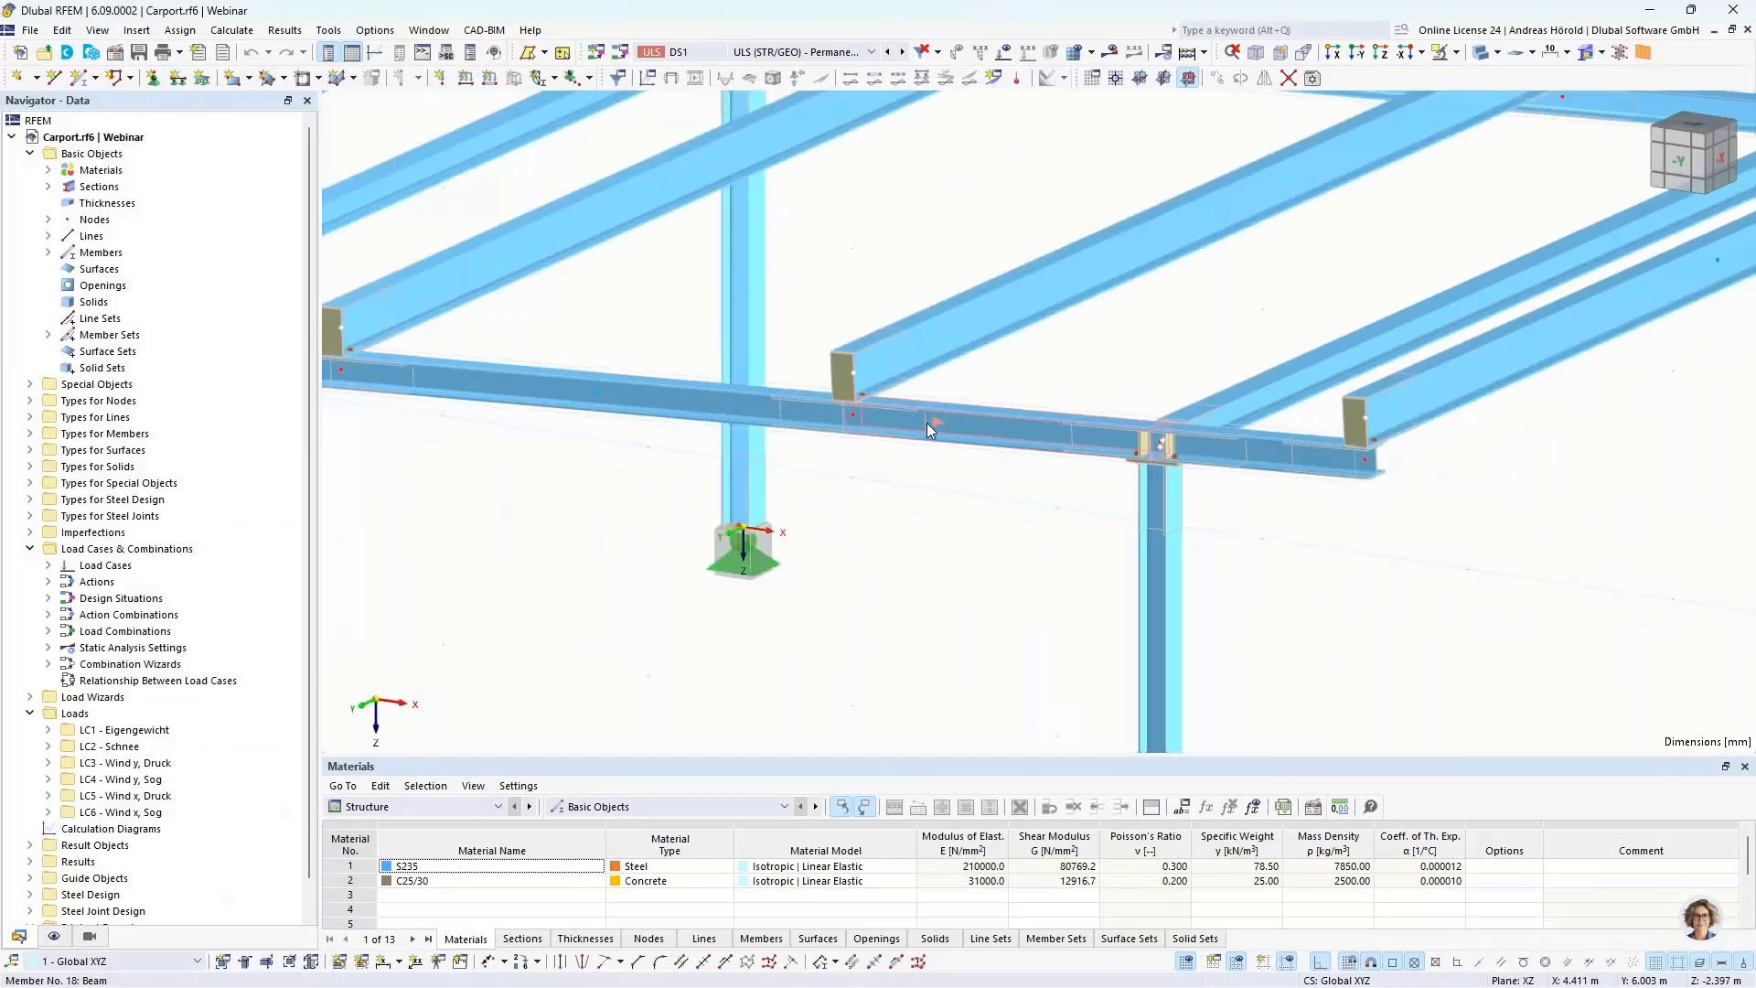
Step: Inspect the carport model and display the Steel Joint Design input data in the tables
scroll(816, 382, "up", 5)
scroll(816, 381, "down", 4)
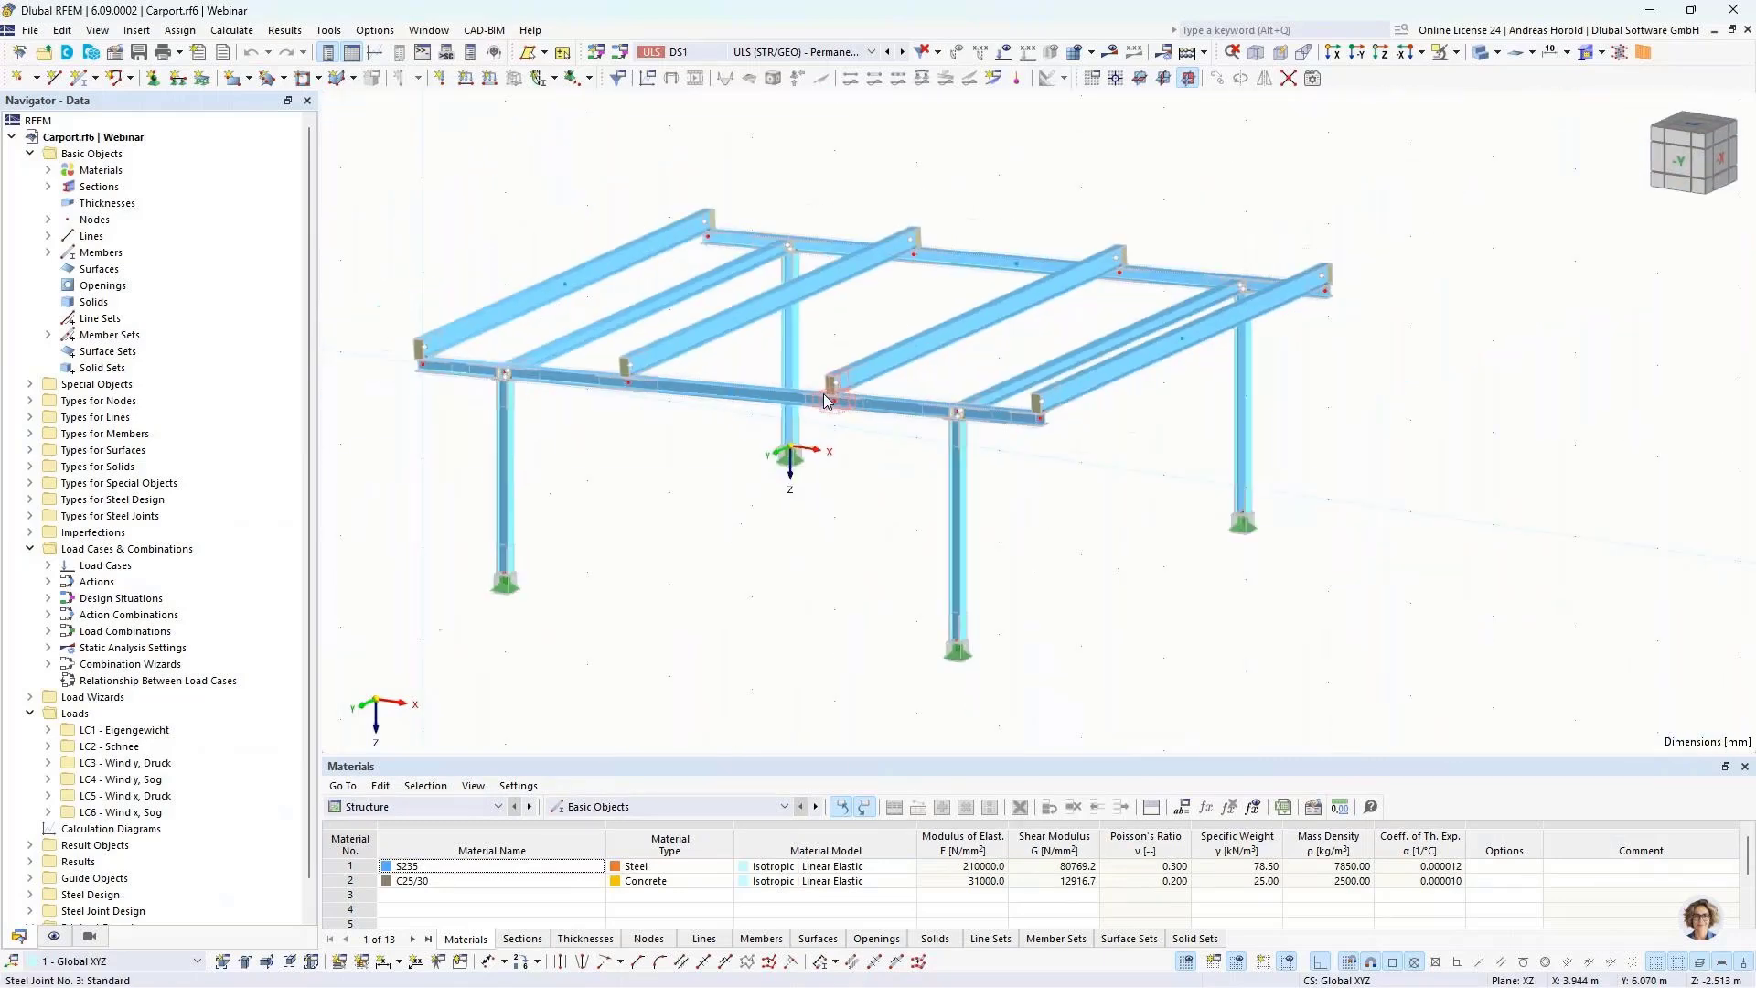
middle_click_drag(843, 469, 1039, 455)
scroll(988, 489, "up", 1)
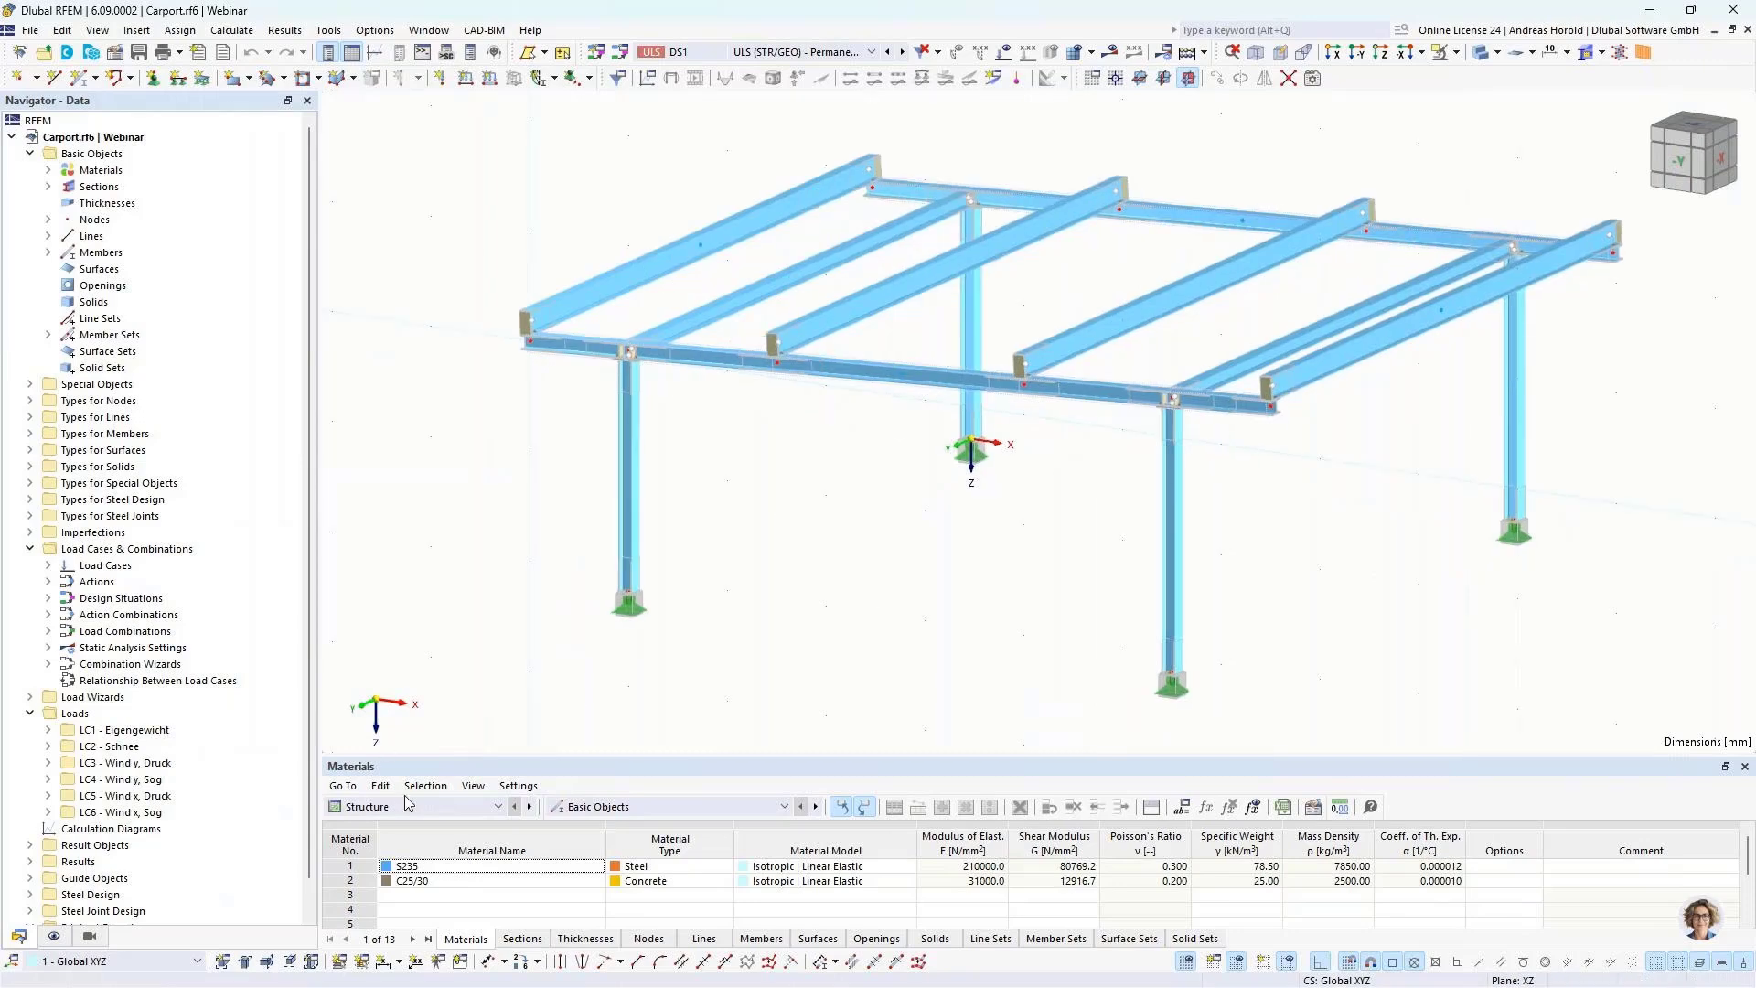
left_click(408, 805)
left_click(385, 905)
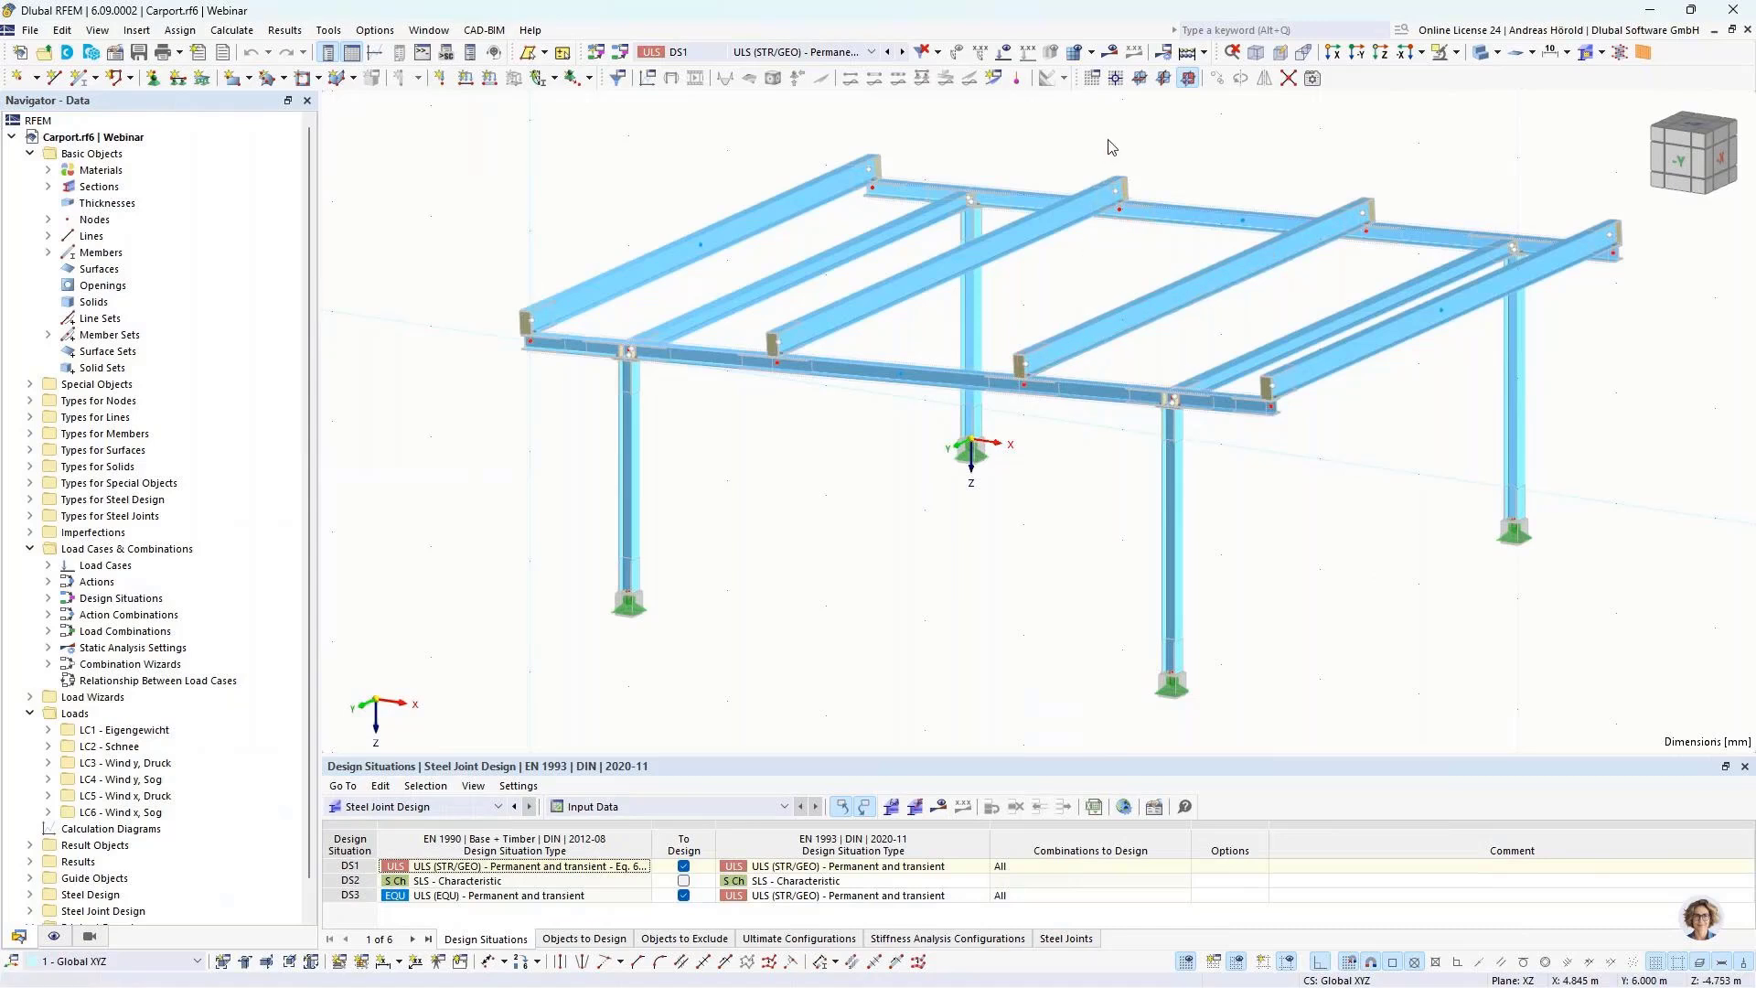
Step: Open the cloud calculation settings for the carport model
left_click(1205, 53)
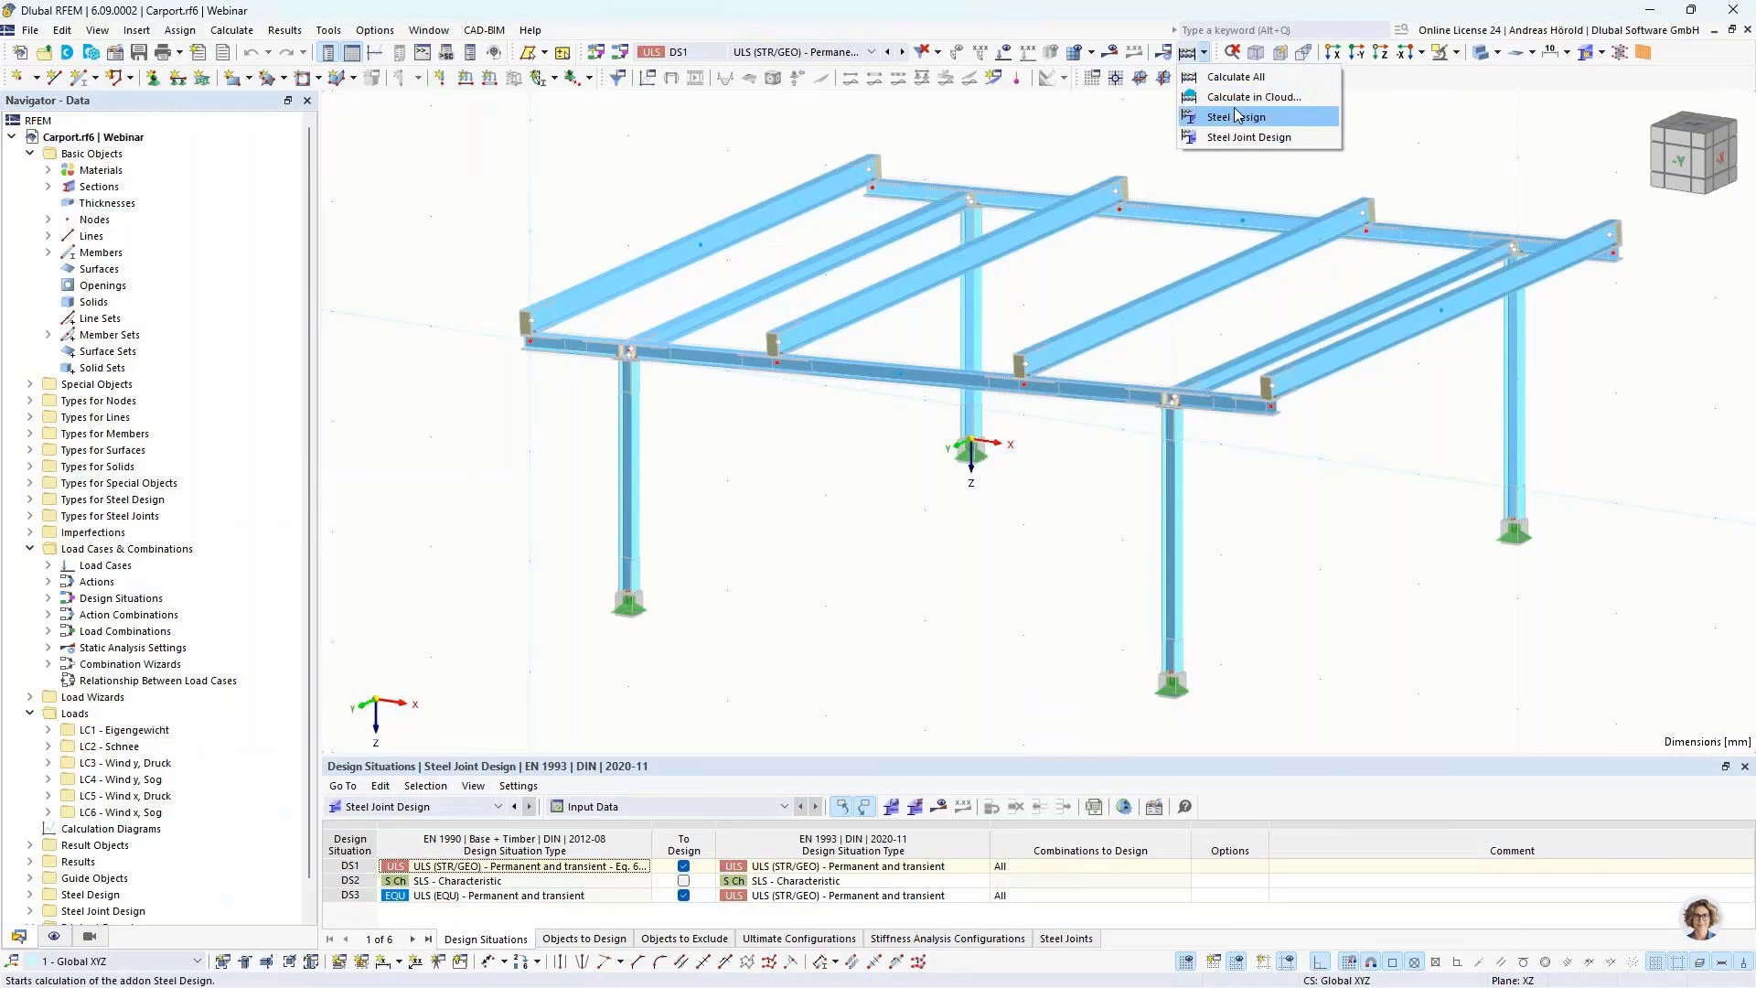
left_click(602, 188)
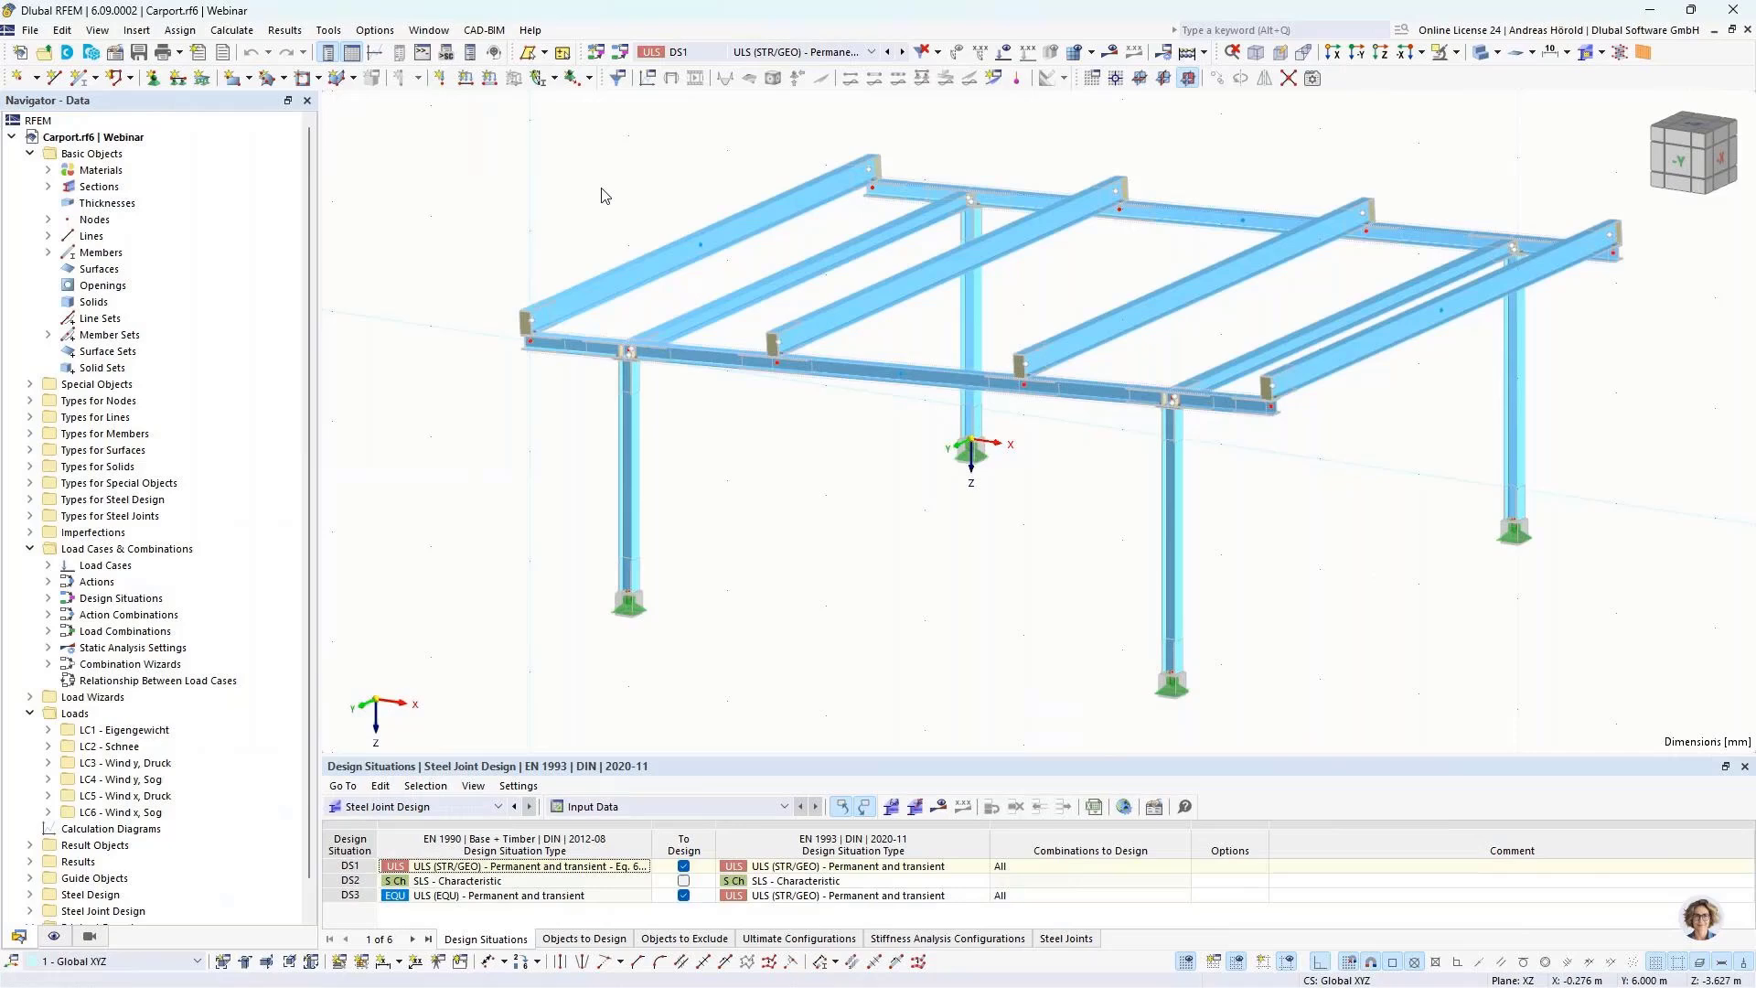
left_click(236, 31)
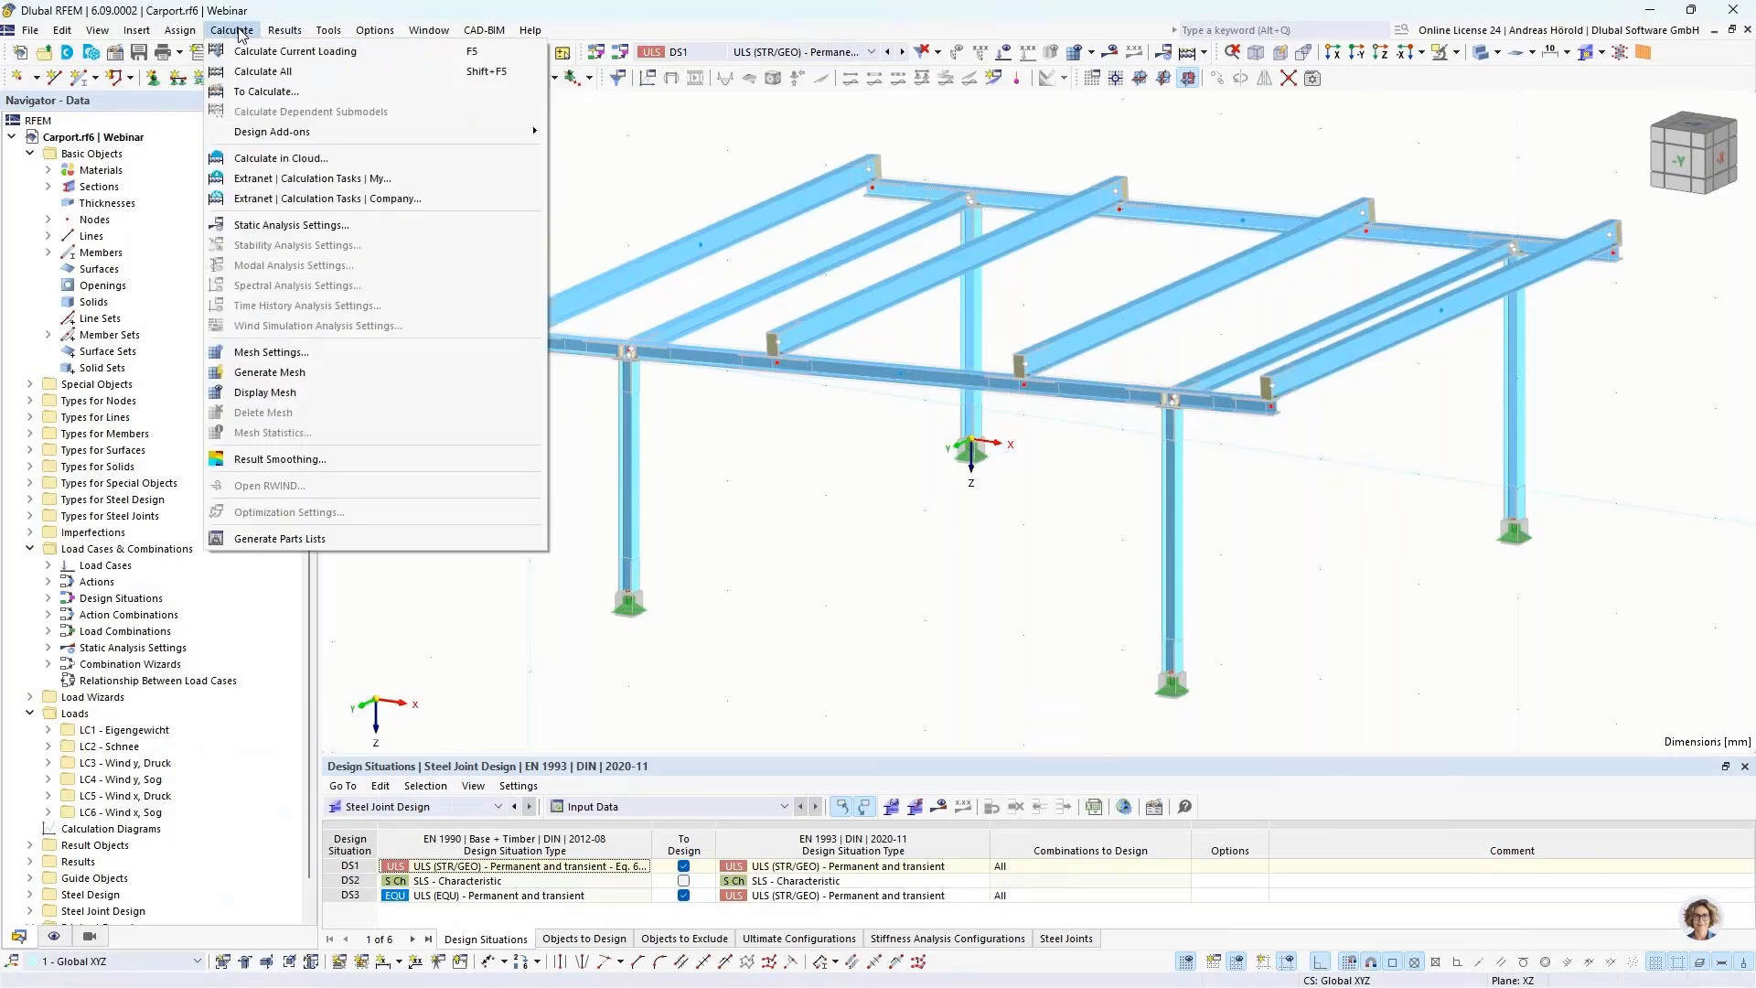
left_click(332, 159)
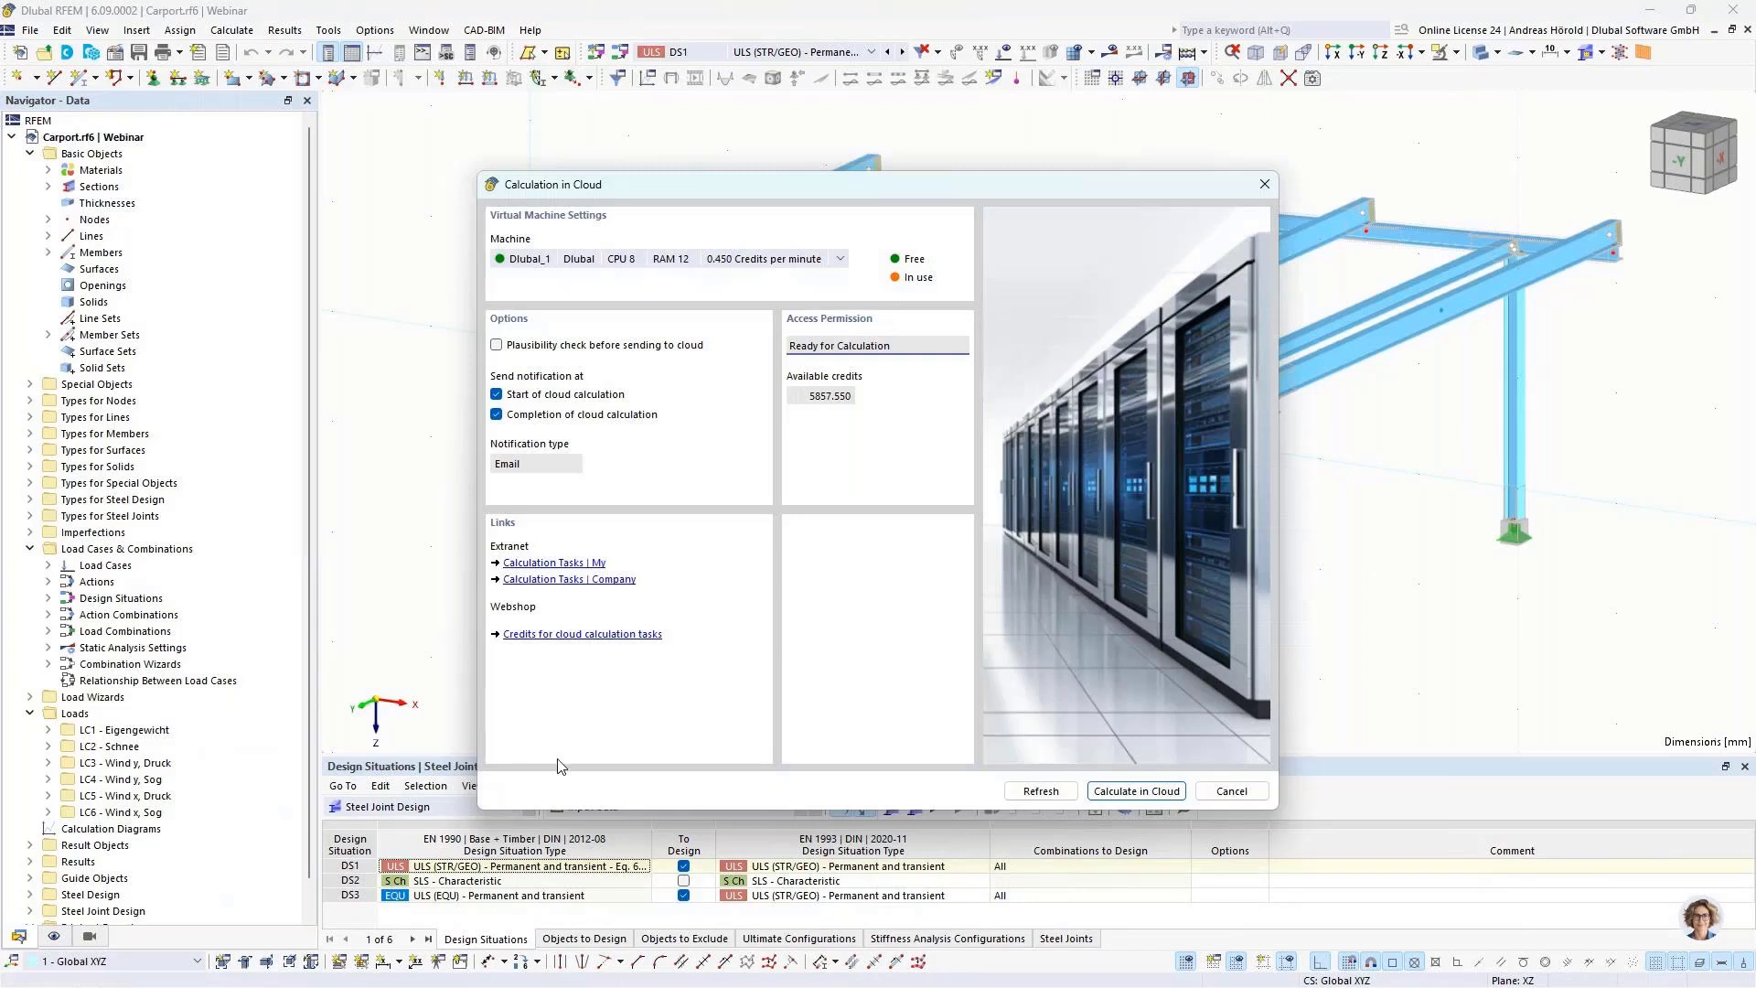
Step: Open the Dlubal webshop in the browser and examine the 1000 and 5000 credit packages for API service and cloud calculations
left_click(560, 636)
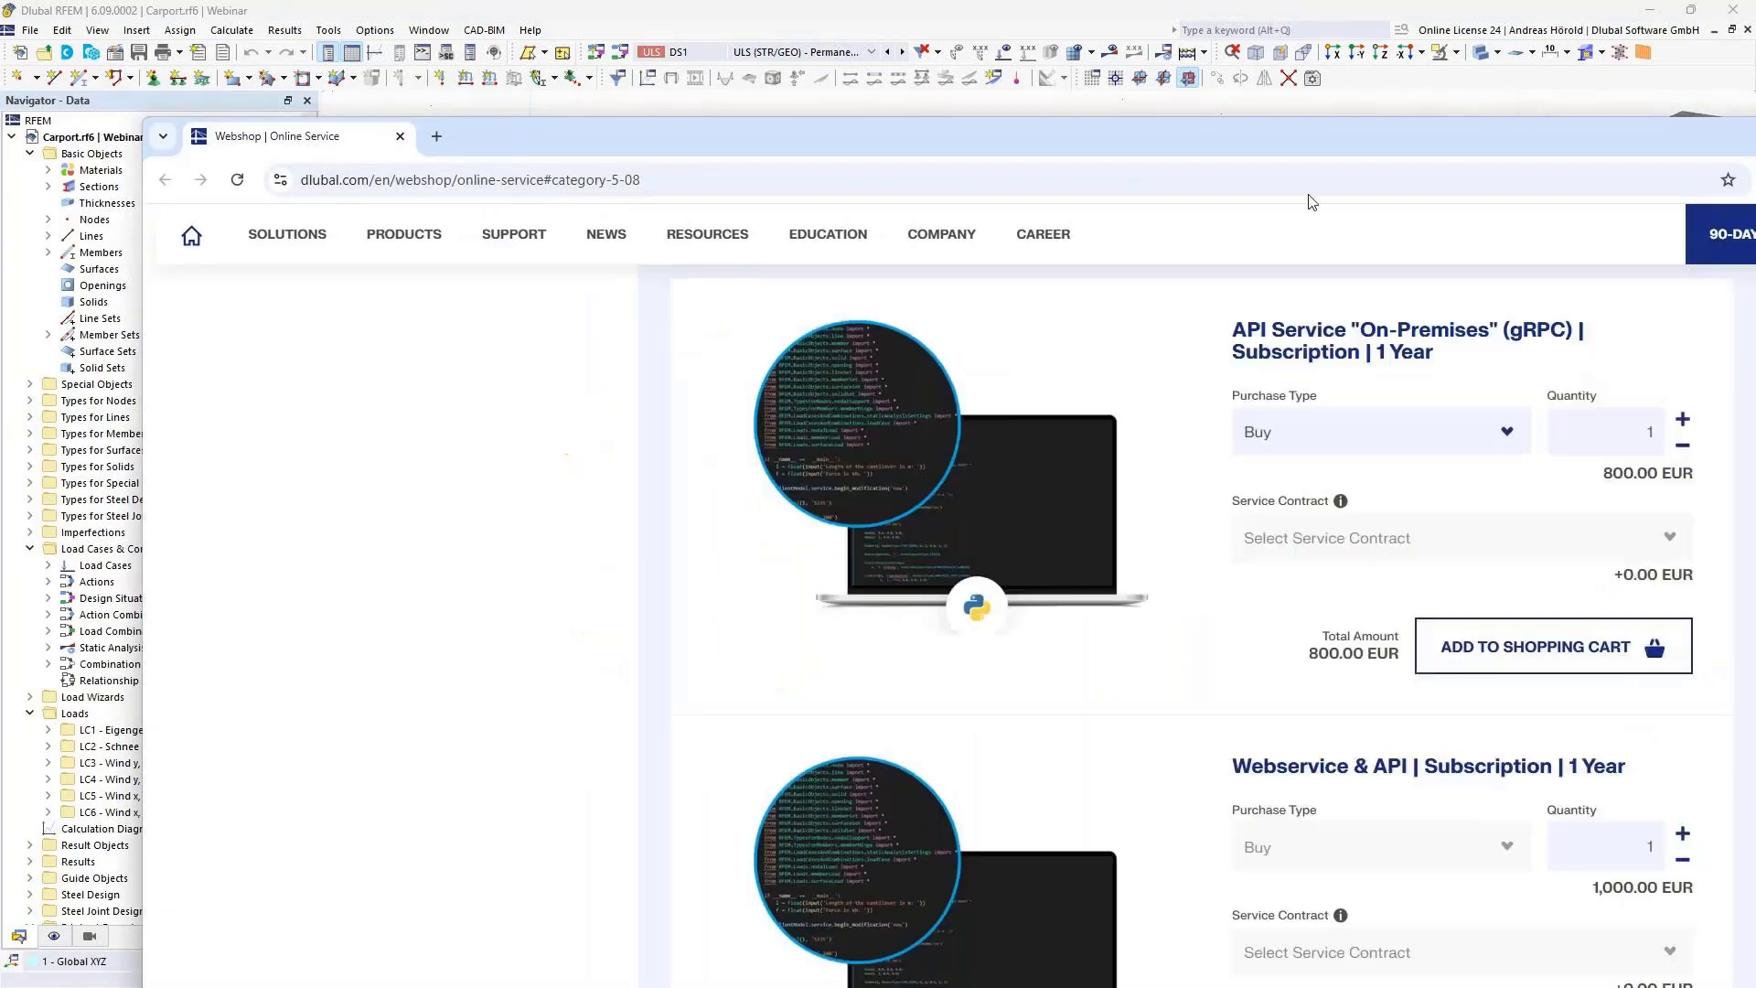
left_click_drag(1439, 138, 1208, 132)
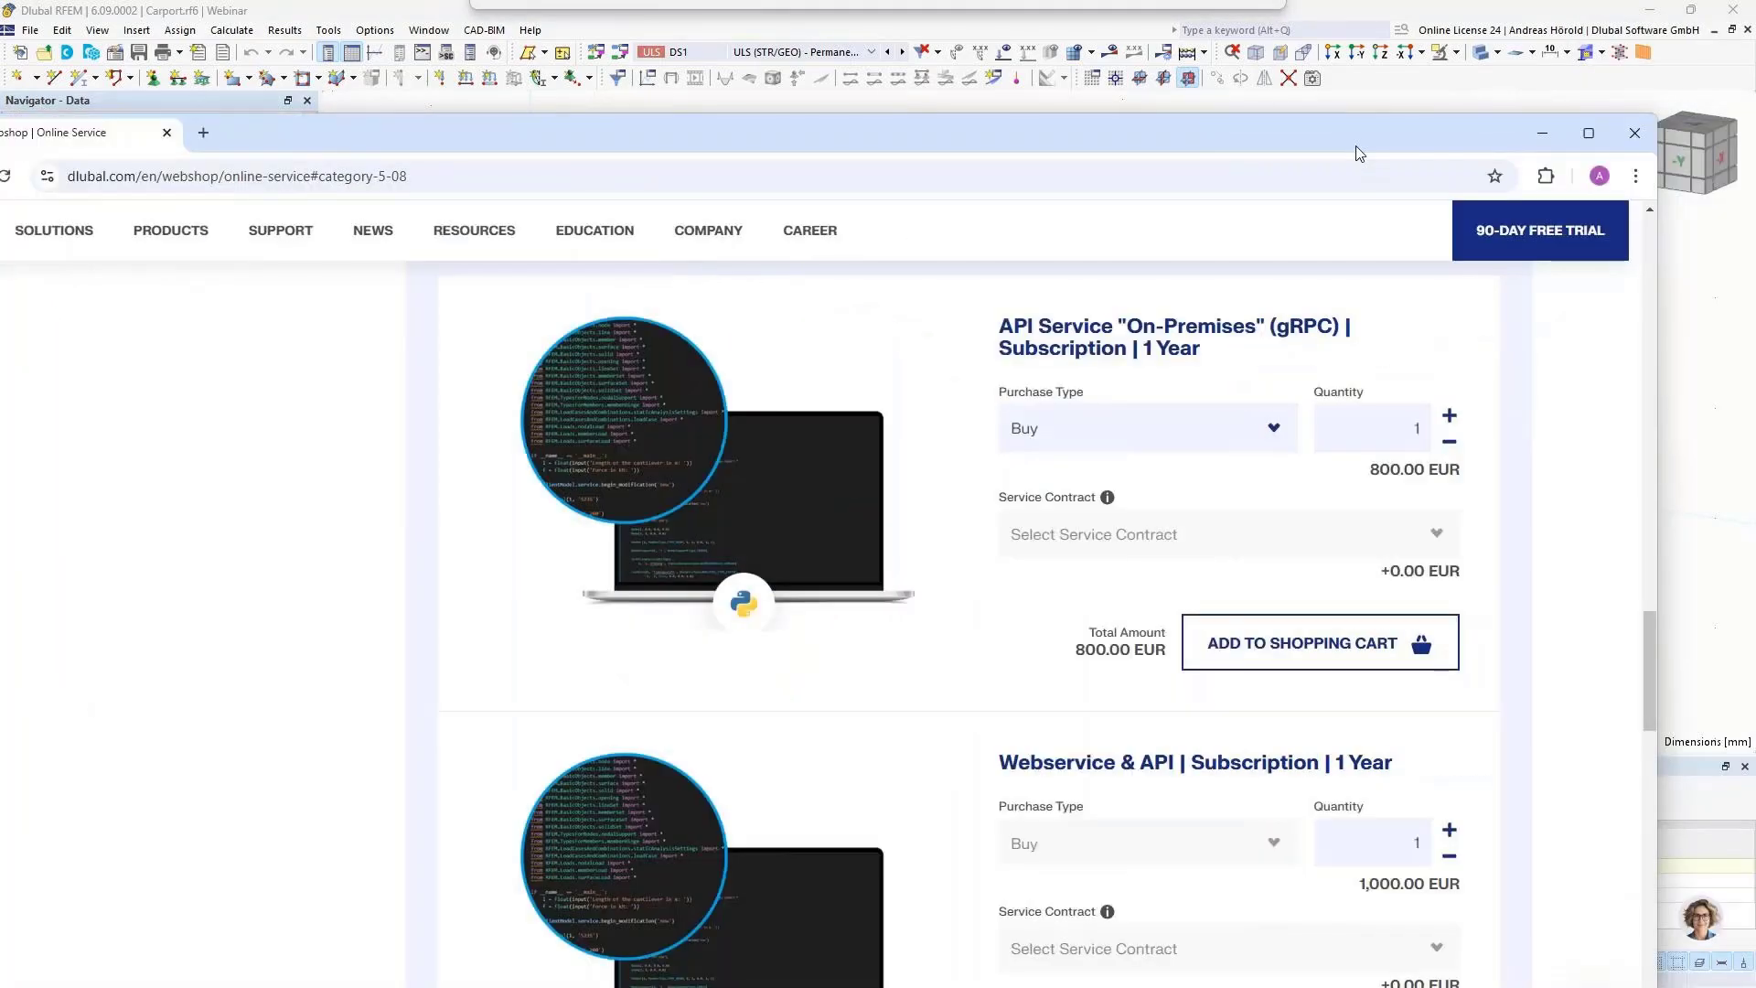
left_click(1588, 133)
scroll(1098, 590, "down", 1)
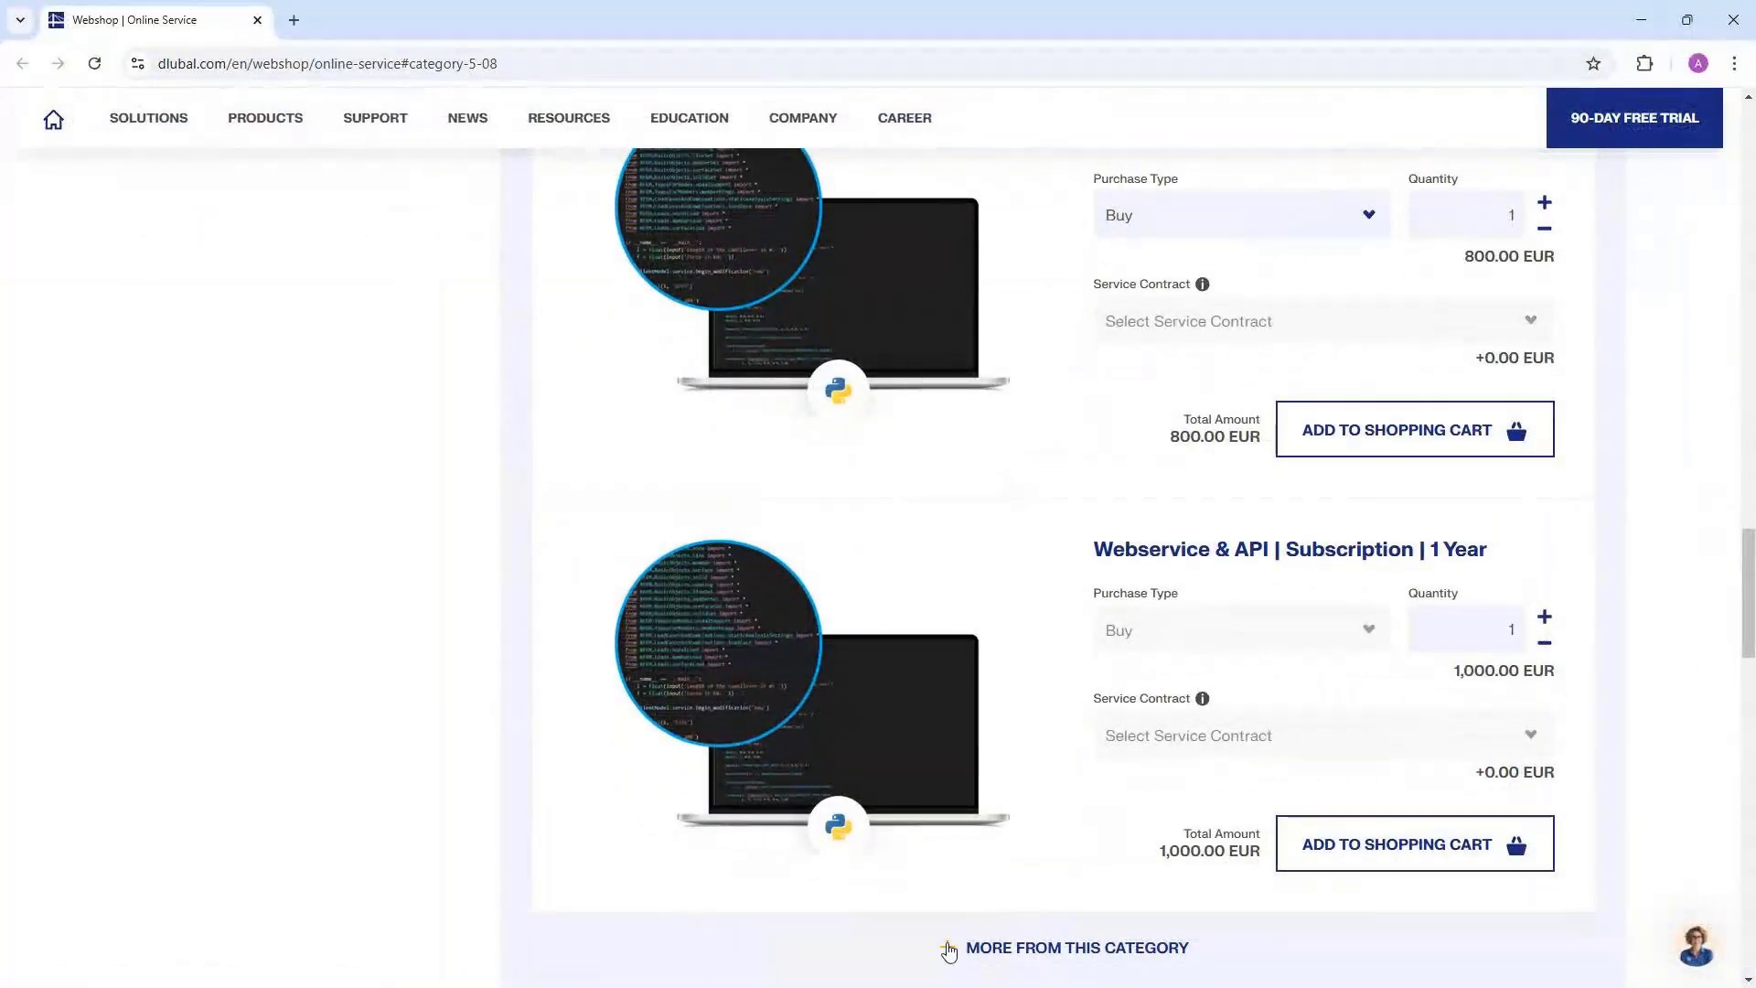
left_click(951, 949)
scroll(989, 784, "down", 2)
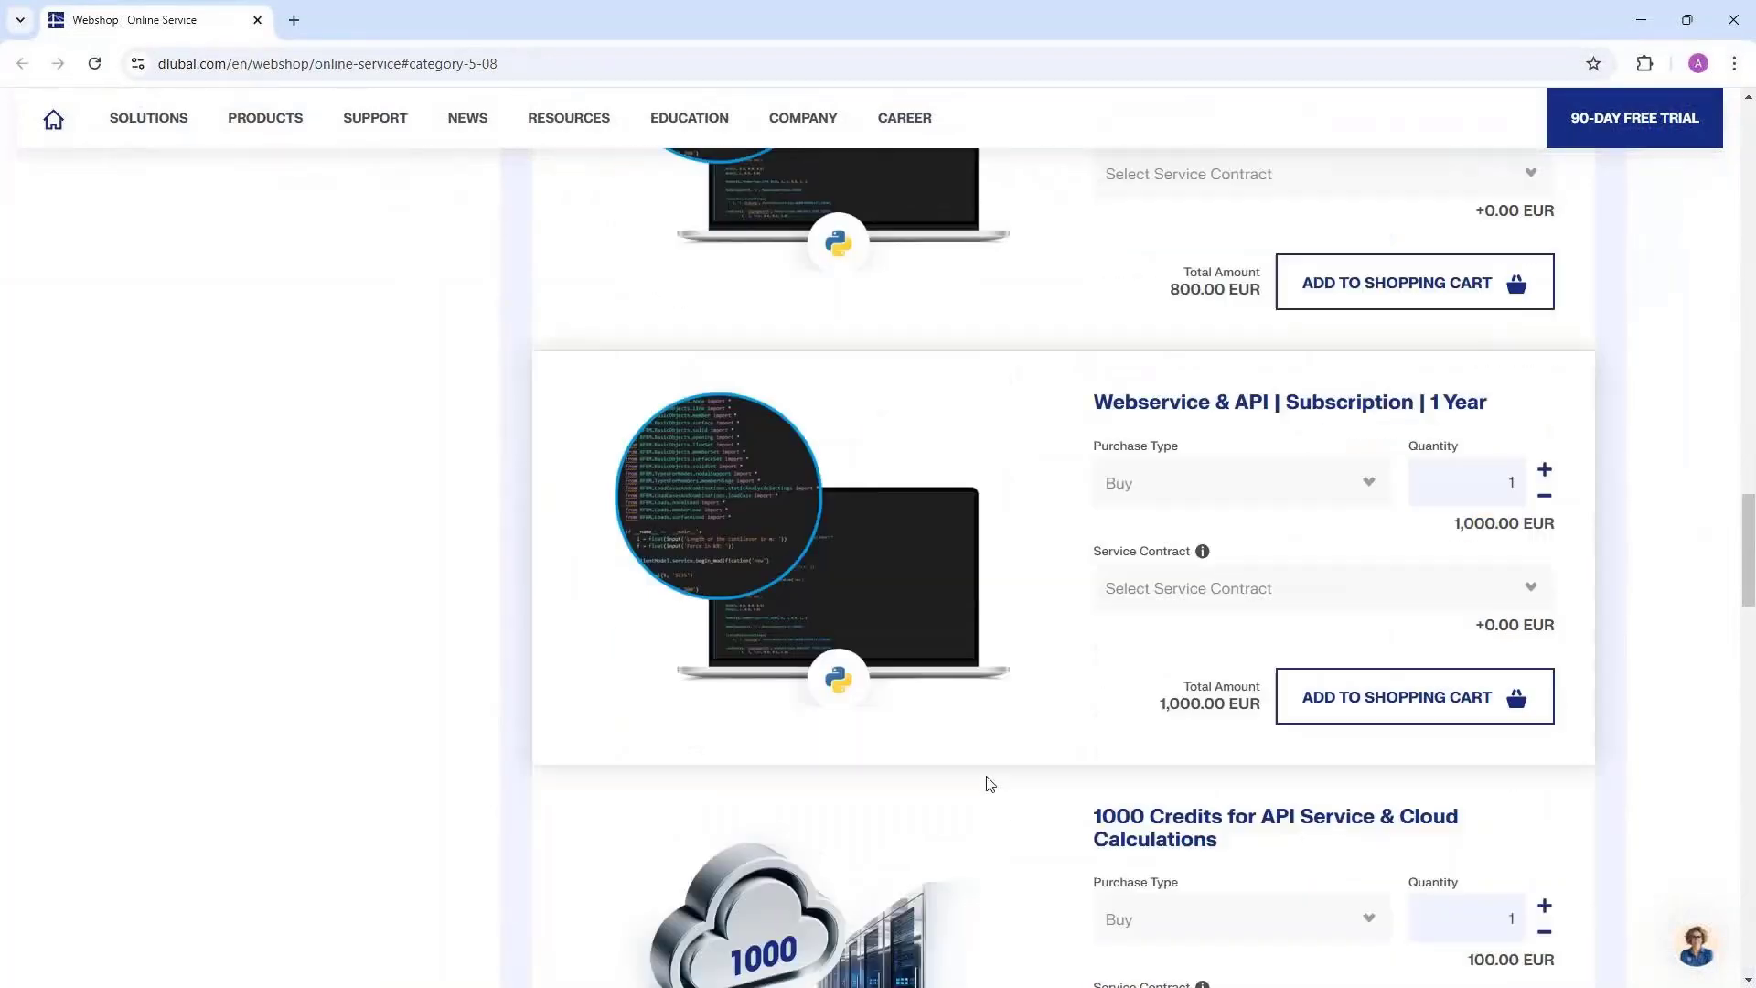
scroll(989, 784, "down", 5)
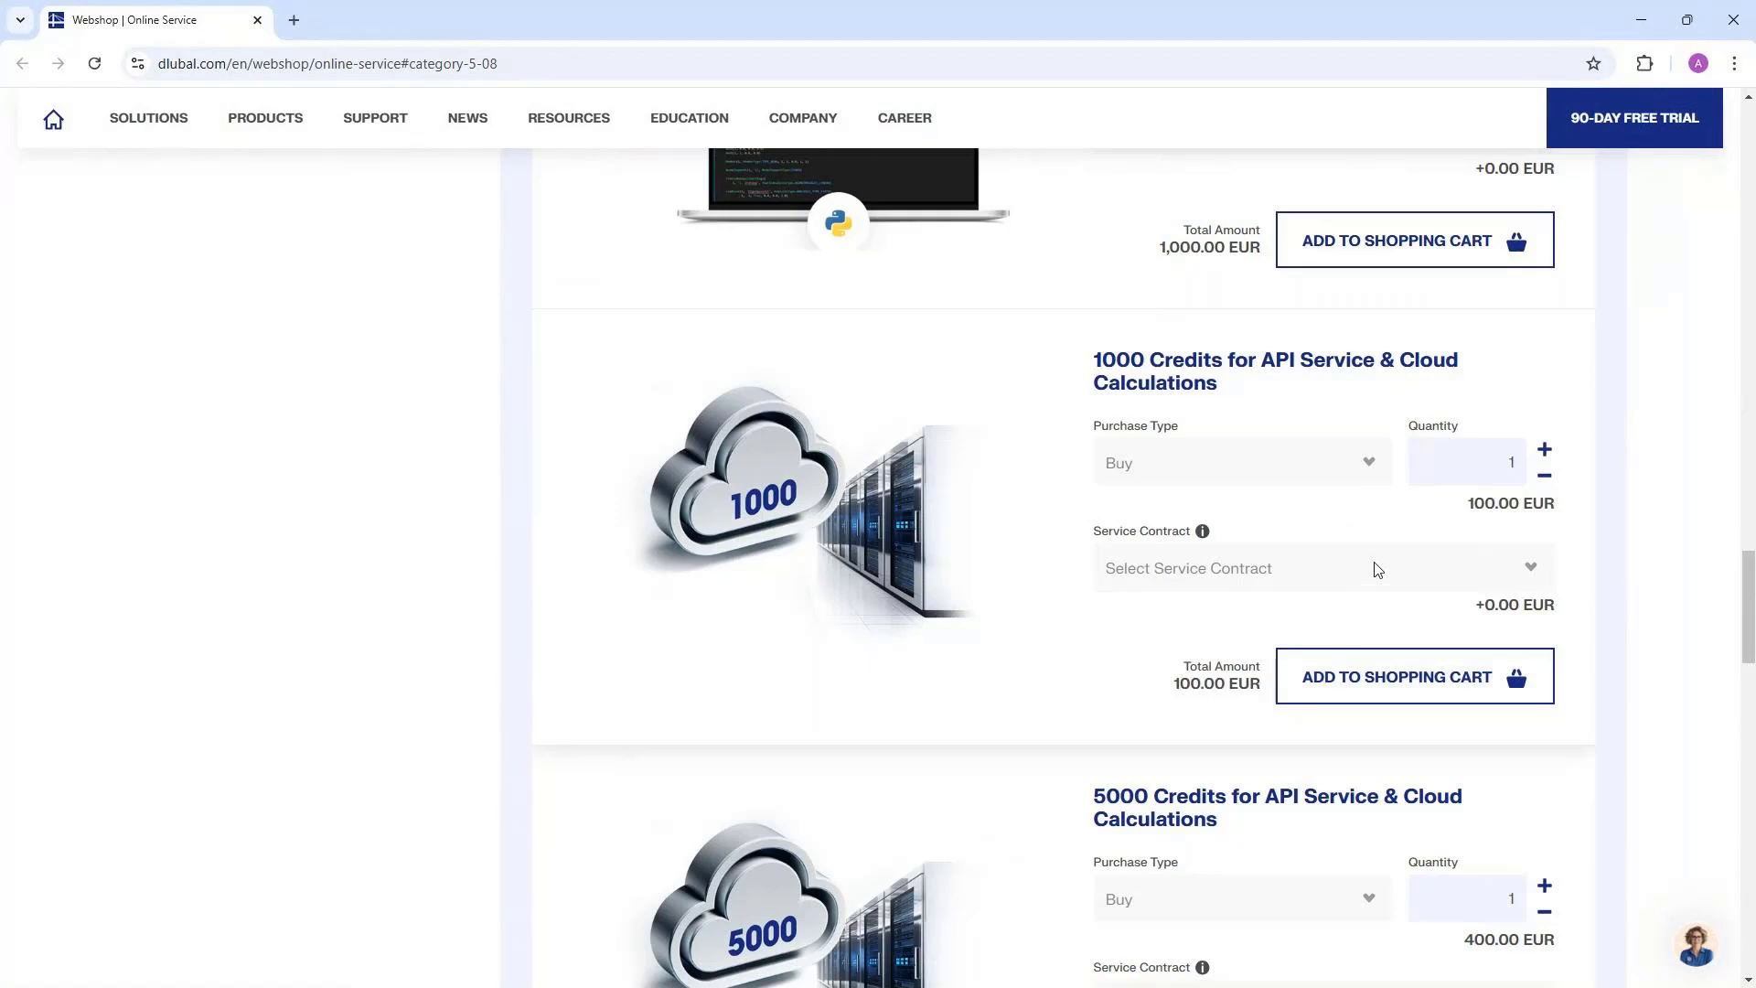
scroll(1376, 569, "down", 1)
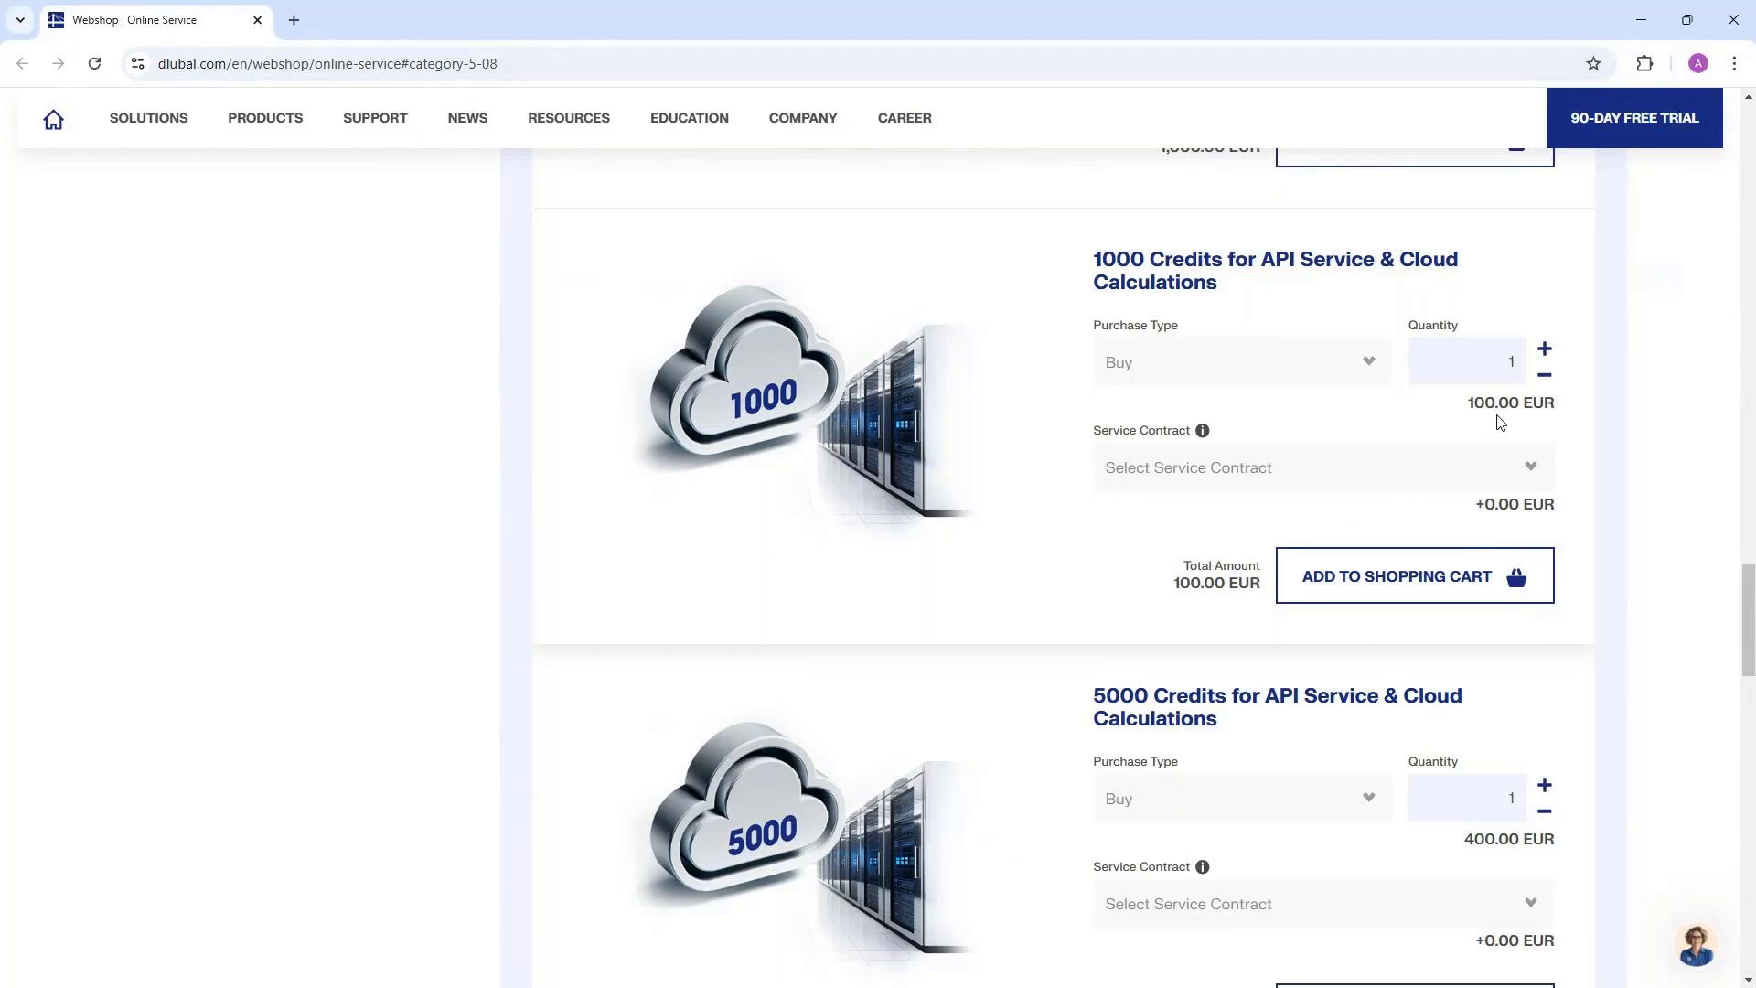
scroll(1463, 458, "down", 1)
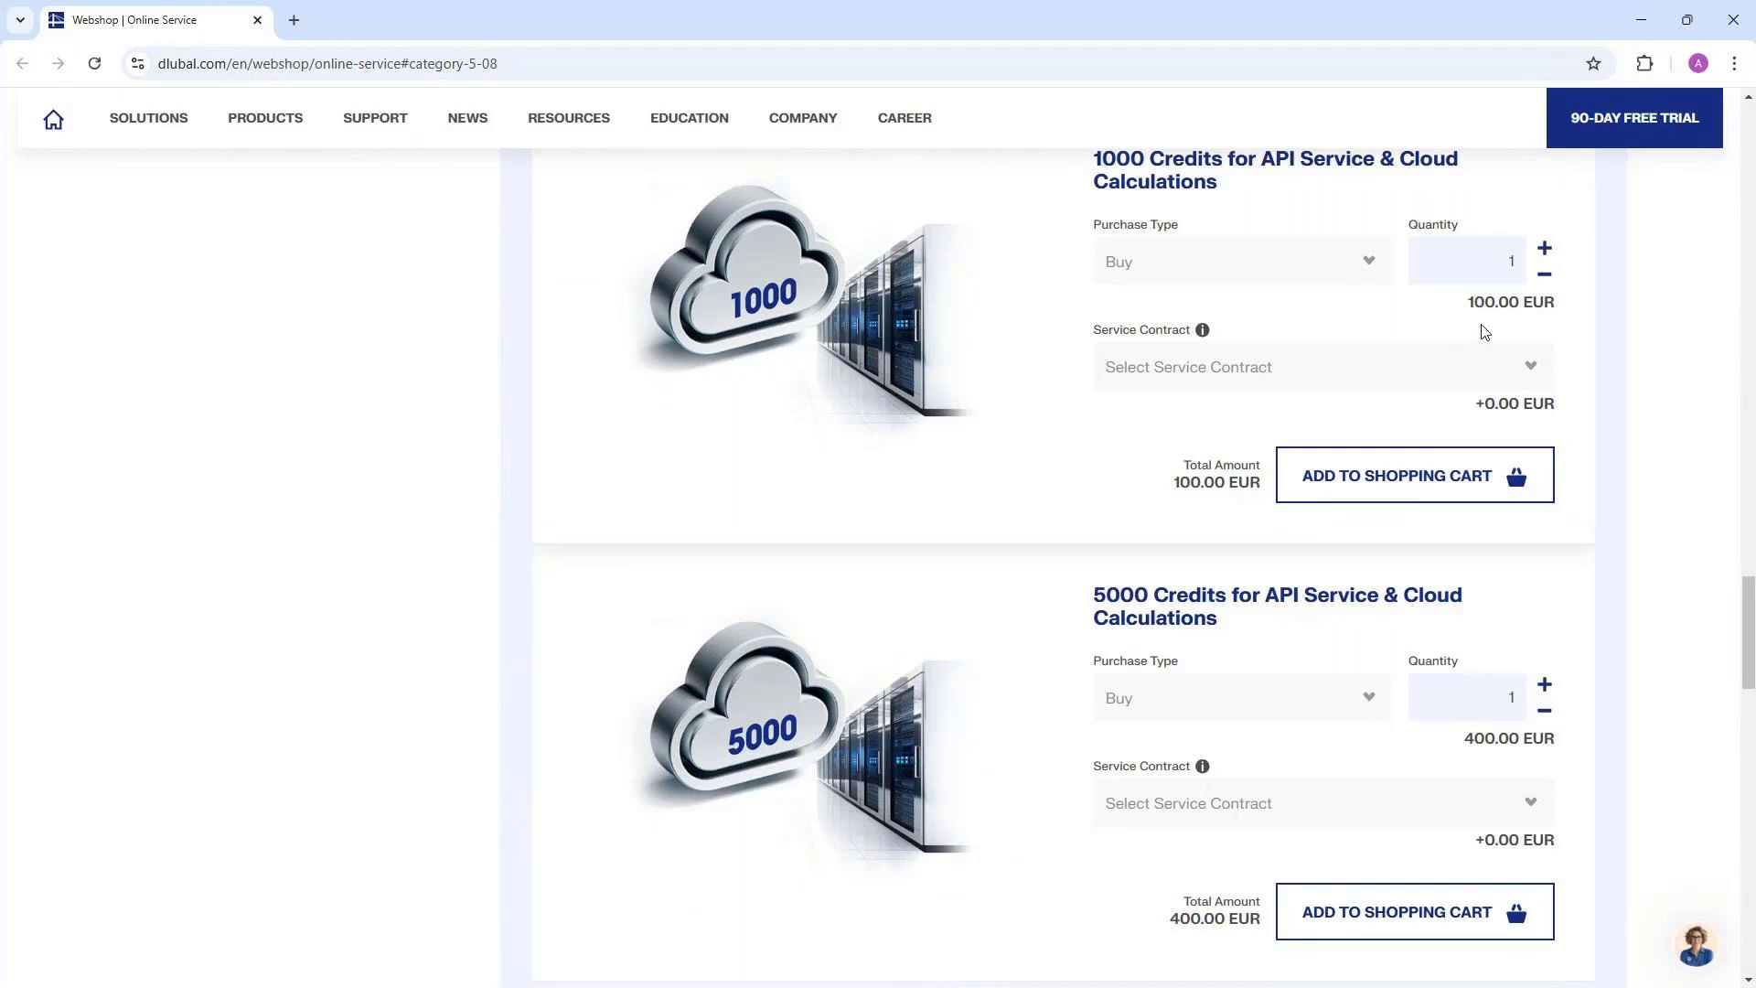
scroll(1456, 413, "up", 1)
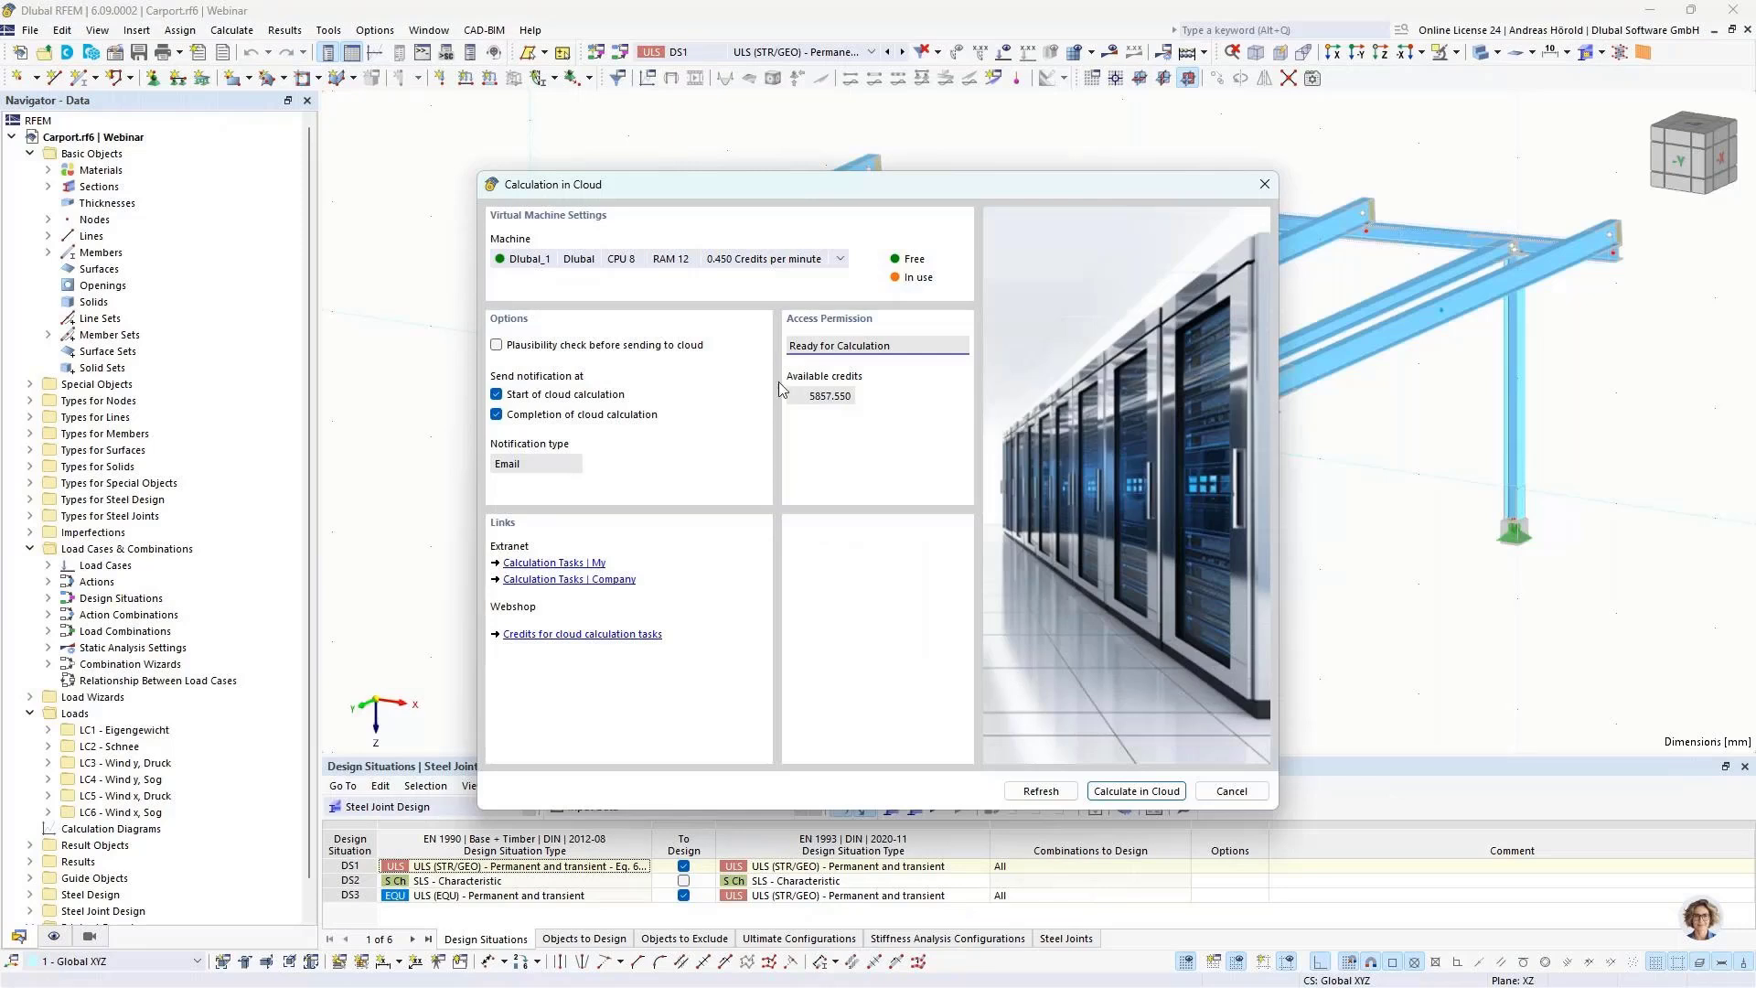
Step: Review the available cloud machines, enable the plausibility check before sending to cloud, and dismiss the settings without calculating
left_click(734, 263)
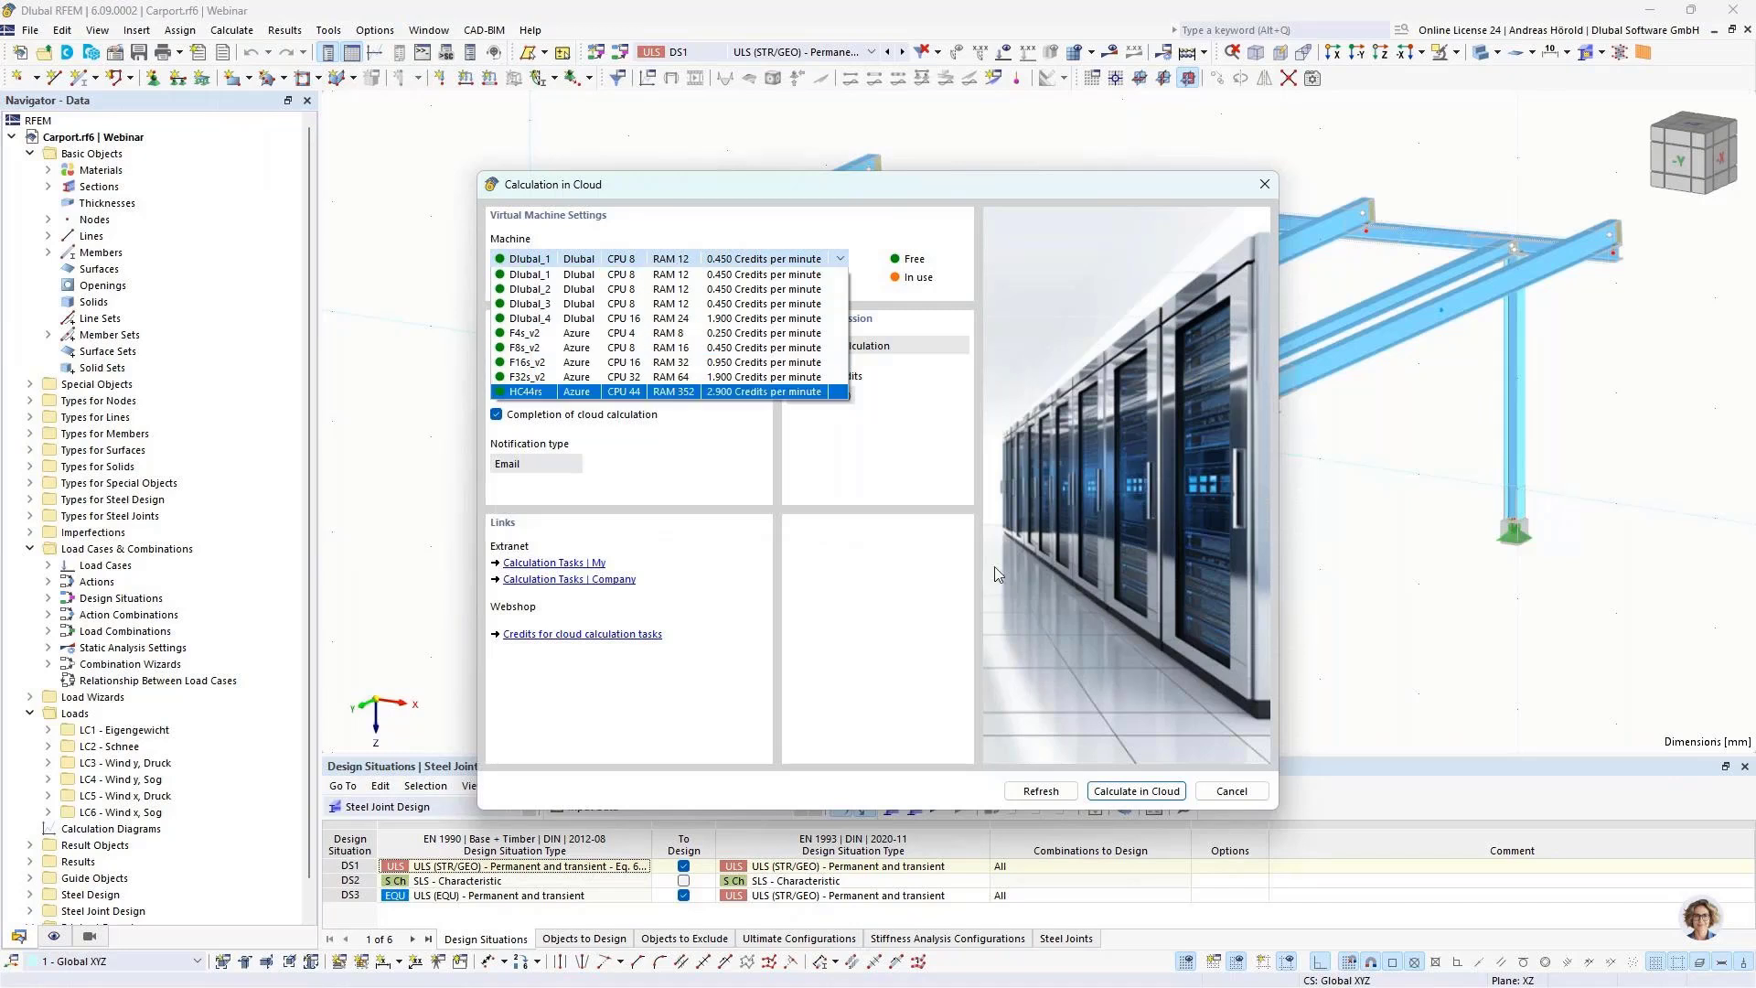
left_click(883, 541)
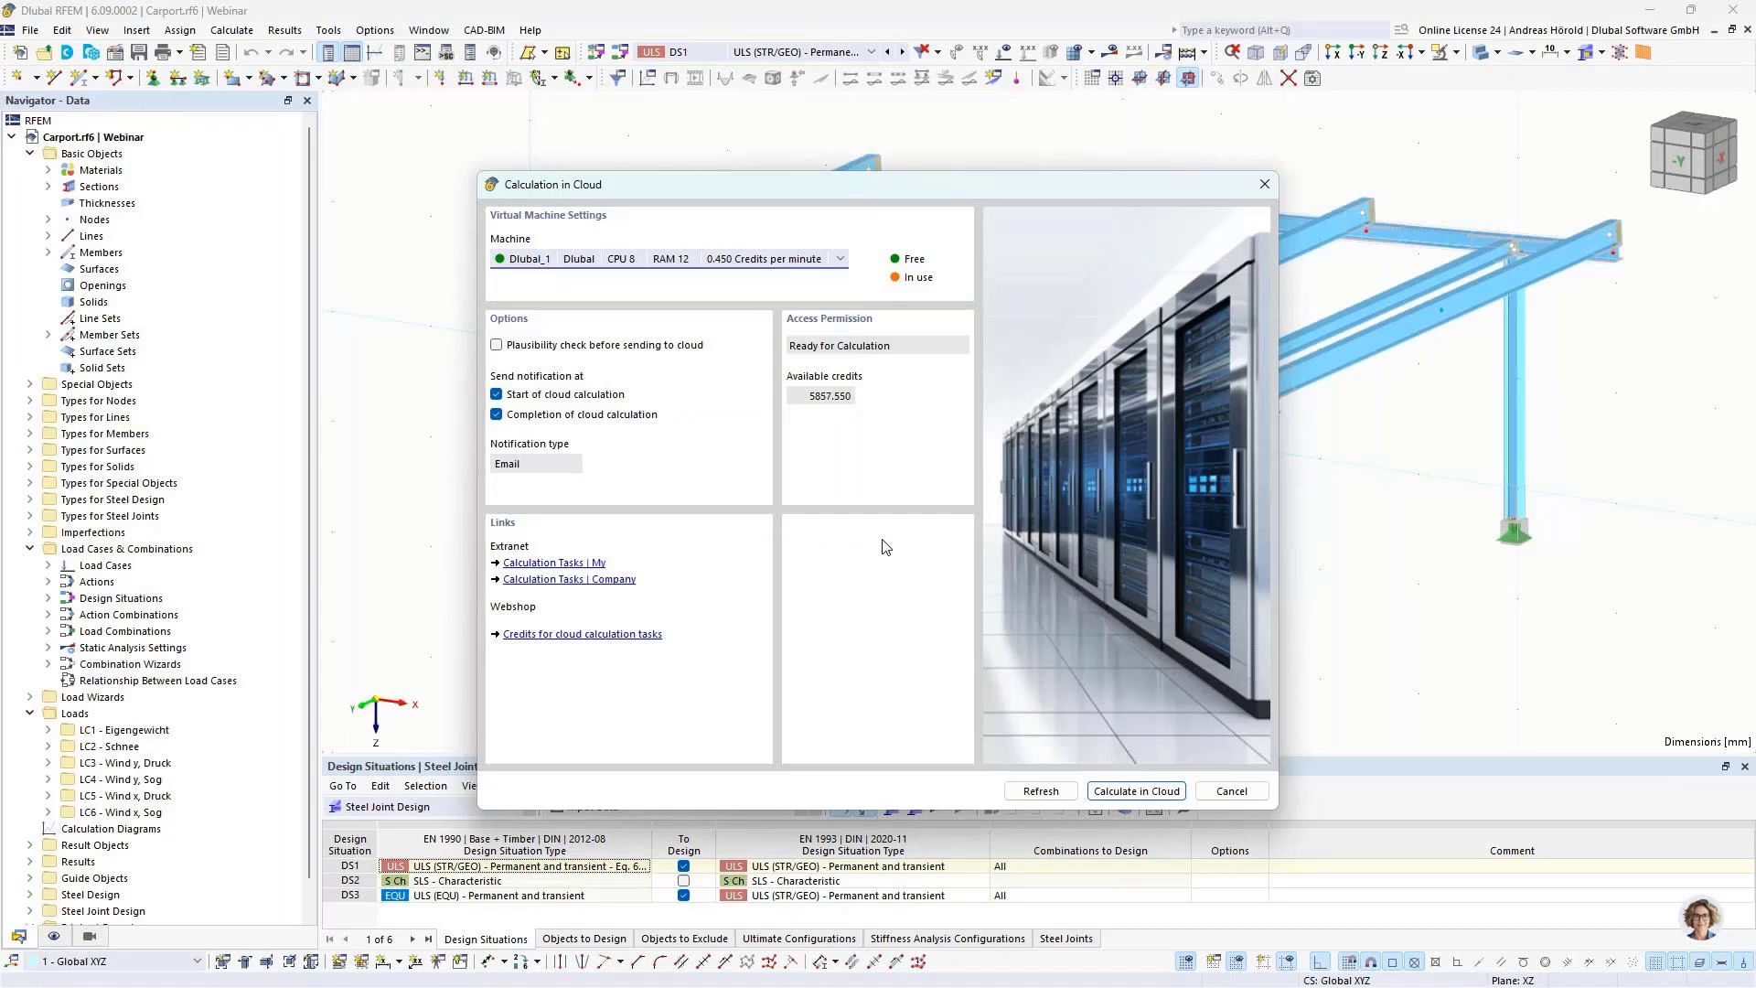
left_click(496, 345)
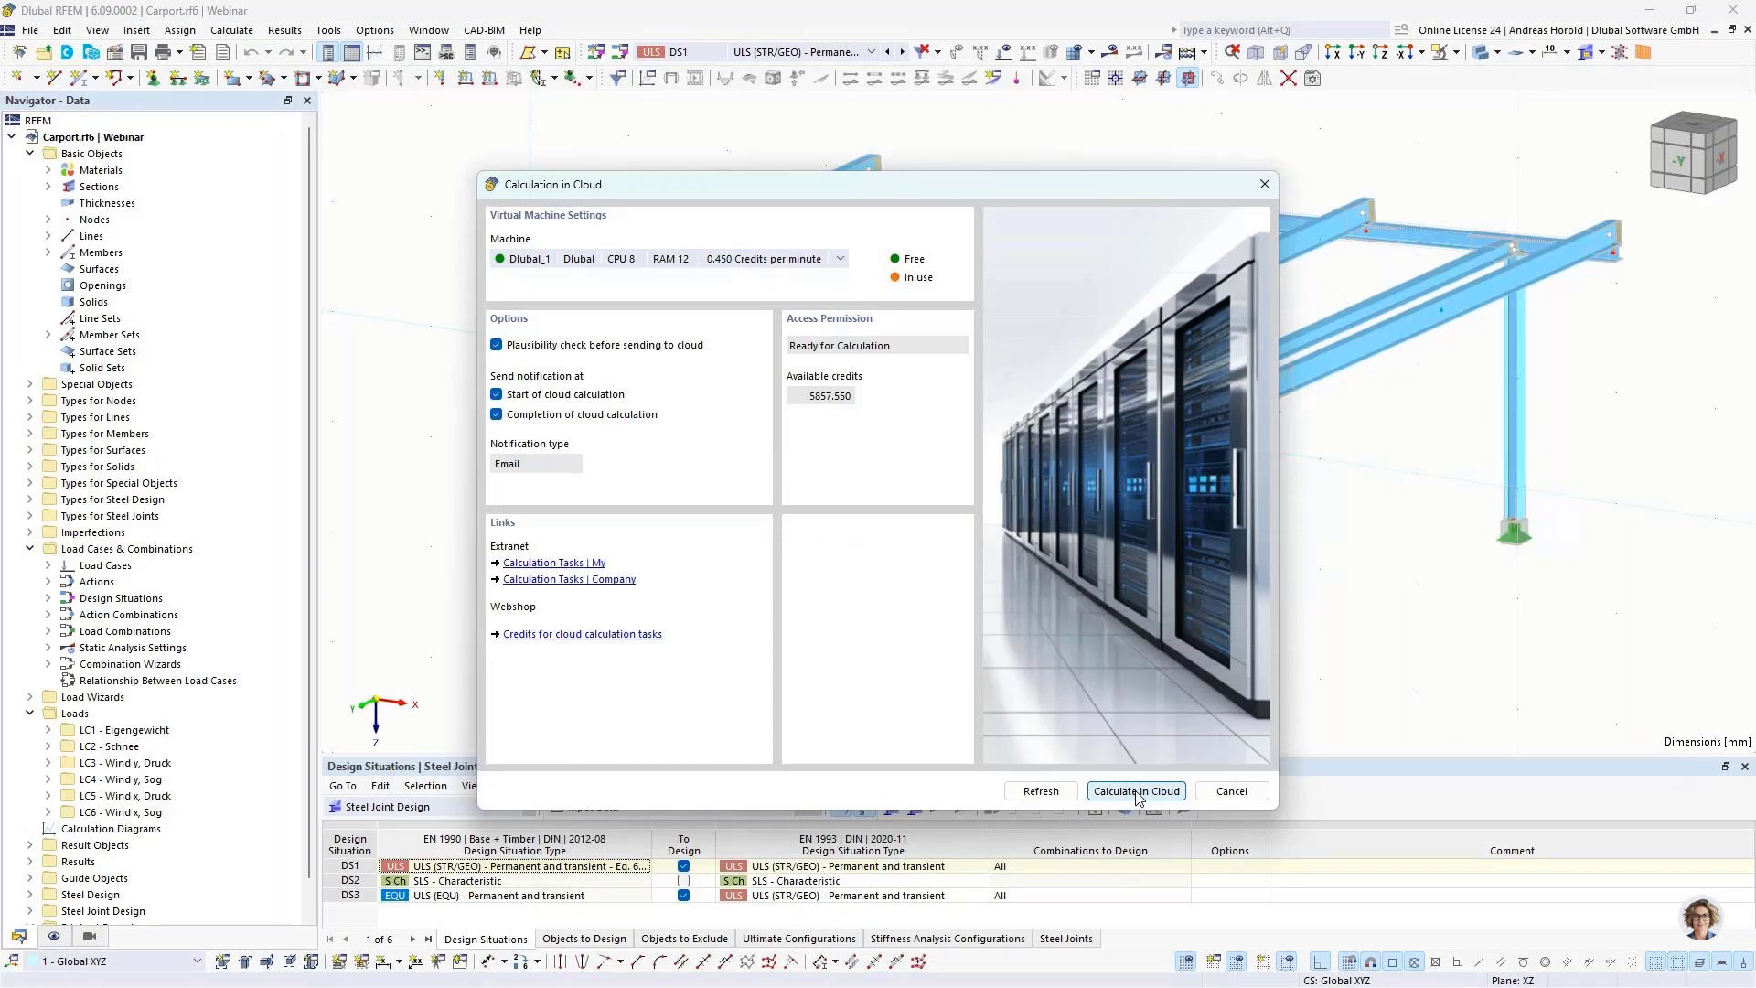
left_click(1231, 792)
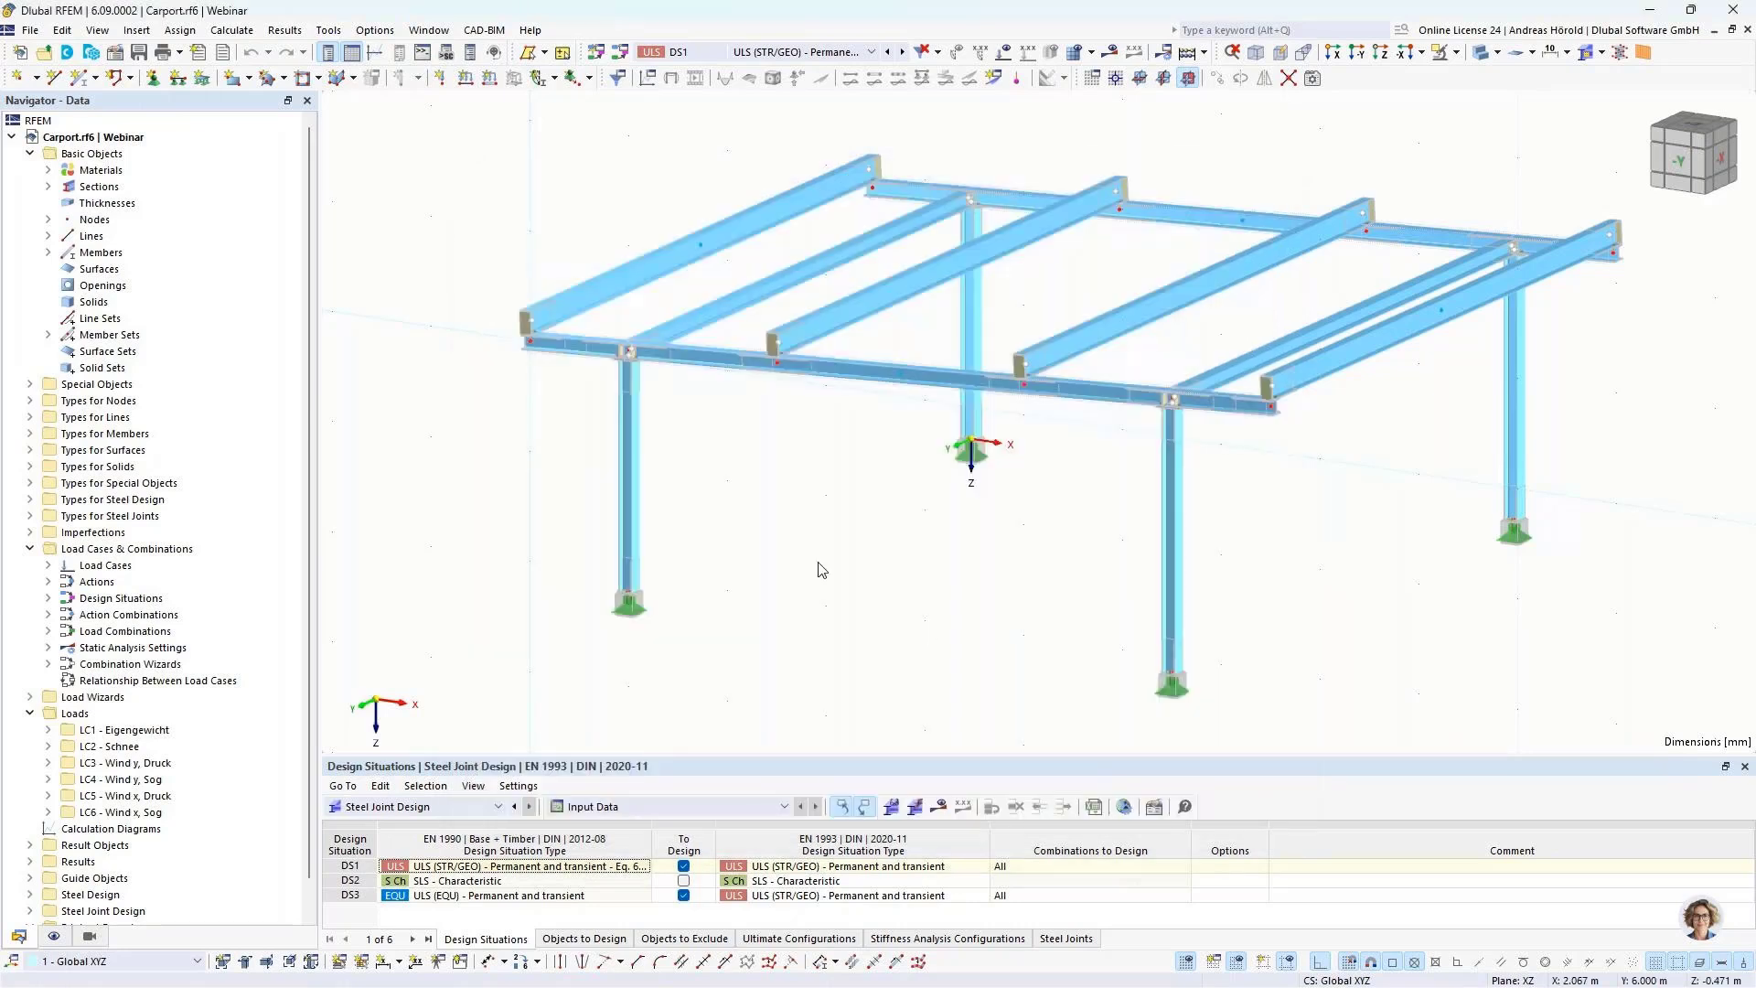
Step: Open the Extranet list of one's own cloud calculation tasks in the browser
left_click(232, 30)
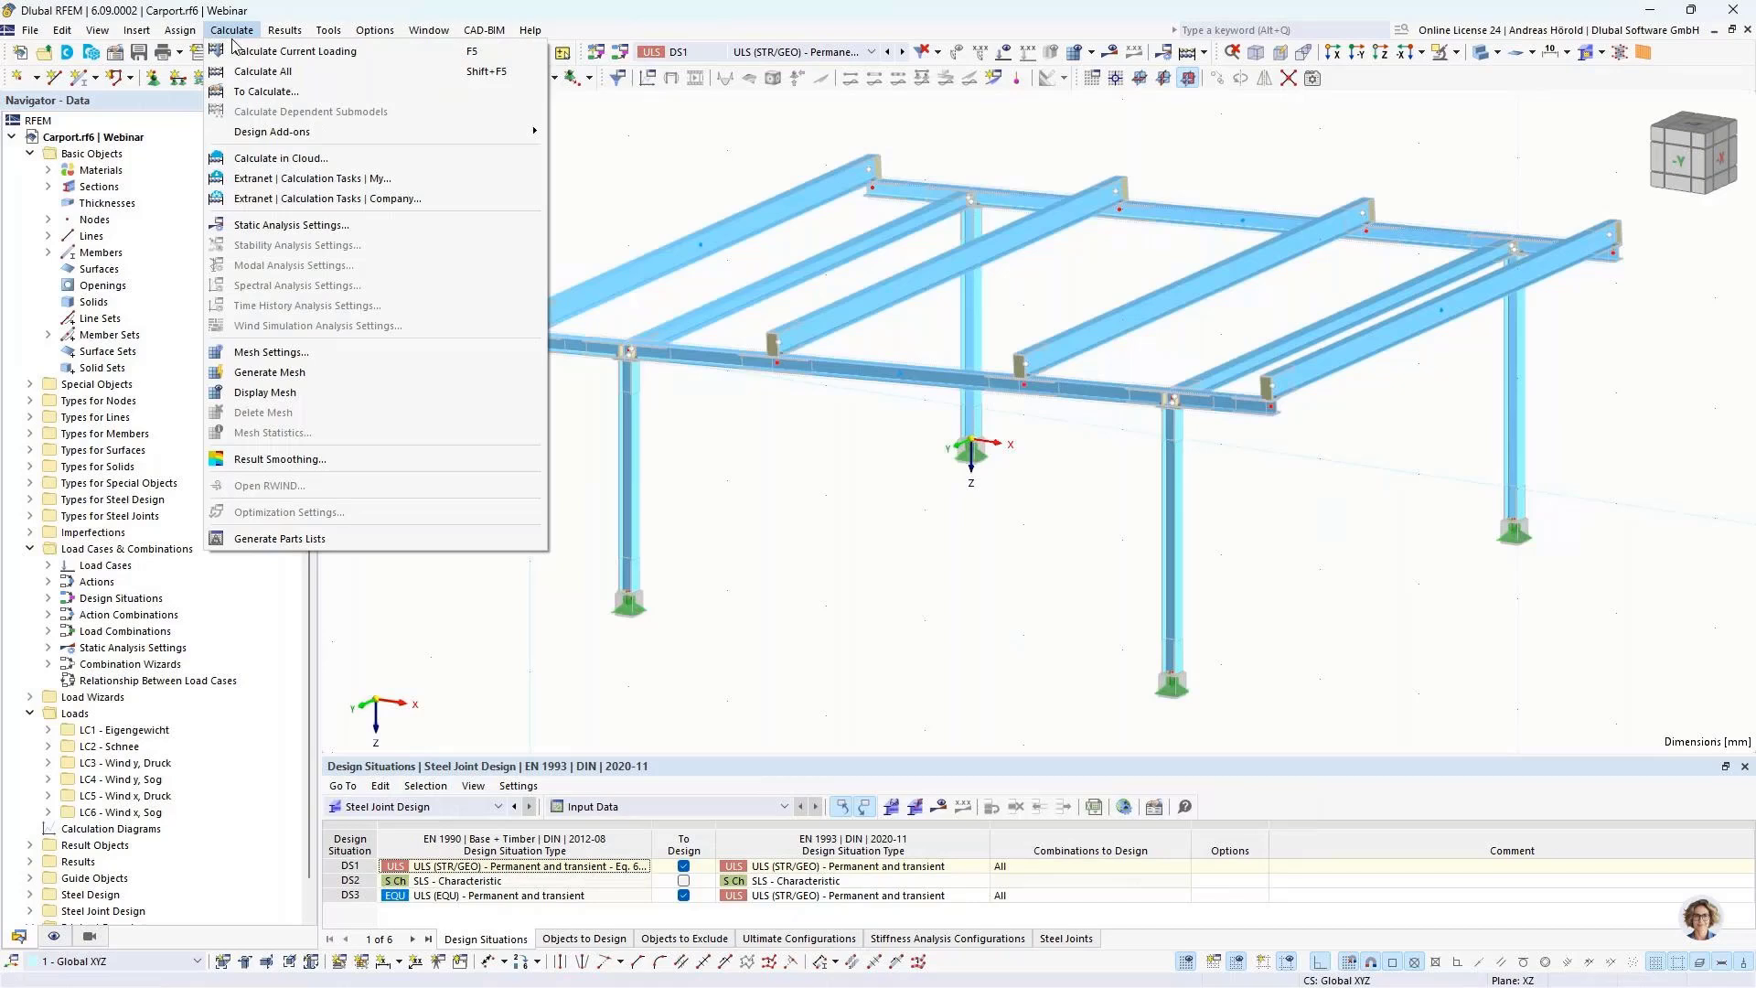
left_click(383, 180)
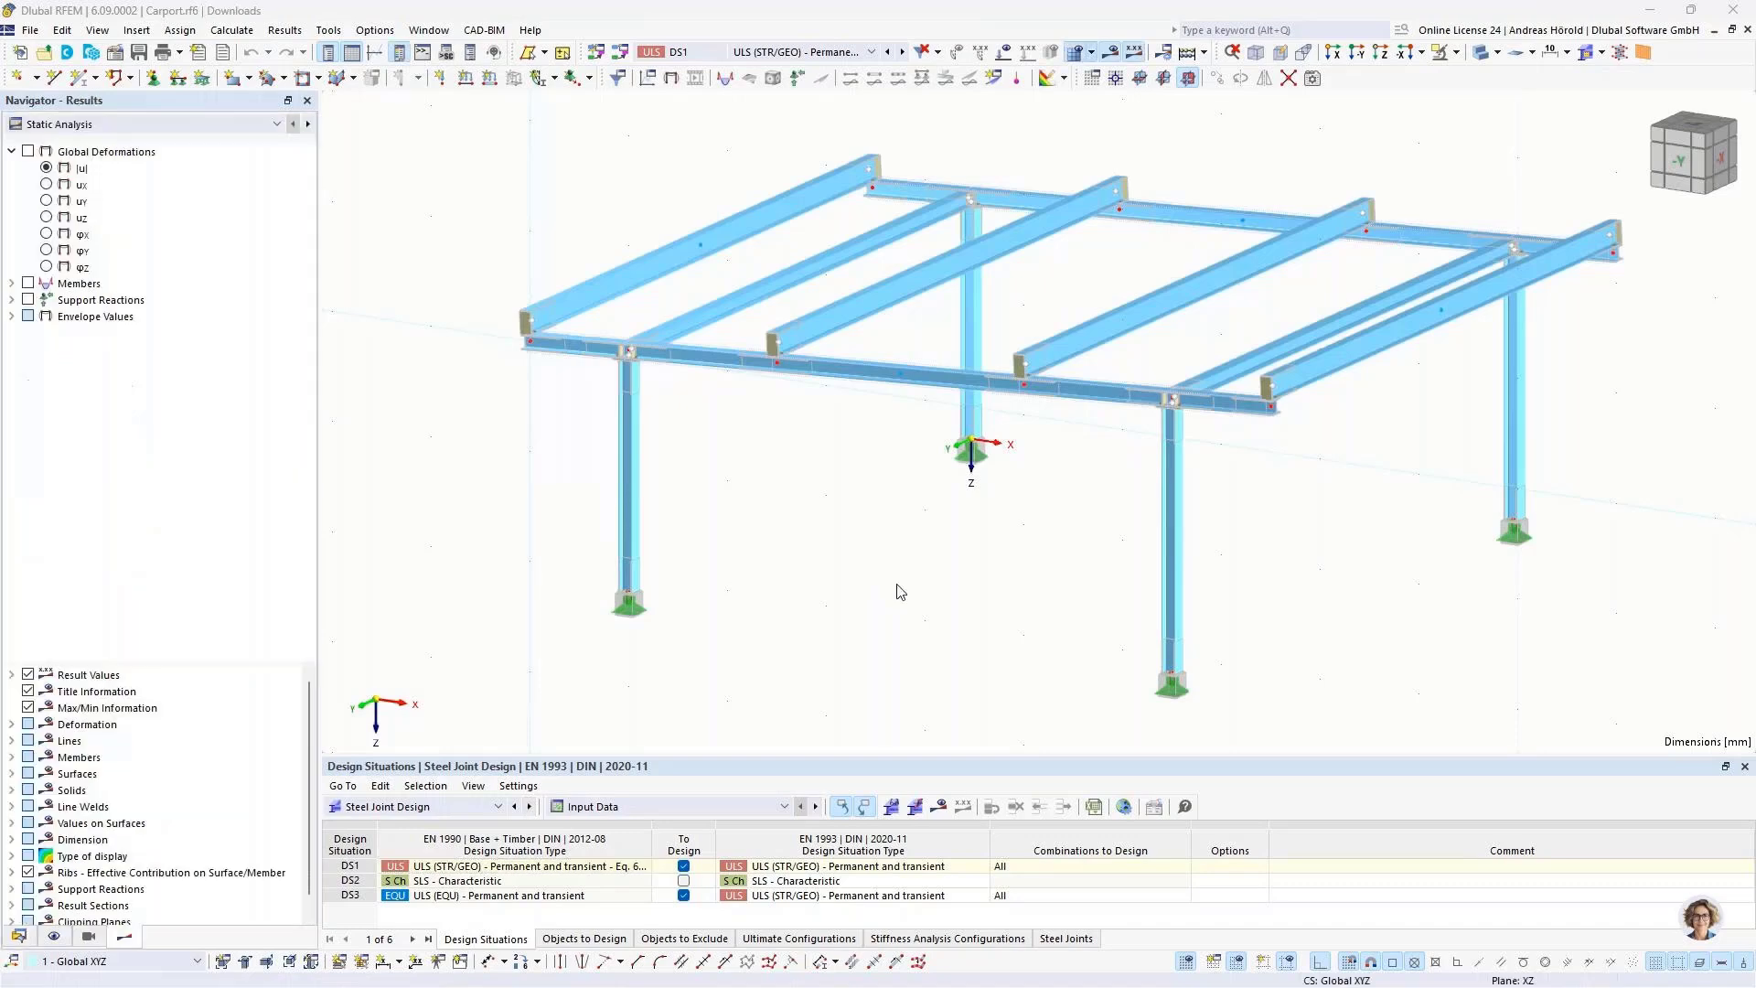
Step: Display the Steel Joint Design results of the downloaded carport model and enlarge the results table
scroll(1200, 428, "up", 5)
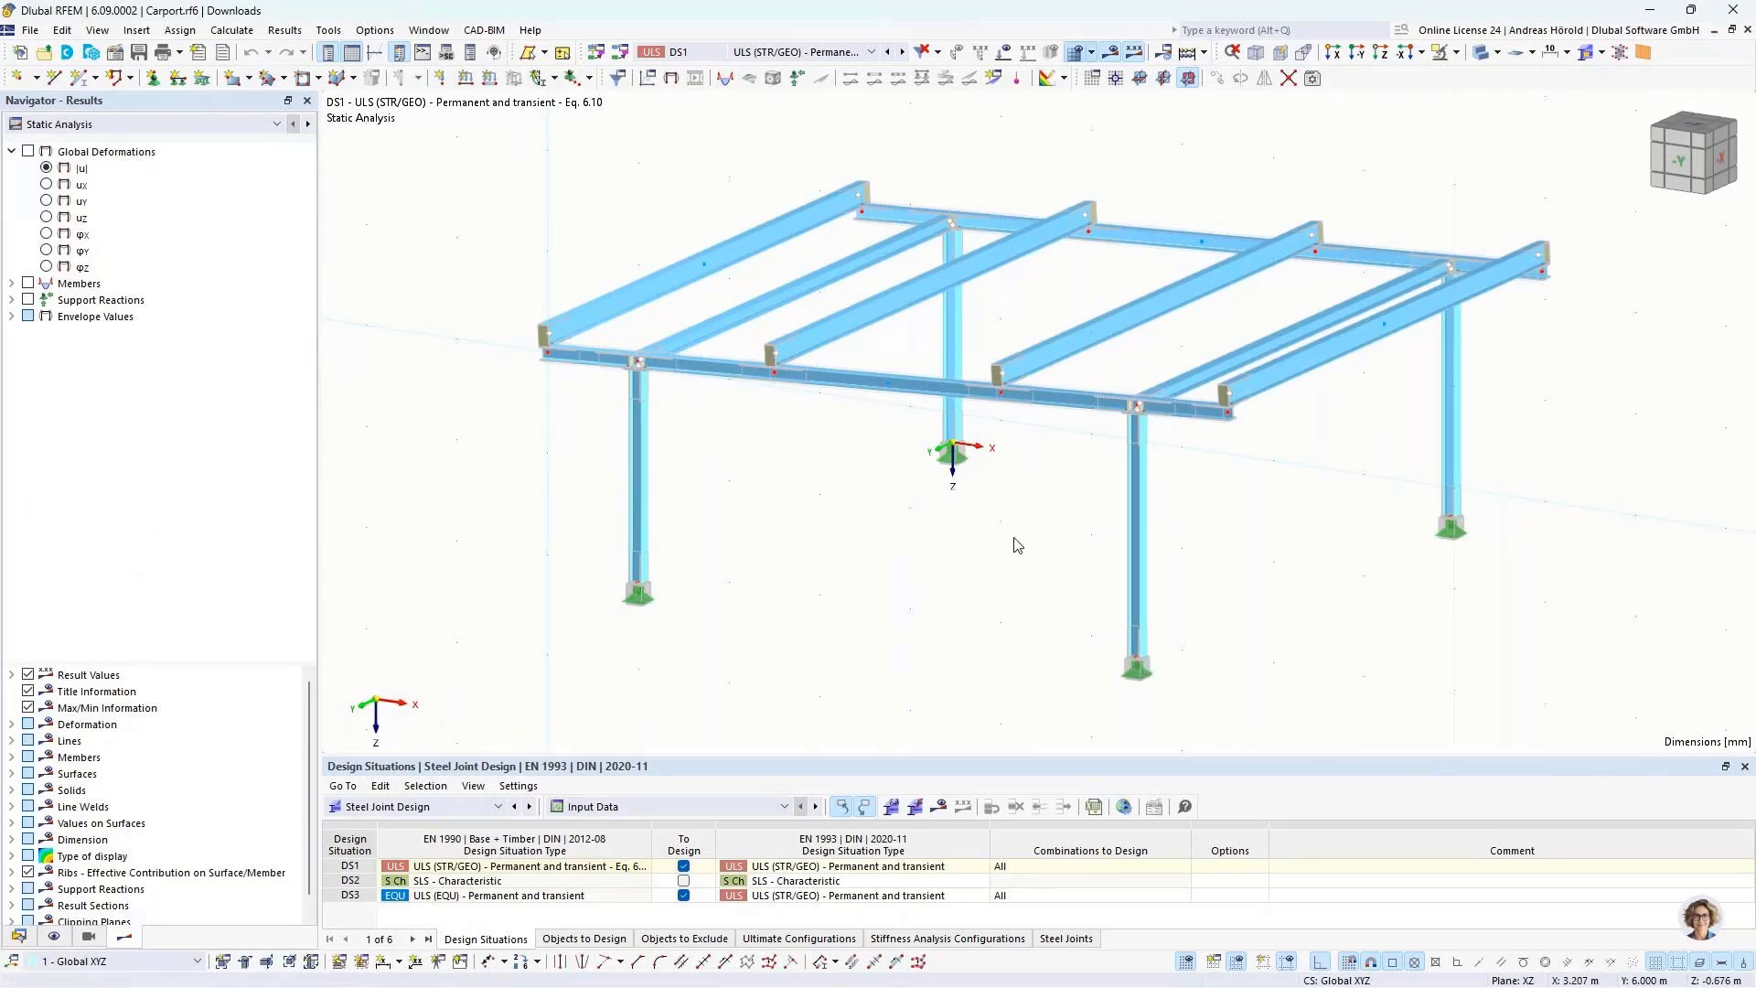
left_click(941, 807)
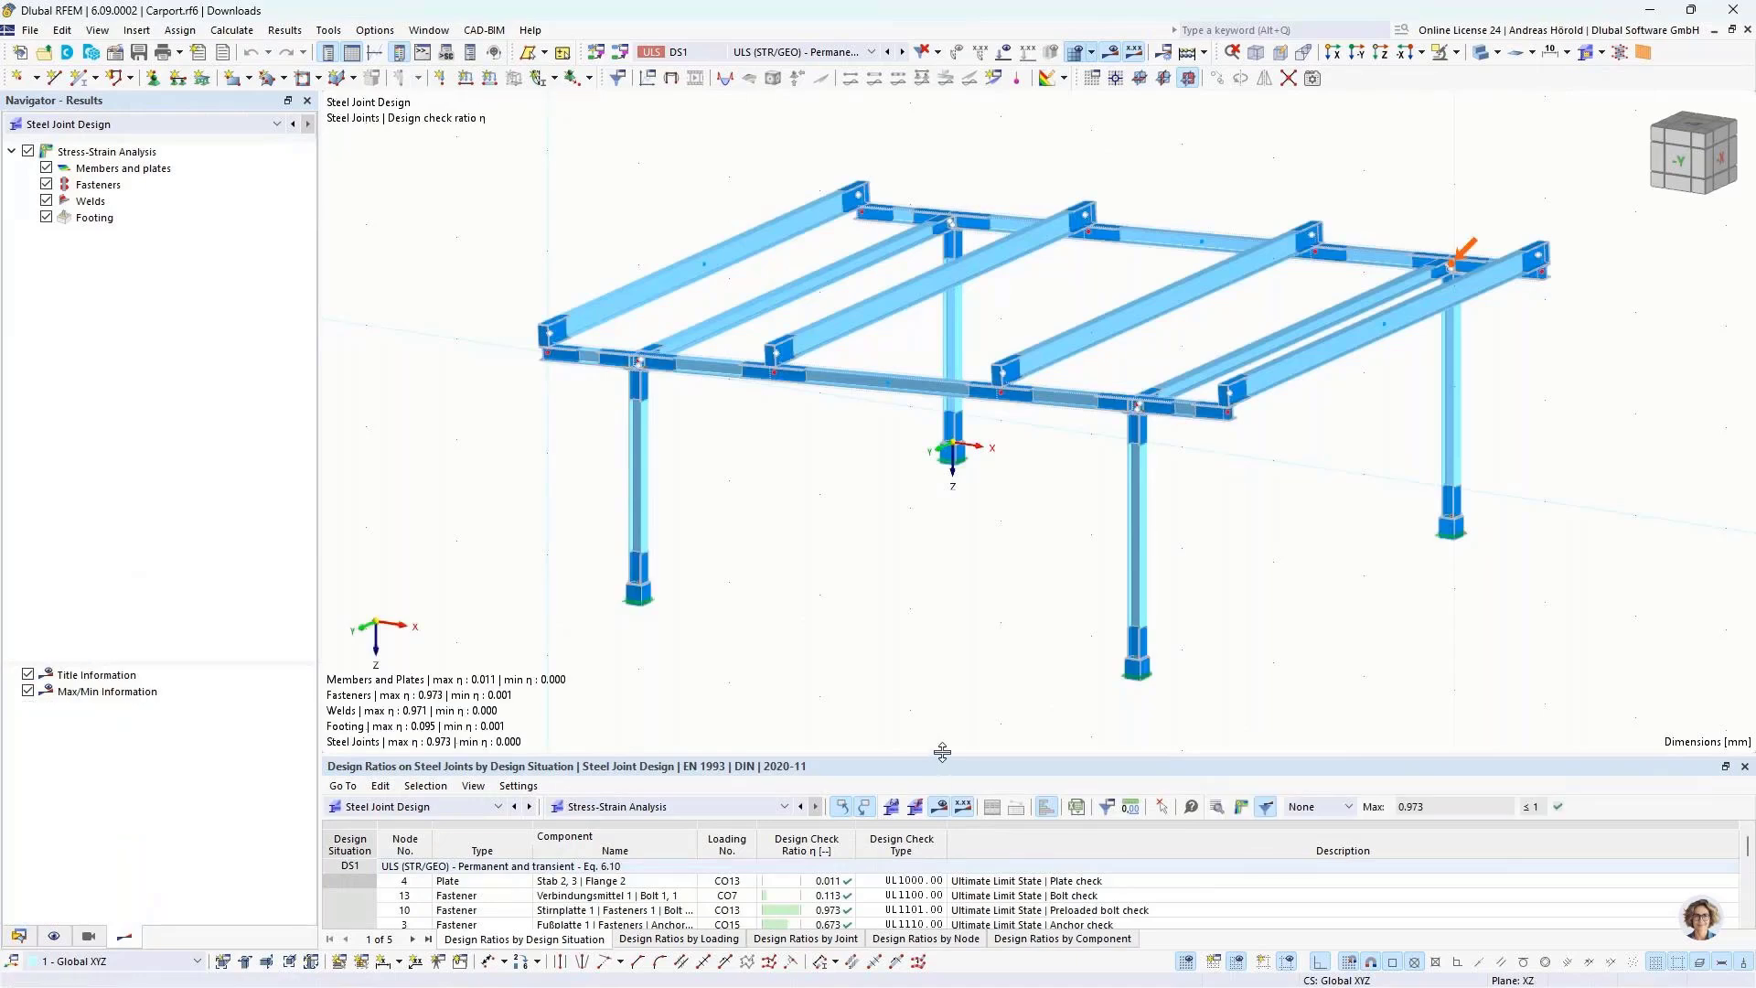
left_click_drag(942, 756, 951, 545)
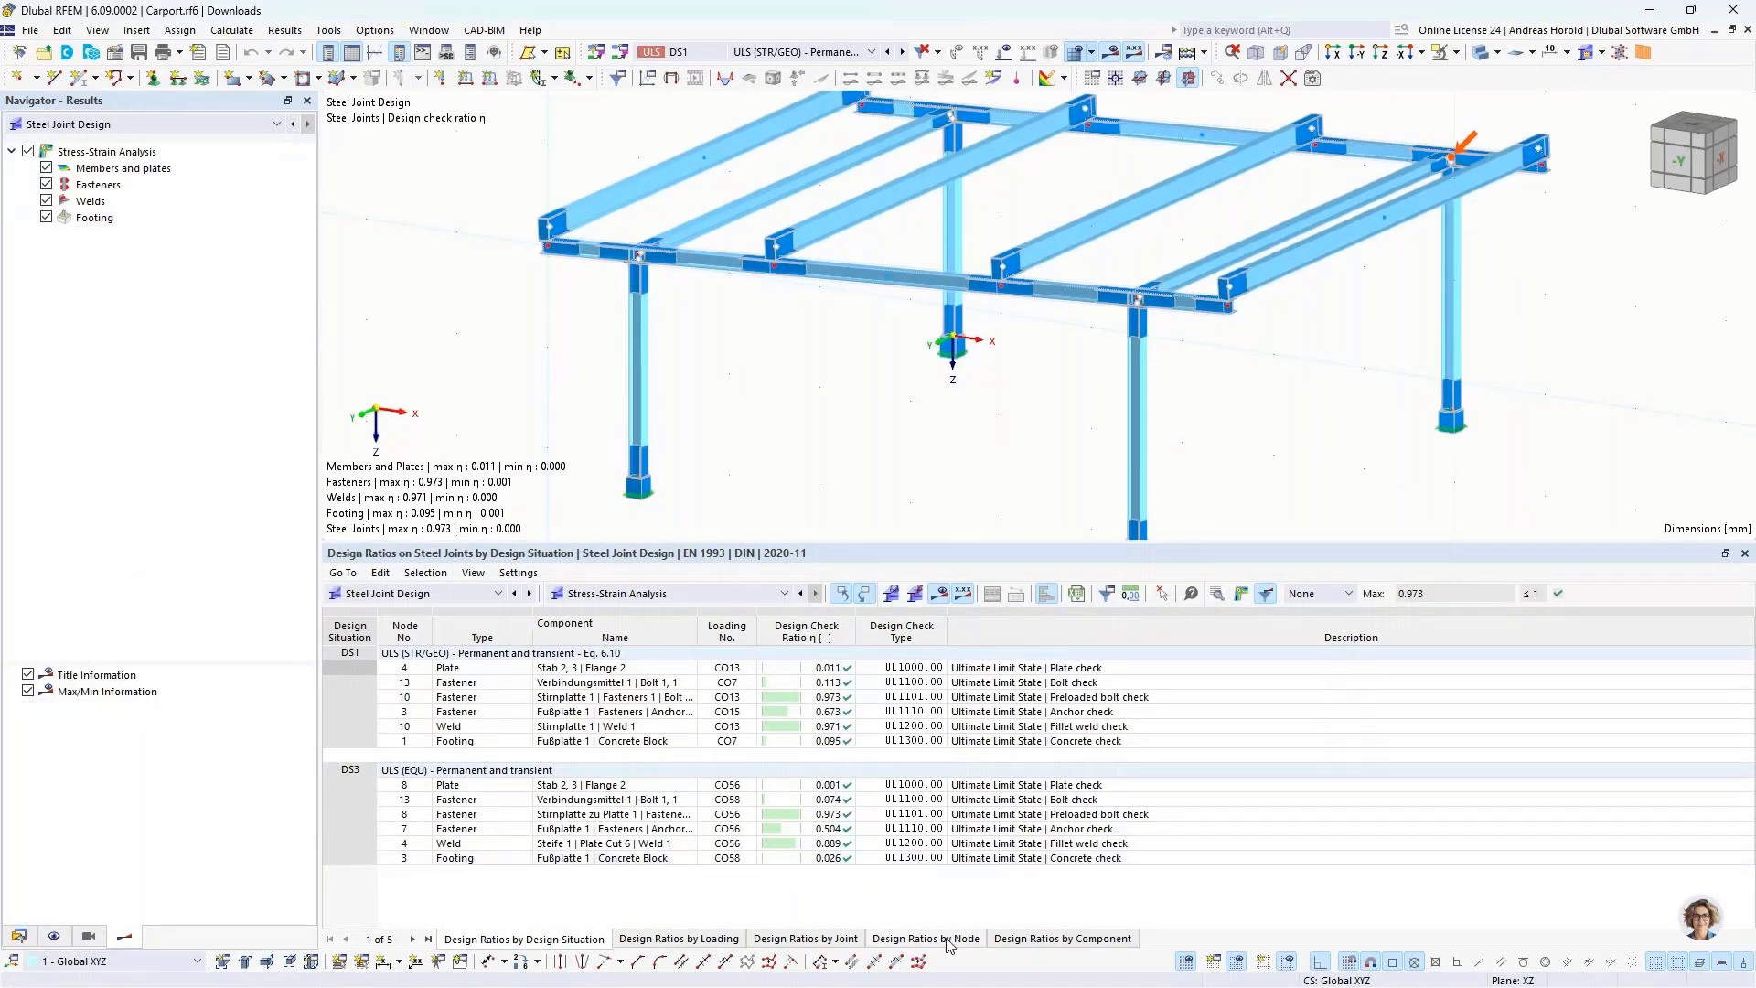
Step: Examine the steel joint design ratios listed by node, and shrink the results table again
left_click(948, 939)
scroll(931, 737, "down", 10)
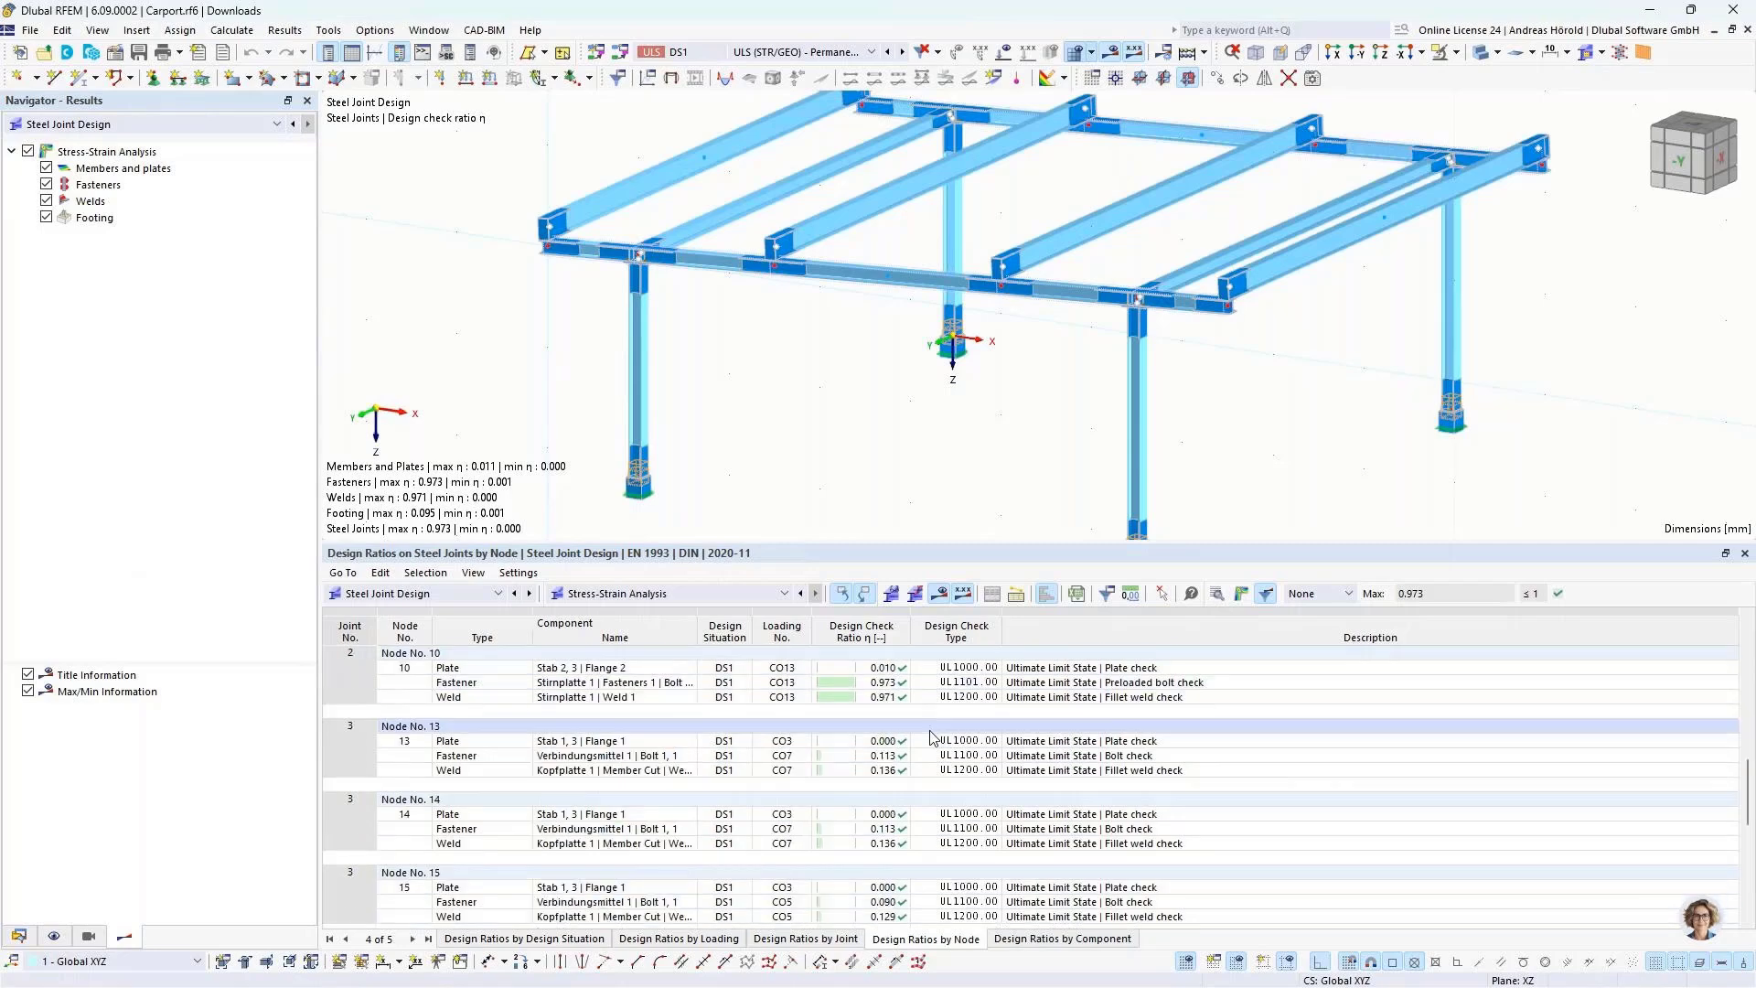
scroll(1006, 786, "up", 4)
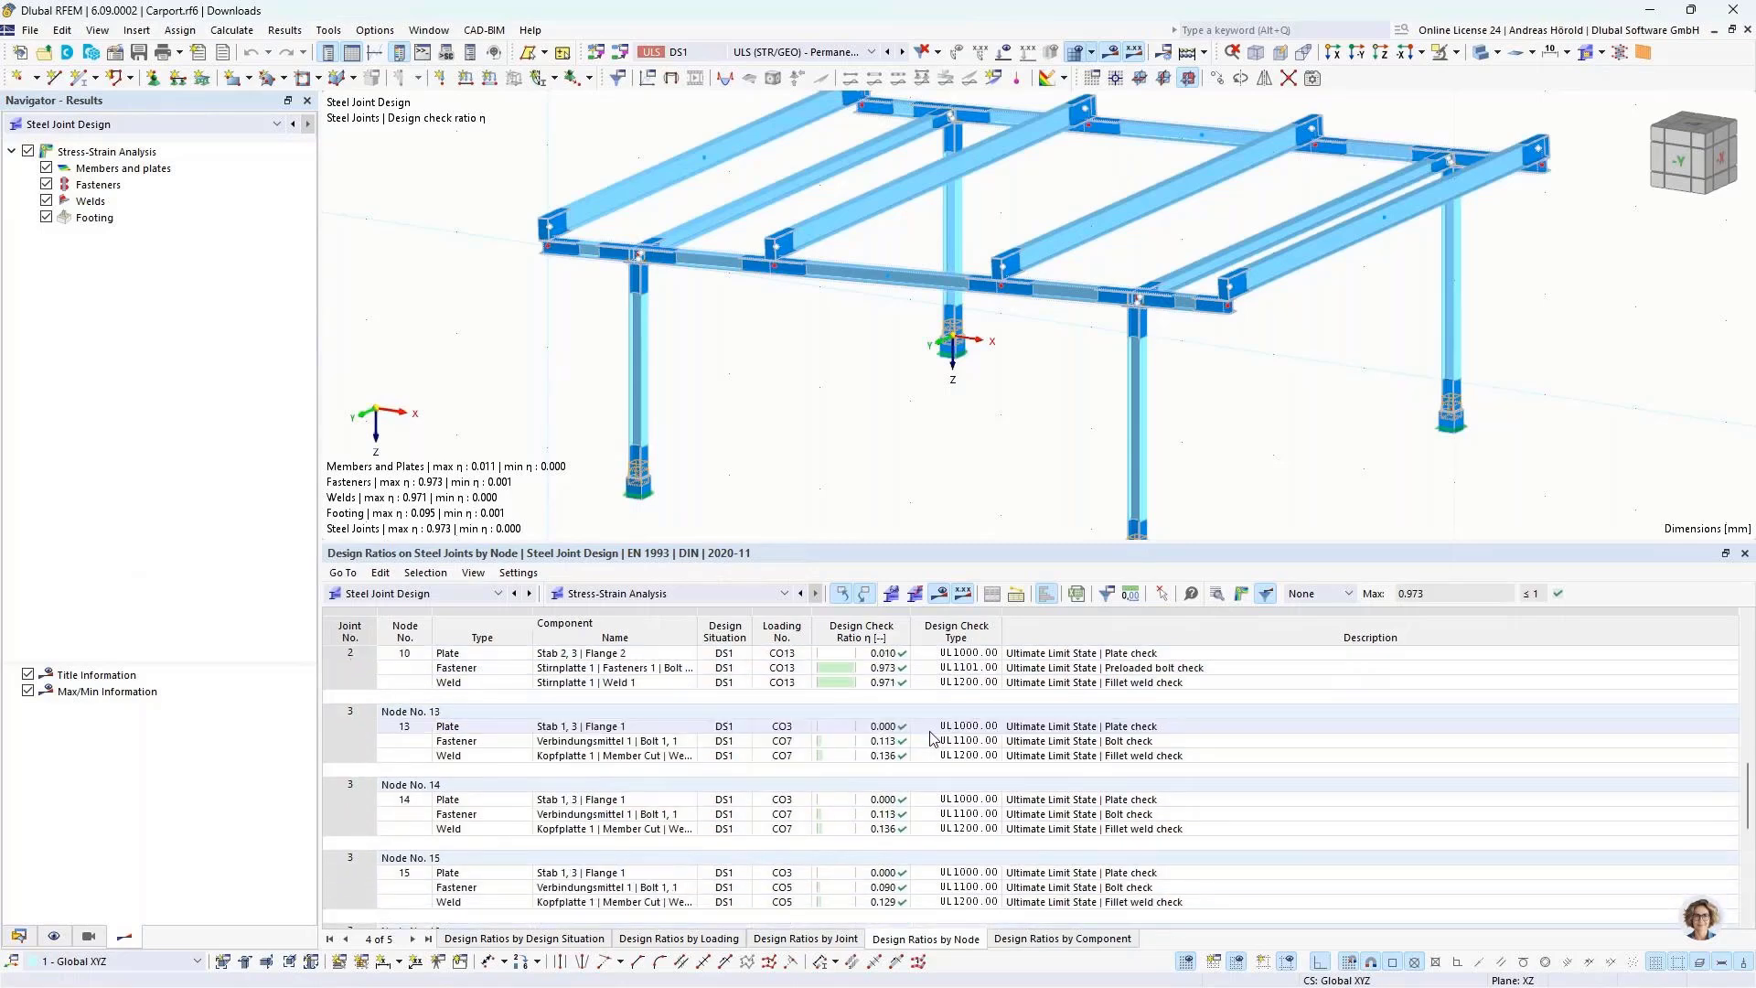
scroll(1074, 750, "up", 7)
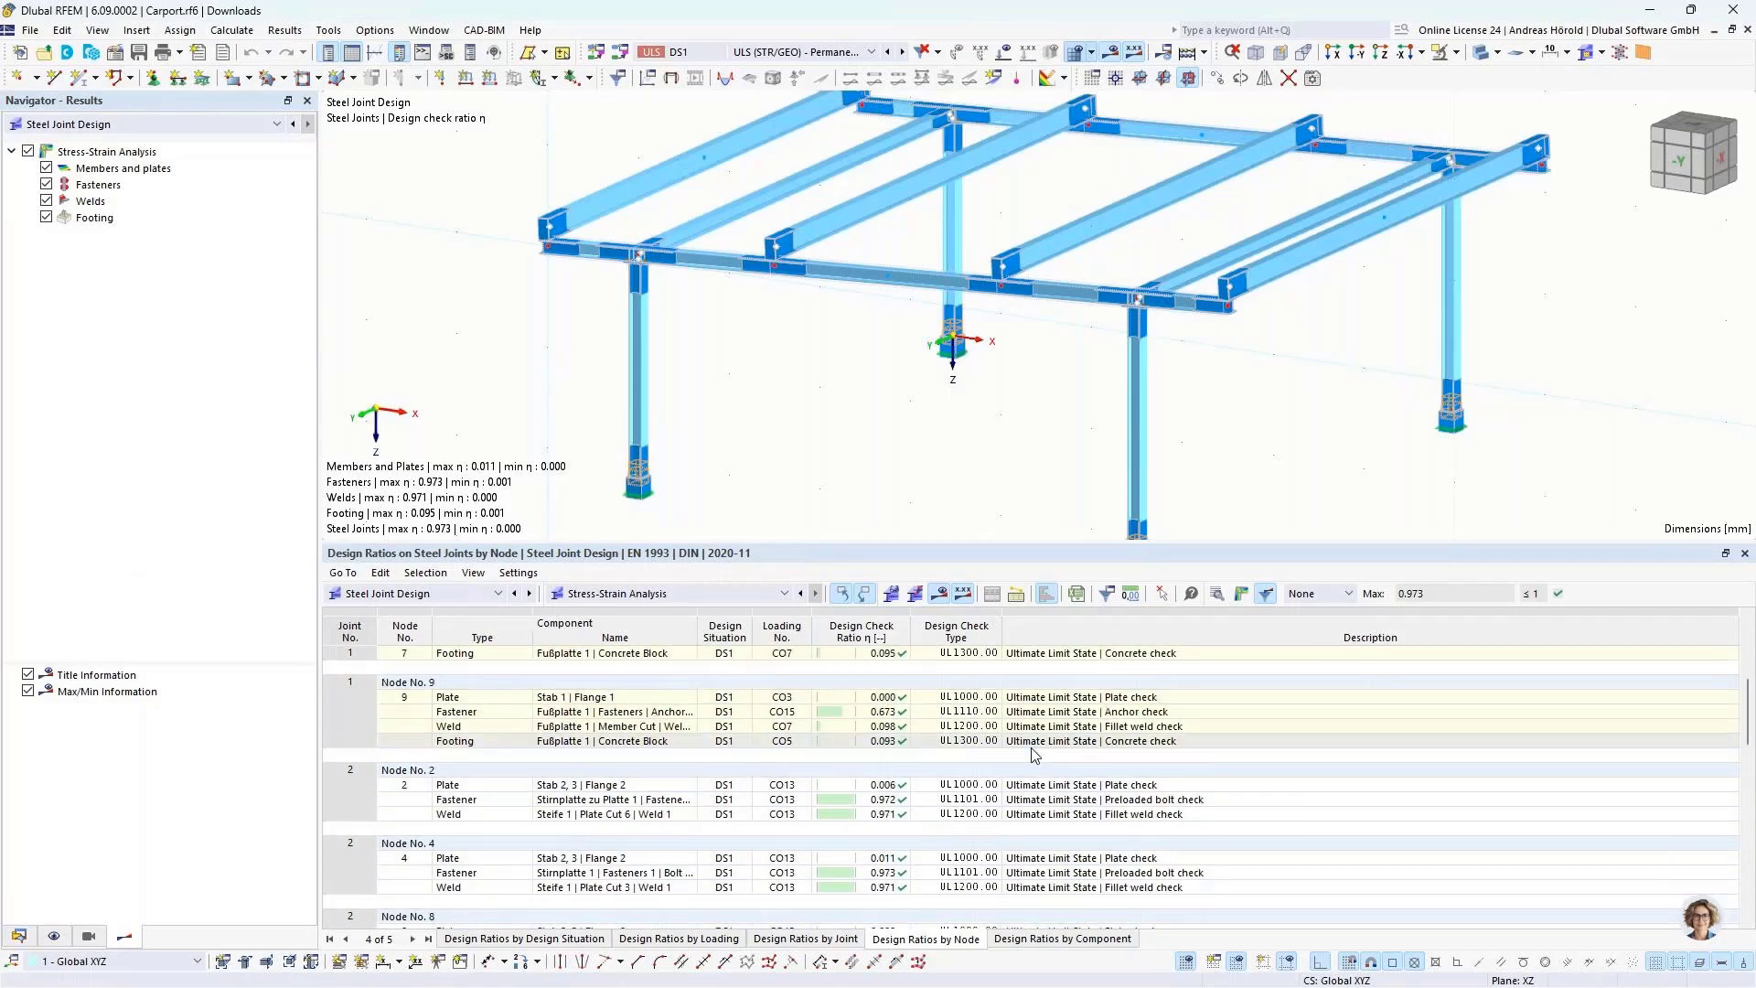
left_click_drag(1075, 546, 1076, 732)
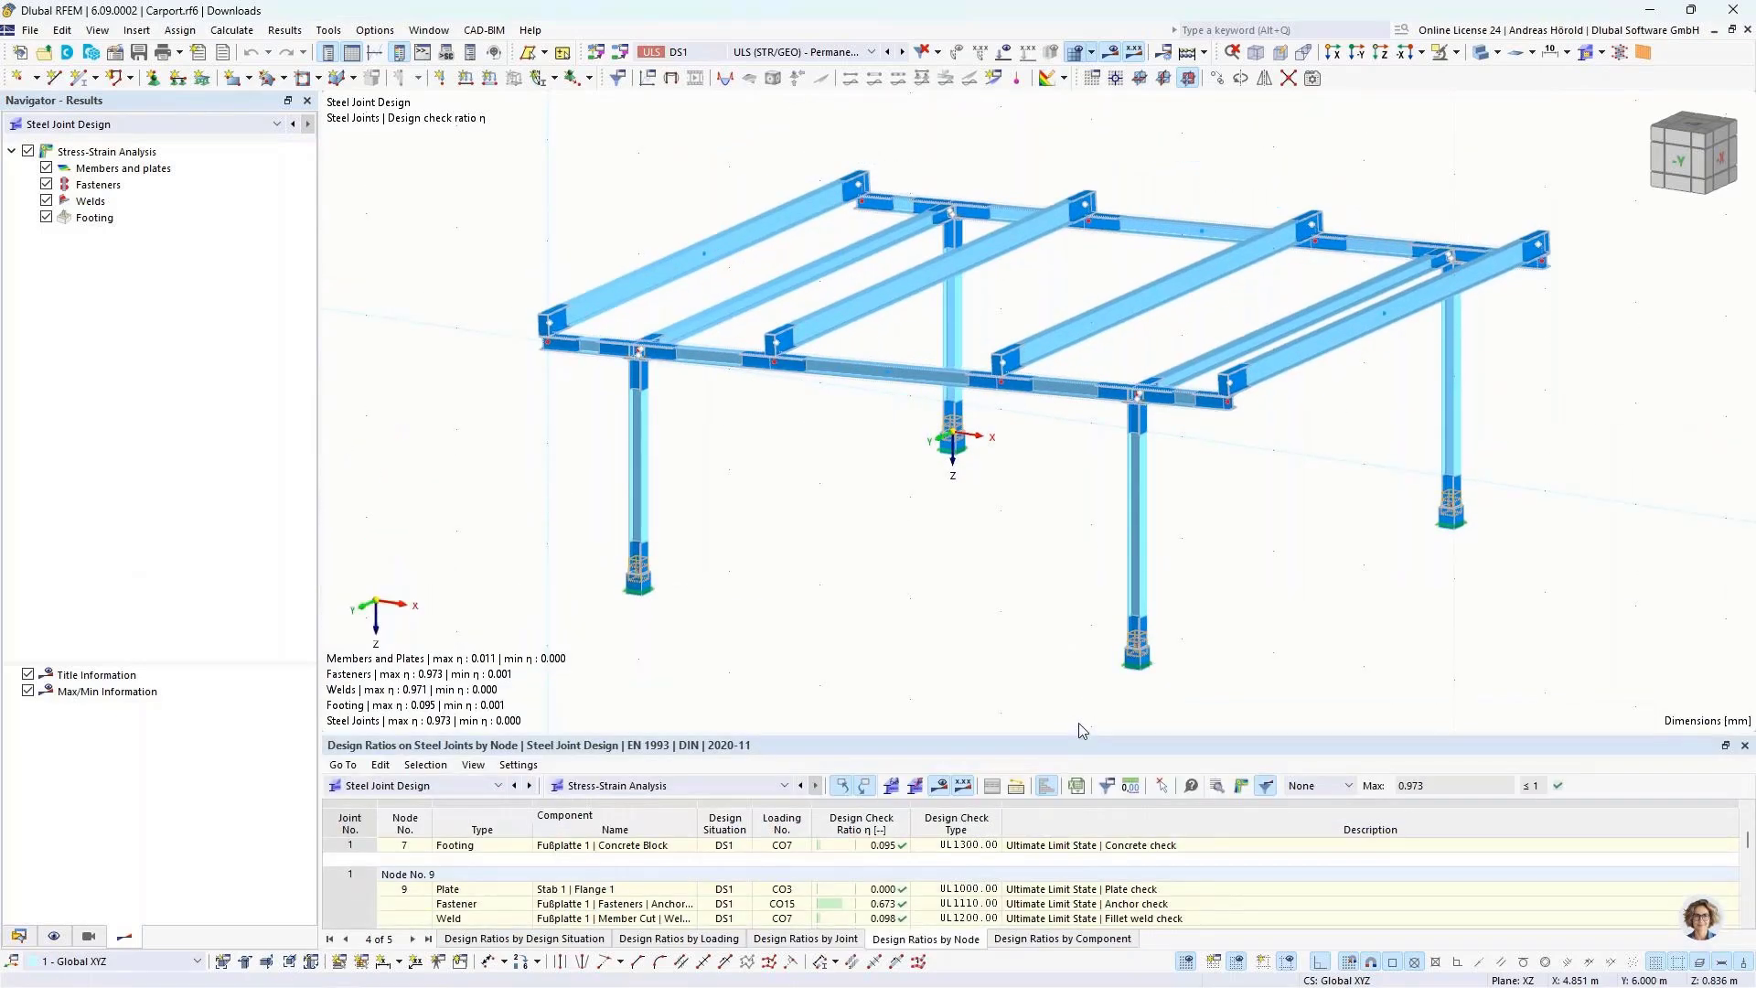
Step: Close both open carport models, the downloaded one and the Webinar project one
left_click(1747, 31)
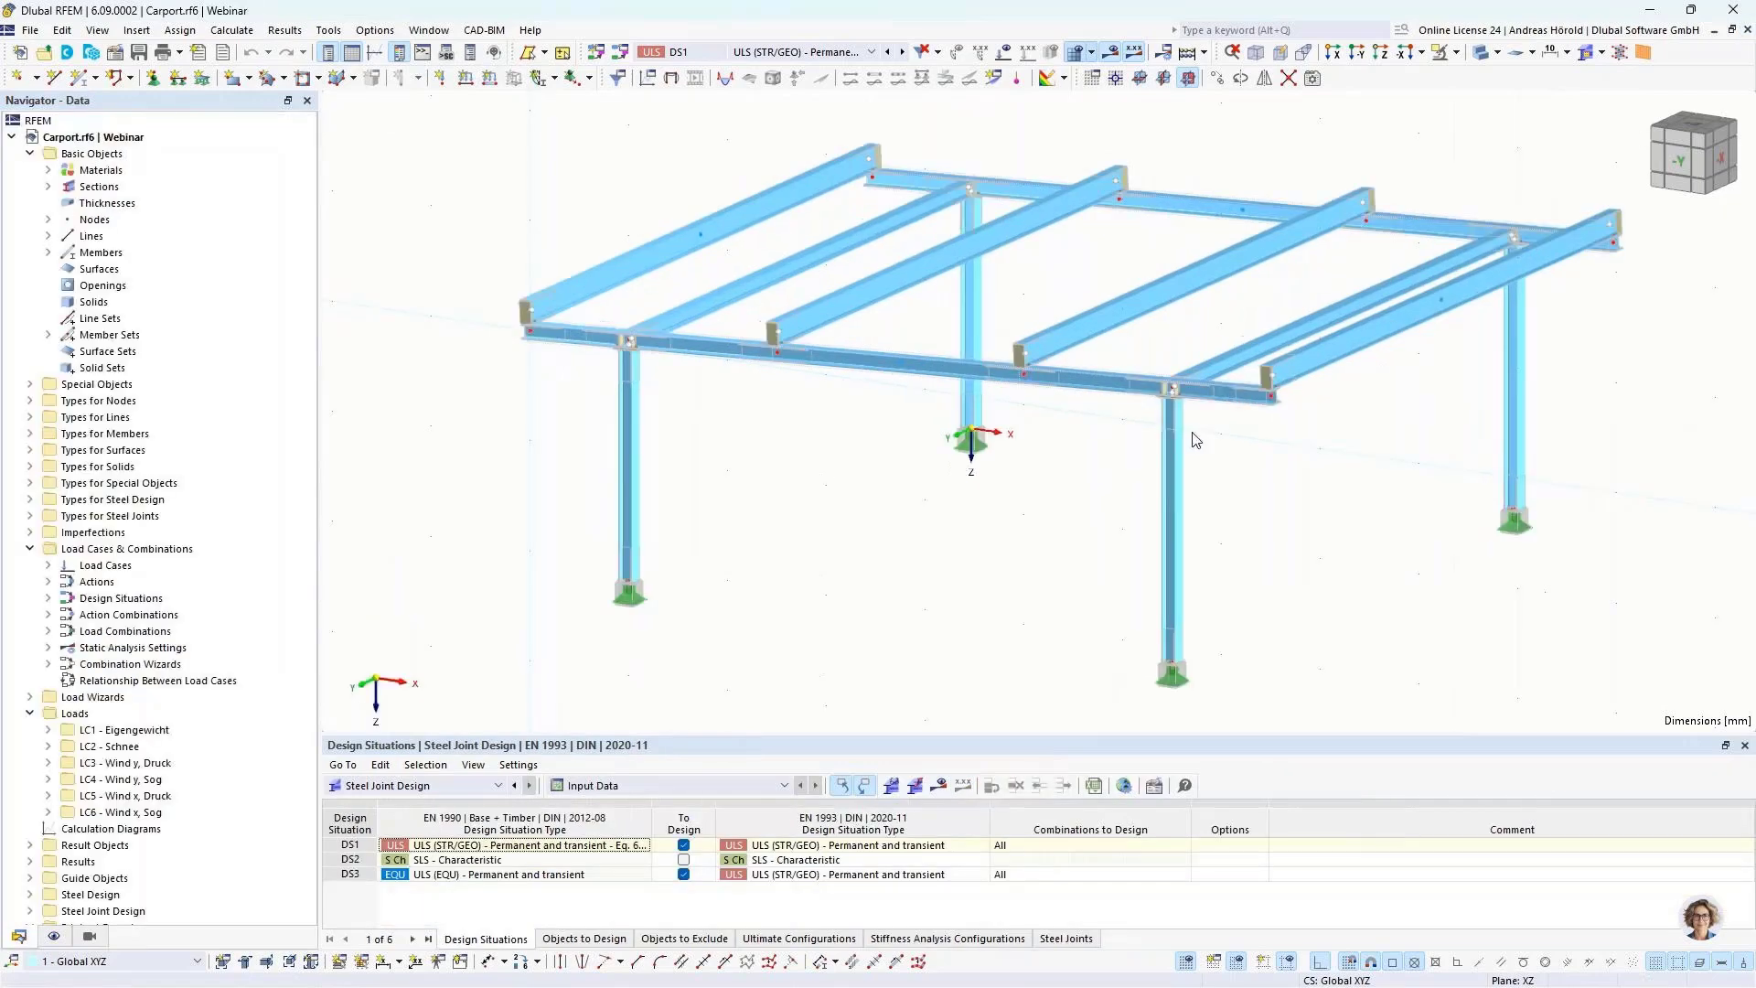
left_click(1748, 31)
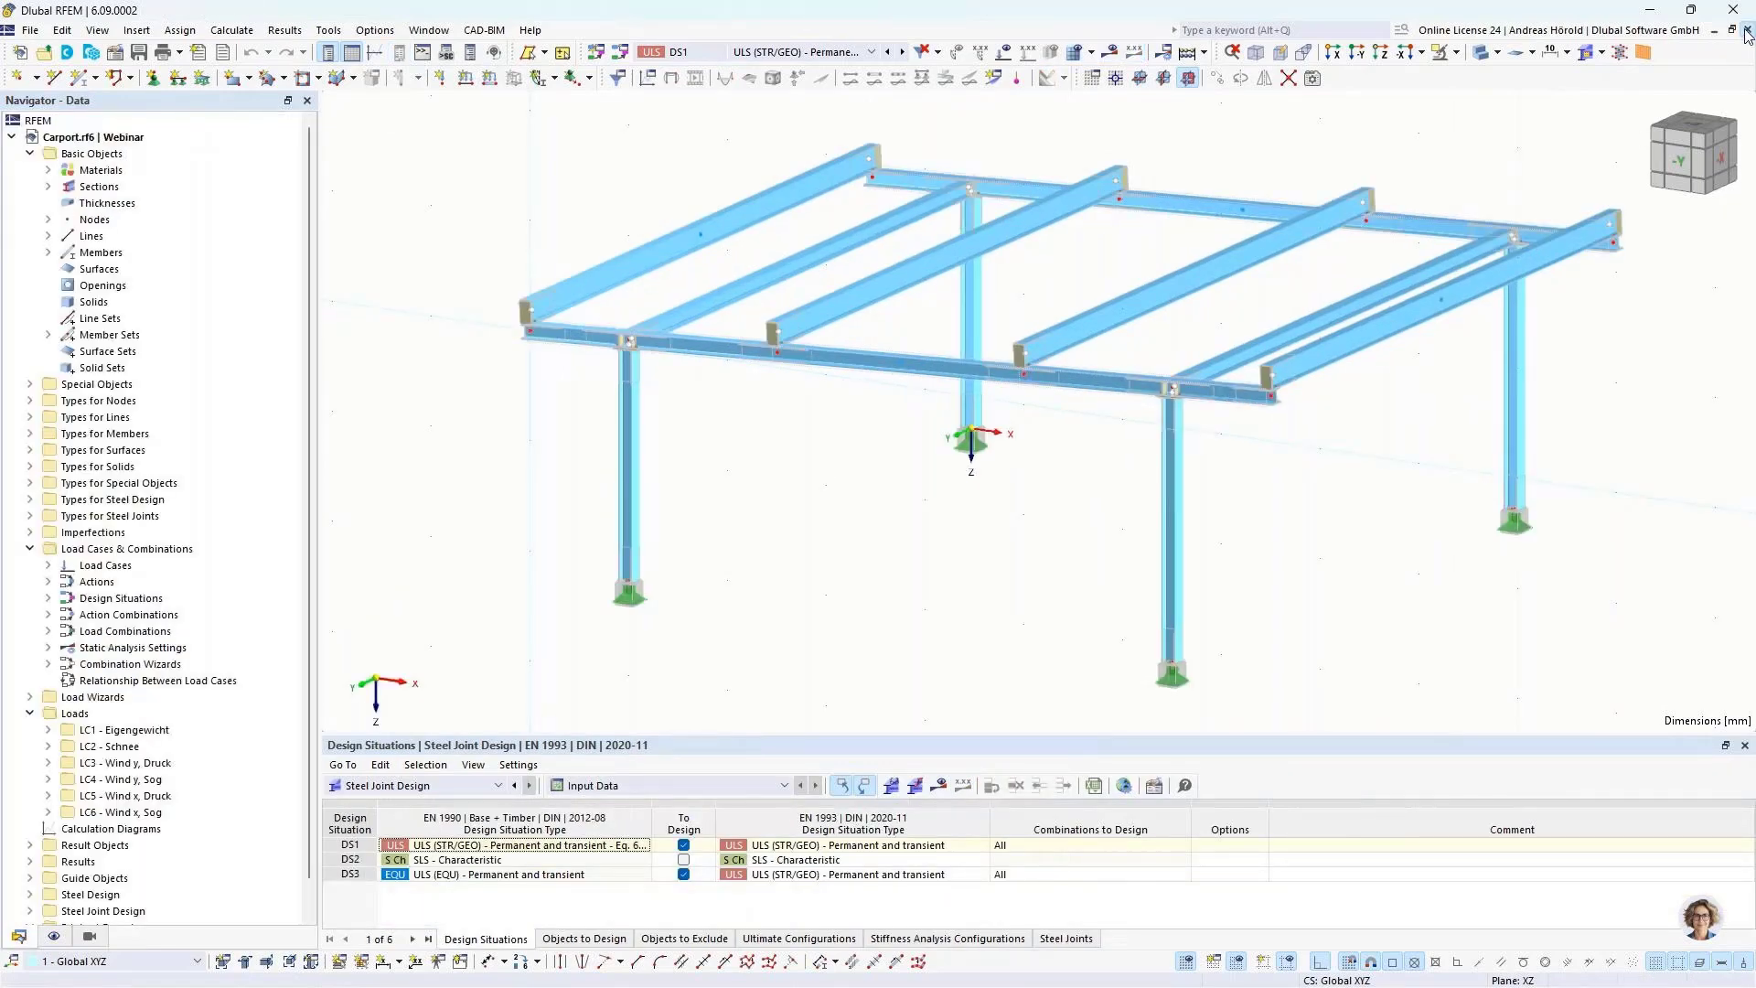
left_click(1747, 31)
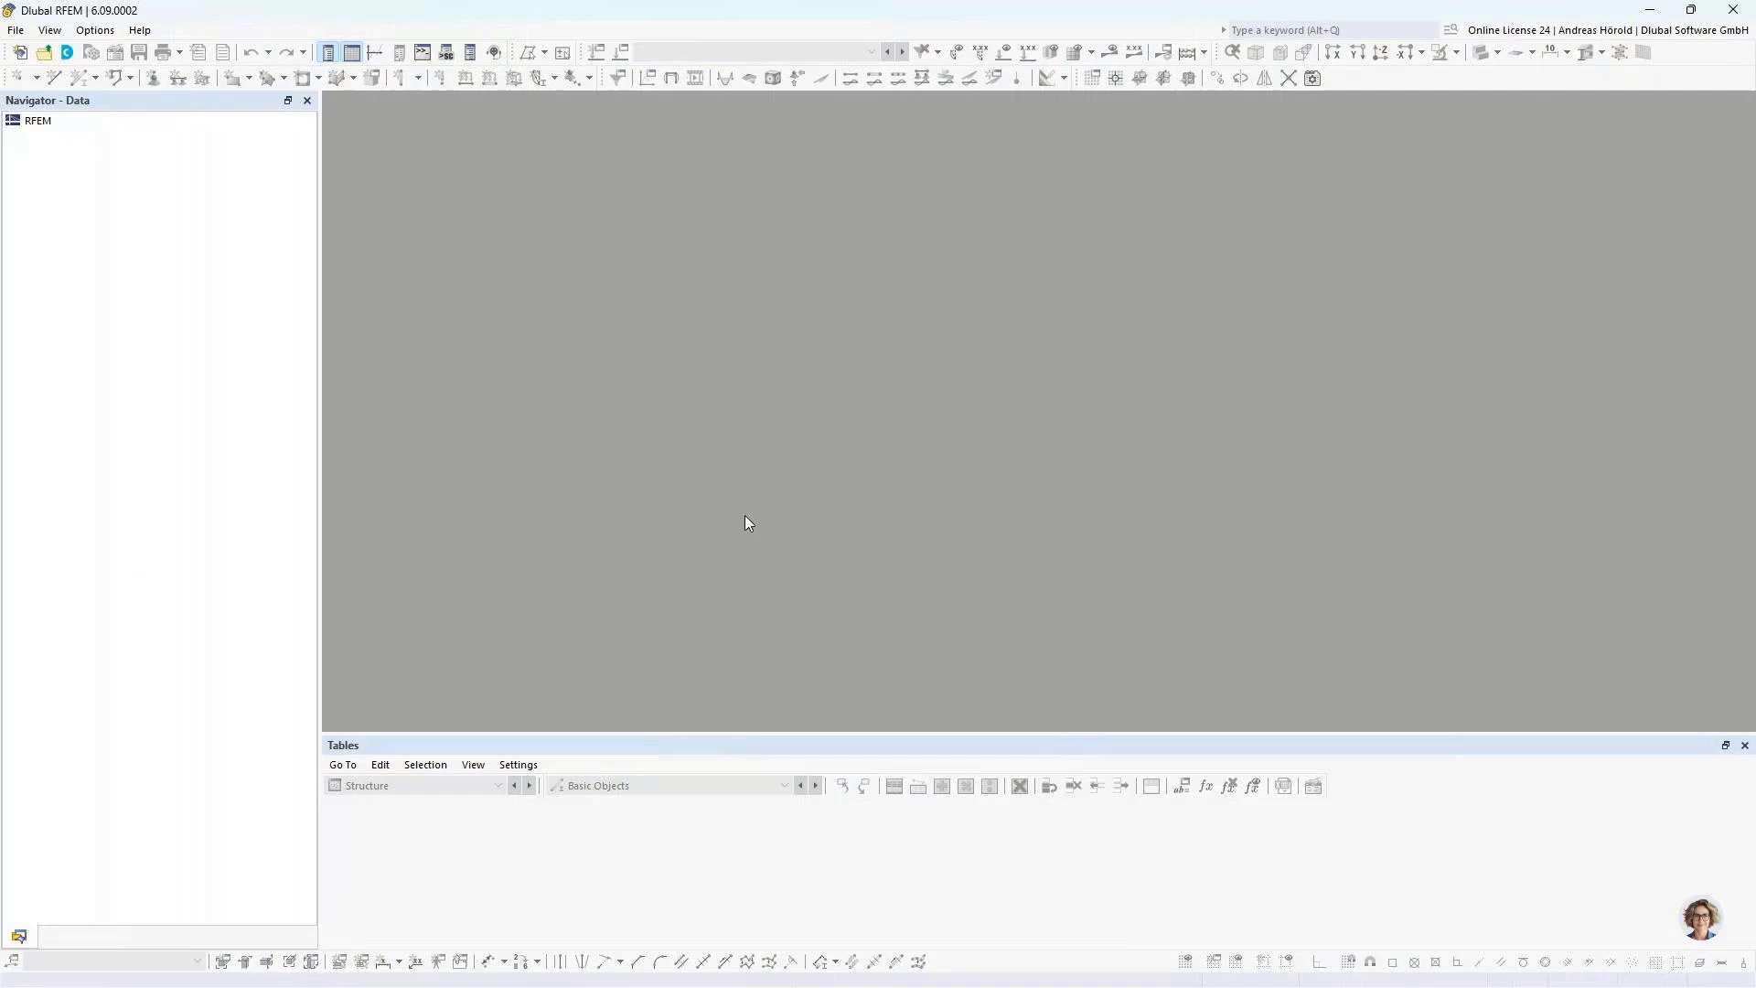
Step: Start a new 3D model named Truss in the Webinar project and activate the Steel Design add-on
left_click(21, 53)
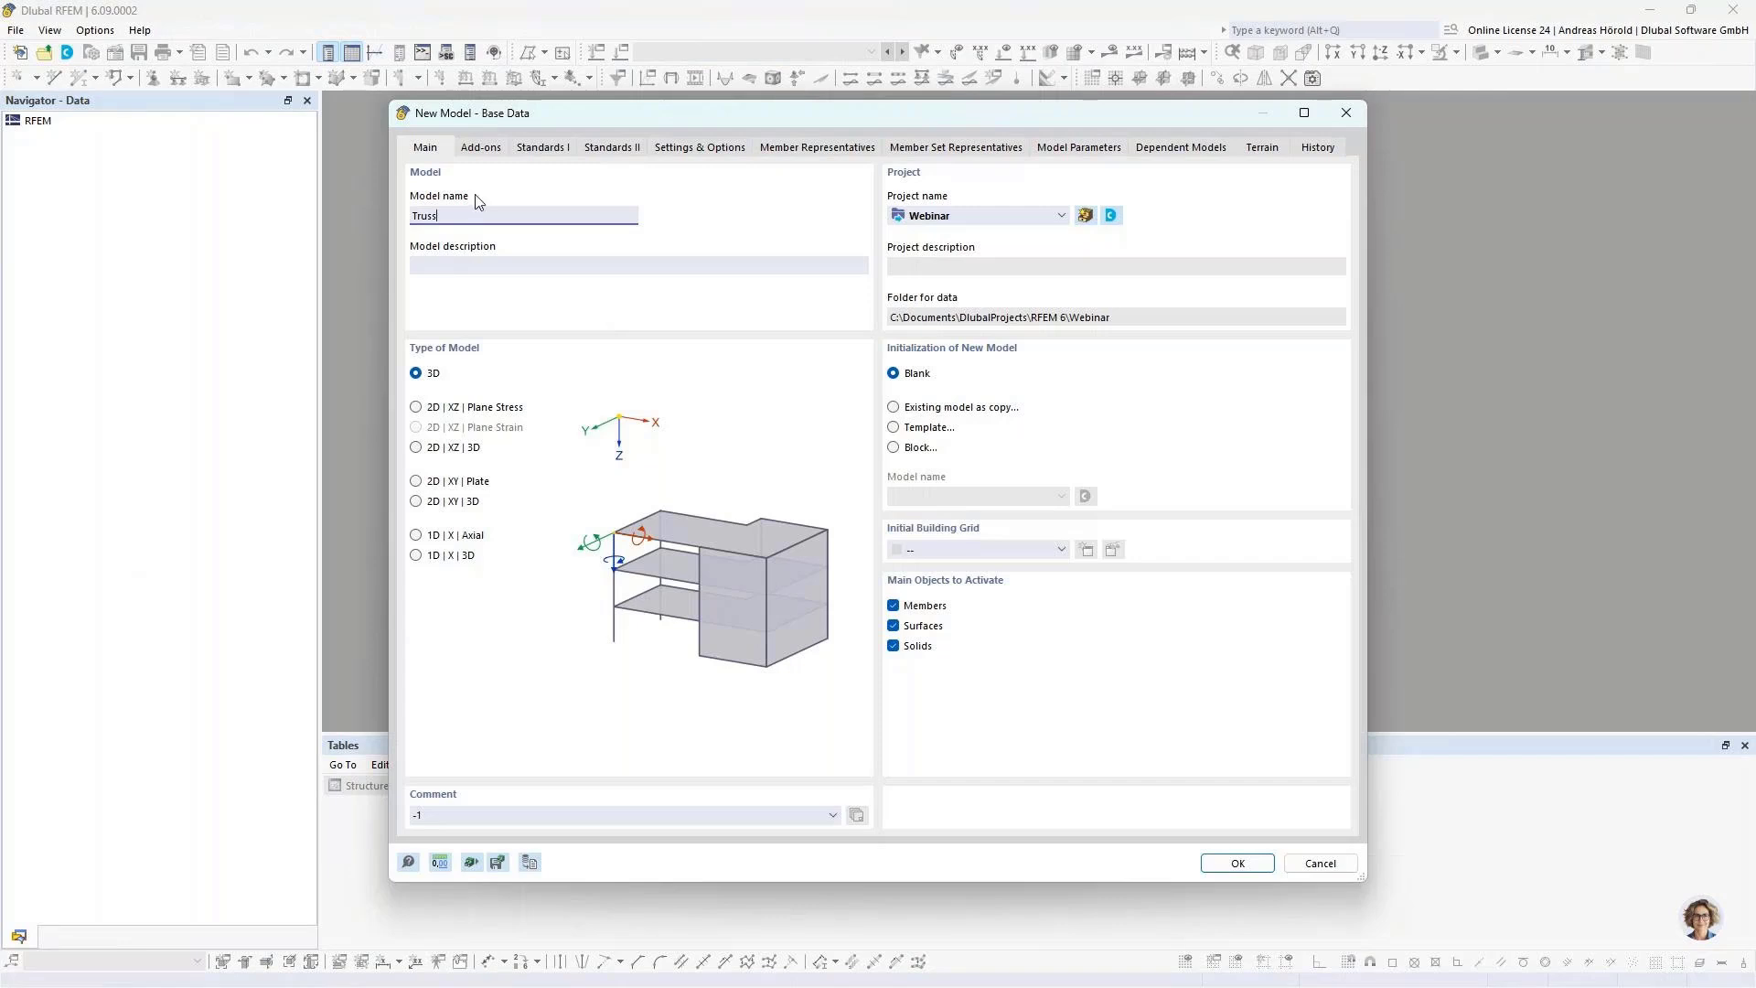
left_click(485, 149)
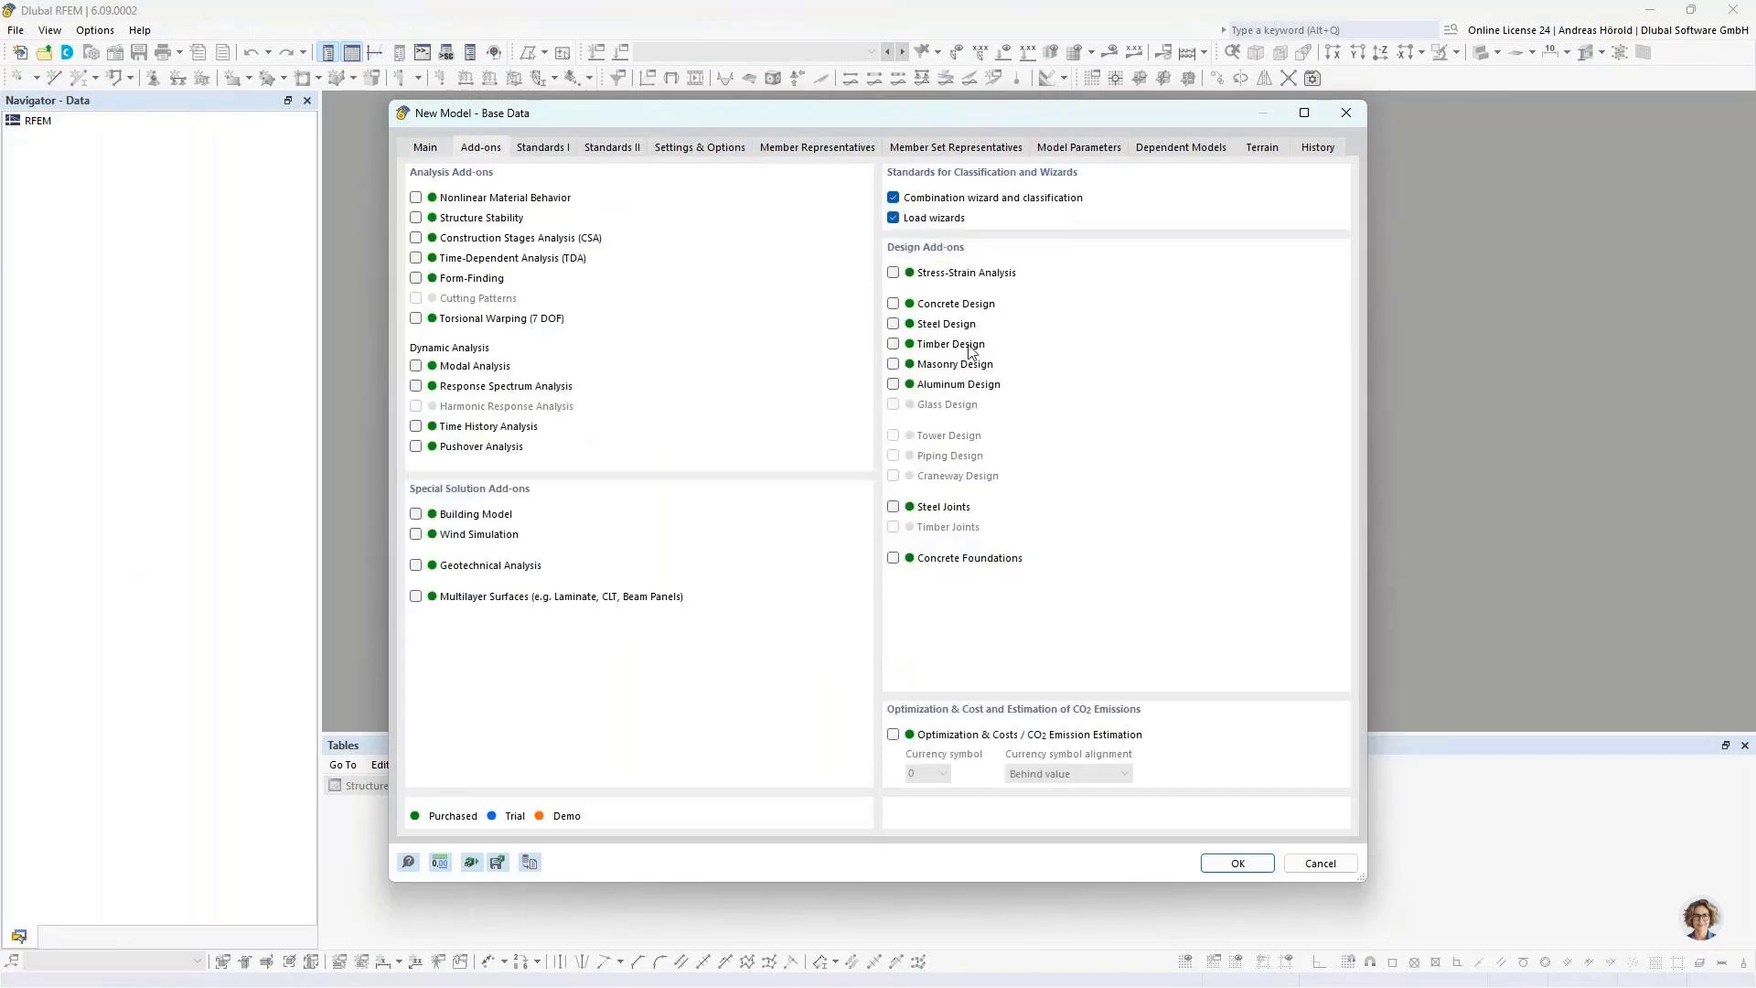
left_click(893, 325)
Step: Set the national annexes to DIN 2012-08 for EN 1990, DIN 2019-04 for EN 1991 and DIN 2020-11 for EN 1993, and create the model
left_click(544, 150)
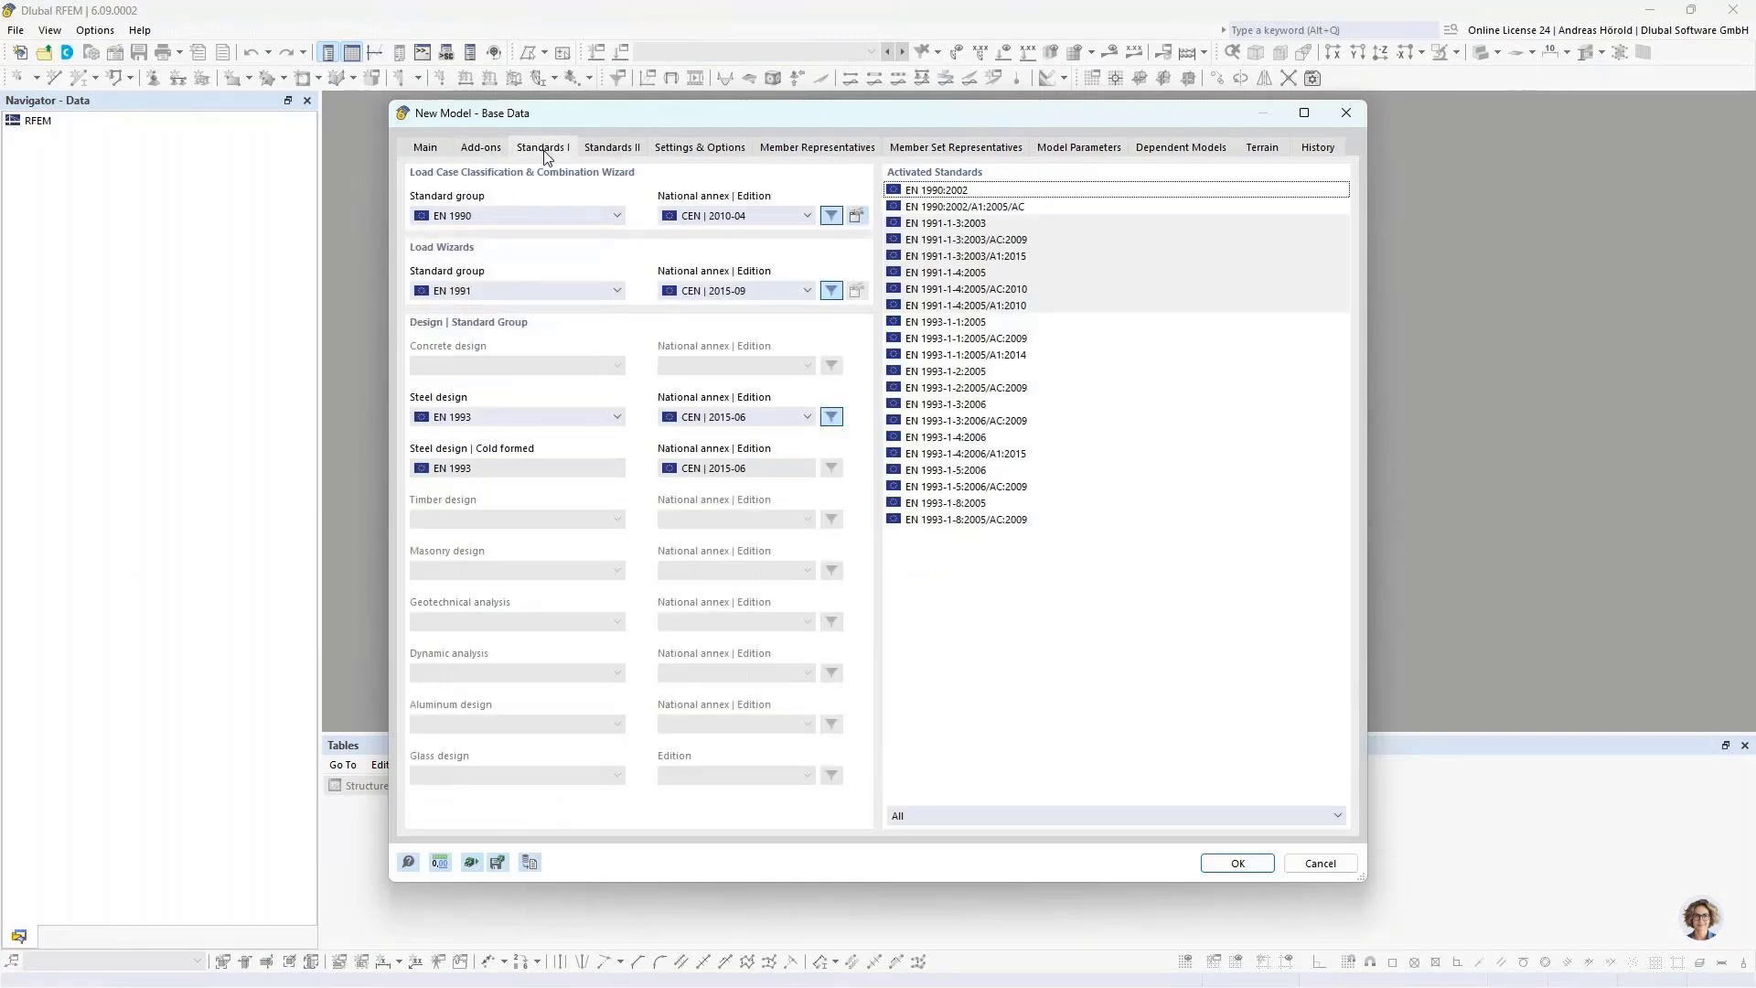
left_click(737, 216)
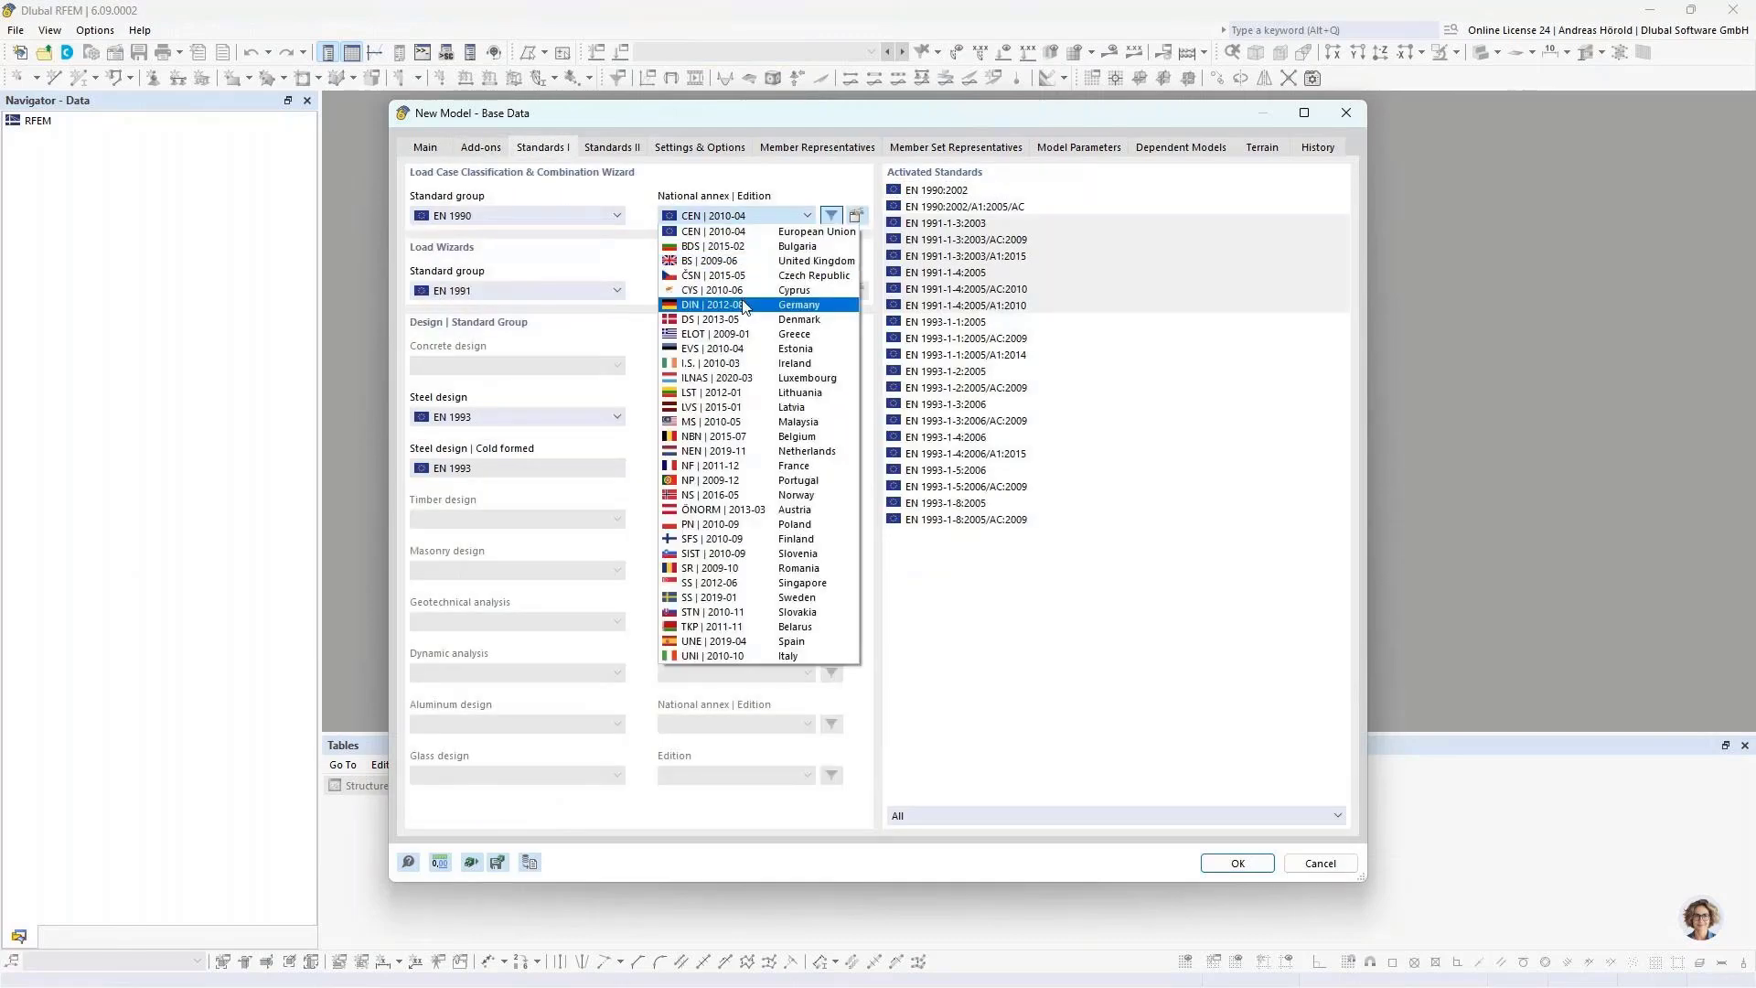
left_click(747, 308)
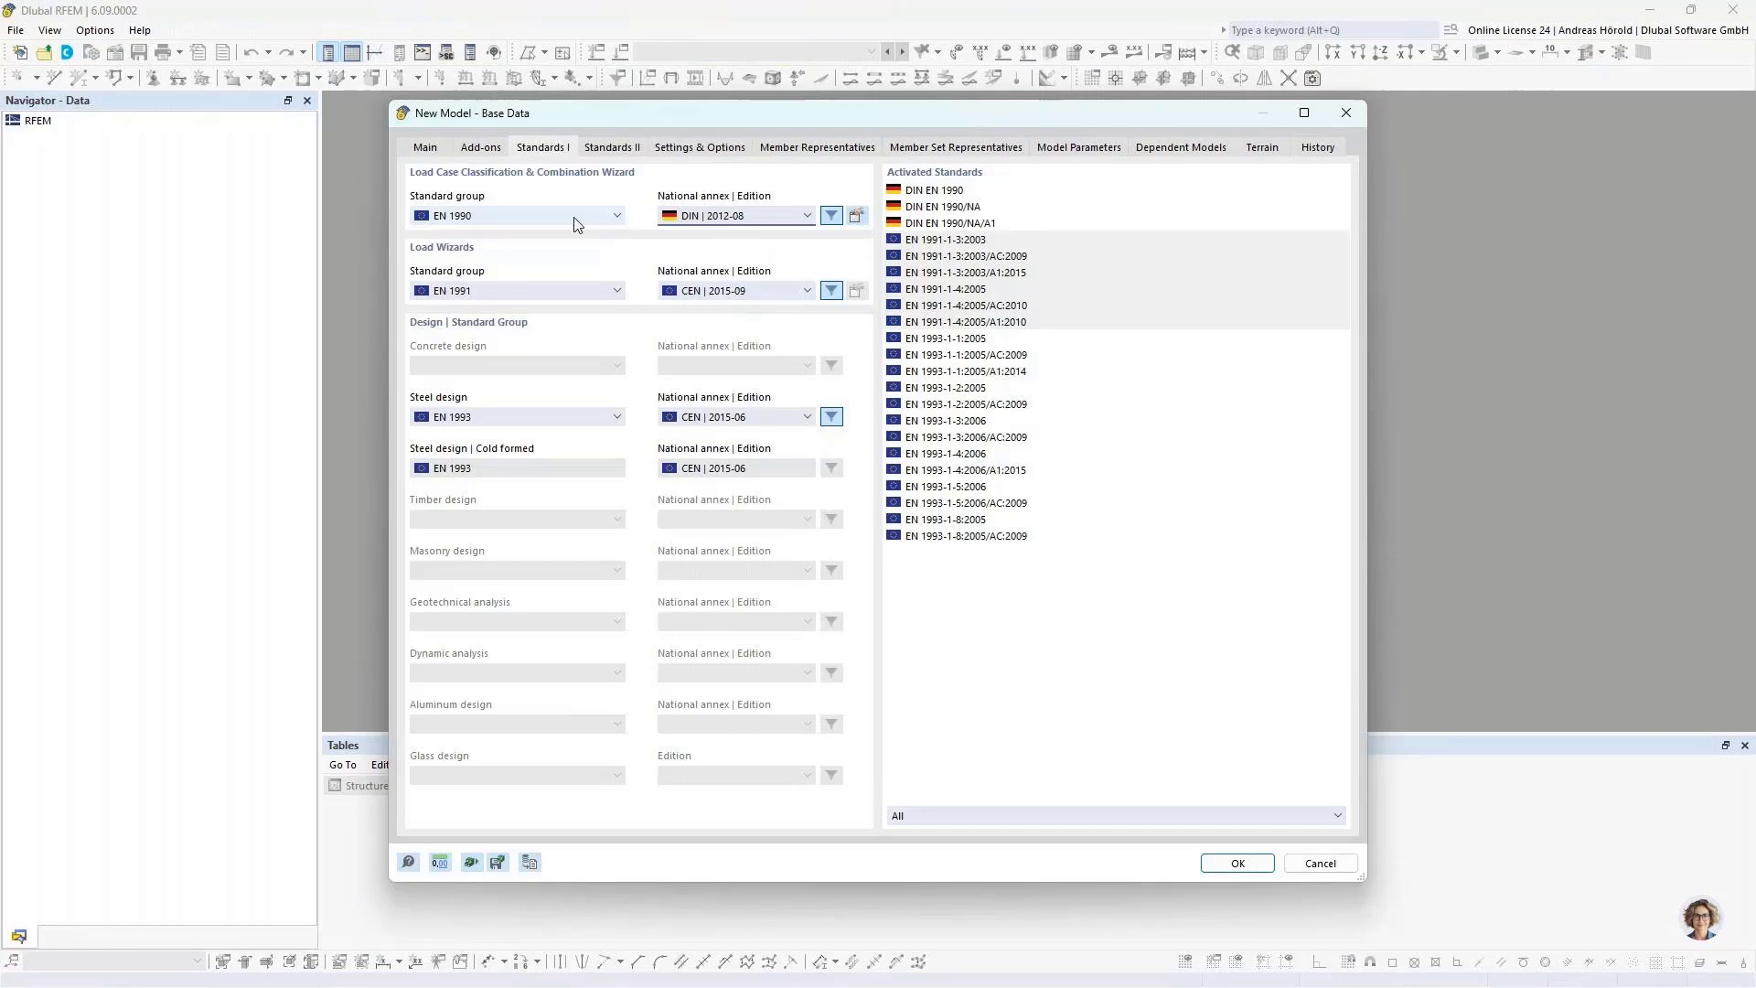
left_click(751, 291)
left_click(727, 394)
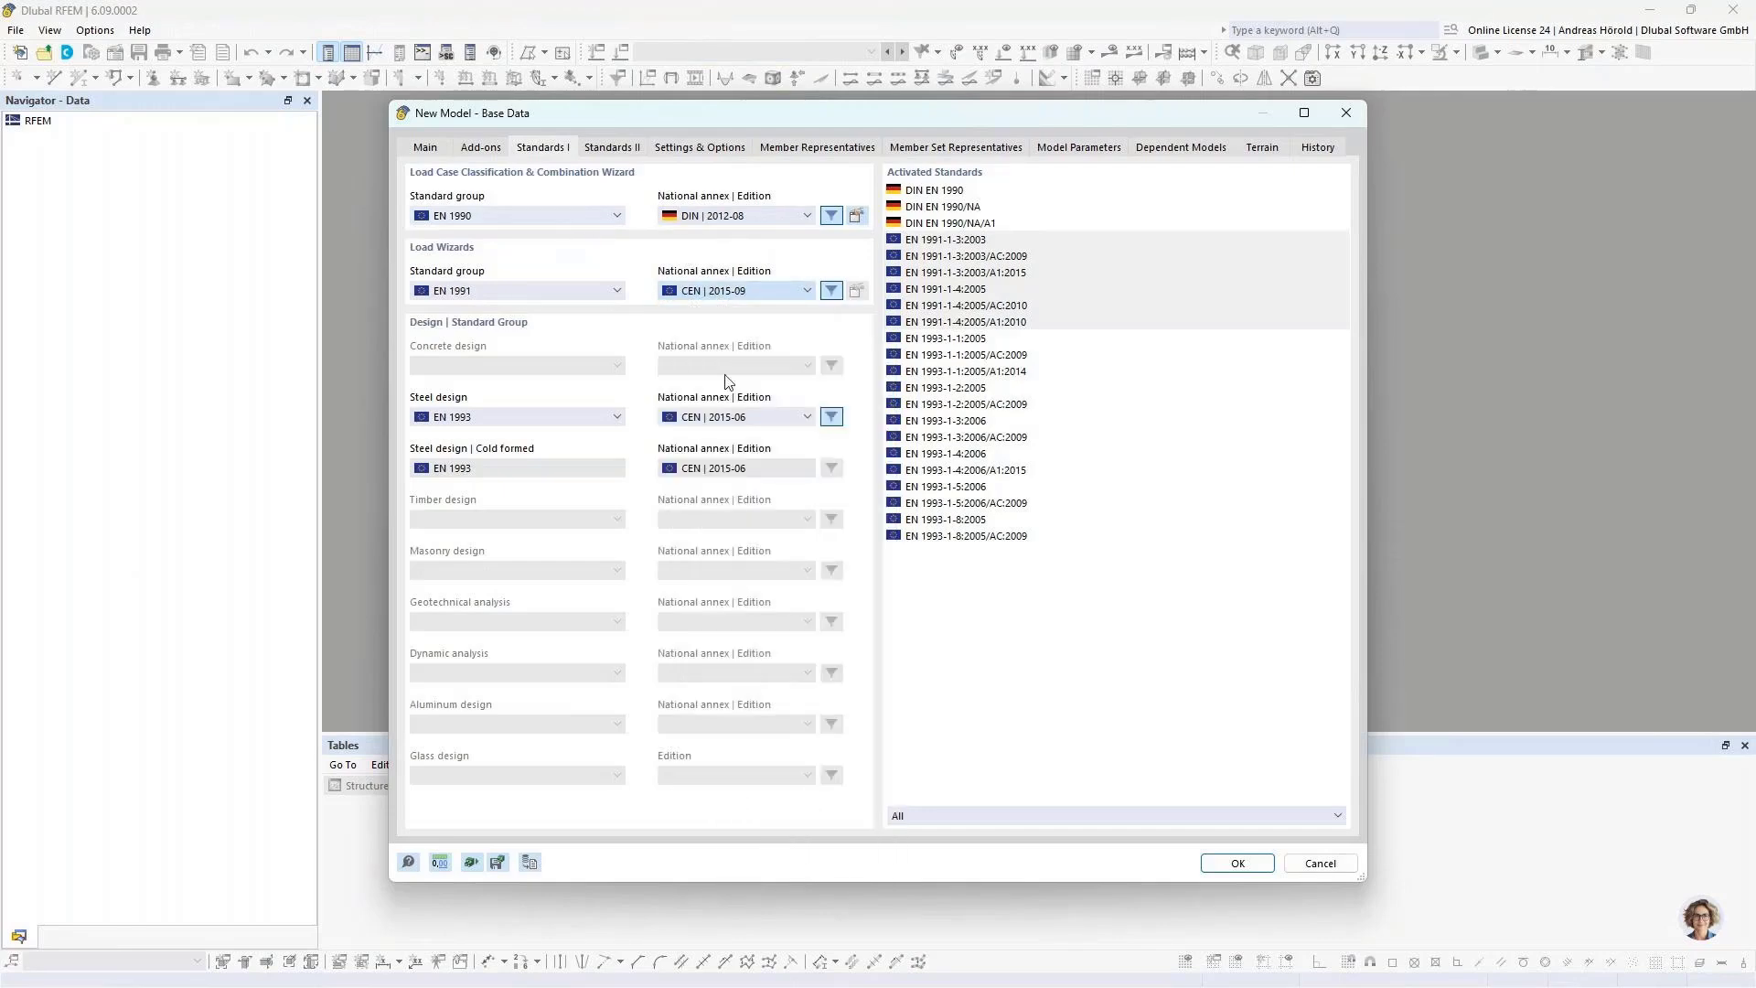
left_click(751, 417)
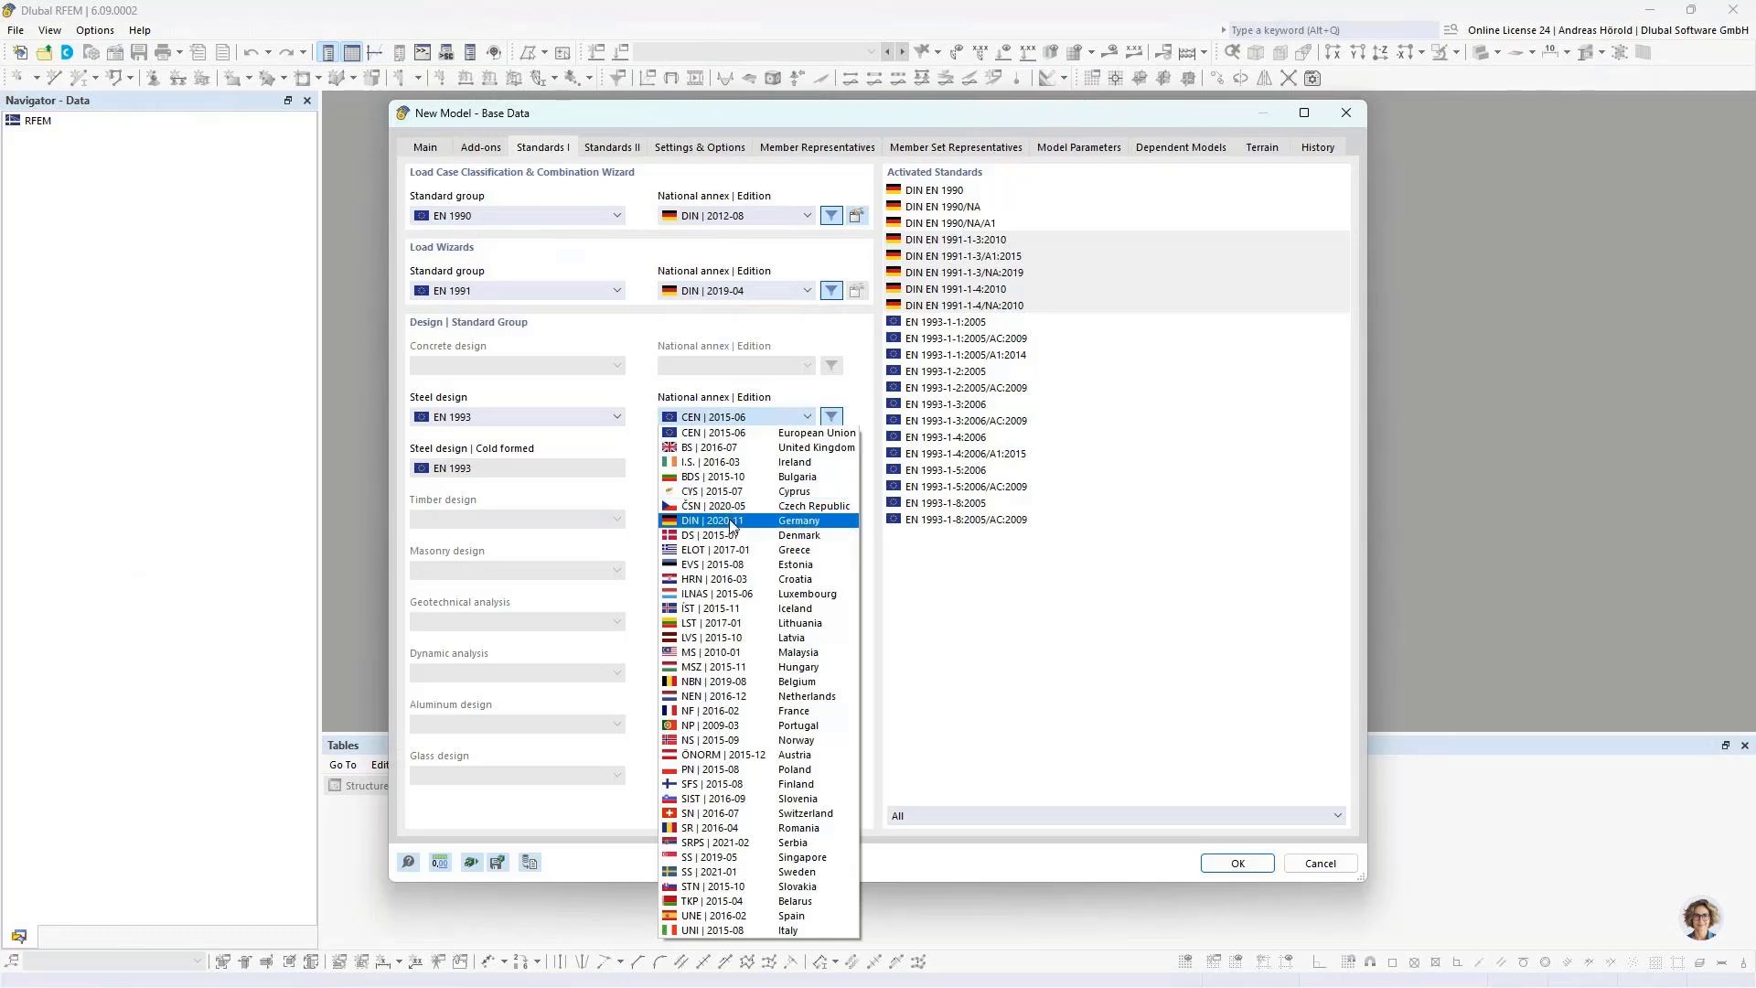
left_click(733, 523)
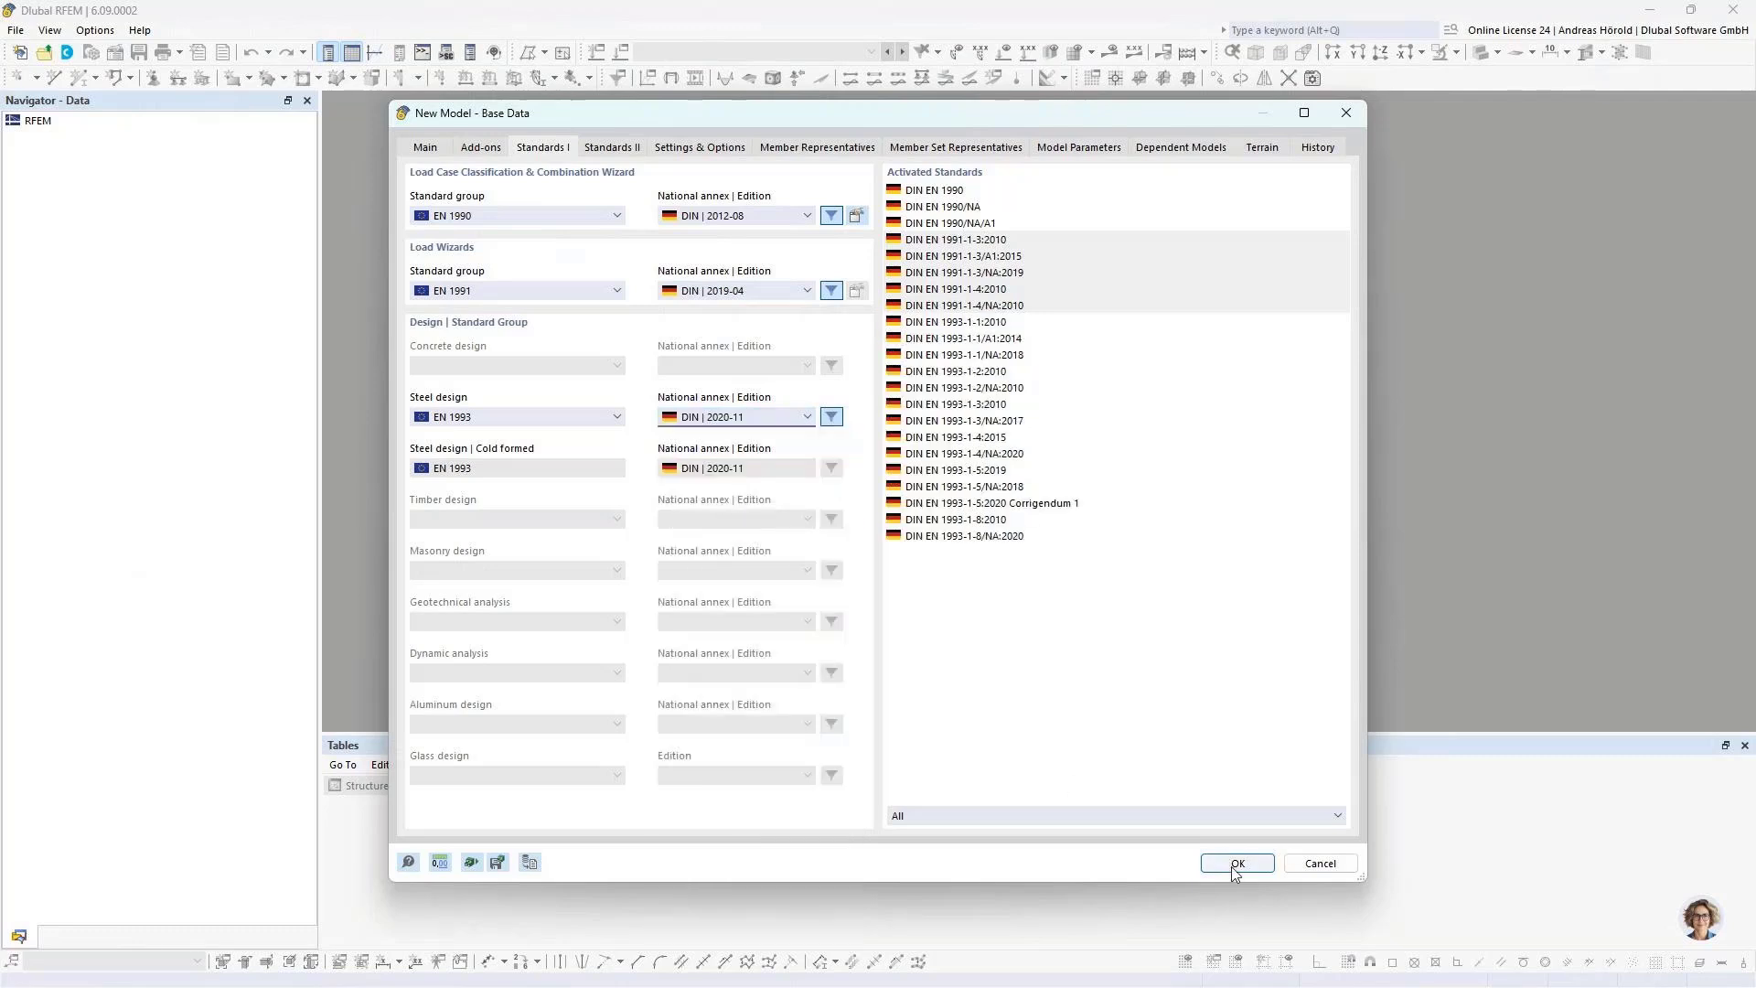
left_click(711, 150)
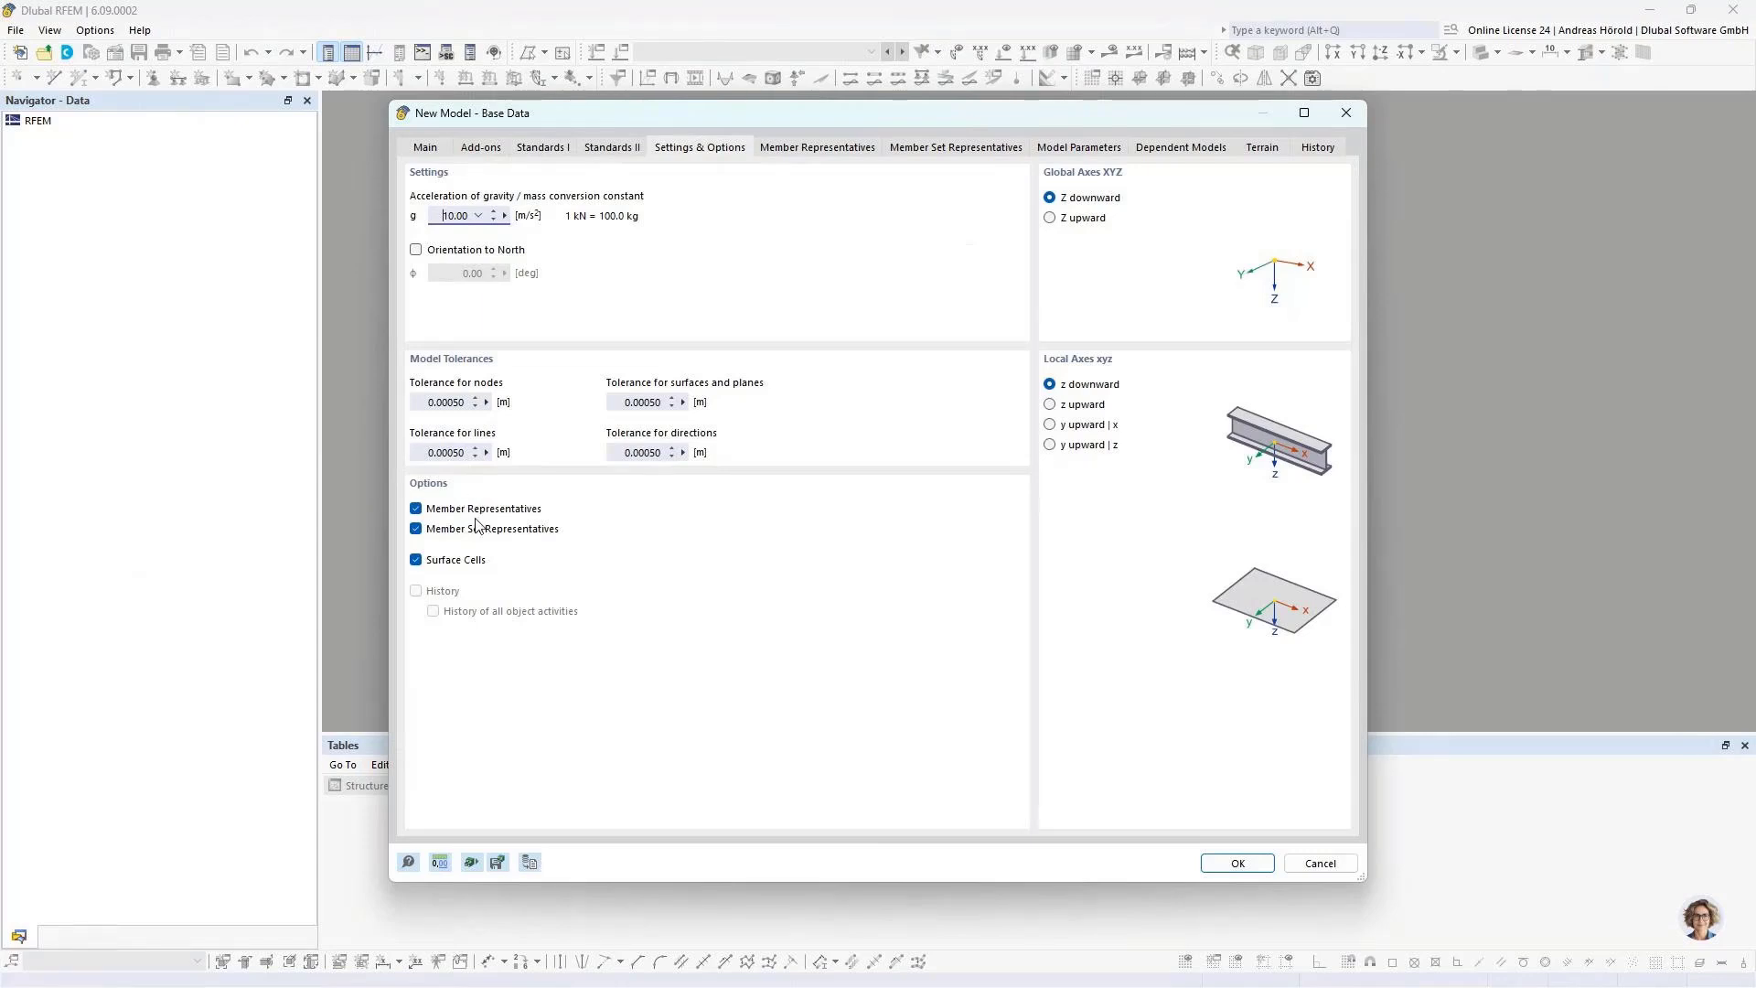
left_click(1226, 864)
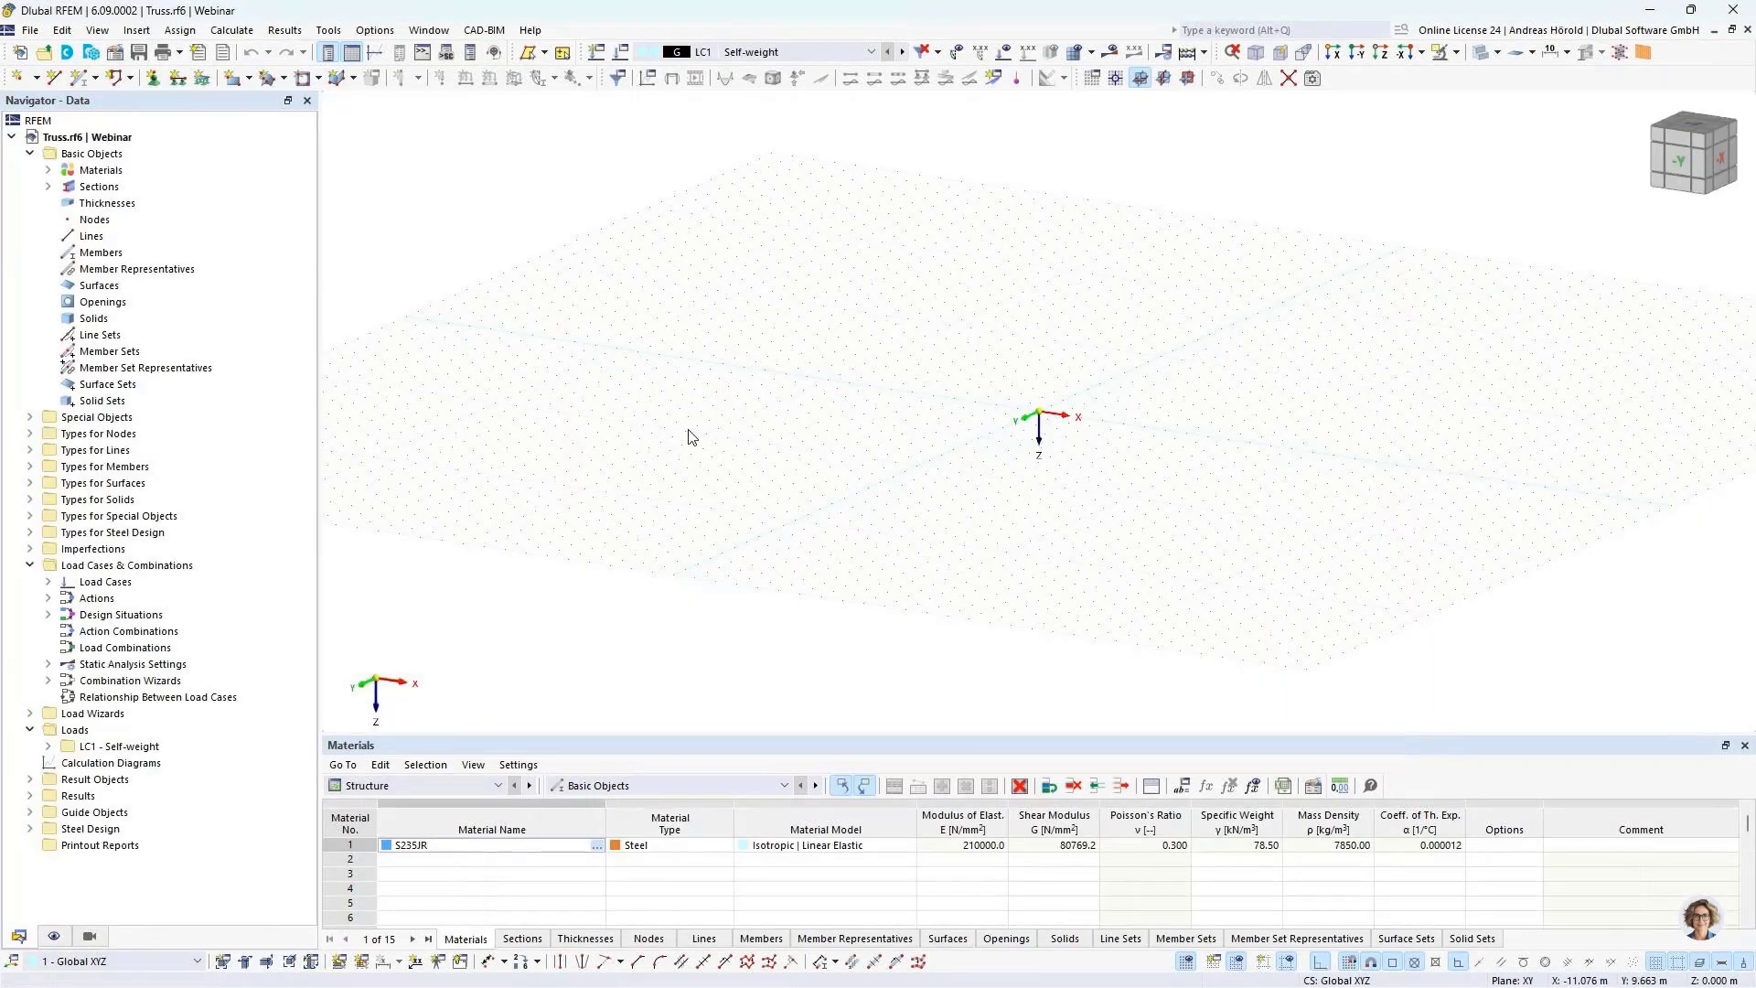
Step: Open the Block Manager and browse the continuous beam, column, arched beam, 2D truss and 3D truss blocks
left_click(92, 54)
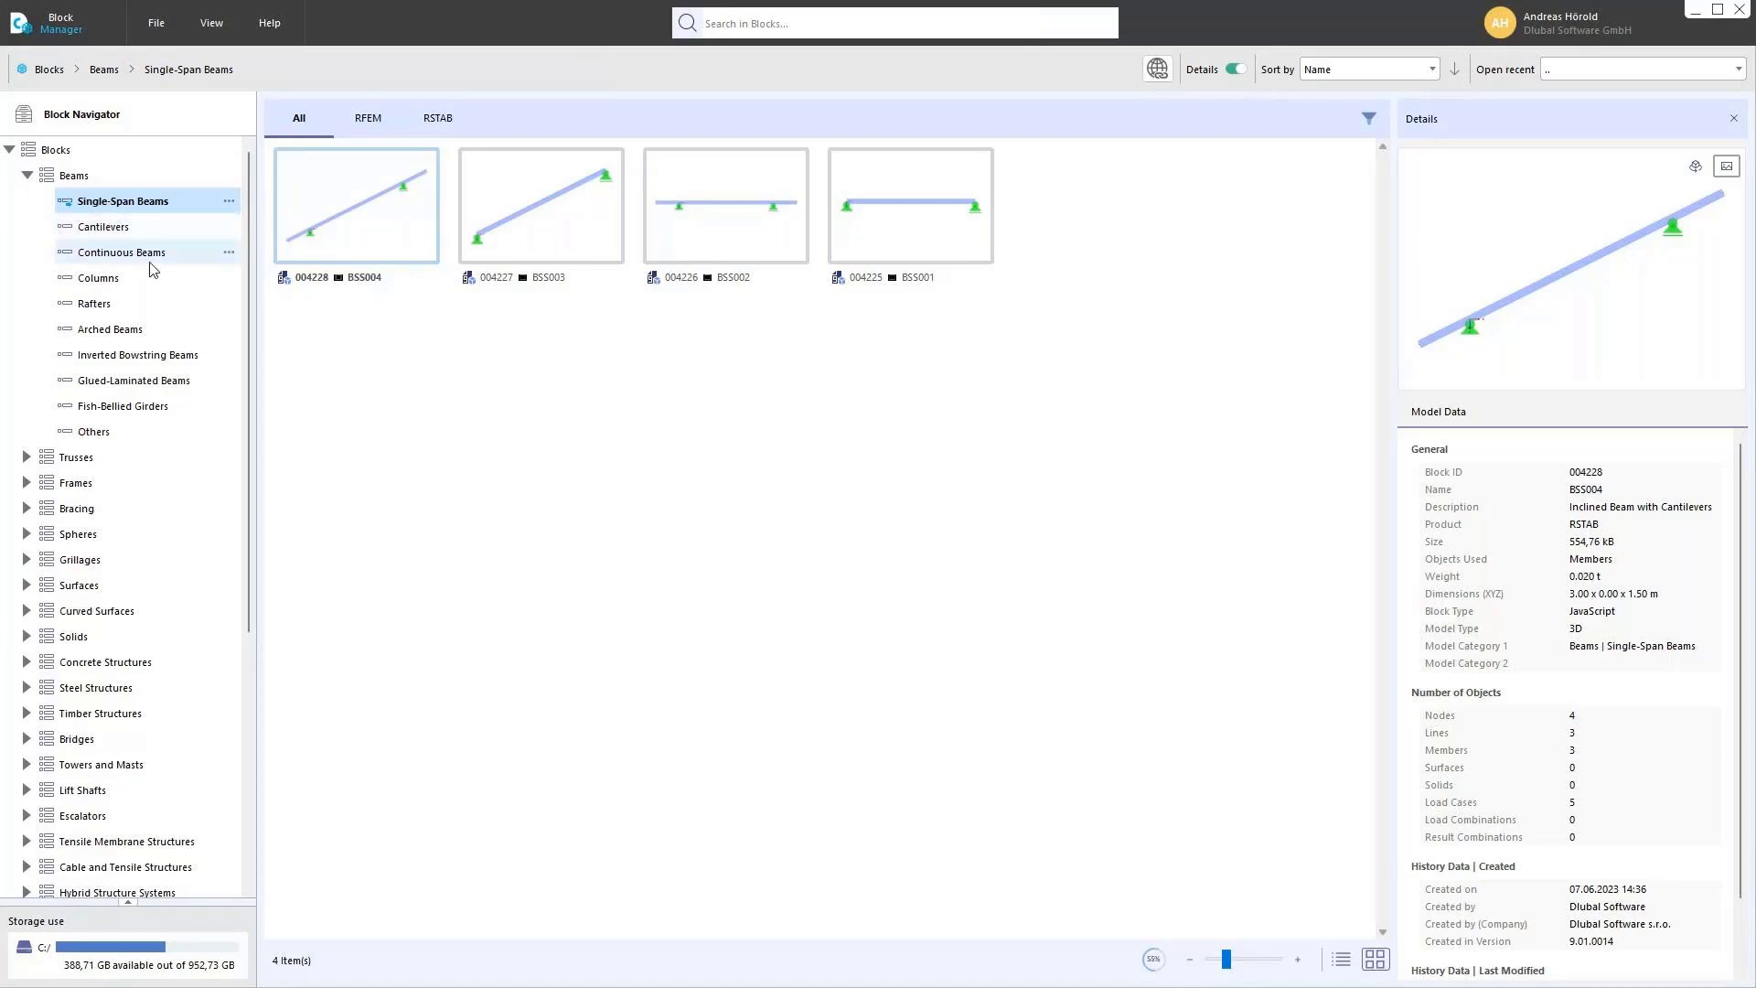
left_click(125, 257)
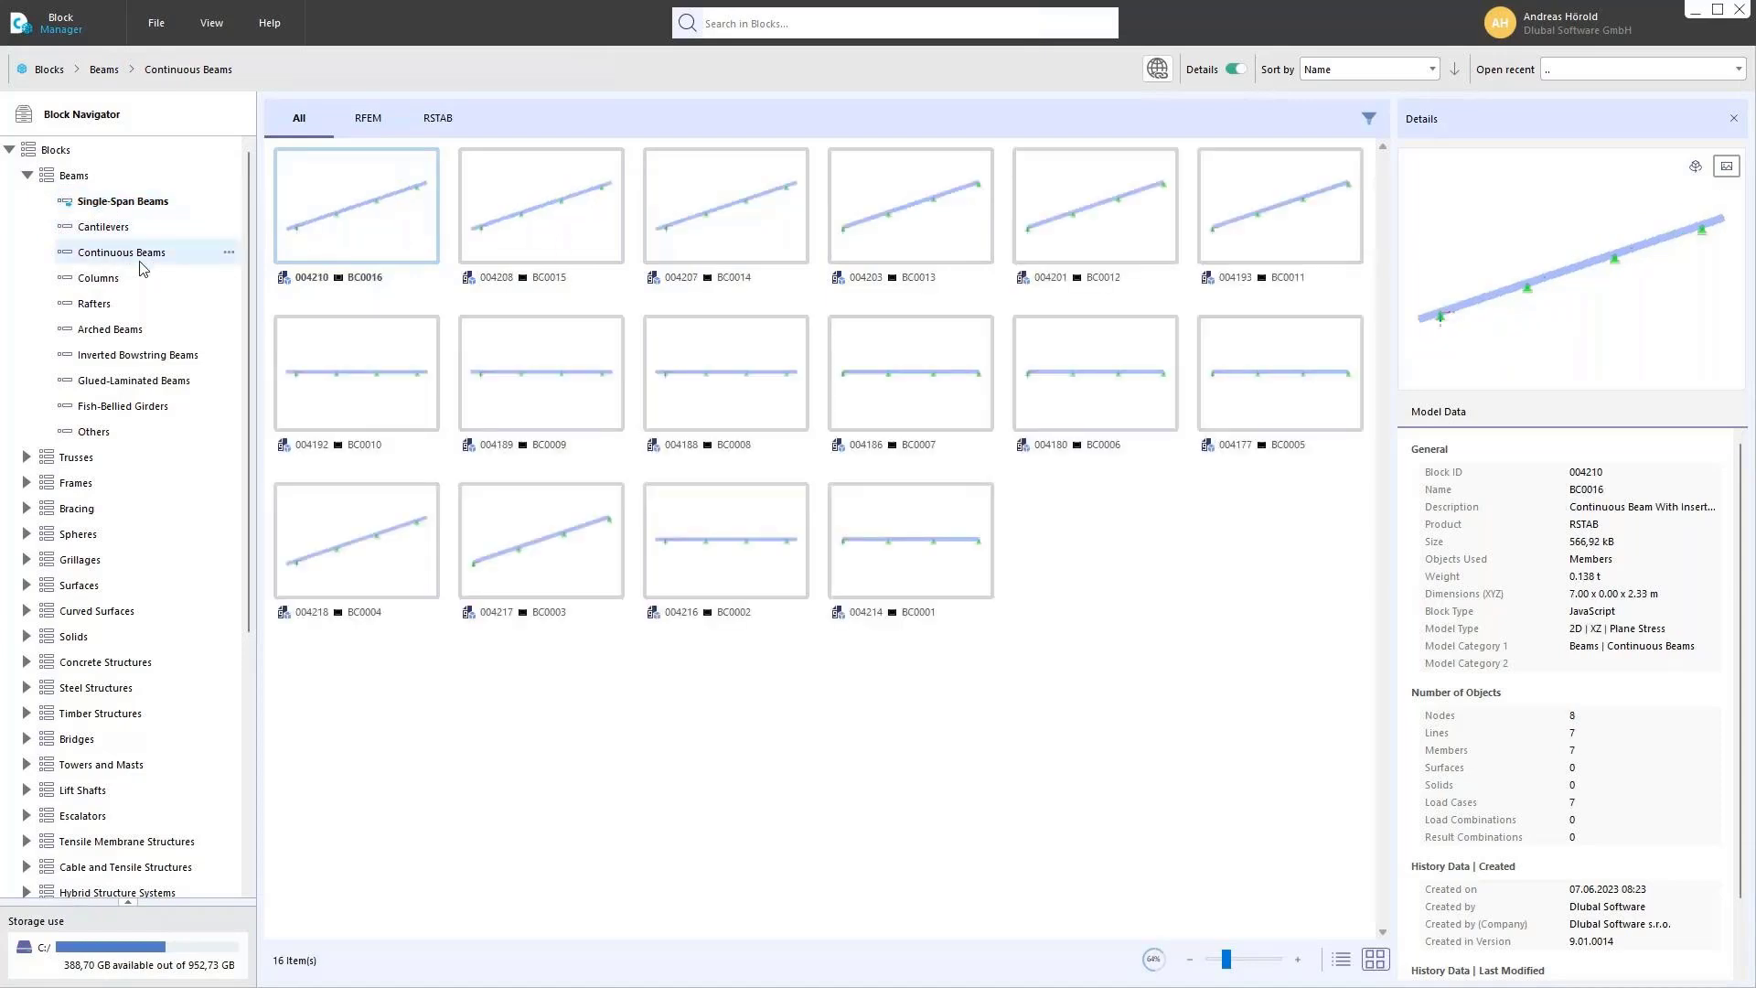
left_click(123, 281)
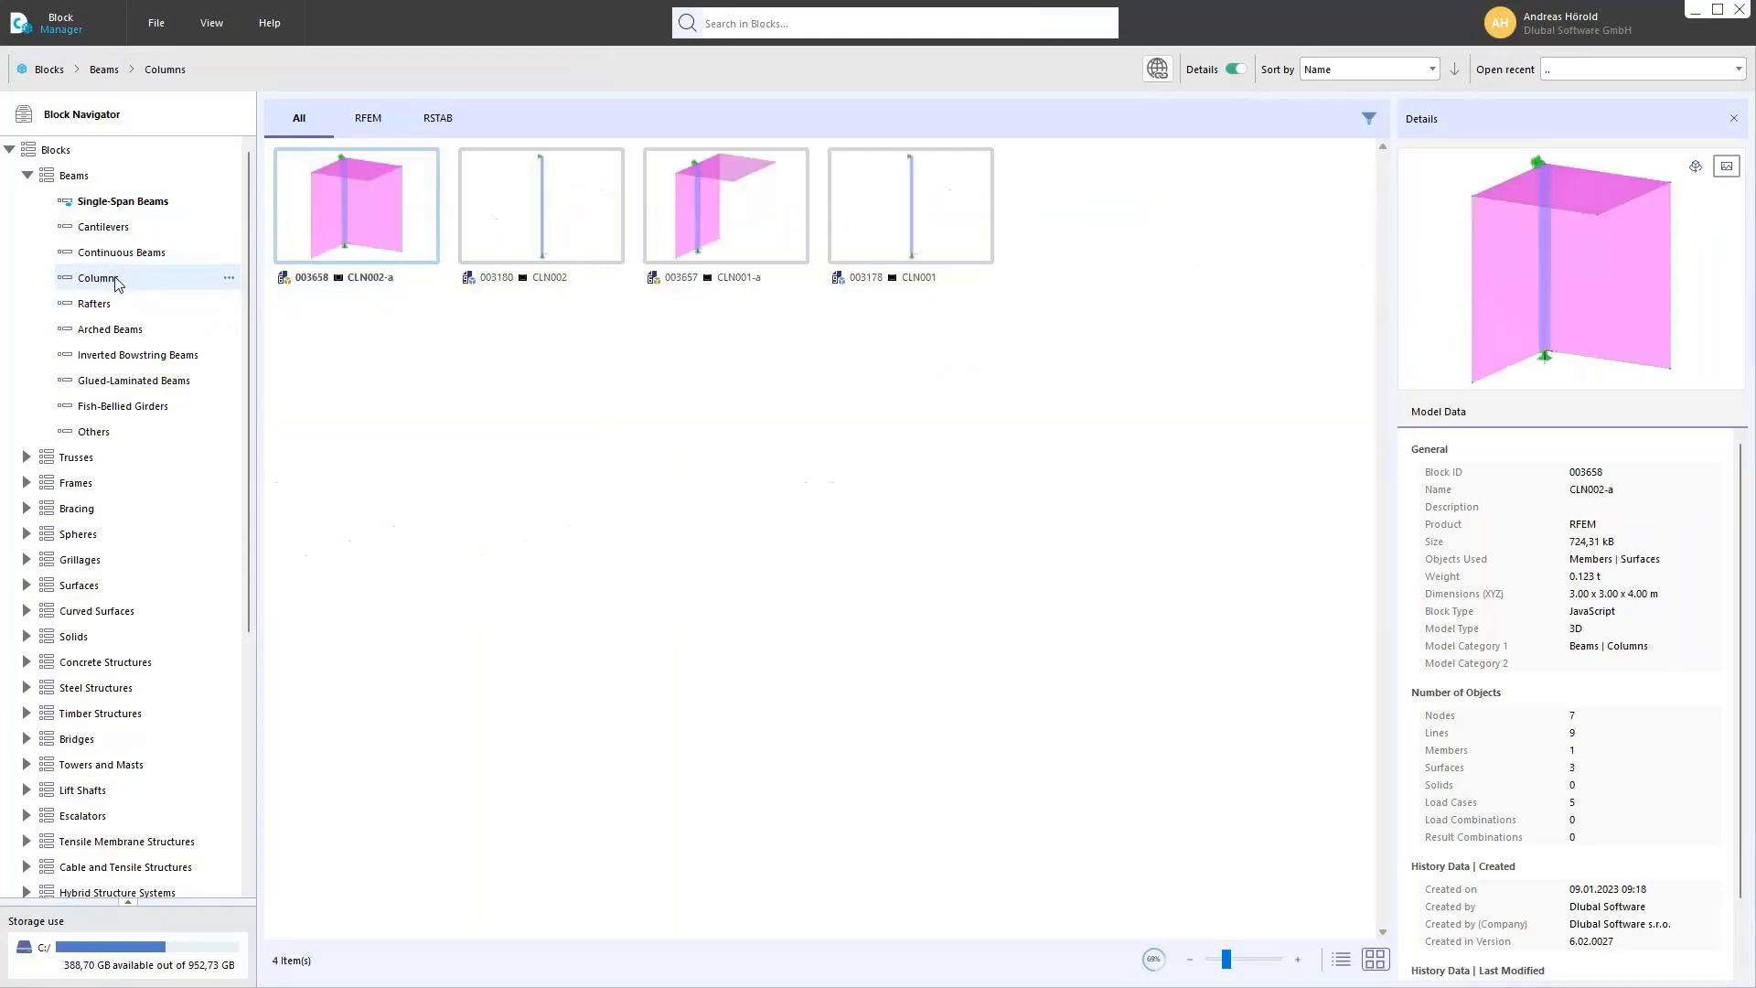
left_click(119, 331)
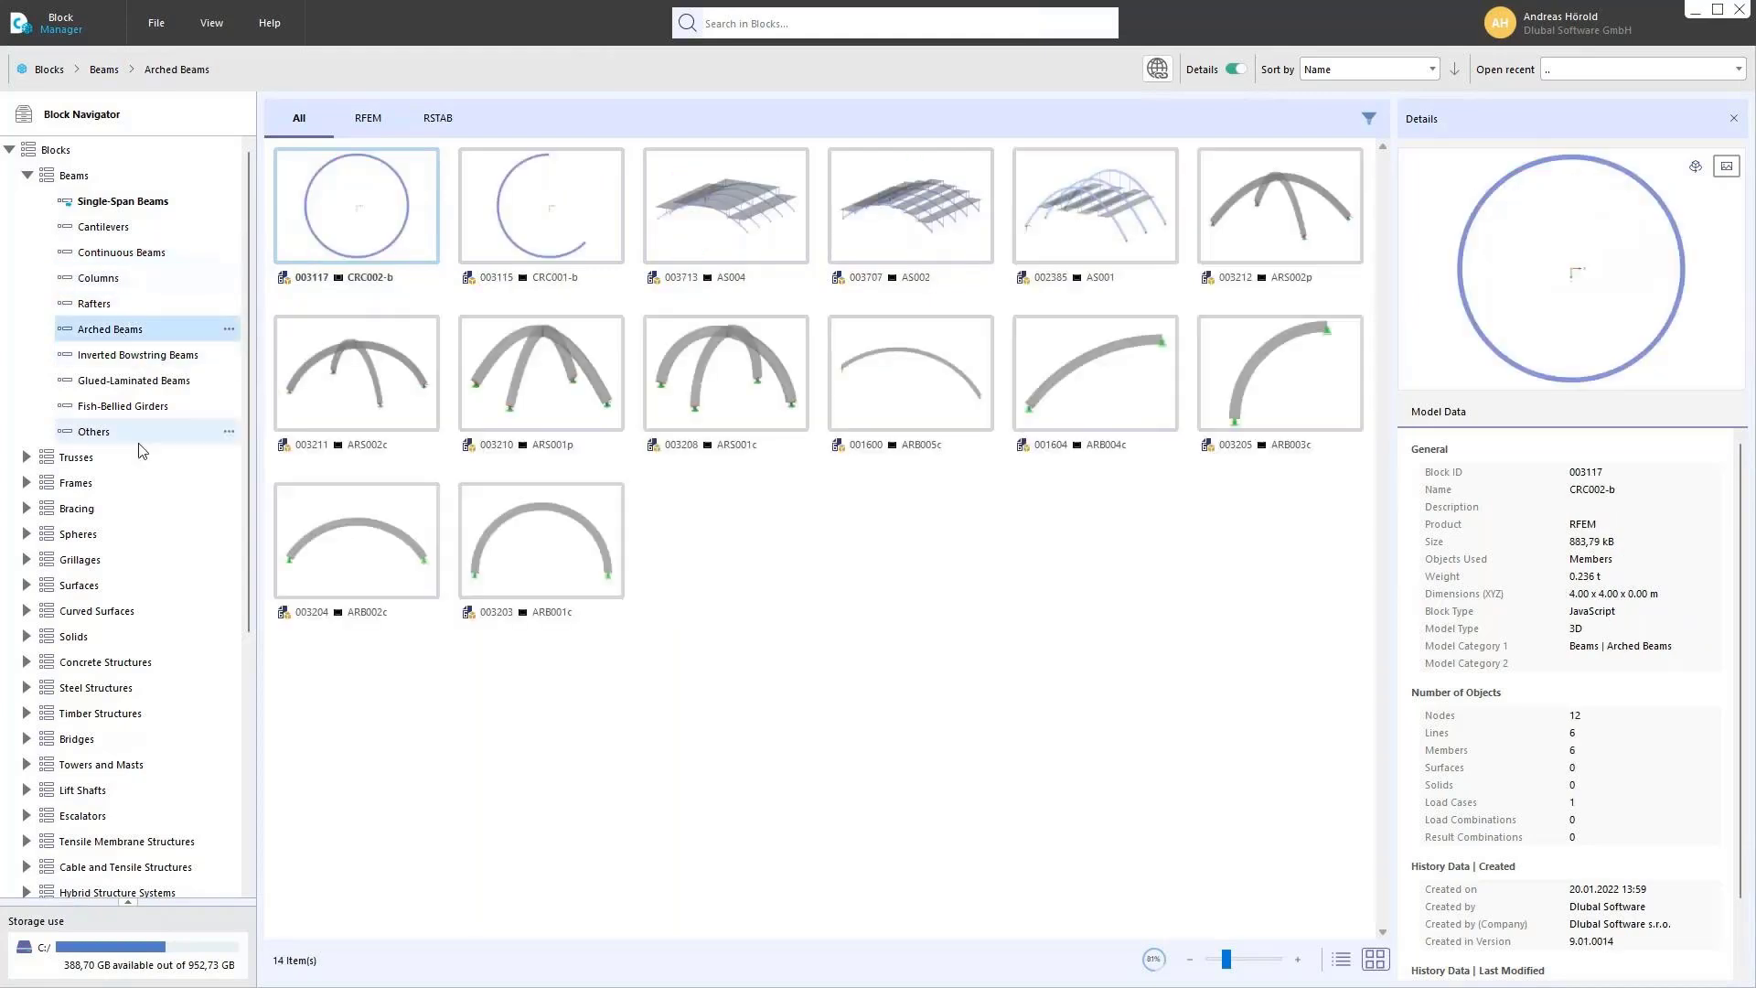
left_click(26, 456)
left_click(81, 484)
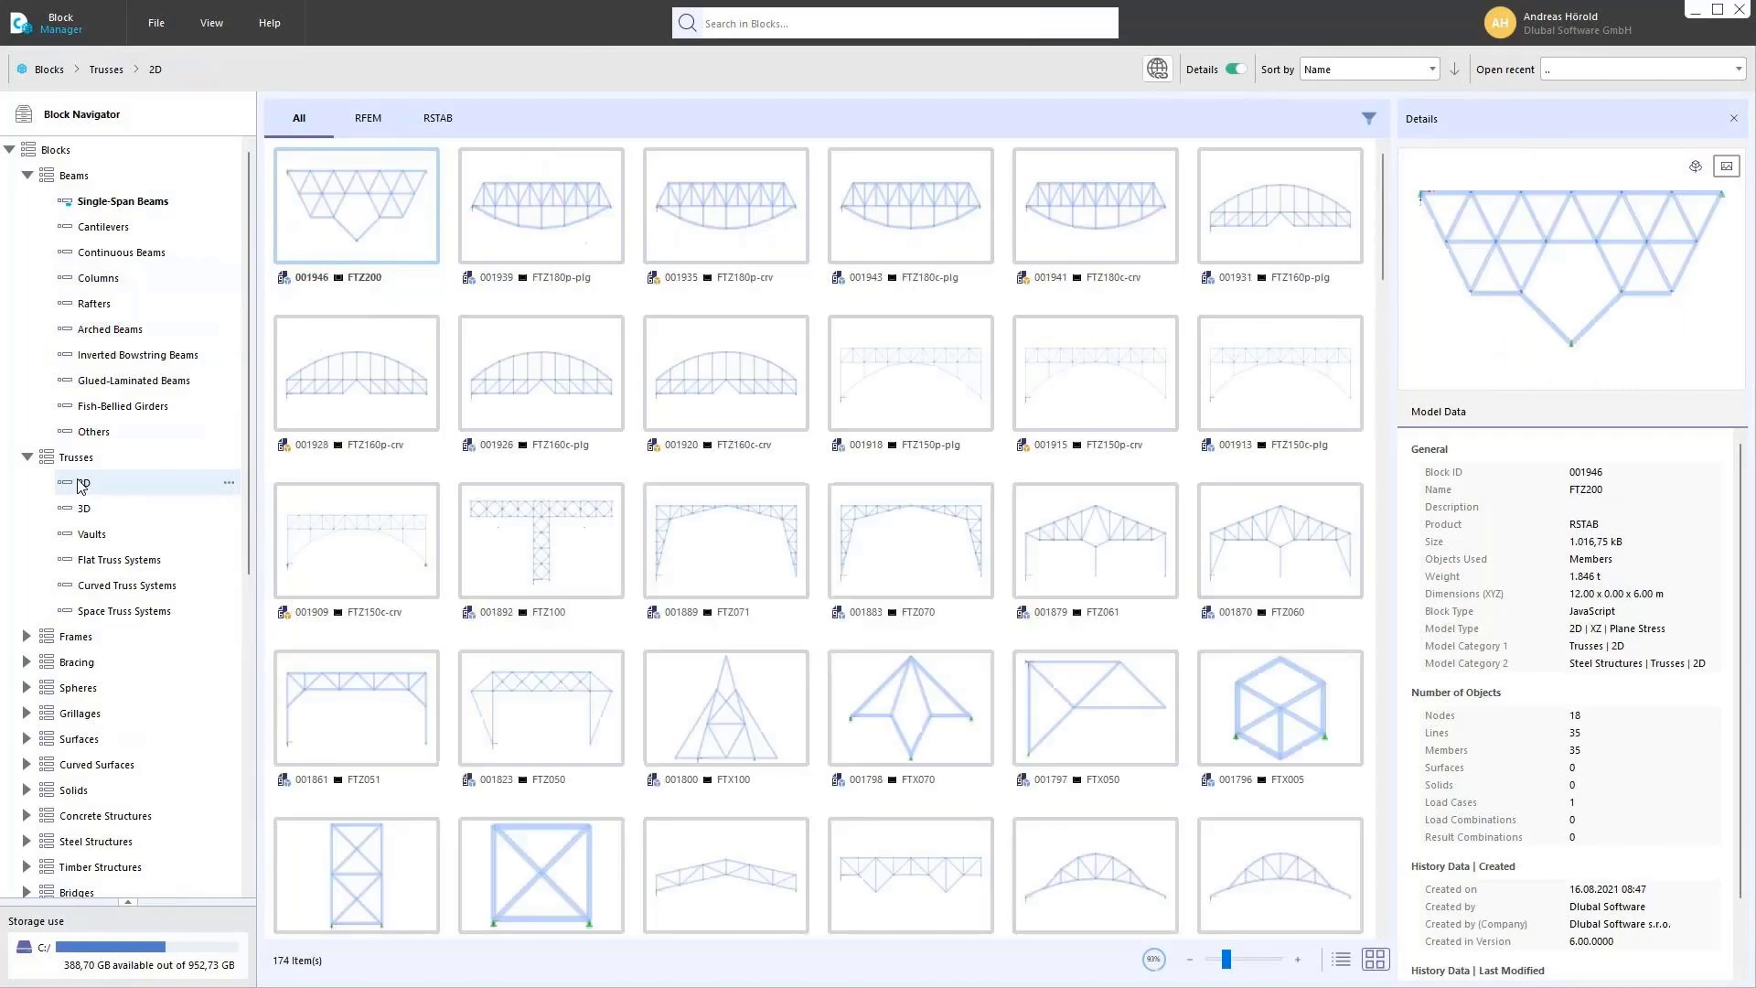
left_click(89, 508)
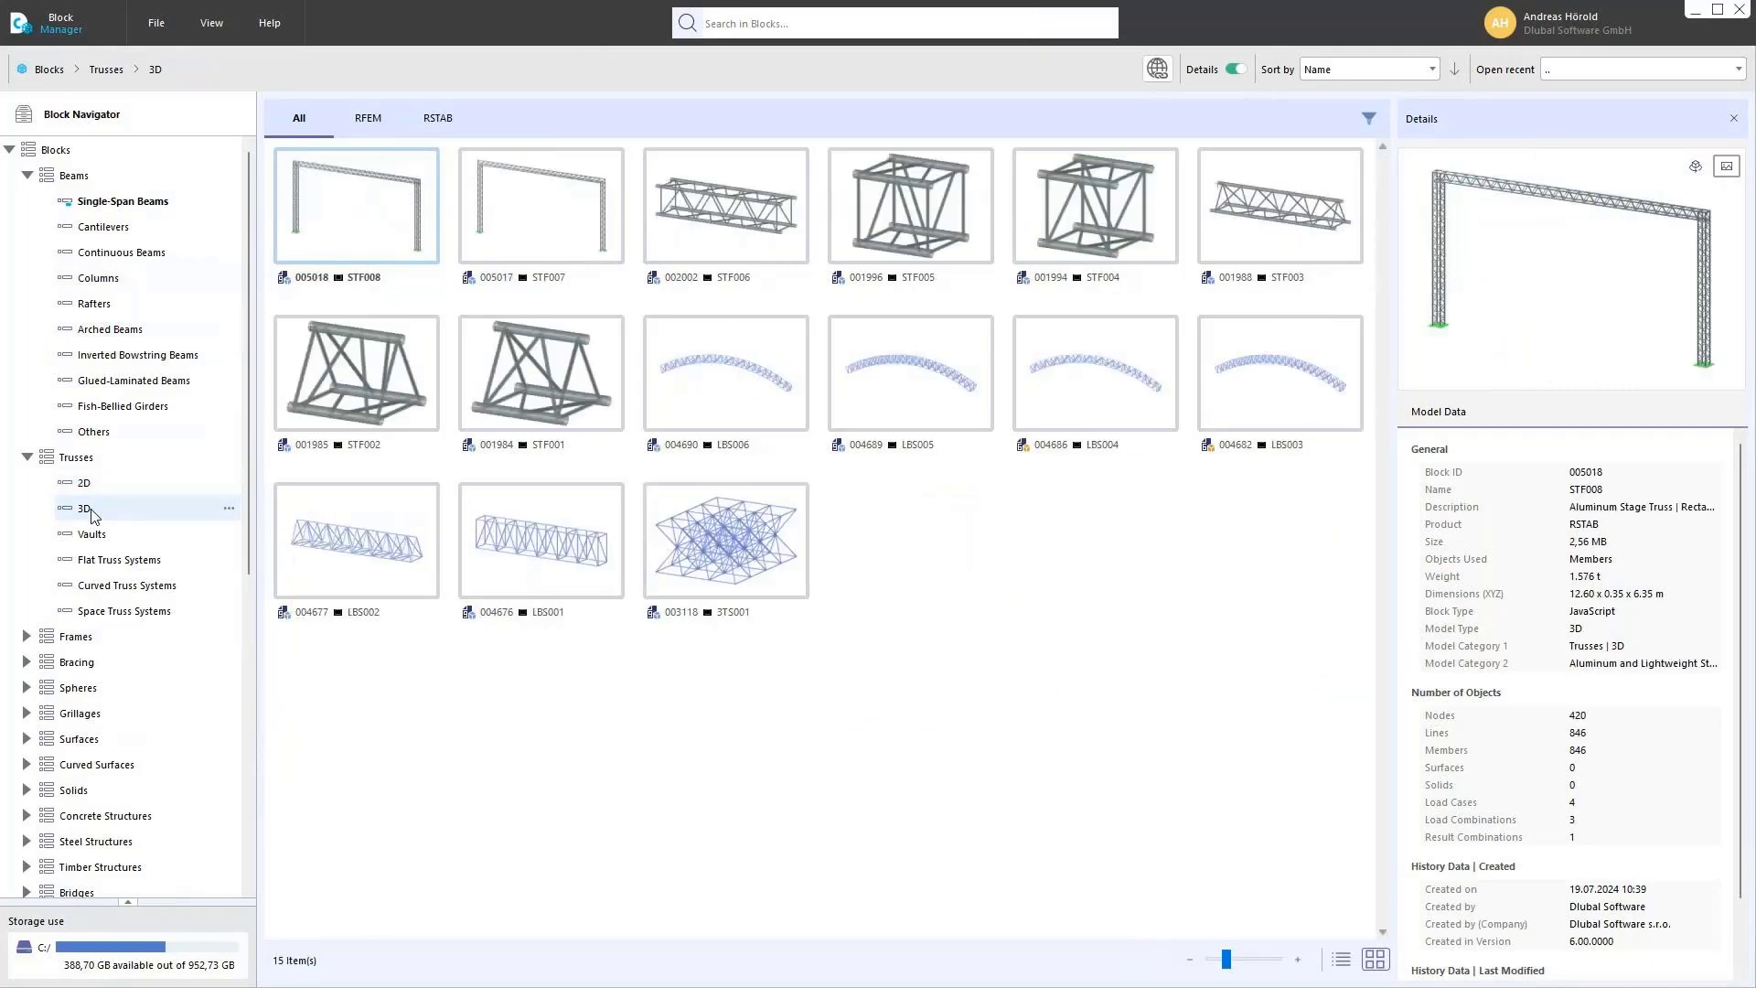
Step: Browse the one-bay and multi-bay frame, slab and plate, and steel/aluminum bridge blocks
scroll(91, 507, "down", 5)
left_click(27, 253)
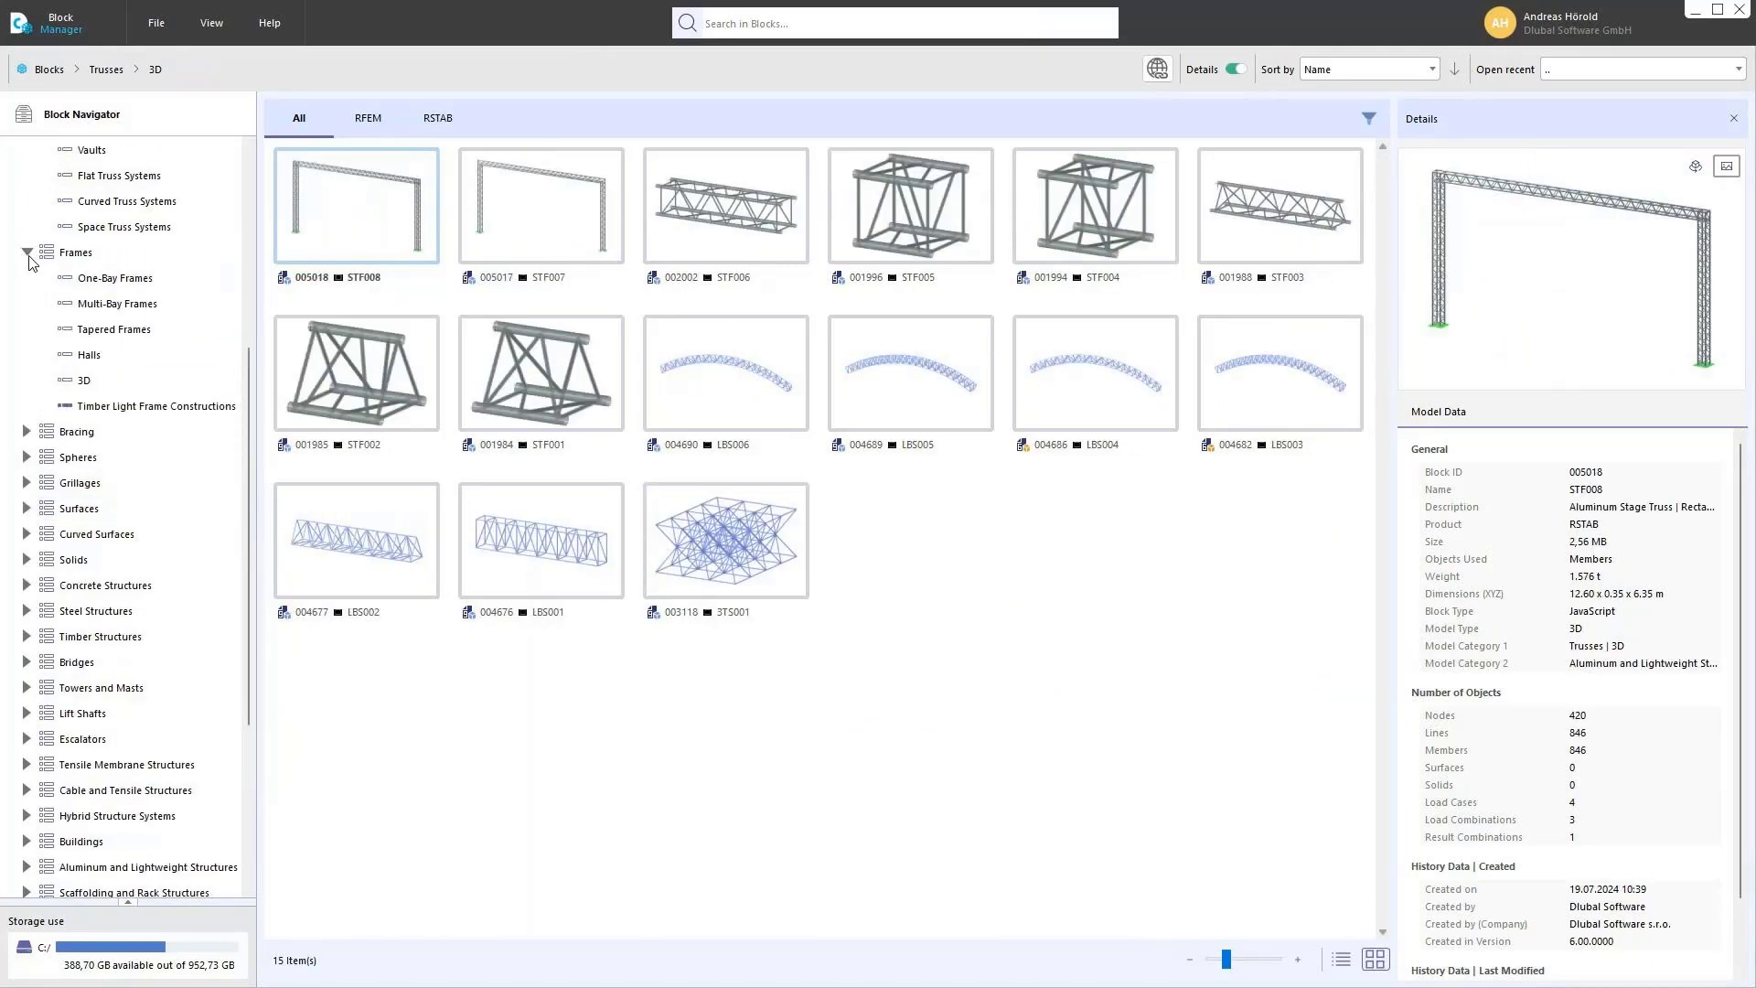
left_click(137, 277)
left_click(138, 303)
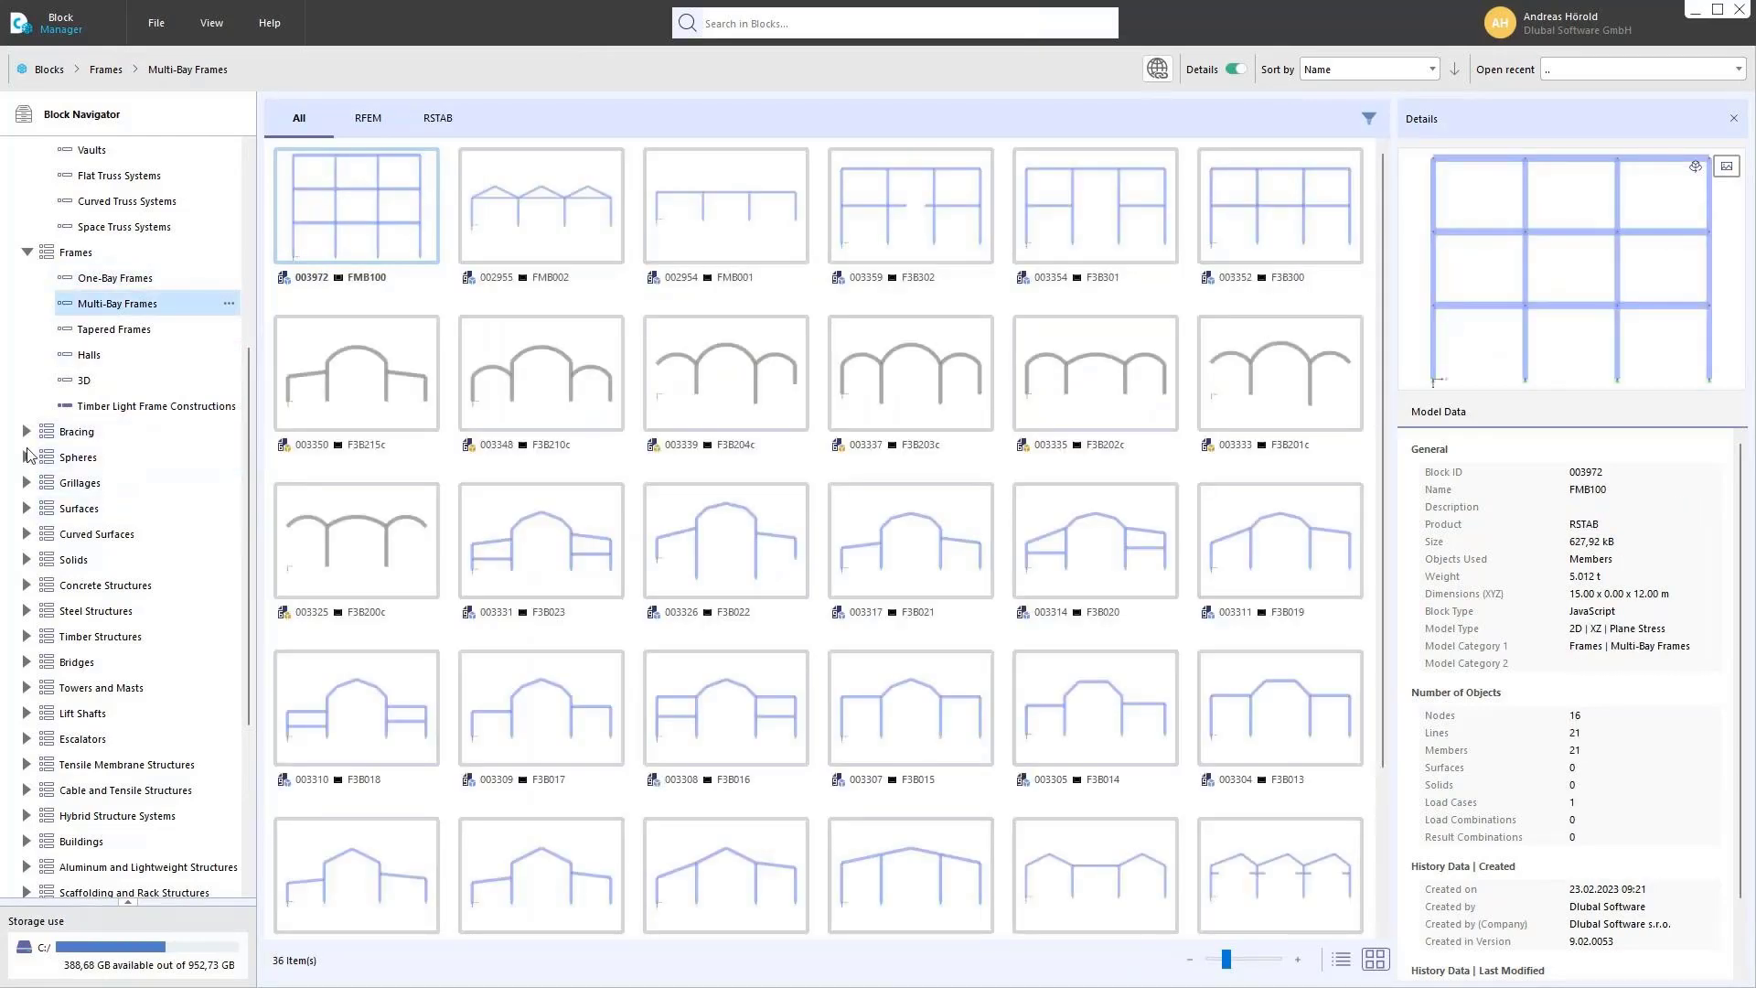
left_click(26, 509)
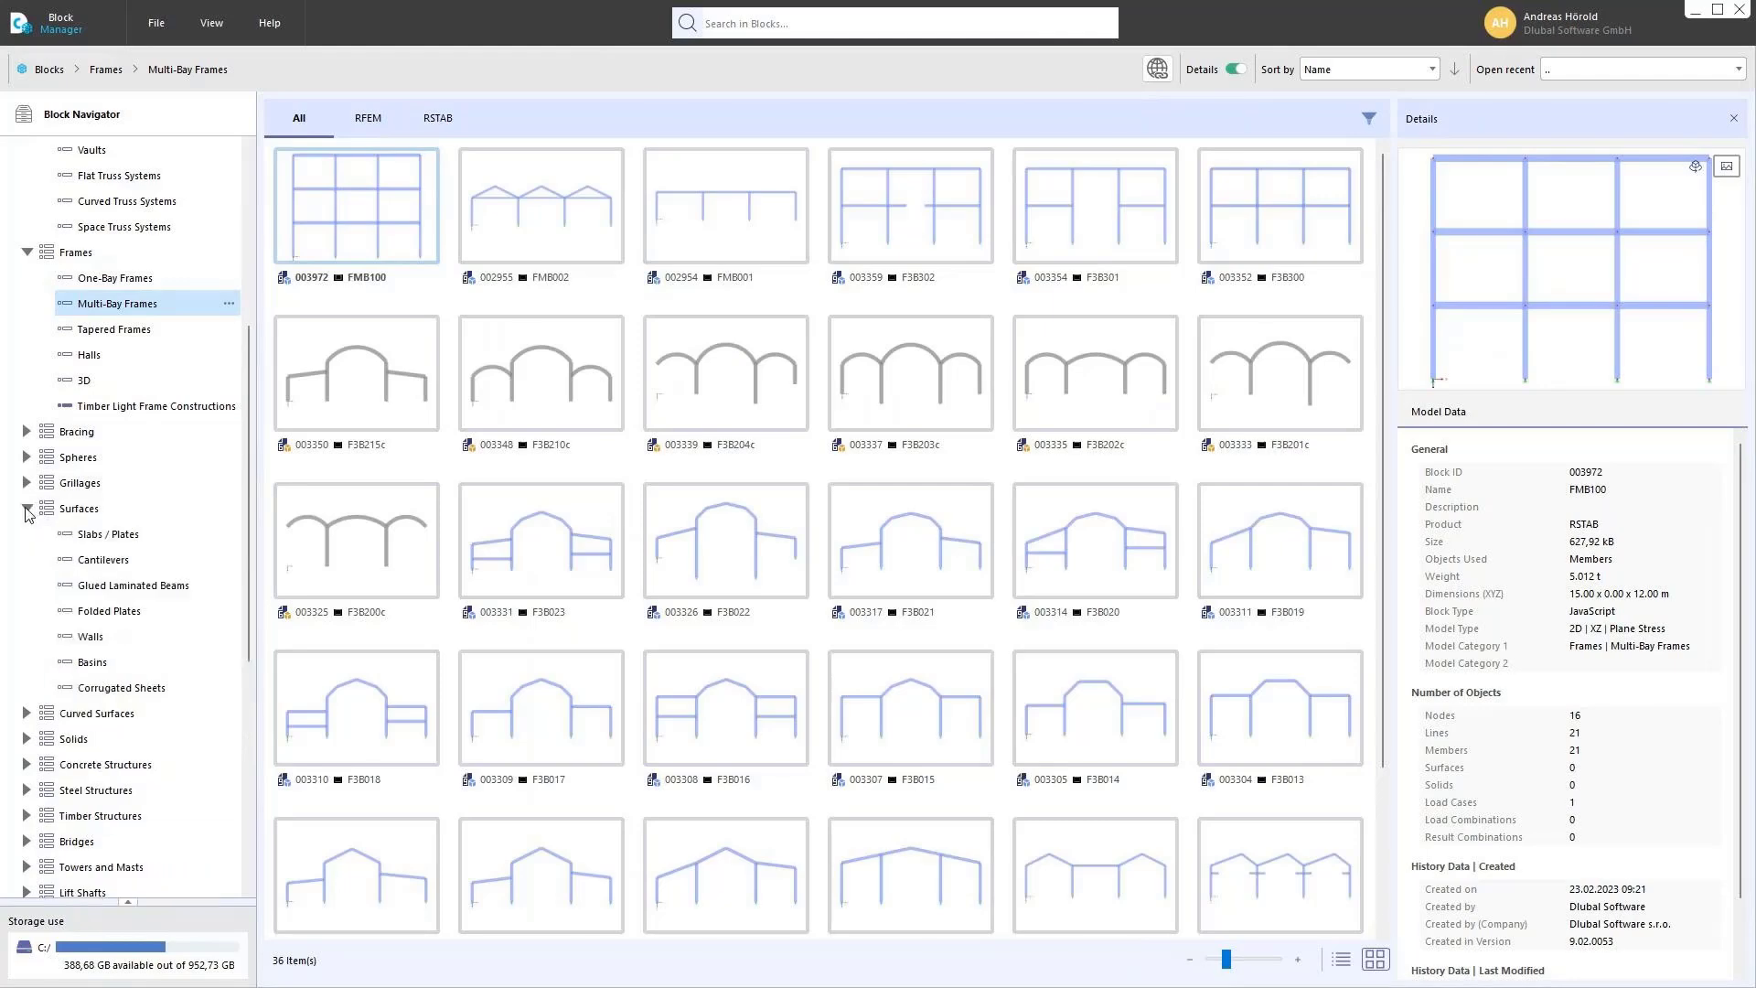
left_click(107, 536)
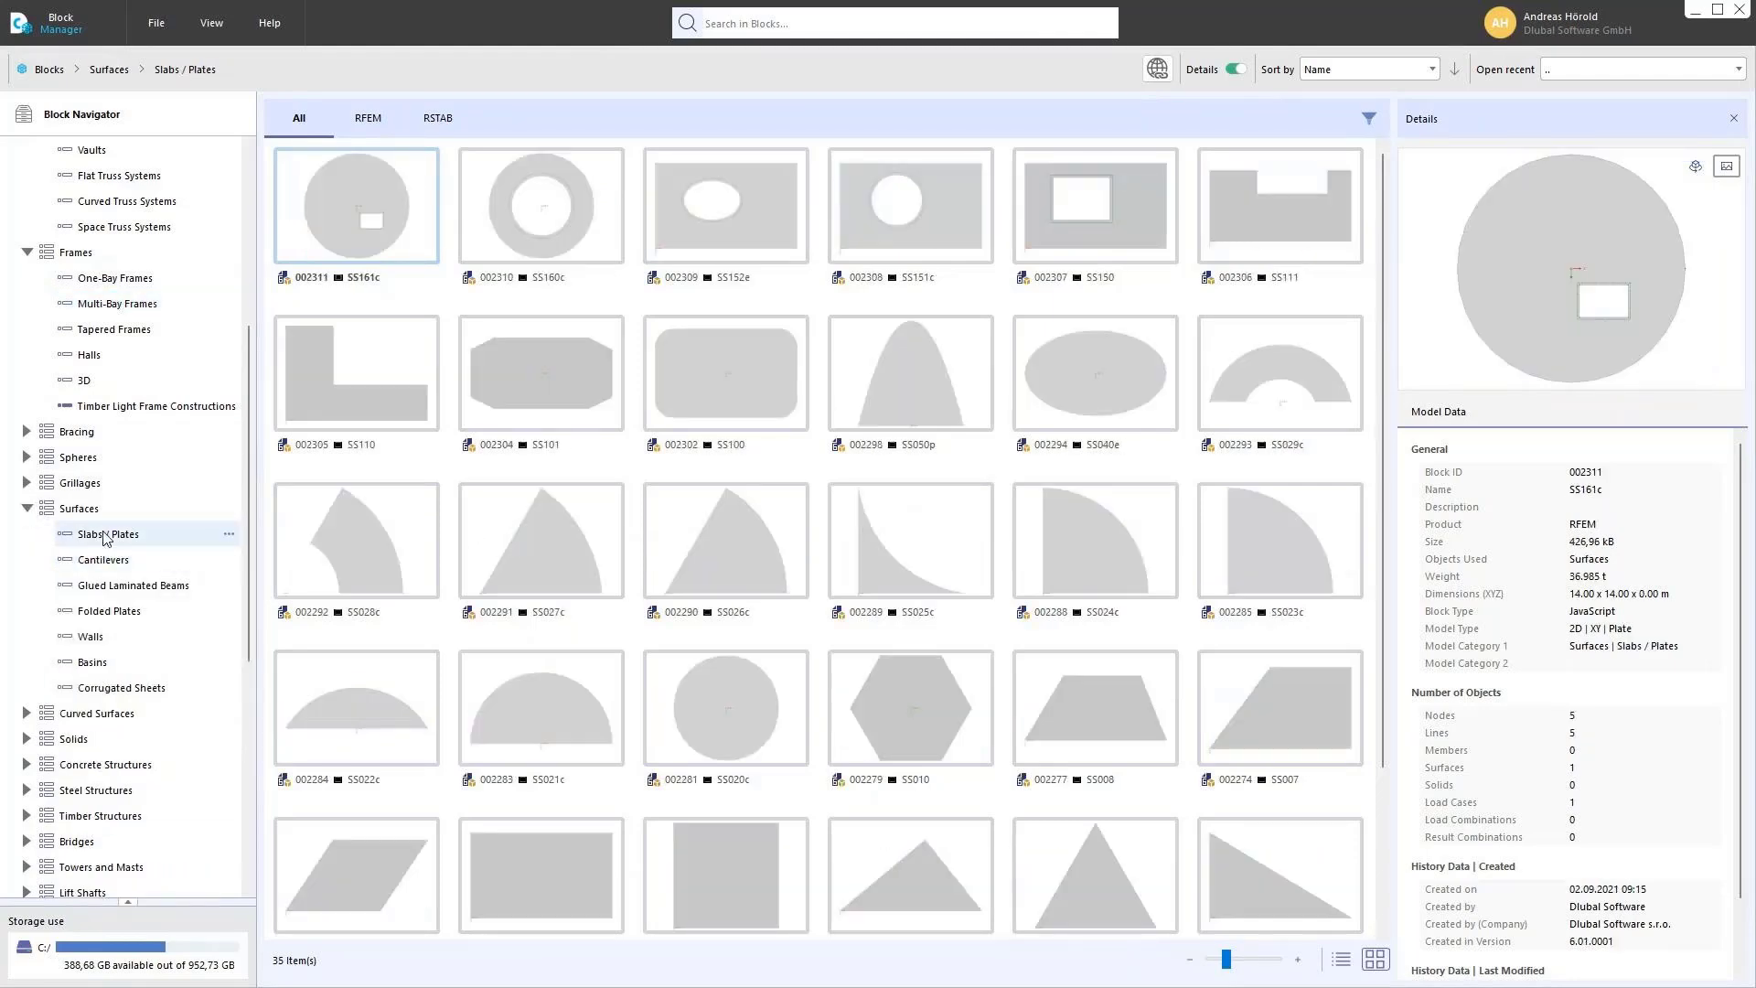
scroll(118, 586, "down", 4)
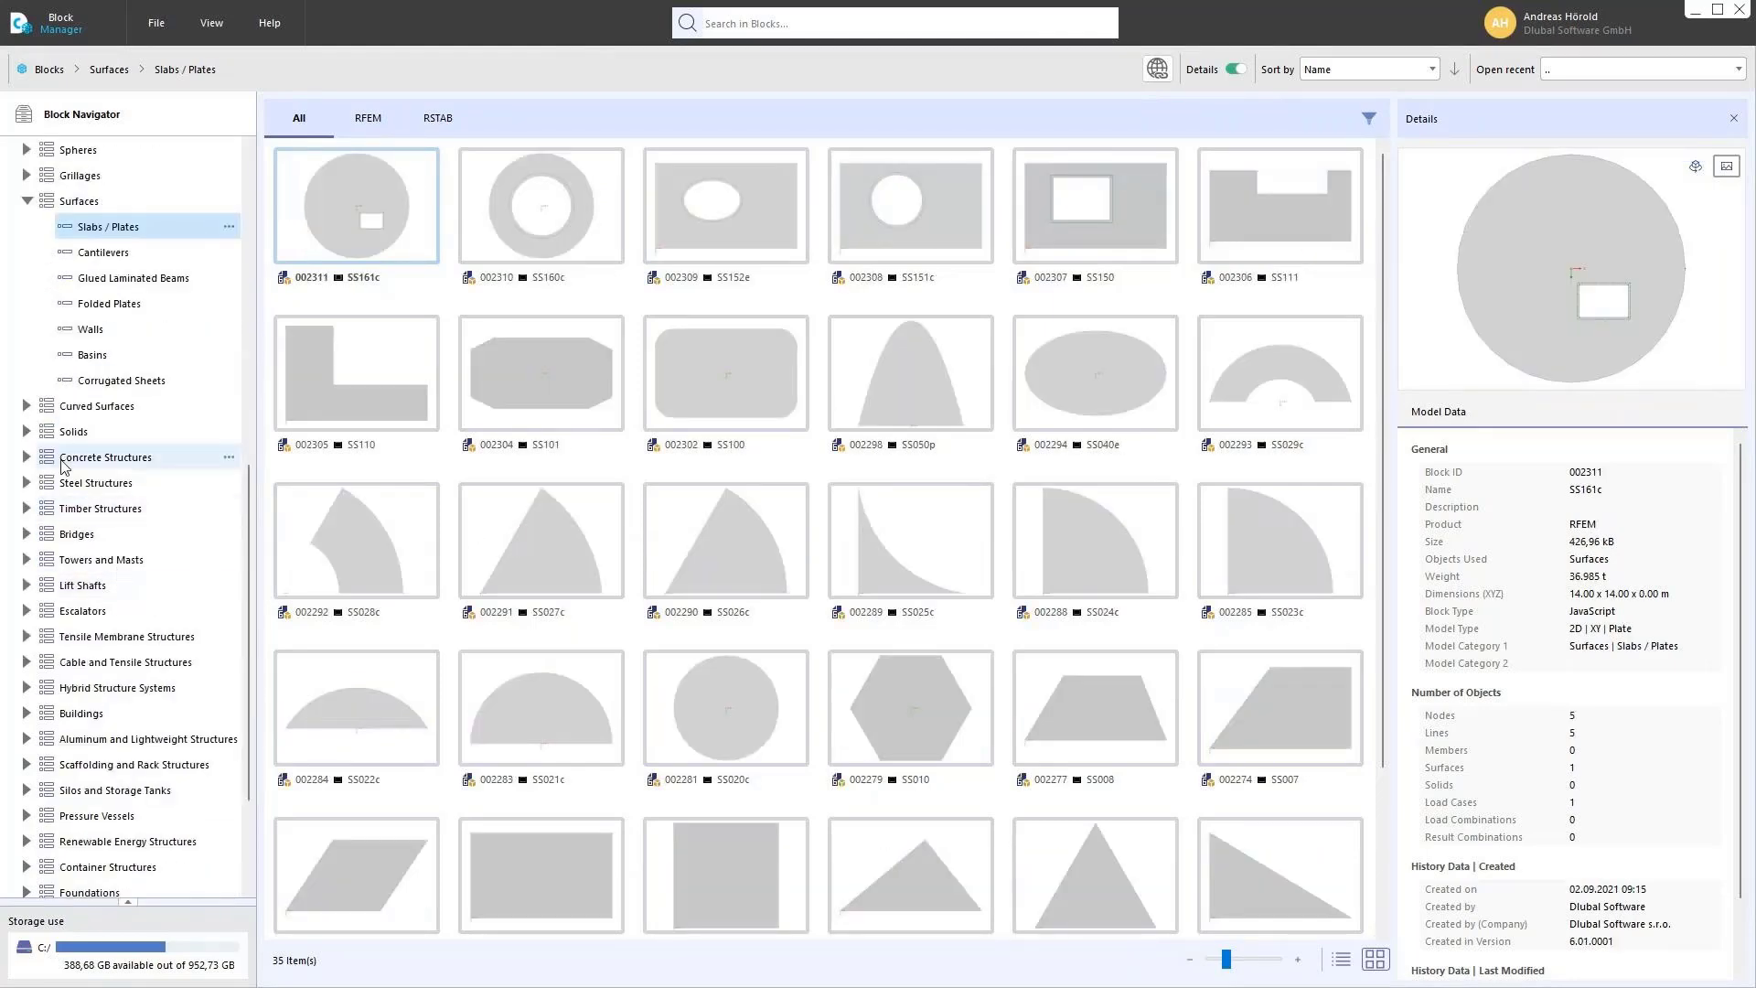
left_click(27, 535)
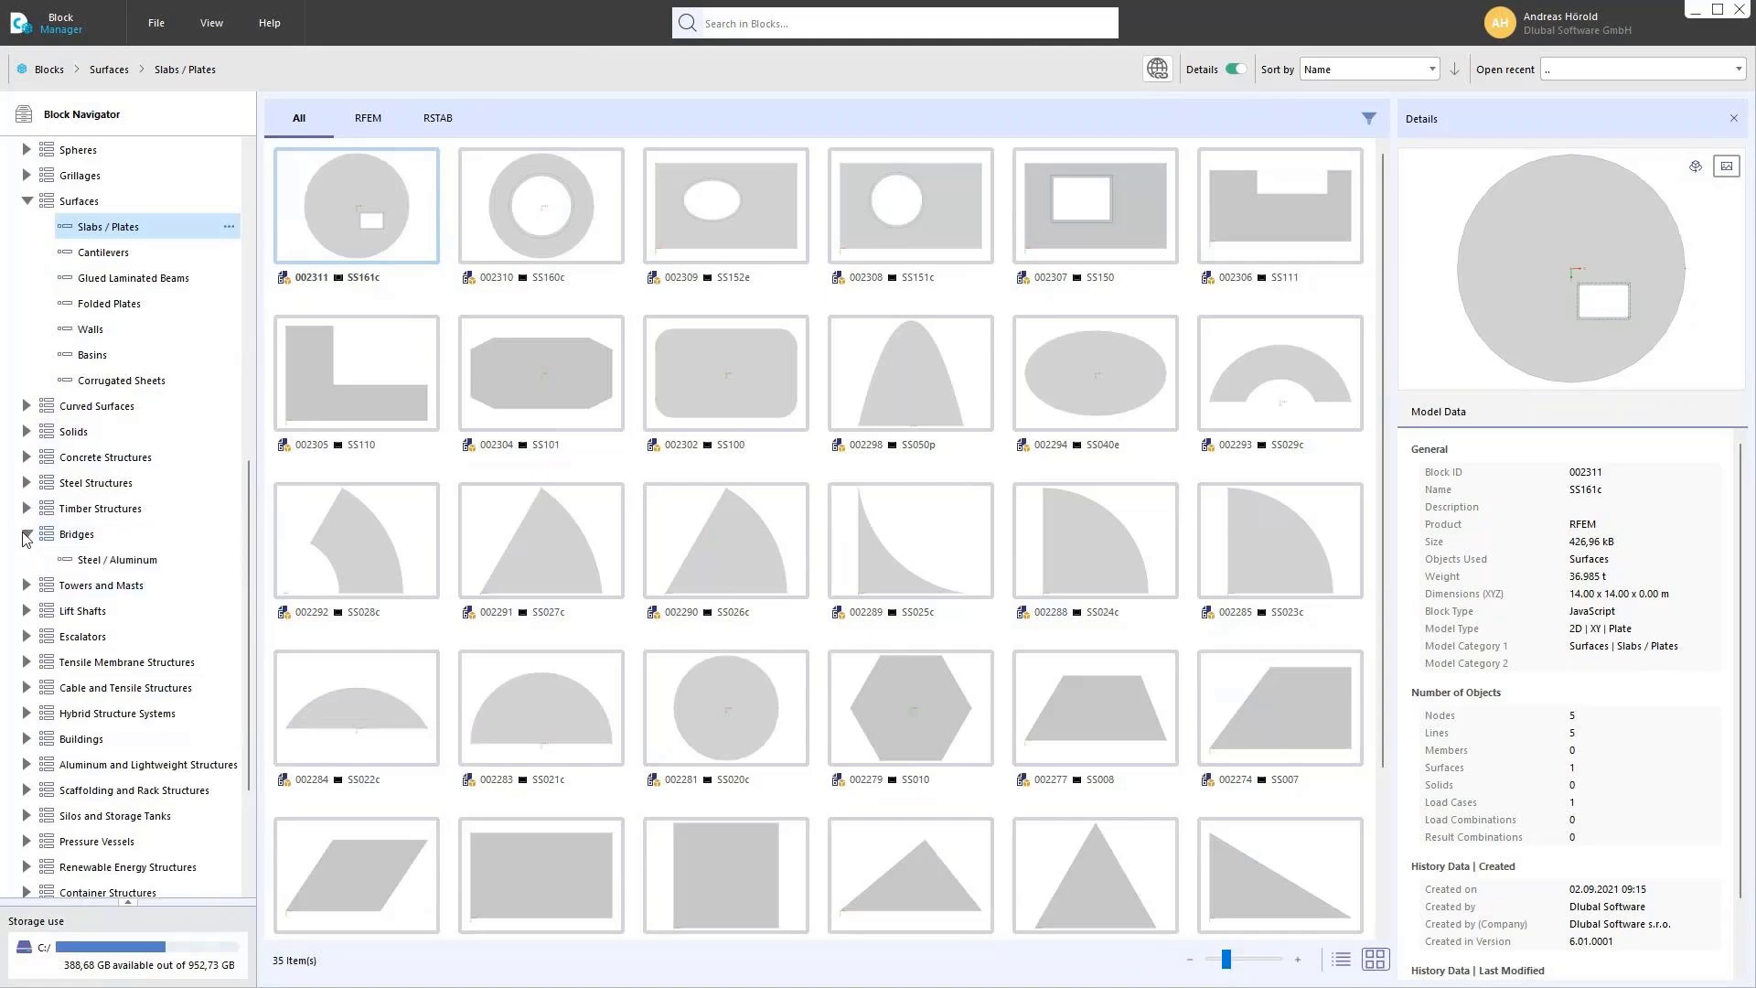
left_click(117, 560)
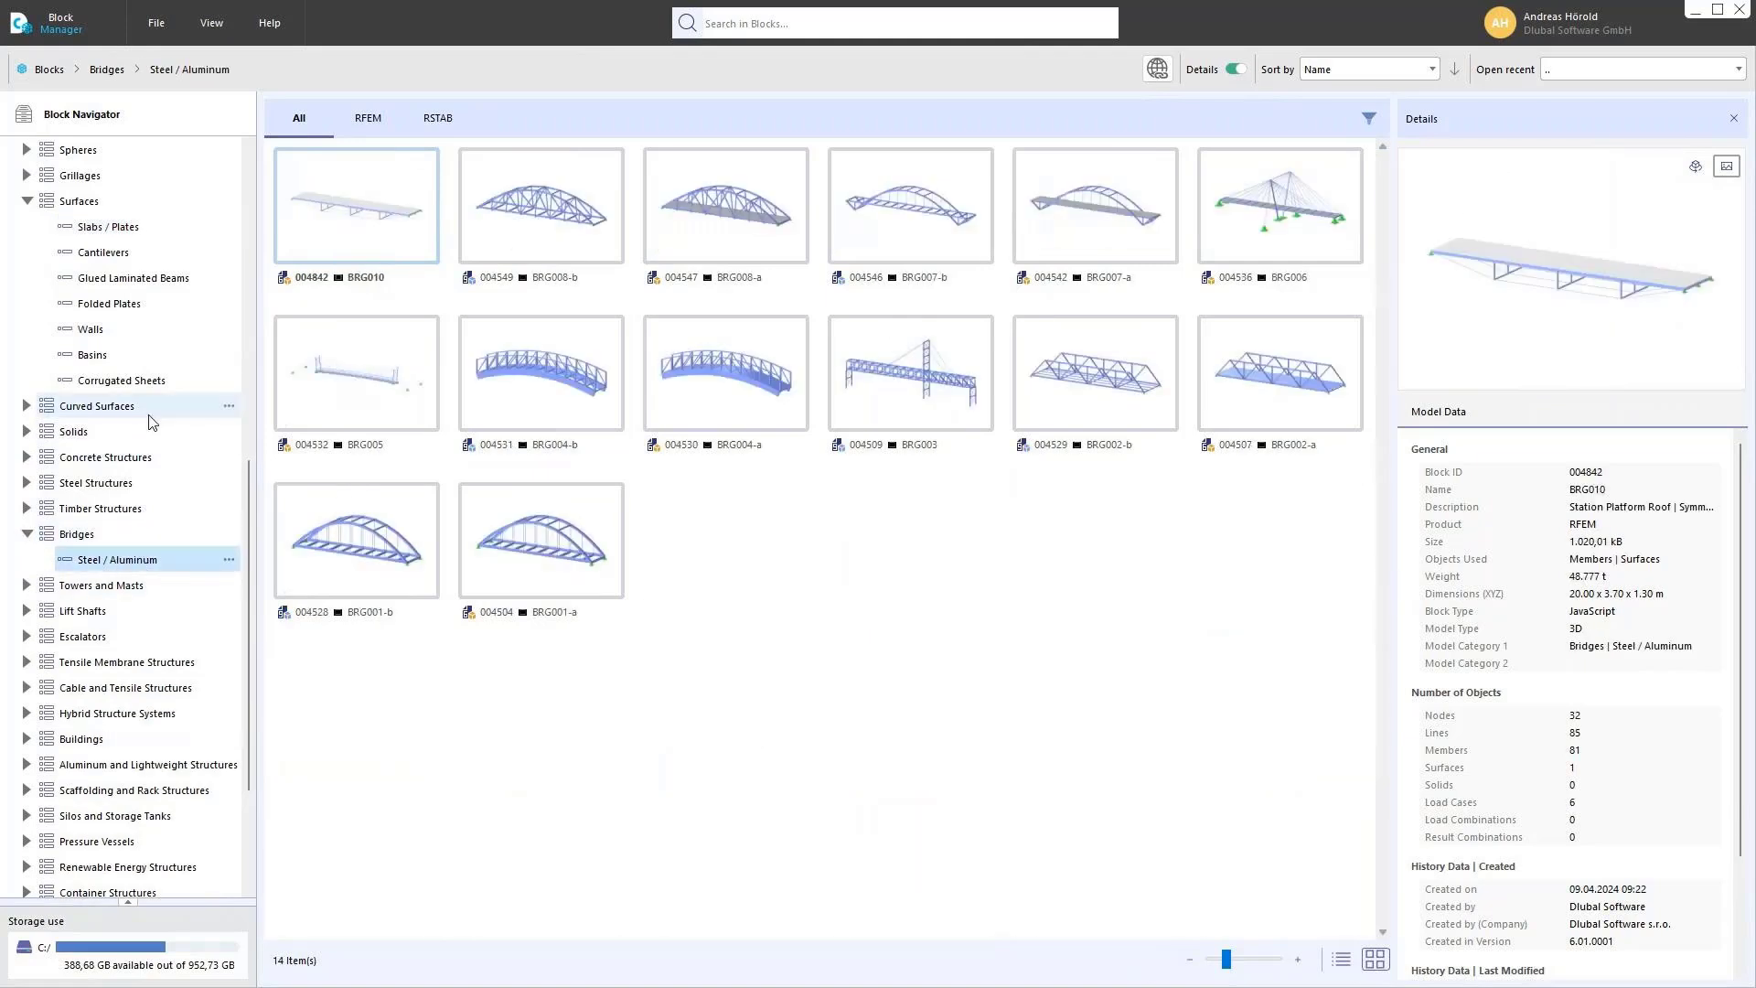
Step: Choose the 2D truss block FT001-a from the block library for insertion into the Truss model
scroll(143, 399, "up", 9)
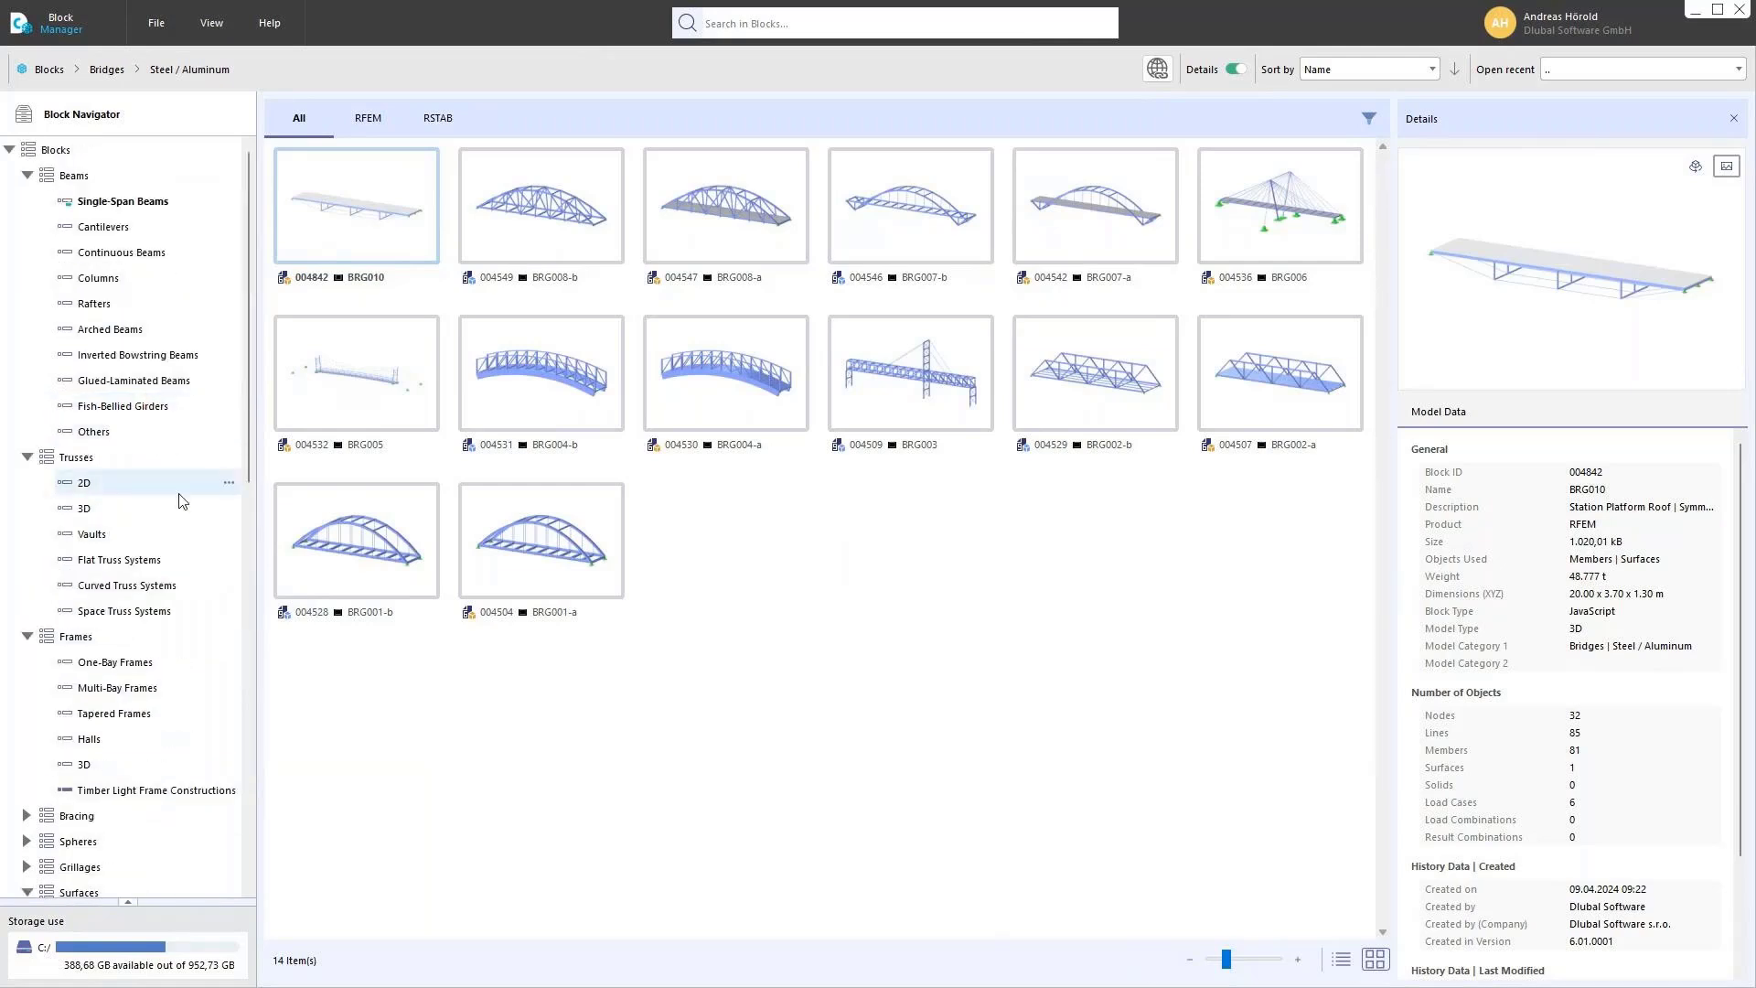
left_click(85, 485)
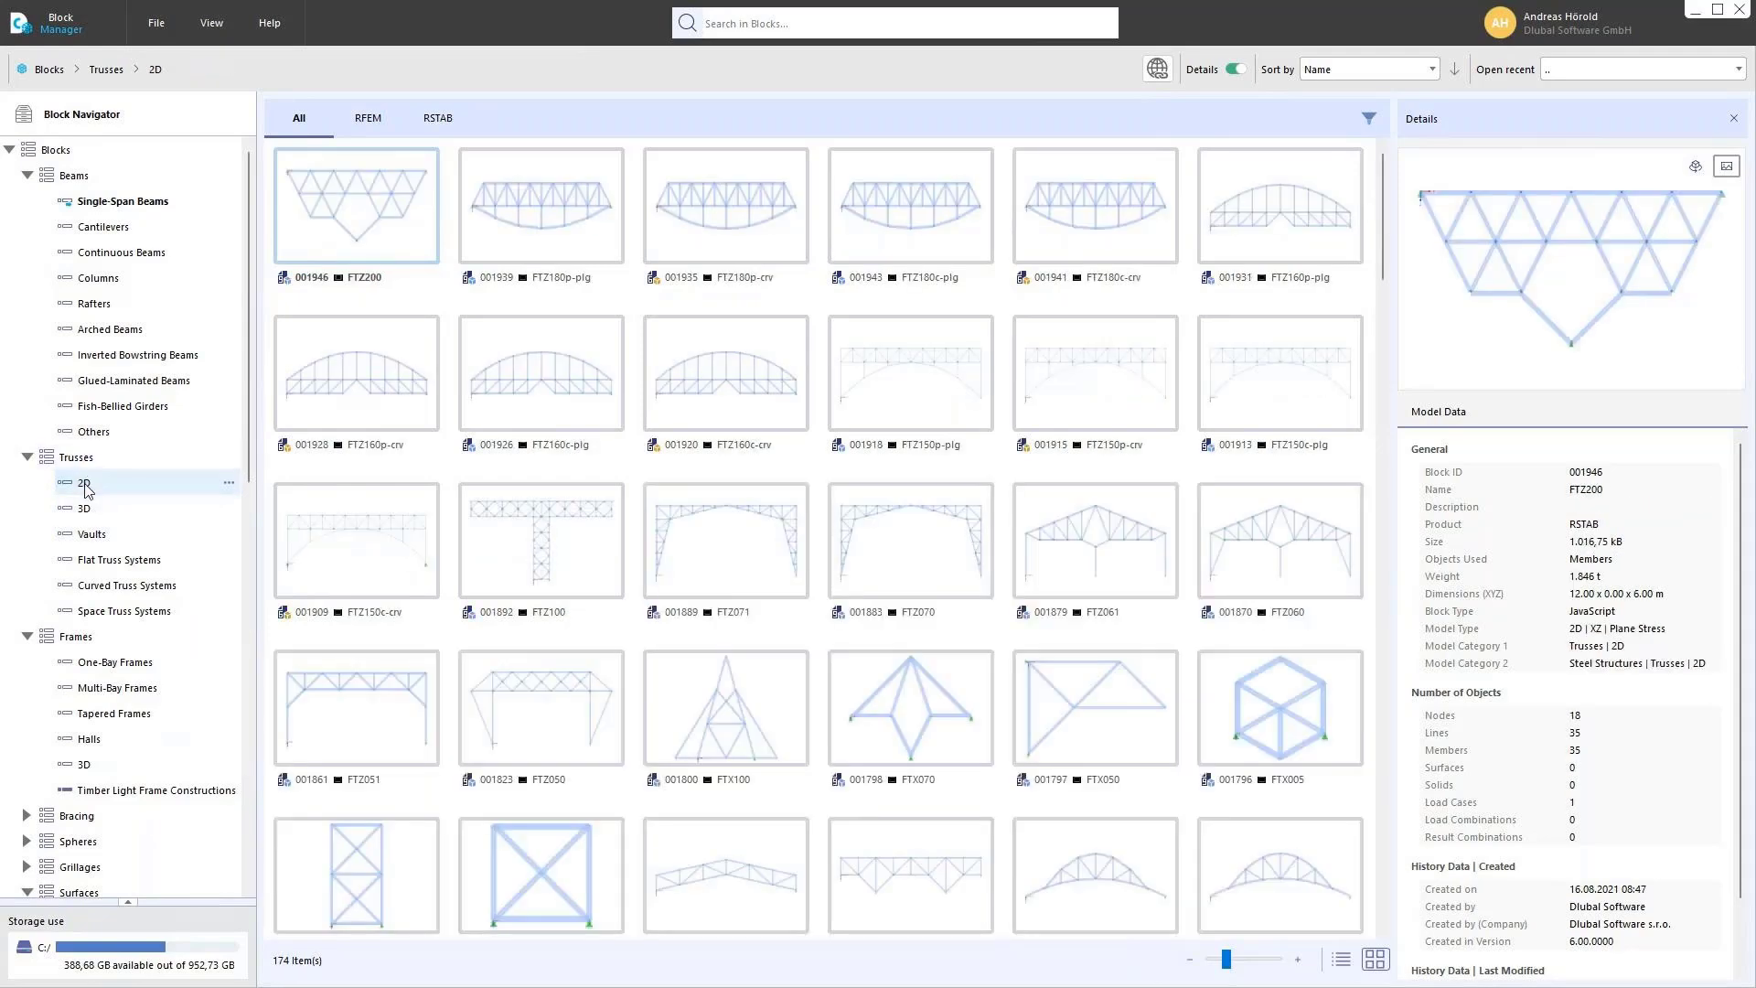
scroll(770, 519, "down", 20)
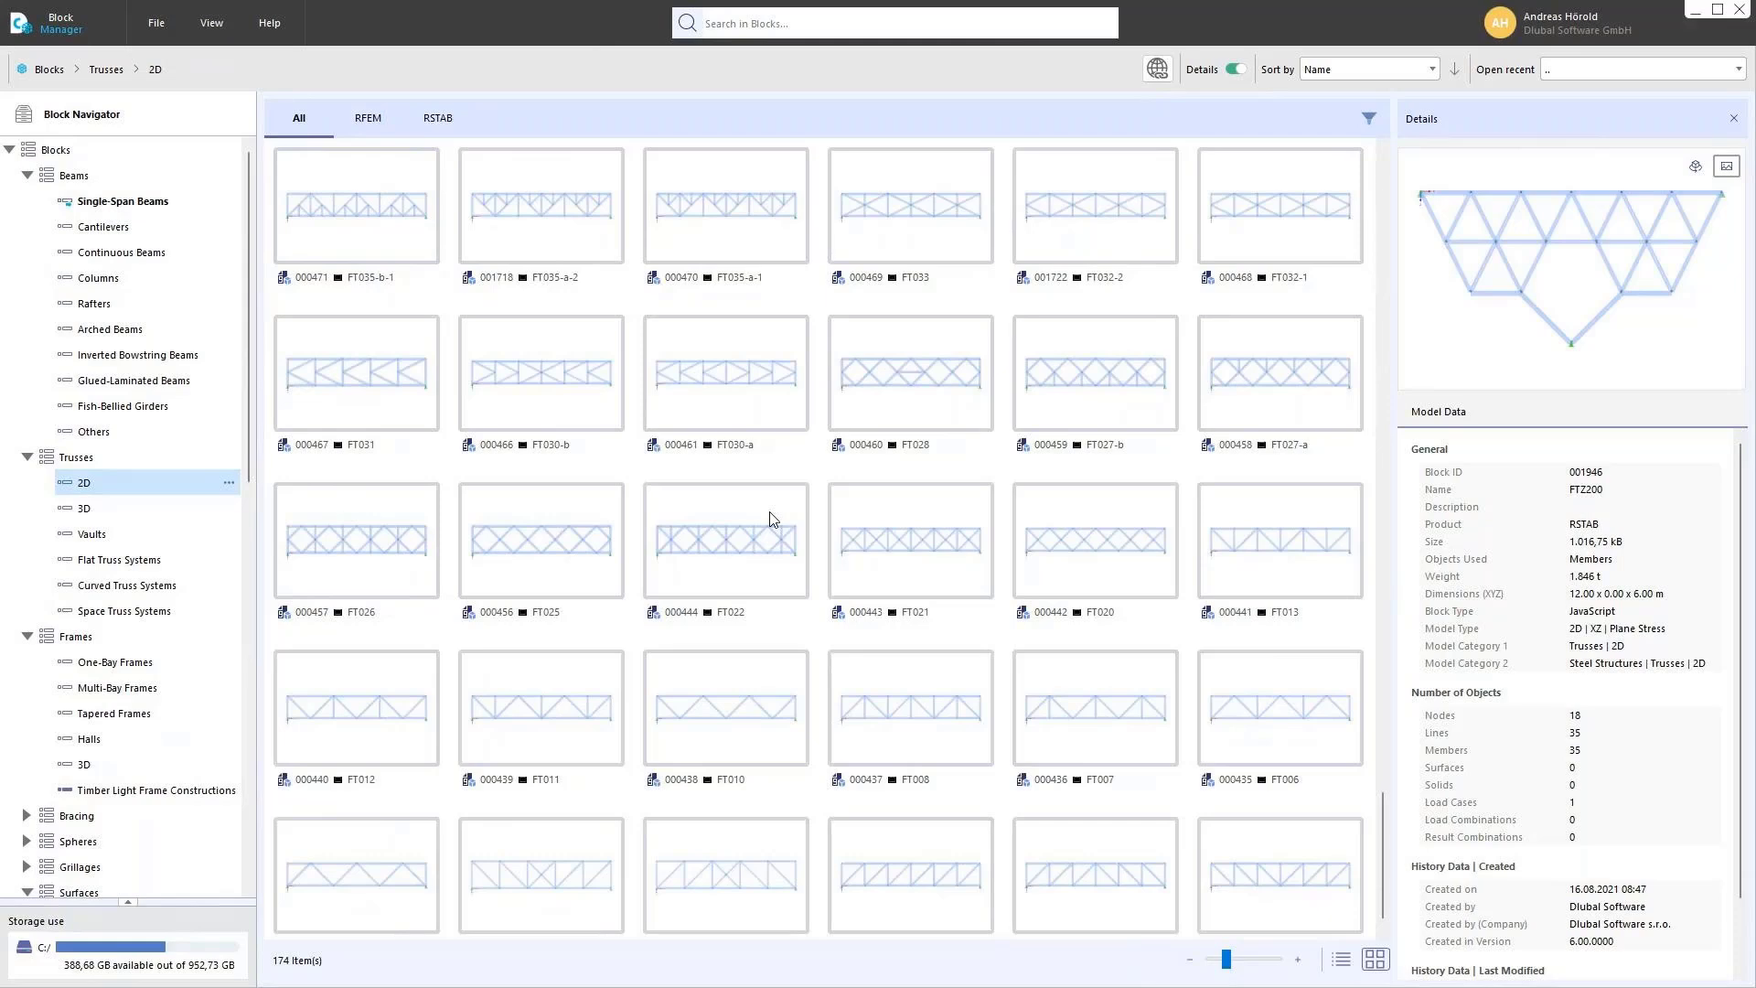
scroll(770, 518, "down", 1)
left_click(1262, 840)
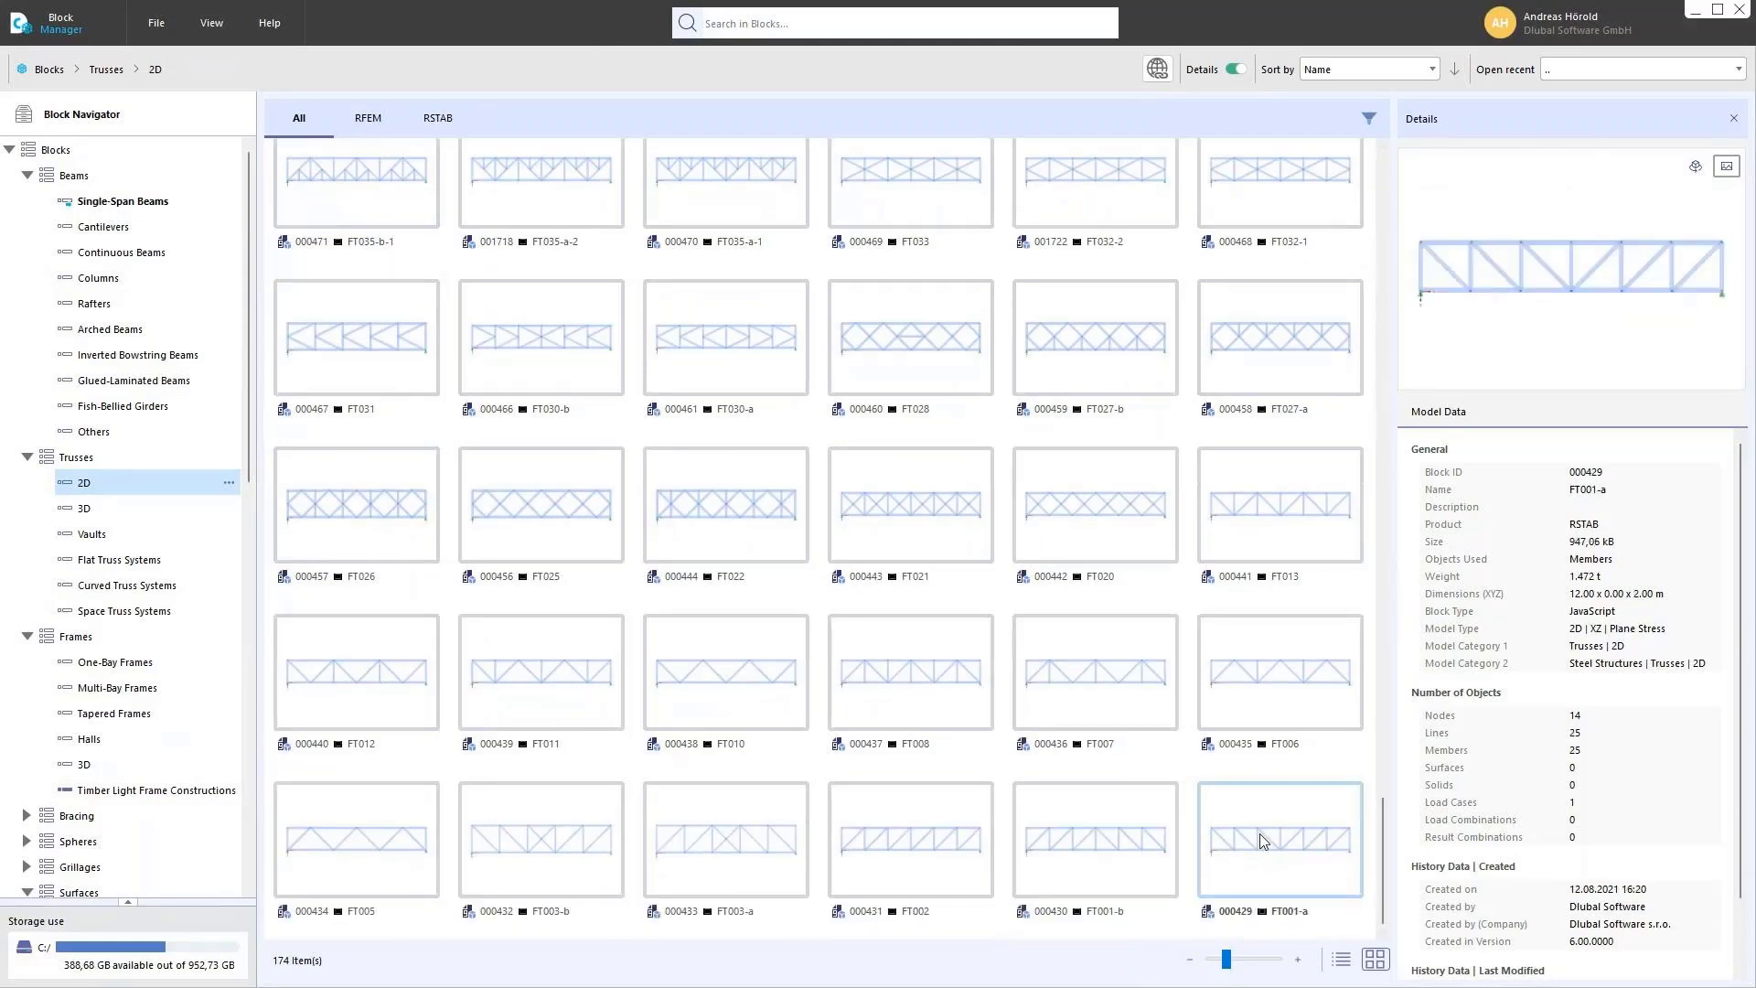
double_click(1263, 841)
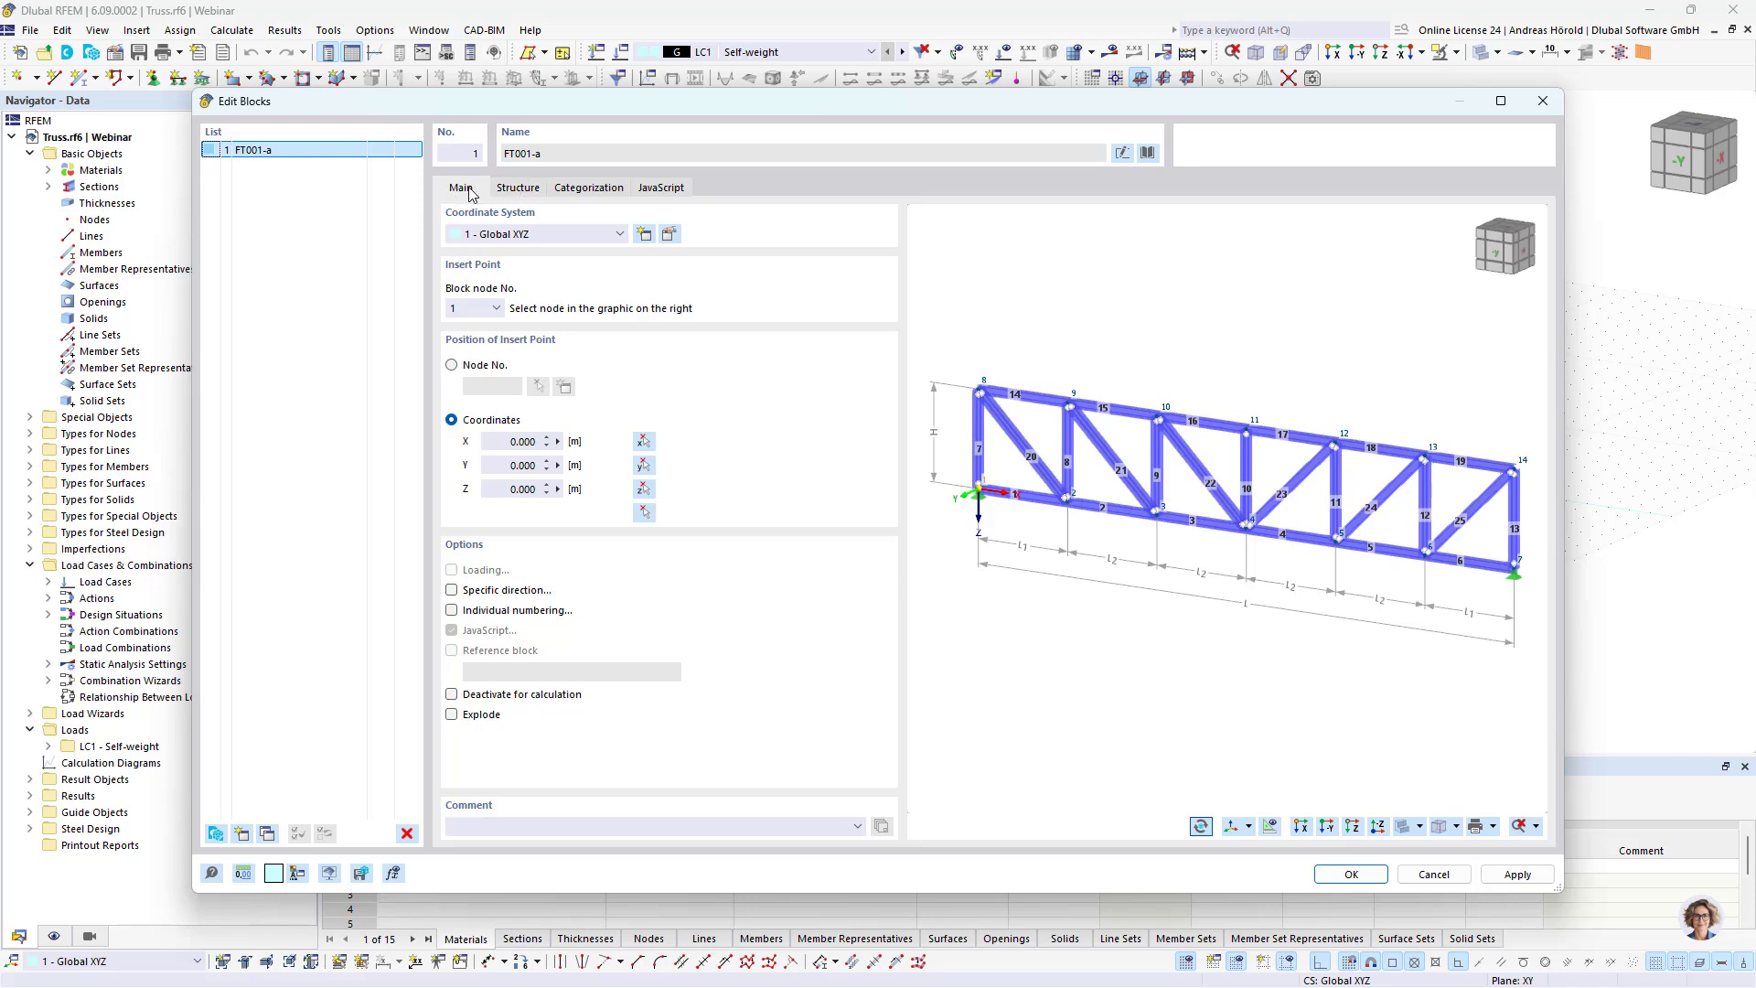
Step: Review the truss block's structure parameters, categorization, JavaScript and insertion point settings
left_click(518, 188)
left_click(585, 188)
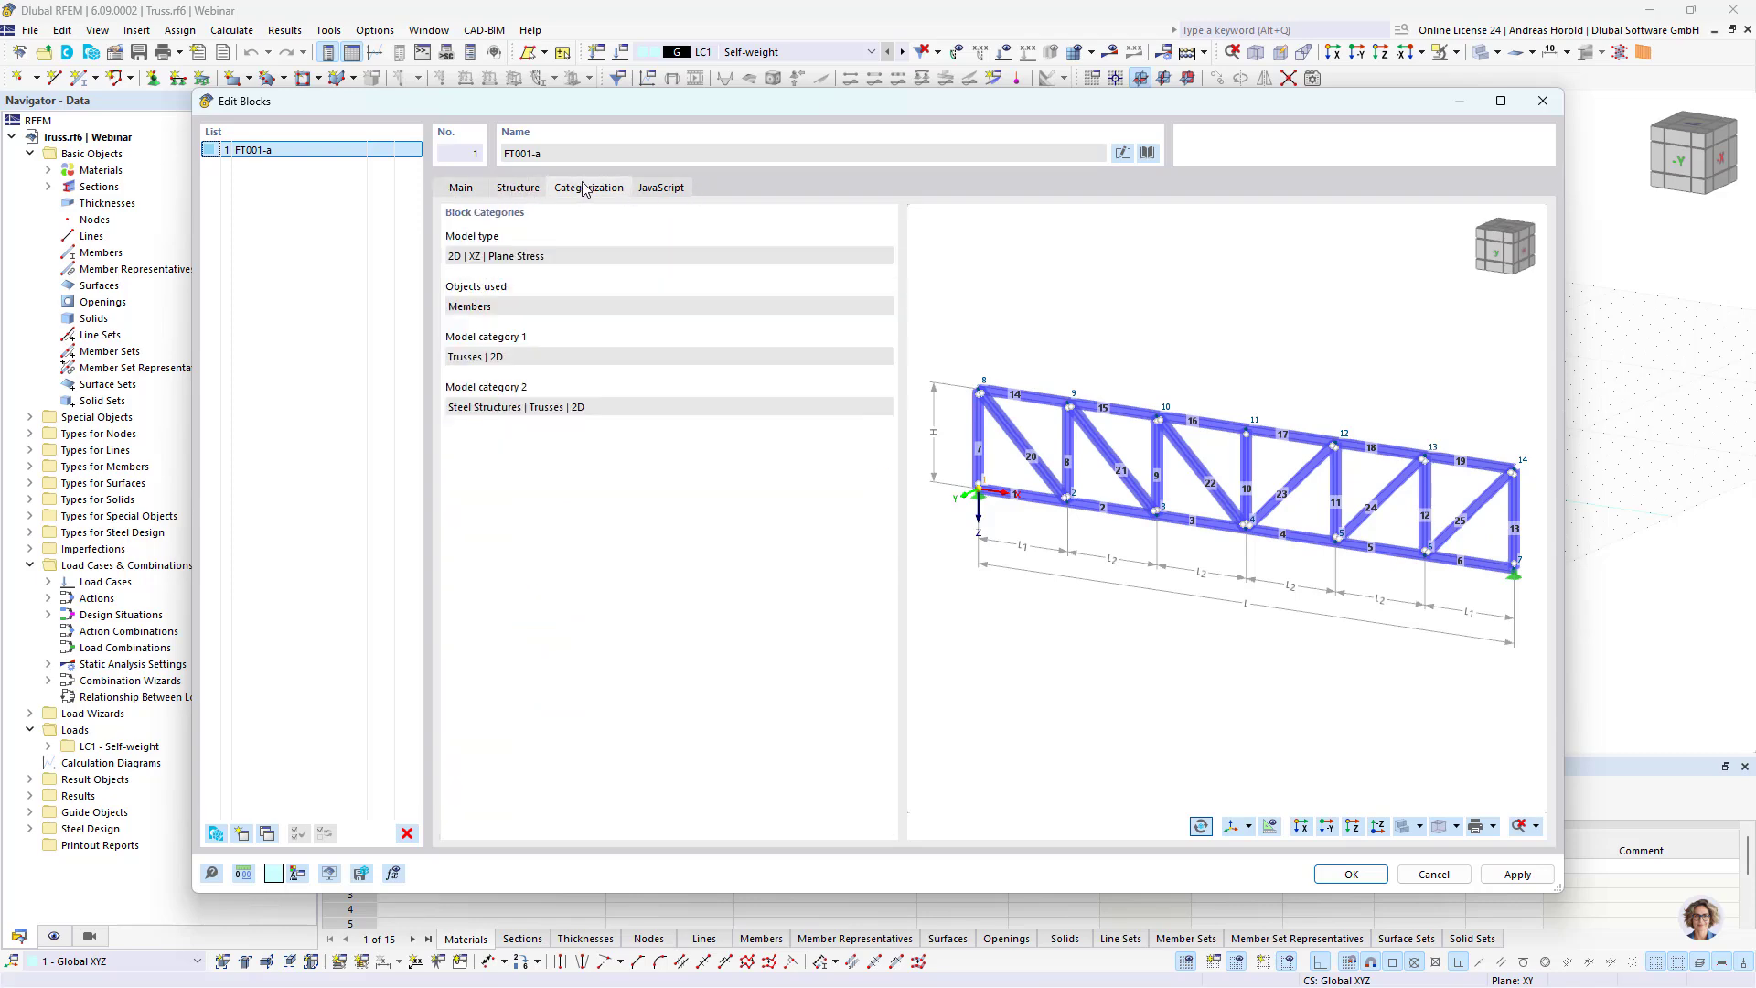
left_click(675, 188)
left_click(515, 192)
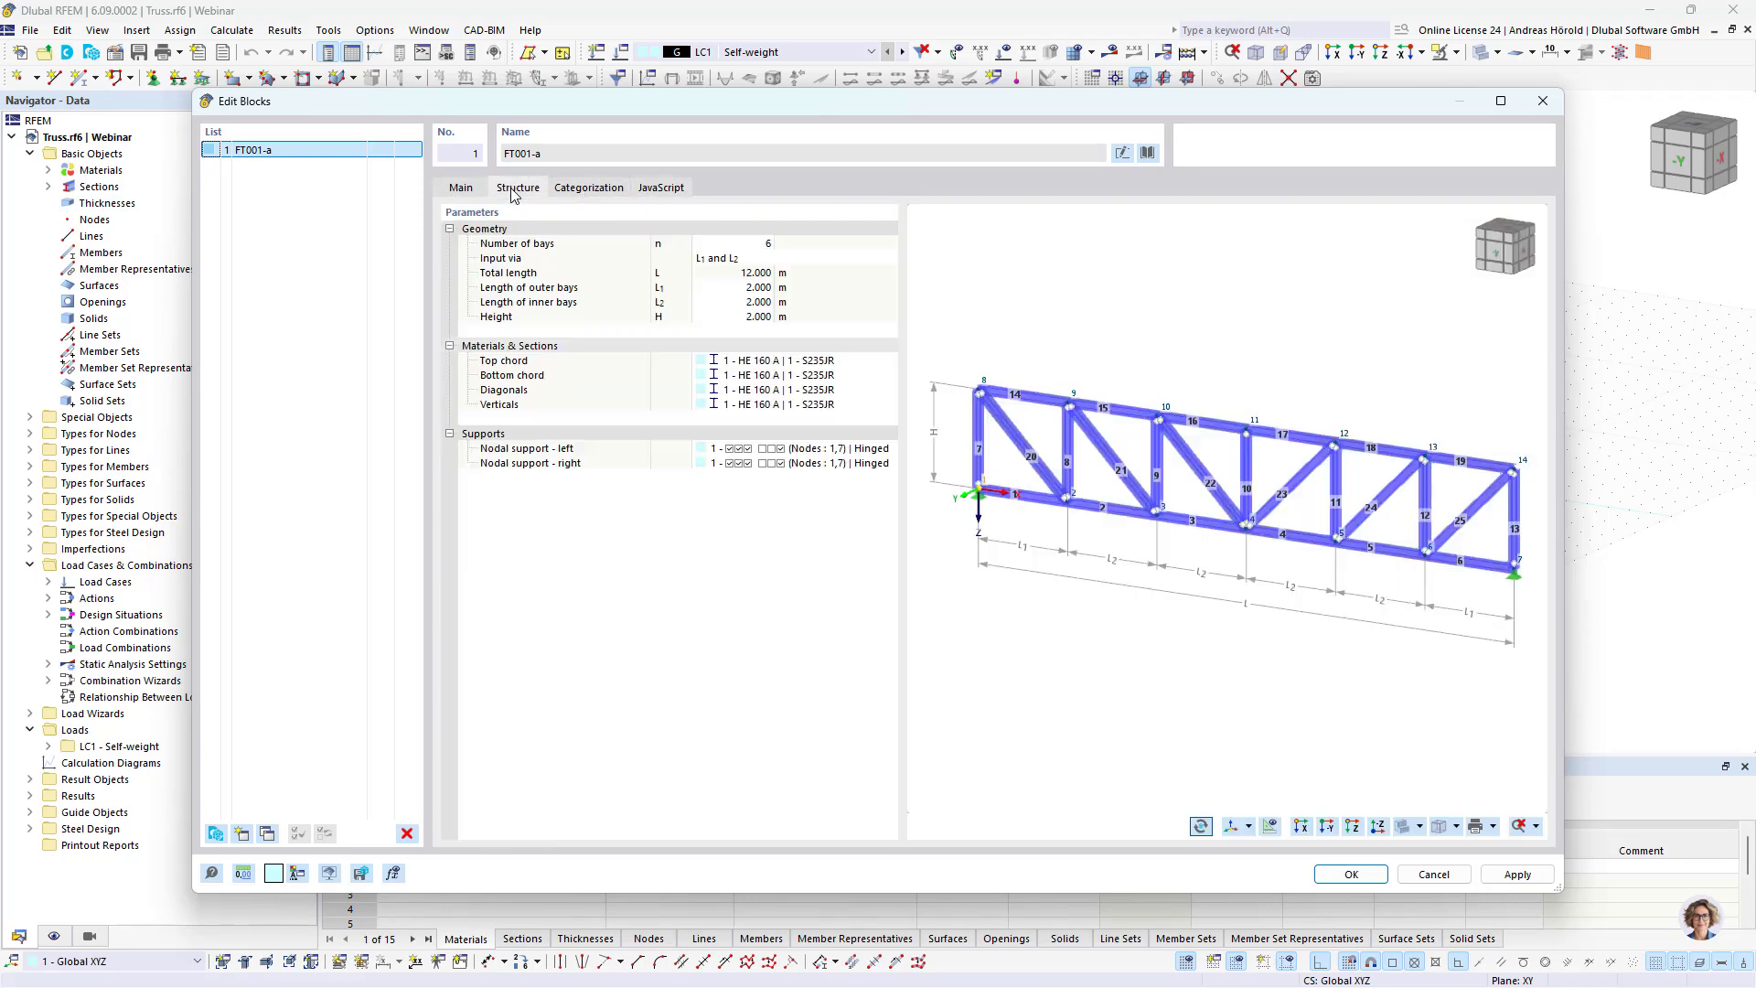
left_click(462, 188)
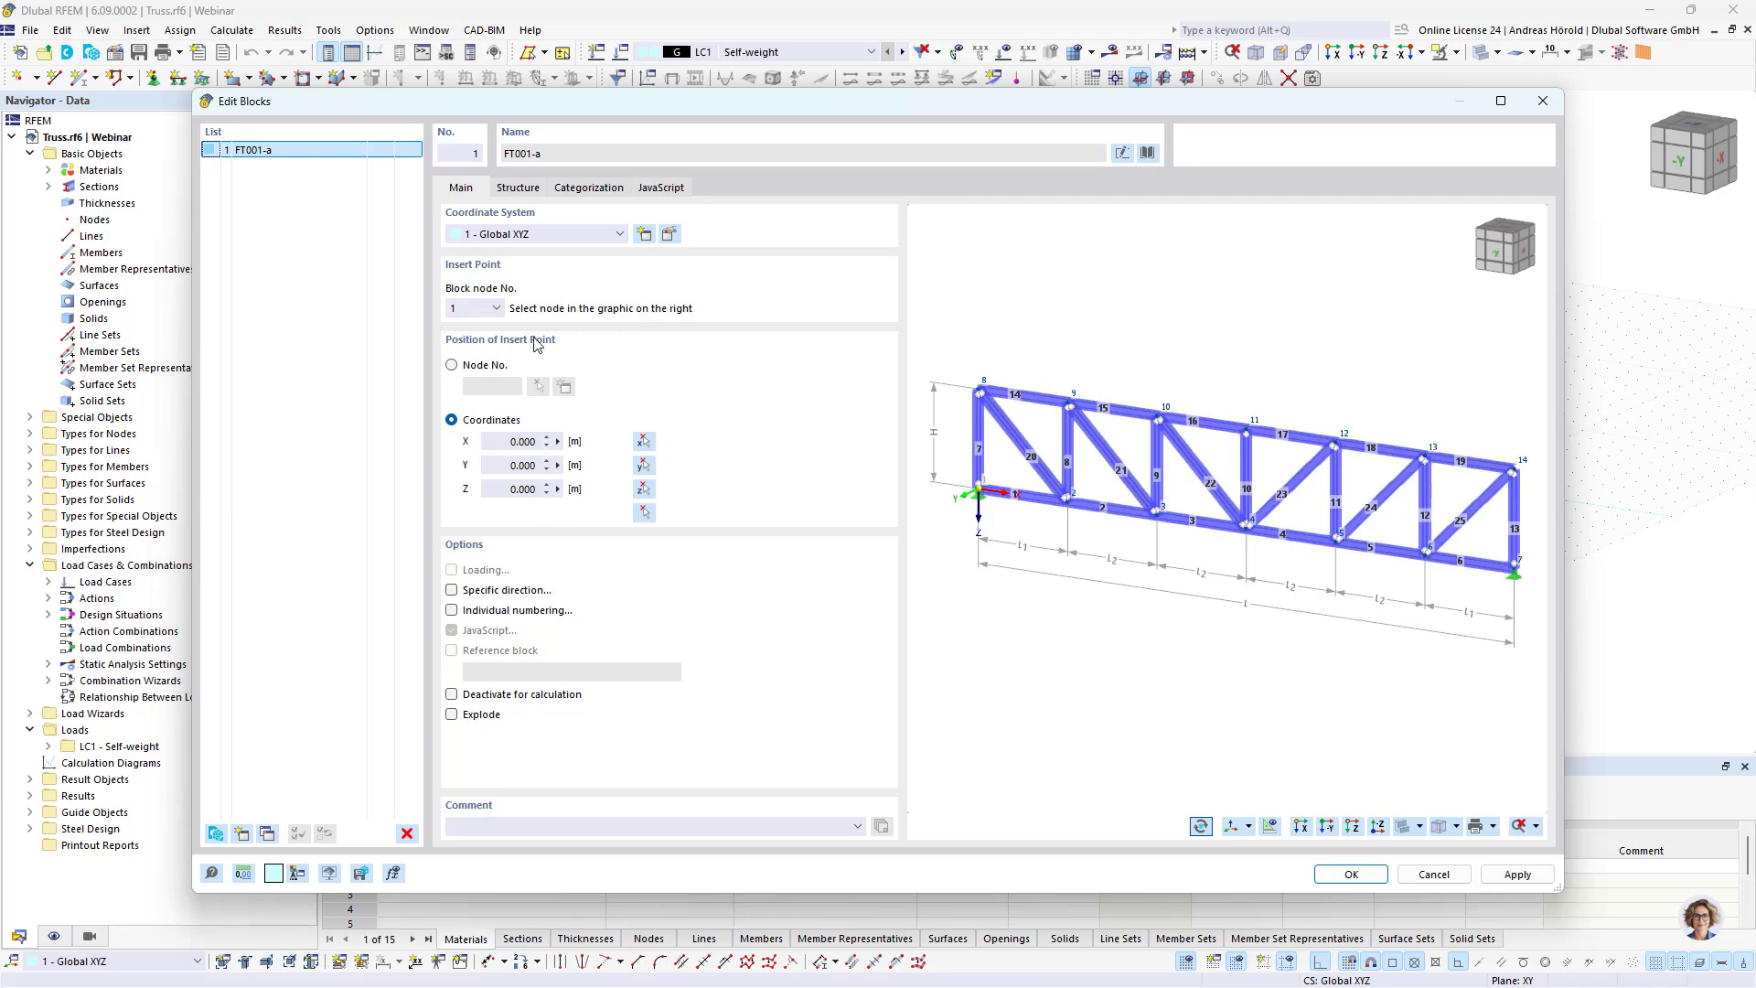
left_click(518, 192)
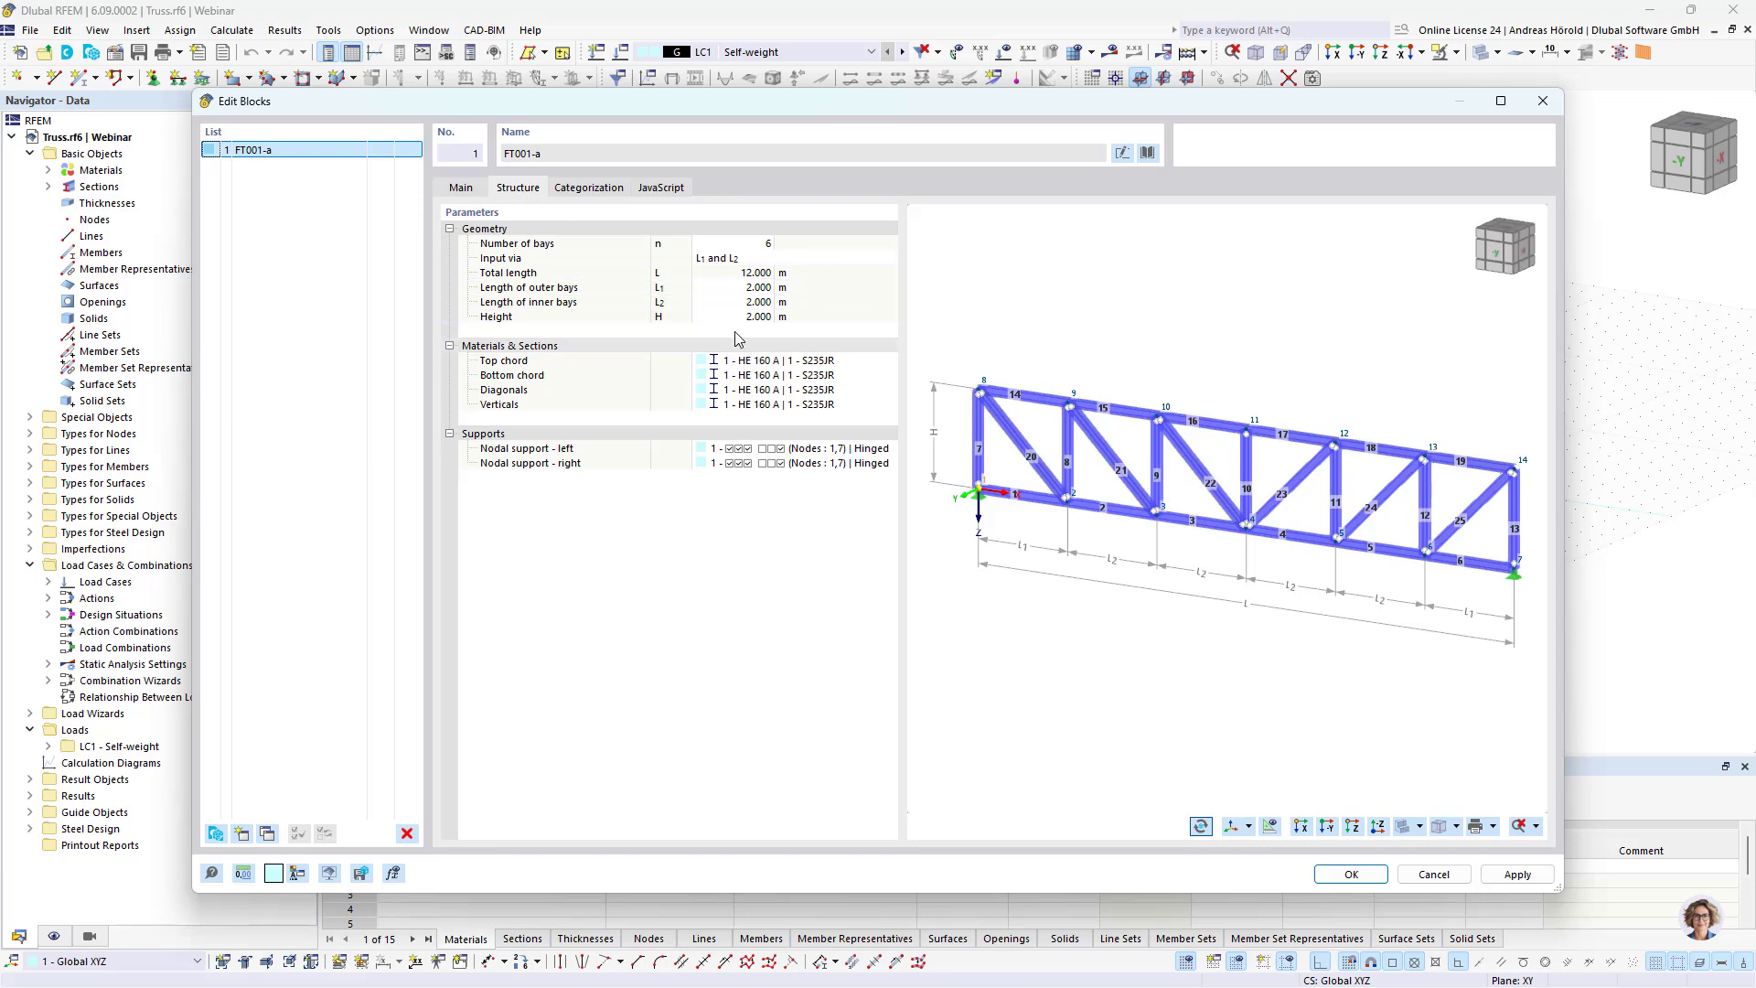
Step: Unlock the truss block's JavaScript, examine the section and support definitions, and lock the script again
left_click(665, 191)
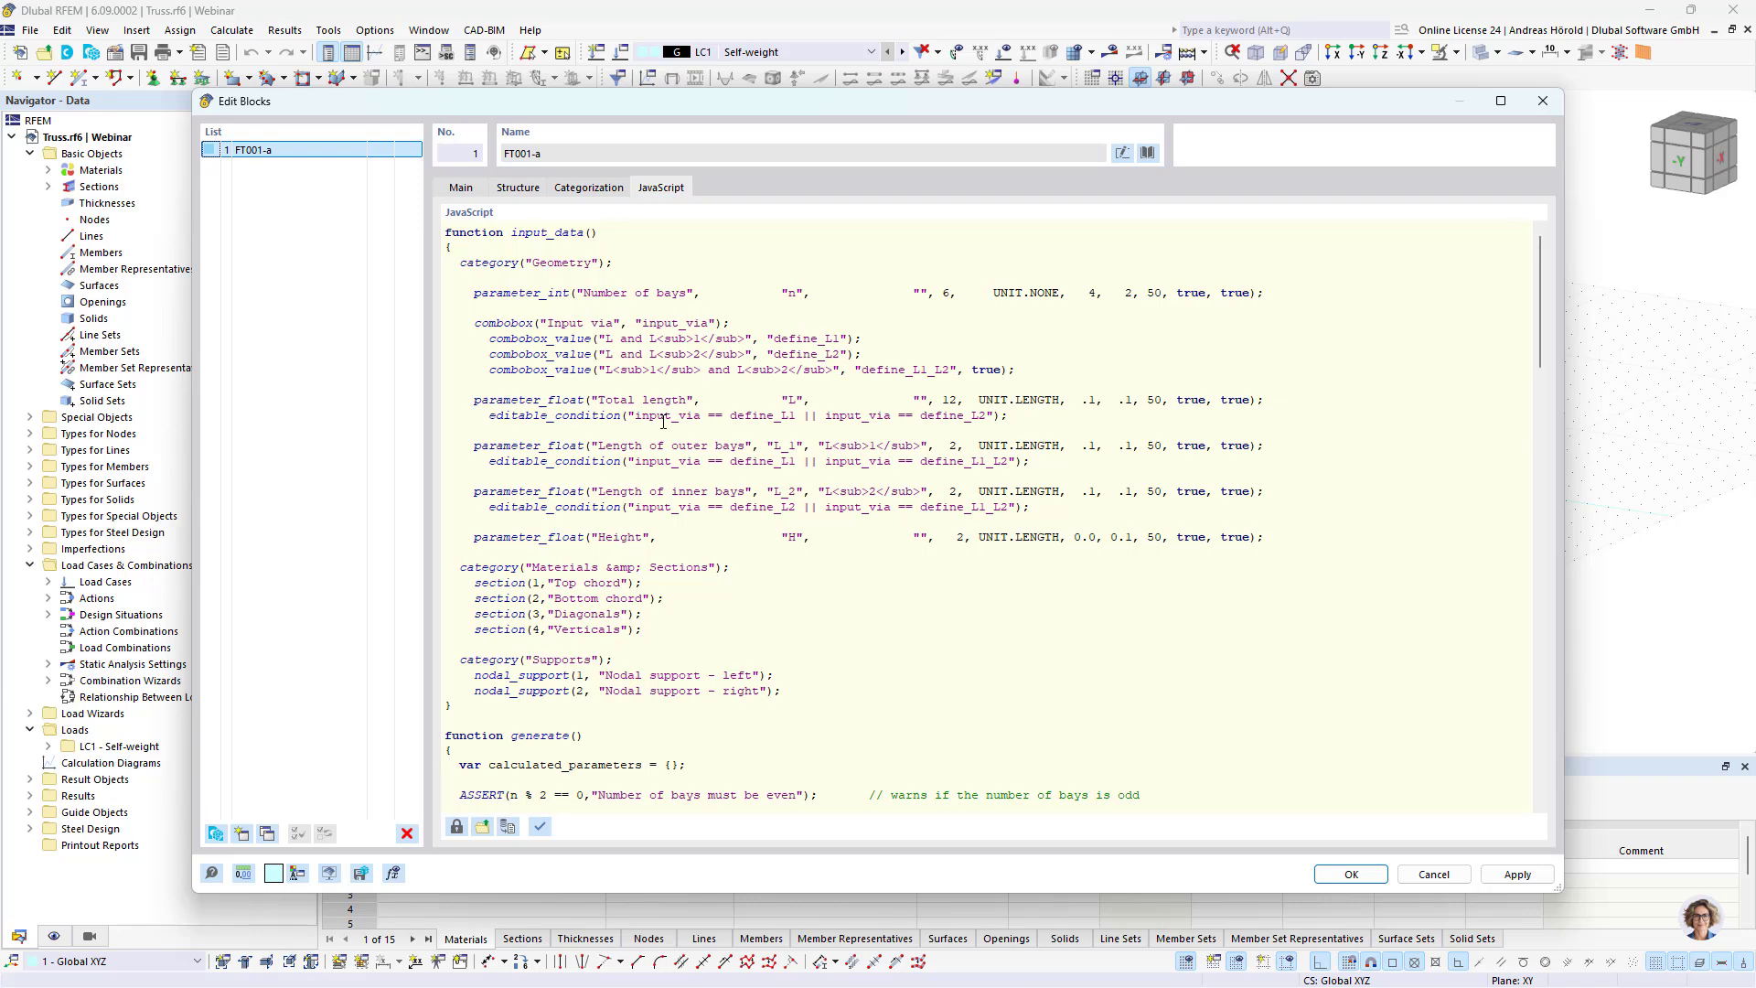
left_click(457, 827)
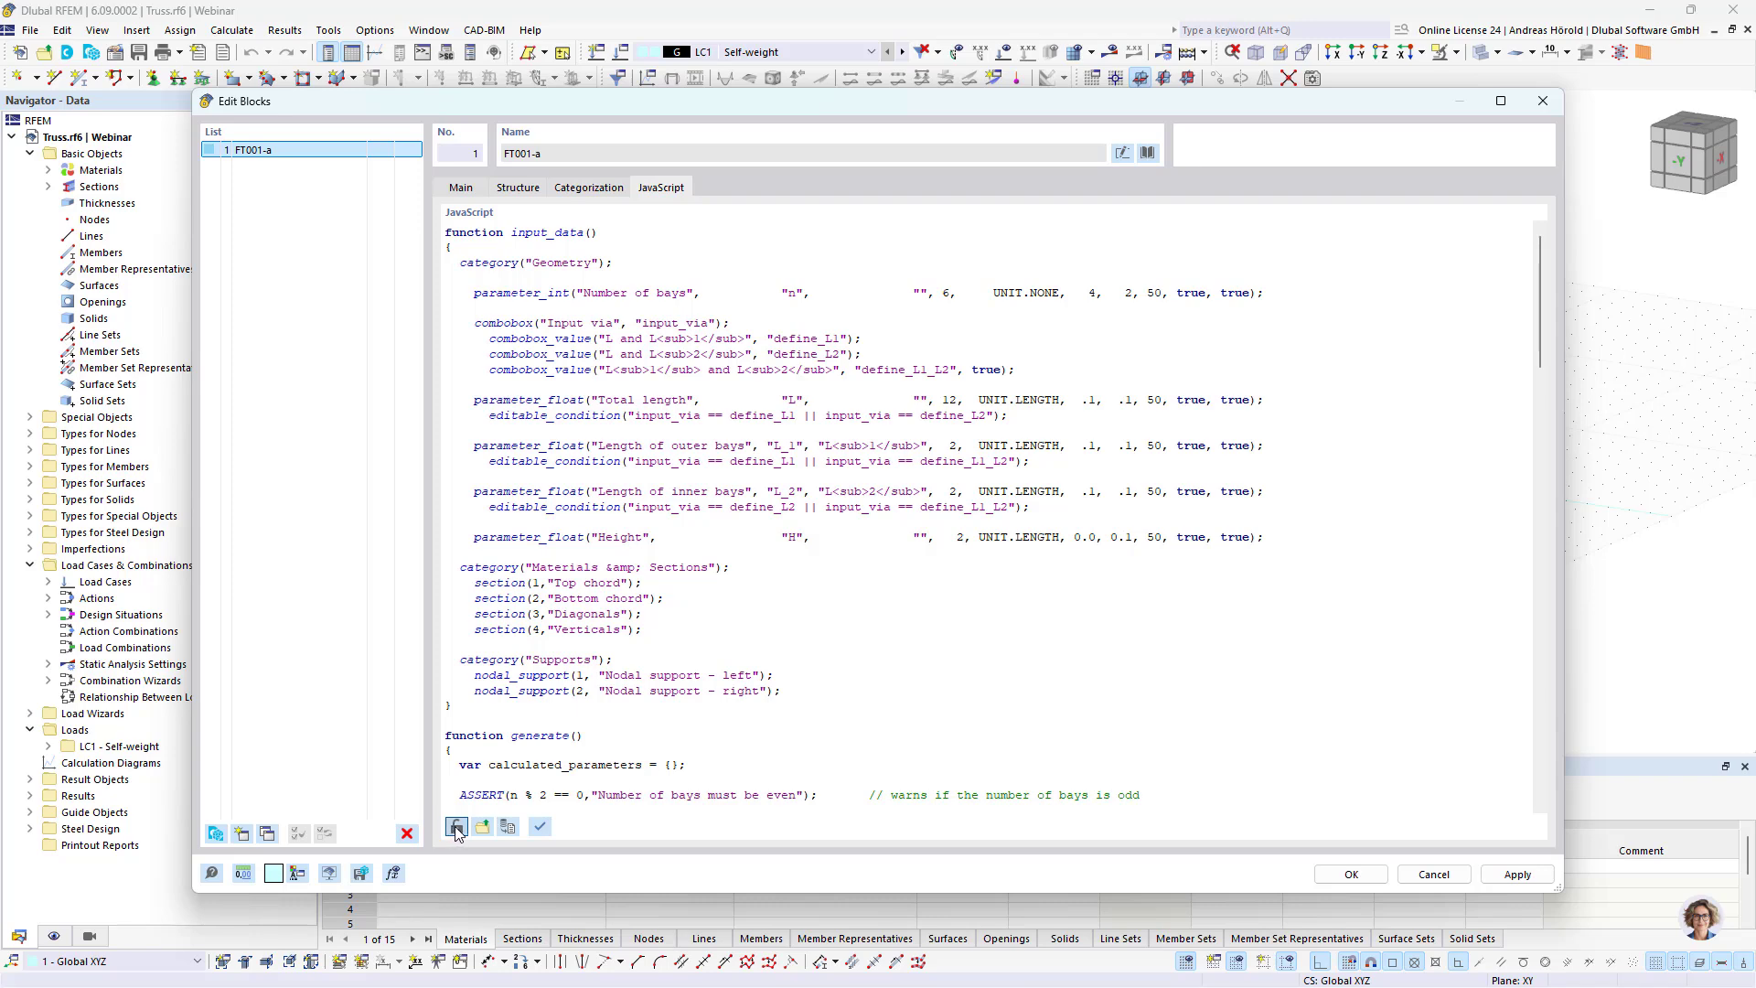
left_click(576, 659)
left_click_drag(613, 634, 645, 631)
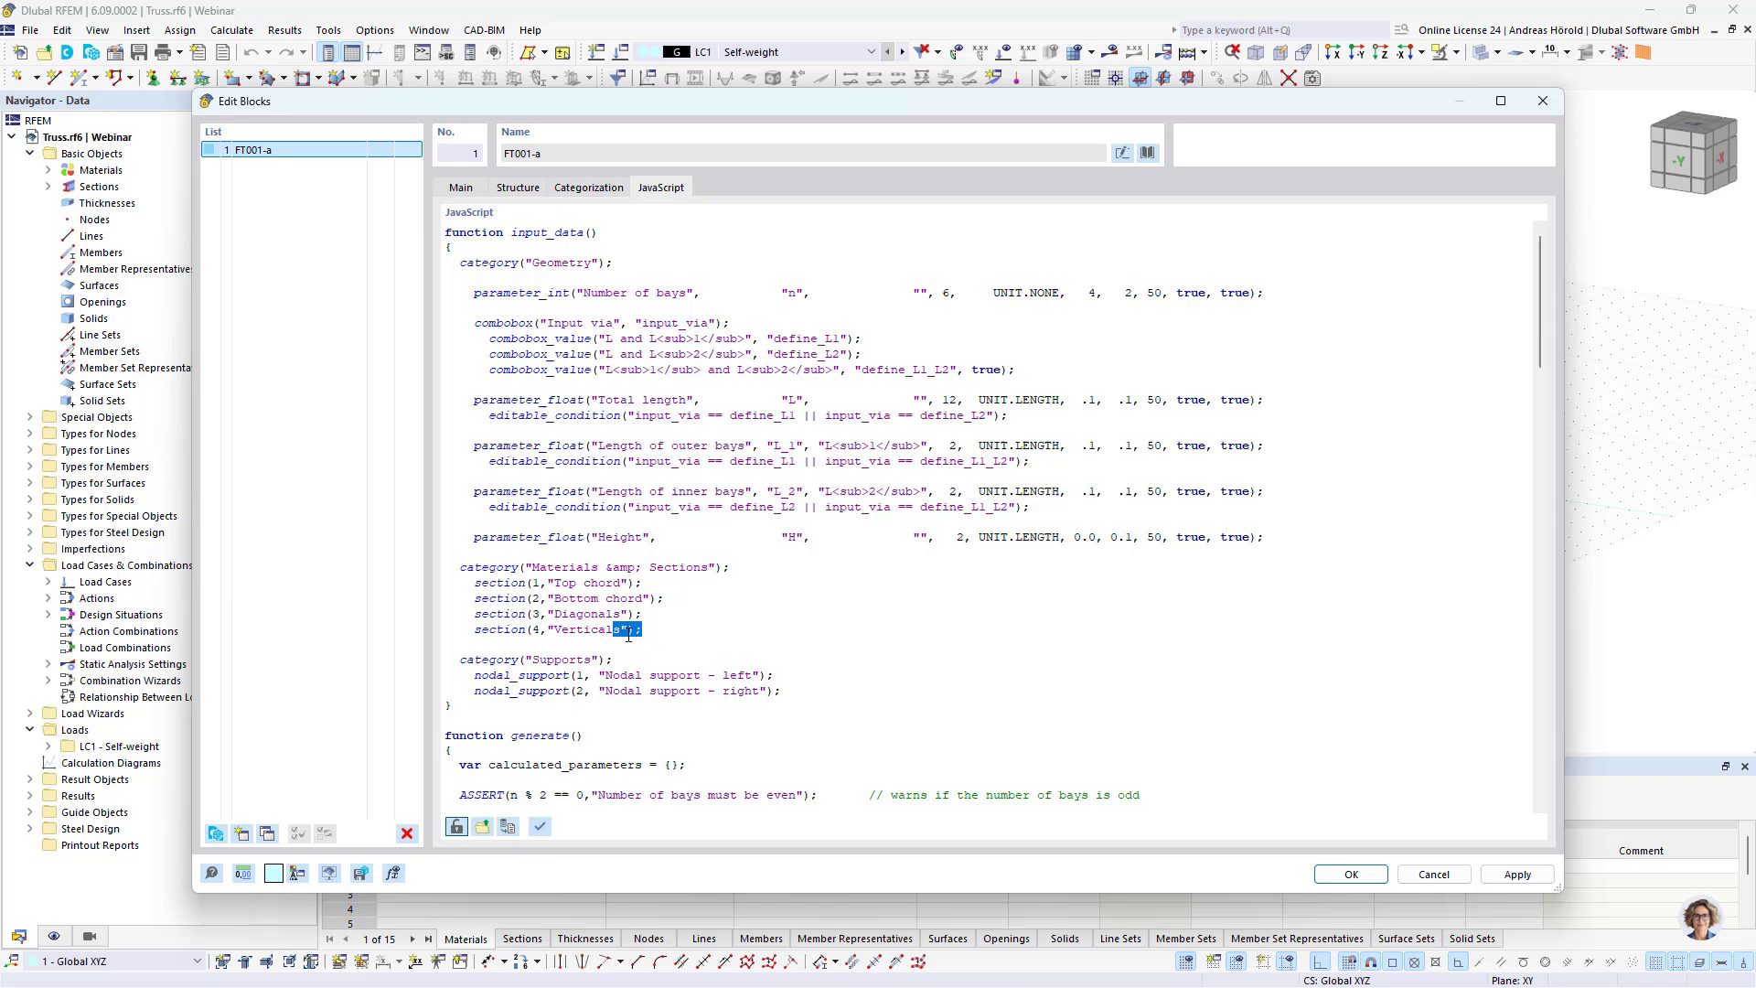
left_click(580, 569)
left_click(457, 826)
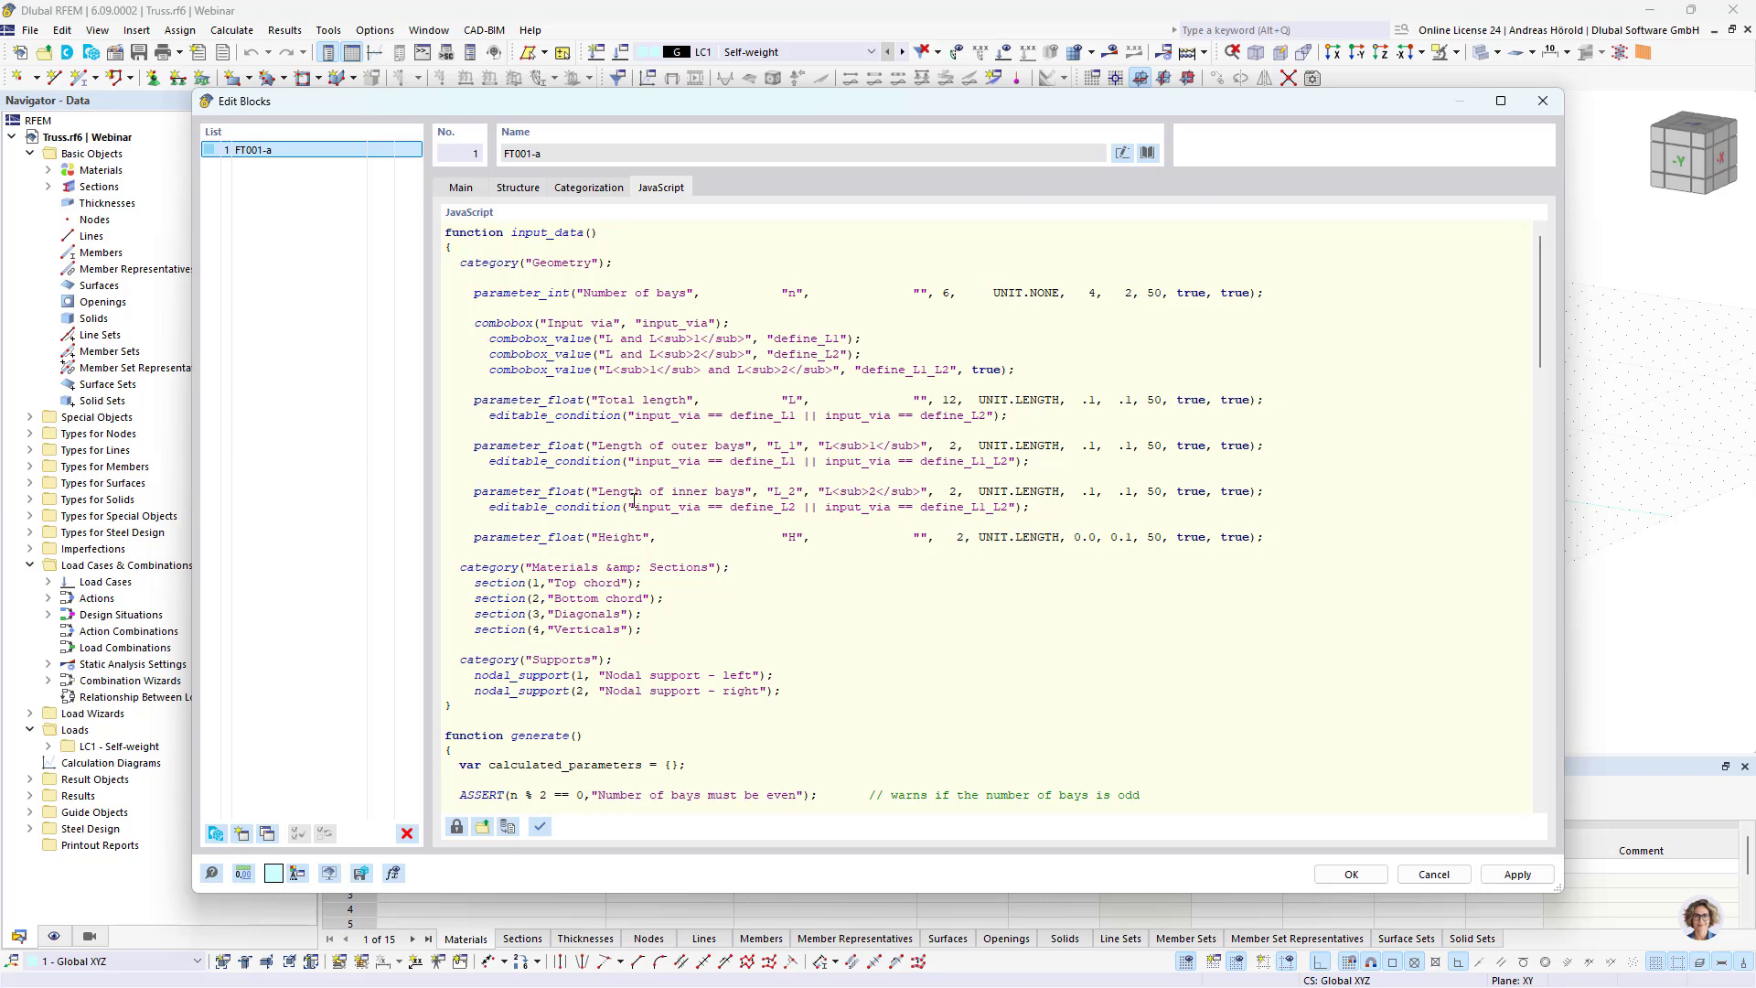
Step: Change the truss block's geometry input method to L and L1
left_click(517, 188)
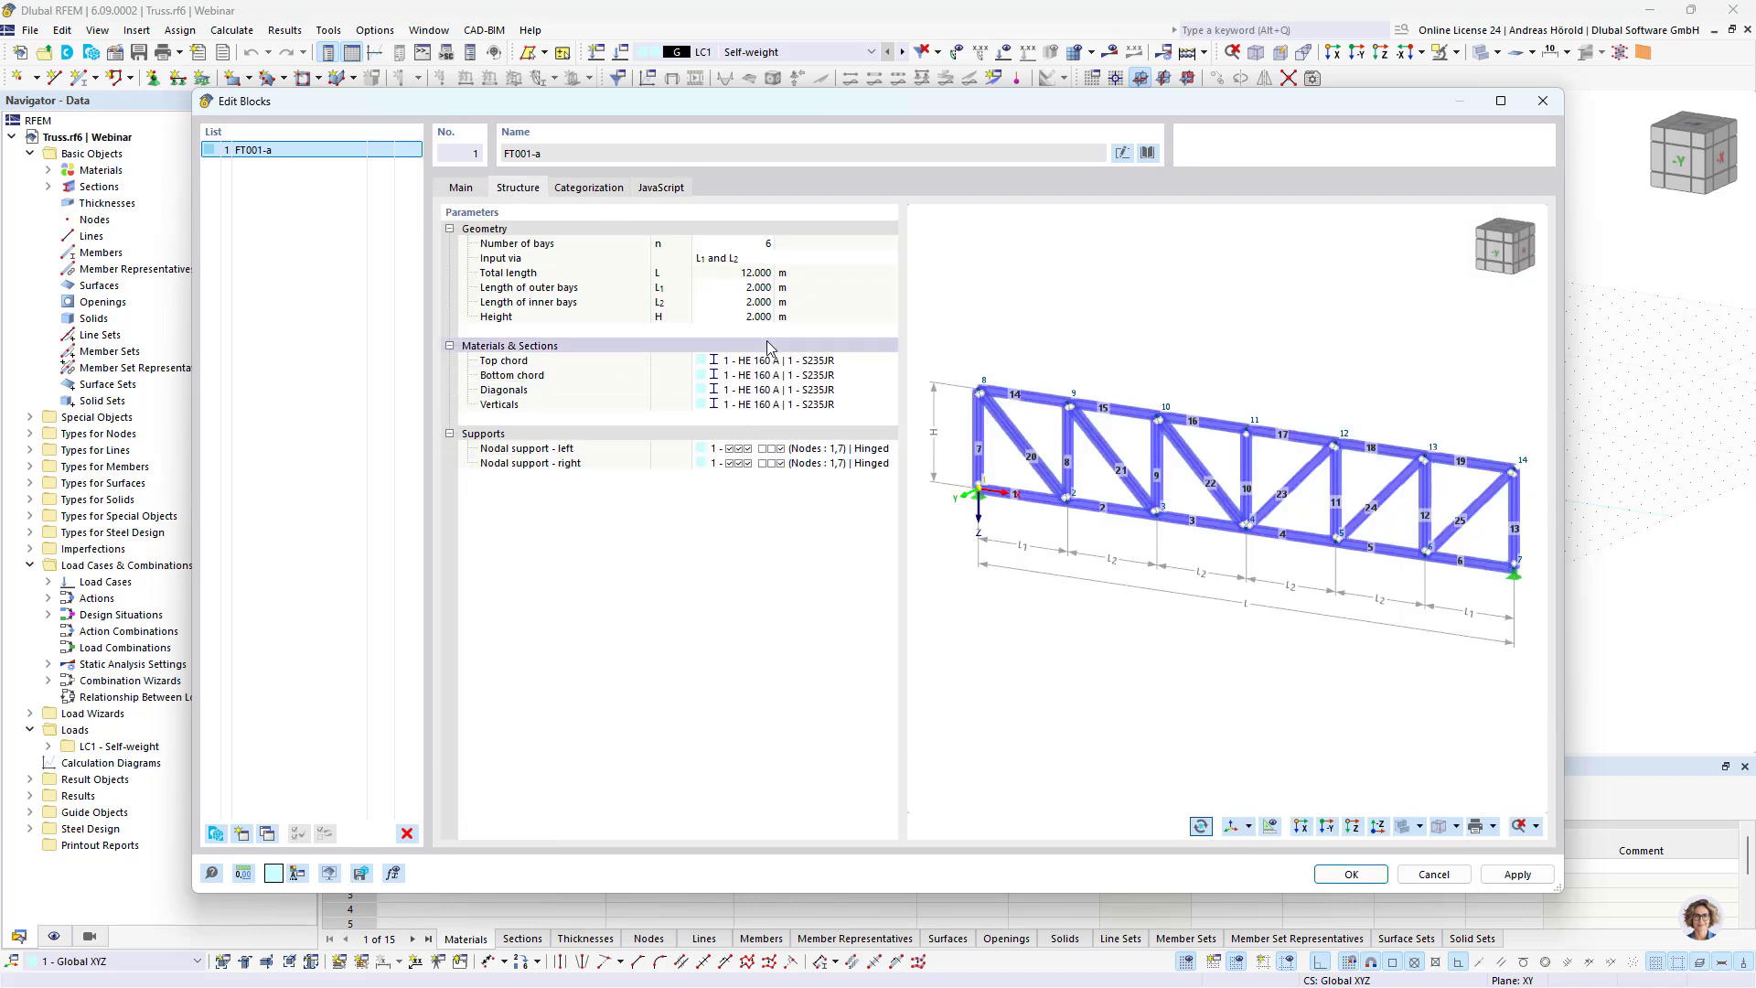
left_click(756, 244)
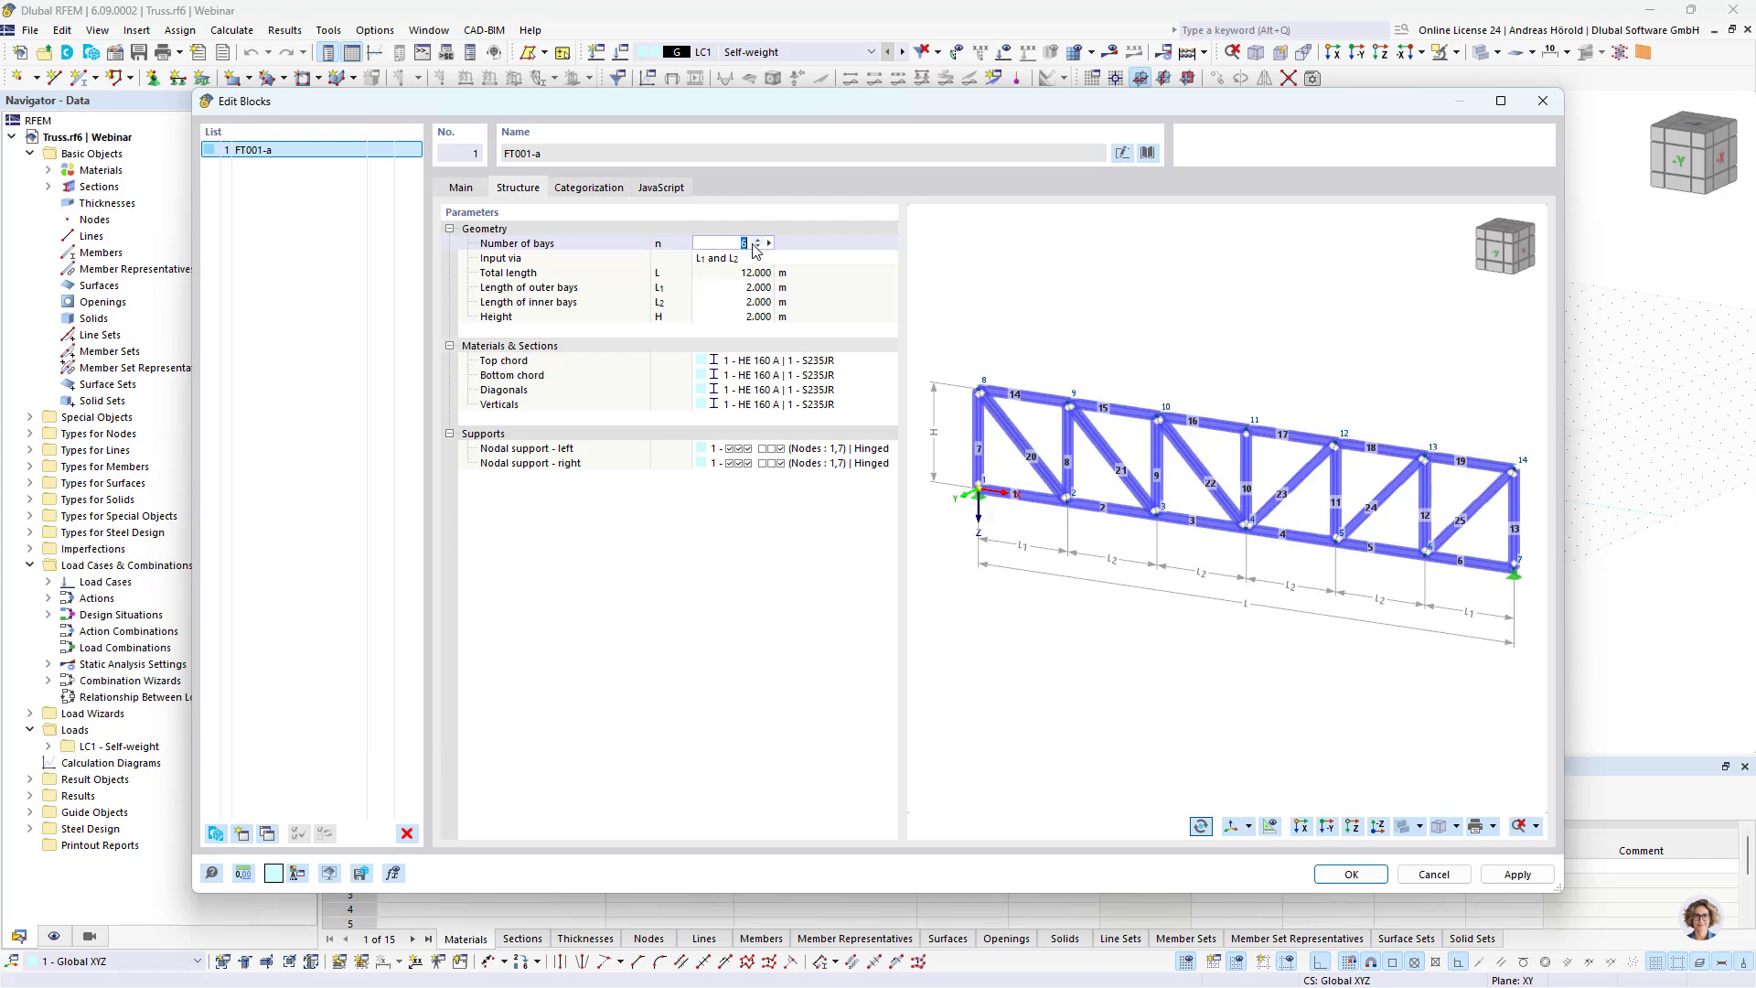
left_click(768, 262)
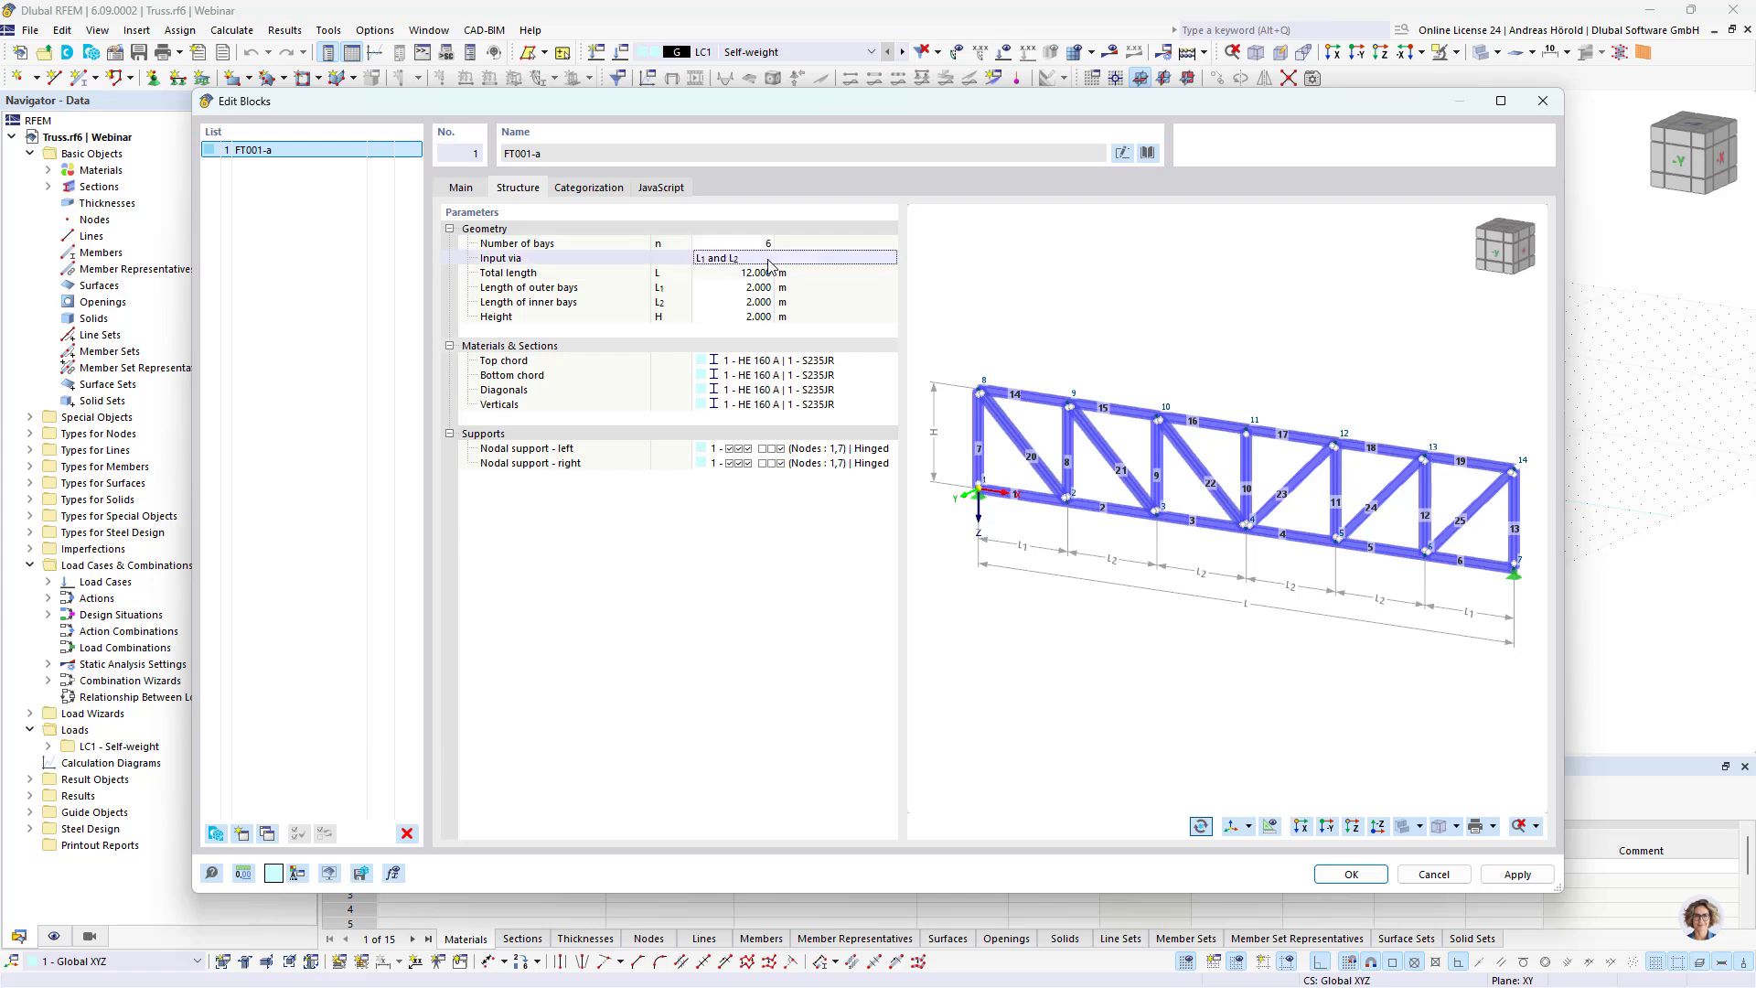
left_click(891, 257)
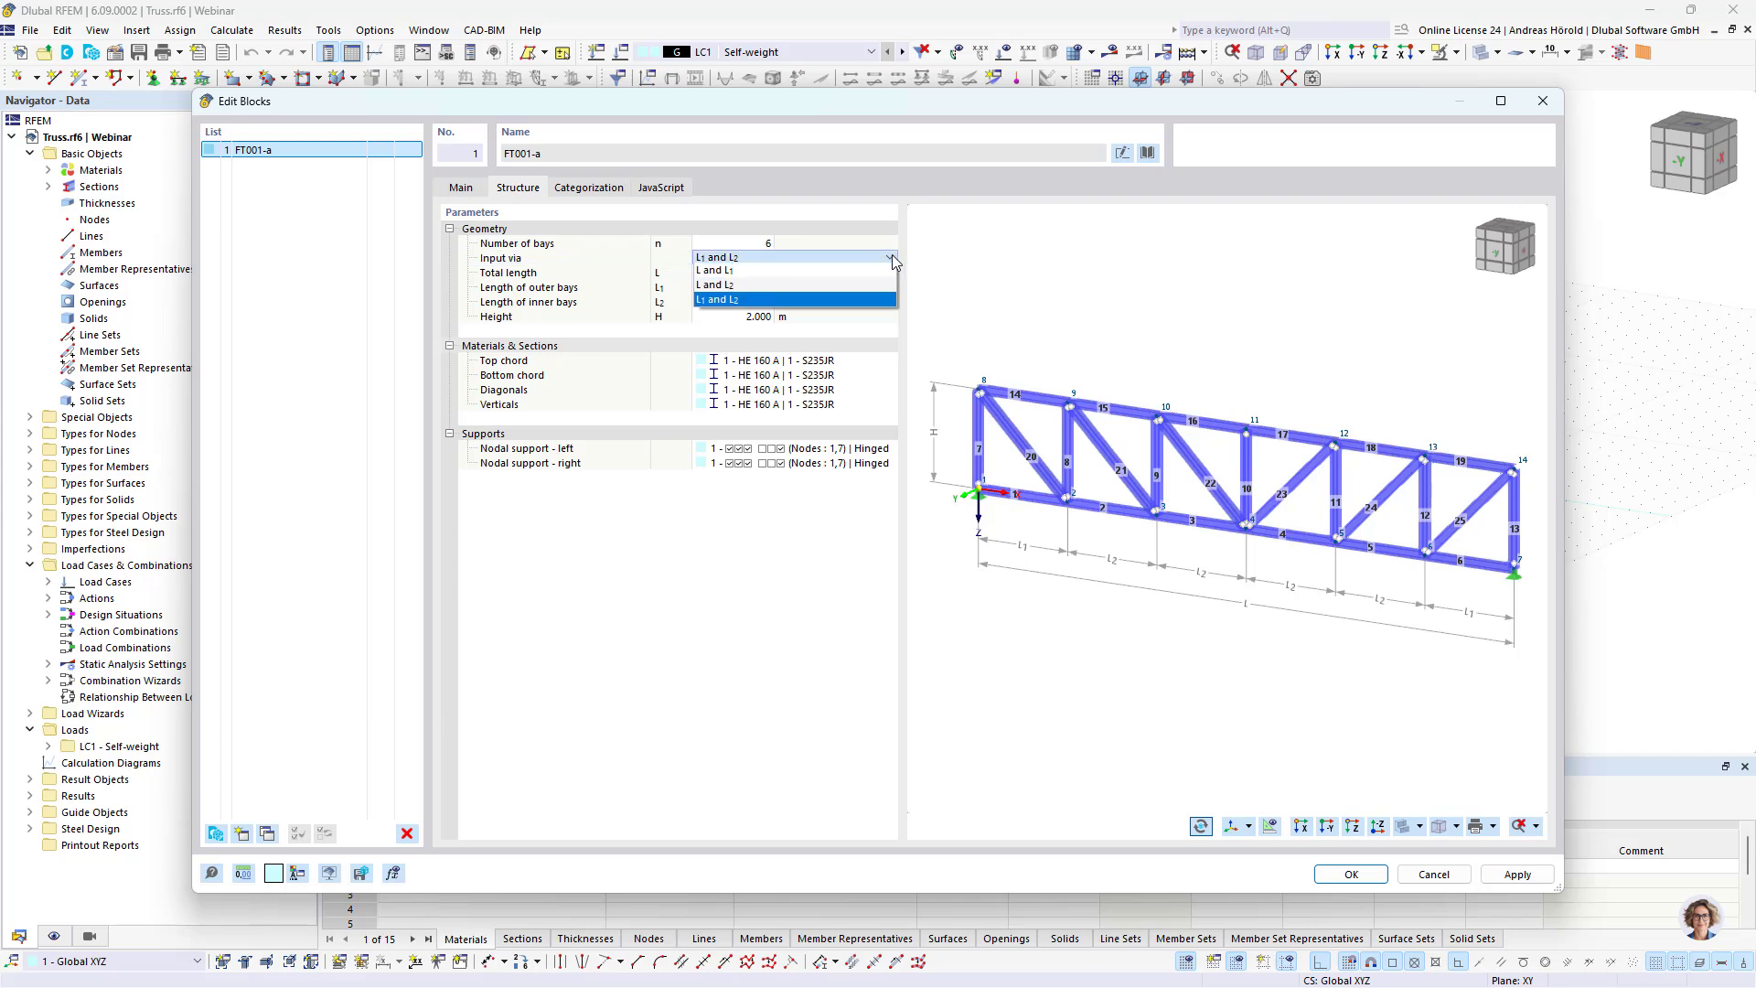
left_click(766, 274)
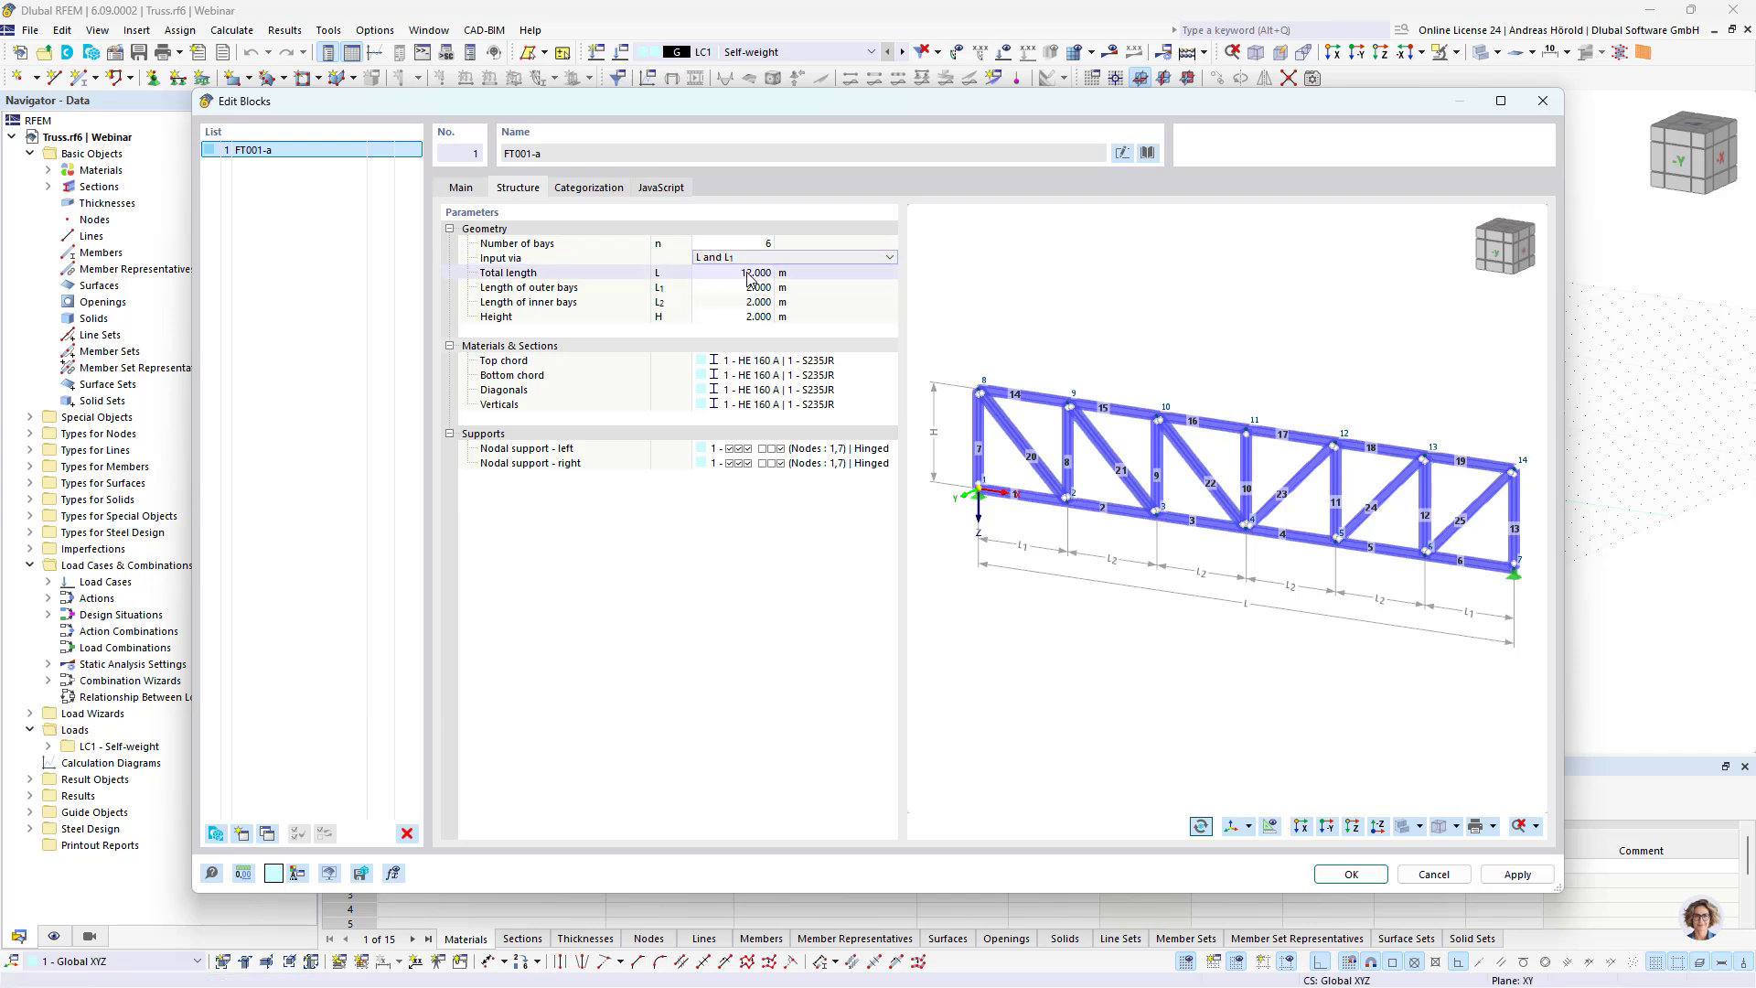
Step: Set the truss block's total length to 18 m and the length of its outer bays to 3 m
left_click(748, 272)
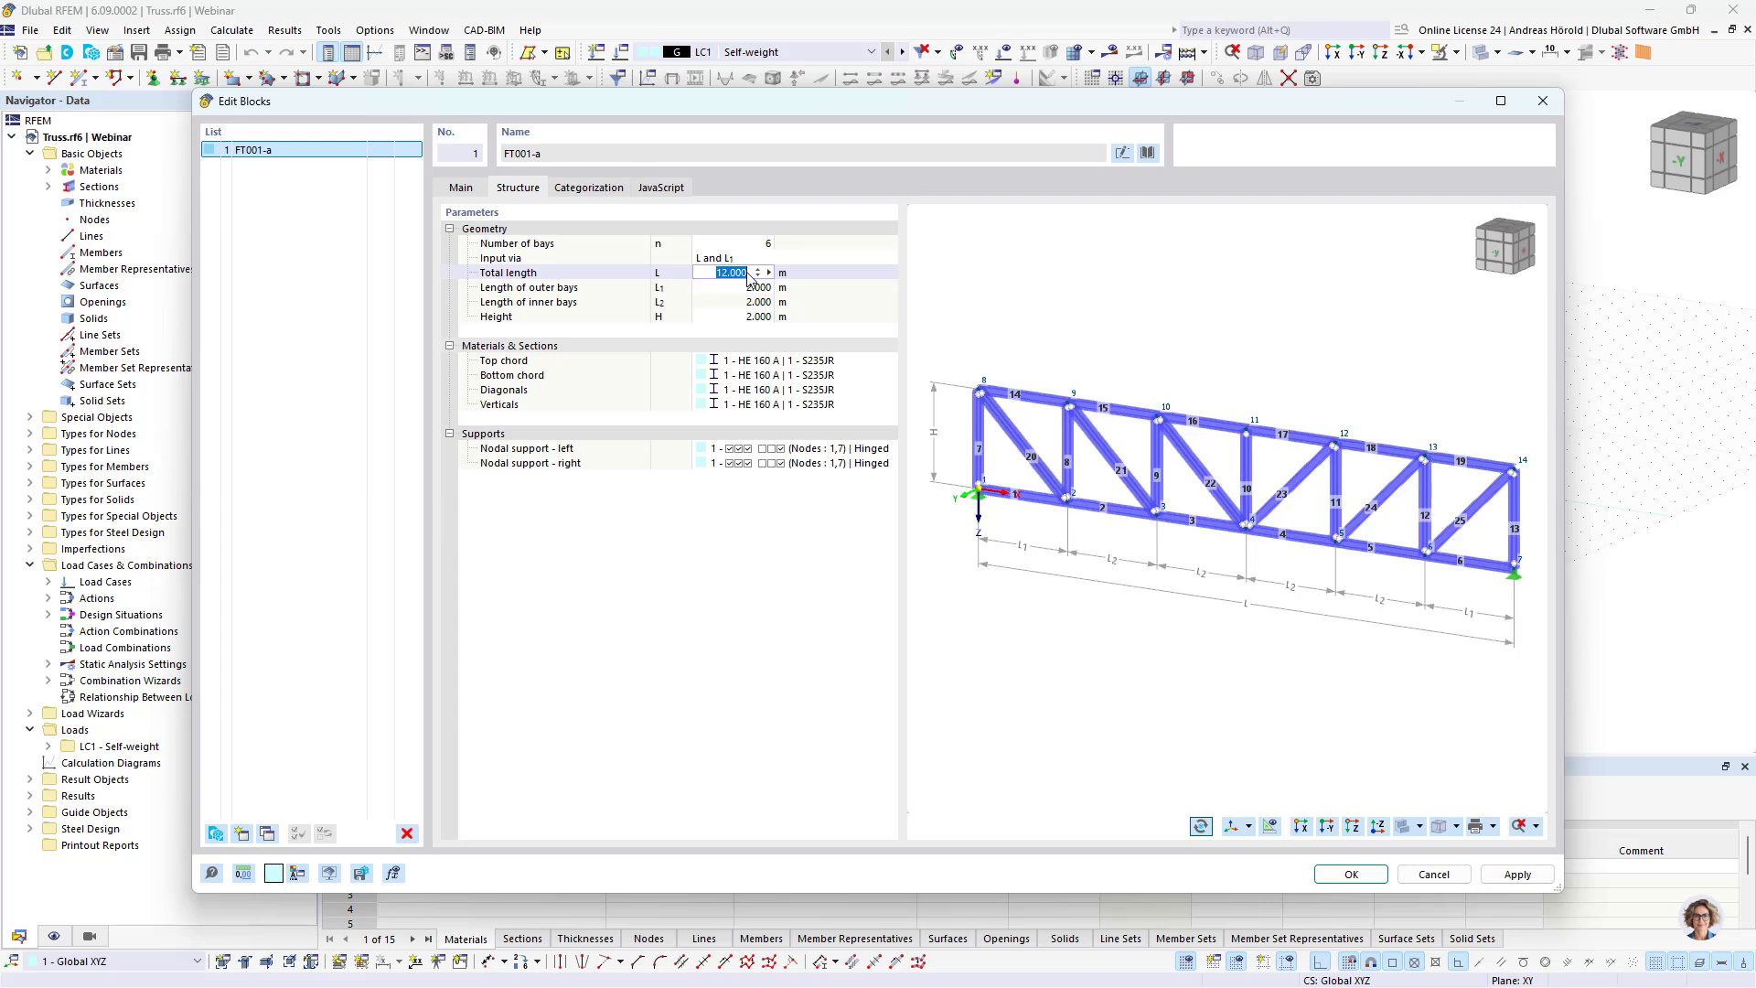
type("18")
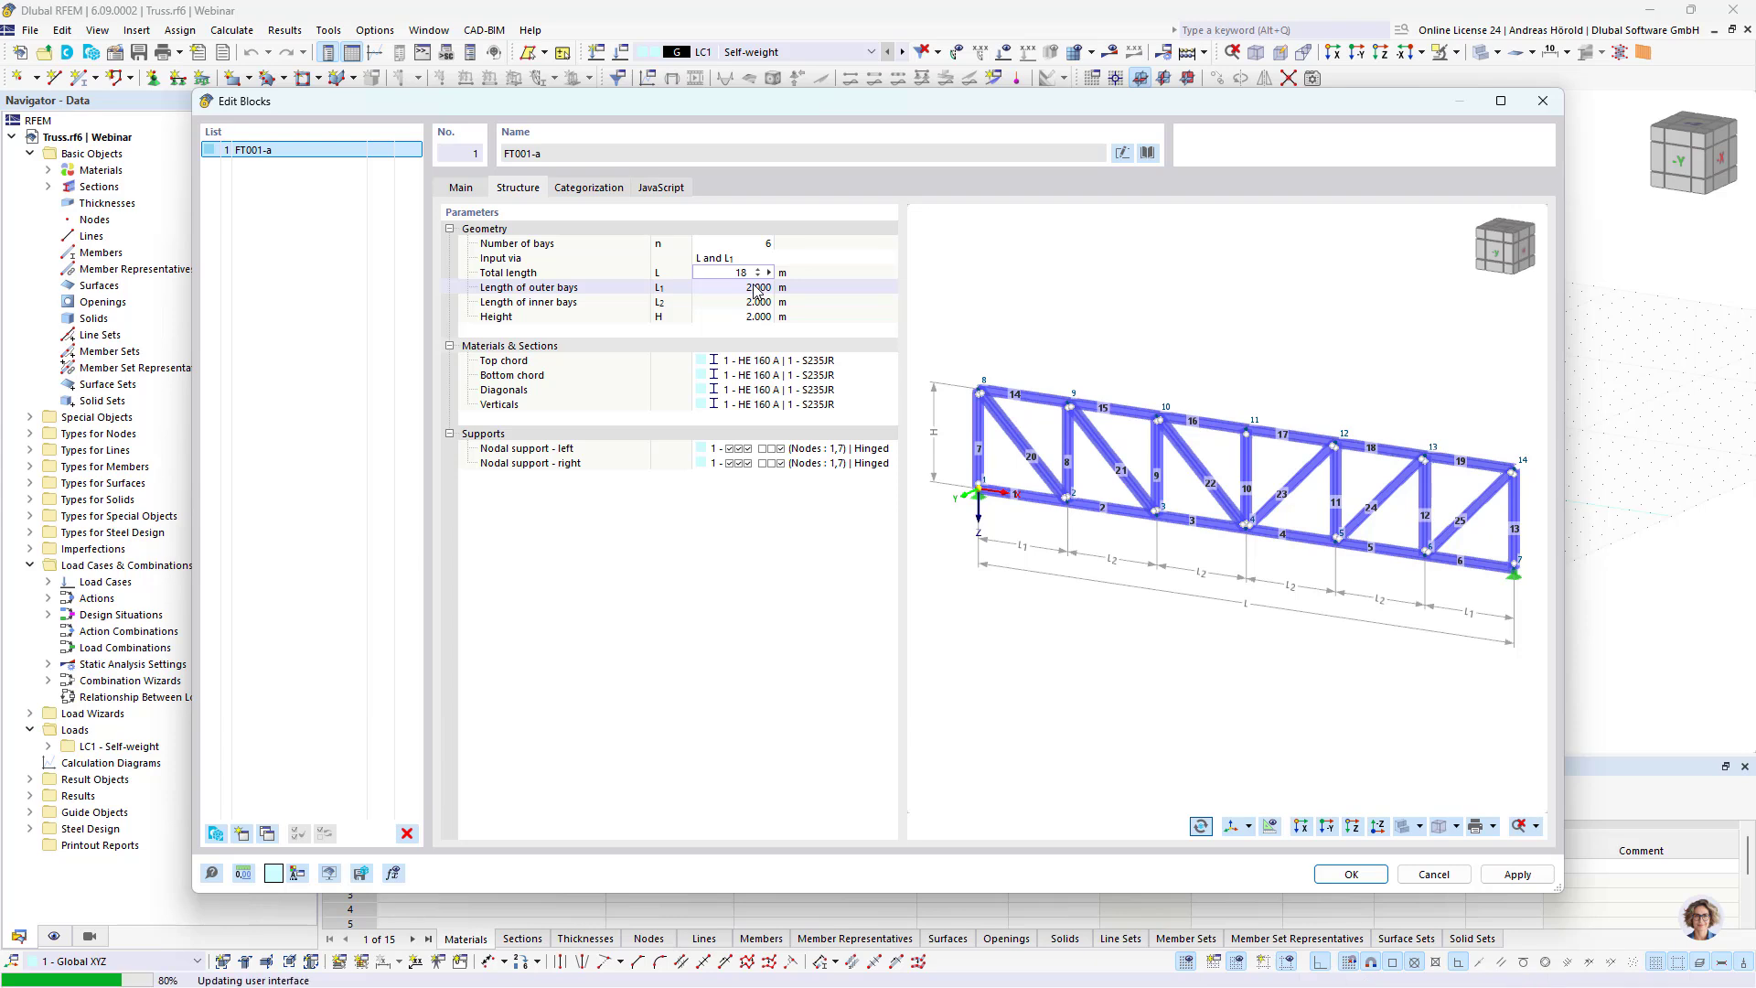
left_click(757, 287)
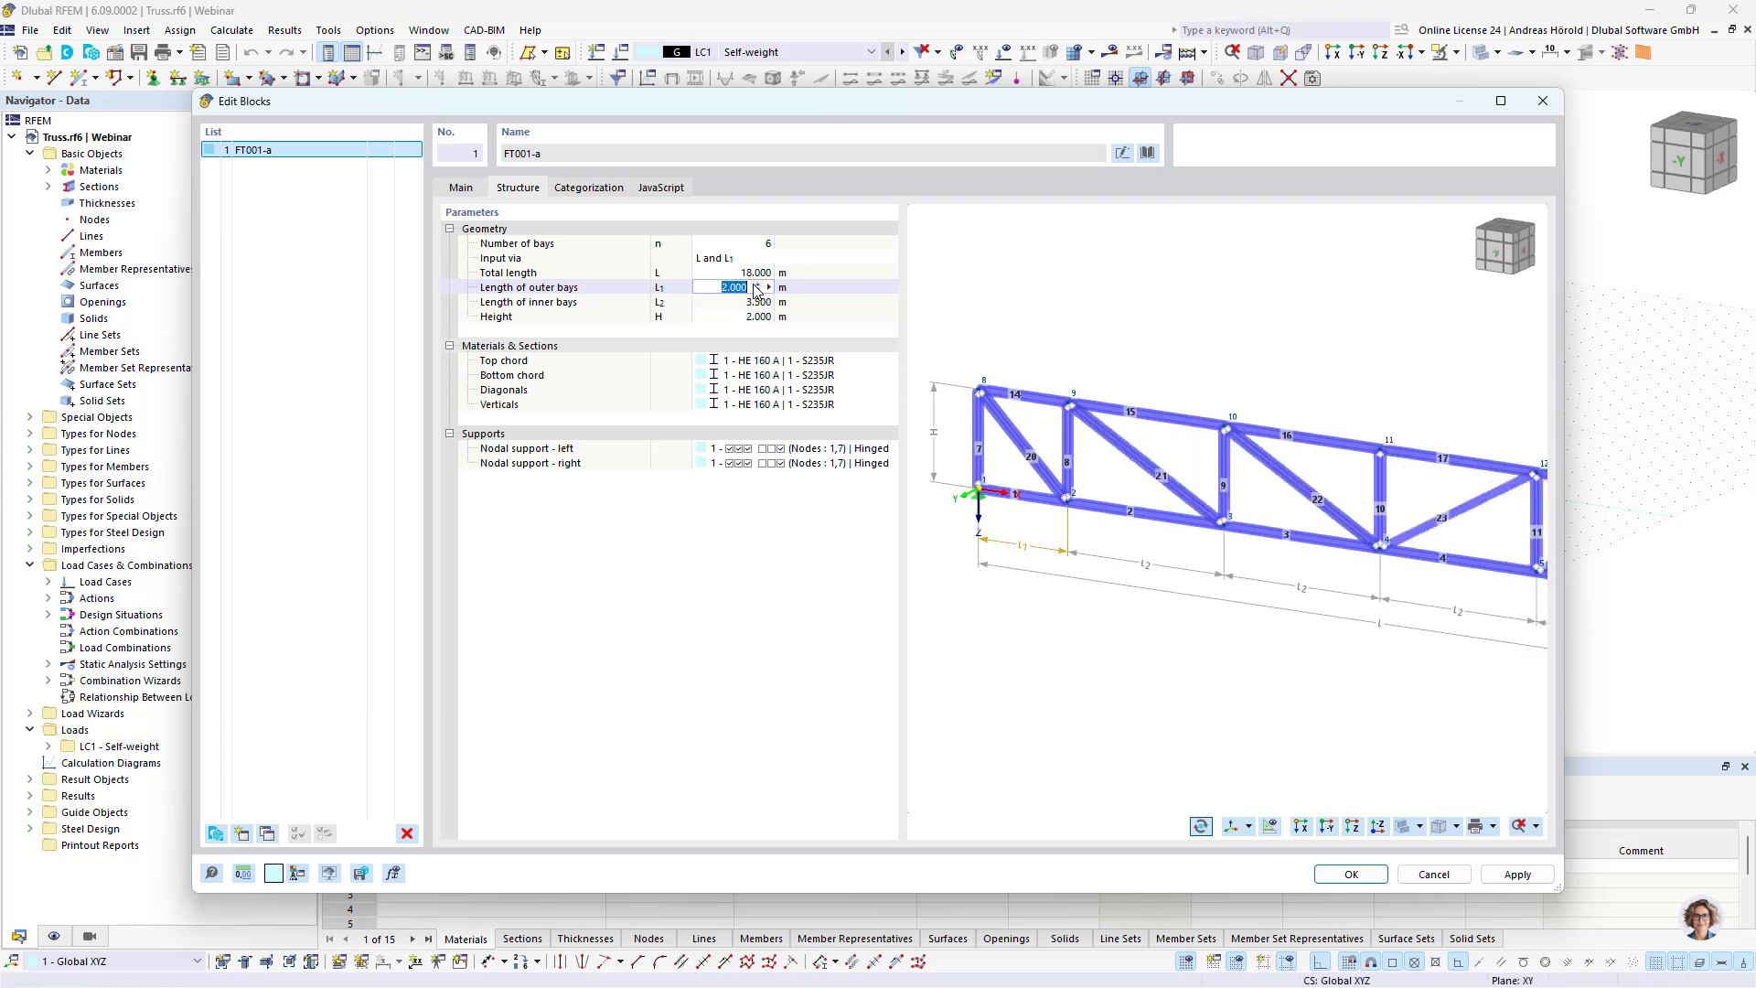
type("3")
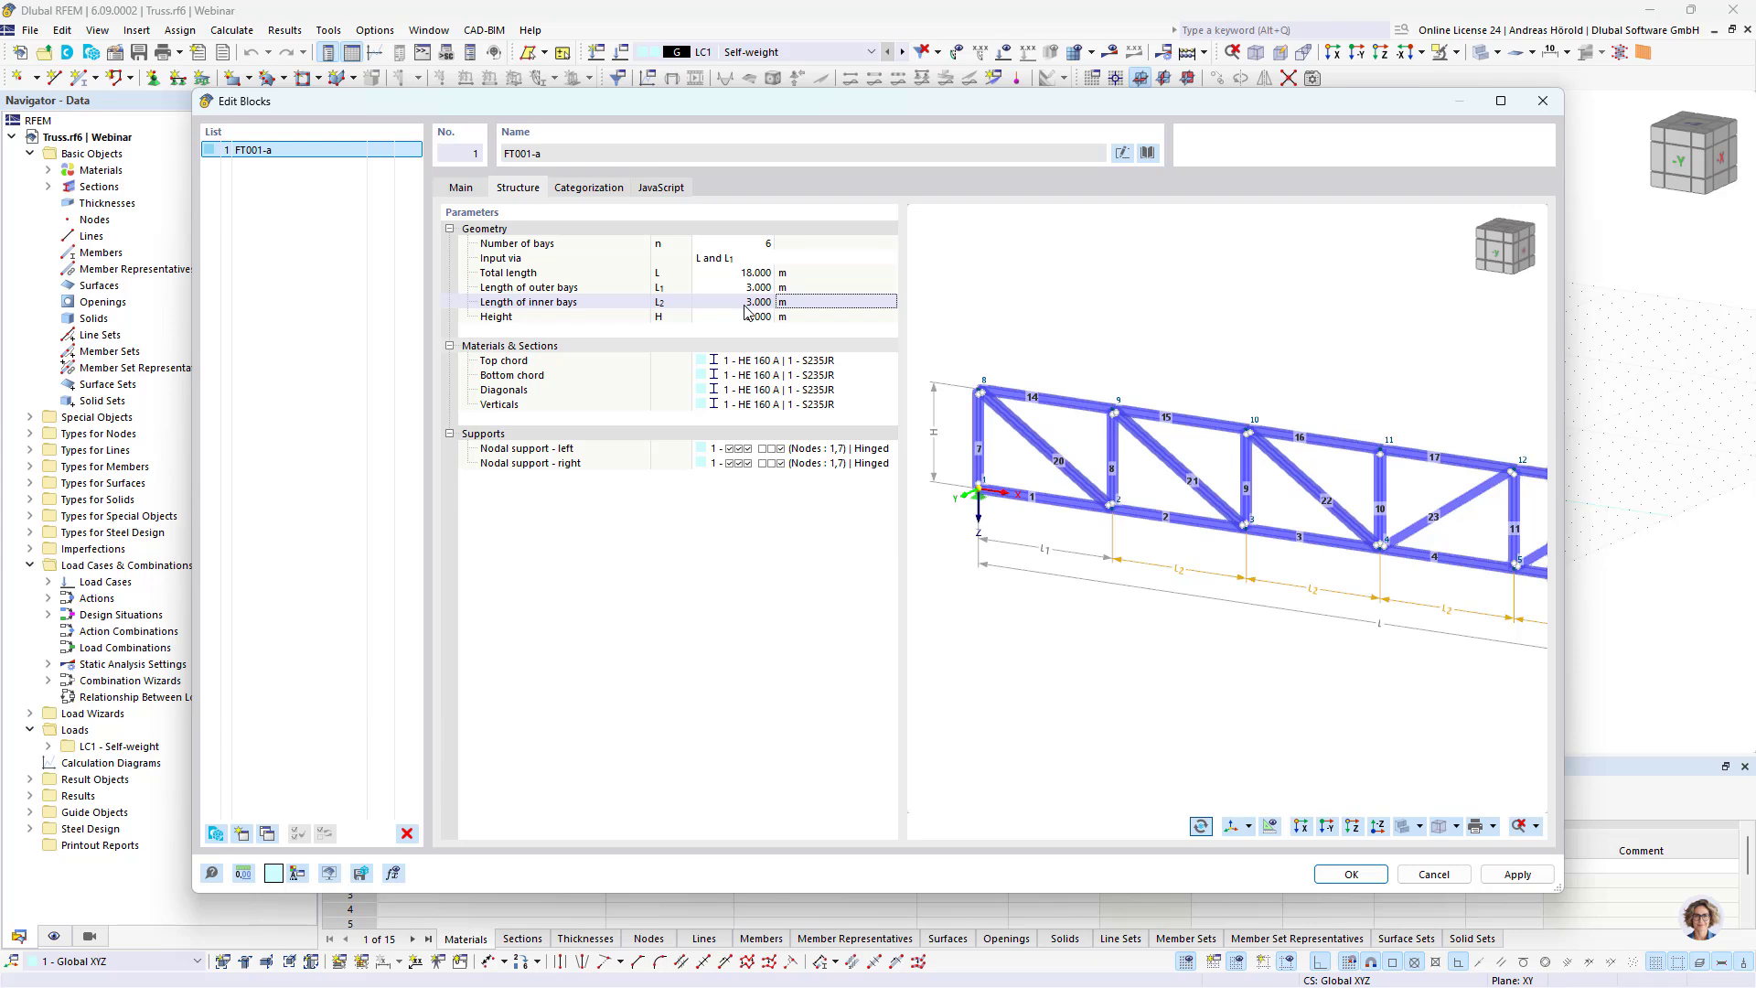
Step: Change the section assigned to the truss block's top chord to HE 200 A from the standardized steel library
left_click(1327, 826)
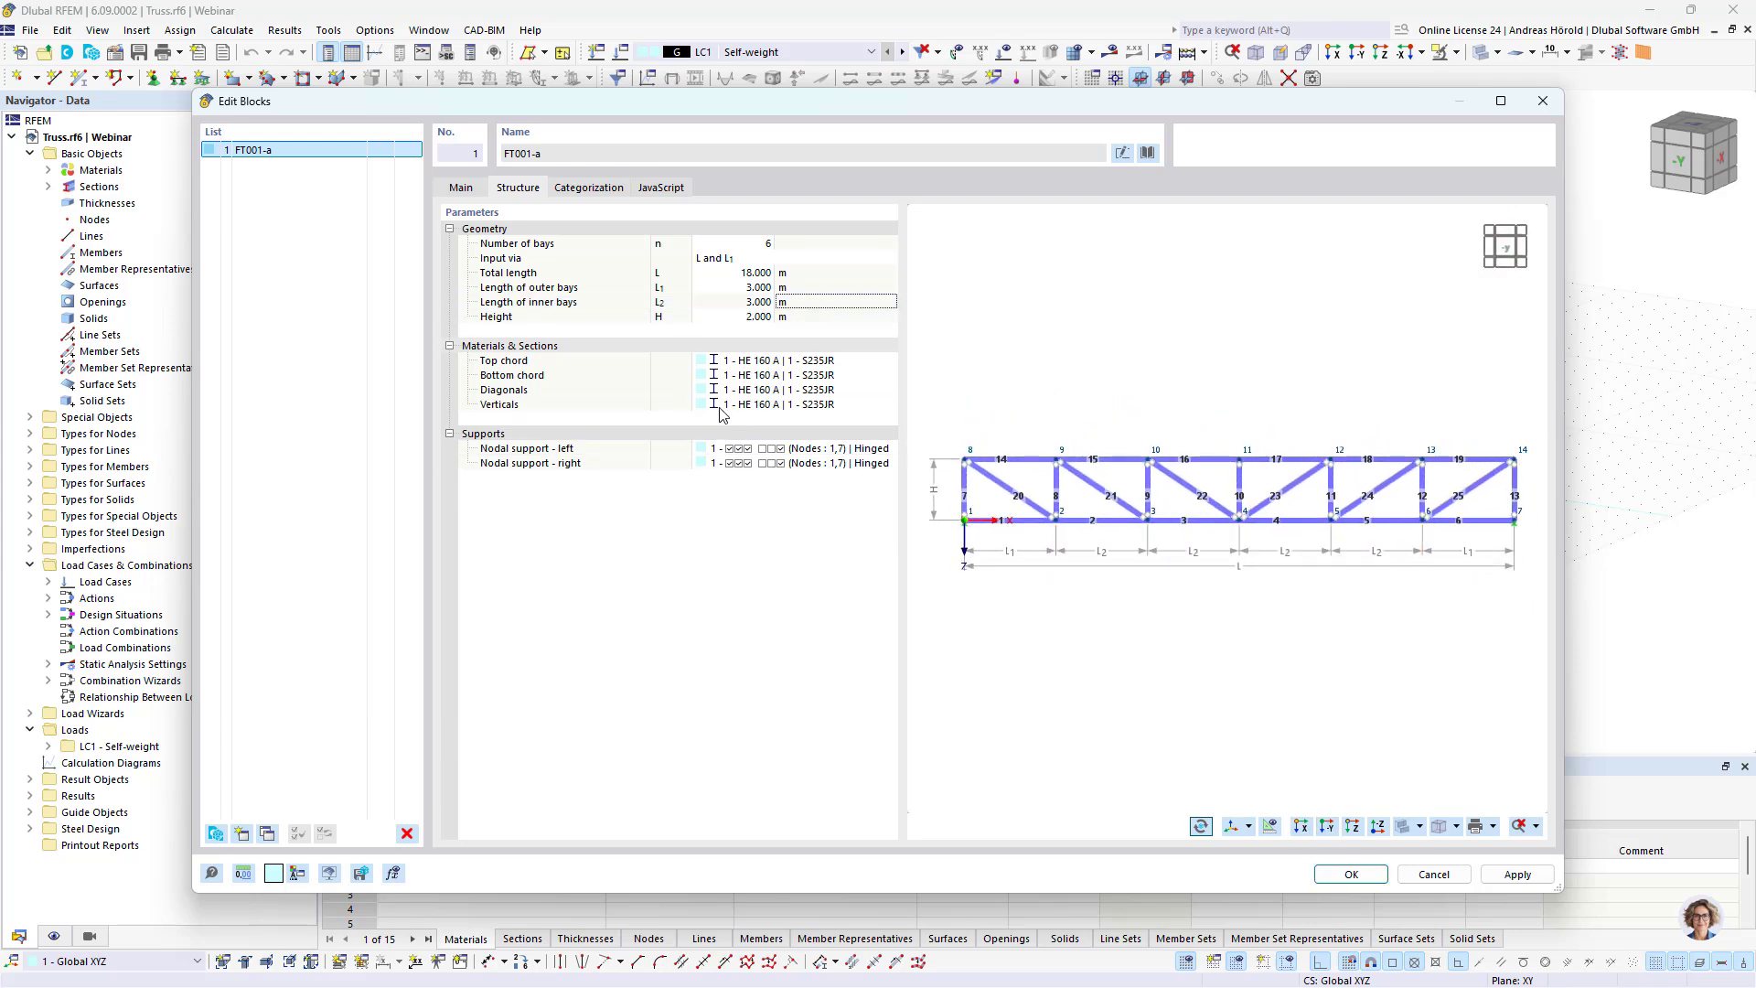
left_click(864, 365)
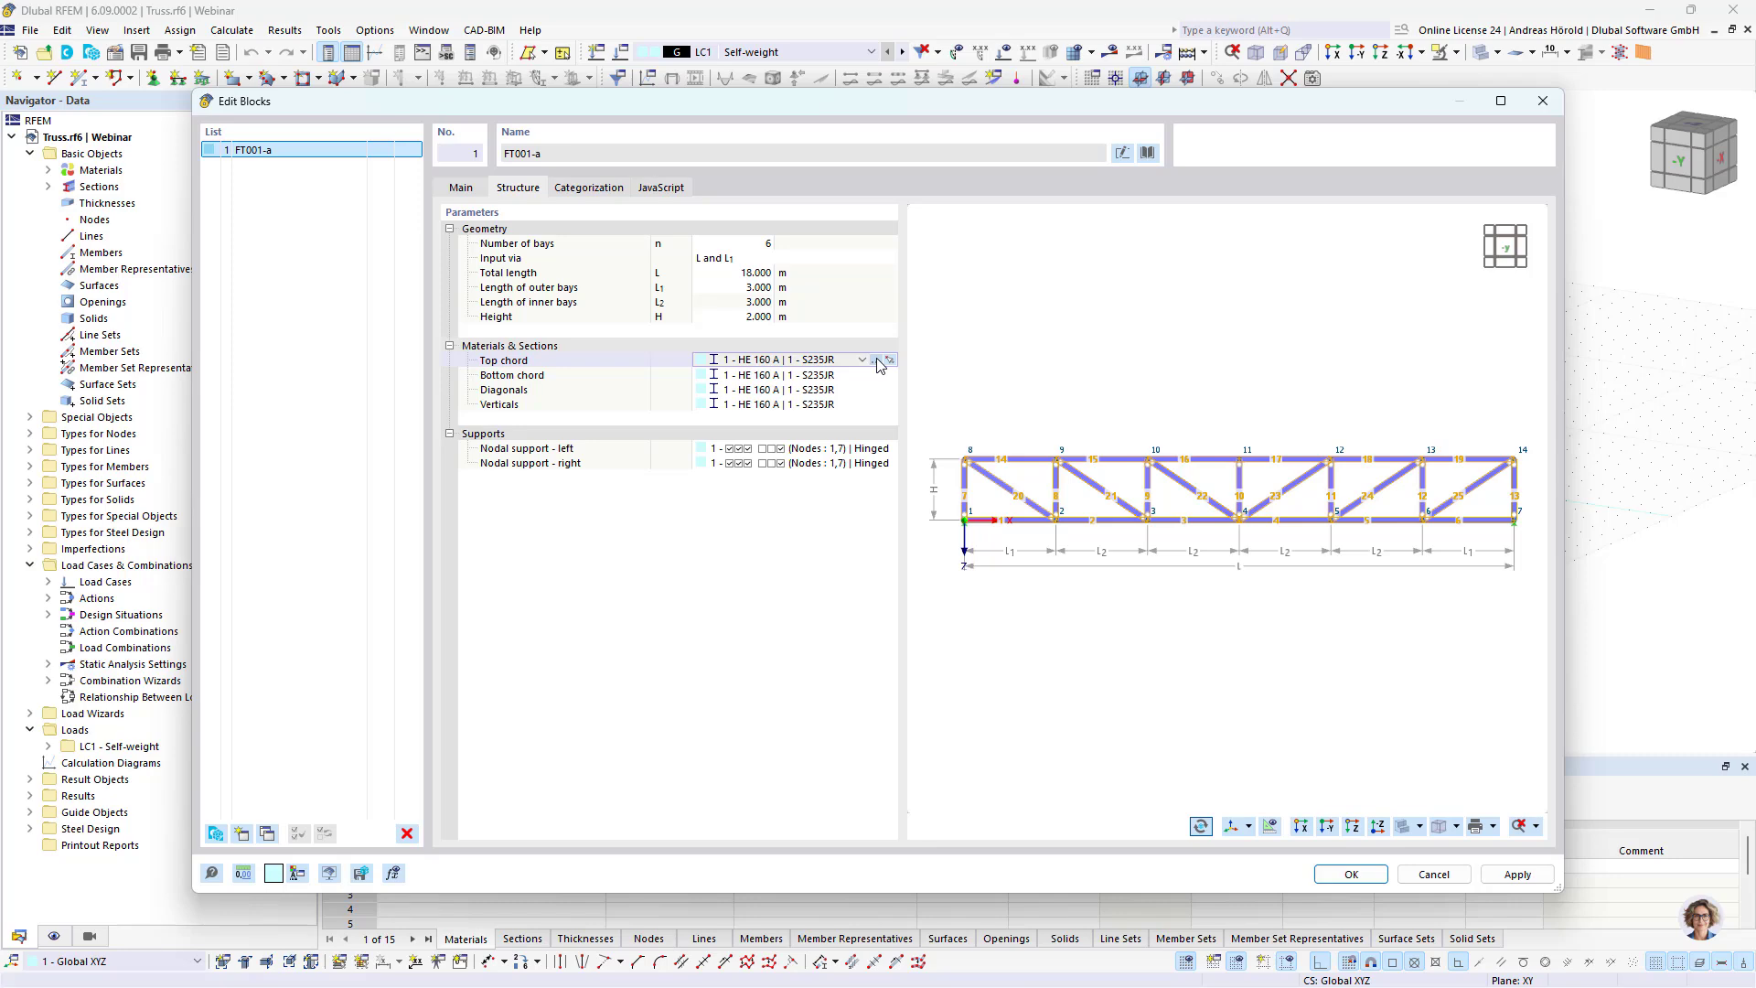
left_click(880, 363)
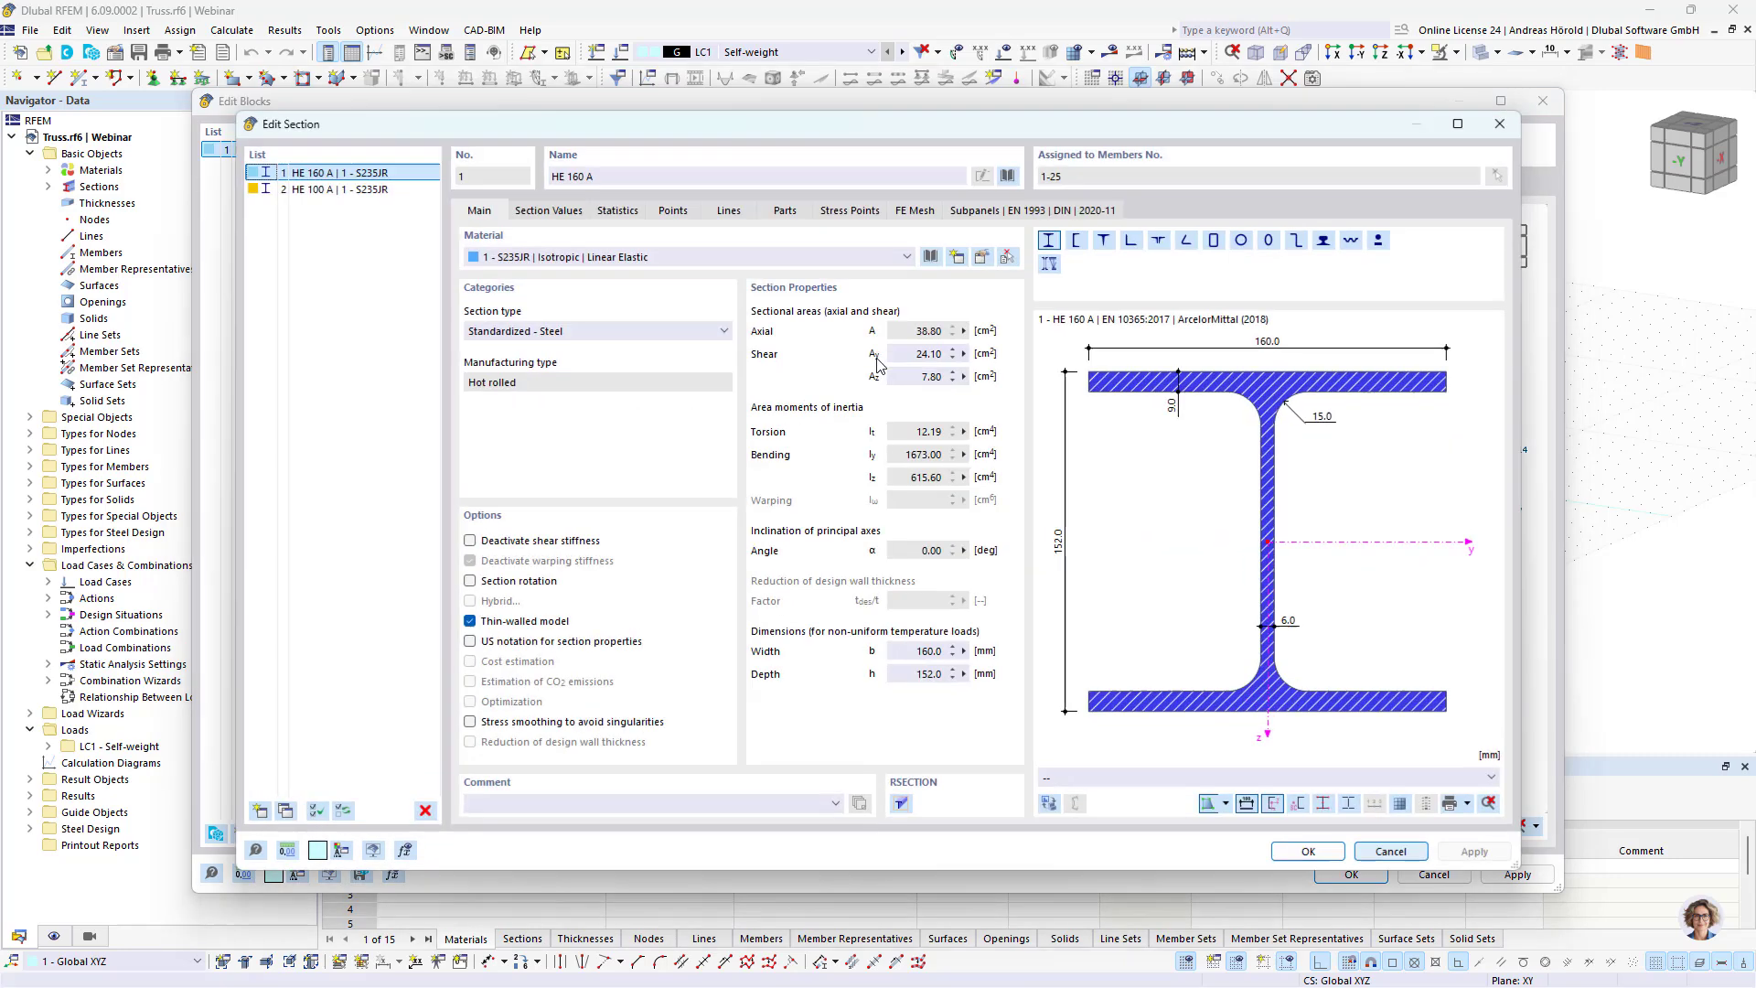
left_click(1008, 176)
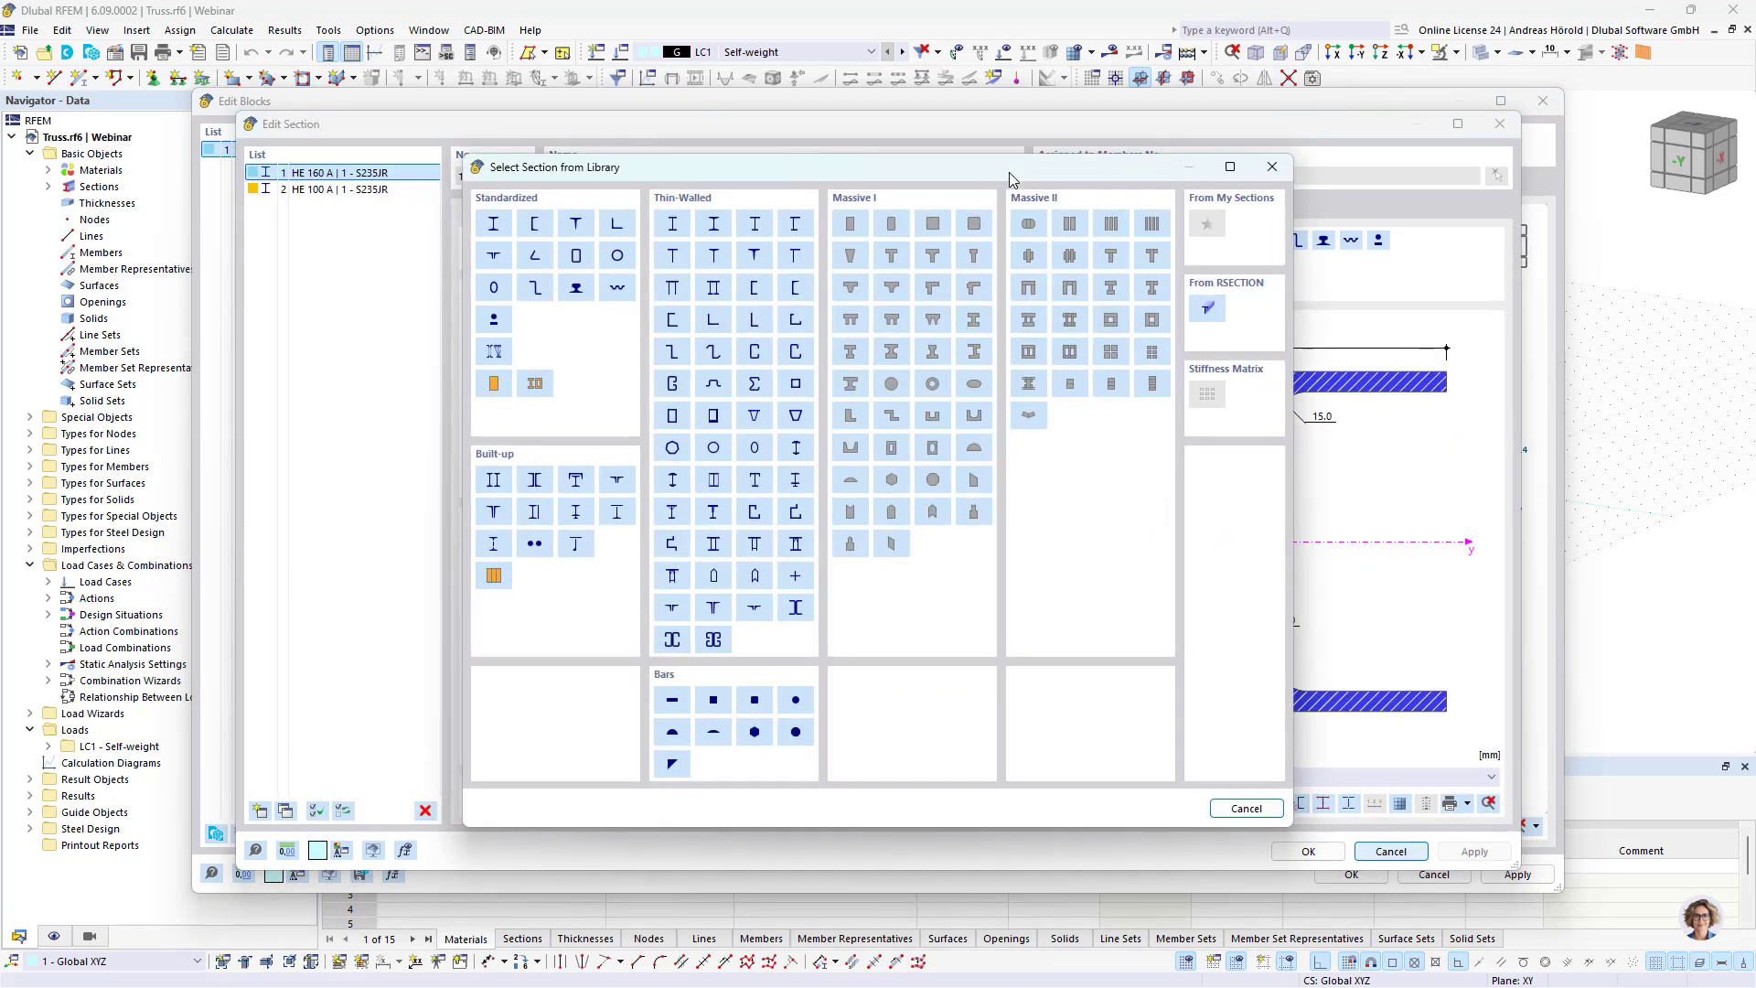
left_click(490, 225)
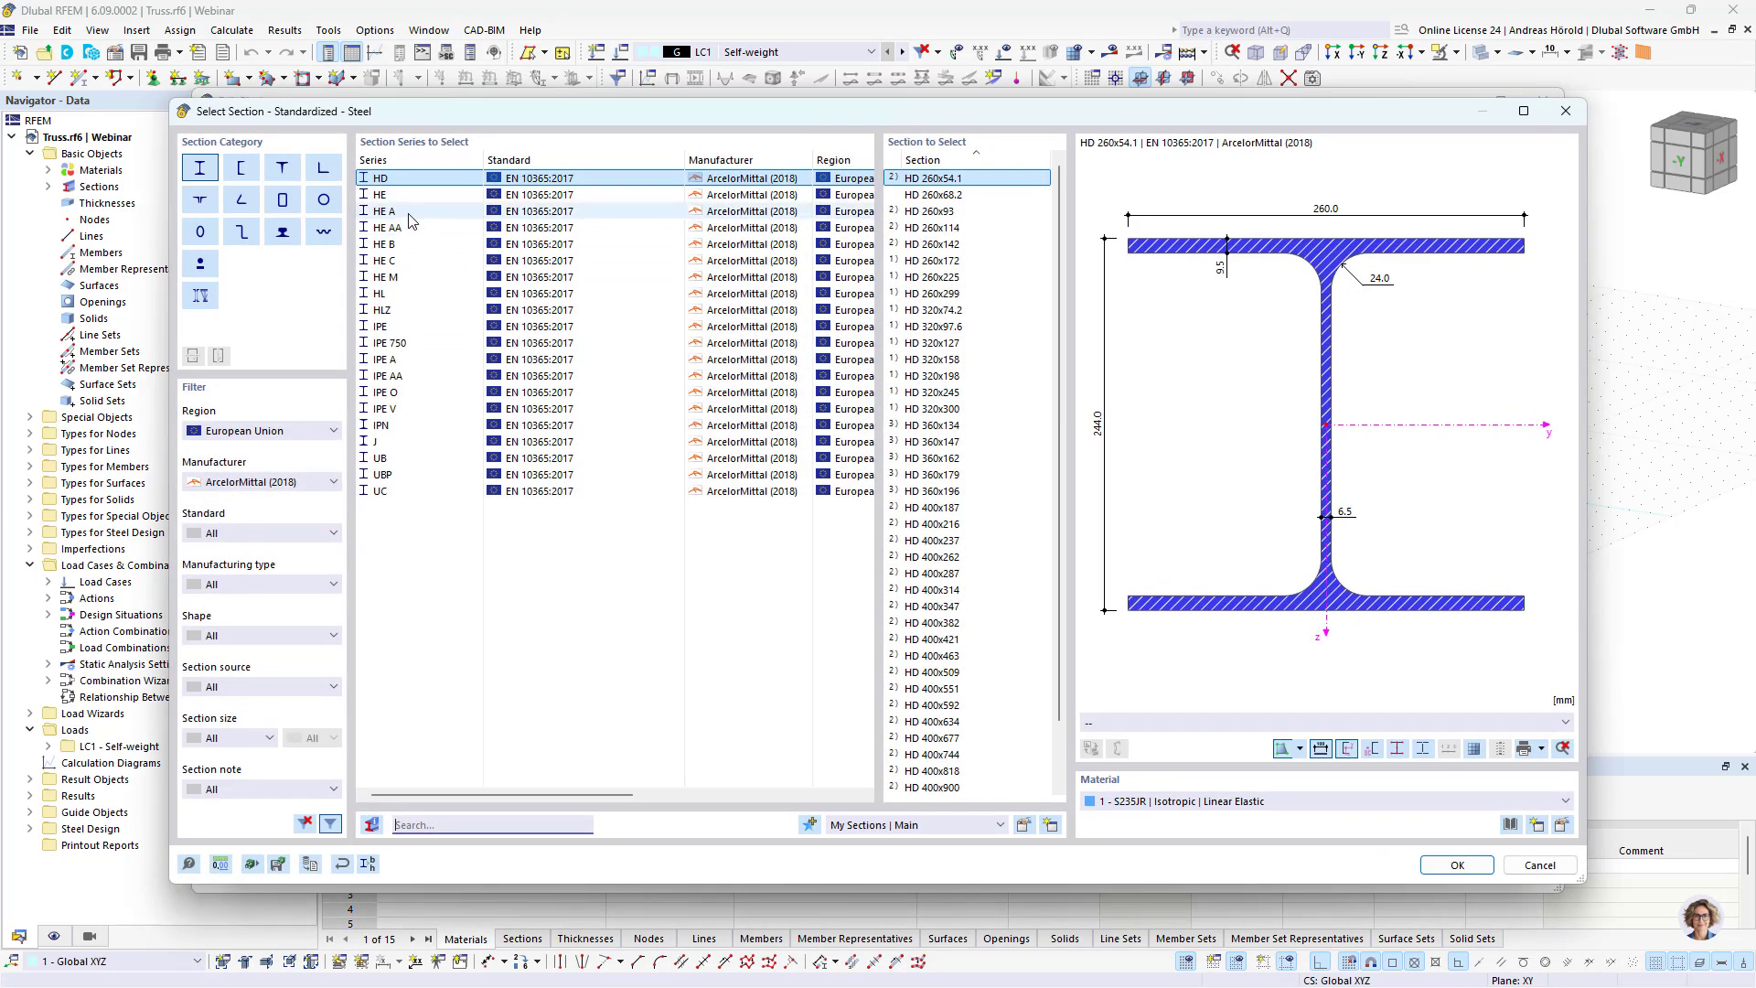
left_click(407, 213)
left_click(926, 261)
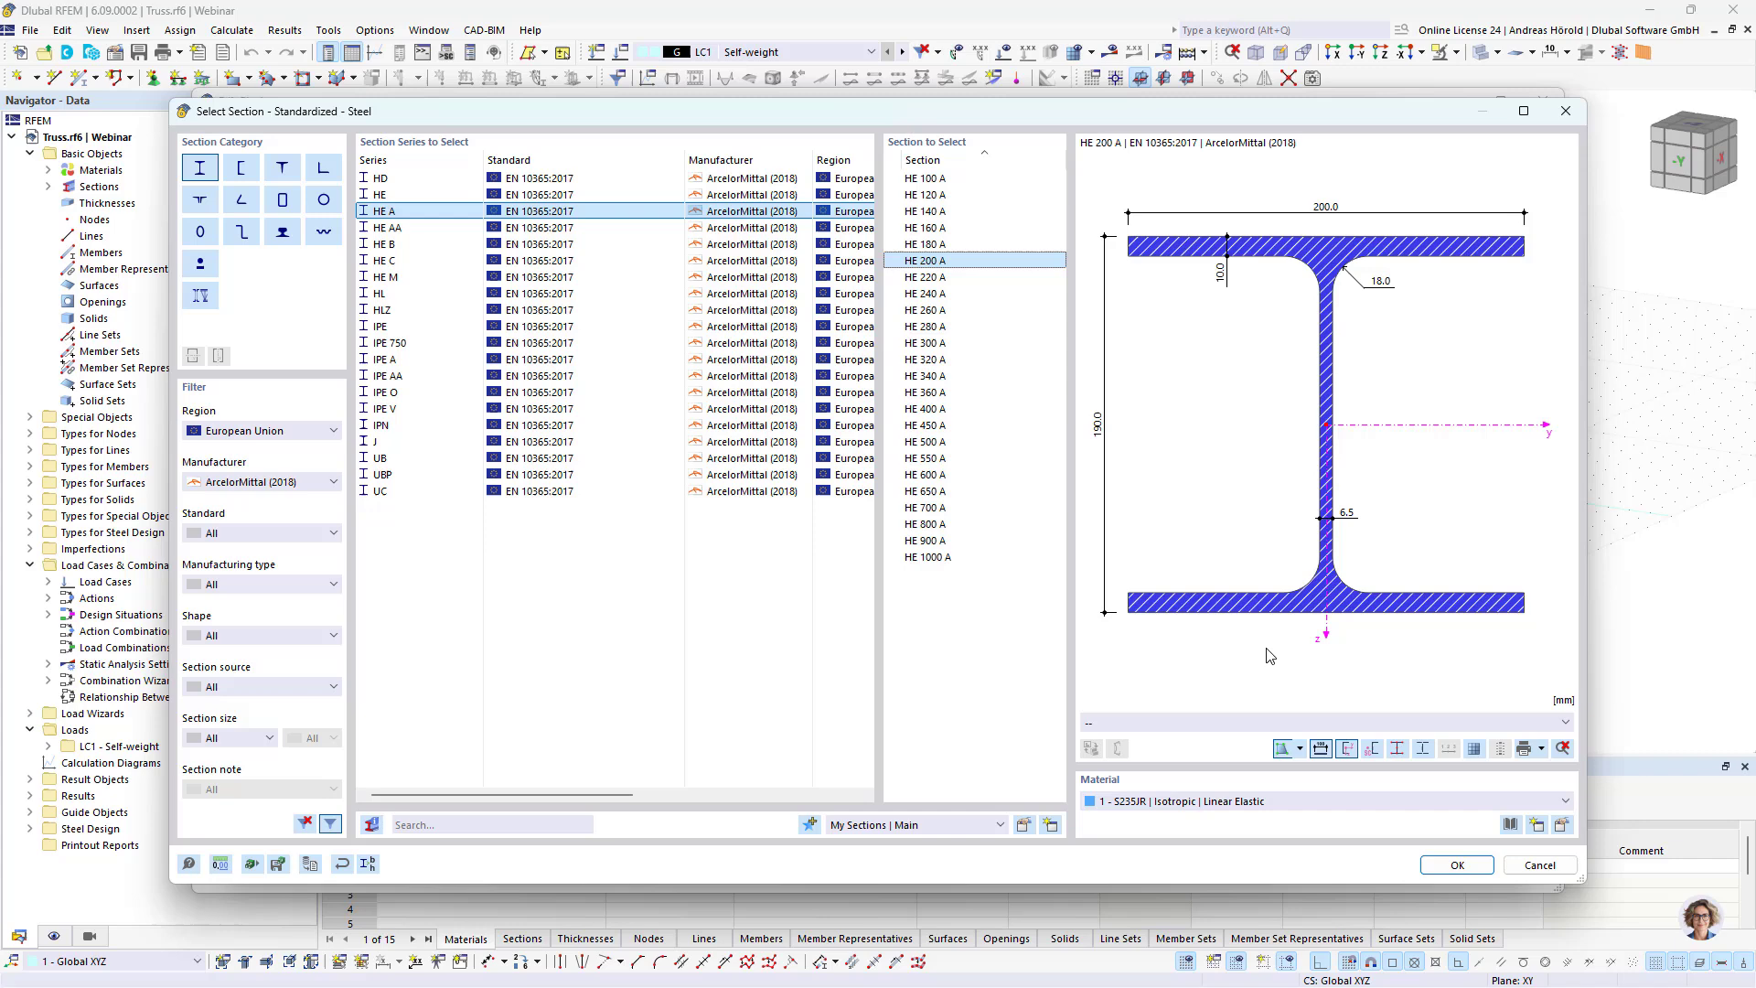
left_click(1457, 865)
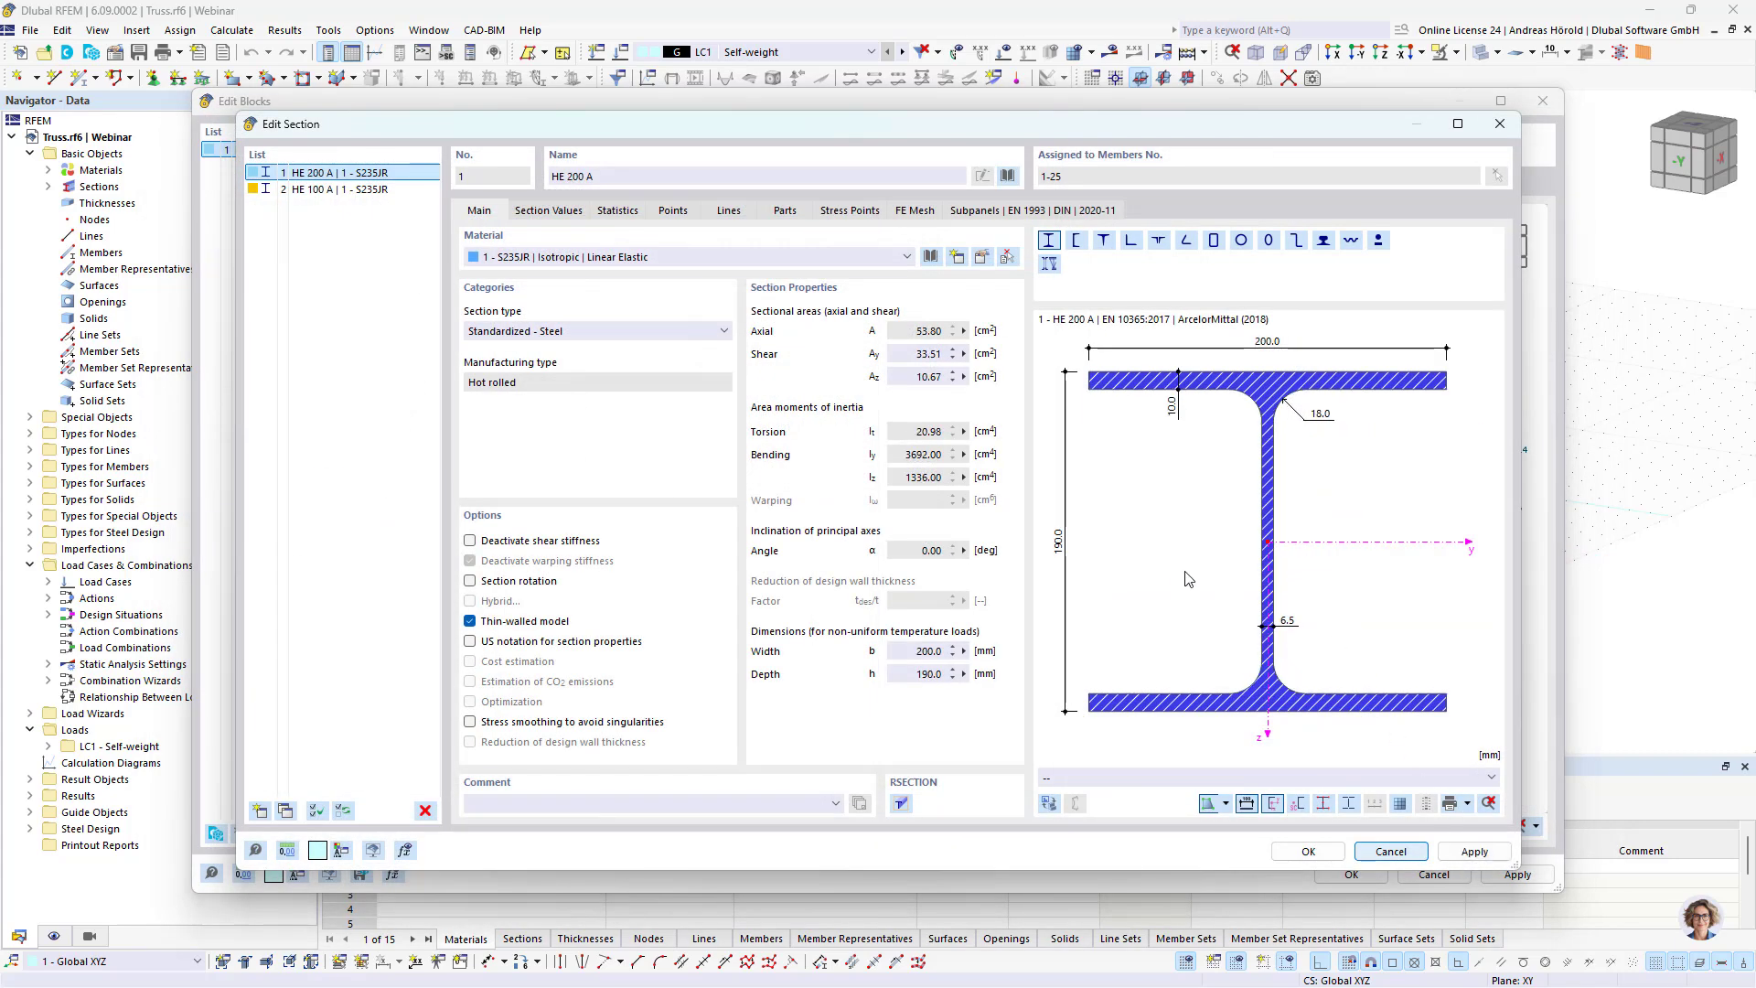
left_click(1301, 852)
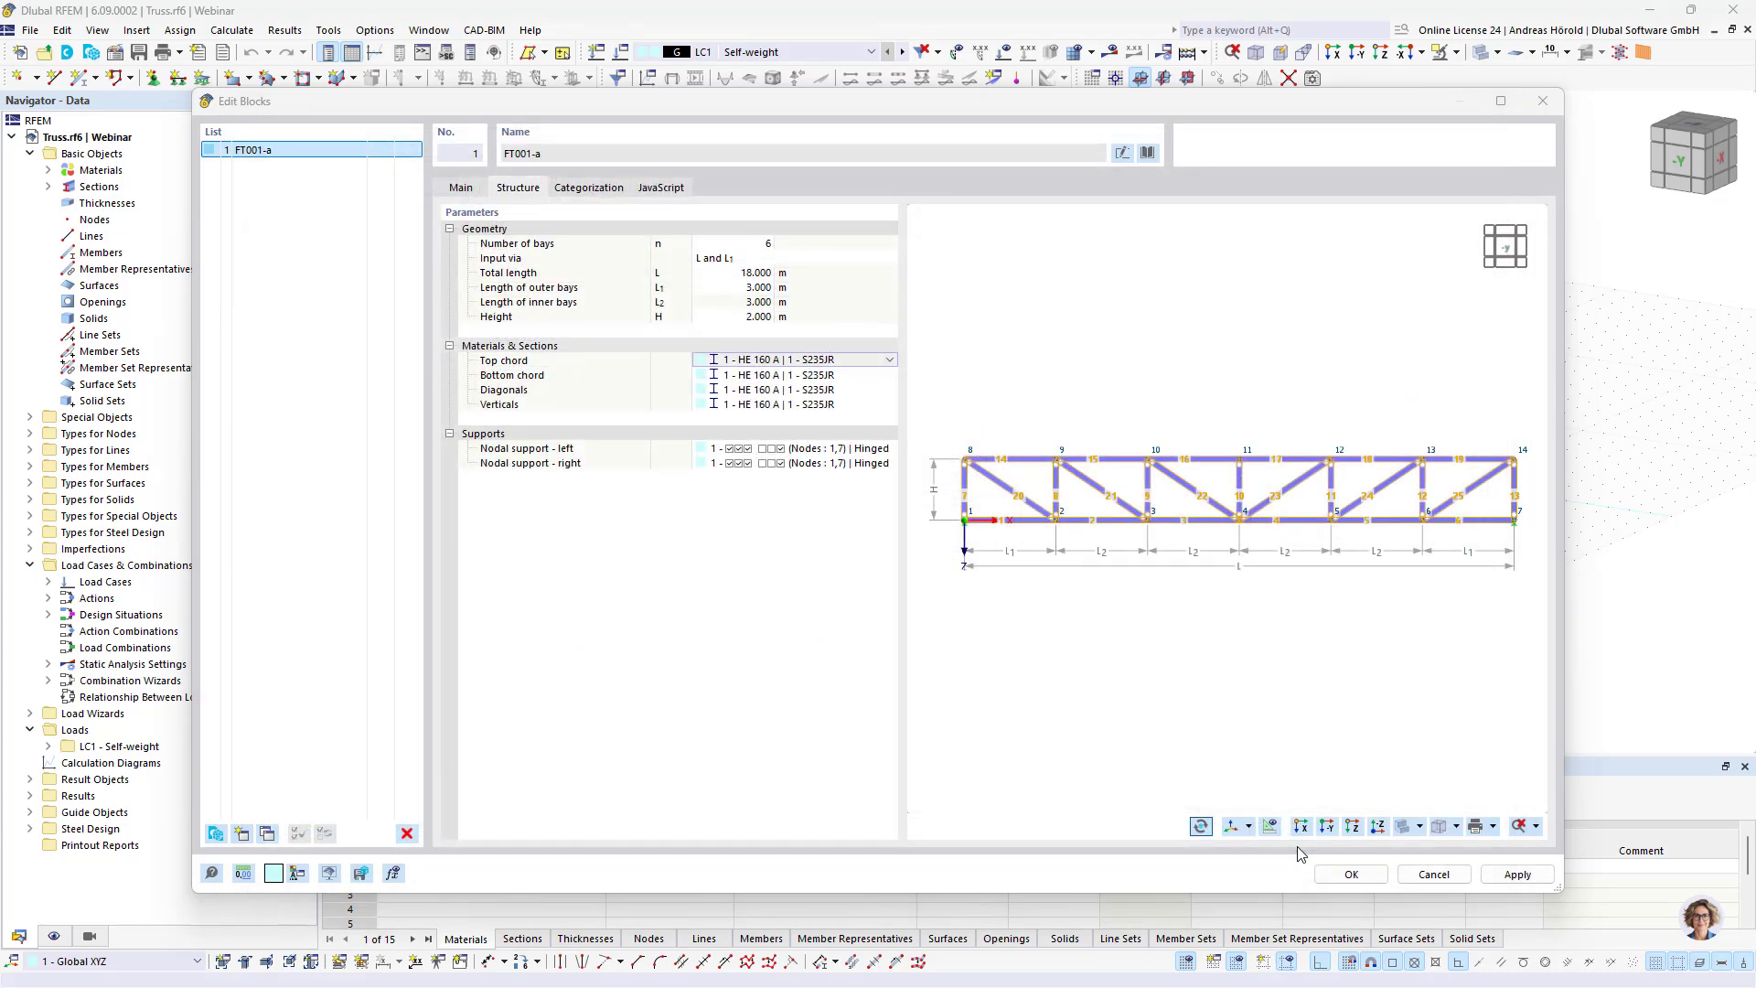
Step: Assign section 2 to the bottom chord and change it to HE 180 A from the standardized steel library
left_click(867, 376)
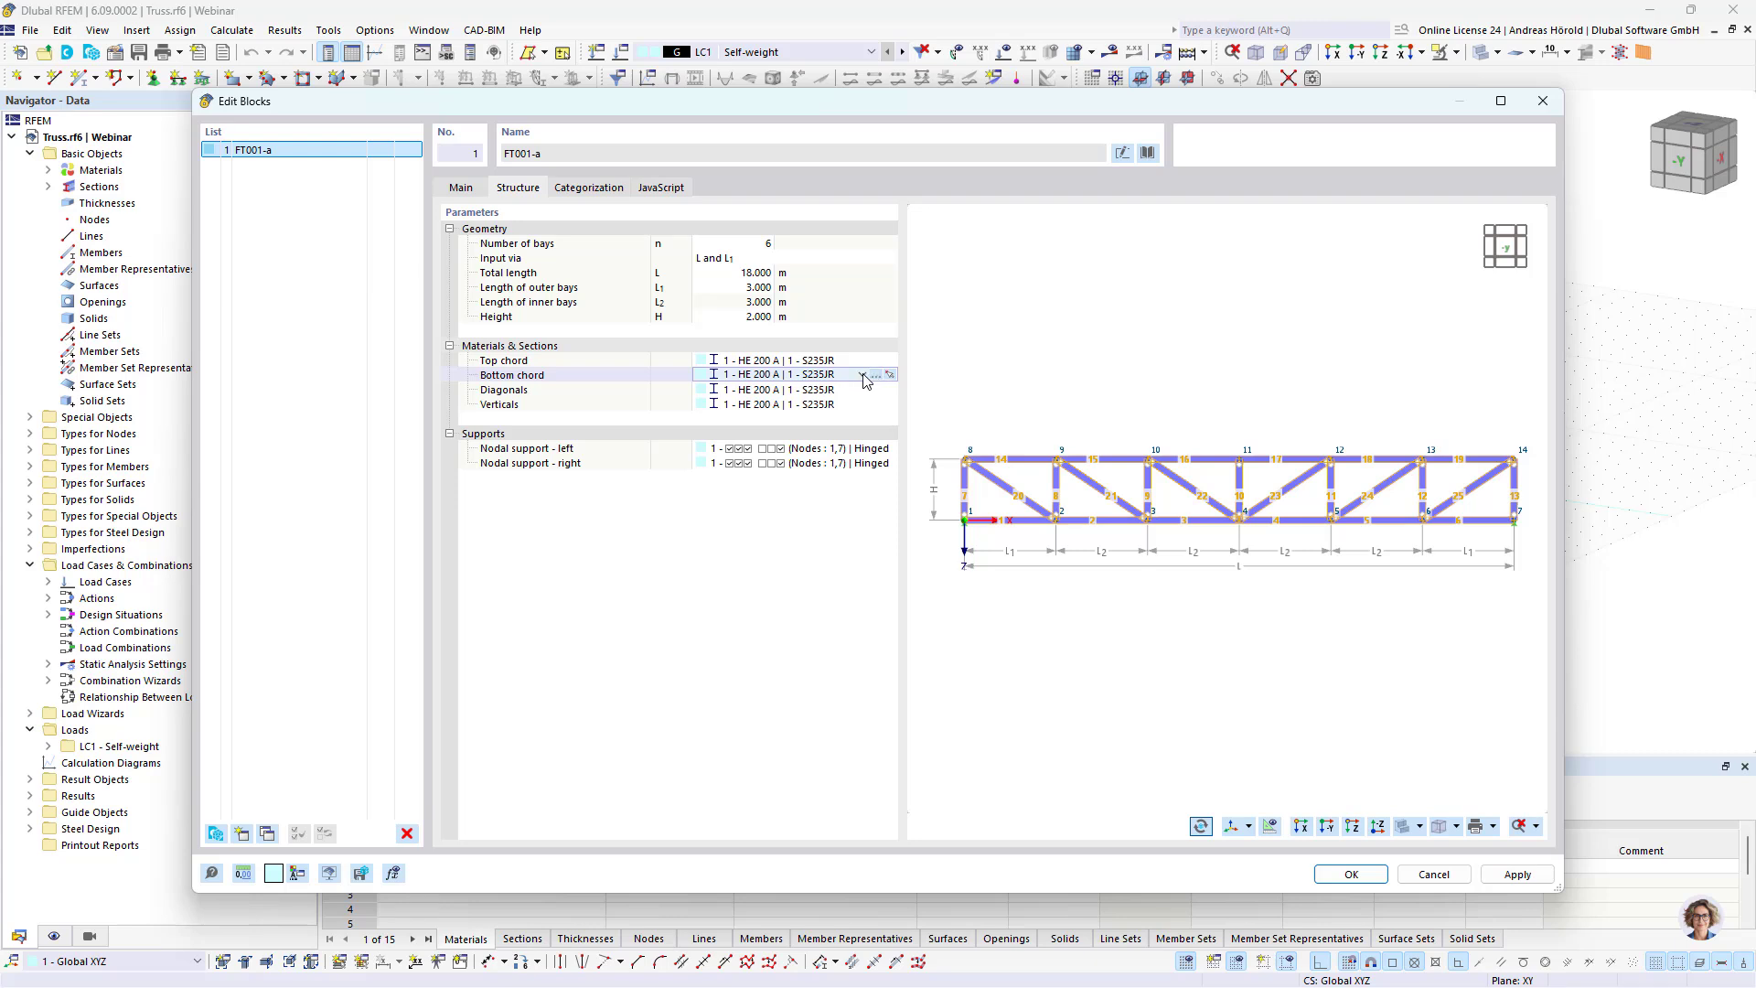
left_click(862, 375)
left_click(839, 403)
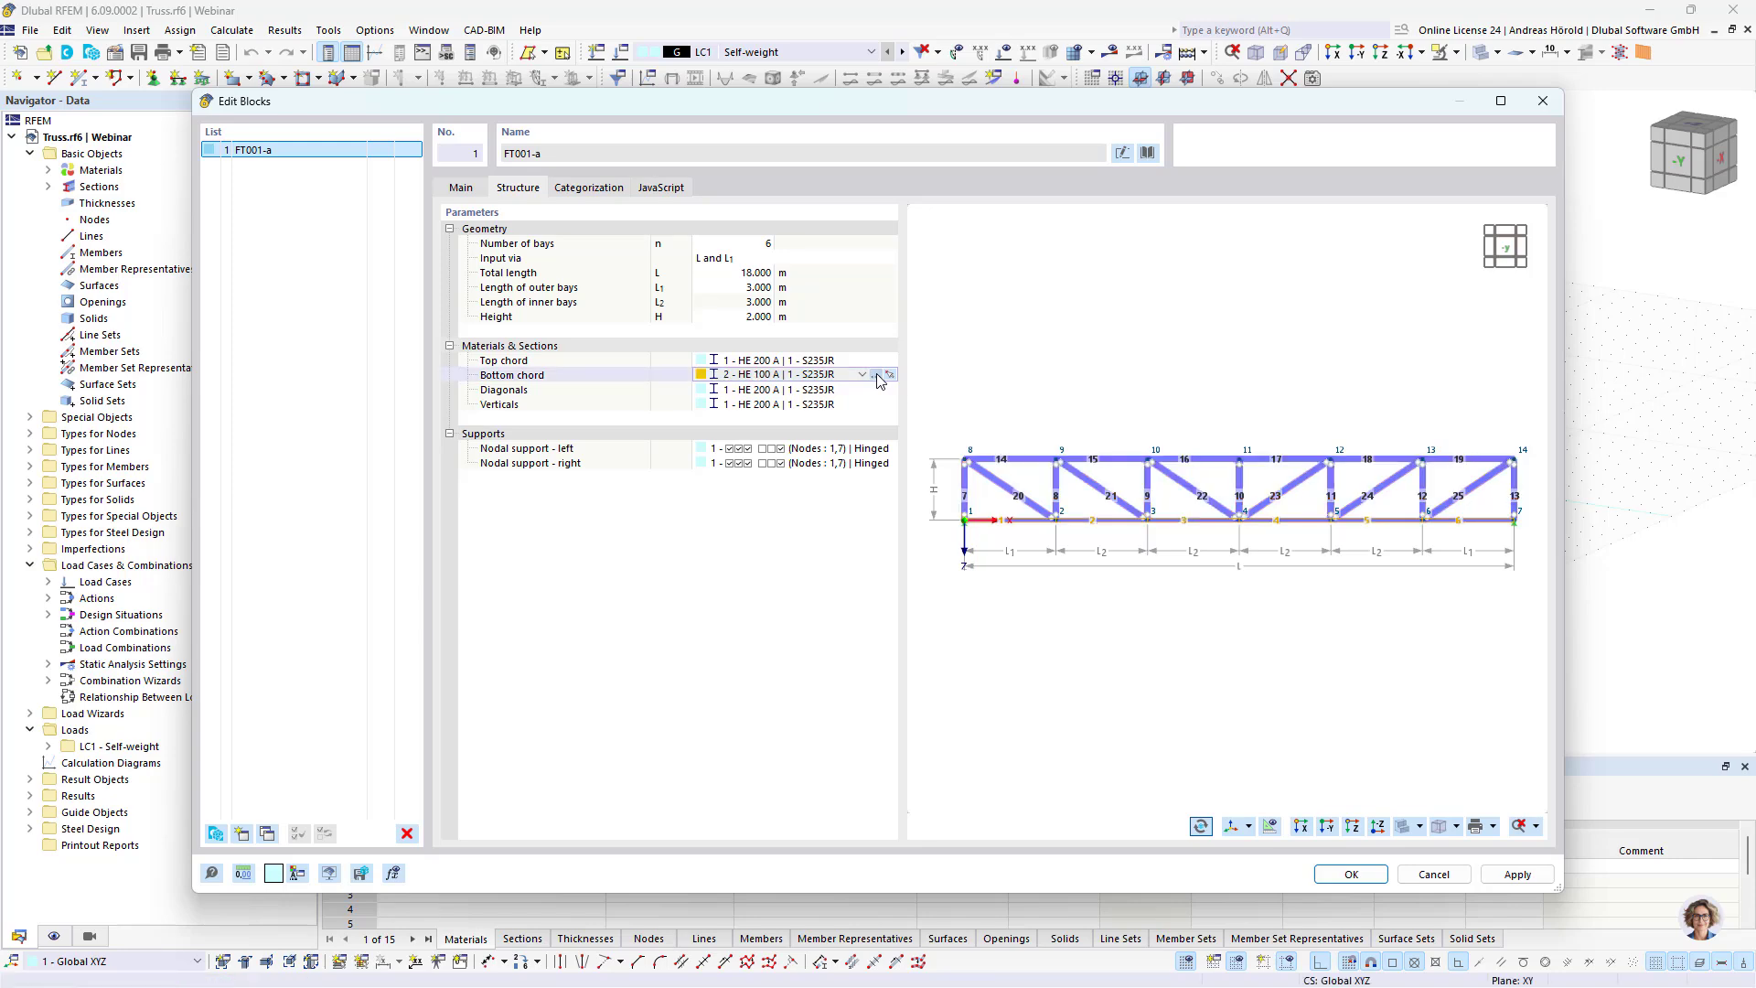
left_click(878, 375)
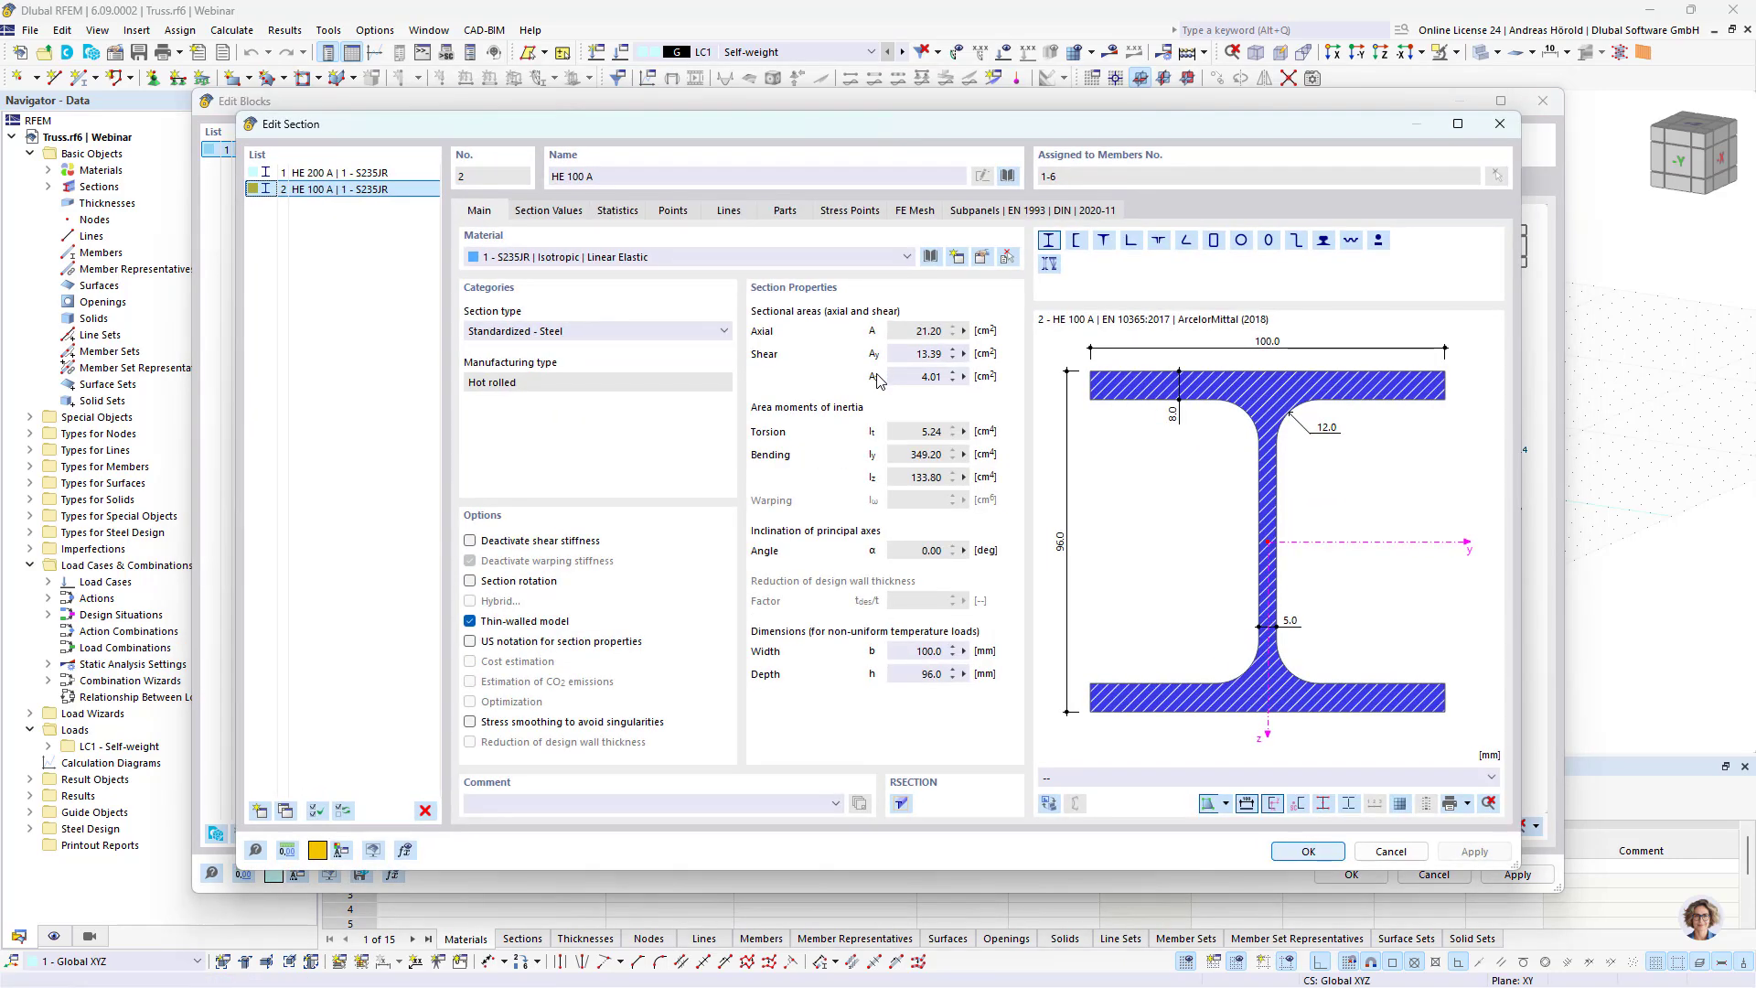
left_click(1006, 177)
left_click(498, 228)
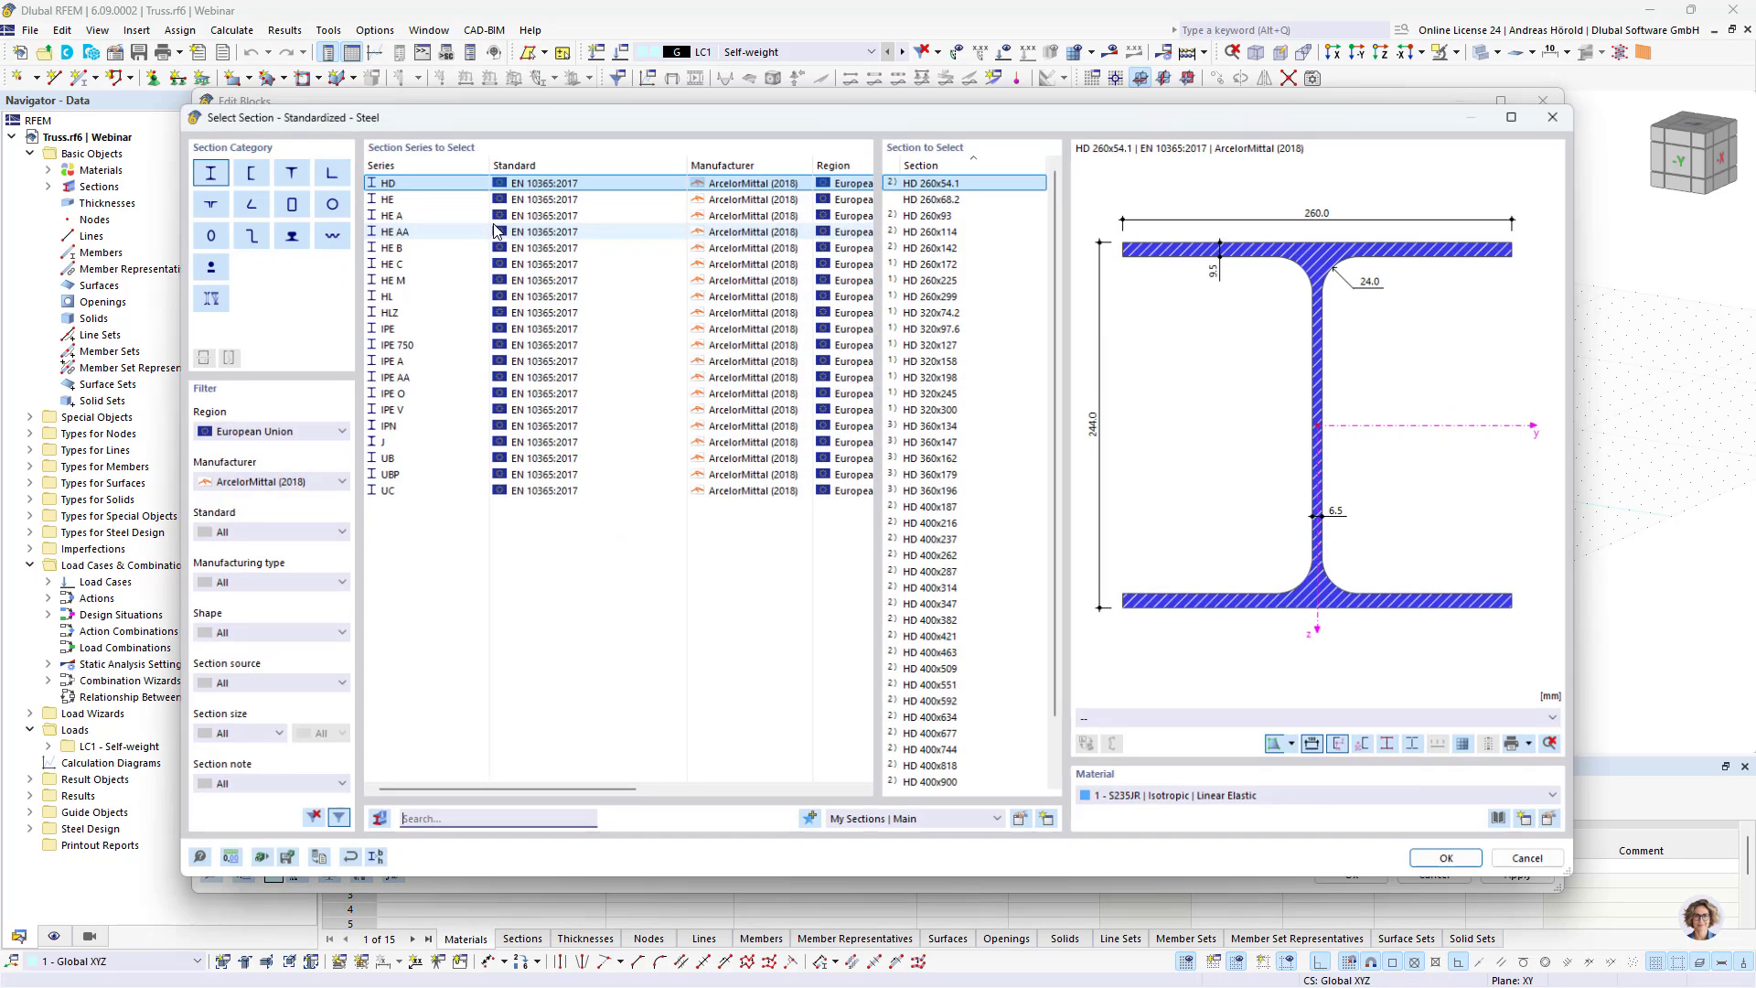
left_click(458, 212)
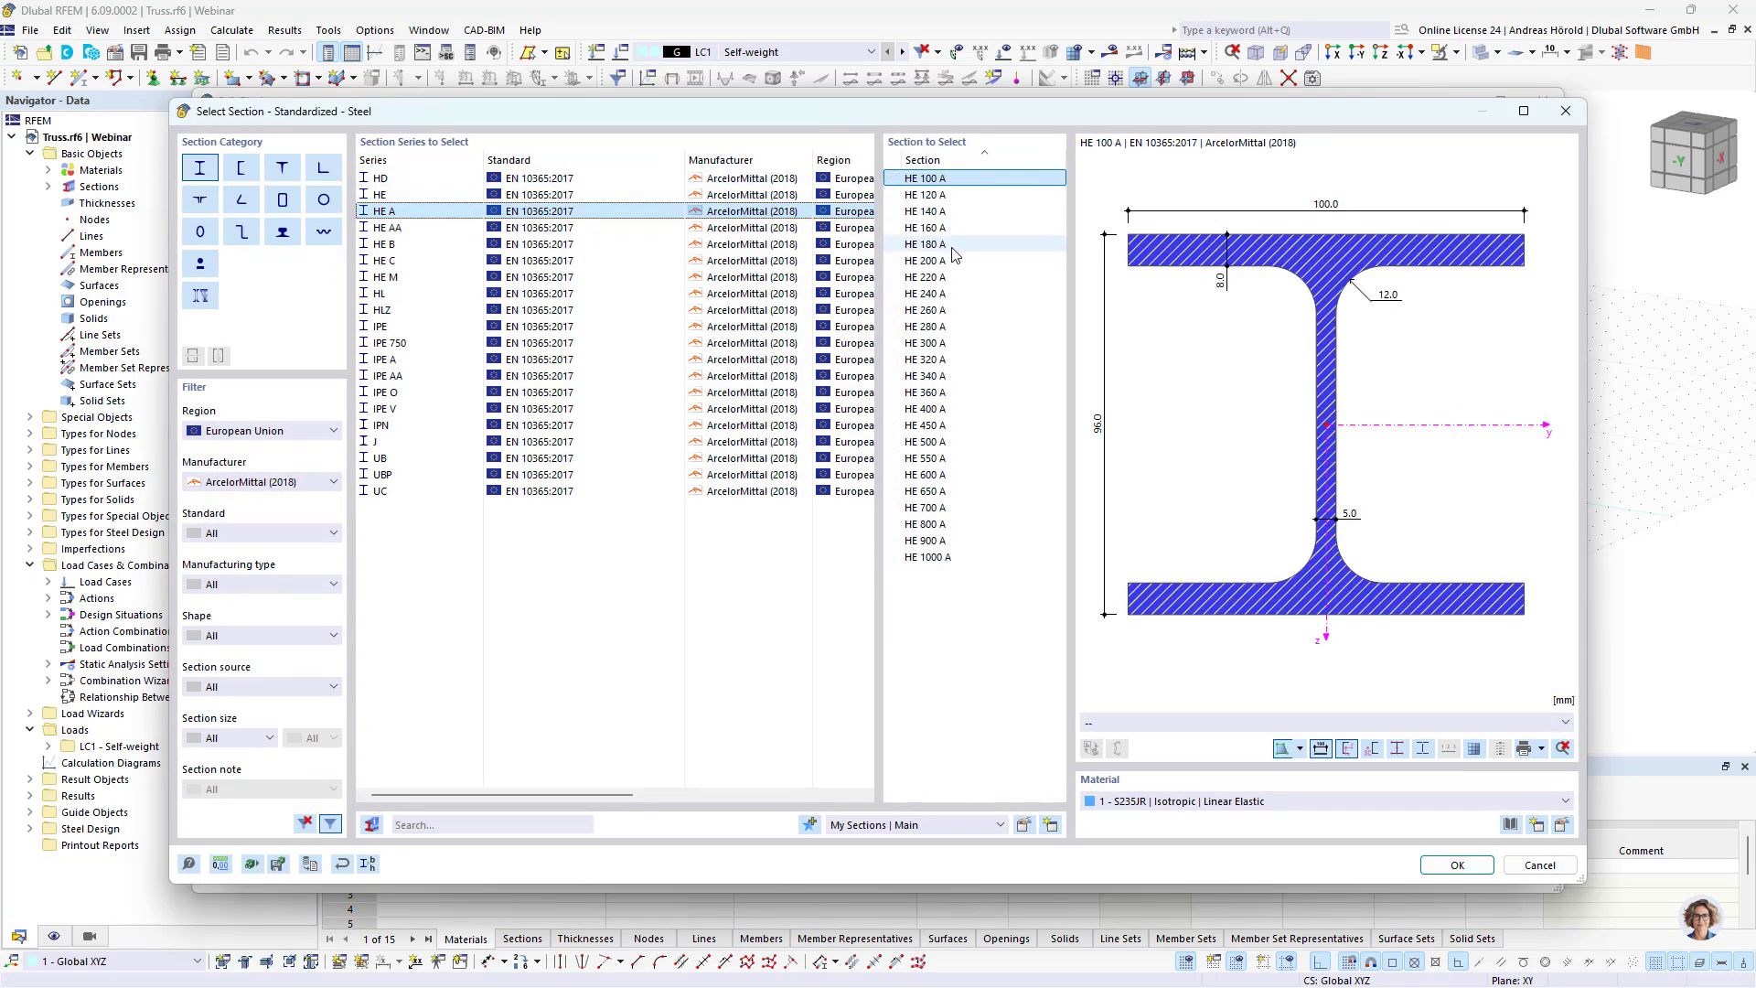
left_click(1430, 860)
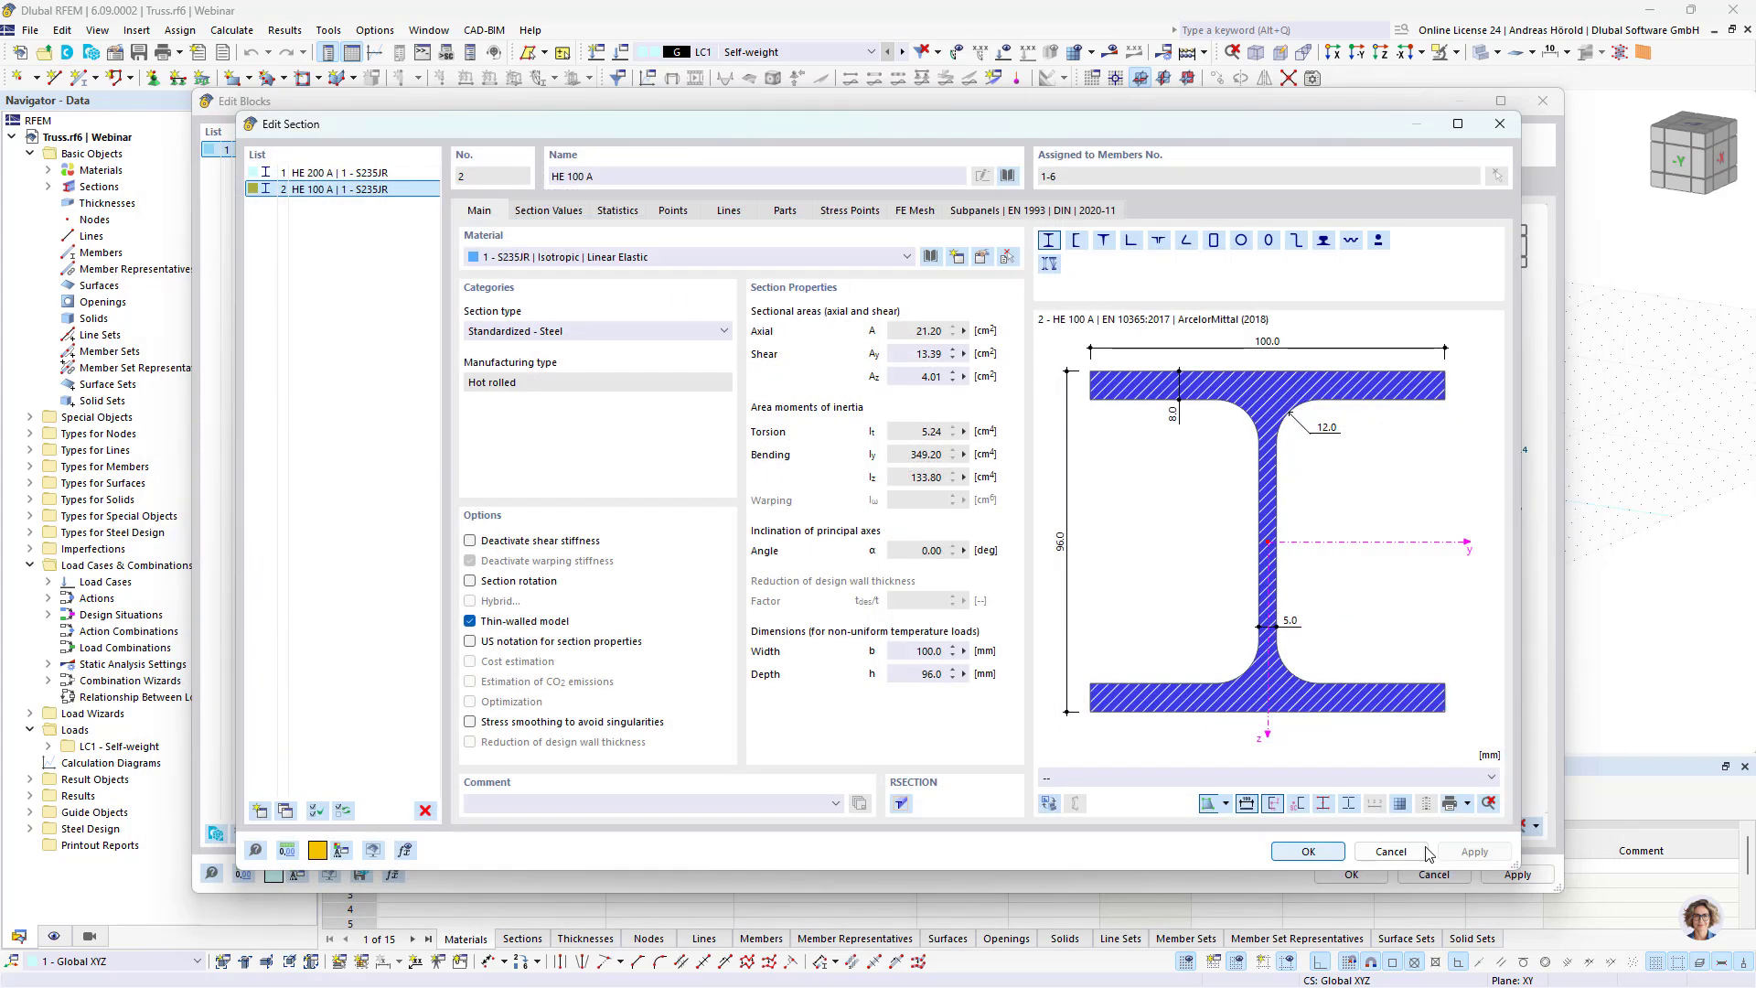
left_click(1307, 851)
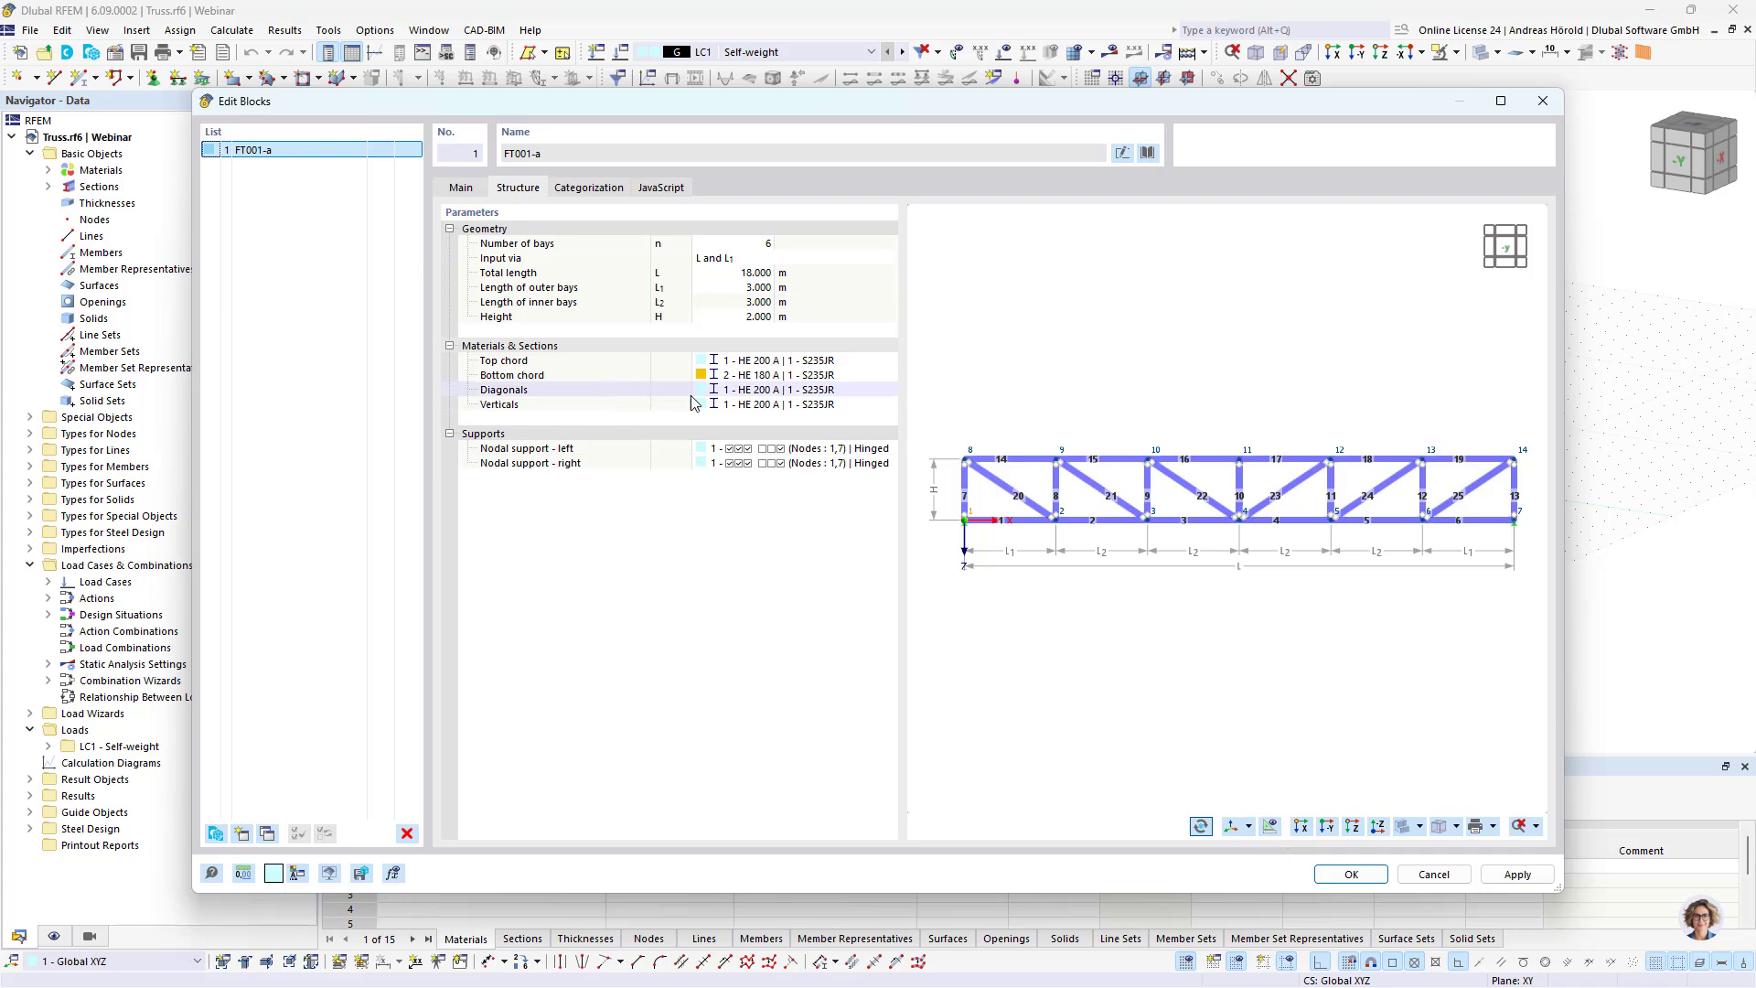
Step: Create a new HE 120 A section in S235JR for the truss block's diagonals
left_click(852, 391)
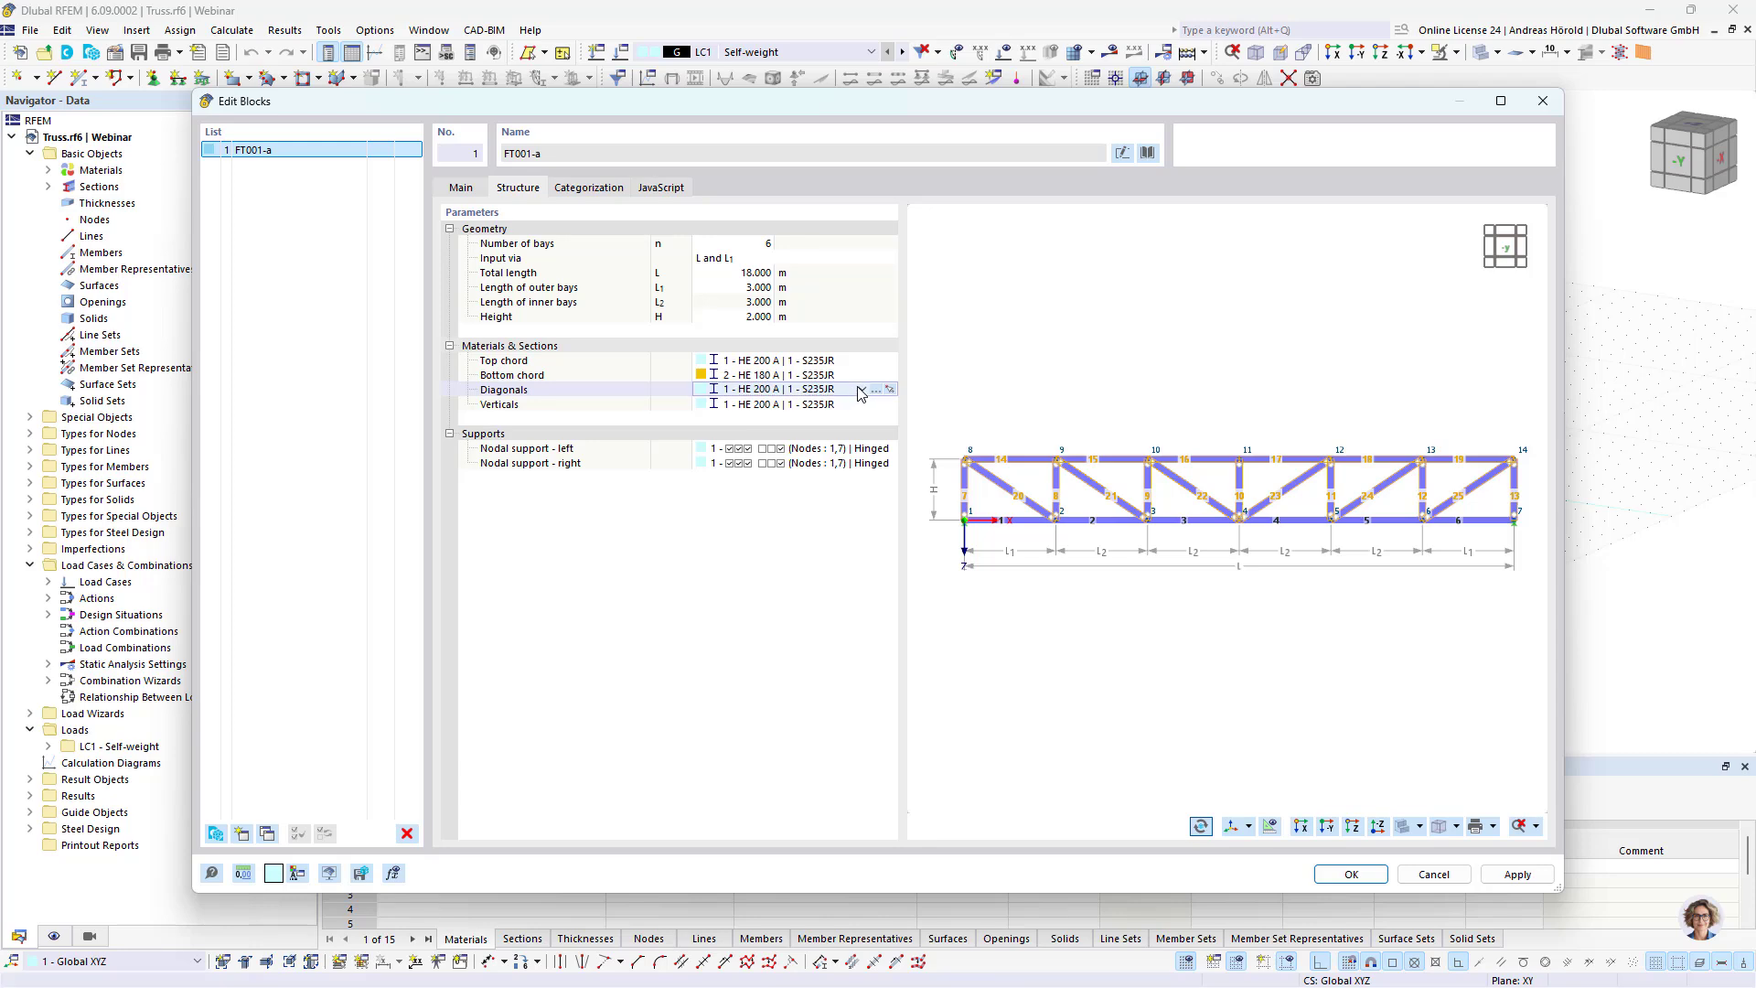
left_click(862, 390)
left_click(833, 427)
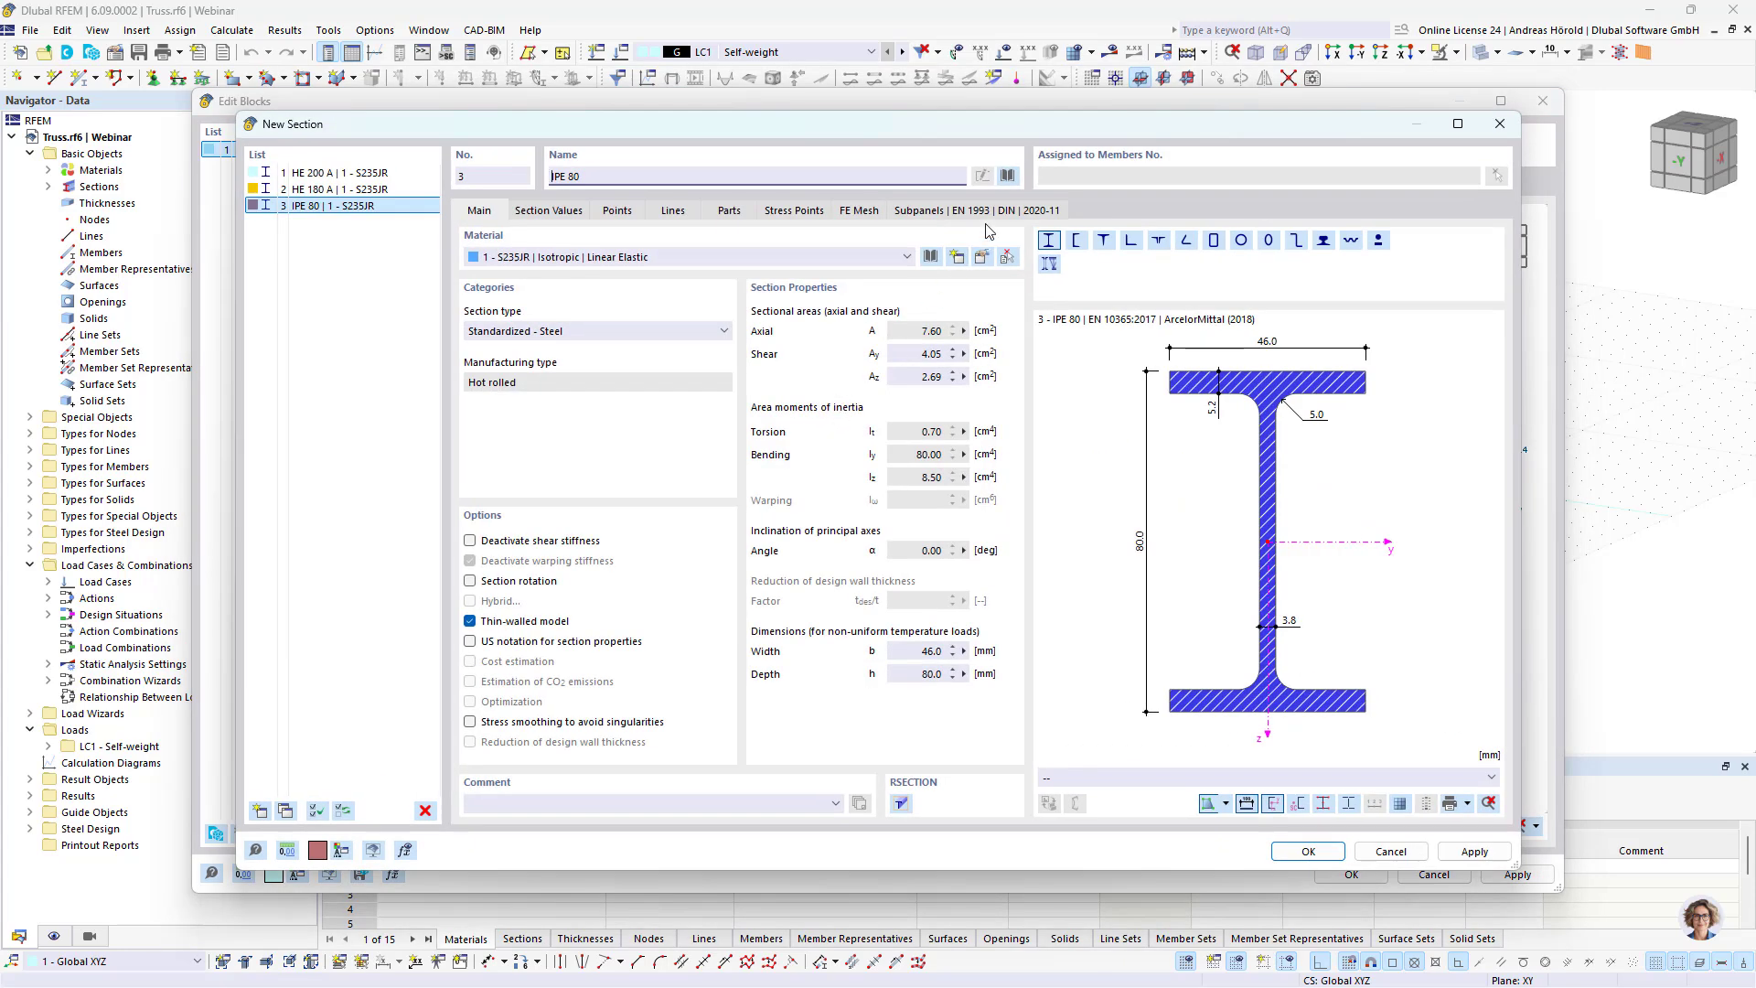
left_click(1008, 176)
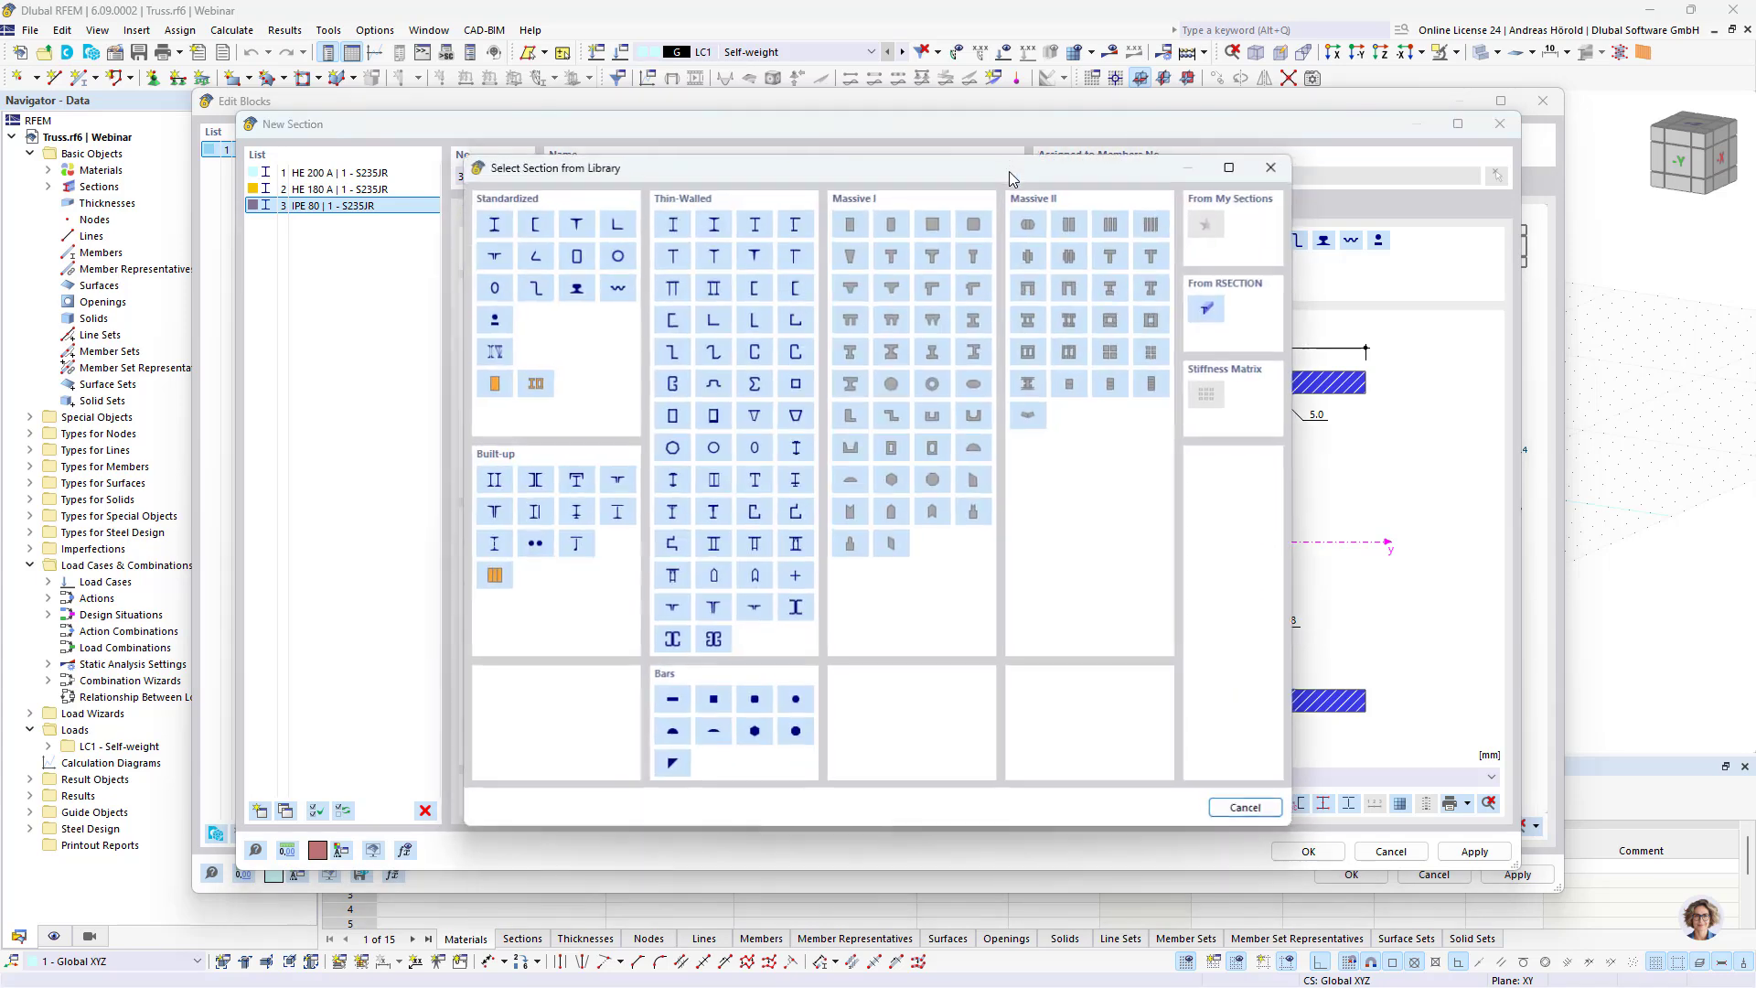
left_click(495, 230)
left_click(384, 212)
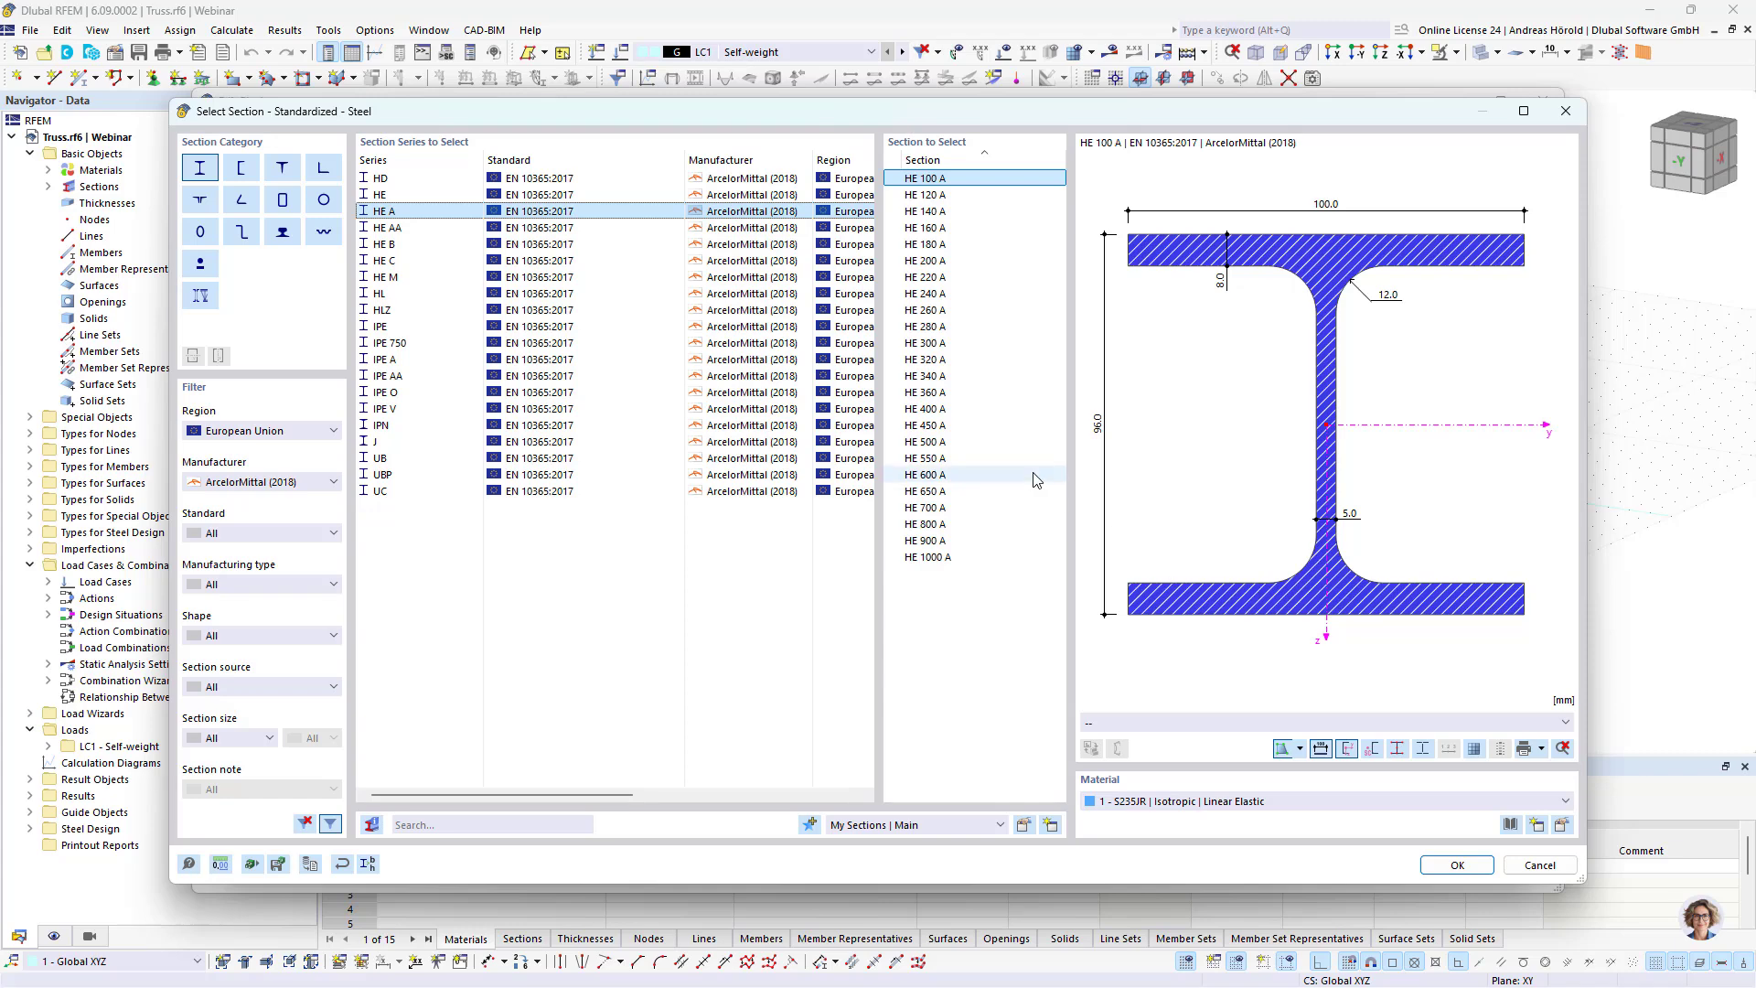
left_click(1001, 194)
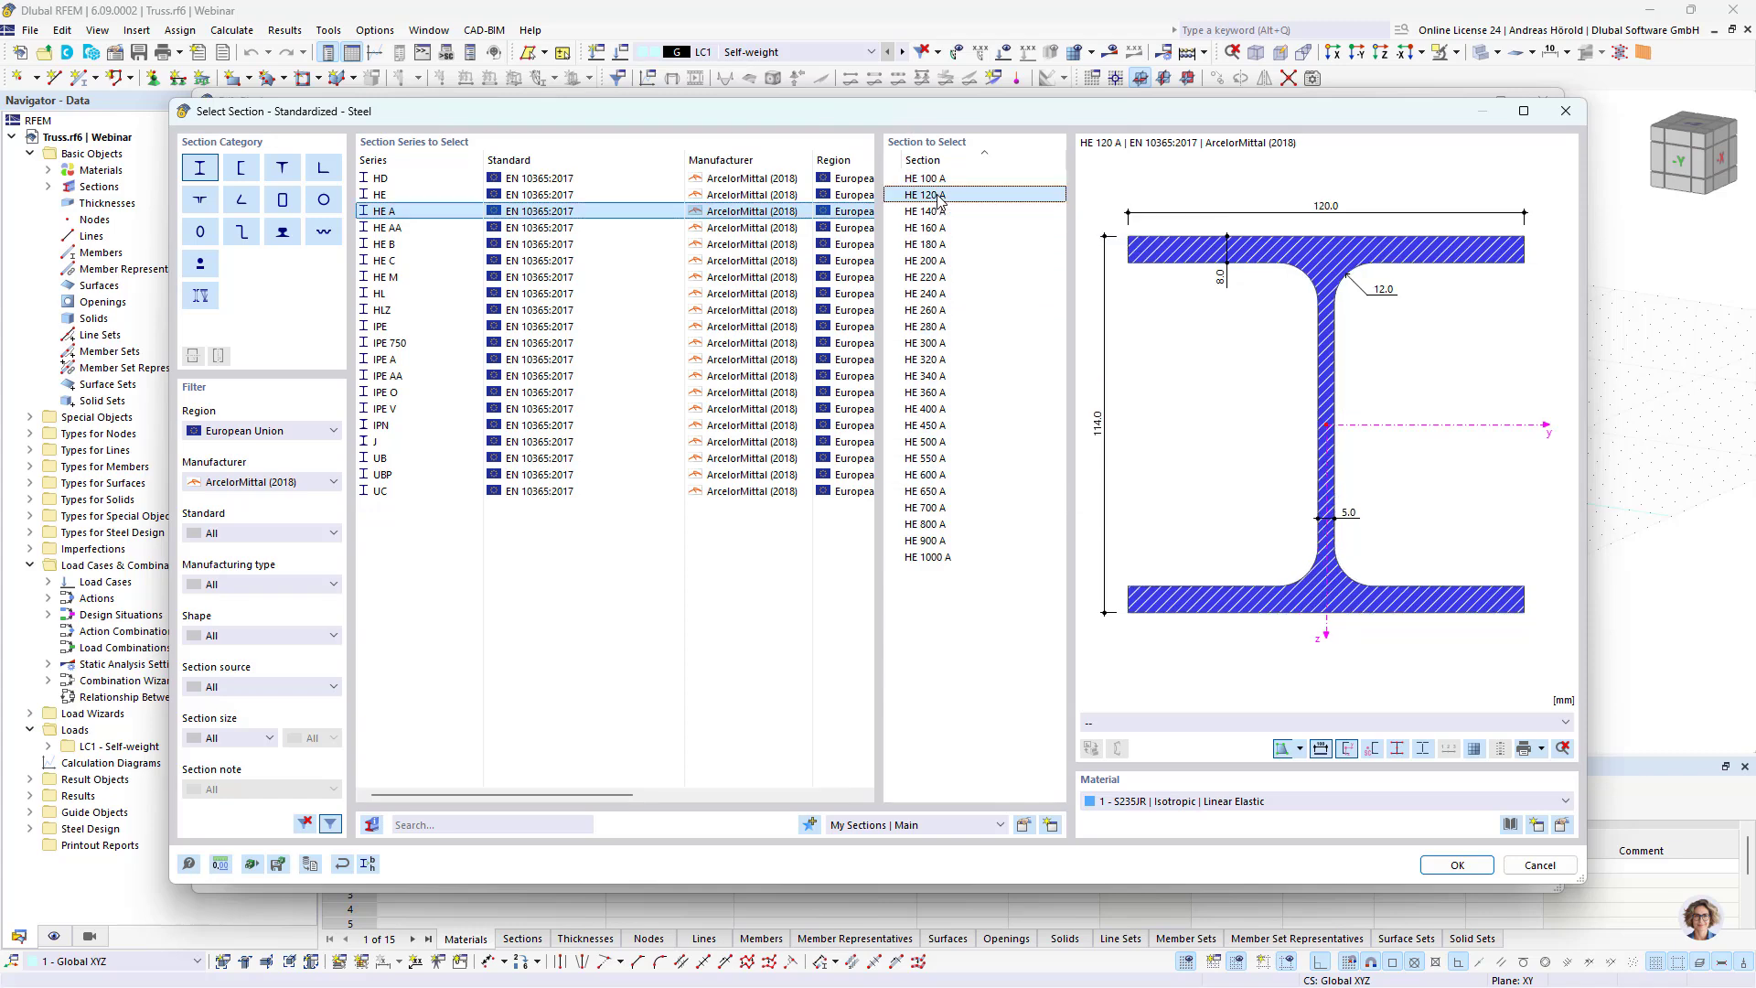
left_click(1457, 864)
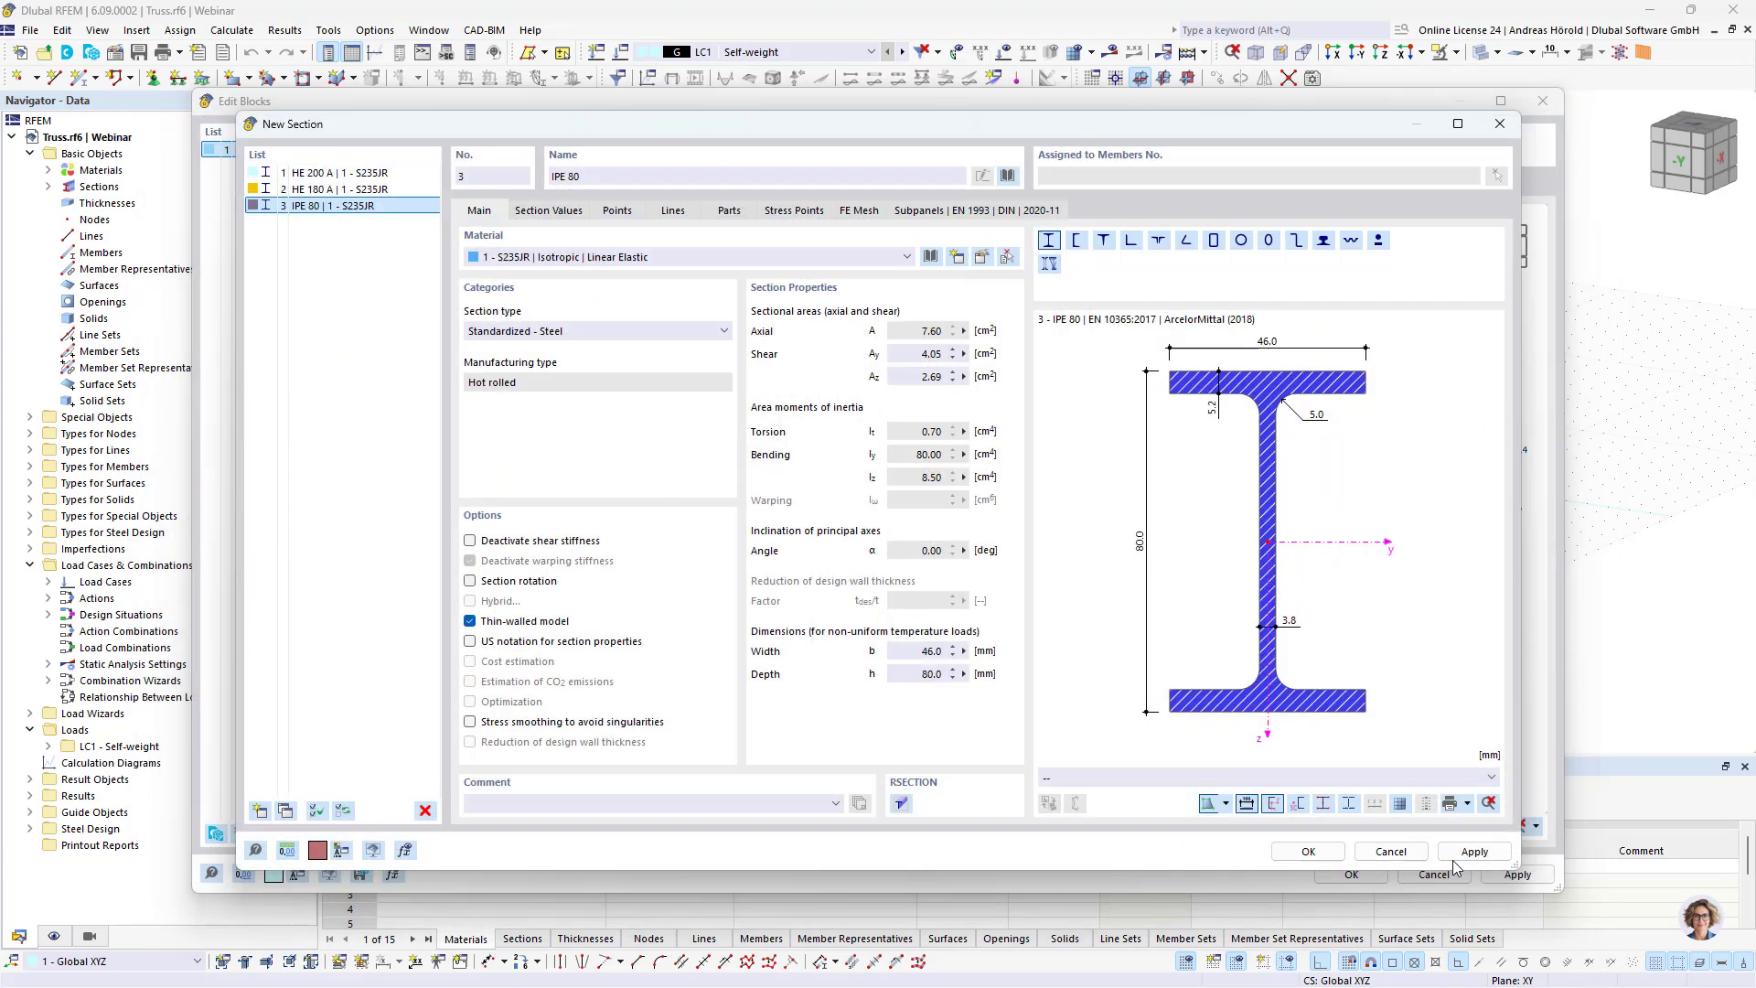
left_click(1310, 849)
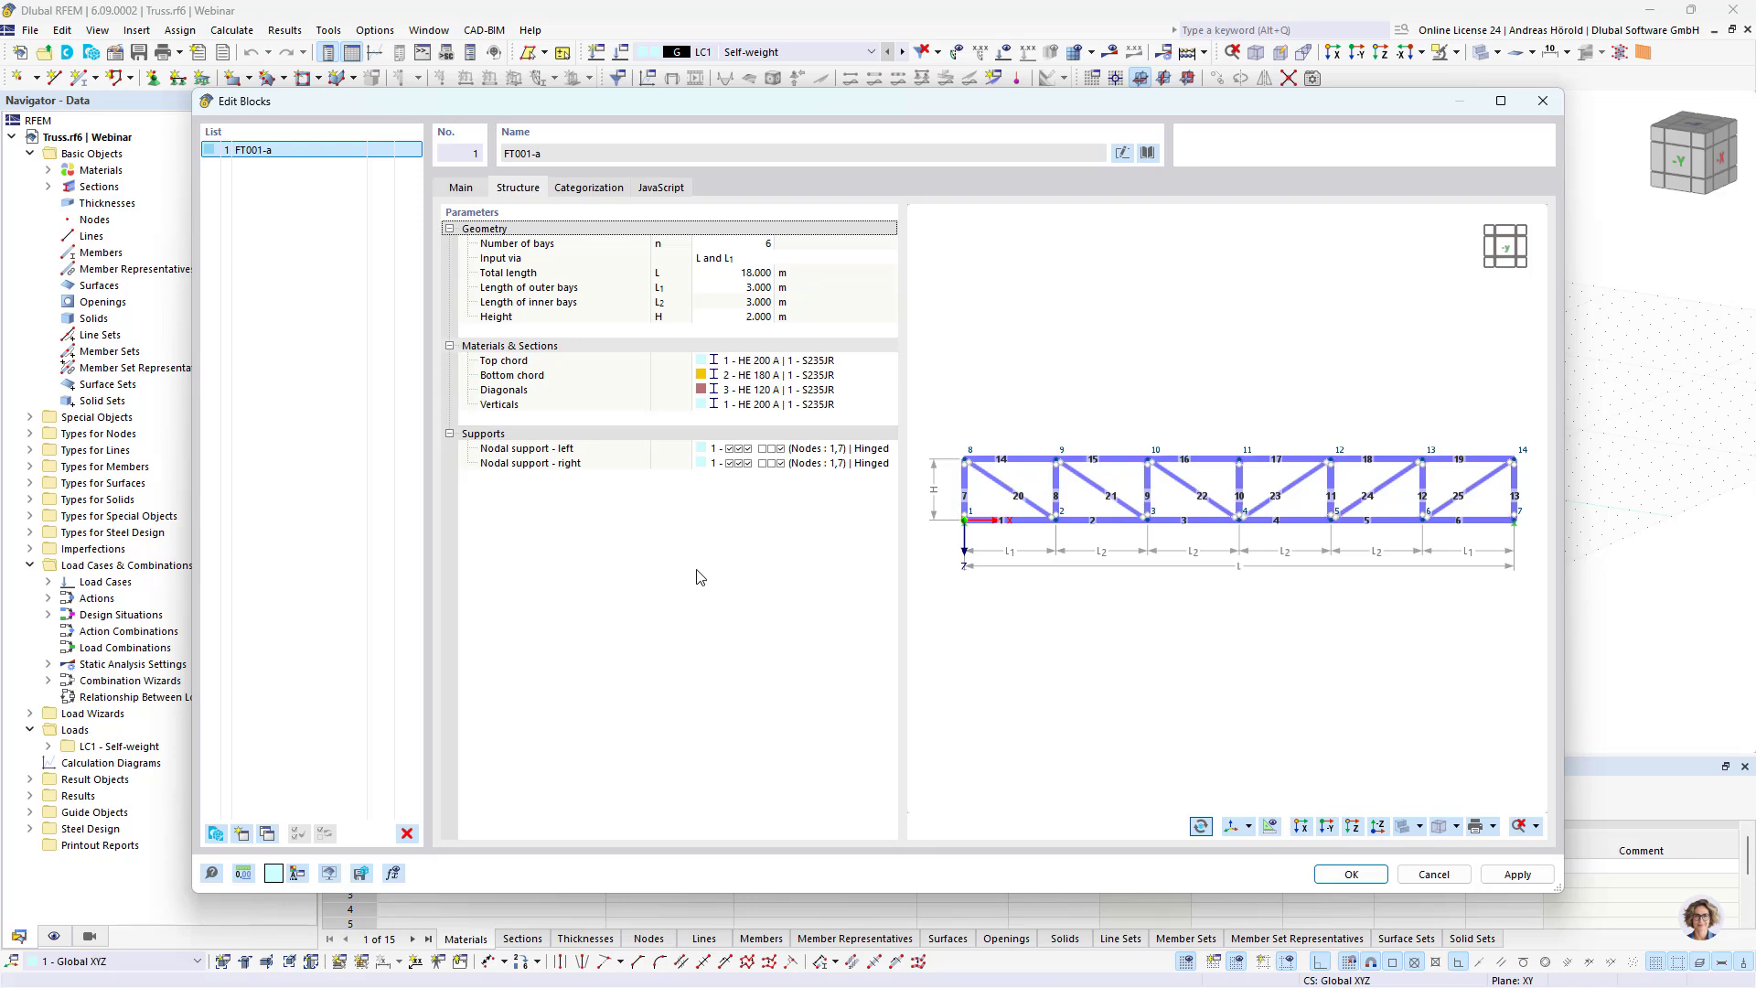
Step: Apply the configured truss block FT001-a to the model and explode it into individual objects
left_click(1350, 874)
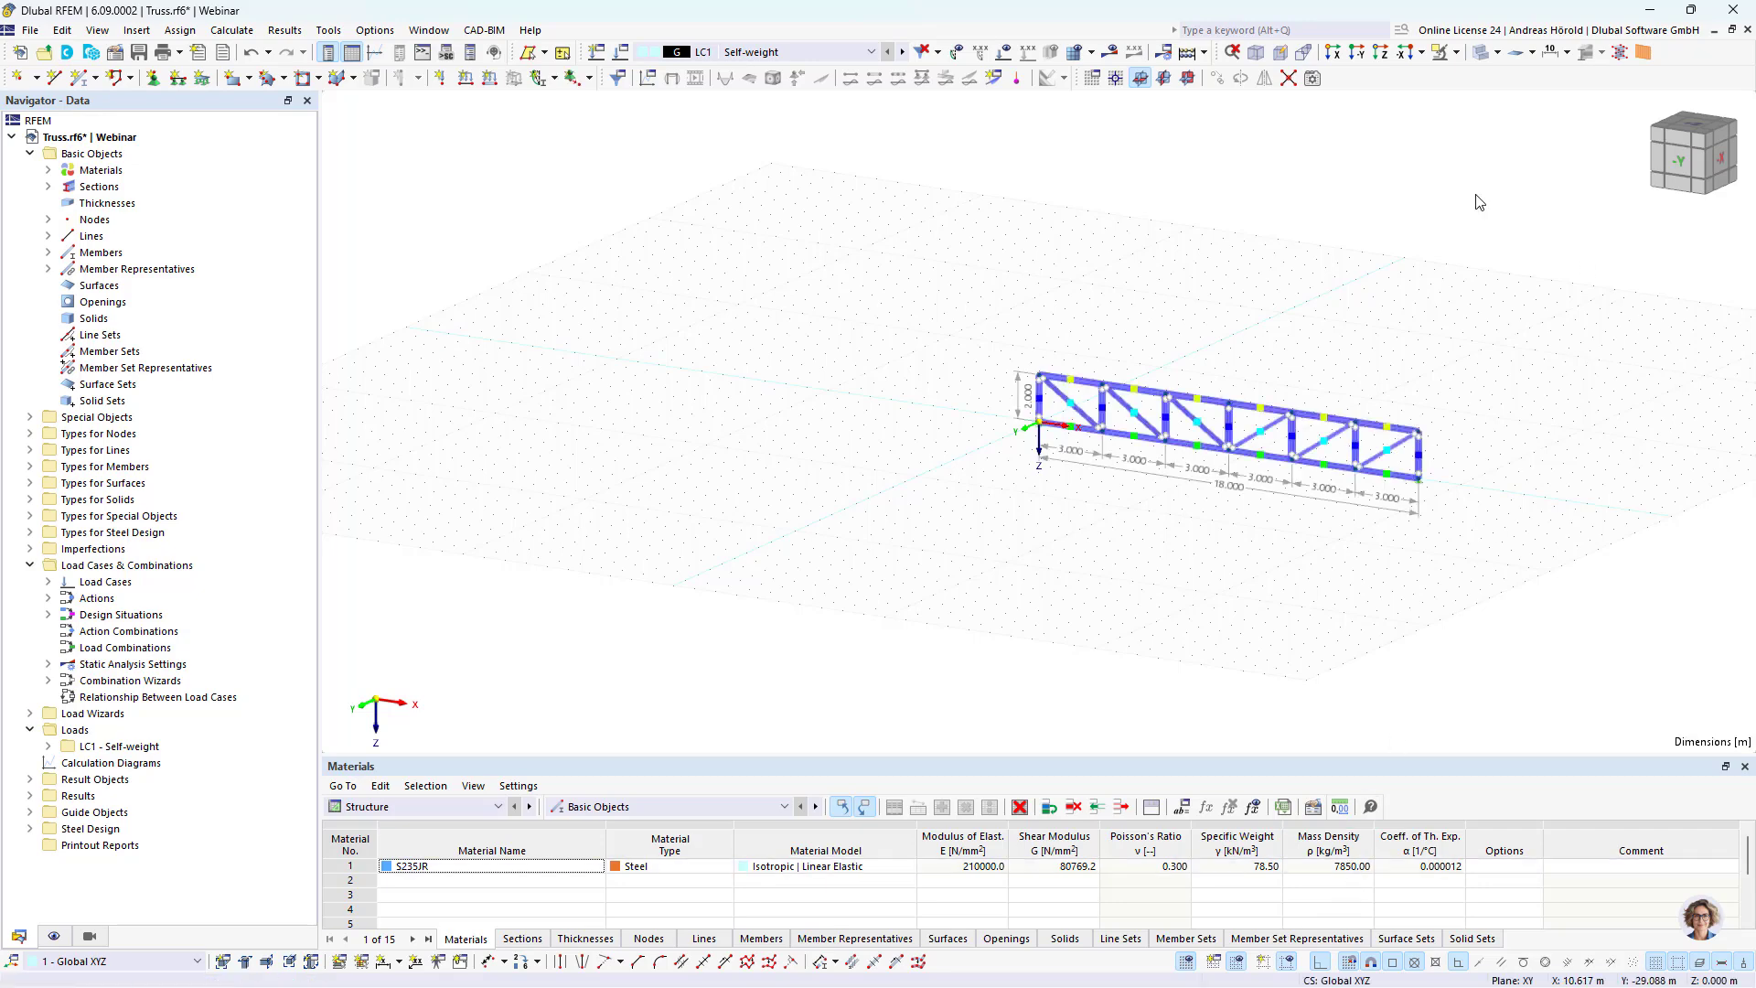
left_click(1356, 53)
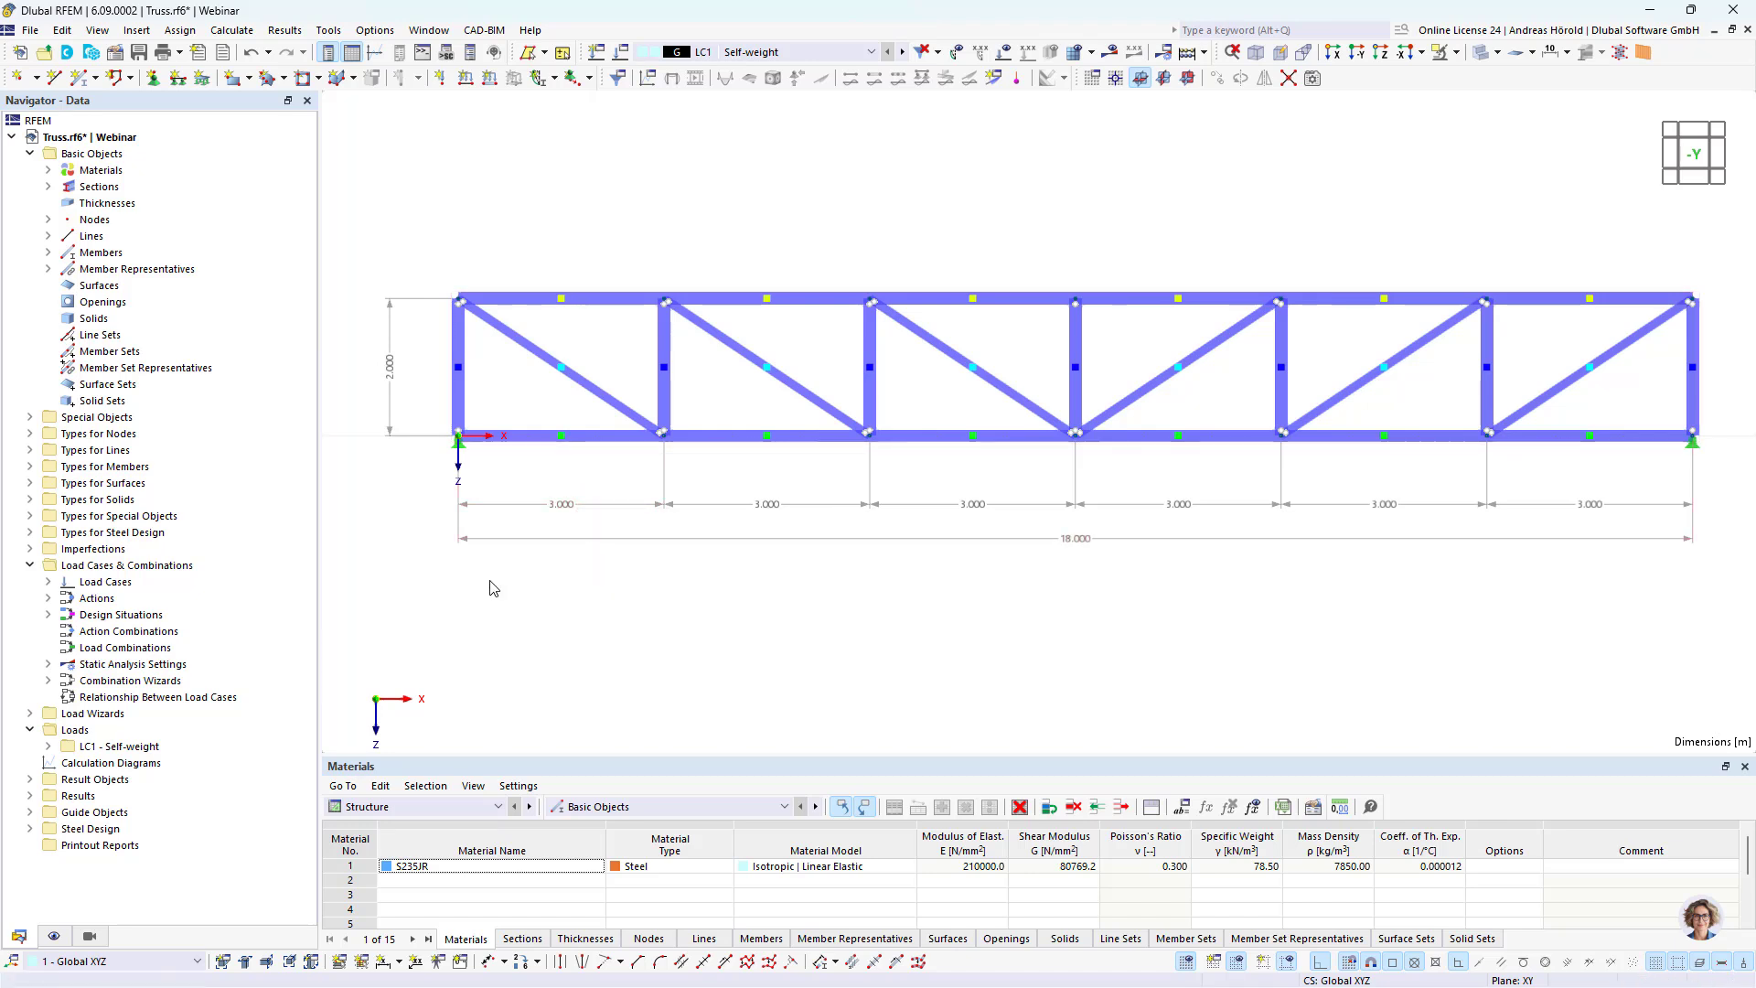
left_click(30, 417)
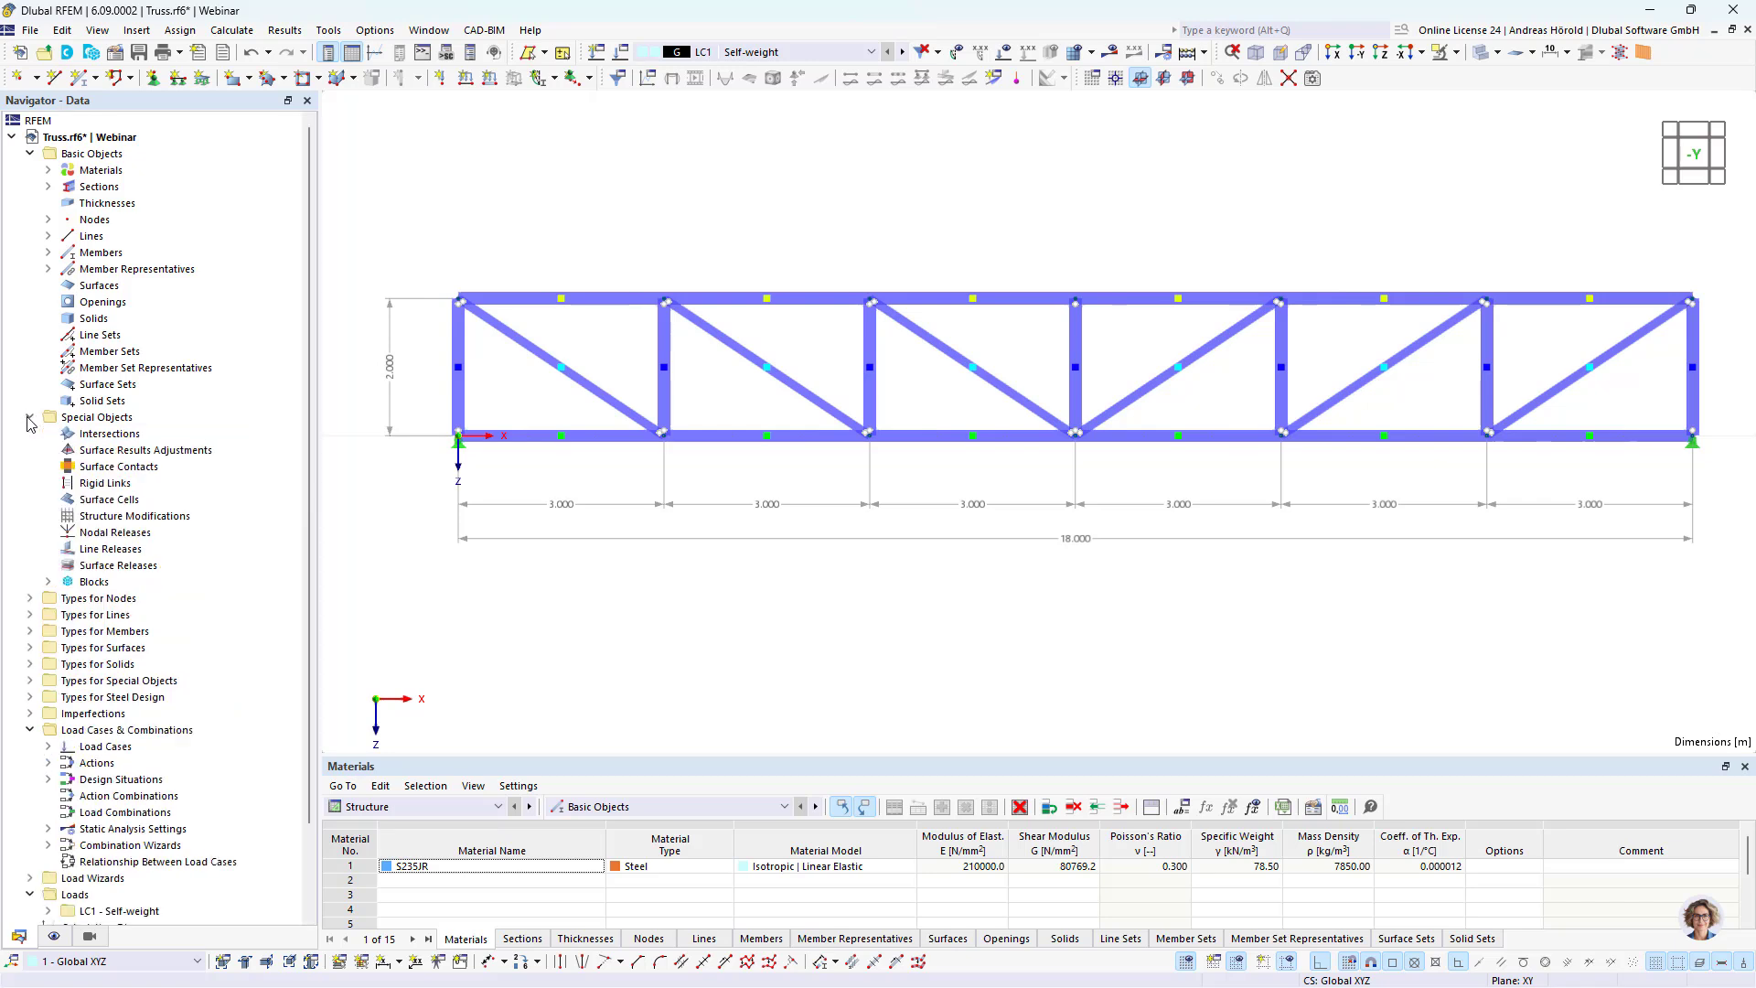
left_click(49, 582)
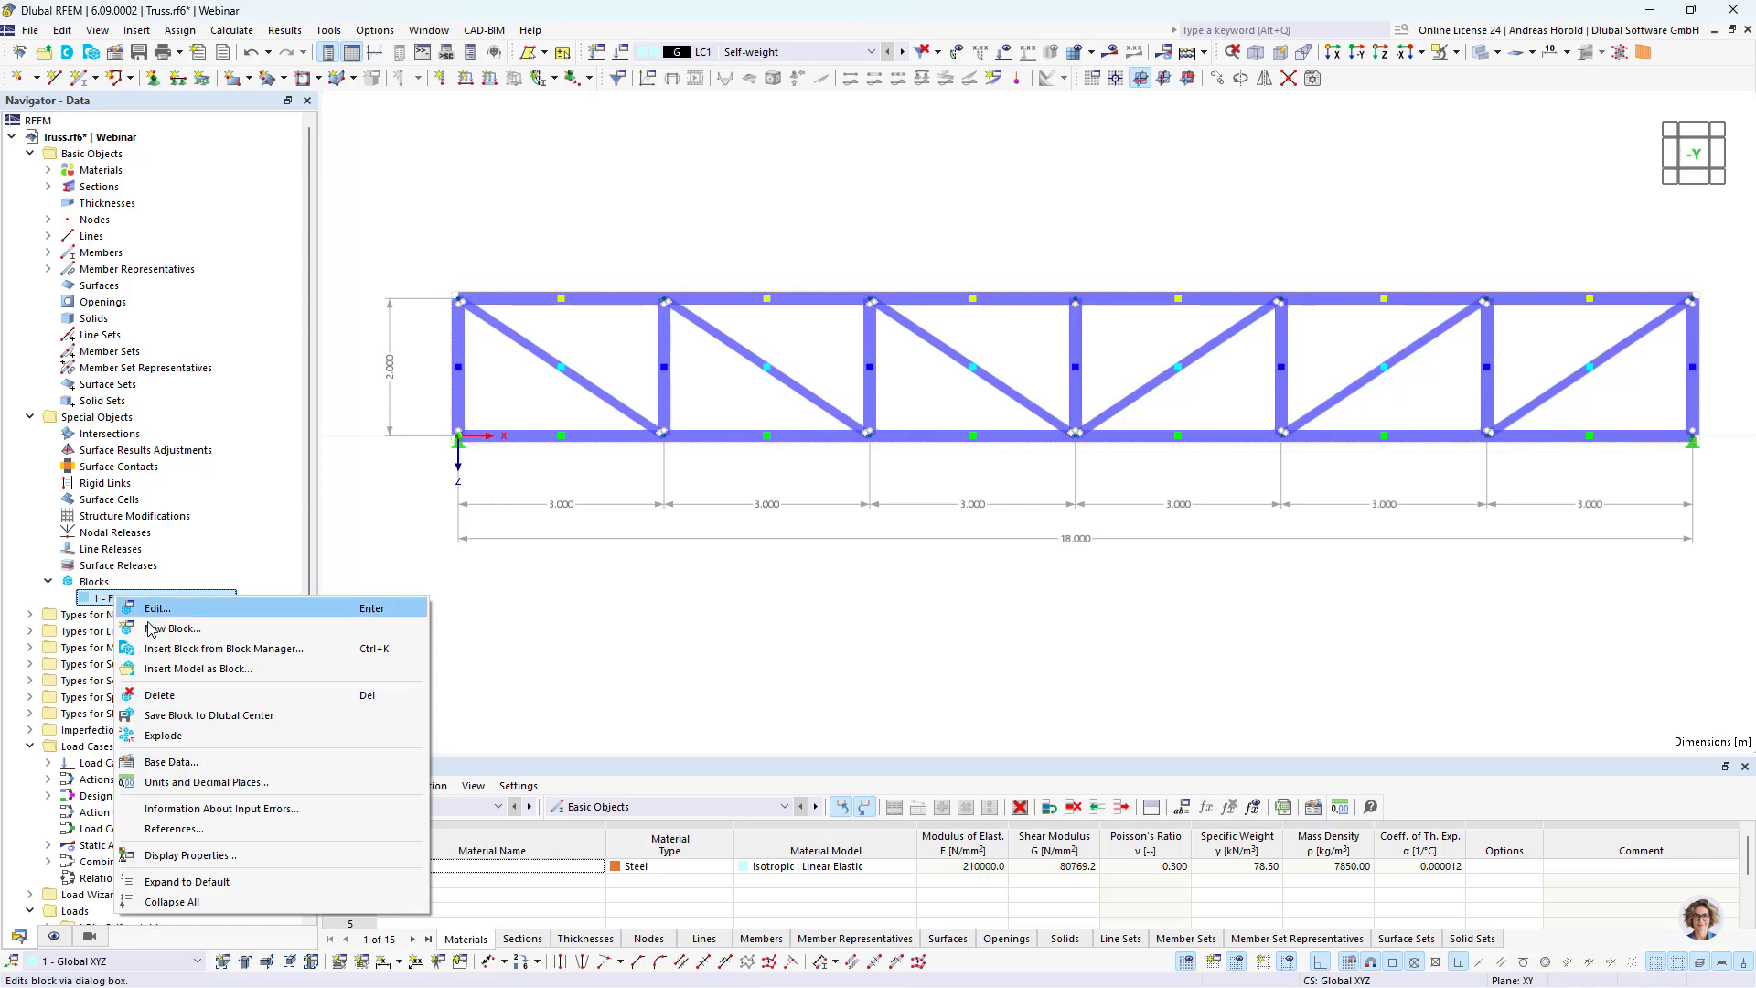
left_click(184, 737)
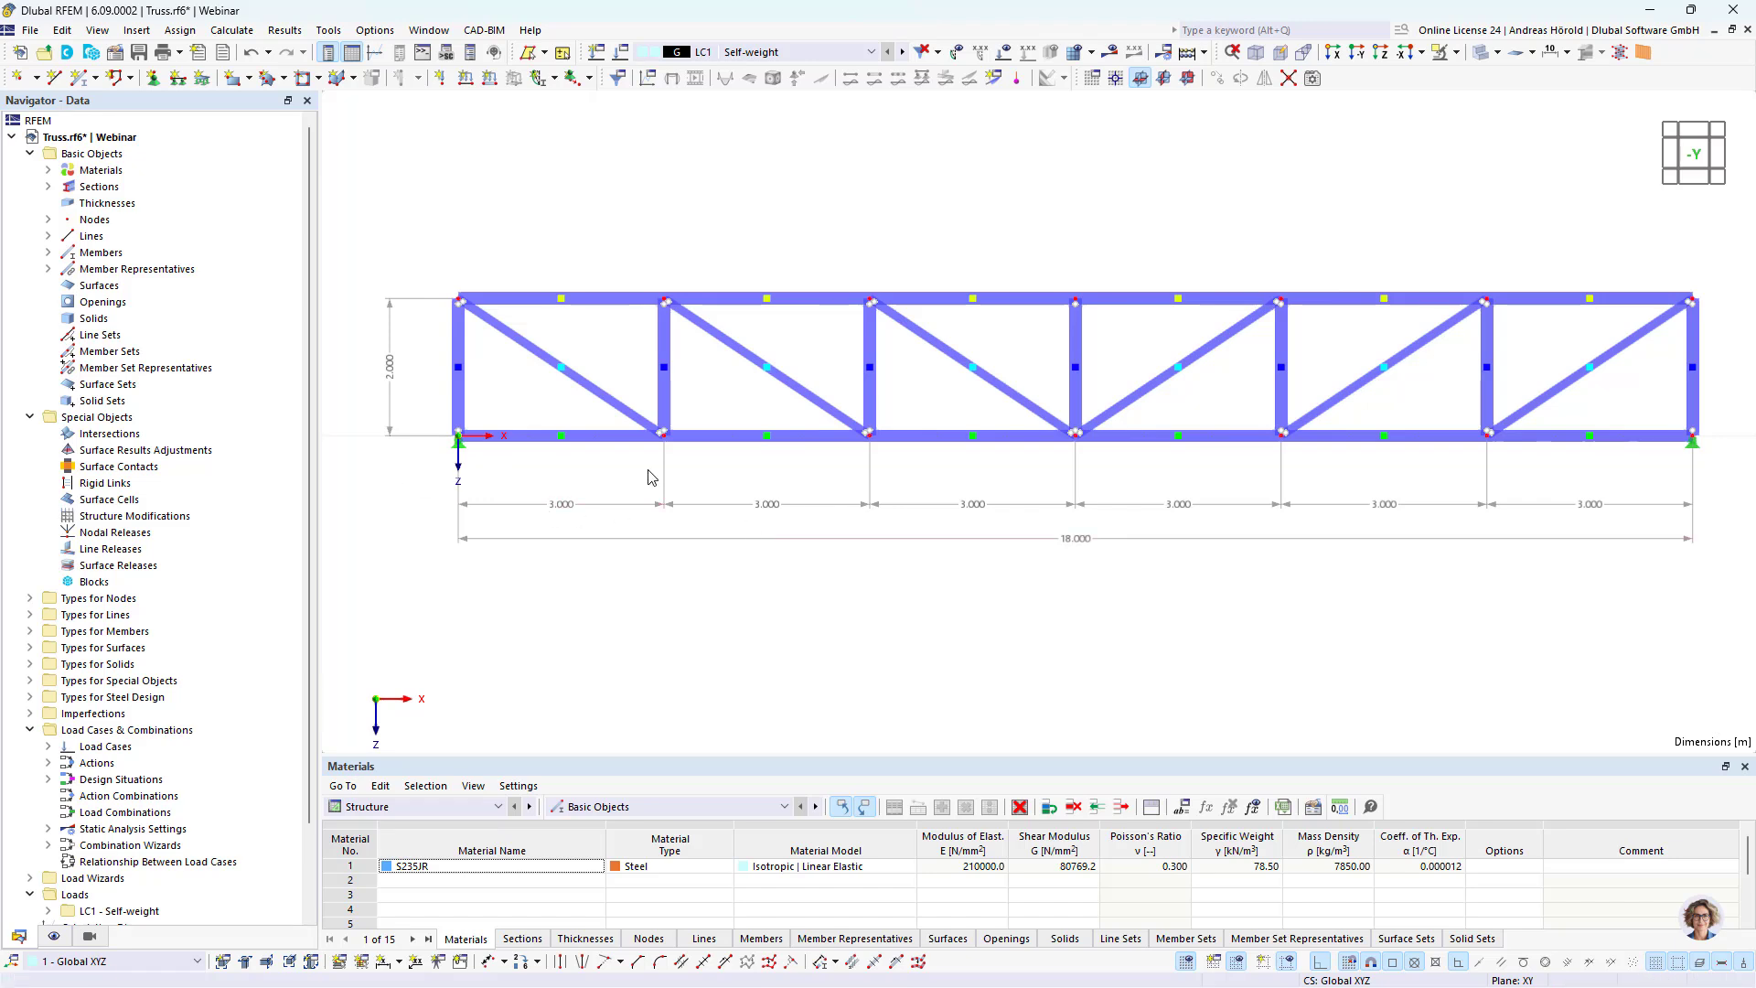
Step: Create a new nodal support for node 7 at the truss's right end with uX and φZ released and φX fixed
double_click(1698, 453)
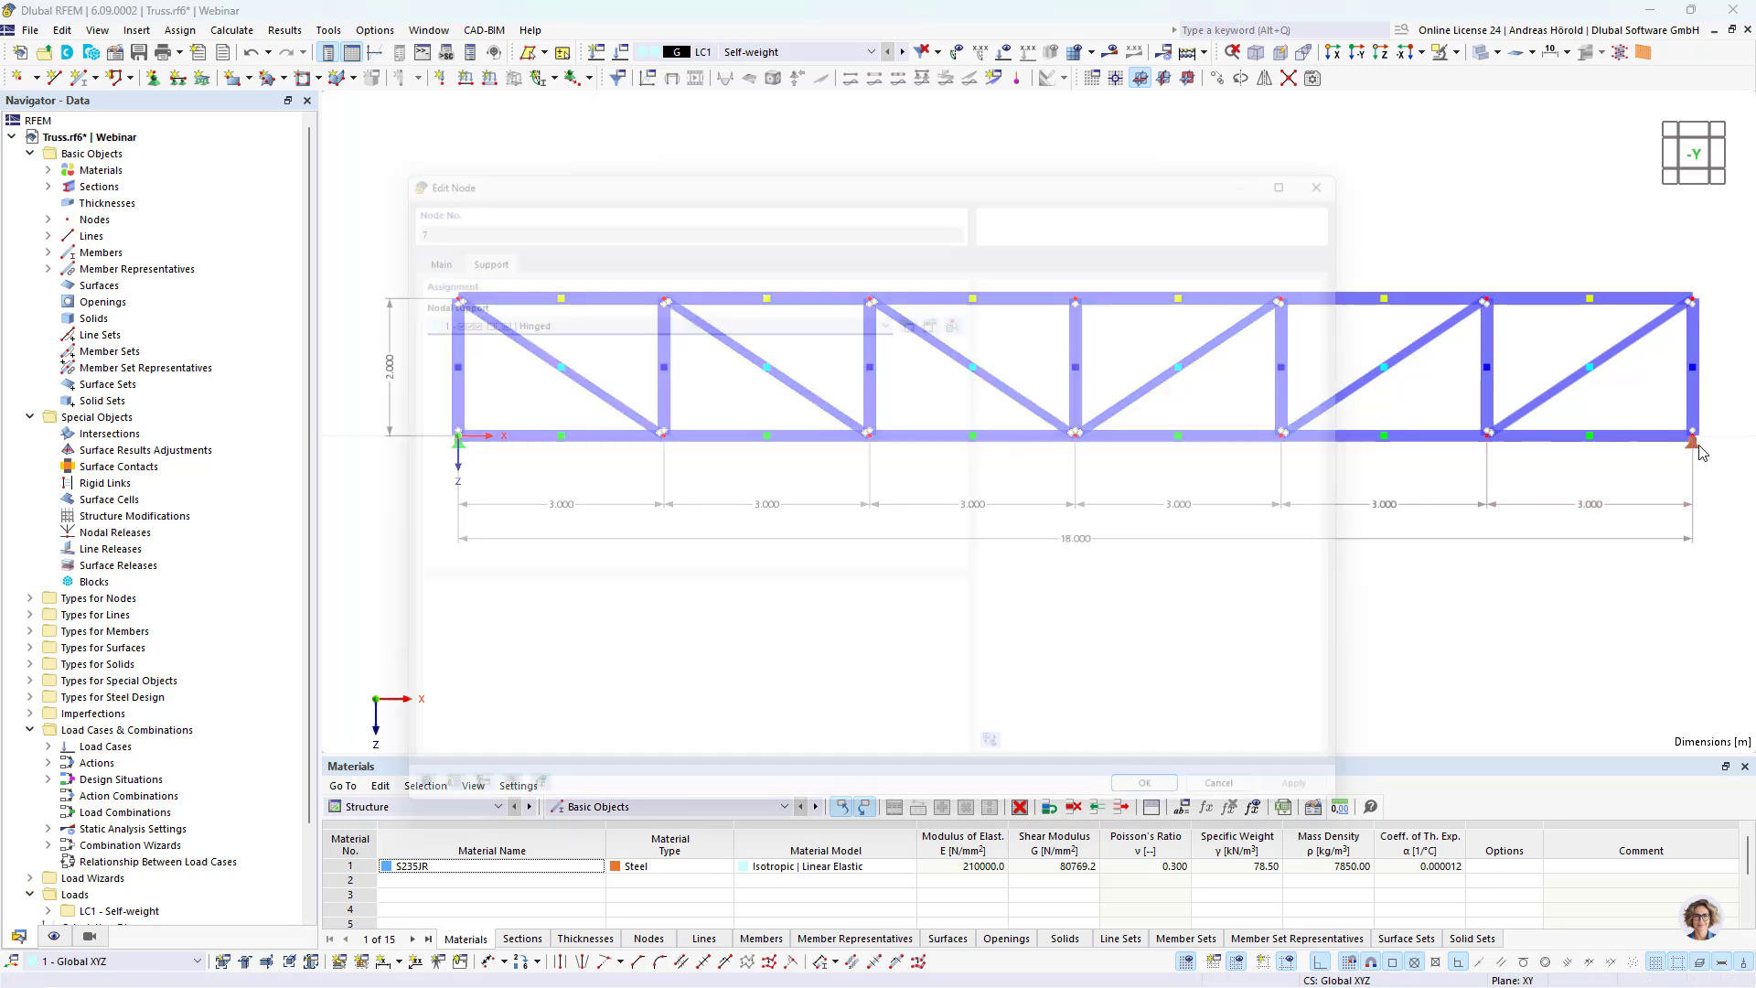
left_click(917, 311)
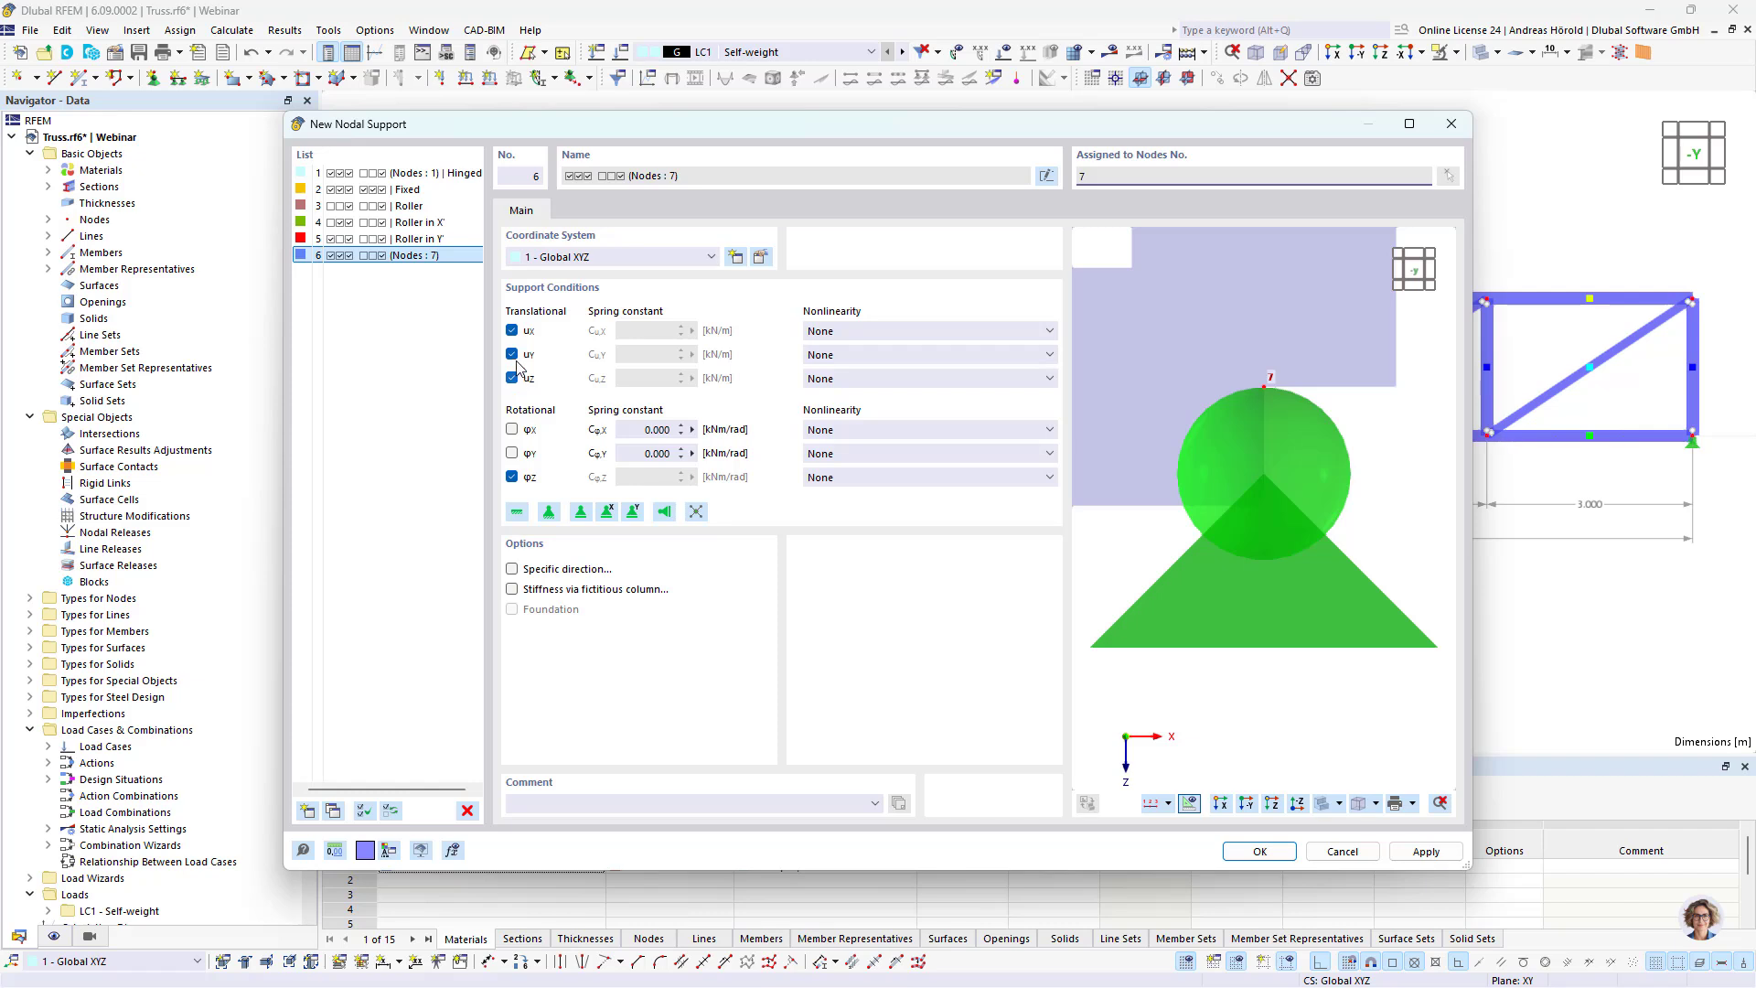
left_click(514, 332)
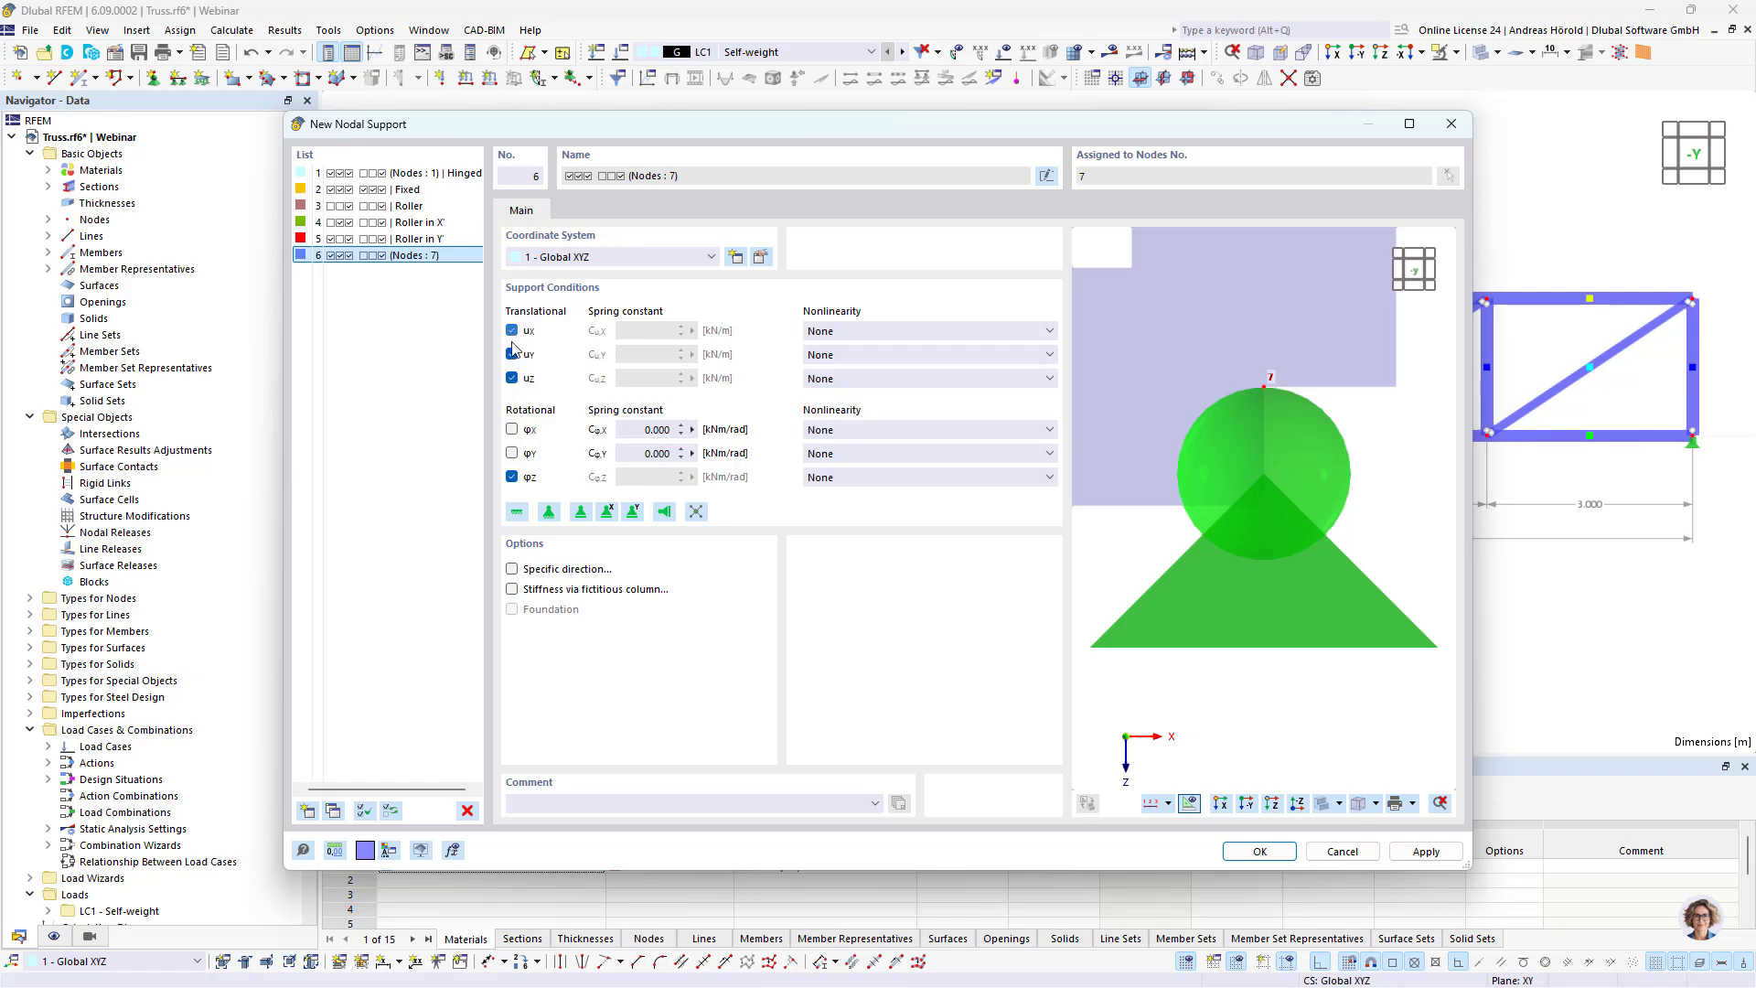
left_click(512, 429)
left_click(512, 477)
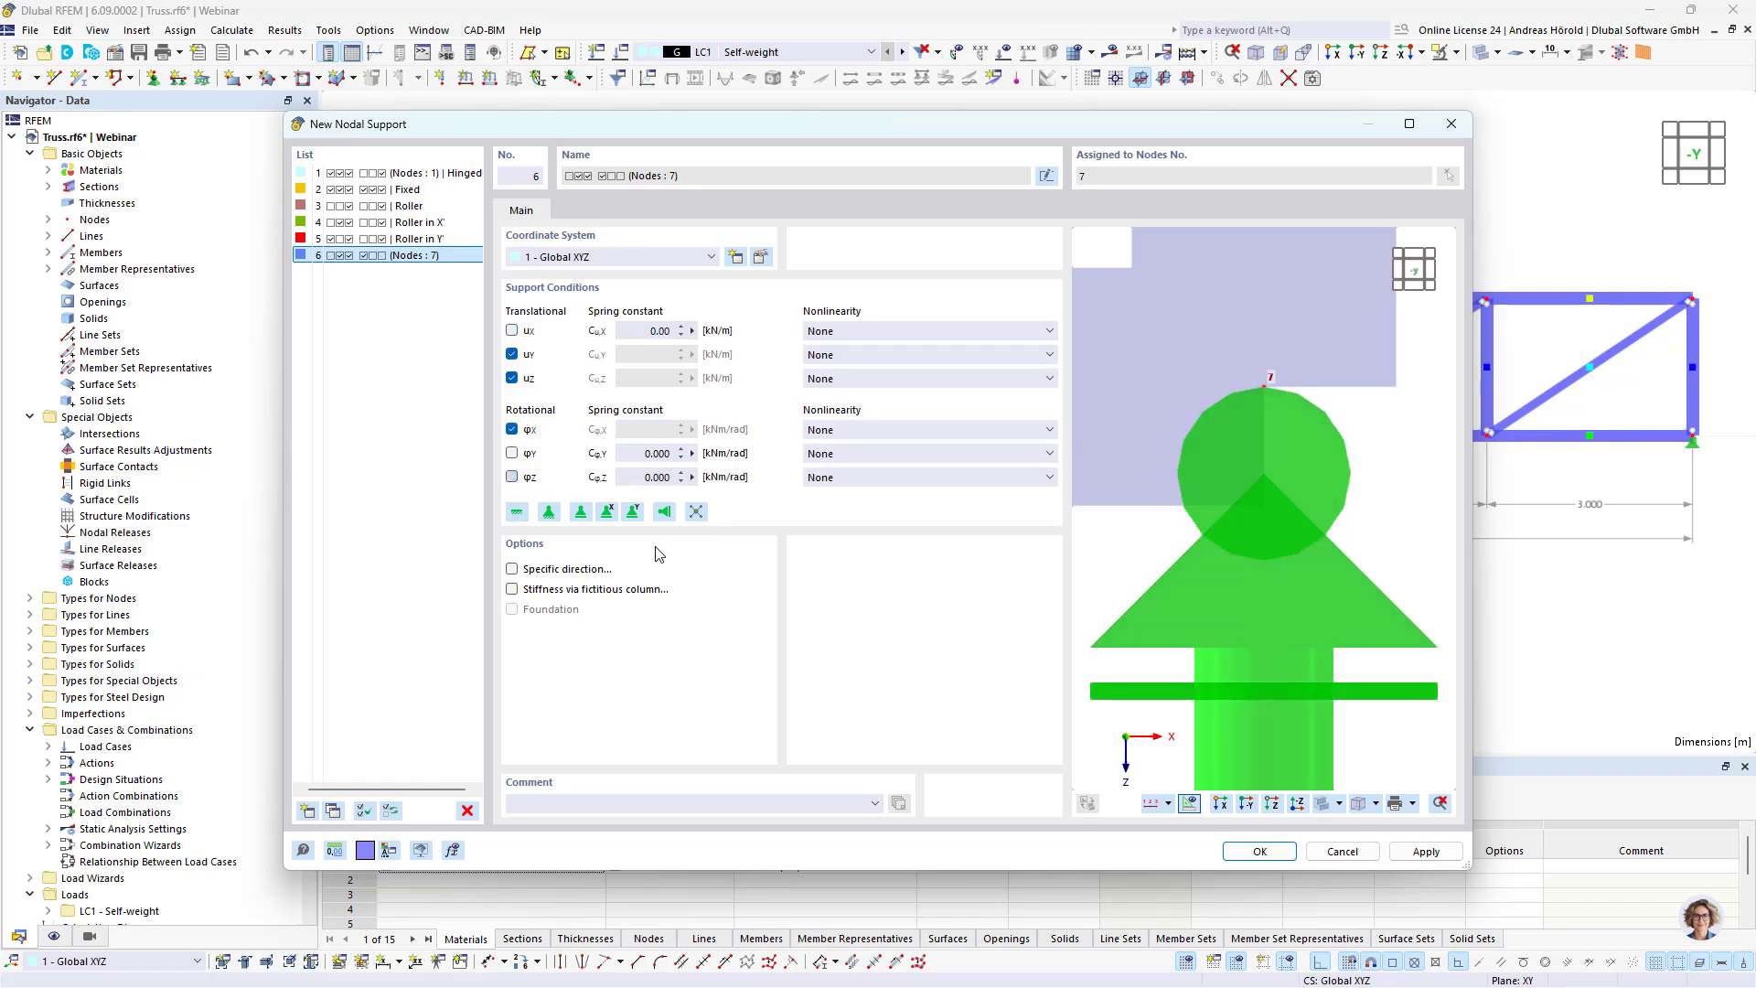
left_click(1259, 851)
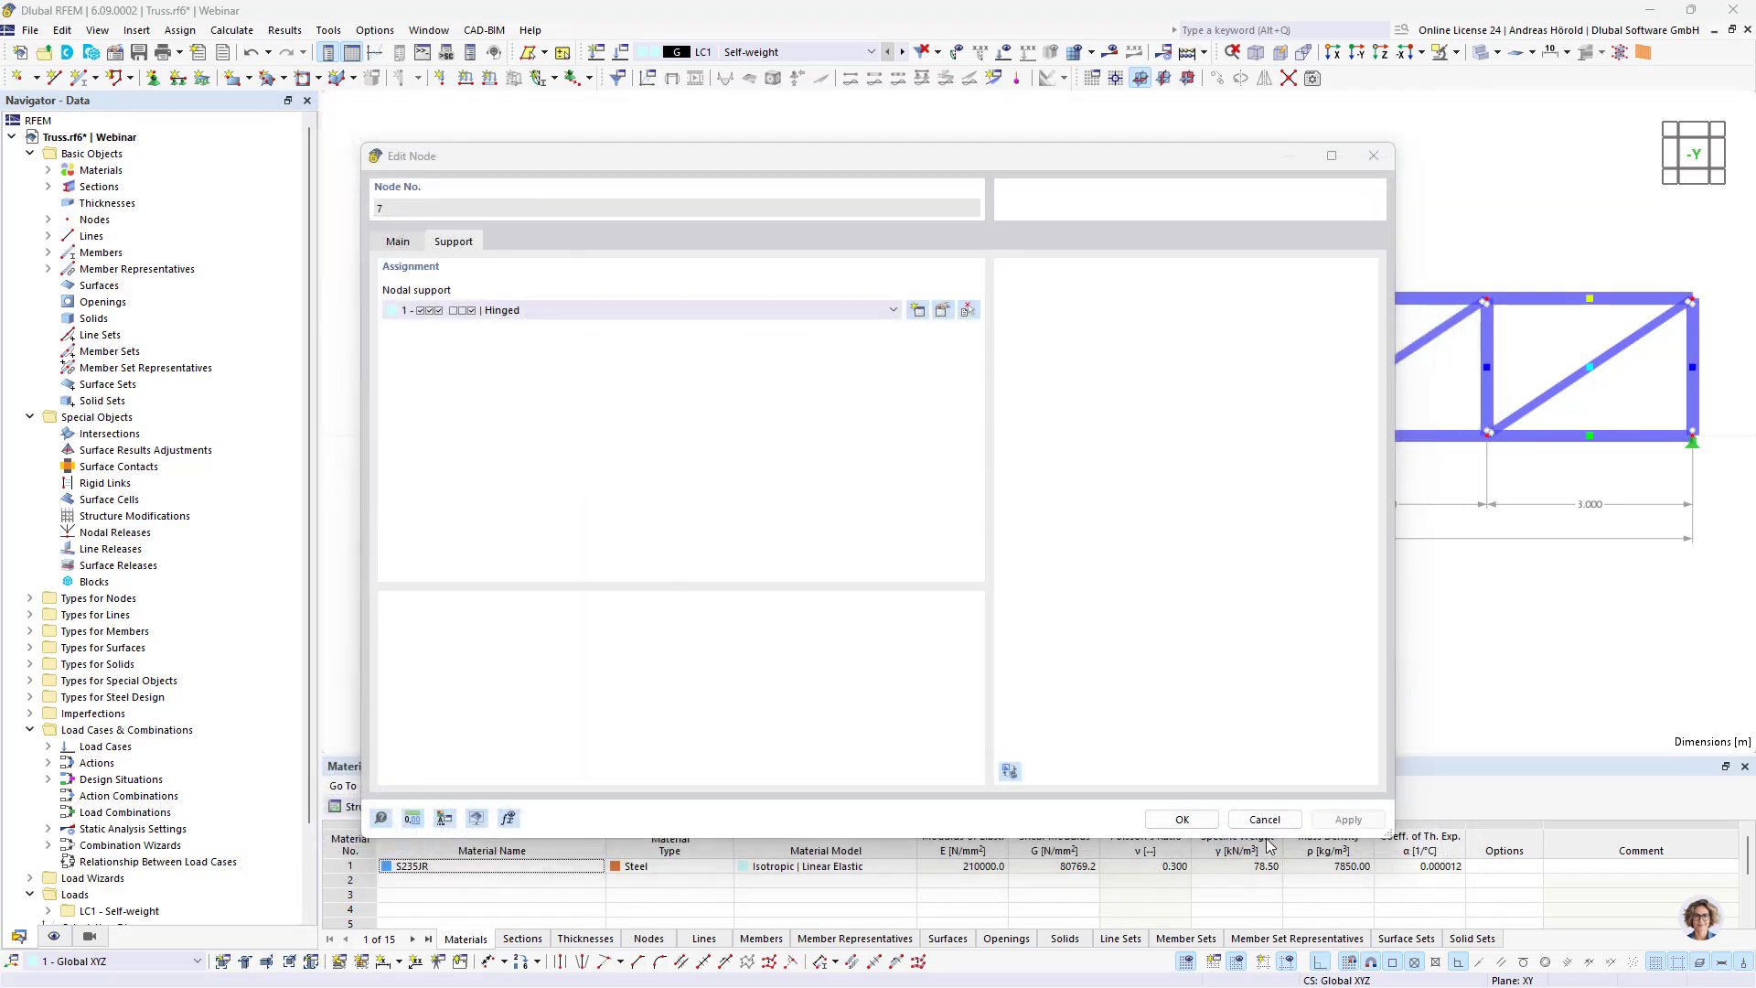
left_click(1183, 819)
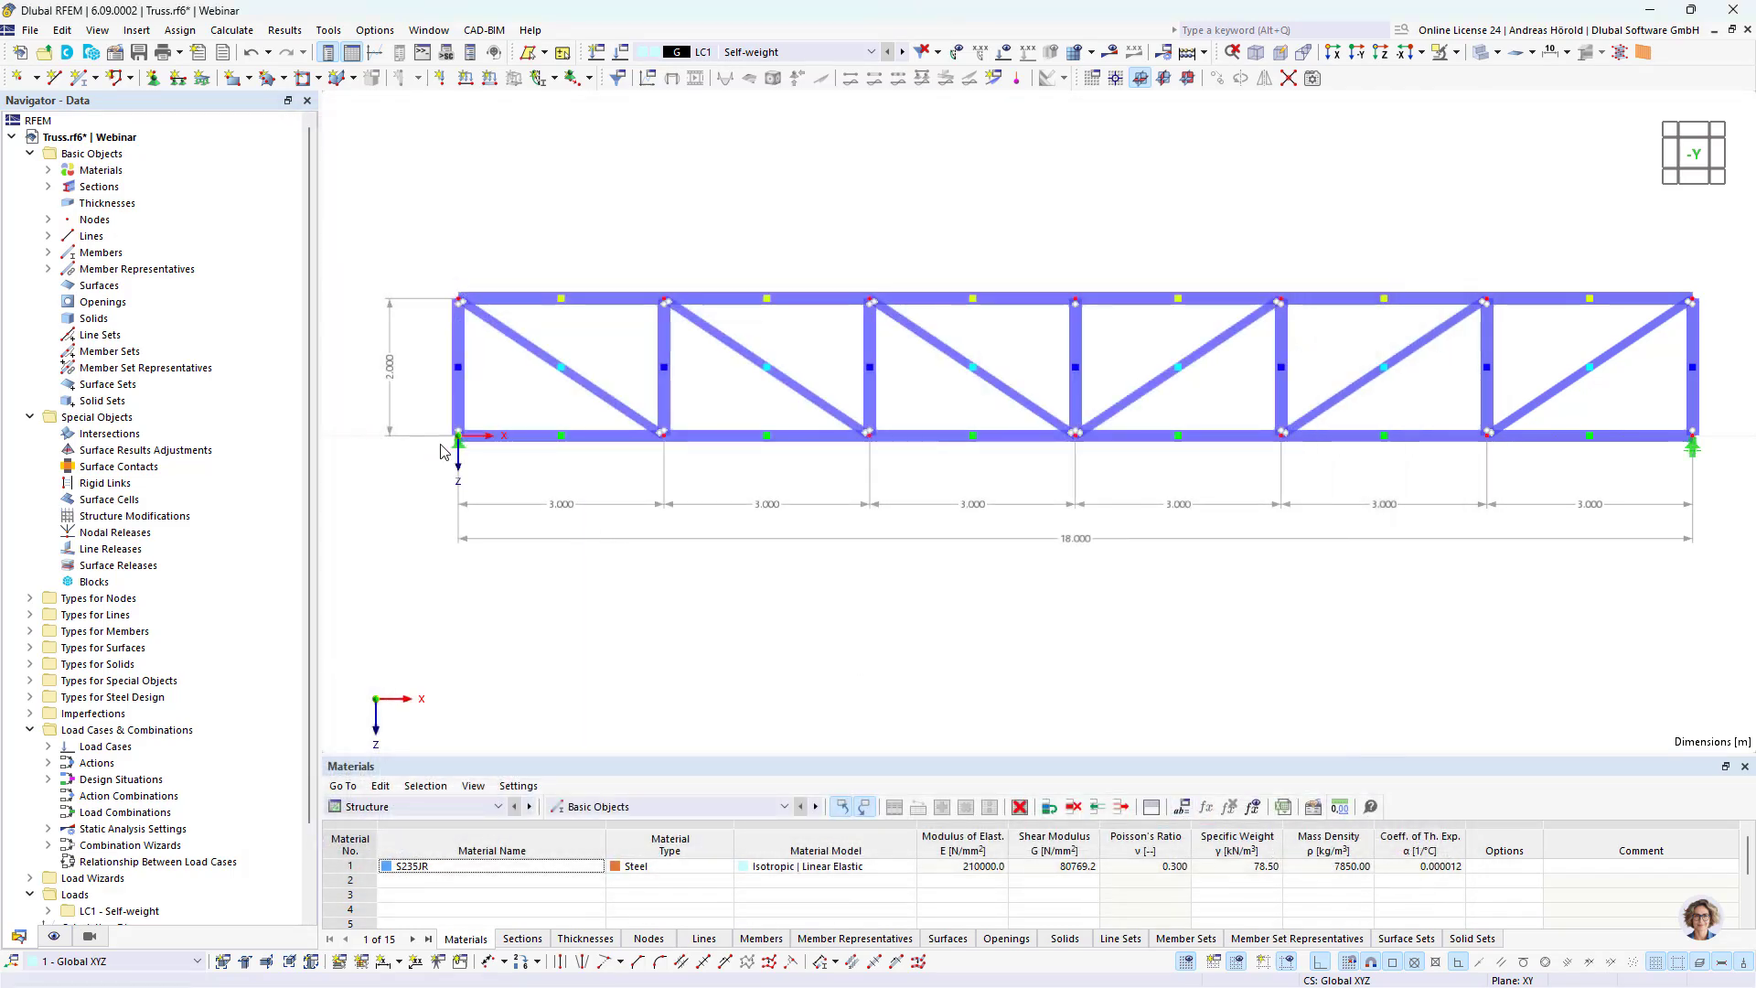
Step: Edit the hinged nodal support at node 1, fixing rotation φX and releasing rotation φZ
double_click(457, 454)
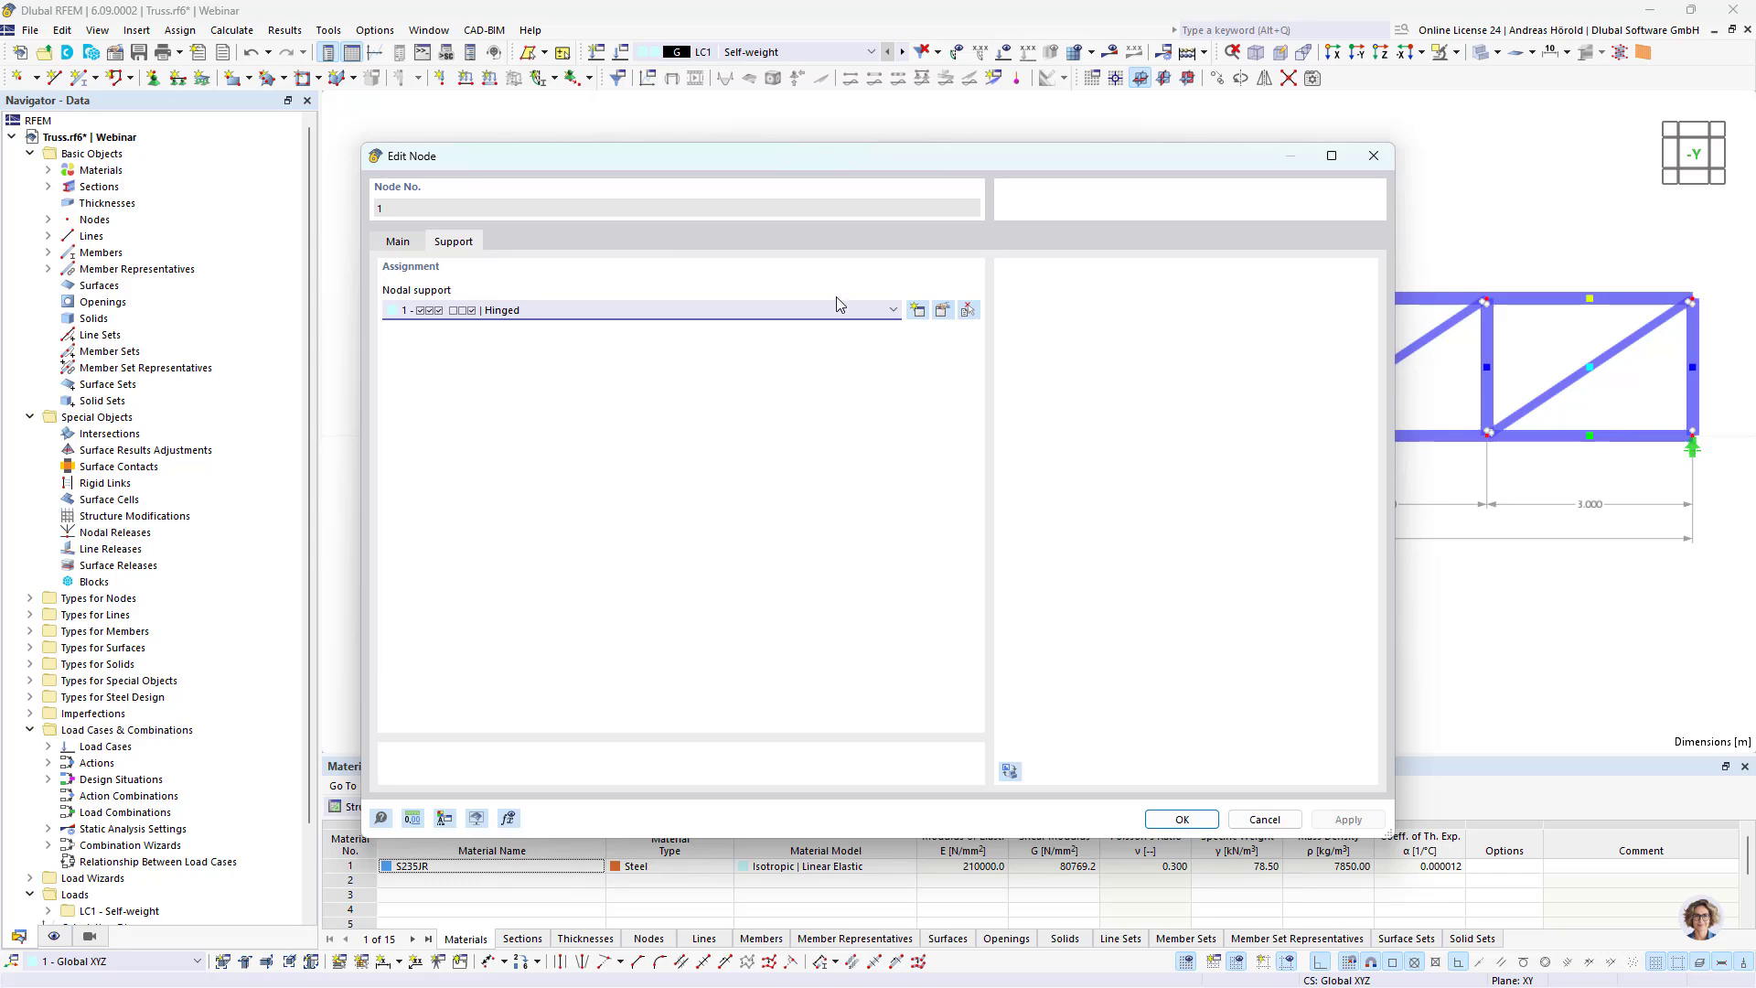
left_click(942, 311)
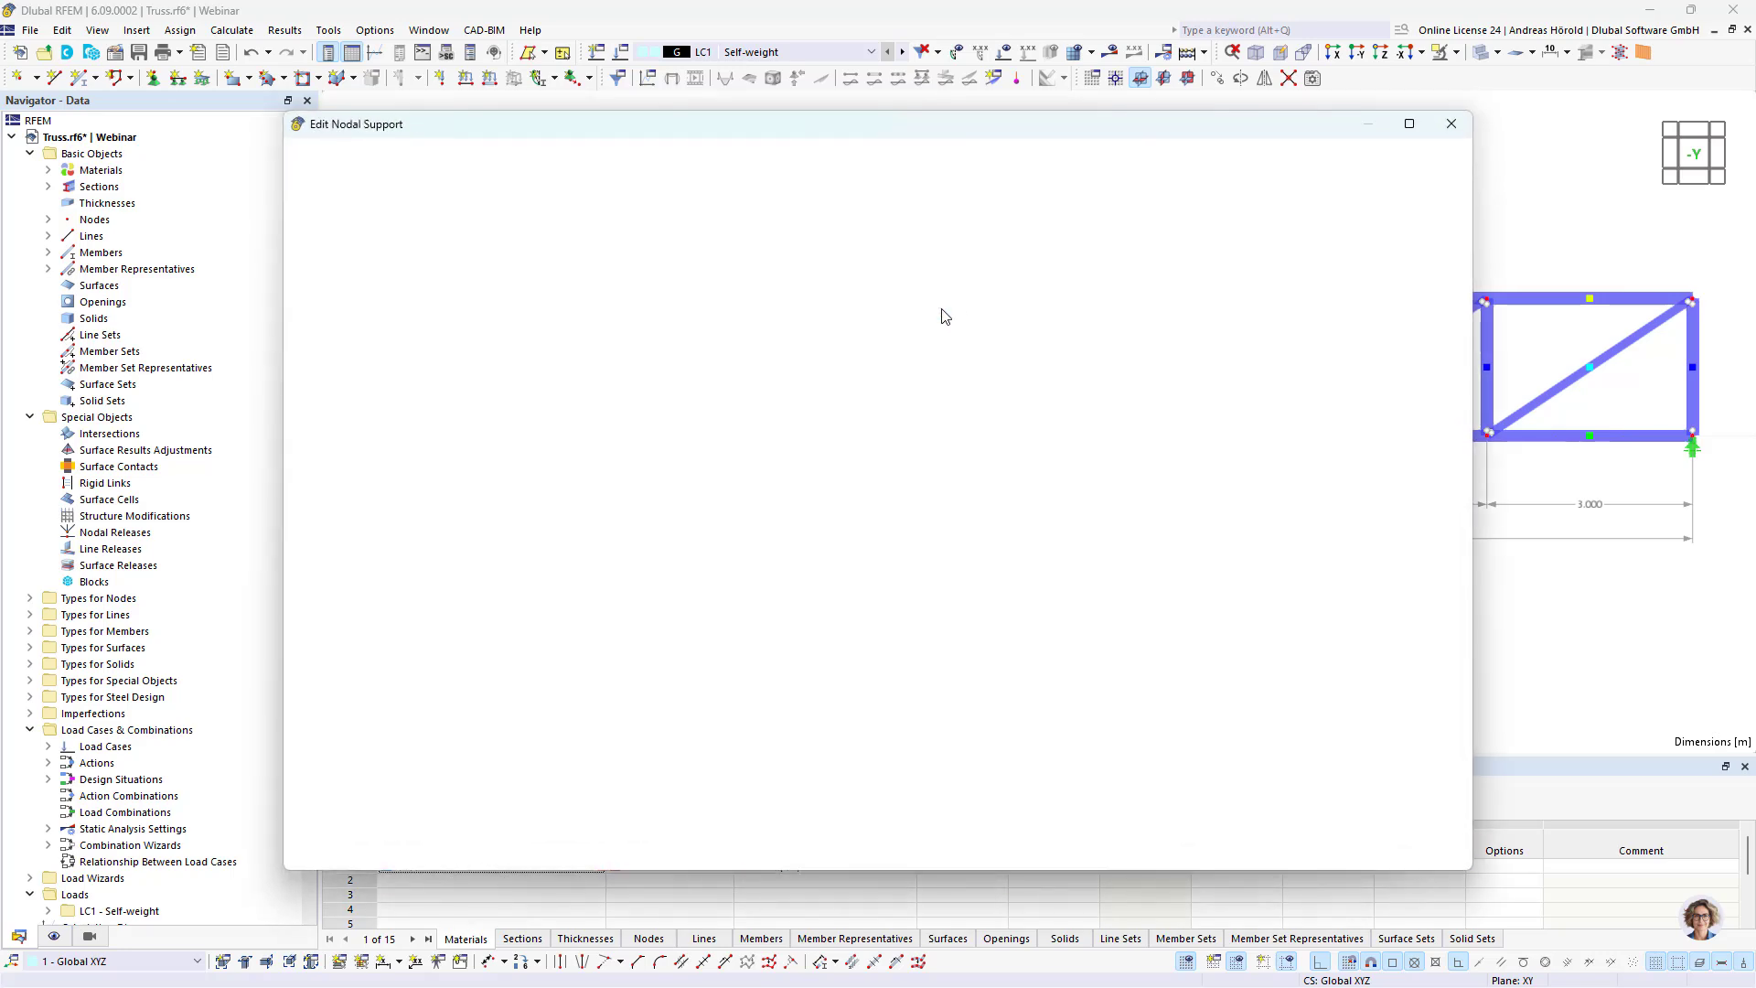
left_click(512, 429)
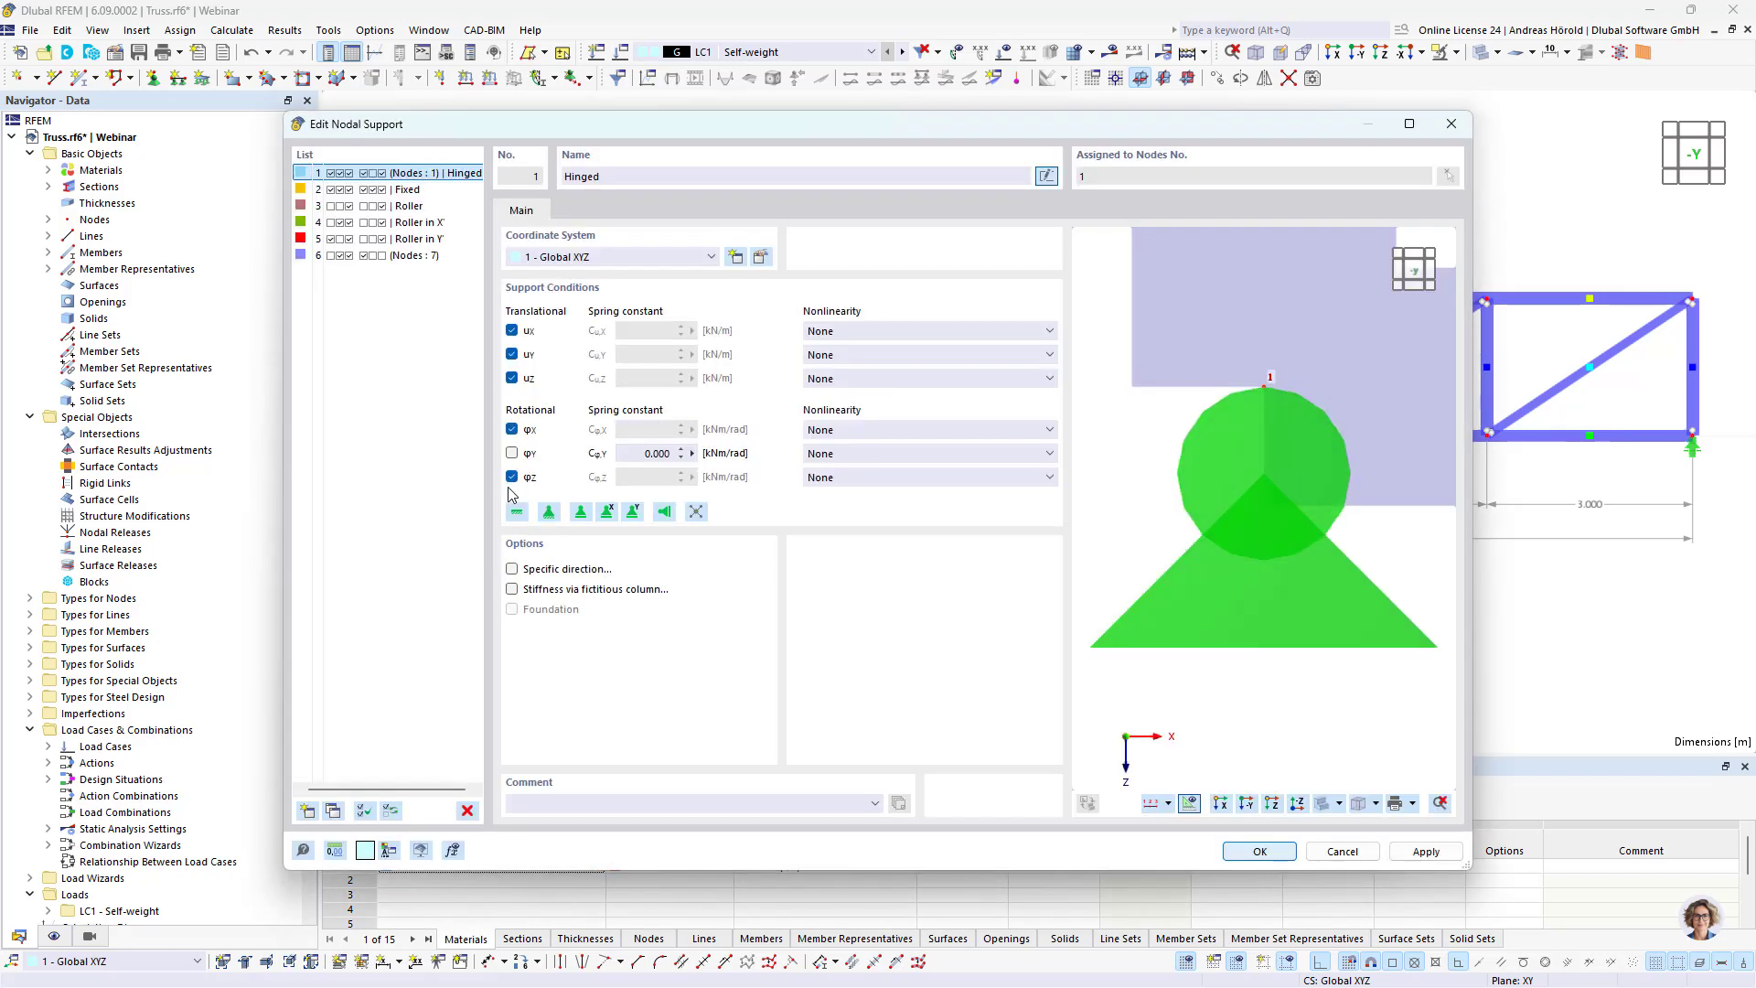
left_click(512, 477)
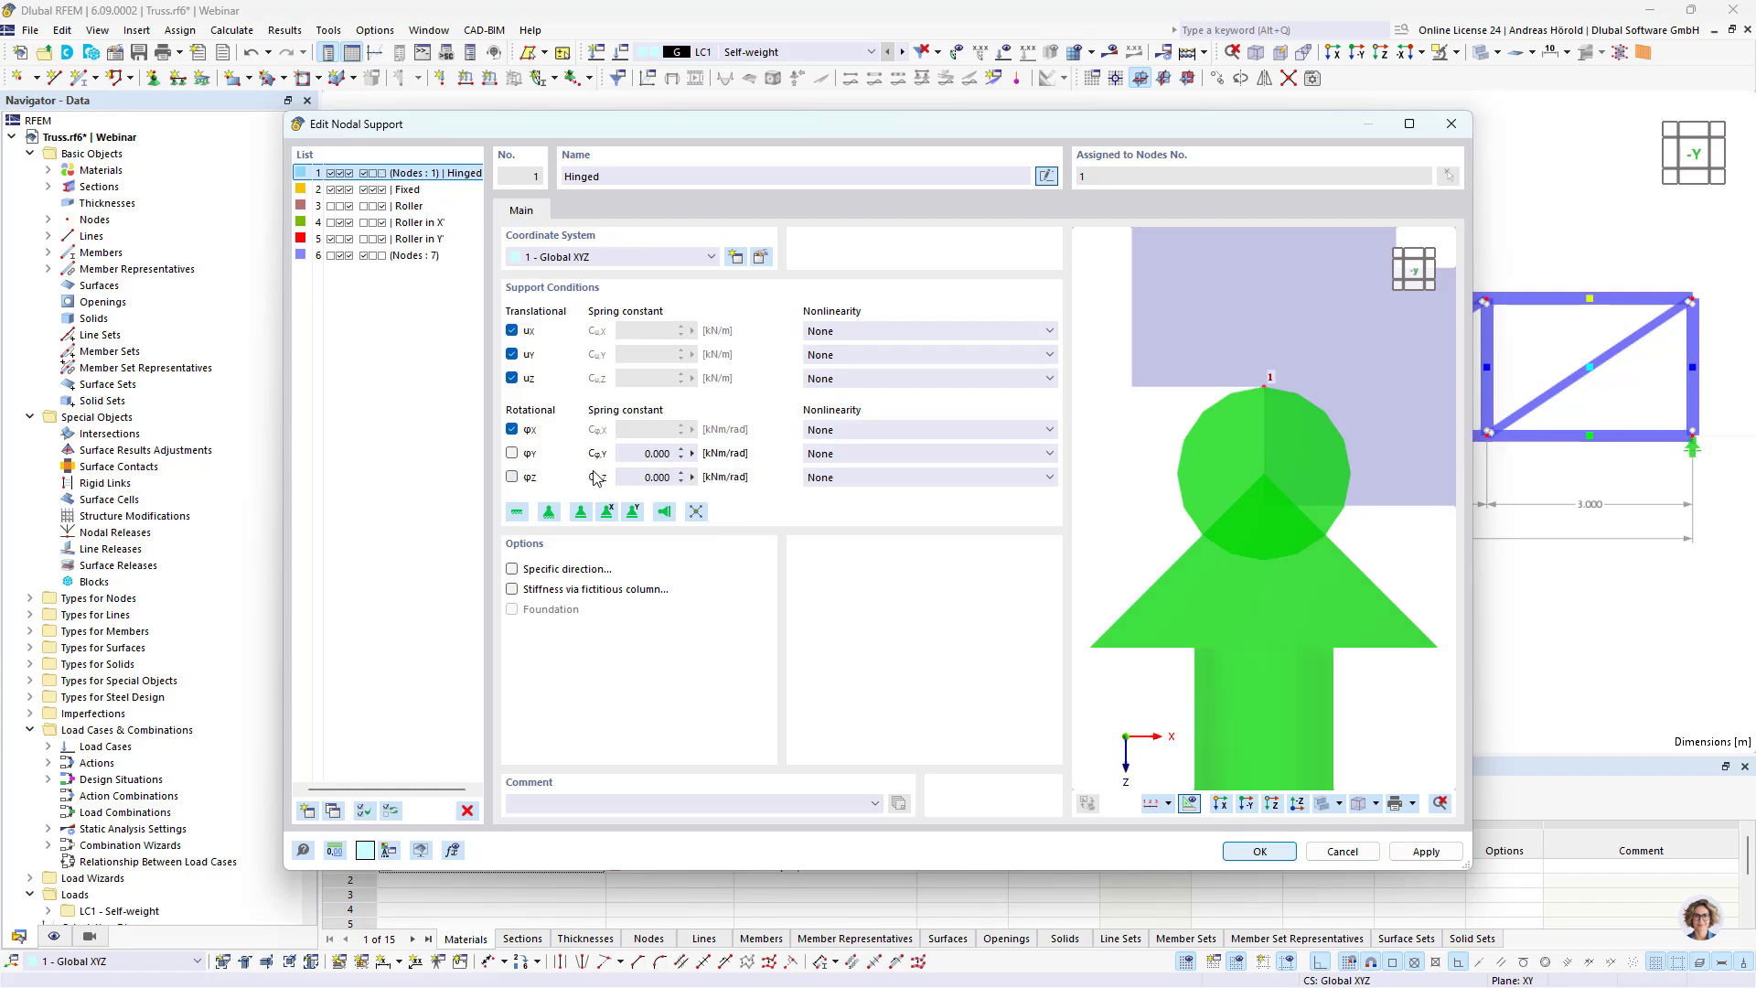
left_click(1265, 852)
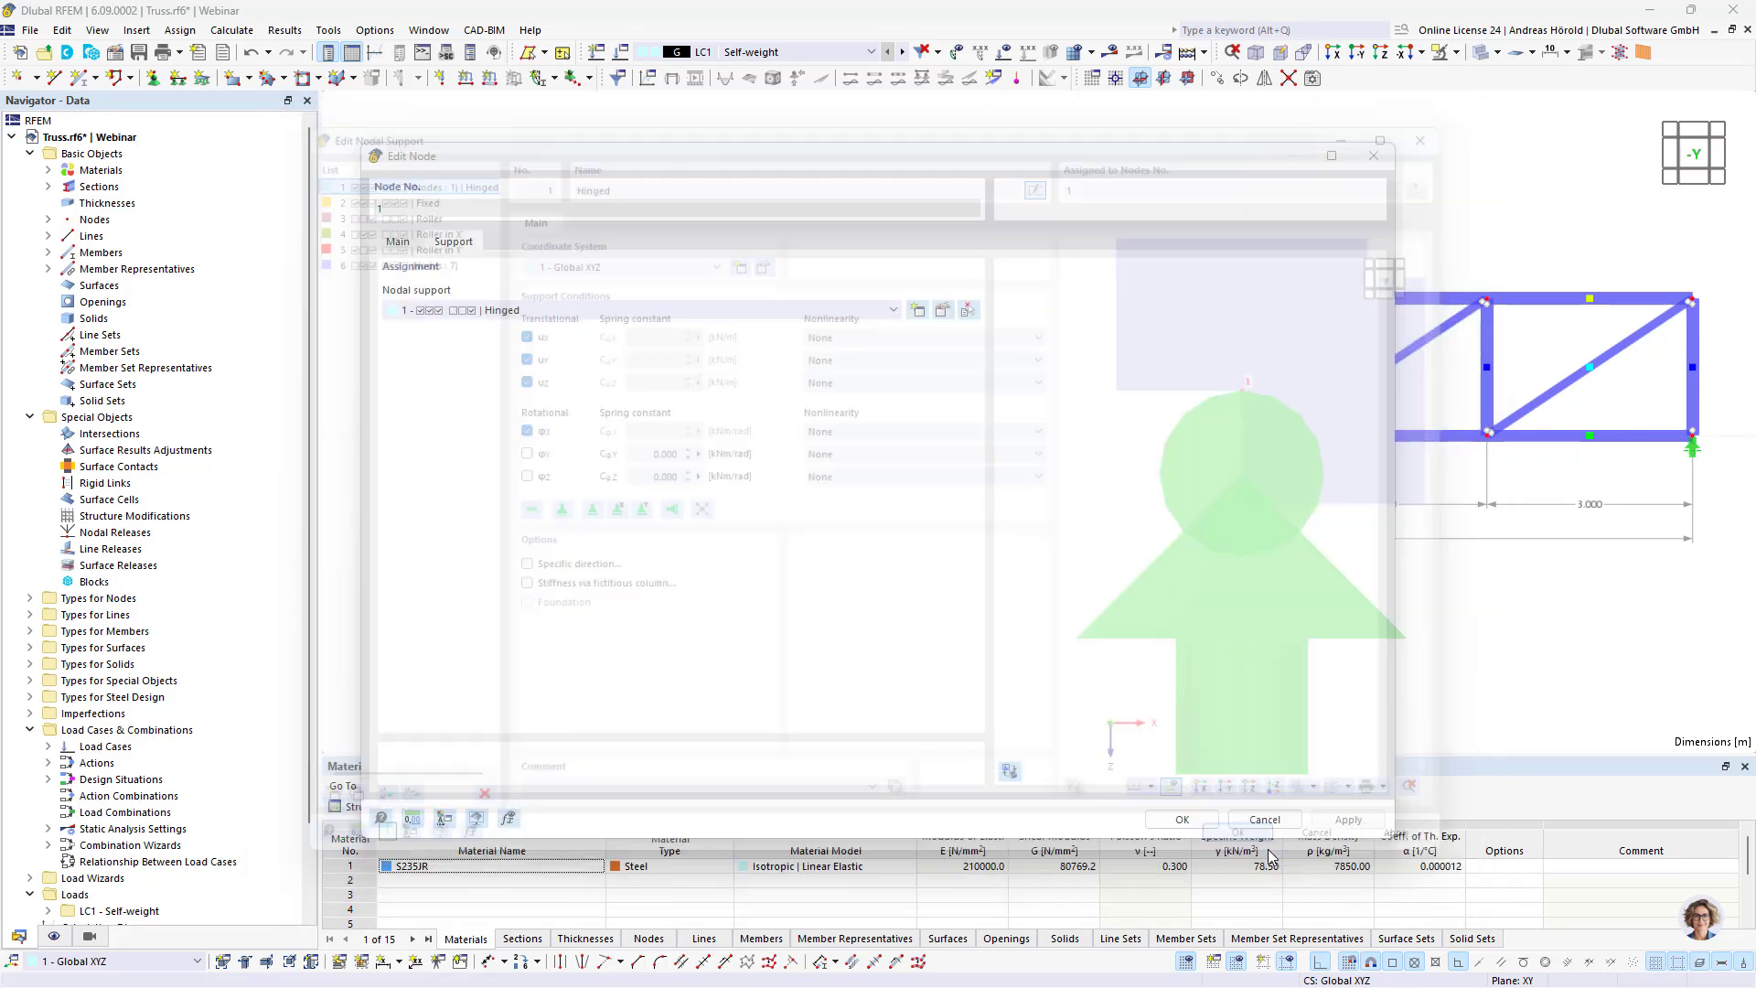
left_click(1181, 818)
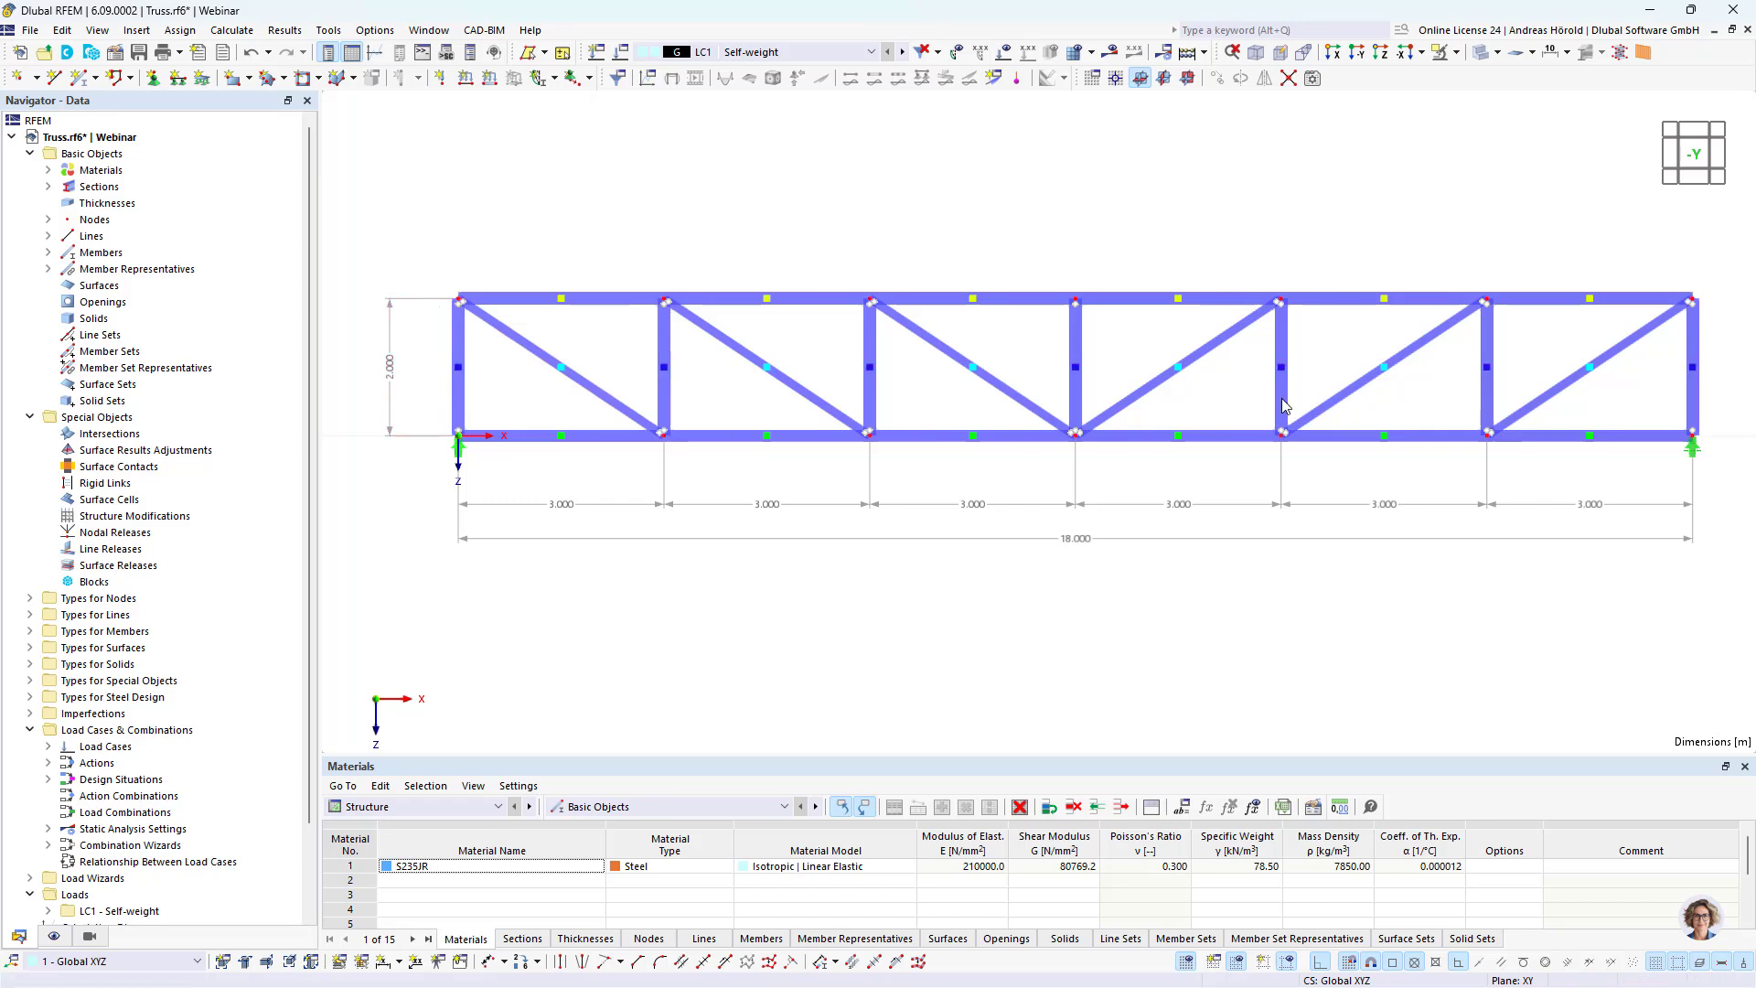
Step: Assign a new nodal support that restrains only uY to top chord nodes 8-14
left_click(587, 301)
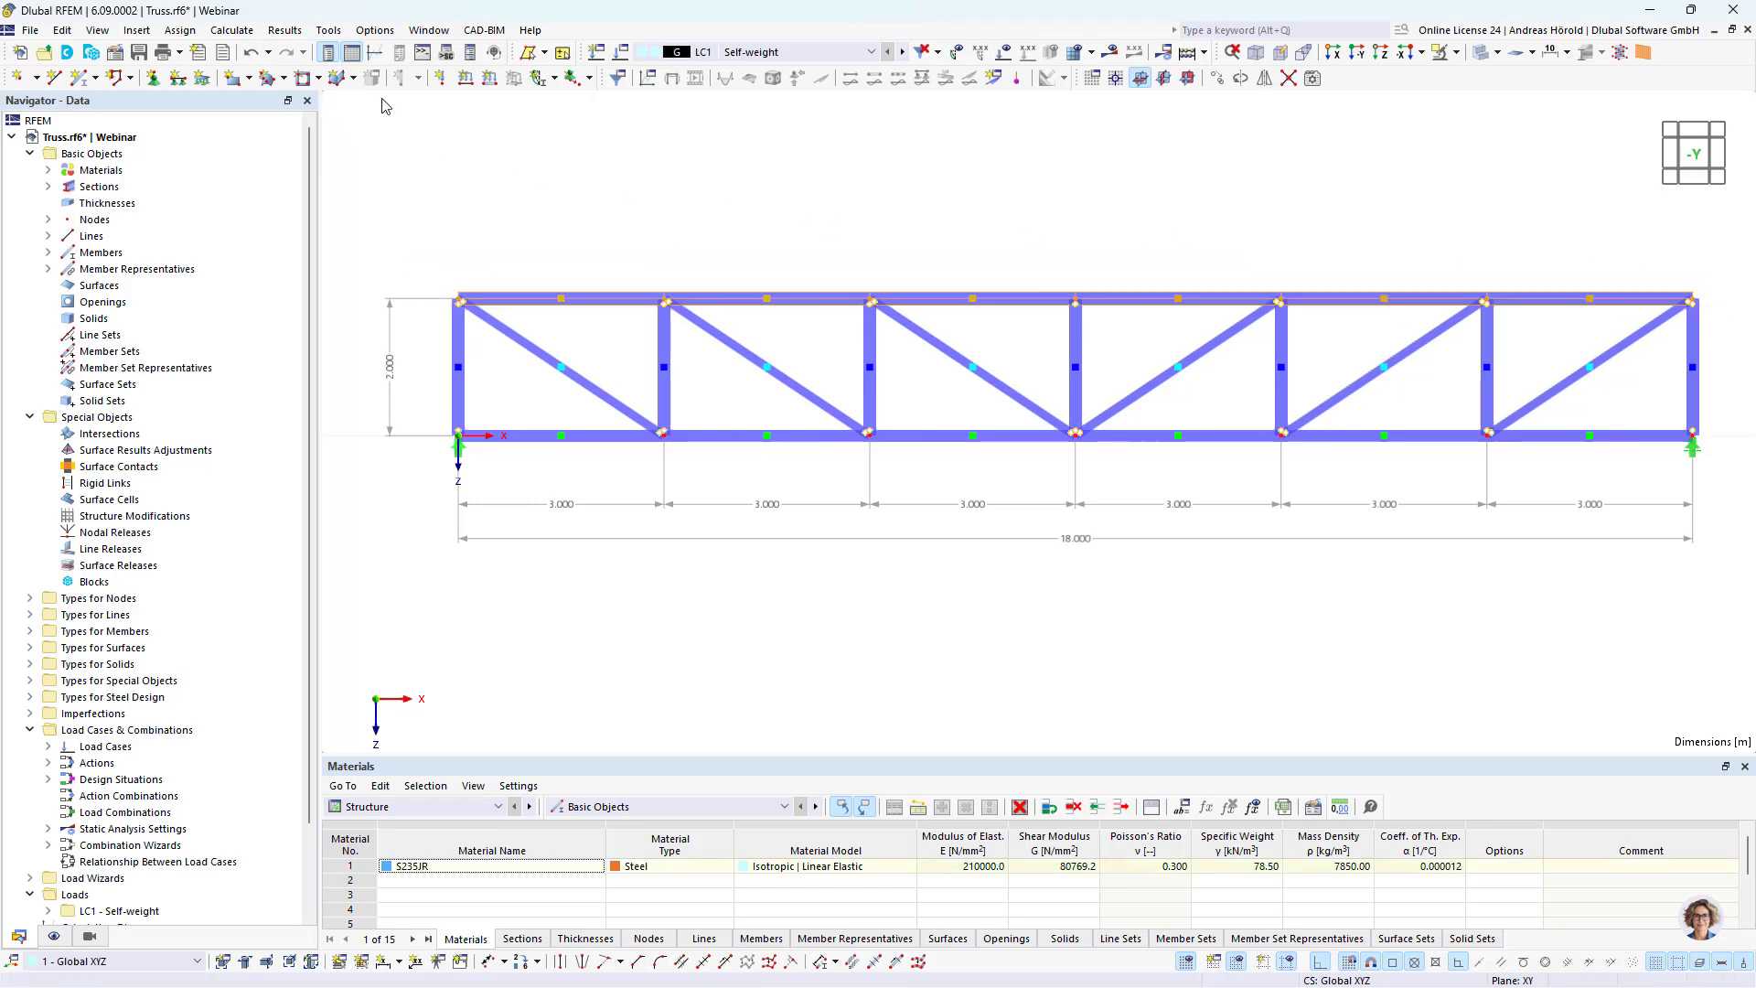
left_click(153, 80)
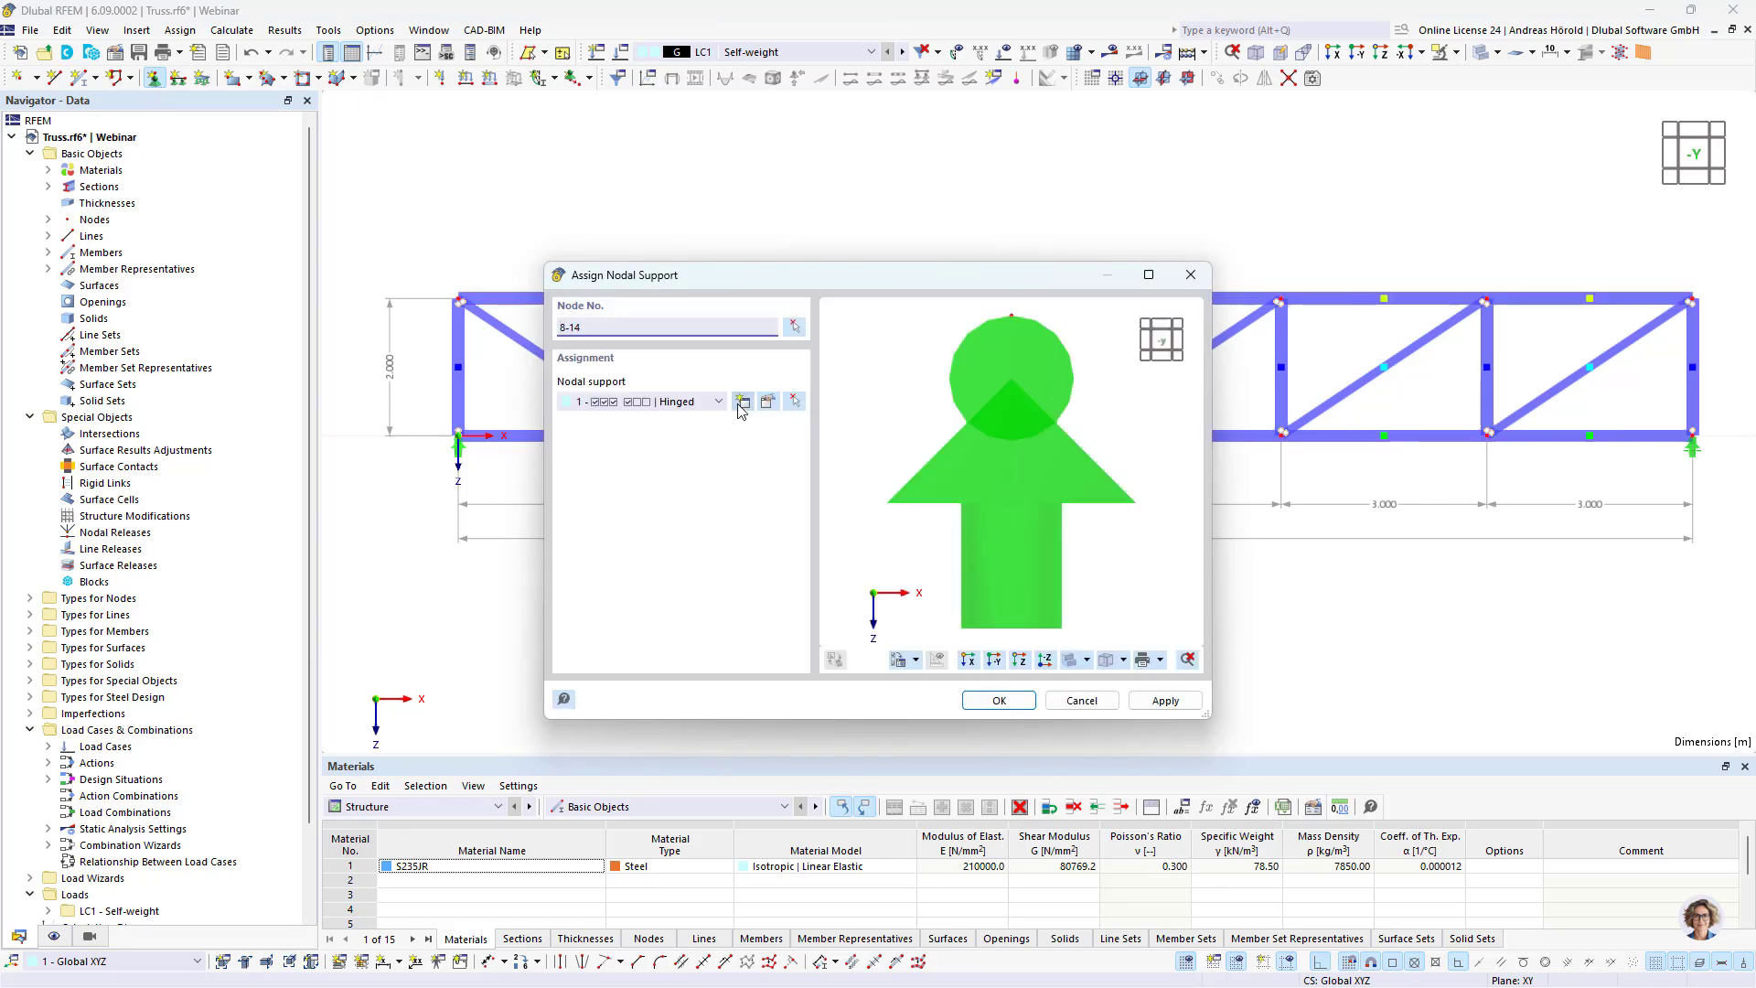
left_click(742, 403)
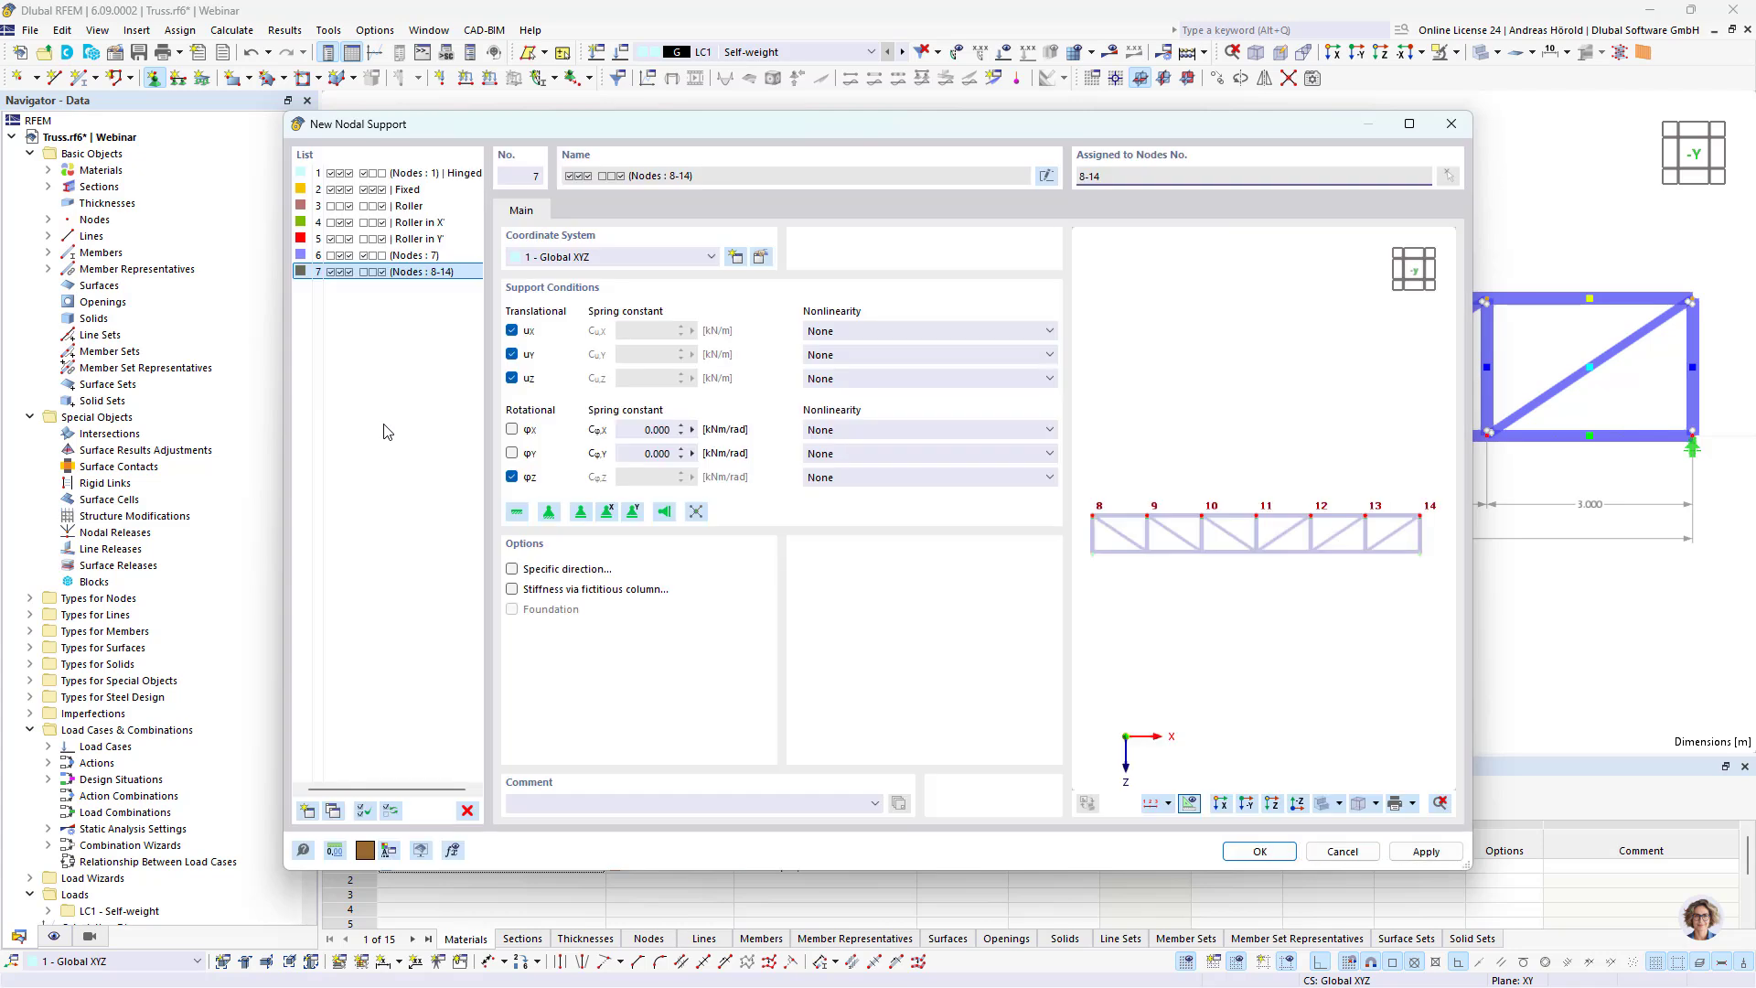
left_click(512, 377)
left_click(512, 330)
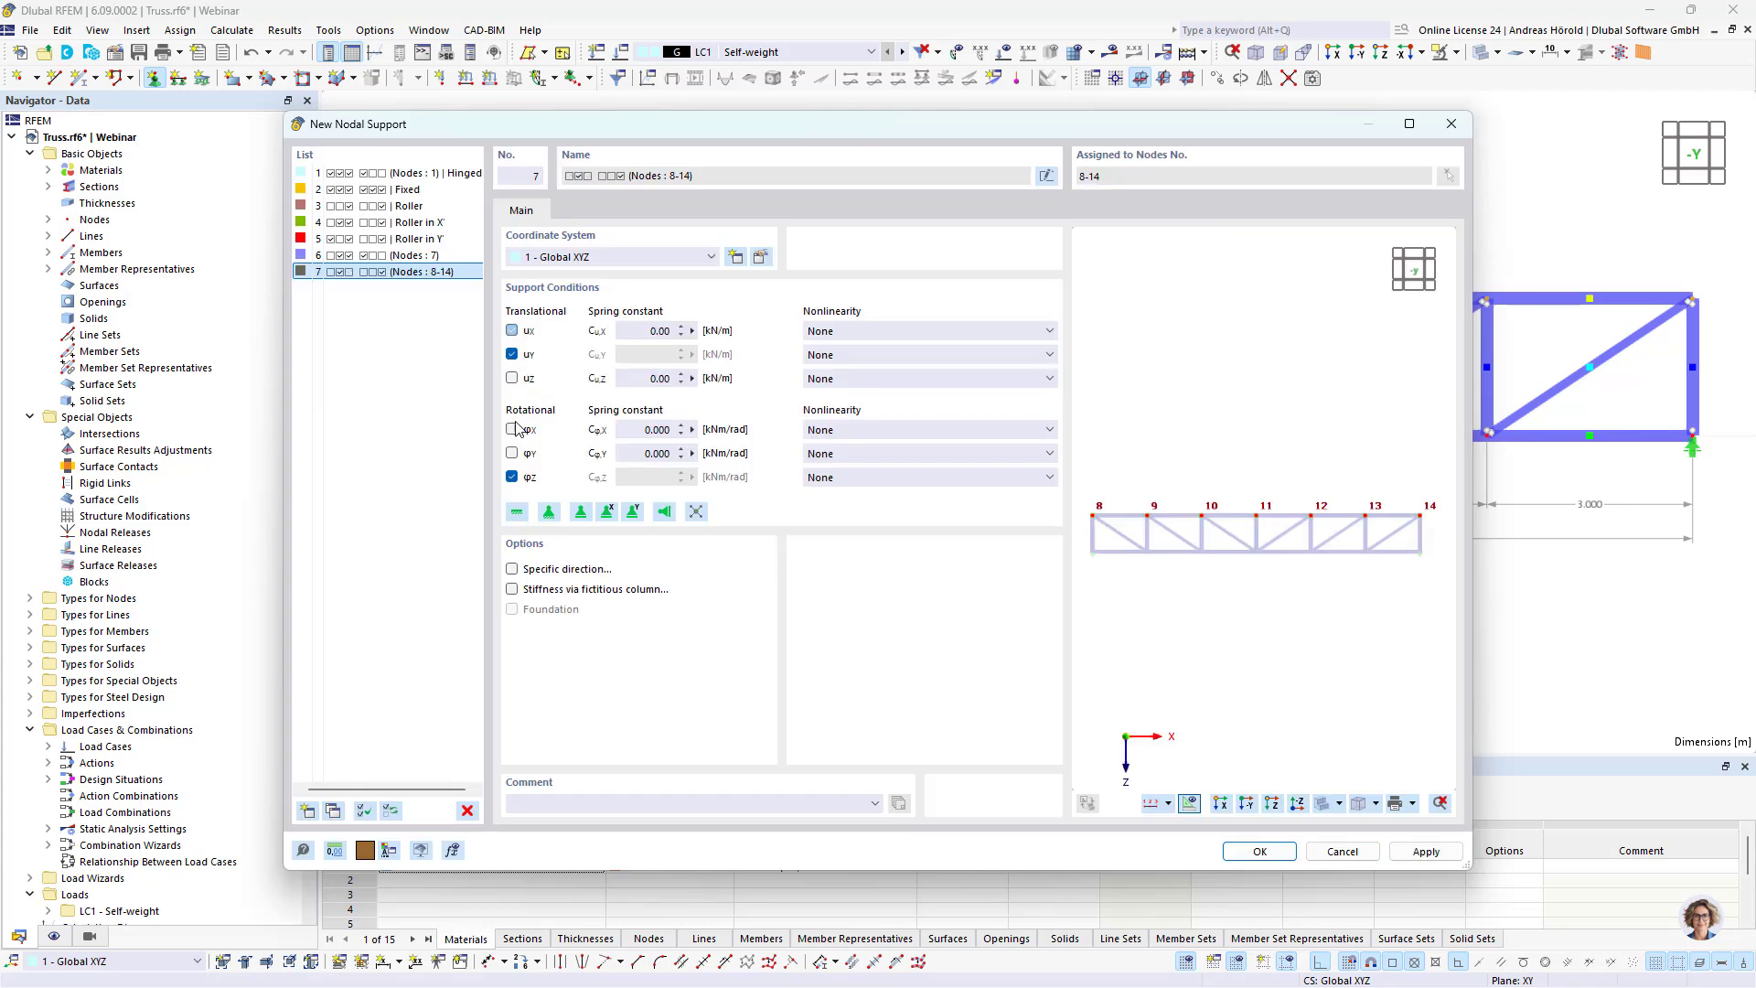
left_click(512, 477)
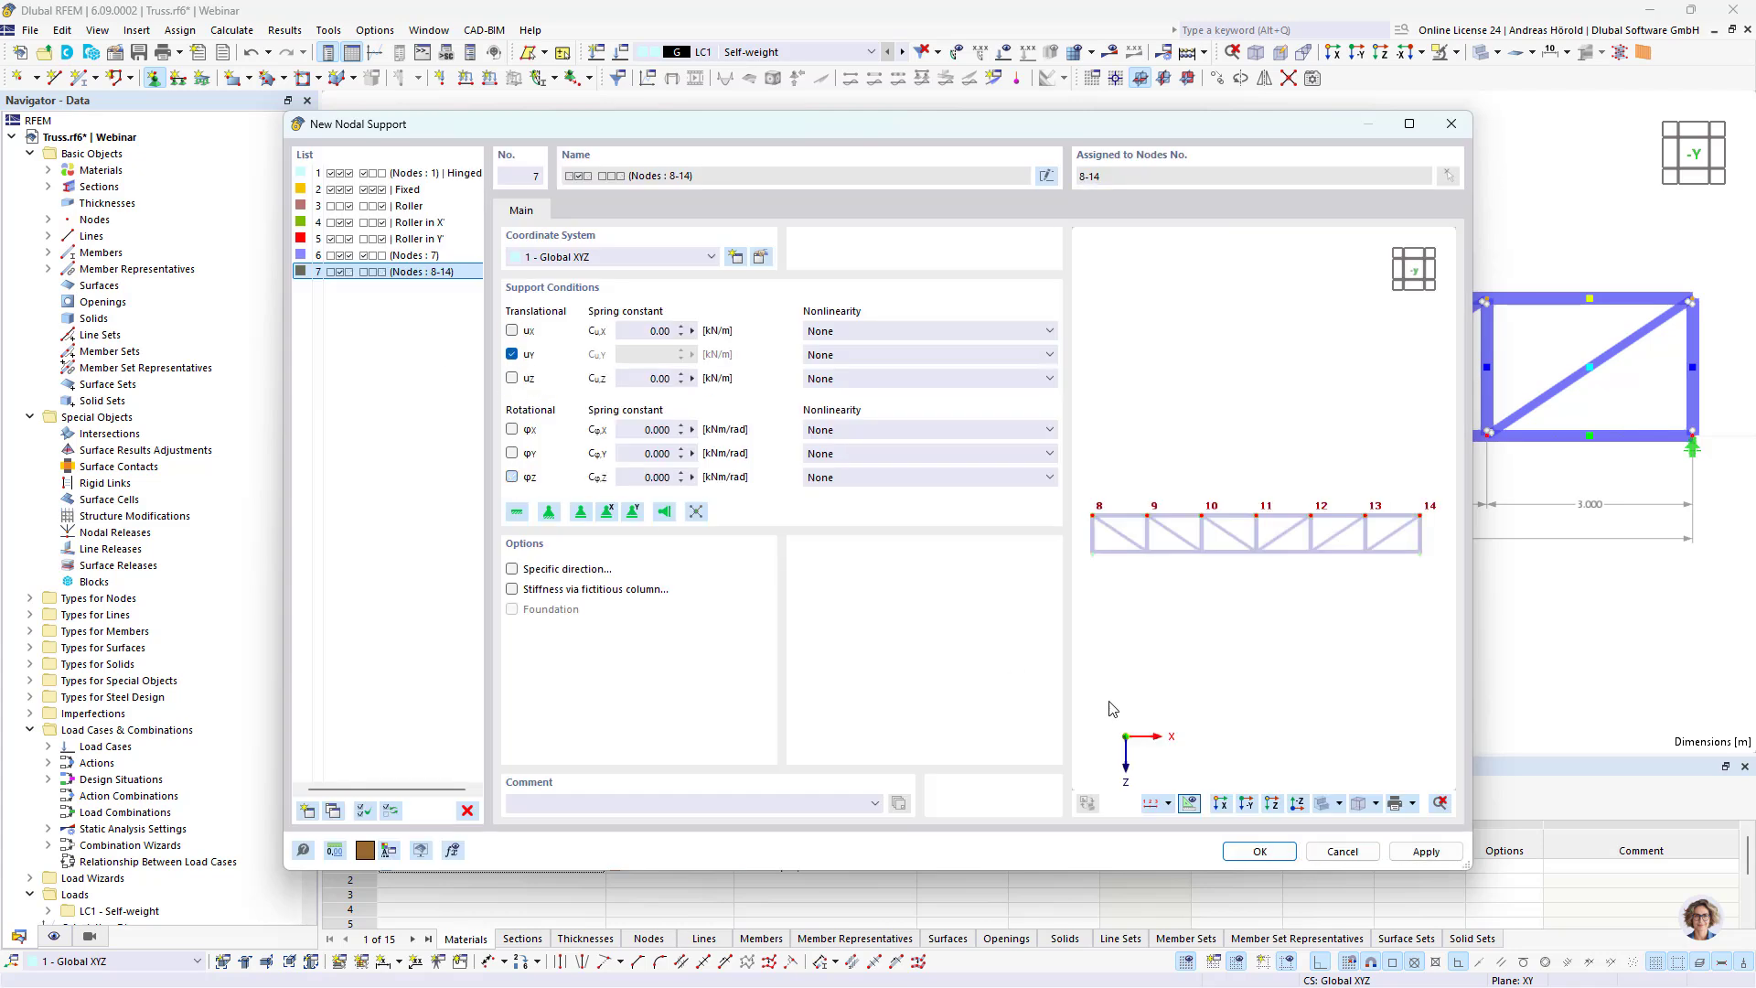
left_click(1259, 852)
left_click(1006, 701)
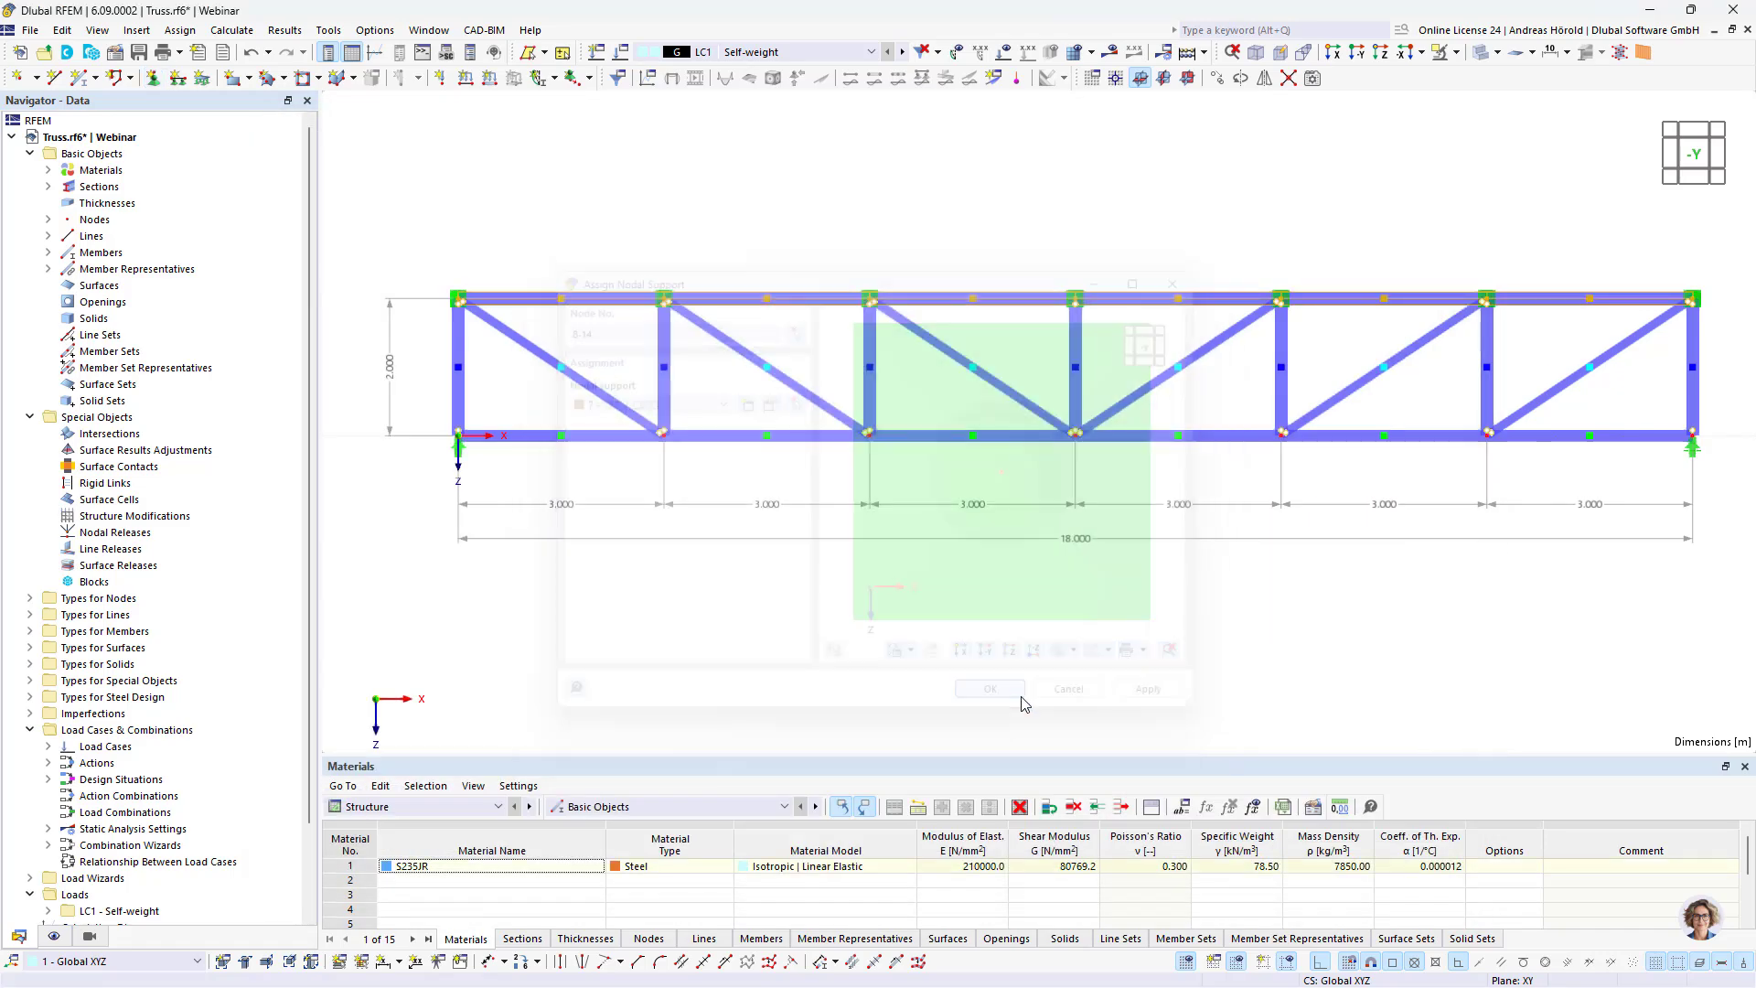
Step: Create a continuous member set from the six bottom chord members 1-6
middle_click_drag(1220, 616, 1192, 649, "ctrl")
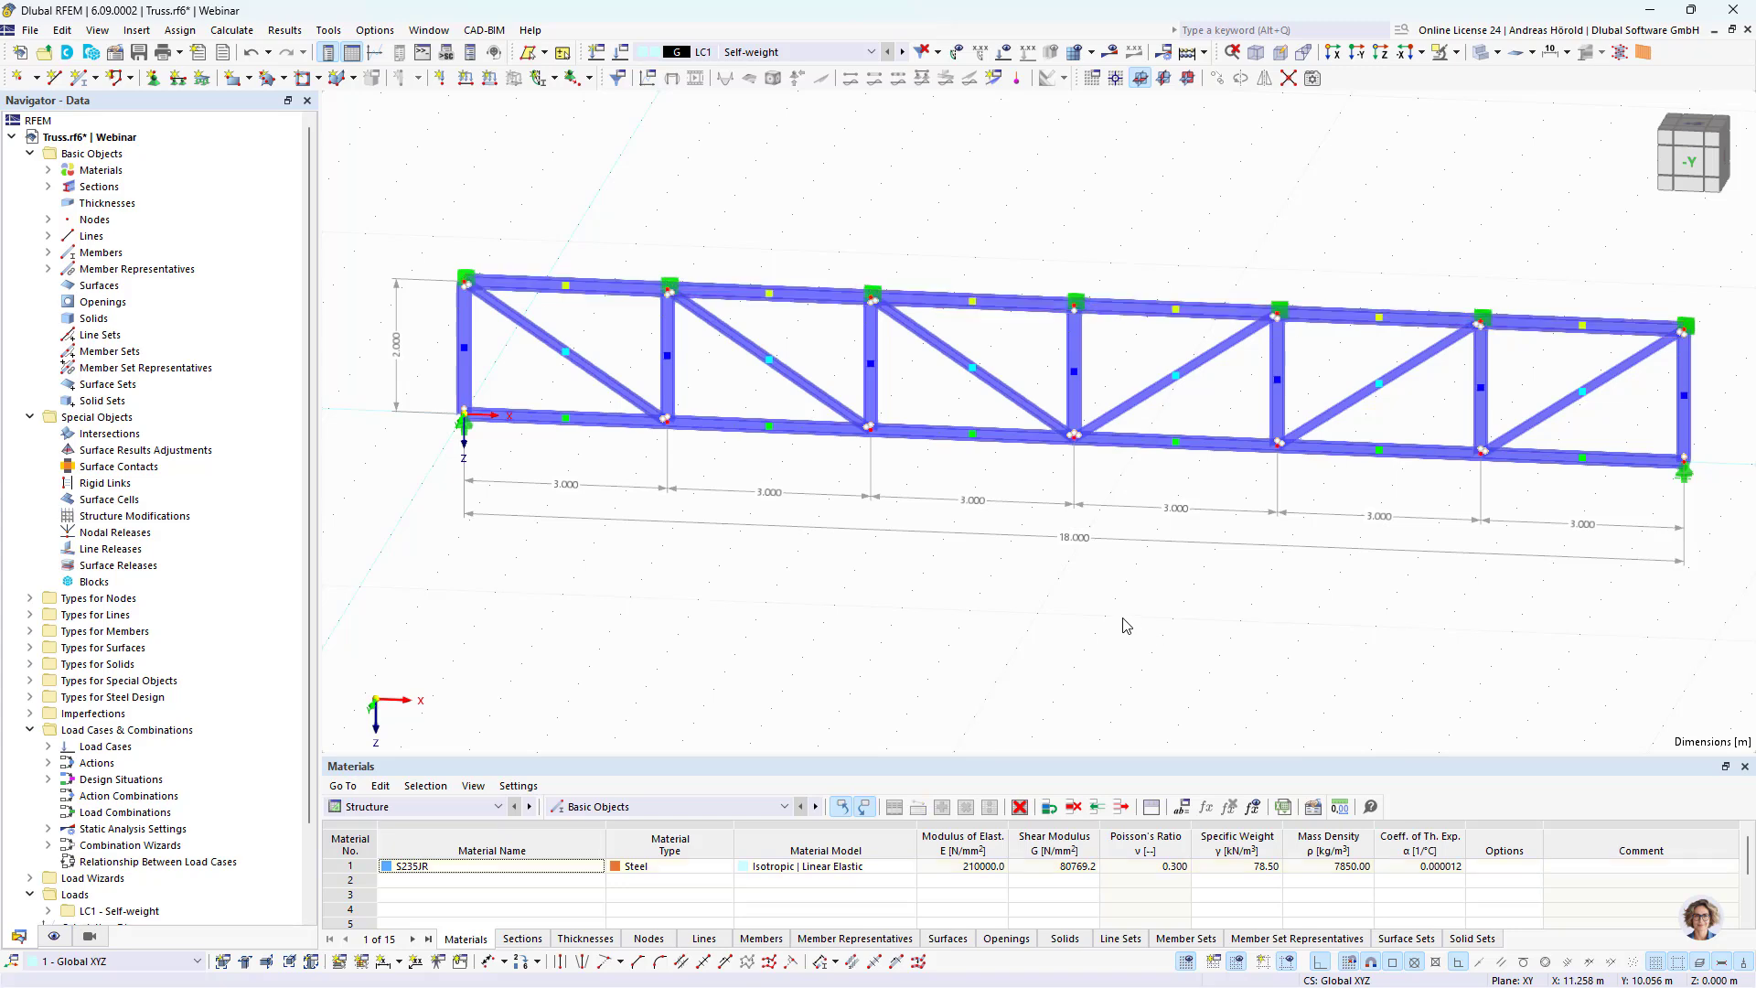
left_click(1381, 55)
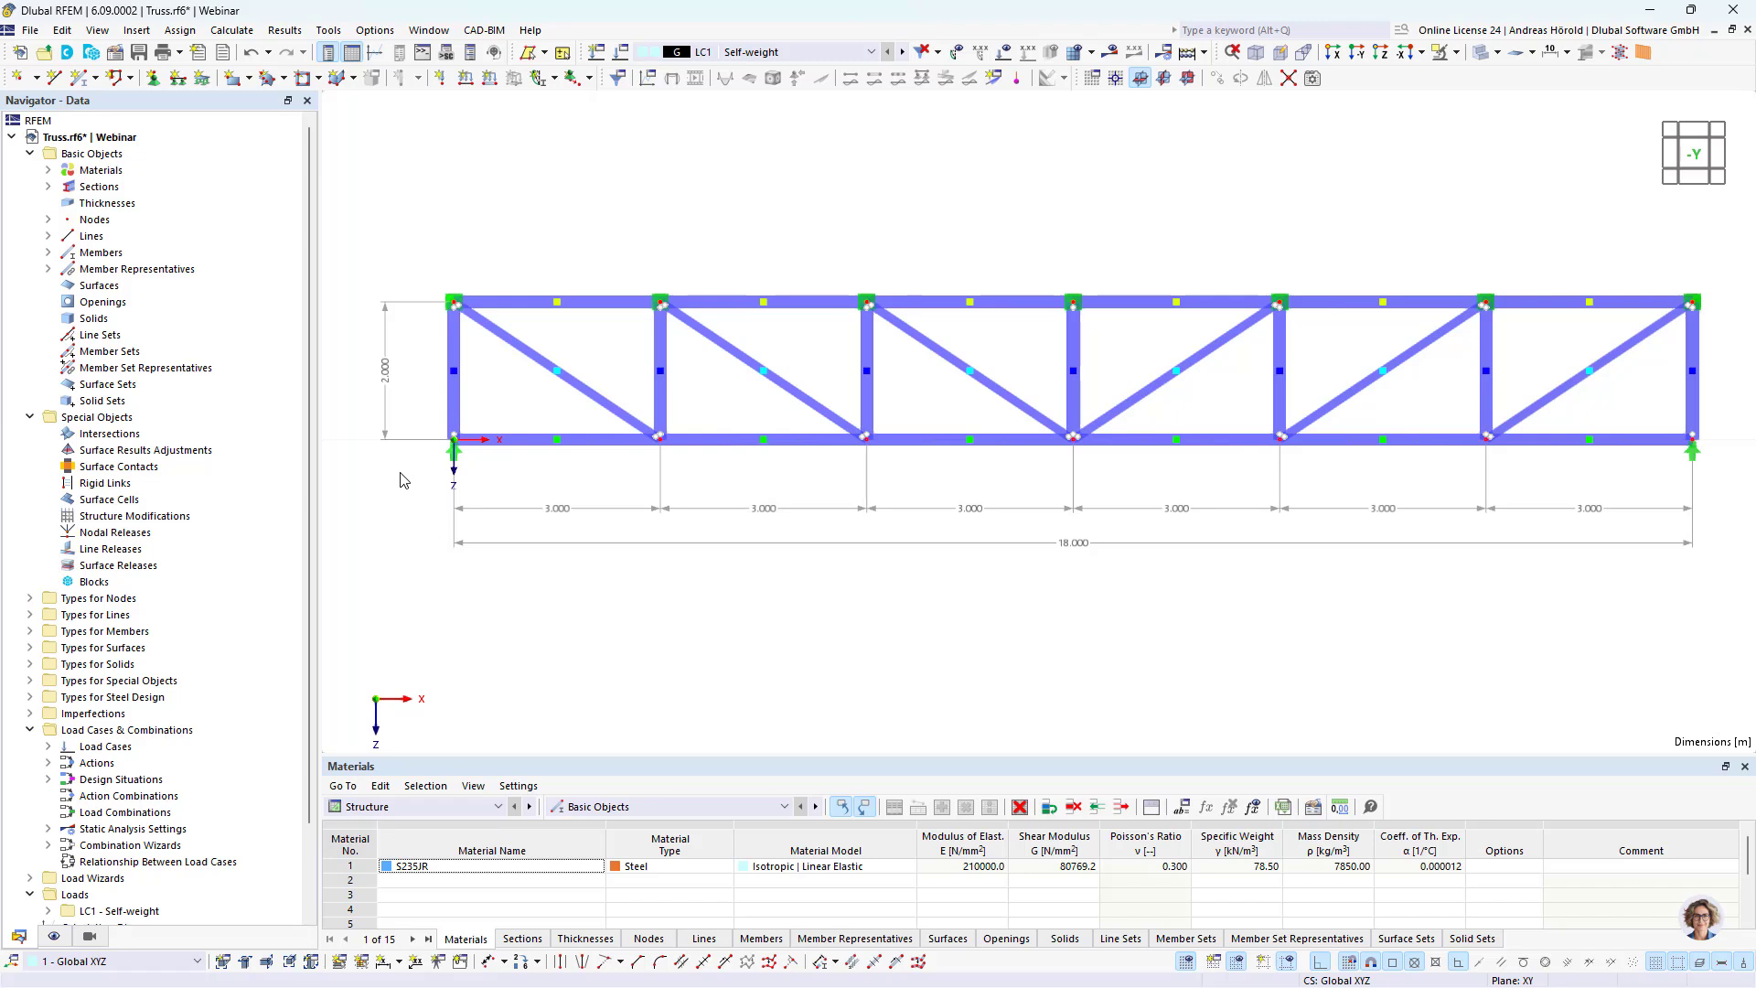
left_click_drag(400, 481, 1745, 413)
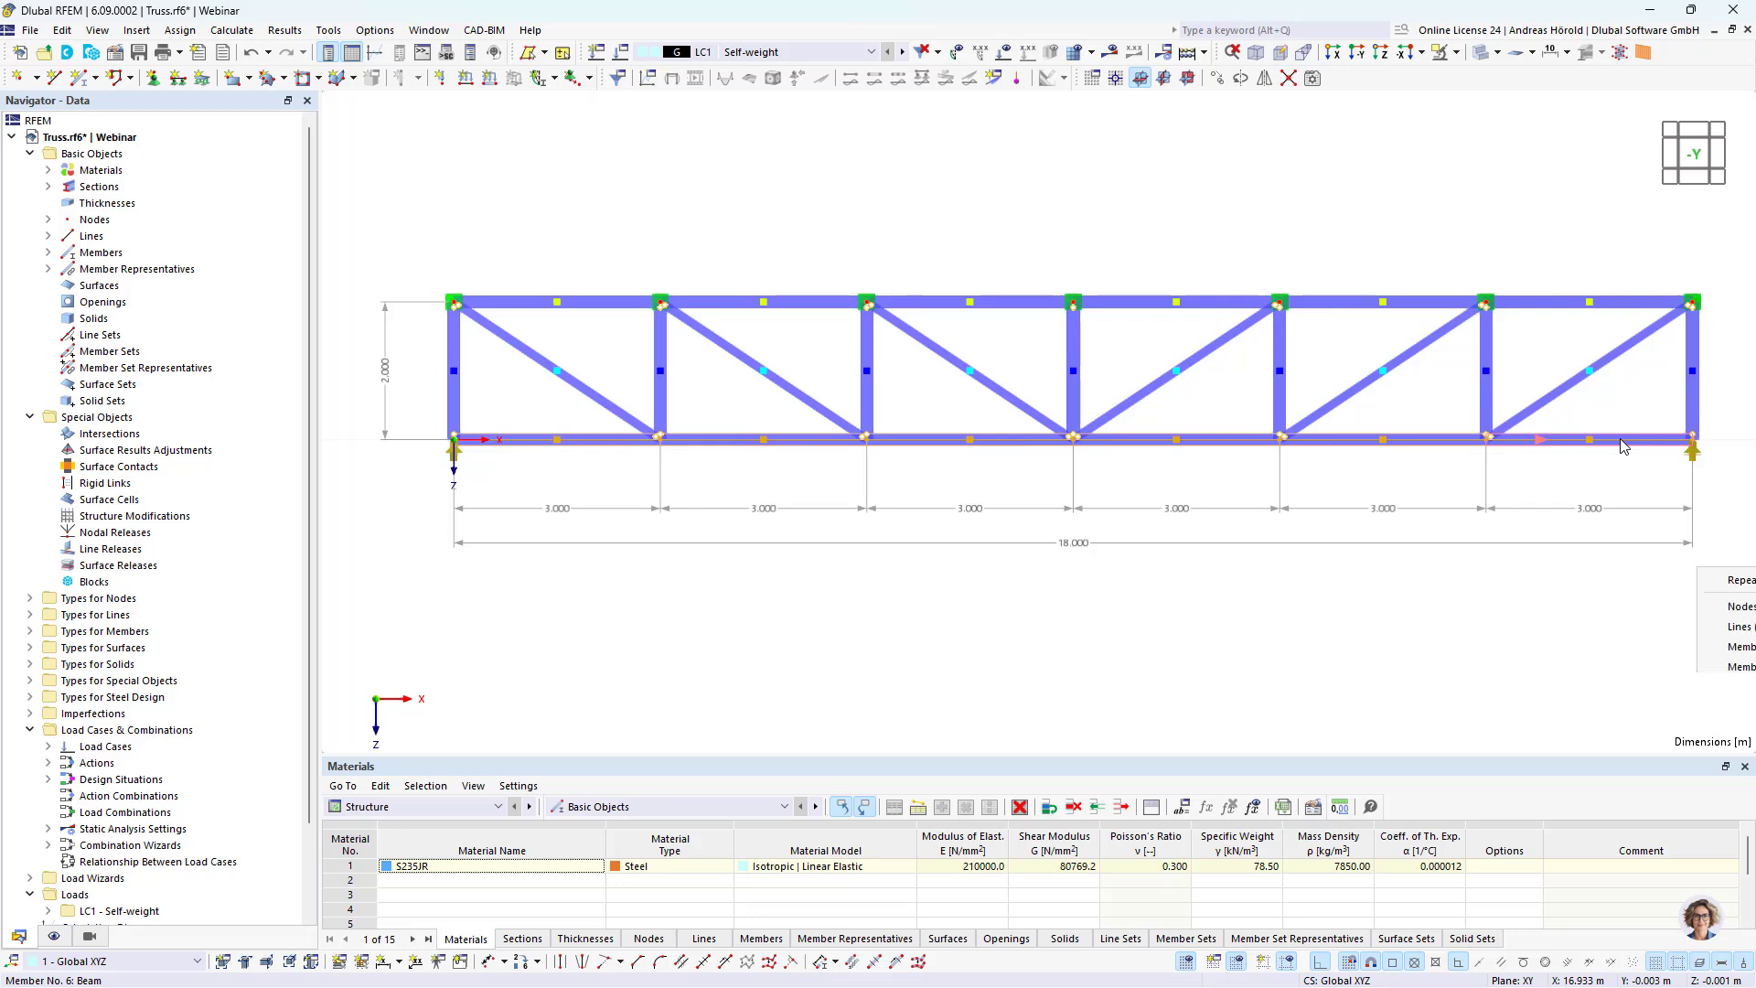
right_click(1624, 446)
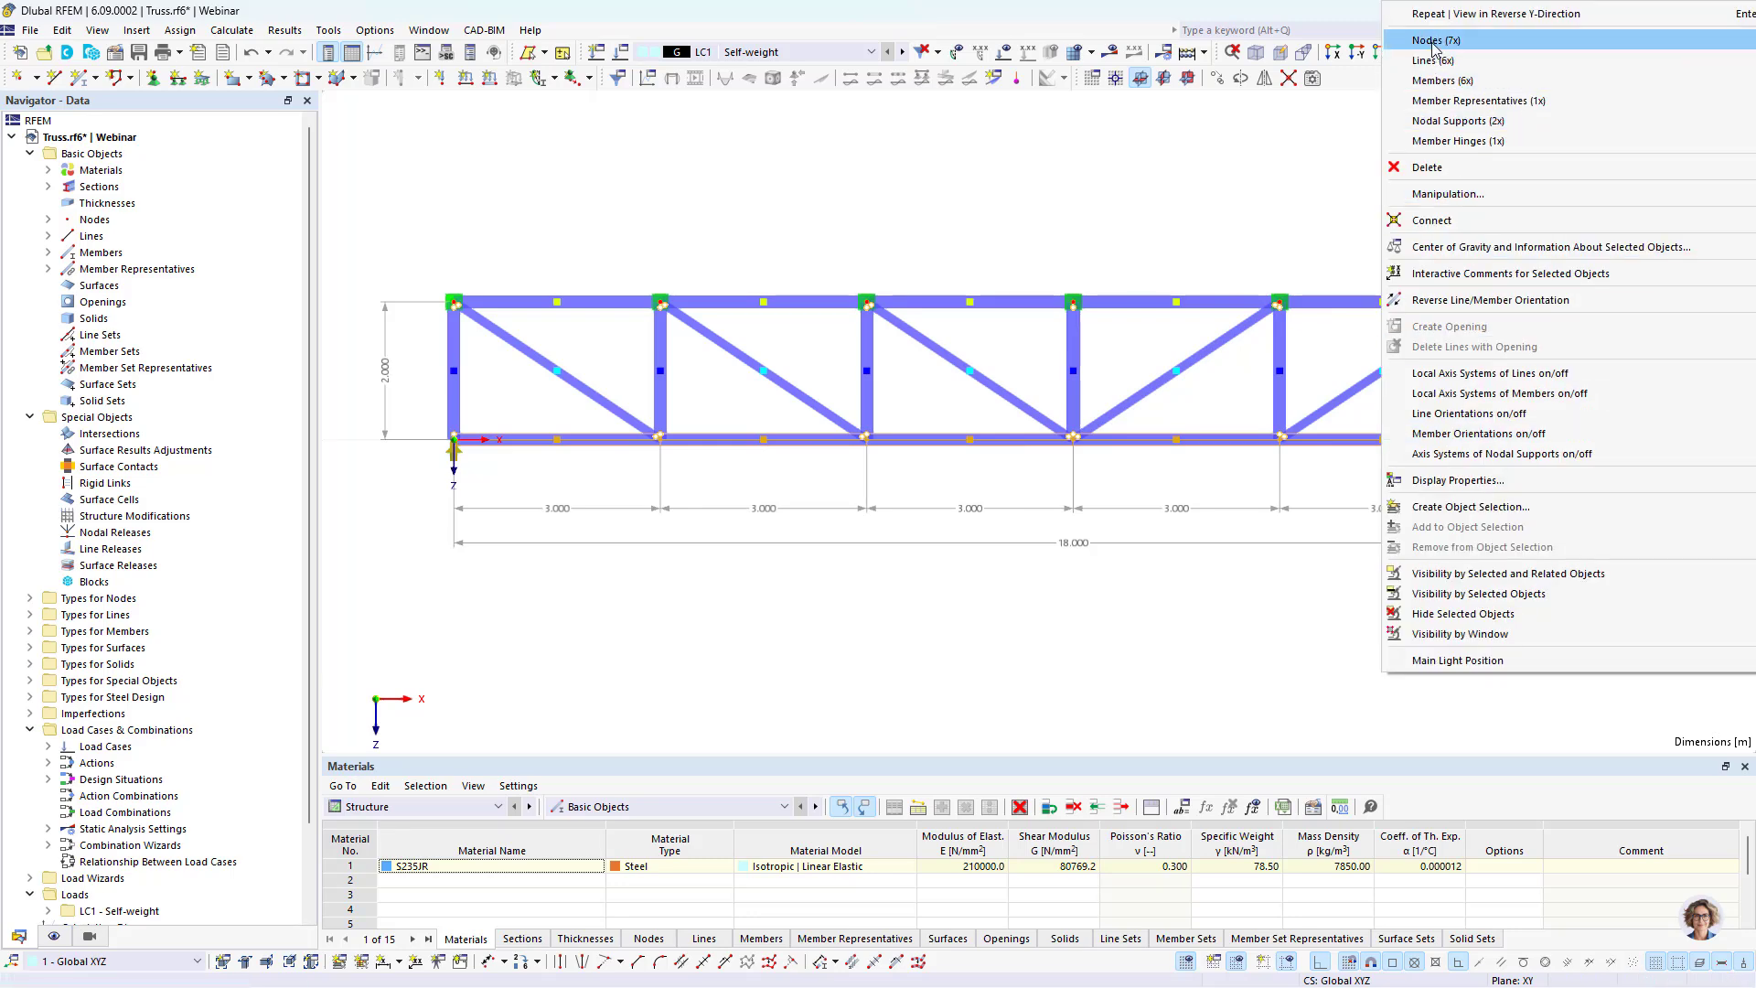
mouse_move(1443, 62)
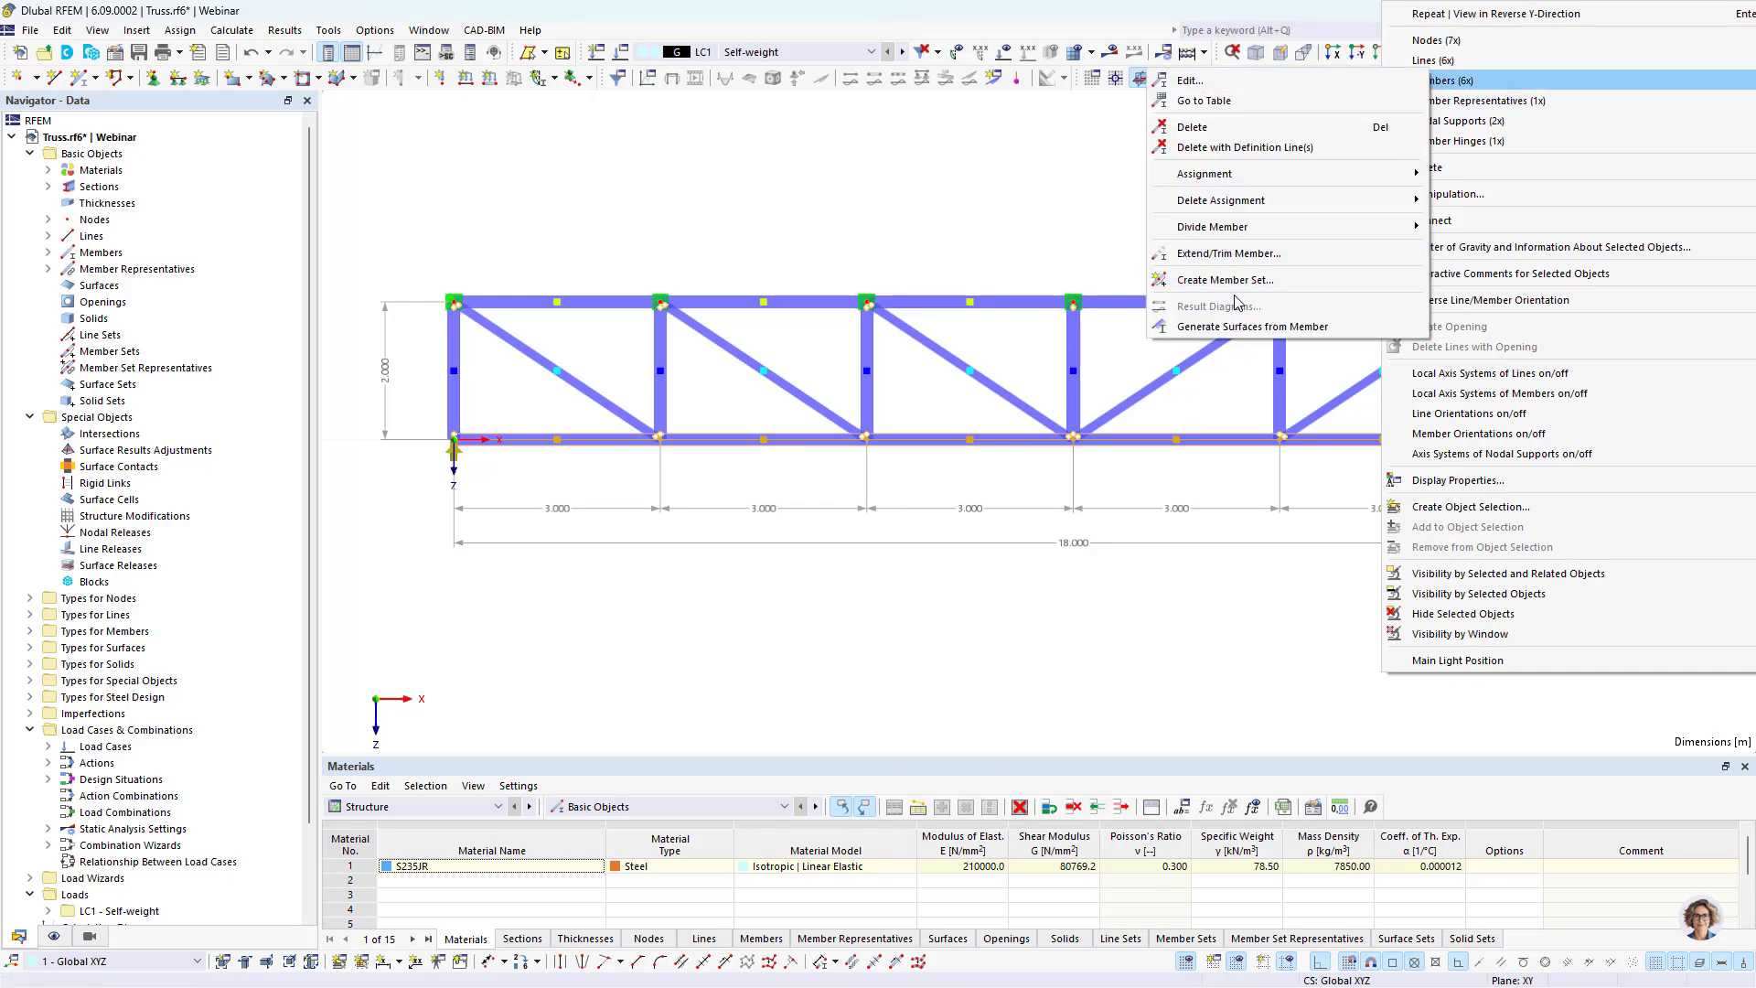
left_click(1242, 287)
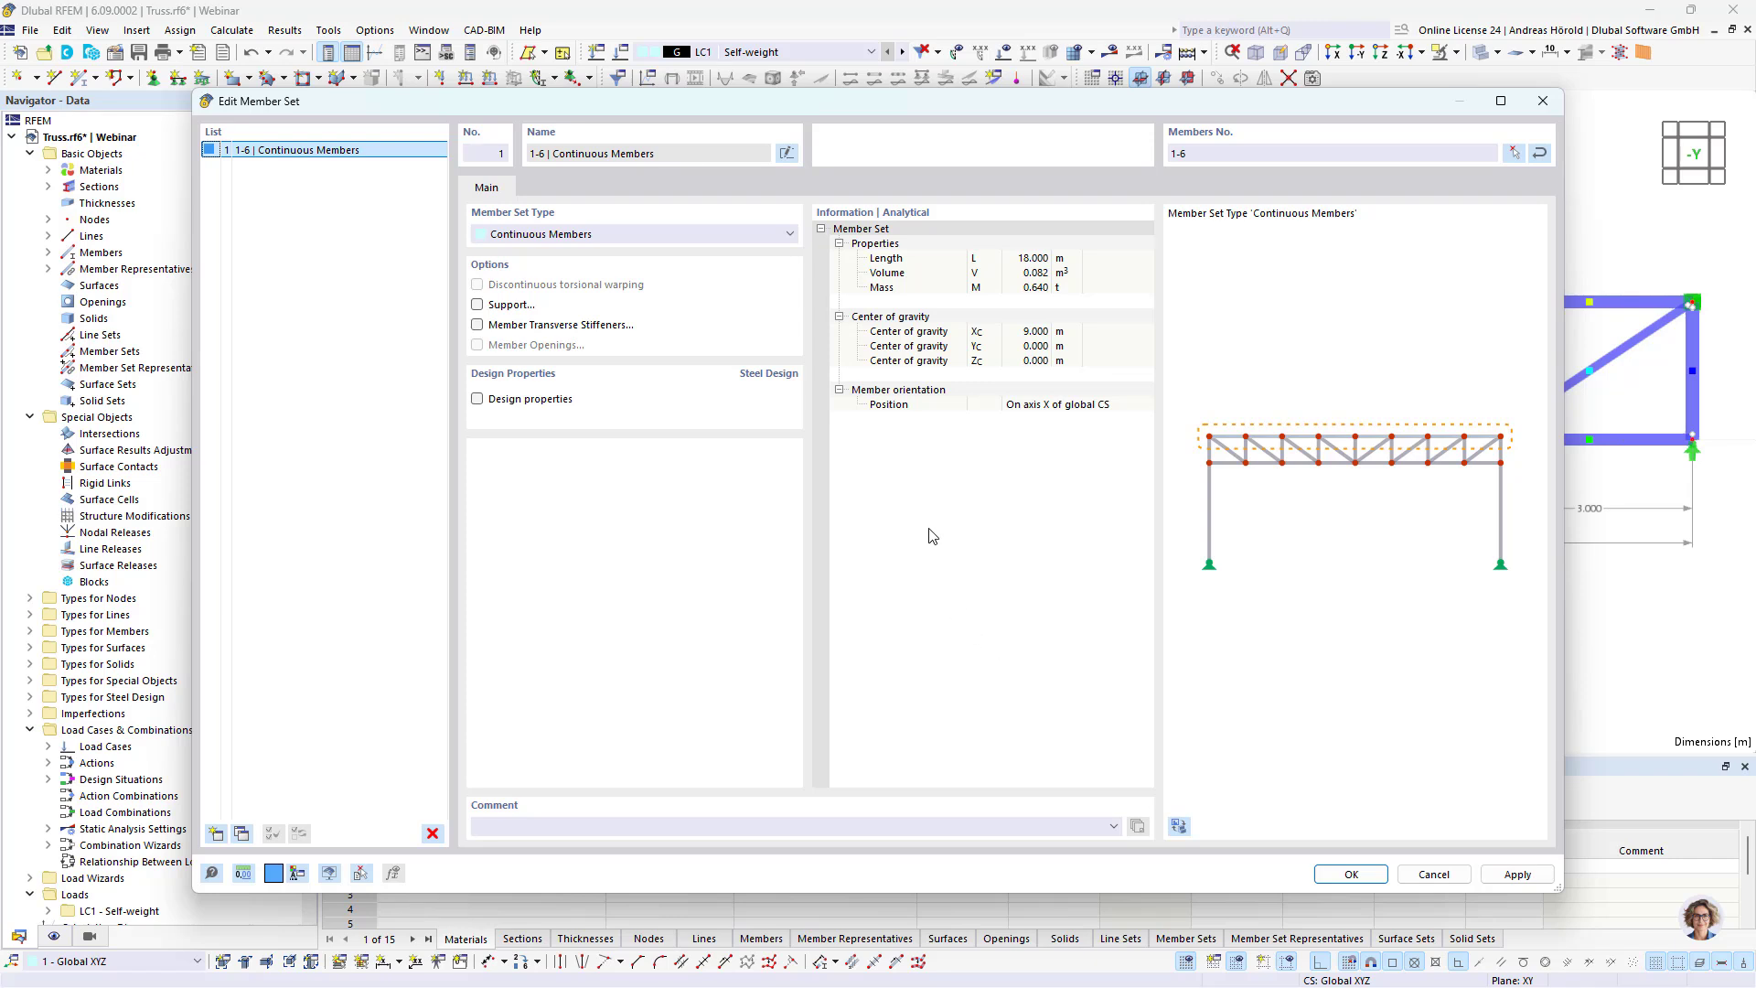
left_click(1351, 875)
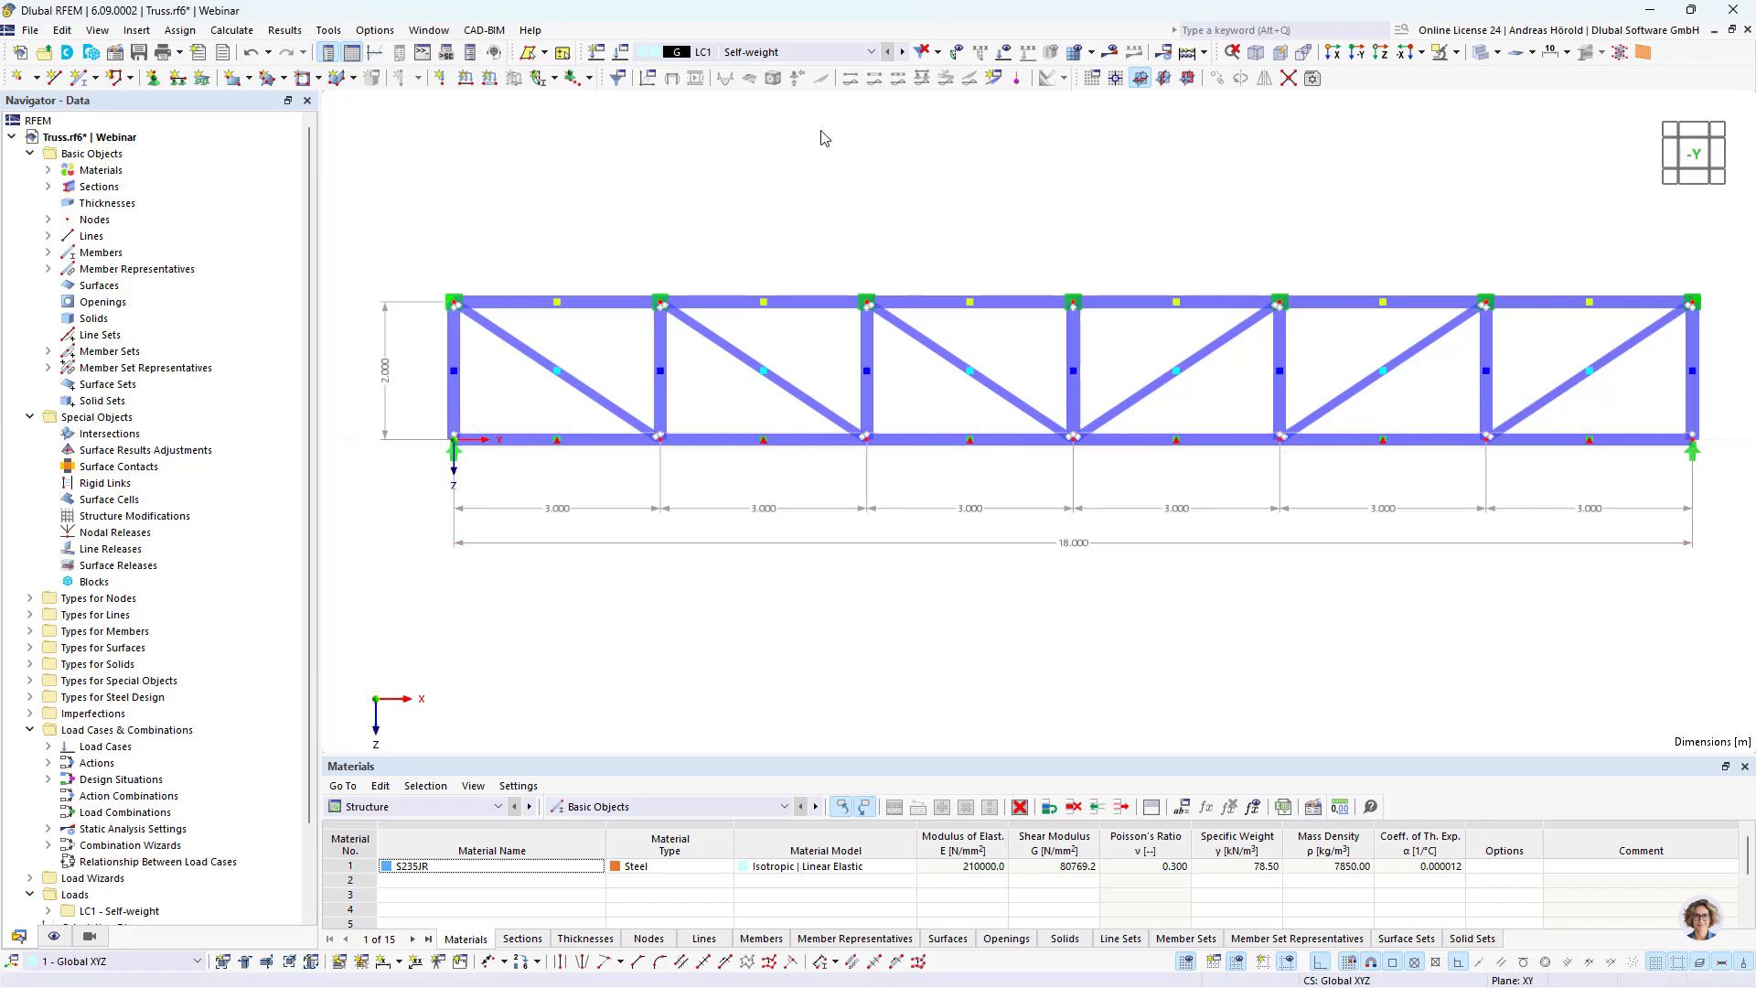
Step: Apply a 9 kN nodal force in global Z to all top chord nodes in load case LC1 - Self-weight
left_click(442, 81)
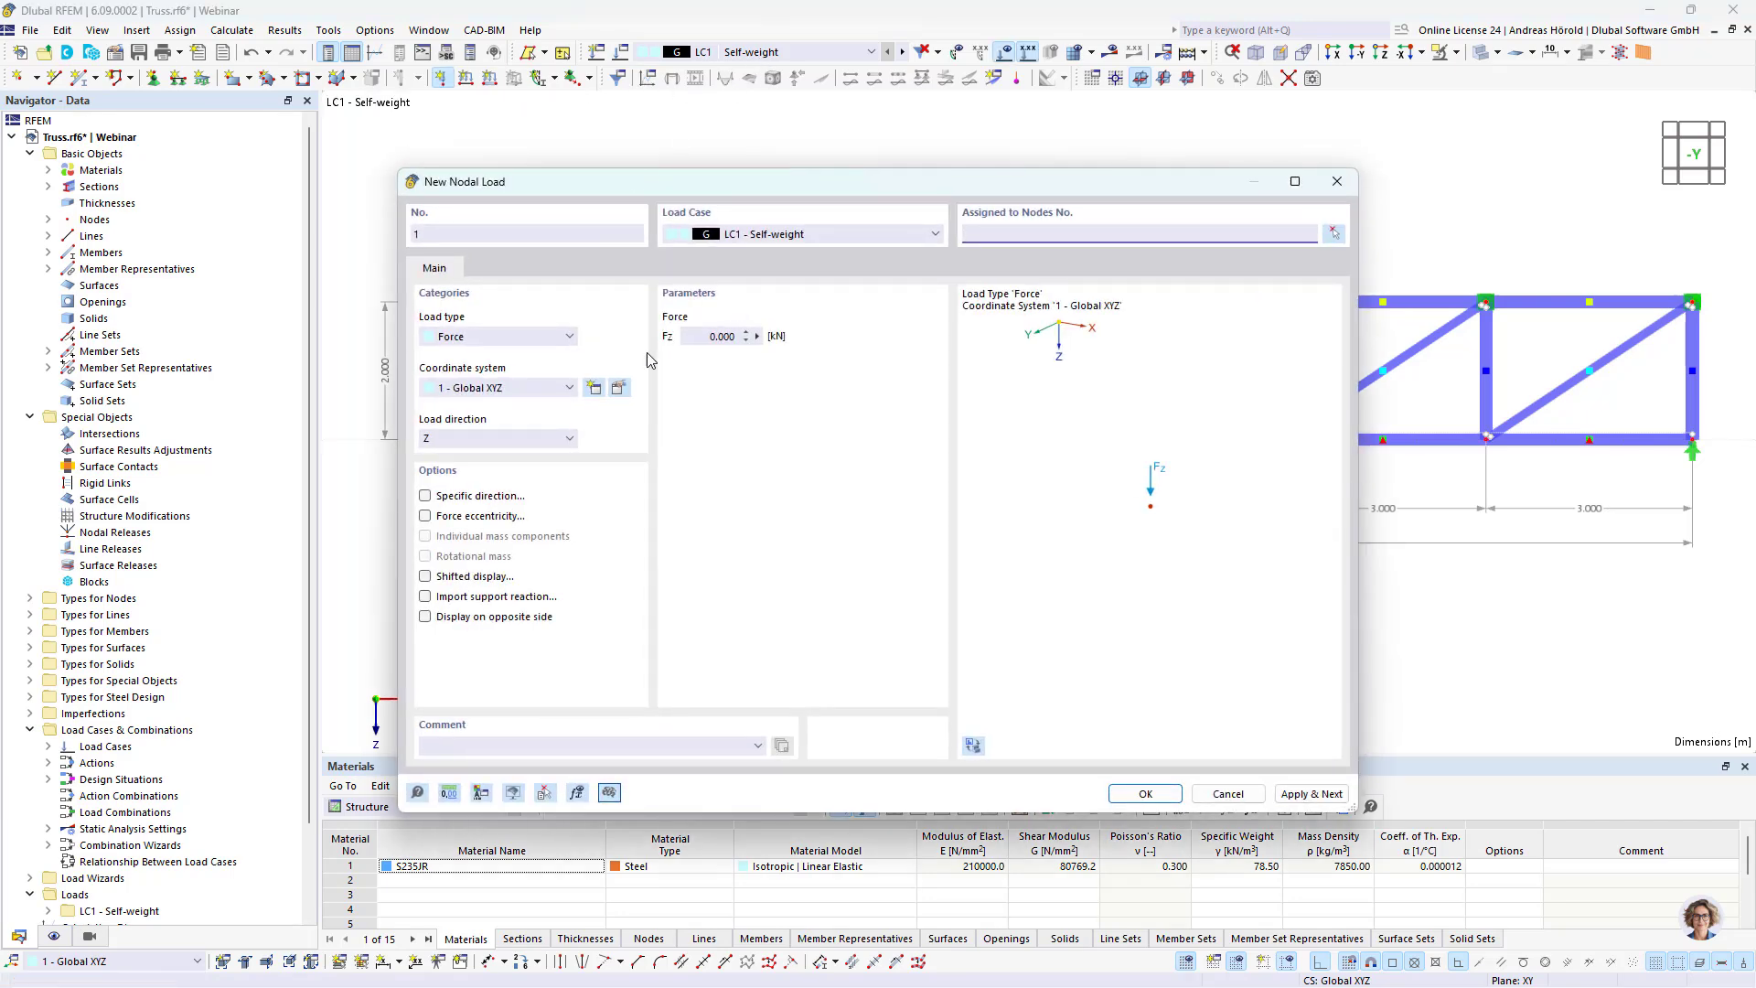
left_click(696, 335)
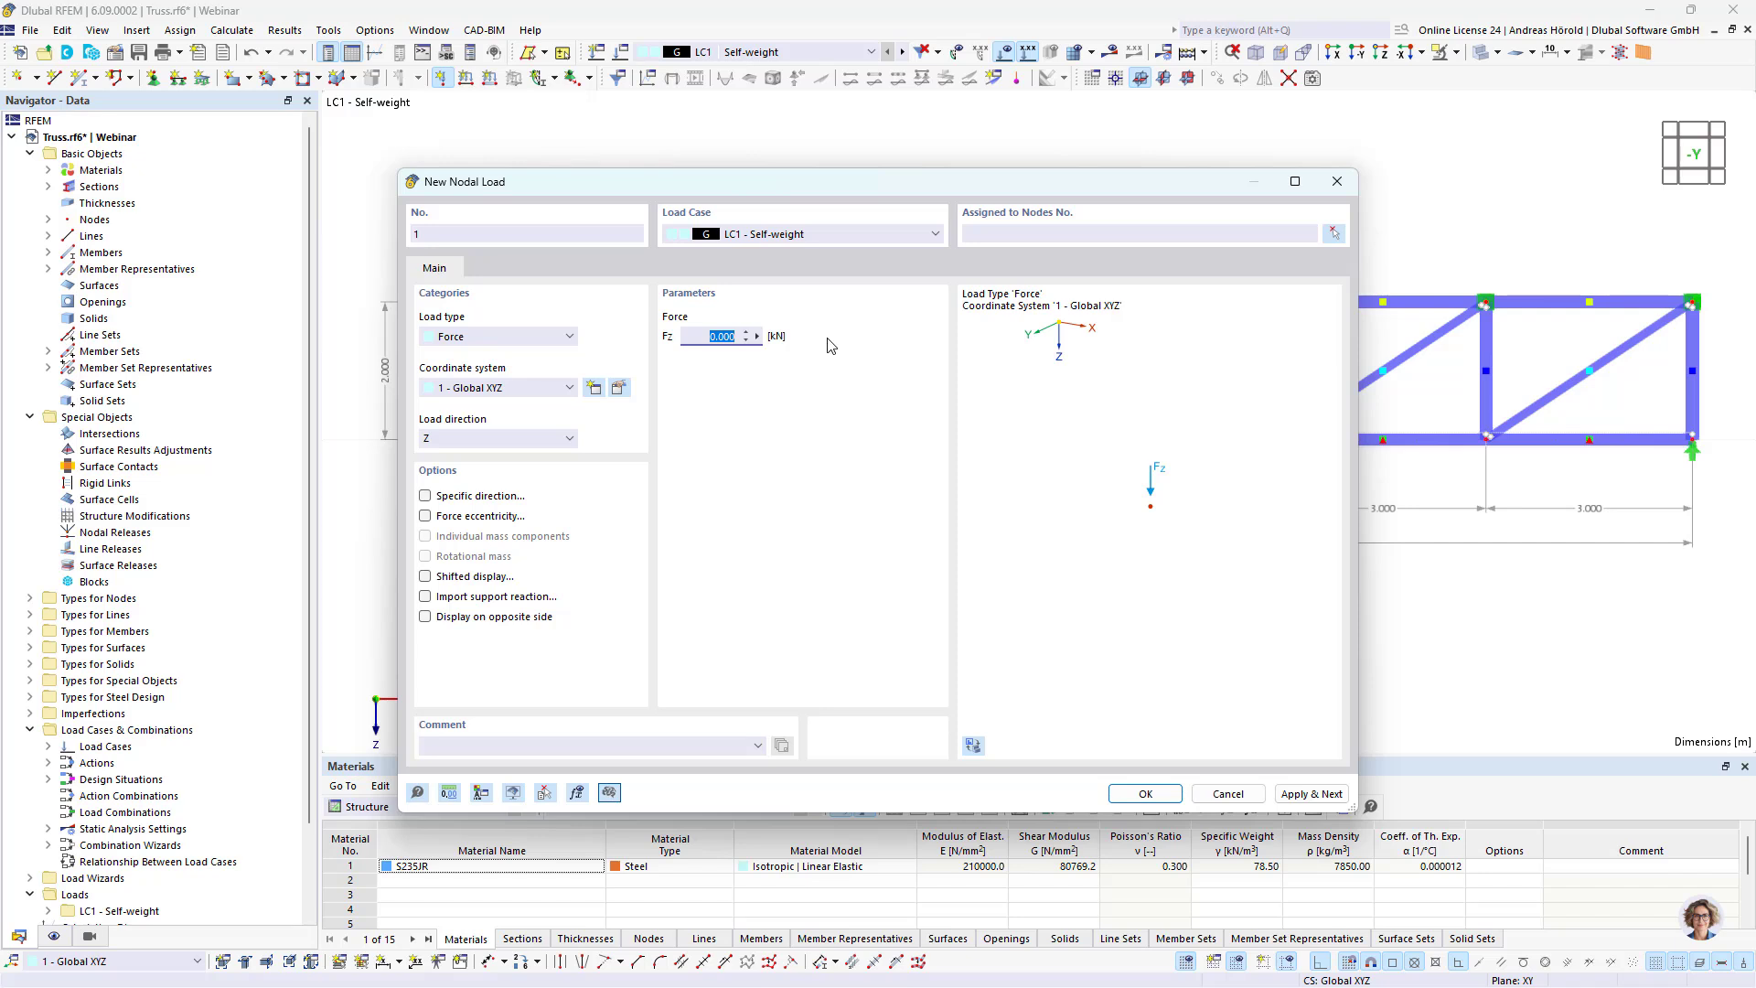
type("9")
left_click(1145, 793)
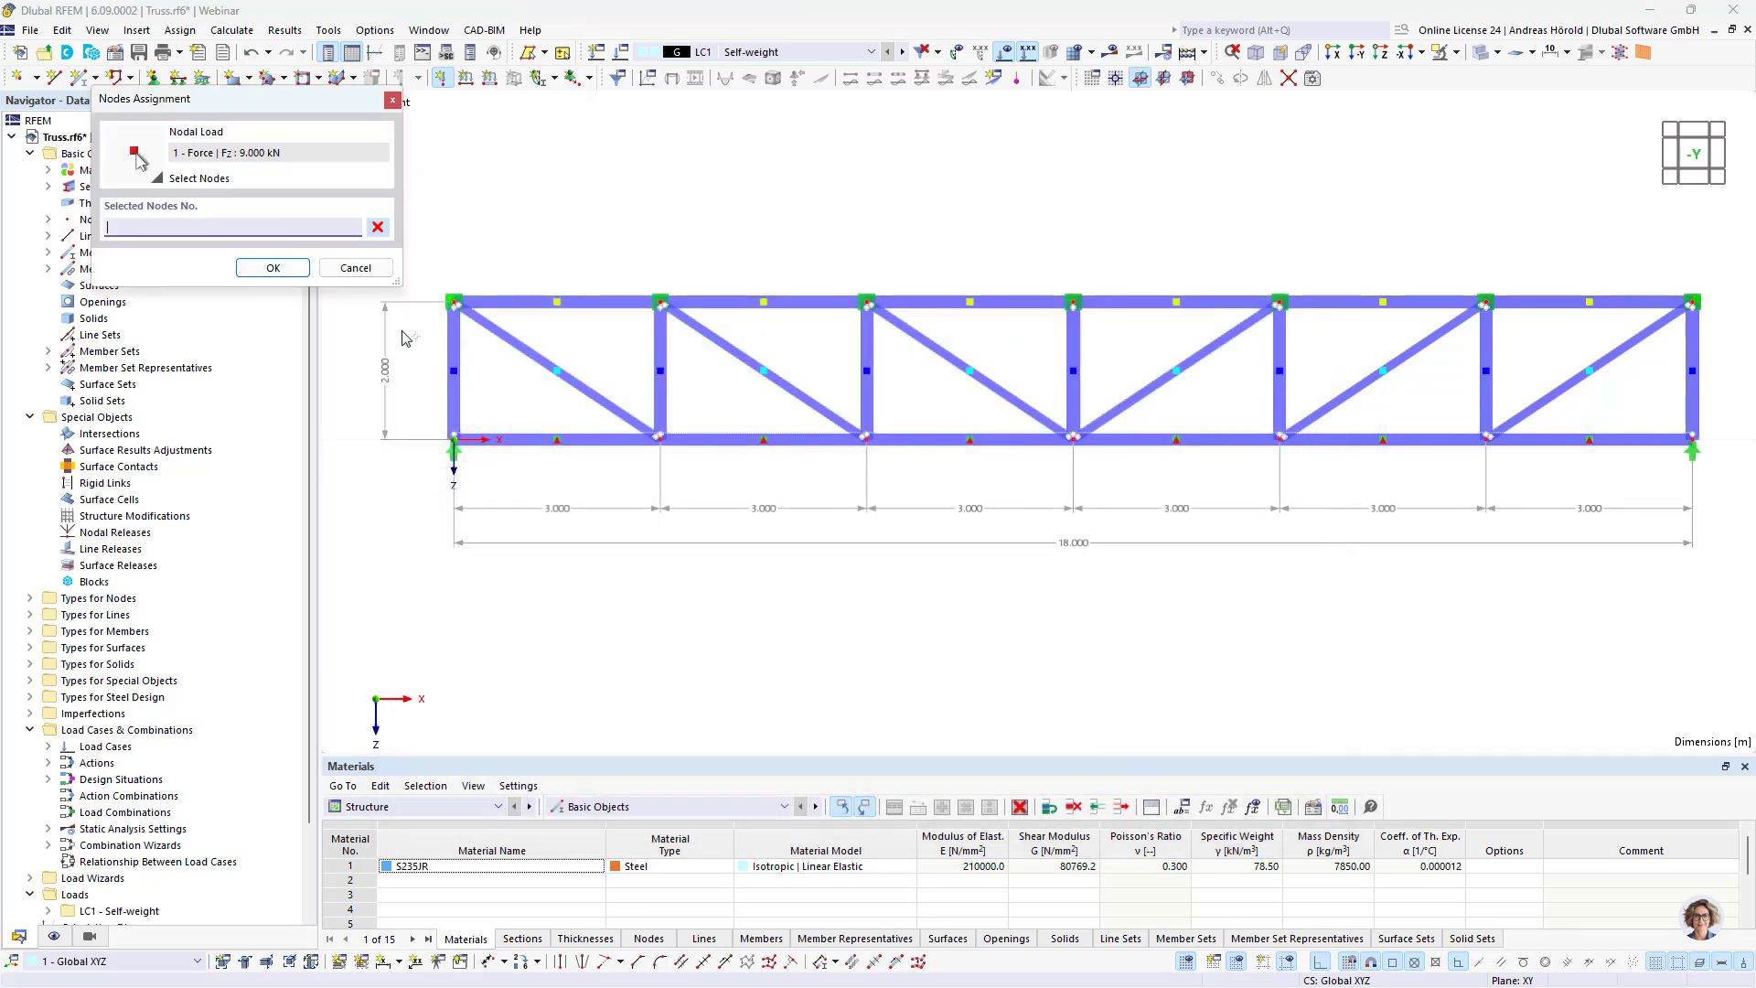
left_click_drag(403, 332, 1720, 272)
left_click(273, 267)
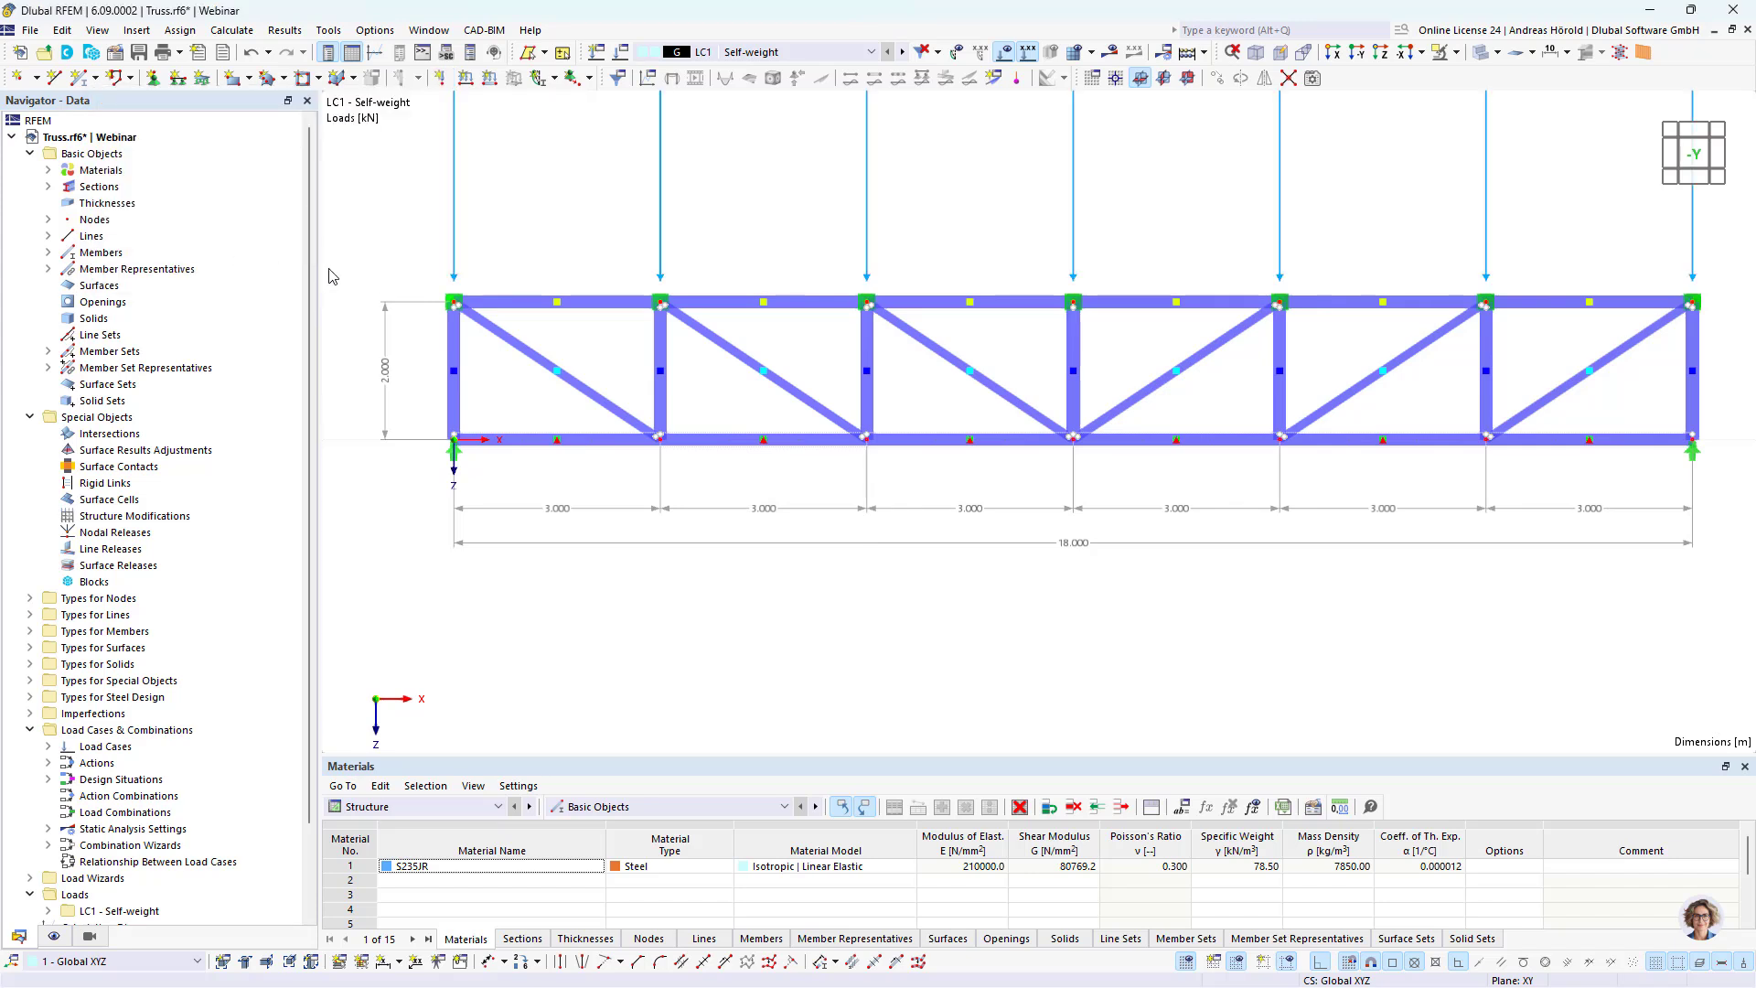
Step: Reduce the display size of the nodal loads above the top chord
right_click(661, 194)
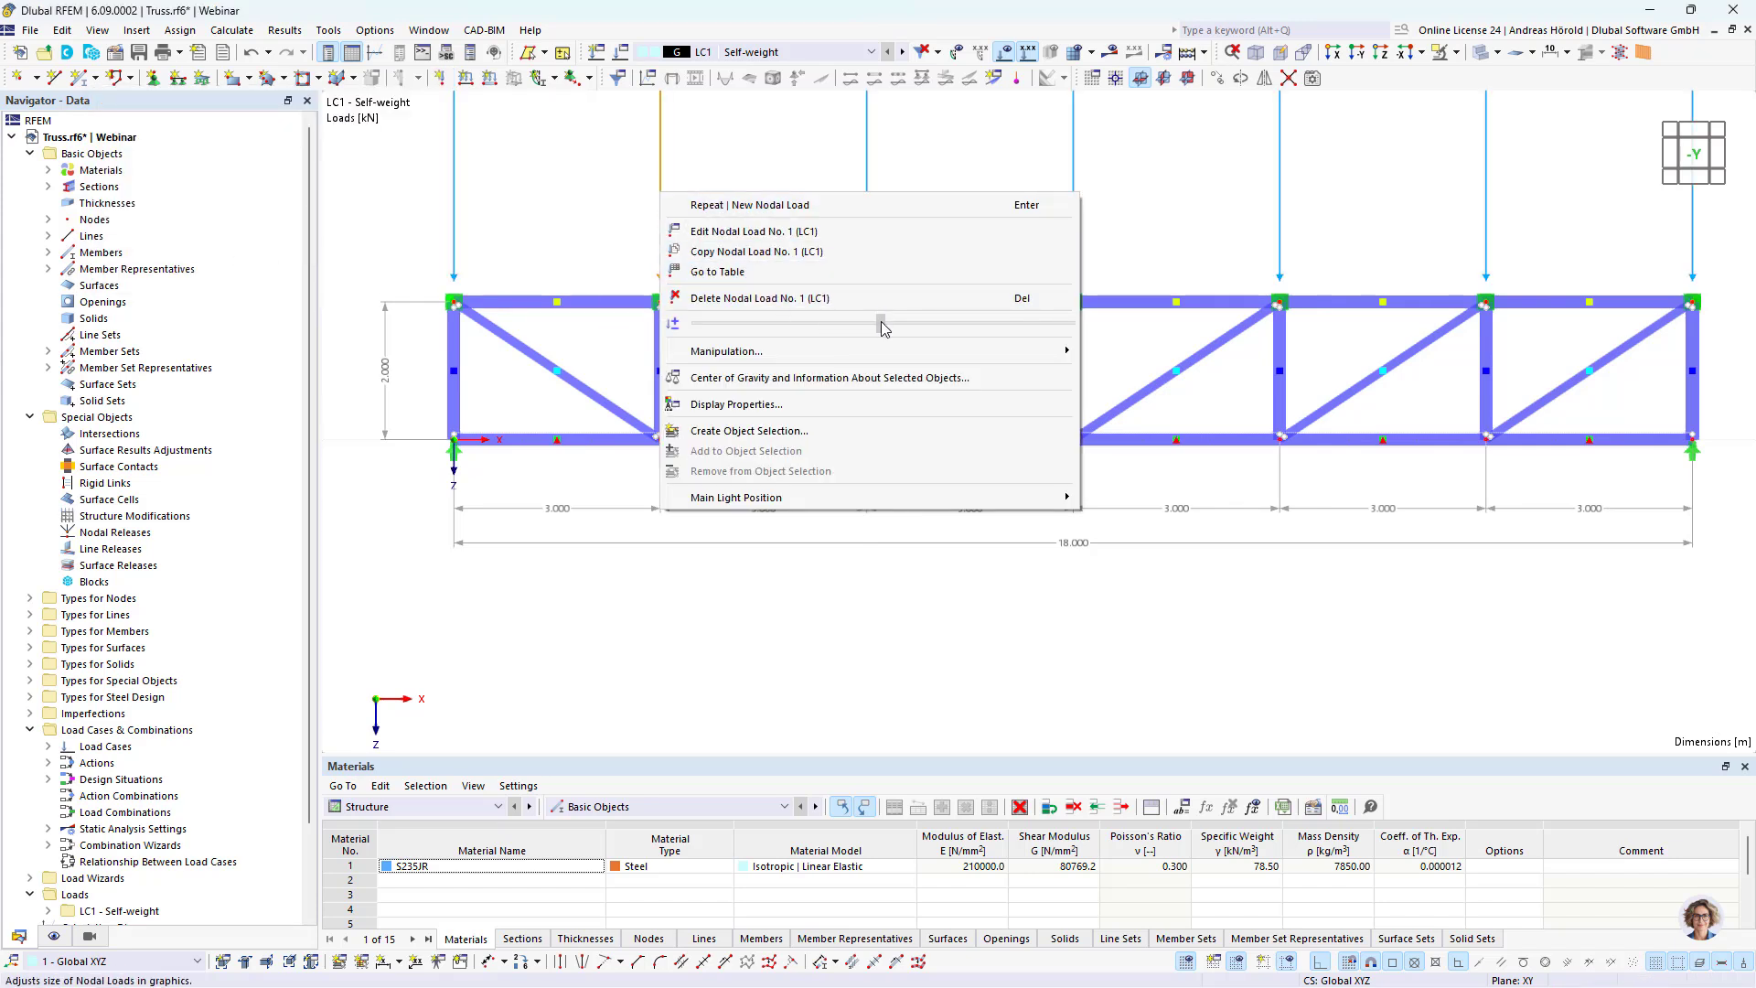
left_click_drag(881, 325, 765, 329)
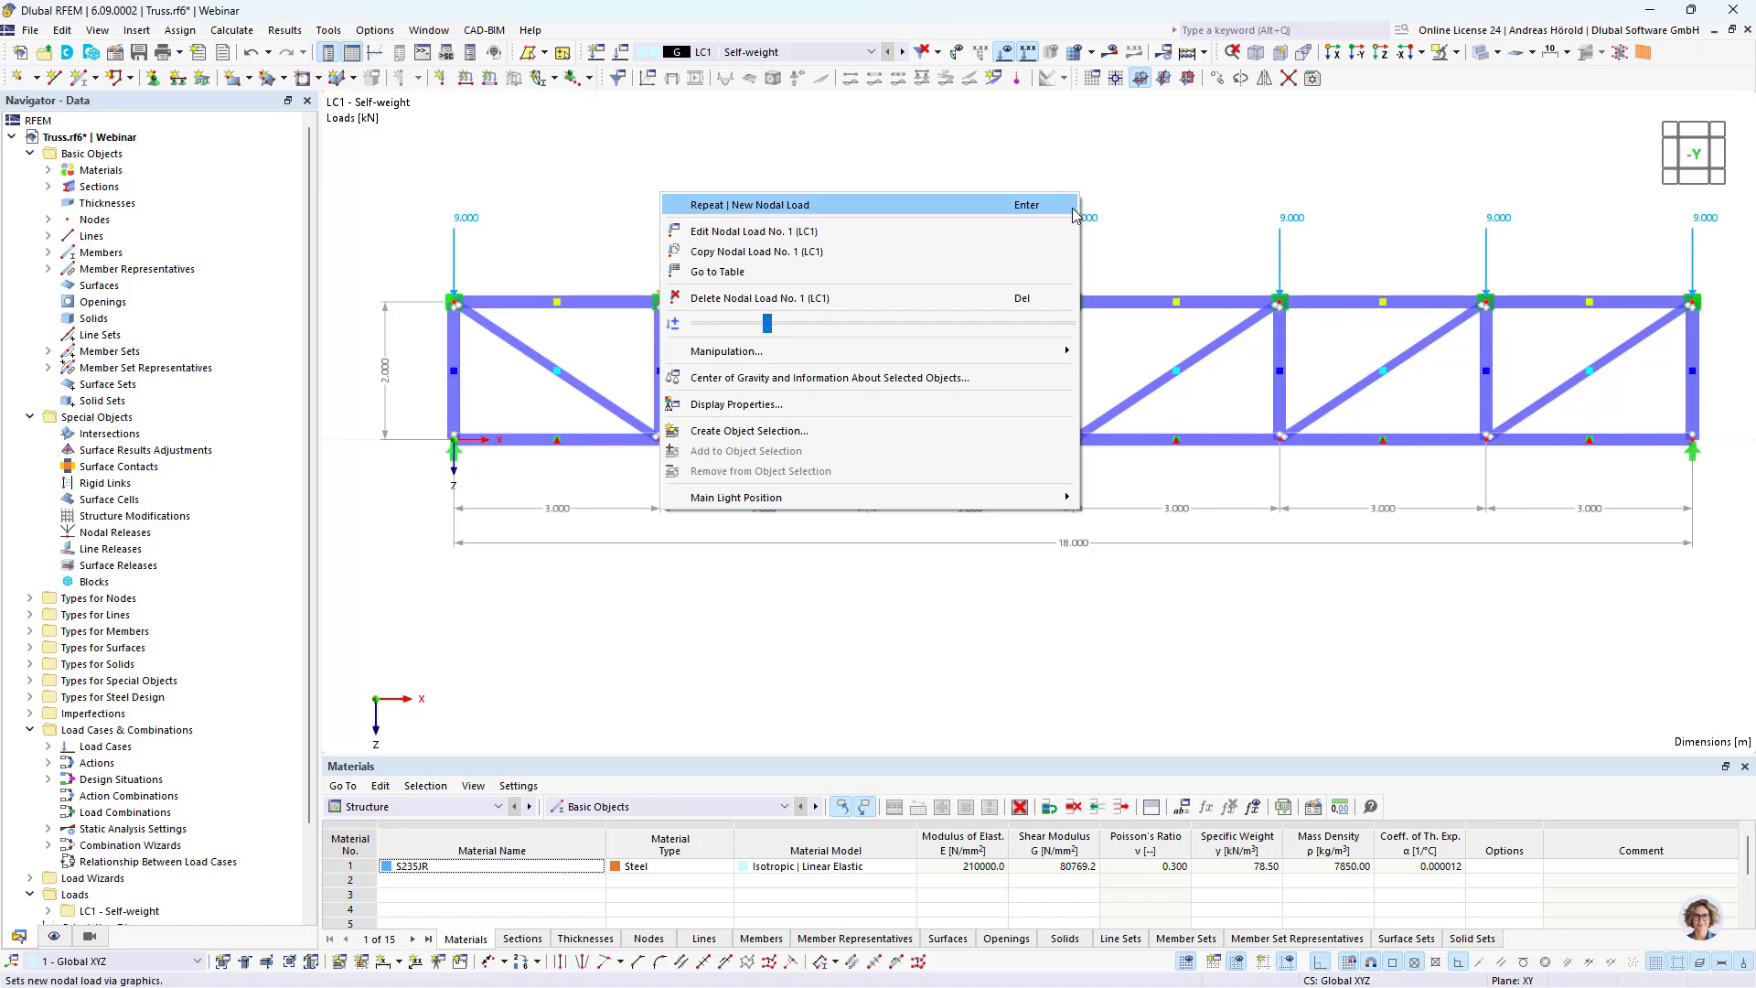
left_click(1151, 207)
scroll(1143, 257, "down", 1)
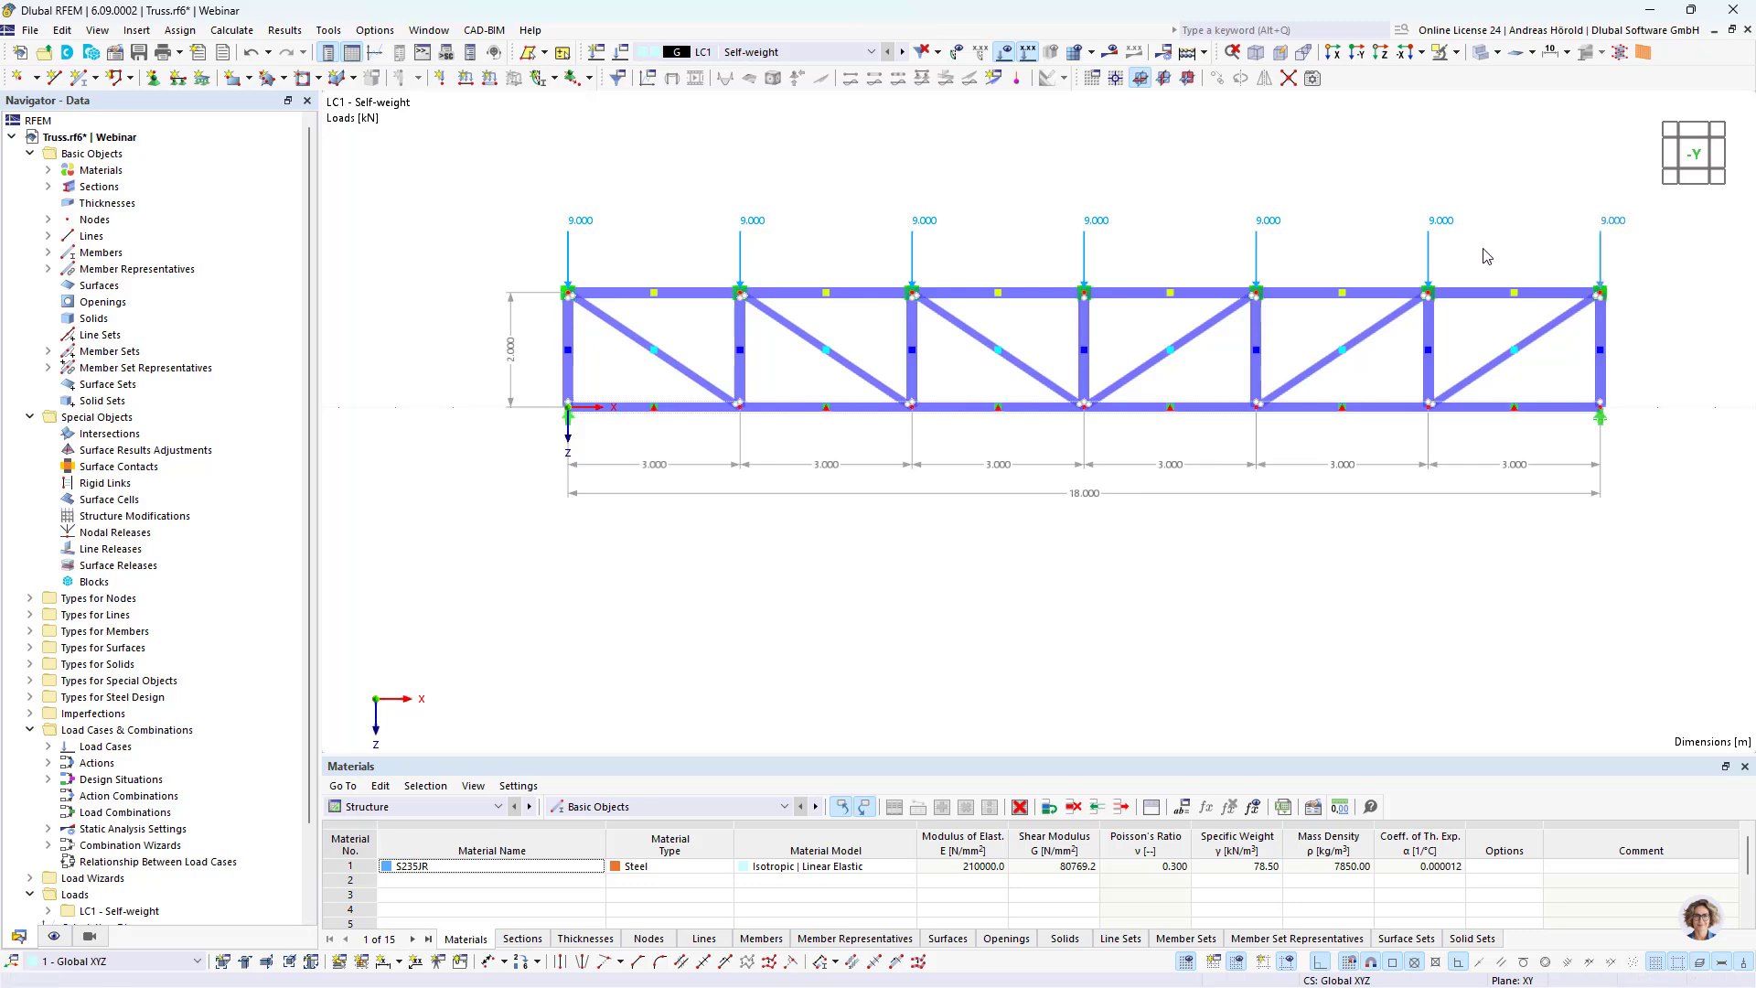
scroll(1138, 263, "up", 2)
scroll(1138, 262, "down", 1)
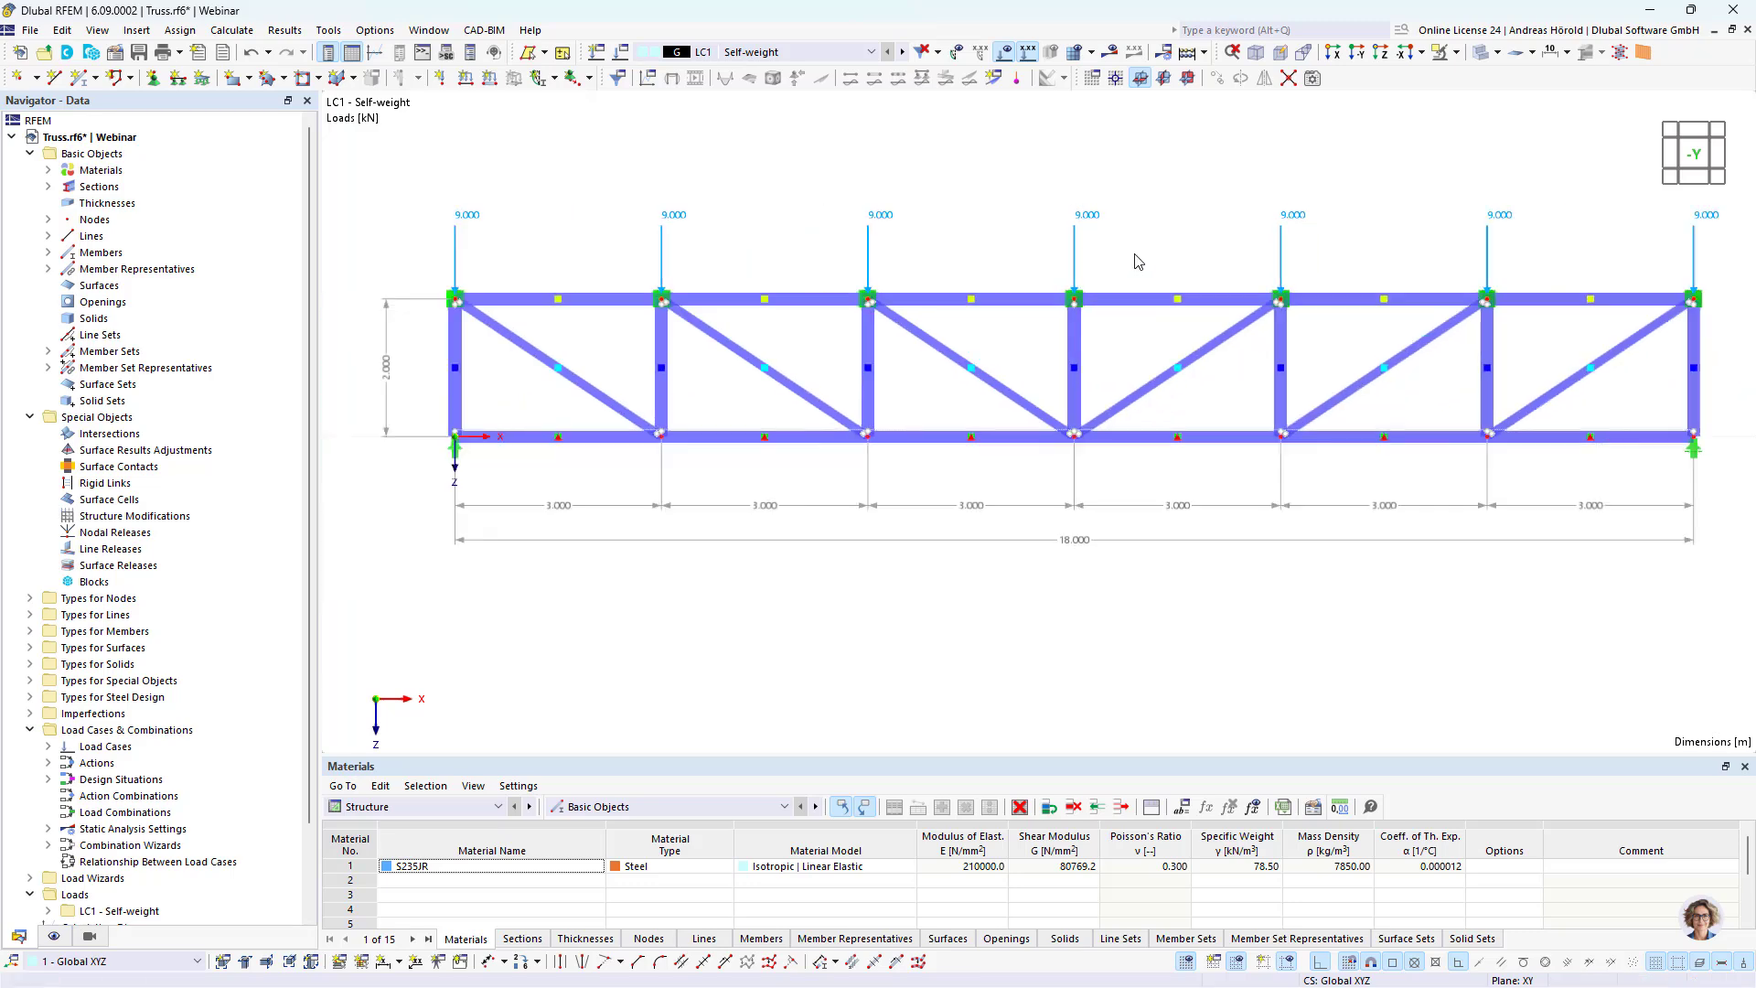
middle_click_drag(1138, 262, 1119, 311)
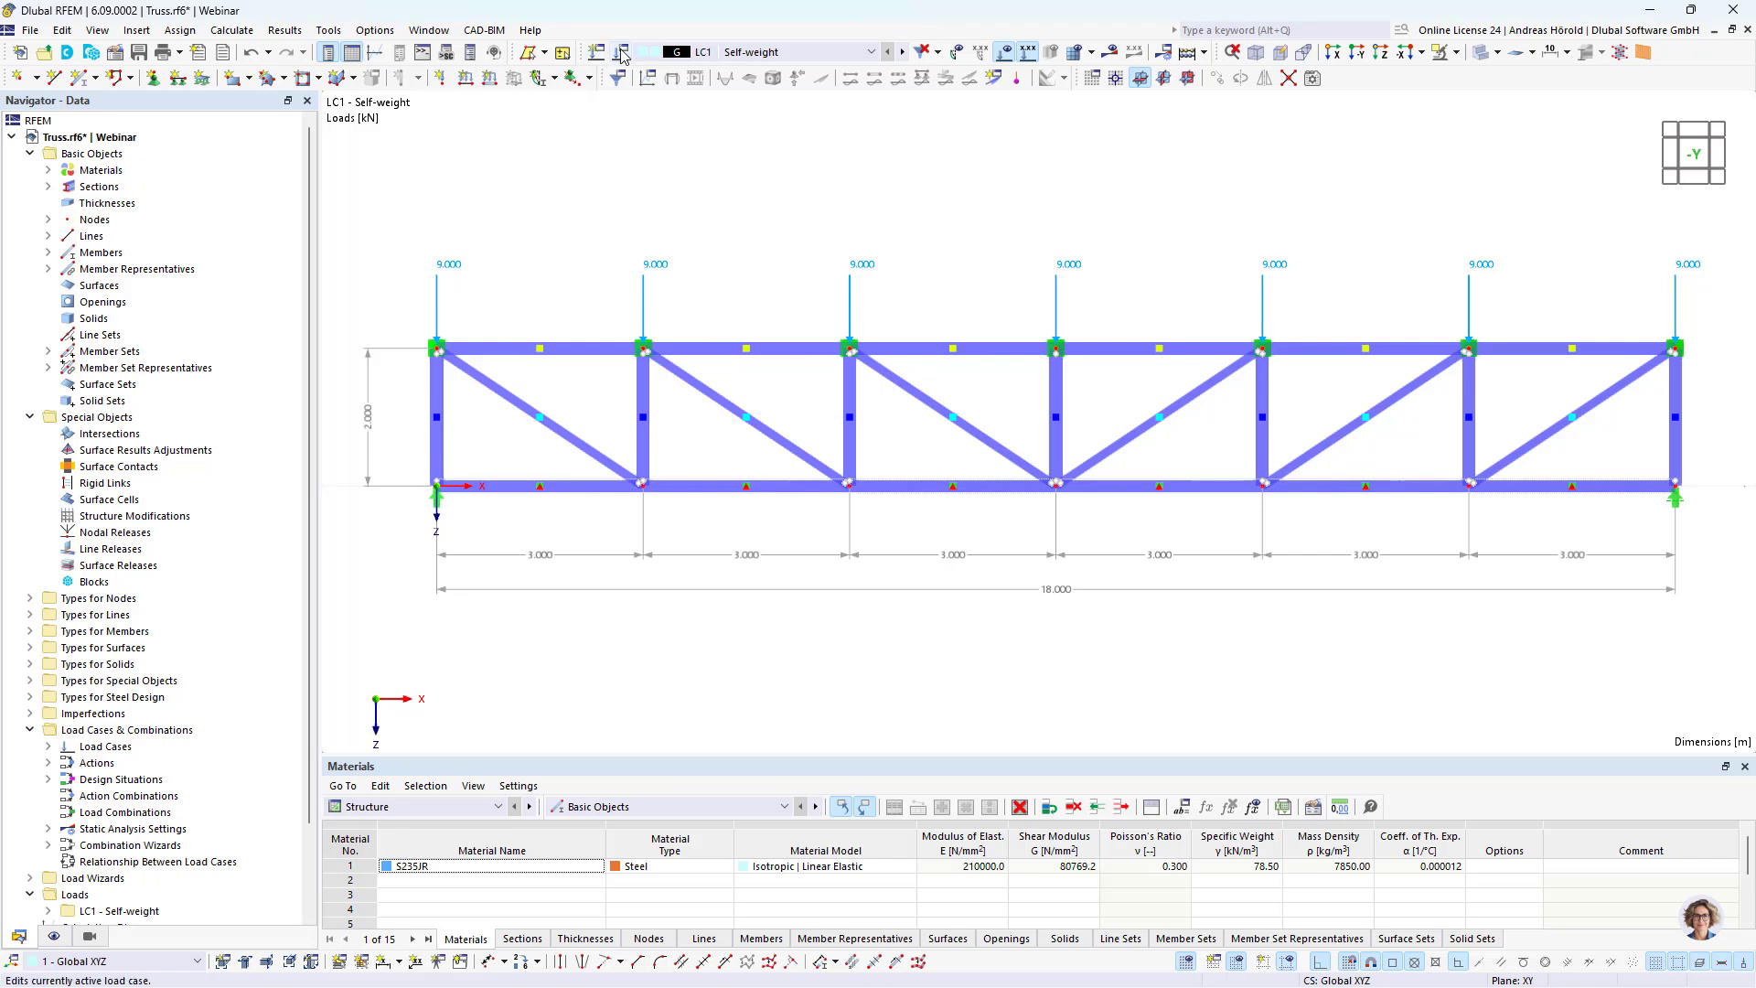
Step: Copy load case LC1 - Self-weight, including its nodal loads, as load case LC2
right_click(113, 734)
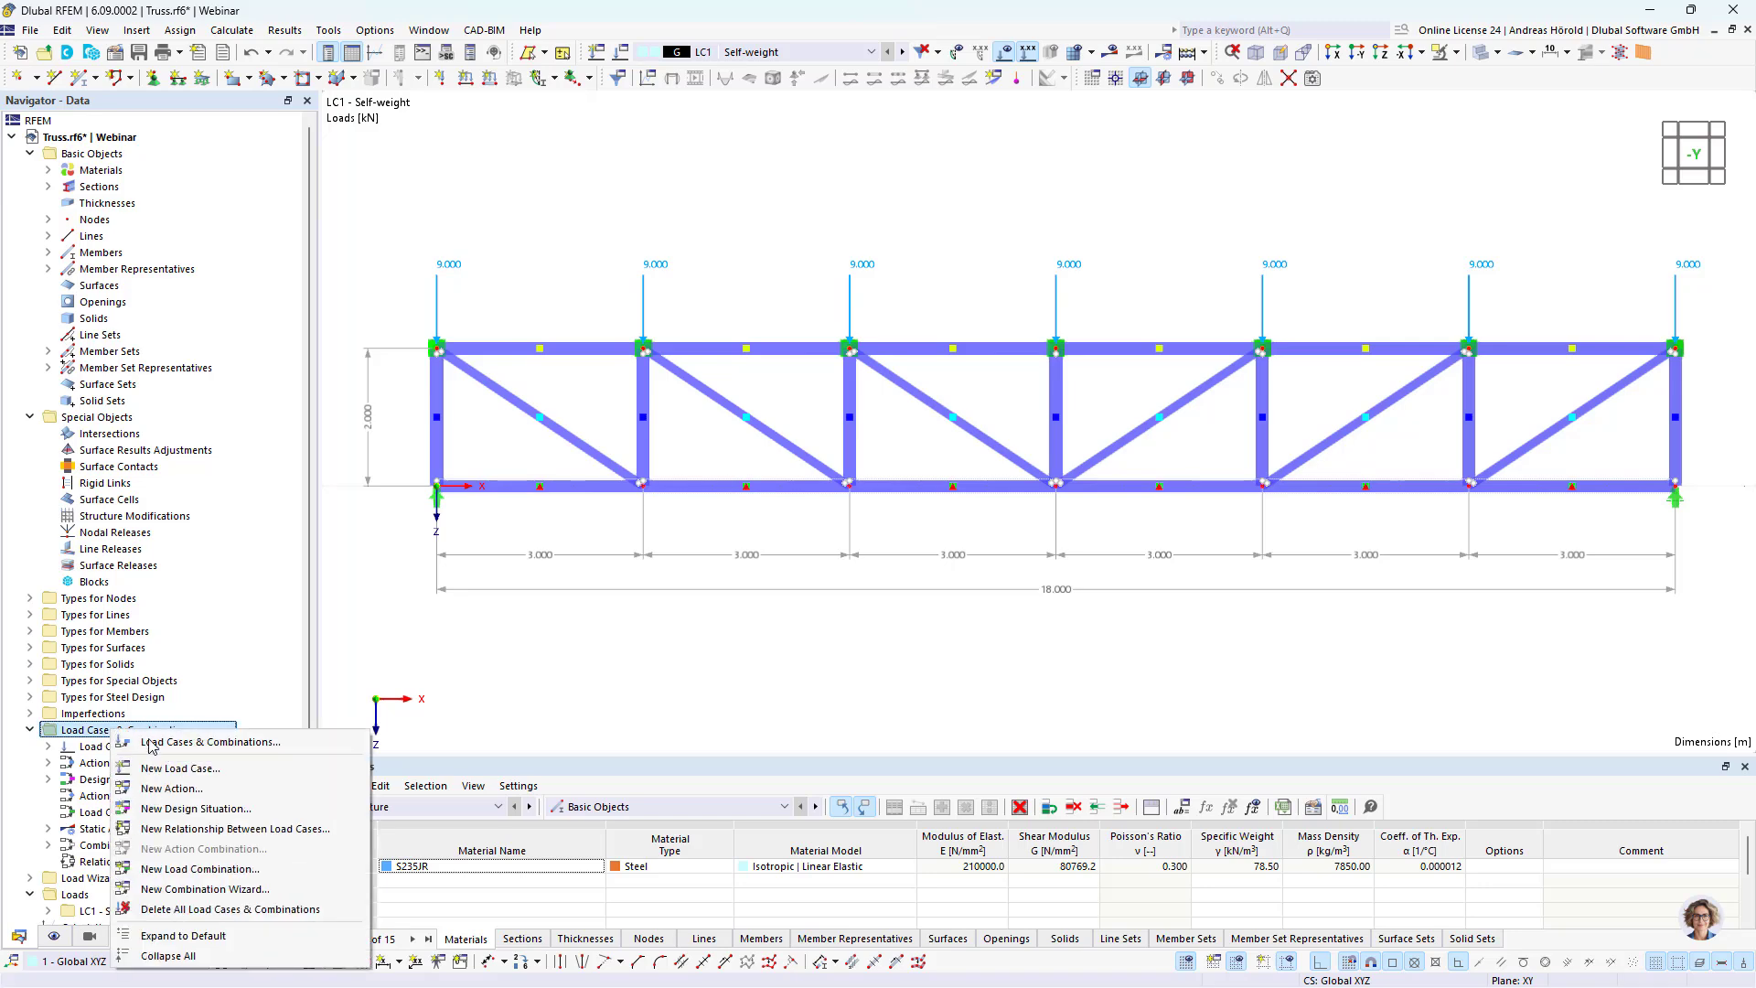
left_click(182, 741)
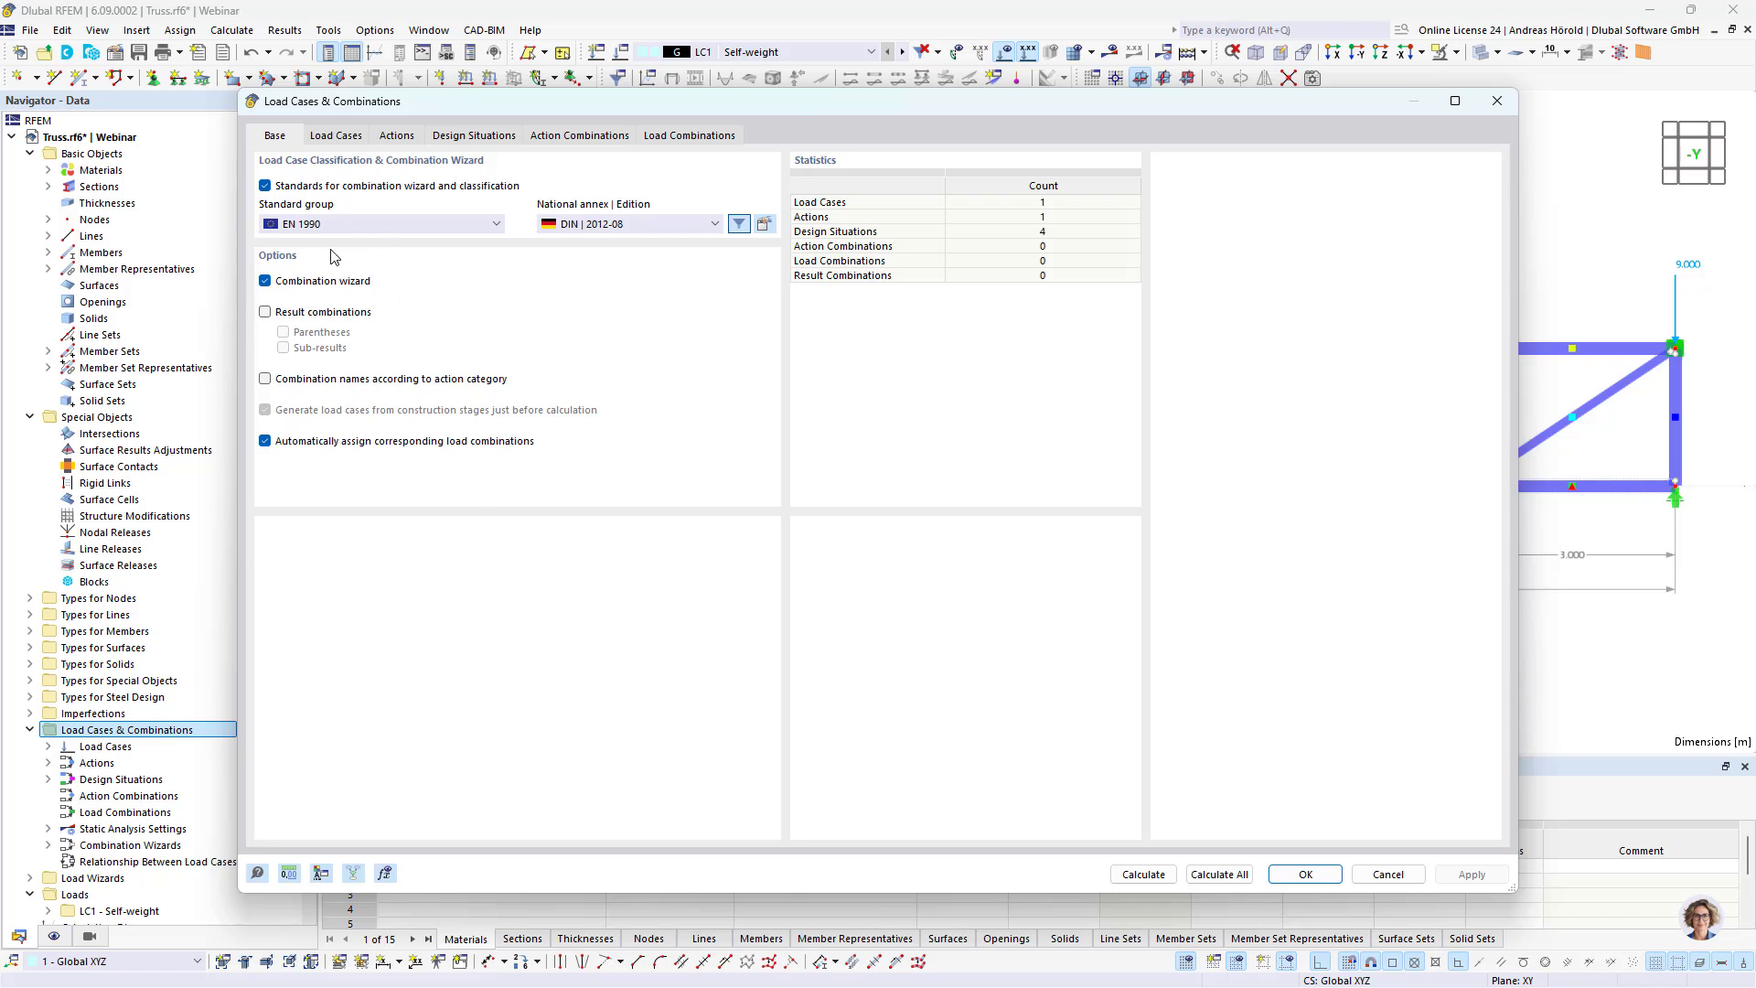
left_click(337, 136)
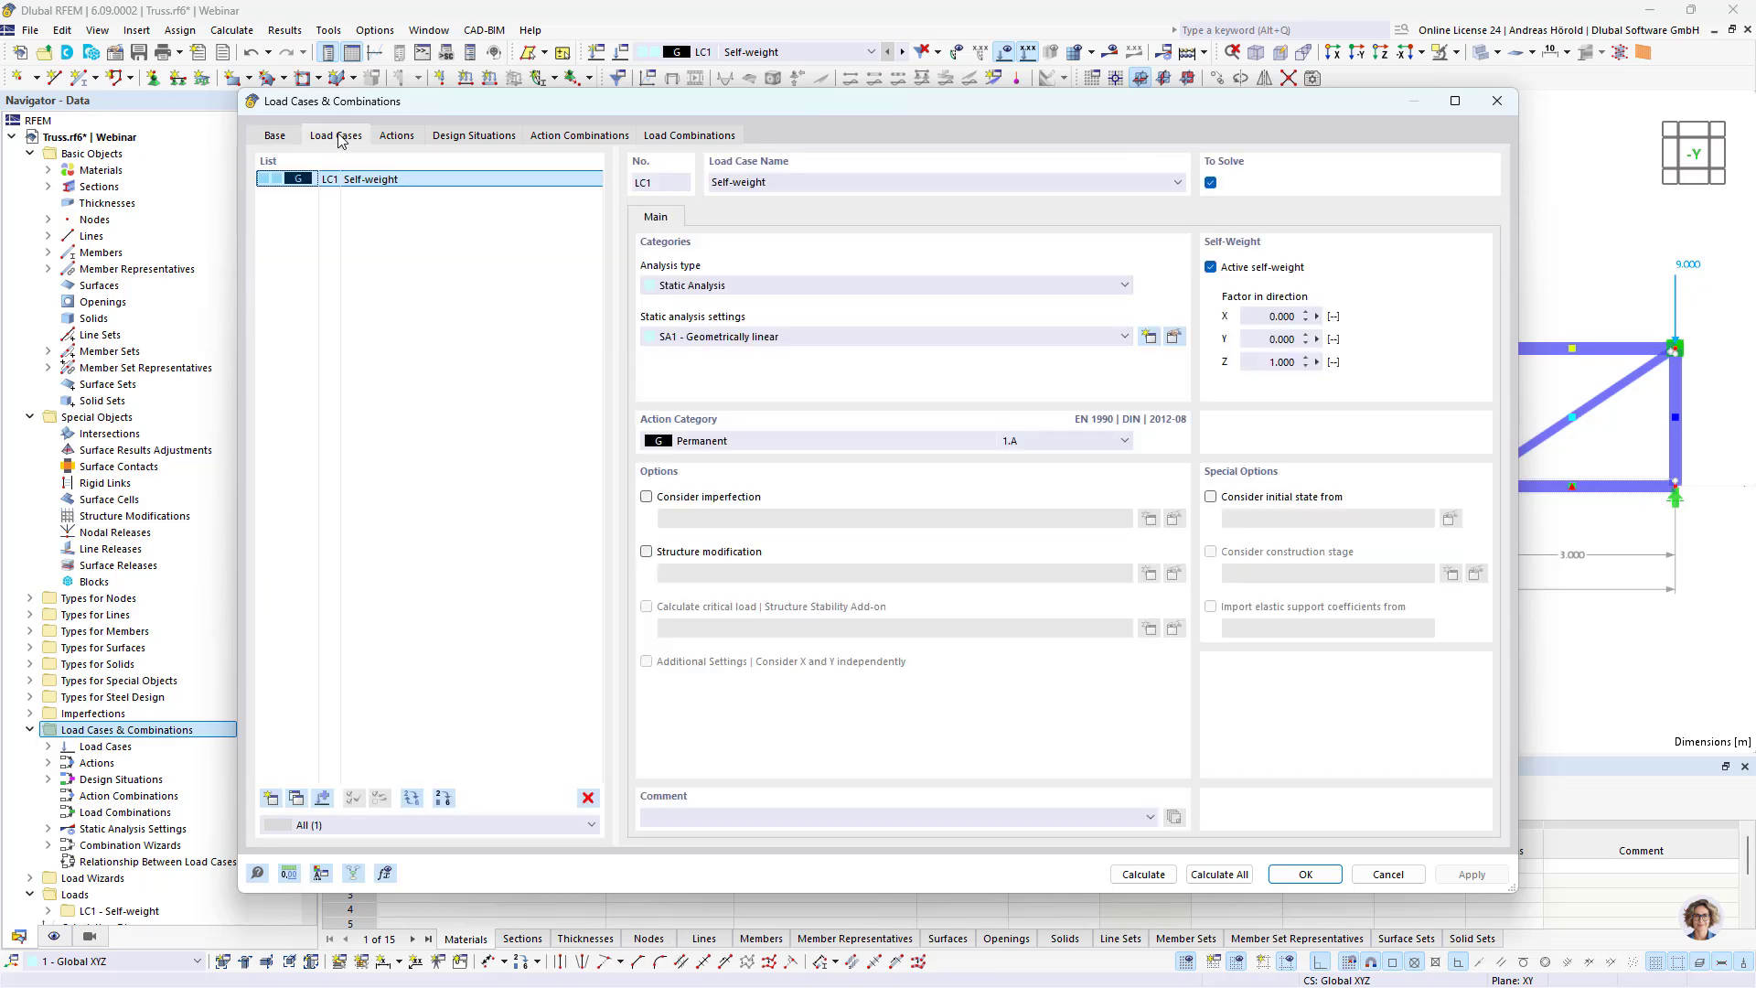
left_click(297, 800)
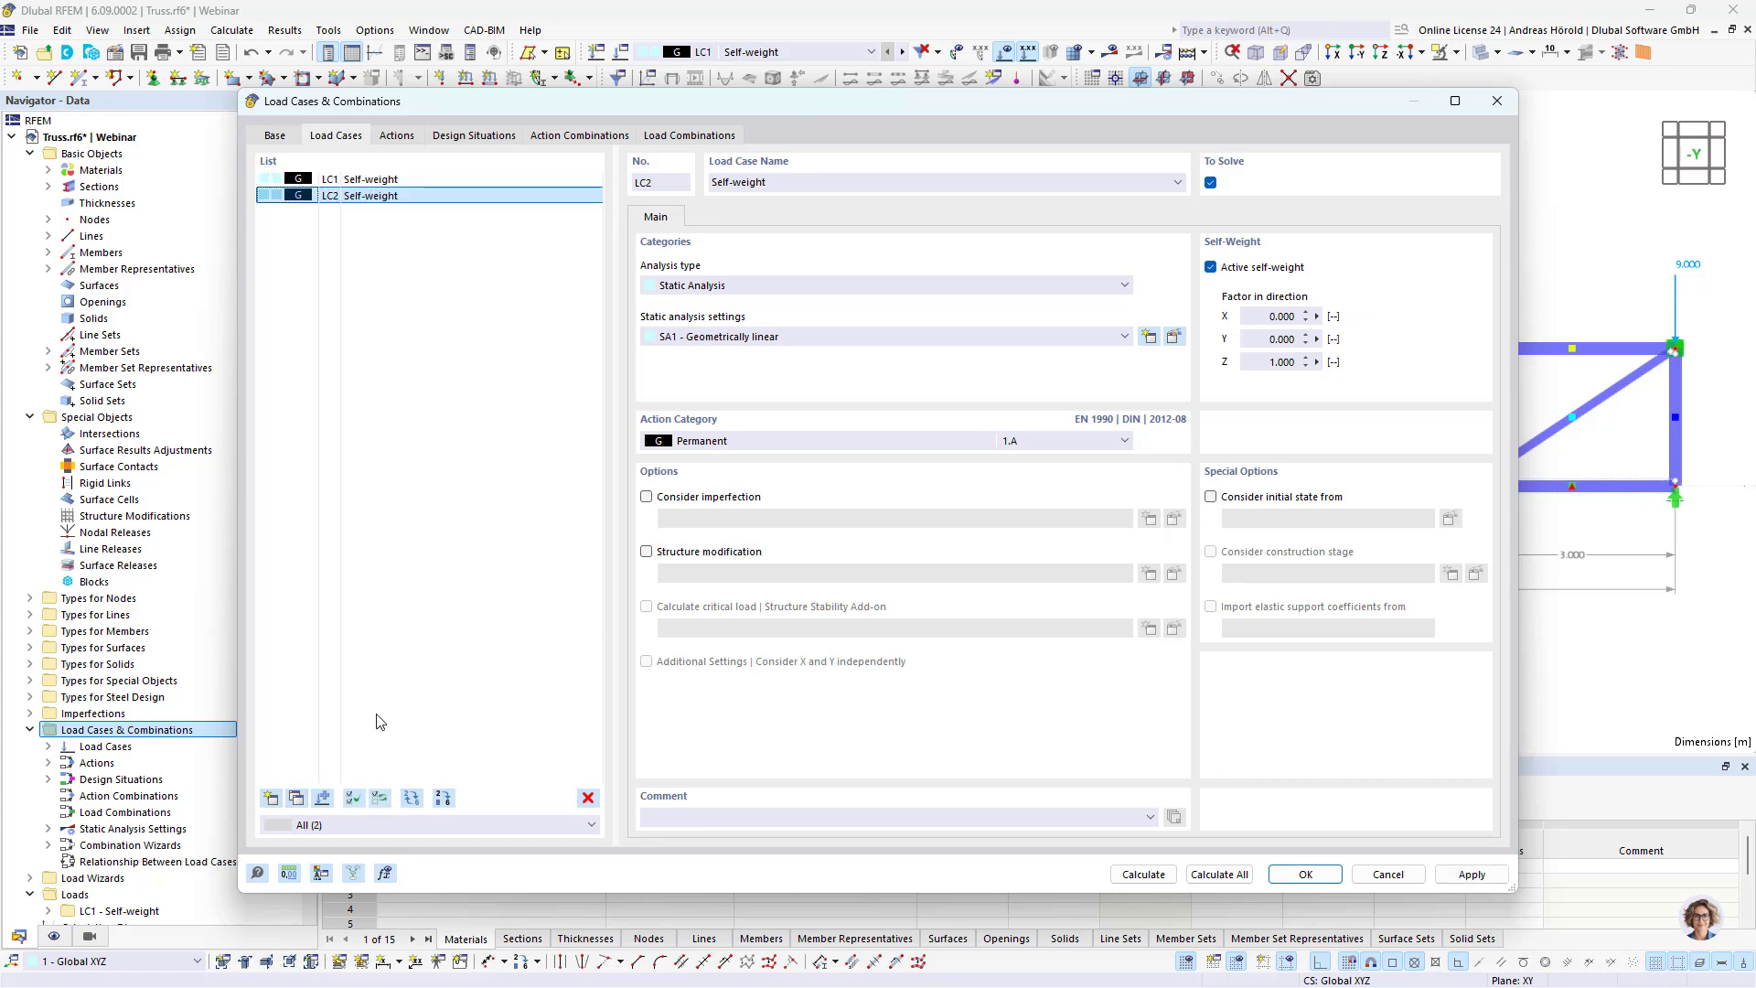
Step: Deactivate self-weight in LC2, assign the action category Snow/Ice loads - H <= 1000 m and name the load case Snow
left_click(1211, 267)
left_click(747, 450)
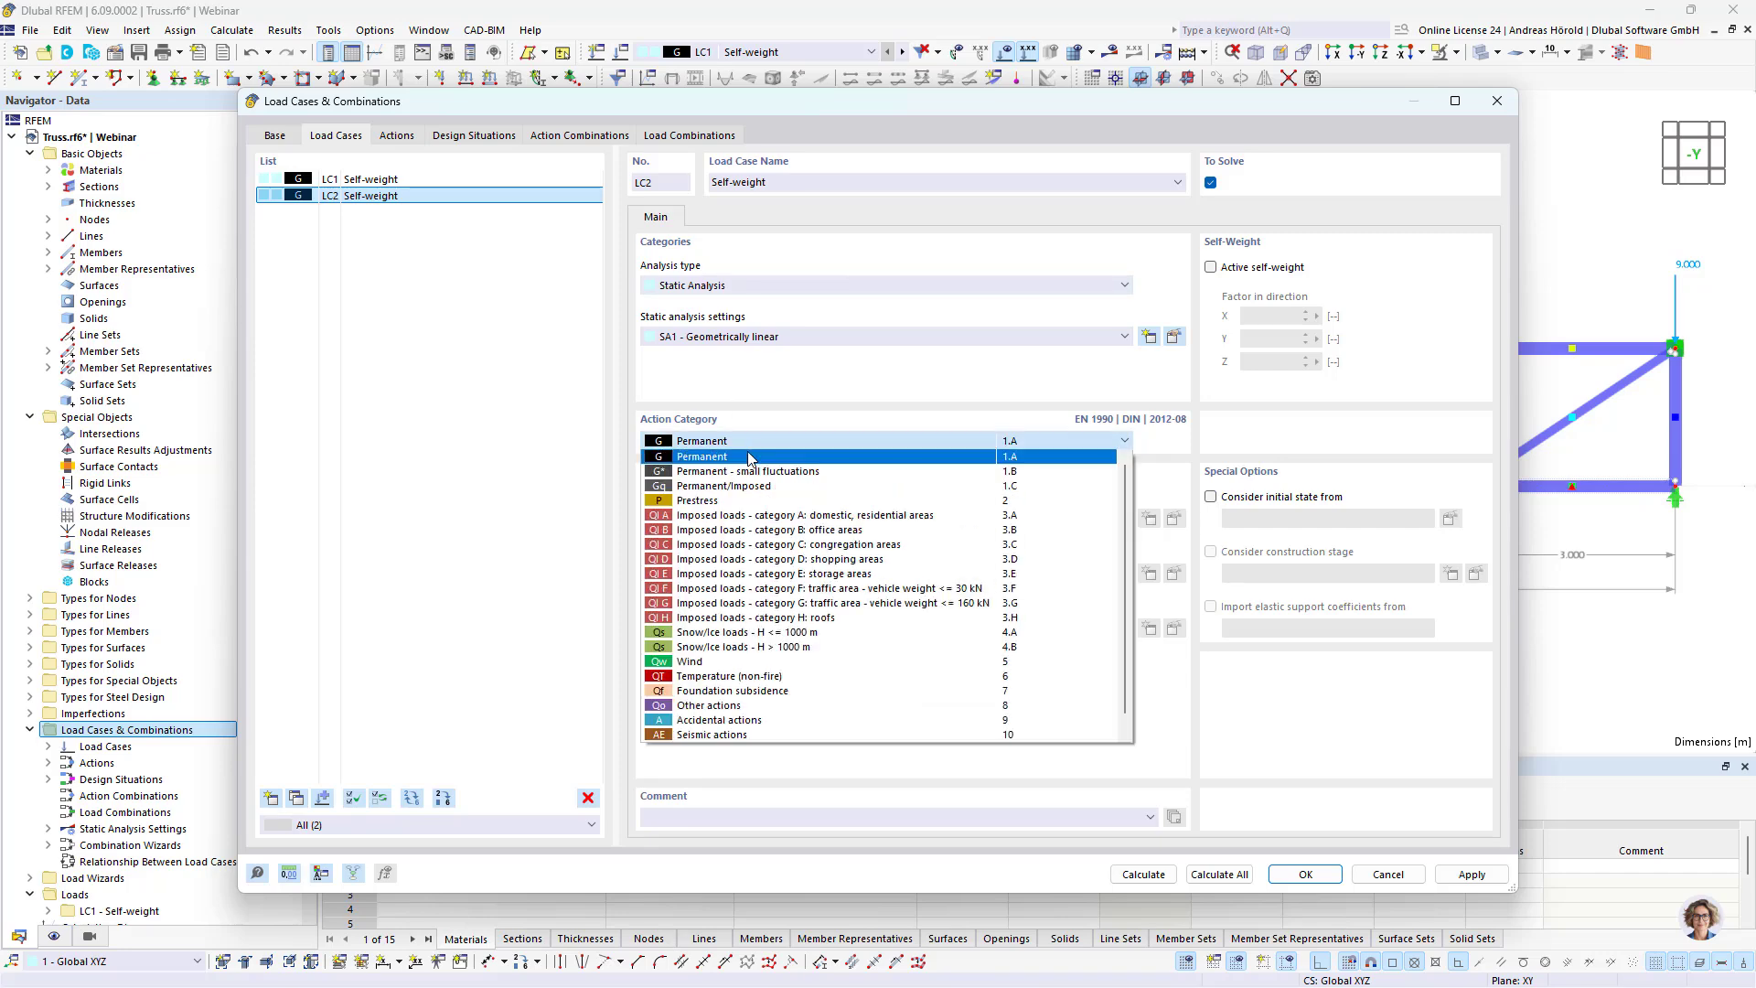
left_click(812, 635)
left_click_drag(783, 177, 688, 177)
type("Snow")
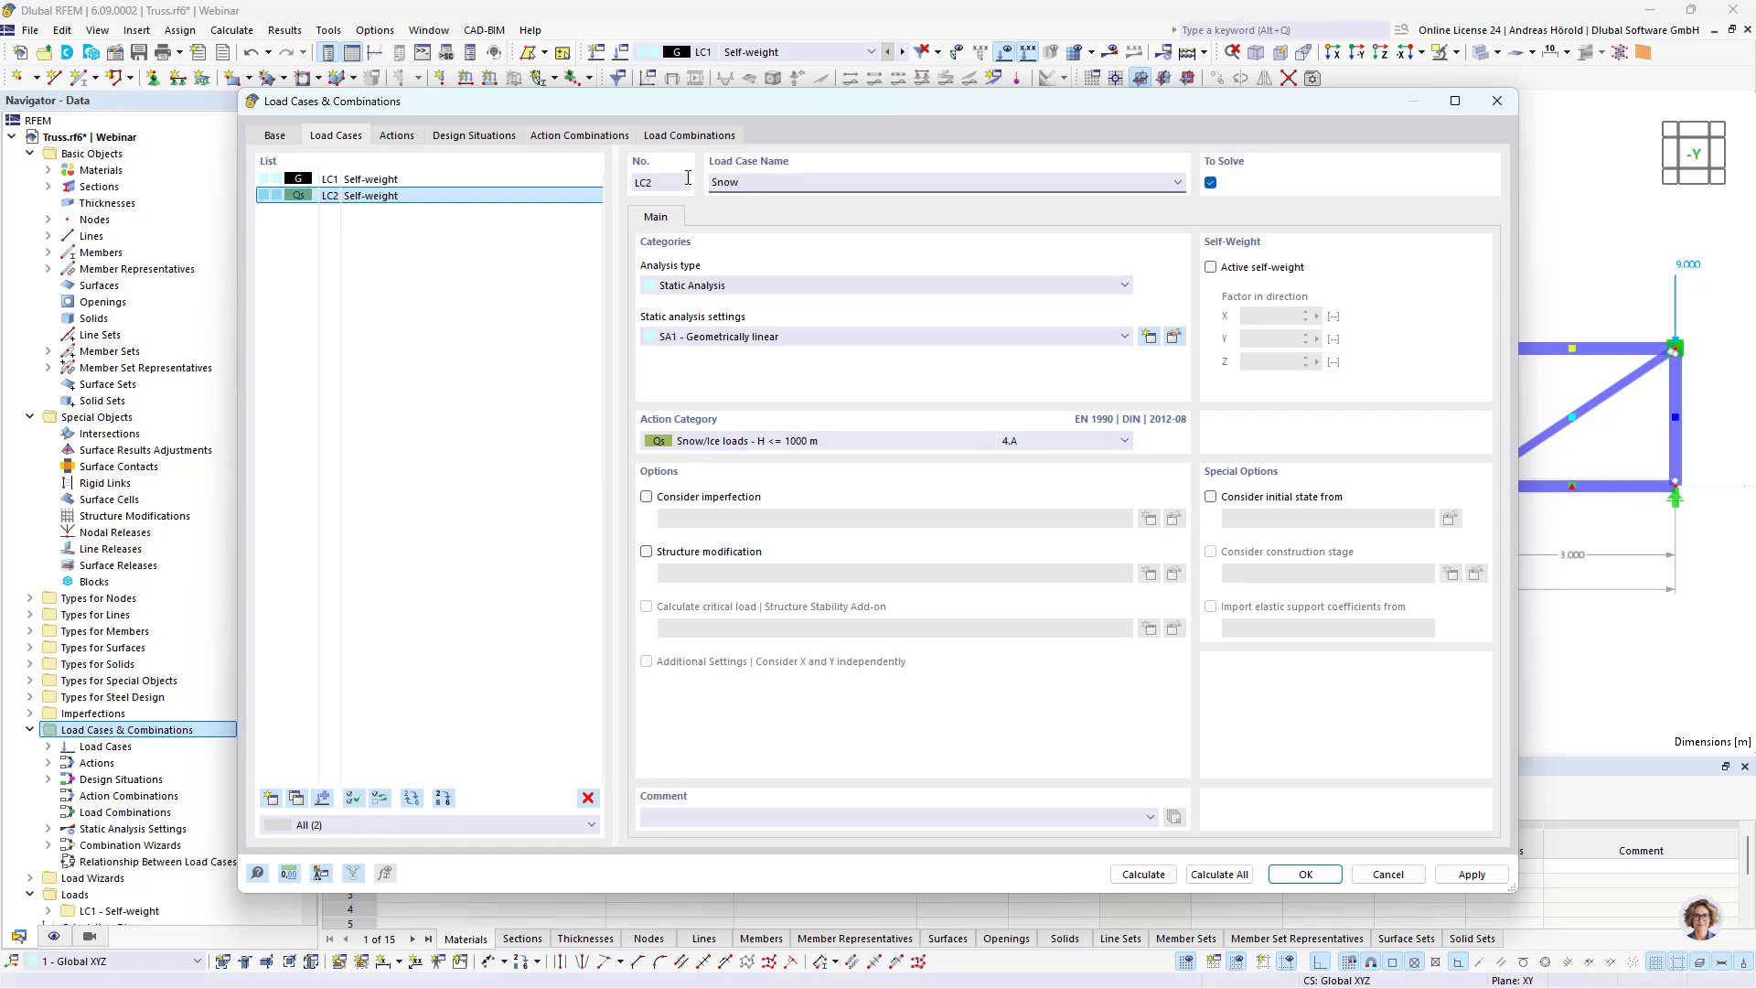
left_click(1306, 874)
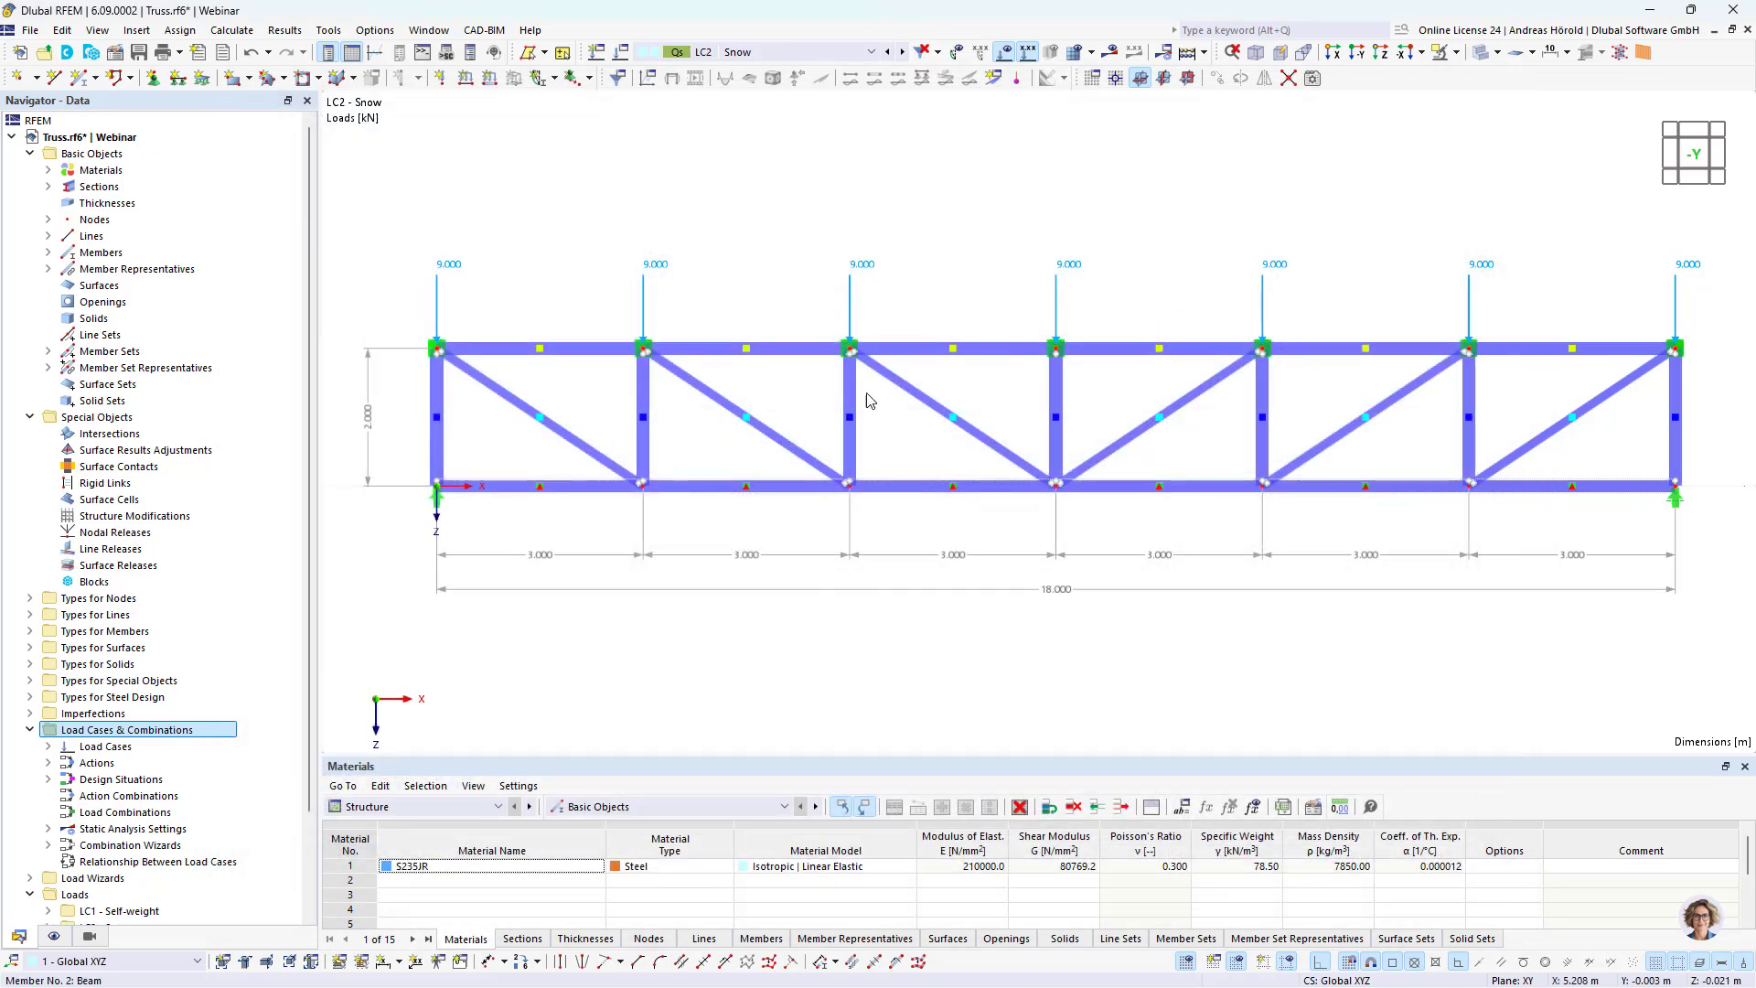
Step: Set the nodal load on top chord nodes 8-14 in LC2 - Snow to 15 kN
left_click_drag(947, 297, 437, 289)
double_click(438, 289)
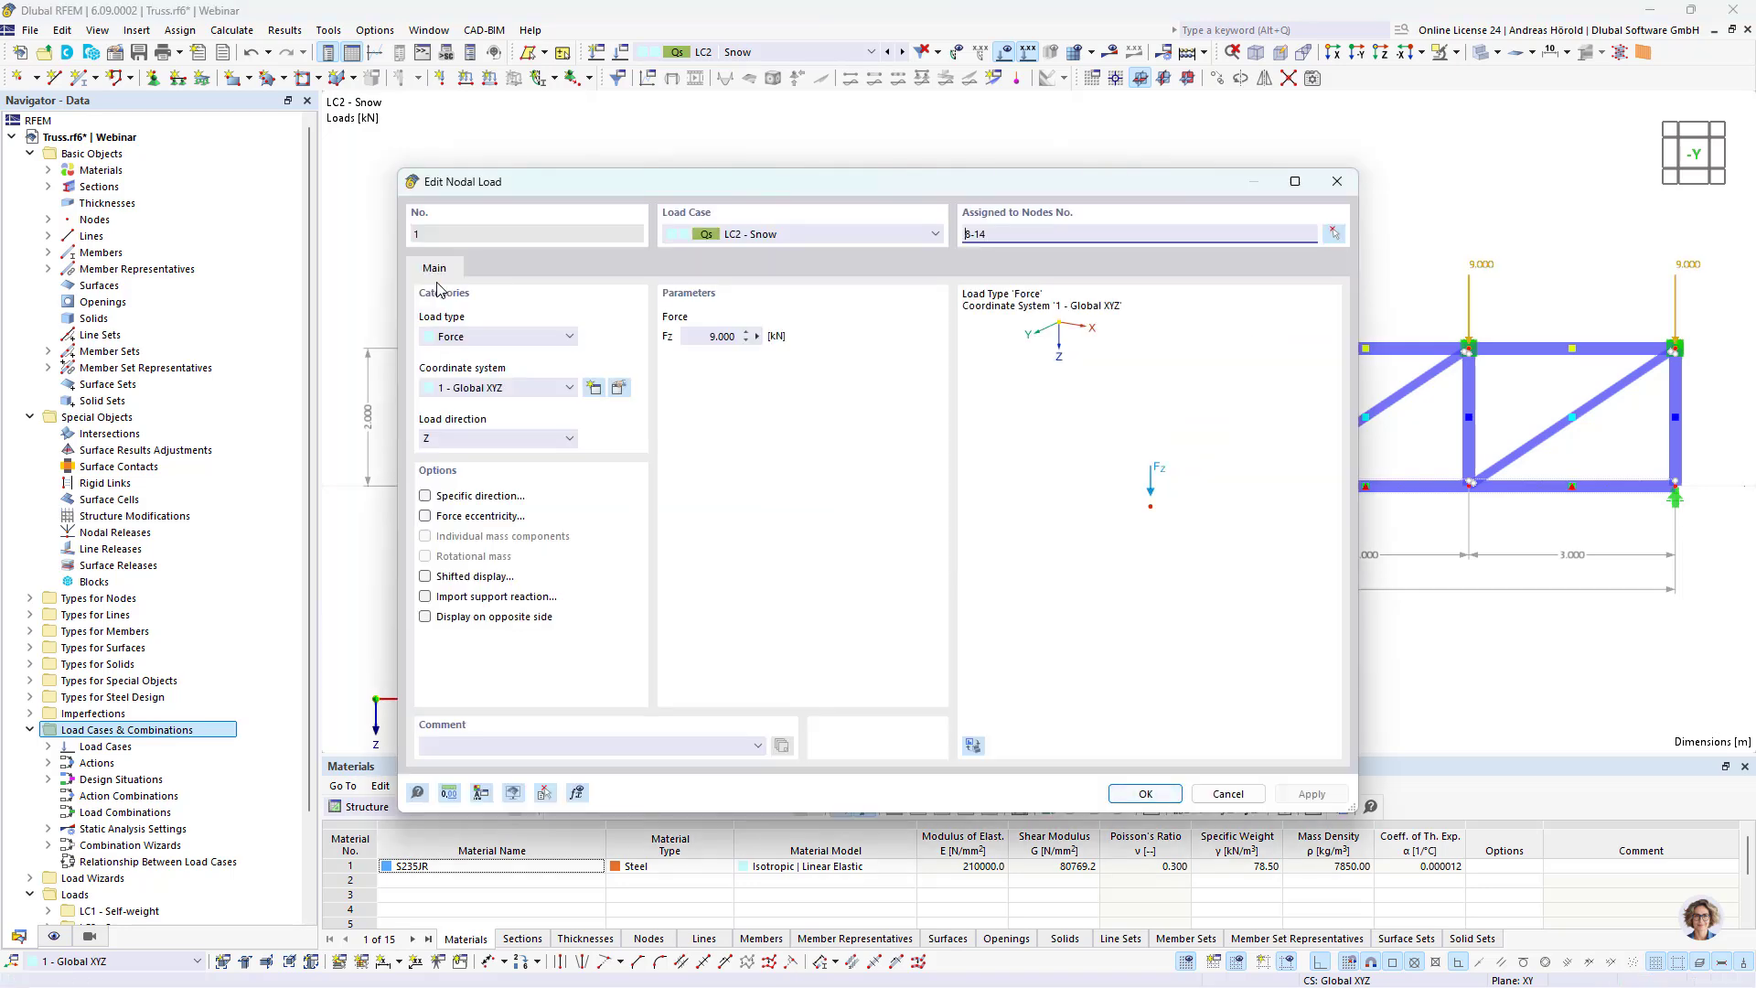
left_click(709, 338)
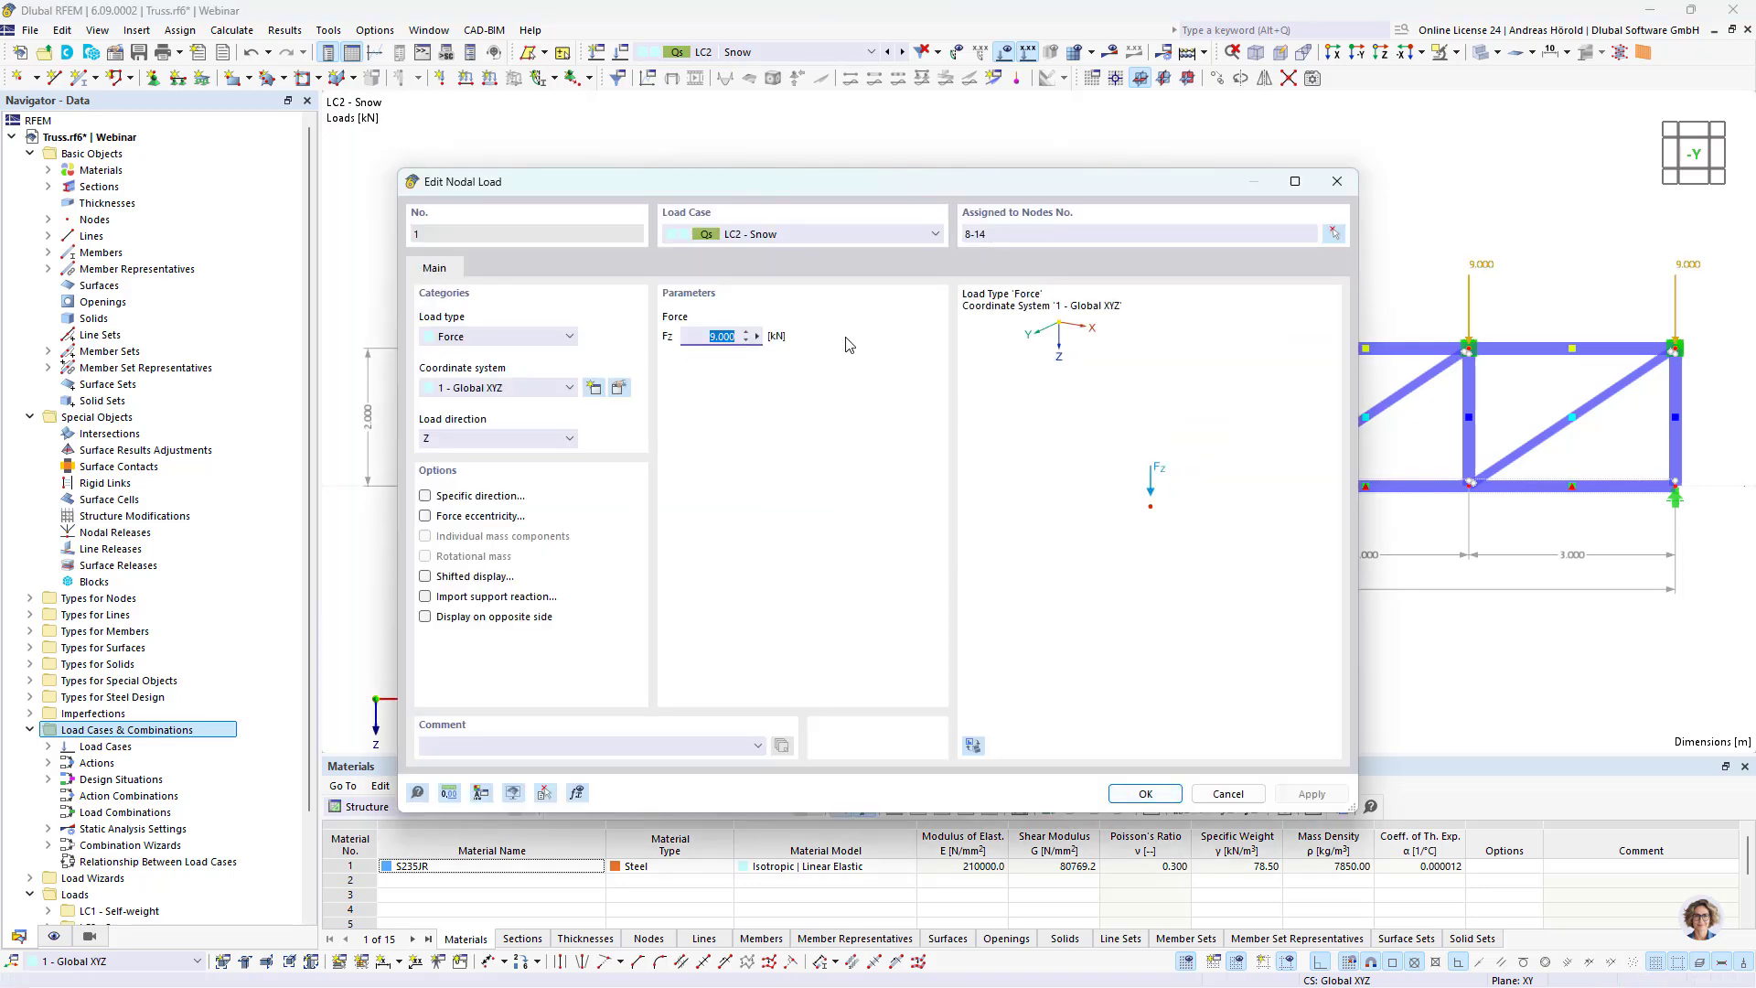
type("15")
left_click(1145, 794)
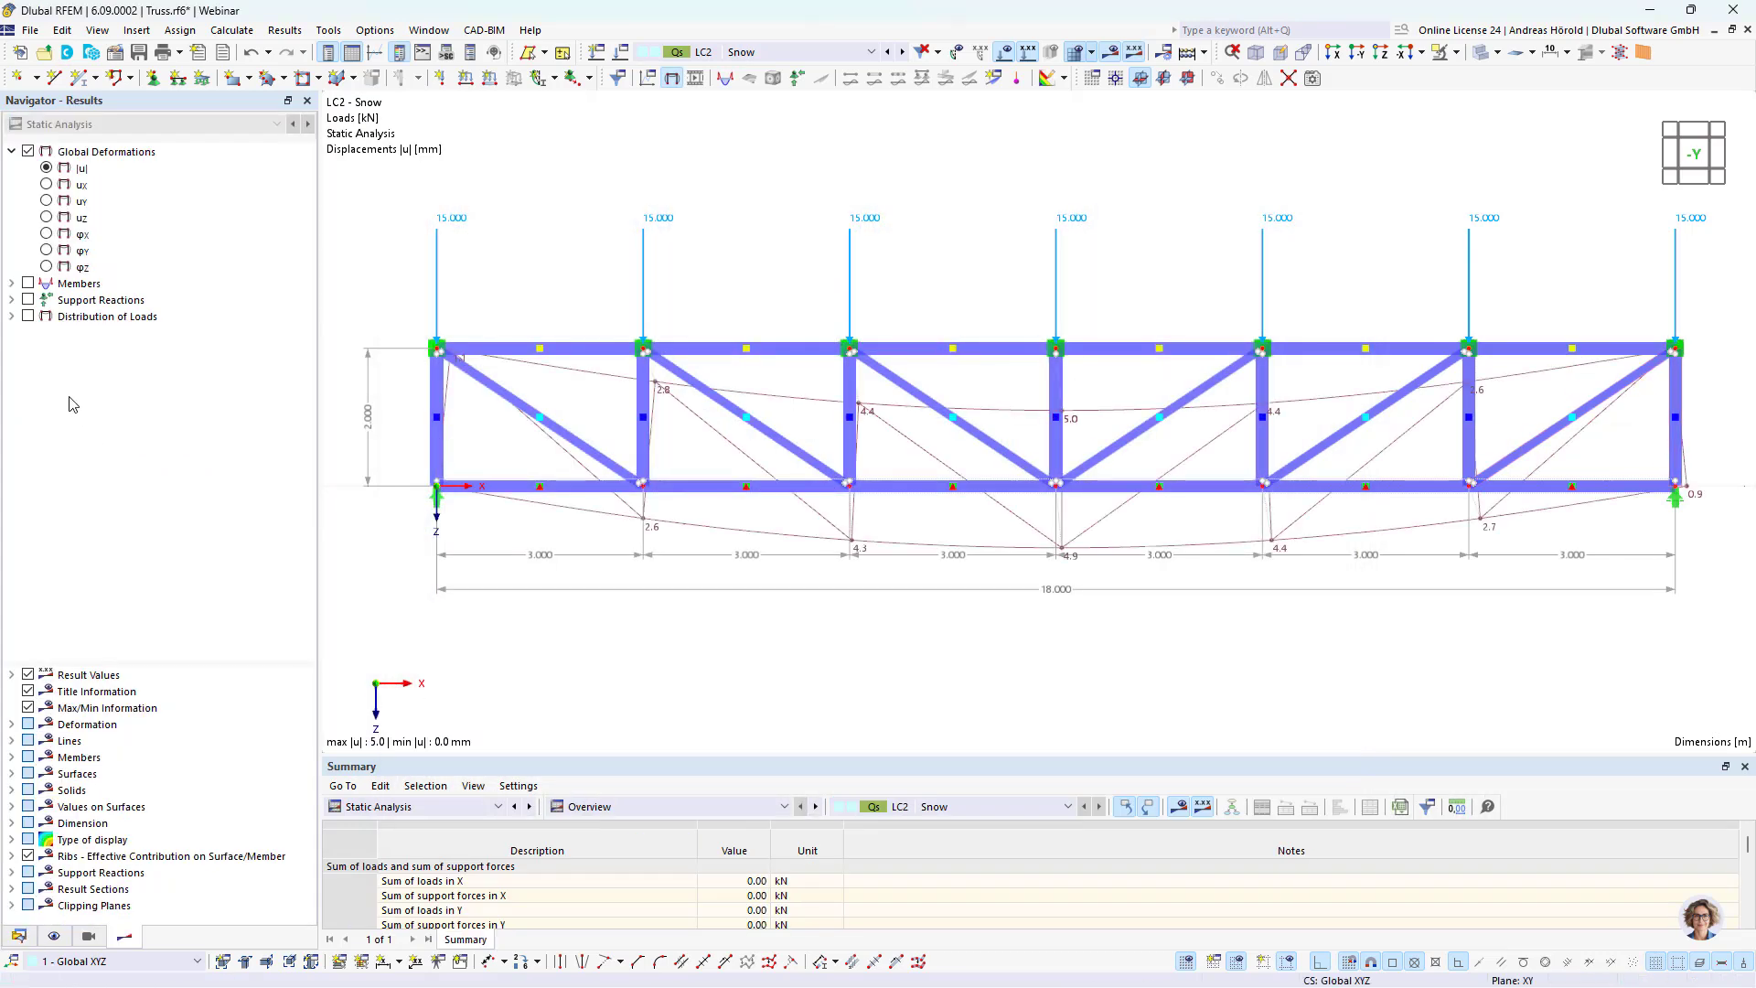
Step: Examine the axial force N diagrams of the truss members for LC2 - Snow, and hide the results
left_click(28, 284)
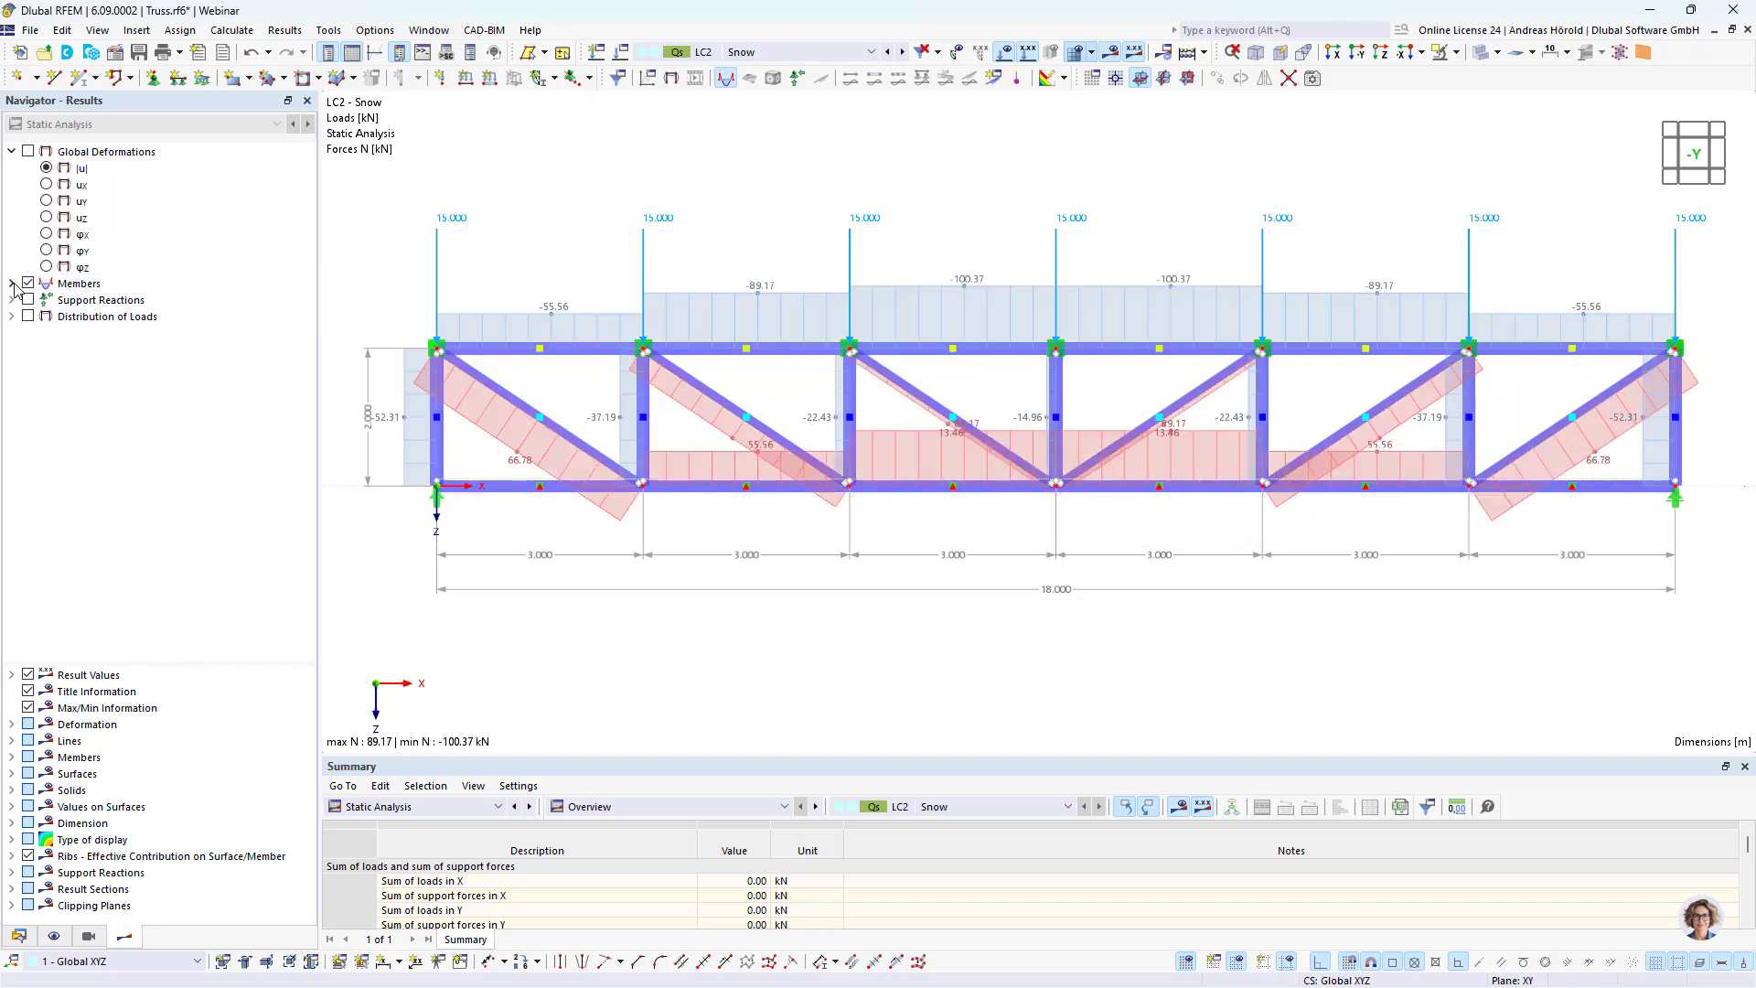
left_click(12, 284)
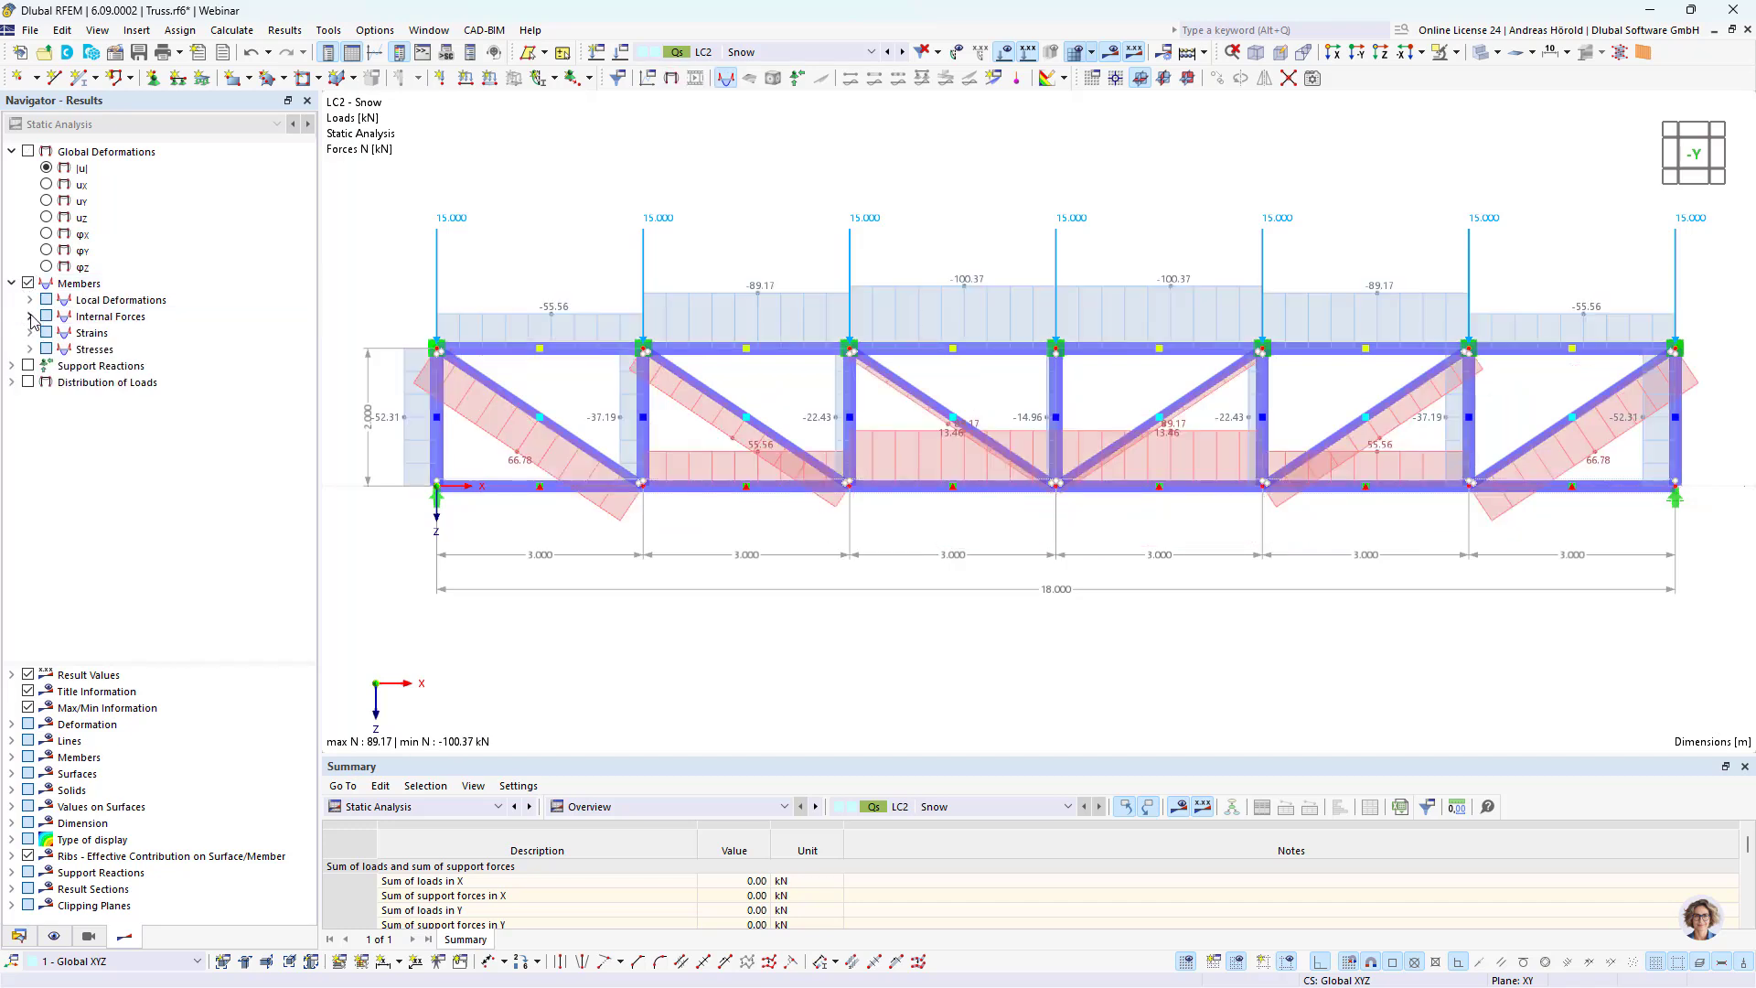
left_click(30, 317)
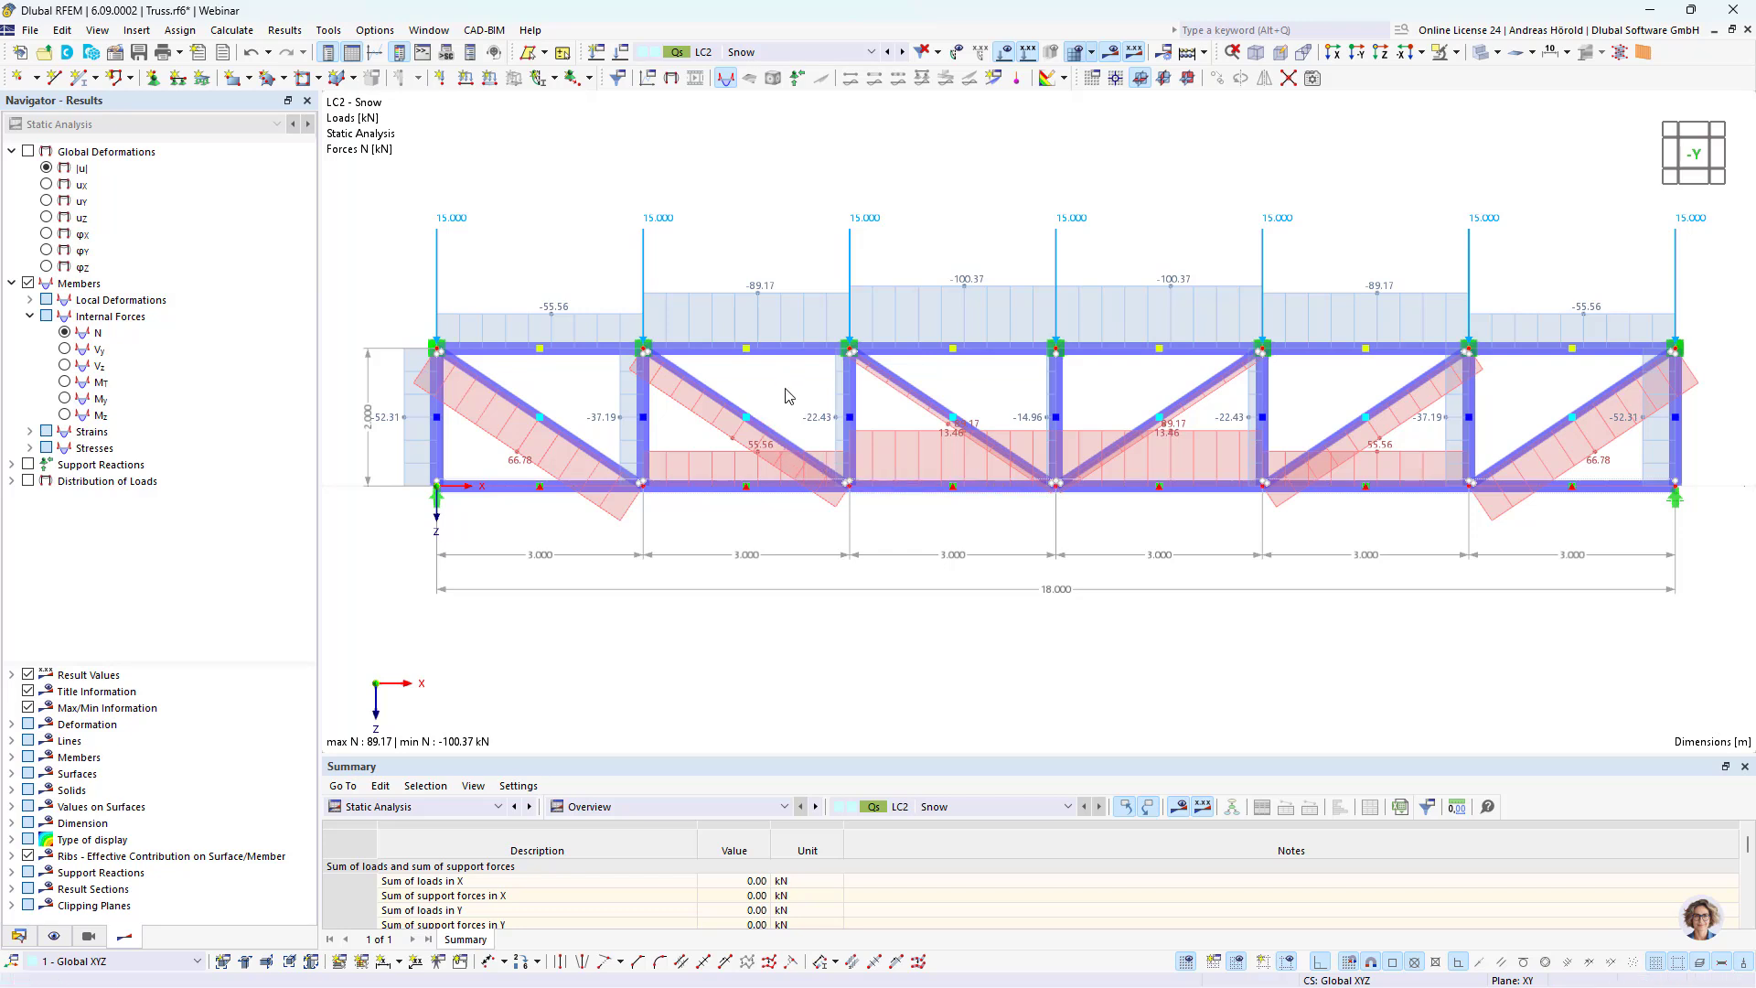
middle_click_drag(1034, 620, 987, 667, "ctrl")
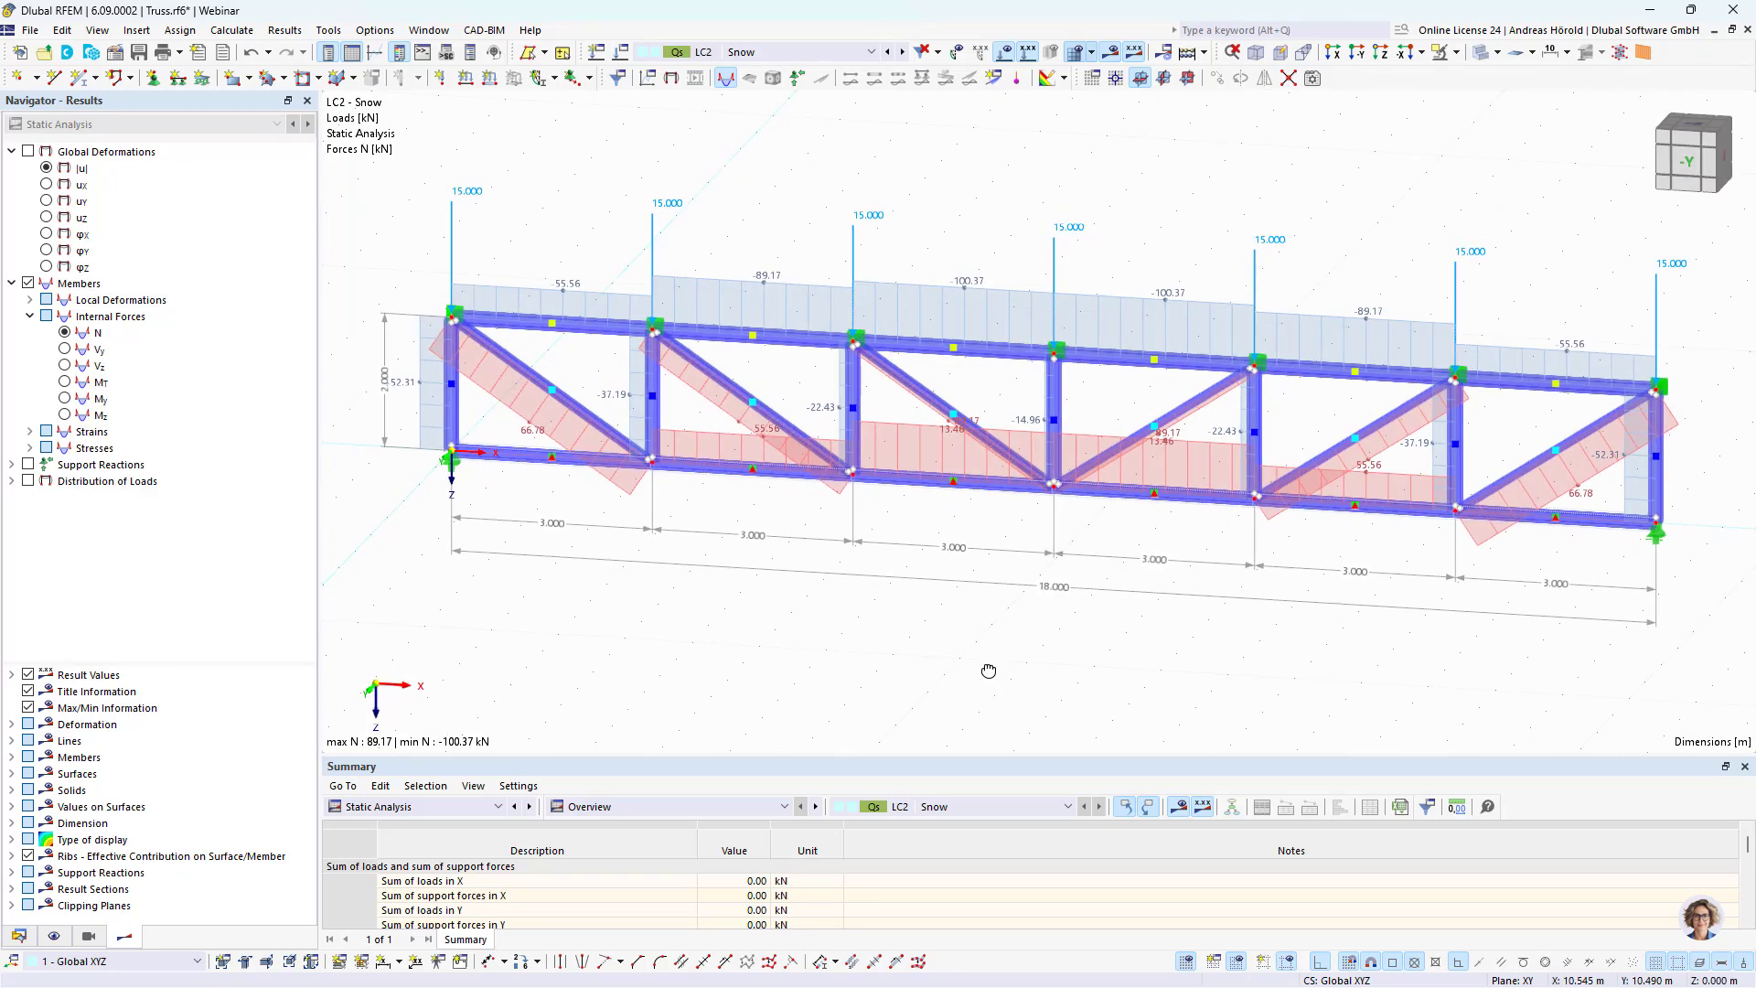
left_click(1108, 55)
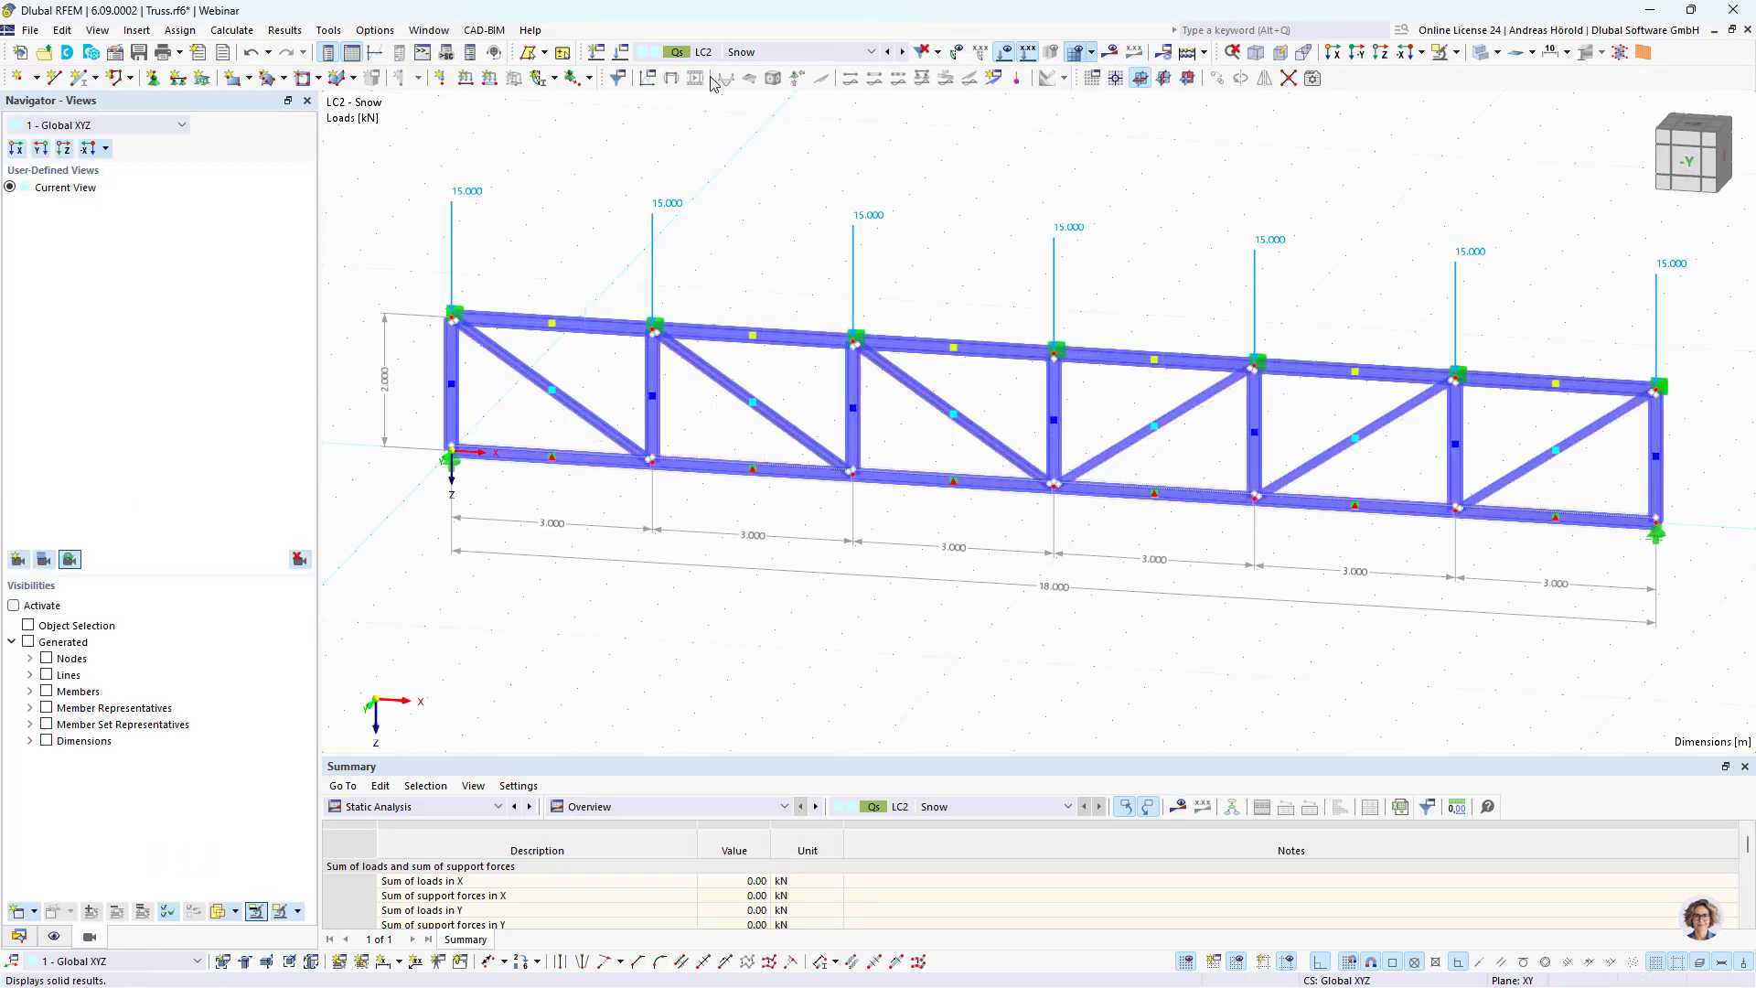
Step: Create a local imperfection case and define a member imperfection of type Initial Bow to EN 1993-1-1 in local y direction
left_click(539, 79)
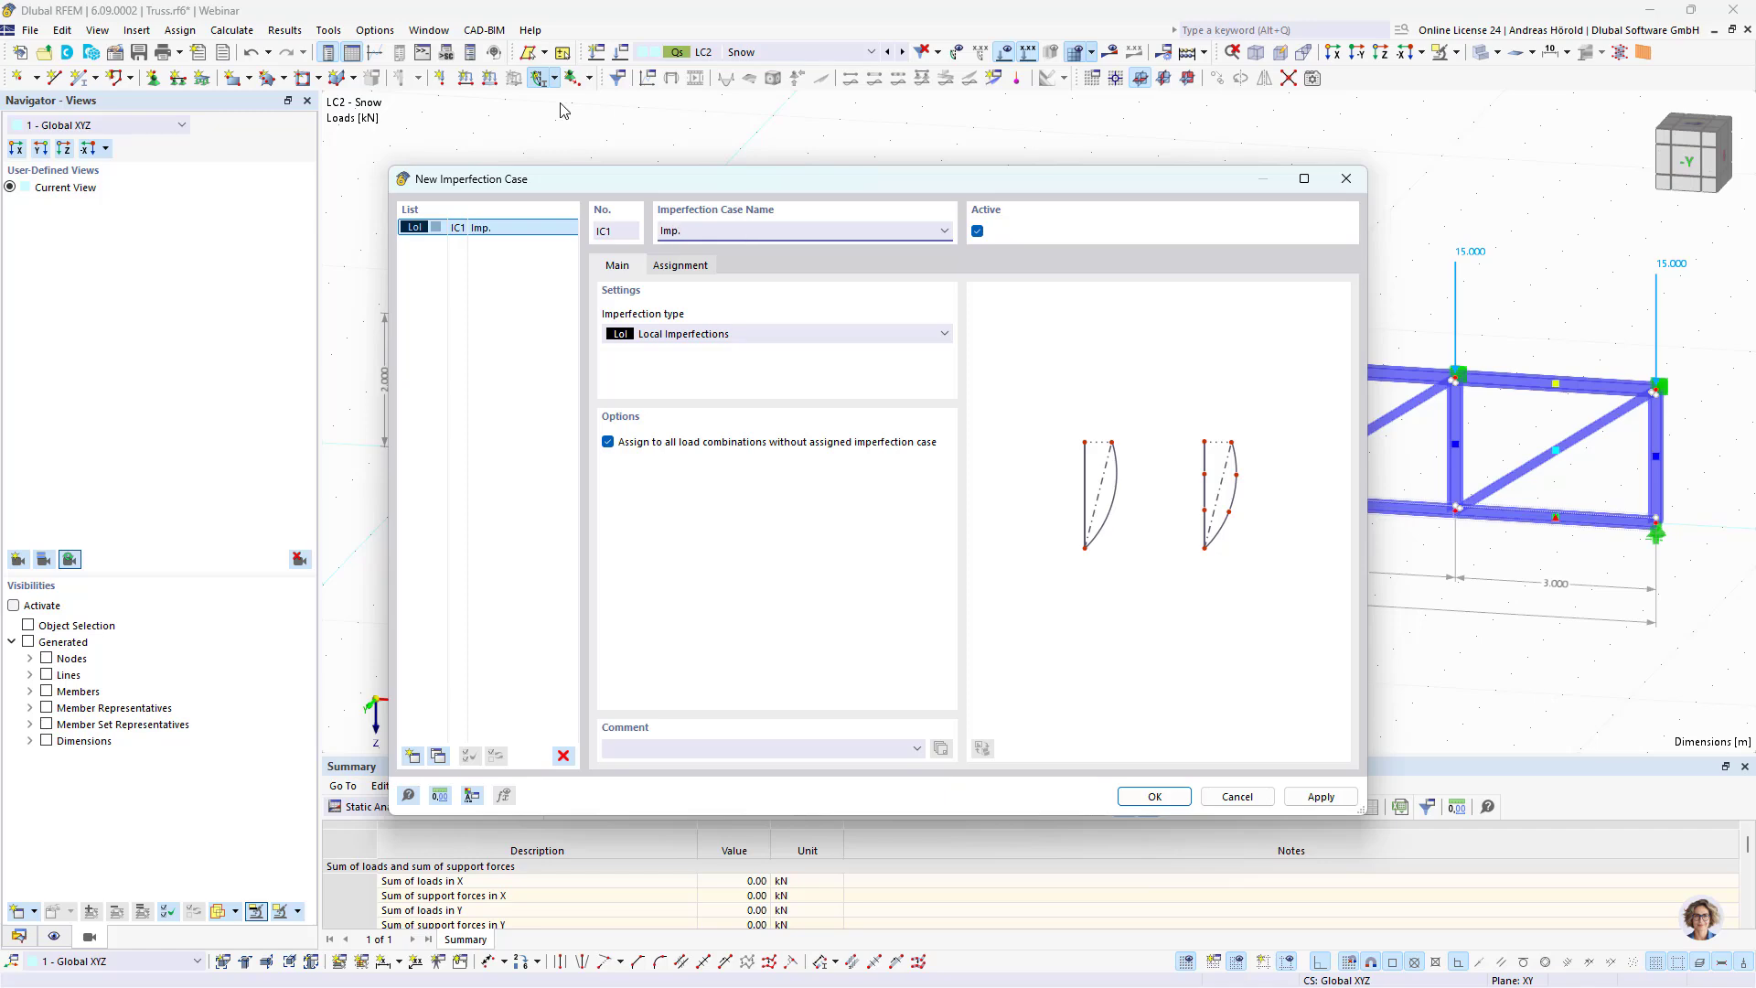
left_click(1179, 801)
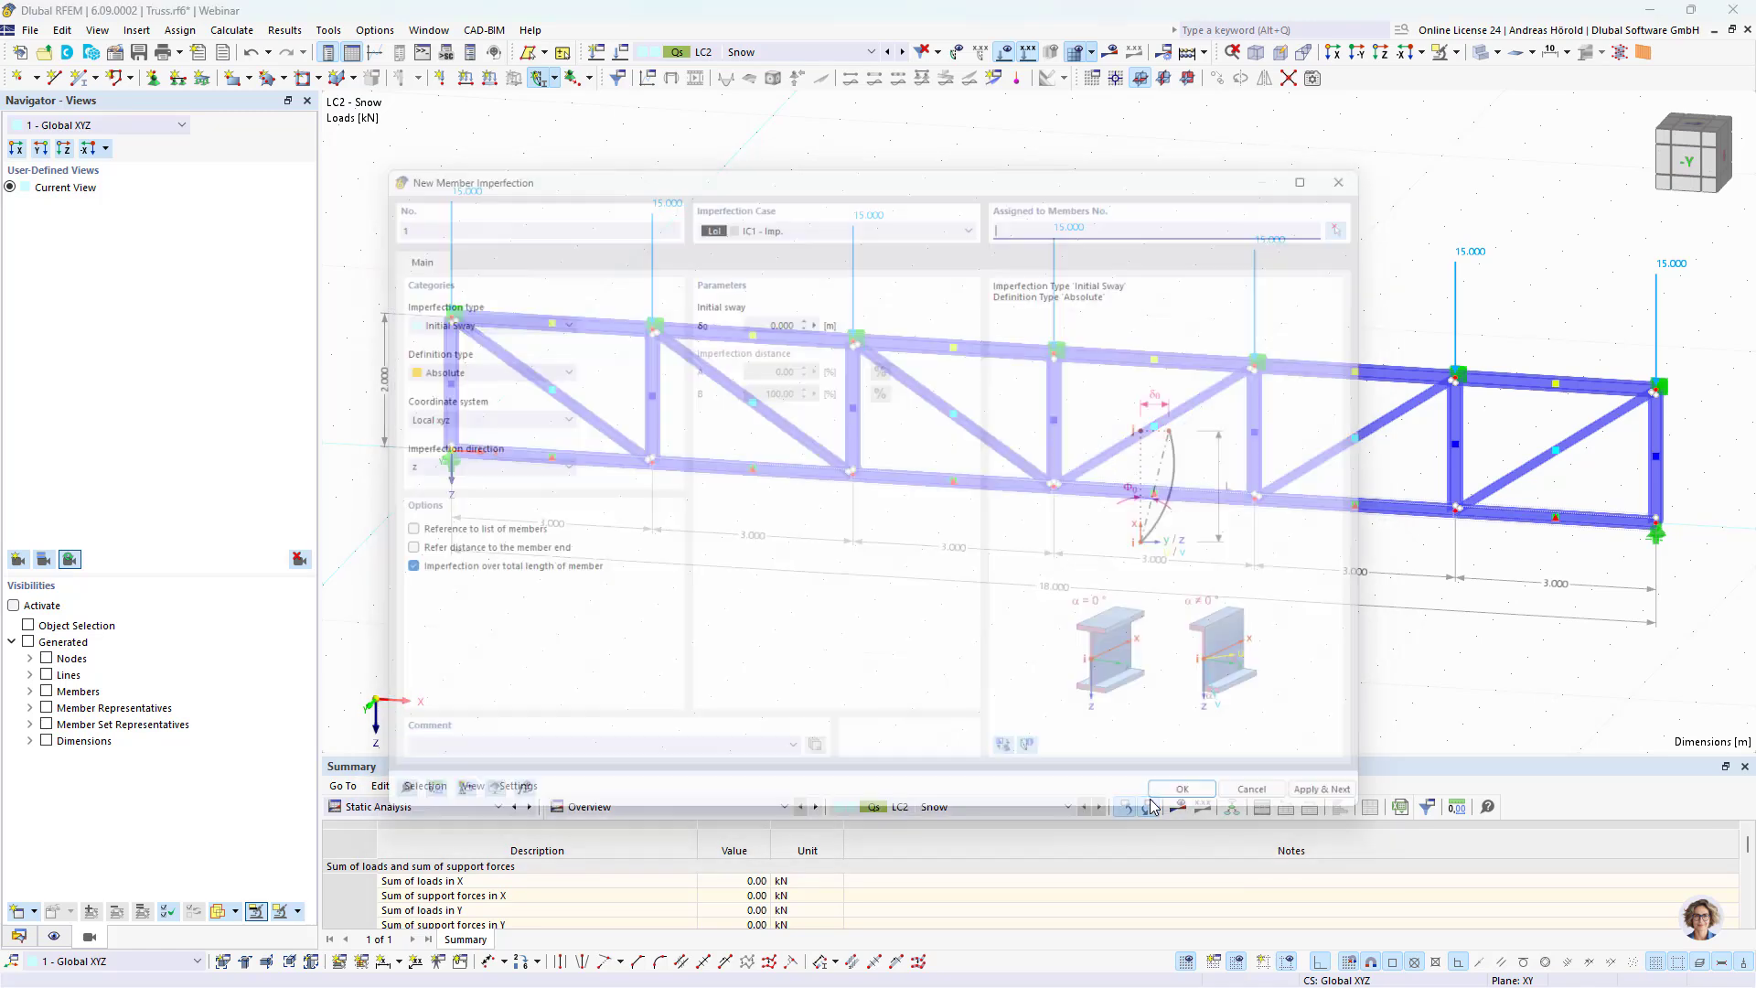
left_click(477, 315)
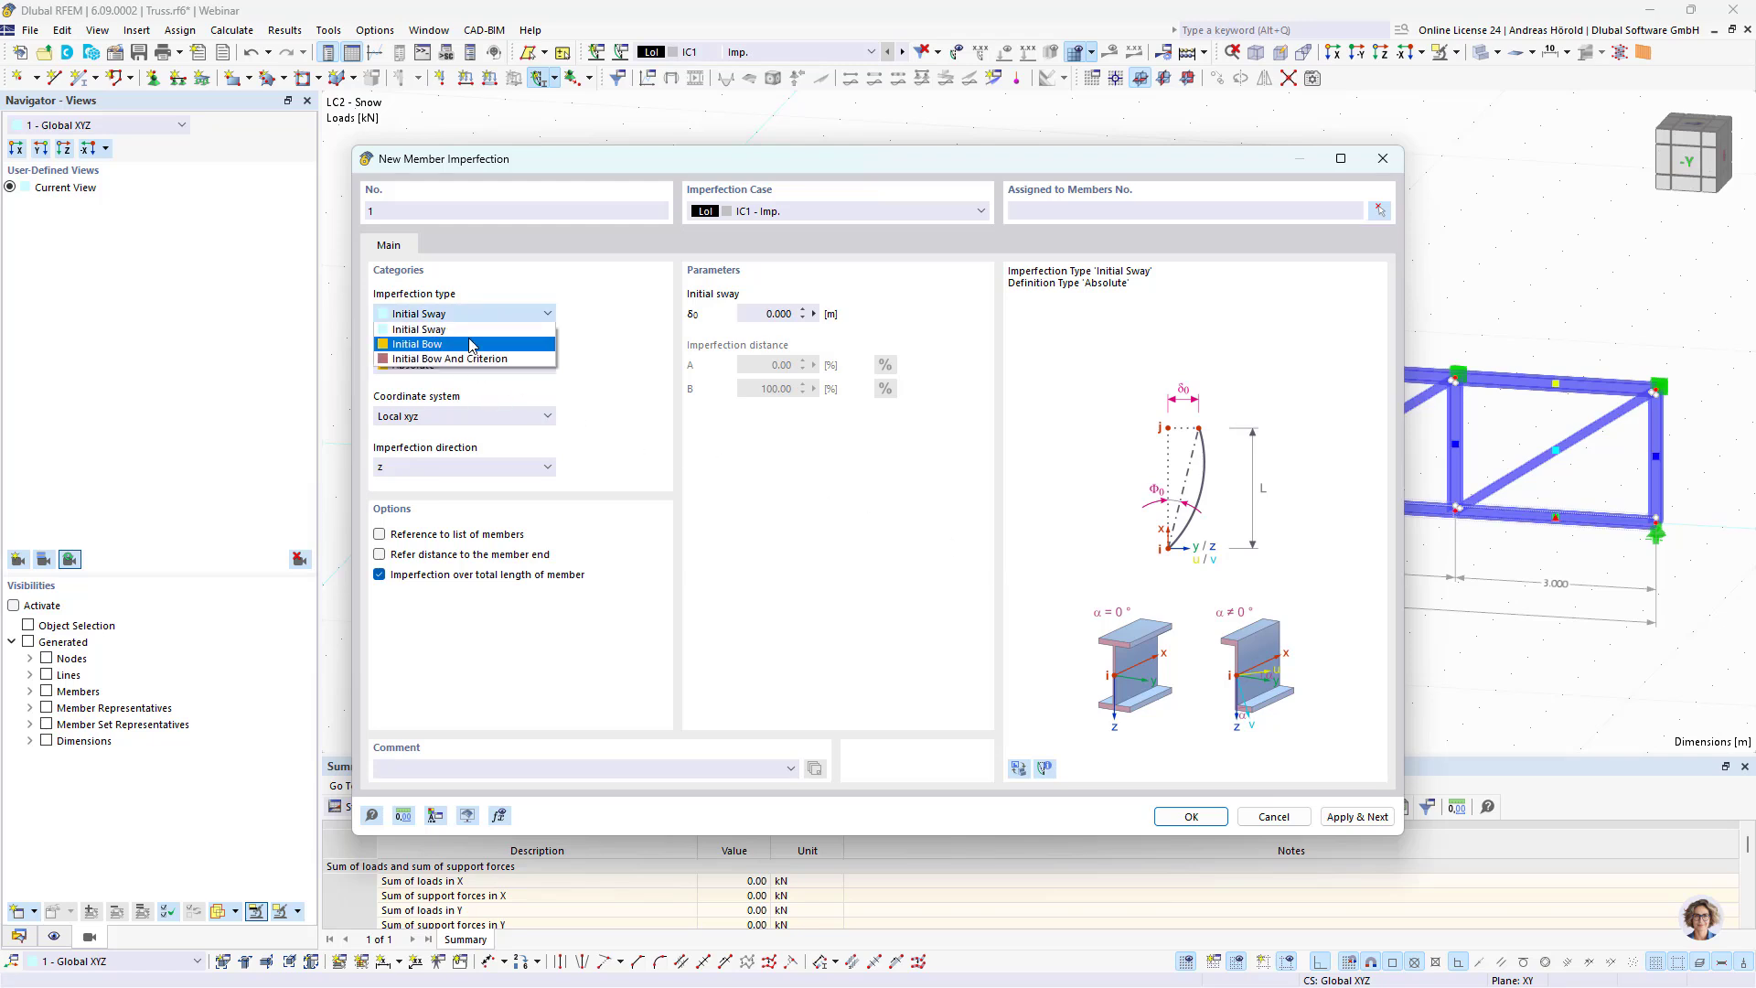
left_click(472, 345)
left_click(472, 367)
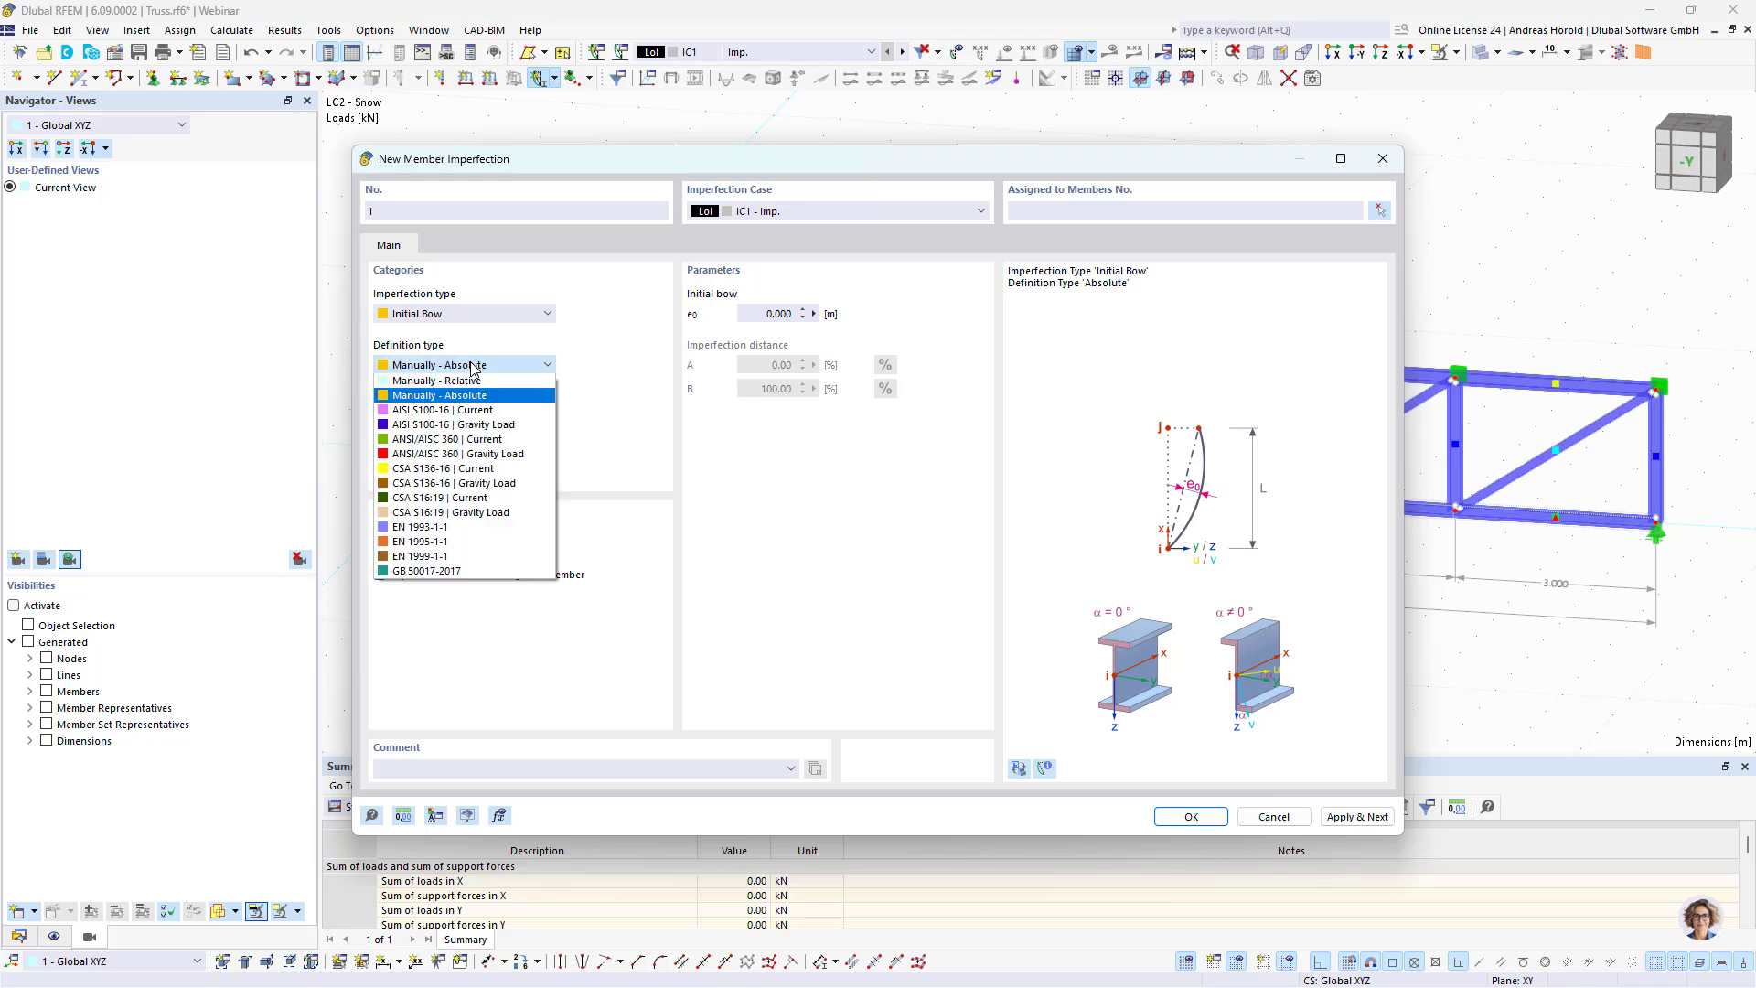
left_click(476, 527)
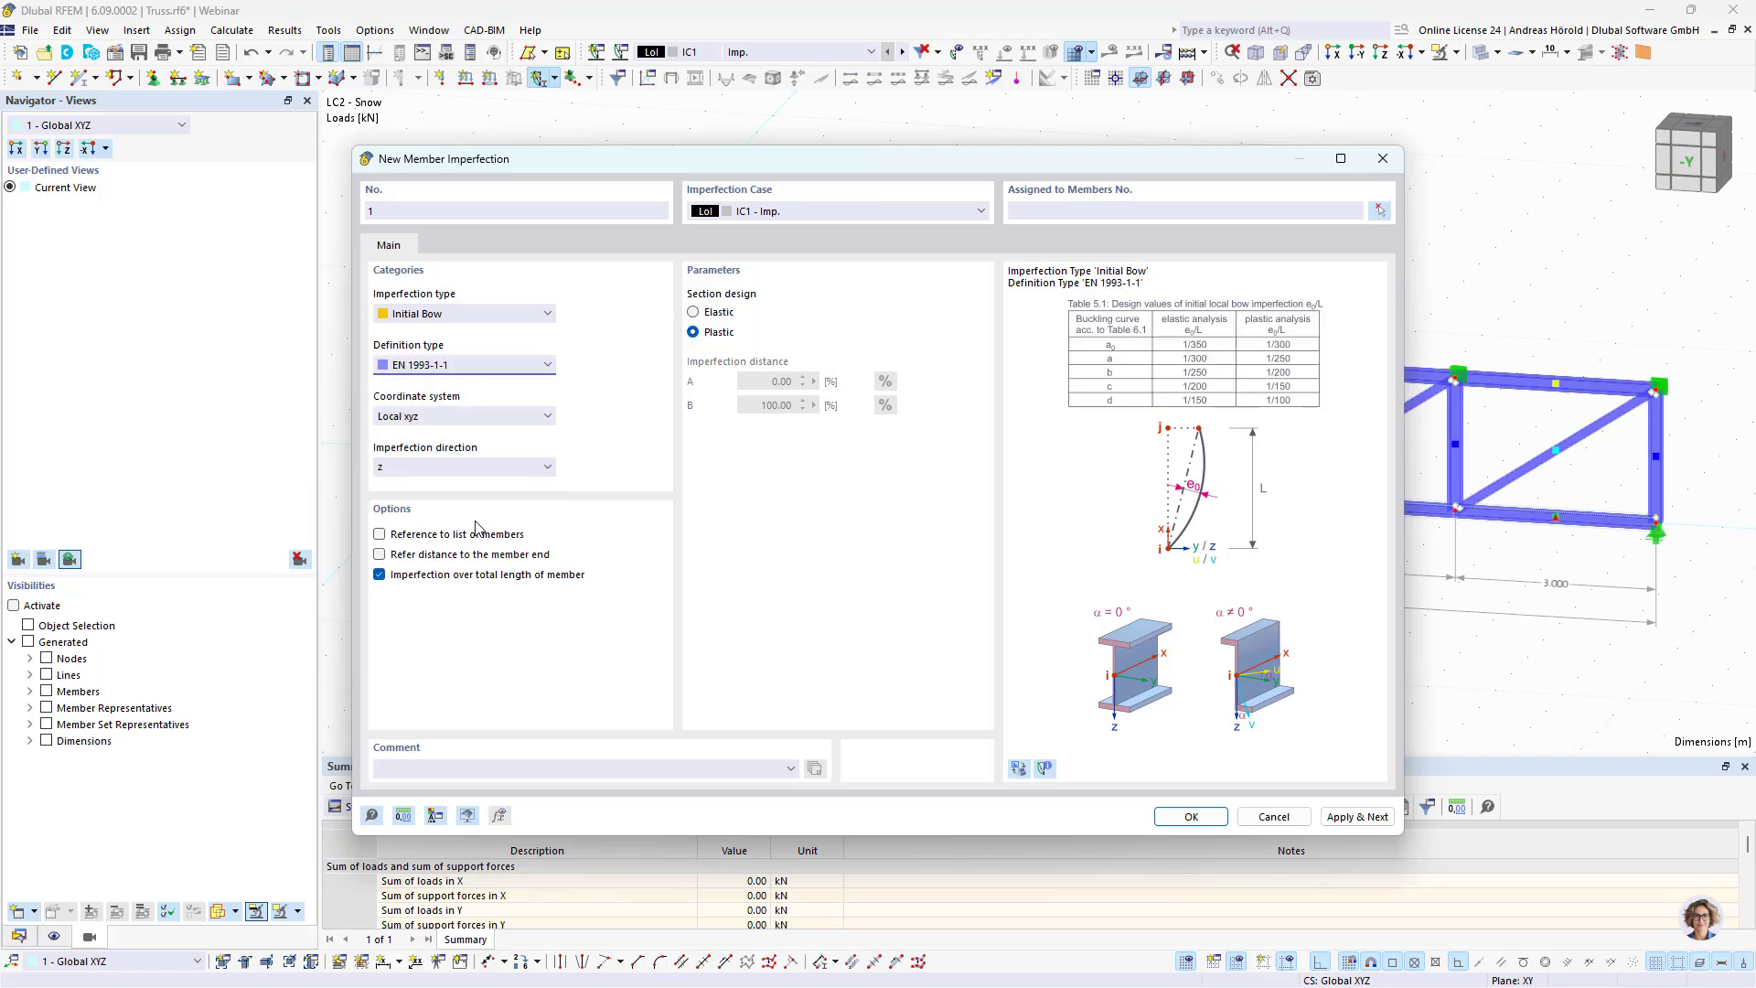
left_click(472, 469)
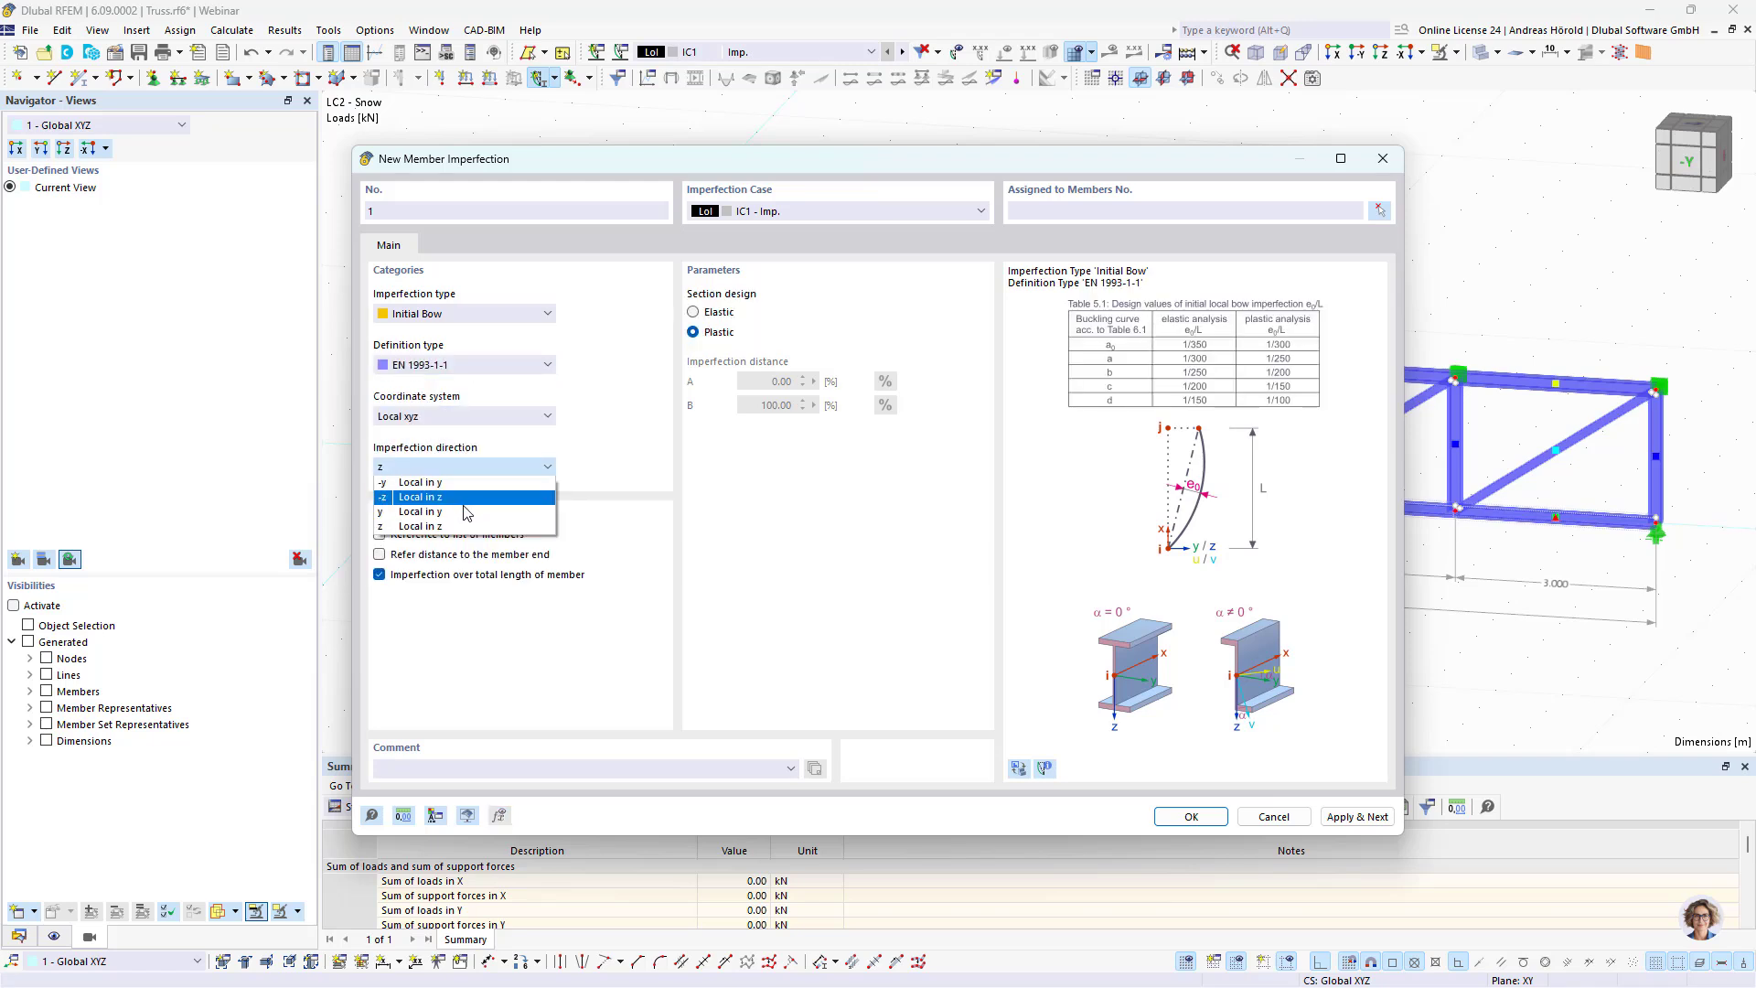
left_click(469, 513)
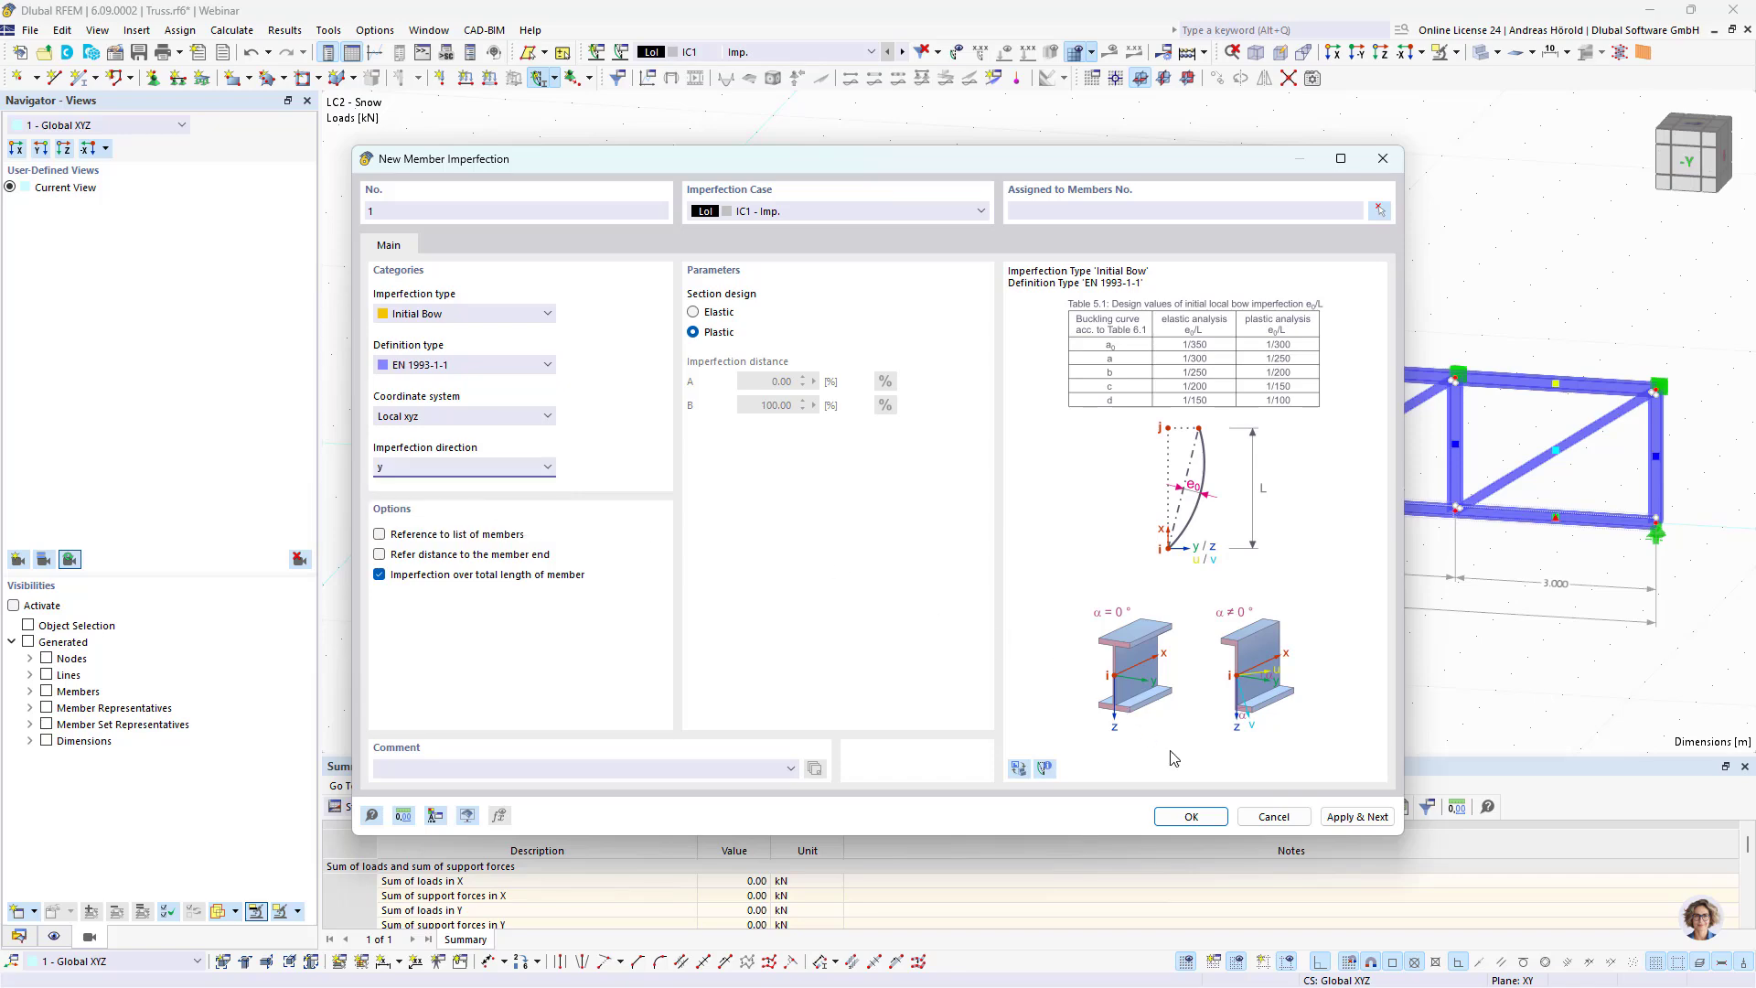
left_click(1191, 816)
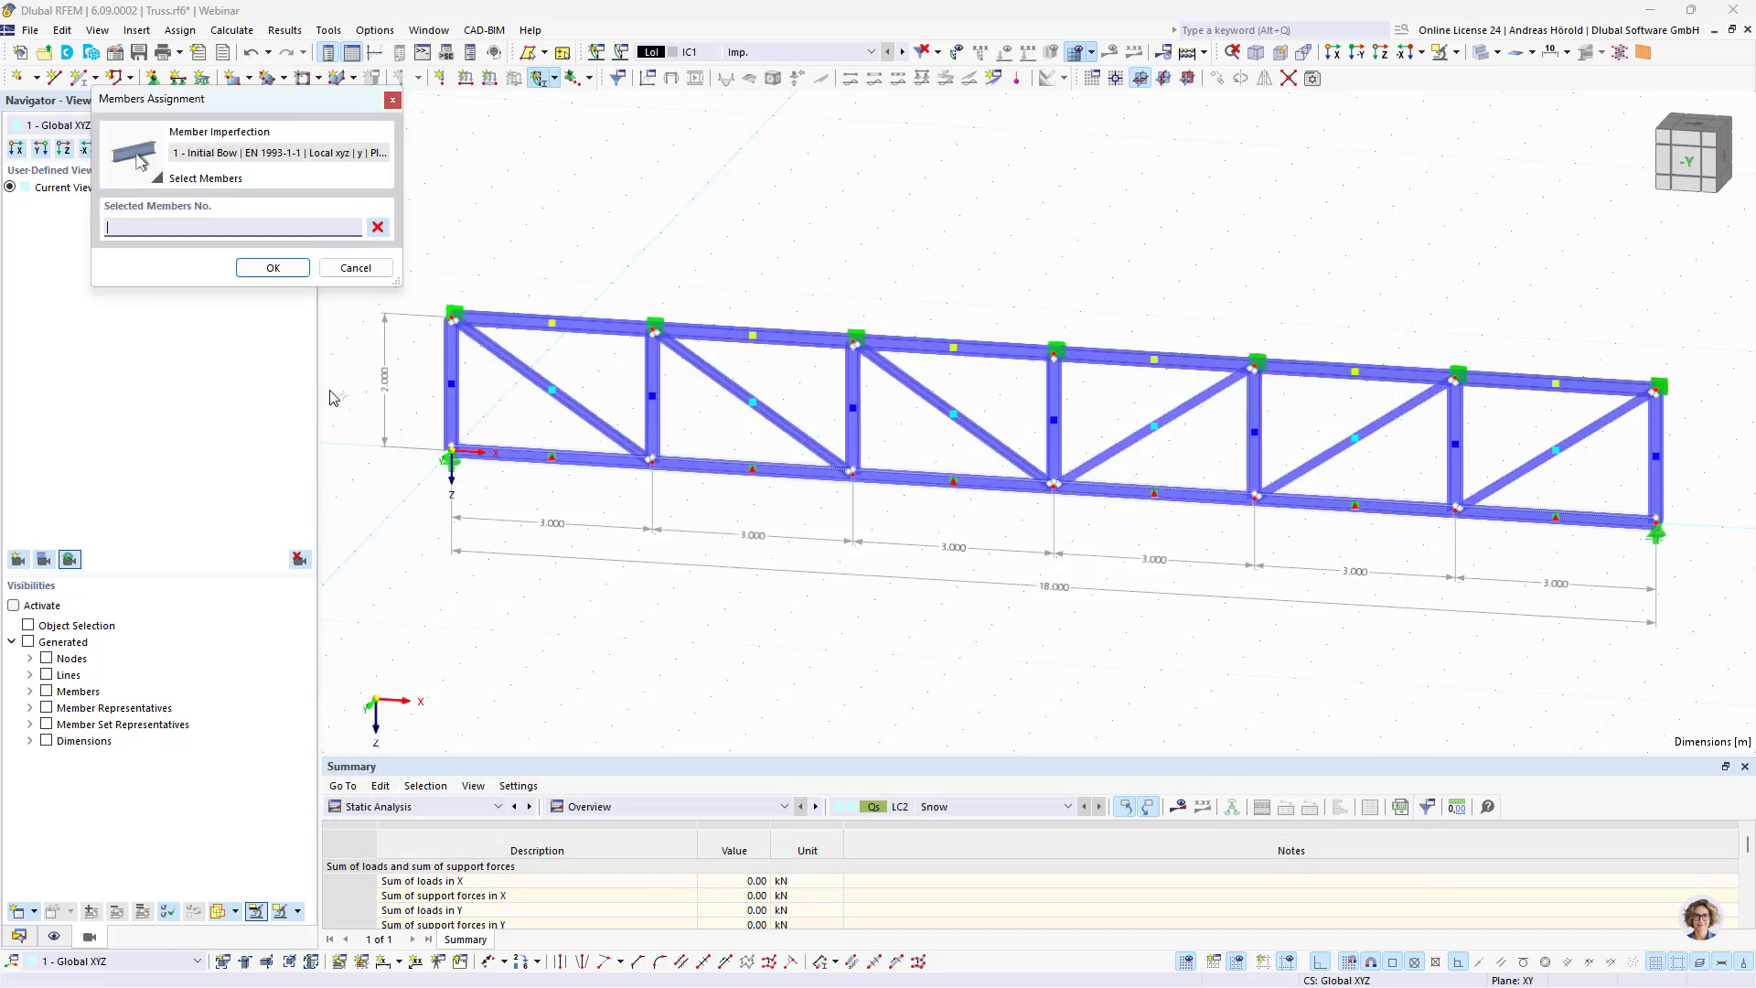
Step: Assign the bow imperfection to top chord members 14-19 and all seven vertical members
left_click(1359, 53)
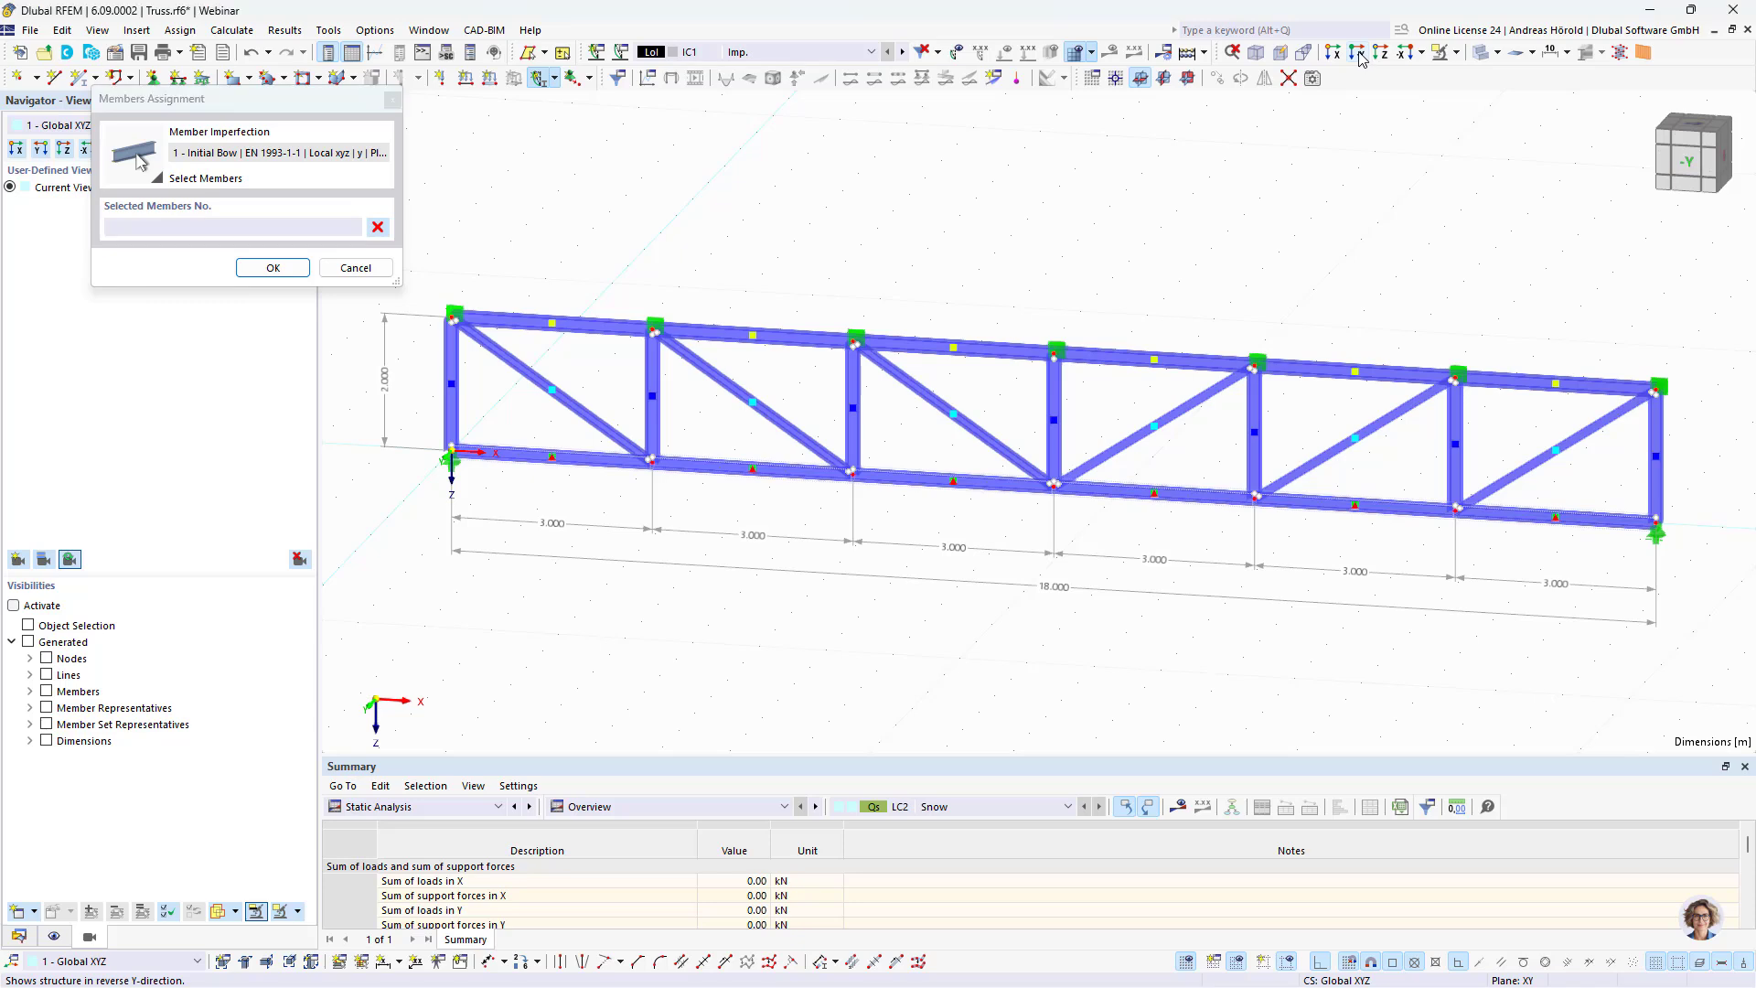
left_click_drag(417, 338, 1732, 265)
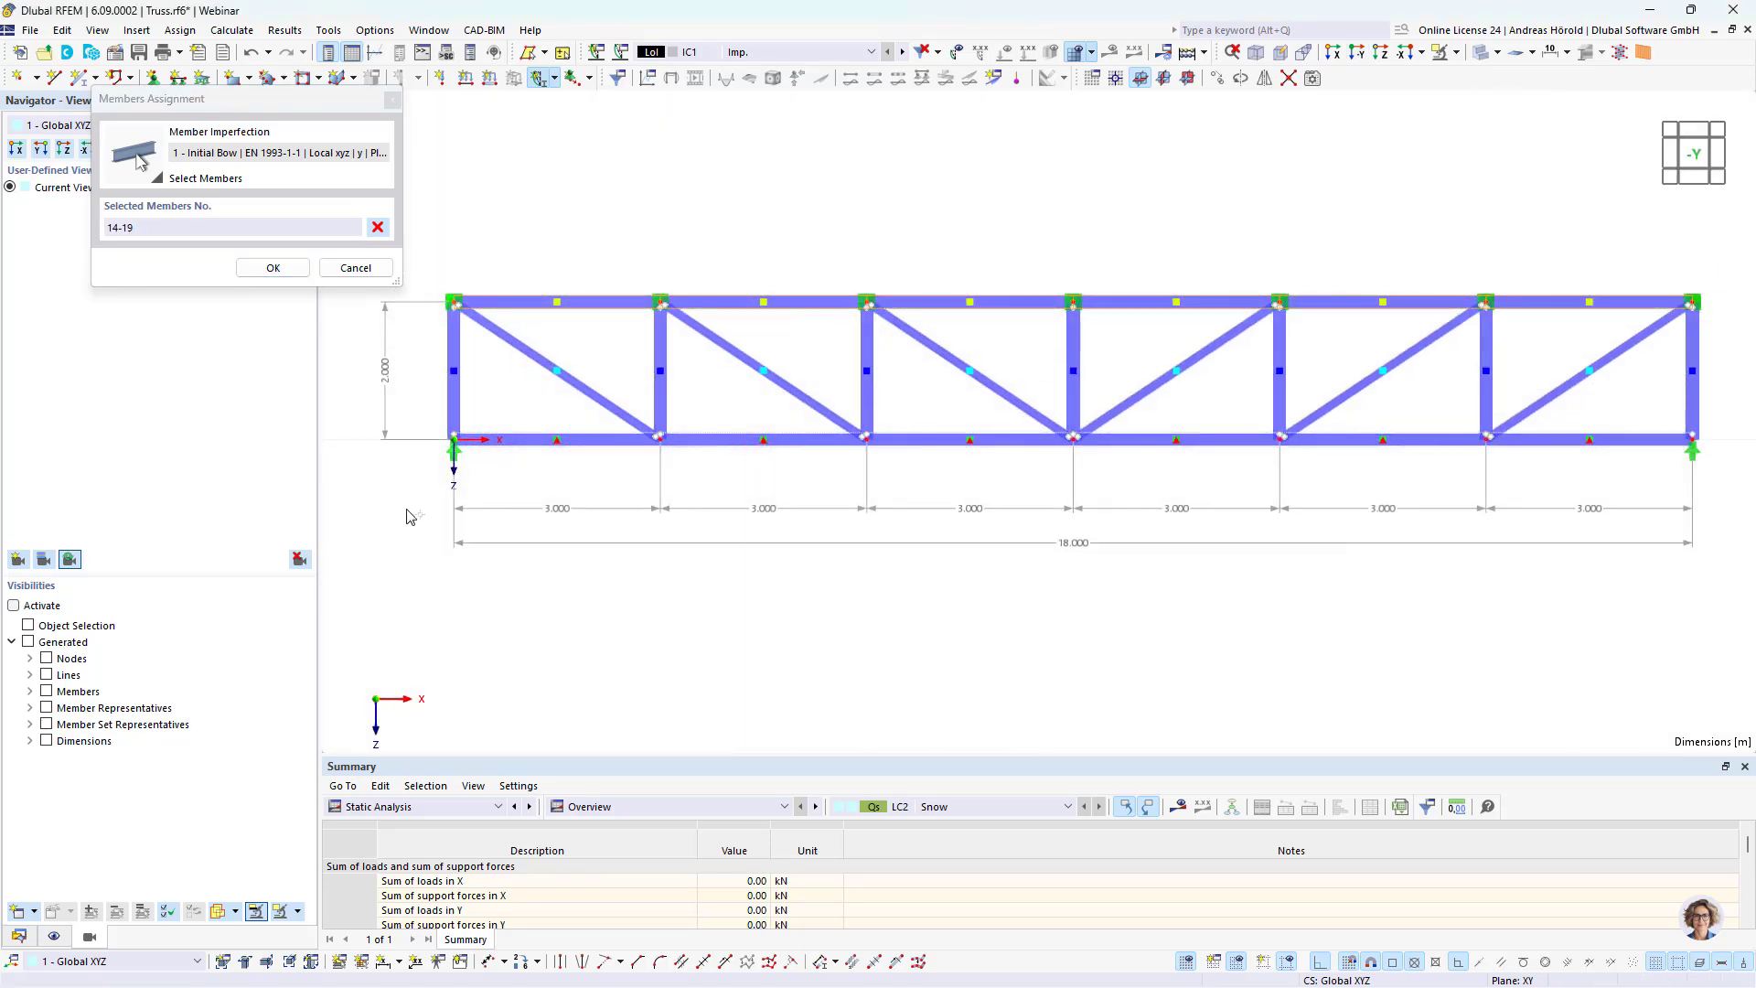
left_click_drag(407, 517, 488, 302)
left_click_drag(631, 611, 699, 311)
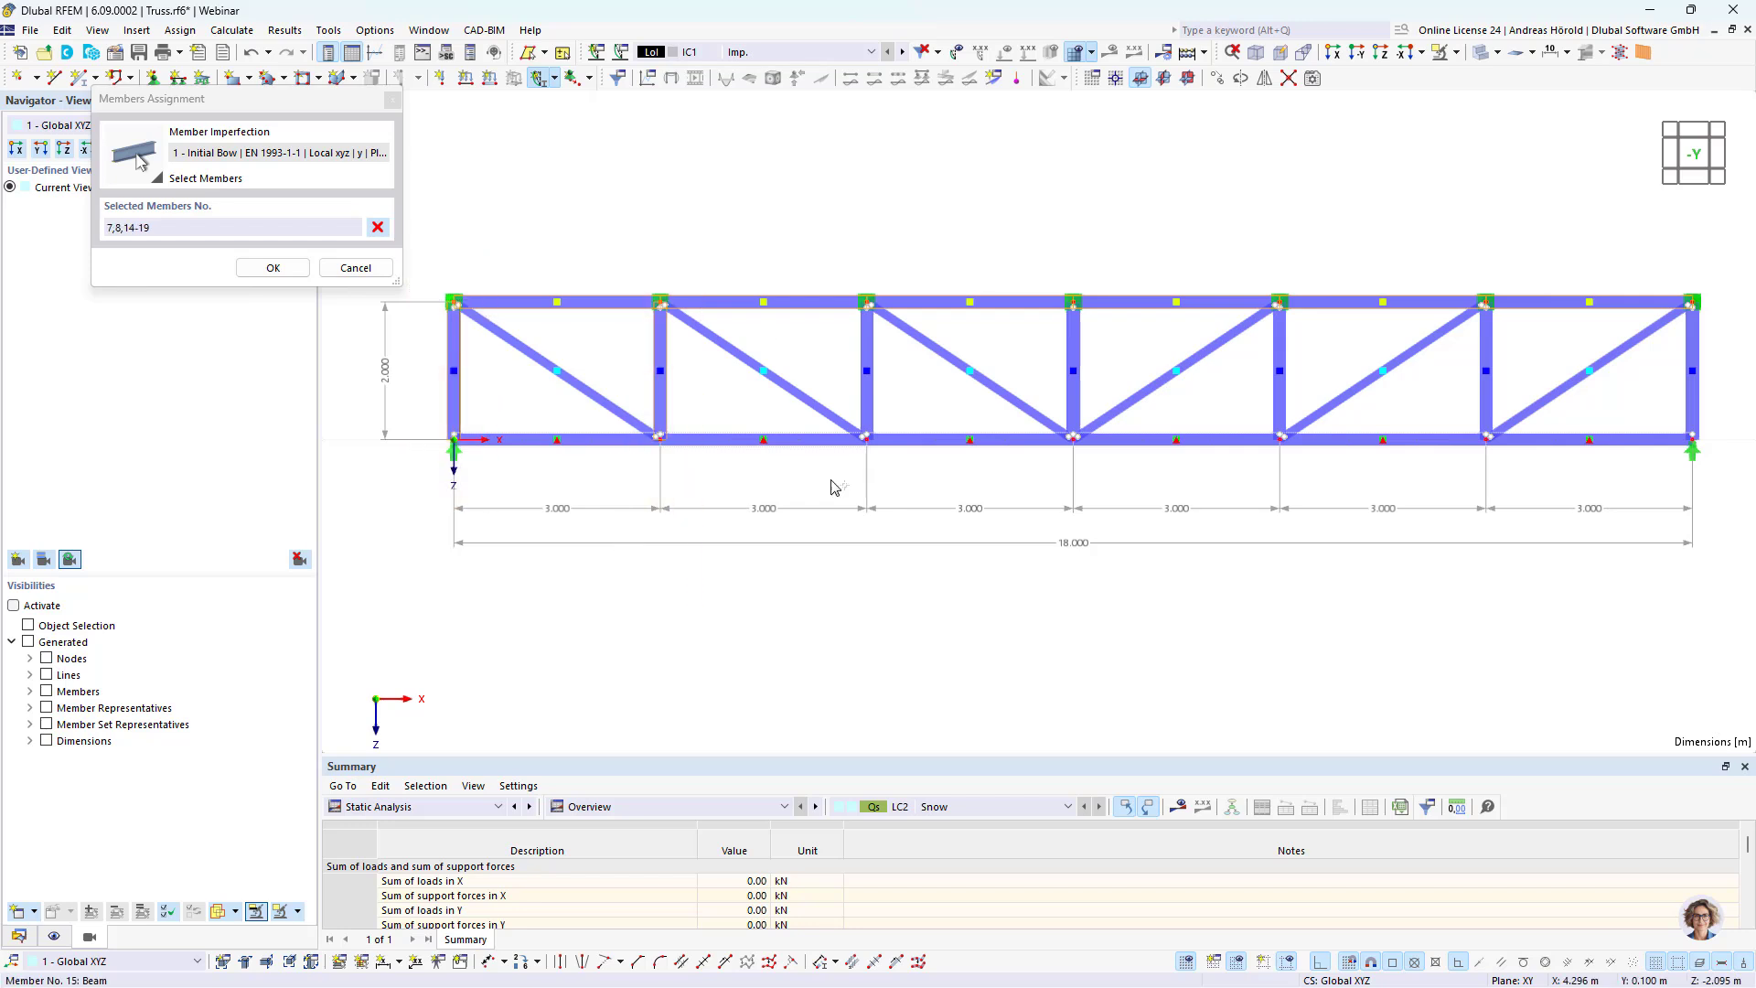
left_click_drag(859, 576, 900, 324)
left_click_drag(1058, 600, 1128, 191)
left_click_drag(1263, 628, 1308, 230)
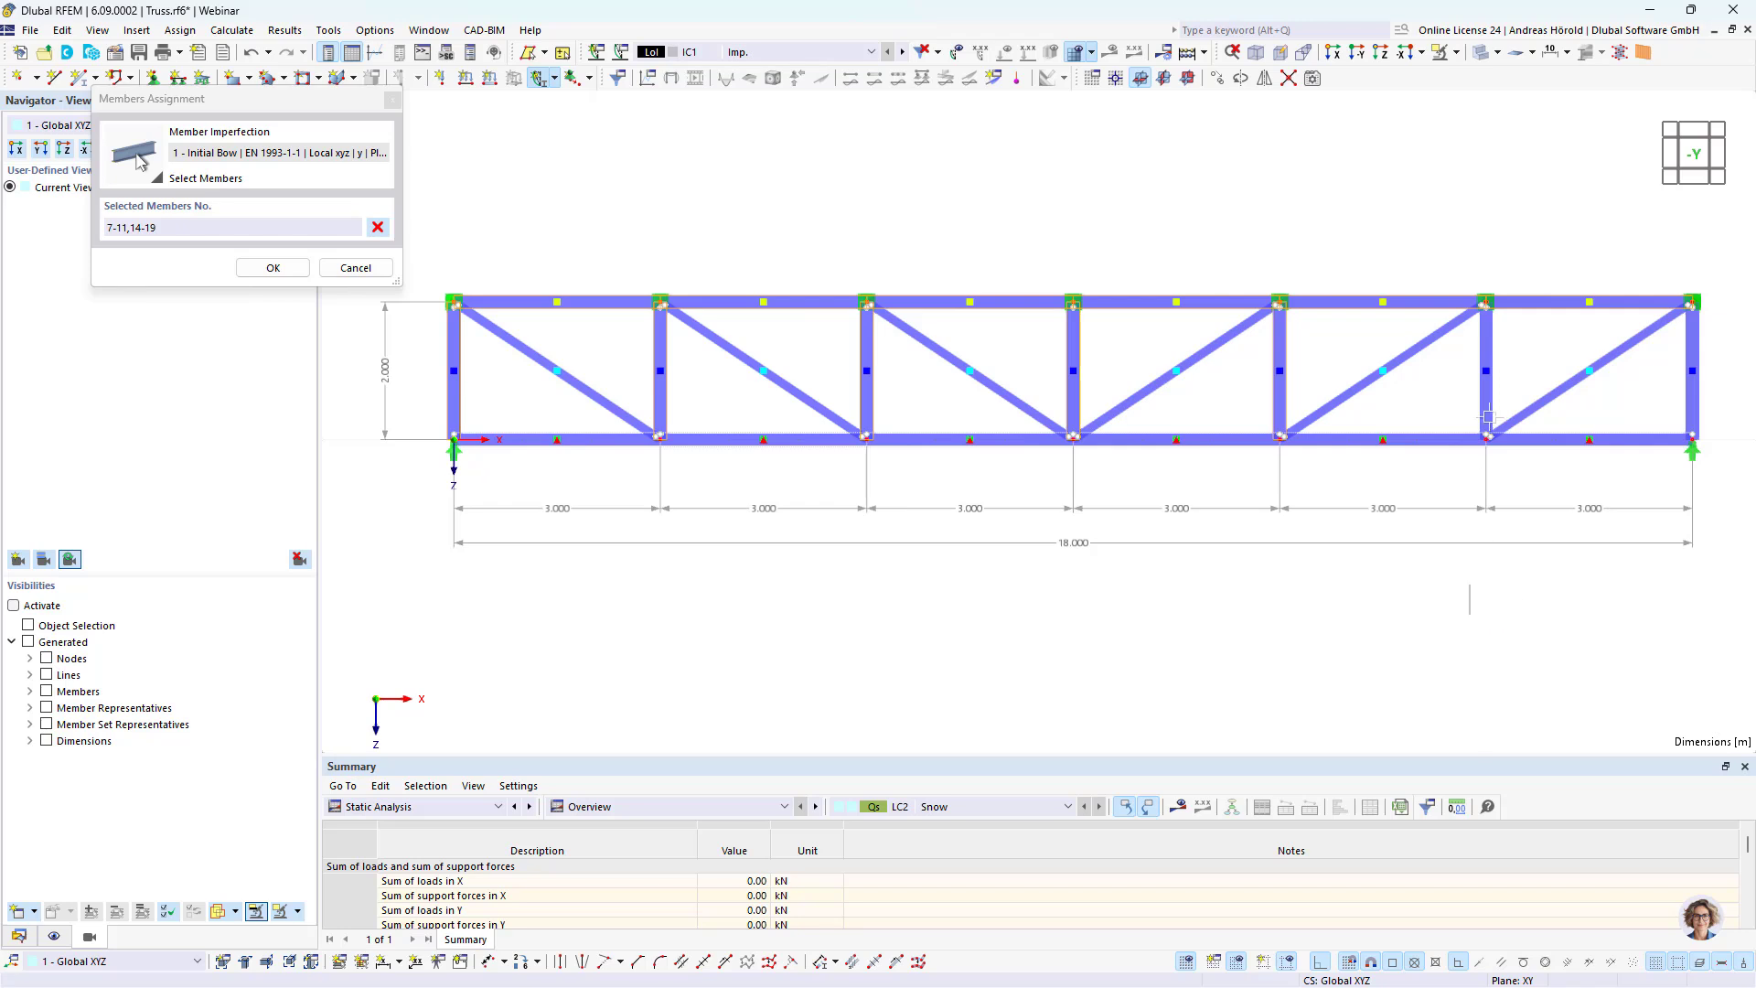
left_click_drag(1468, 618, 1531, 272)
left_click_drag(1670, 628, 1723, 271)
left_click(271, 267)
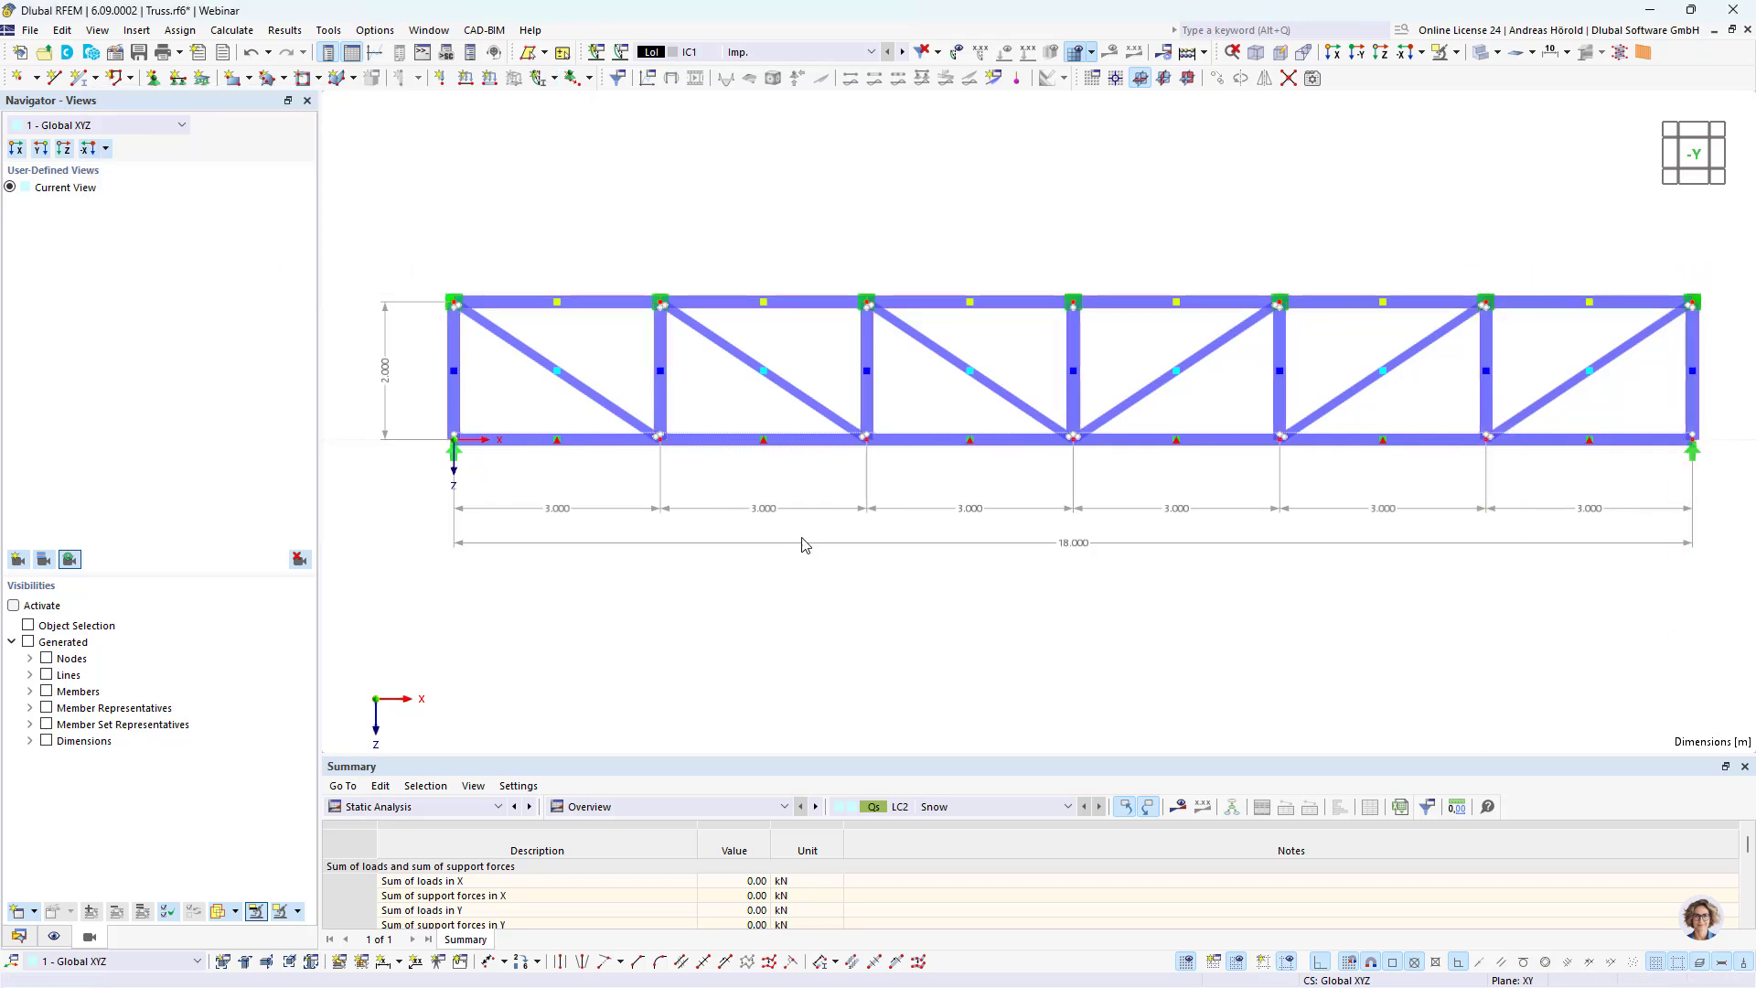
Step: Turn on the display of the imperfections and their values on the truss
left_click(956, 52)
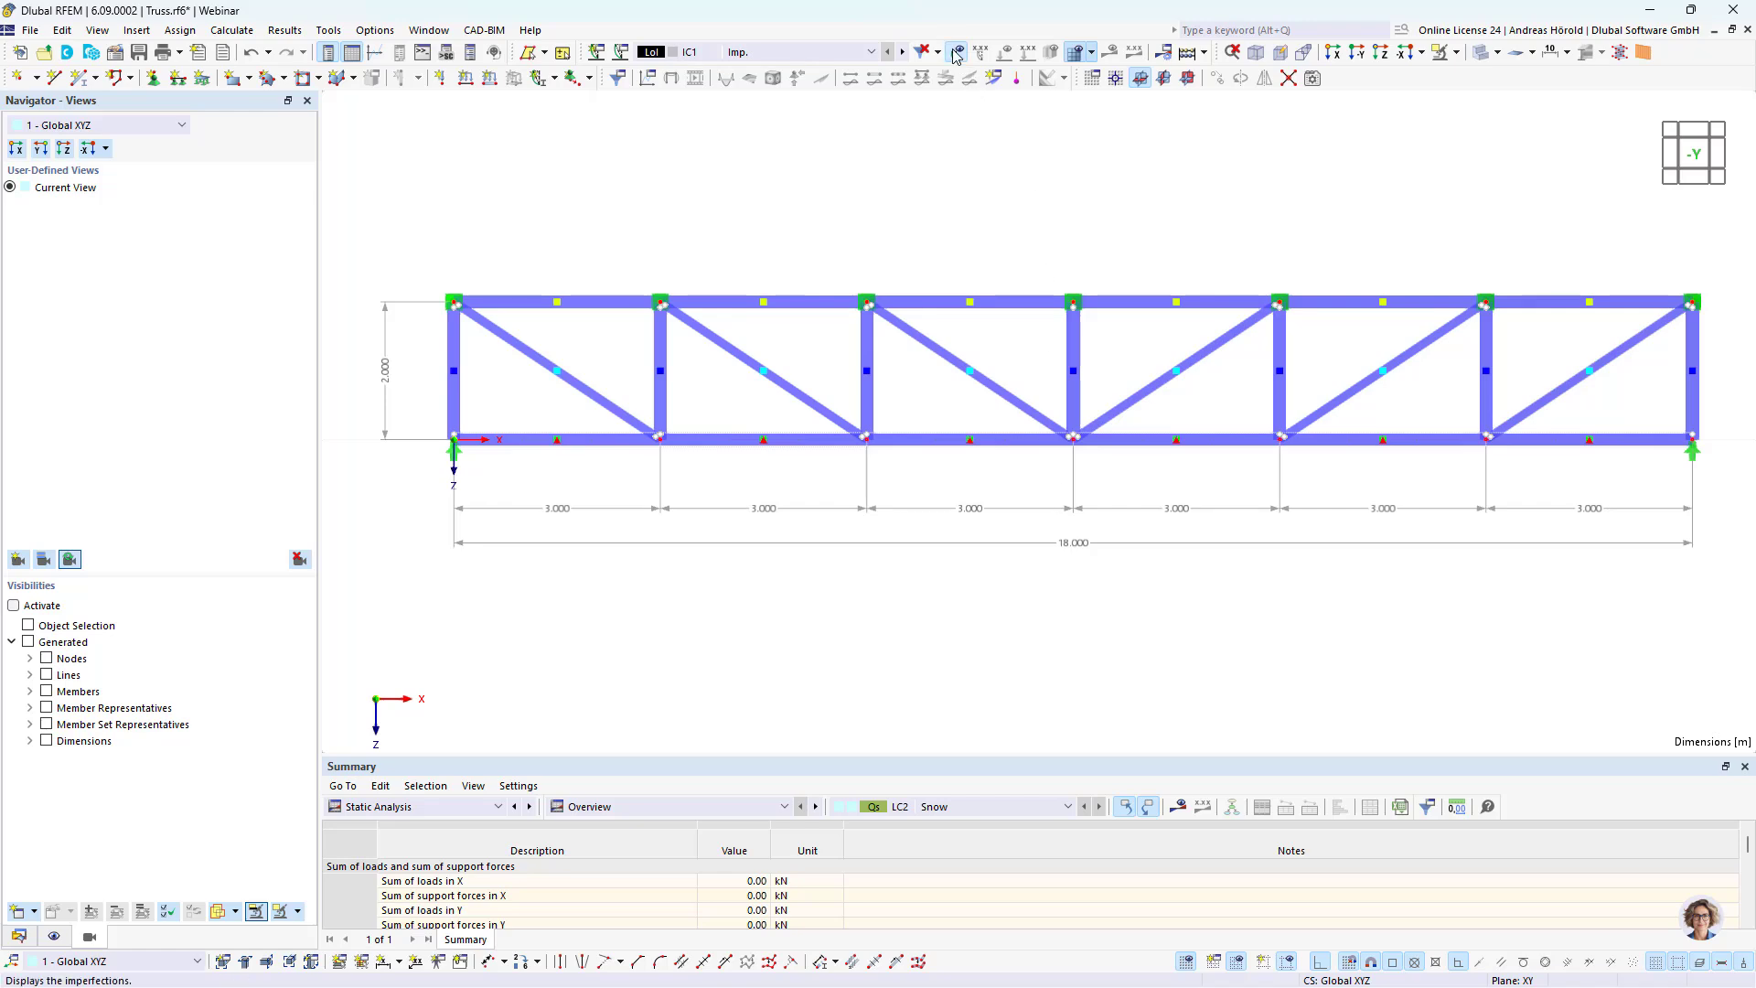
left_click(980, 52)
middle_click_drag(1152, 571, 924, 560, "ctrl")
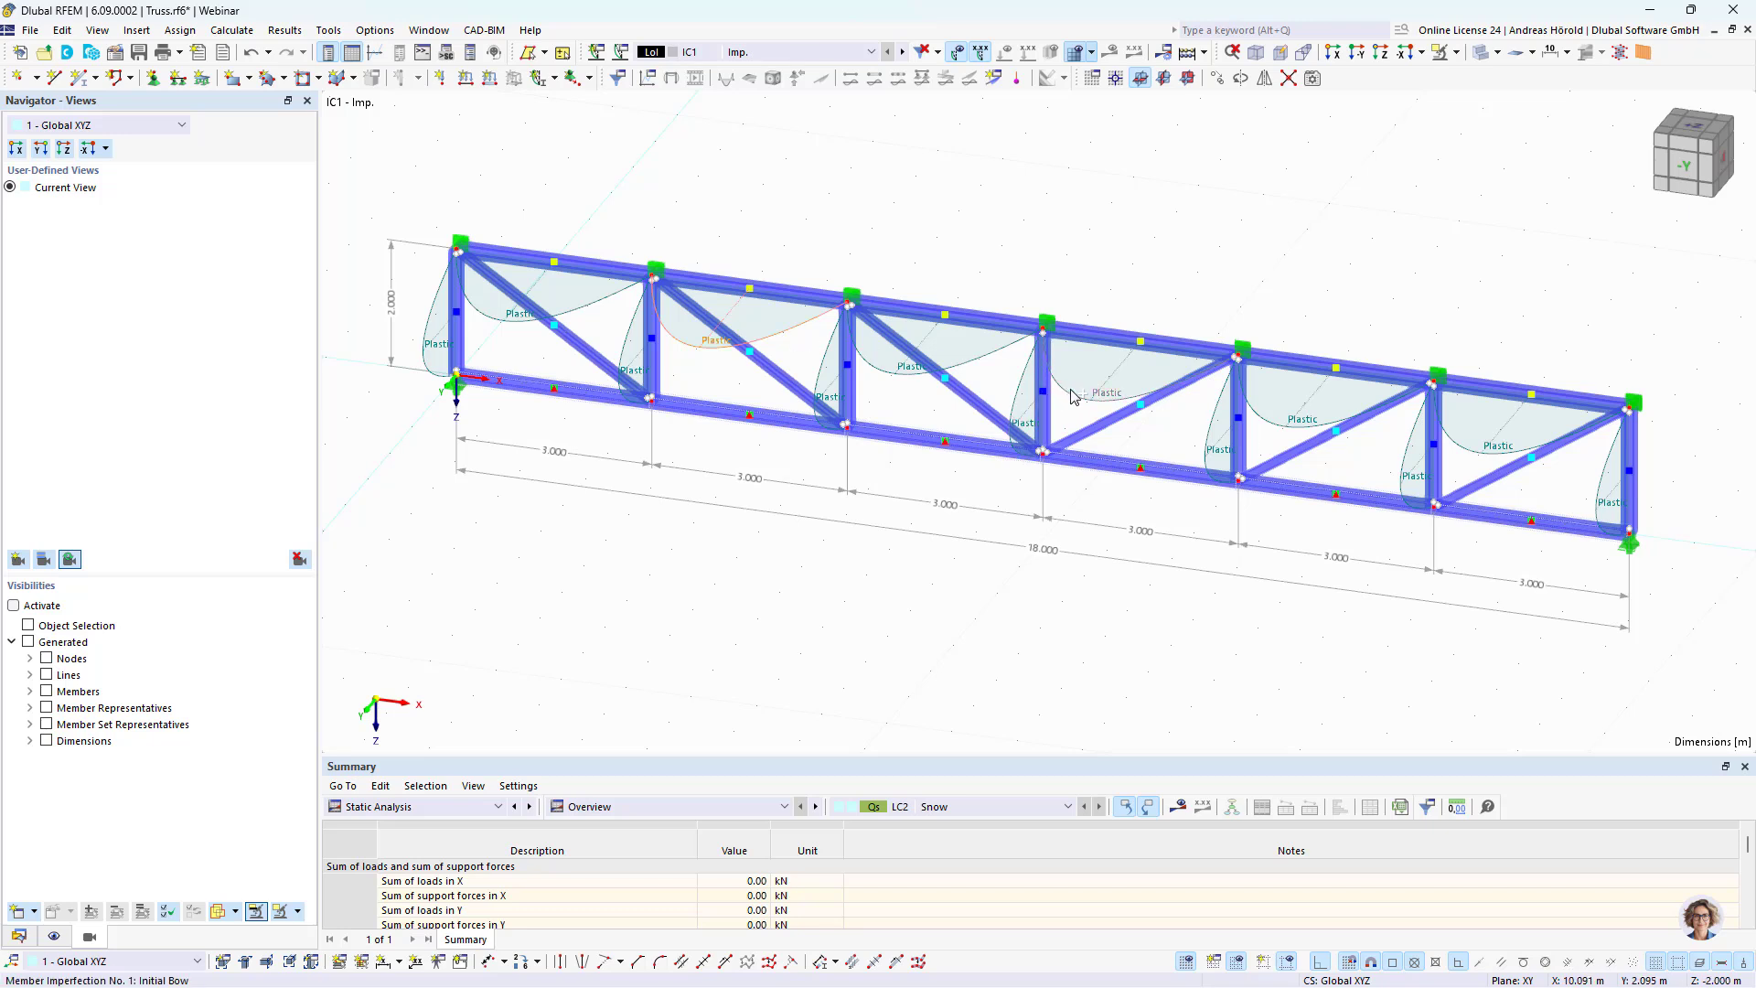
Step: Change the imperfection direction of the initial bow on top chord members 15, 17 and 19 to local -y
double_click(1472, 455)
left_click(439, 467)
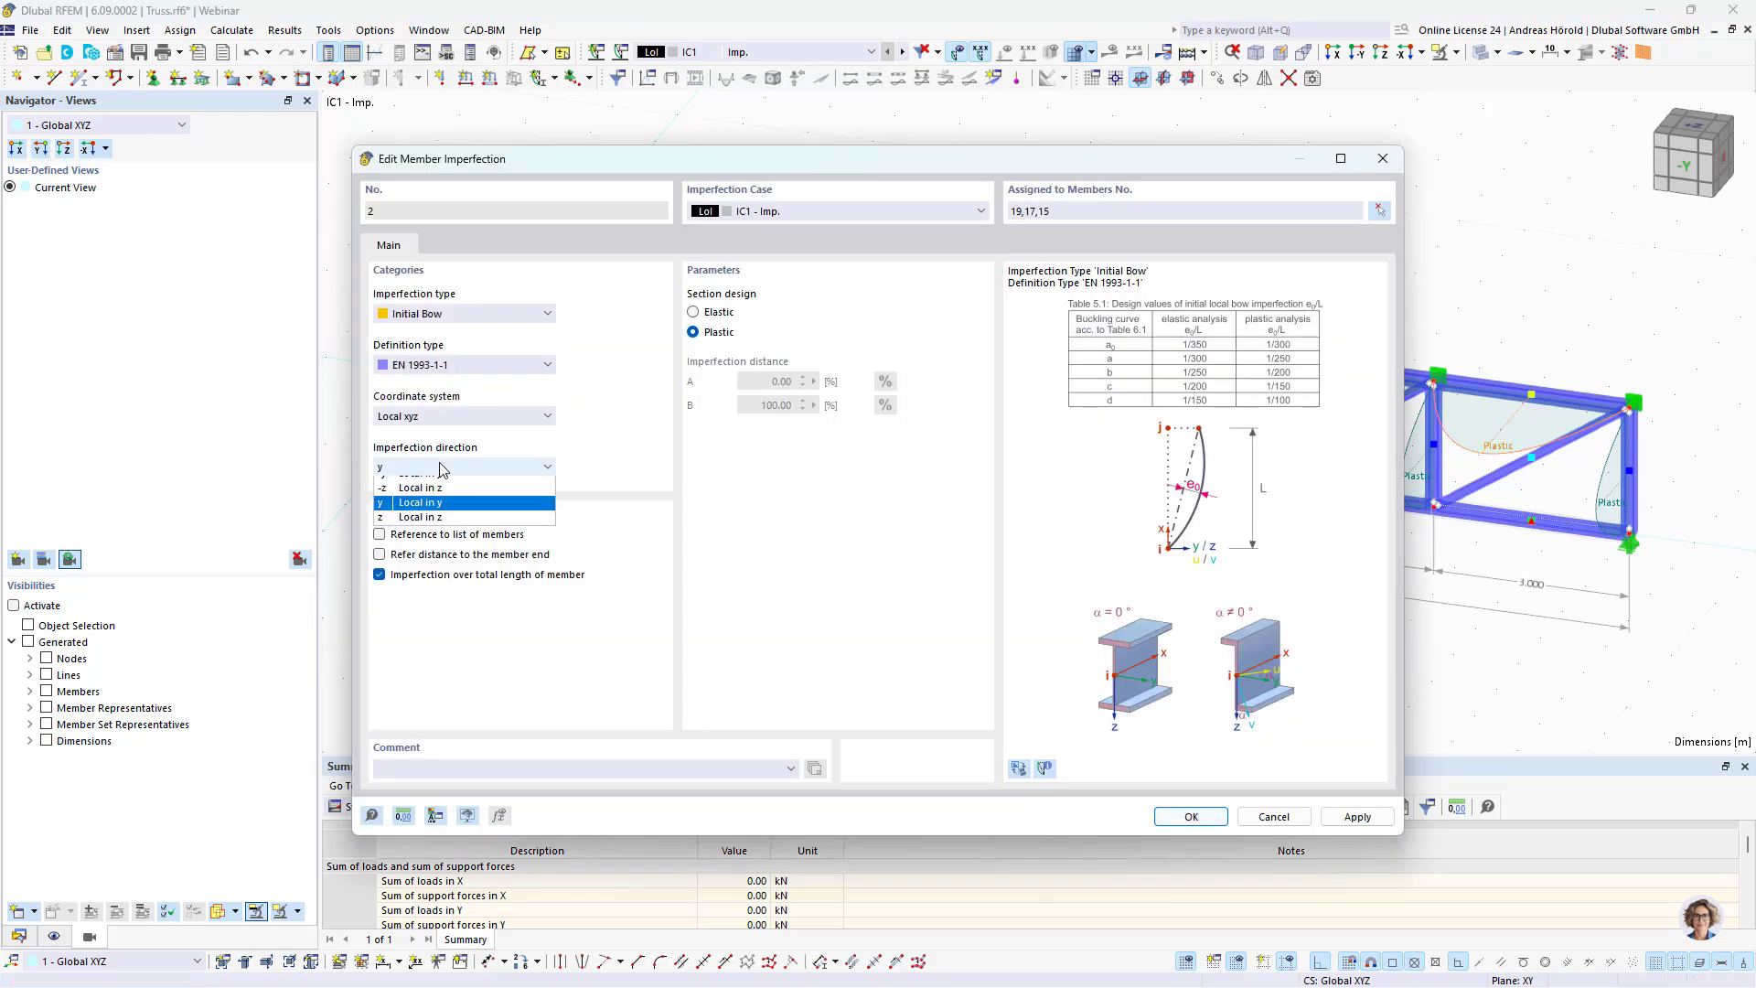
left_click(450, 485)
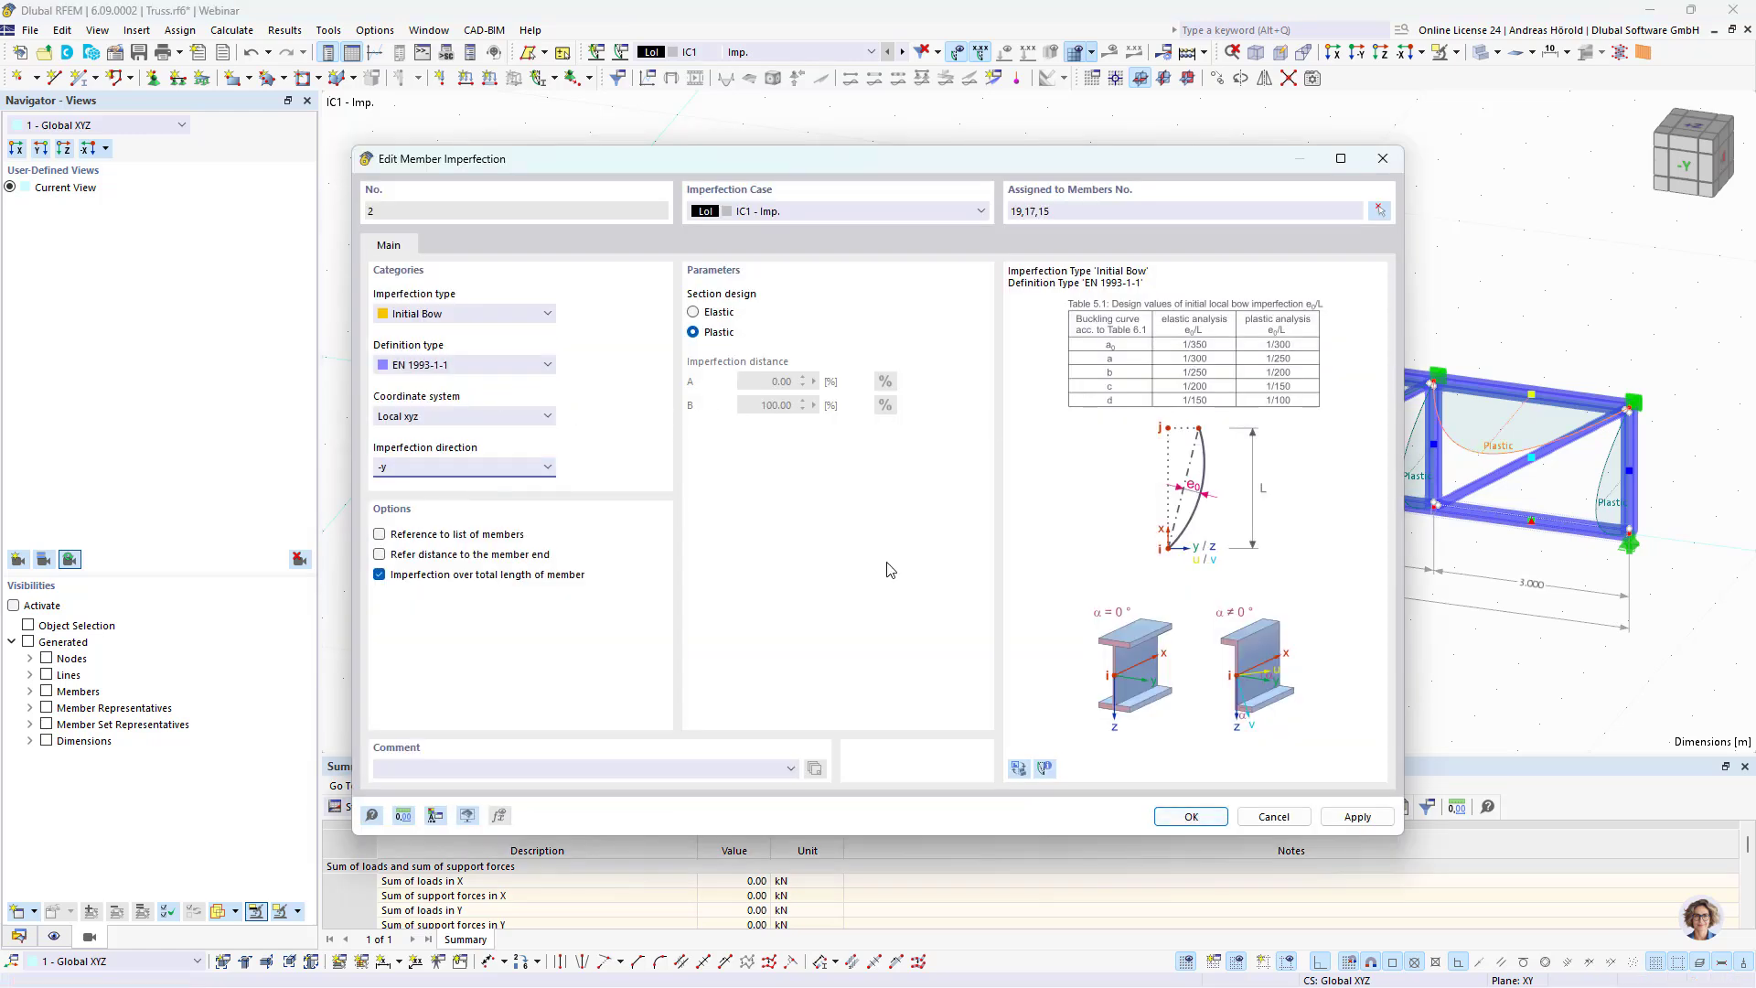
left_click(1191, 815)
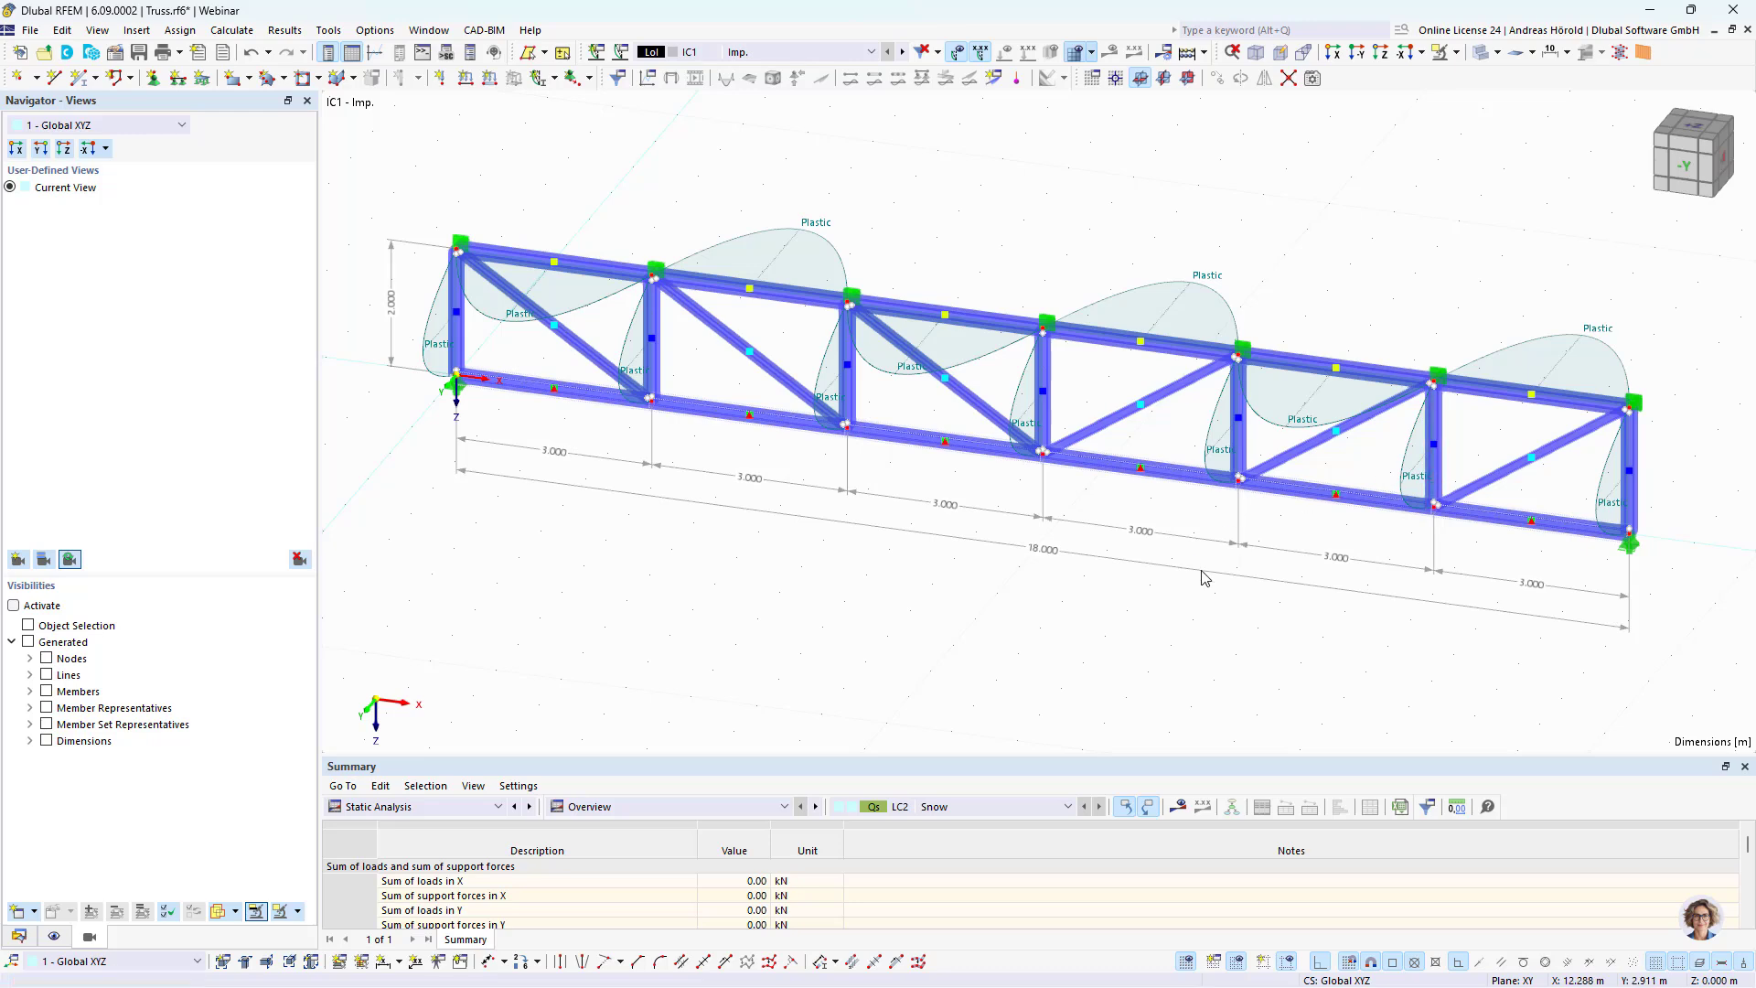
mouse_move(1163, 637)
middle_mouse_down("ctrl")
mouse_move(1207, 588)
mouse_move(1185, 614)
middle_mouse_up("ctrl")
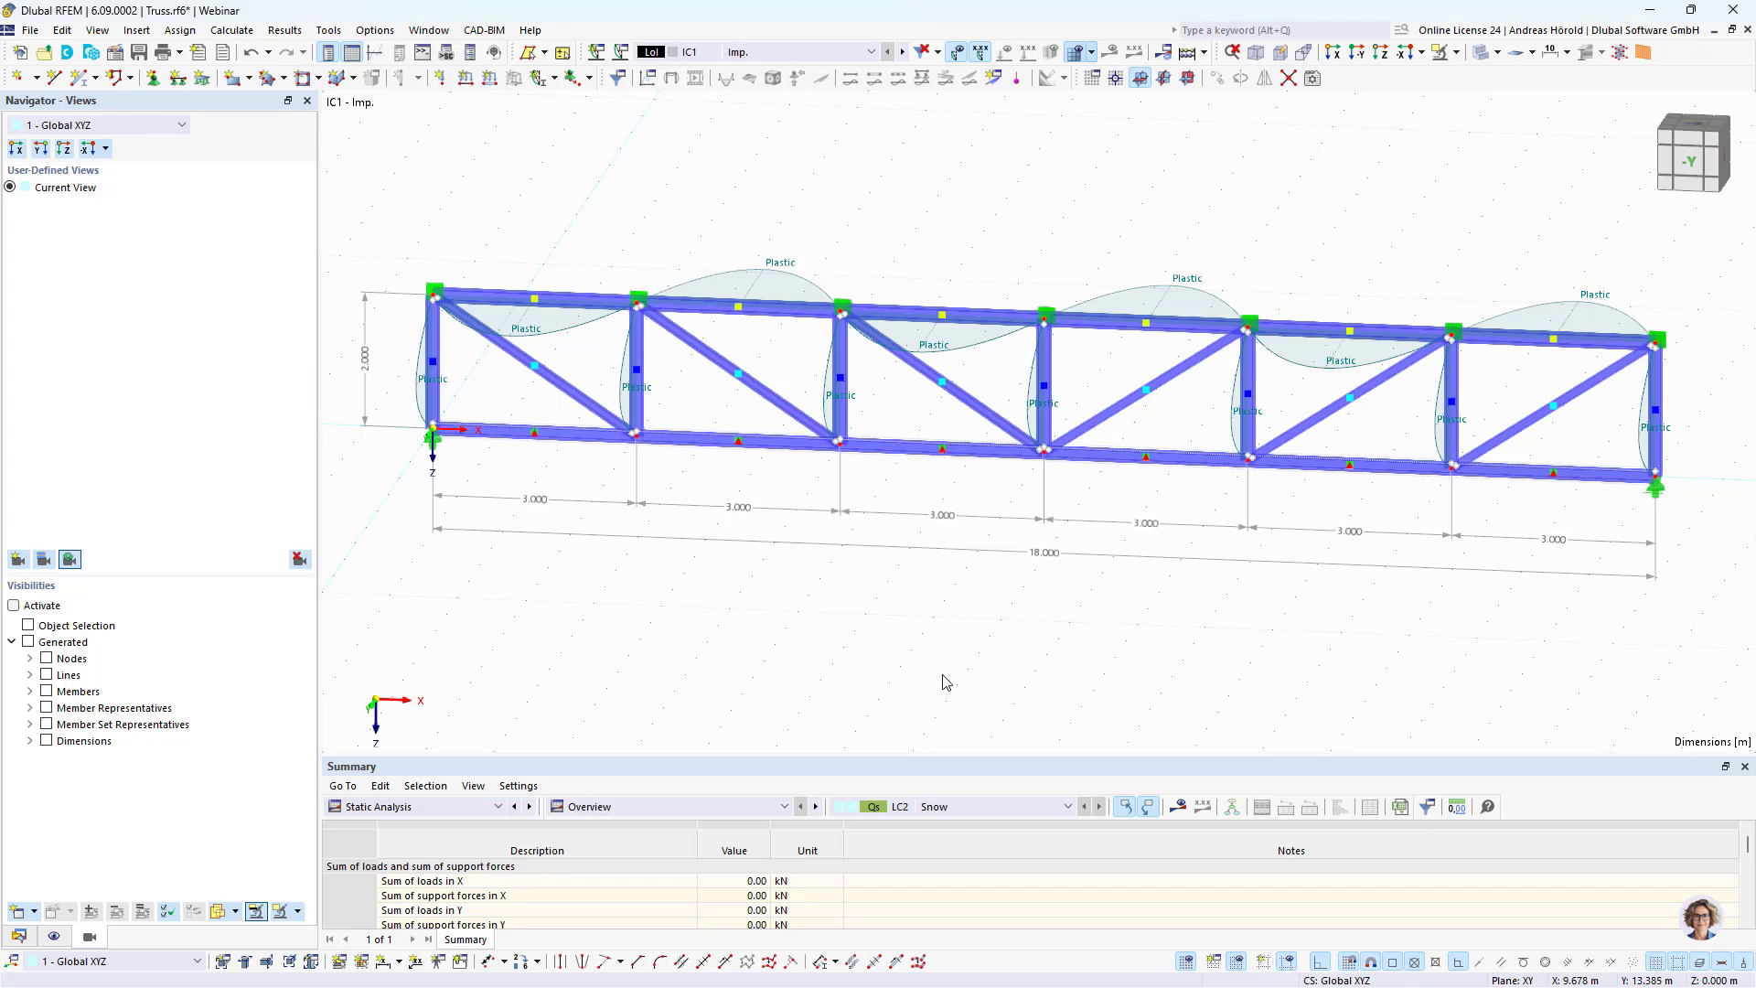
Step: Create effective lengths for the vertical members 7-13, with fixed supports at both ends and all effective length factors at 1.00
left_click(1359, 55)
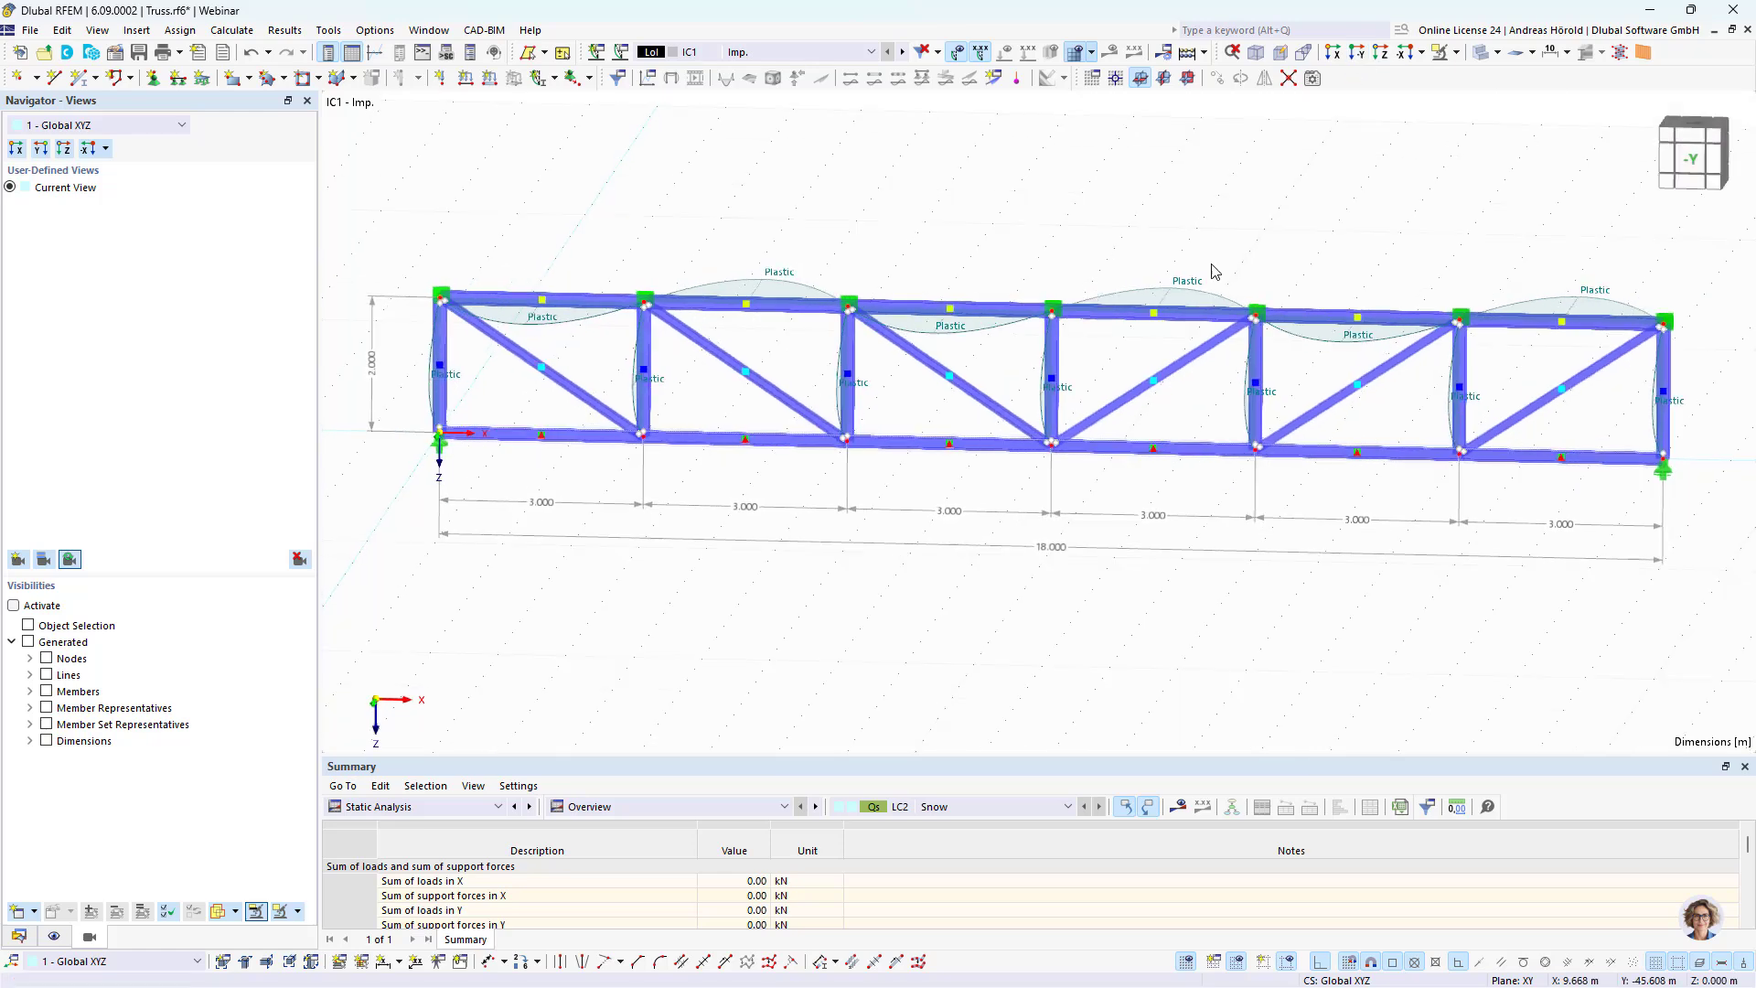
double_click(458, 382)
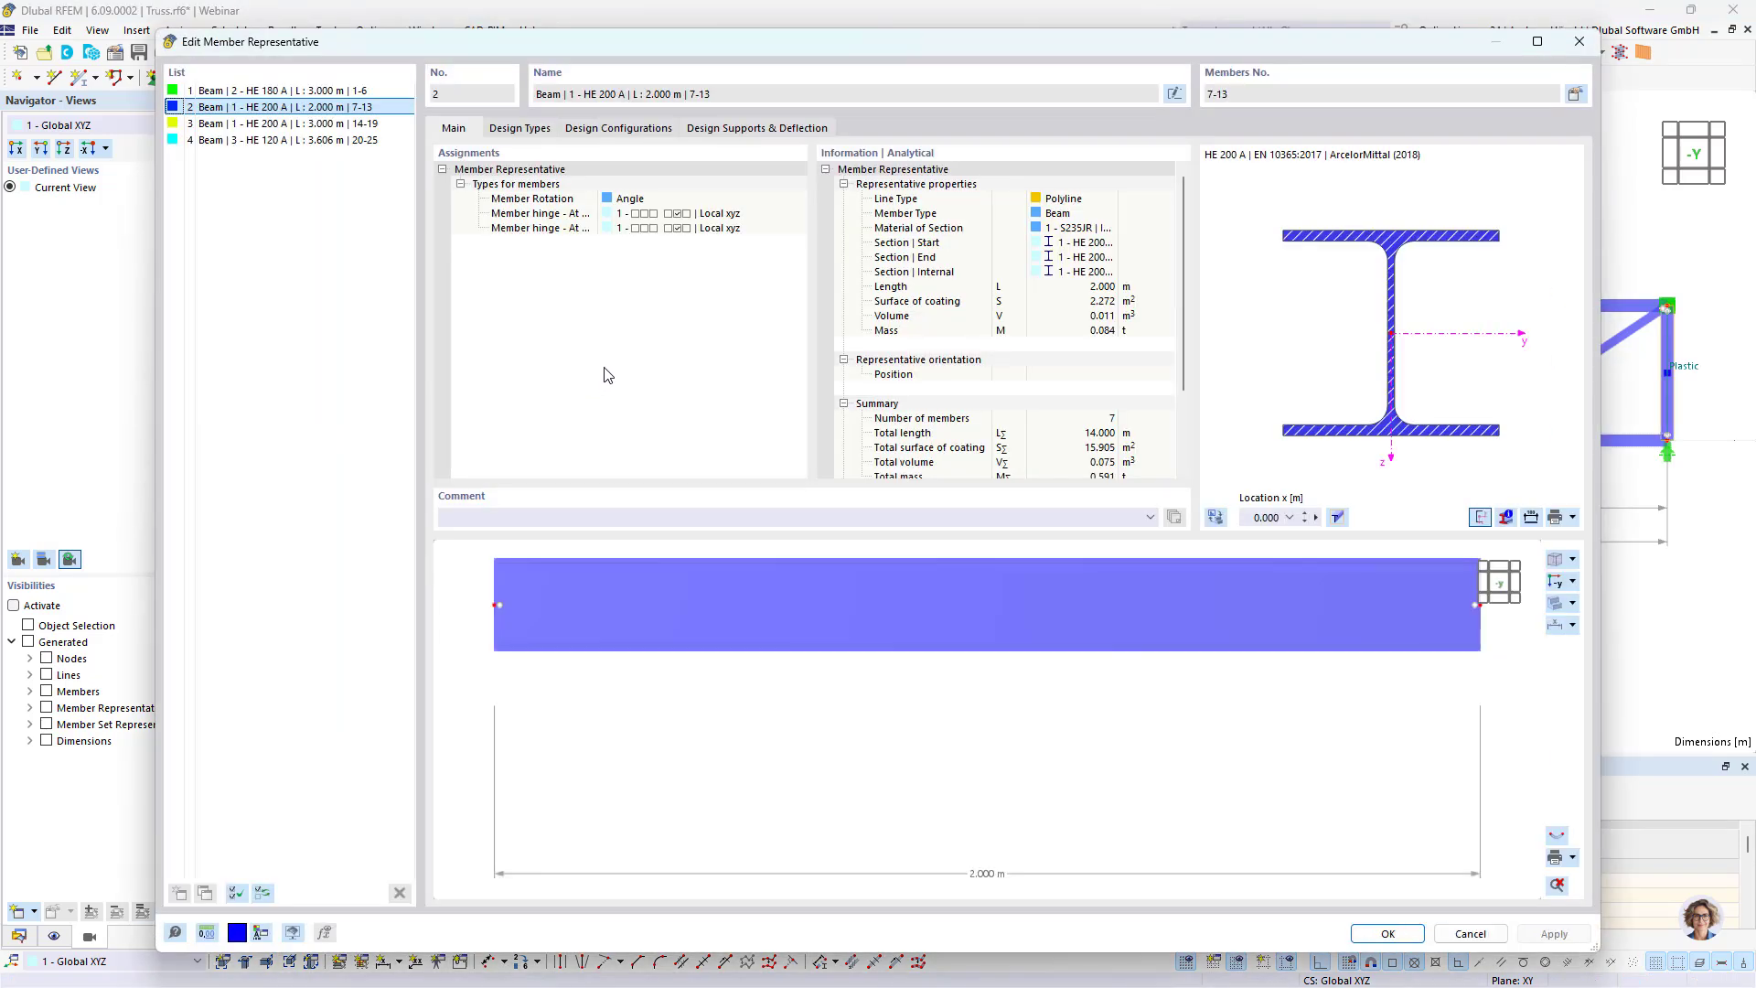
left_click(514, 130)
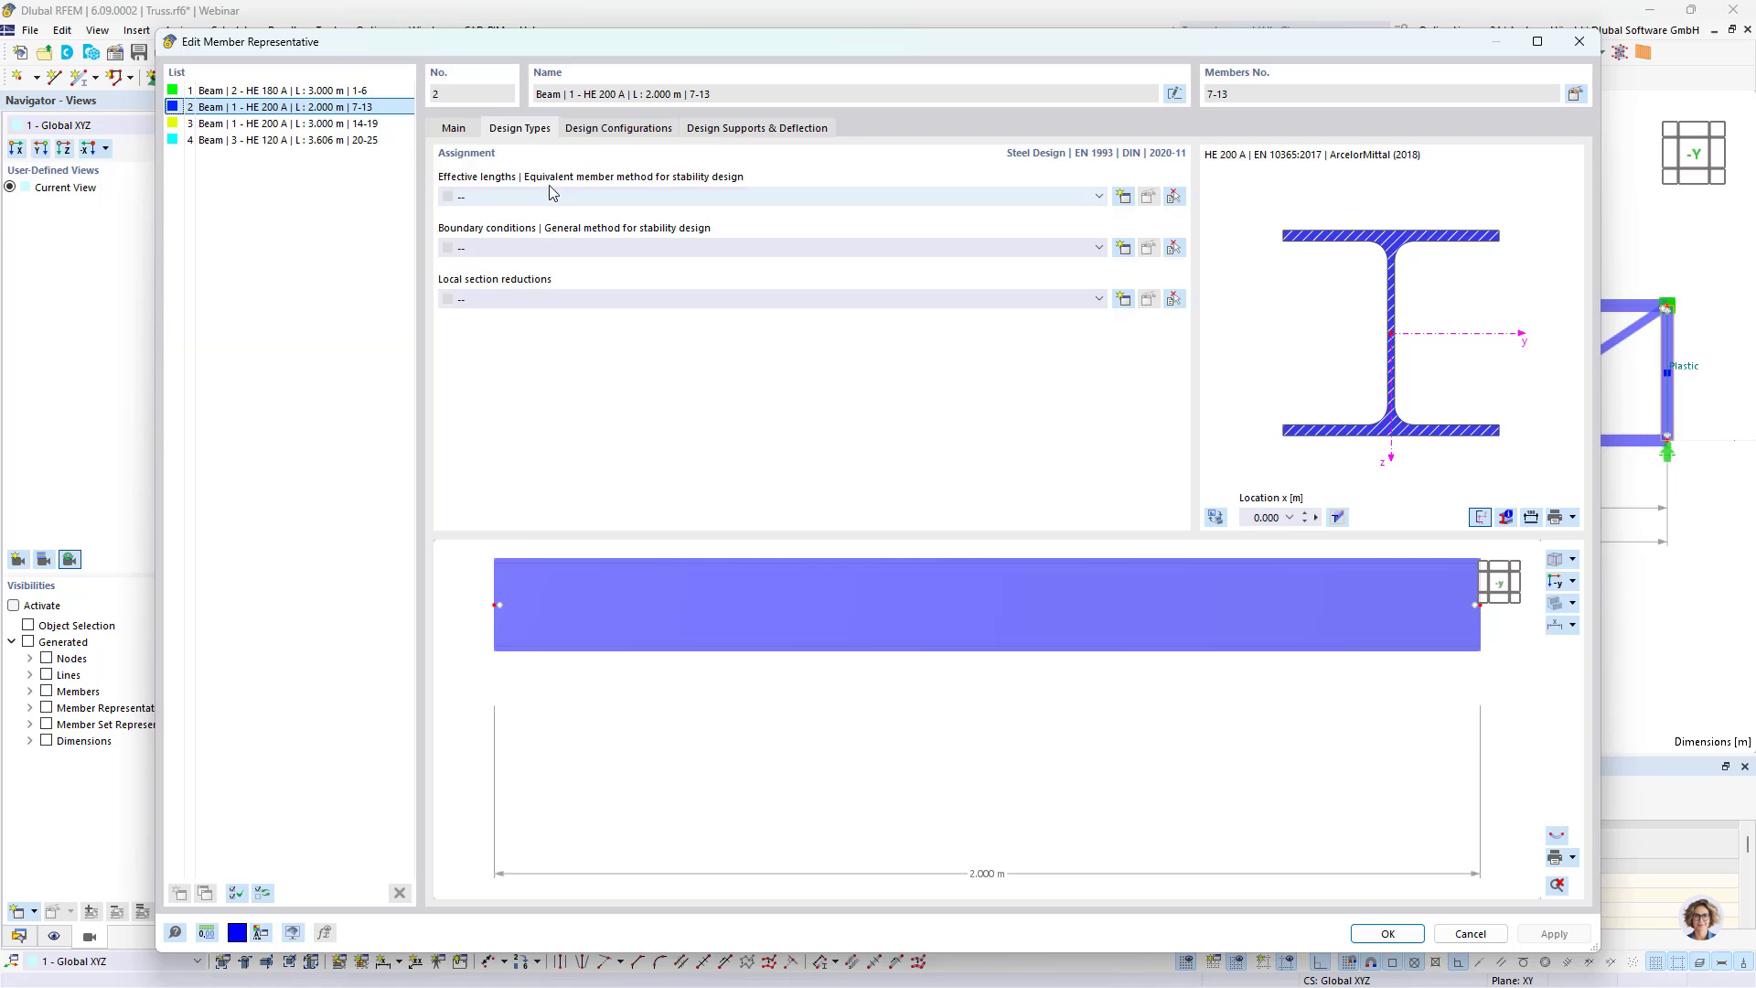
left_click(587, 198)
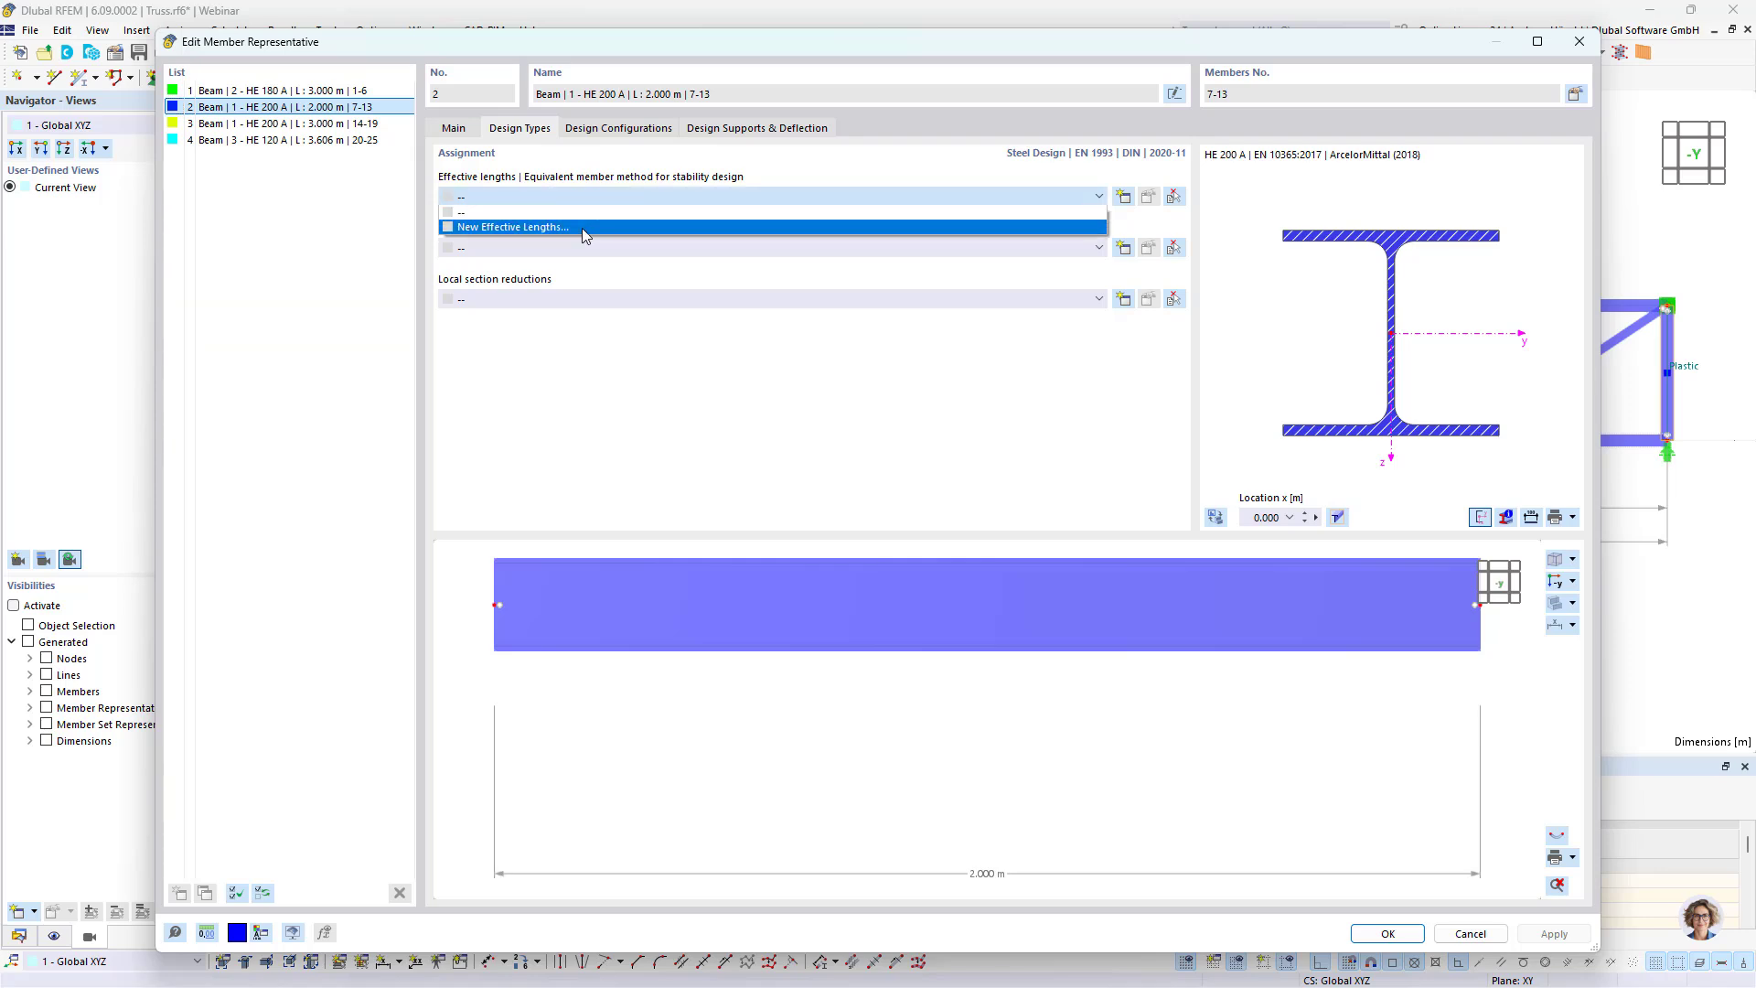
left_click(586, 228)
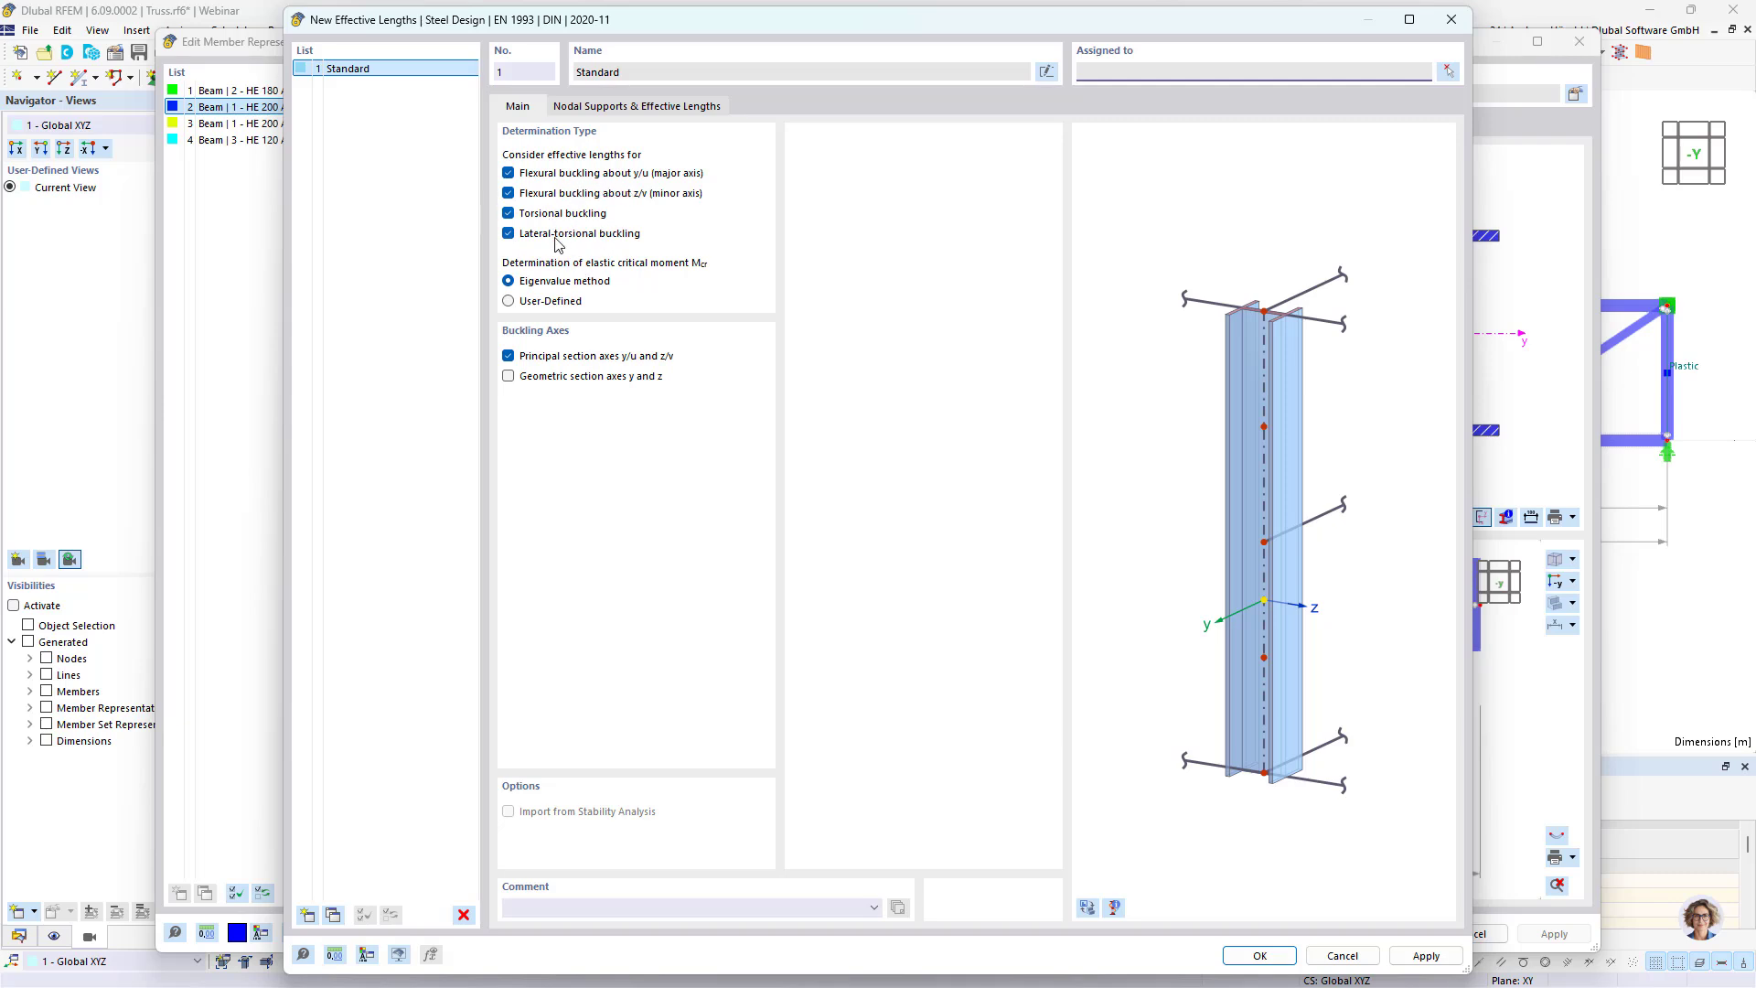
left_click(629, 109)
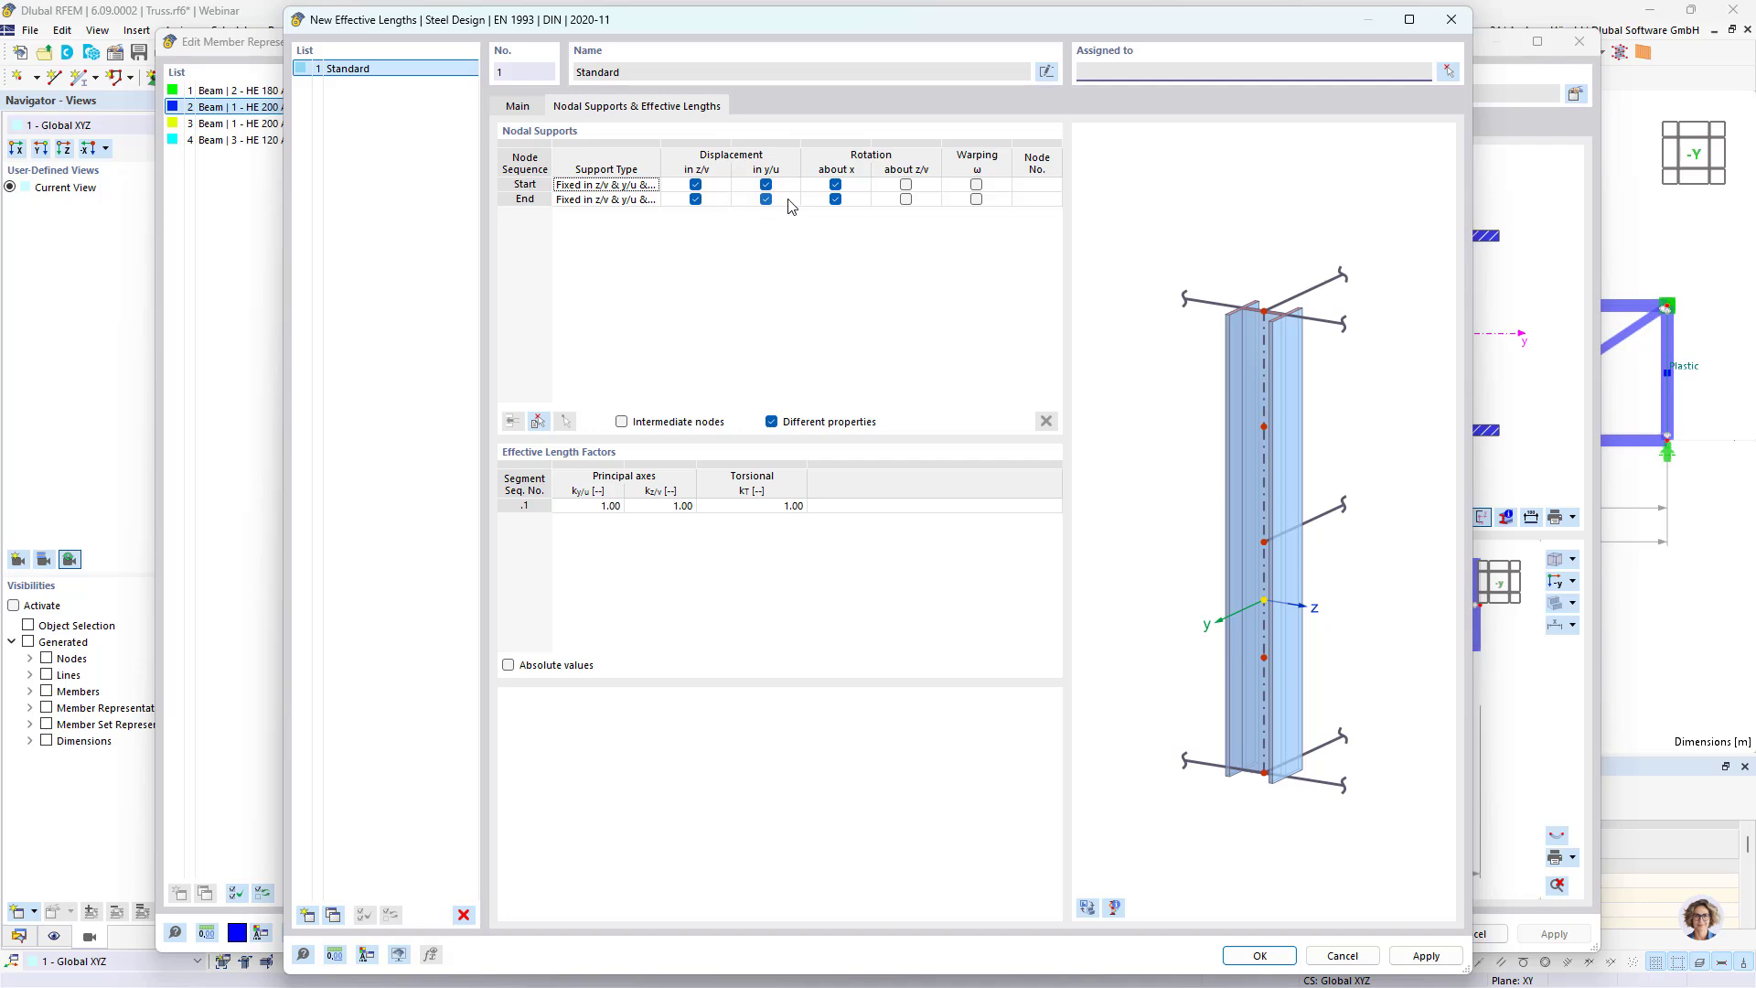
left_click(593, 508)
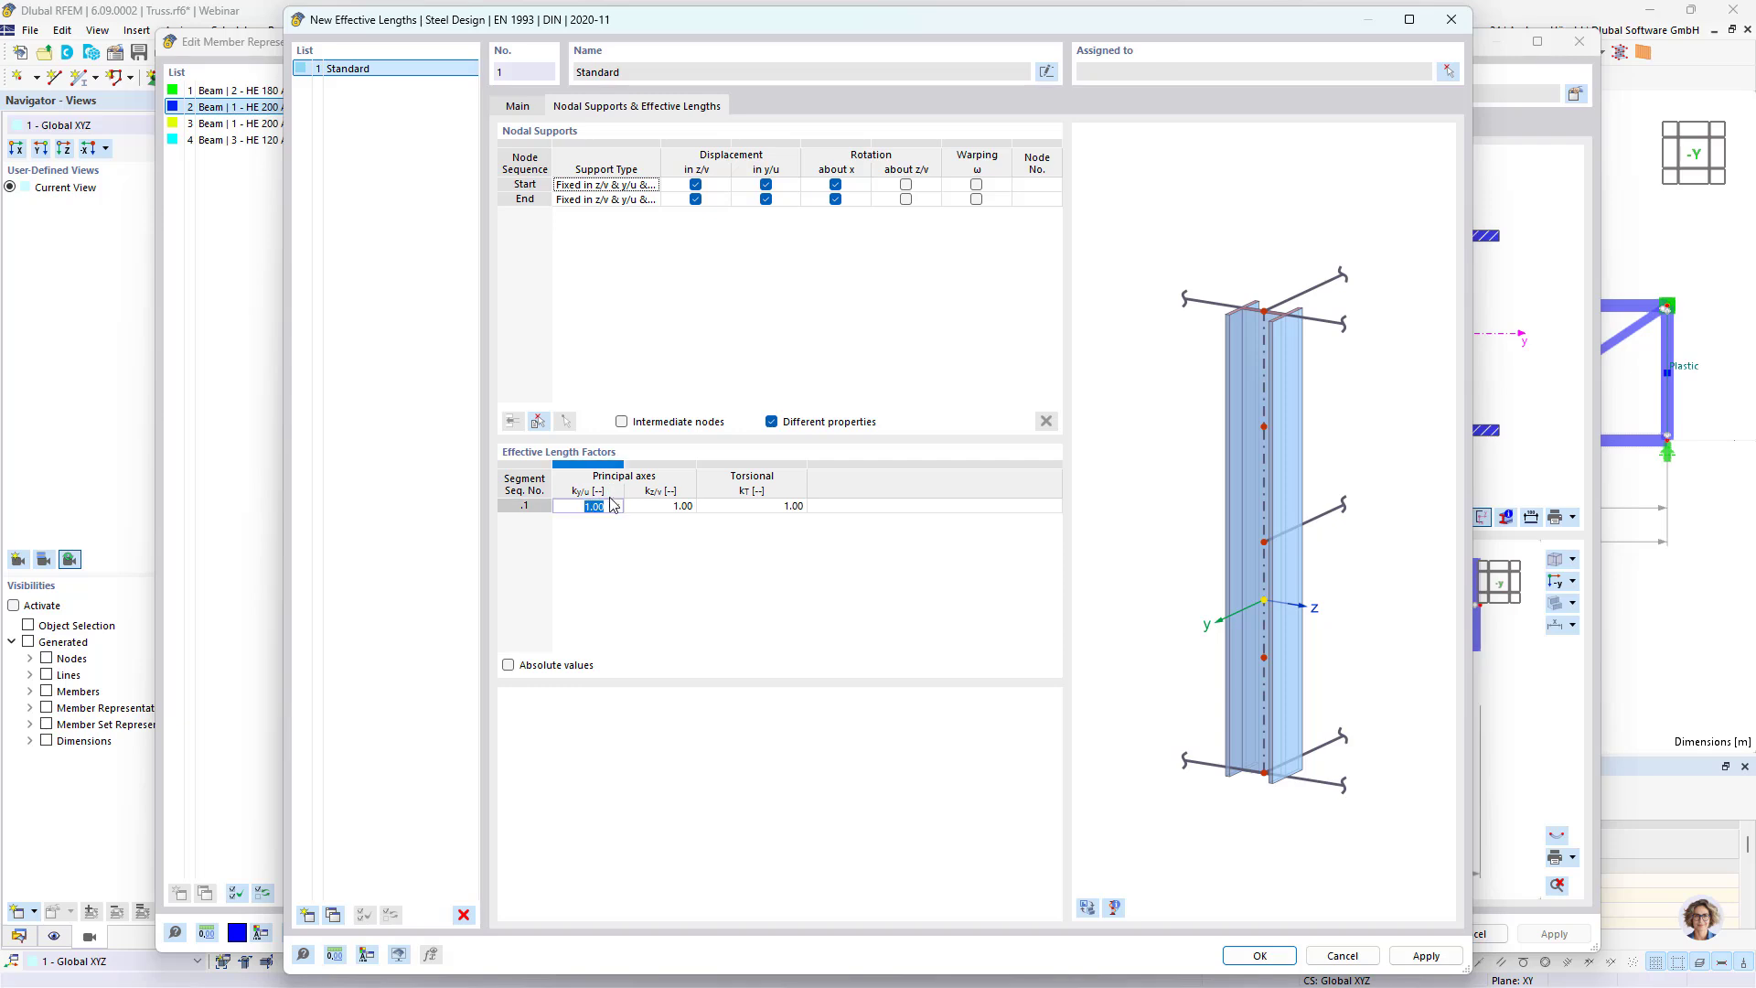
left_click(635, 551)
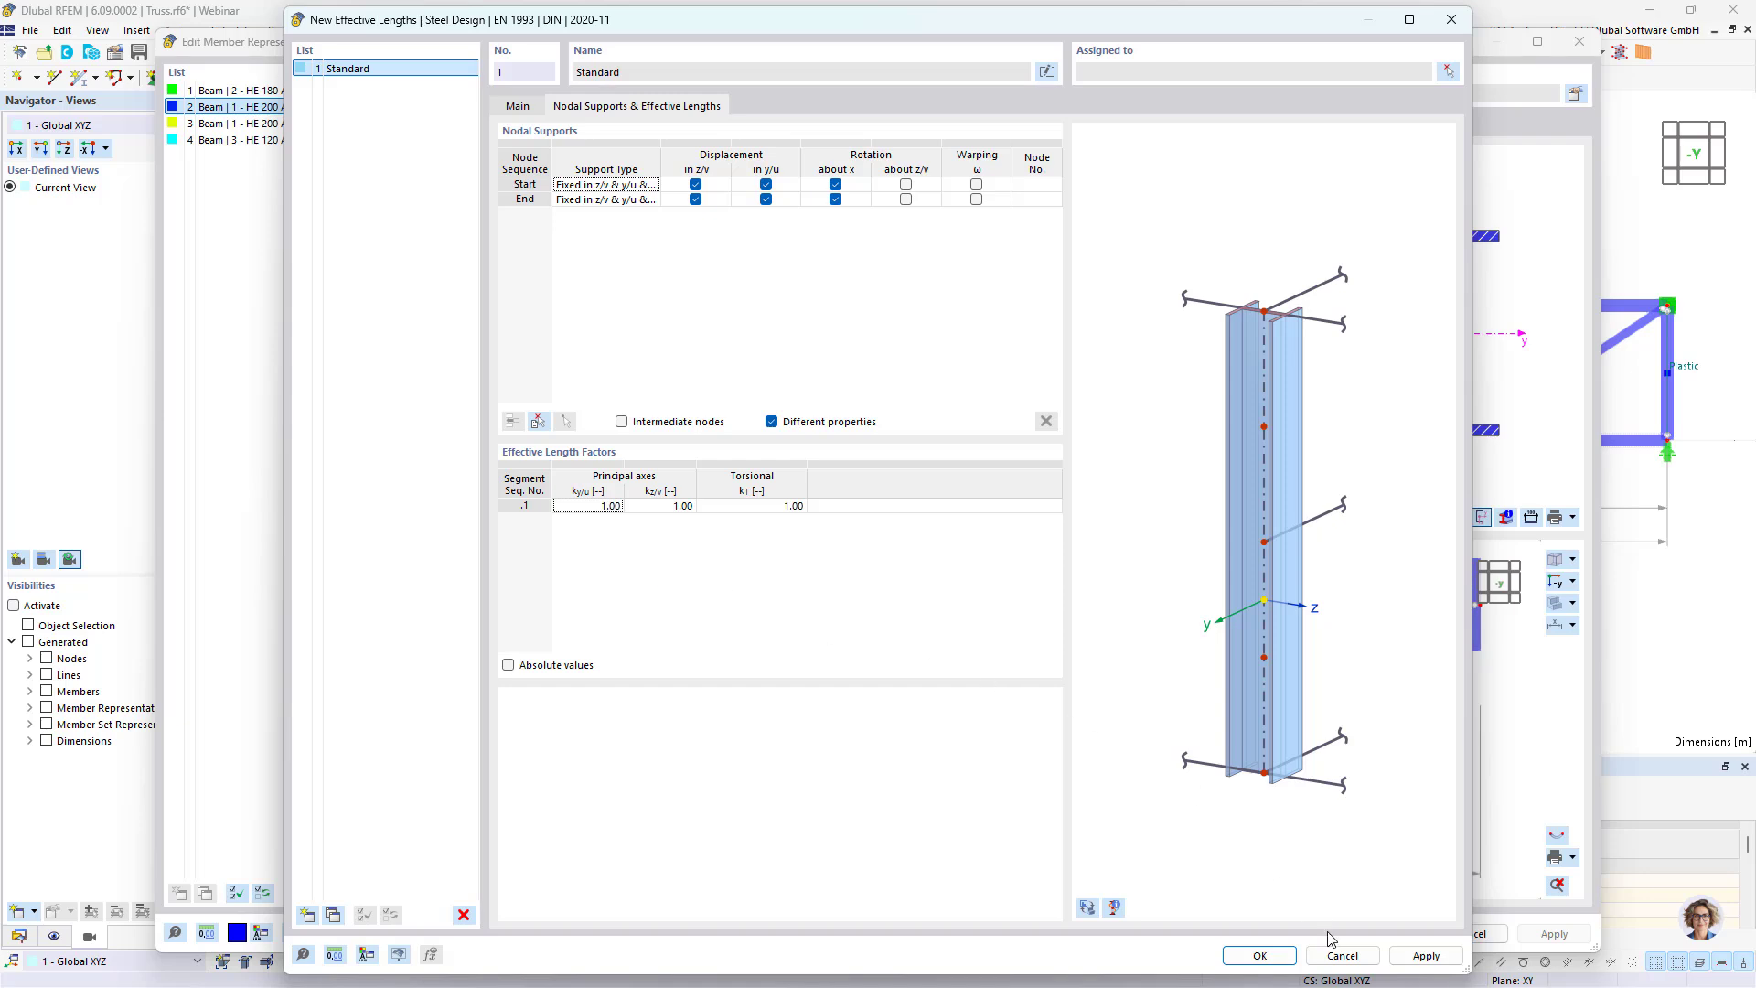
left_click(1254, 956)
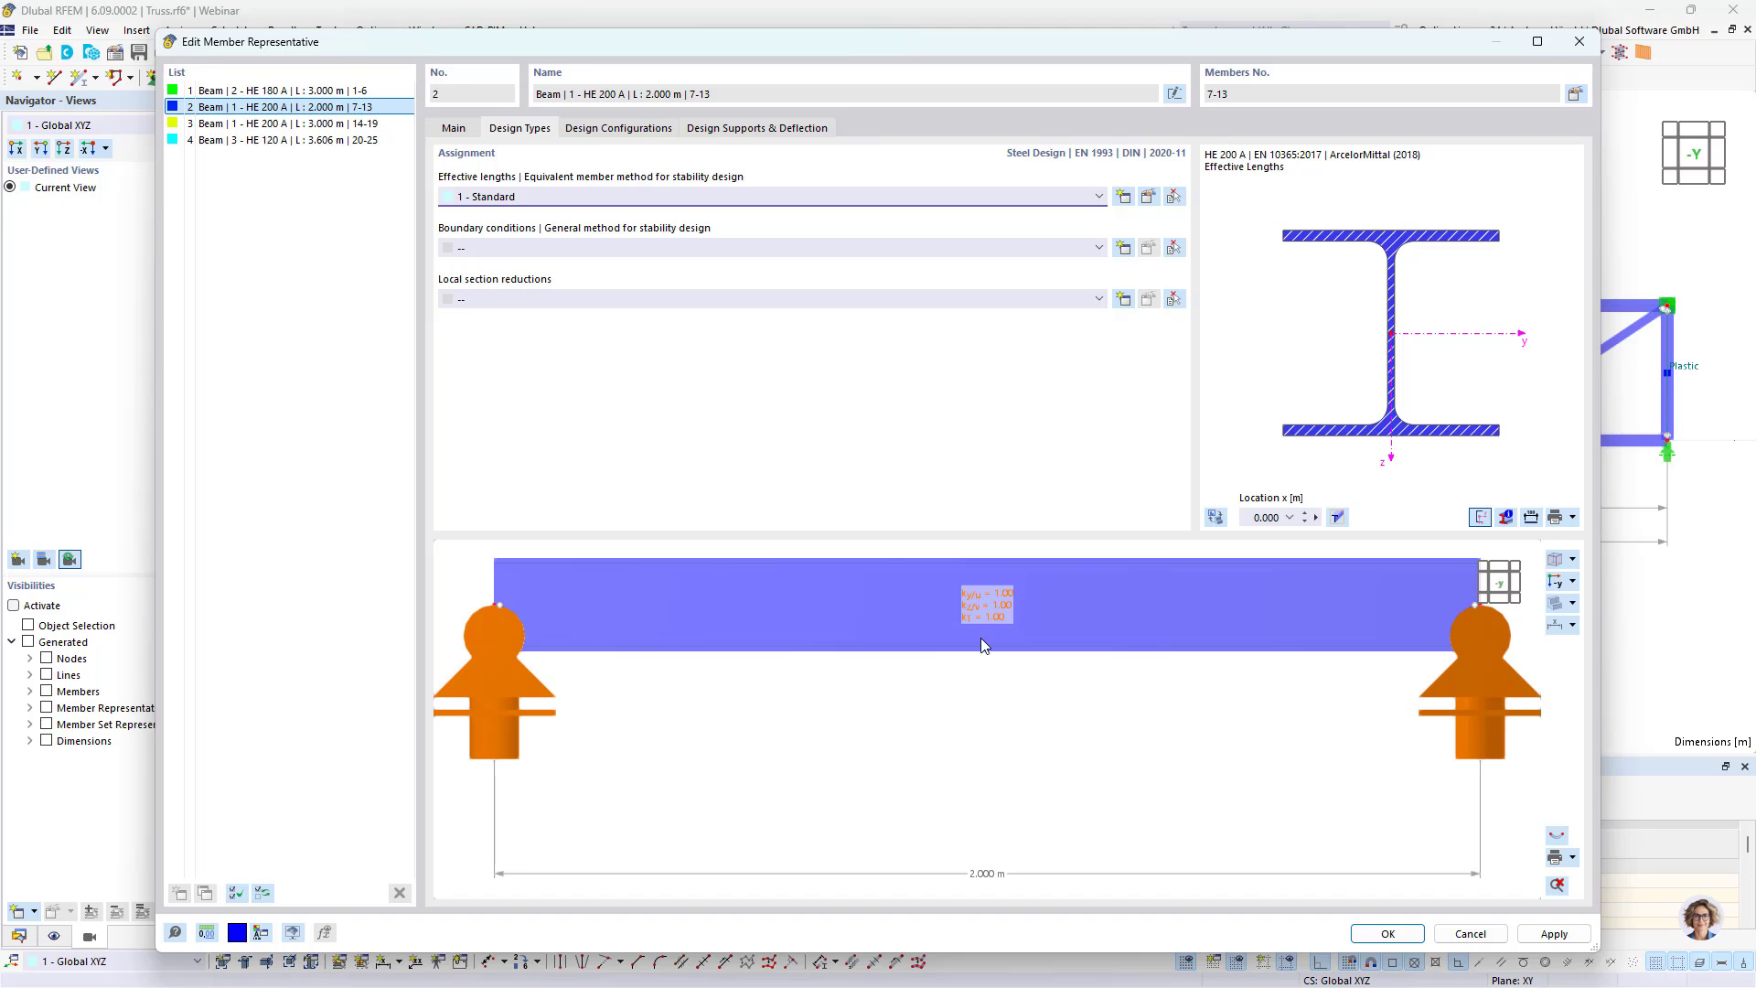
left_click(1386, 933)
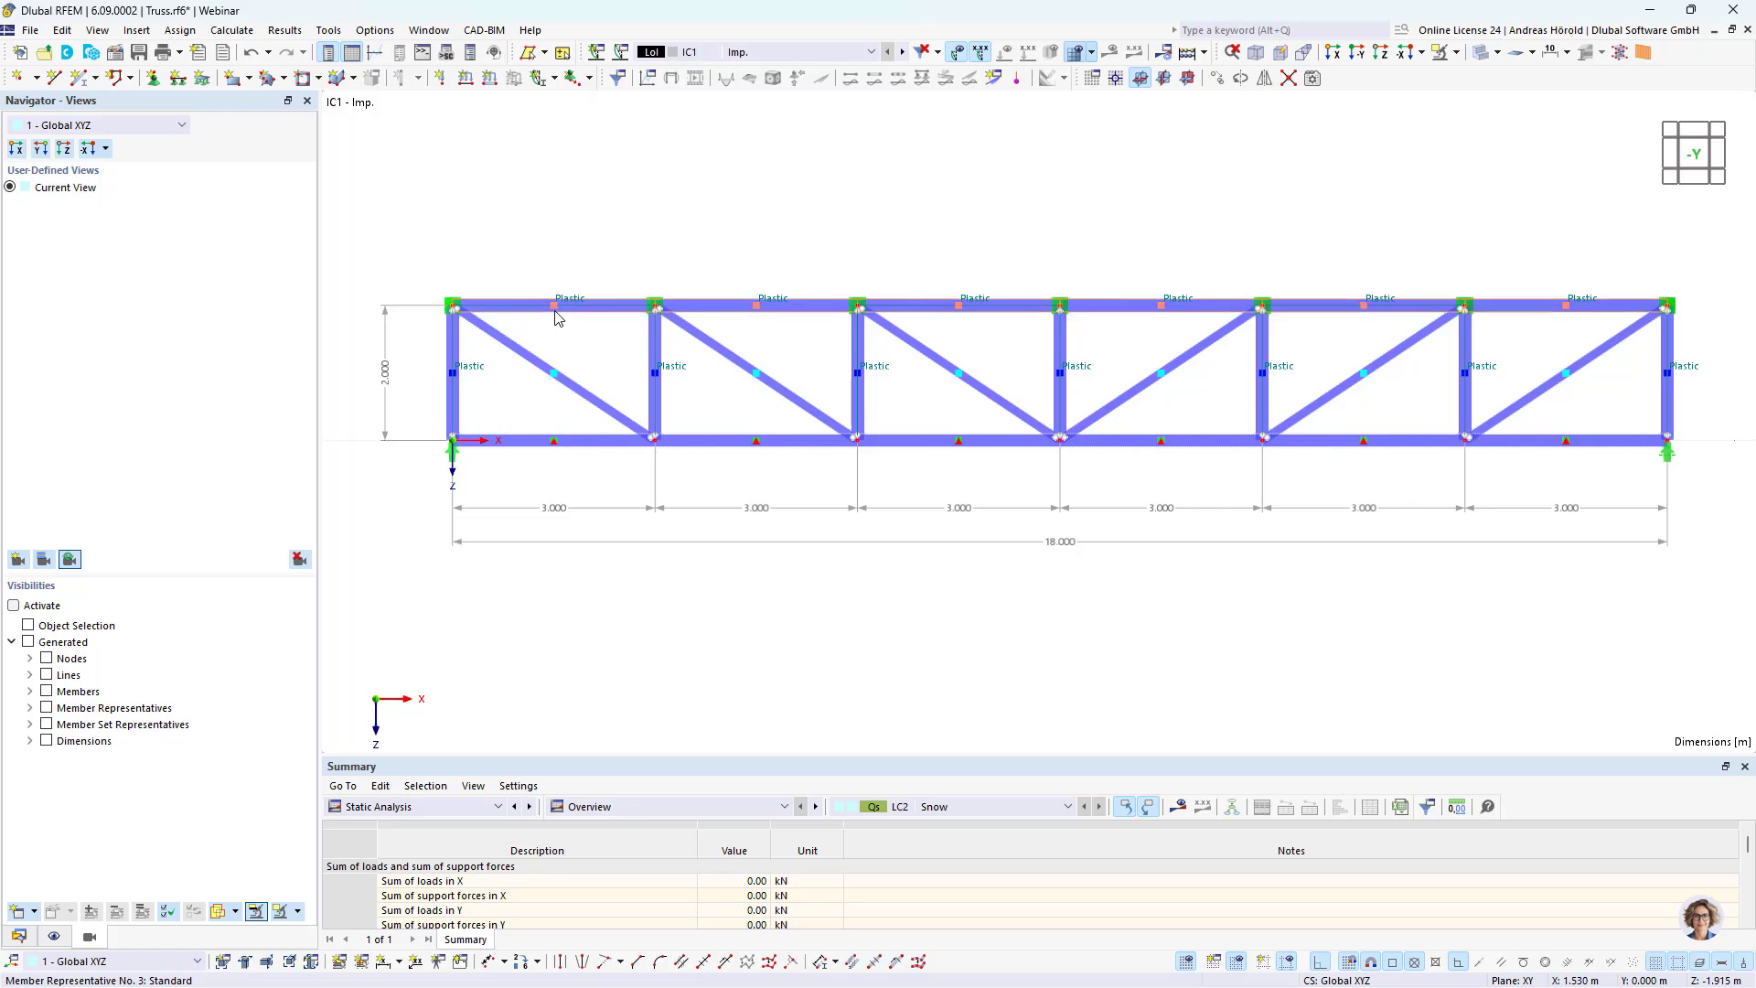
Step: Assign the existing effective lengths "1 - Standard" to the top chord members 14-19
double_click(558, 317)
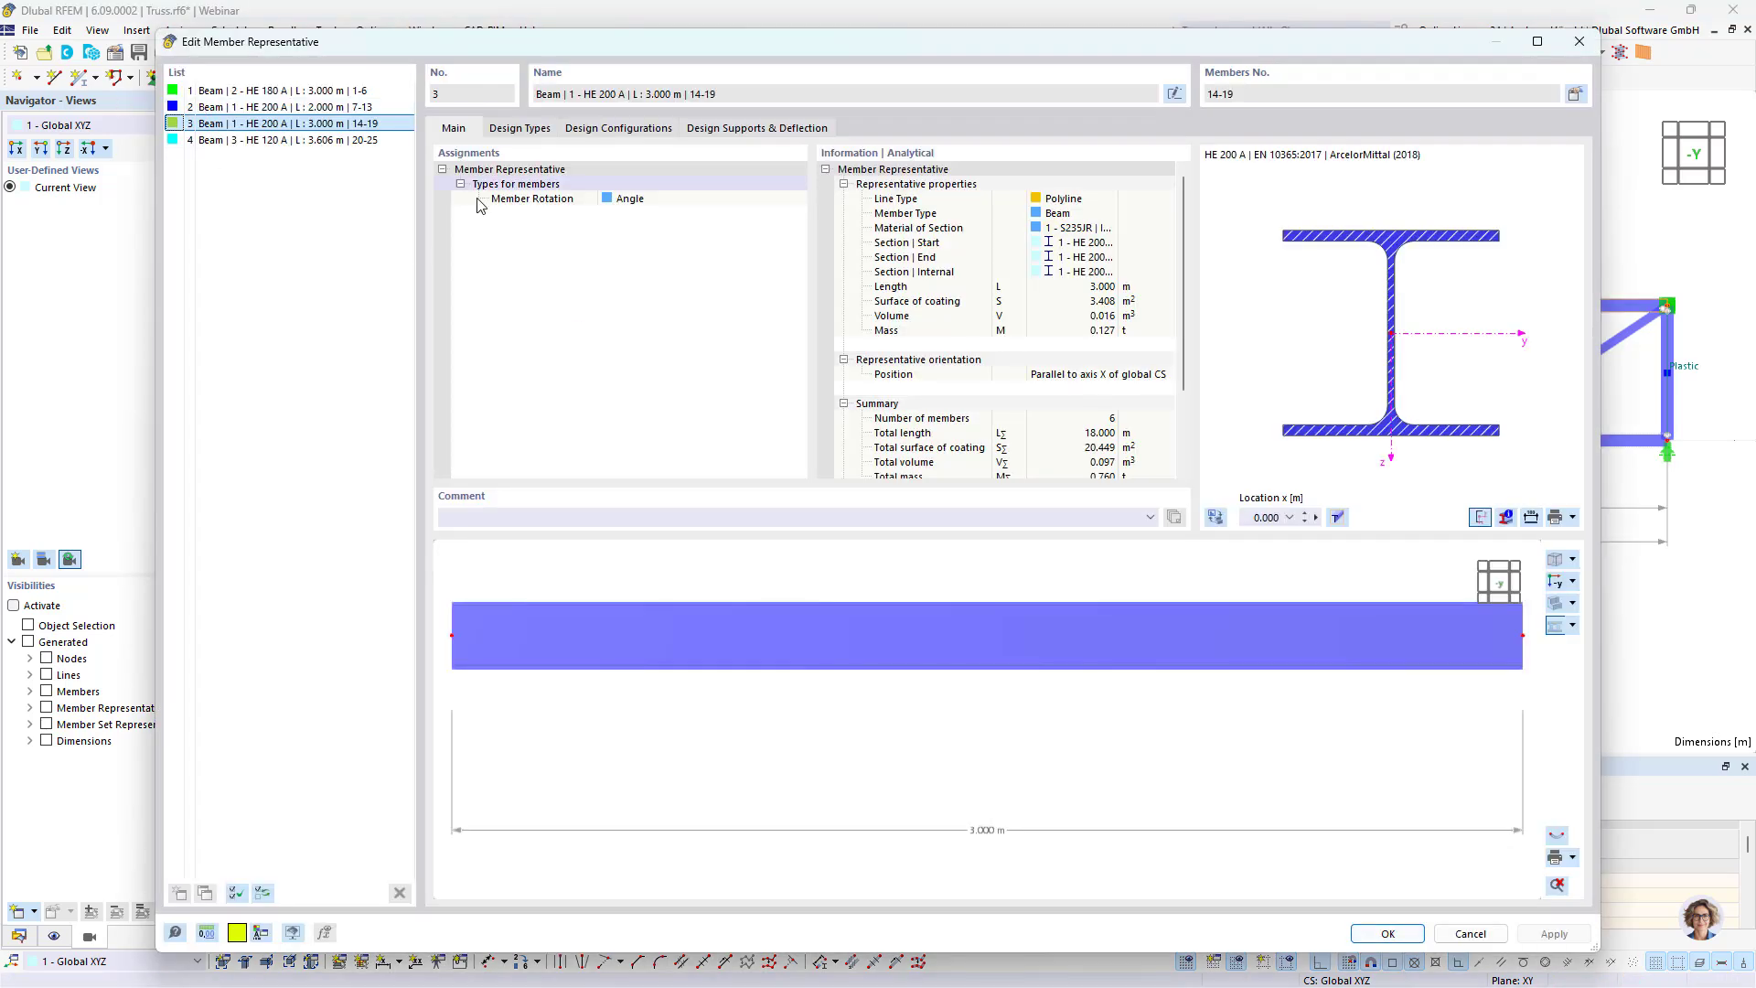
left_click(521, 130)
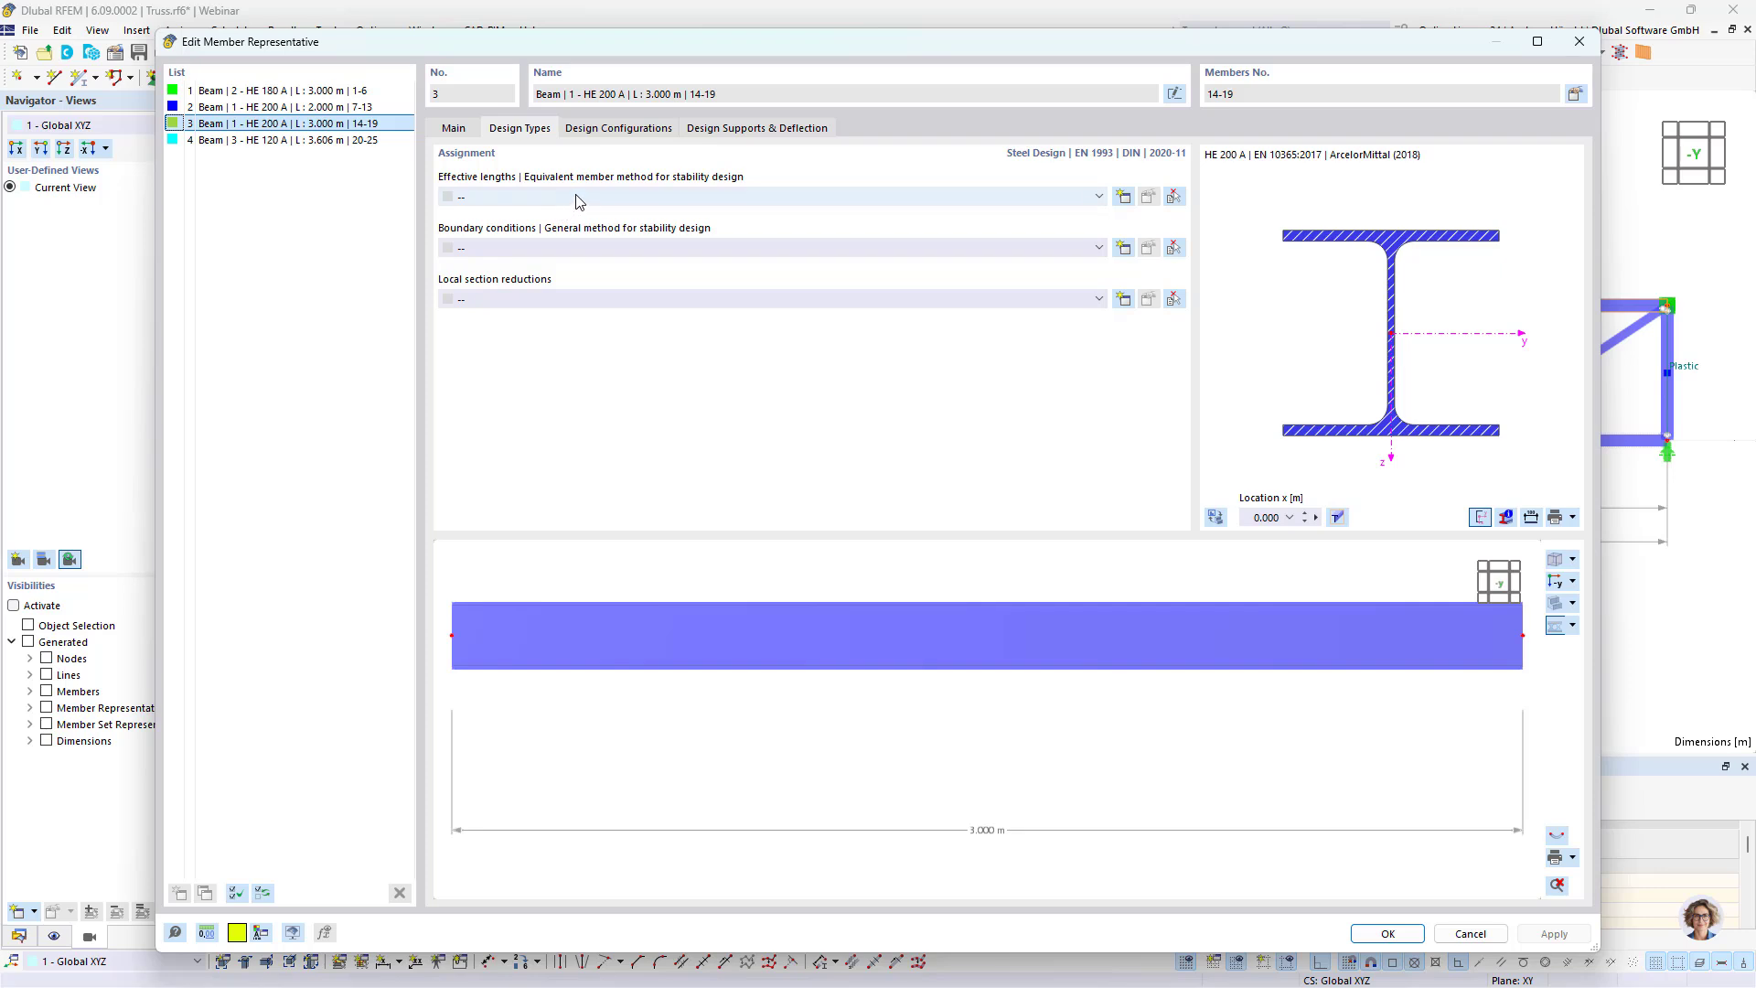
left_click(578, 199)
left_click(568, 223)
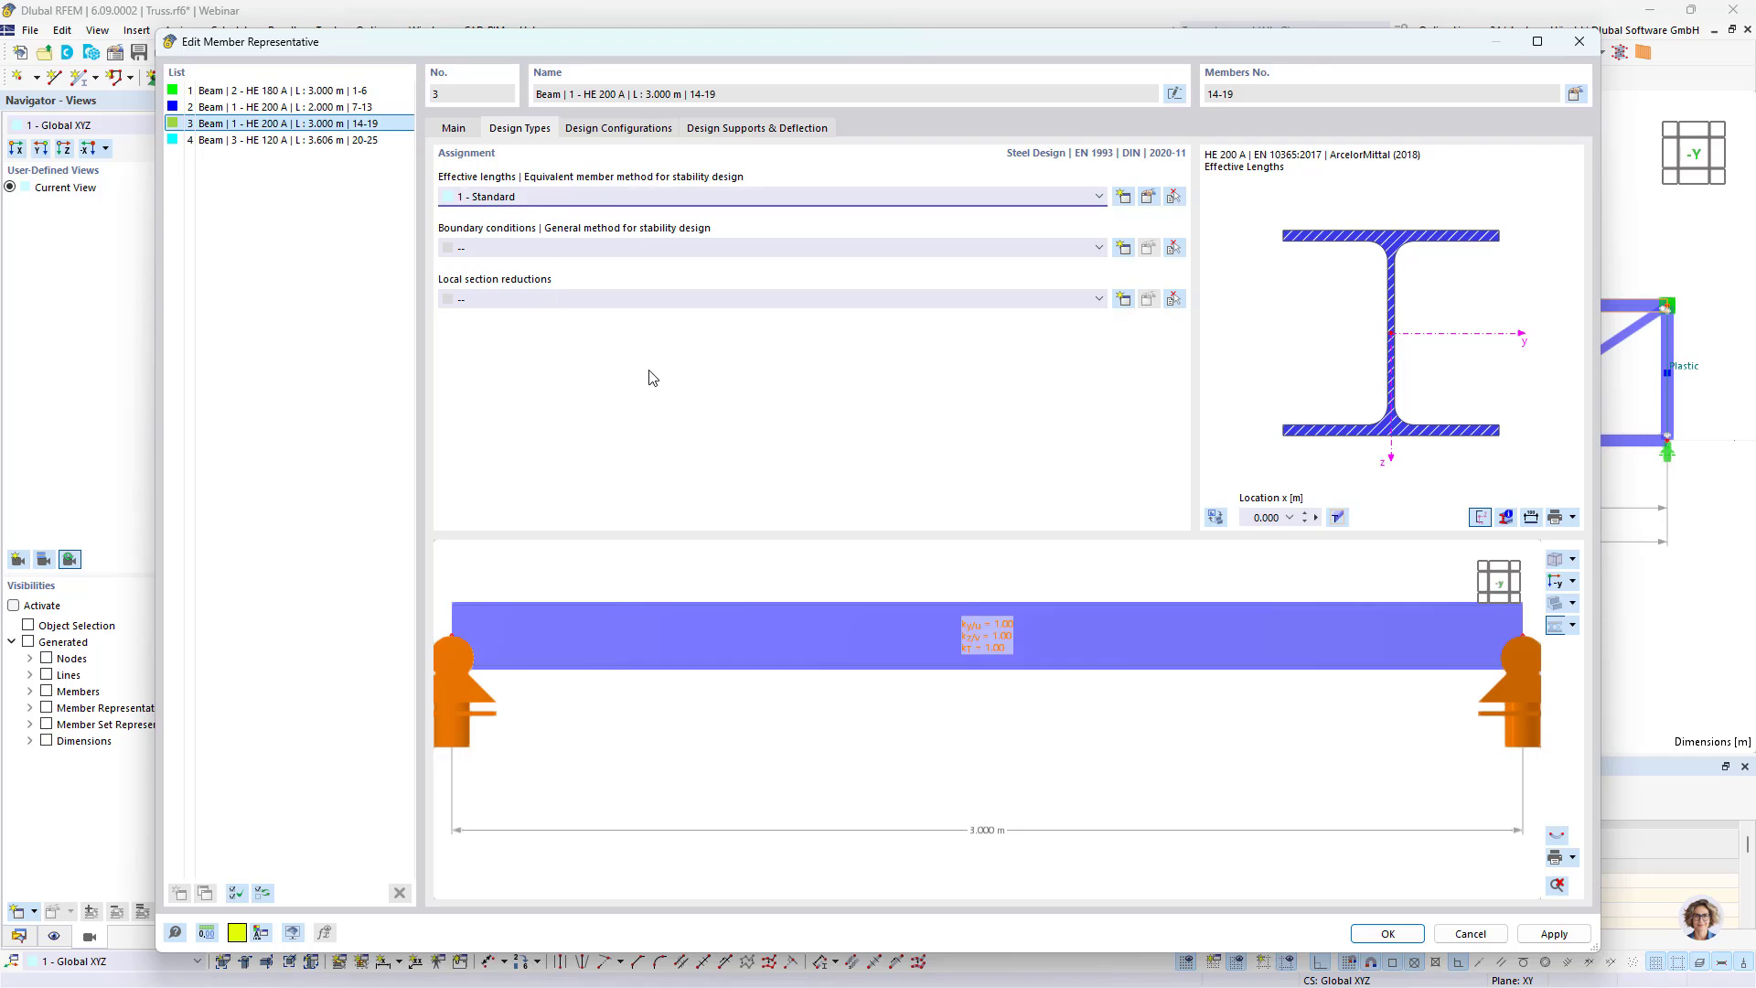
left_click(1391, 934)
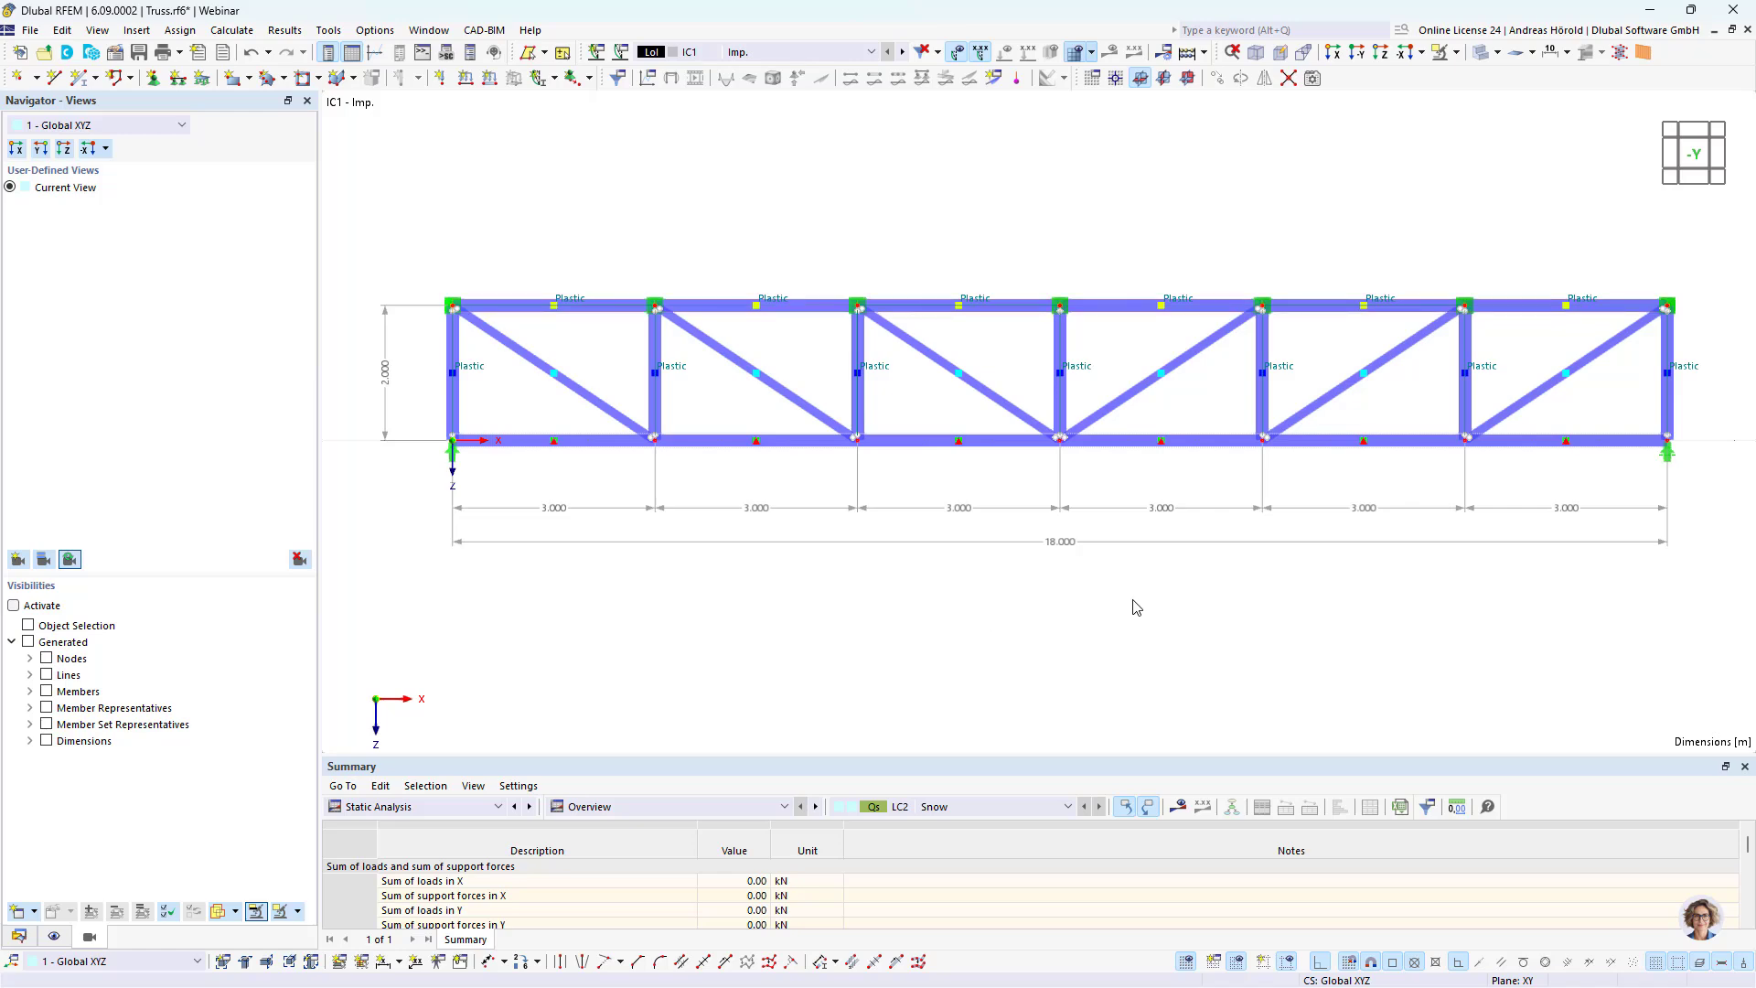
Step: Activate the design properties for the bottom chord member set 1-6 and check its design support and deflection settings
middle_click_drag(1131, 600, 1064, 653, "ctrl")
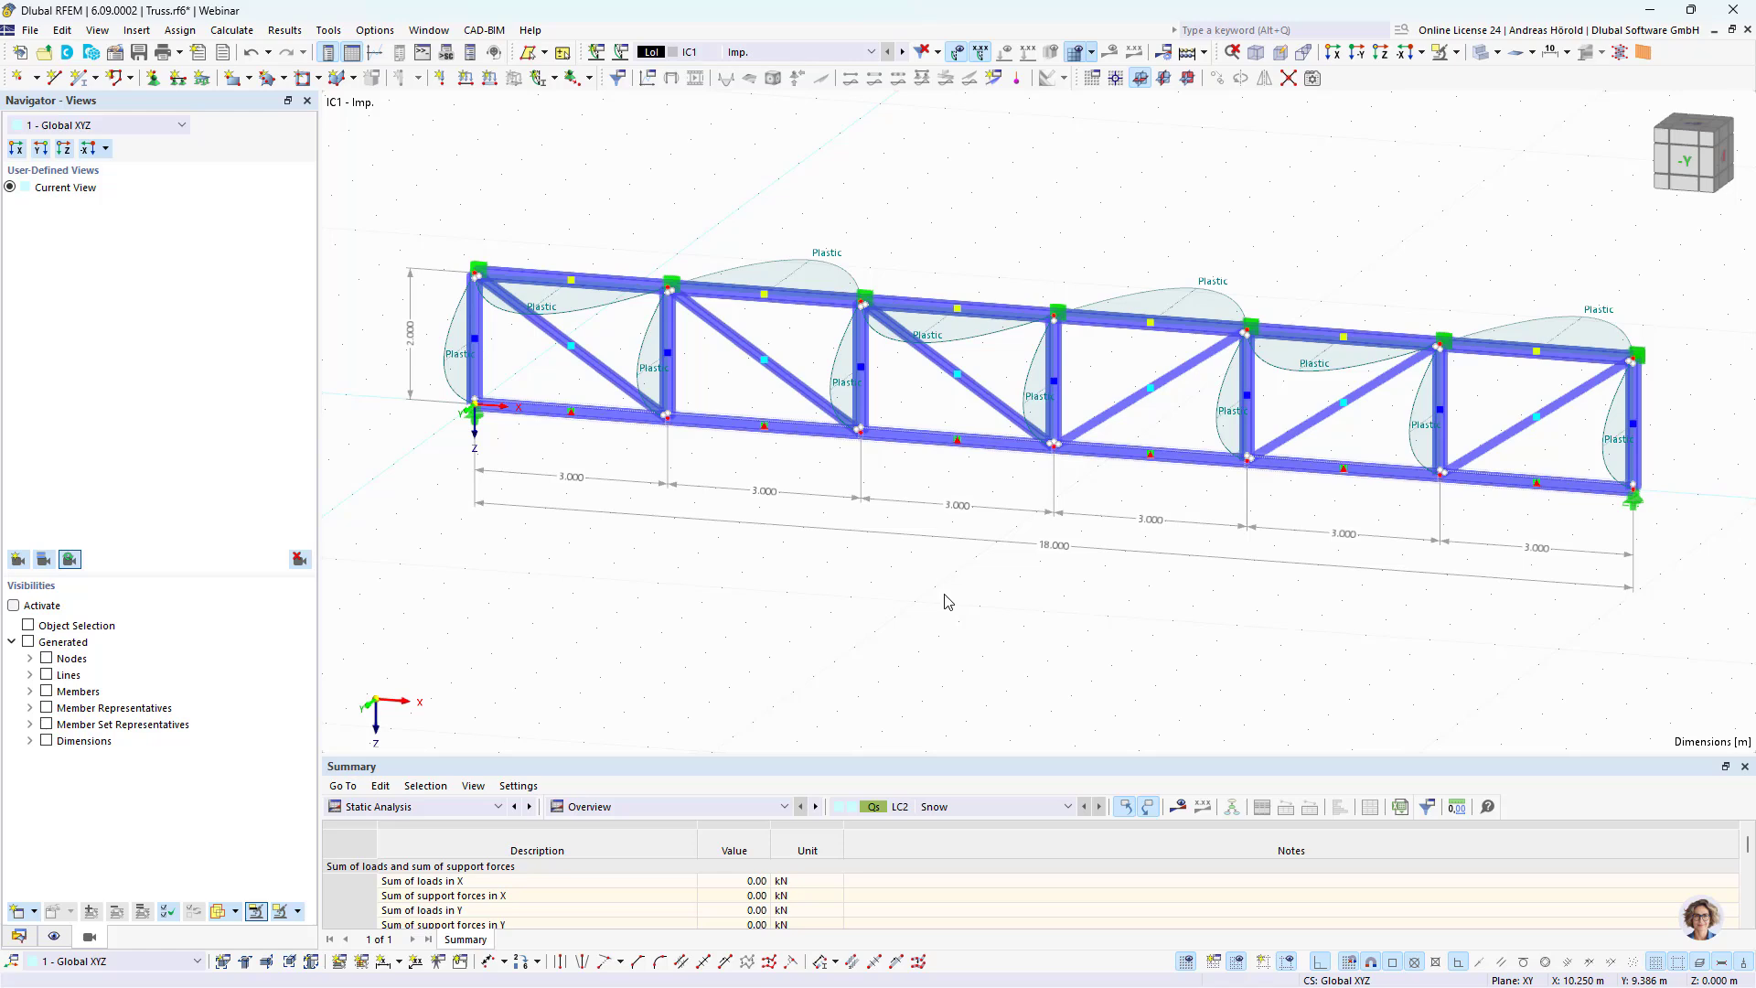
scroll(942, 512, "up", 6)
middle_click_drag(947, 459, 930, 608)
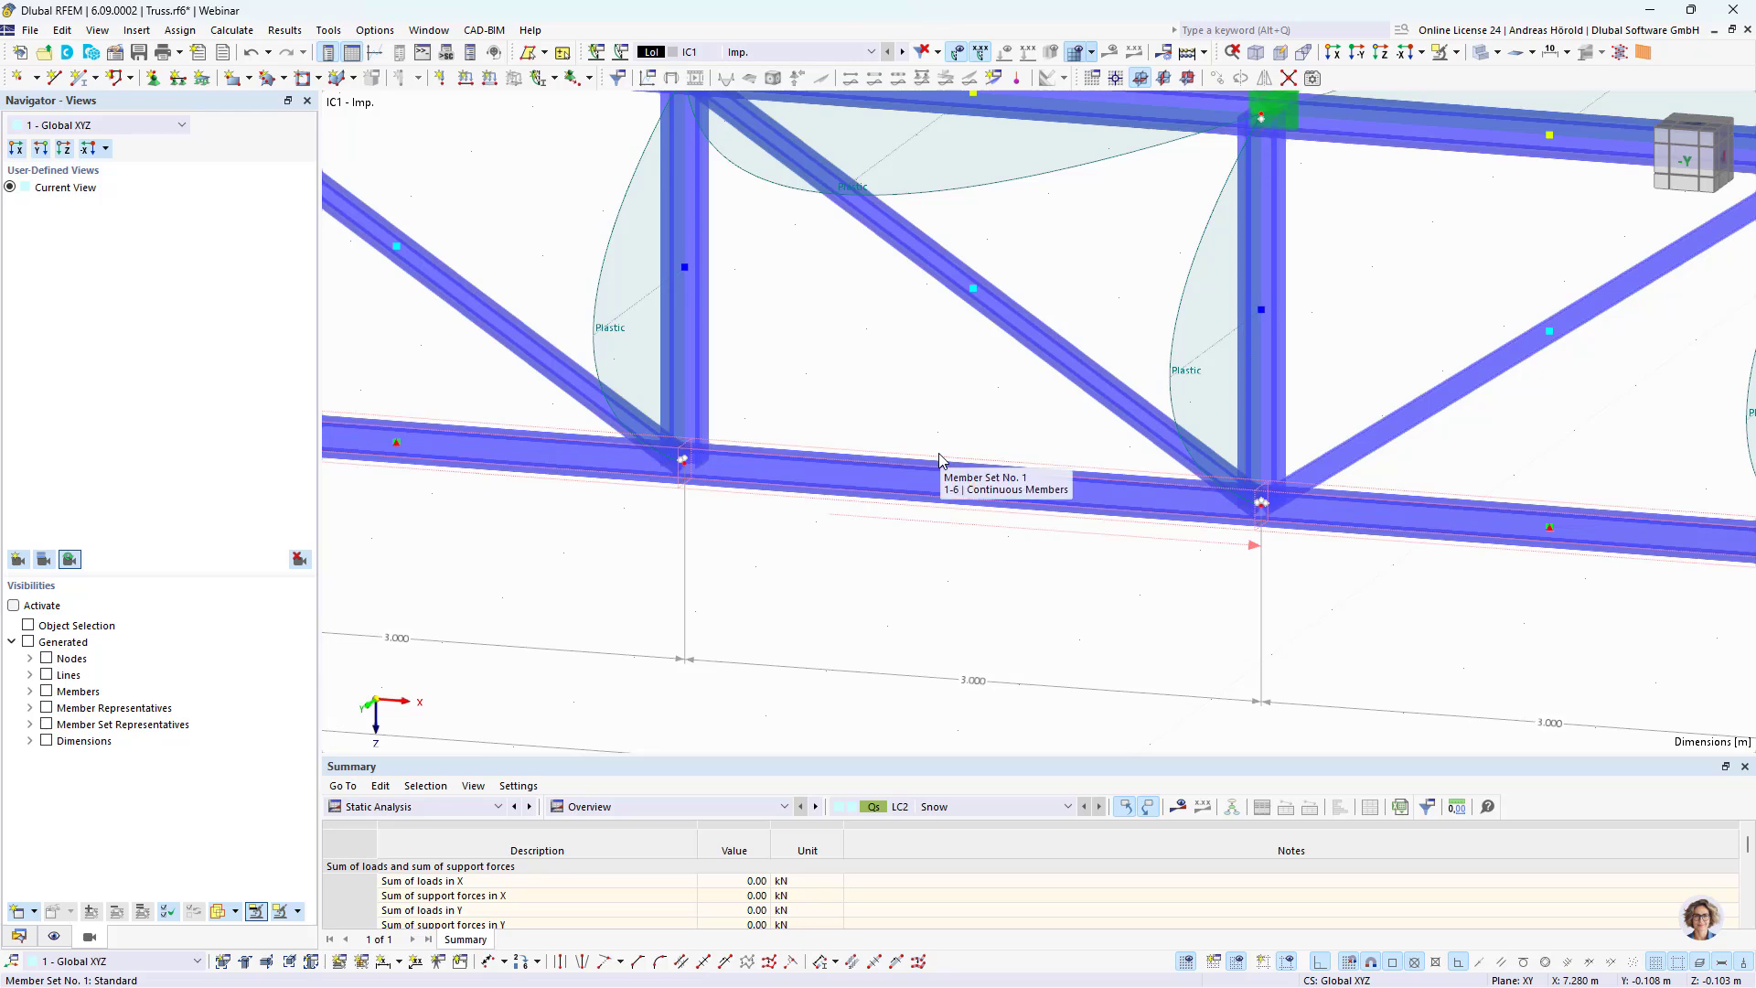
double_click(939, 460)
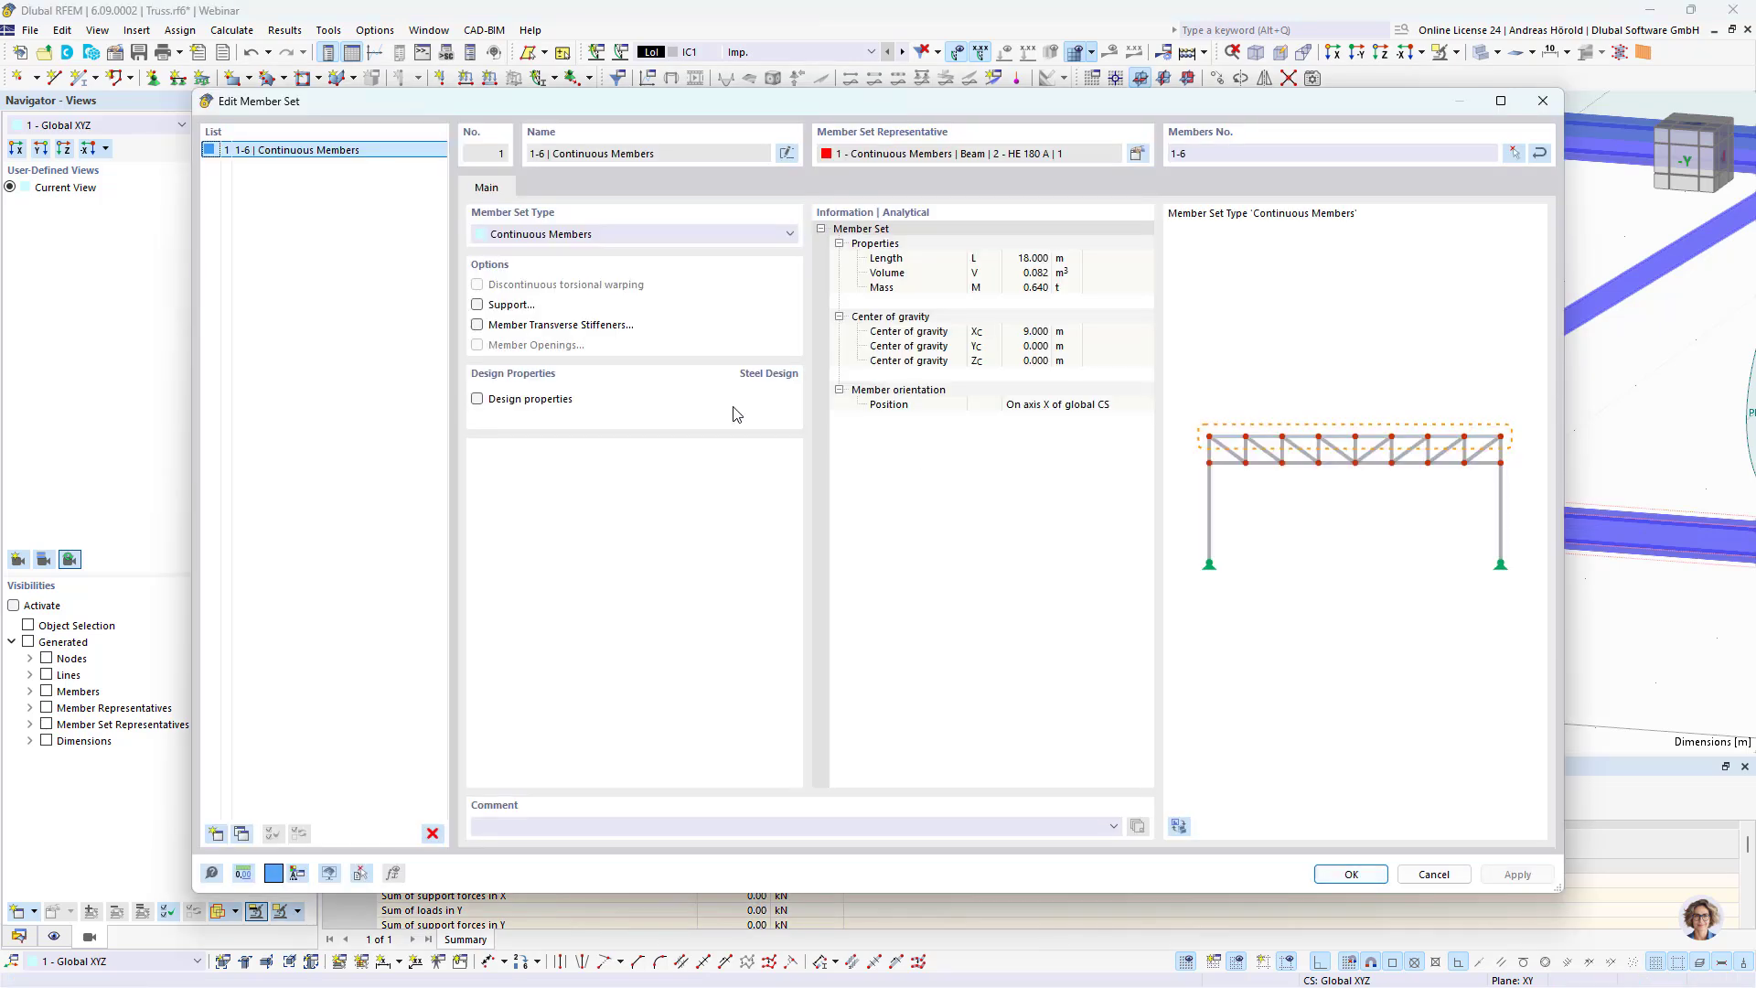
left_click(478, 399)
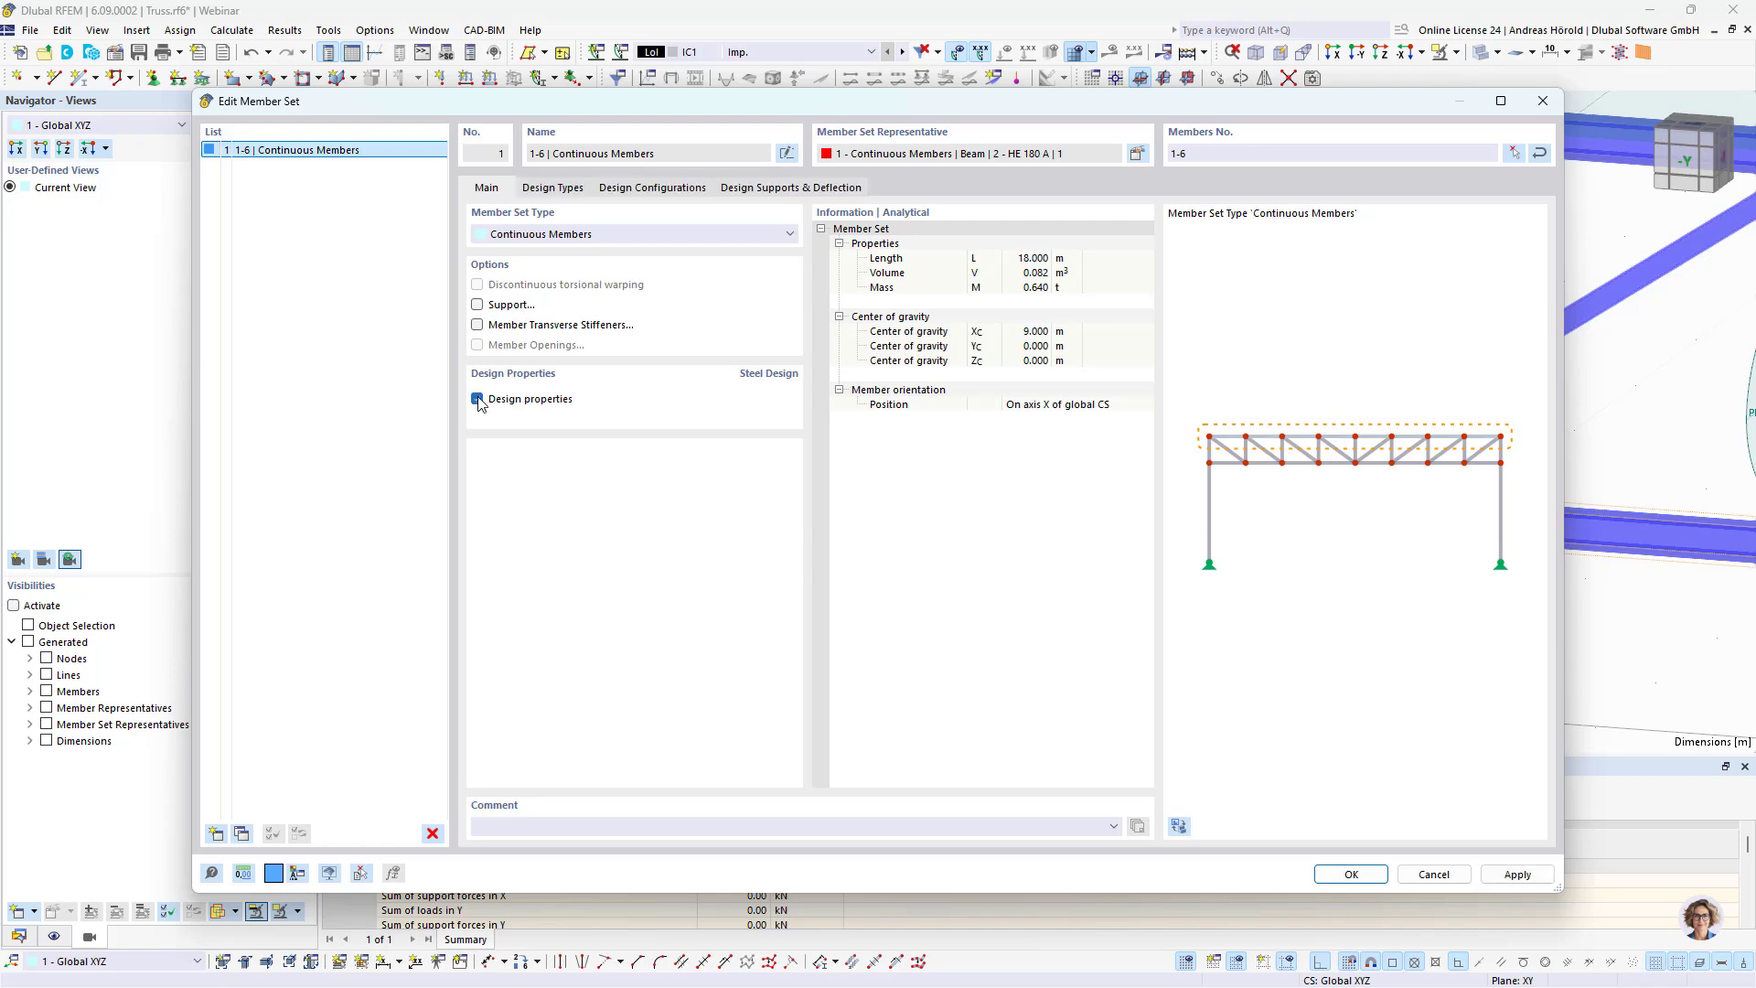
left_click(805, 189)
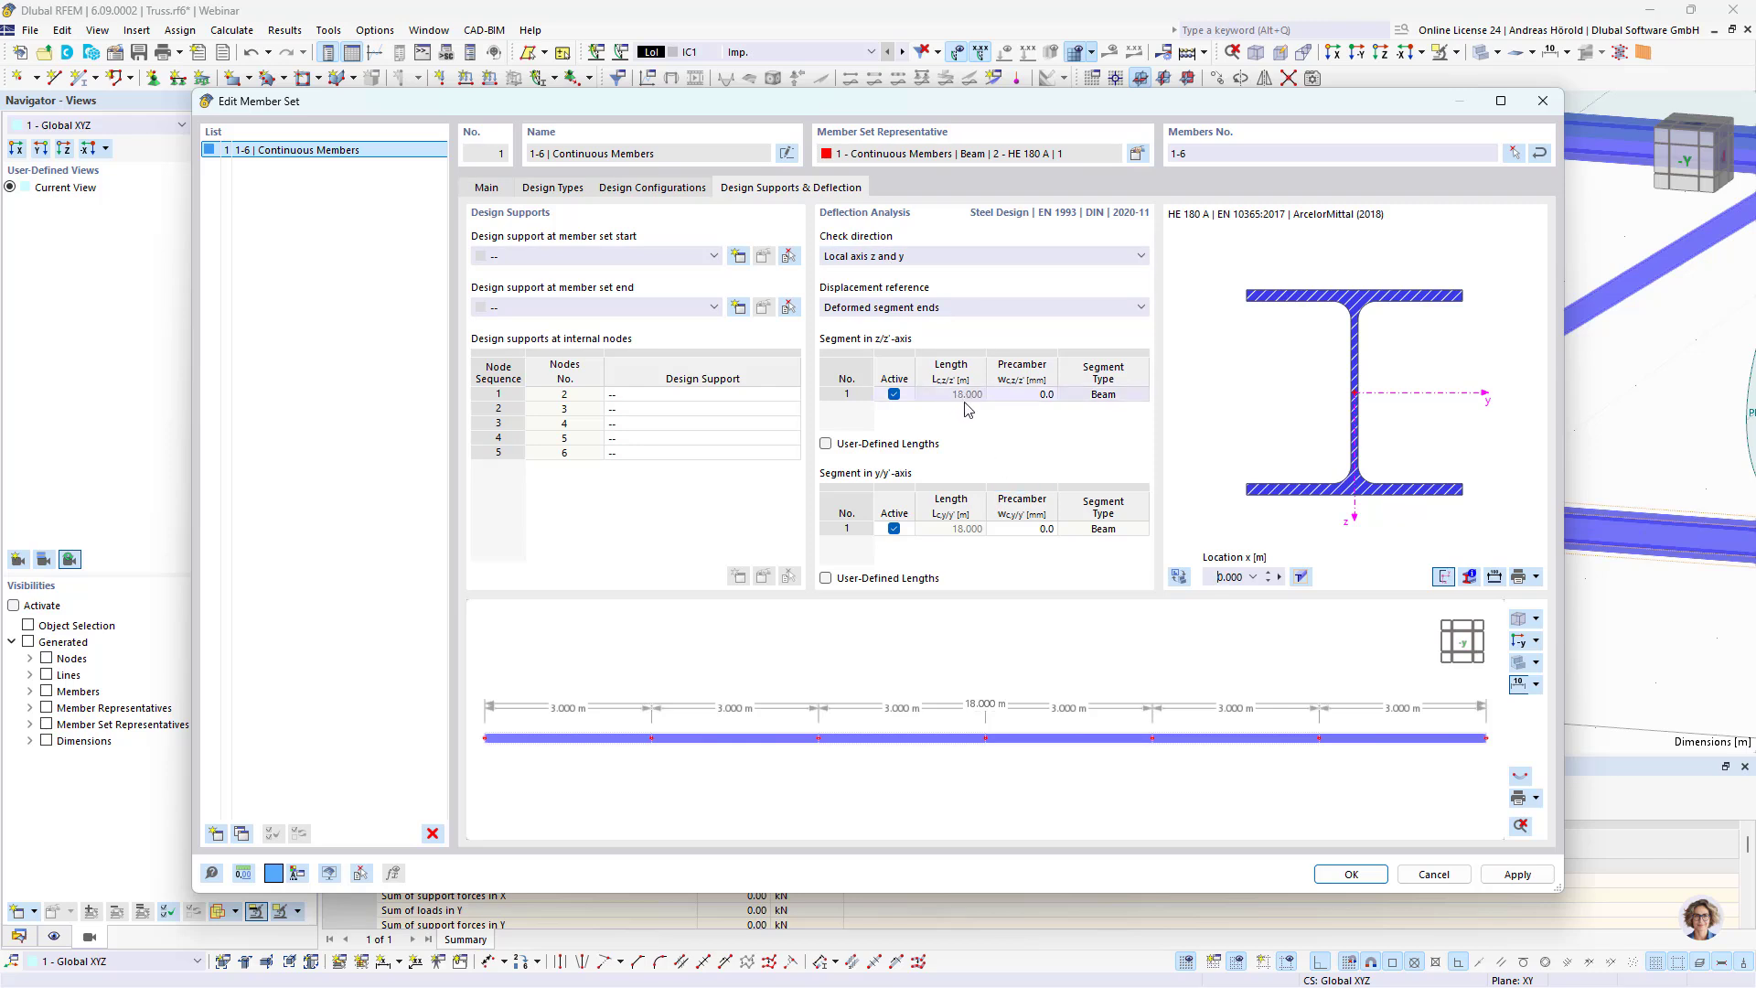
left_click(1350, 876)
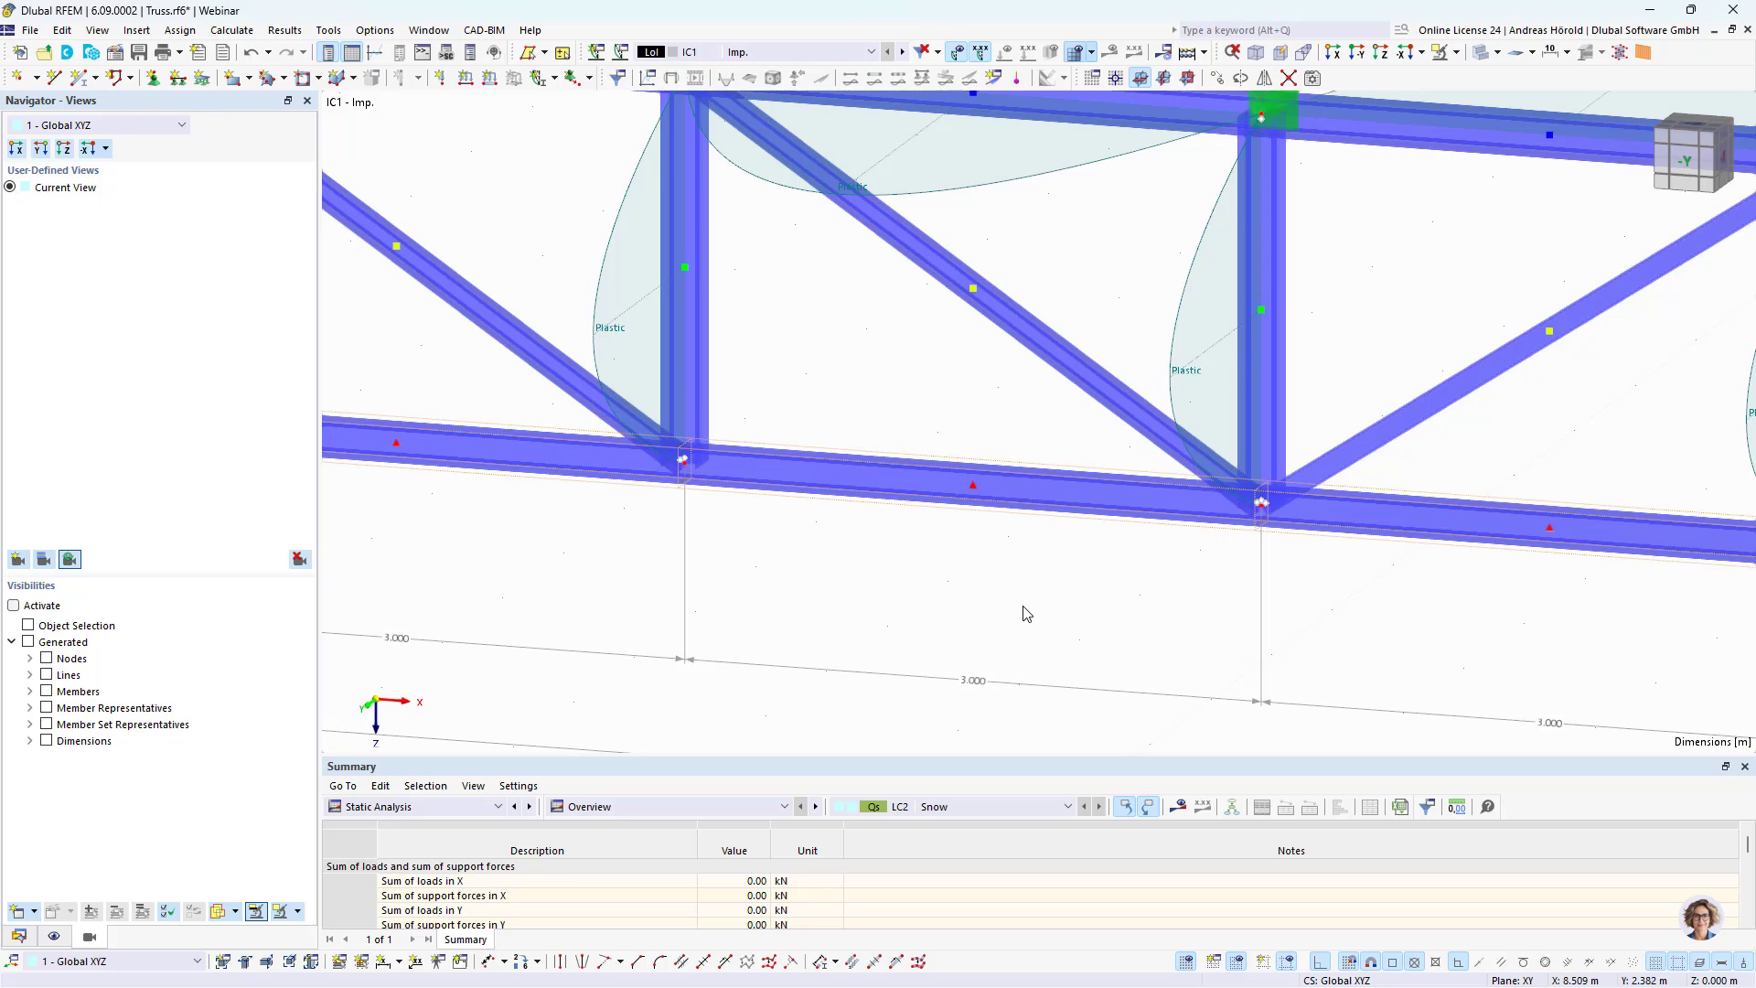
Step: Run the Steel Design calculation and display the design check ratios on the truss in the reverse Y view
scroll(1027, 614, "down", 2)
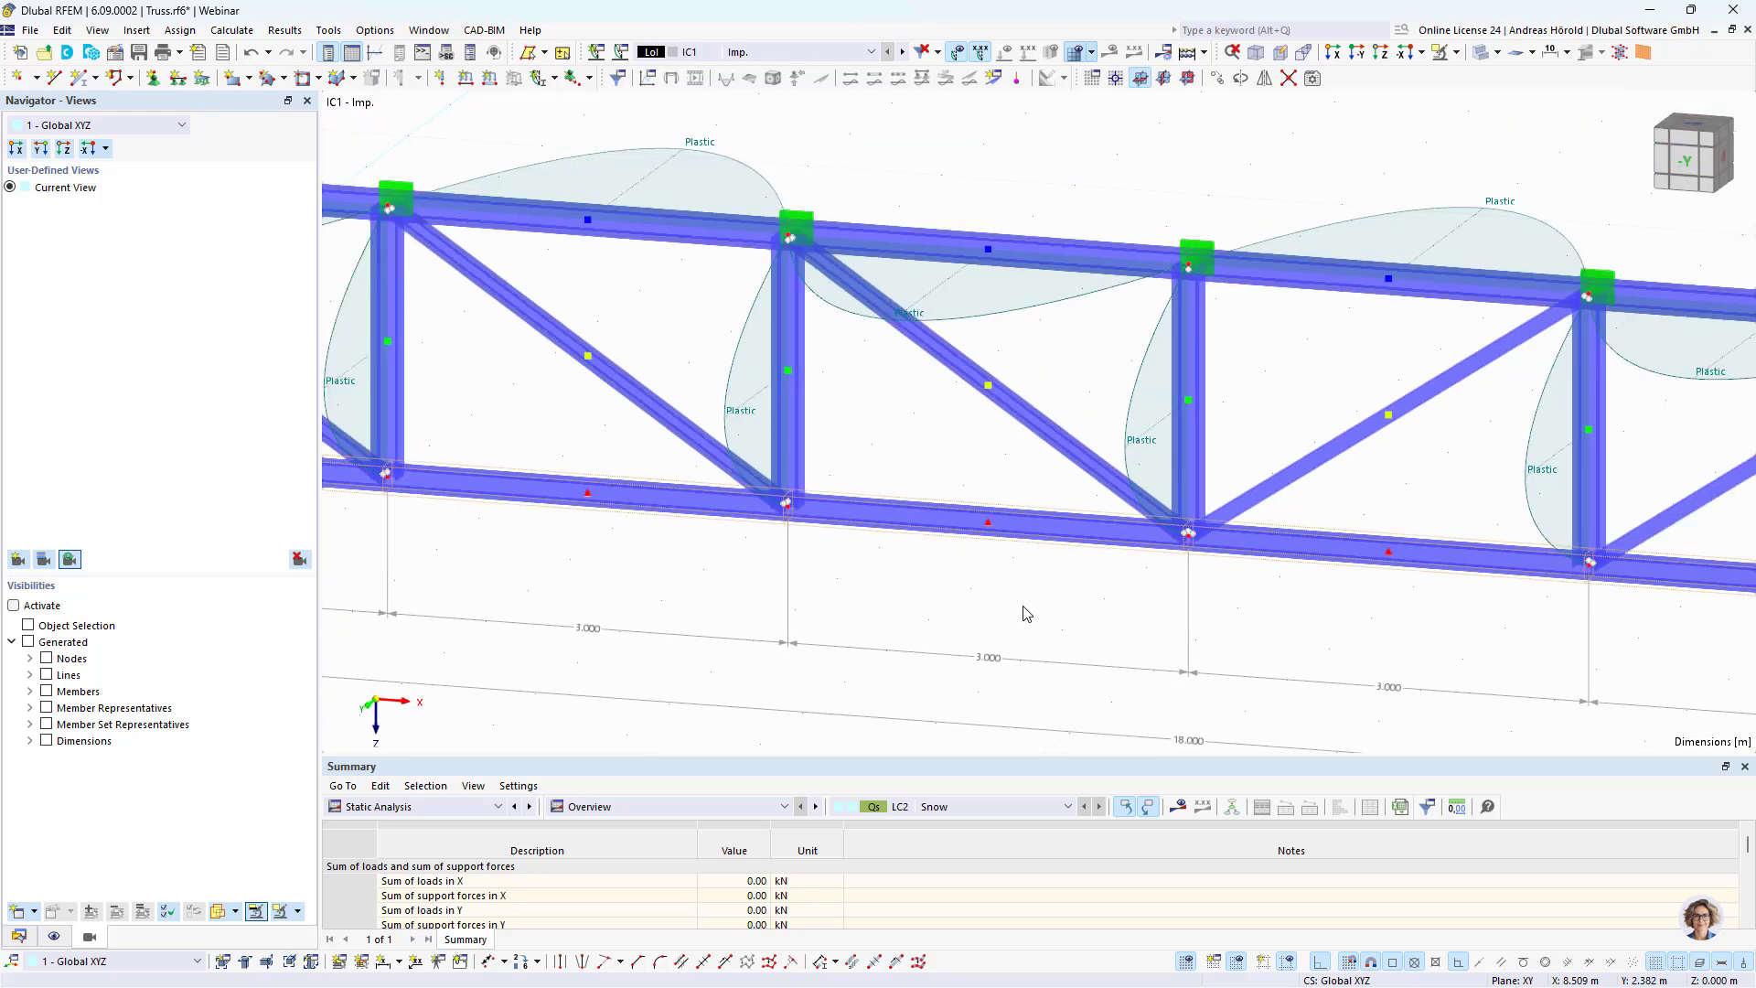
left_click(1355, 56)
left_click(448, 806)
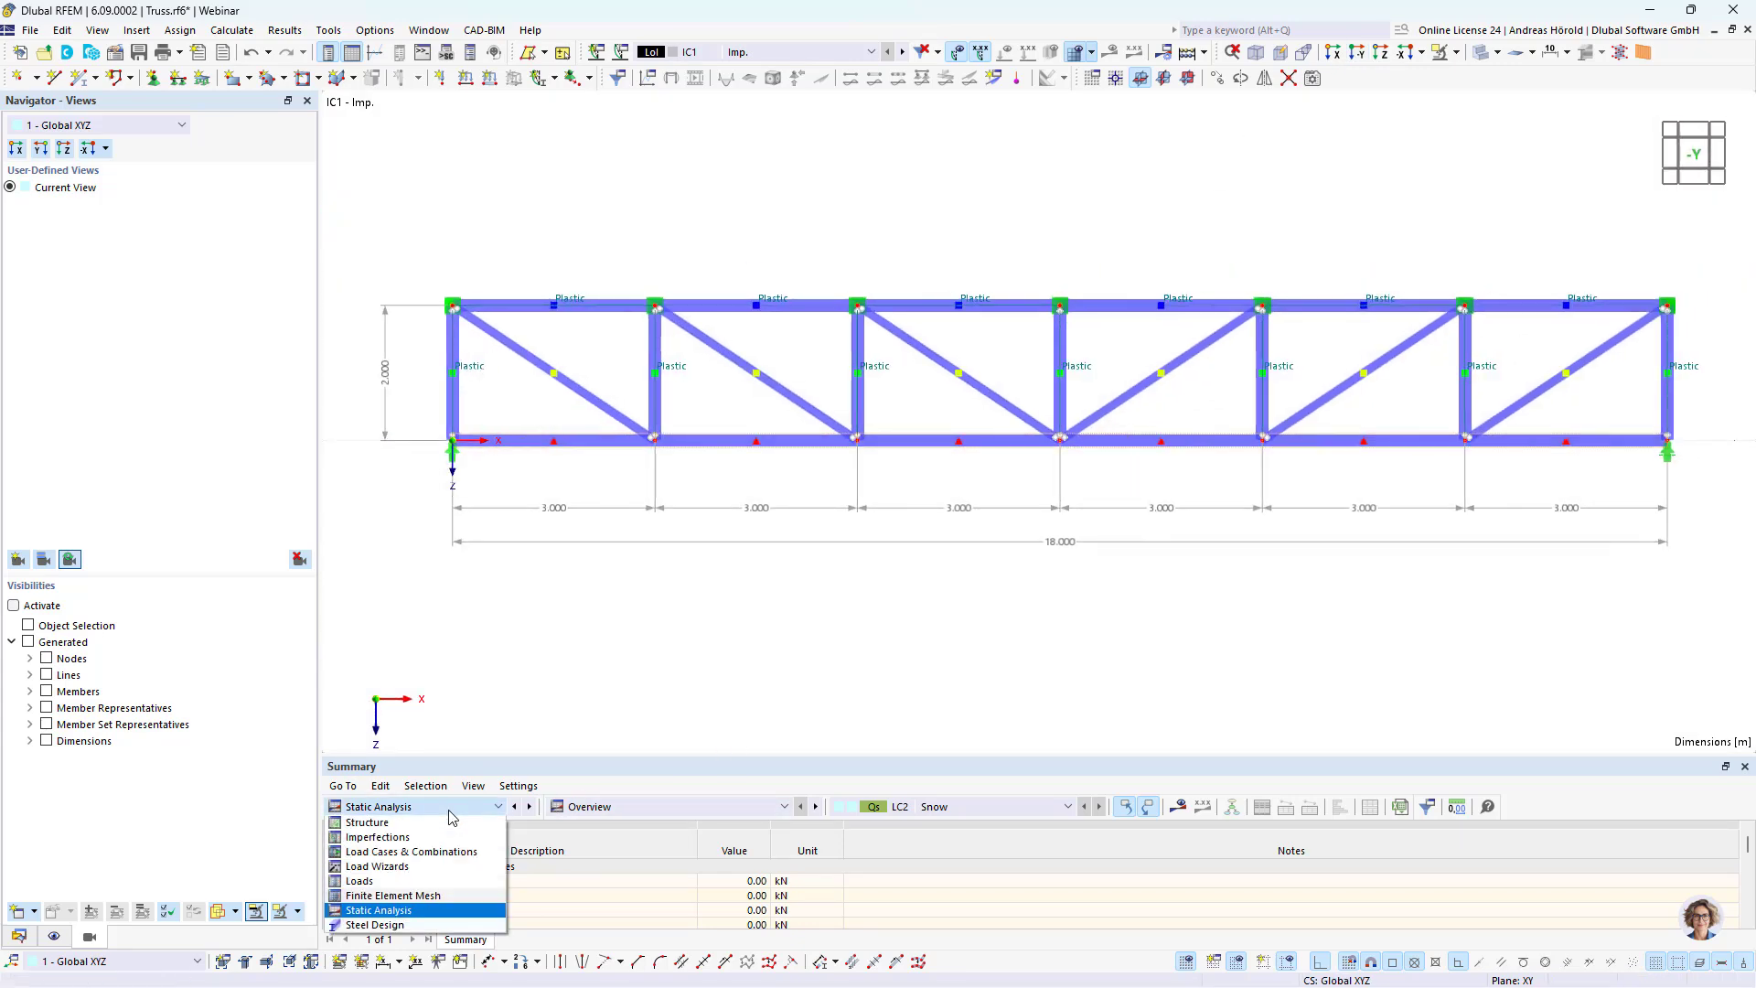
left_click(430, 924)
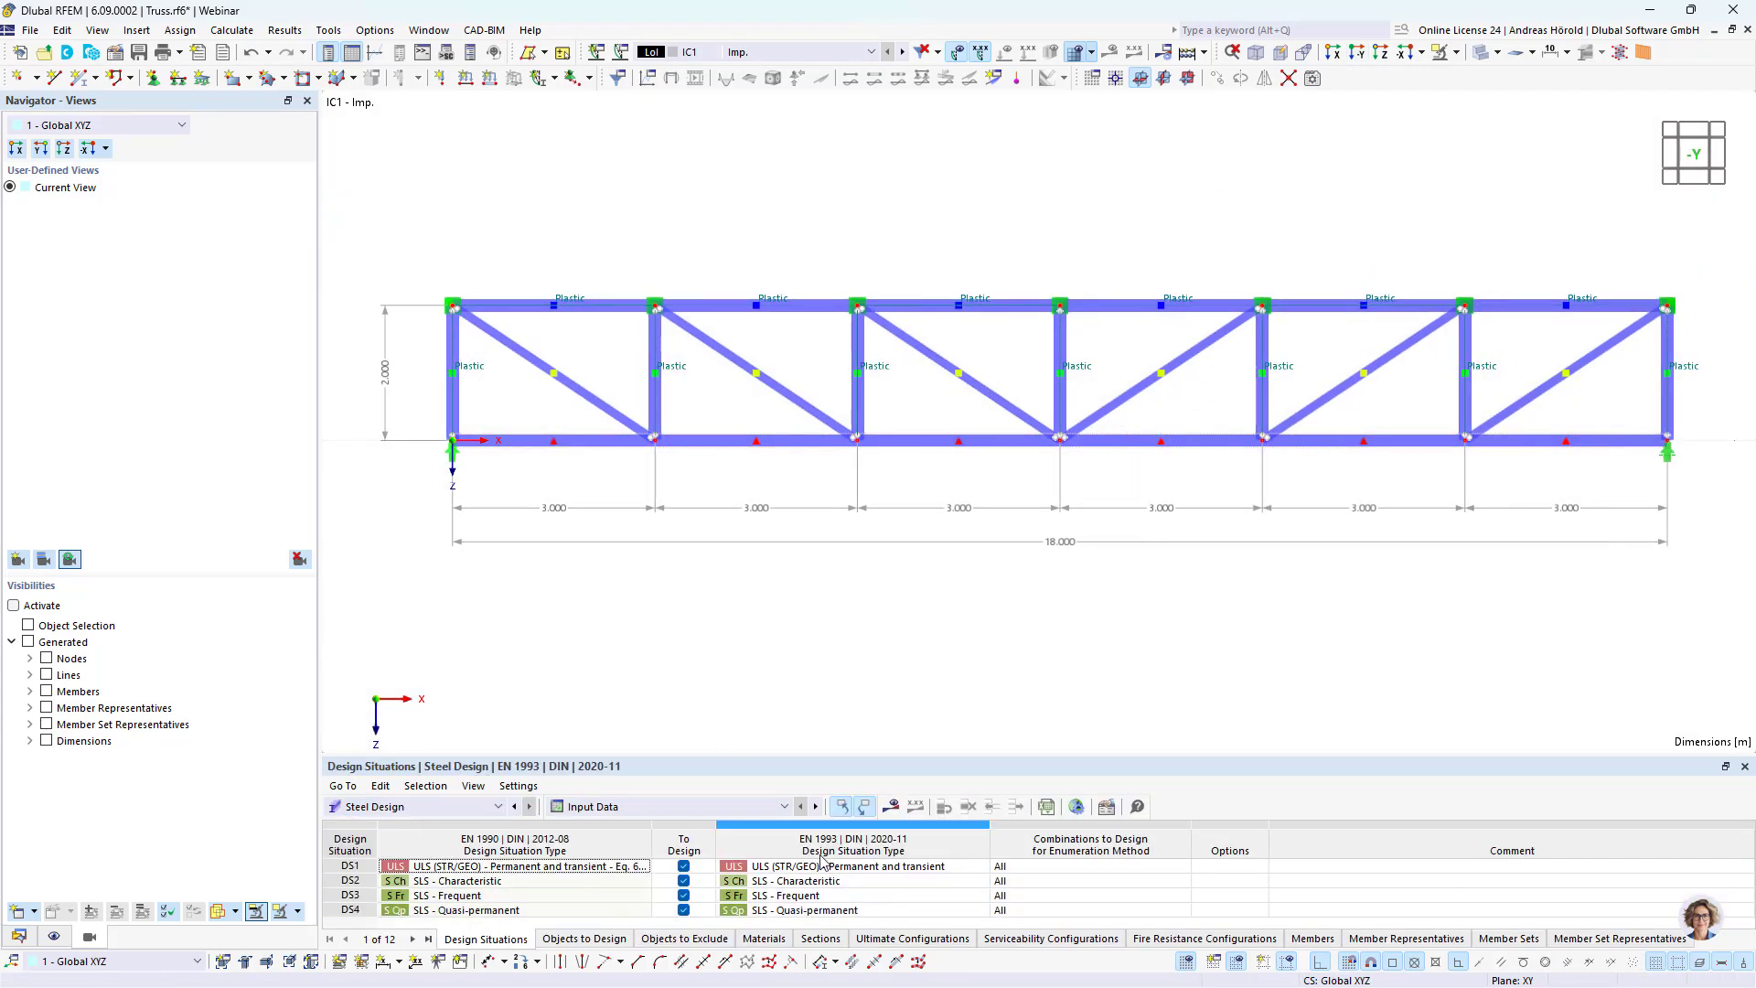
left_click(891, 808)
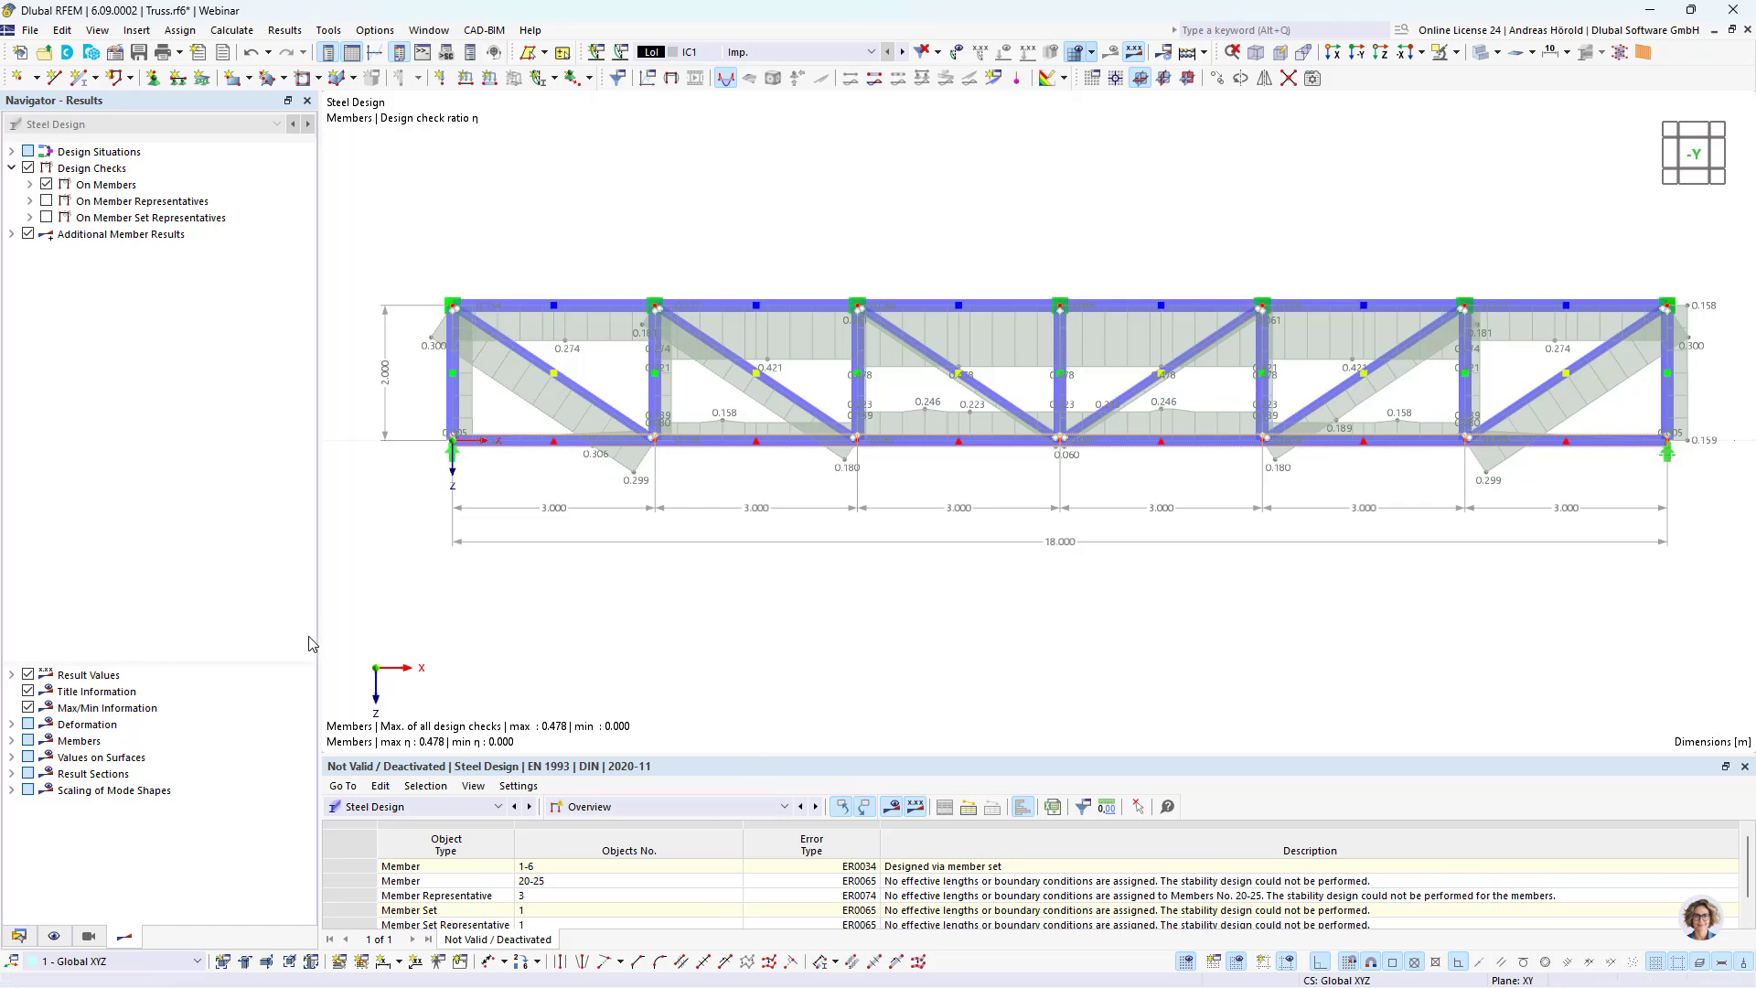
Step: Assign the combination wizard "2 - Load combinations | SA1 - Geometrically linear" to design situation DS2 SLS - Characteristic
left_click(18, 935)
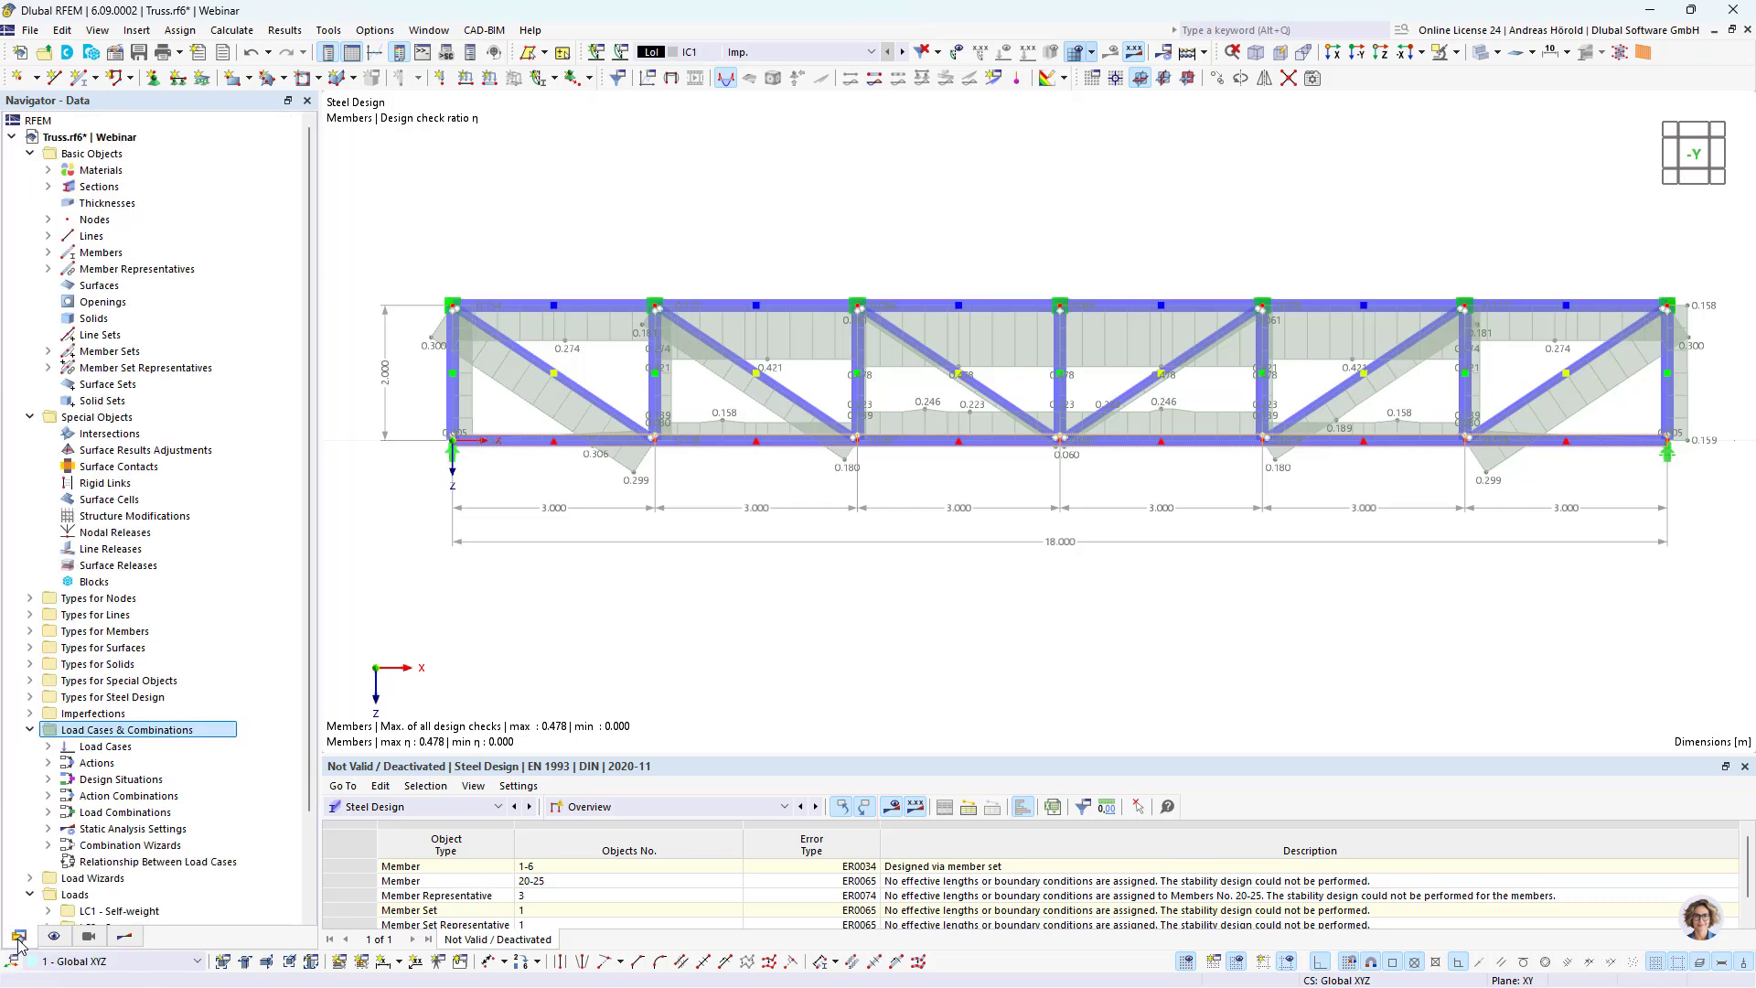
left_click(108, 730)
right_click(113, 736)
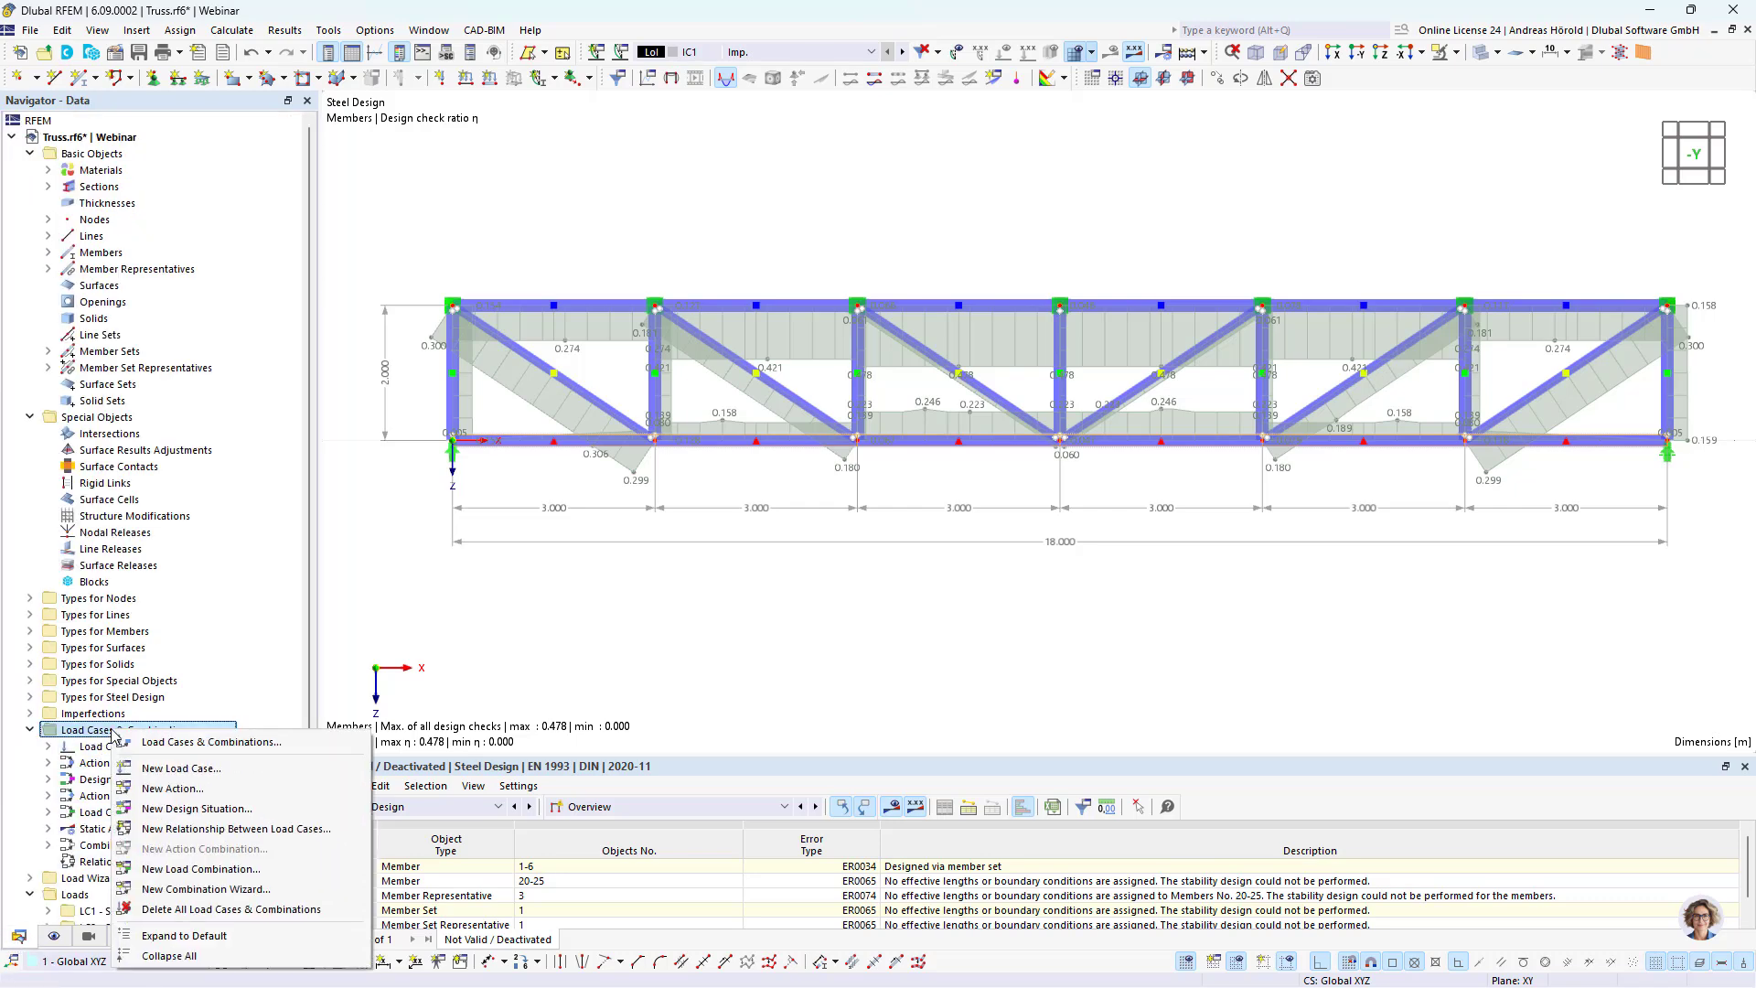
left_click(206, 748)
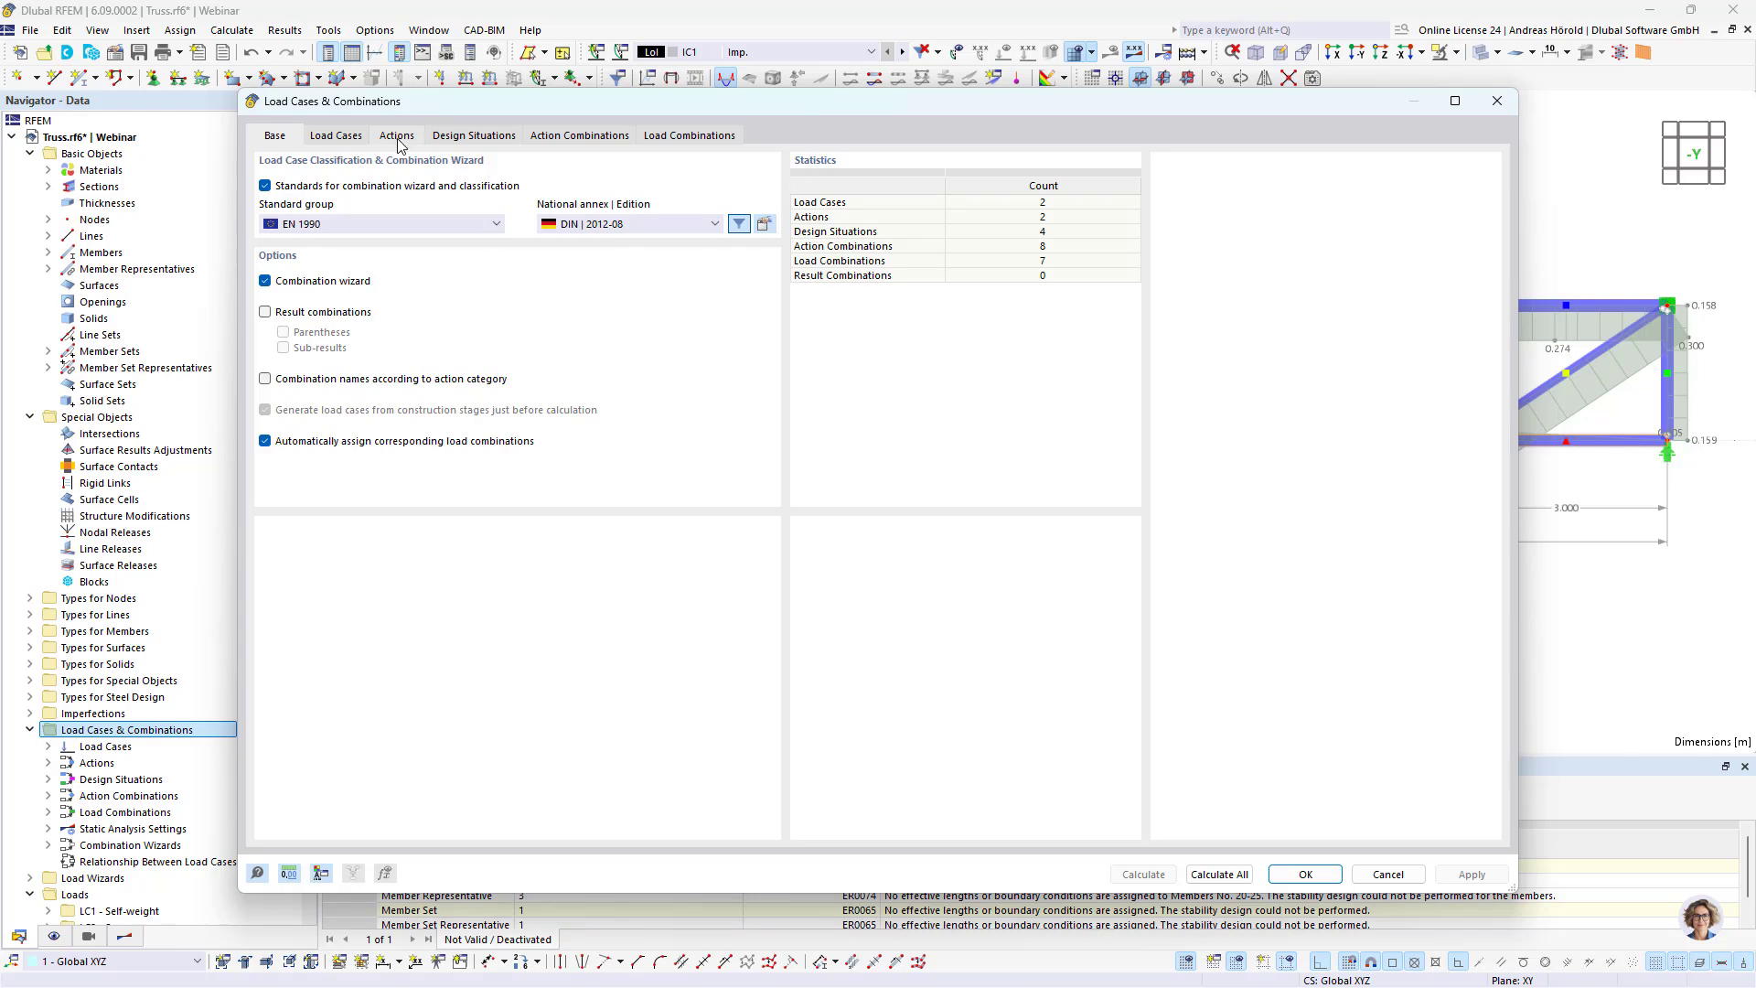
left_click(474, 137)
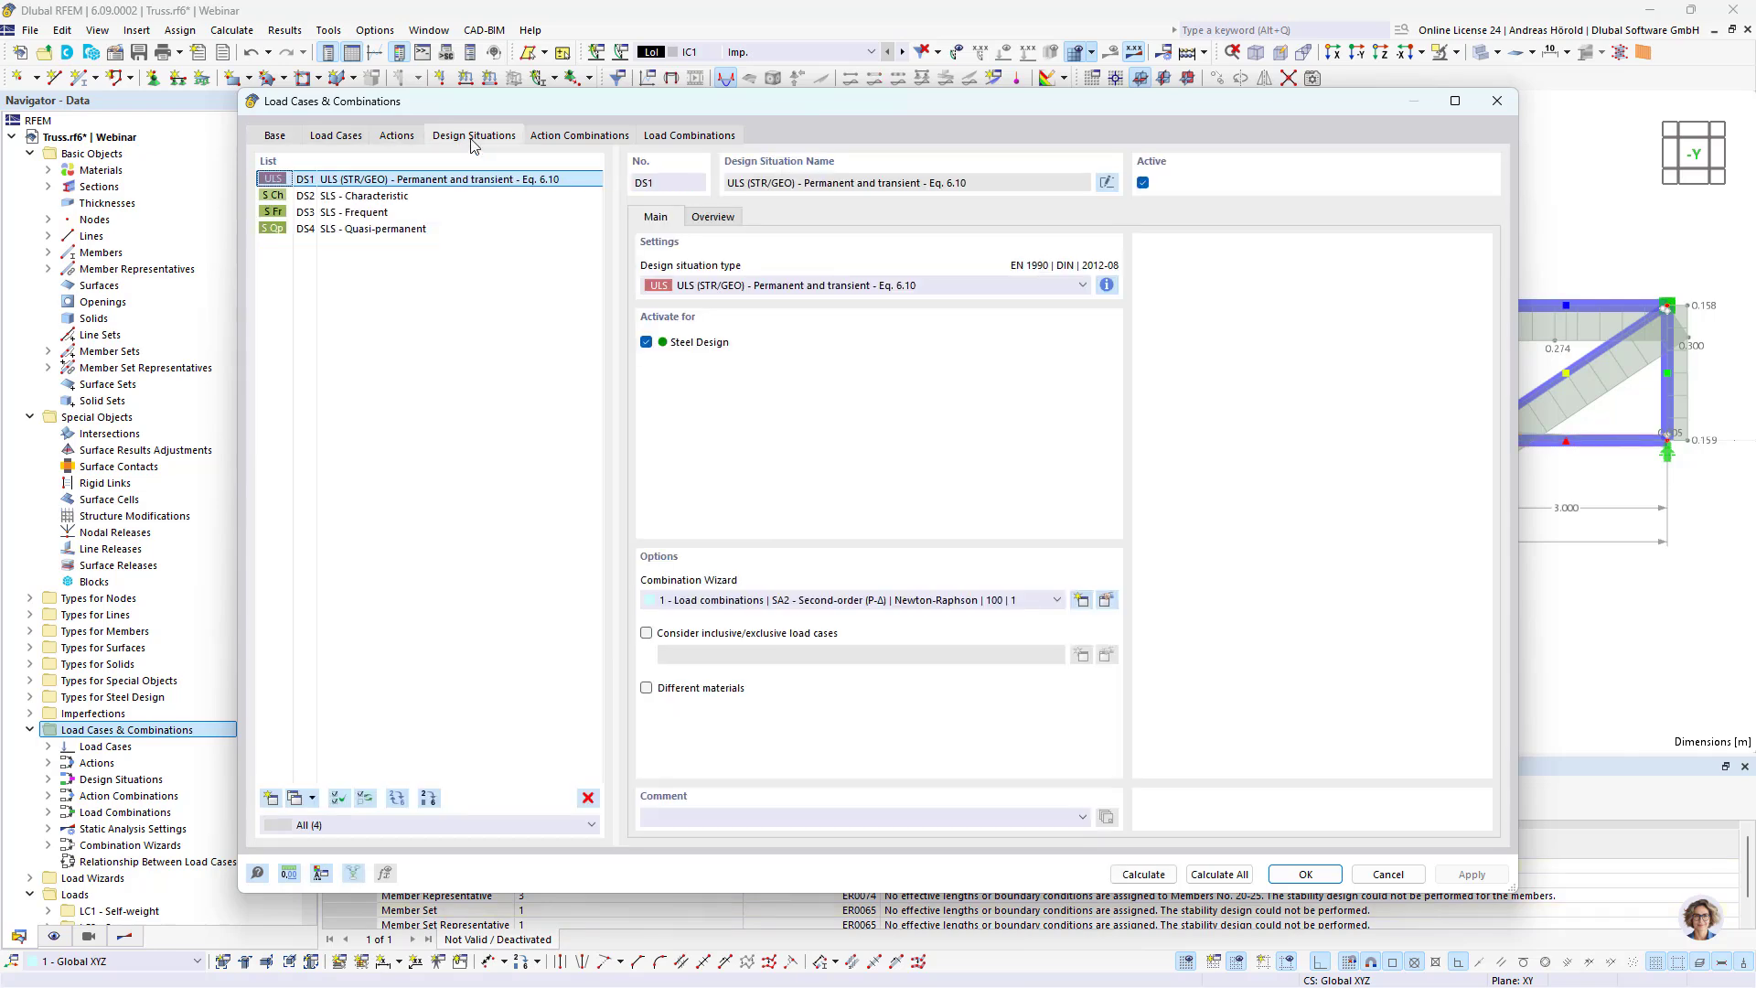
left_click(398, 198)
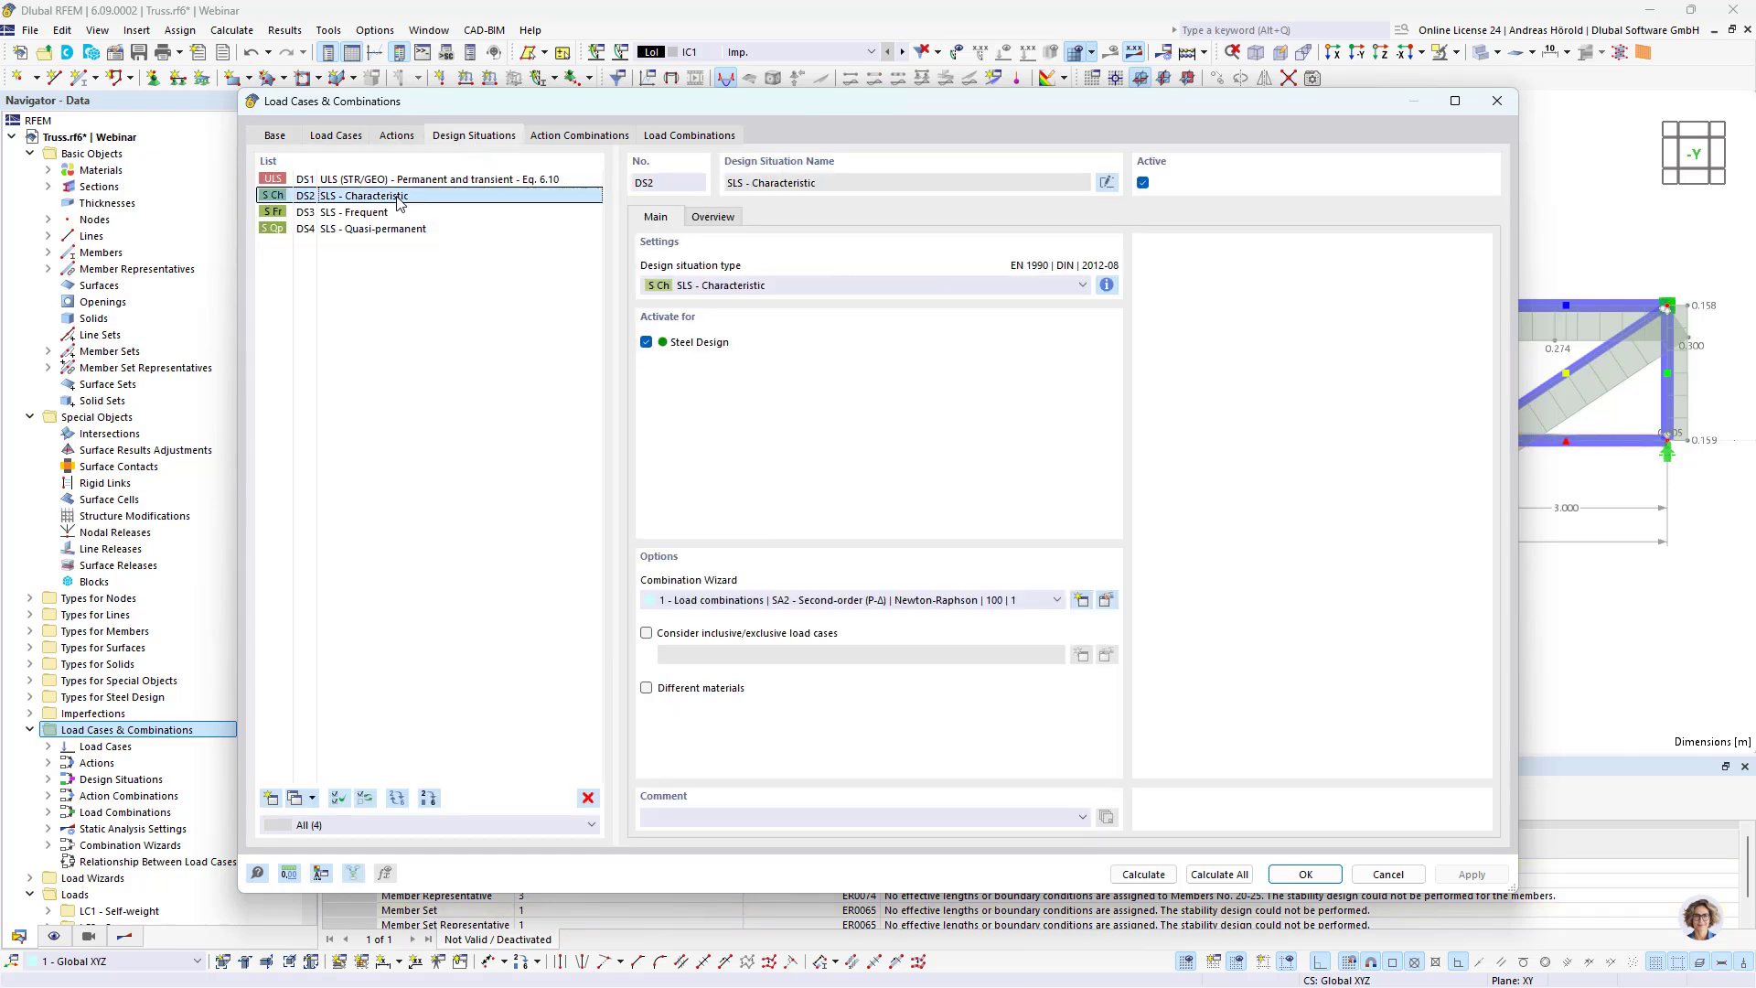
left_click(370, 181)
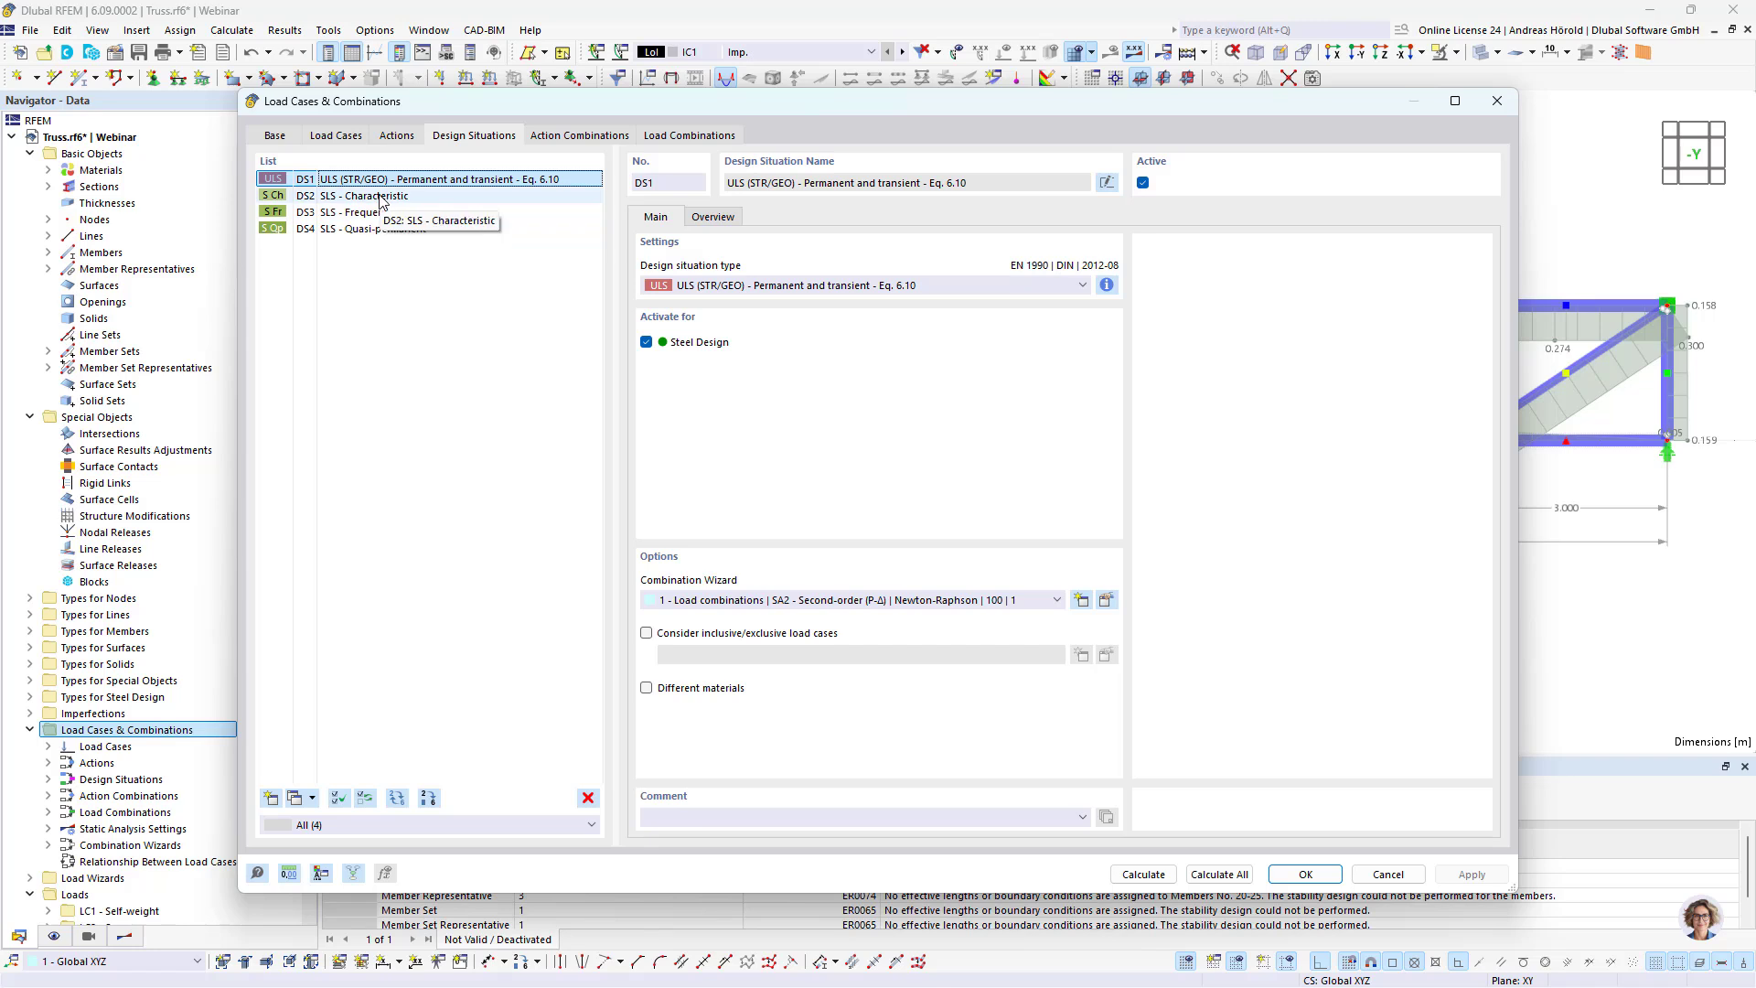
left_click(381, 198)
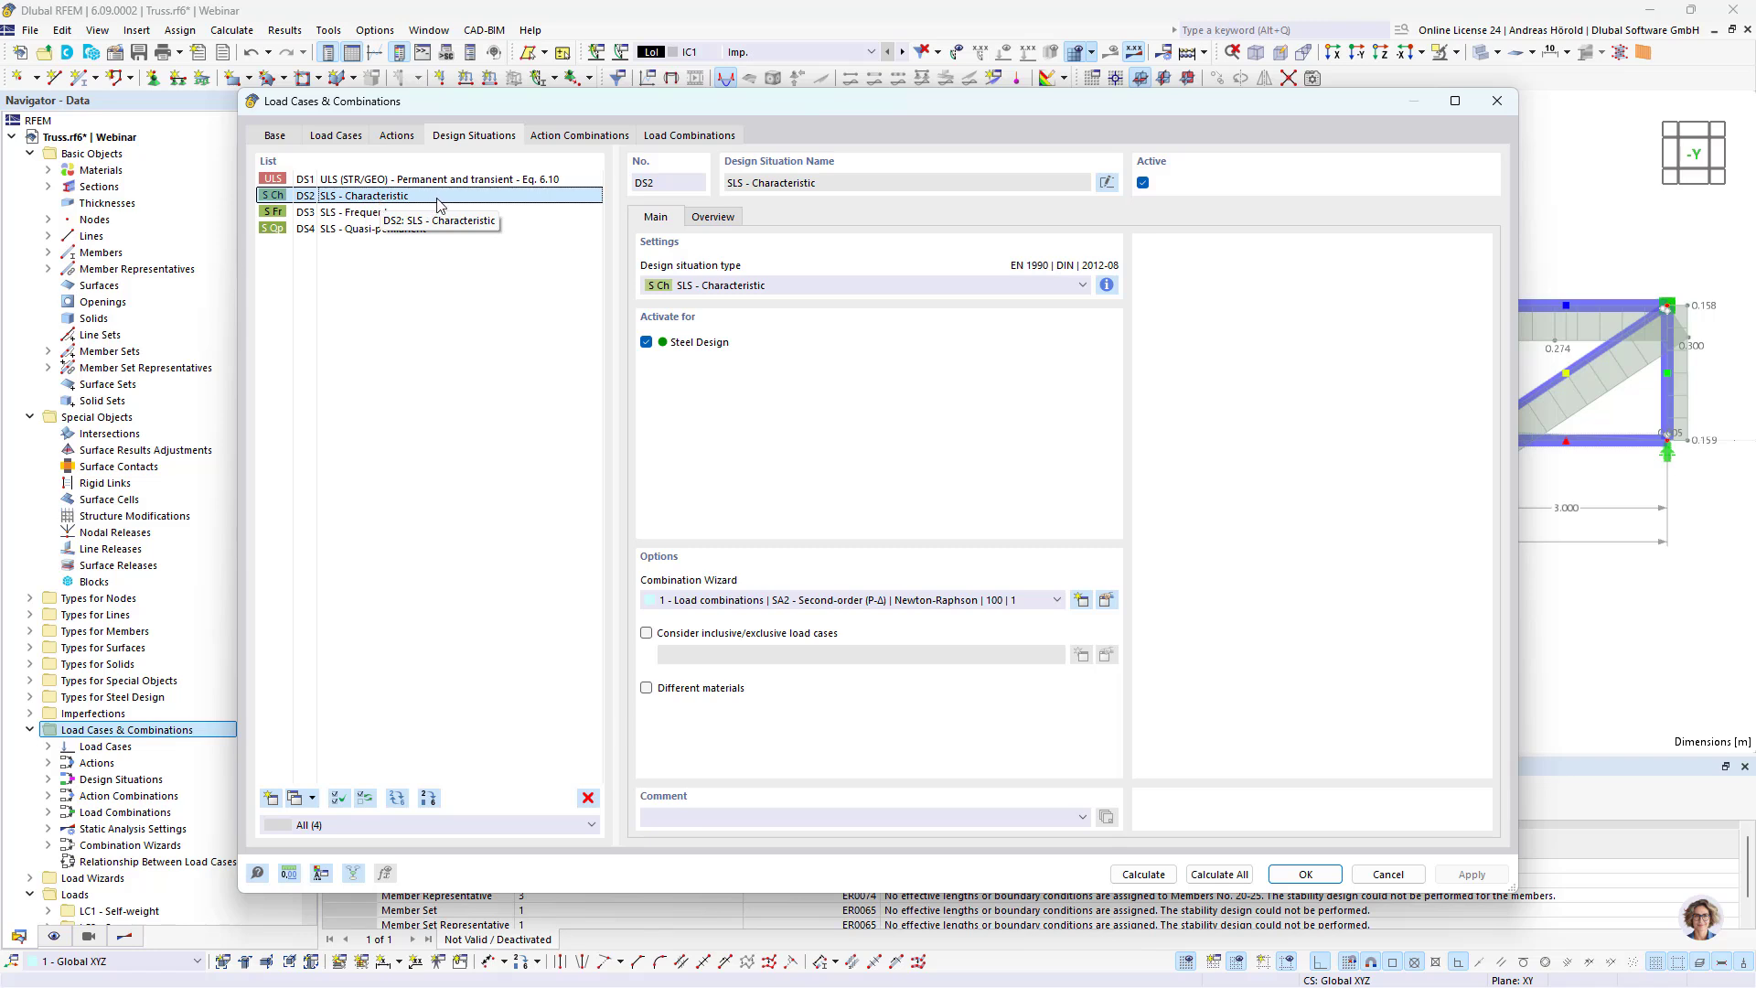
left_click(814, 601)
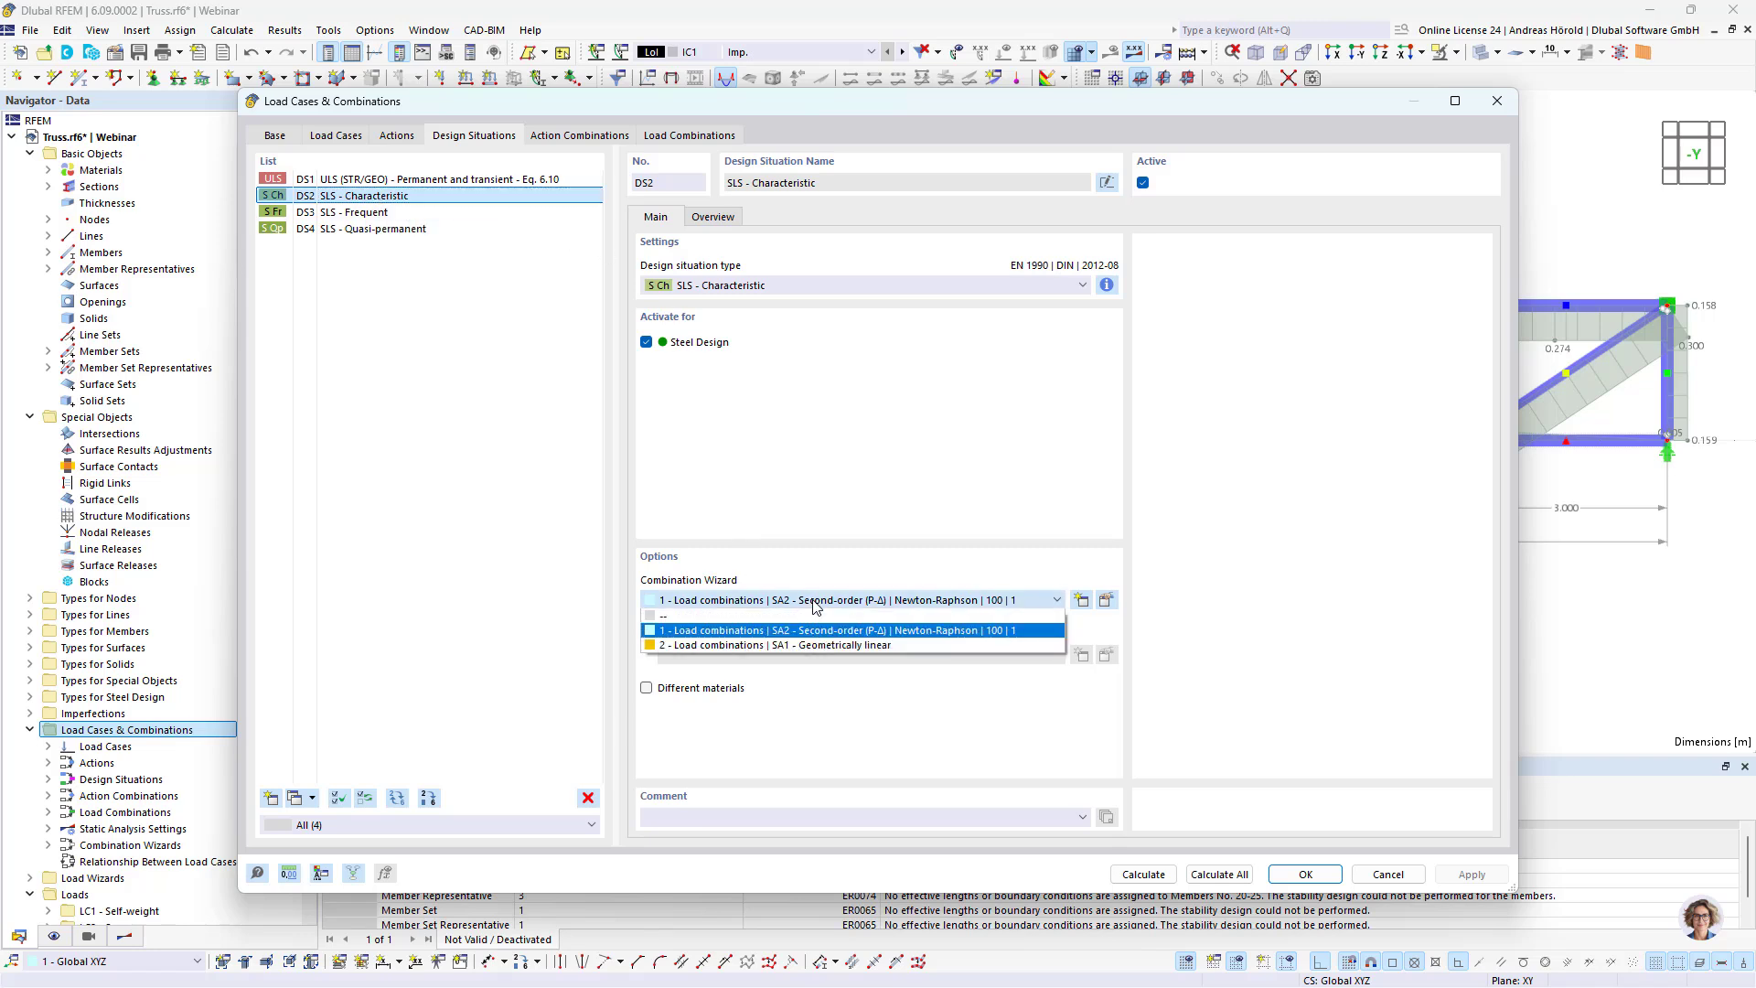
left_click(869, 645)
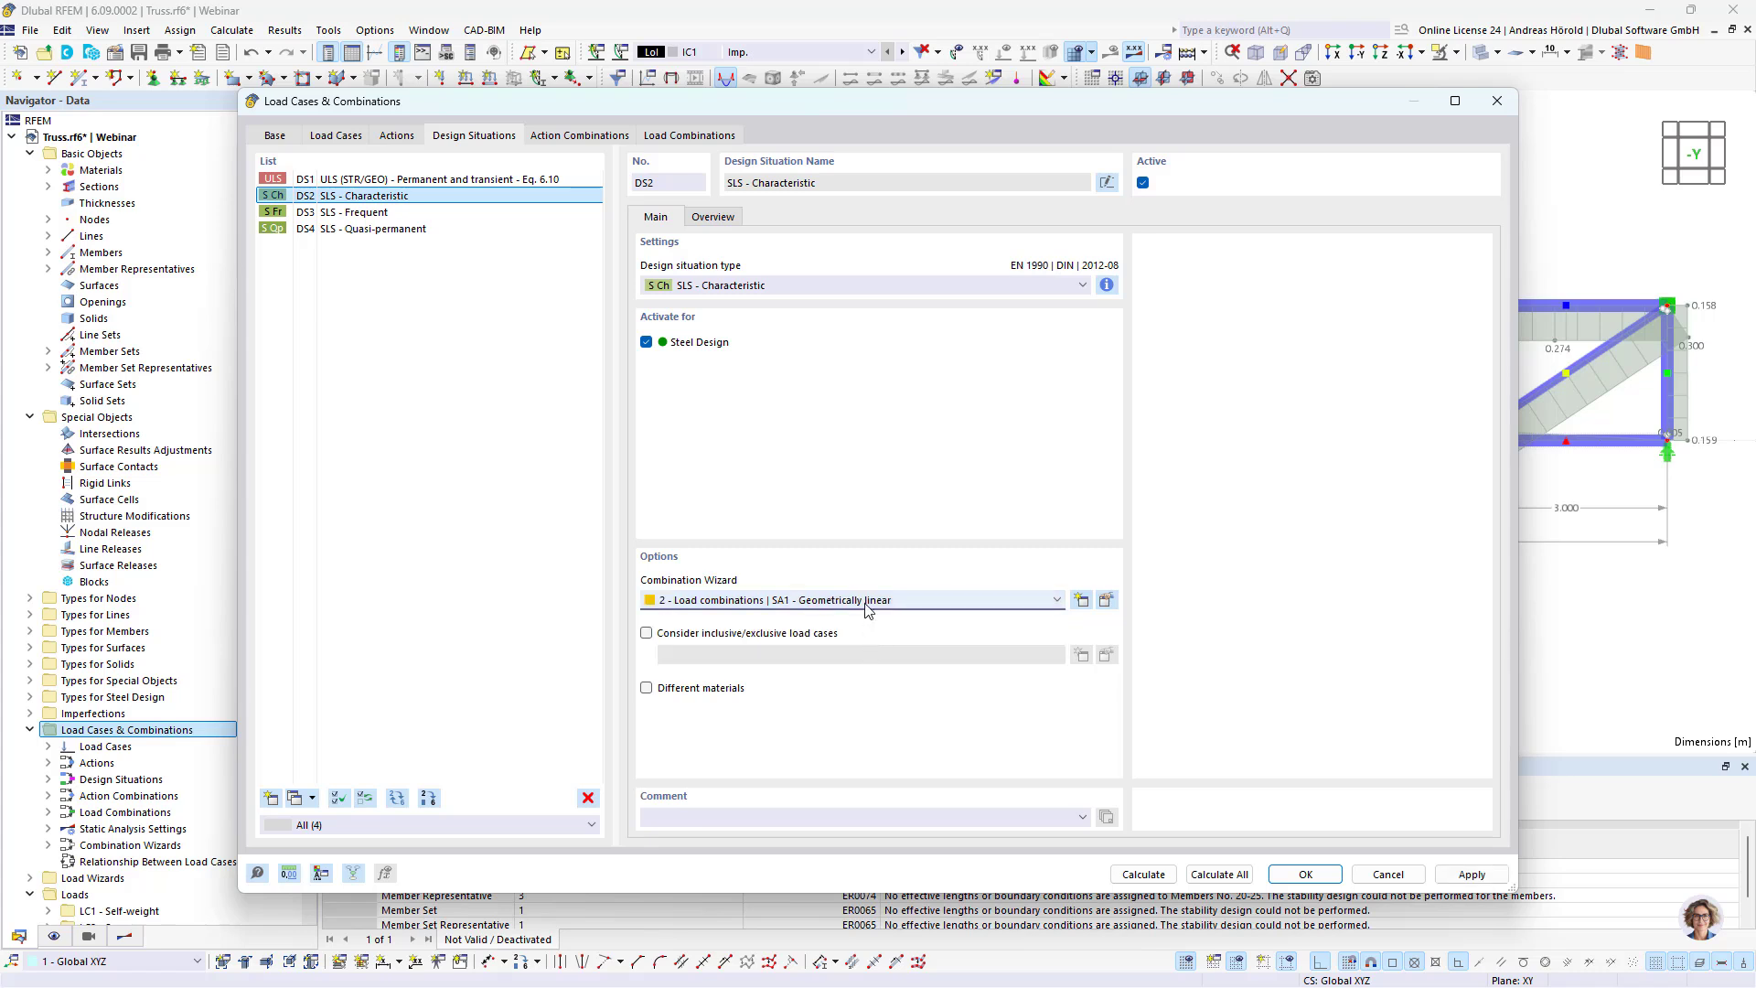
Step: Delete the design situations DS3 SLS - Frequent and DS4 SLS - Quasi-permanent
left_click(370, 212)
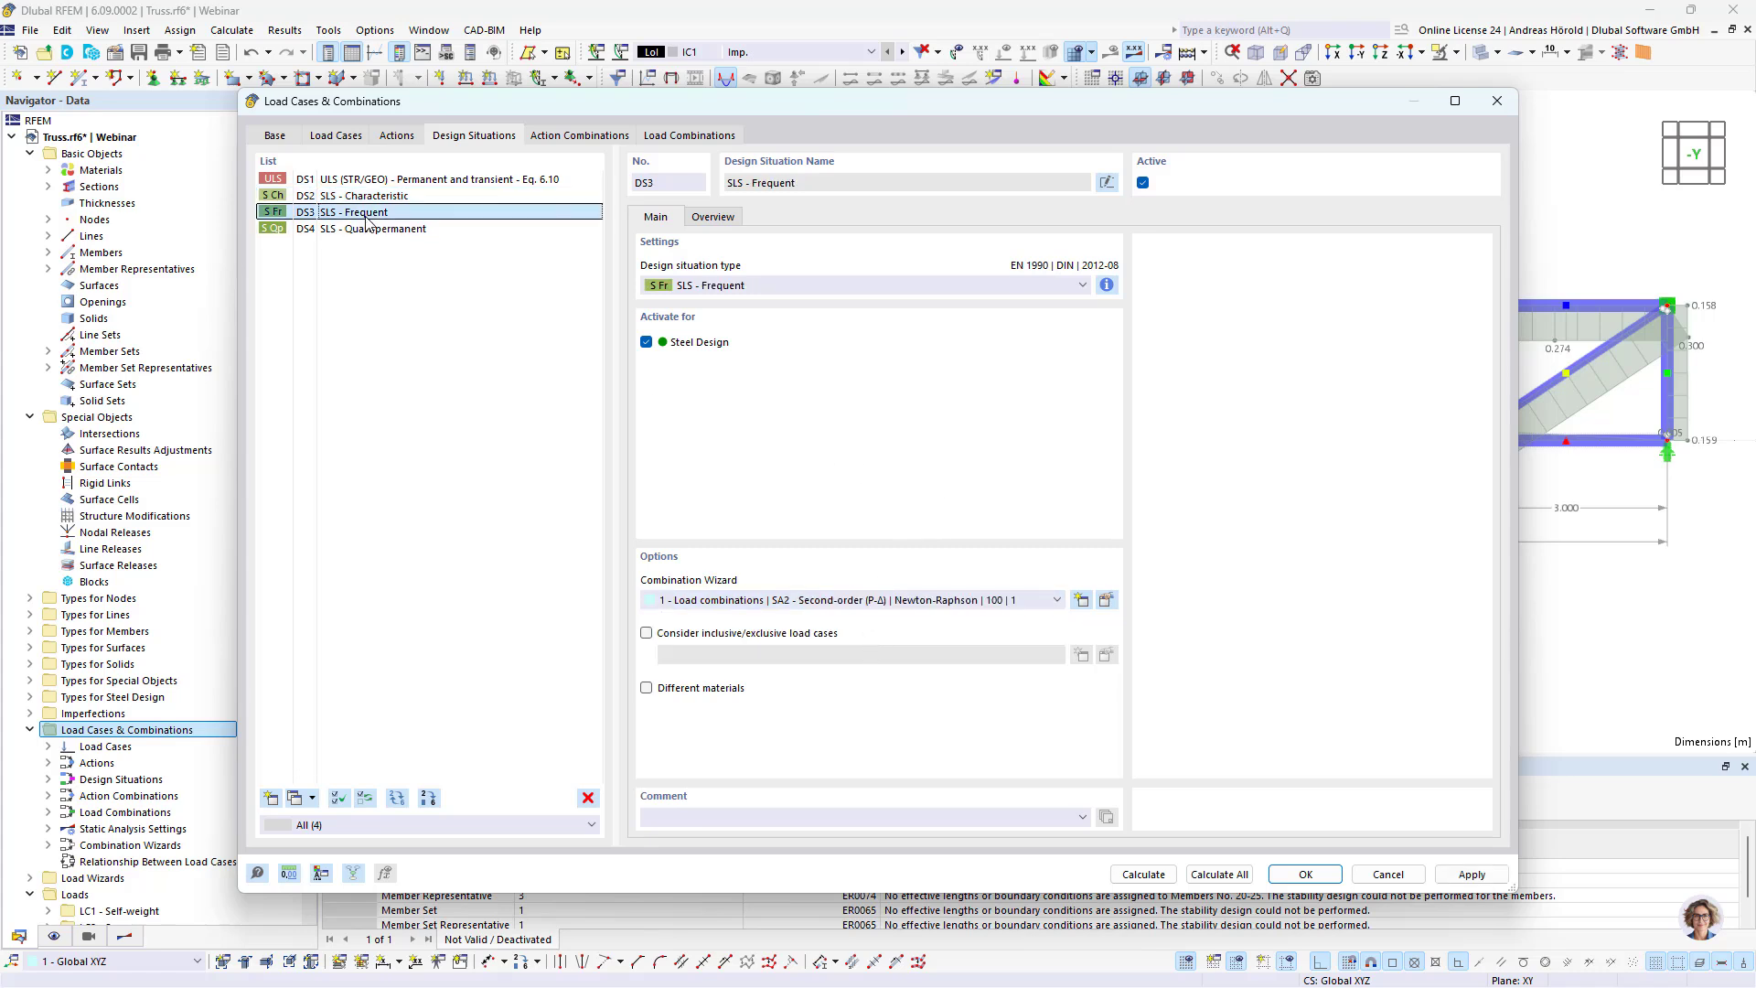
left_click(380, 231, "shift")
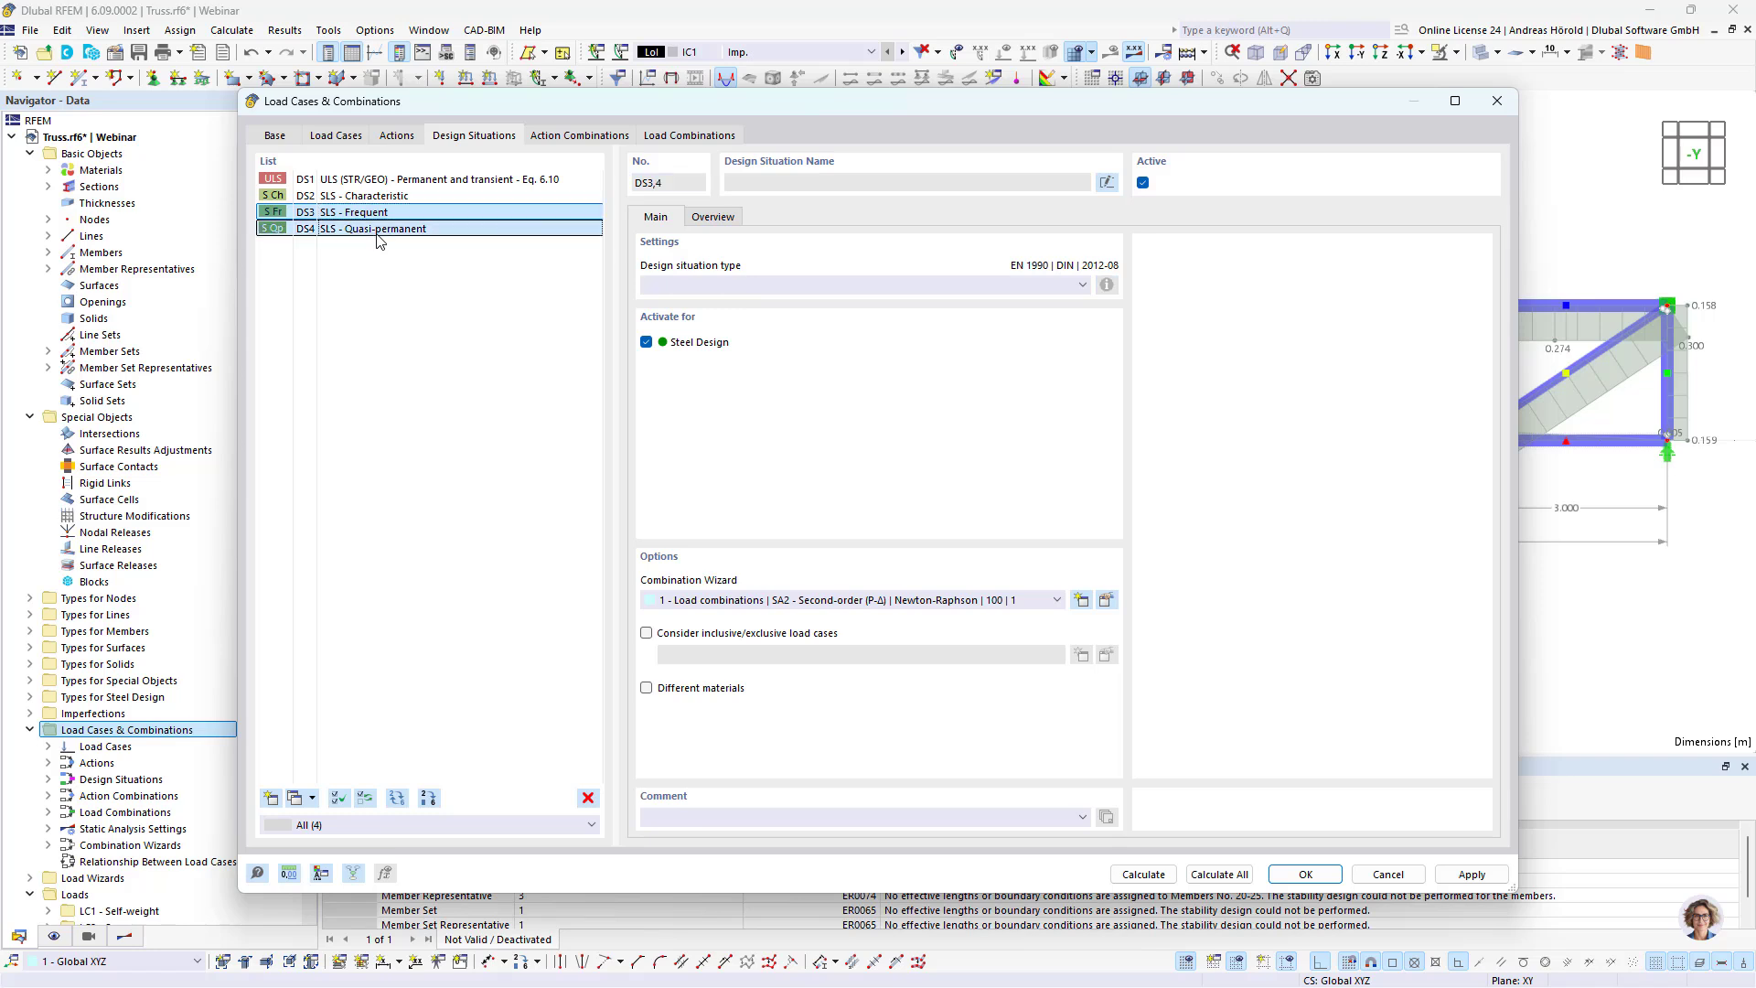
left_click(588, 799)
left_click(894, 567)
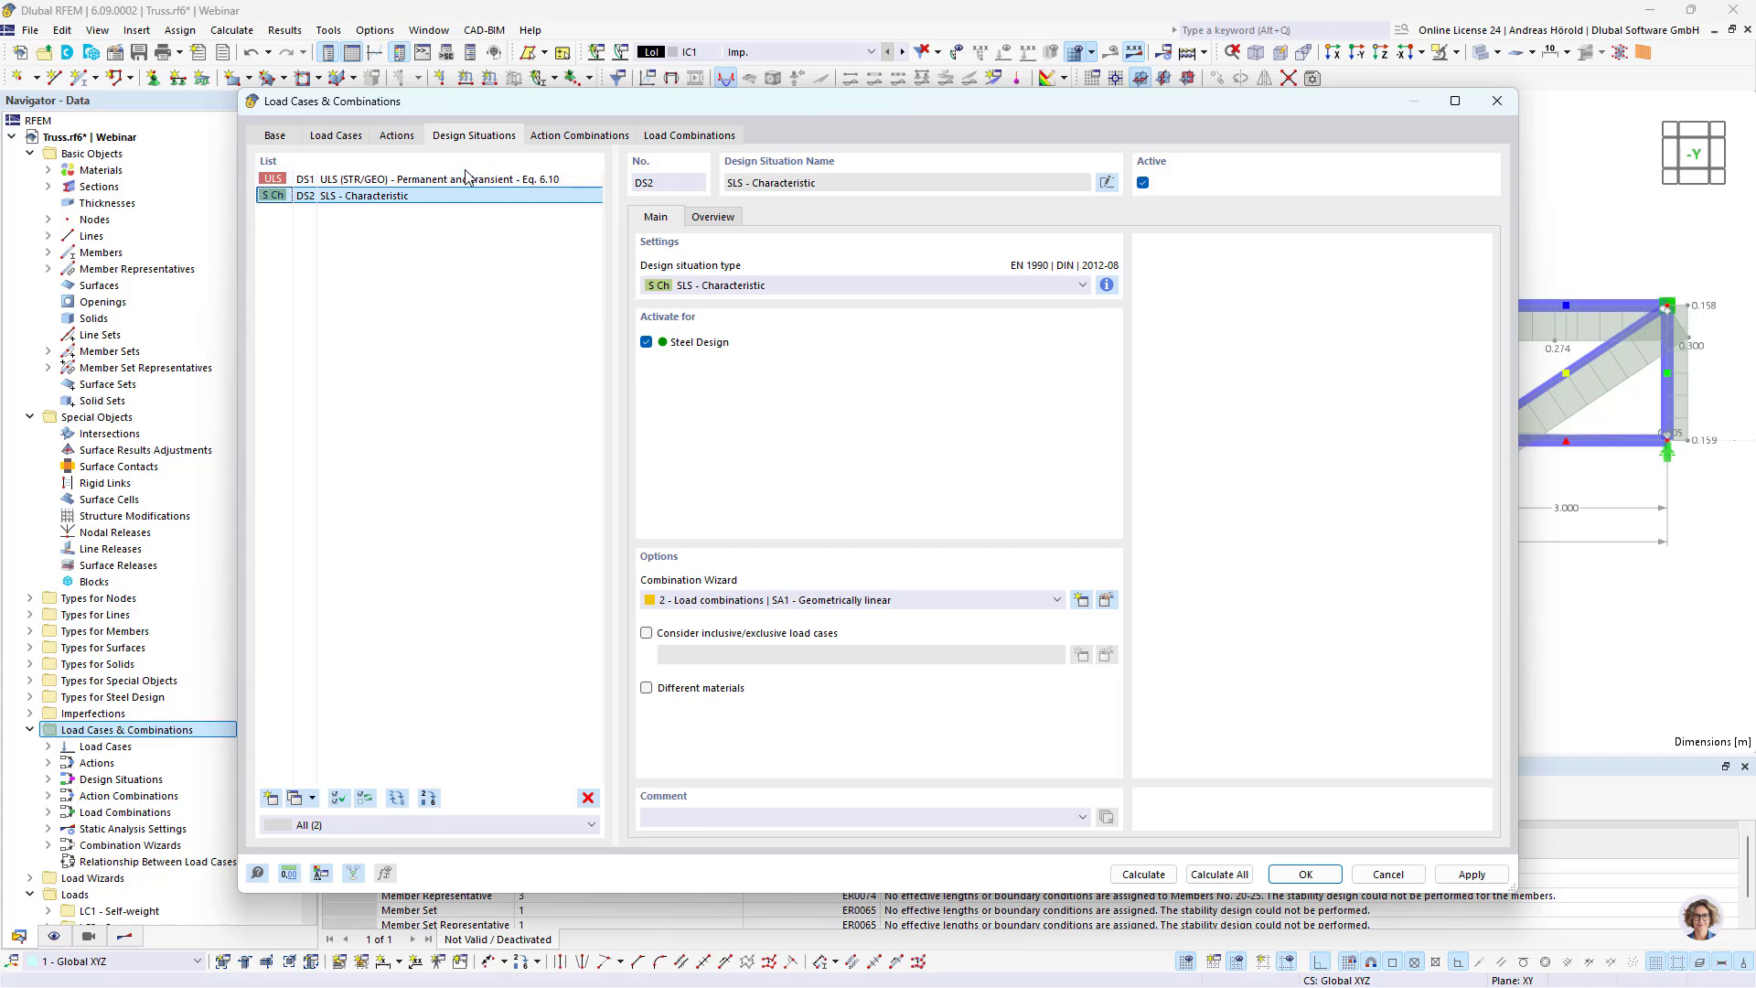
Step: Generate and review the load combinations assigned to DS1 and DS2, including their analysis and imperfection settings, and calculate everything
left_click(722, 220)
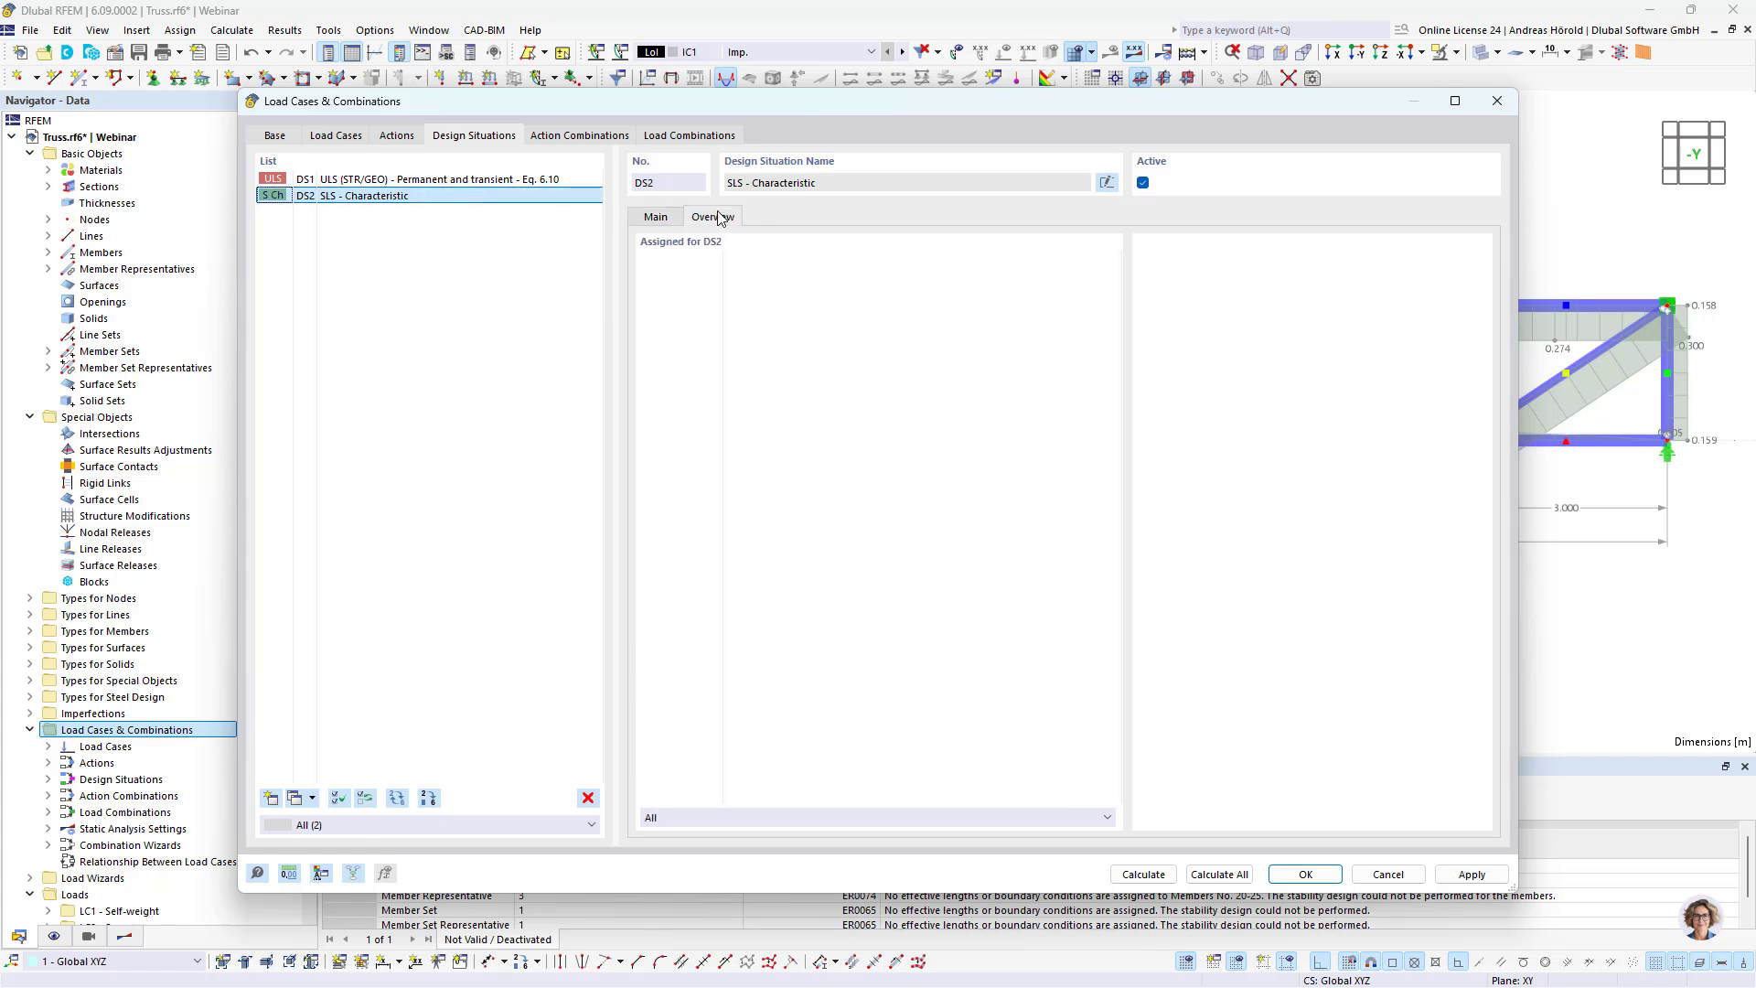
left_click(454, 179)
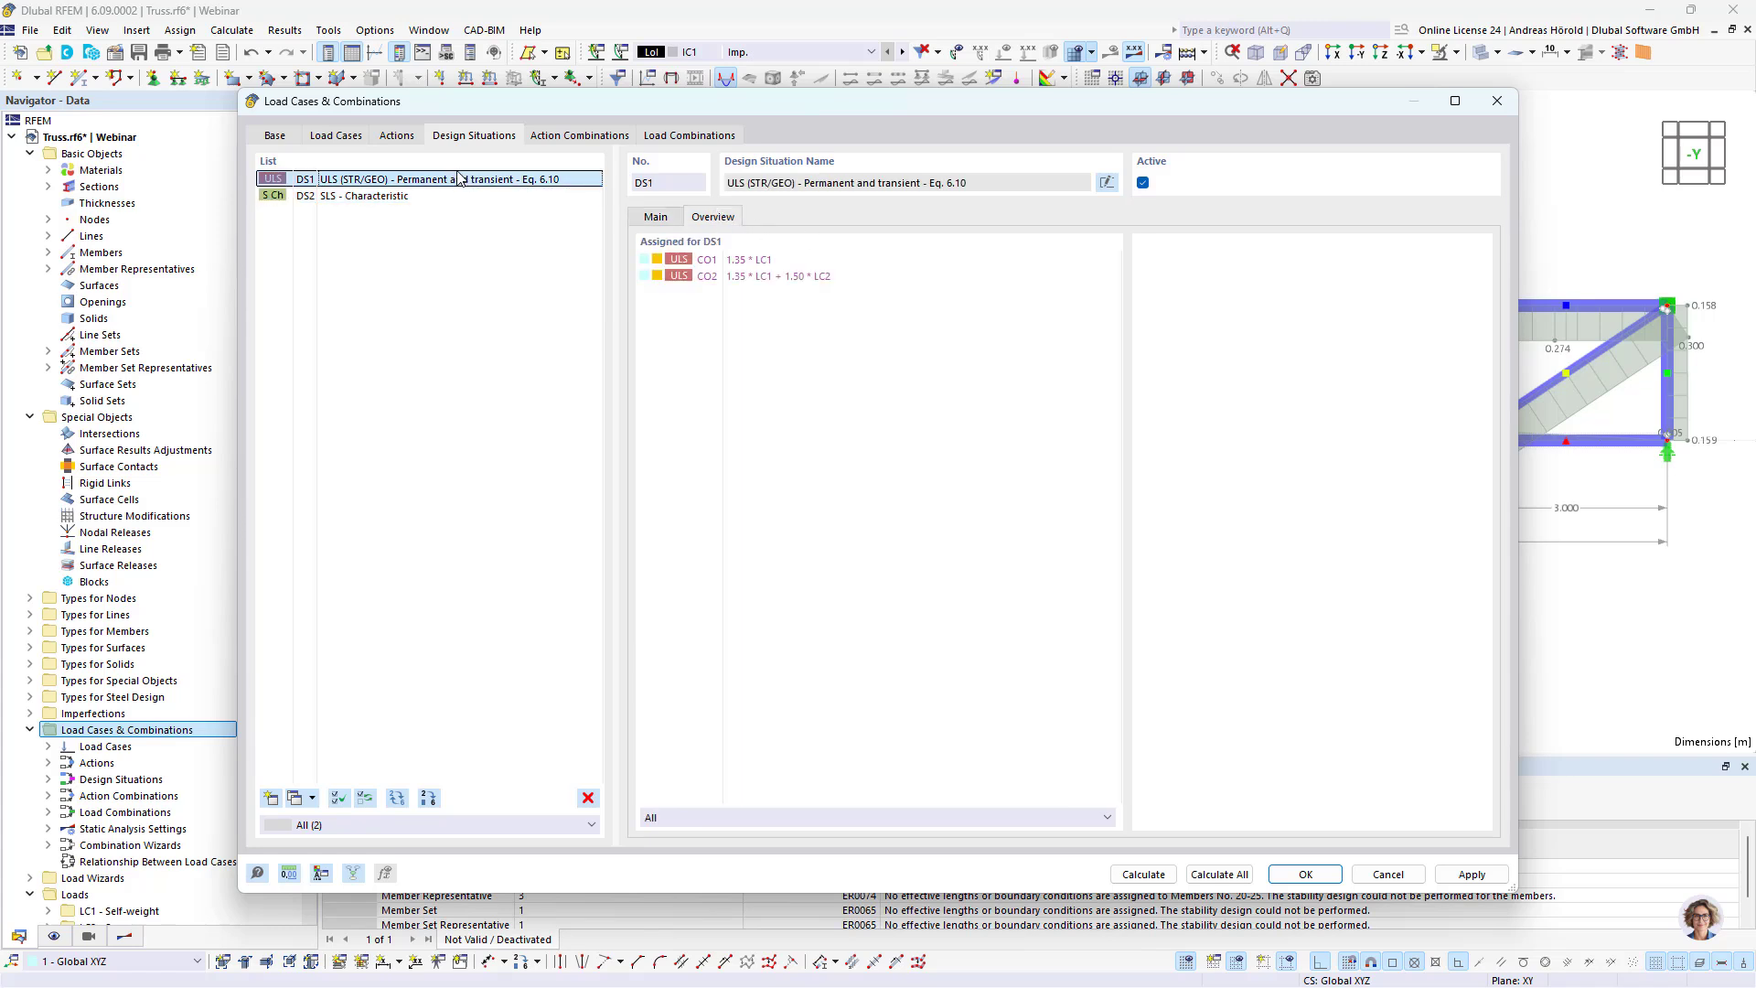
left_click(690, 139)
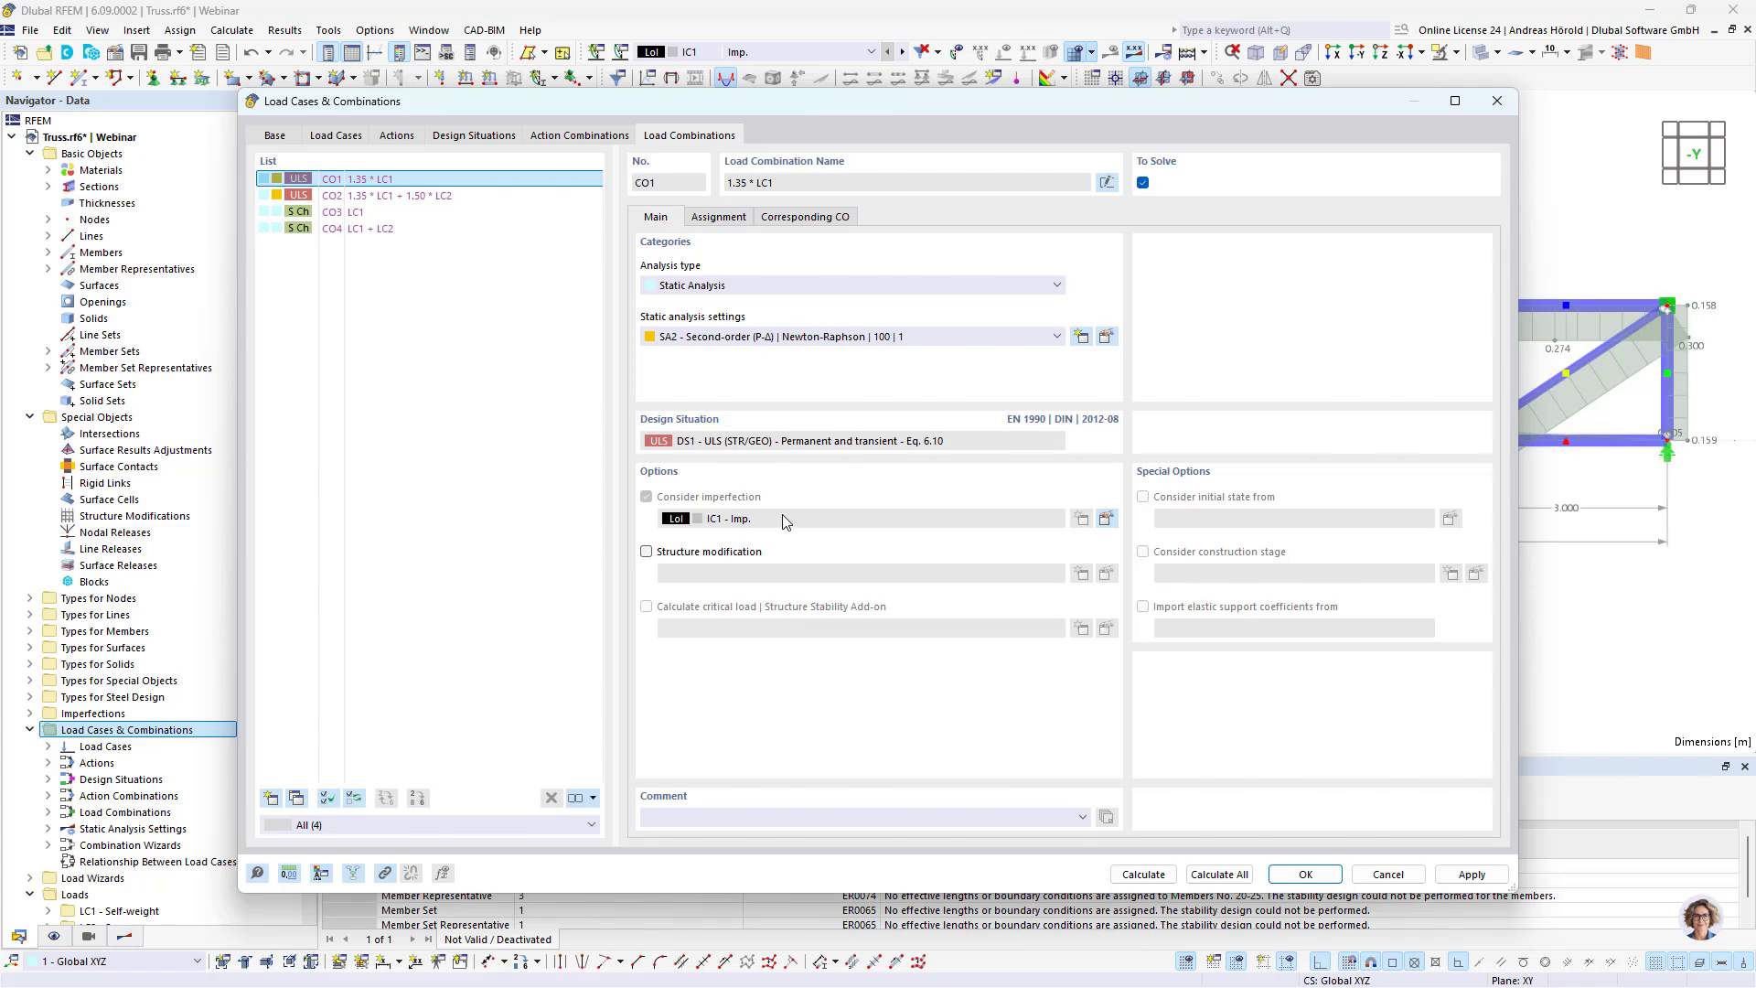
left_click(413, 200)
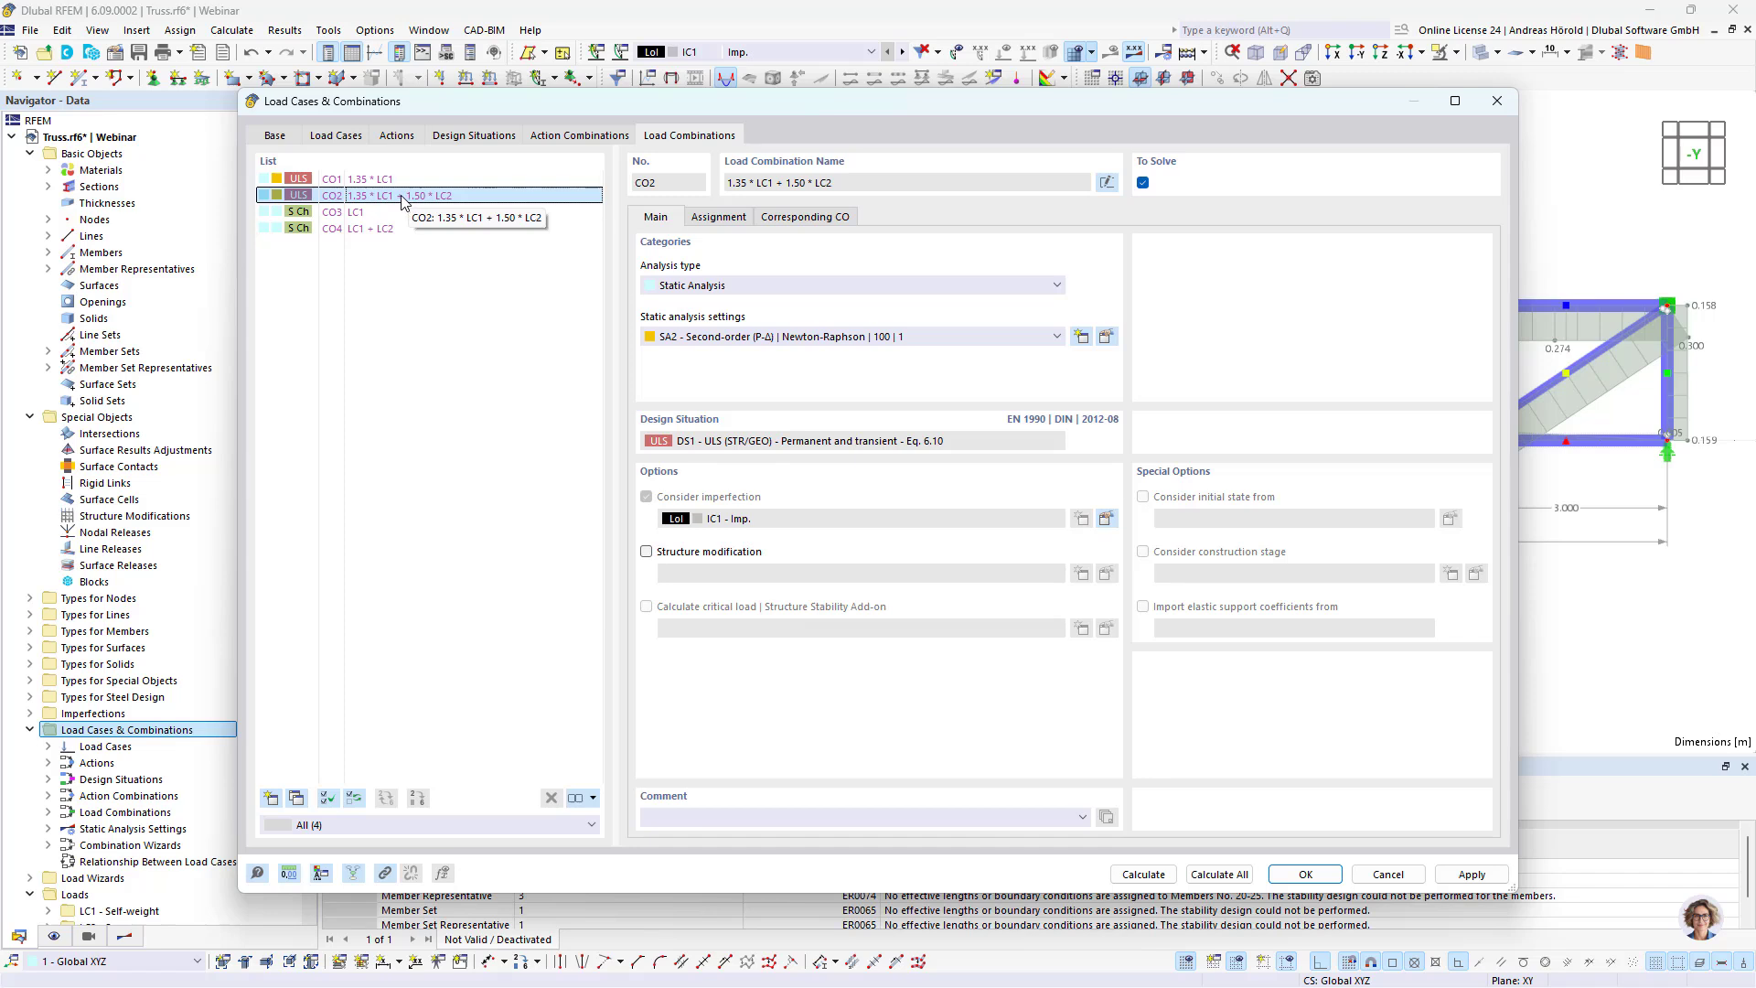
left_click(464, 140)
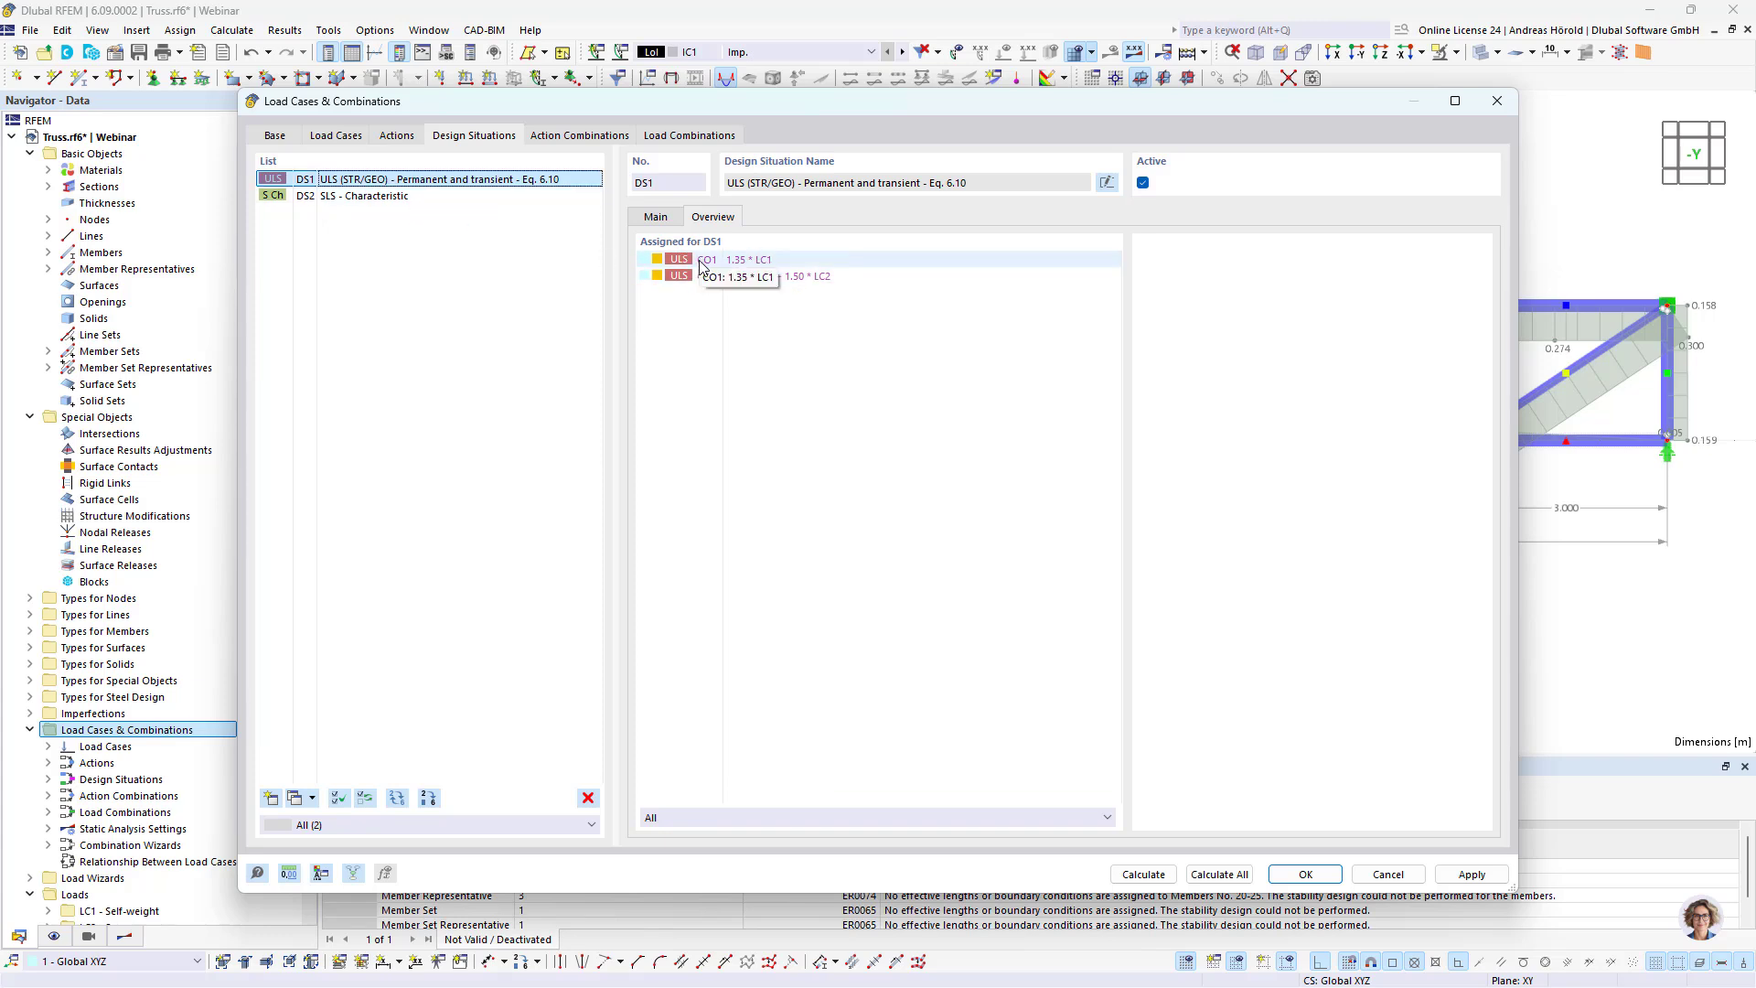
left_click(378, 201)
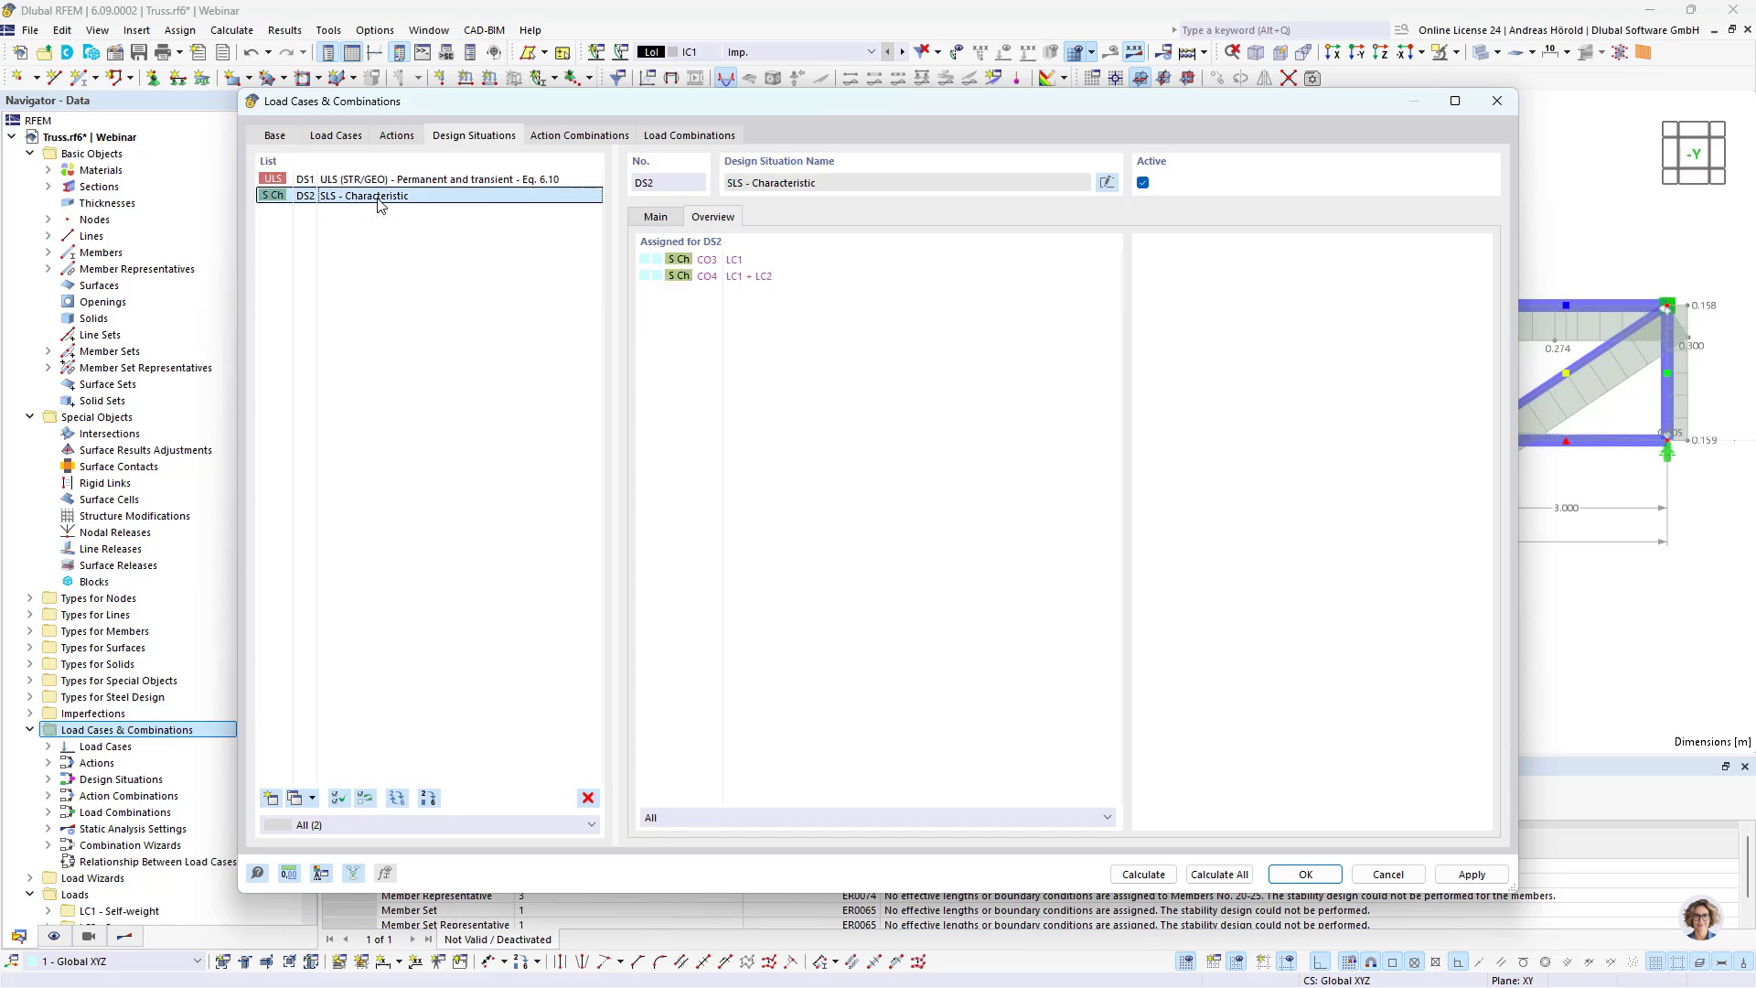
left_click(1216, 875)
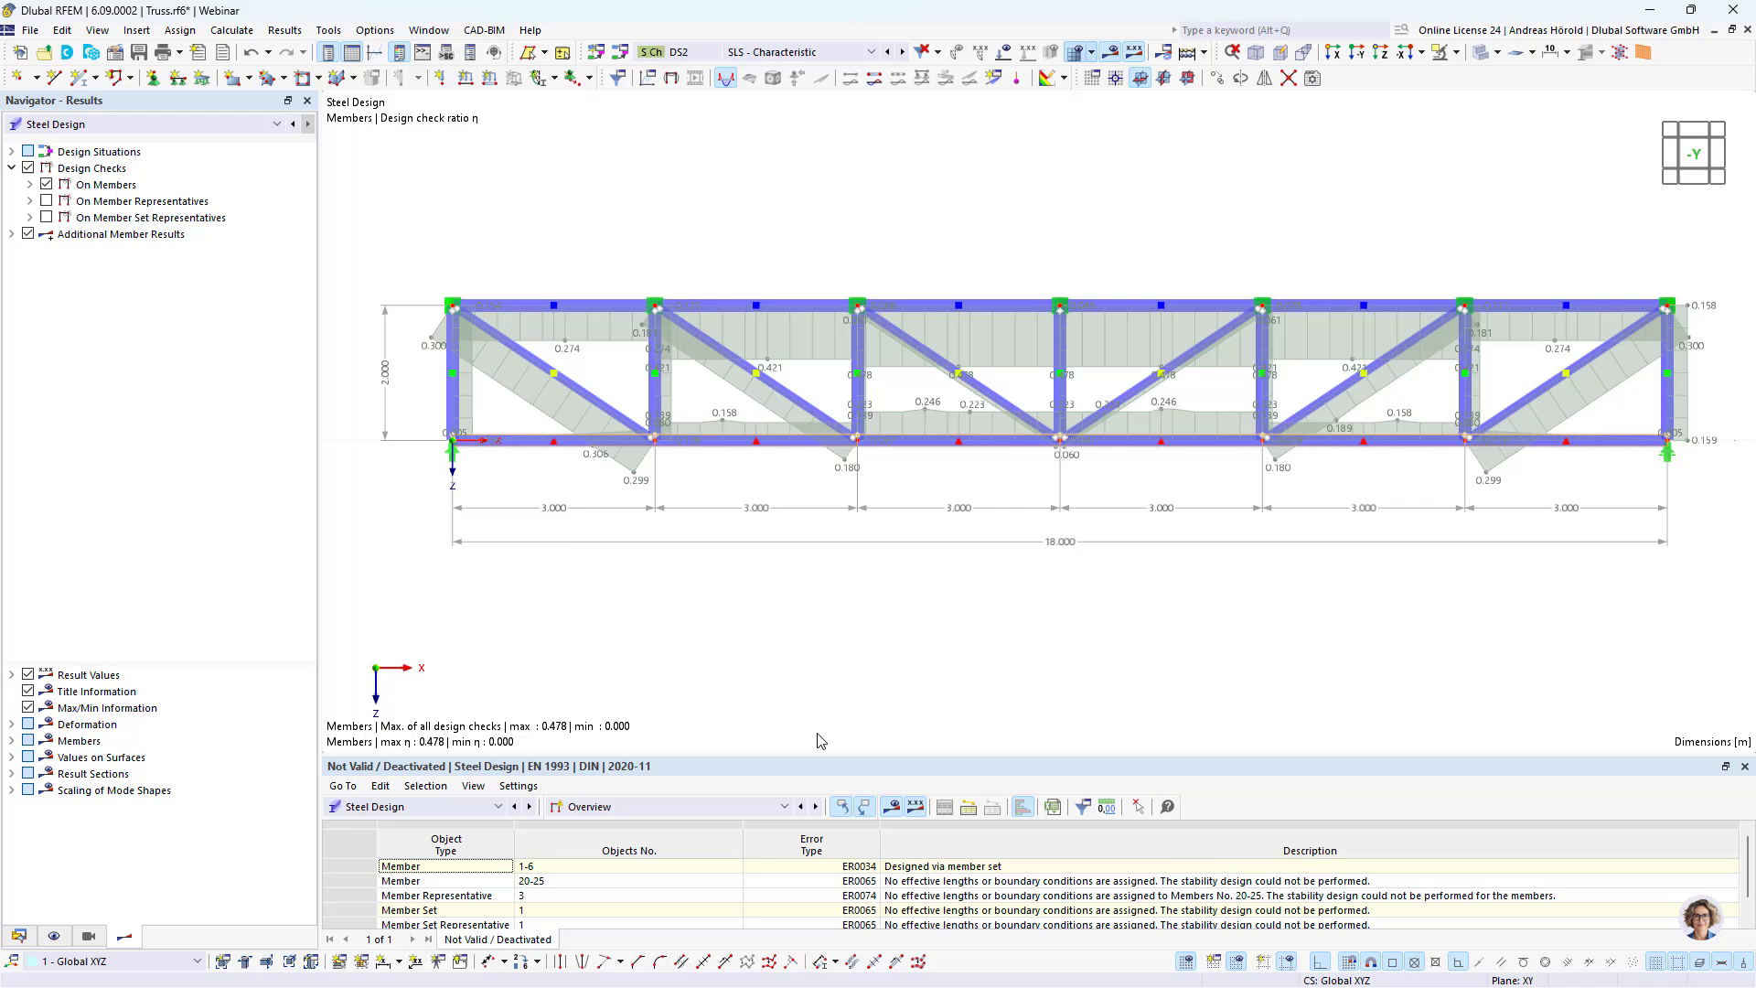
Step: Show the steel design ratios on members in an enlarged results table, listed by design situation and by member
left_click(686, 805)
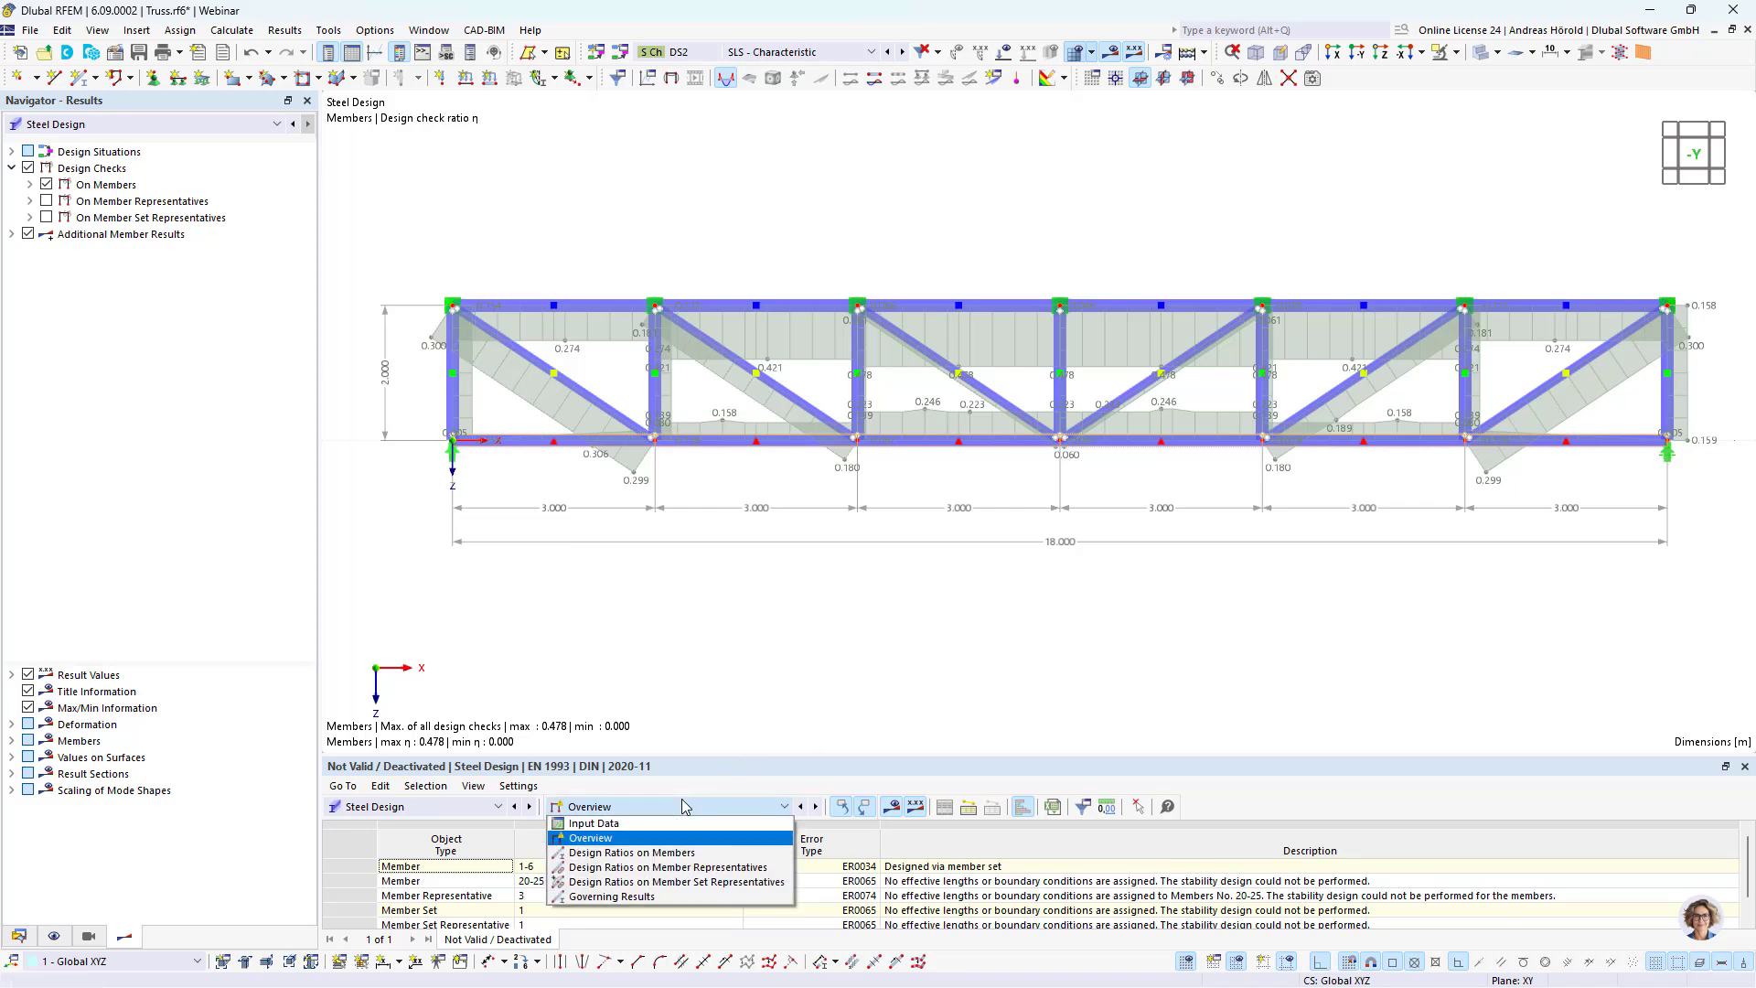
left_click(685, 852)
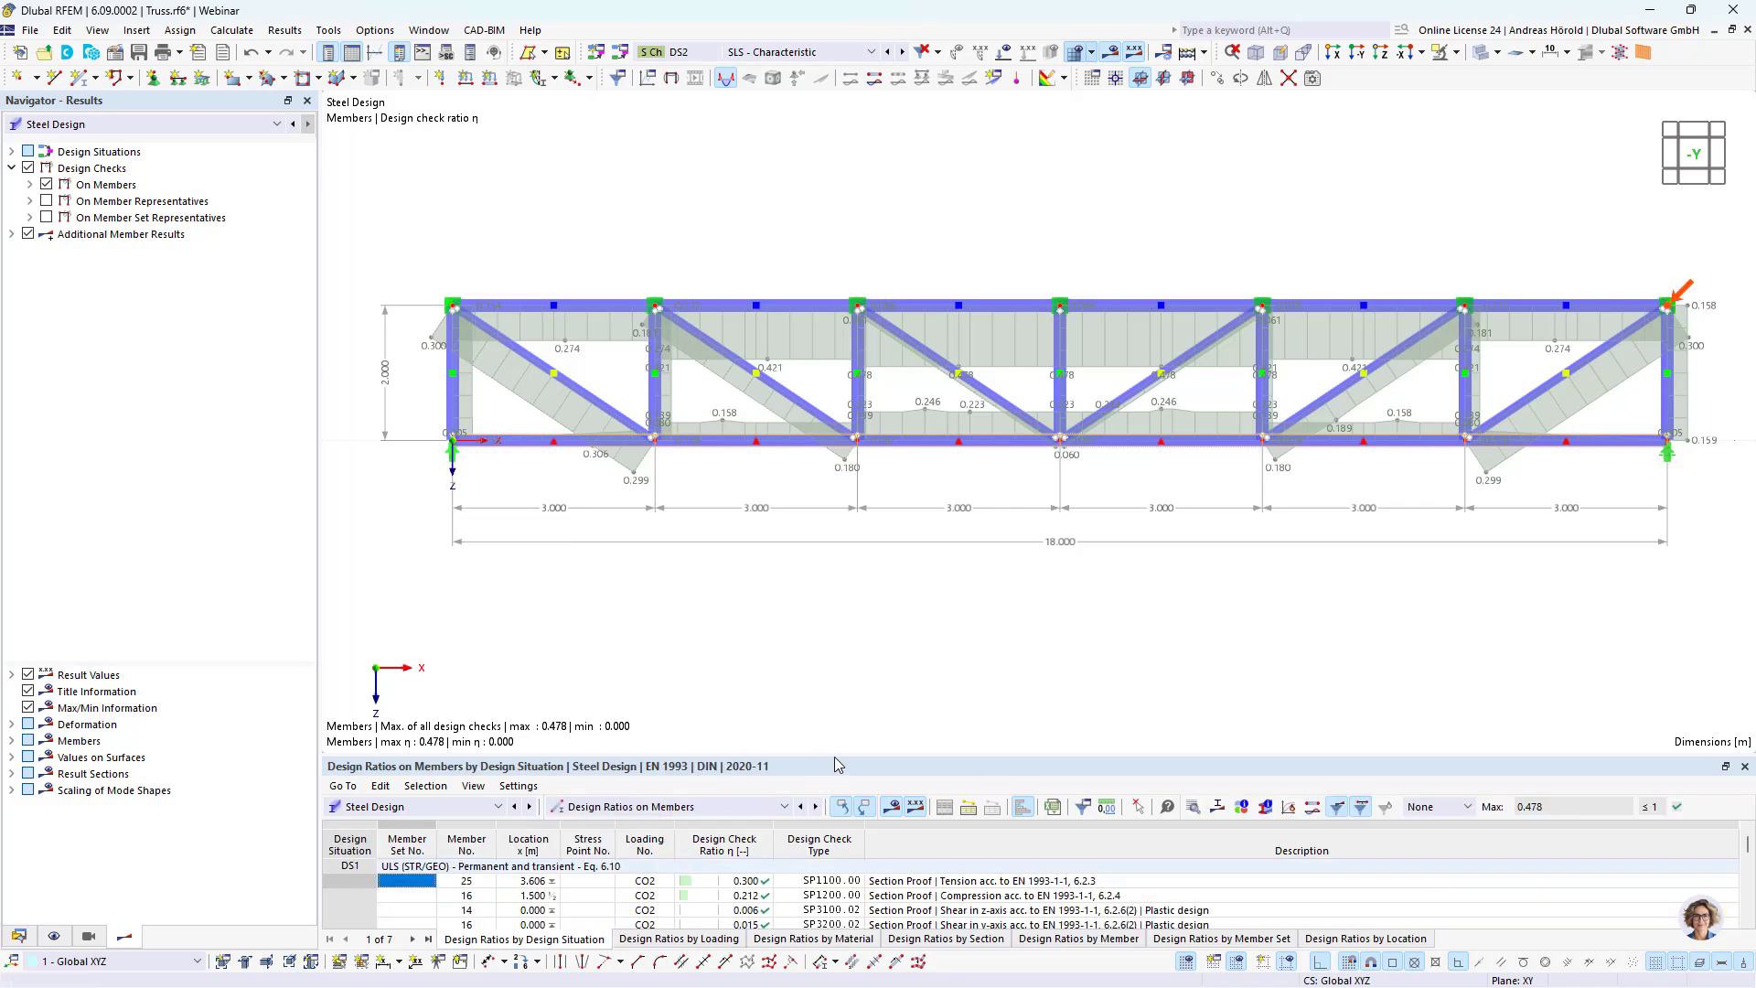
left_click_drag(834, 755, 836, 490)
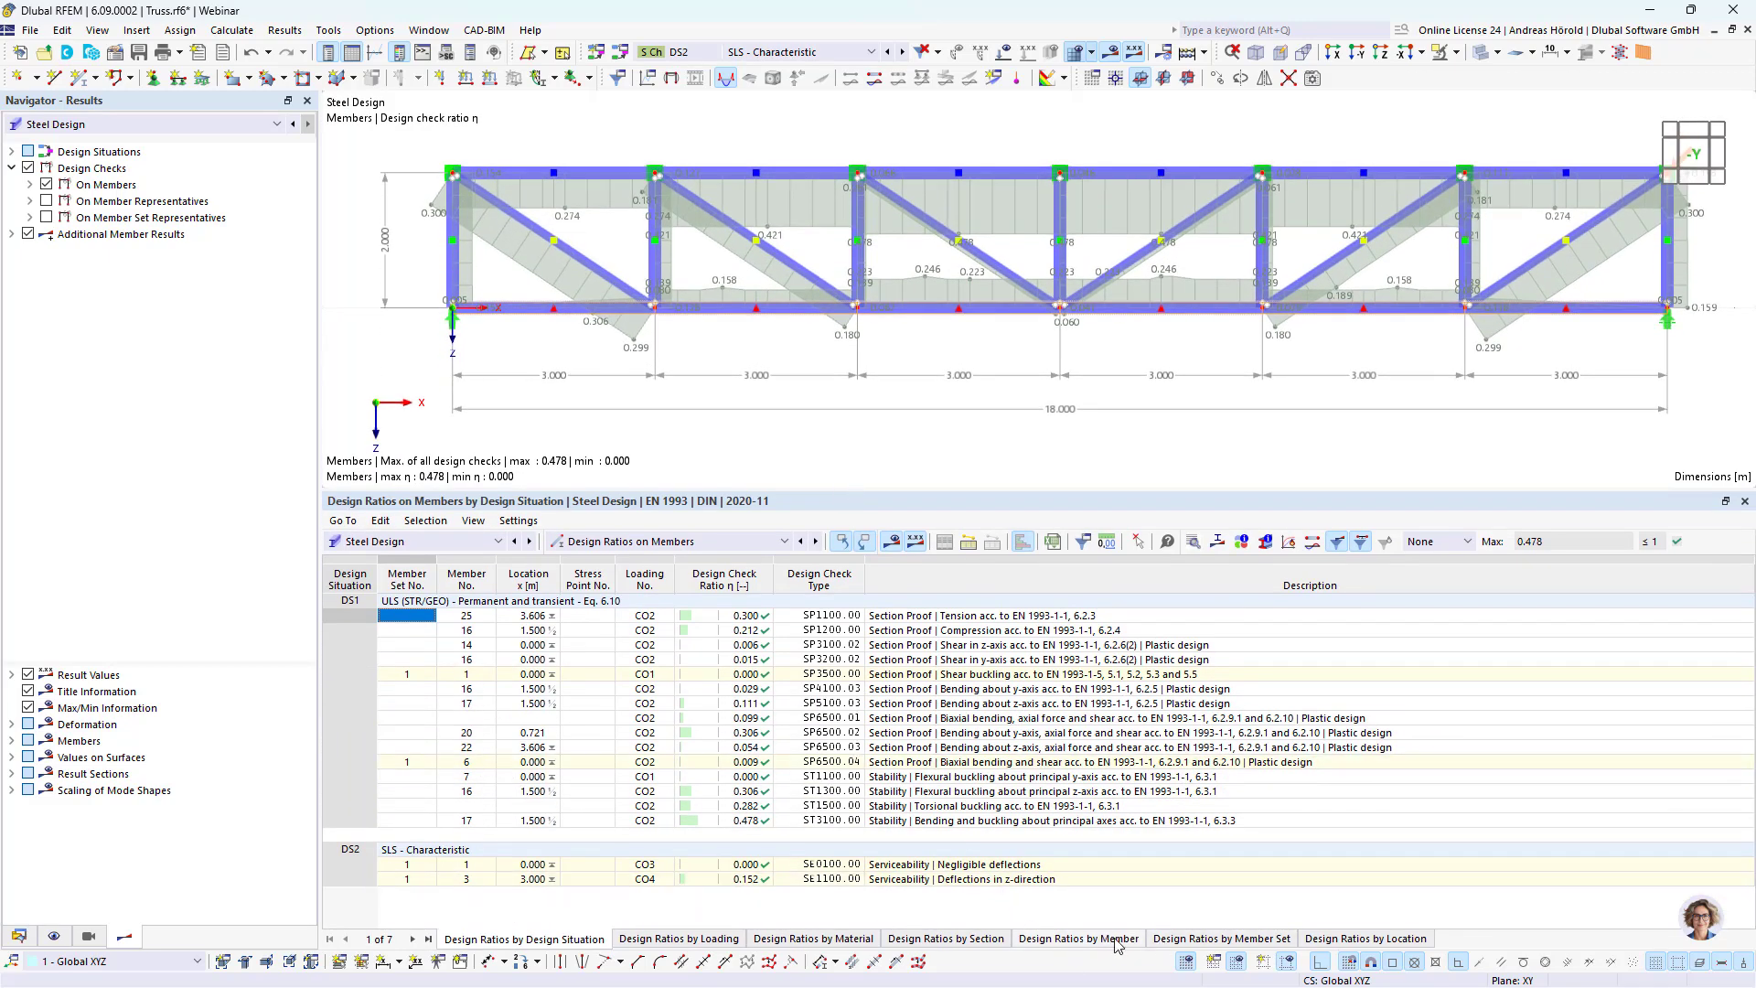
left_click(1082, 939)
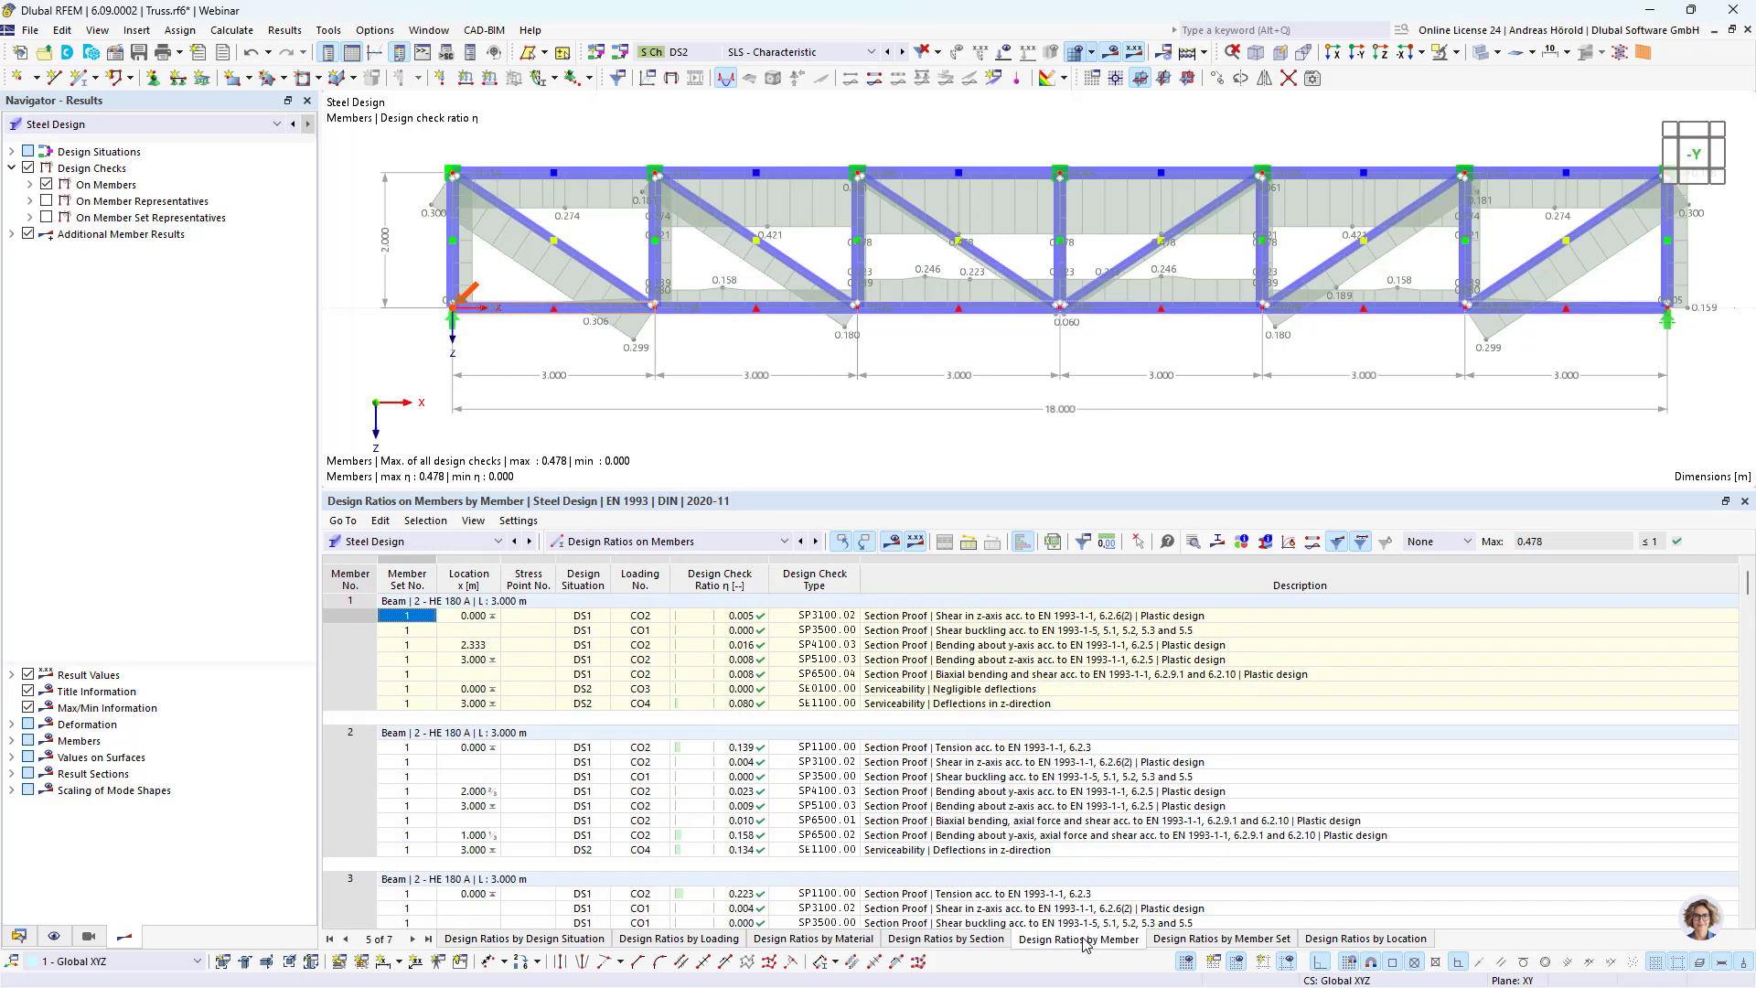
Step: Examine the design ratios by section for HE 200 A, HE 180 A and HE 120 A
left_click(950, 939)
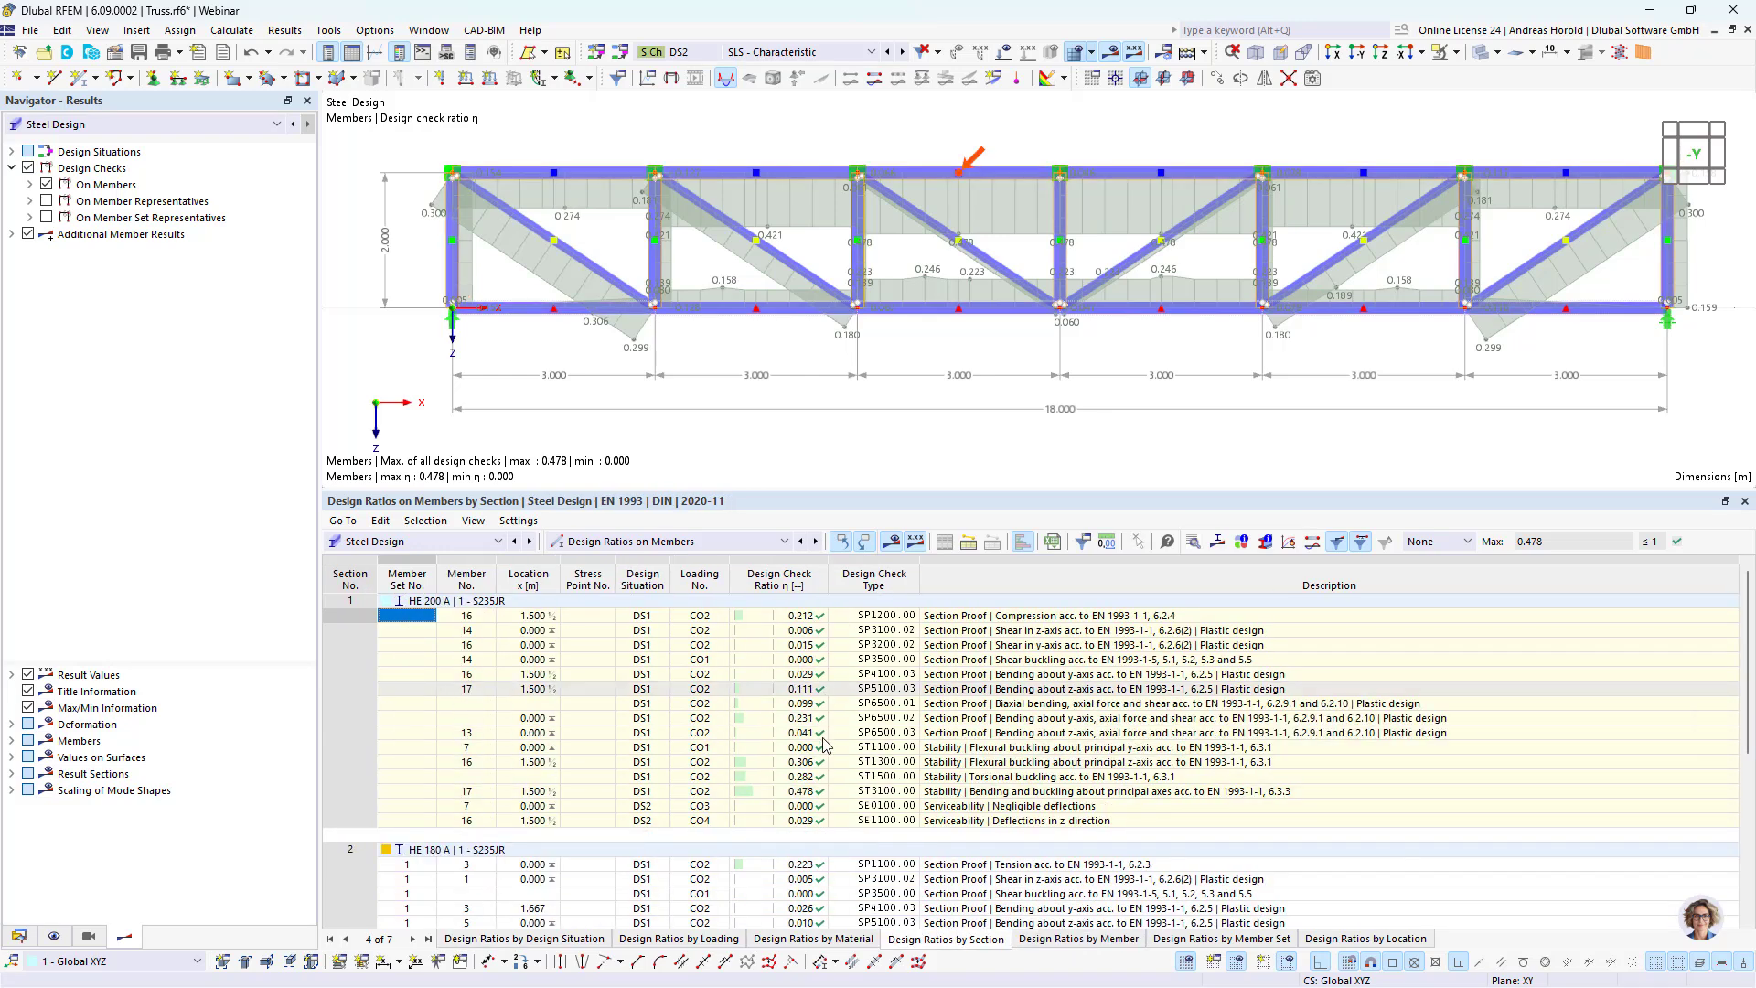
scroll(807, 745, "down", 2)
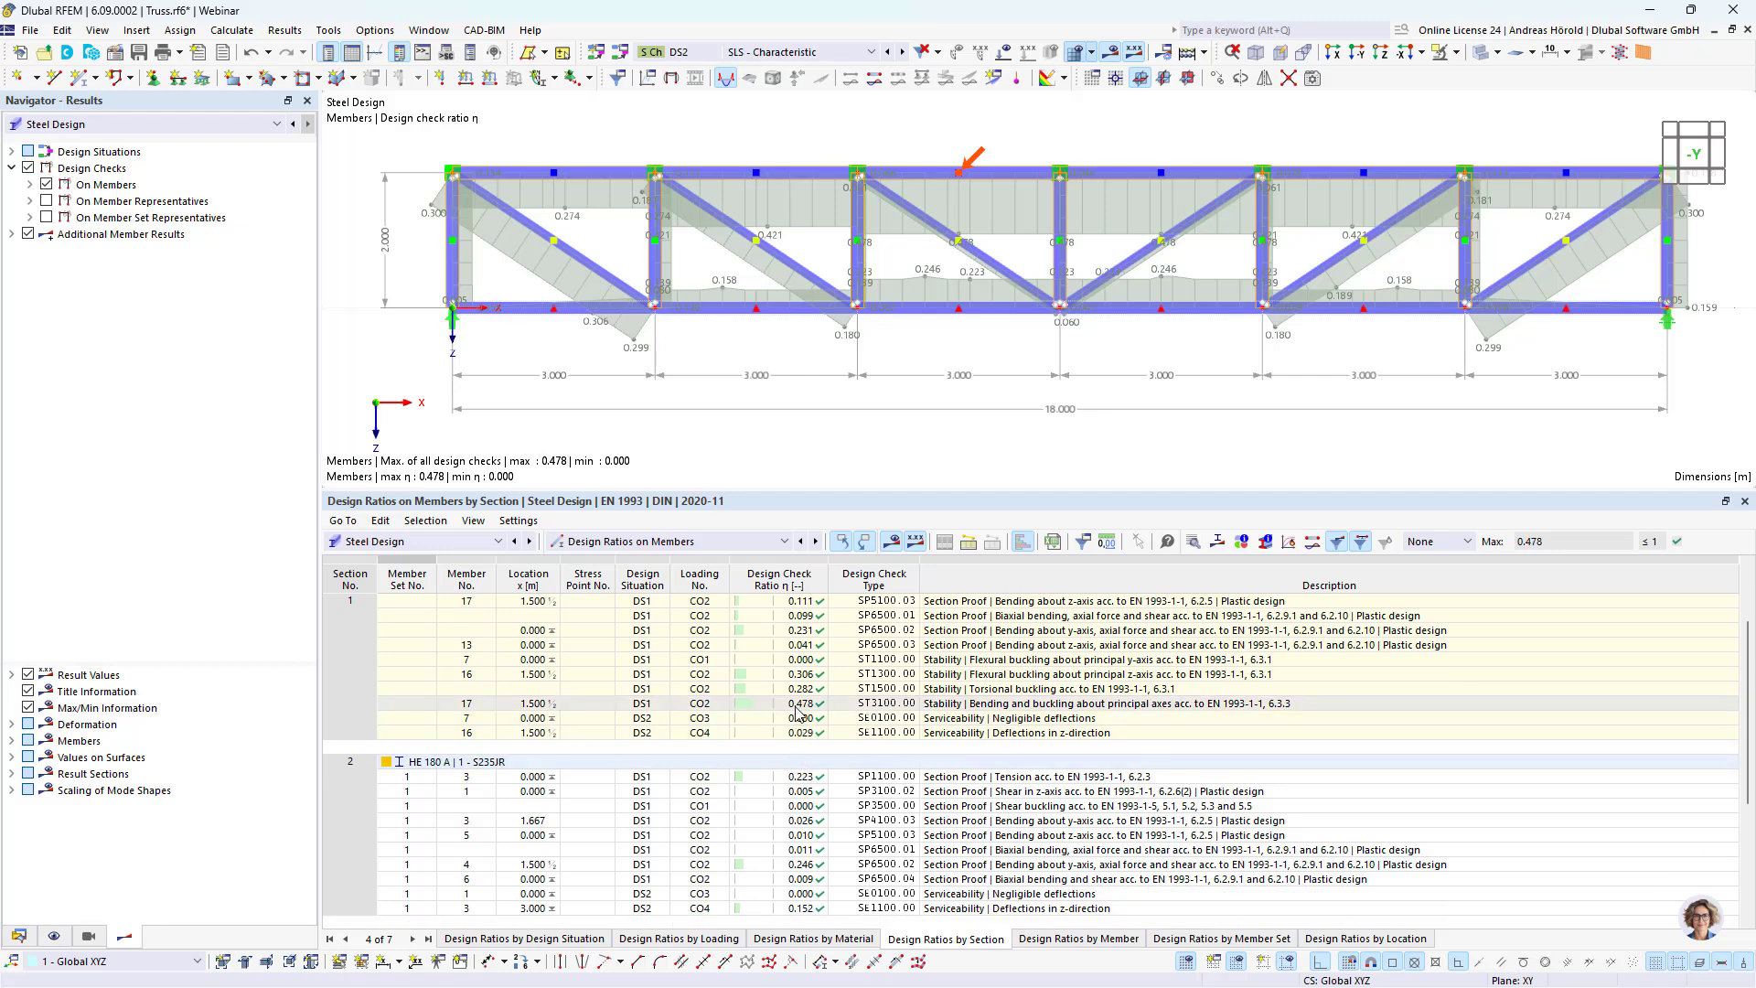
scroll(799, 711, "down", 4)
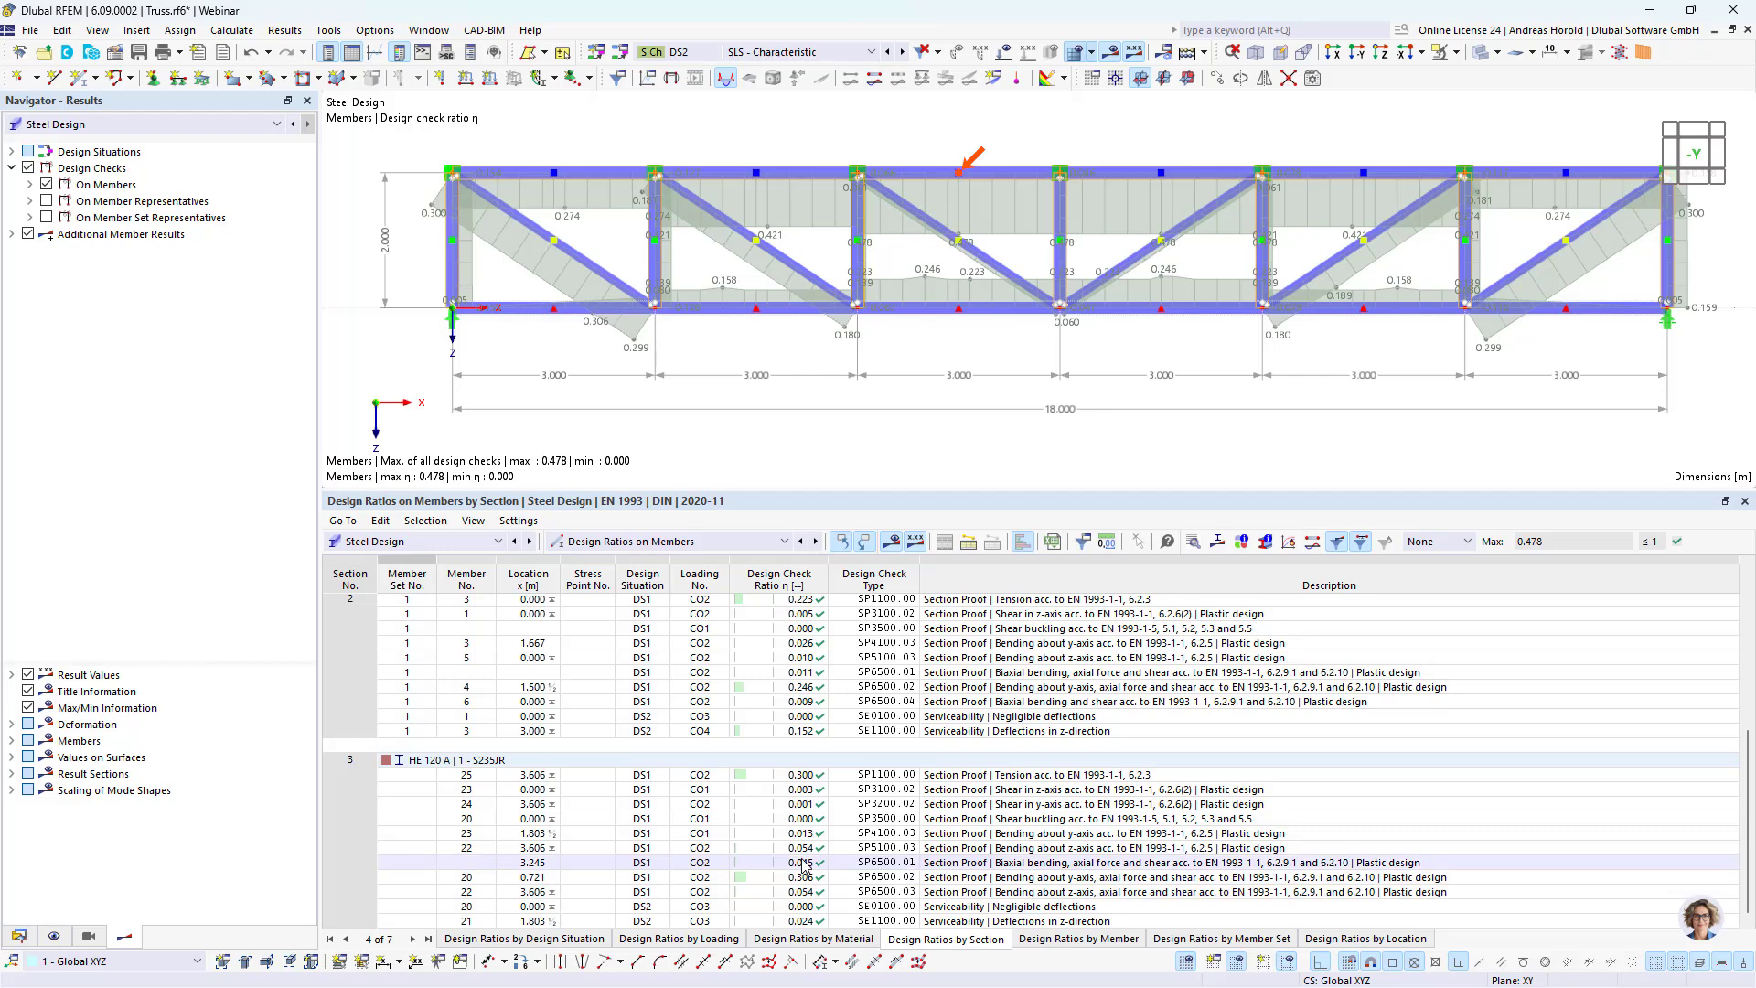
scroll(804, 862, "up", 3)
scroll(804, 863, "up", 3)
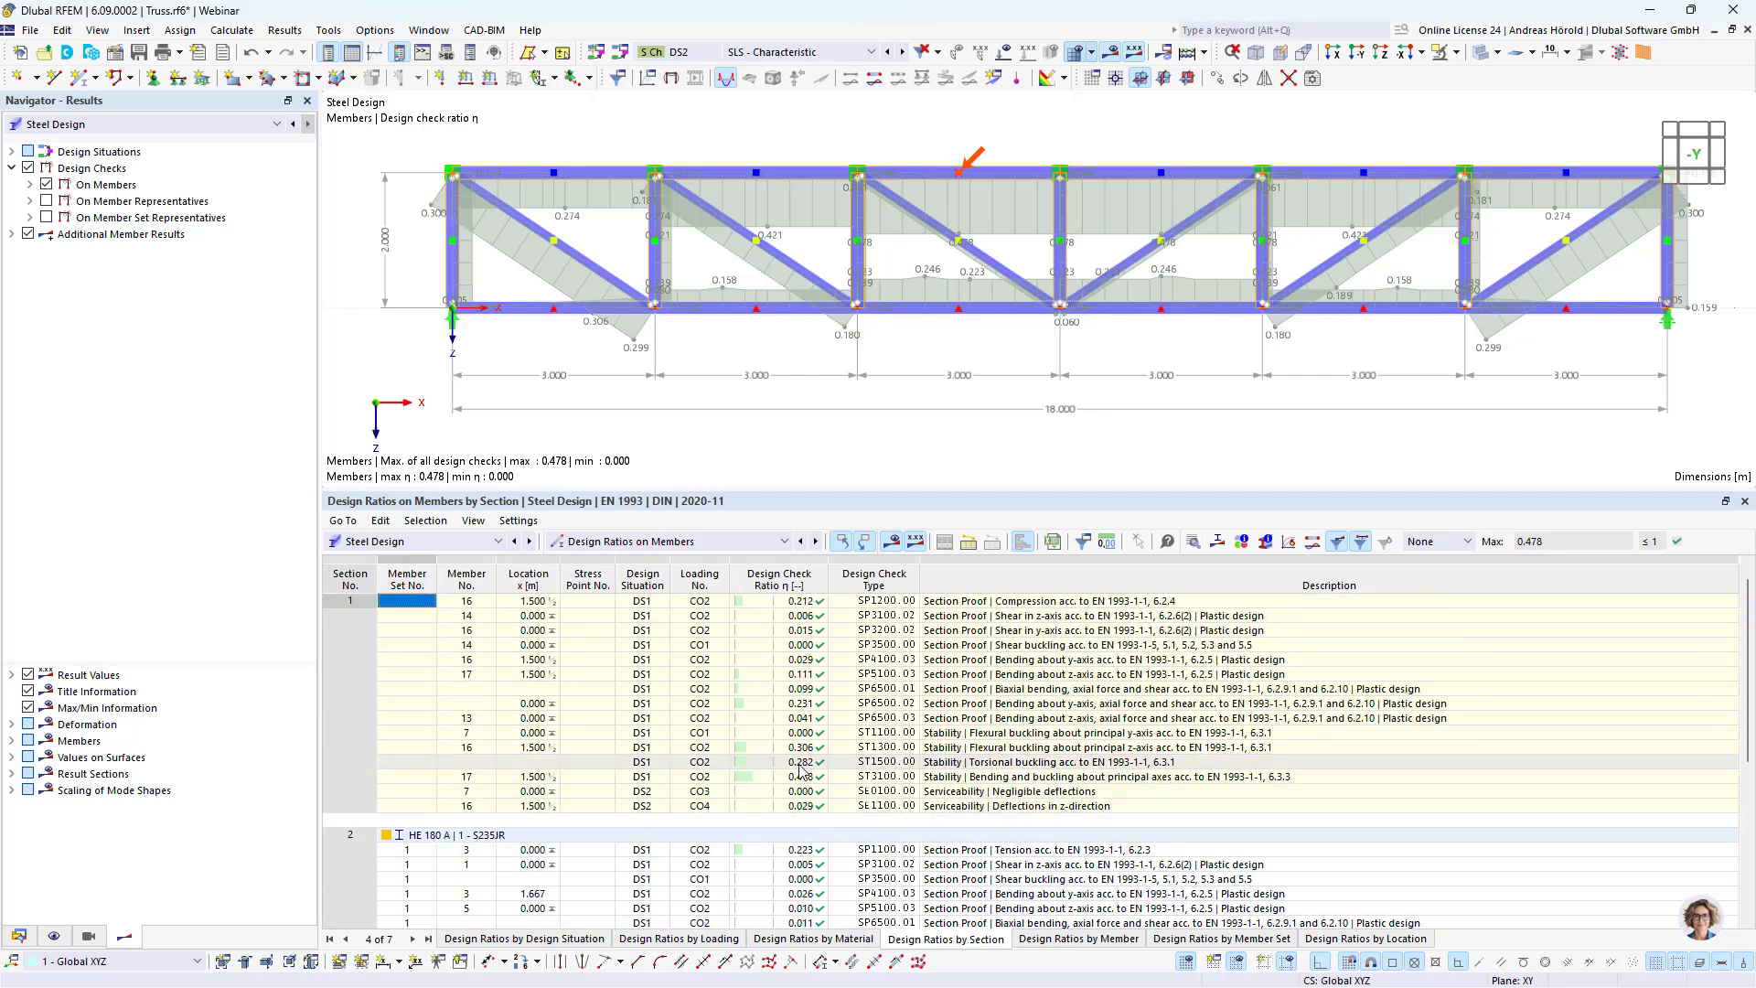
scroll(788, 770, "up", 1)
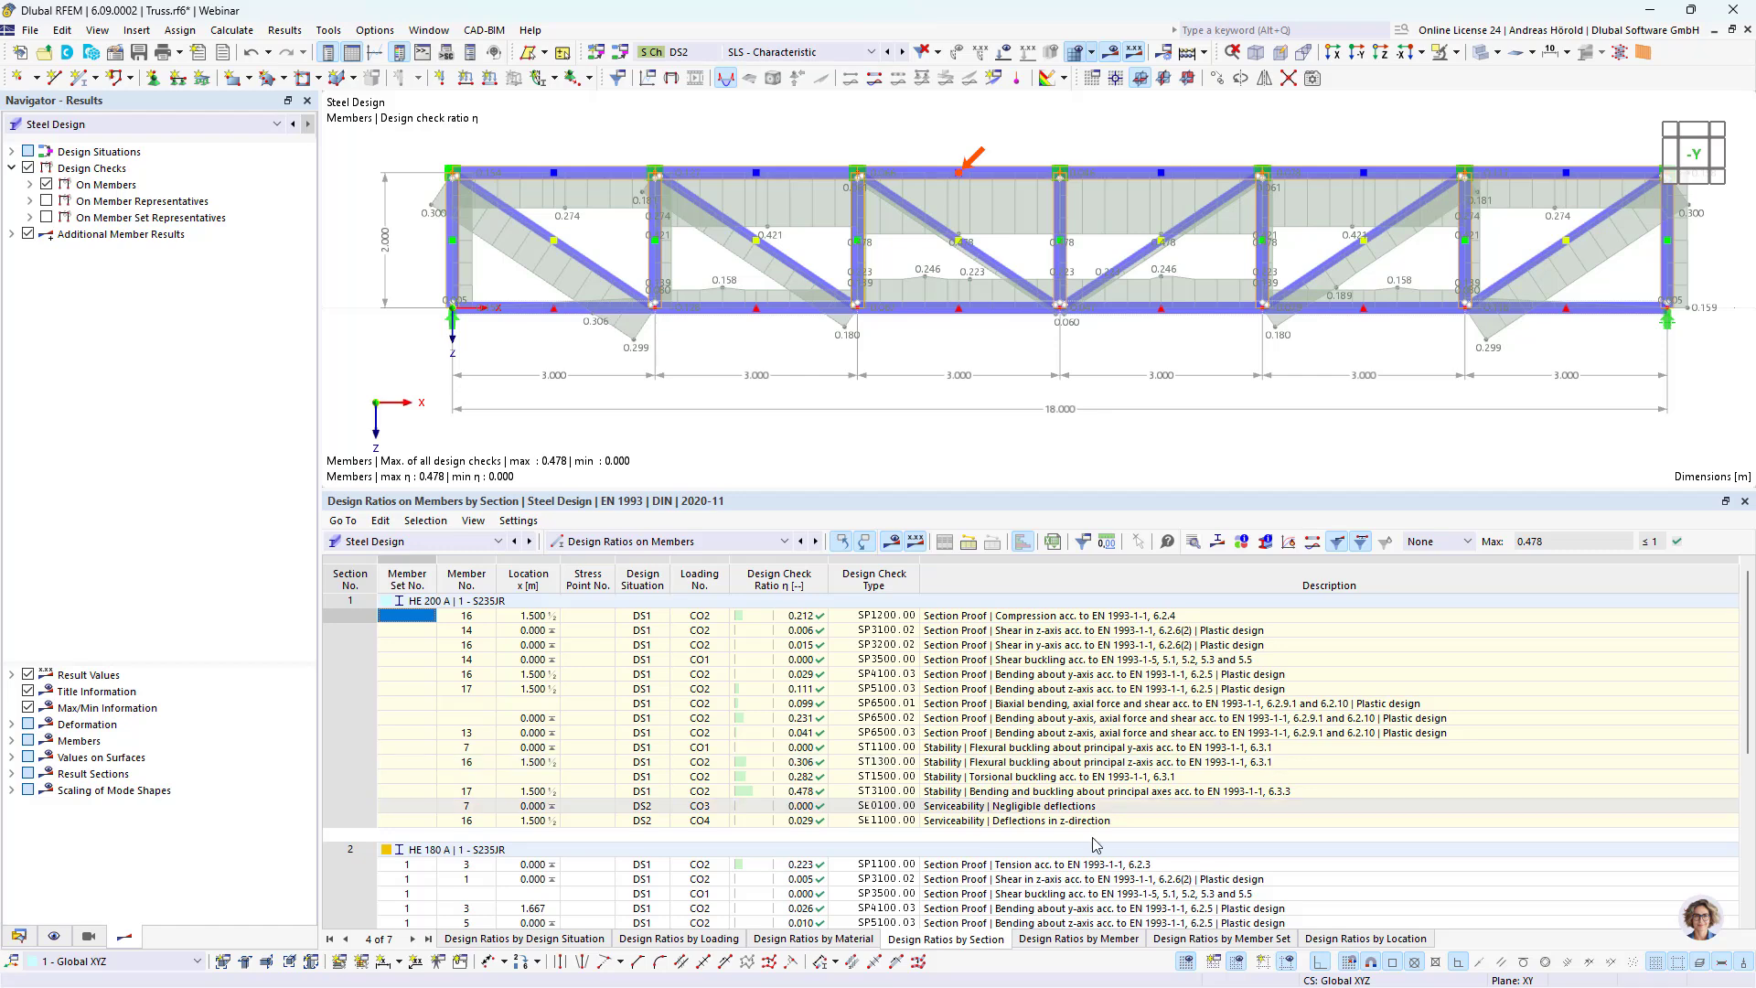
Step: Inspect the design check details of the z-direction deflection for the bottom chord member set 1-6
left_click(1214, 942)
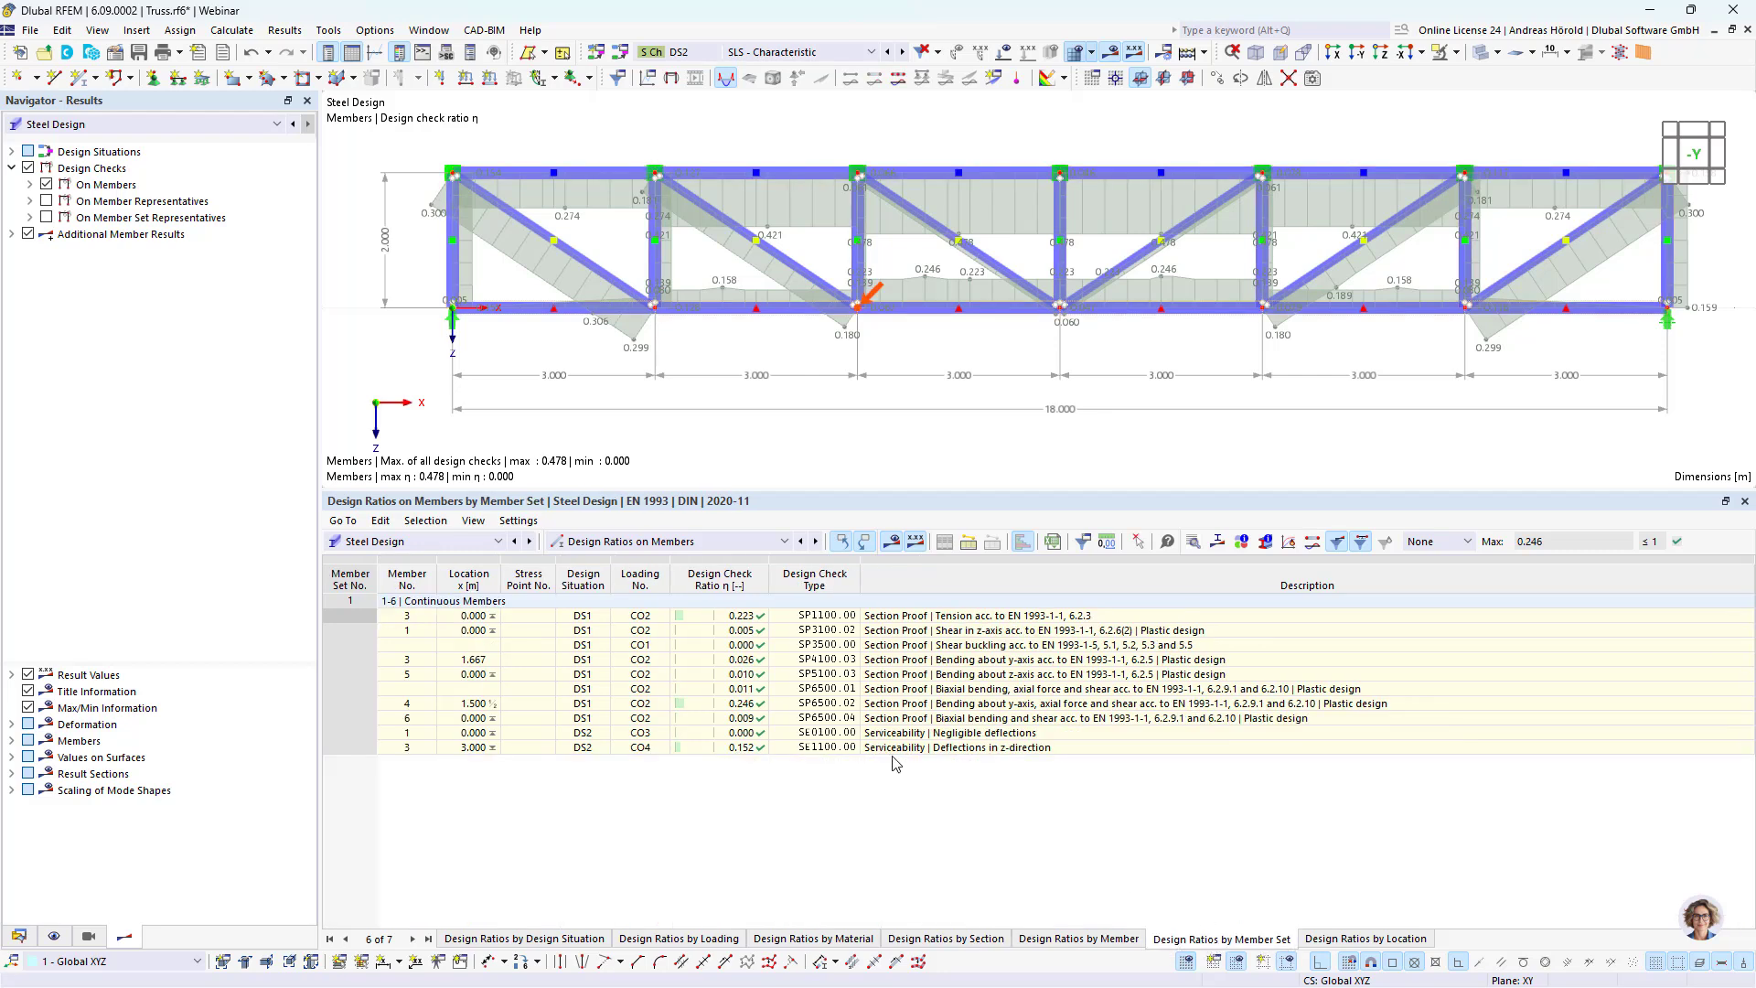
left_click(990, 749)
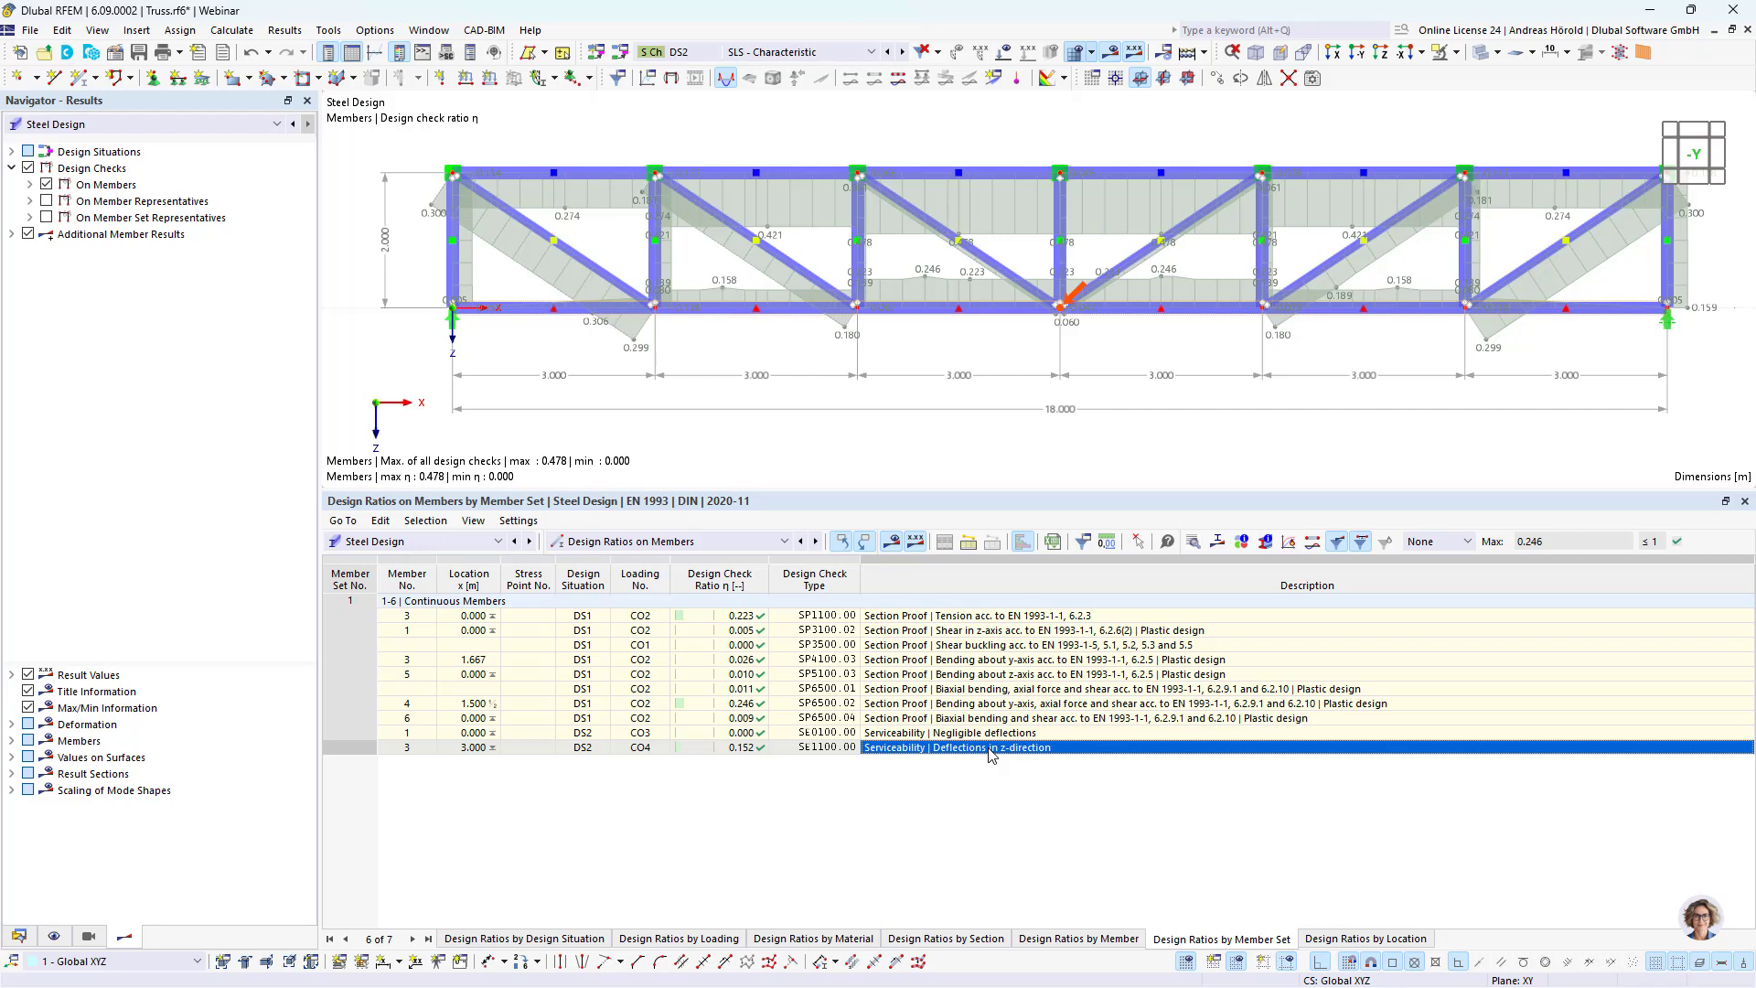
double_click(990, 754)
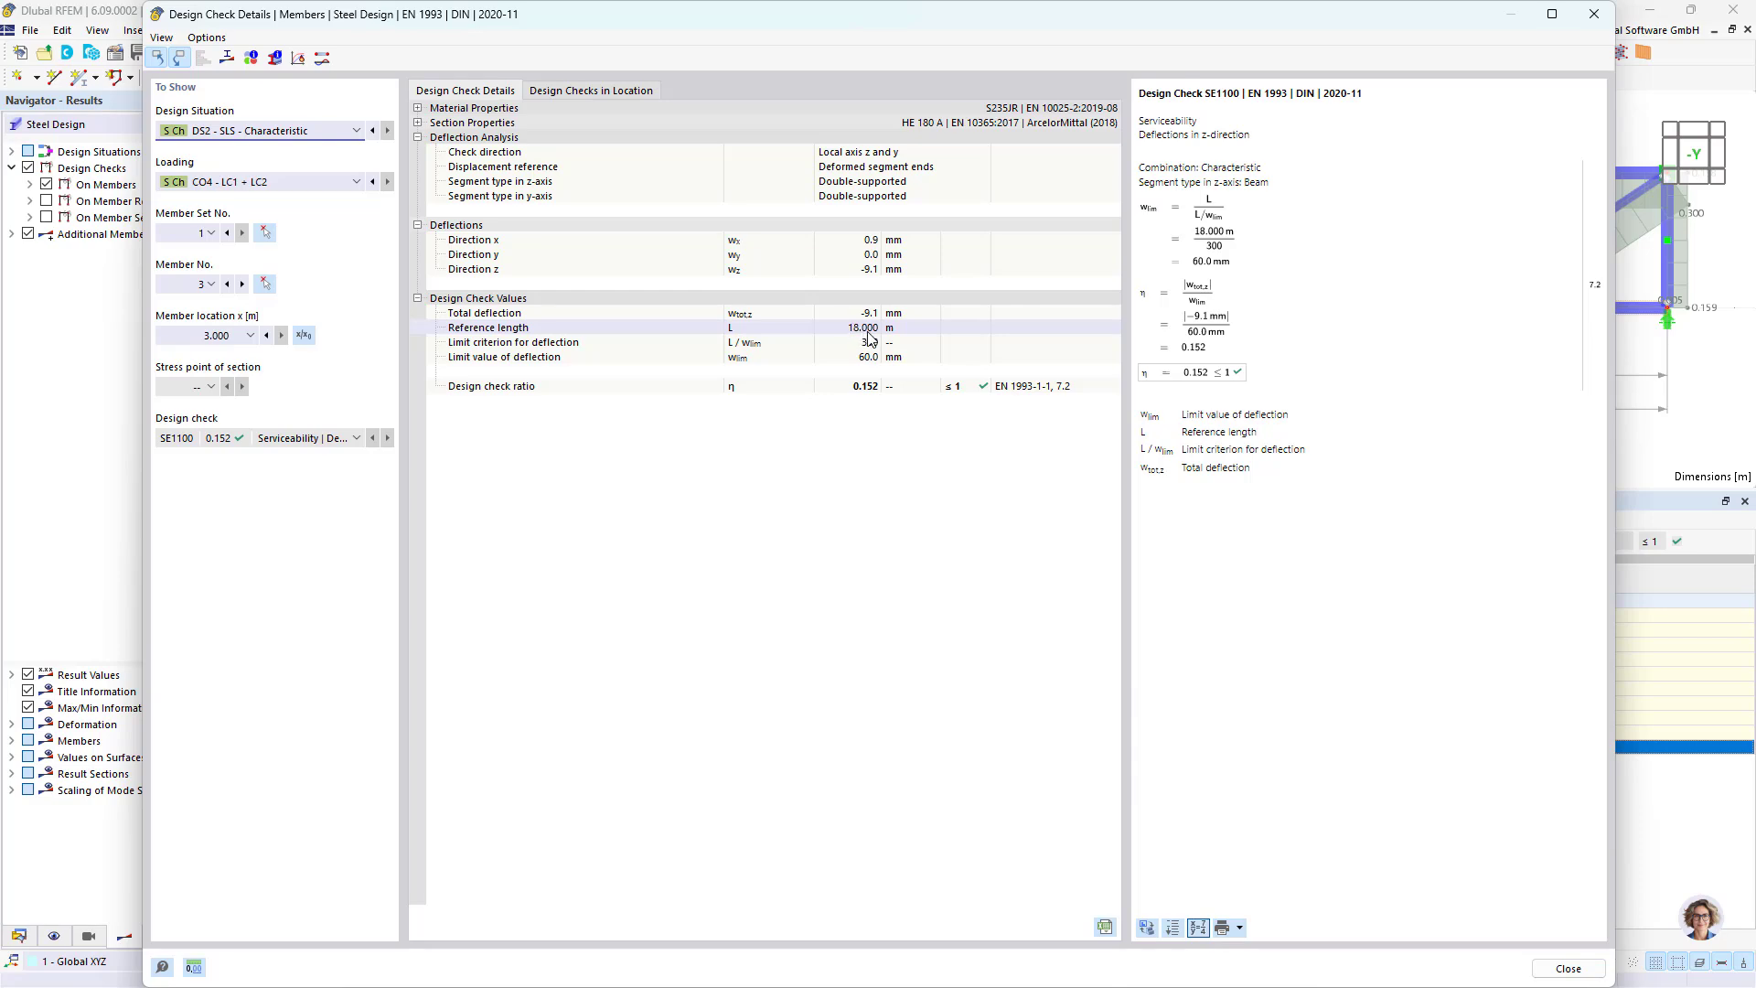
left_click(1596, 19)
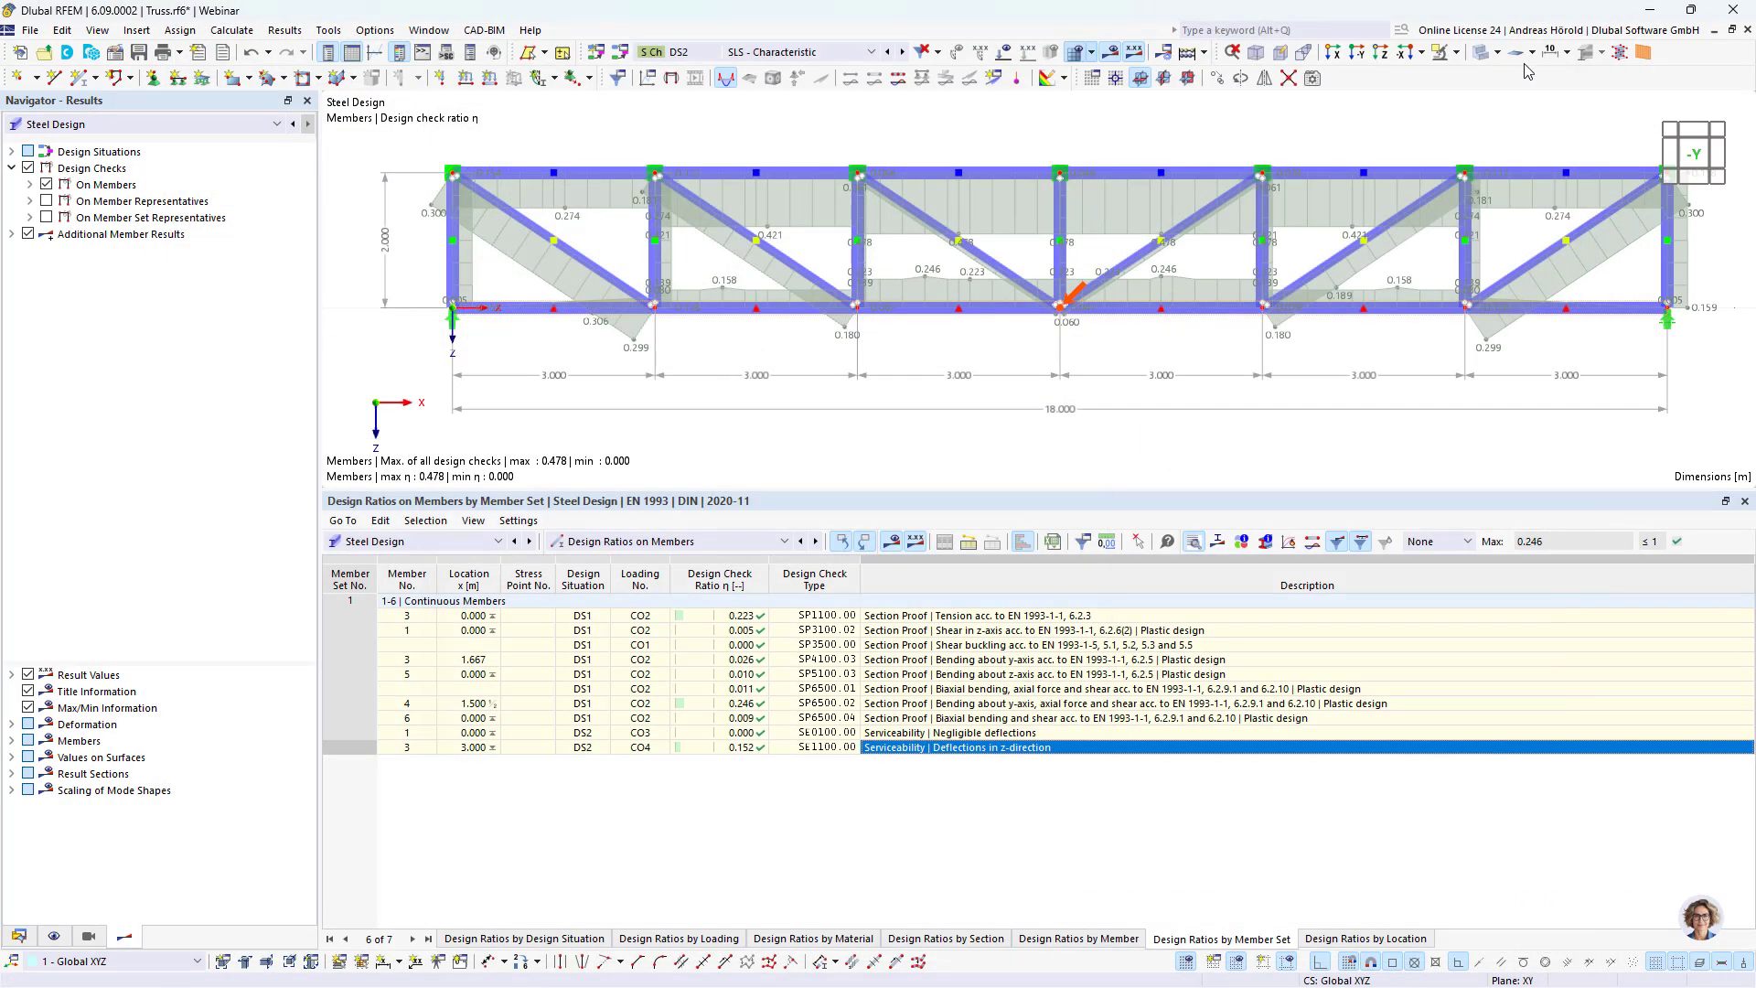
Step: Show the steel design input data for sections with their maximum design ratios
left_click(732, 541)
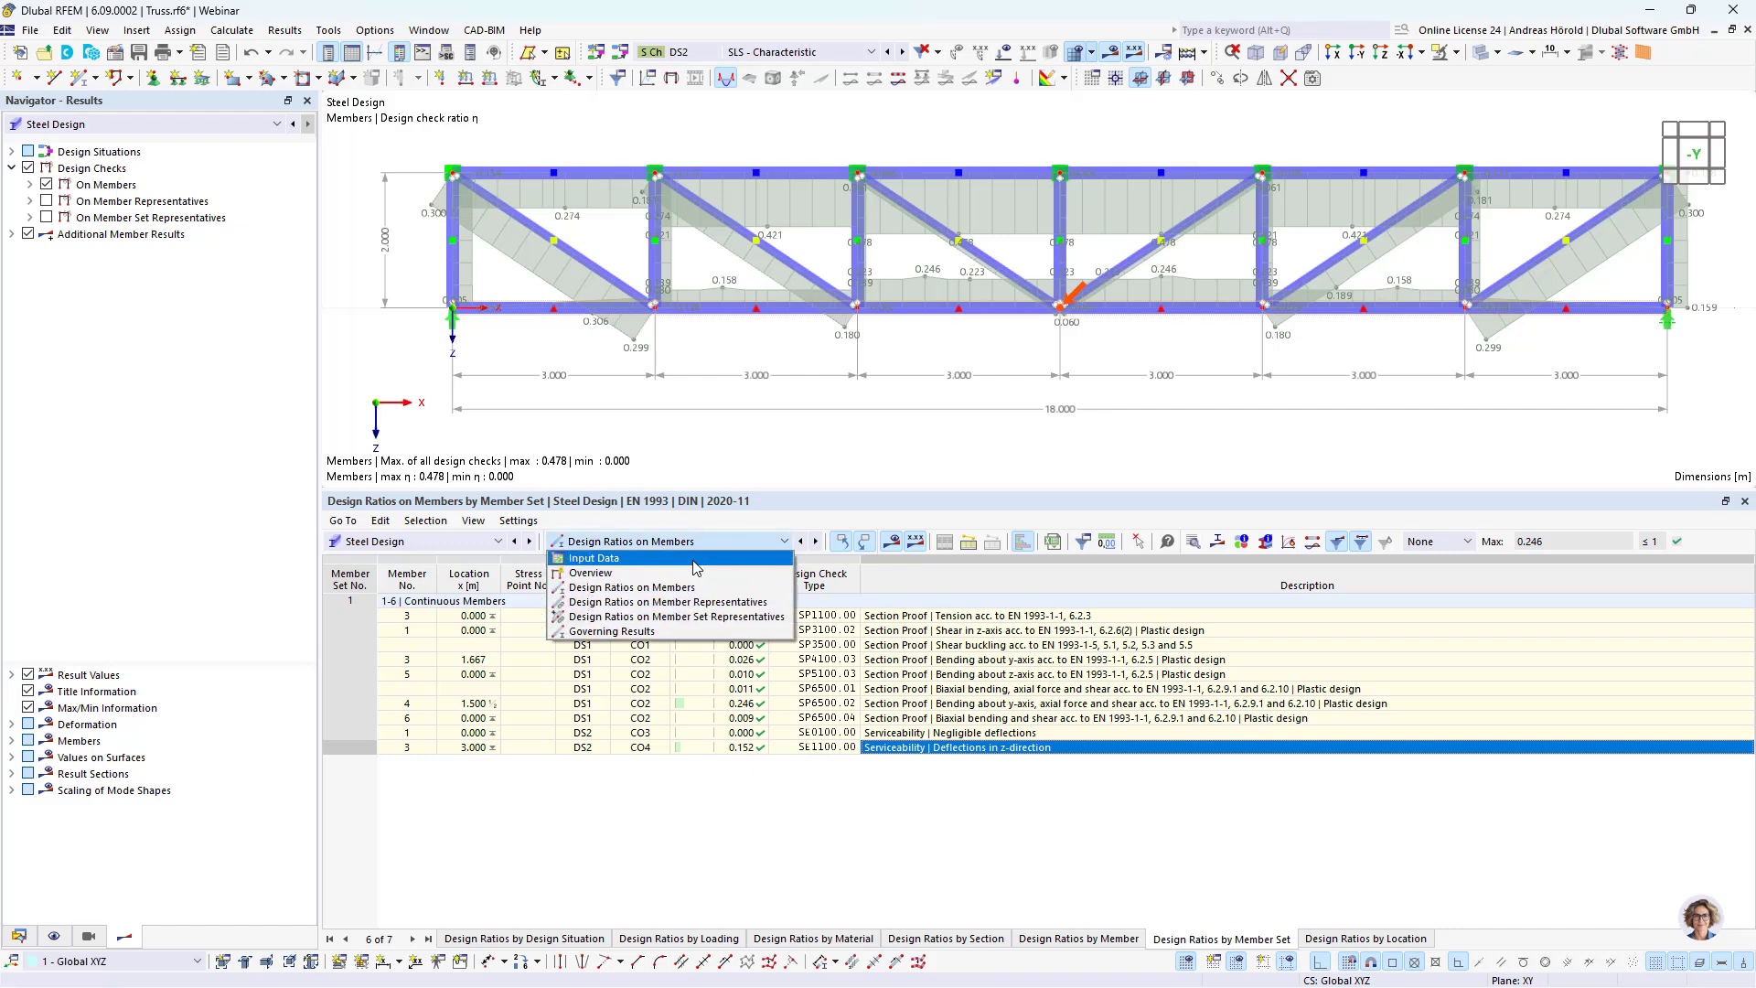
left_click(696, 560)
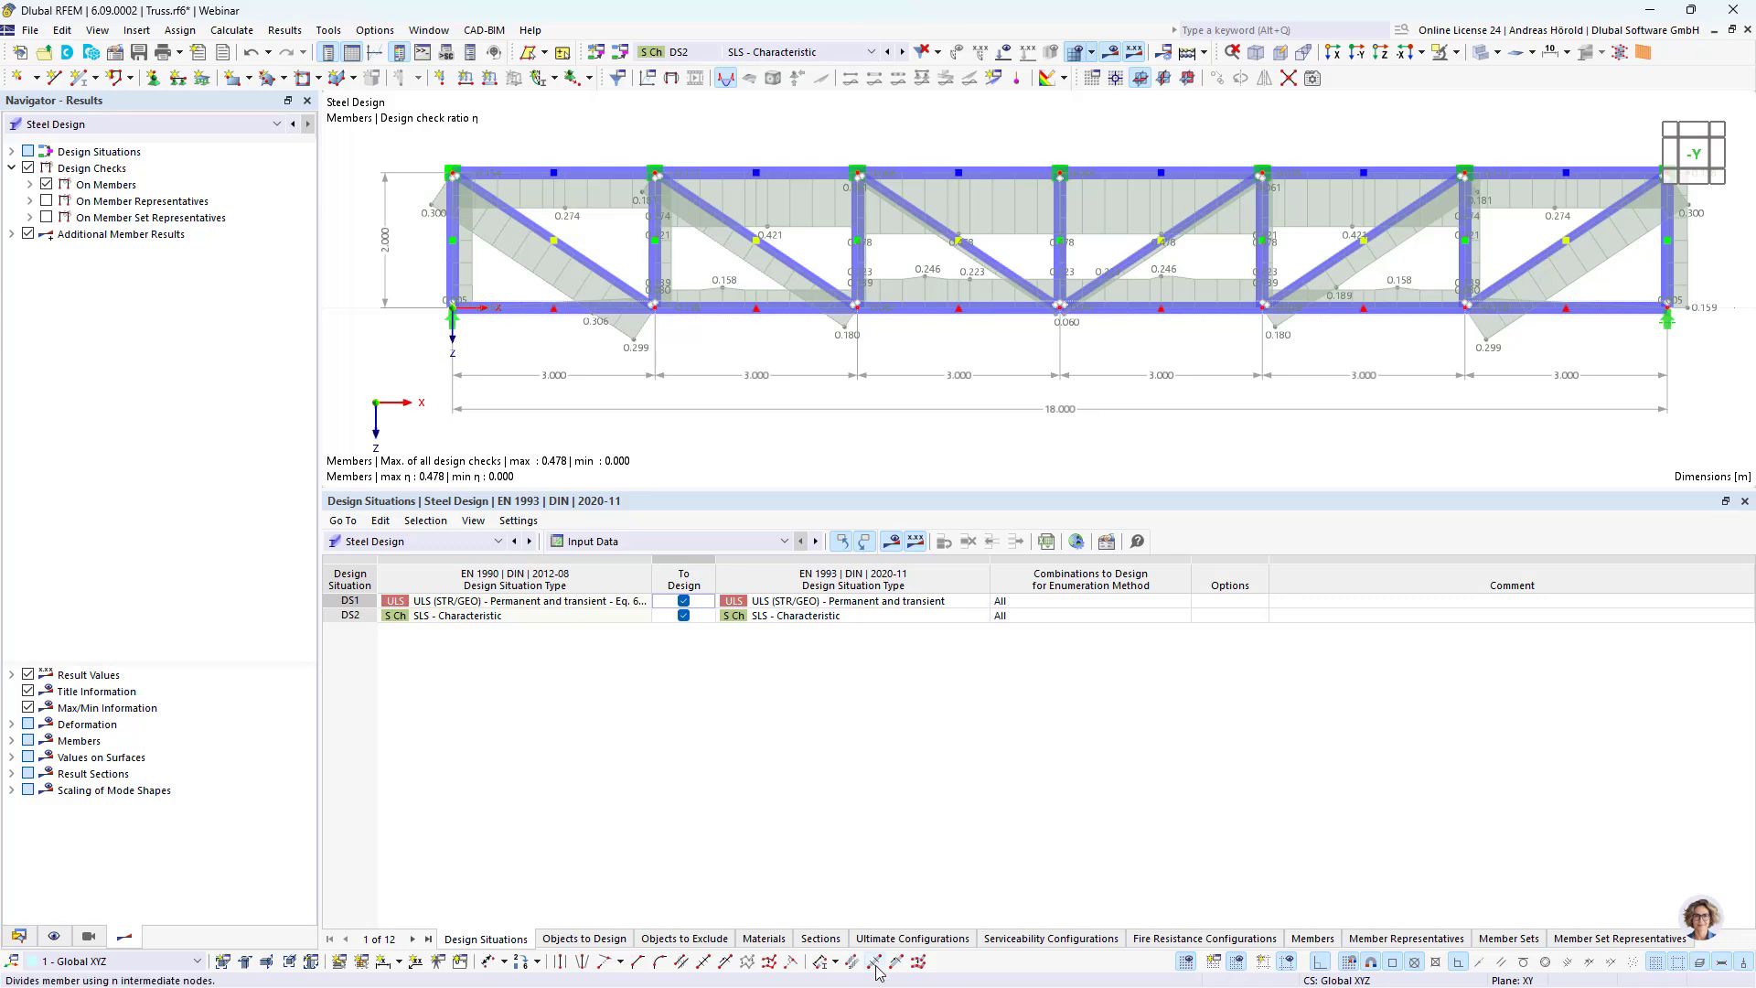
left_click(822, 940)
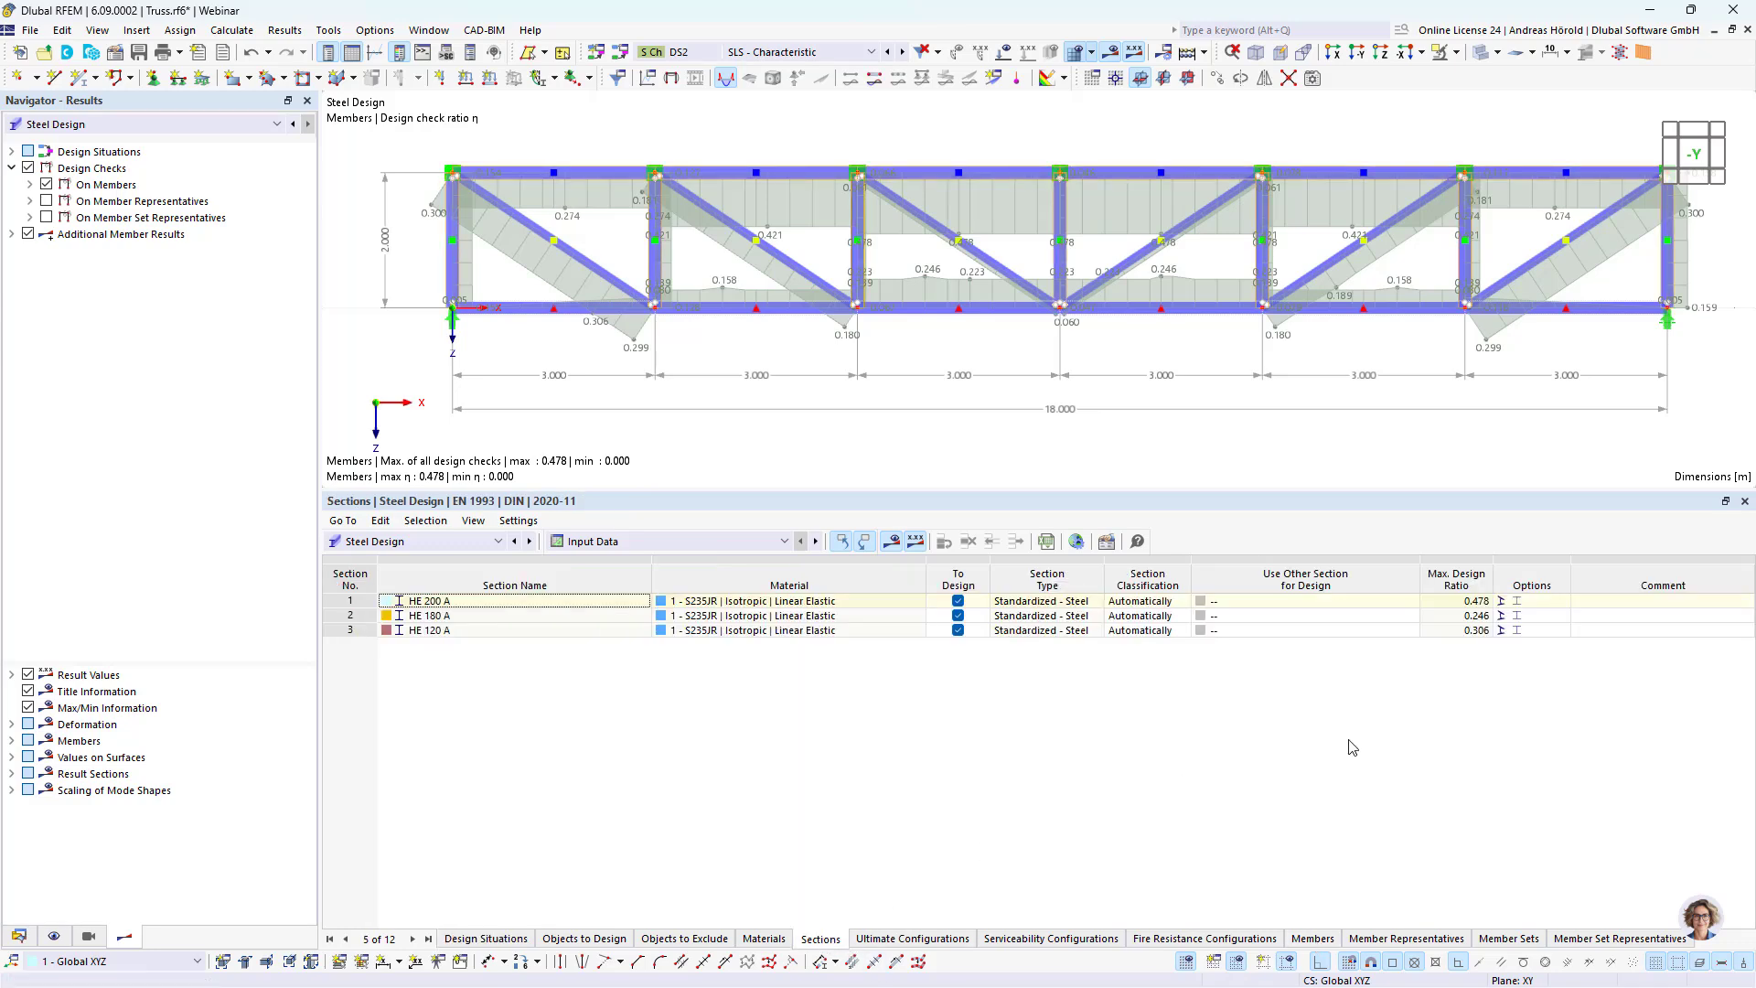
Step: Set the other section for design to Optimize | Current Row | HE A for sections HE 200 A, HE 180 A and HE 120 A
left_click(1372, 601)
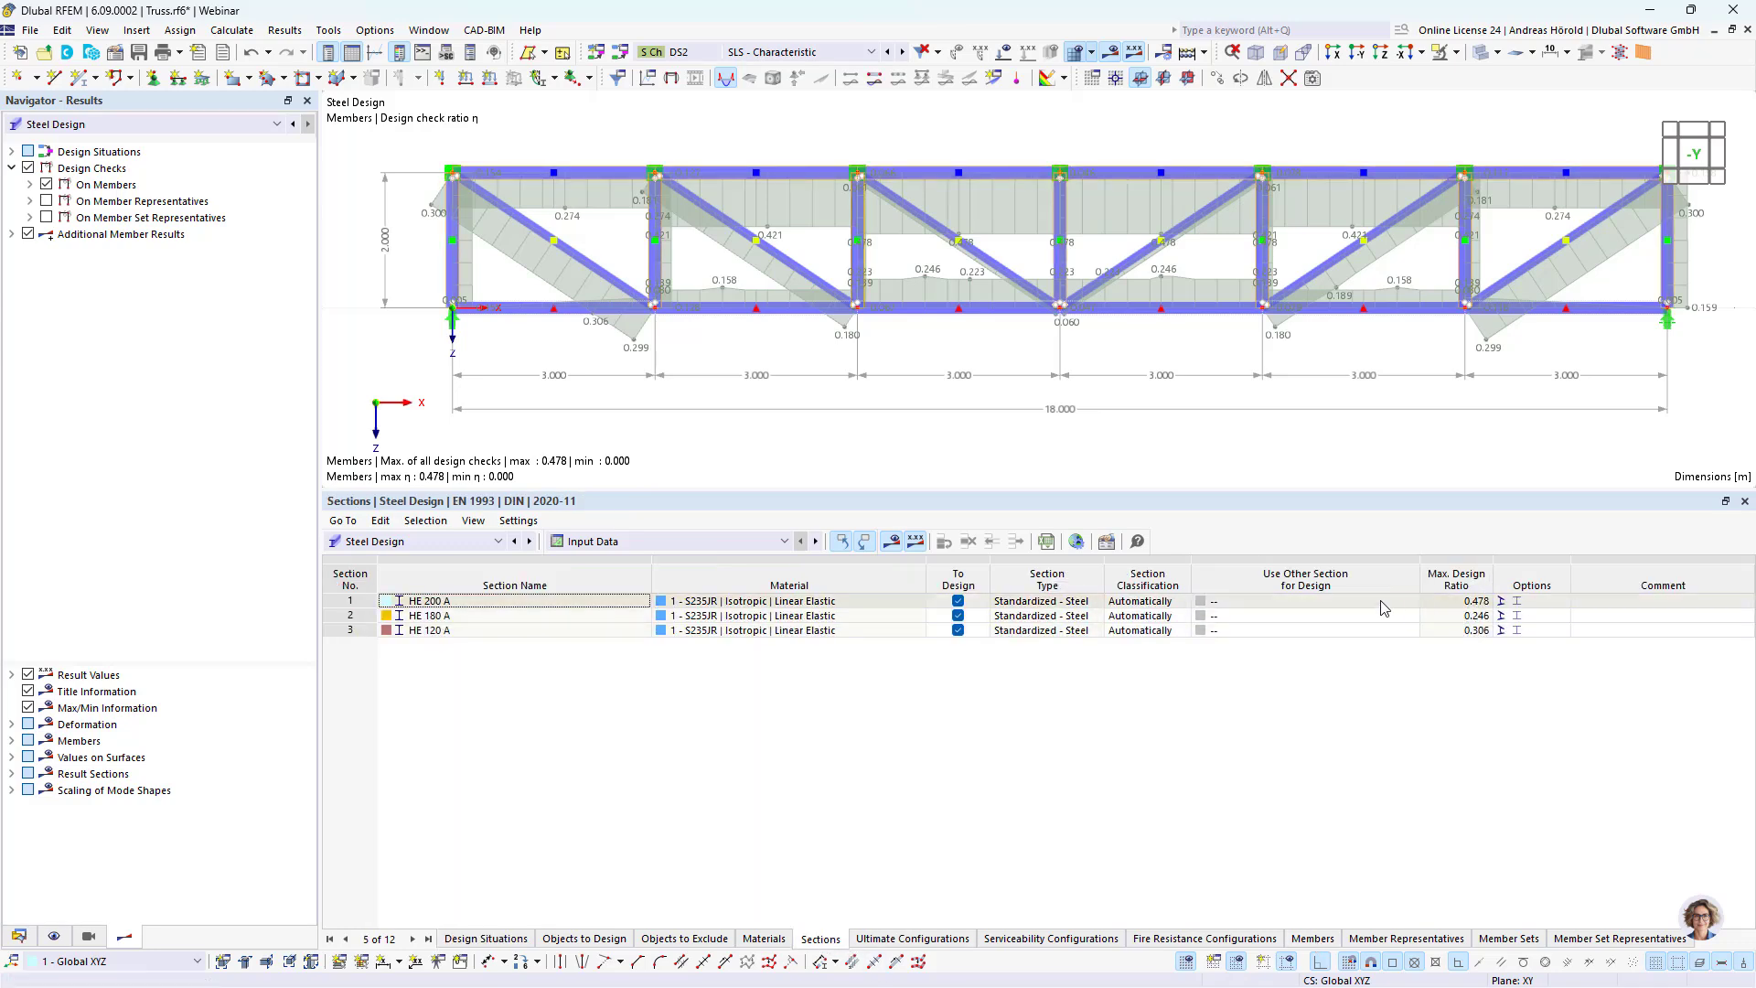
left_click(1372, 601)
left_click(1396, 601)
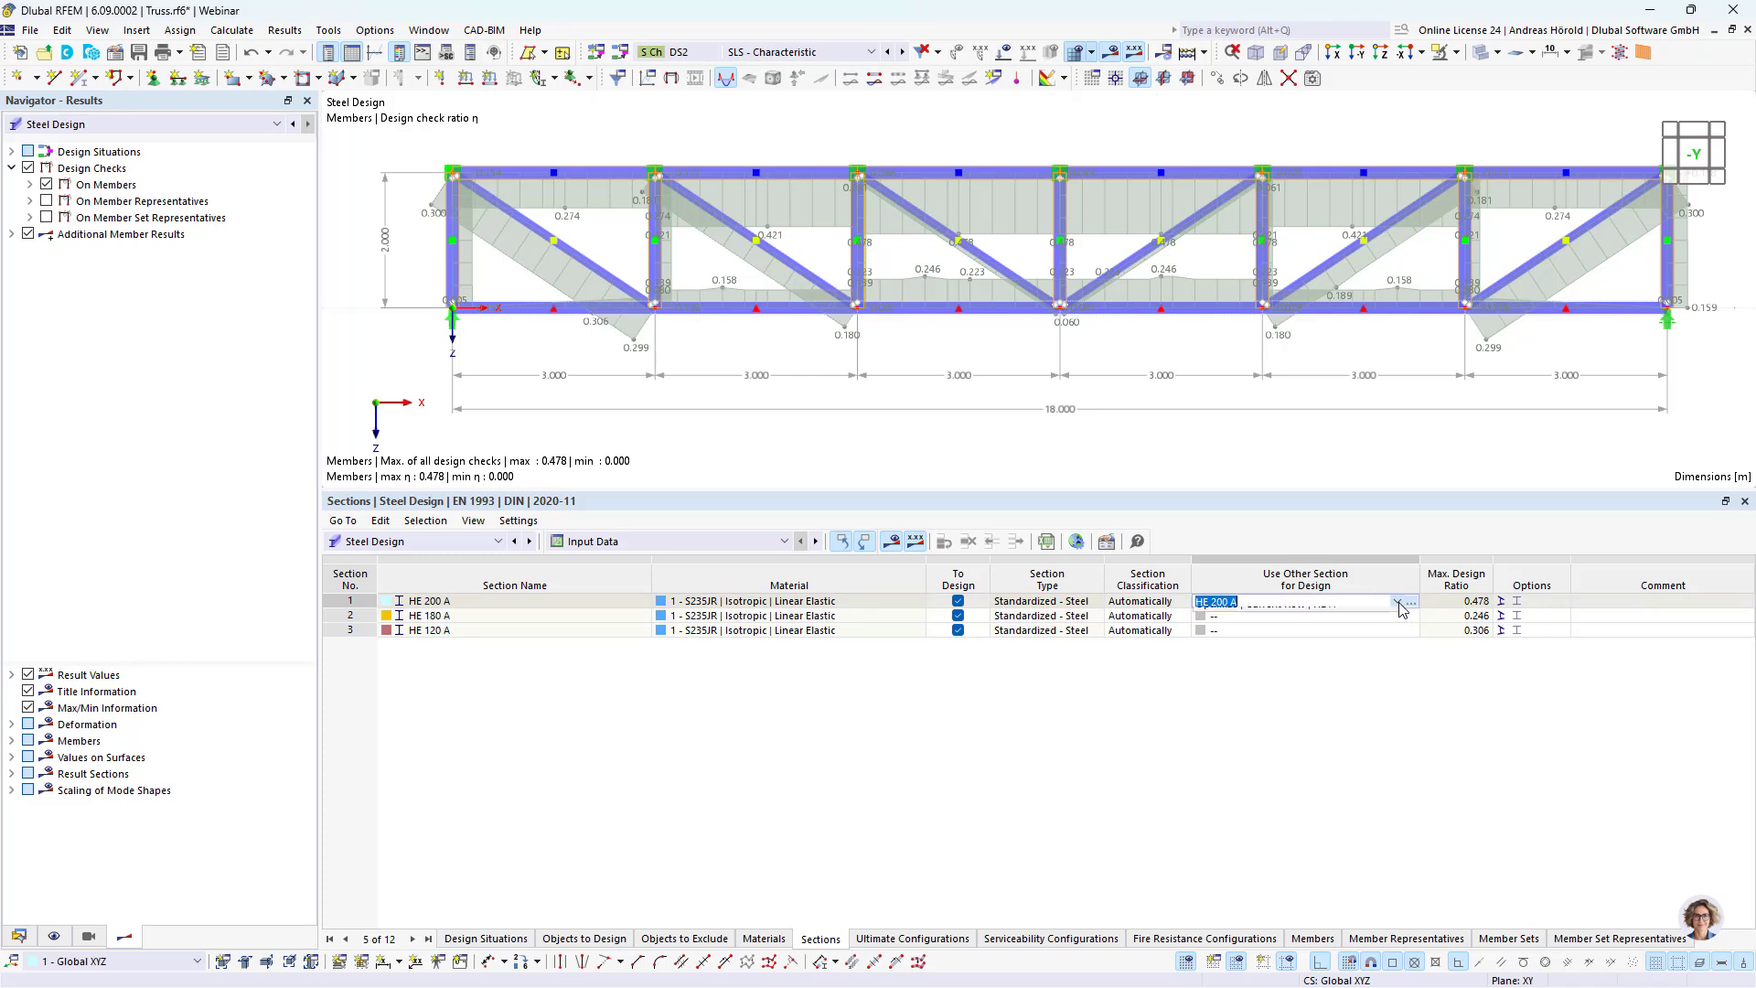
left_click(1372, 630)
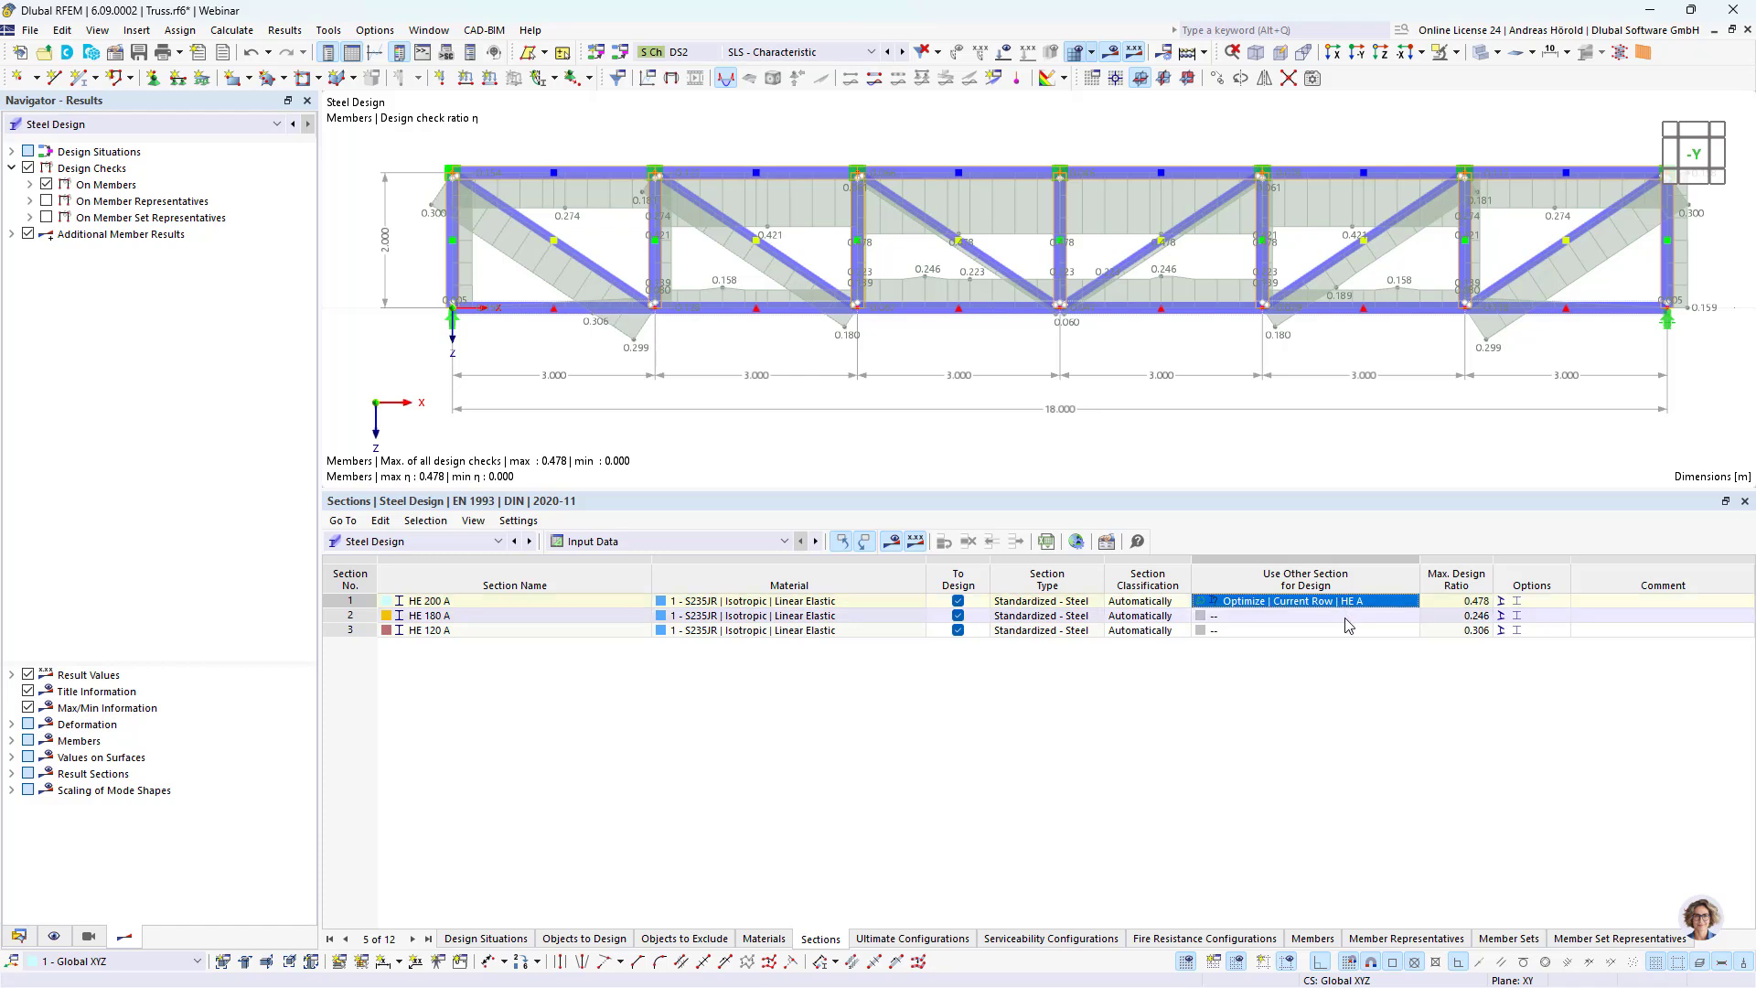
left_click(1355, 617)
left_click(1356, 616)
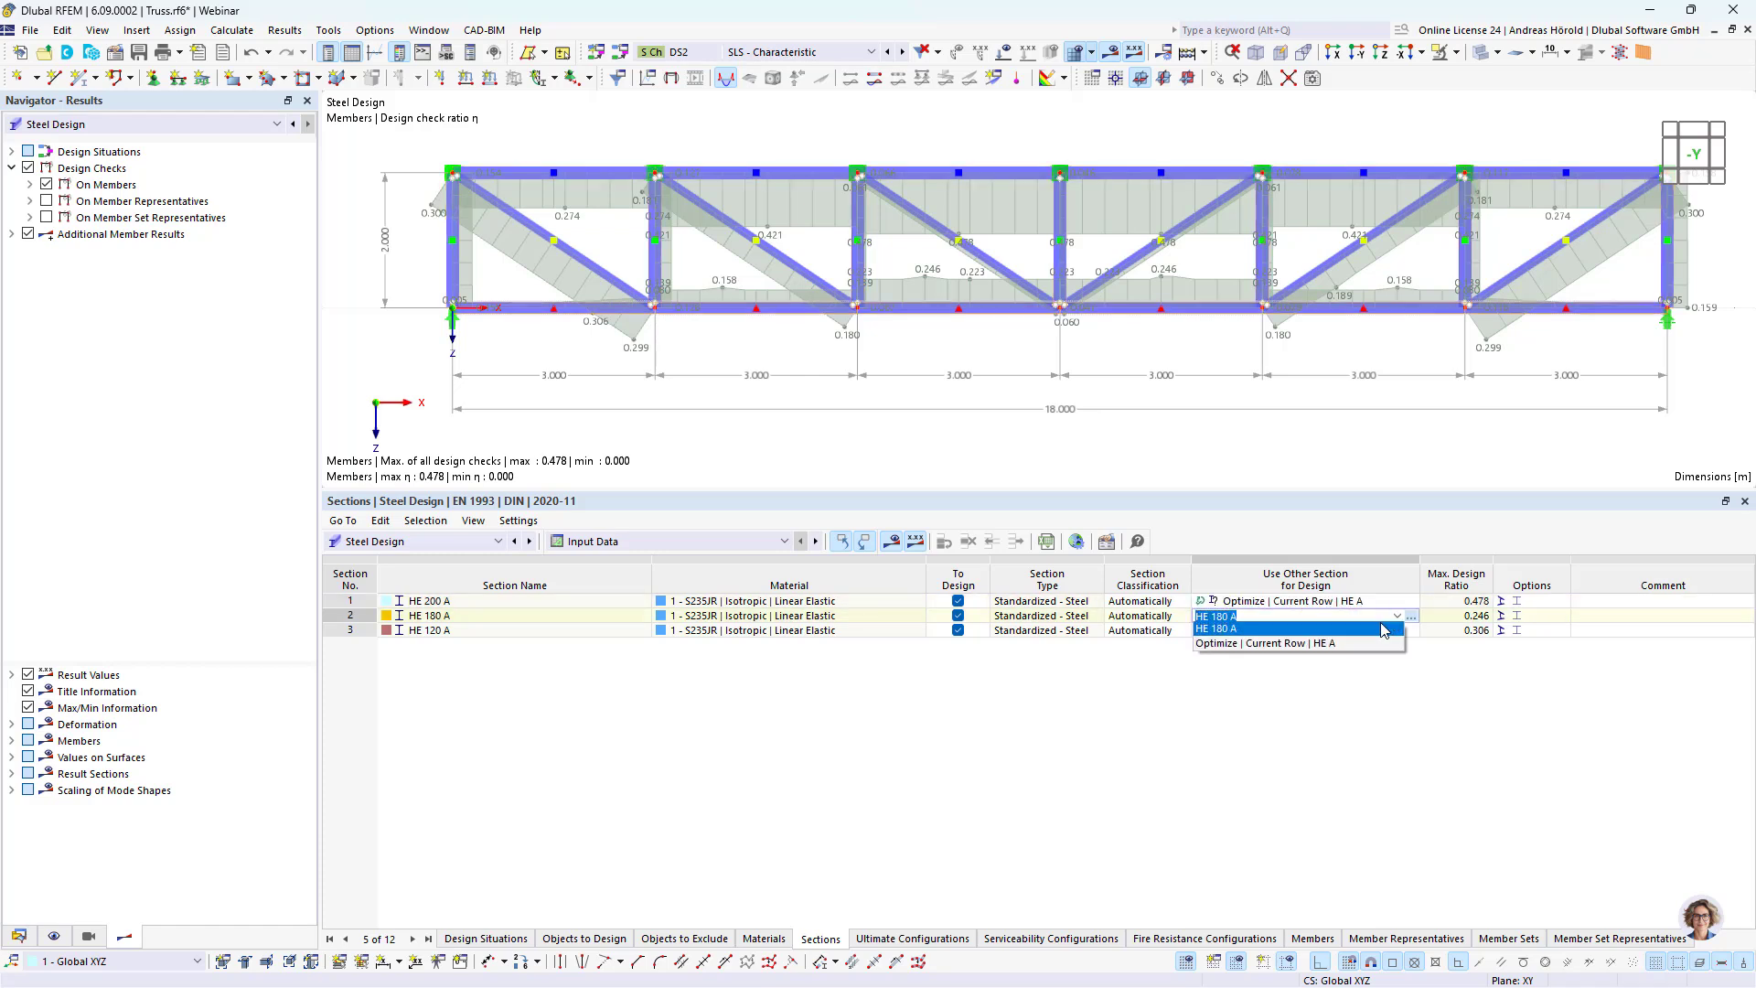
left_click(1363, 643)
left_click(1368, 630)
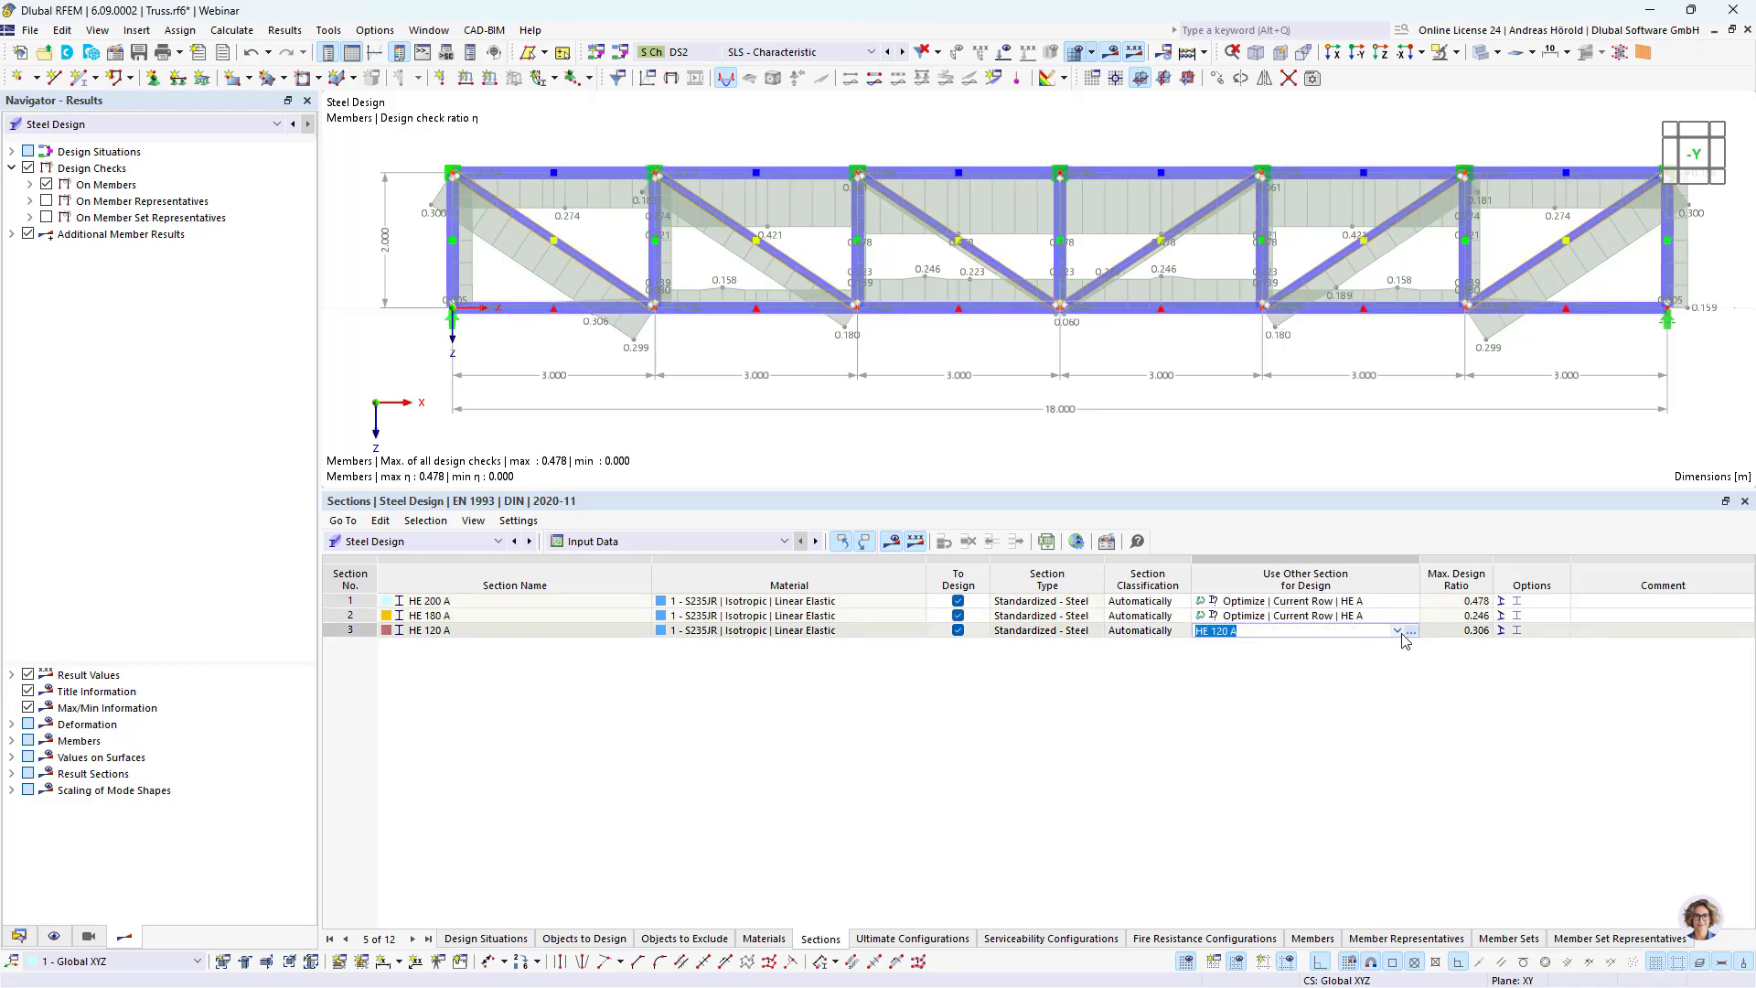
left_click(1397, 631)
left_click(1352, 657)
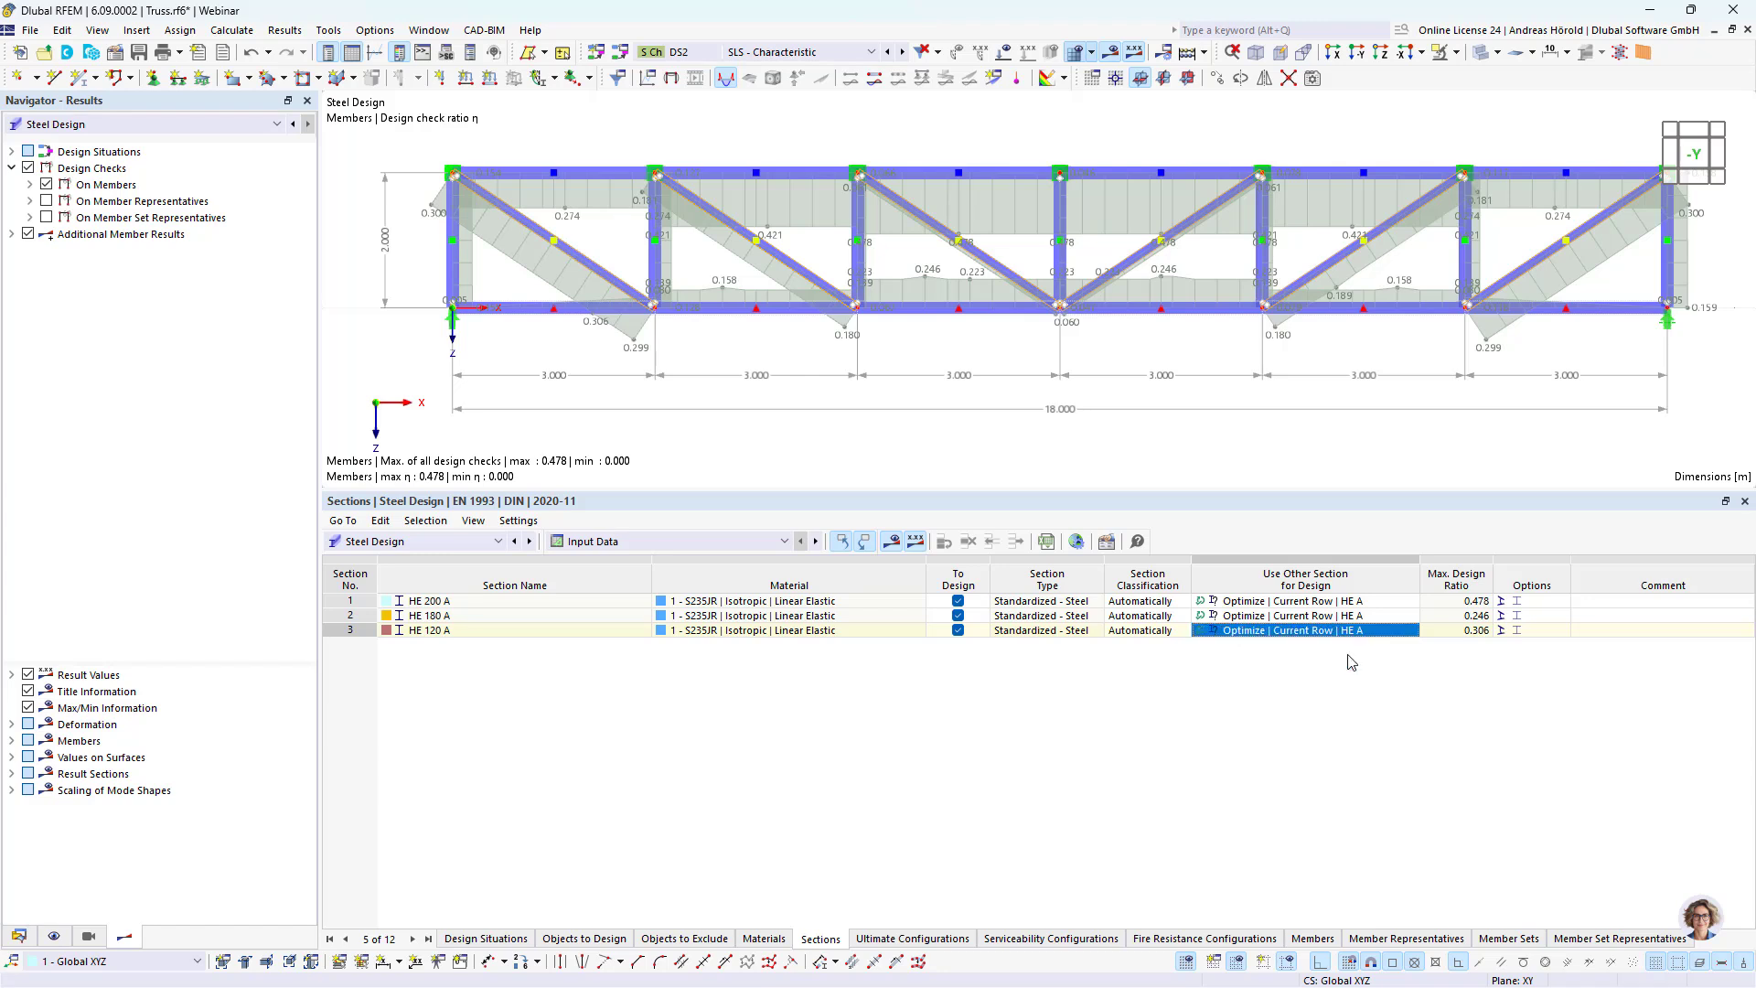
Step: Run the steel design calculation with section optimization and show the input data listing the optimized sections
left_click(1204, 52)
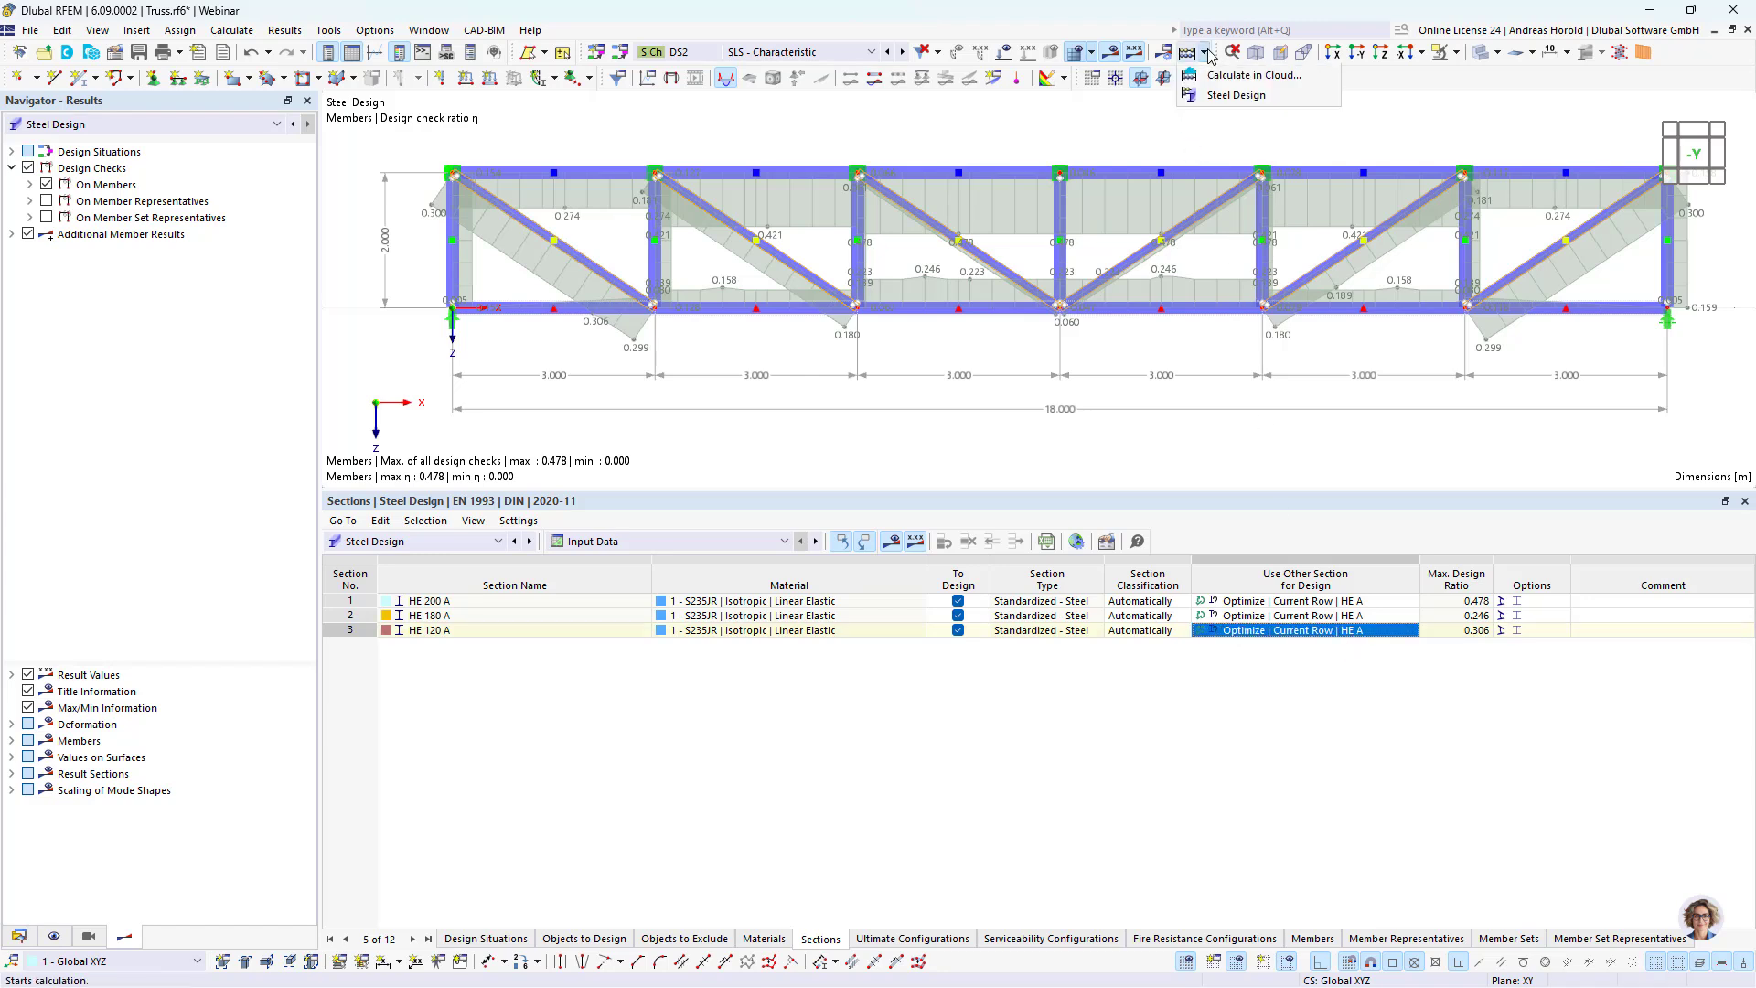
left_click(1234, 118)
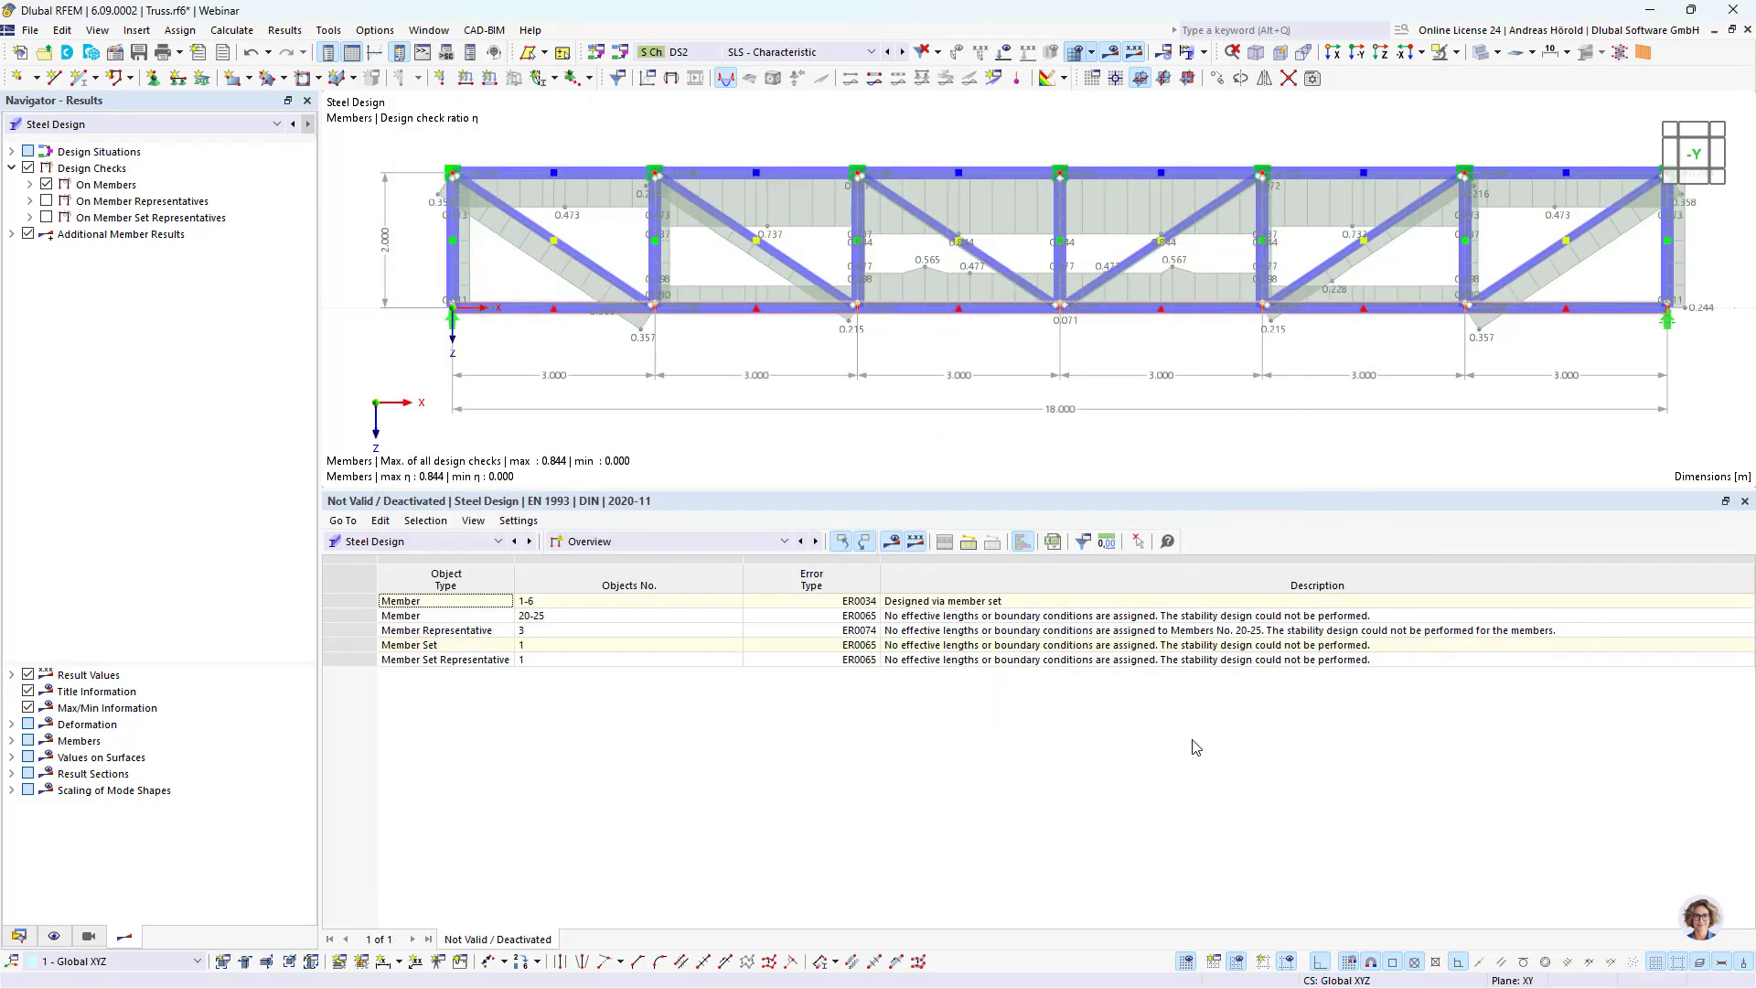
left_click(662, 541)
left_click(662, 559)
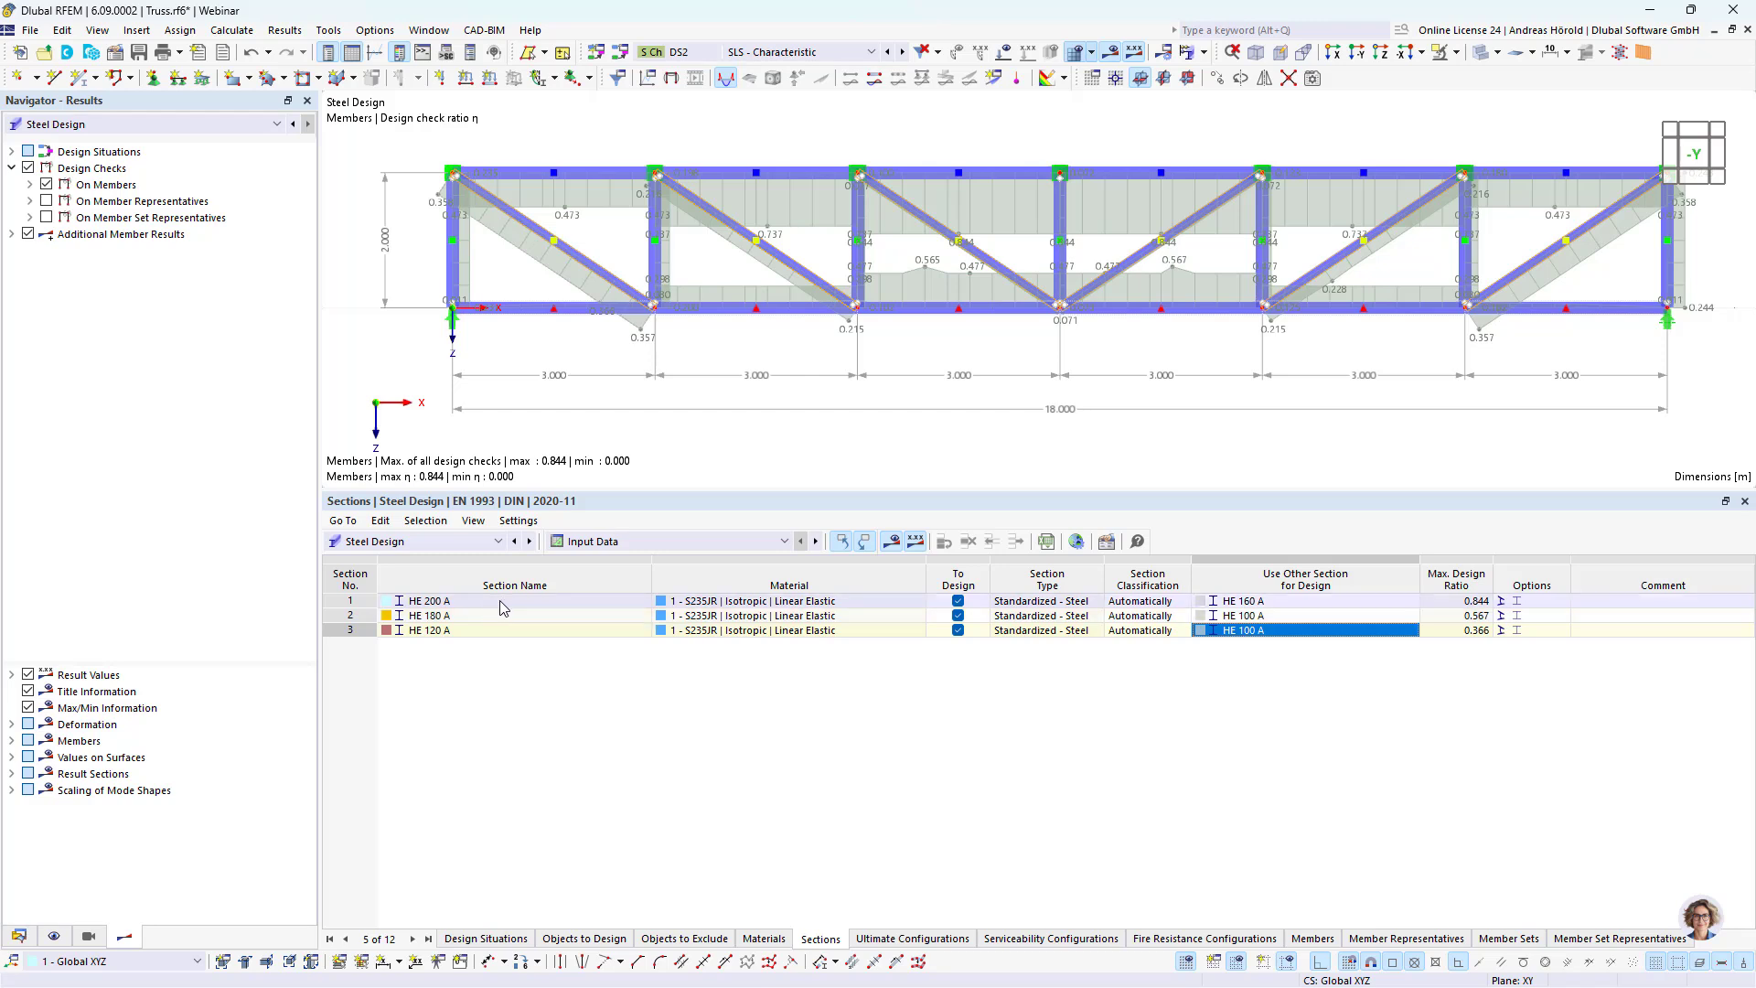
Step: Adopt all optimized sections in the model, accepting deletion of the existing results and mesh
right_click(1300, 634)
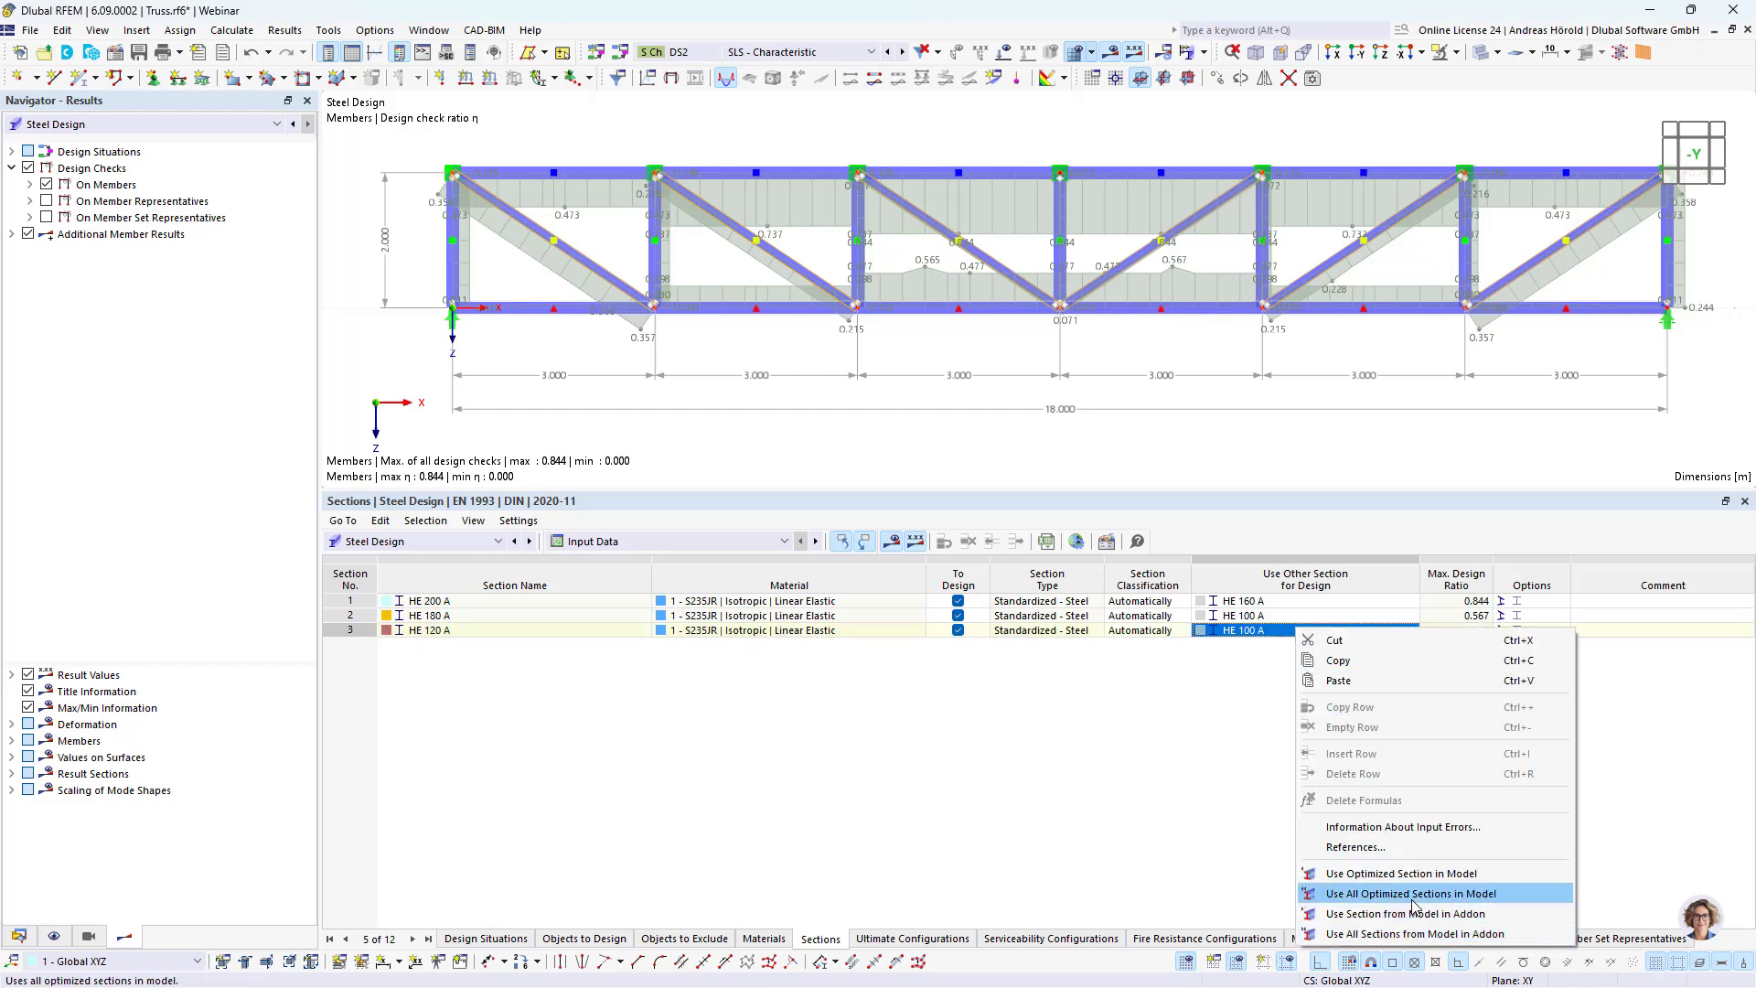
left_click(1464, 899)
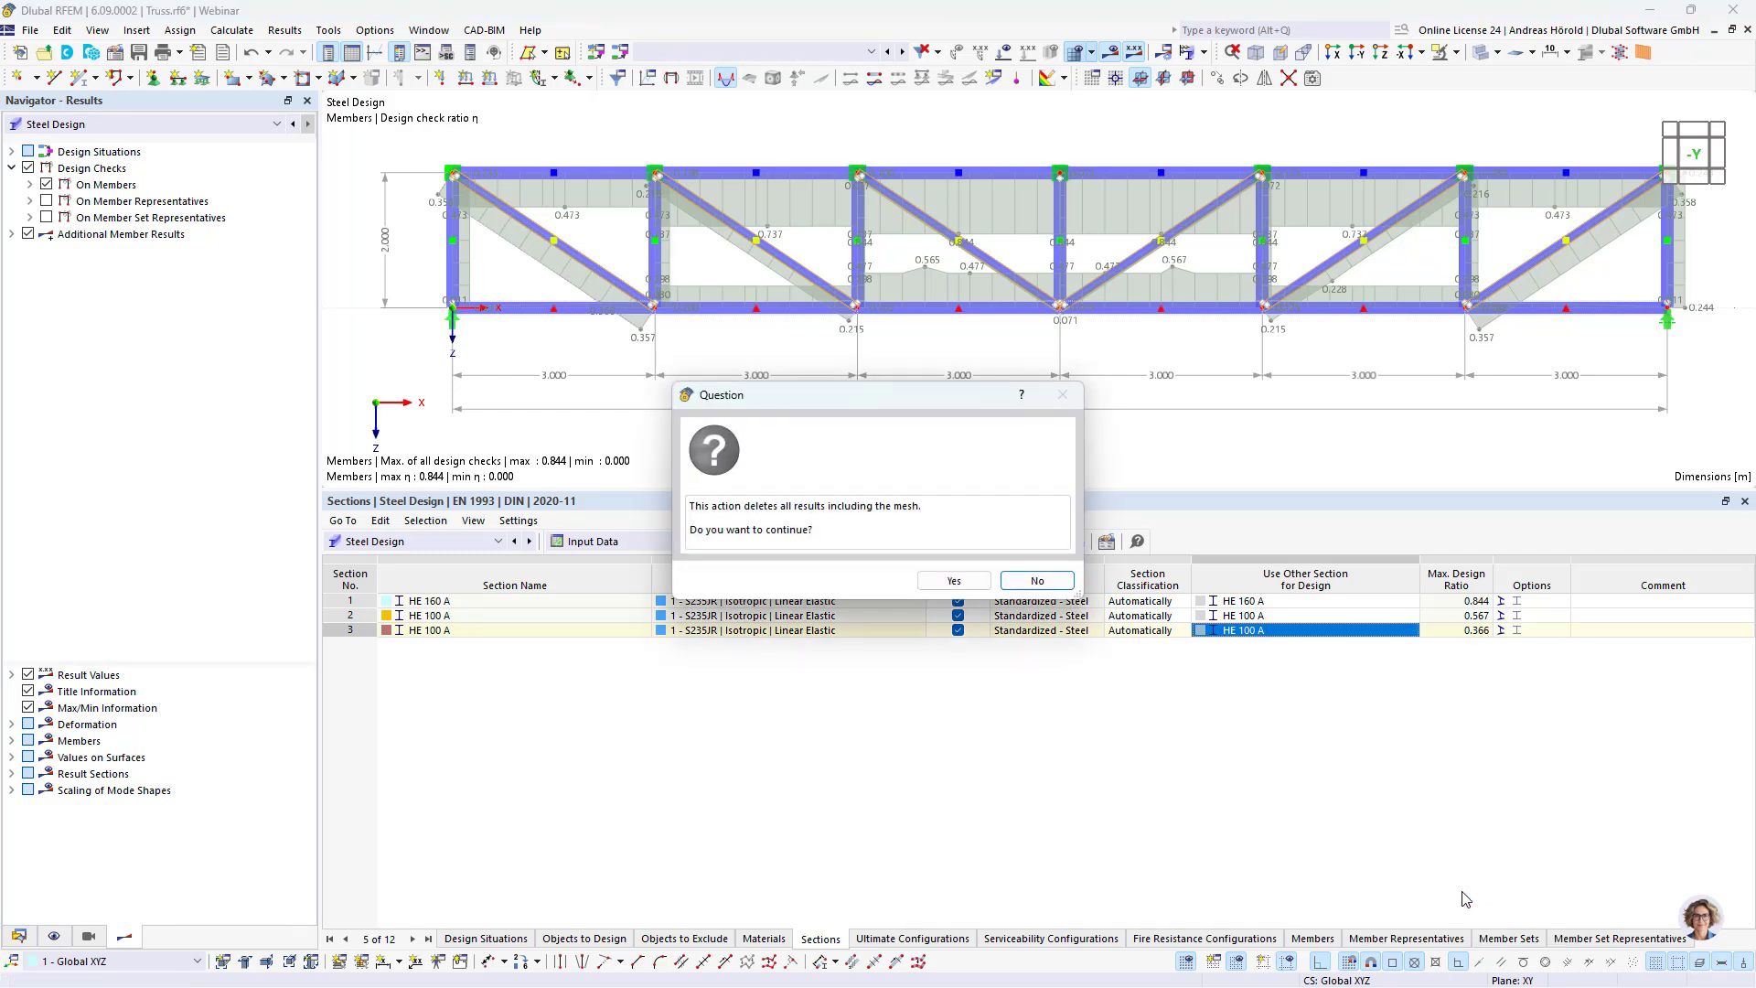
left_click(947, 580)
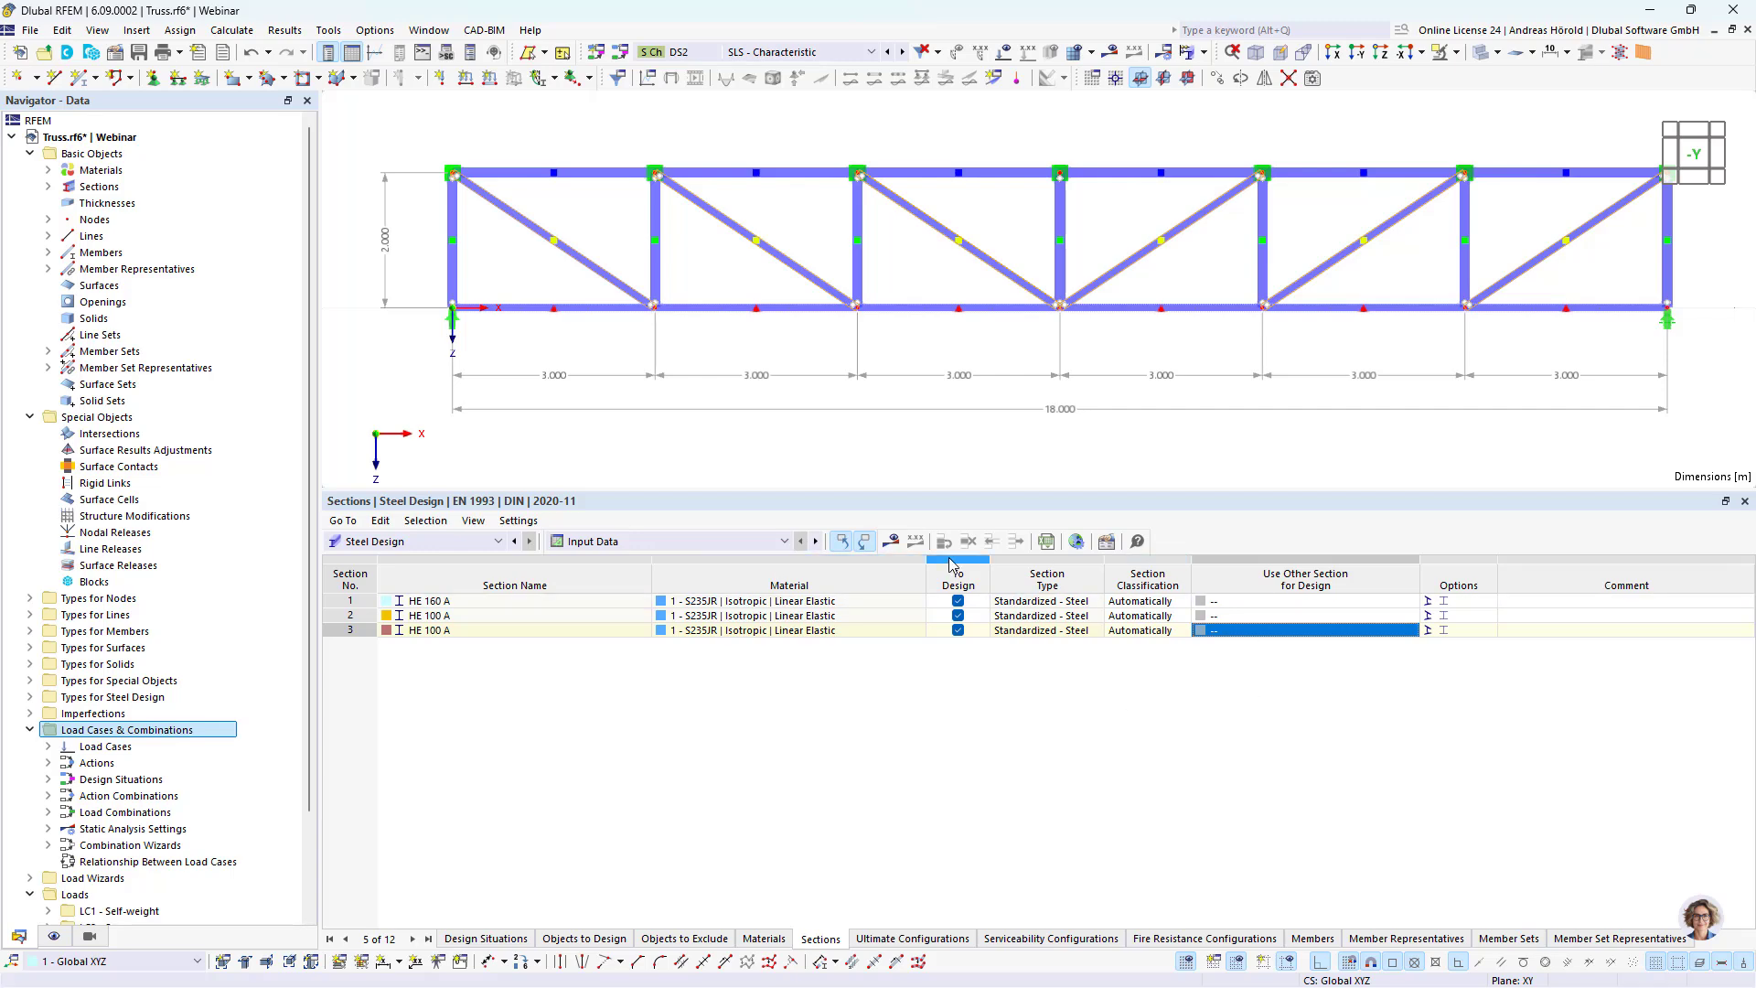
Step: Recalculate the results with the adopted sections and show the steel design input data for the sections
left_click(892, 544)
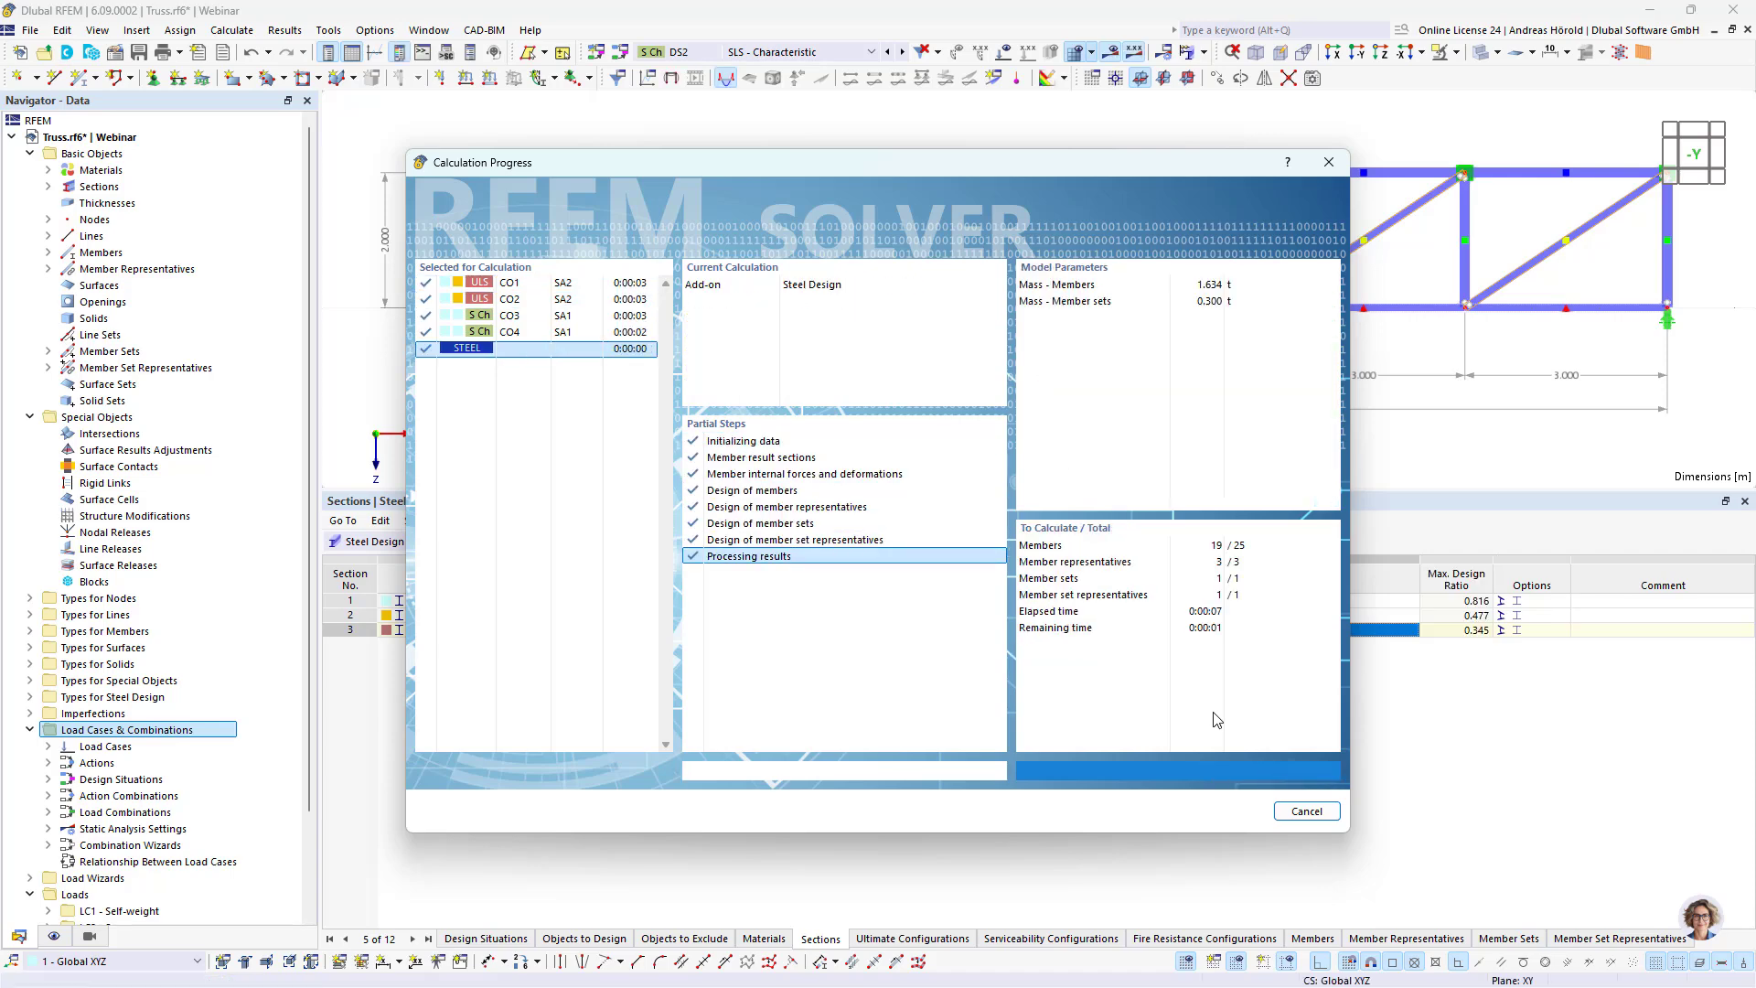
left_click(659, 540)
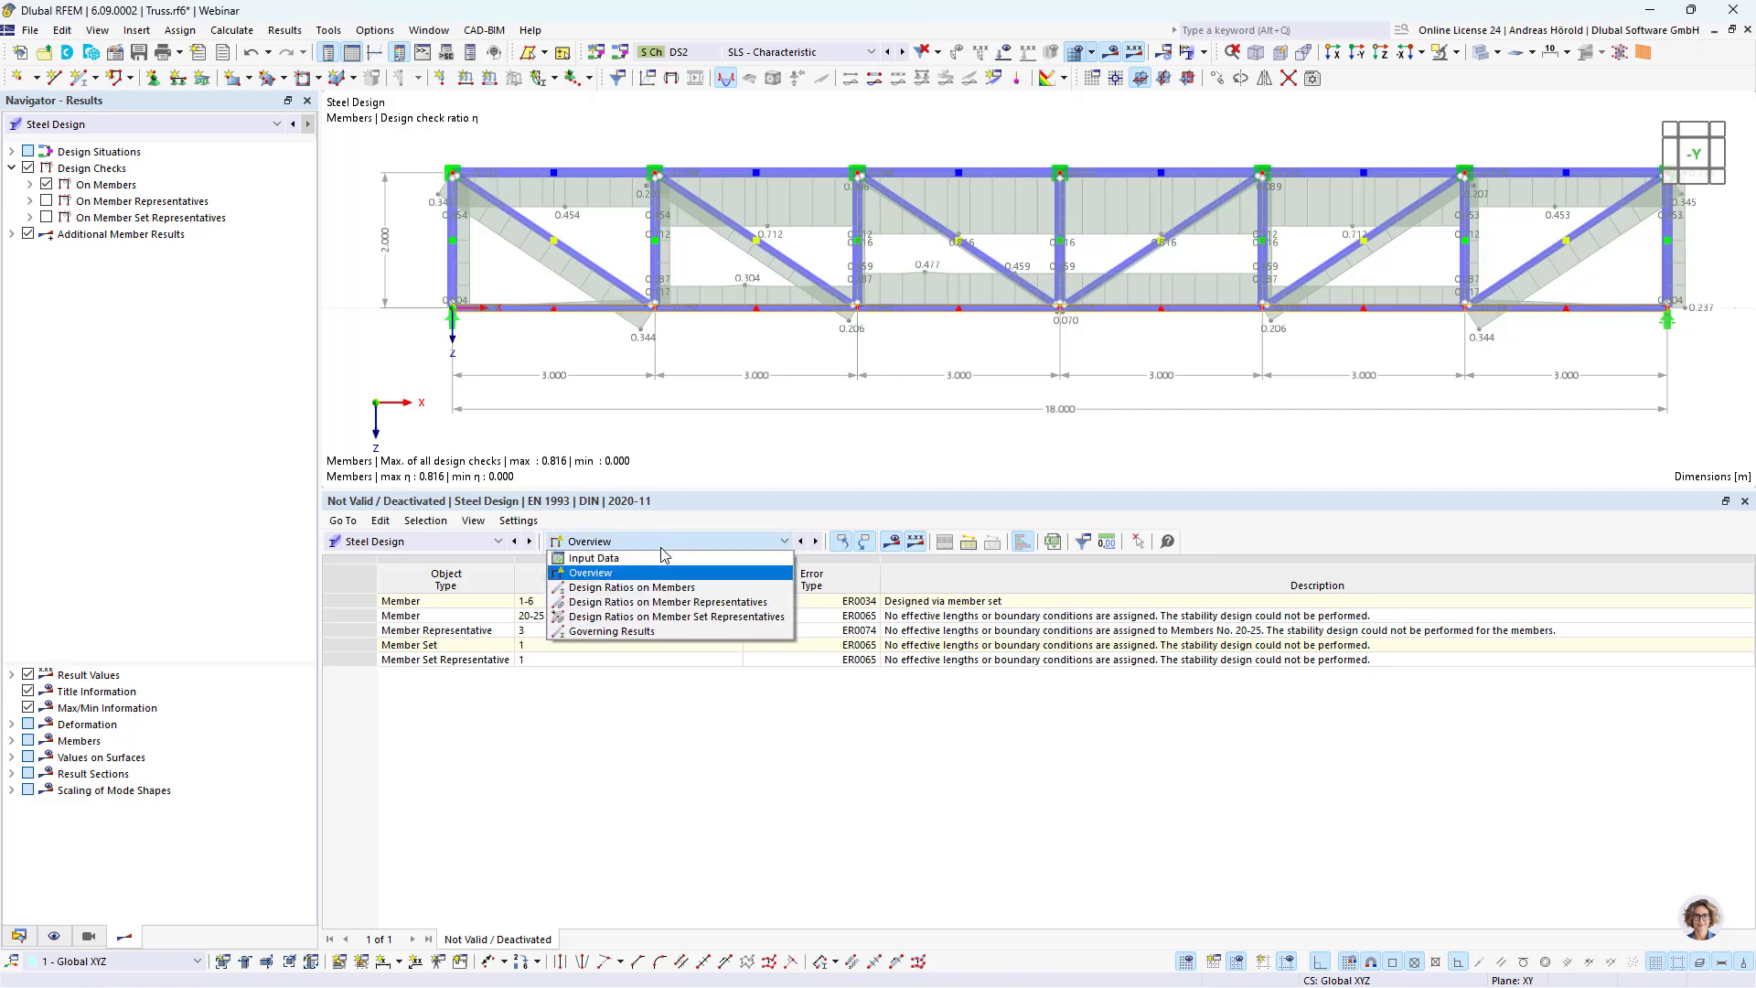
left_click(659, 567)
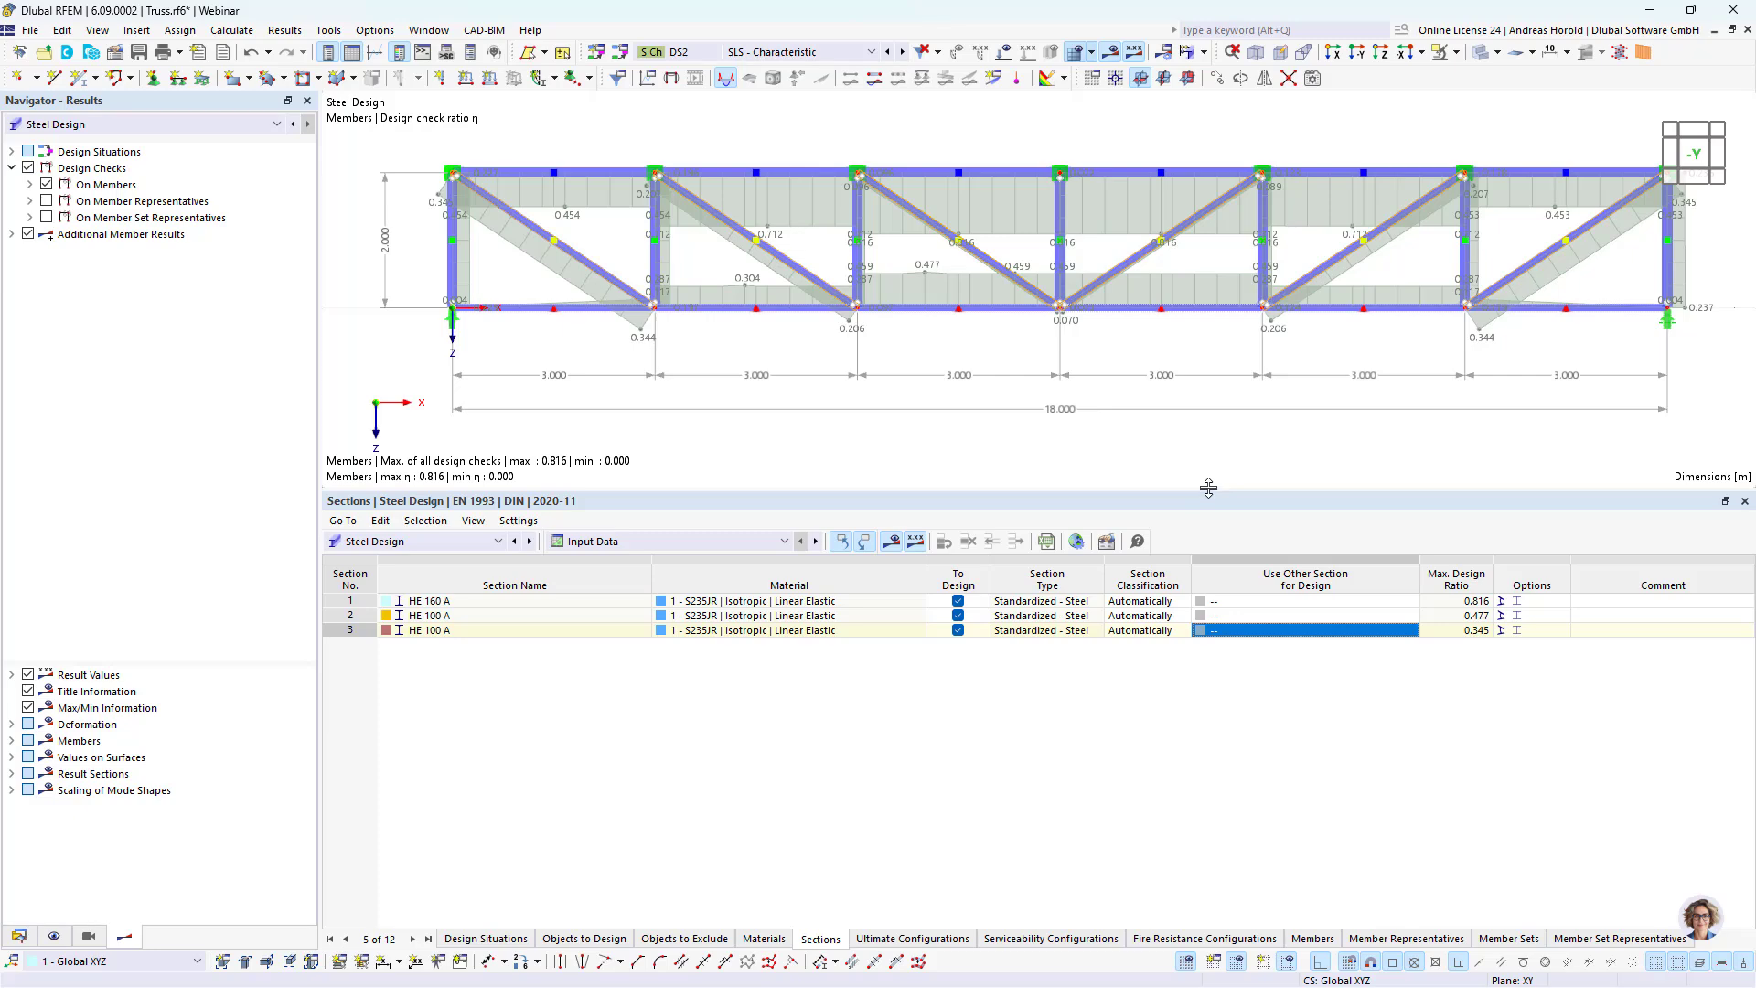
Step: Enlarge the model view, hide the design results and display the loads of load case LC1 Self-weight
left_click_drag(1208, 488, 1201, 713)
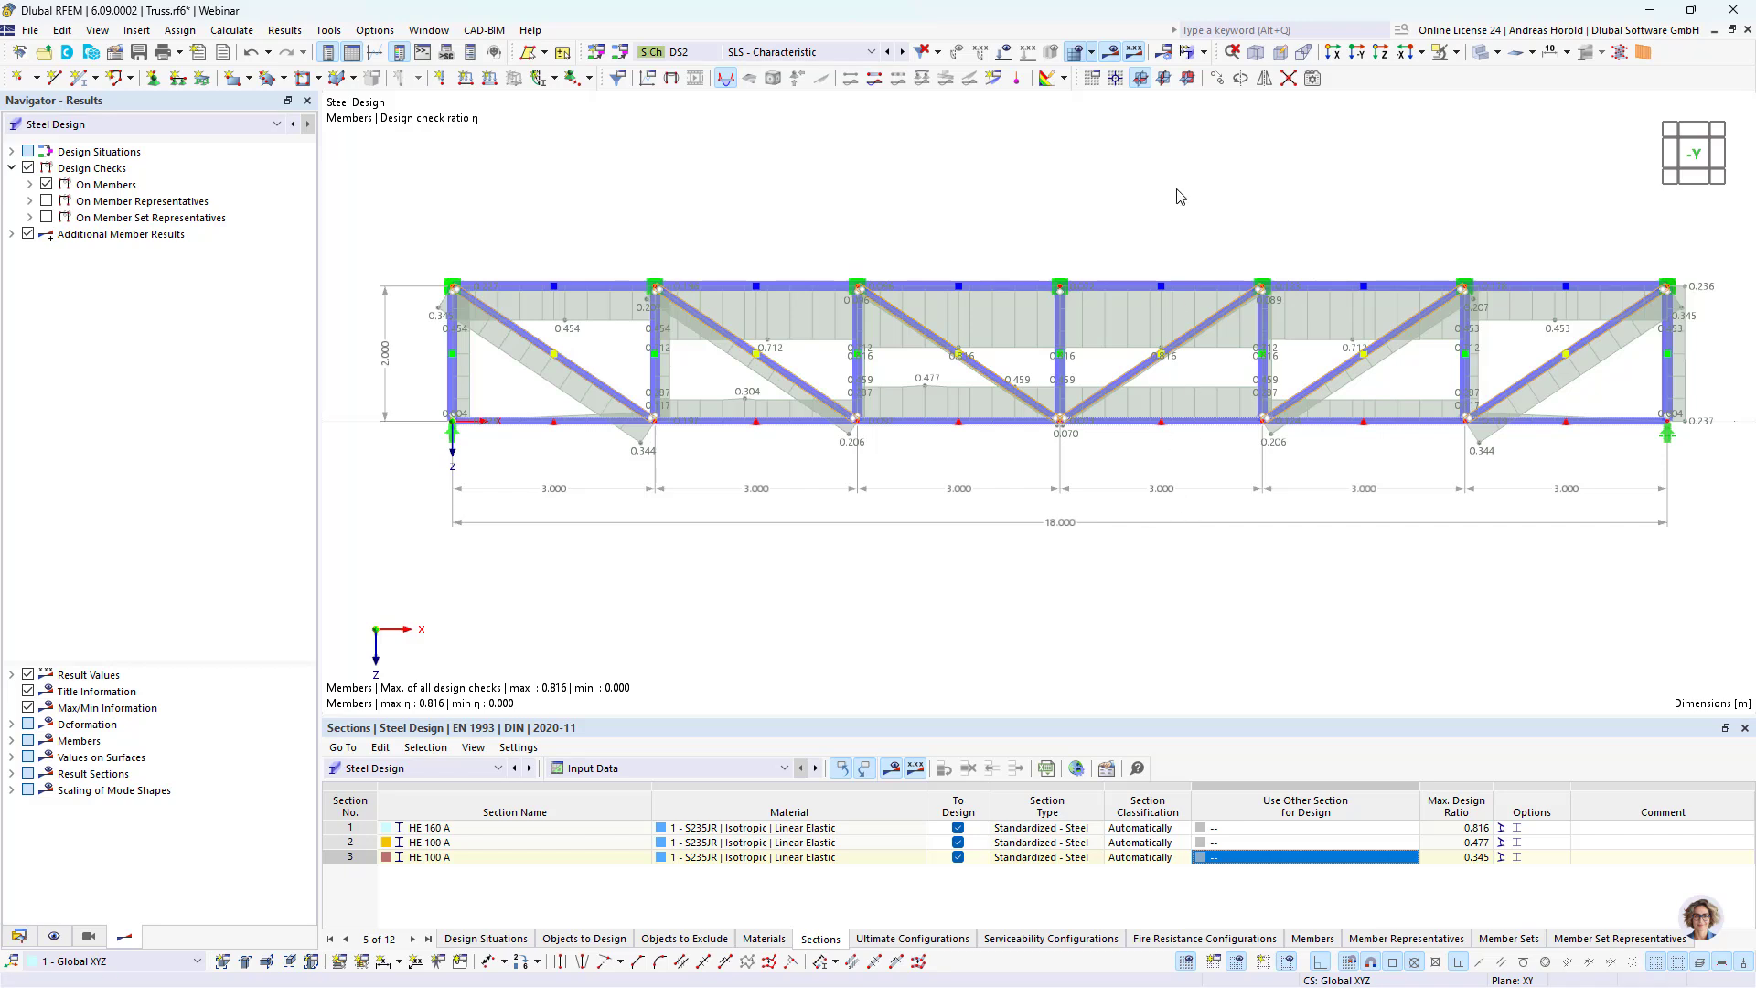
left_click(1113, 55)
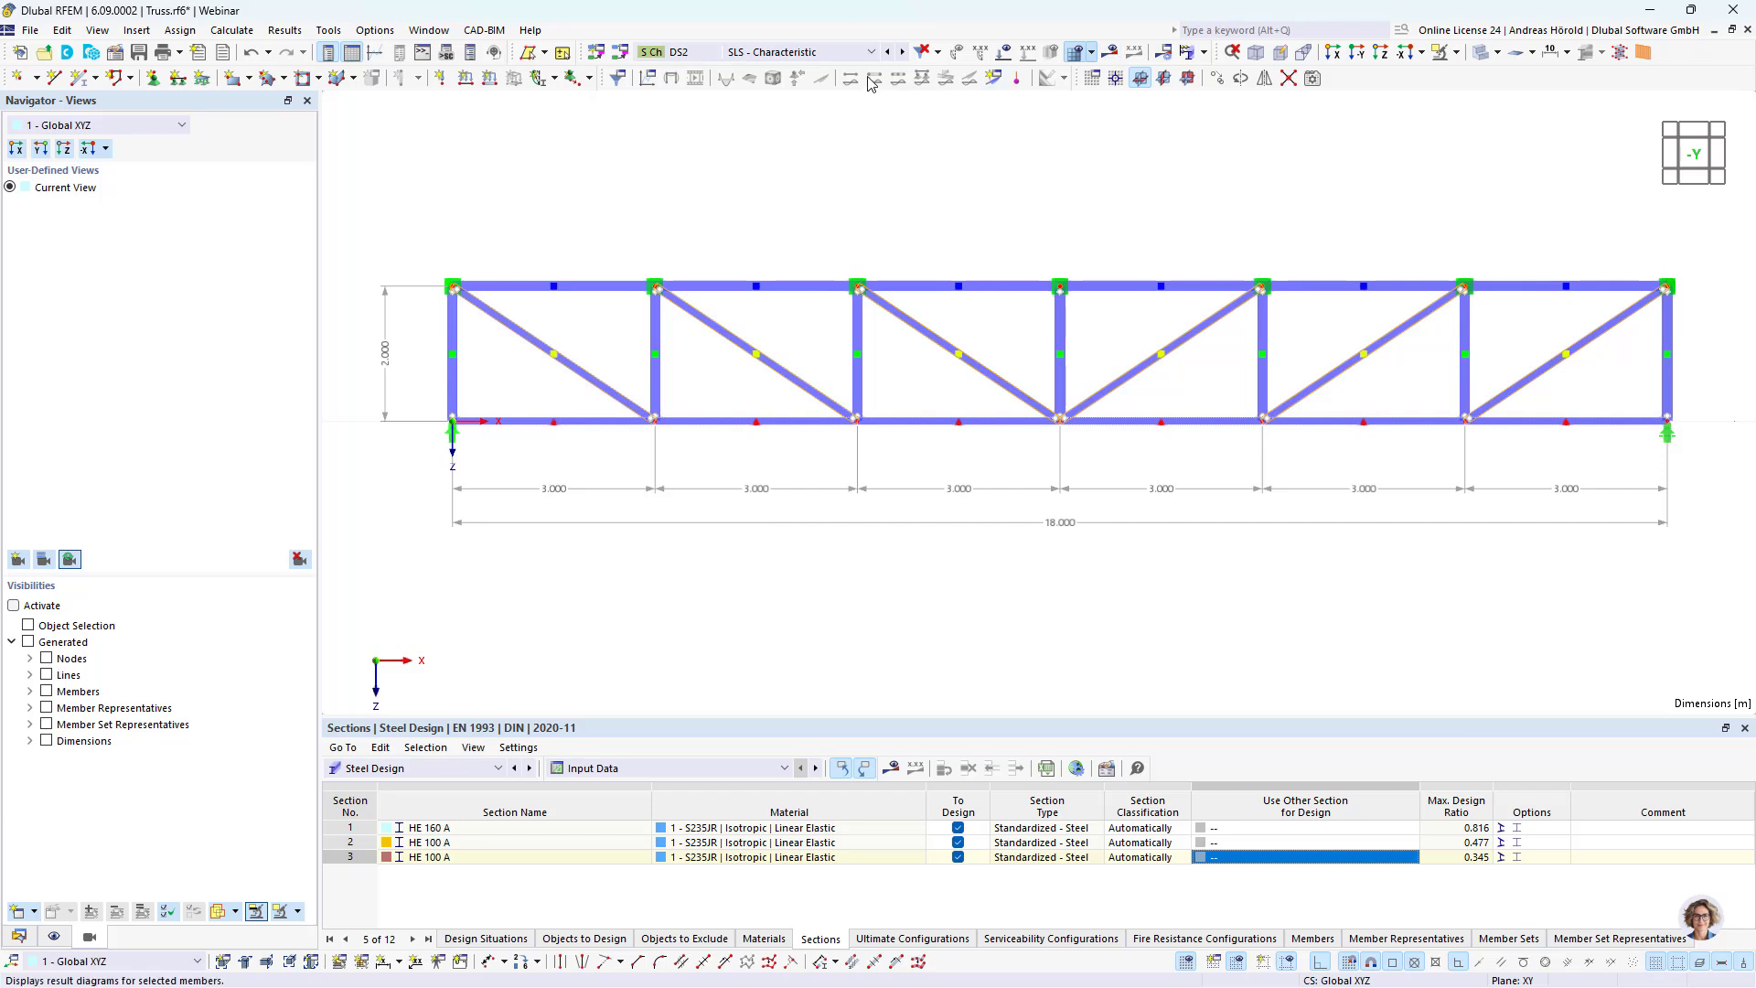
left_click(801, 52)
left_click(822, 84)
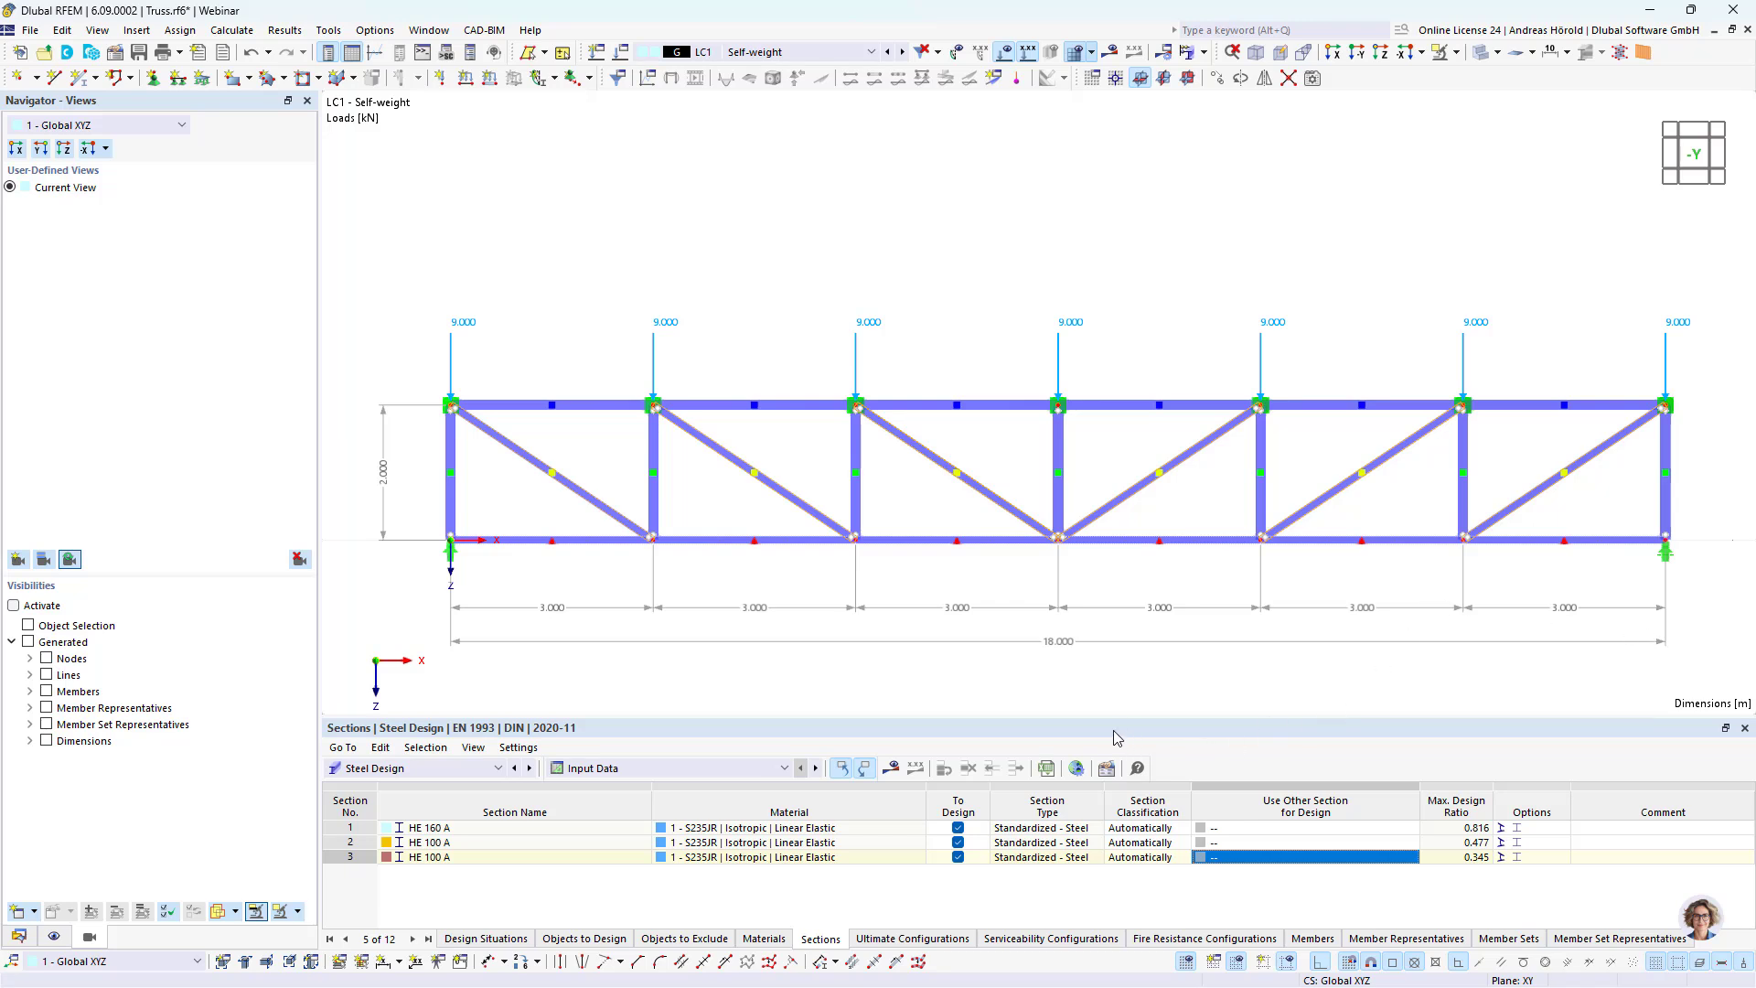
Step: Open the global parameters from the structure tables and add a parameter named Height with a value of 2 m
left_click(411, 770)
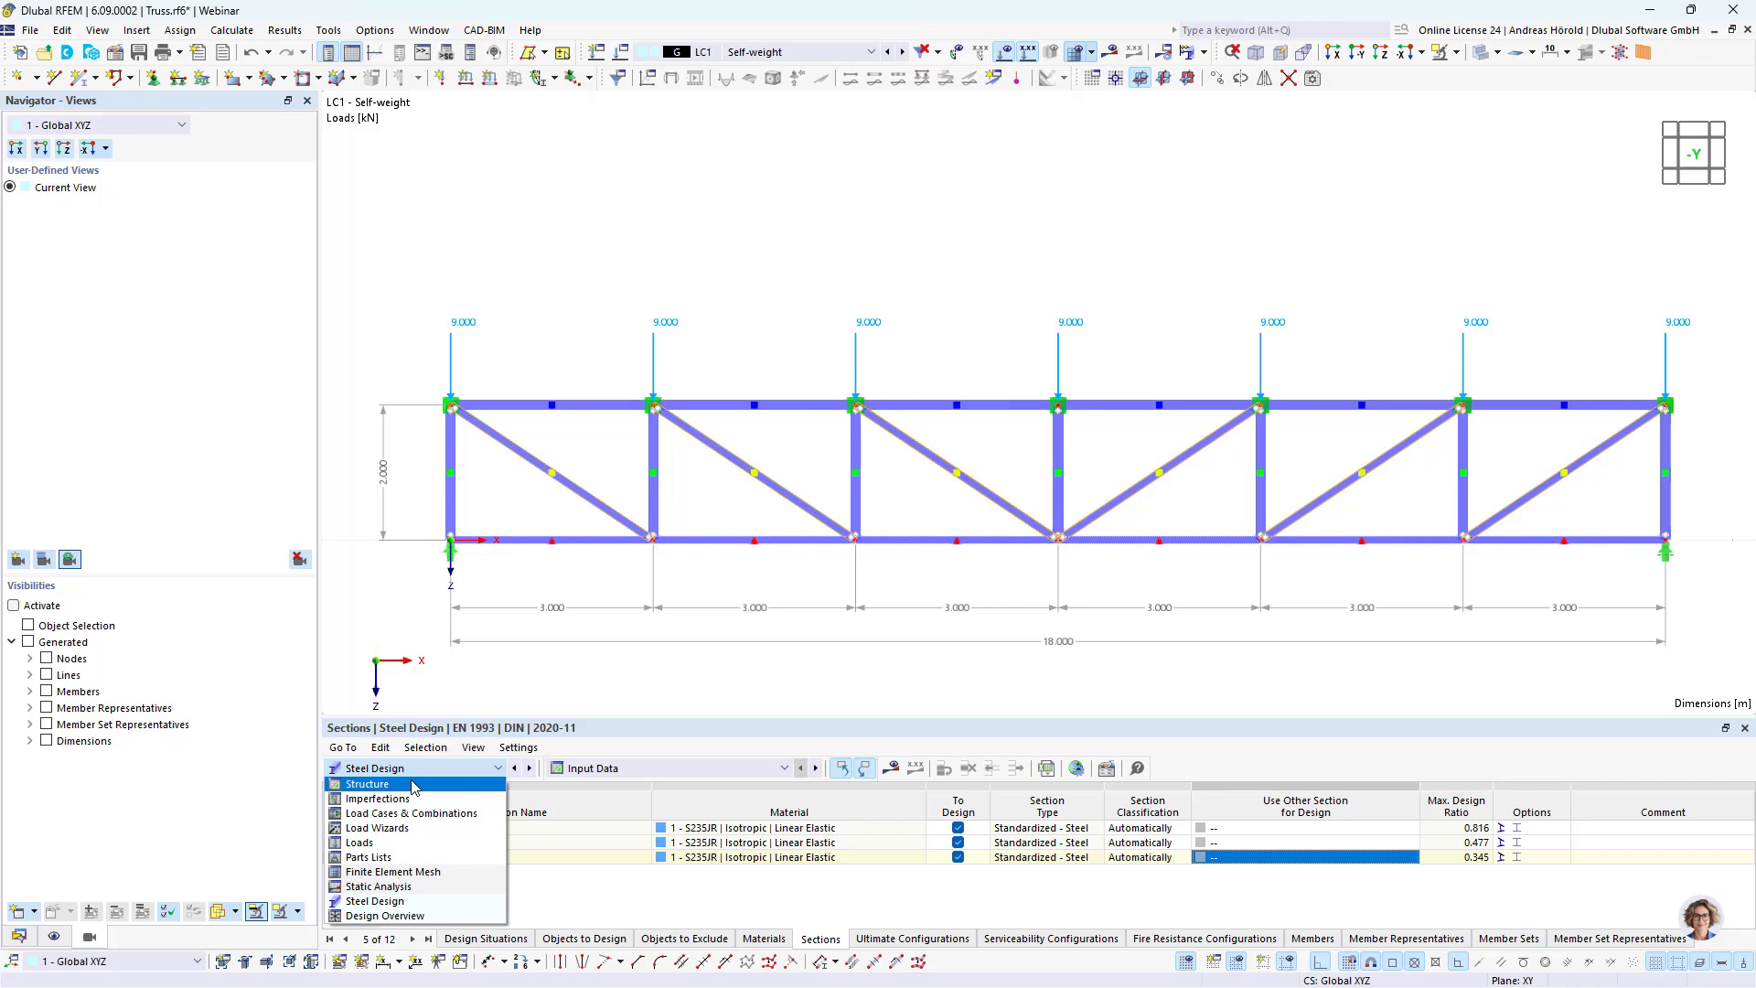
left_click(413, 784)
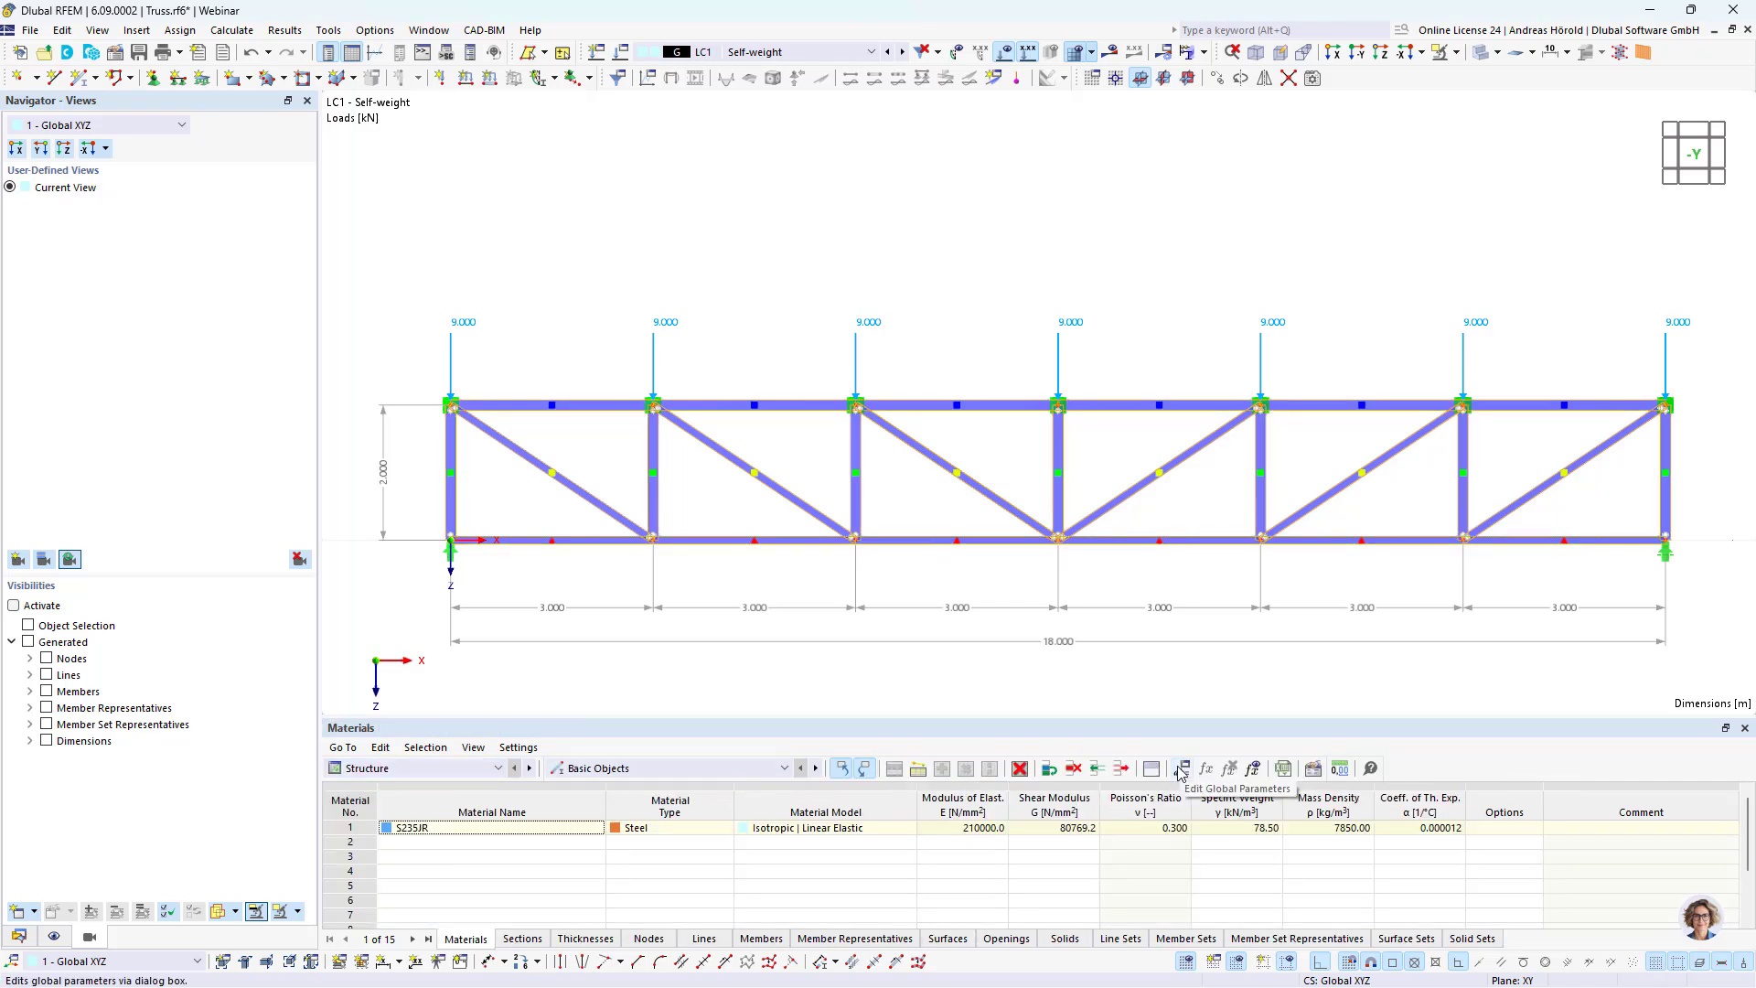
left_click(1181, 773)
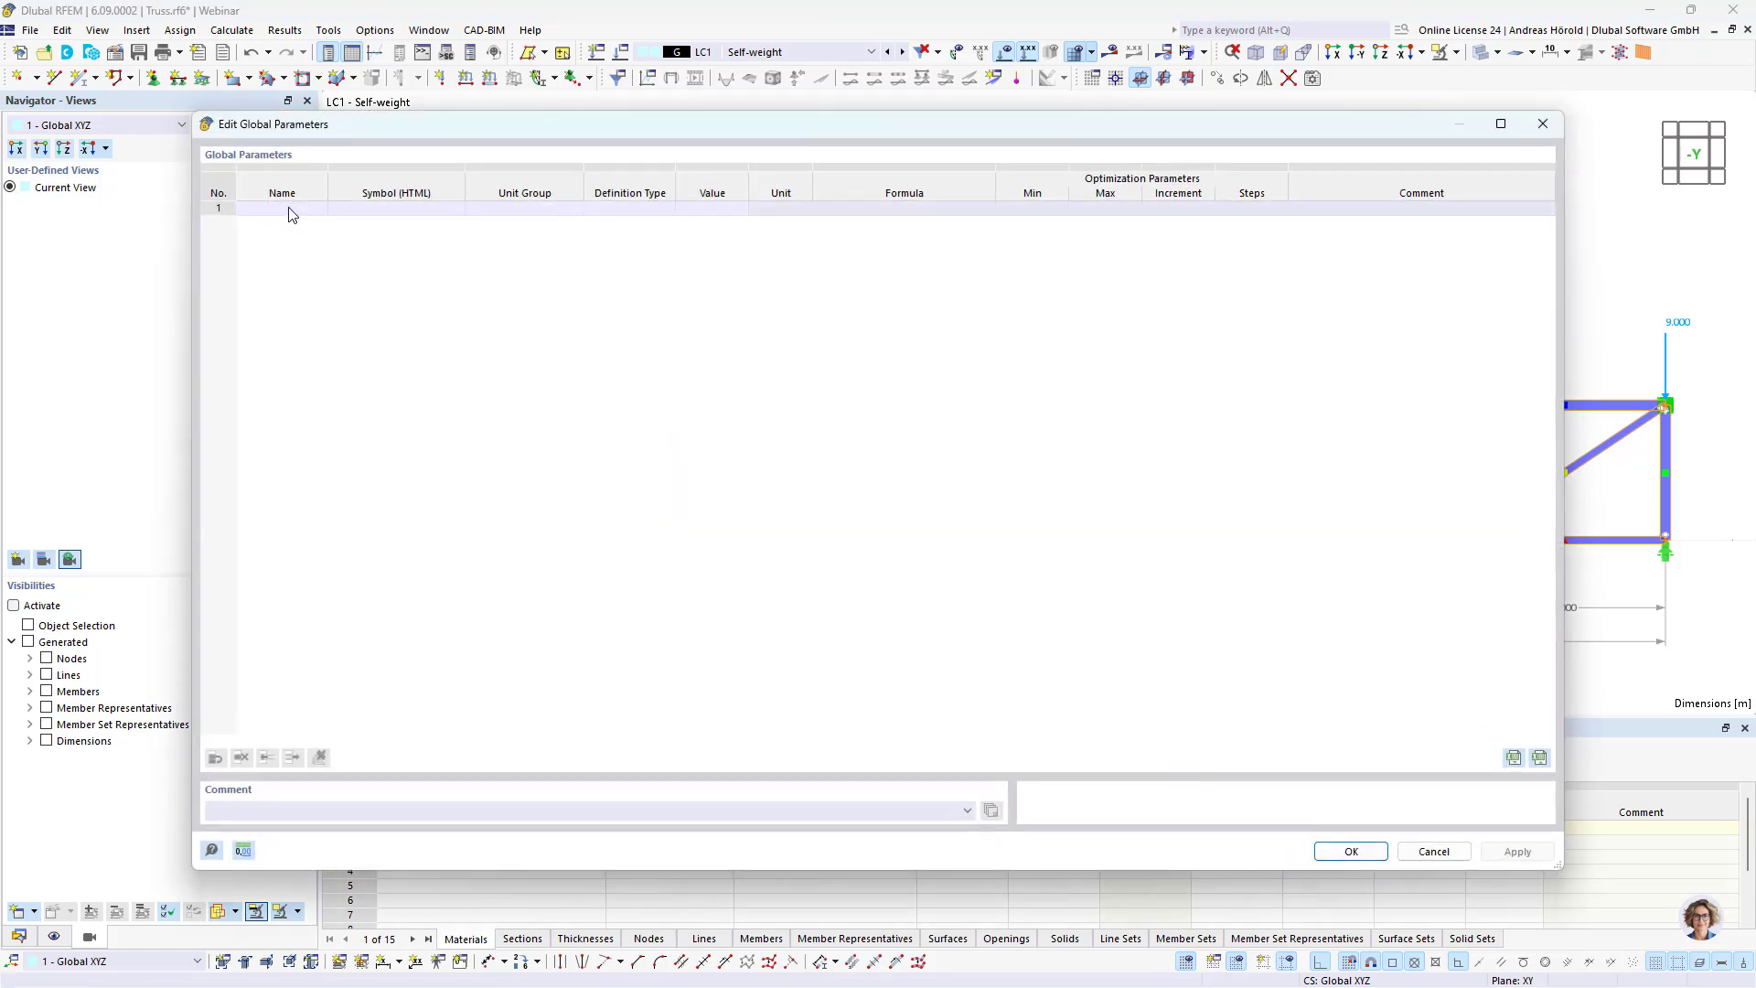
left_click(290, 208)
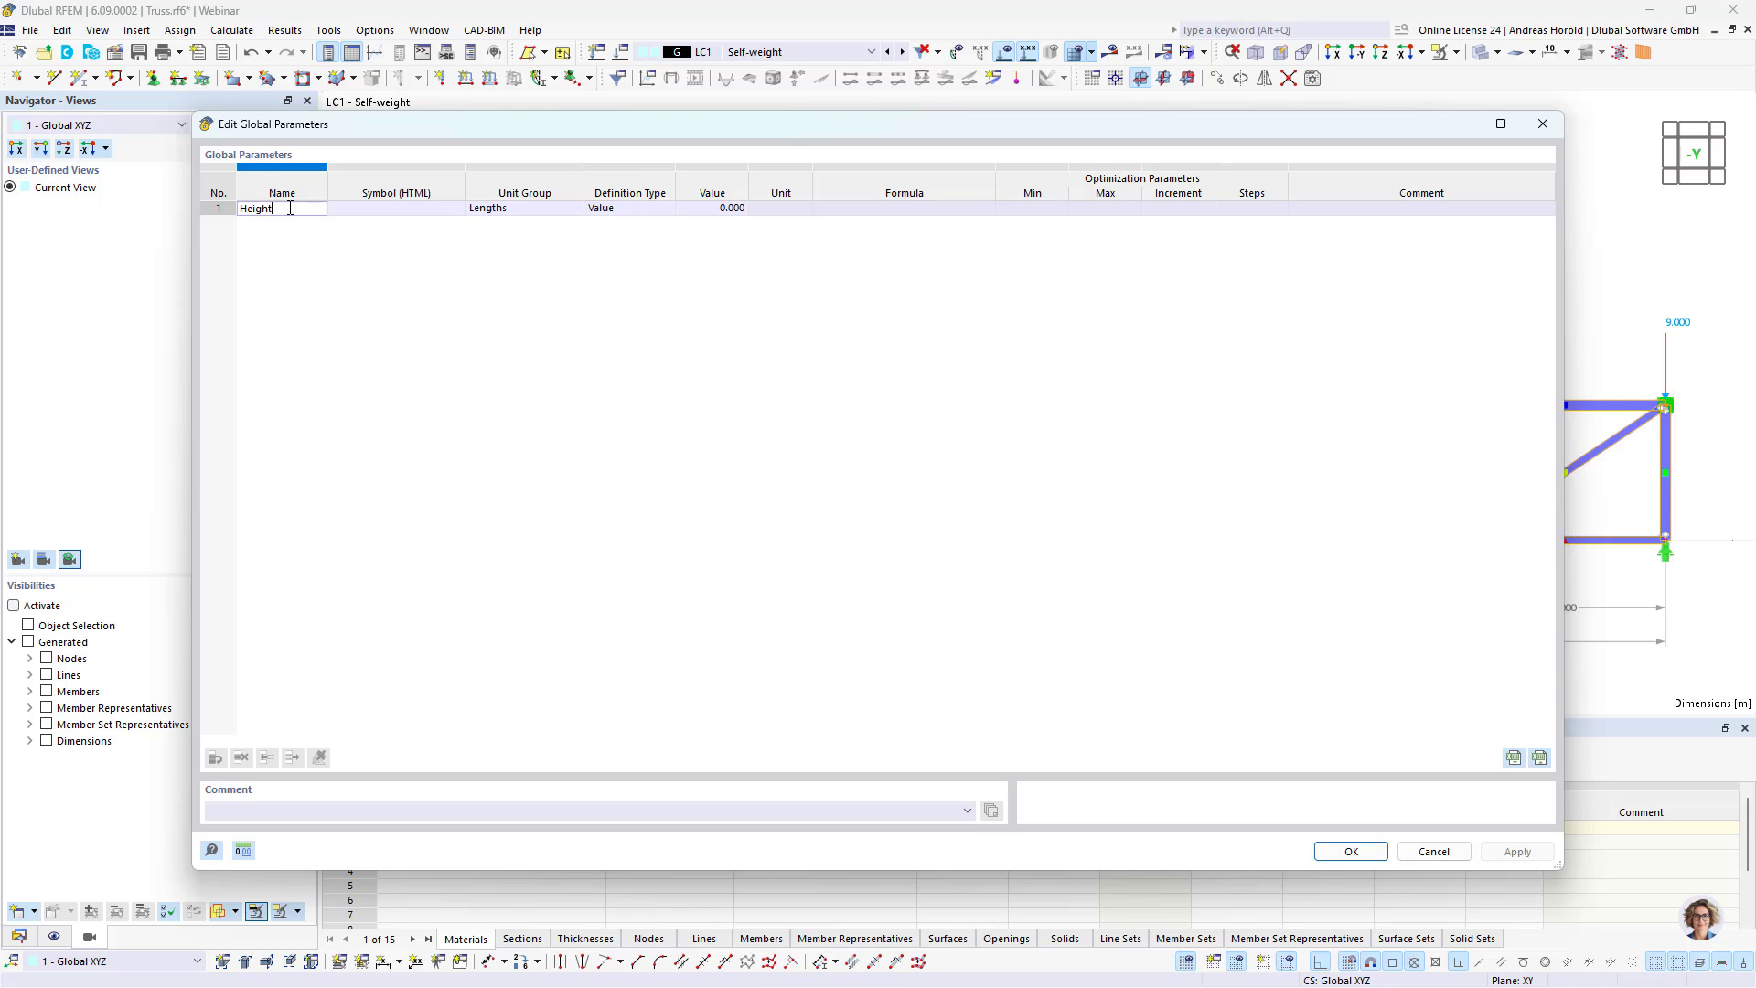
left_click(727, 209)
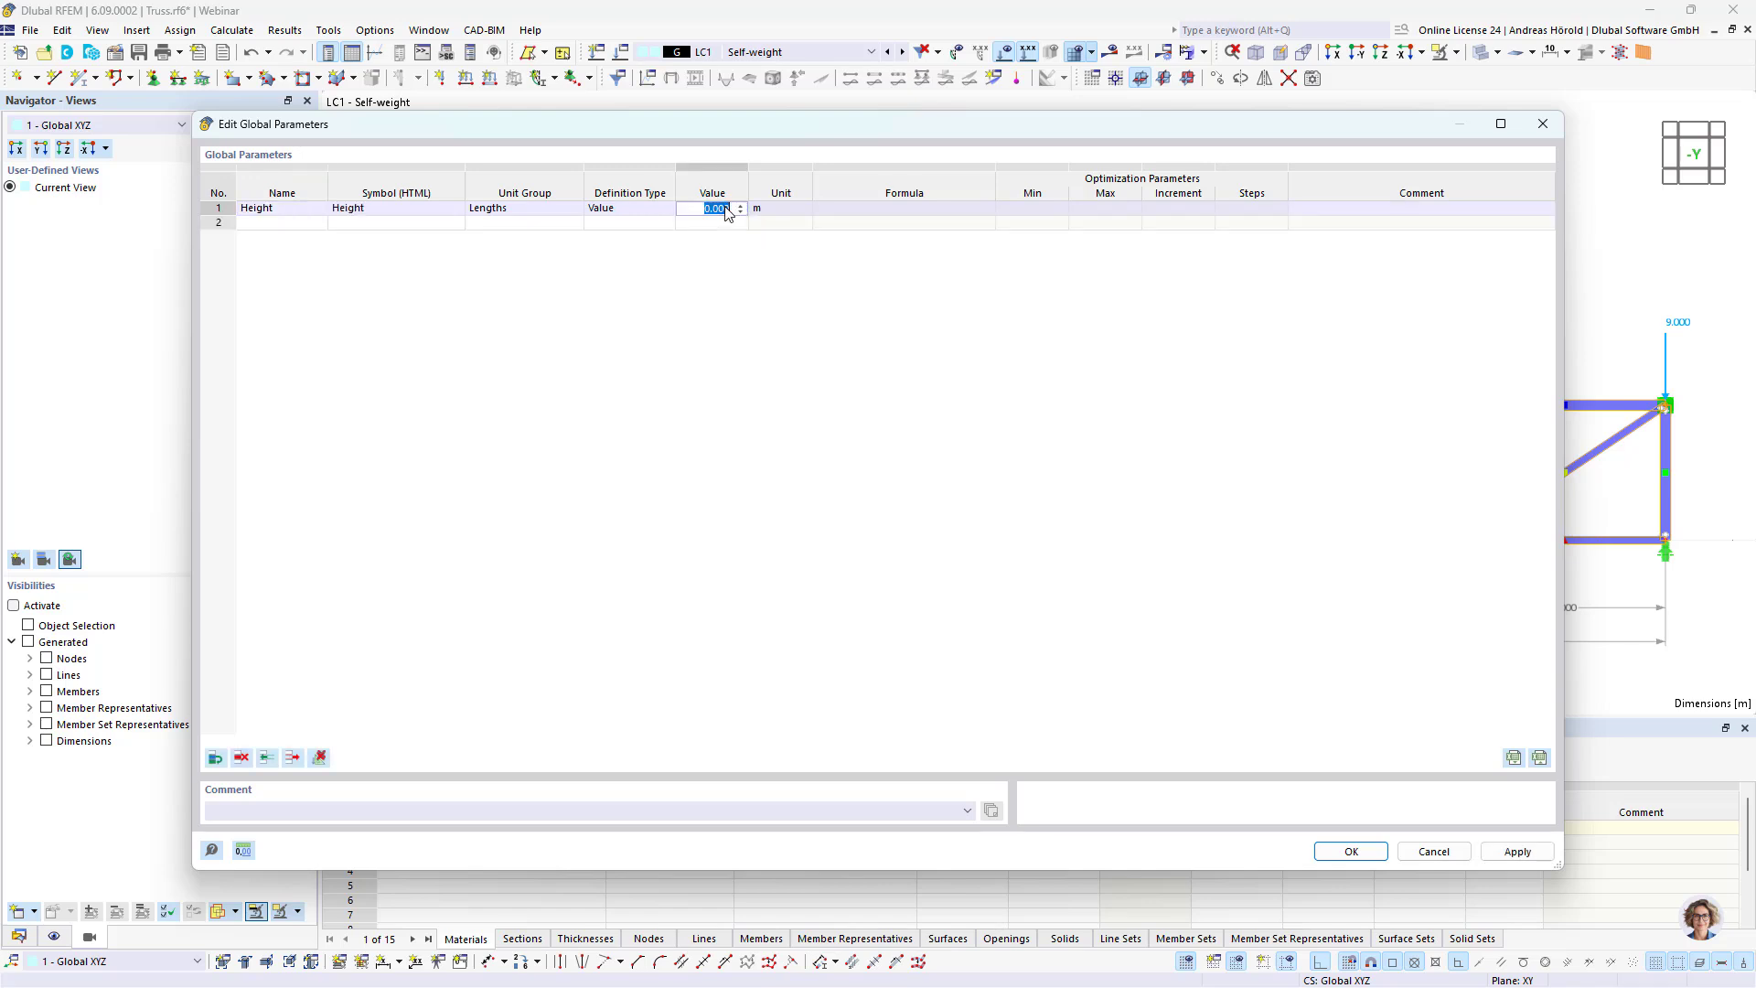
type("2")
key("Return")
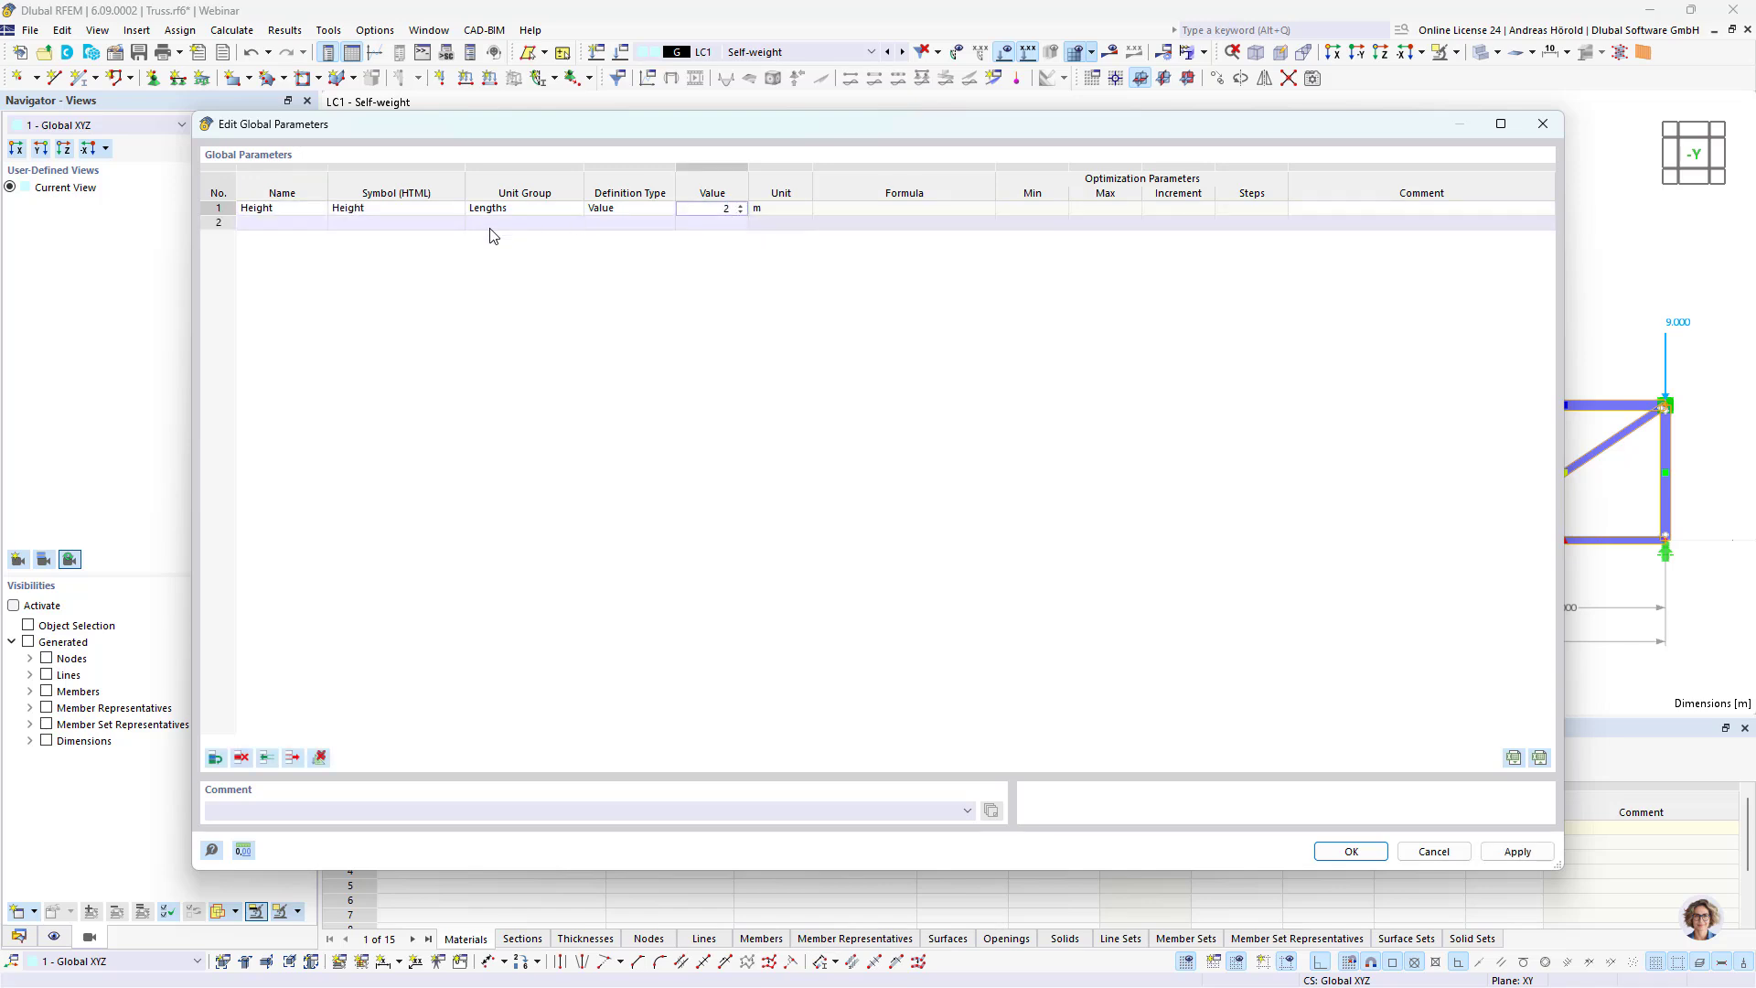
Step: Add a second global parameter named Length with a value of 18 m
left_click(287, 225)
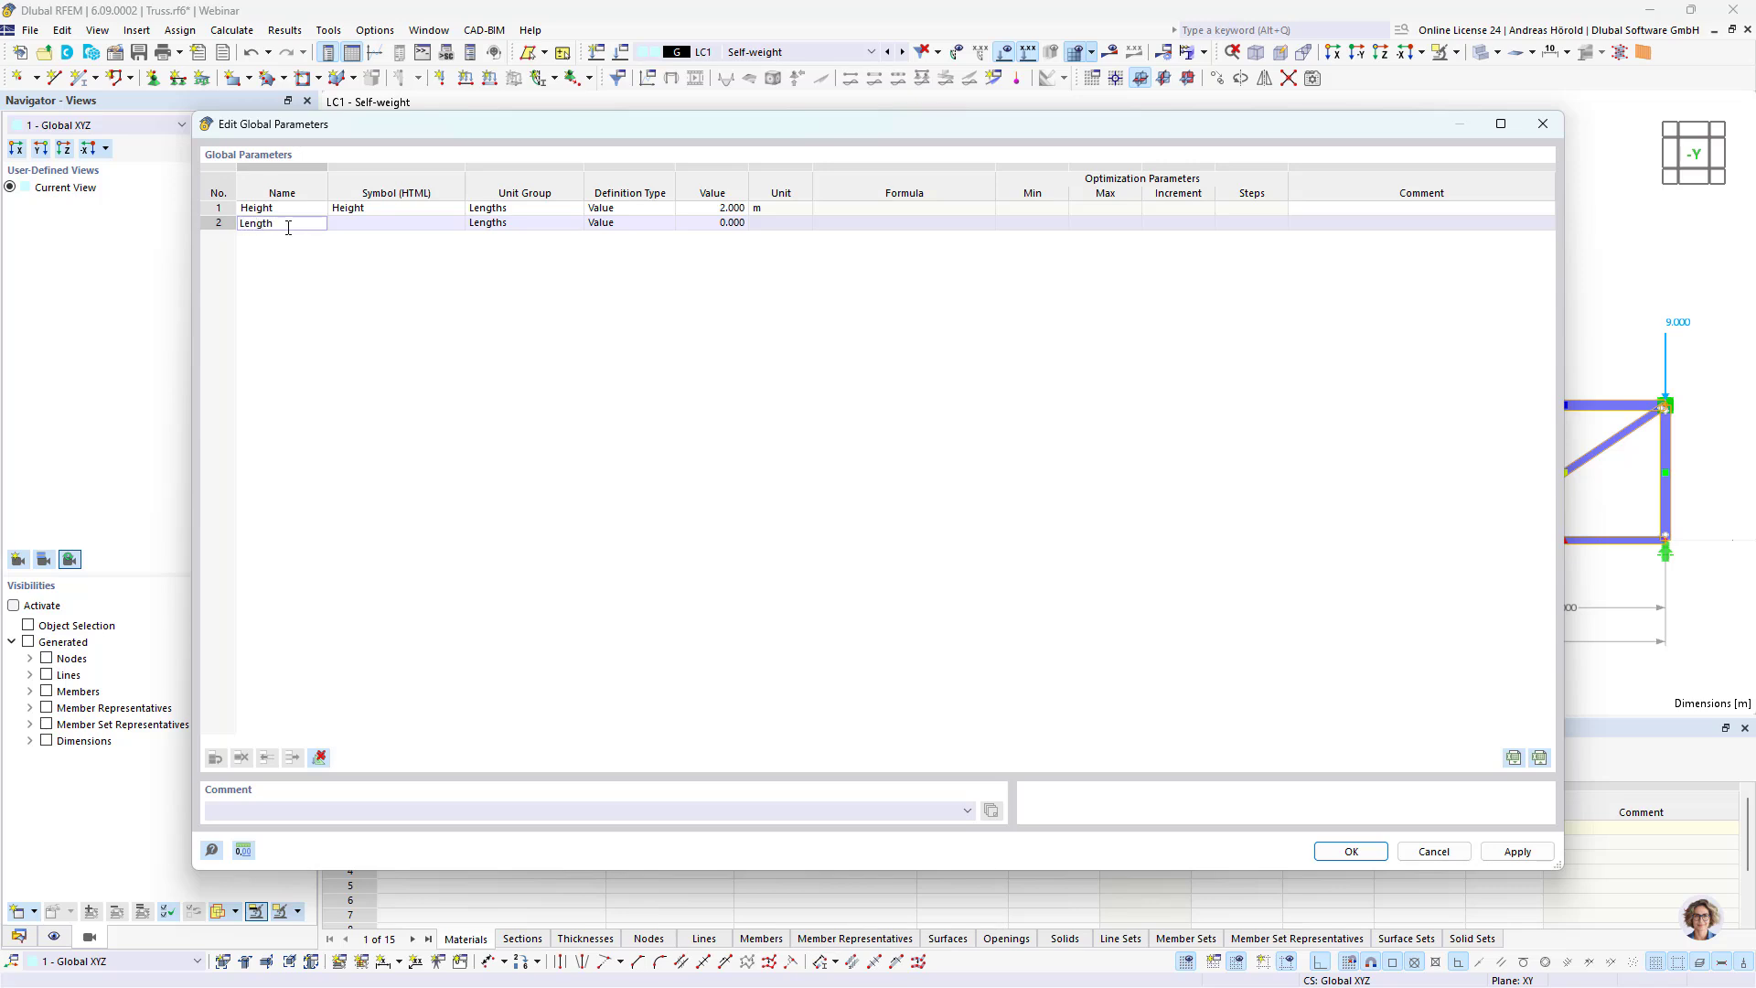
left_click(703, 220)
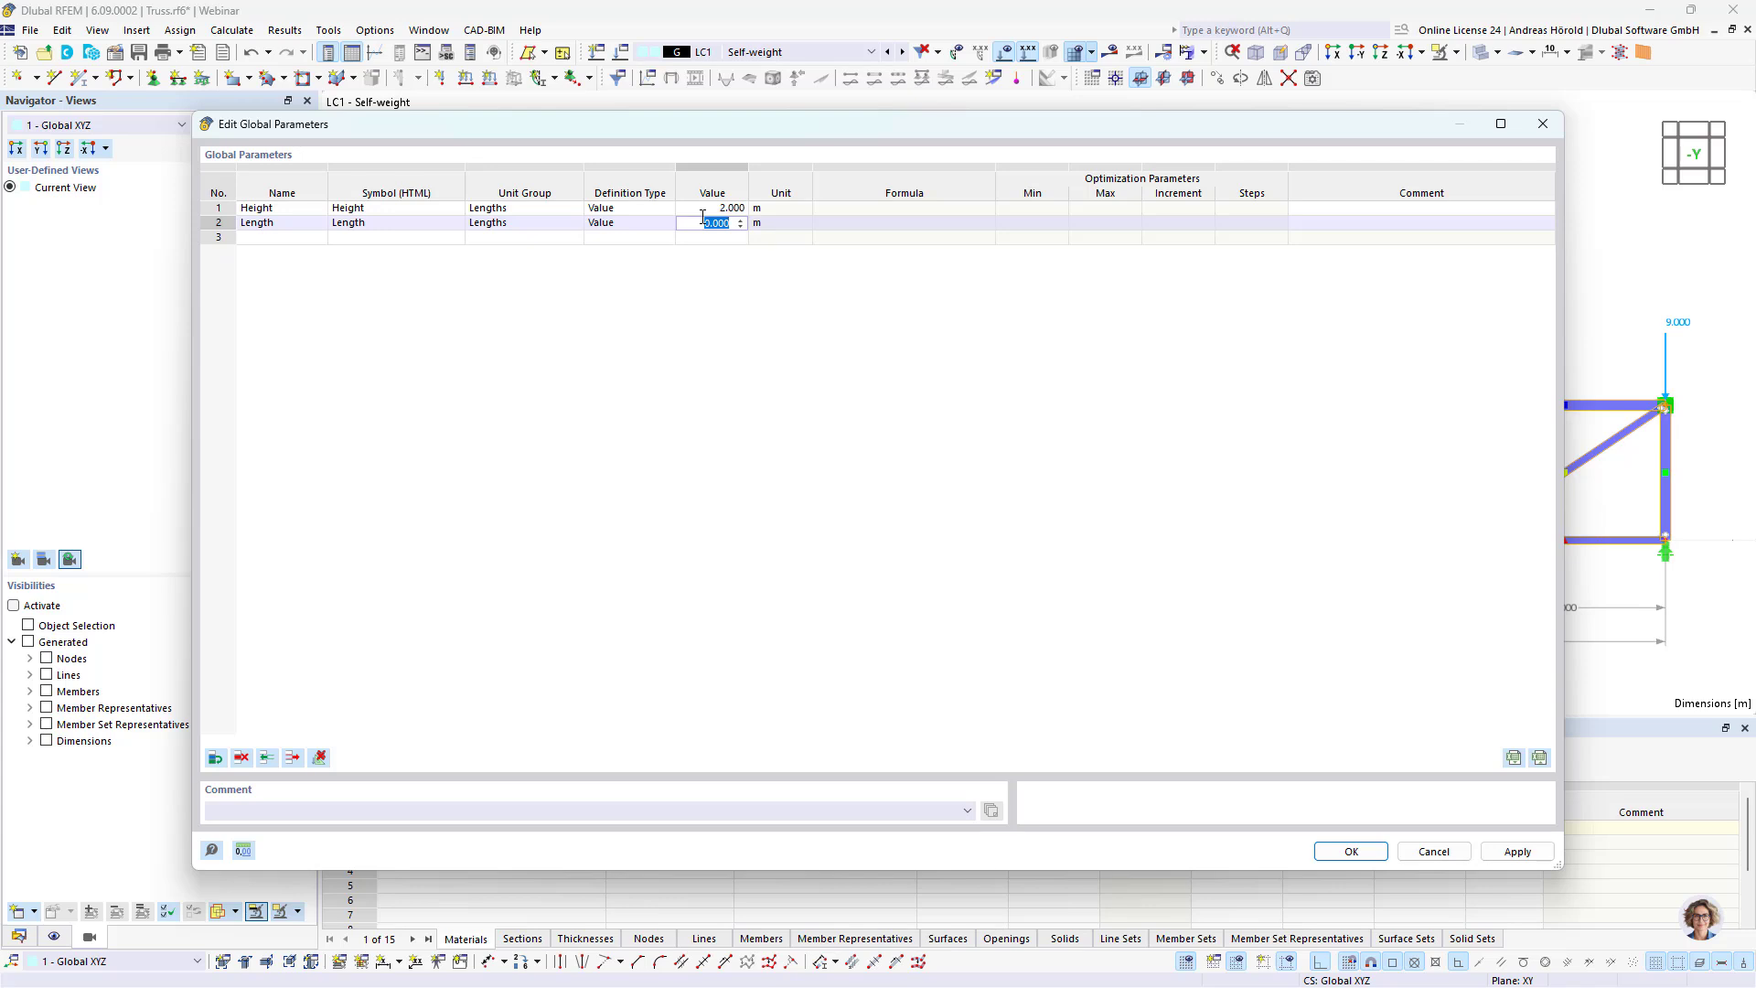
type("18")
key("Return")
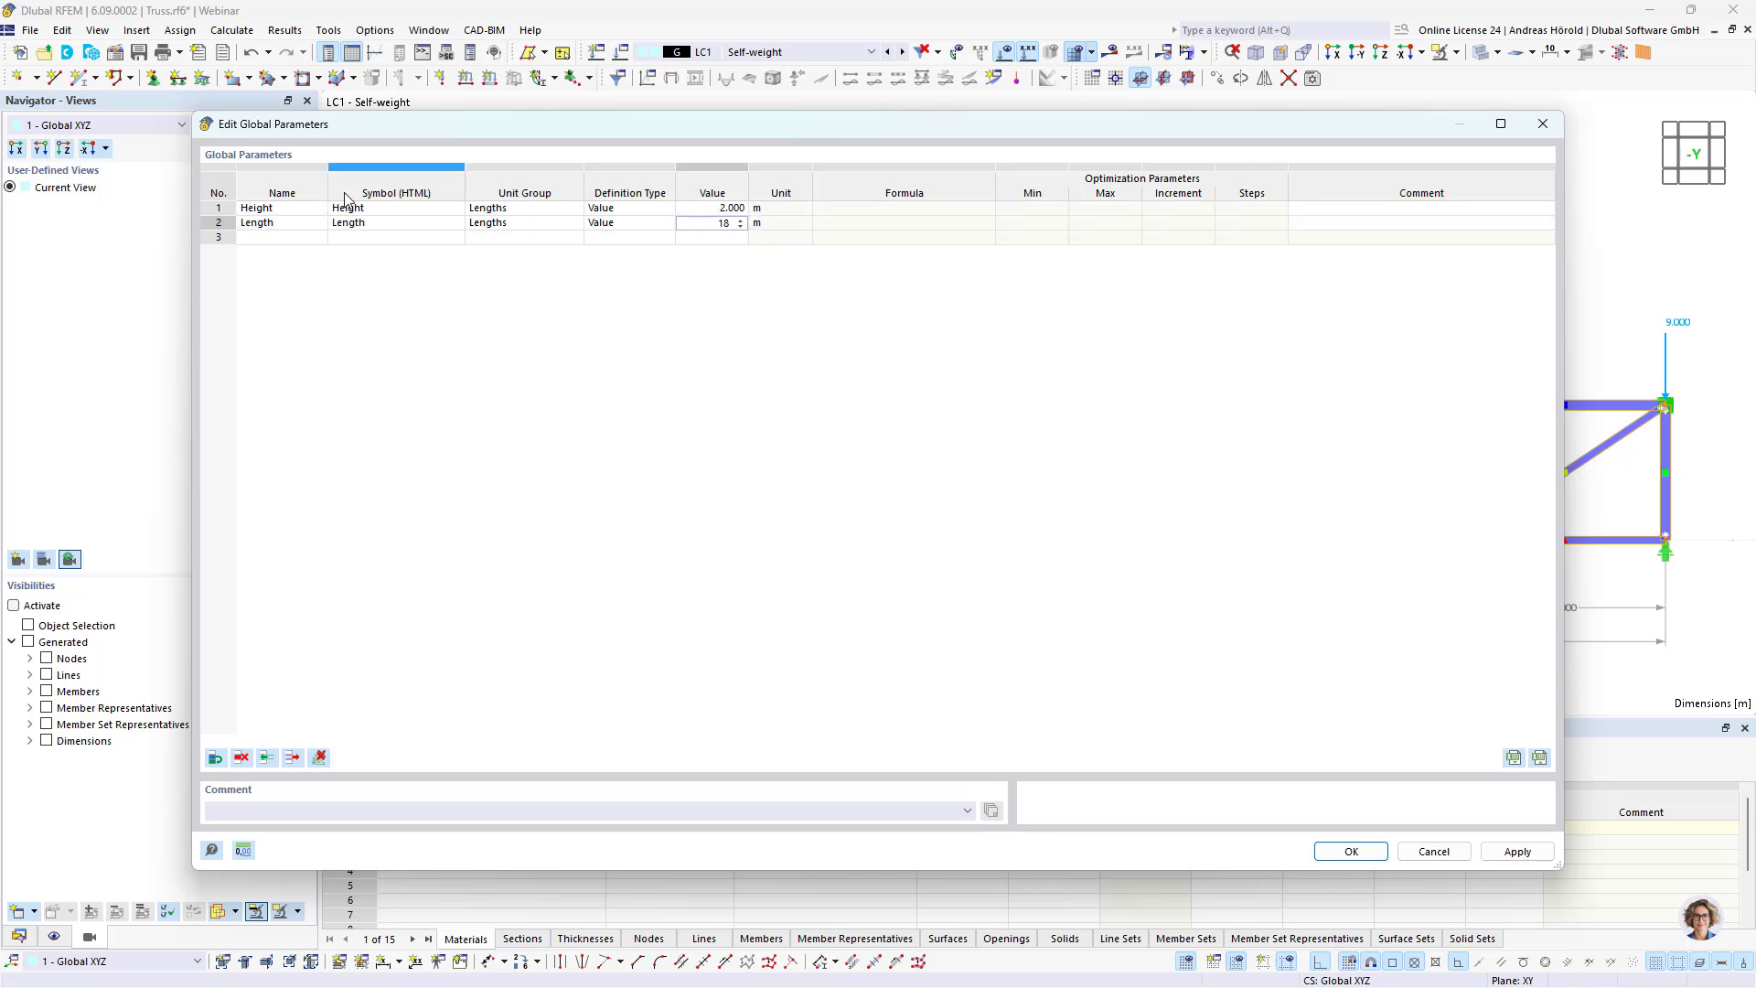
Step: Add a third global parameter named Self_weight_roof and look through the available unit groups for a suitable load unit
left_click(296, 239)
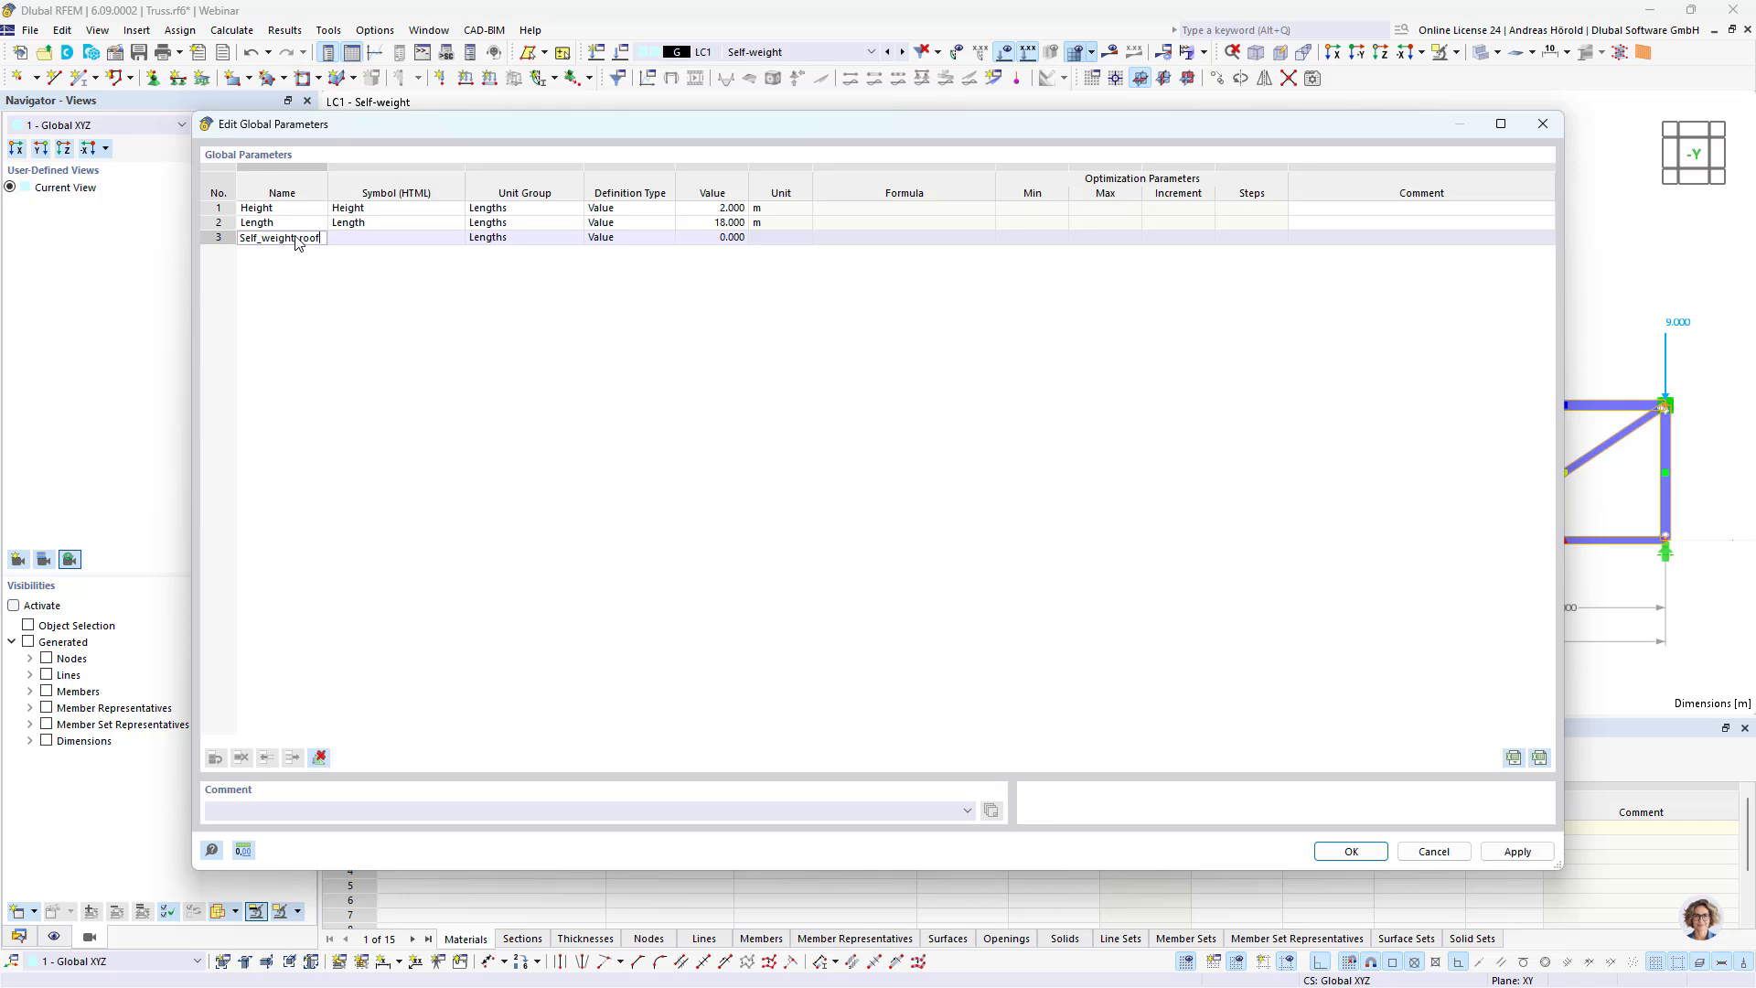
left_click(515, 243)
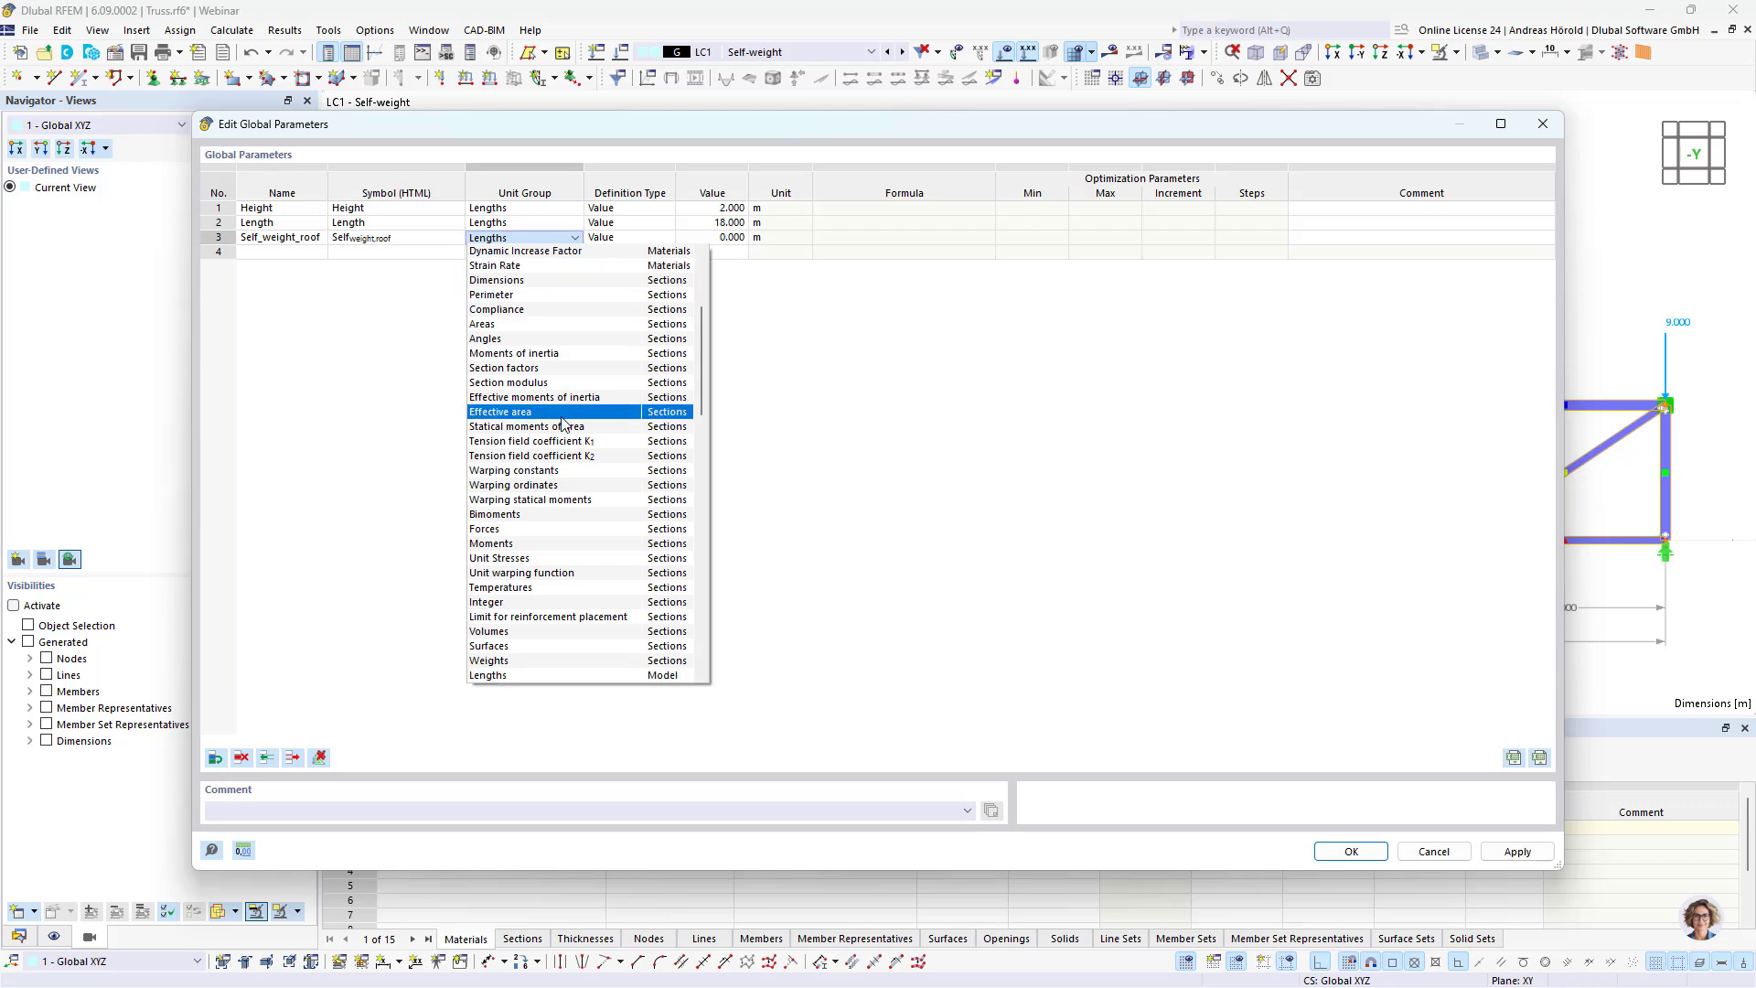
scroll(579, 379, "up", 3)
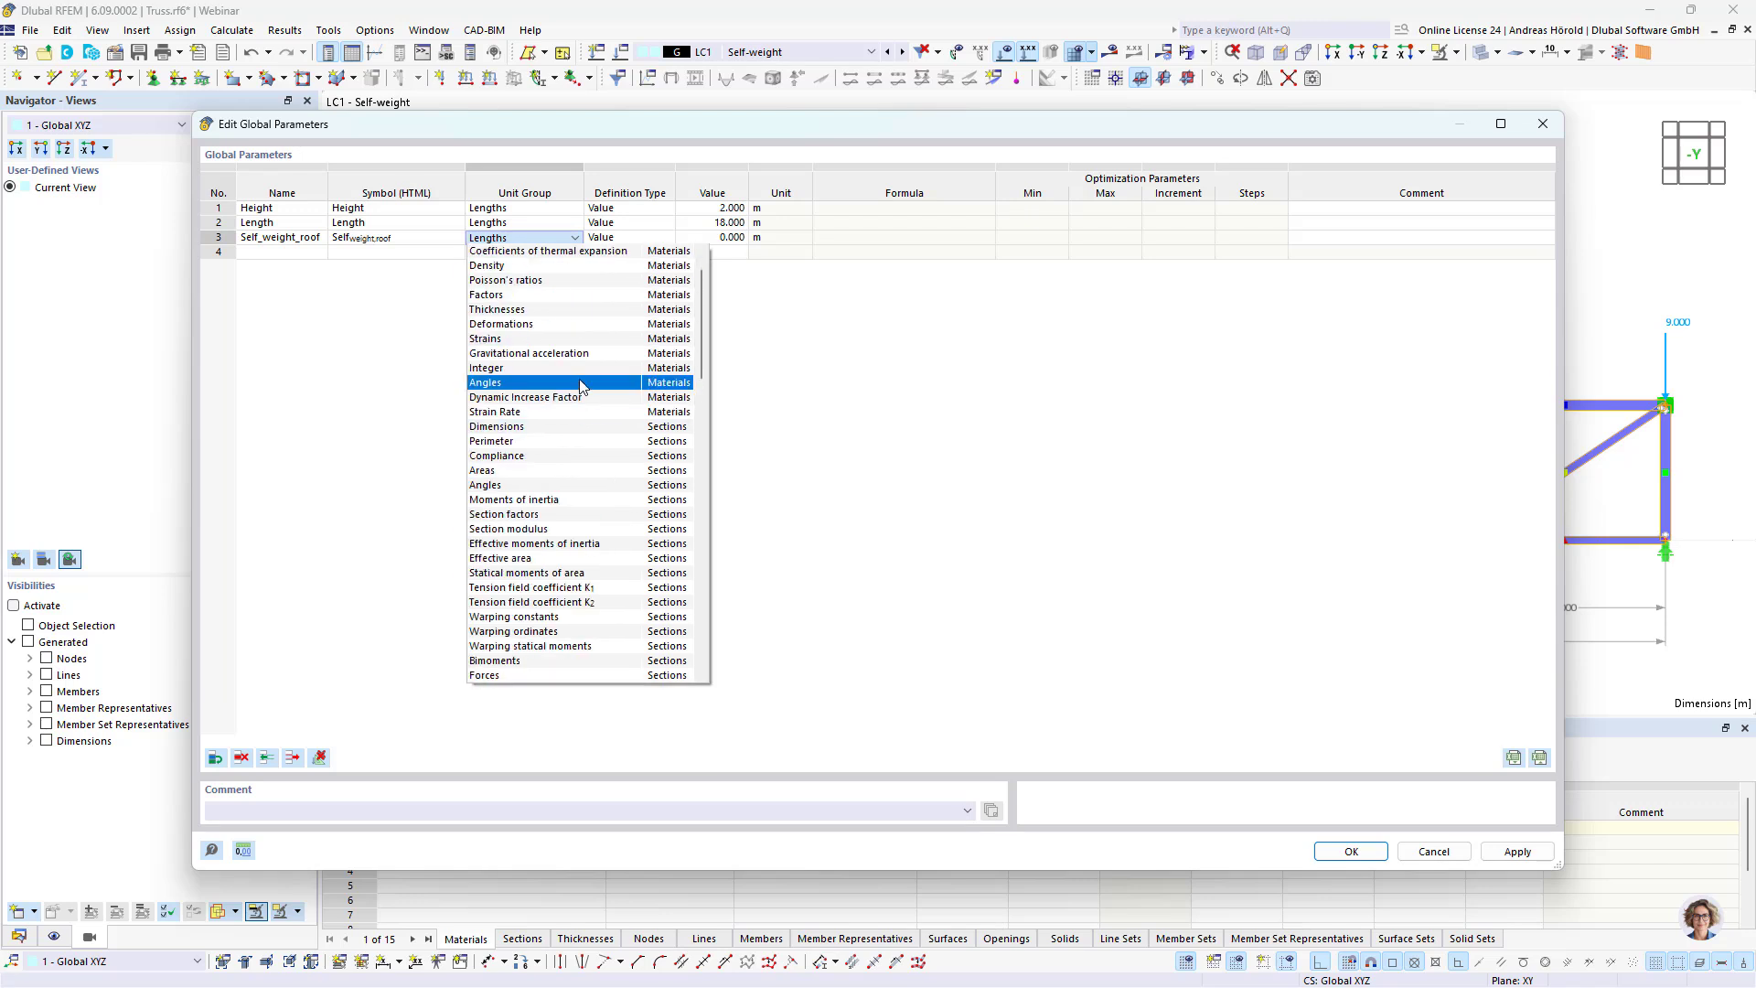
scroll(579, 384, "up", 1)
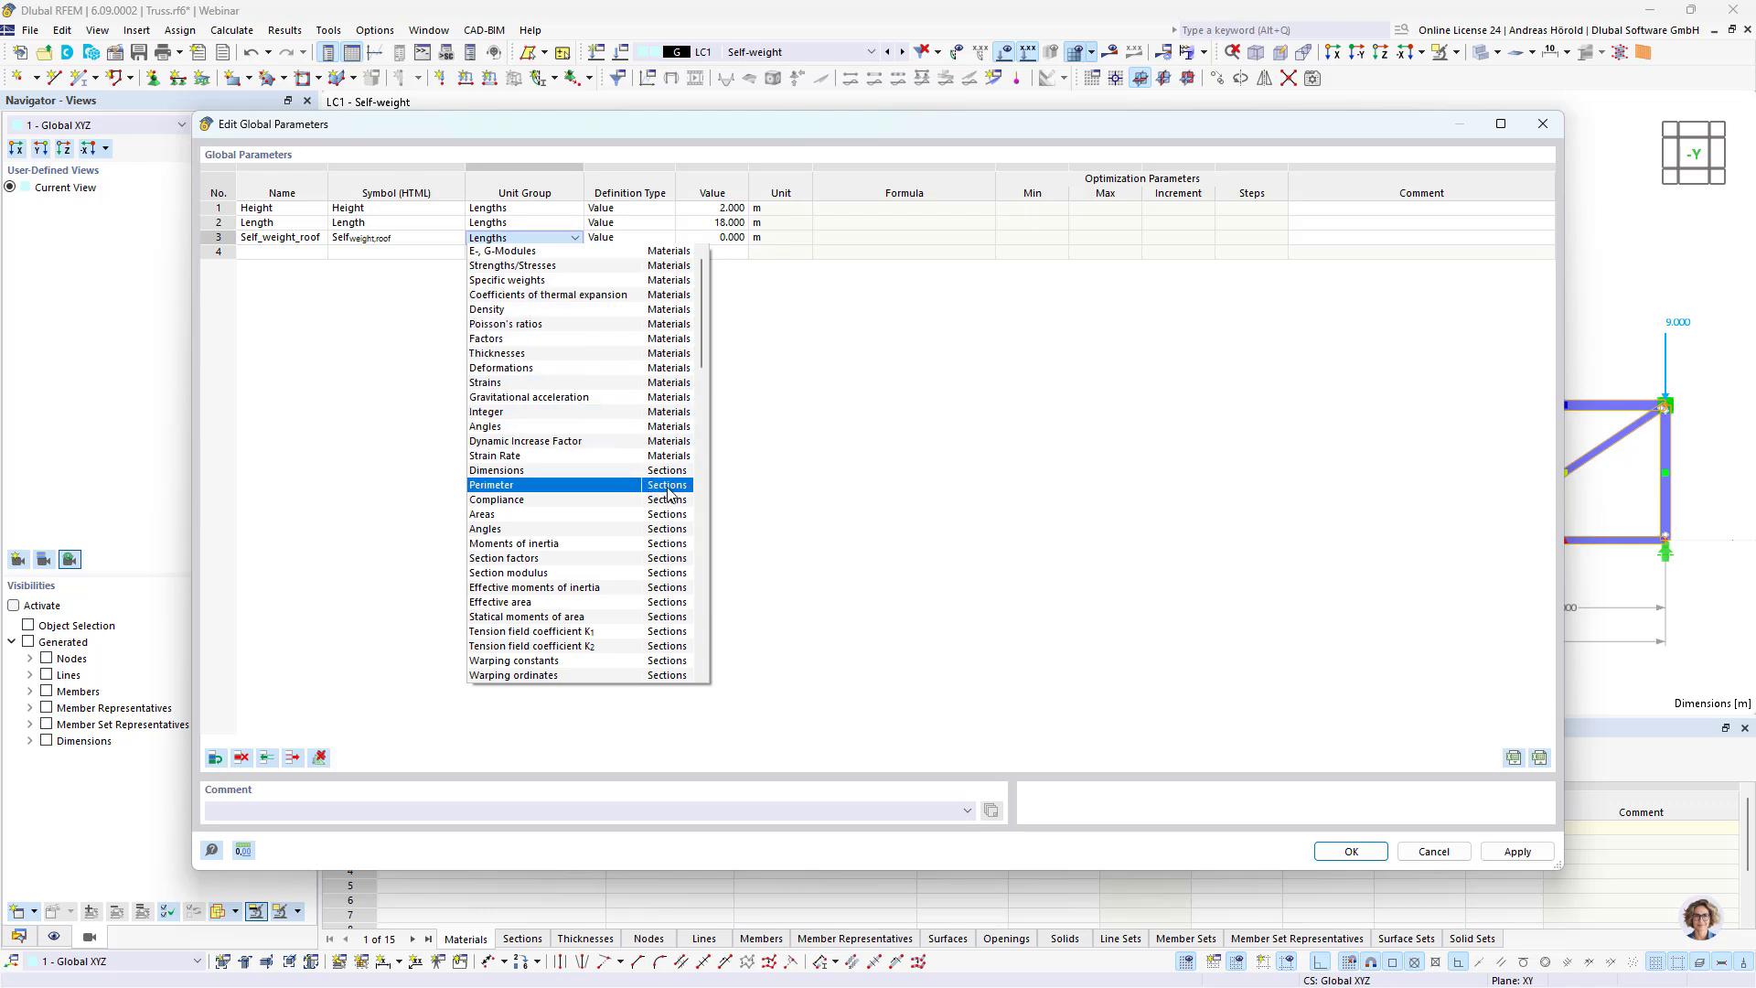
scroll(666, 412, "down", 3)
scroll(666, 453, "down", 5)
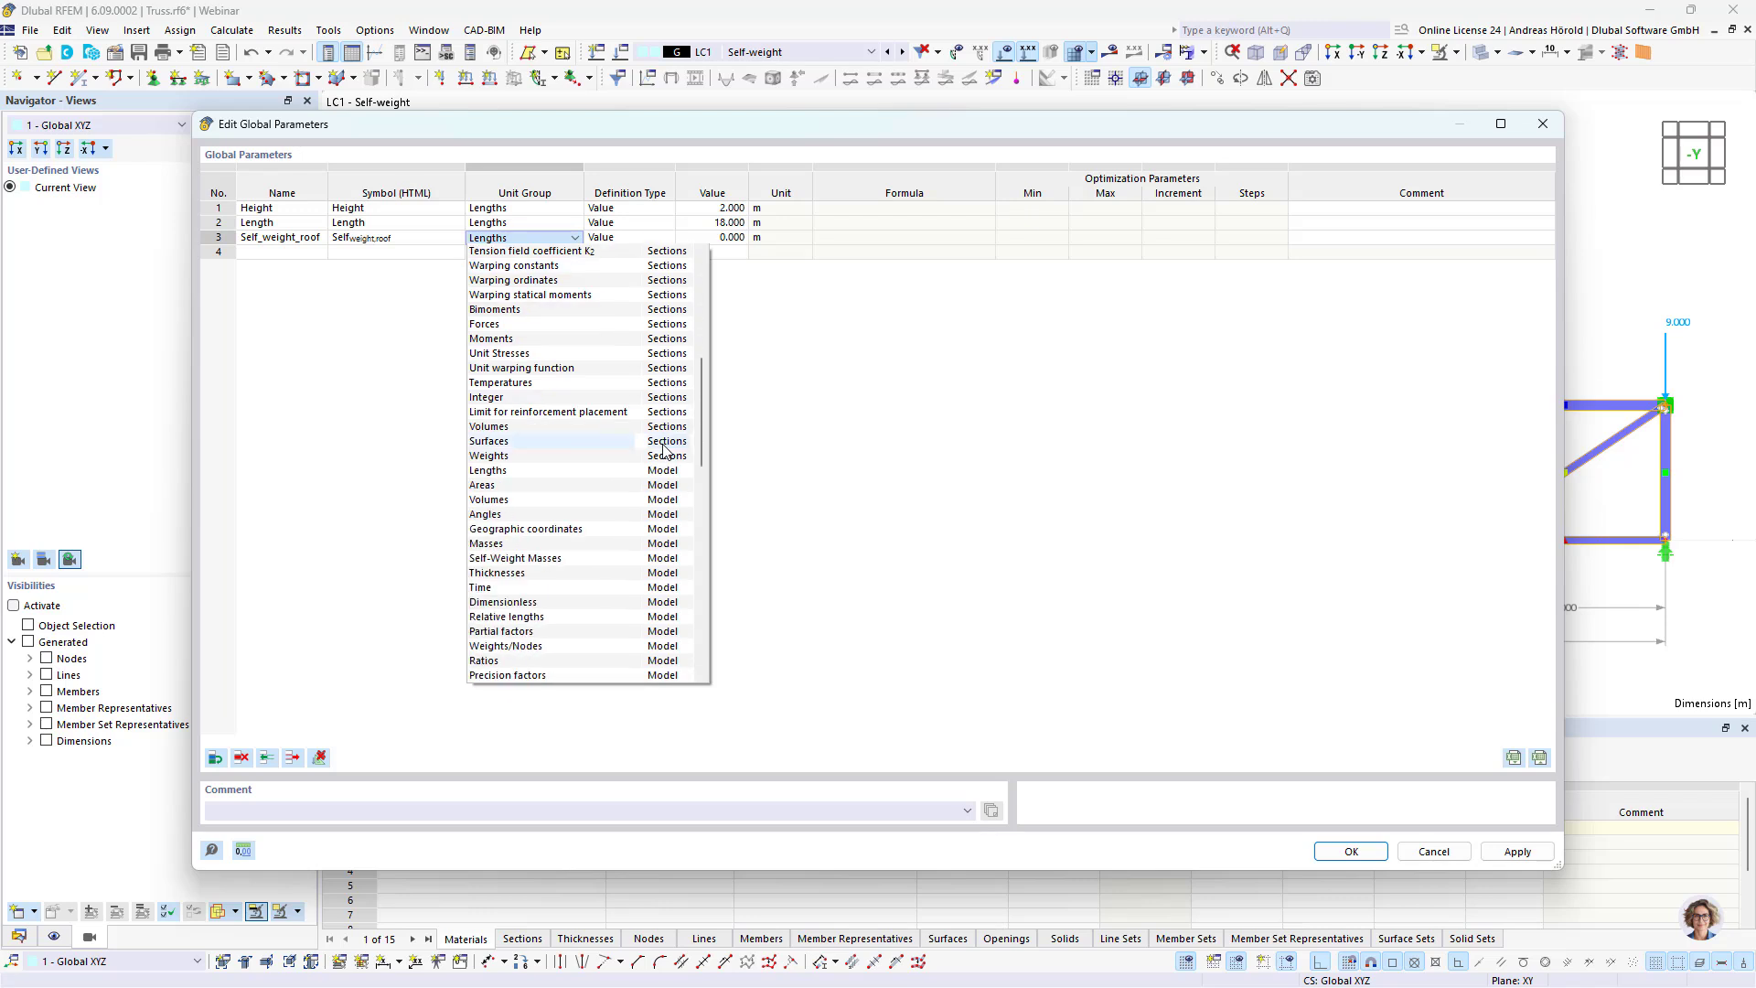
scroll(668, 508, "down", 6)
scroll(667, 511, "down", 6)
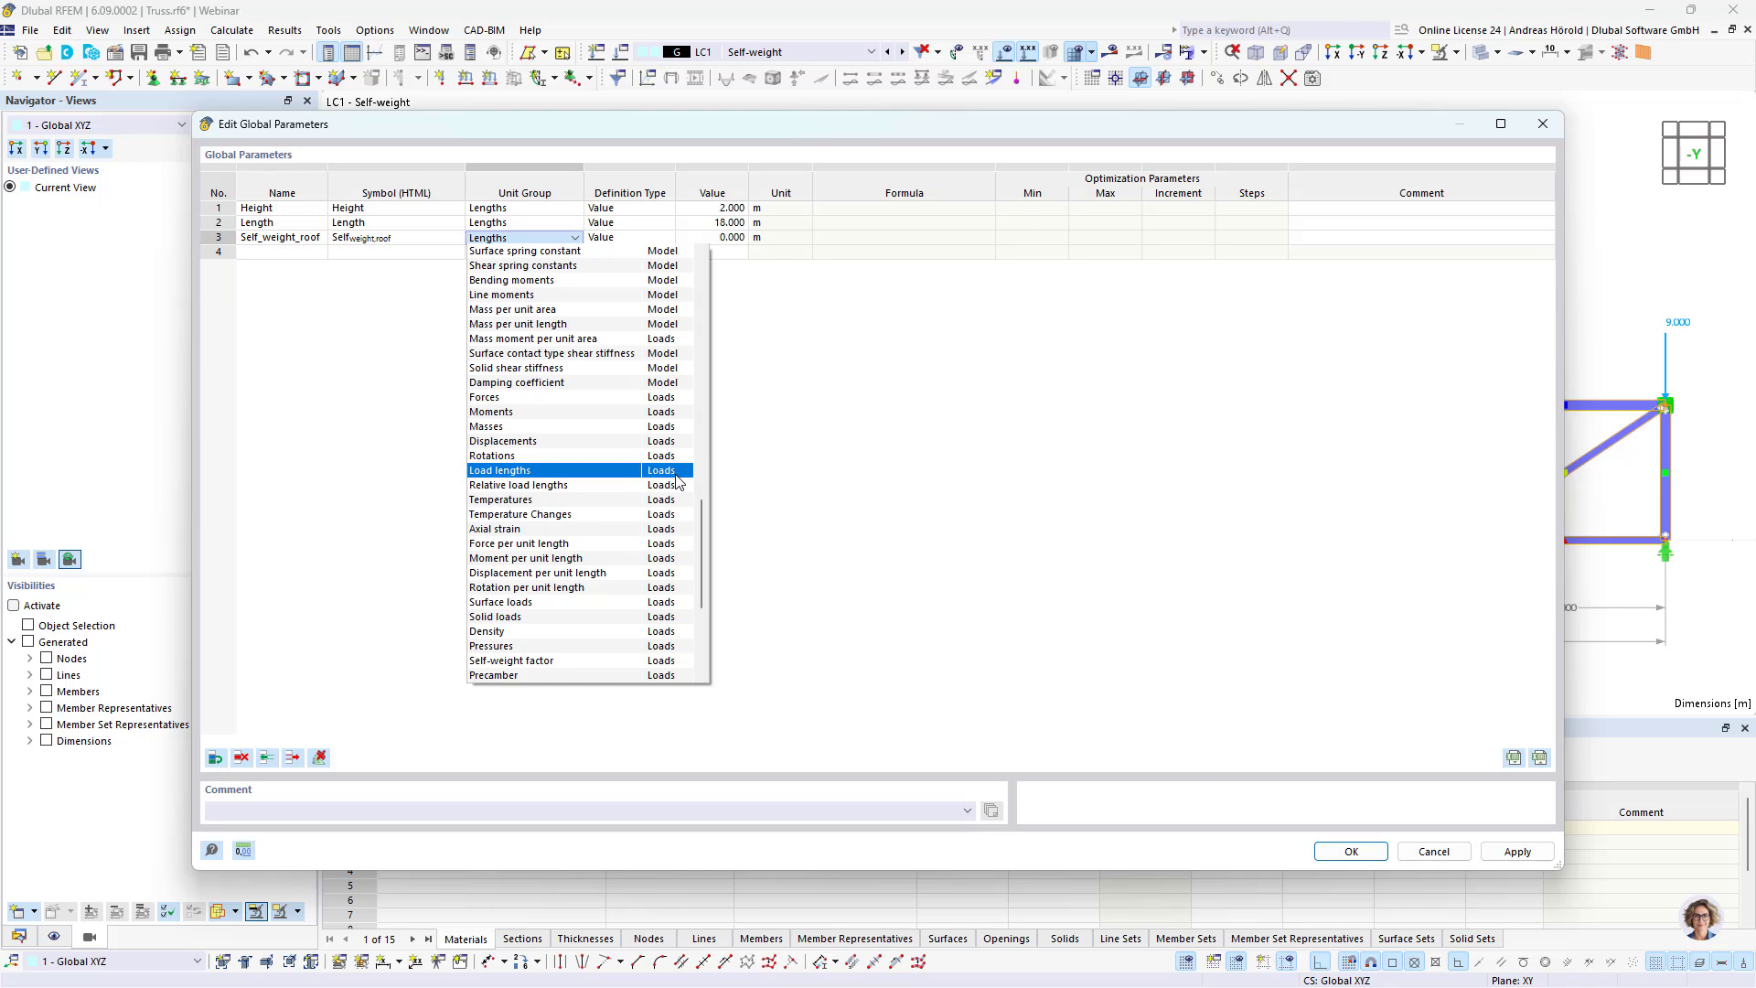
scroll(678, 482, "down", 1)
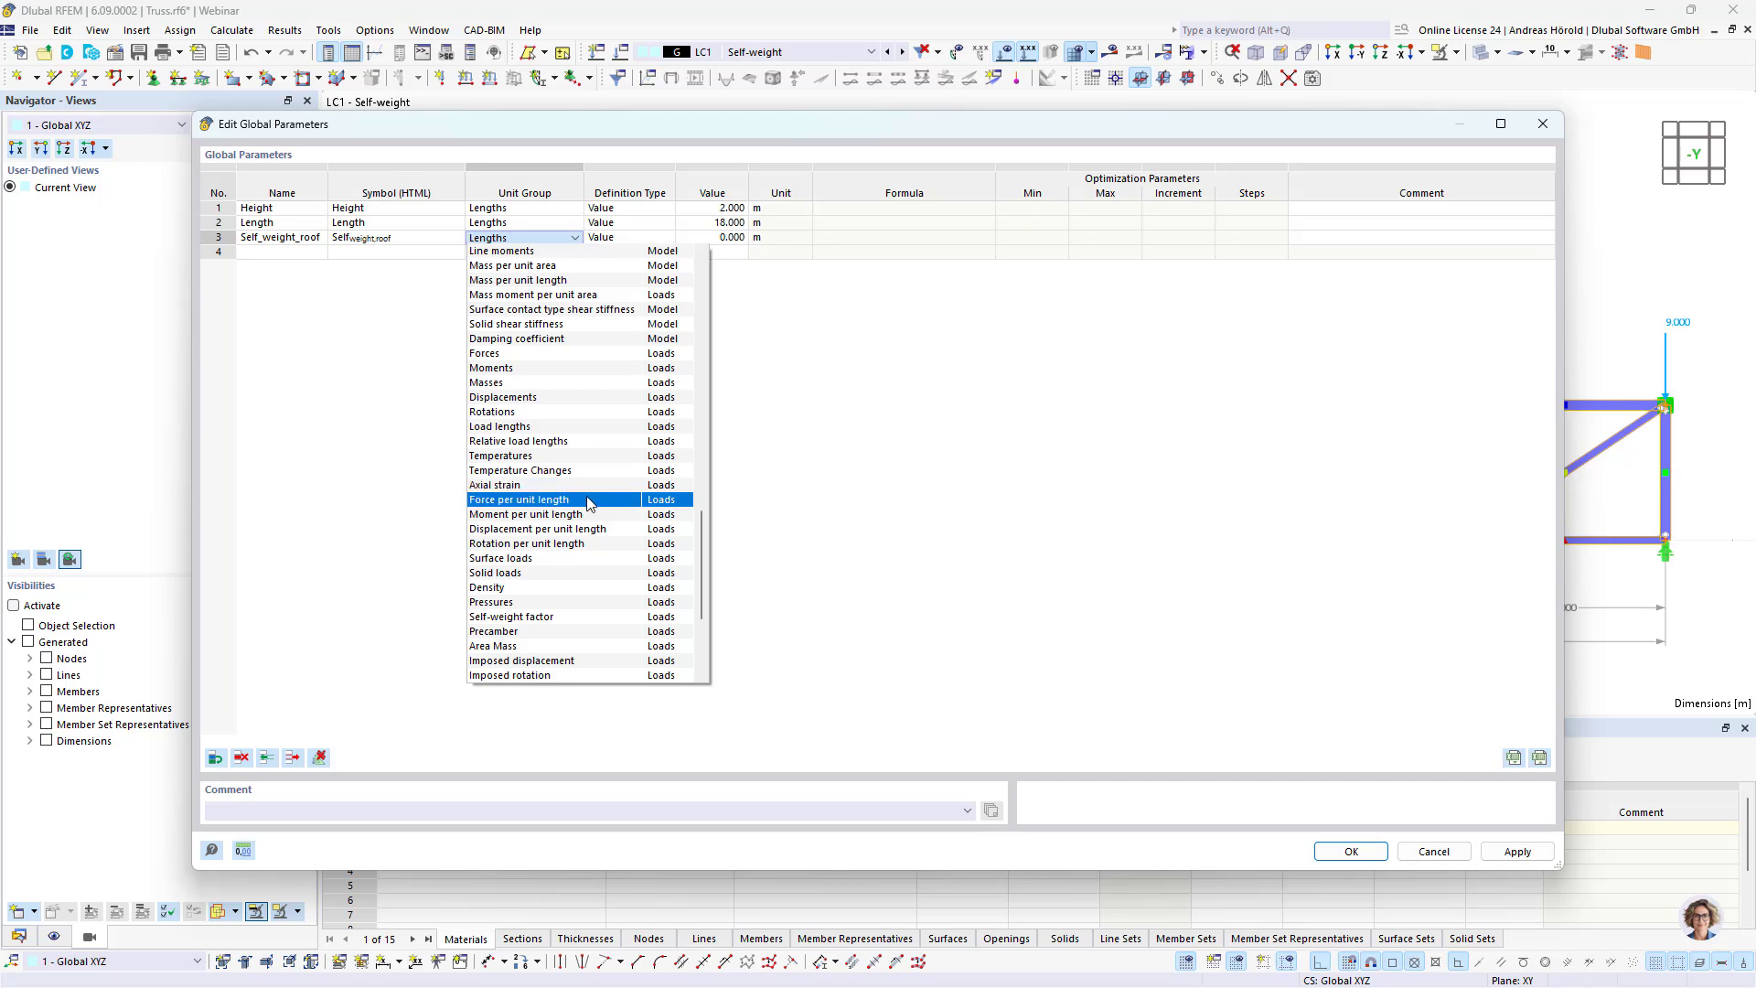
scroll(588, 503, "down", 3)
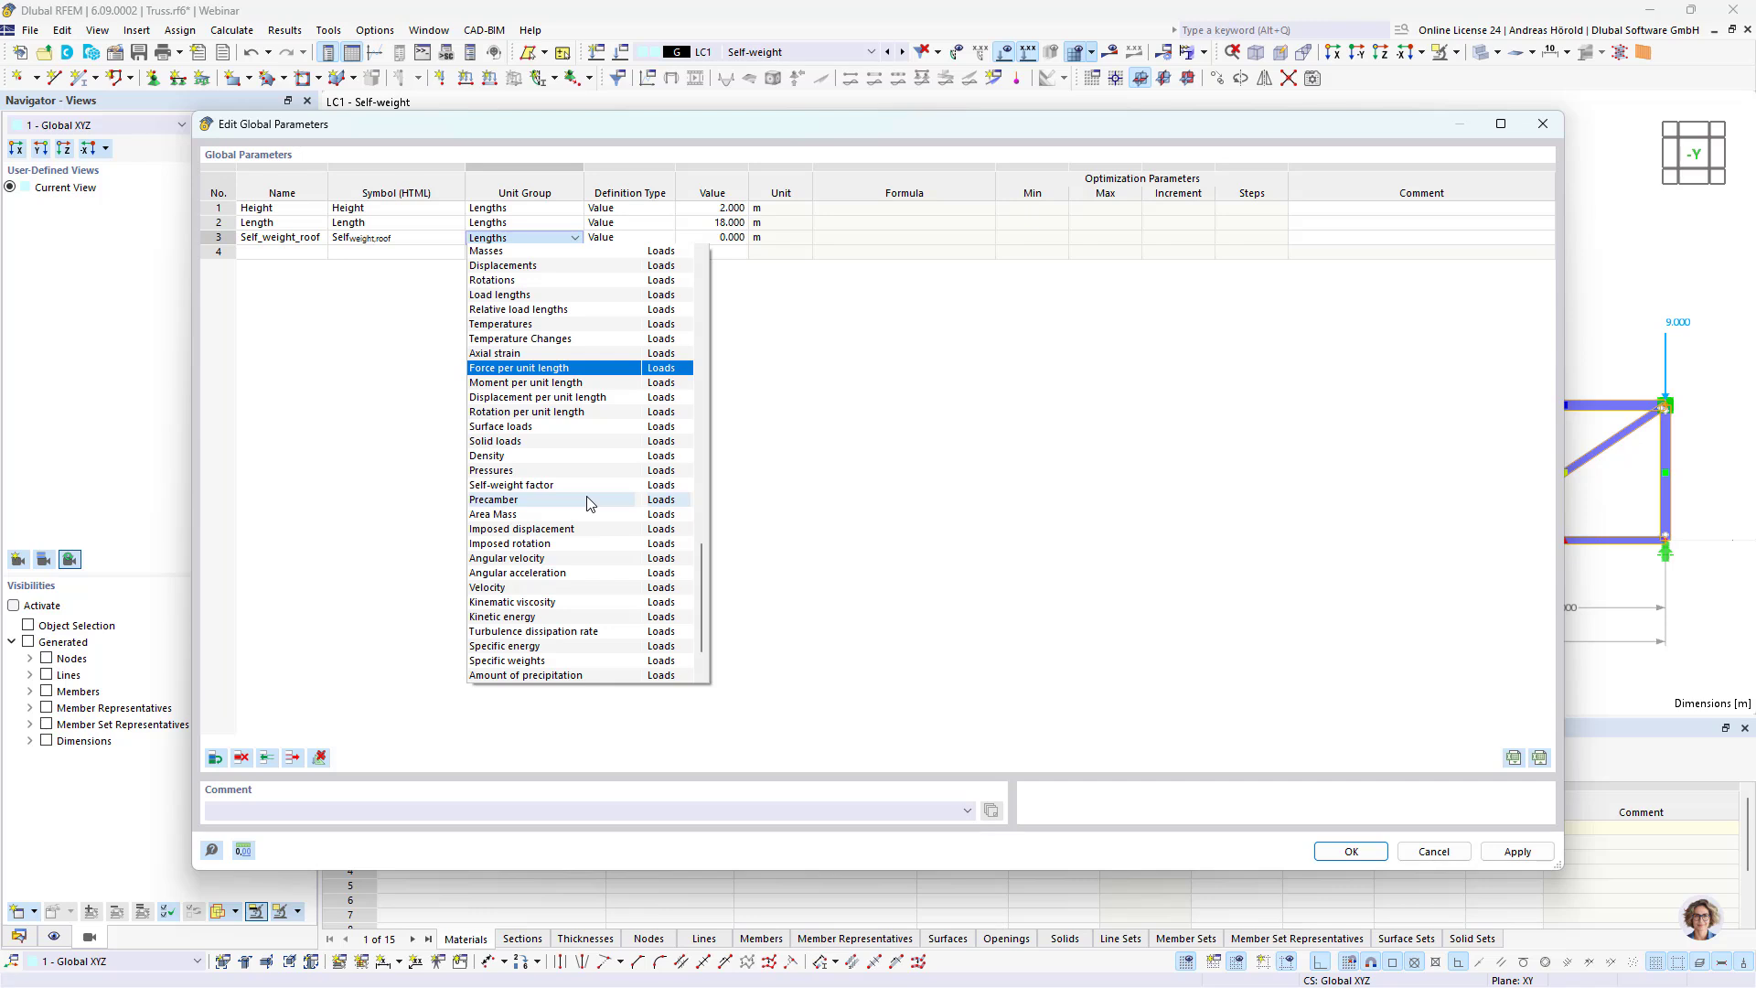
scroll(588, 503, "up", 1)
scroll(588, 503, "up", 3)
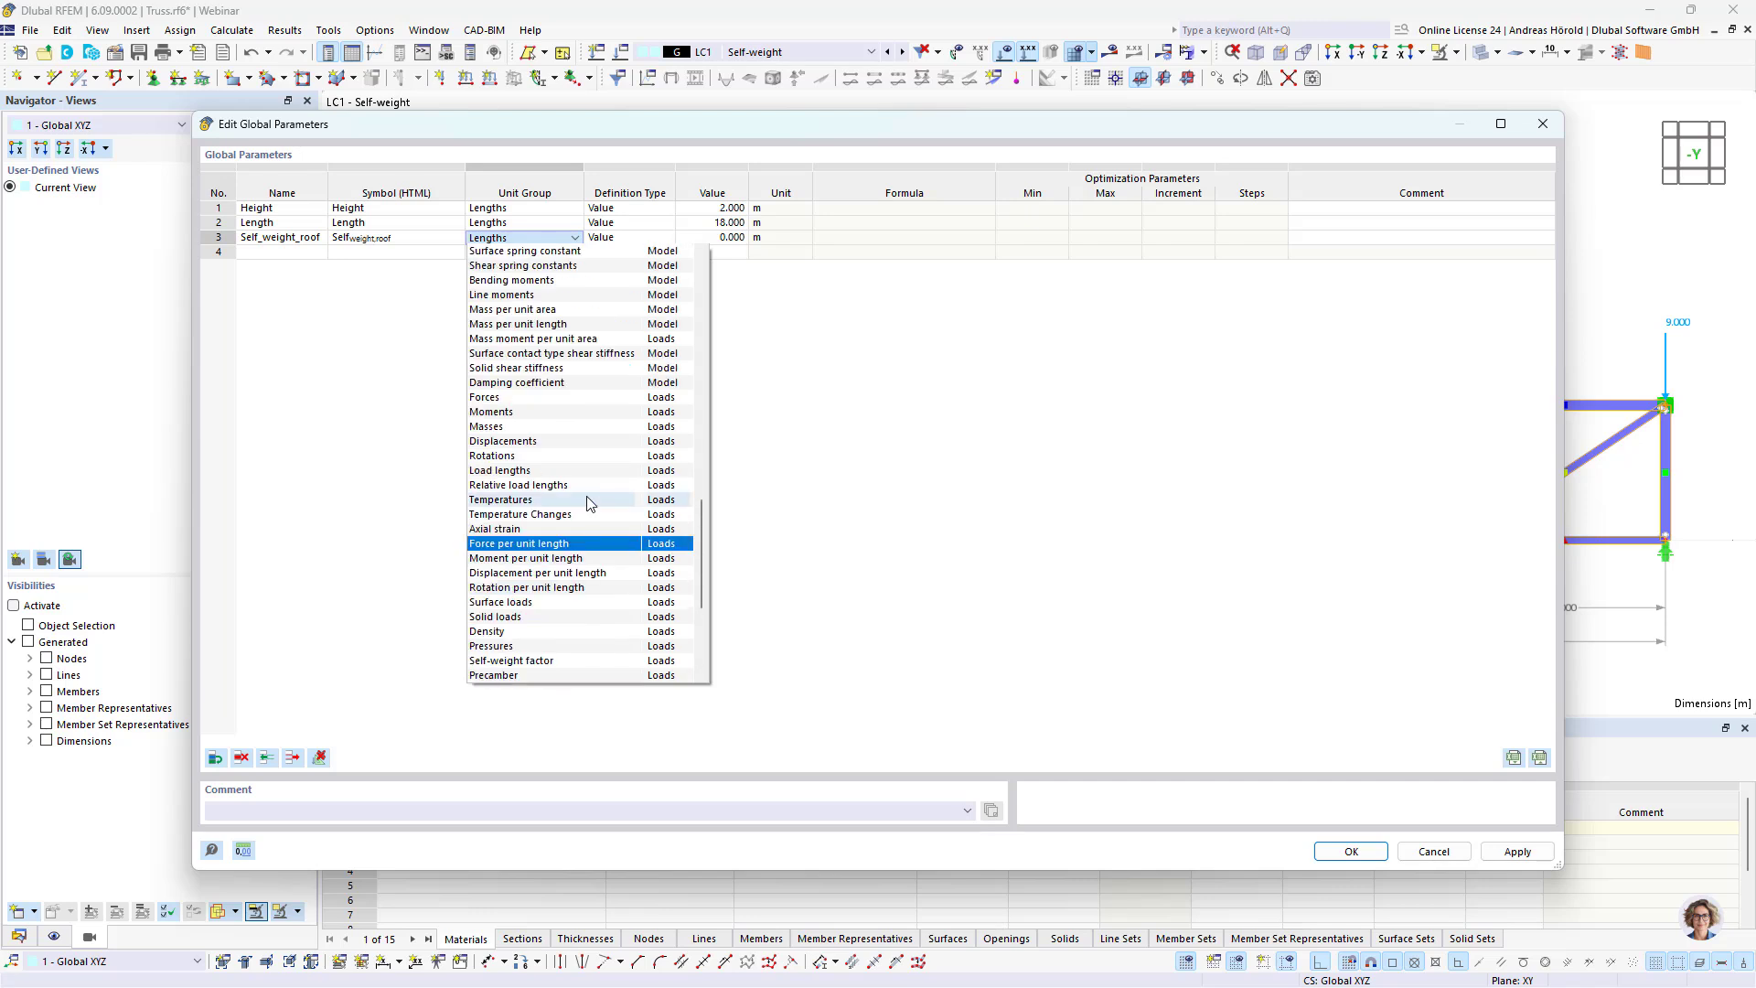
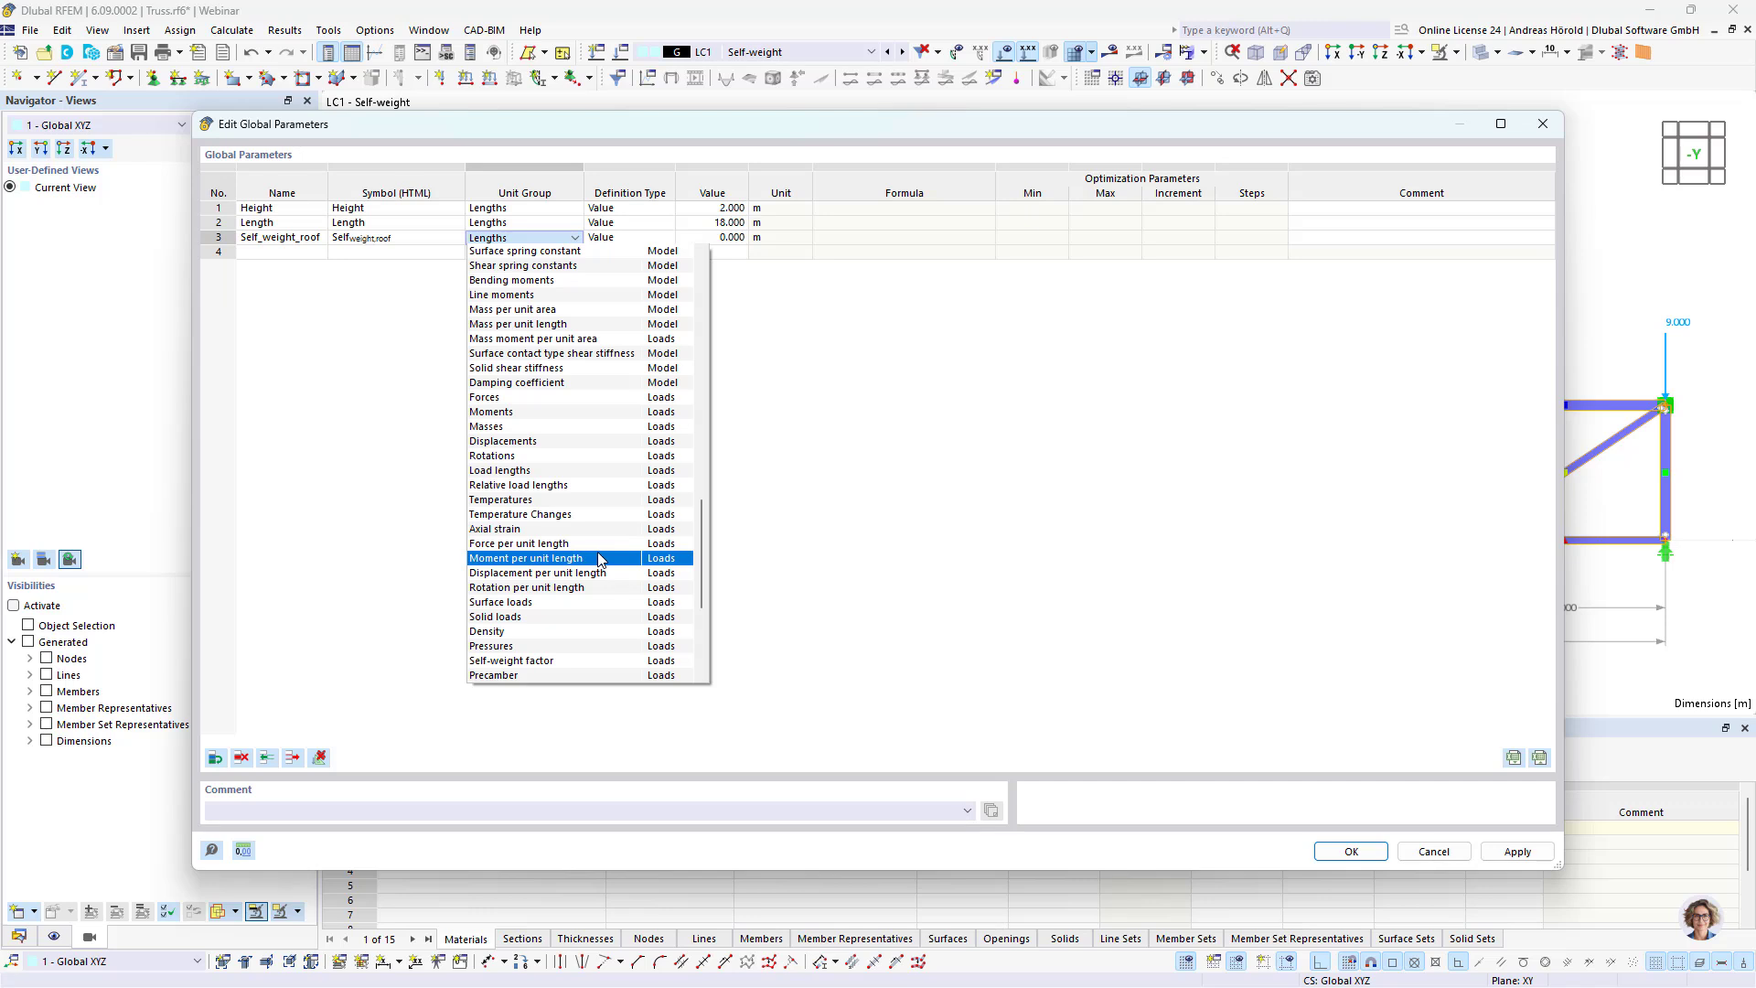
Step: Assign the Surface loads unit group to the Self_weight_roof parameter and set its value to 0.5 kN/m²
key("Up")
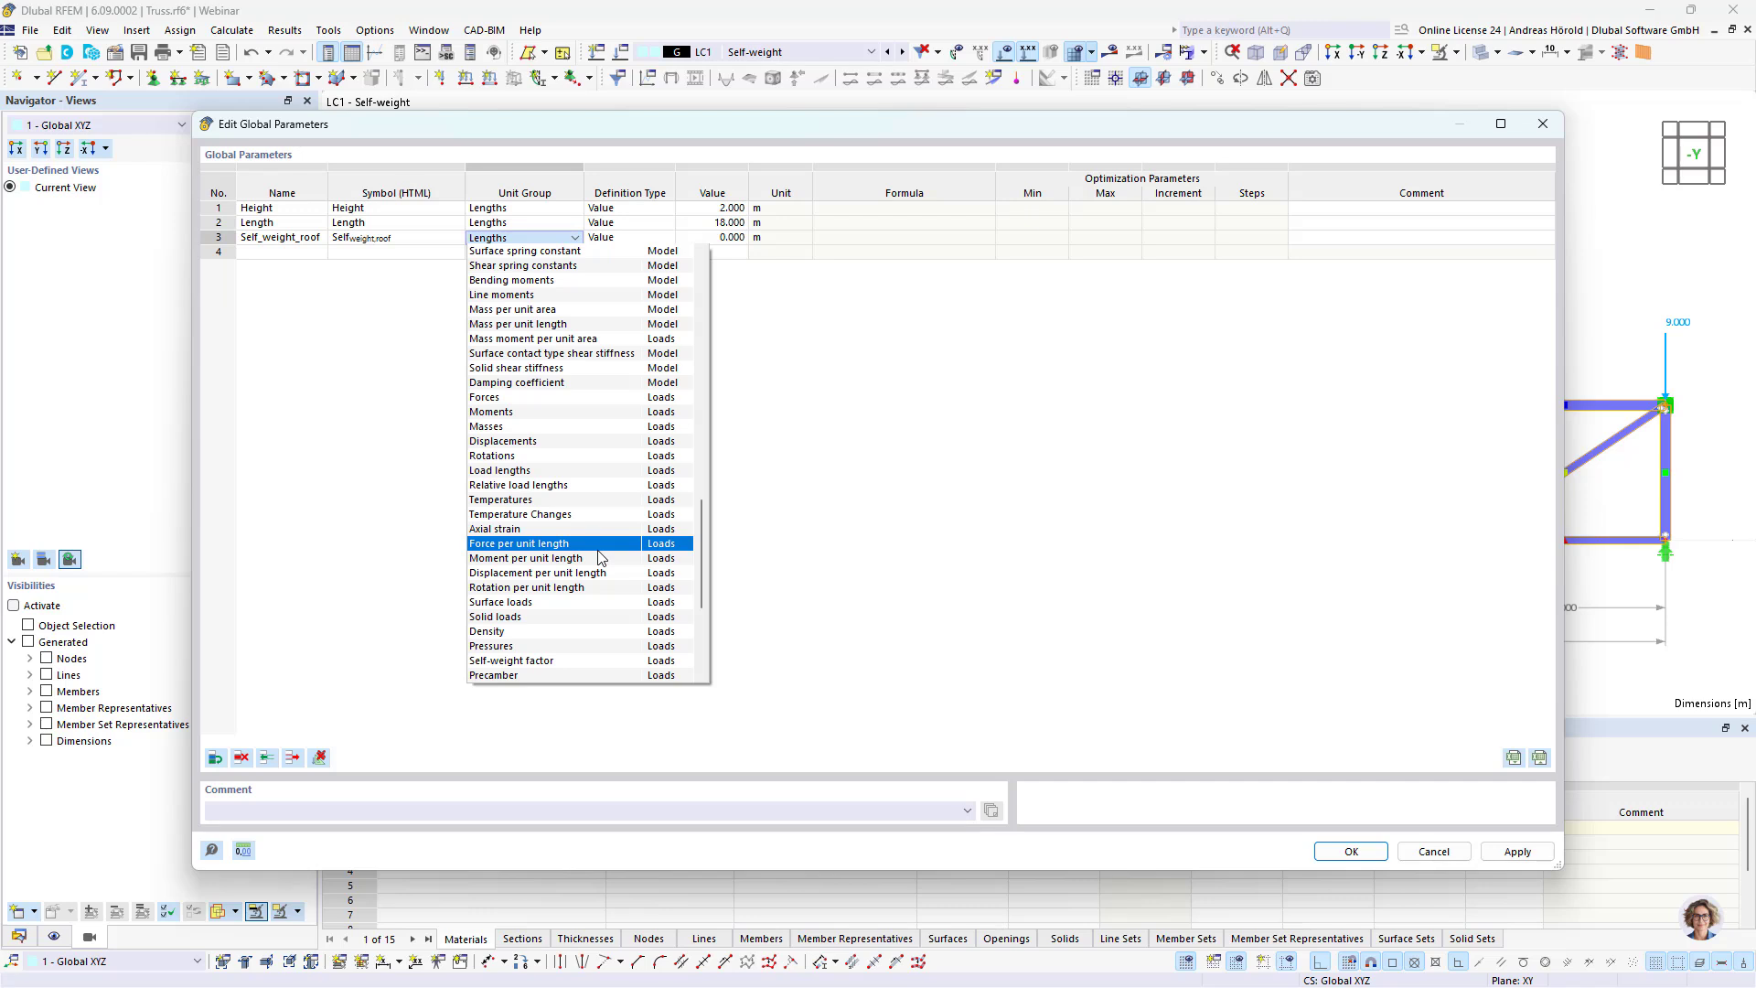
left_click(599, 604)
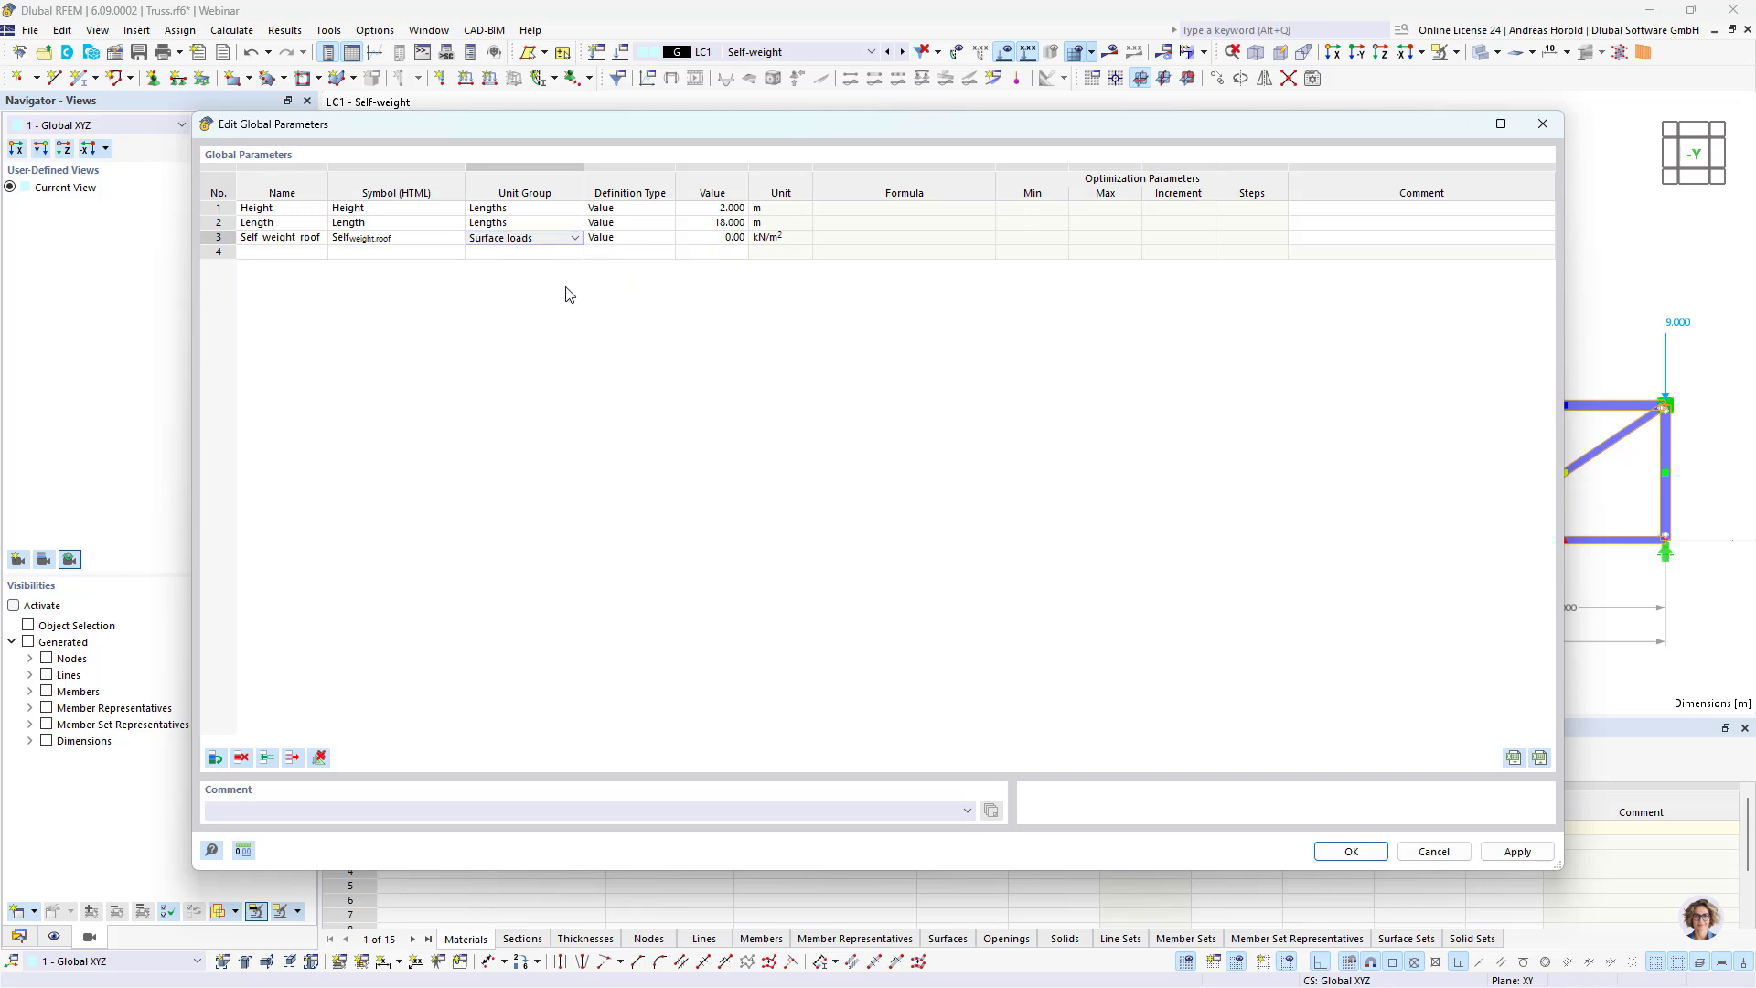
left_click(722, 238)
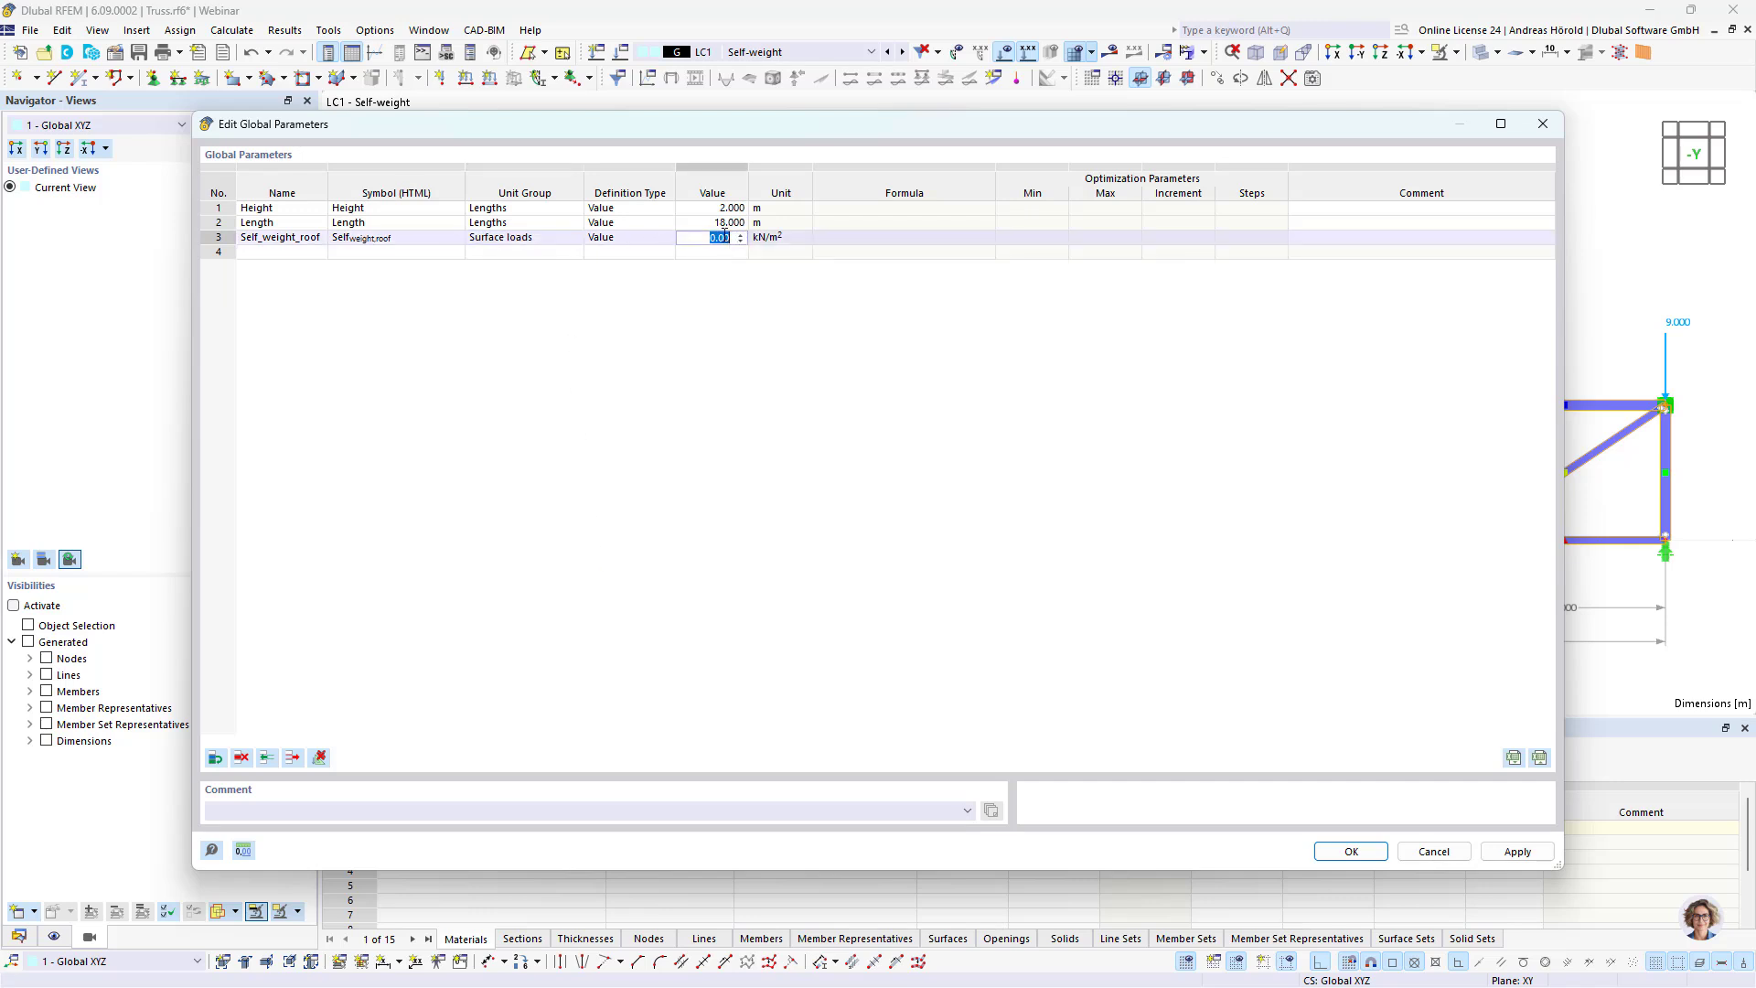
type("0")
left_click(285, 245)
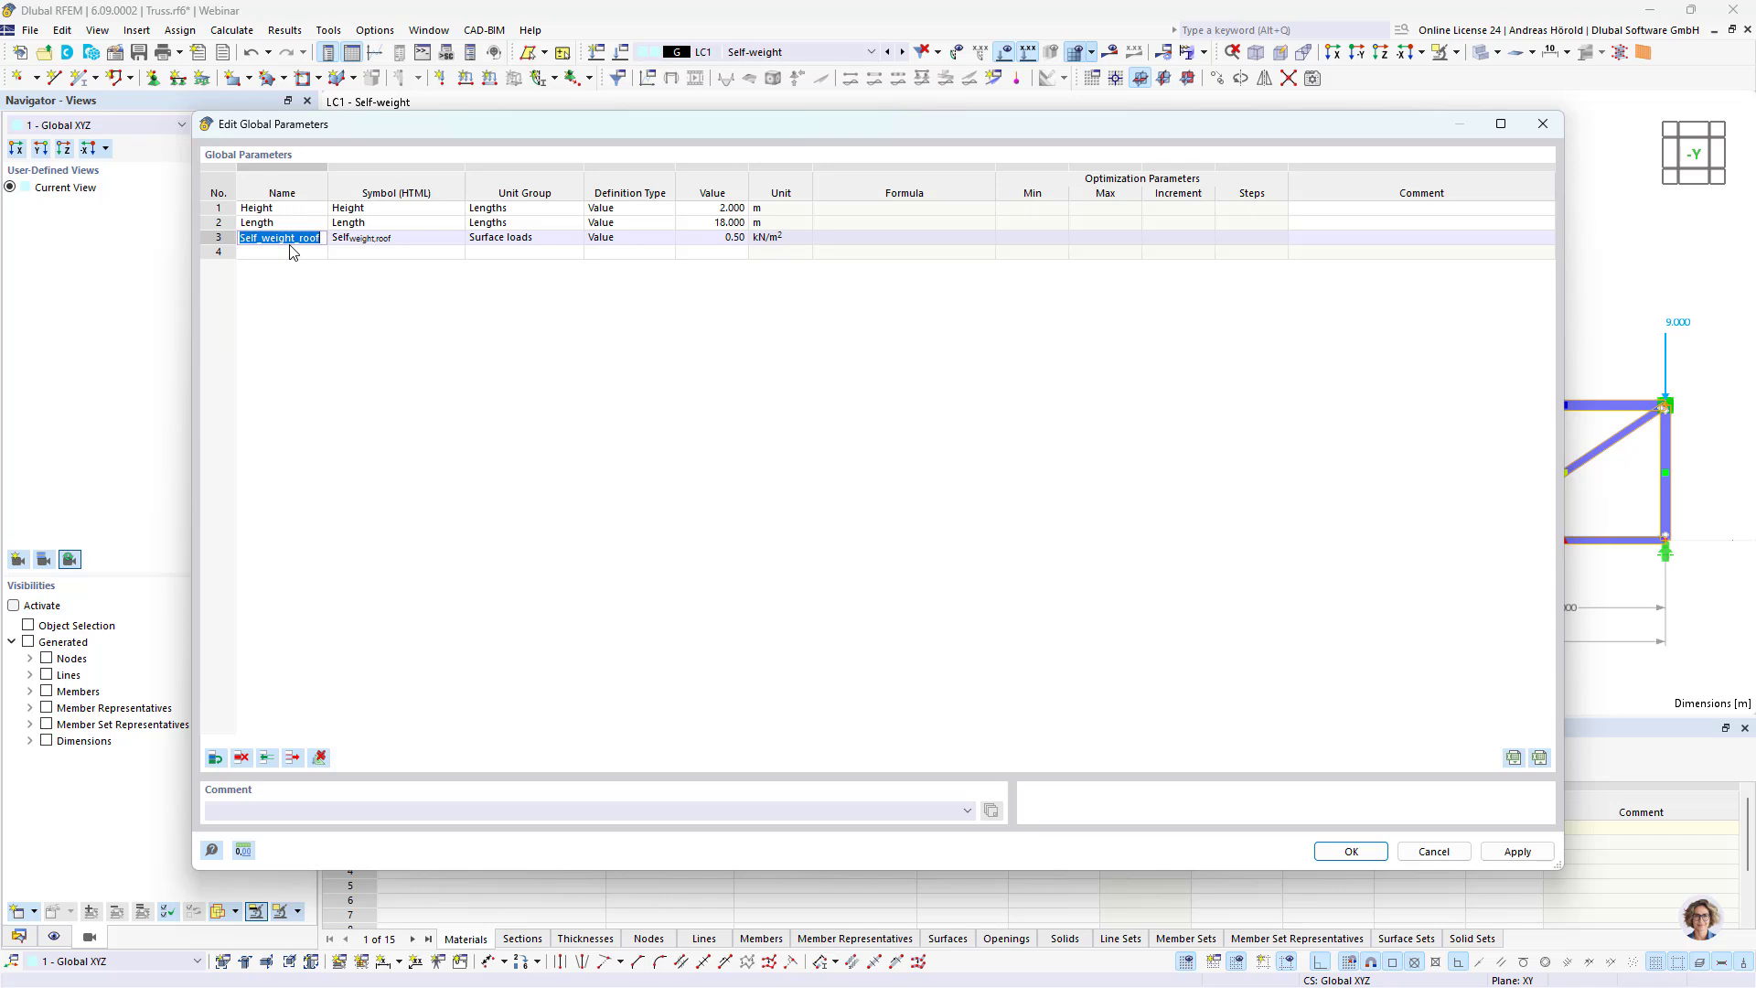
Step: Add a fourth global parameter named Spacing in the Lengths unit group with a value of 6 m and save the parameters
left_click(293, 253)
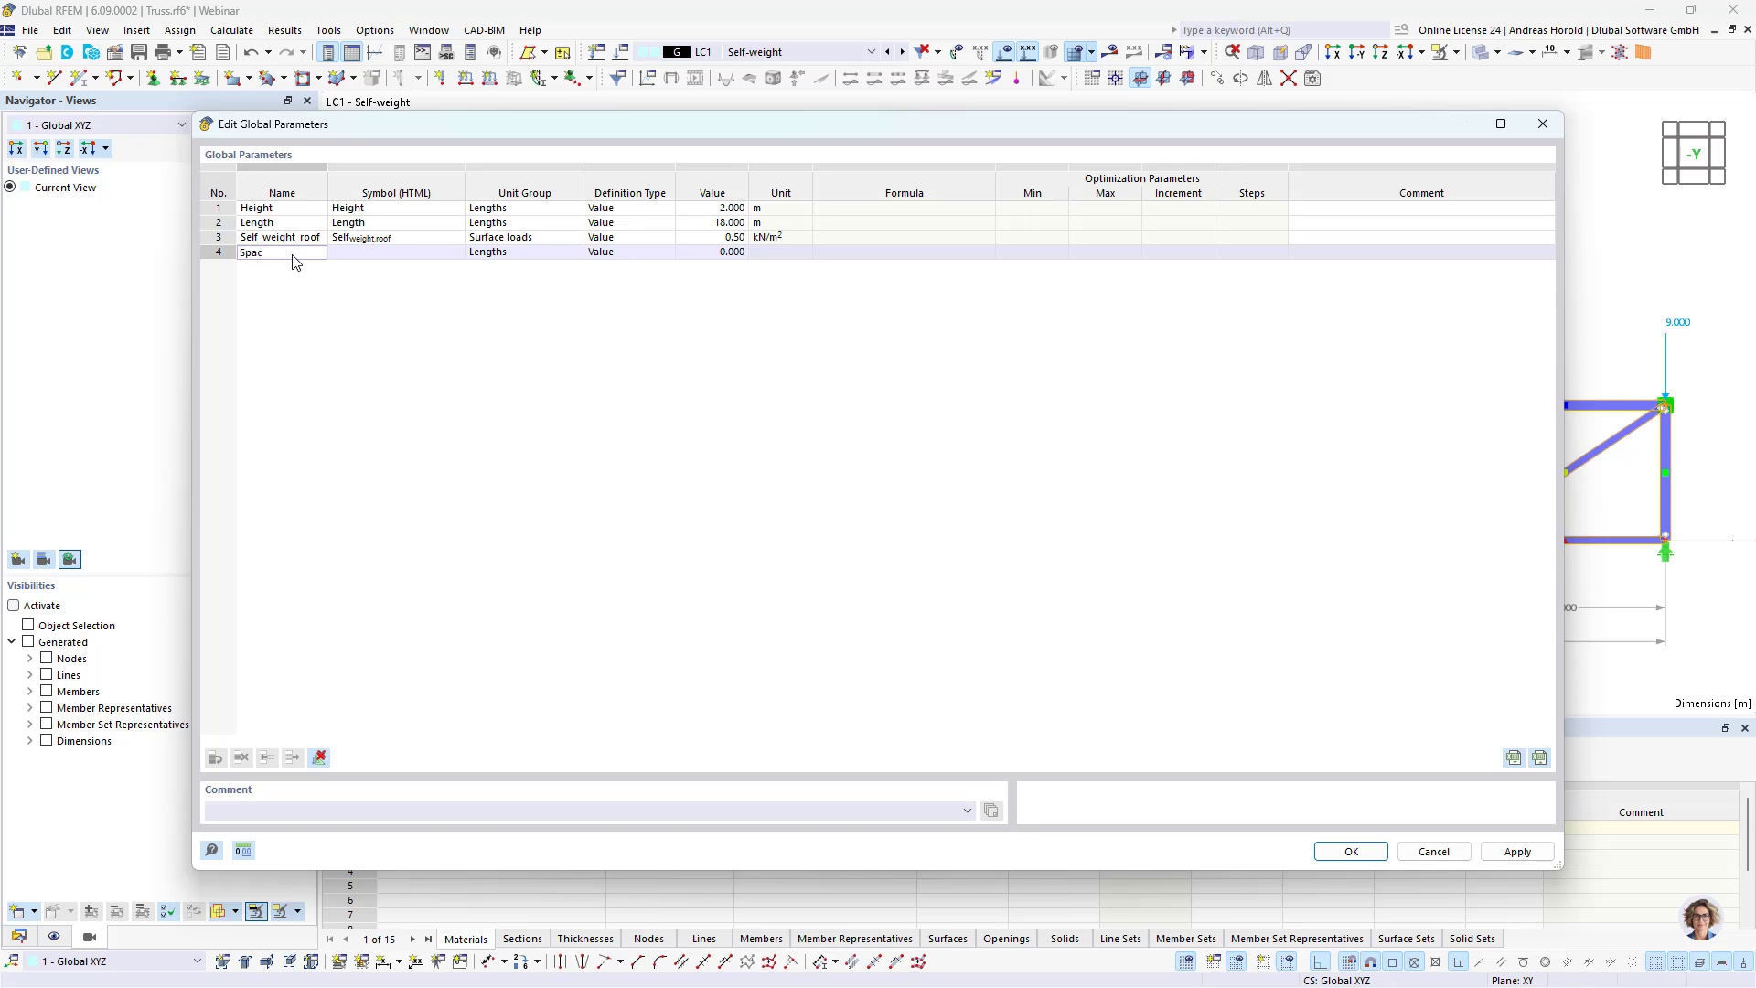
type("g")
left_click(506, 255)
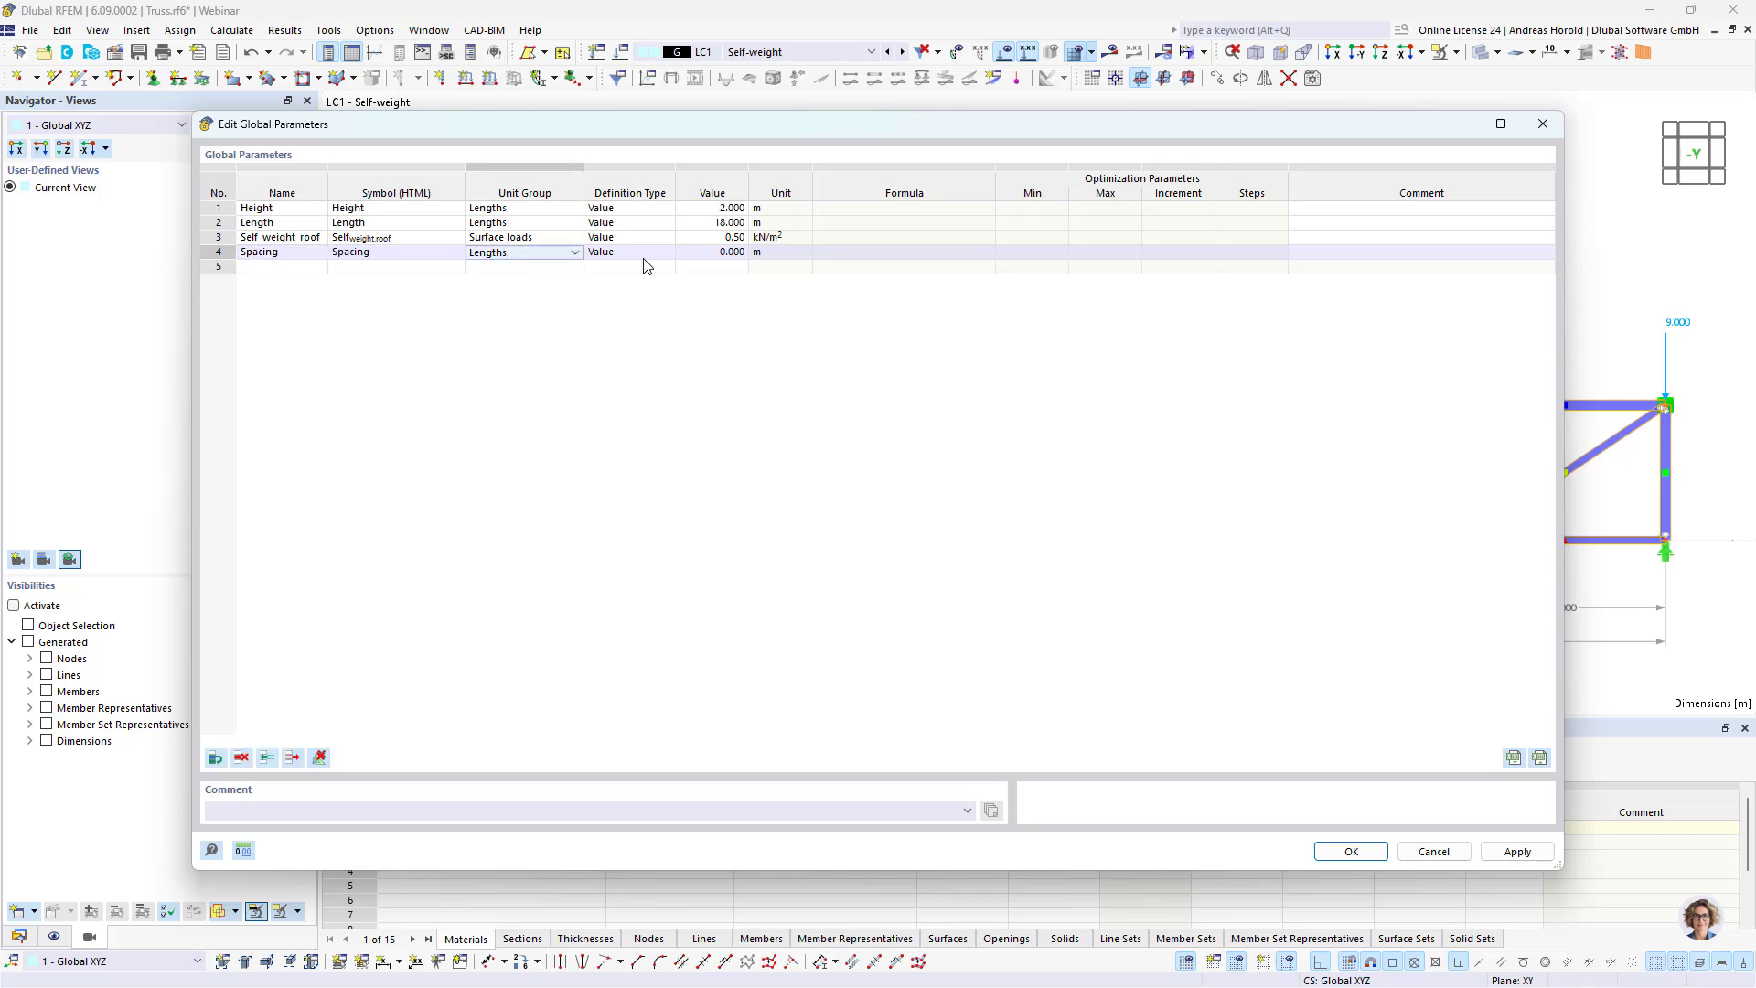
left_click(736, 254)
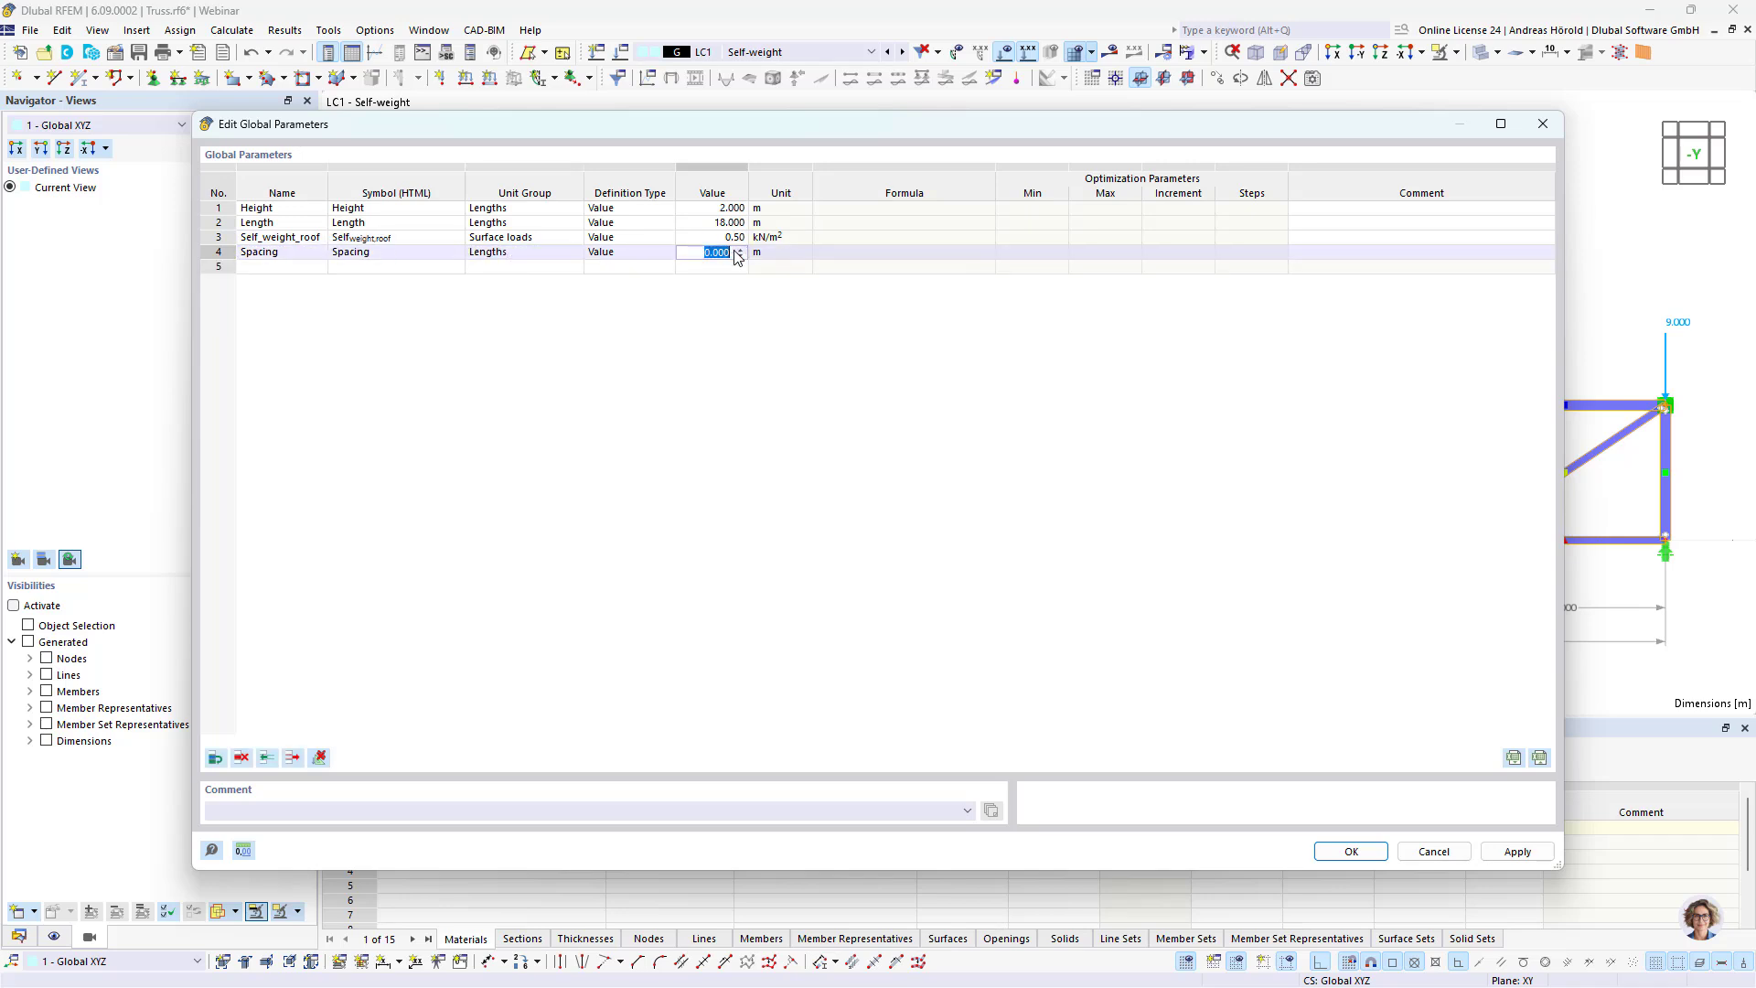
type("6")
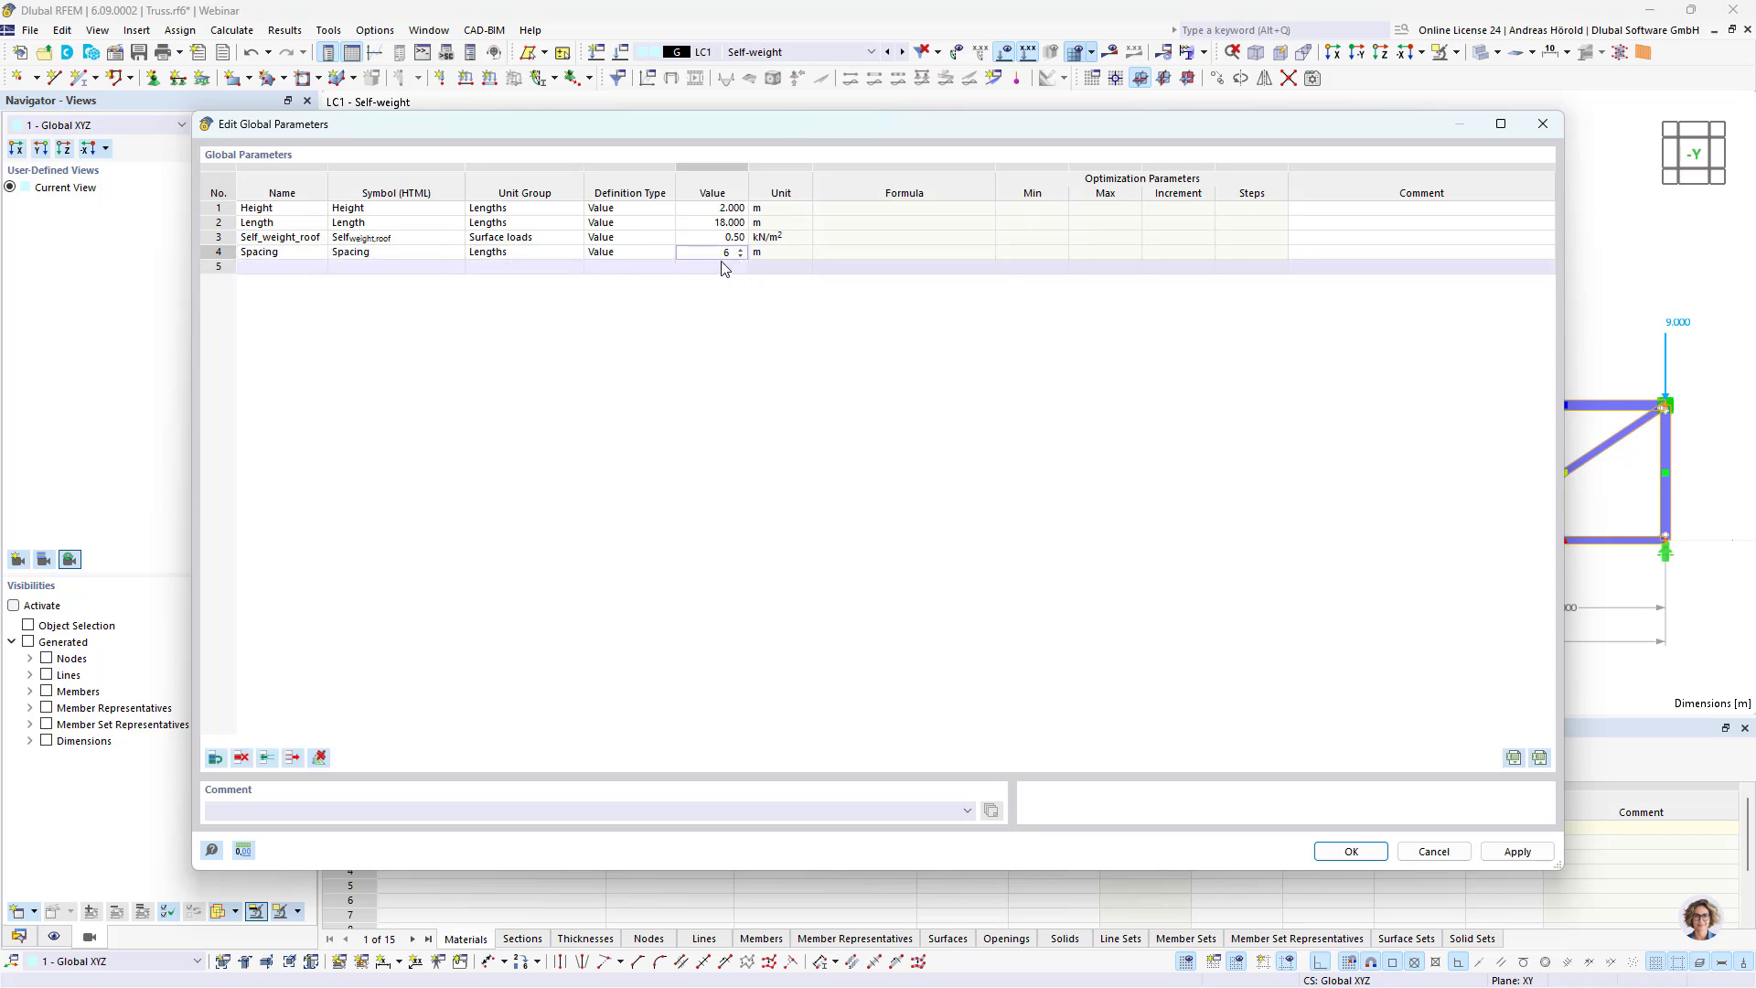
left_click(734, 267)
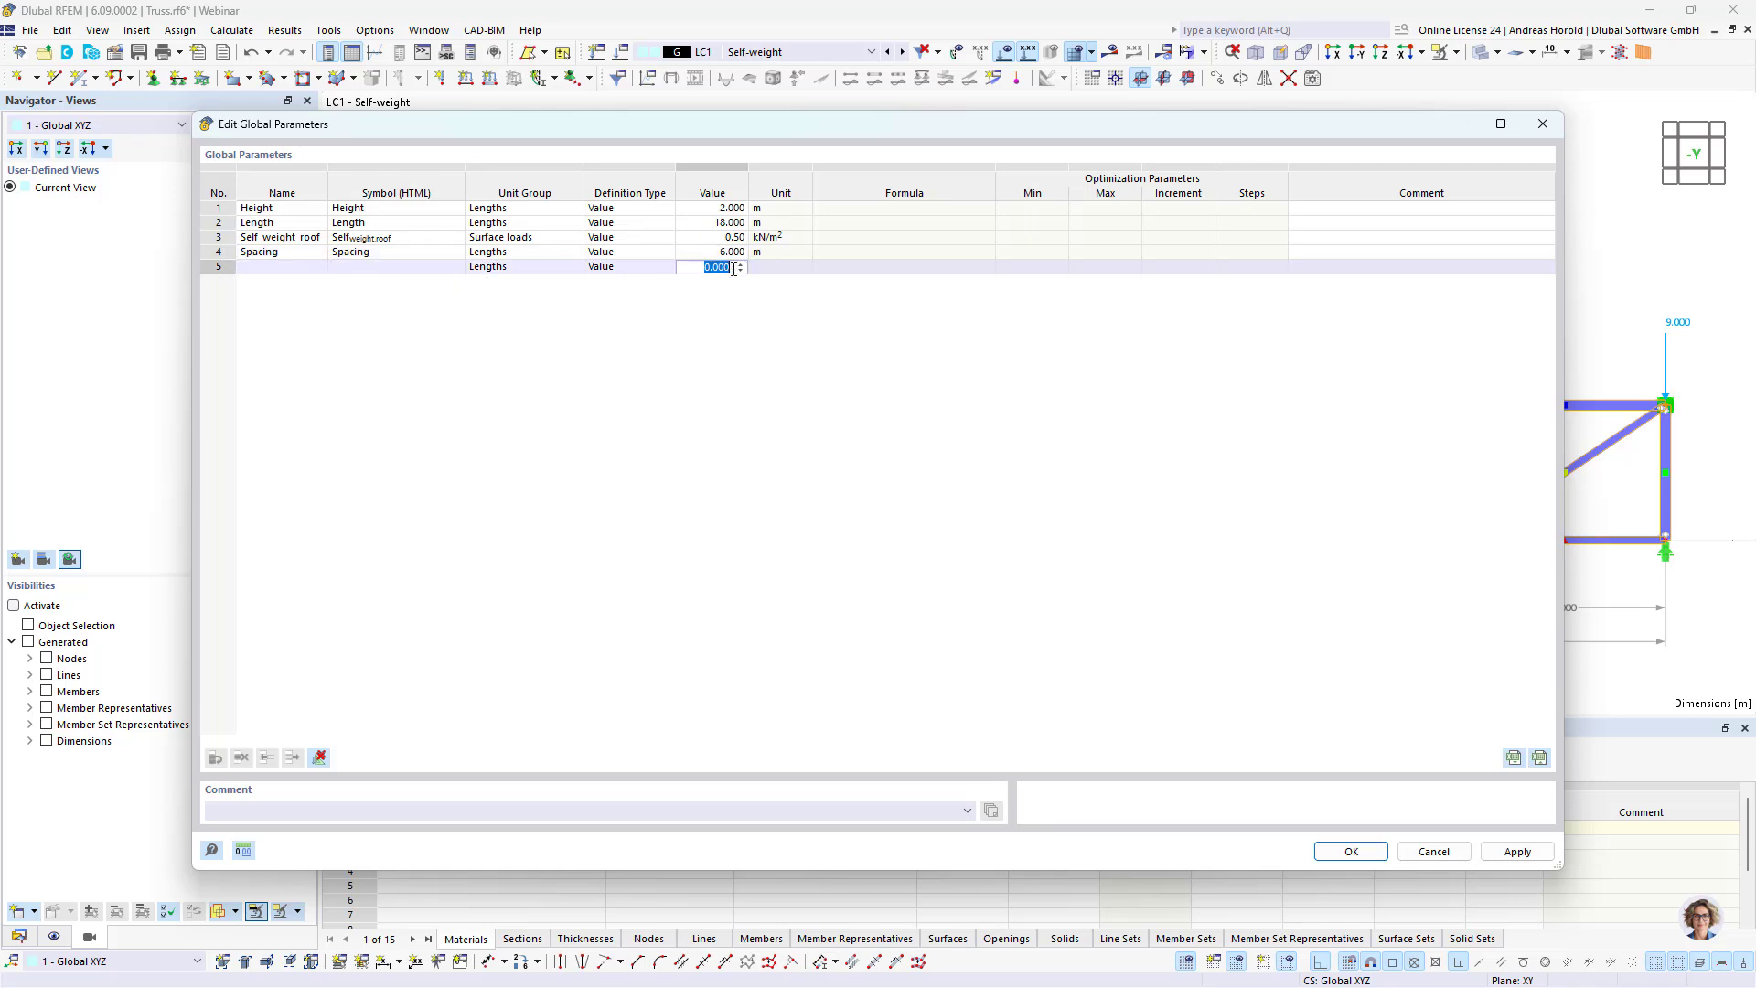
left_click(1351, 851)
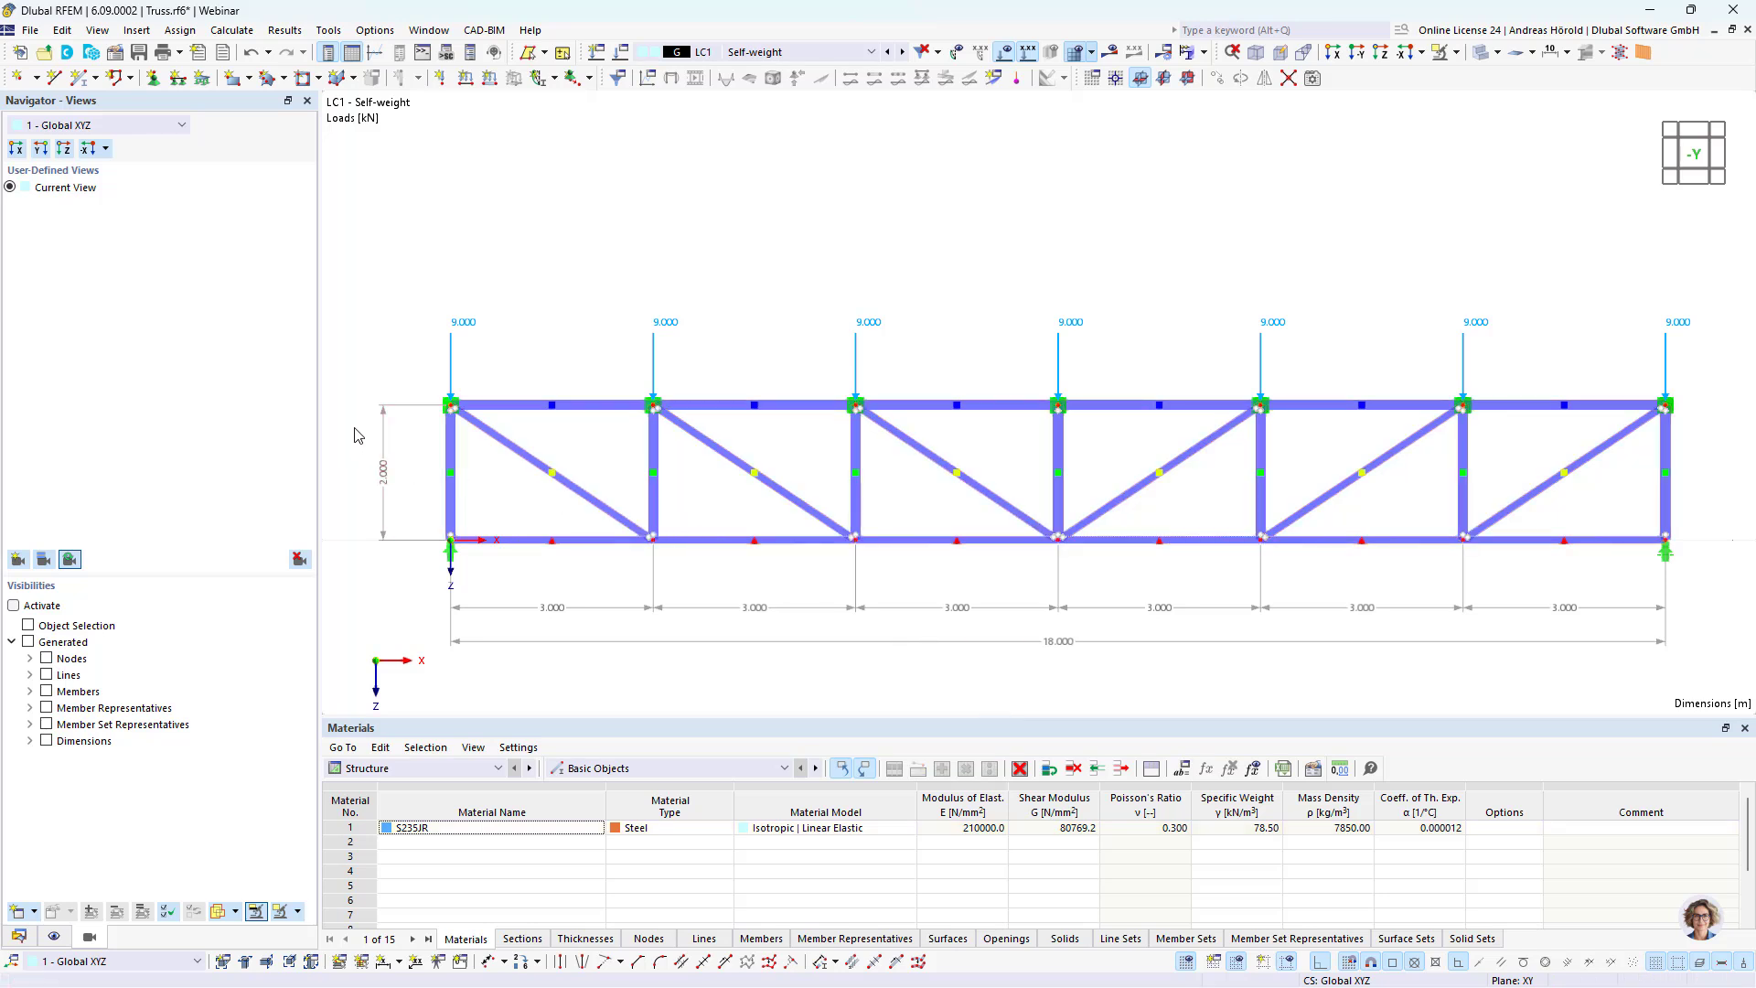
Step: Define the Z-coordinate of all seven top chord nodes with the formula -Height, using the global parameter
left_click_drag(356, 430, 1700, 370)
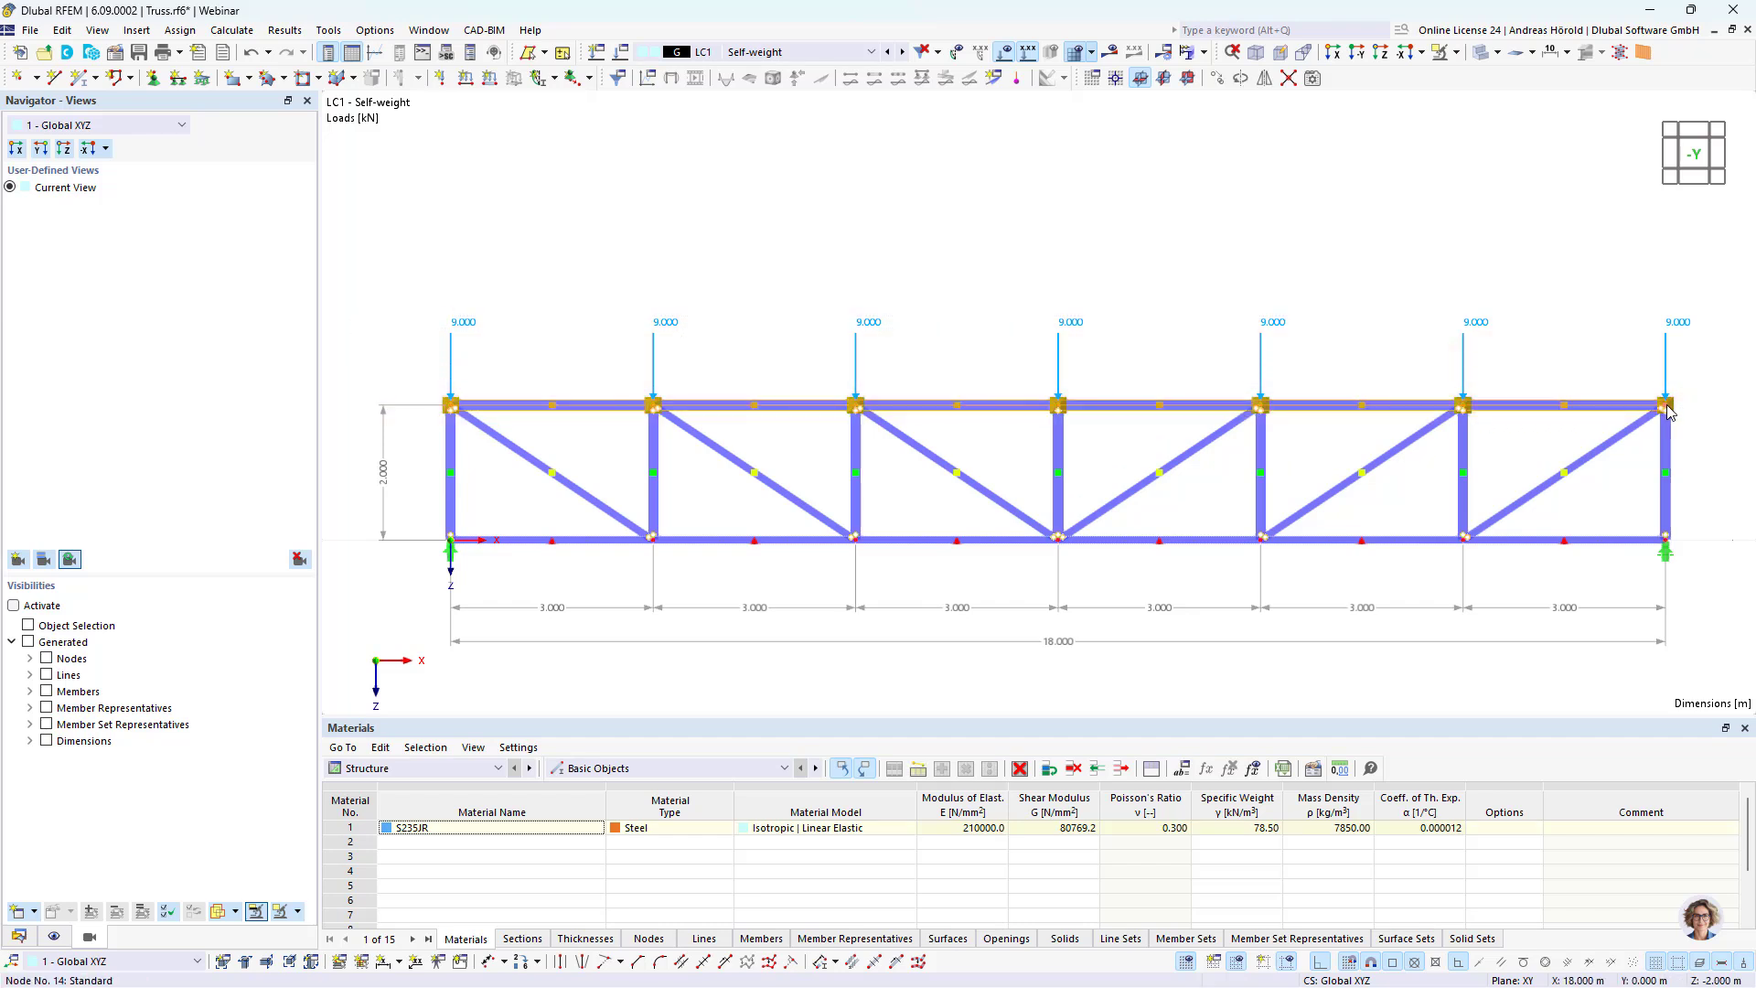
right_click(1667, 408)
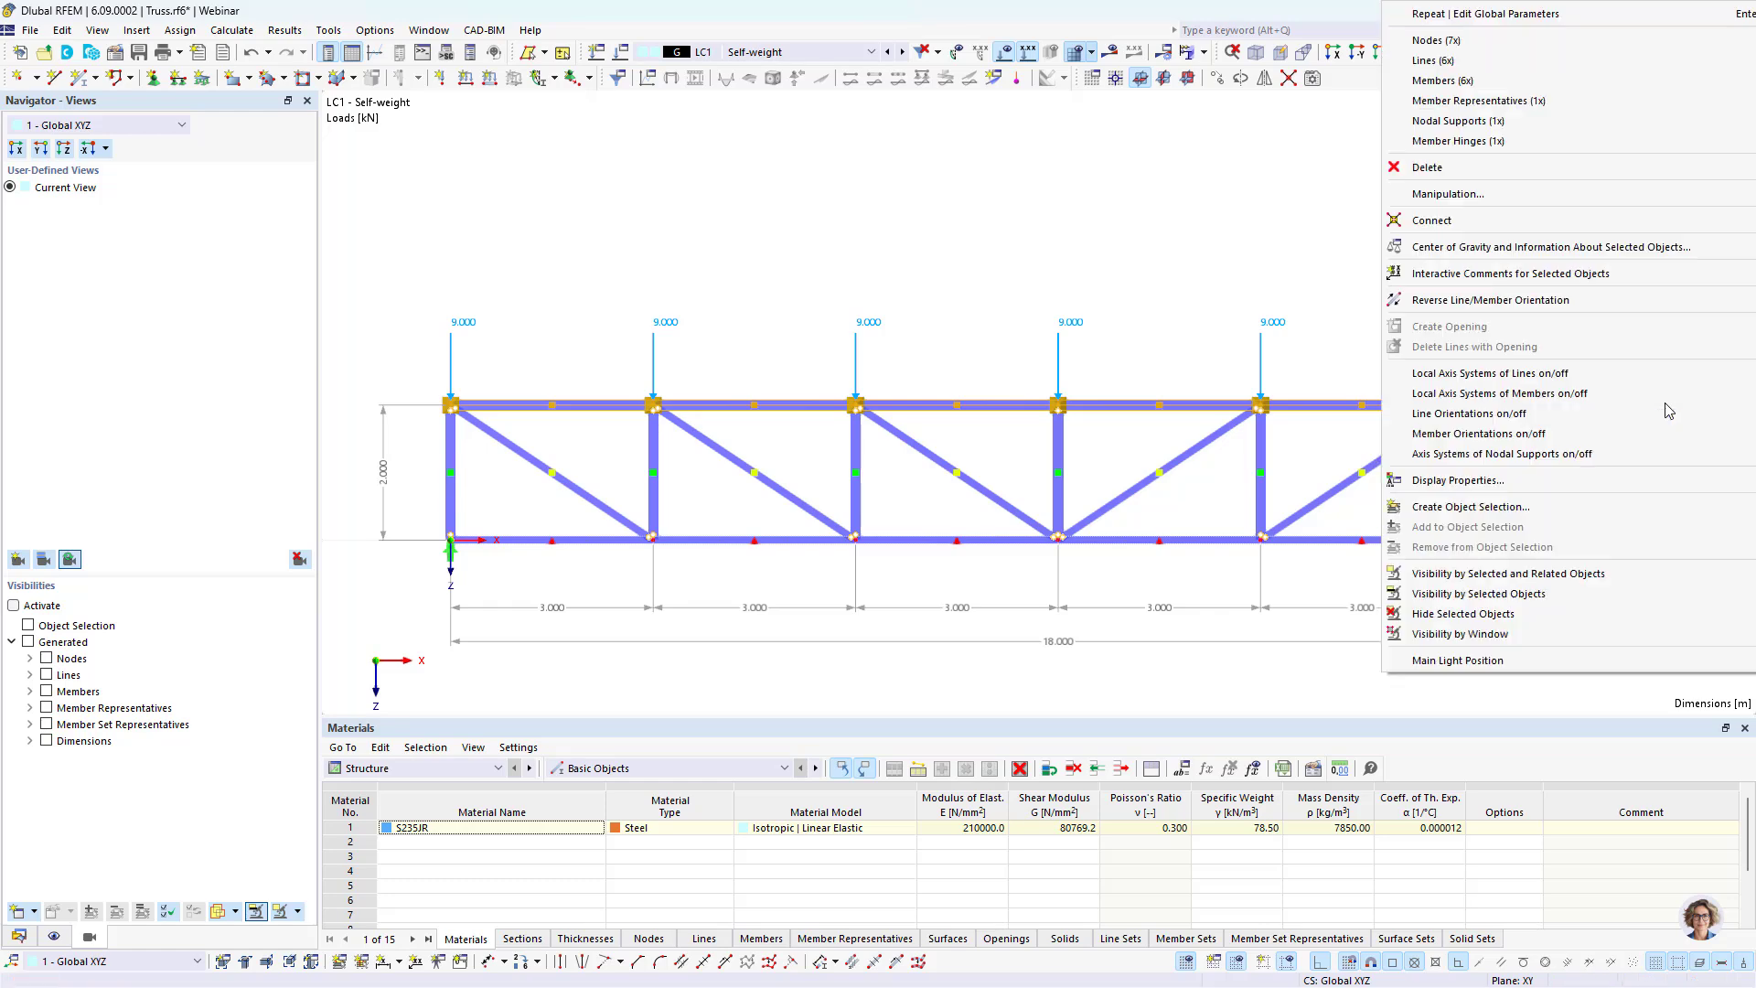
mouse_move(1474, 100)
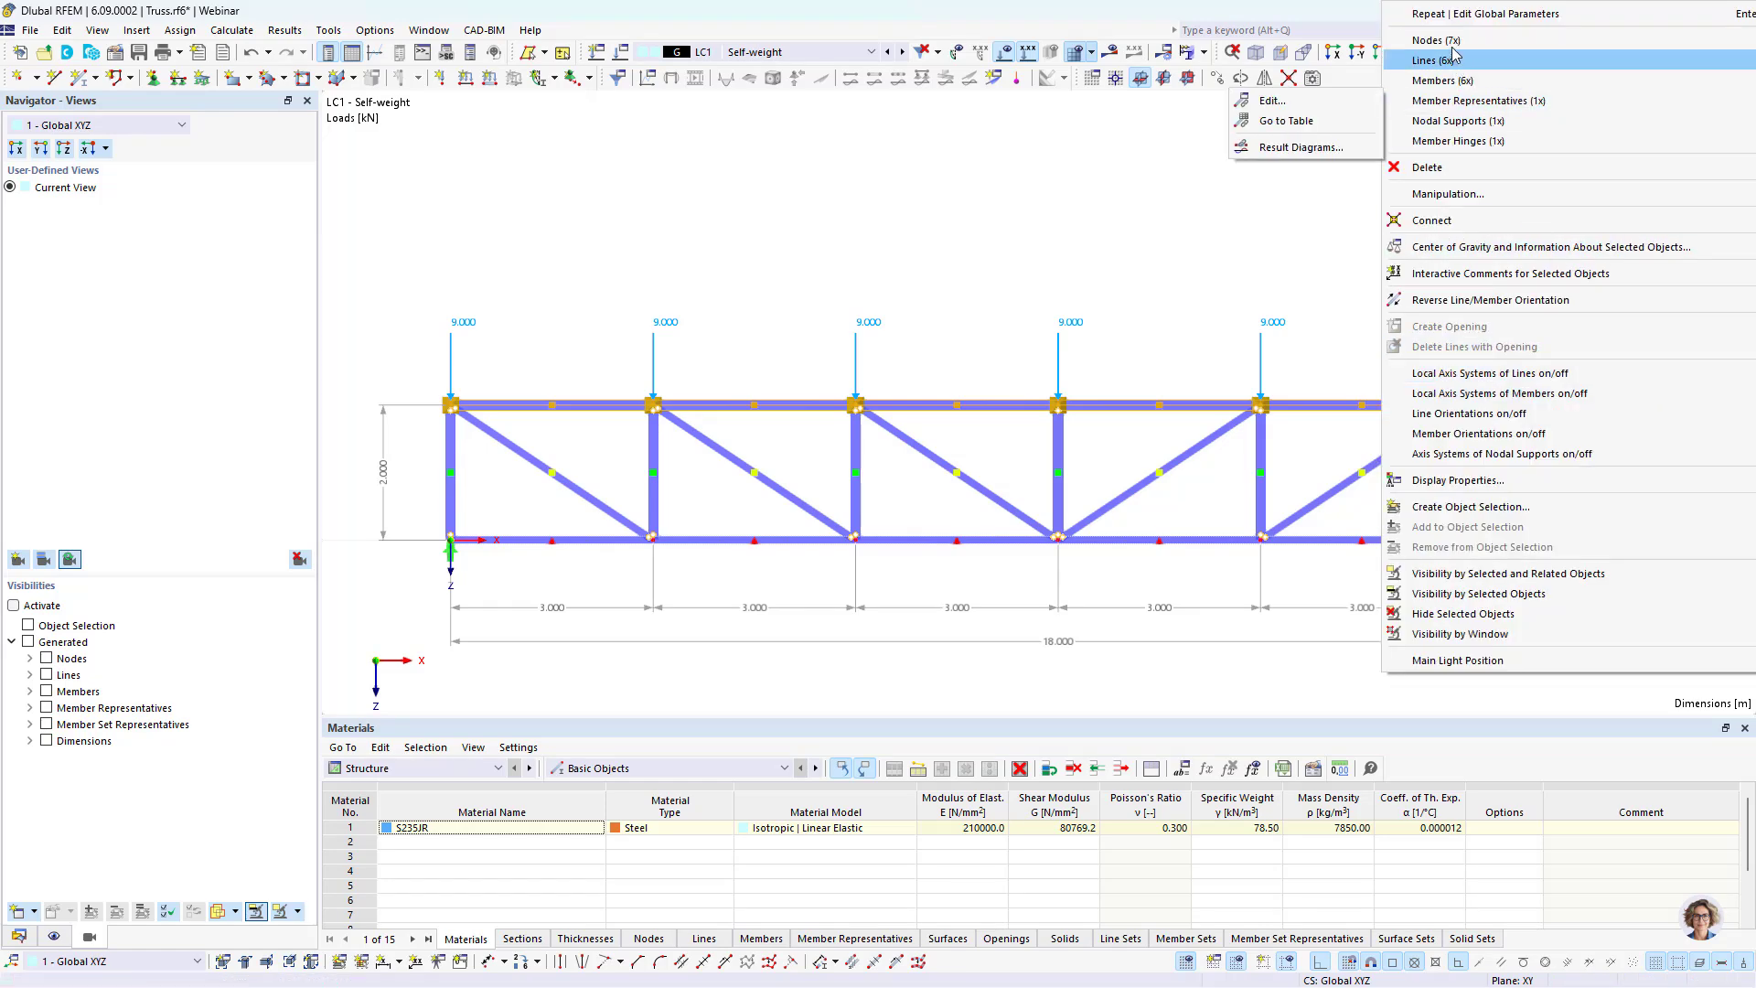
mouse_move(1440, 41)
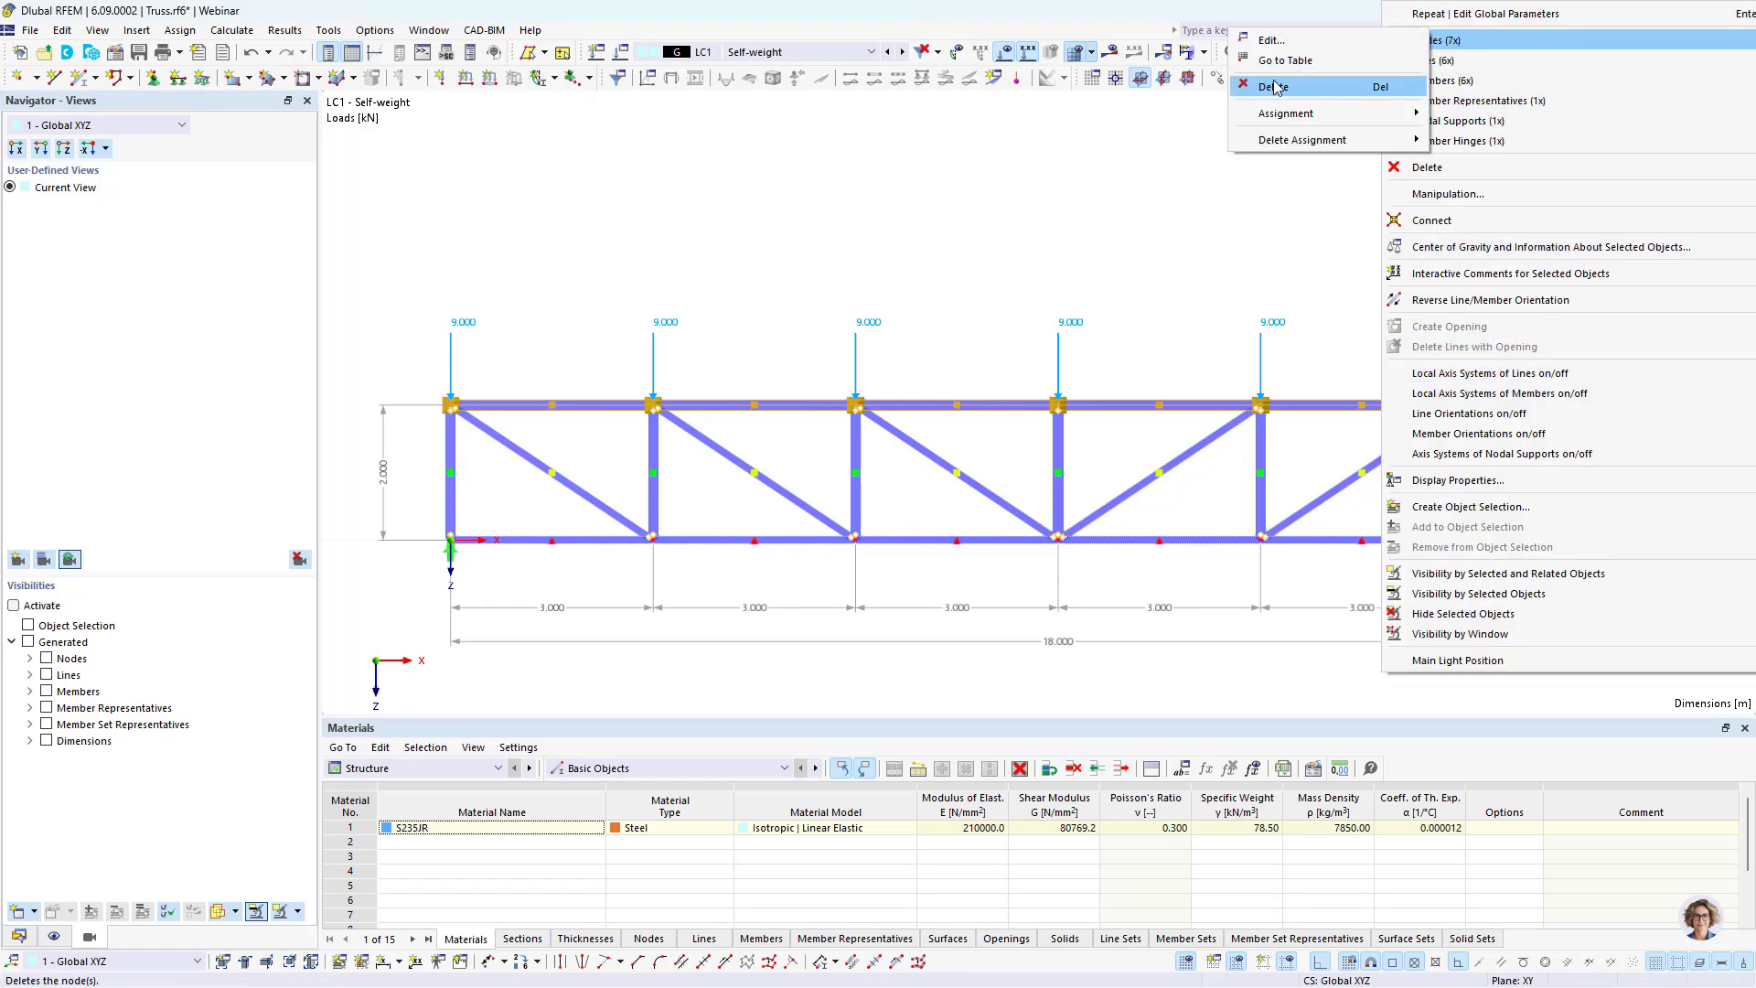
left_click(1276, 41)
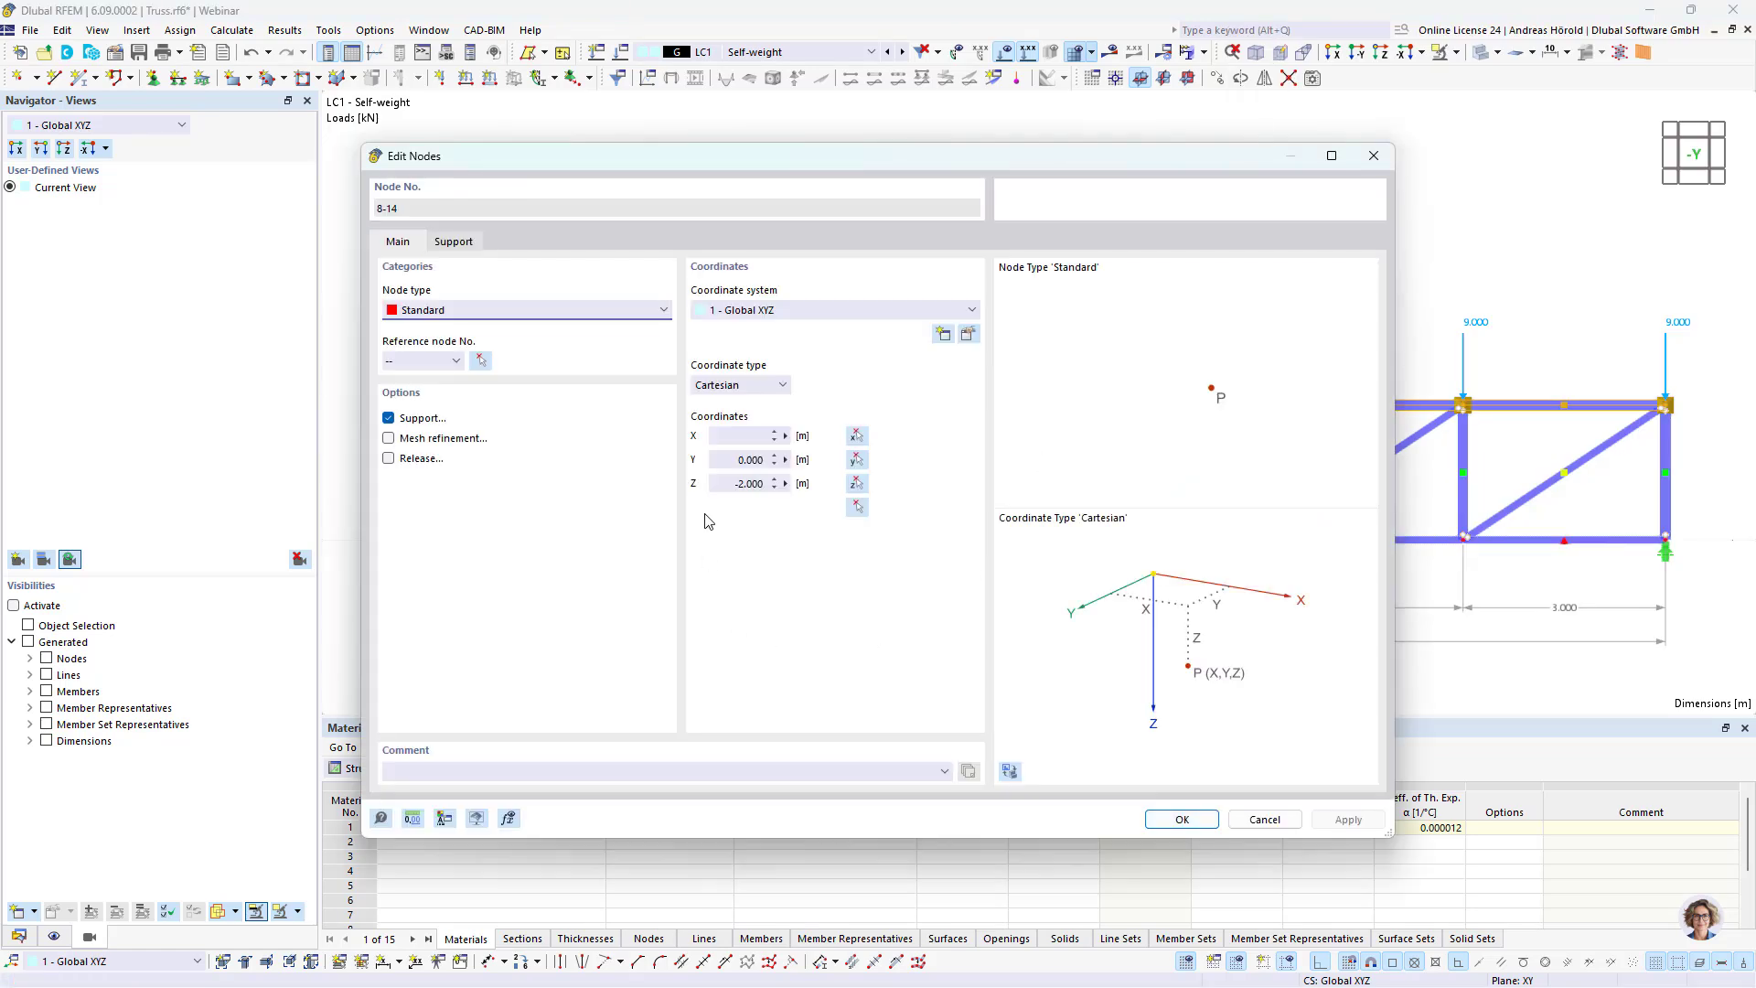
left_click(786, 484)
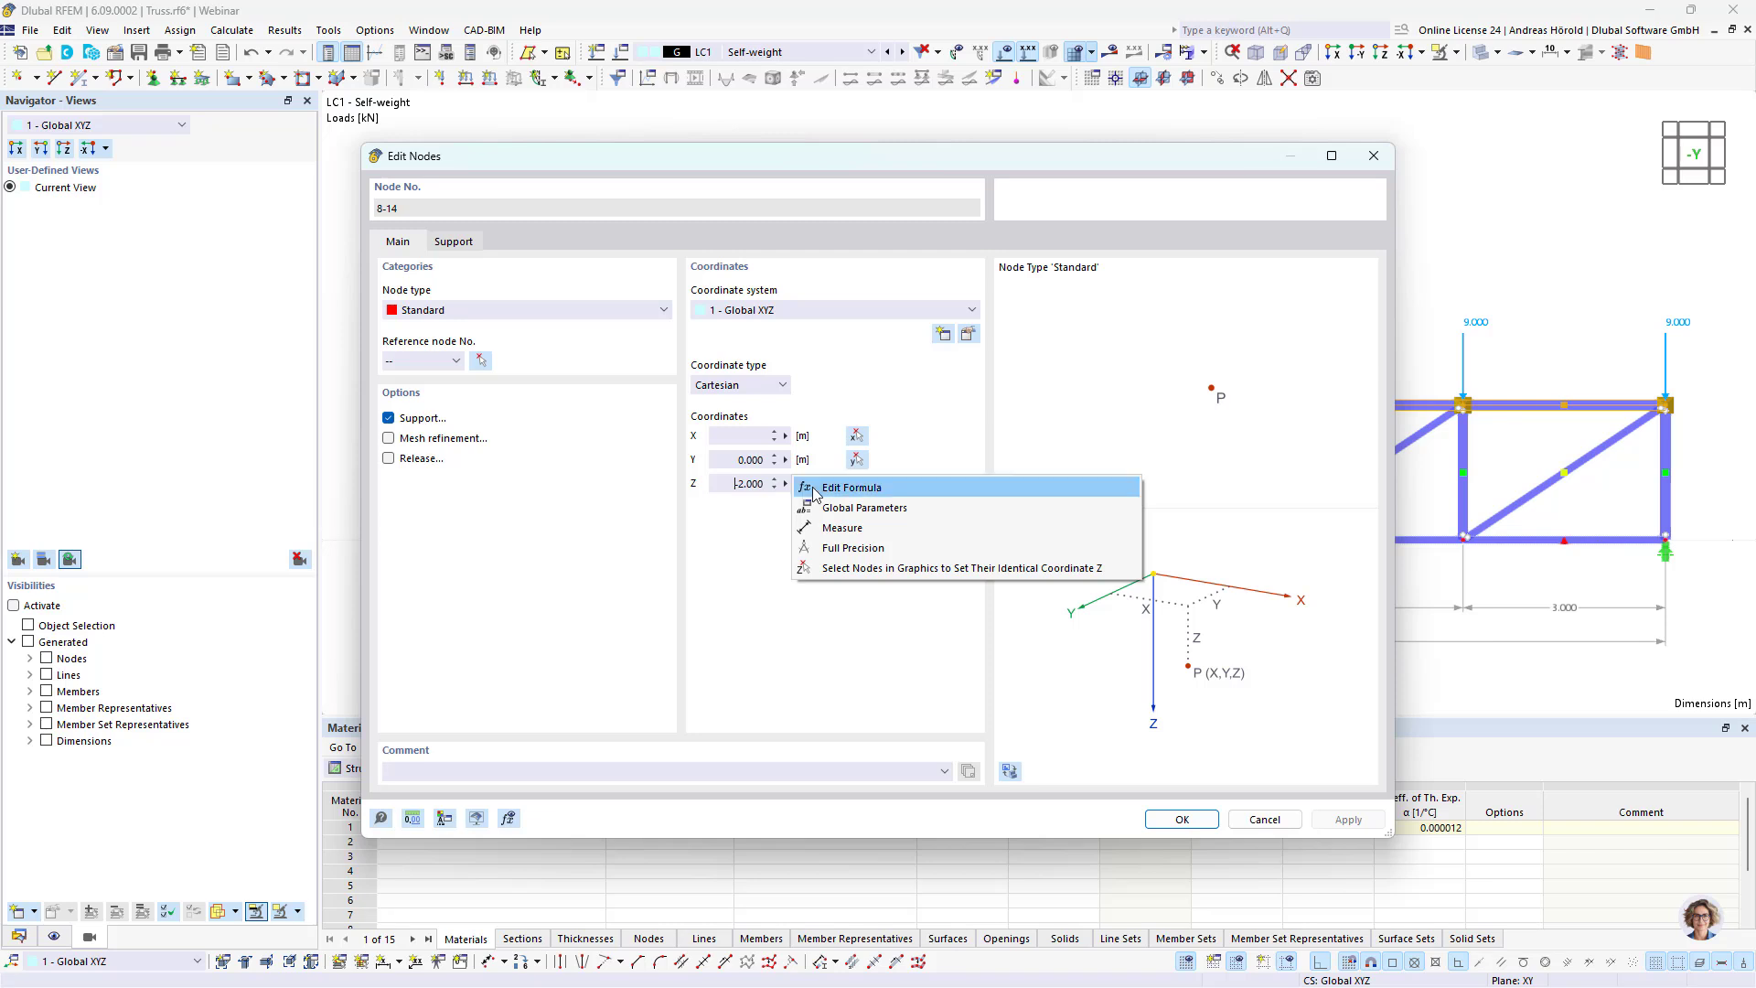
left_click(868, 491)
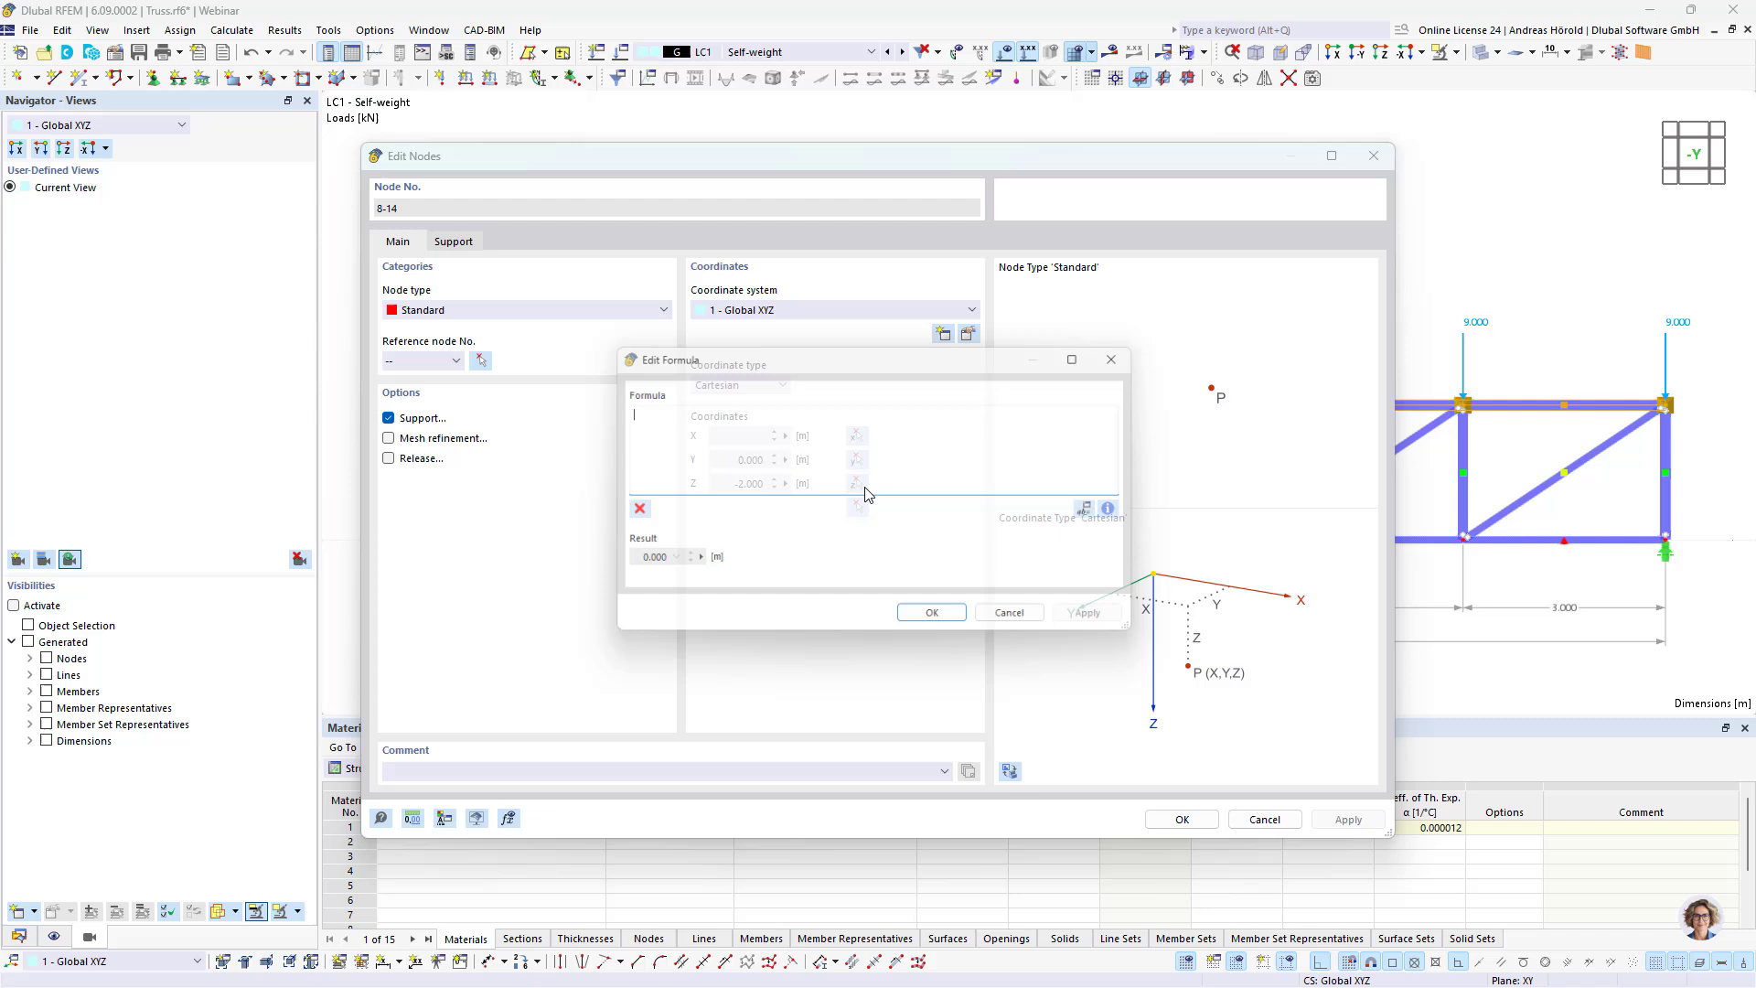
left_click(1101, 515)
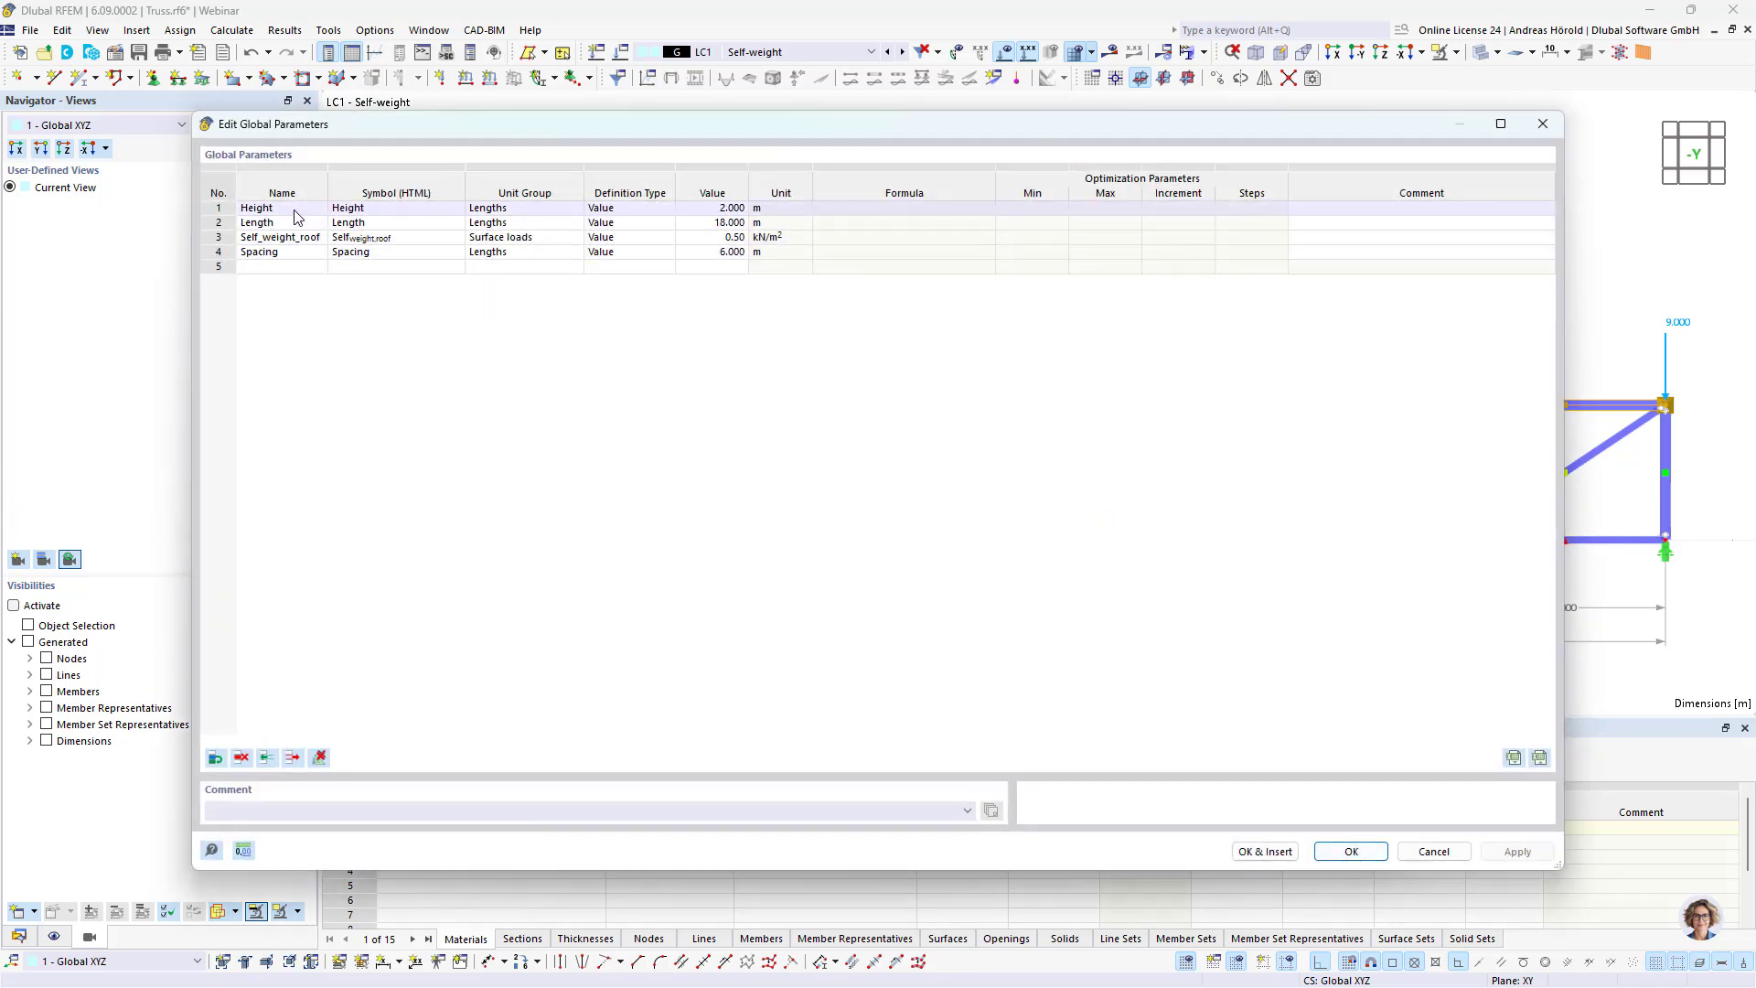
left_click(294, 215)
left_click(285, 211)
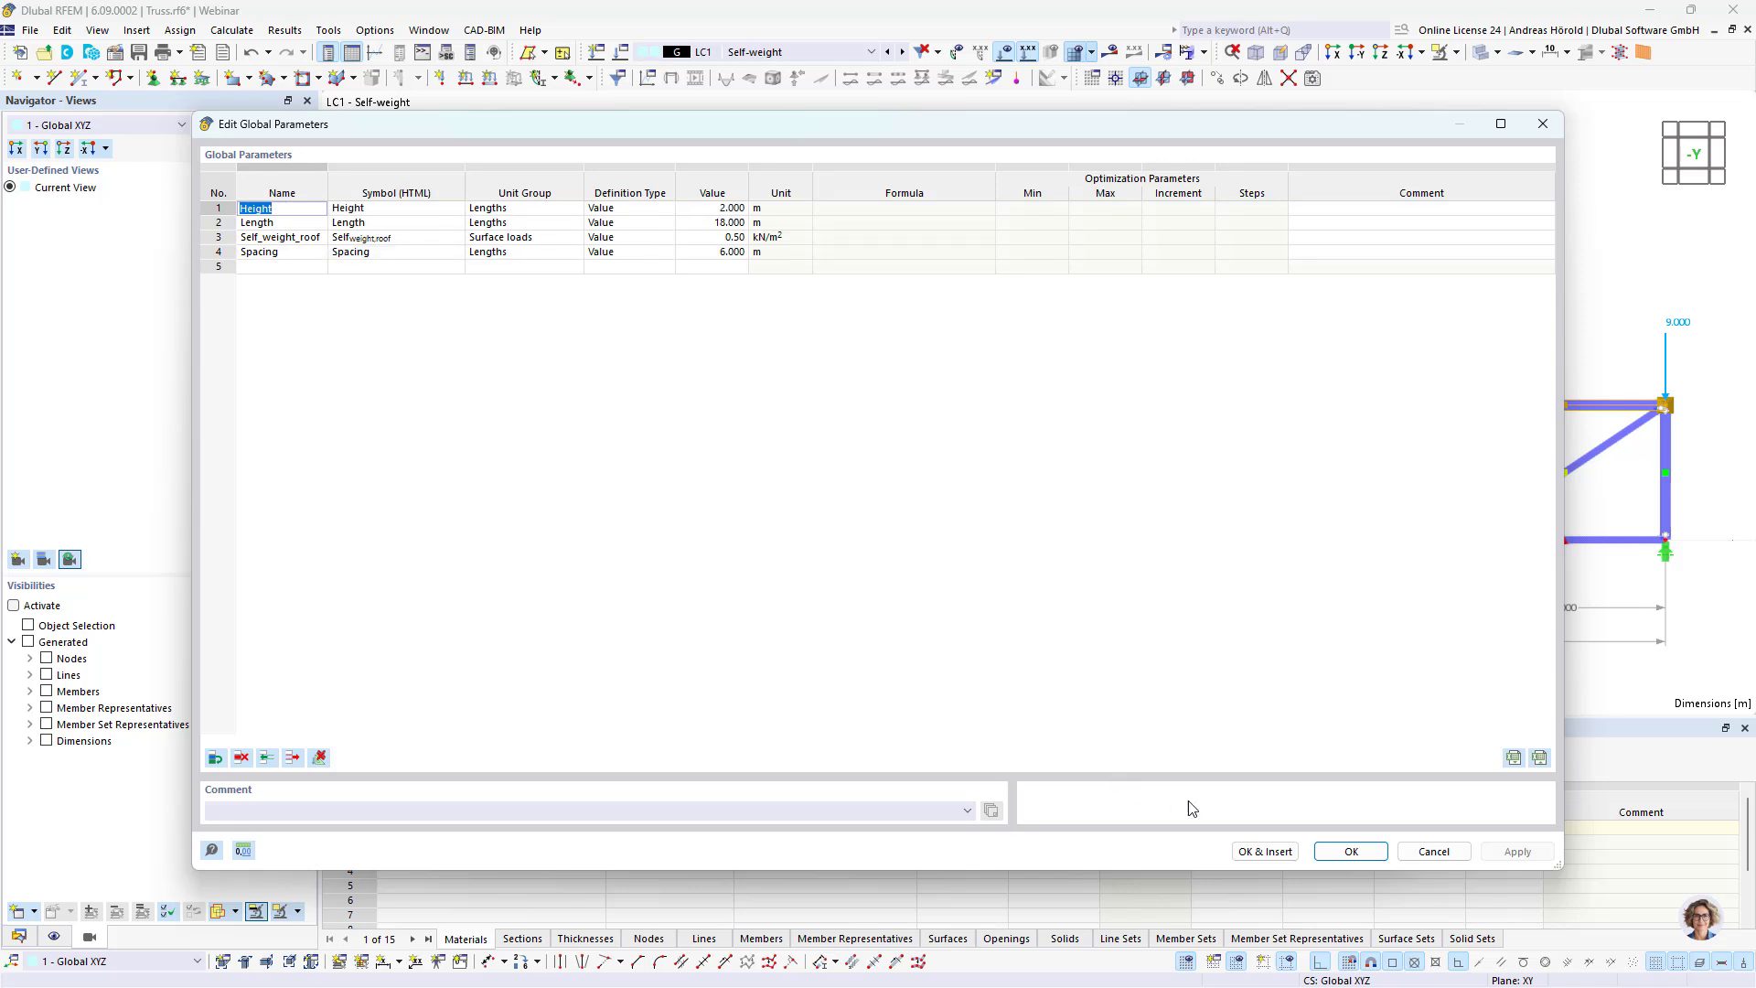
left_click(1266, 852)
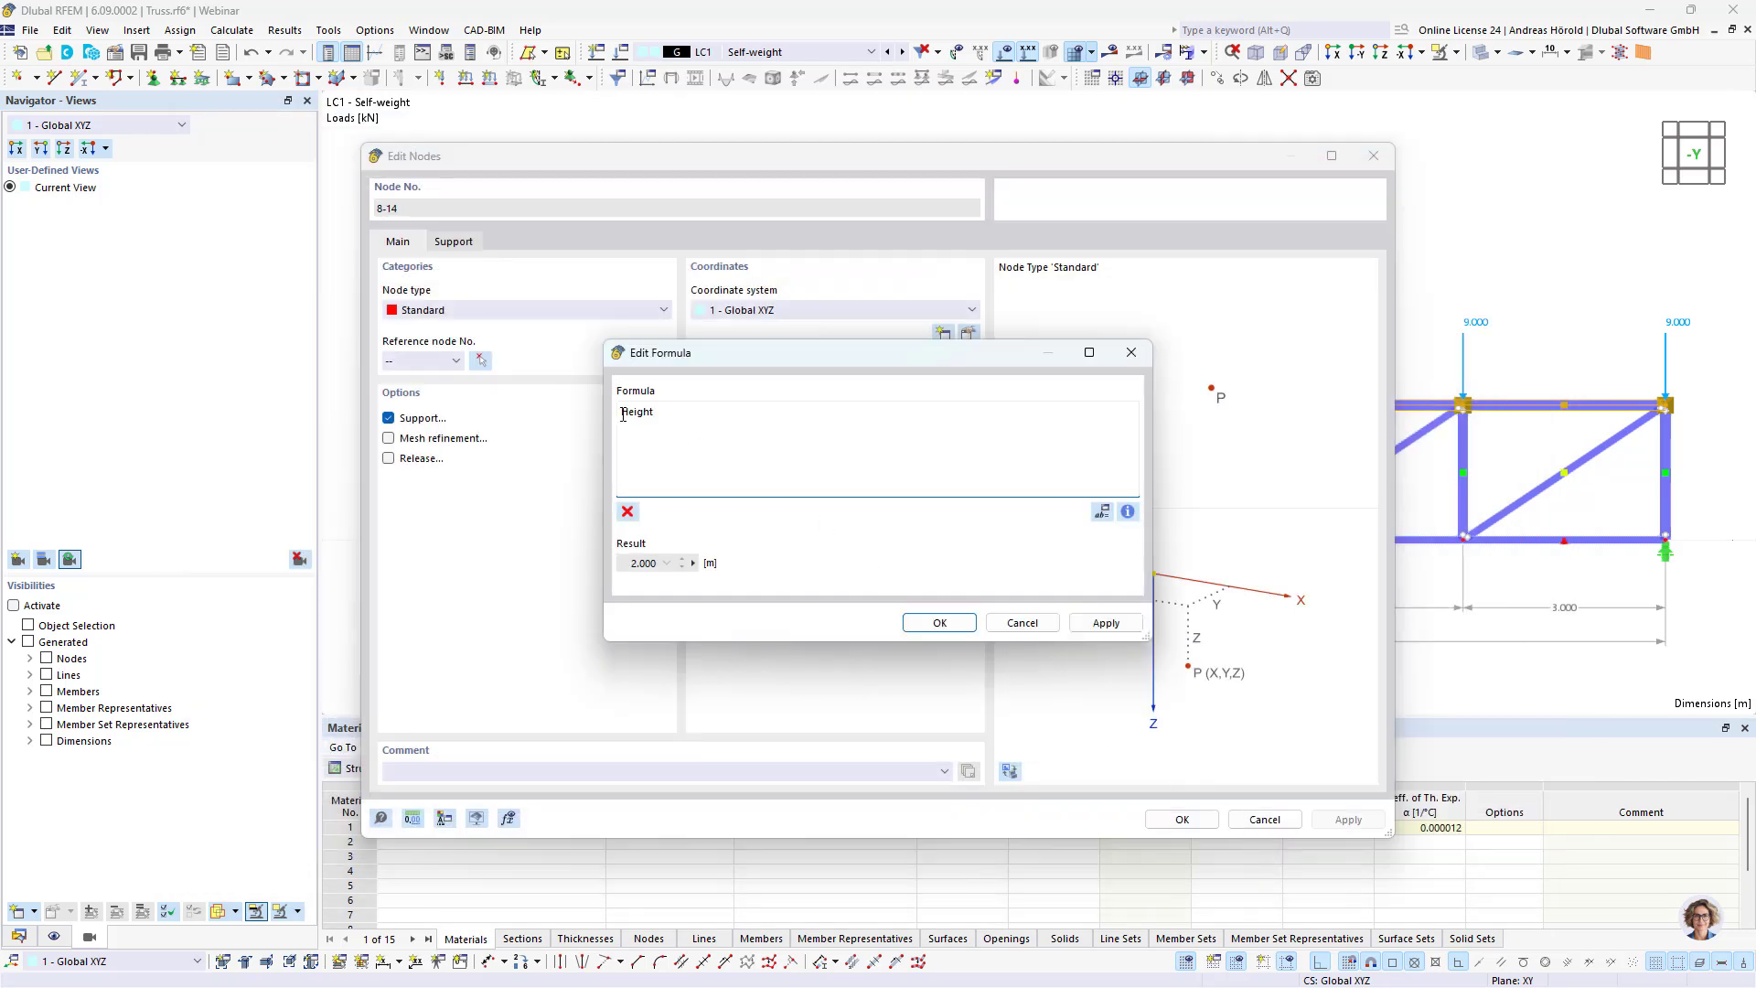
type("-")
left_click(939, 625)
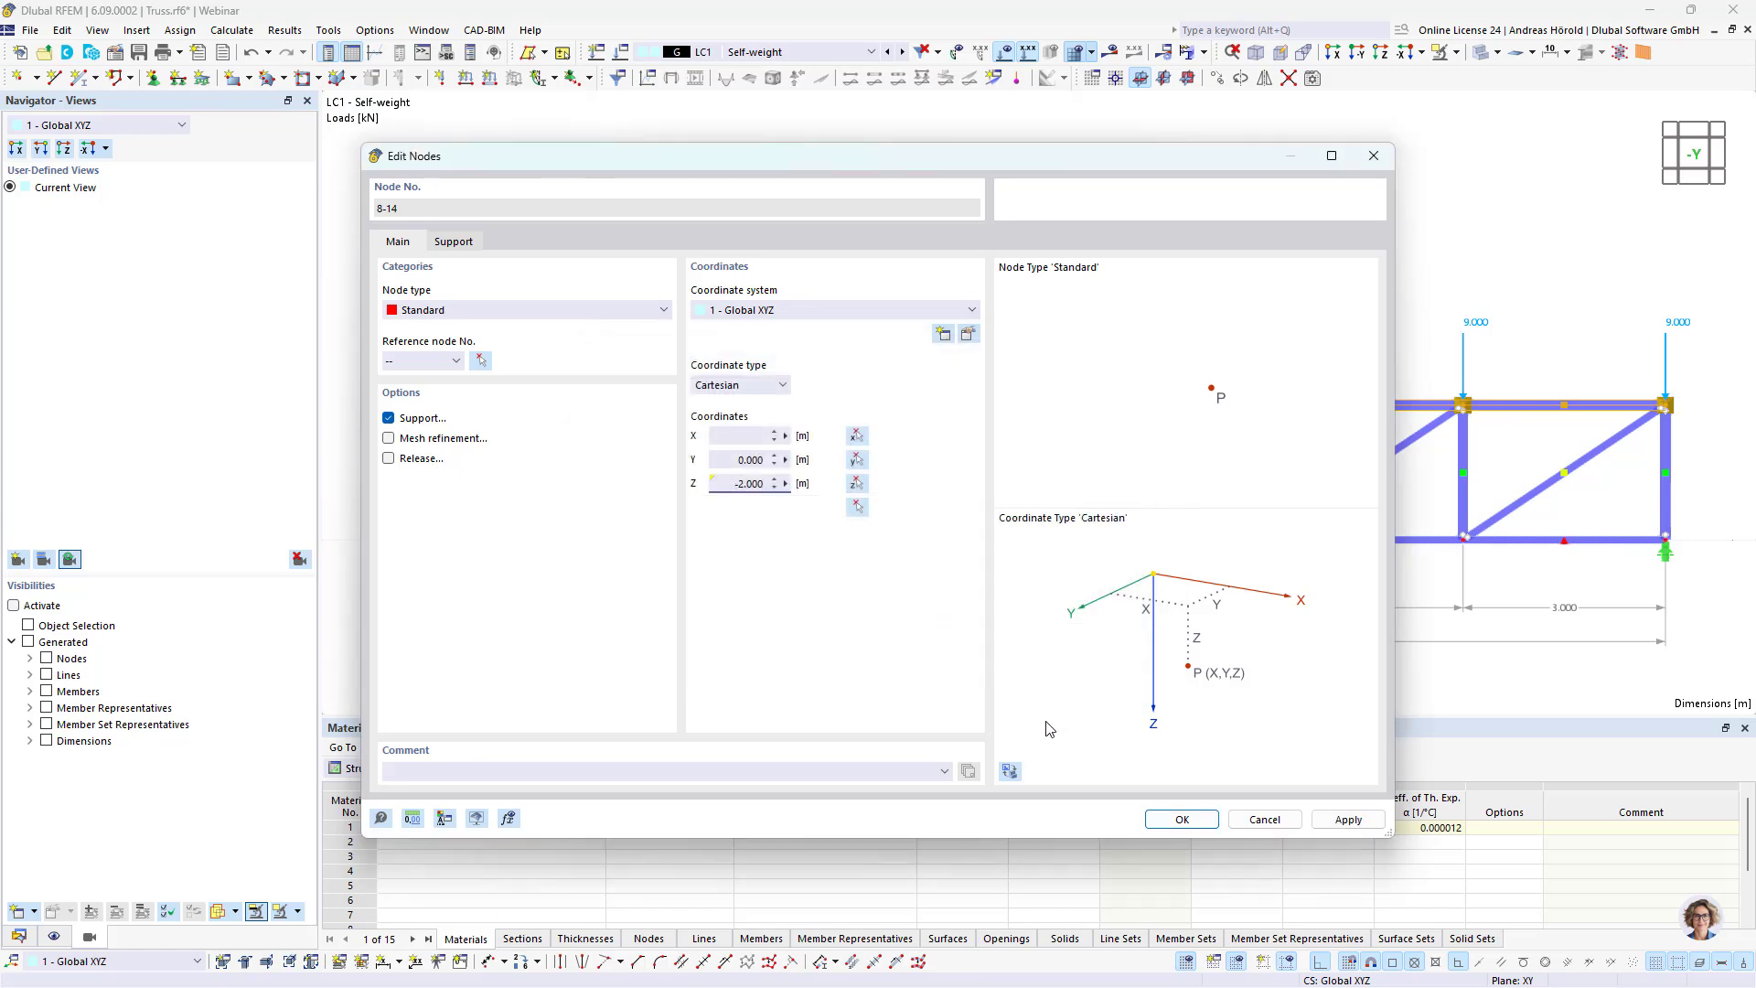
left_click(1200, 825)
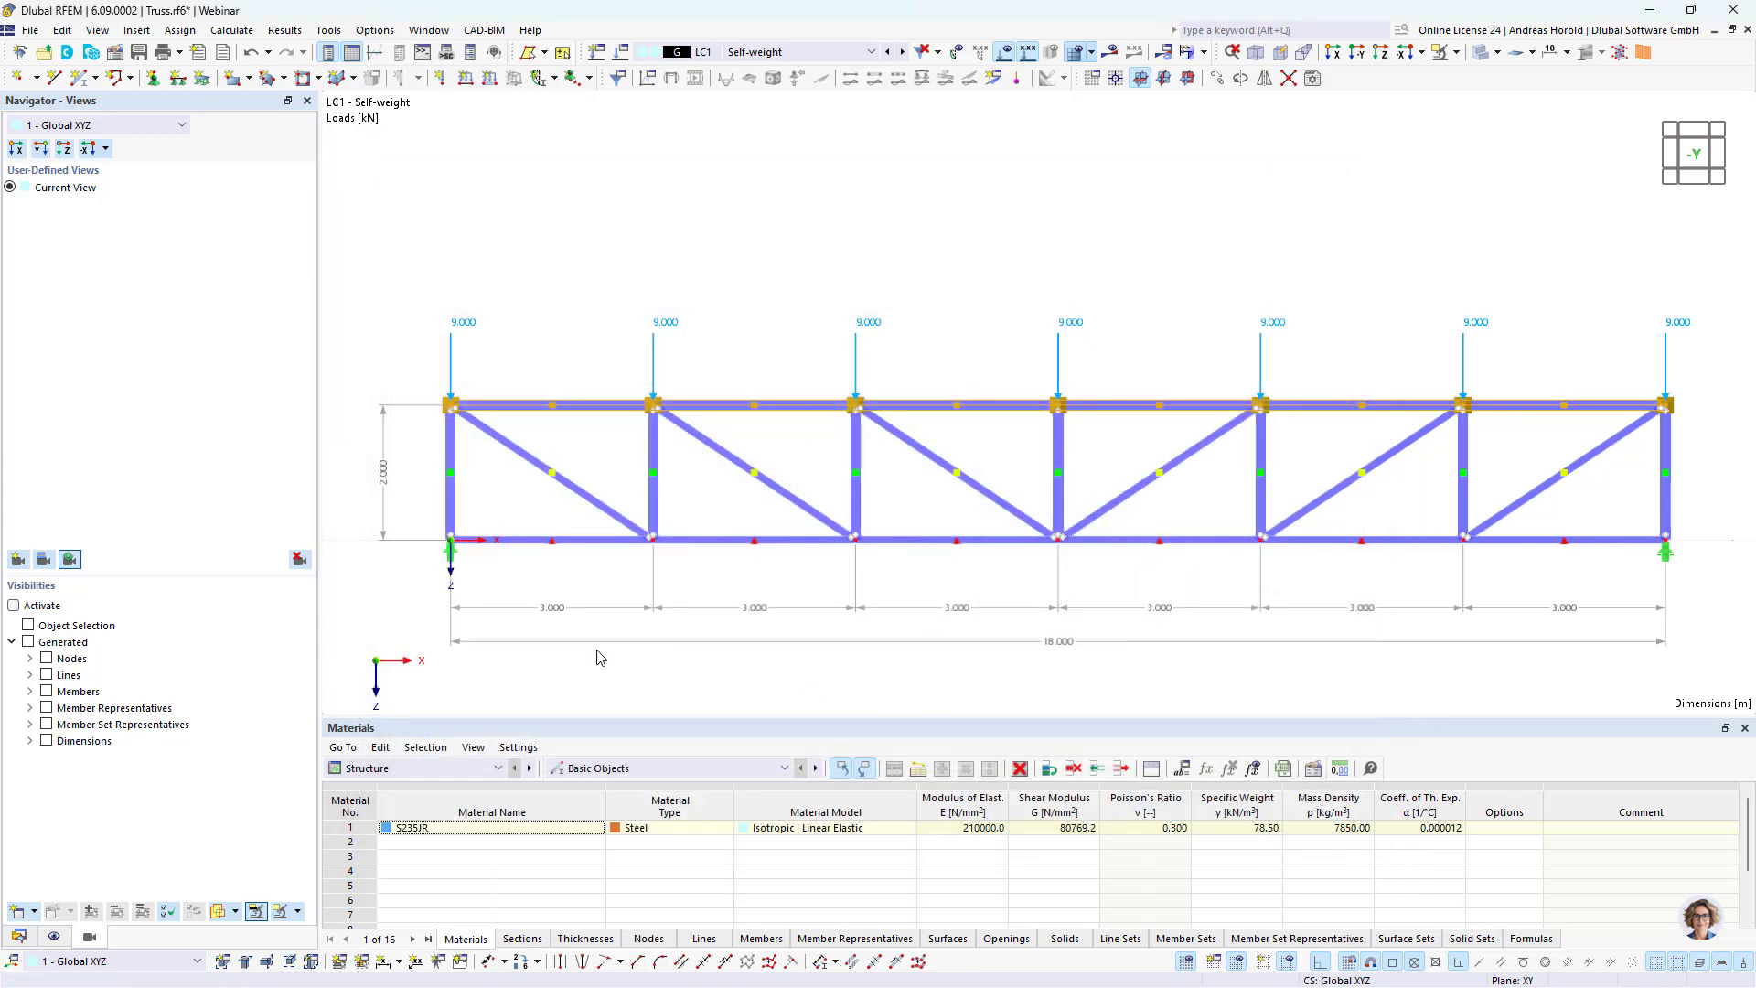
Step: Define the X-coordinate of the two nodes at the truss's right end with the formula Length, using the global parameter
left_click(487, 656)
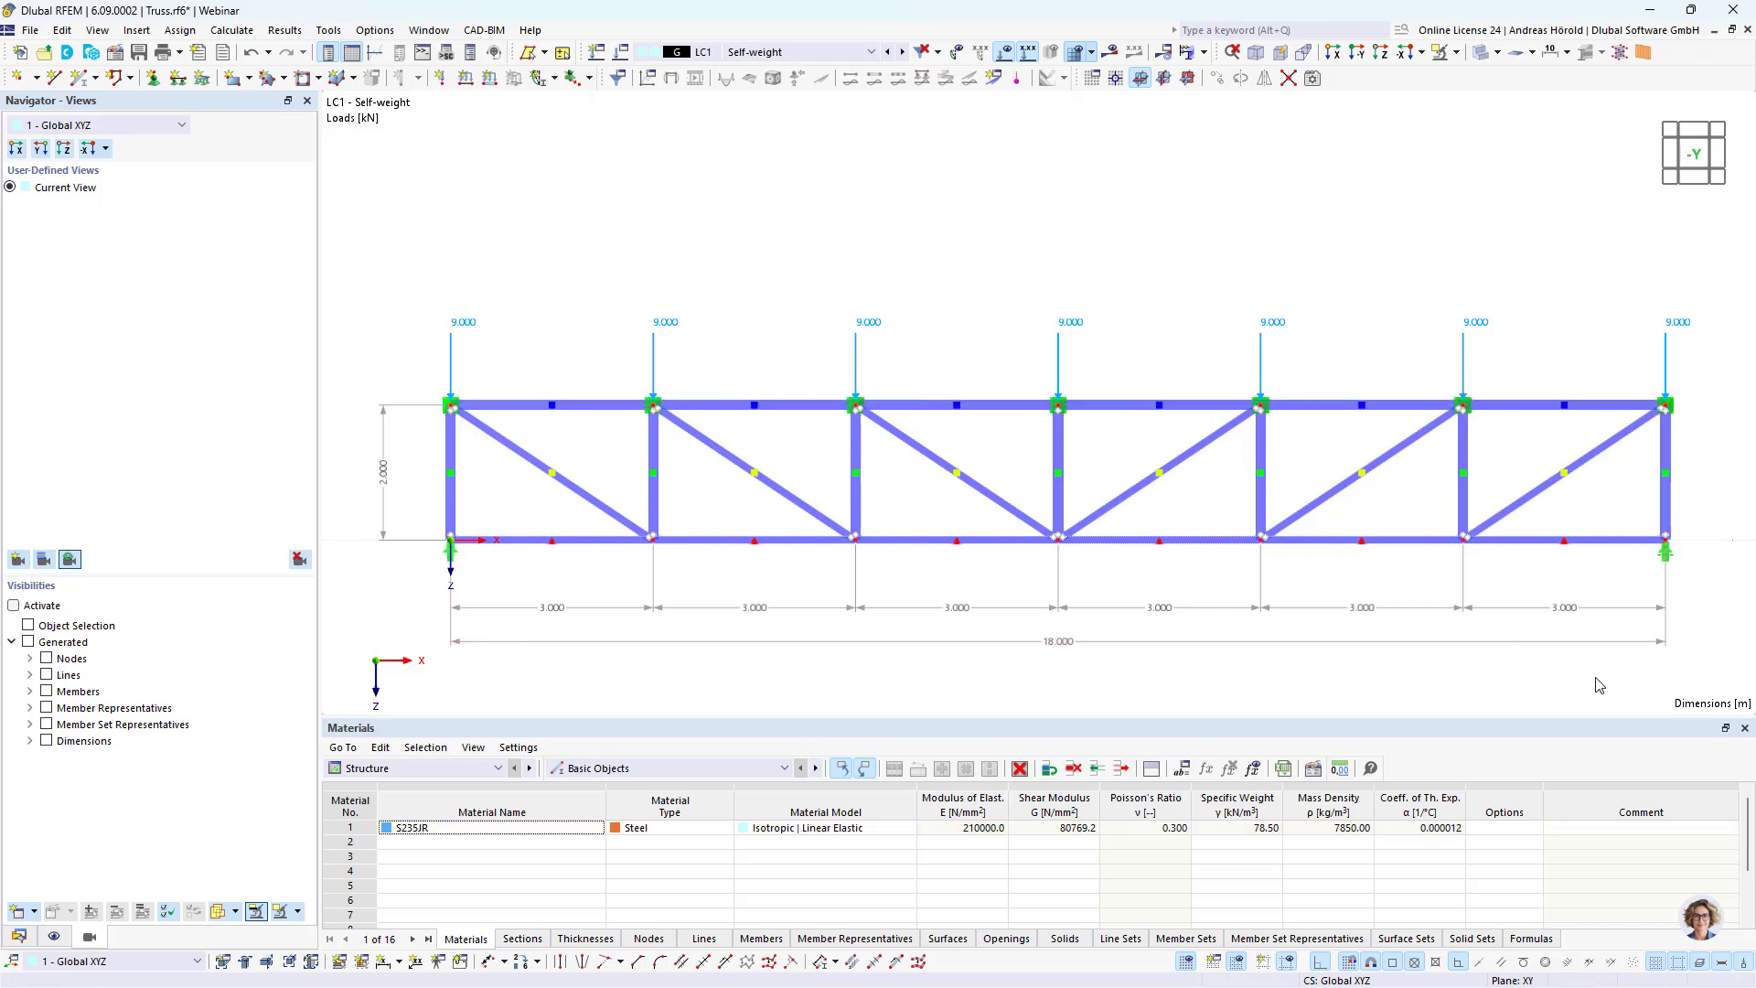
left_click_drag(1593, 679, 1692, 410)
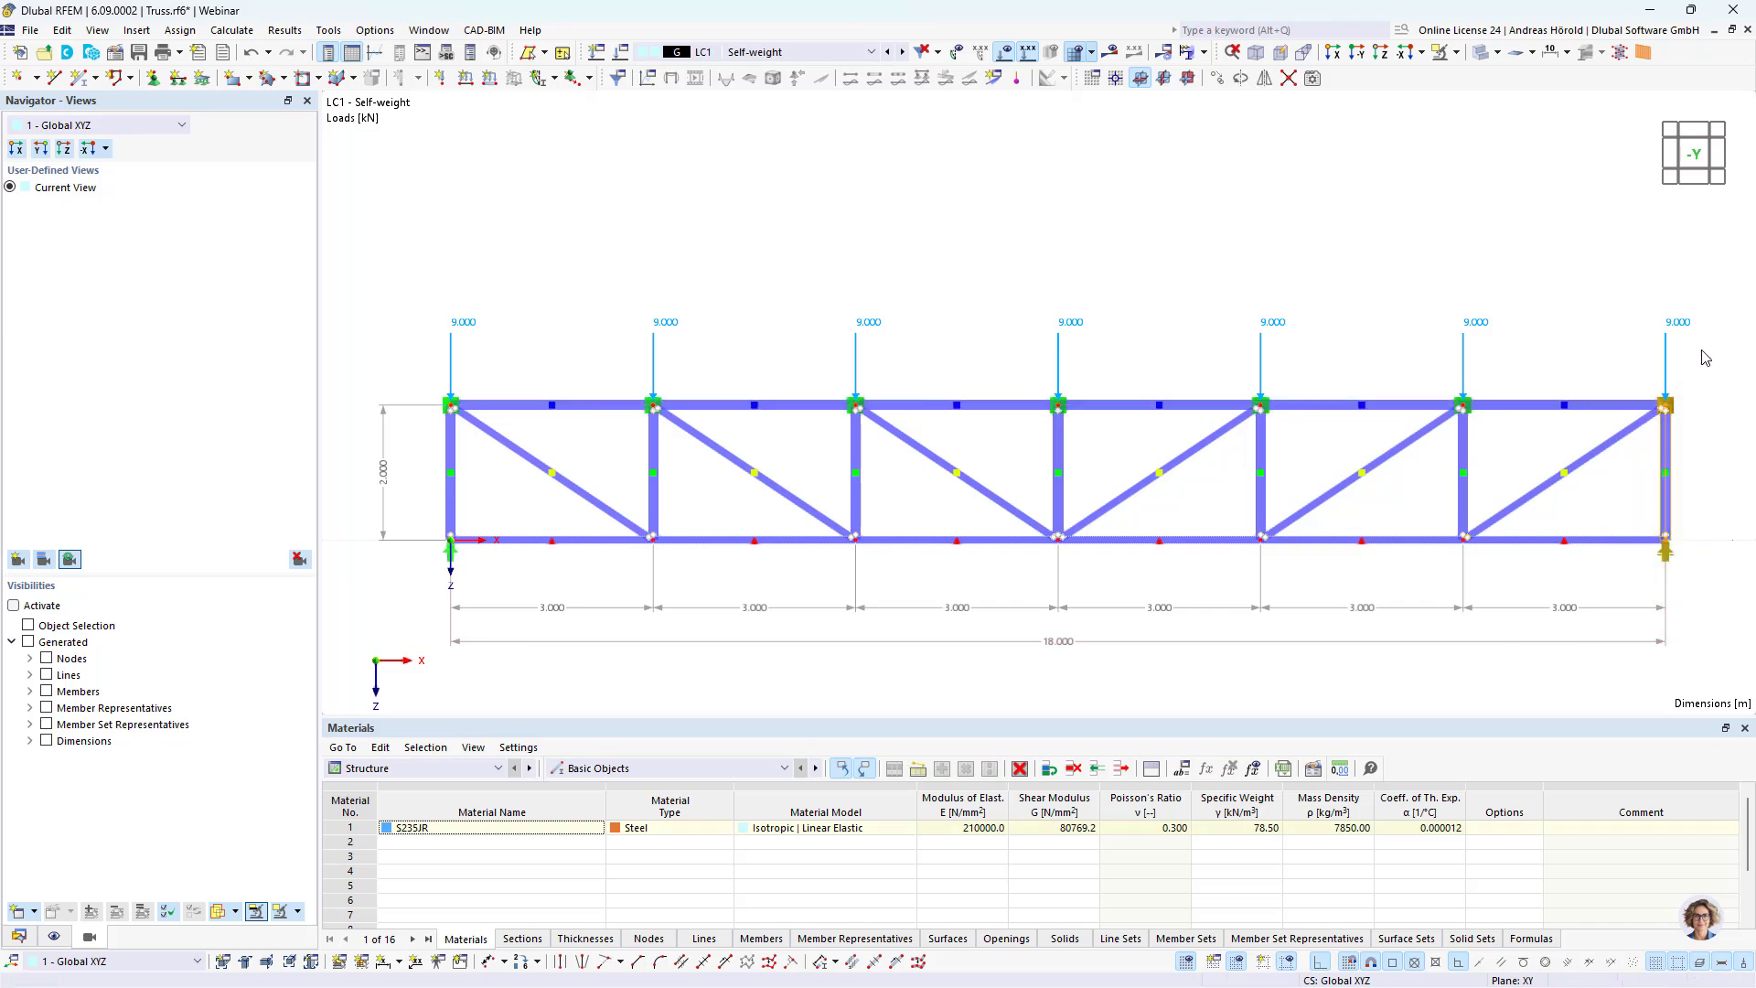
right_click(1666, 409)
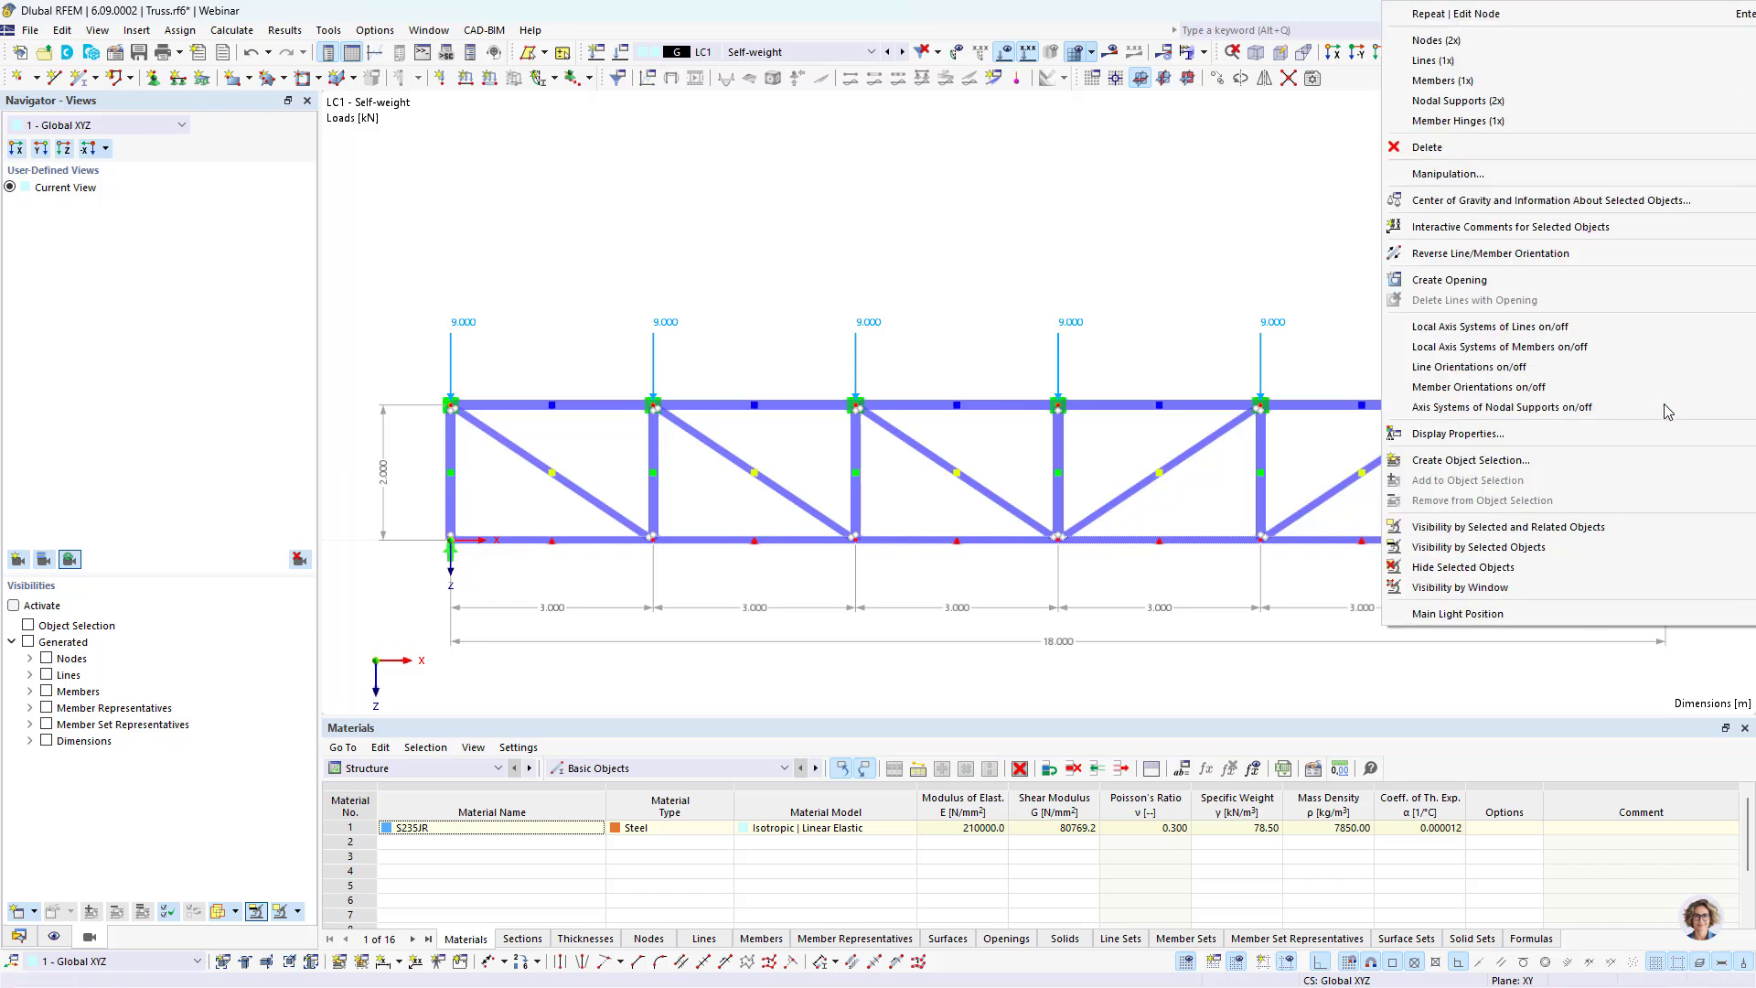
mouse_move(1434, 40)
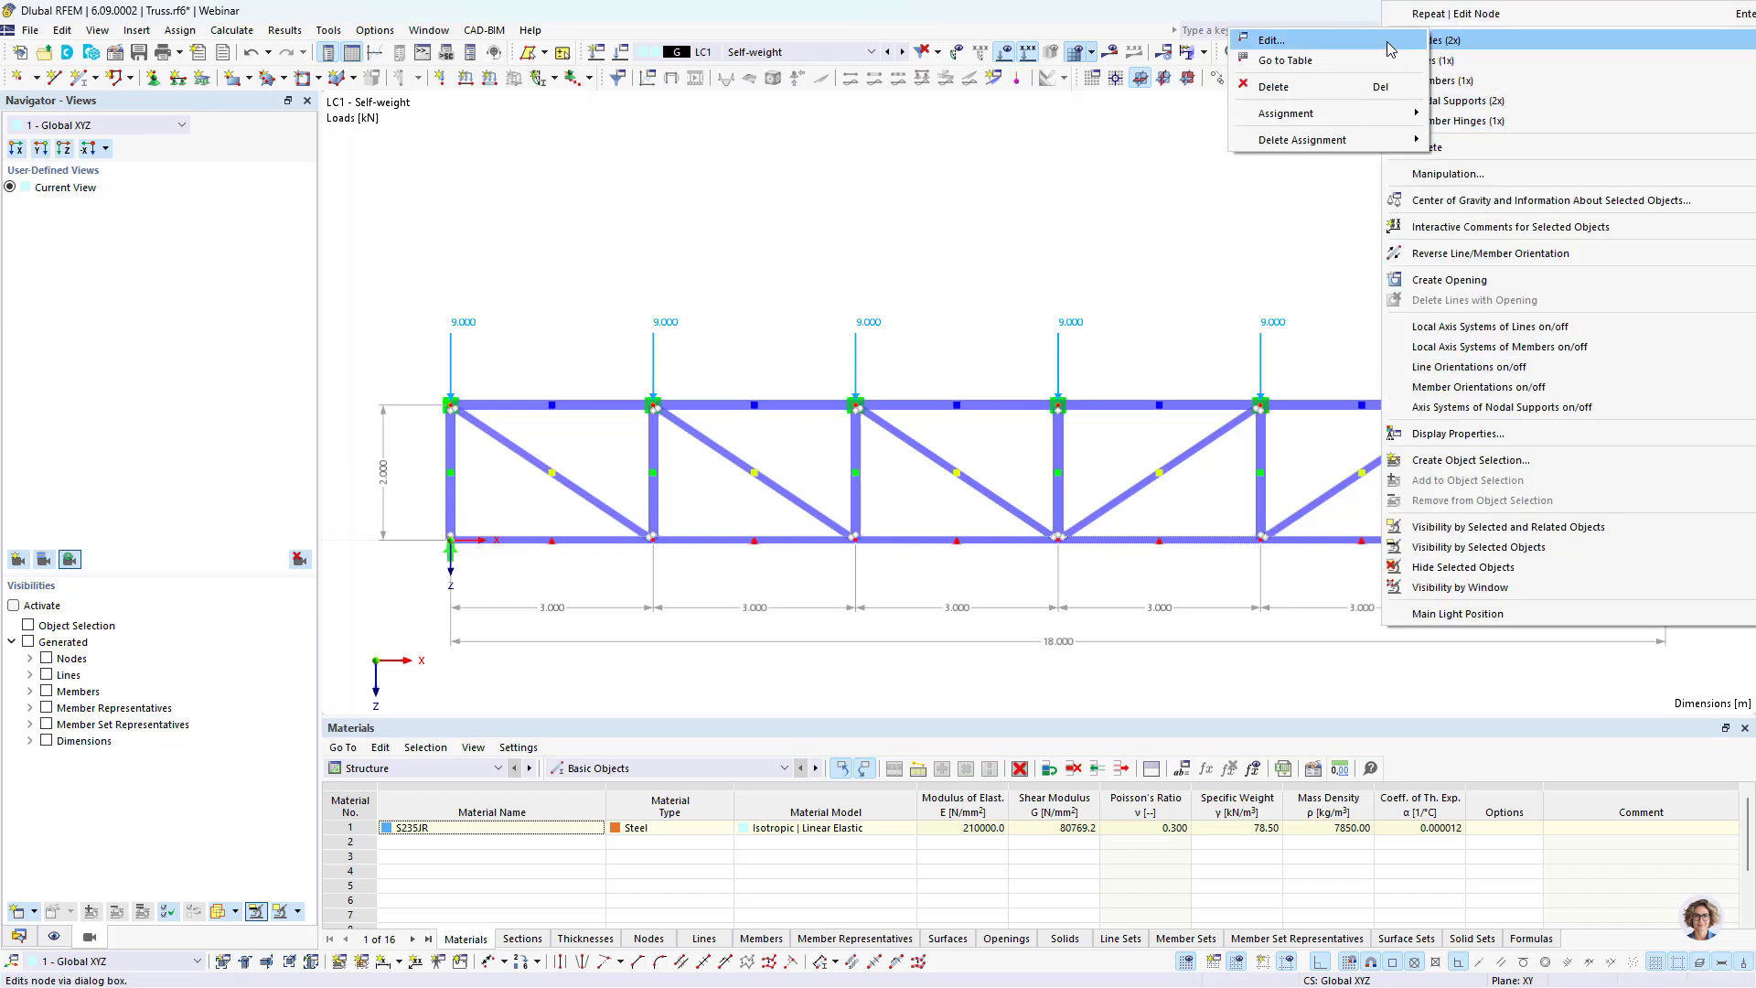
left_click(1282, 44)
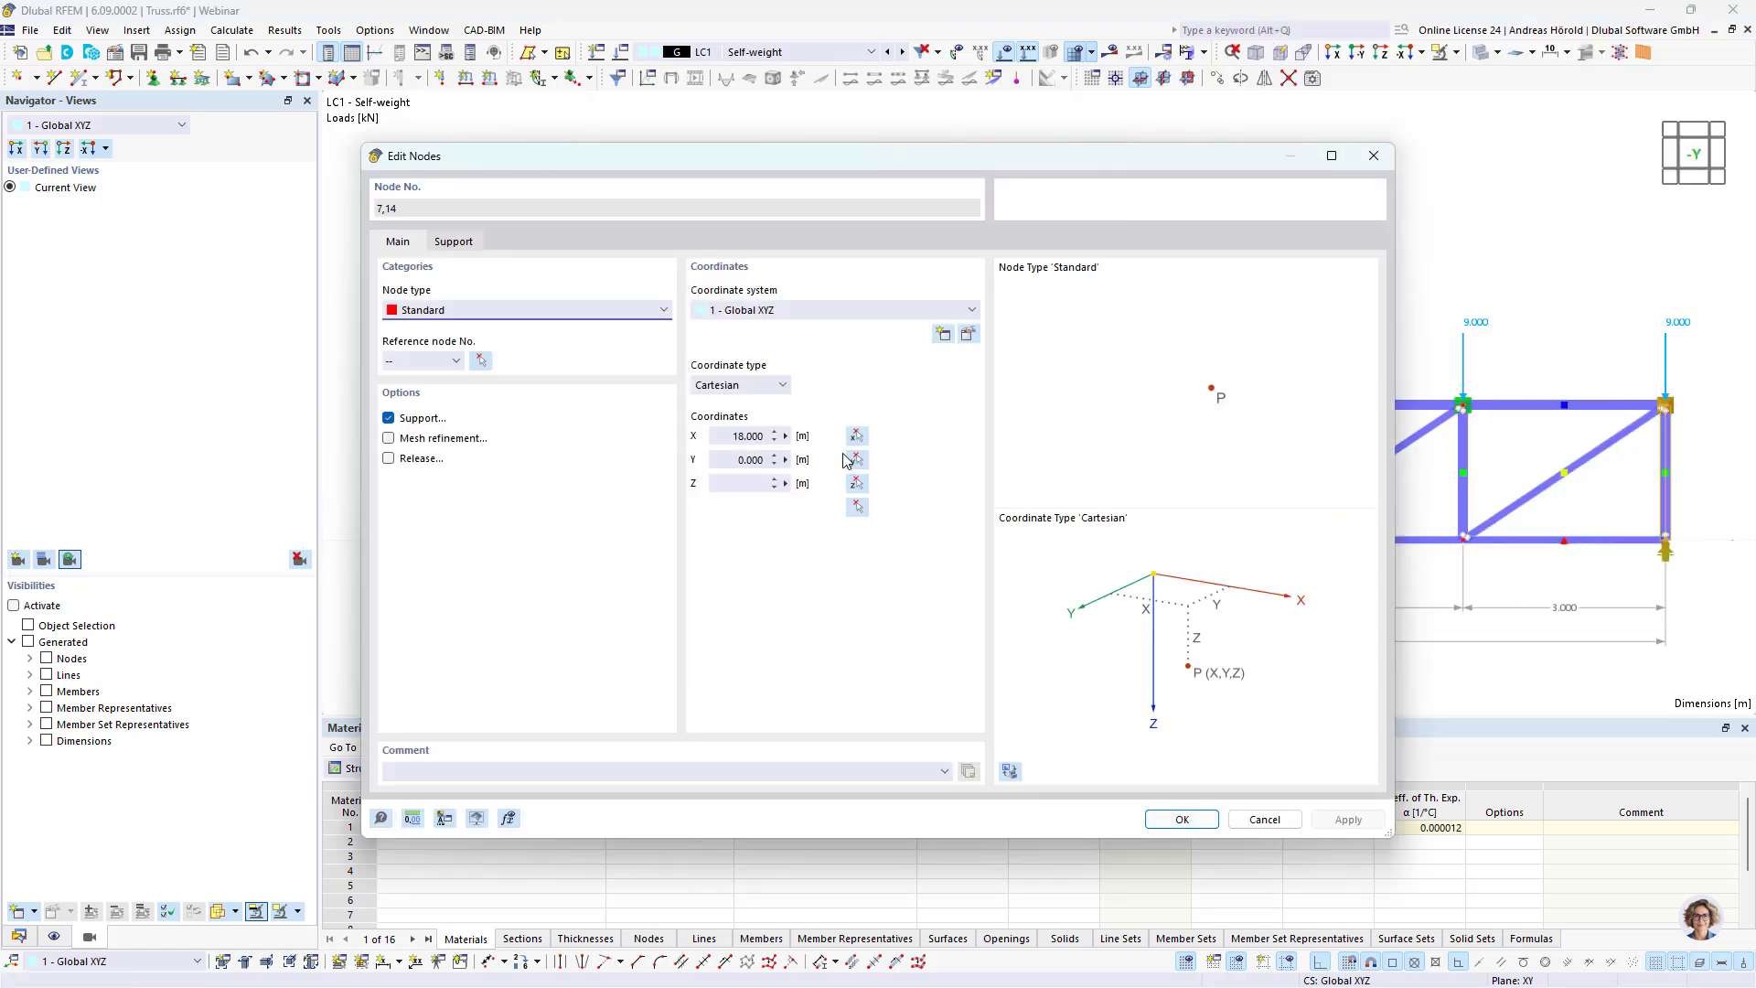
left_click(786, 436)
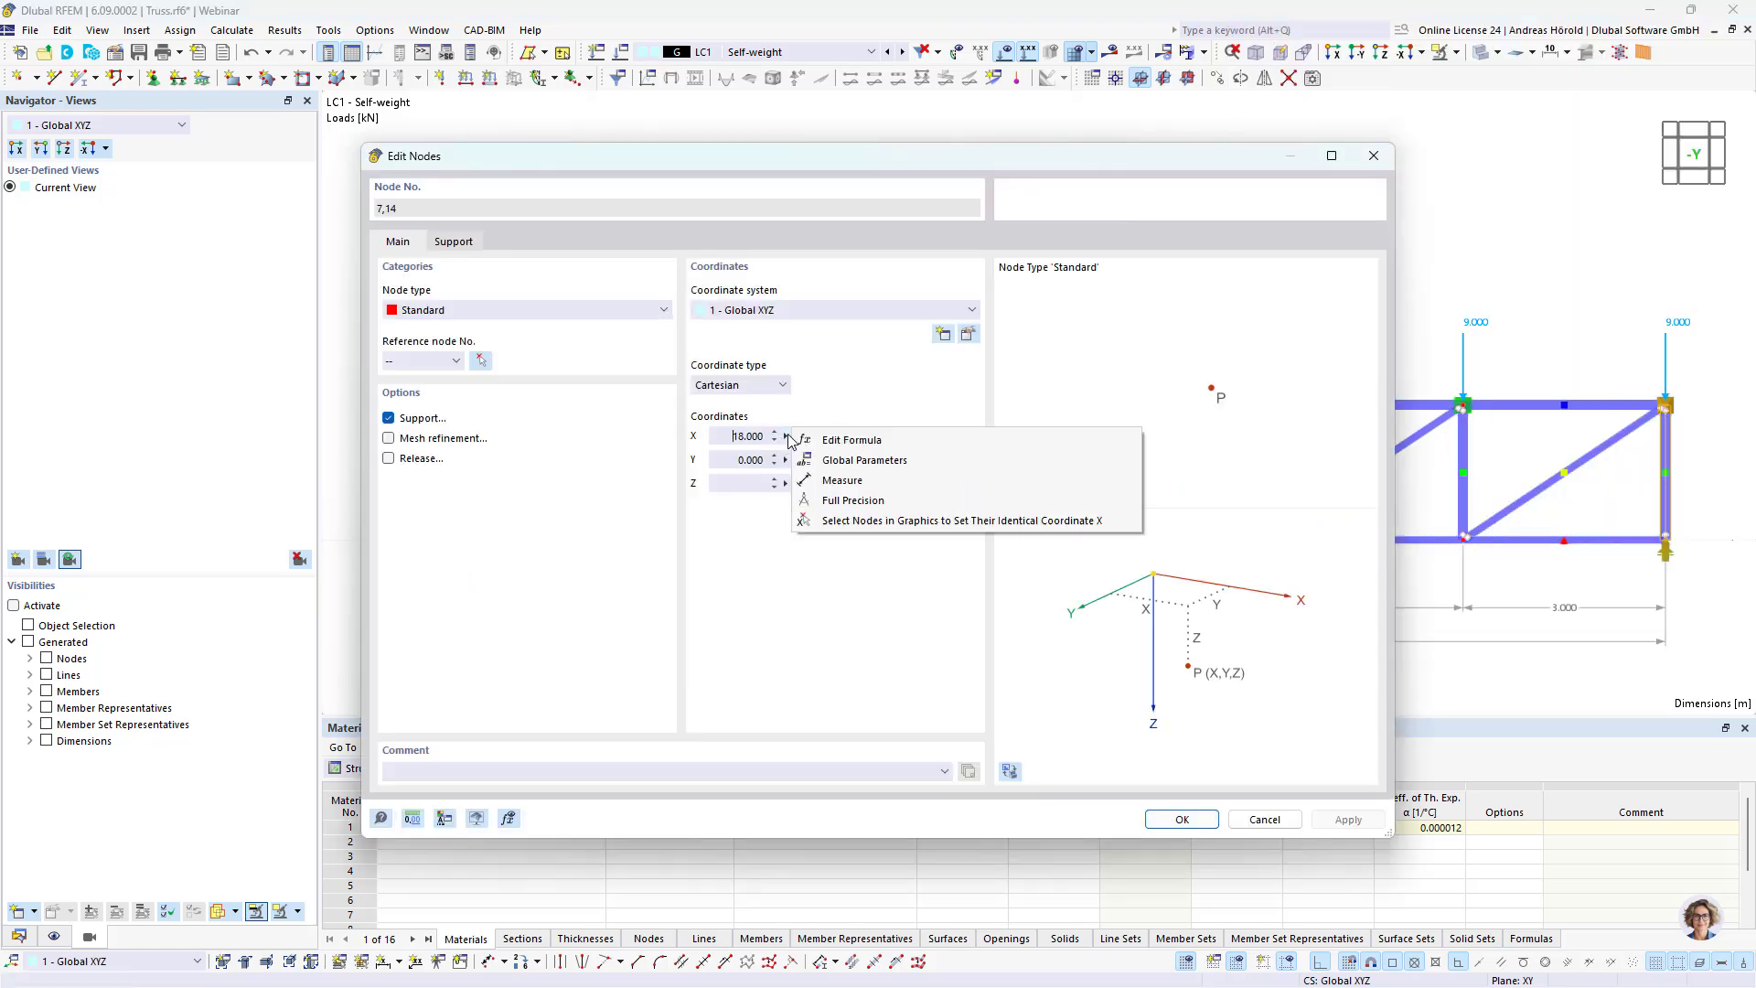
left_click(874, 443)
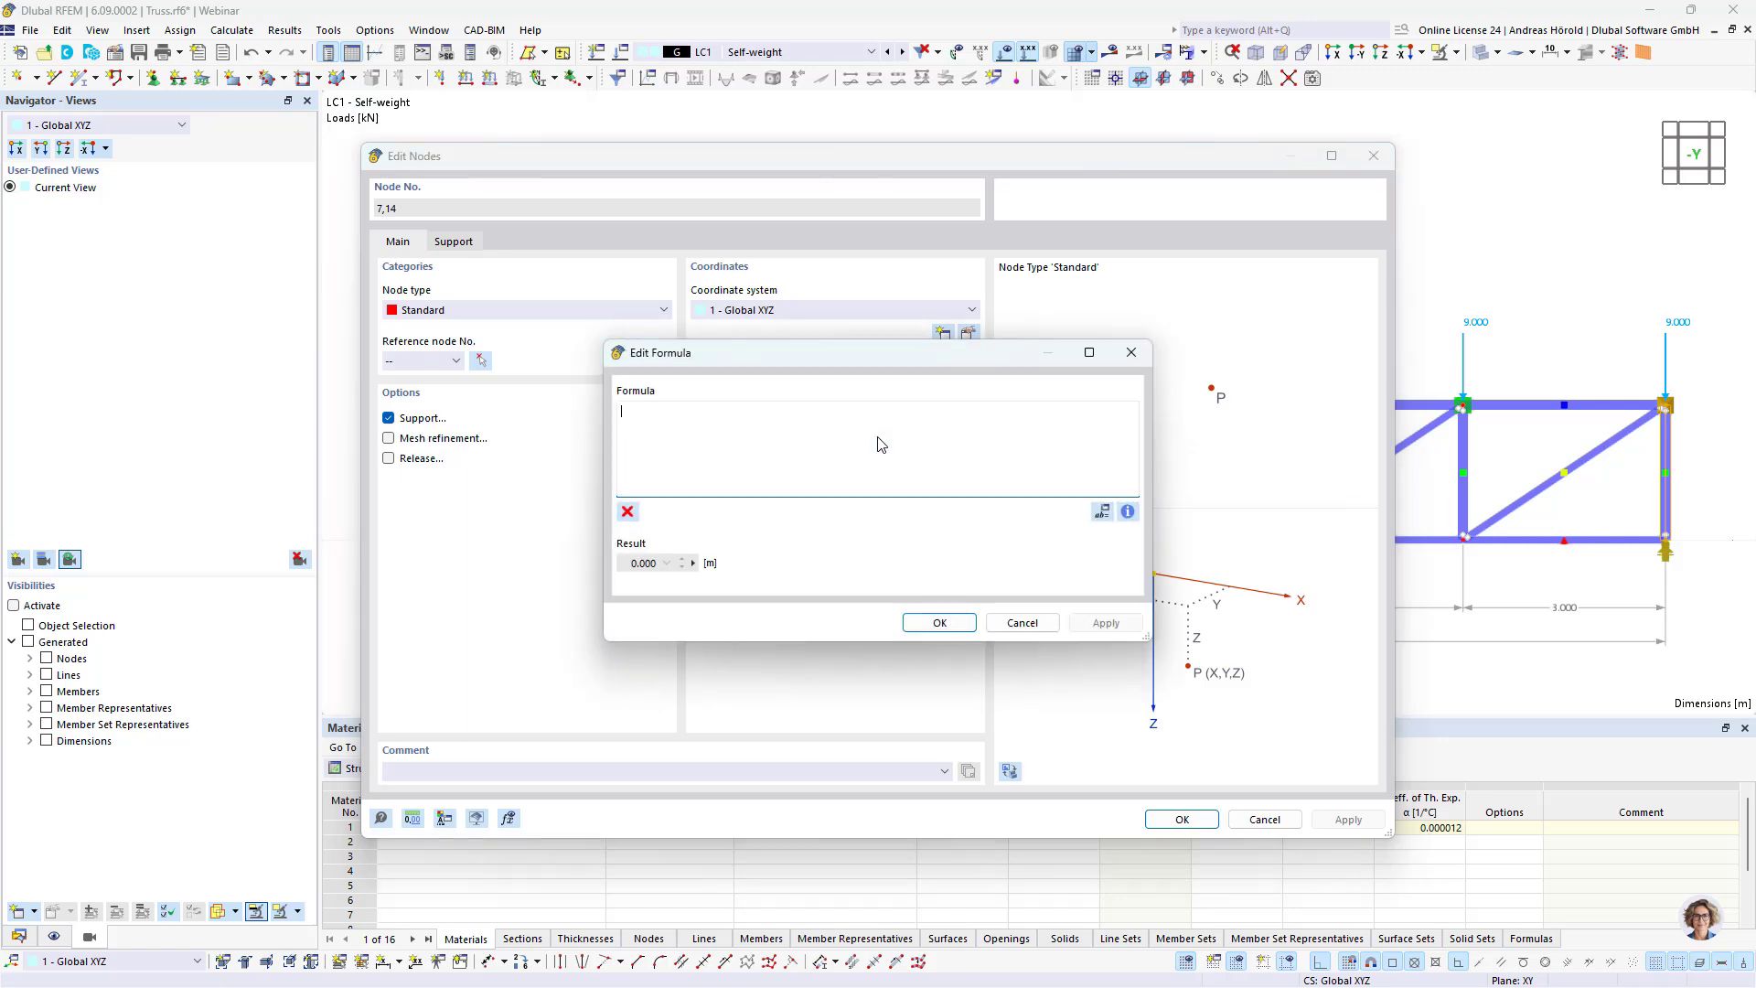
left_click(1104, 515)
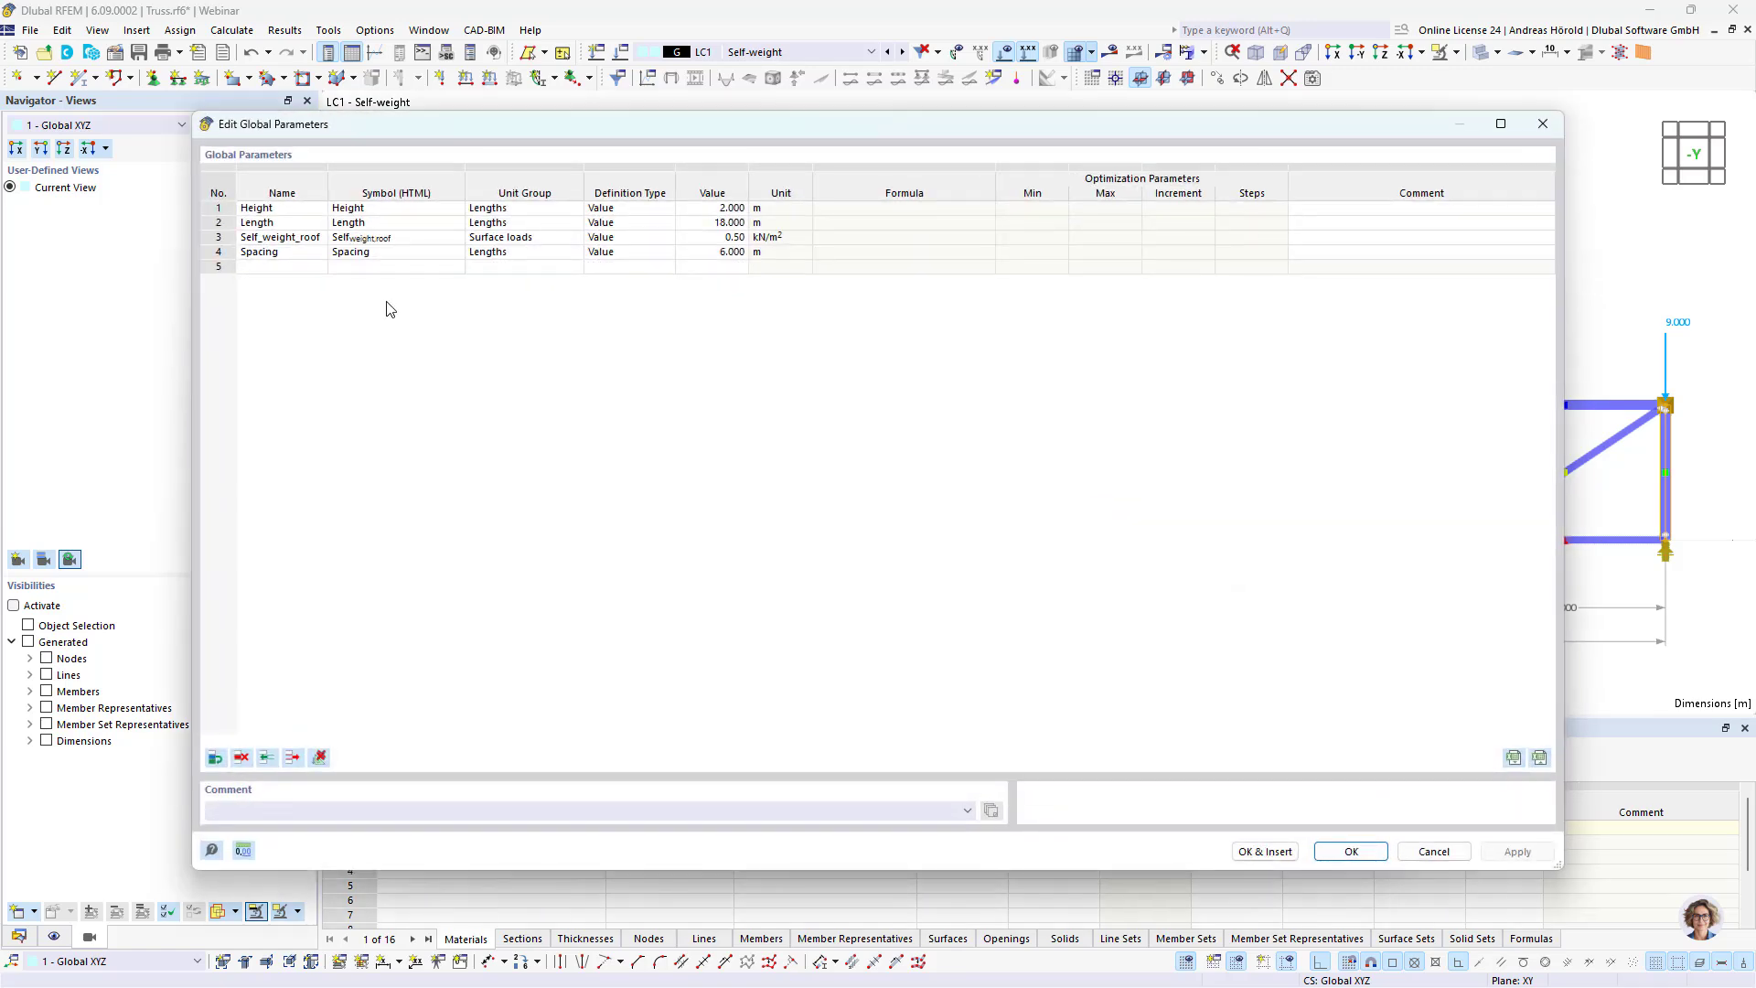
double_click(302, 228)
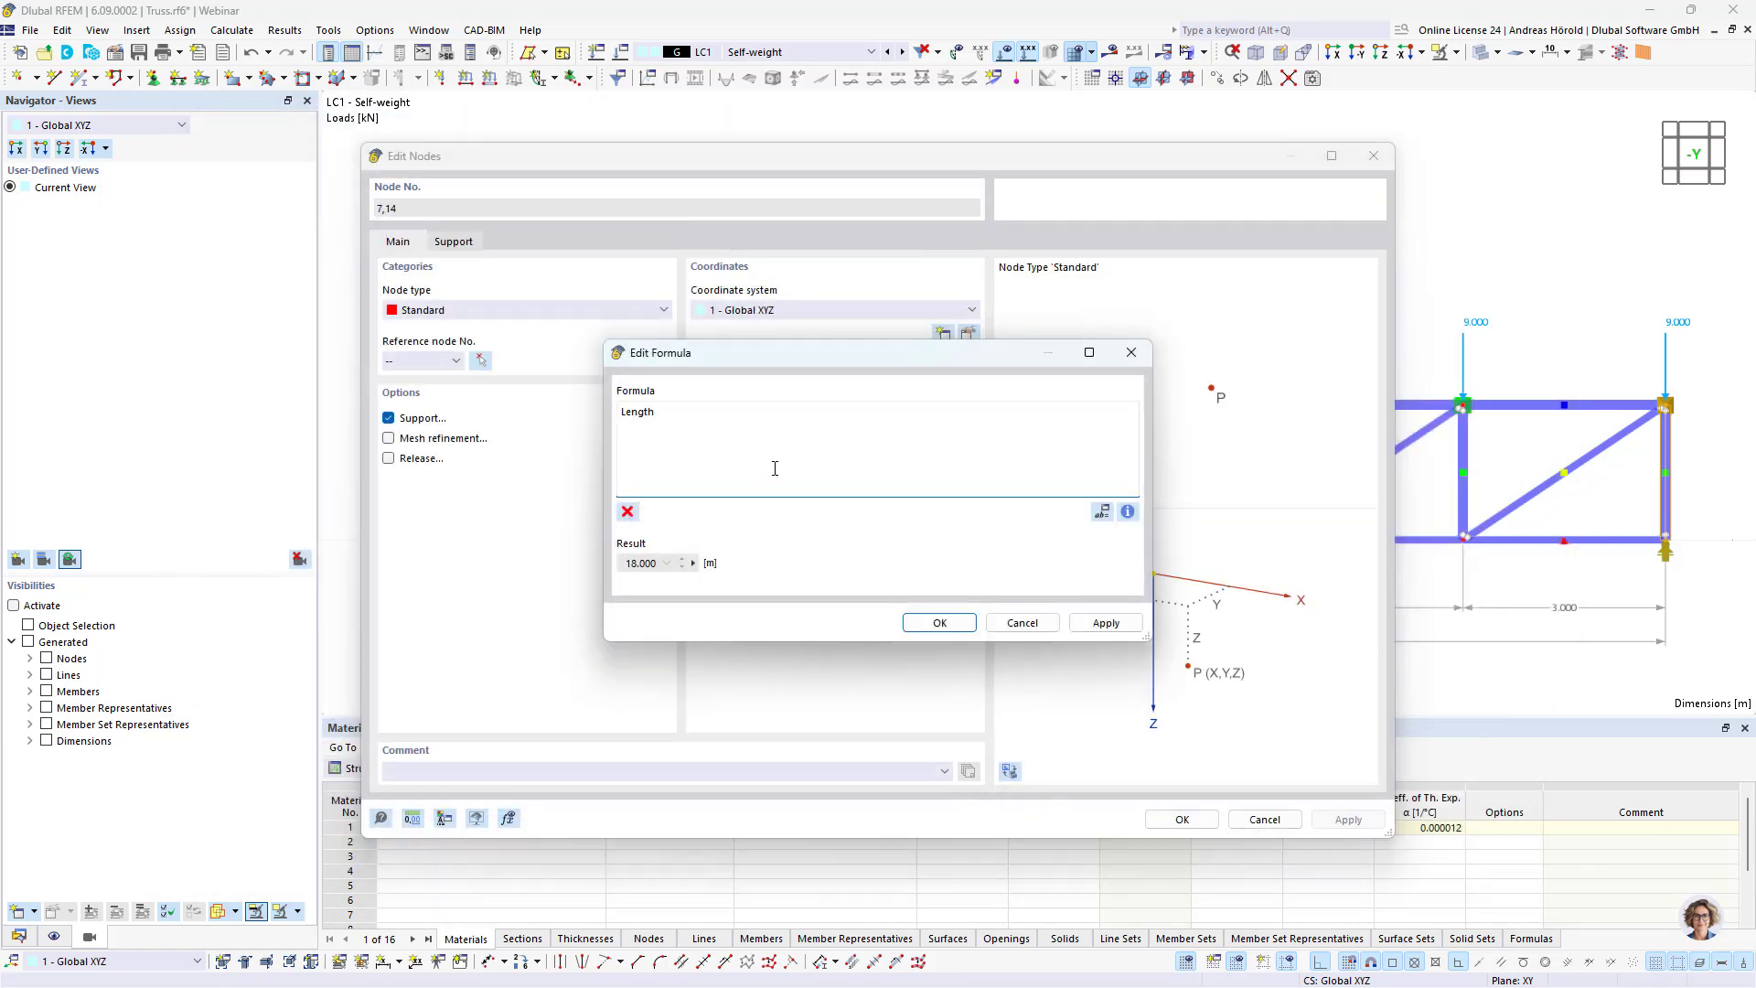
left_click(939, 623)
left_click(1182, 819)
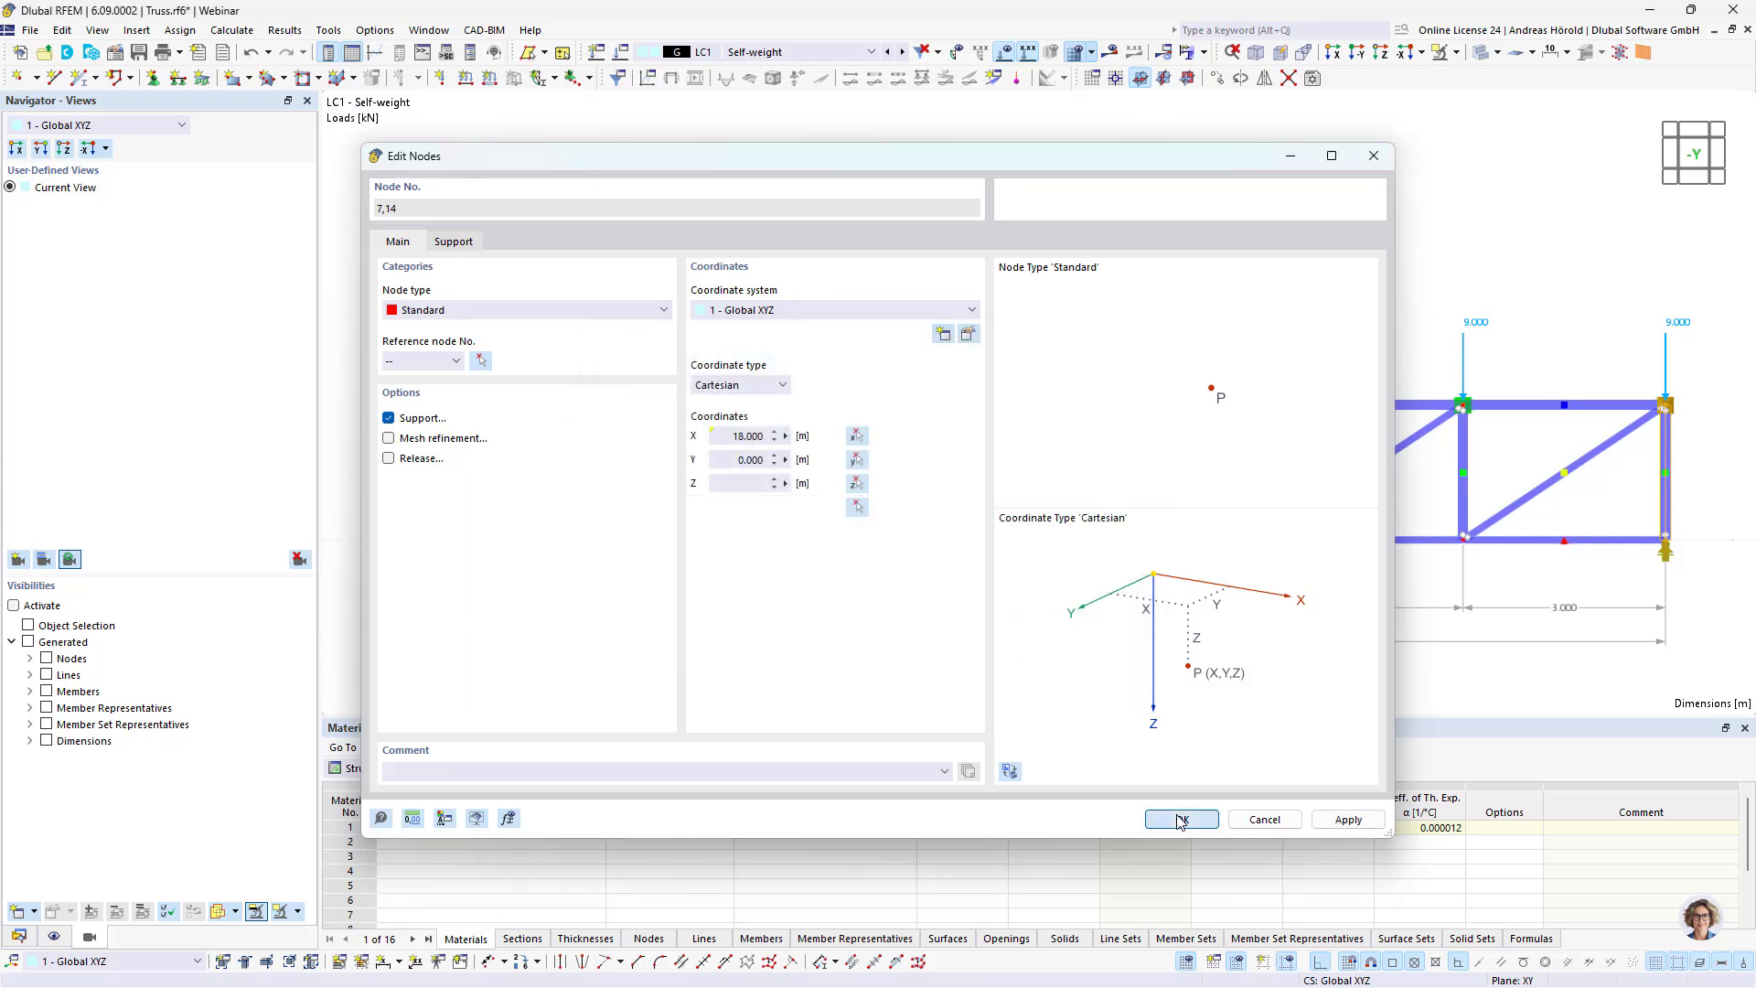
Step: Define the X-coordinate of both nodes on the sixth vertical from the origin with the formula Length*5/6, using the global parameter
left_click(1401, 695)
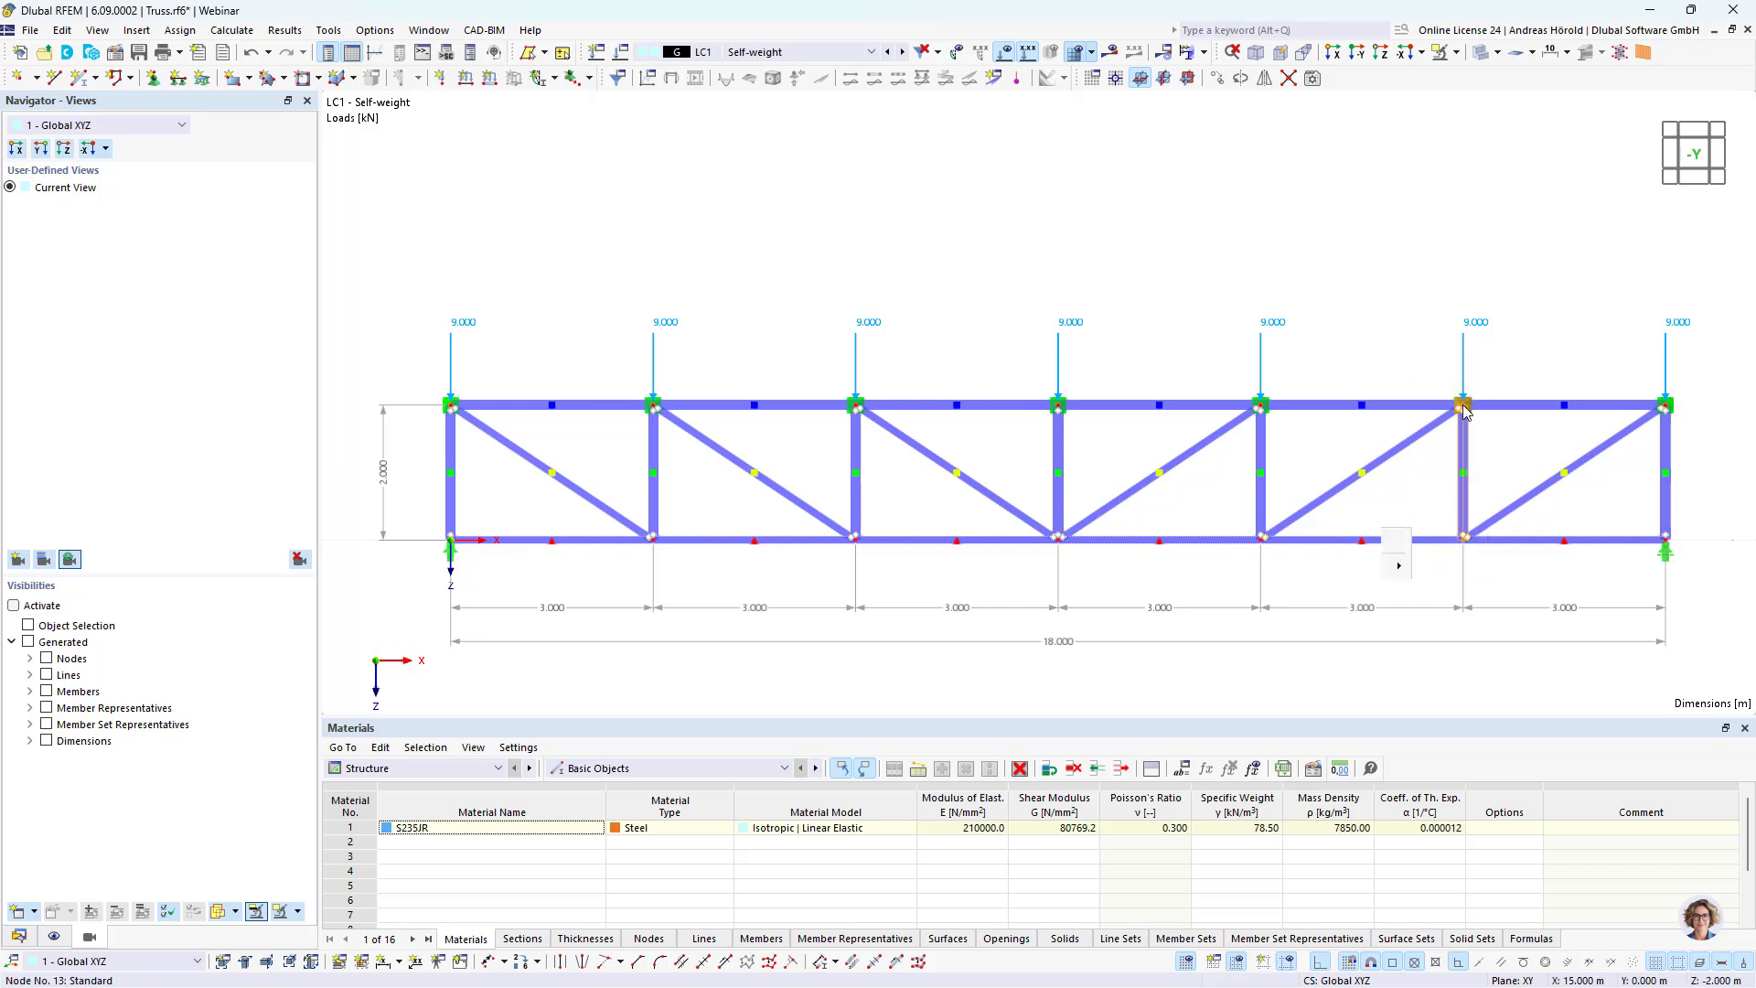
right_click(1385, 550)
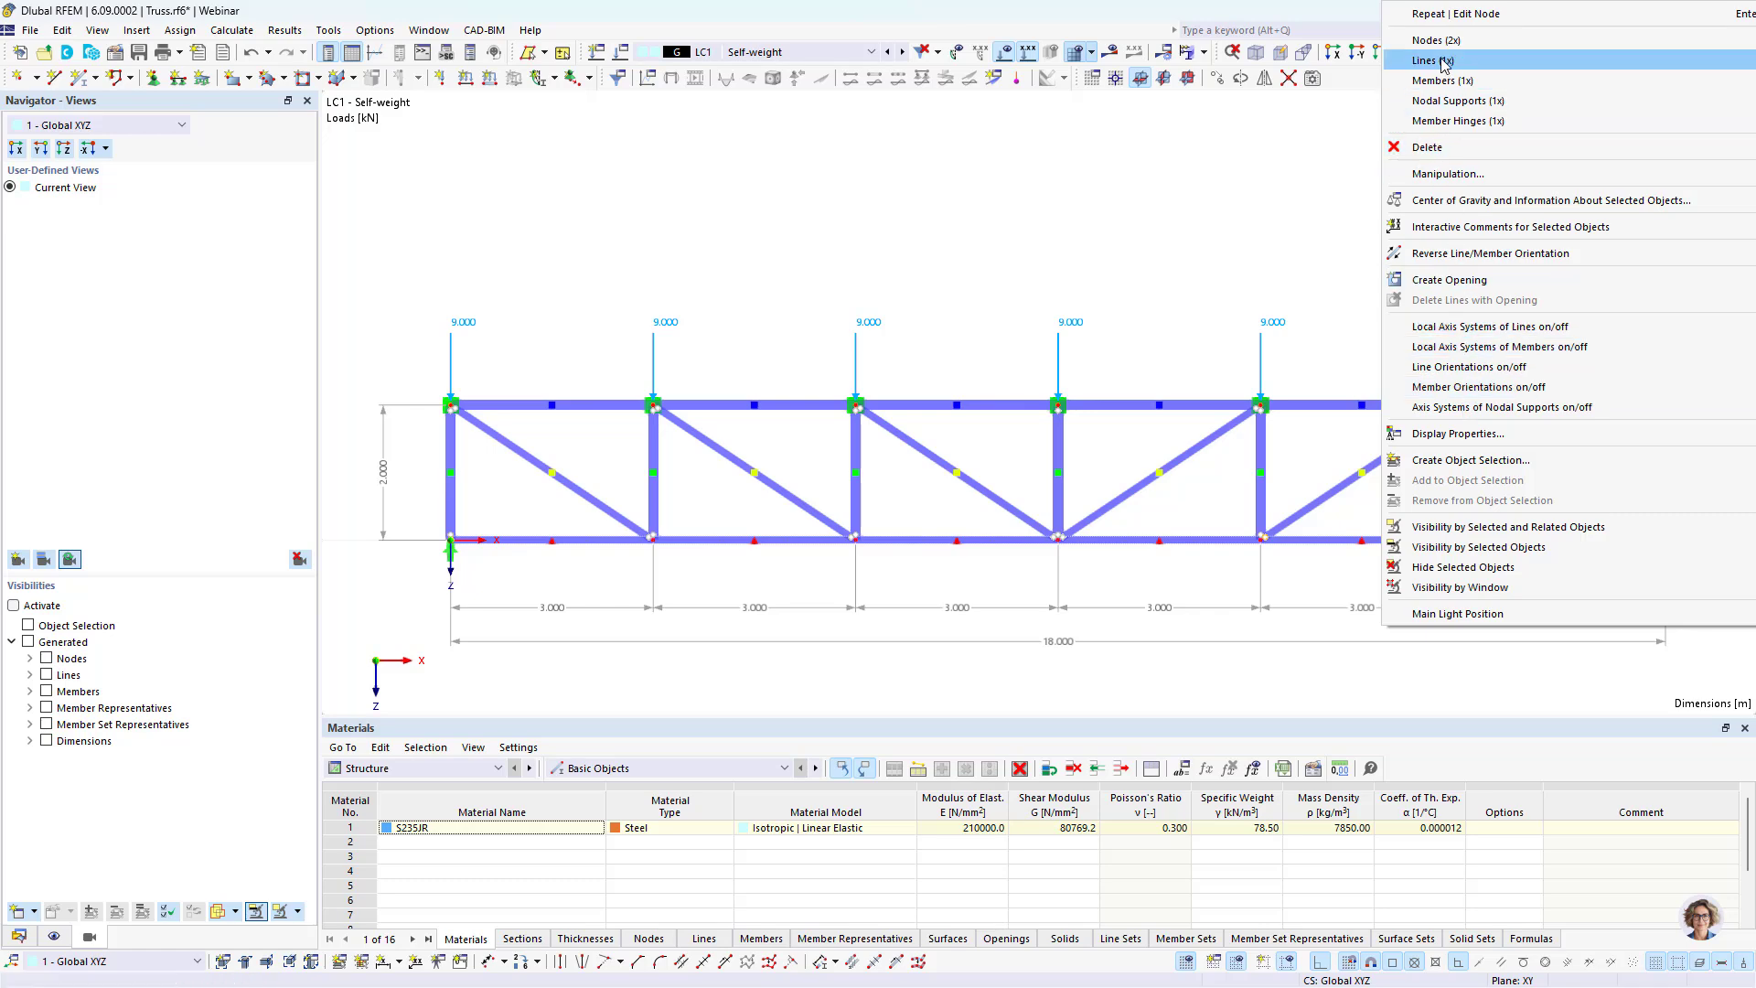
mouse_move(1440, 40)
left_click(1270, 40)
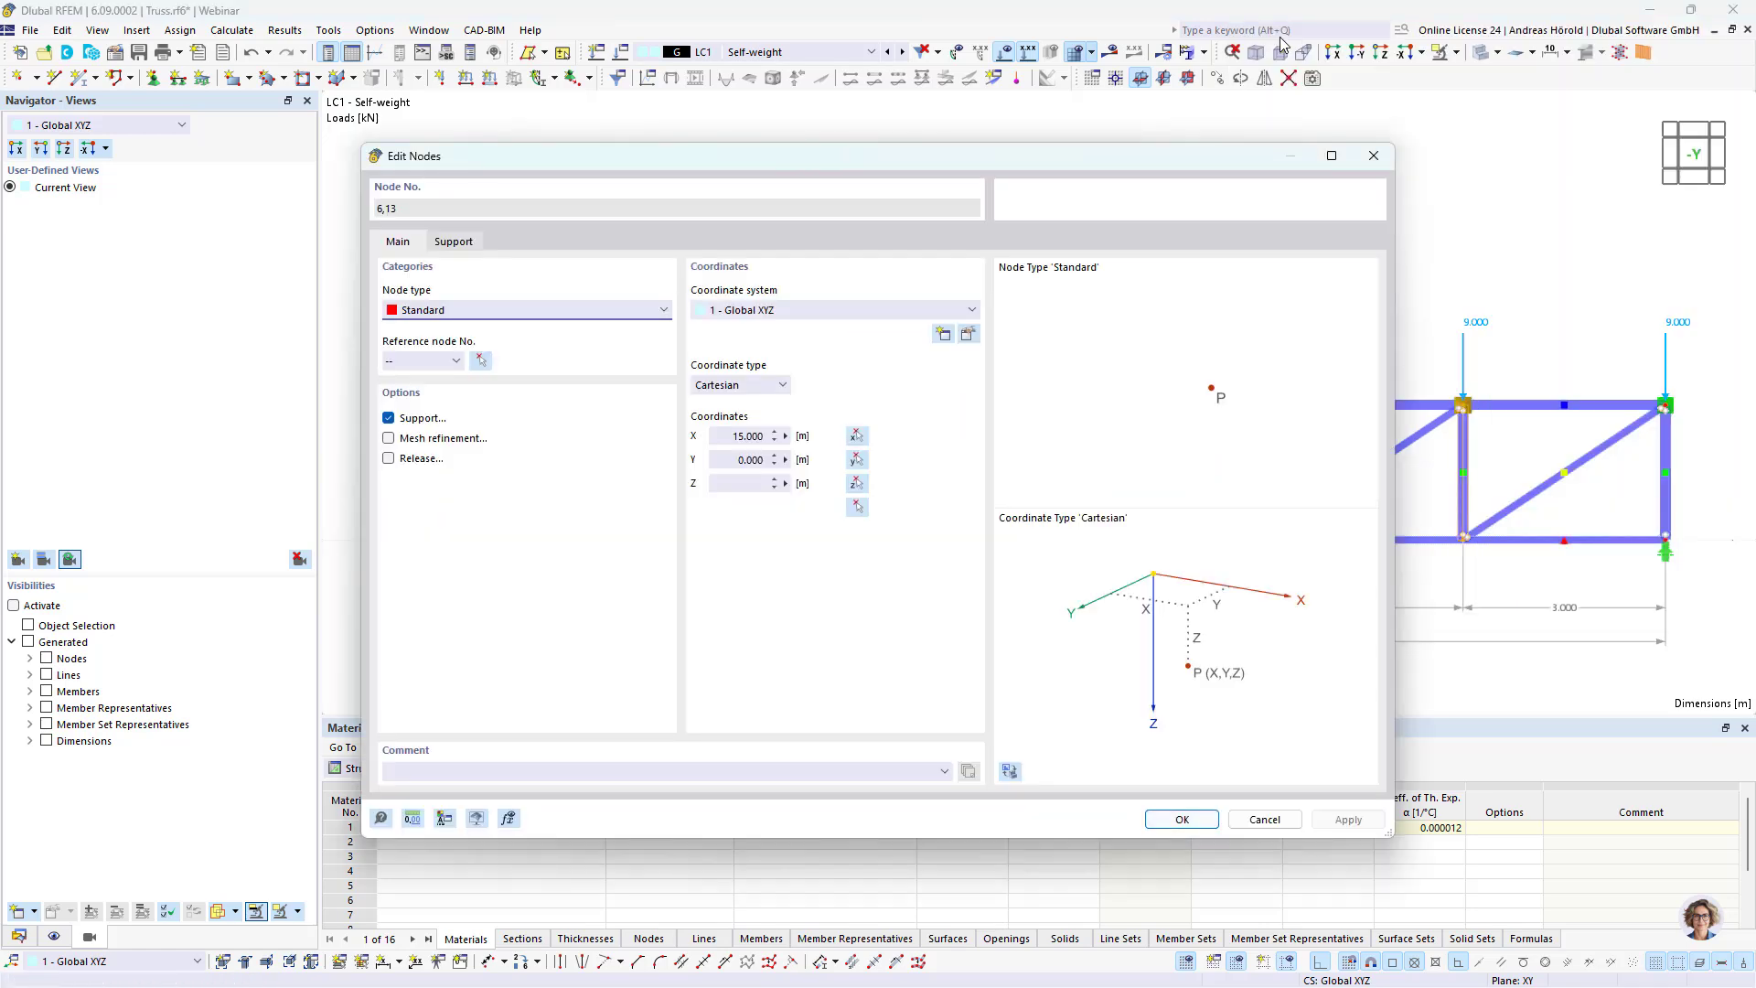
left_click(785, 436)
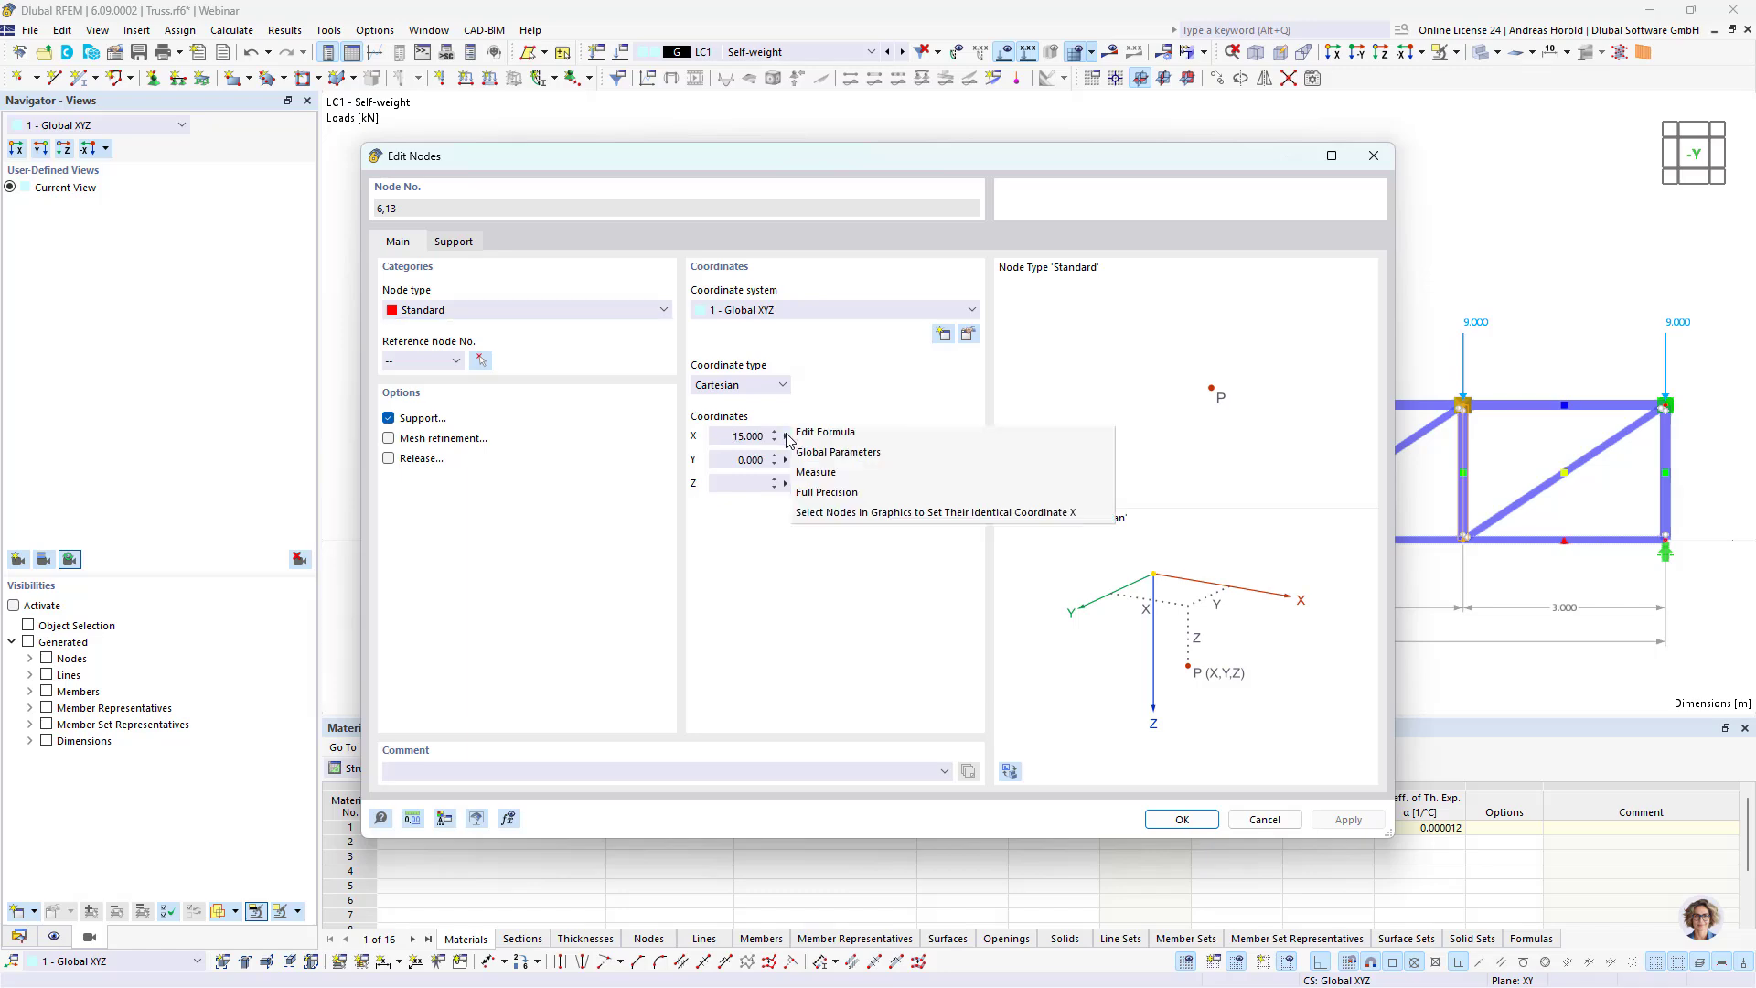
left_click(861, 444)
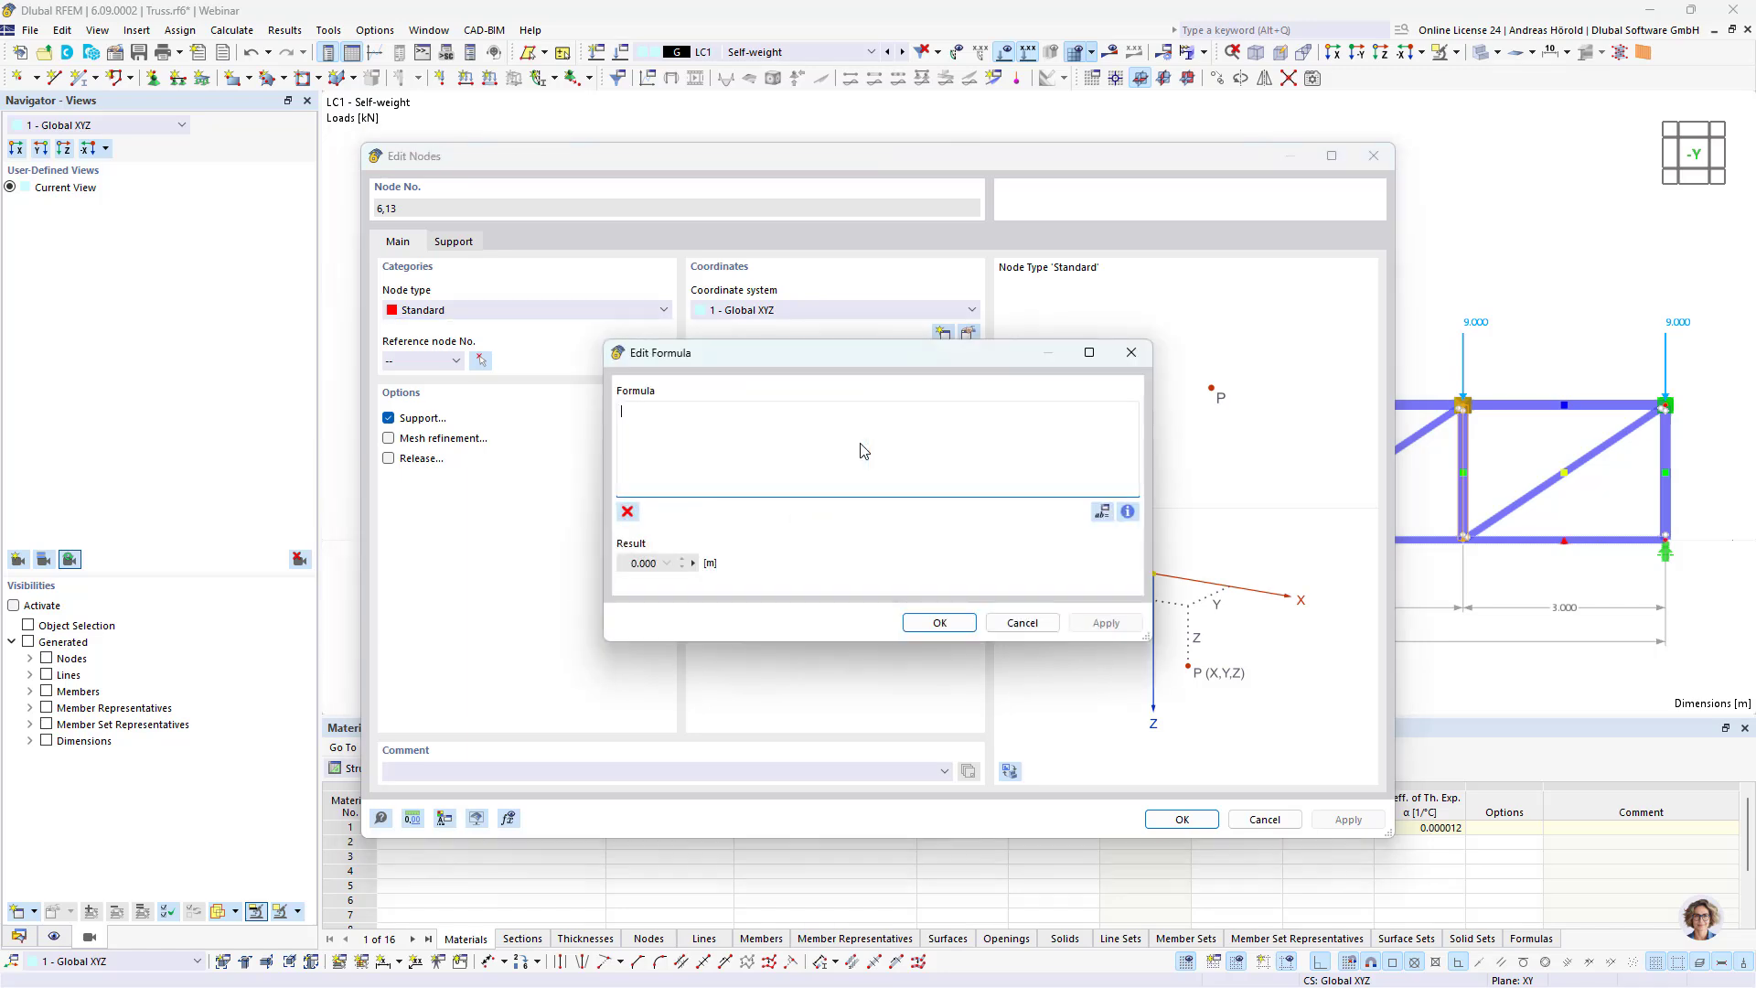
left_click(1102, 511)
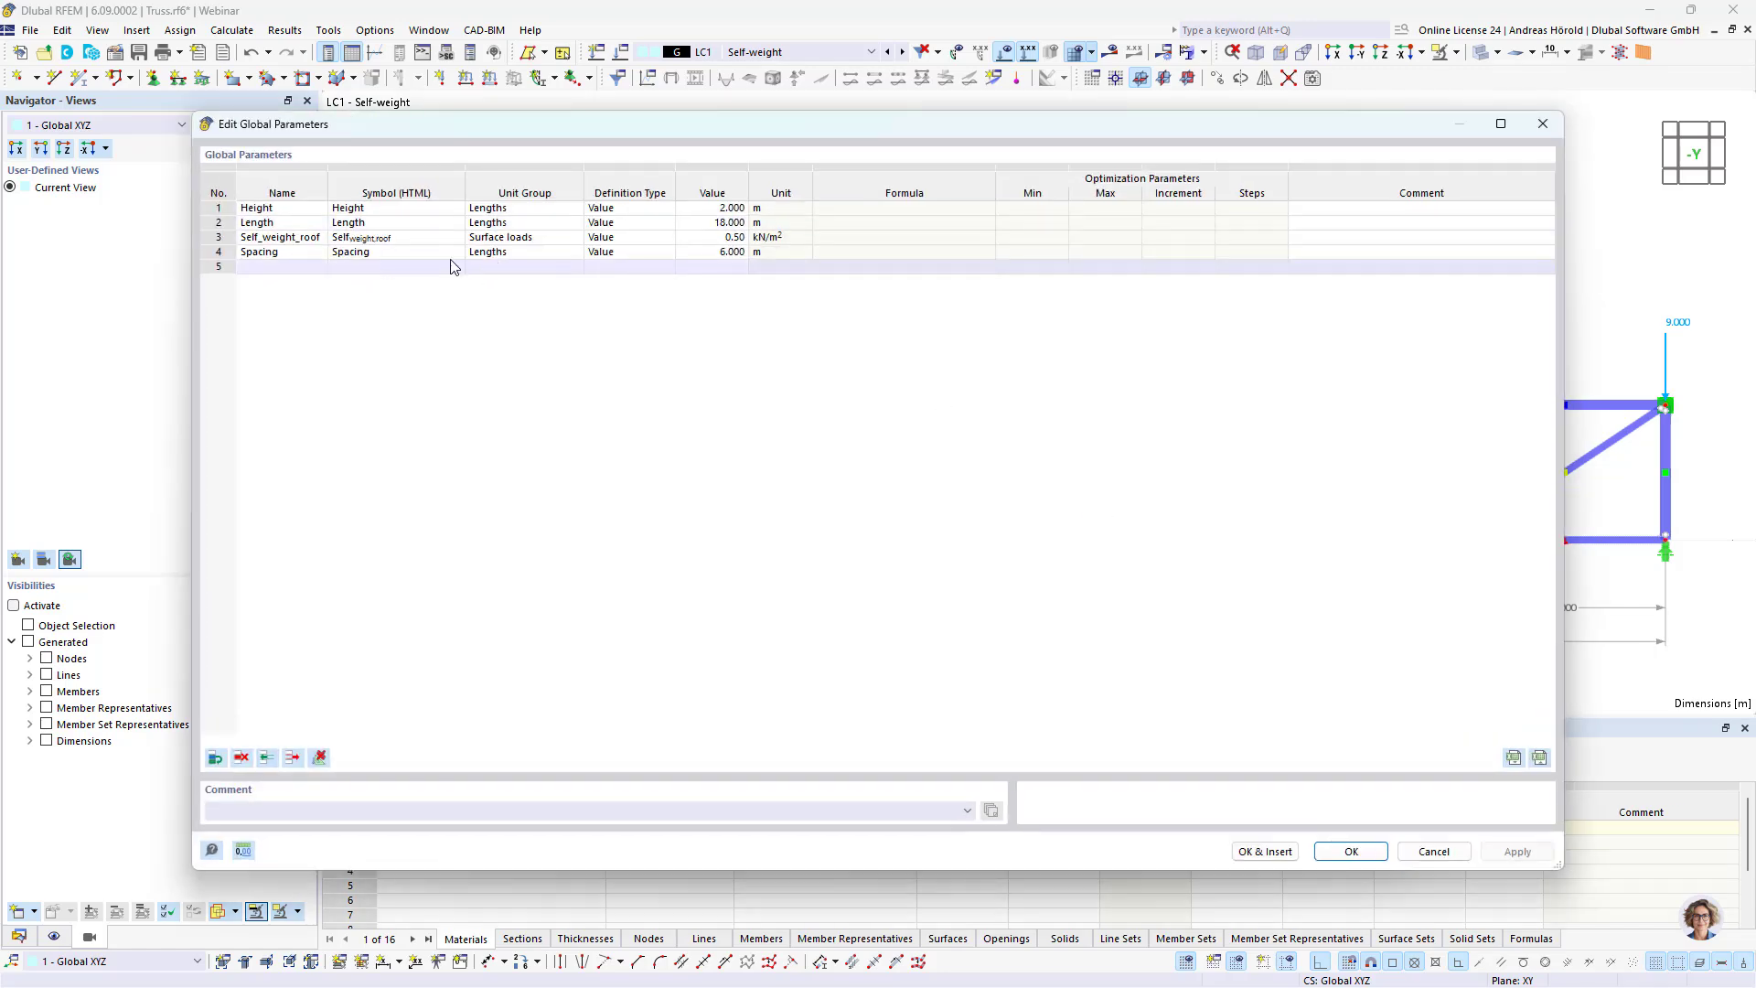
double_click(303, 227)
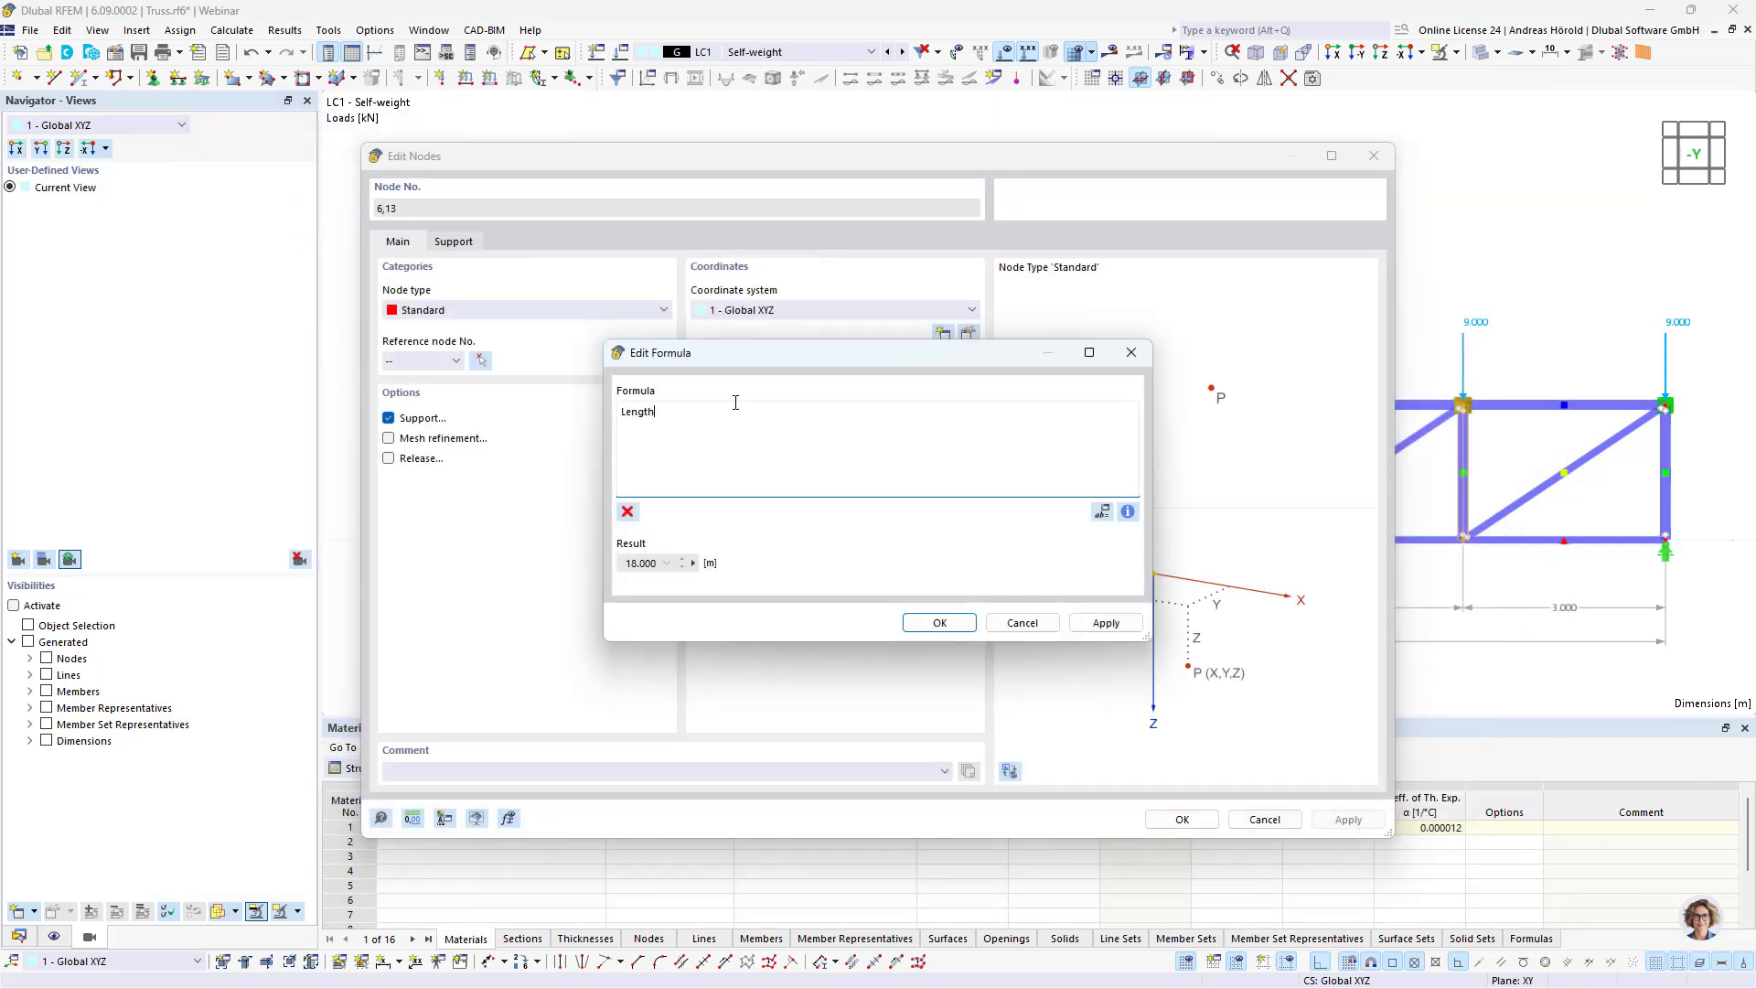
type("*")
type("5/6")
left_click(941, 623)
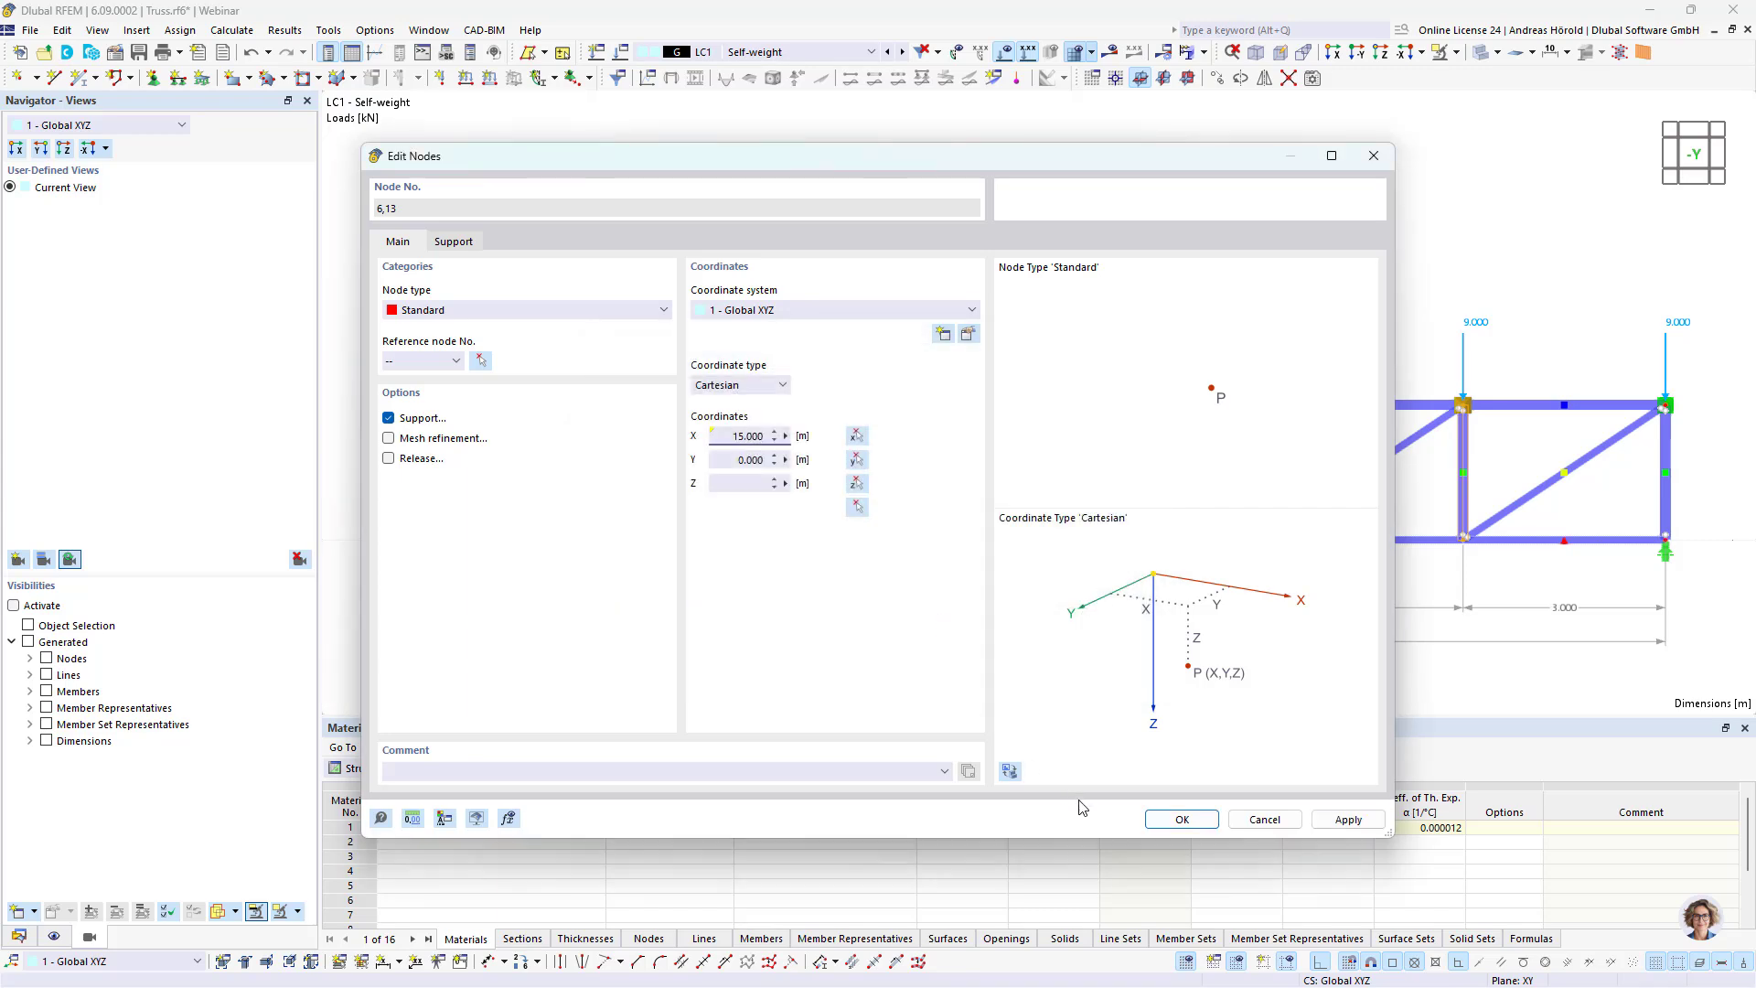
left_click(1177, 820)
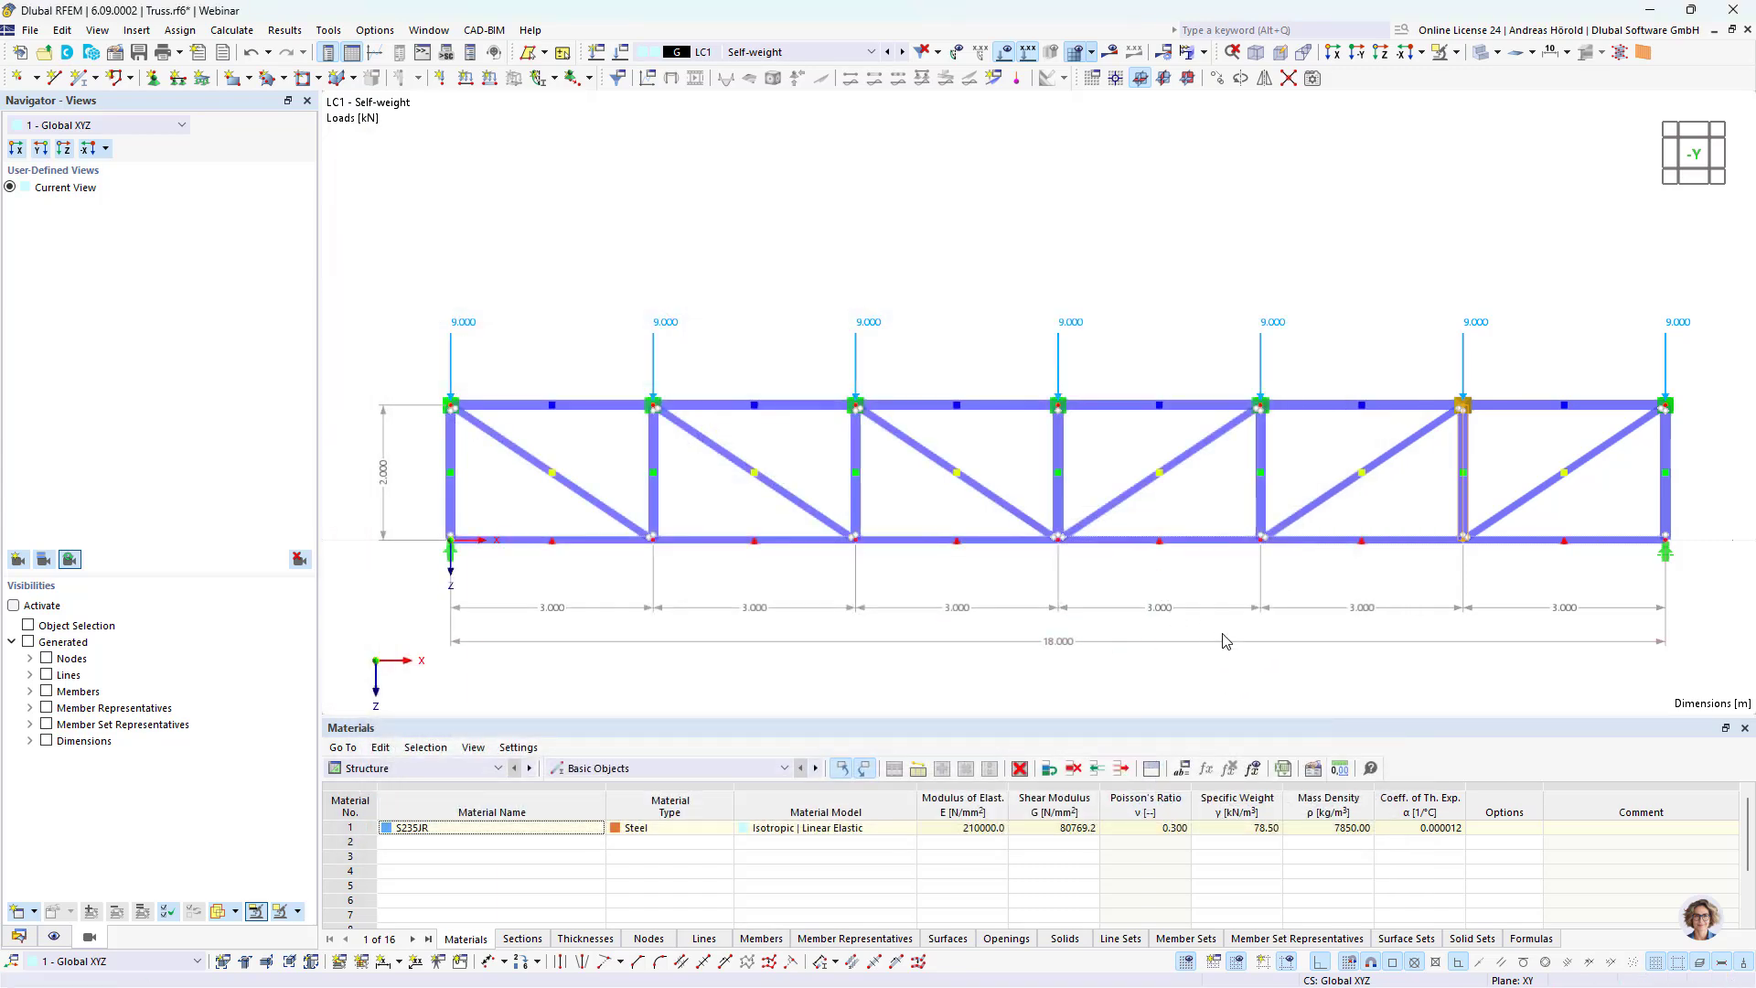
Step: Define the X-coordinate of both nodes on the fifth vertical with the formula Length*4/6, and copy the formula for reuse
right_click(1261, 412)
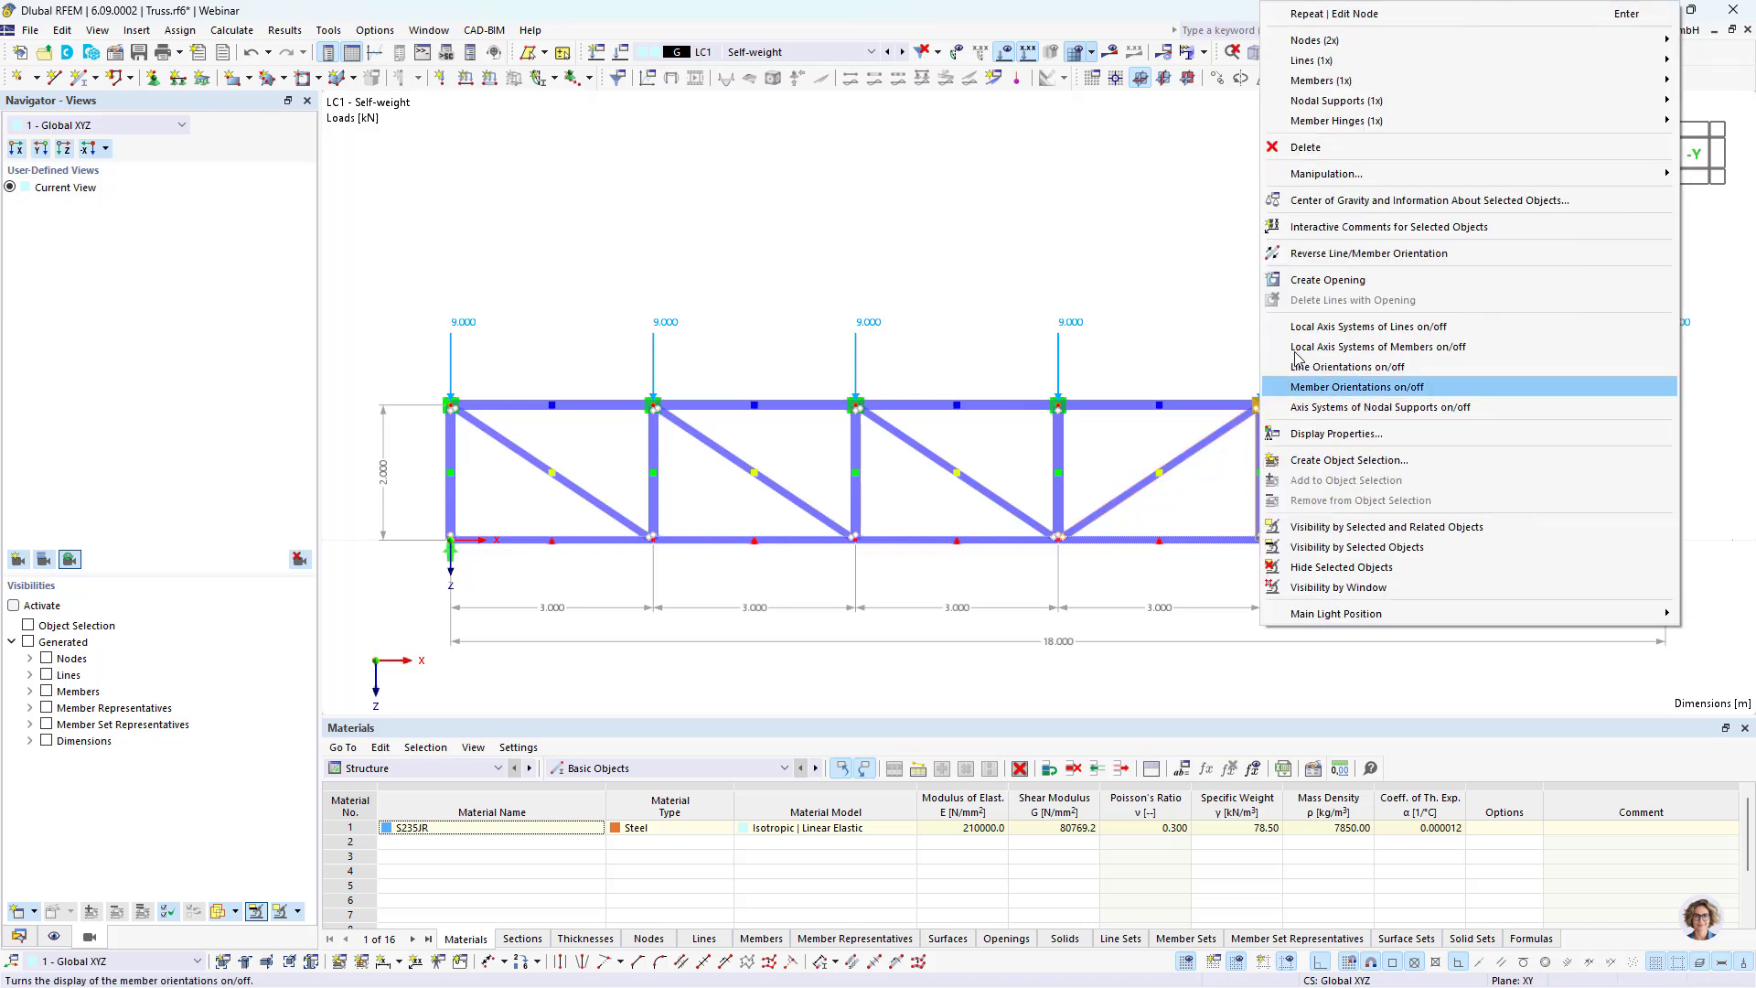
mouse_move(1328, 47)
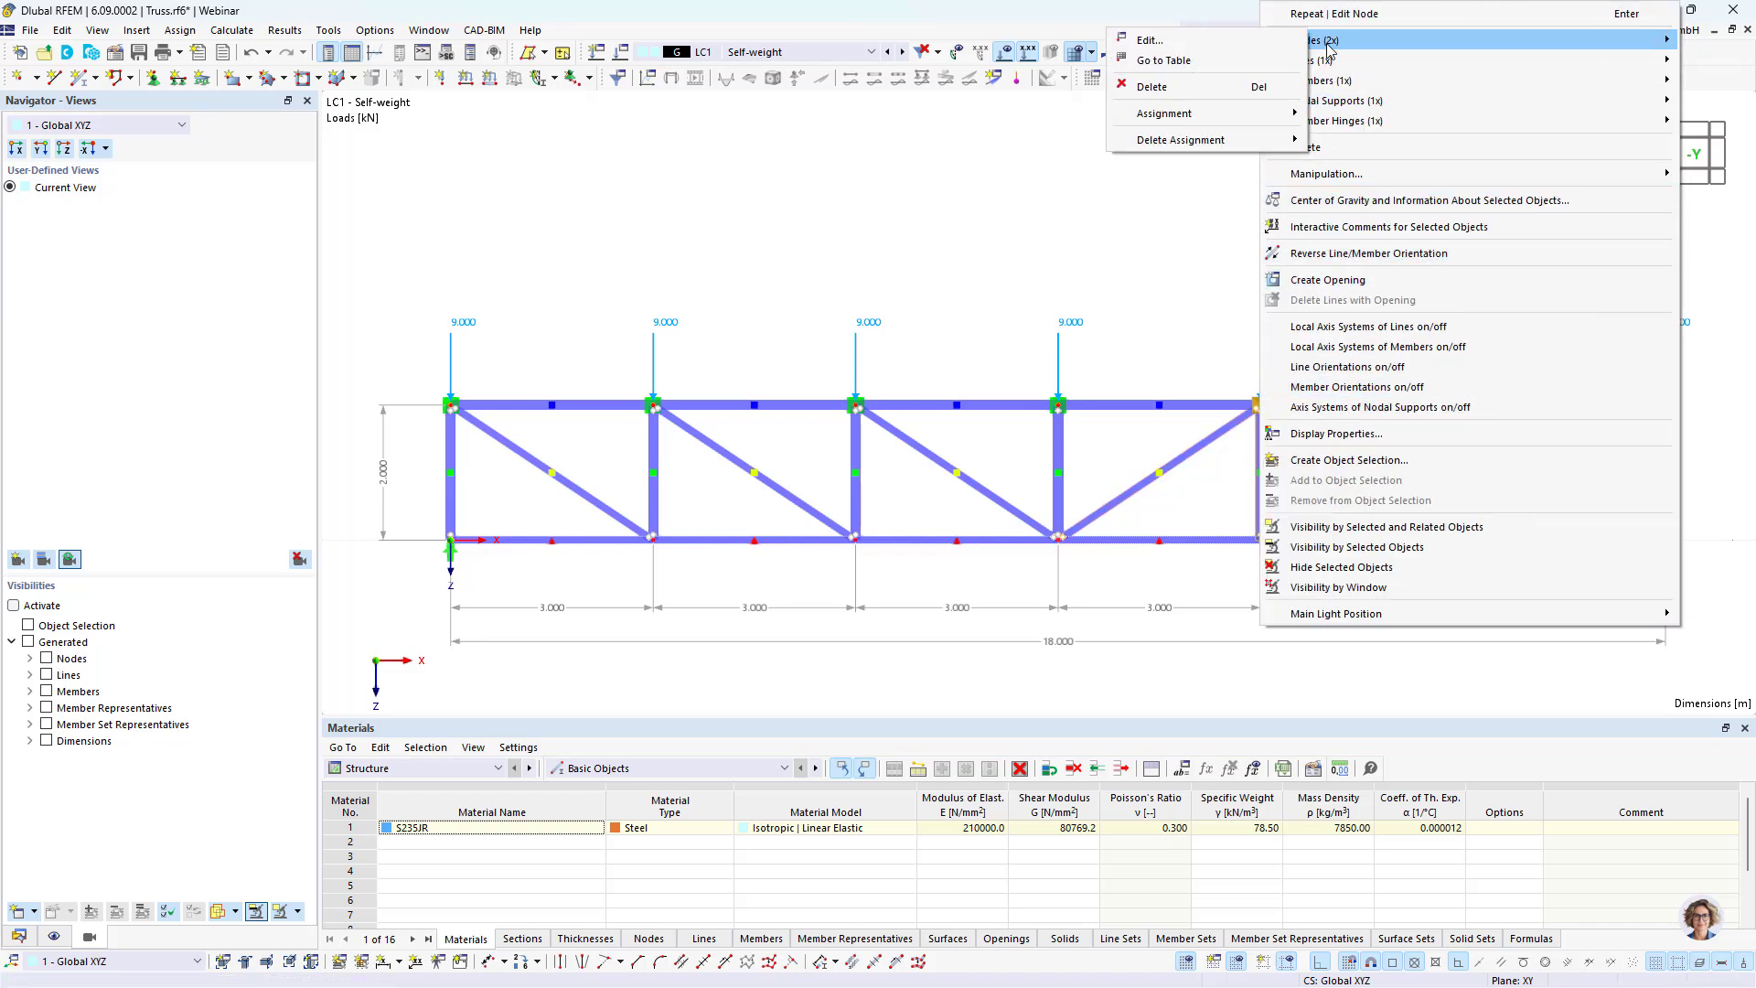
left_click(1172, 42)
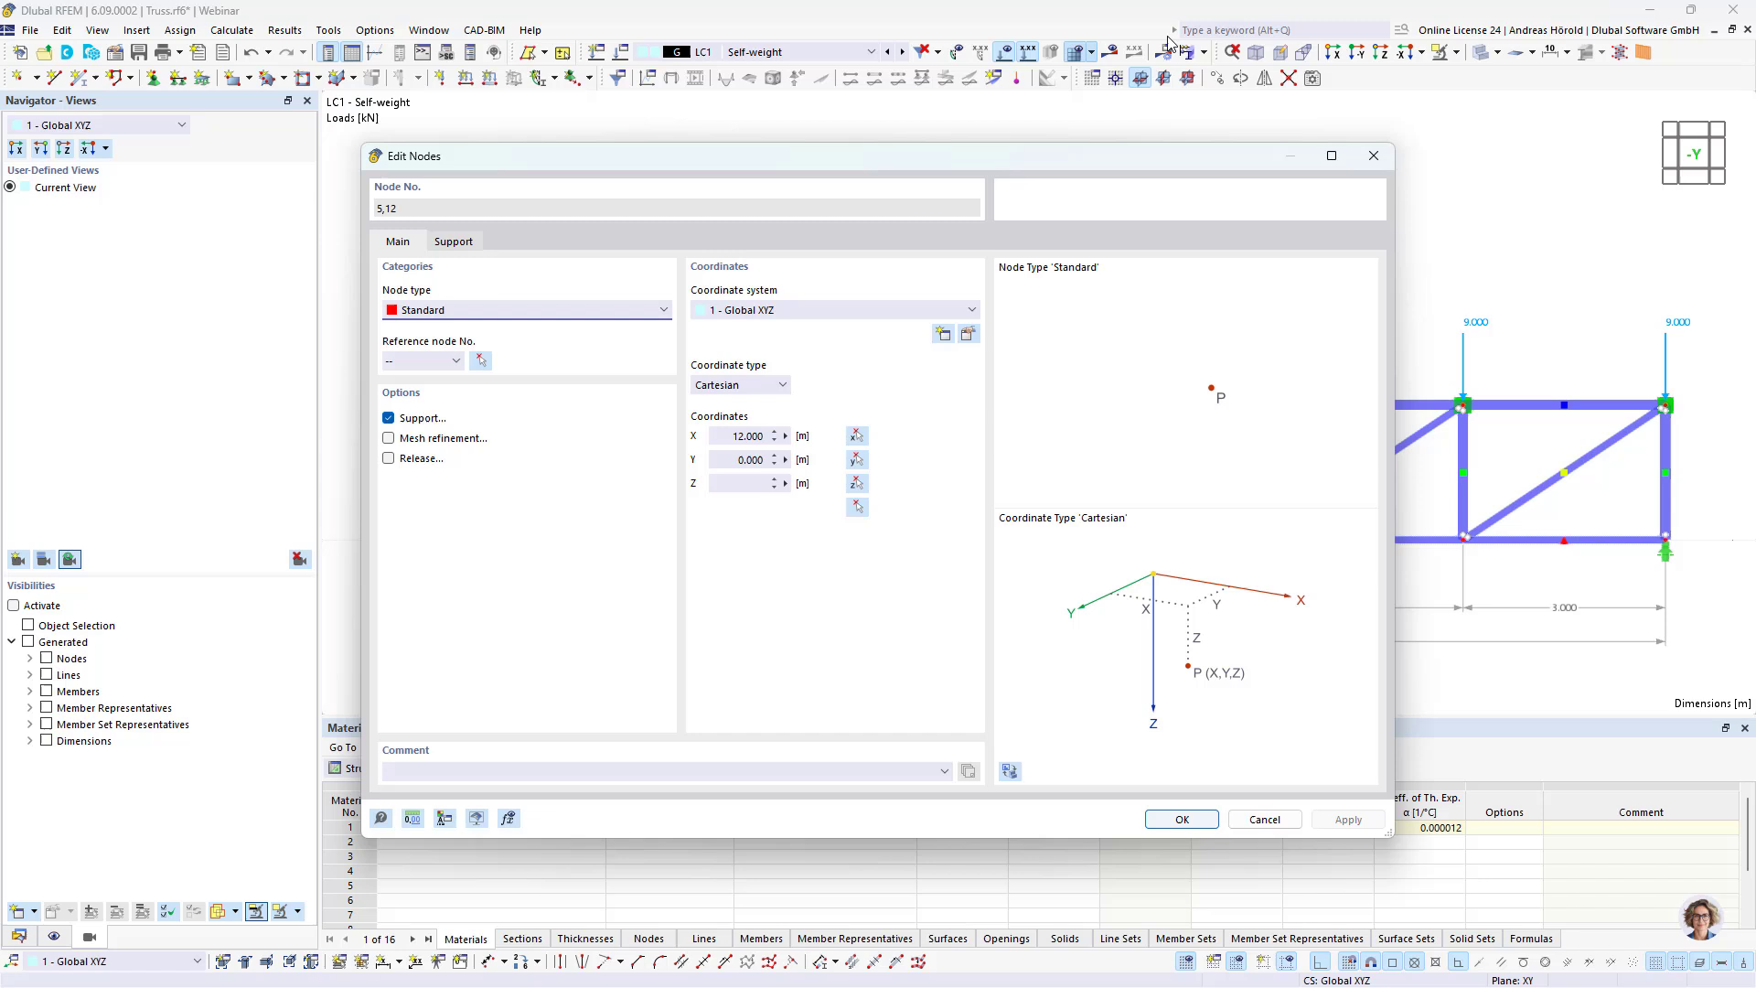
left_click(785, 436)
left_click(843, 443)
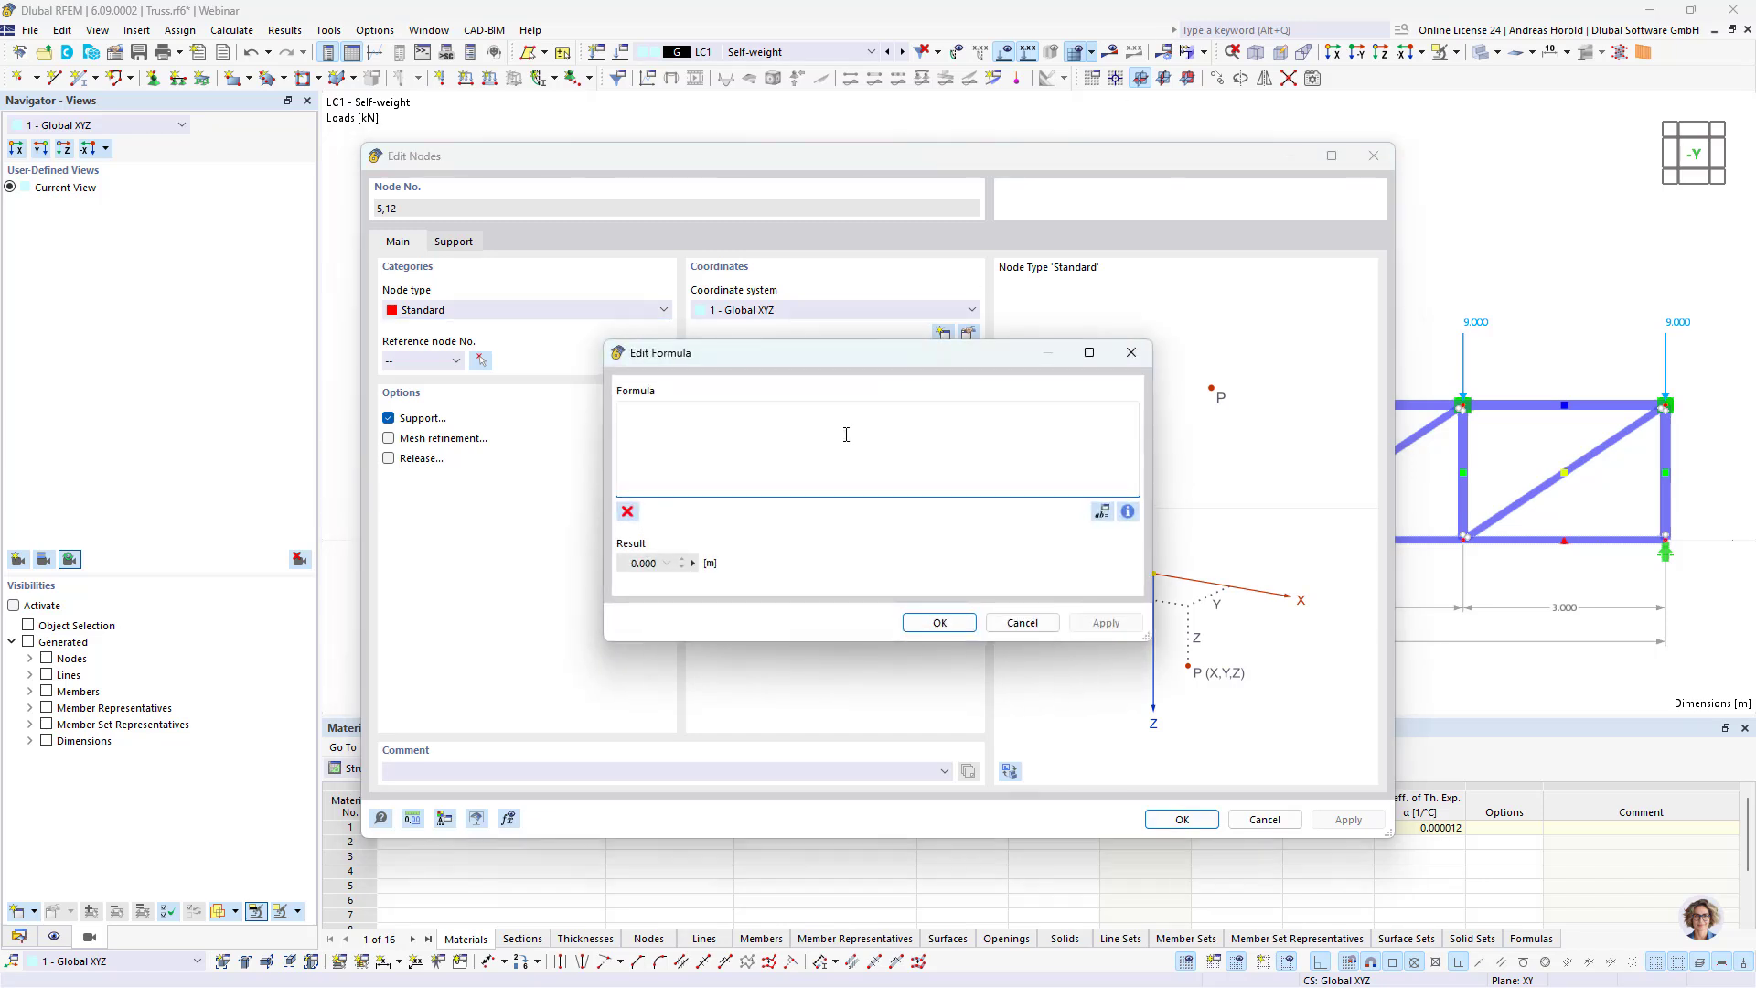
left_click(1103, 511)
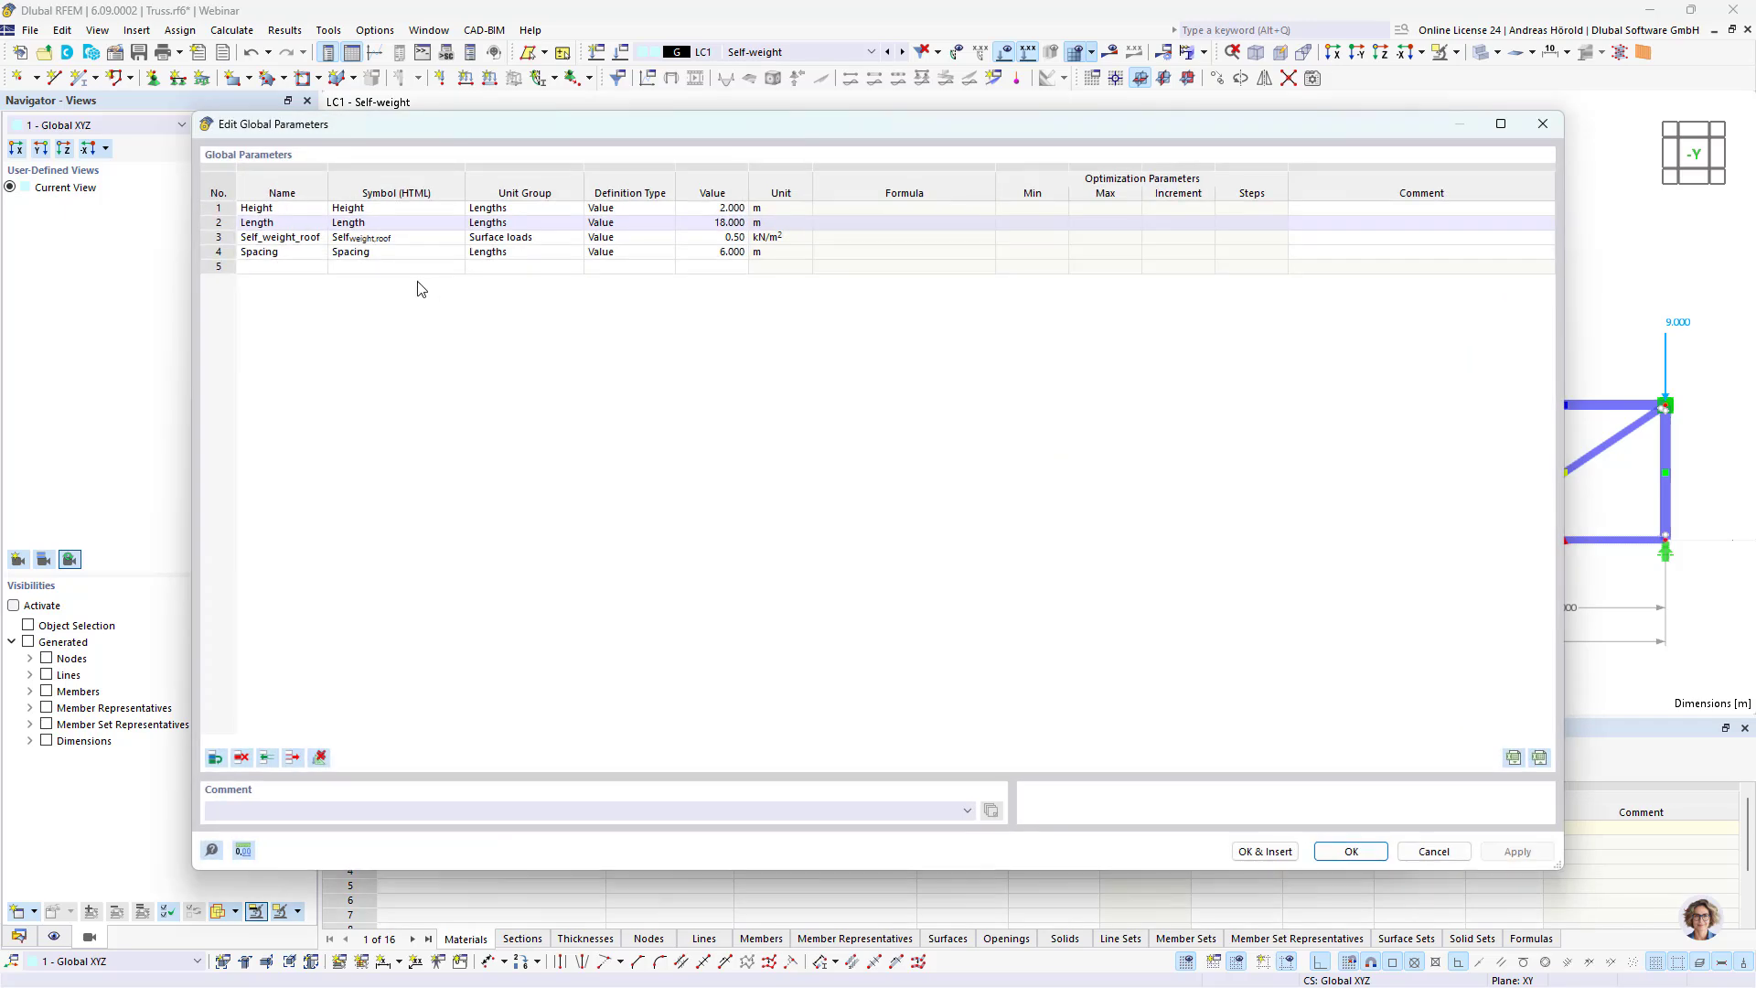
double_click(294, 226)
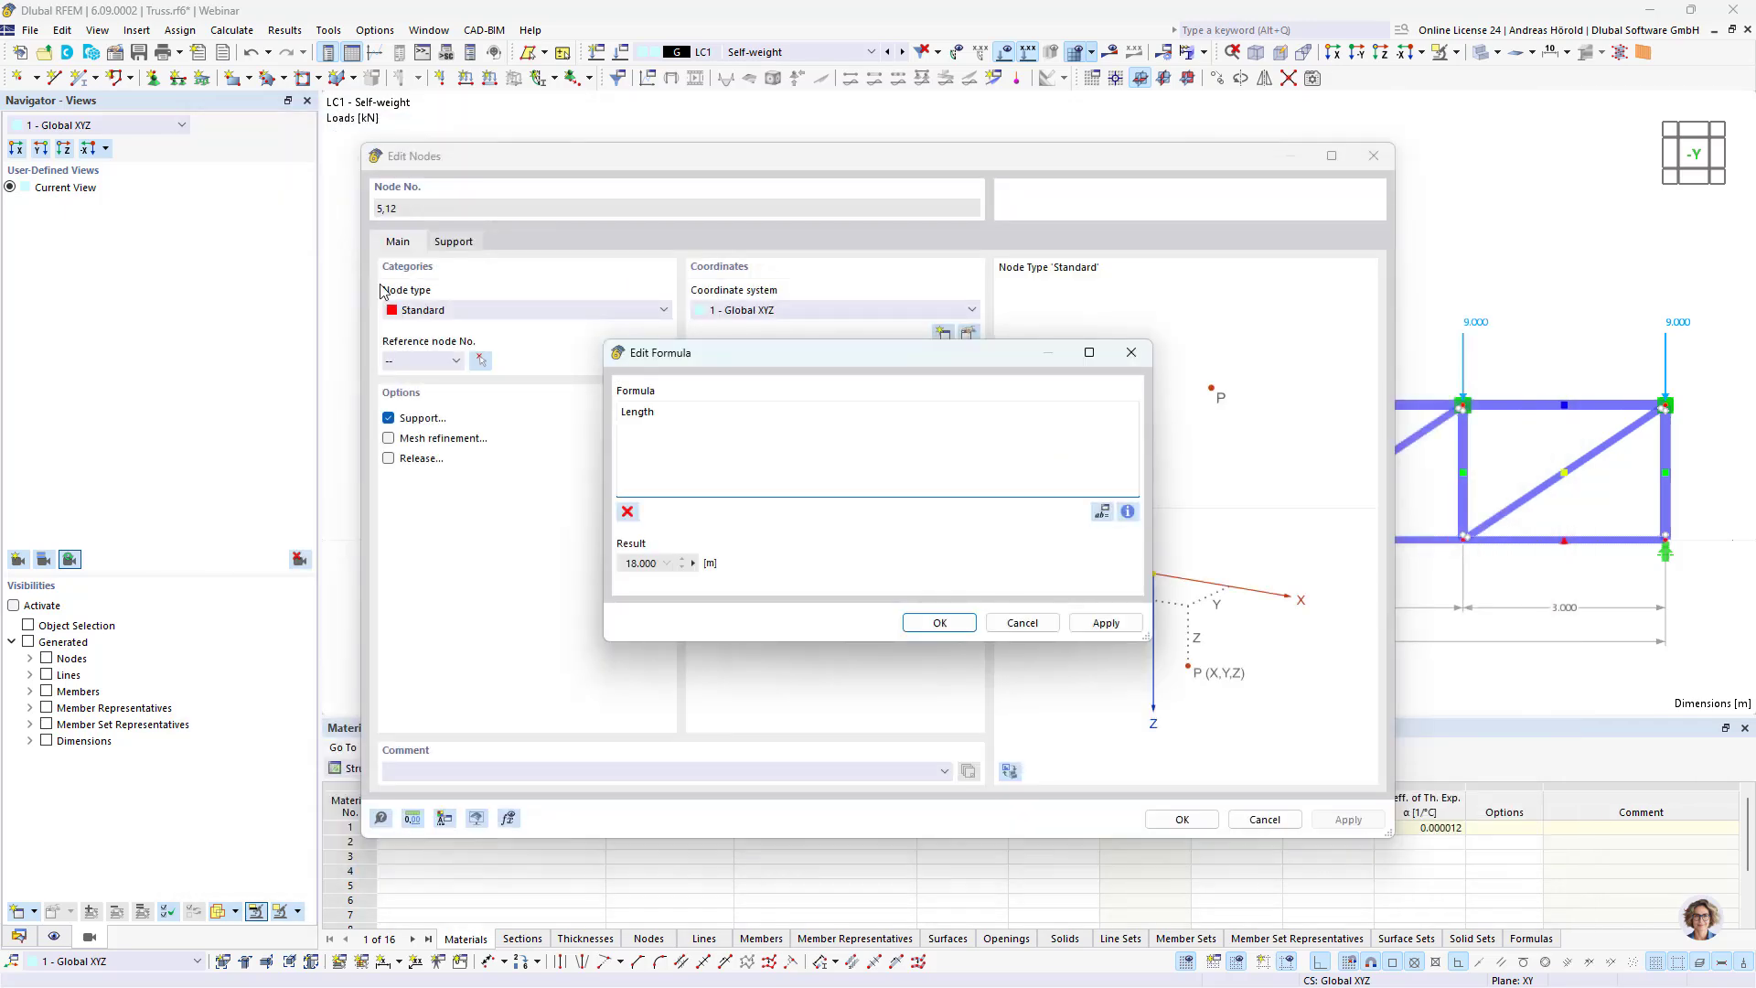
type("*")
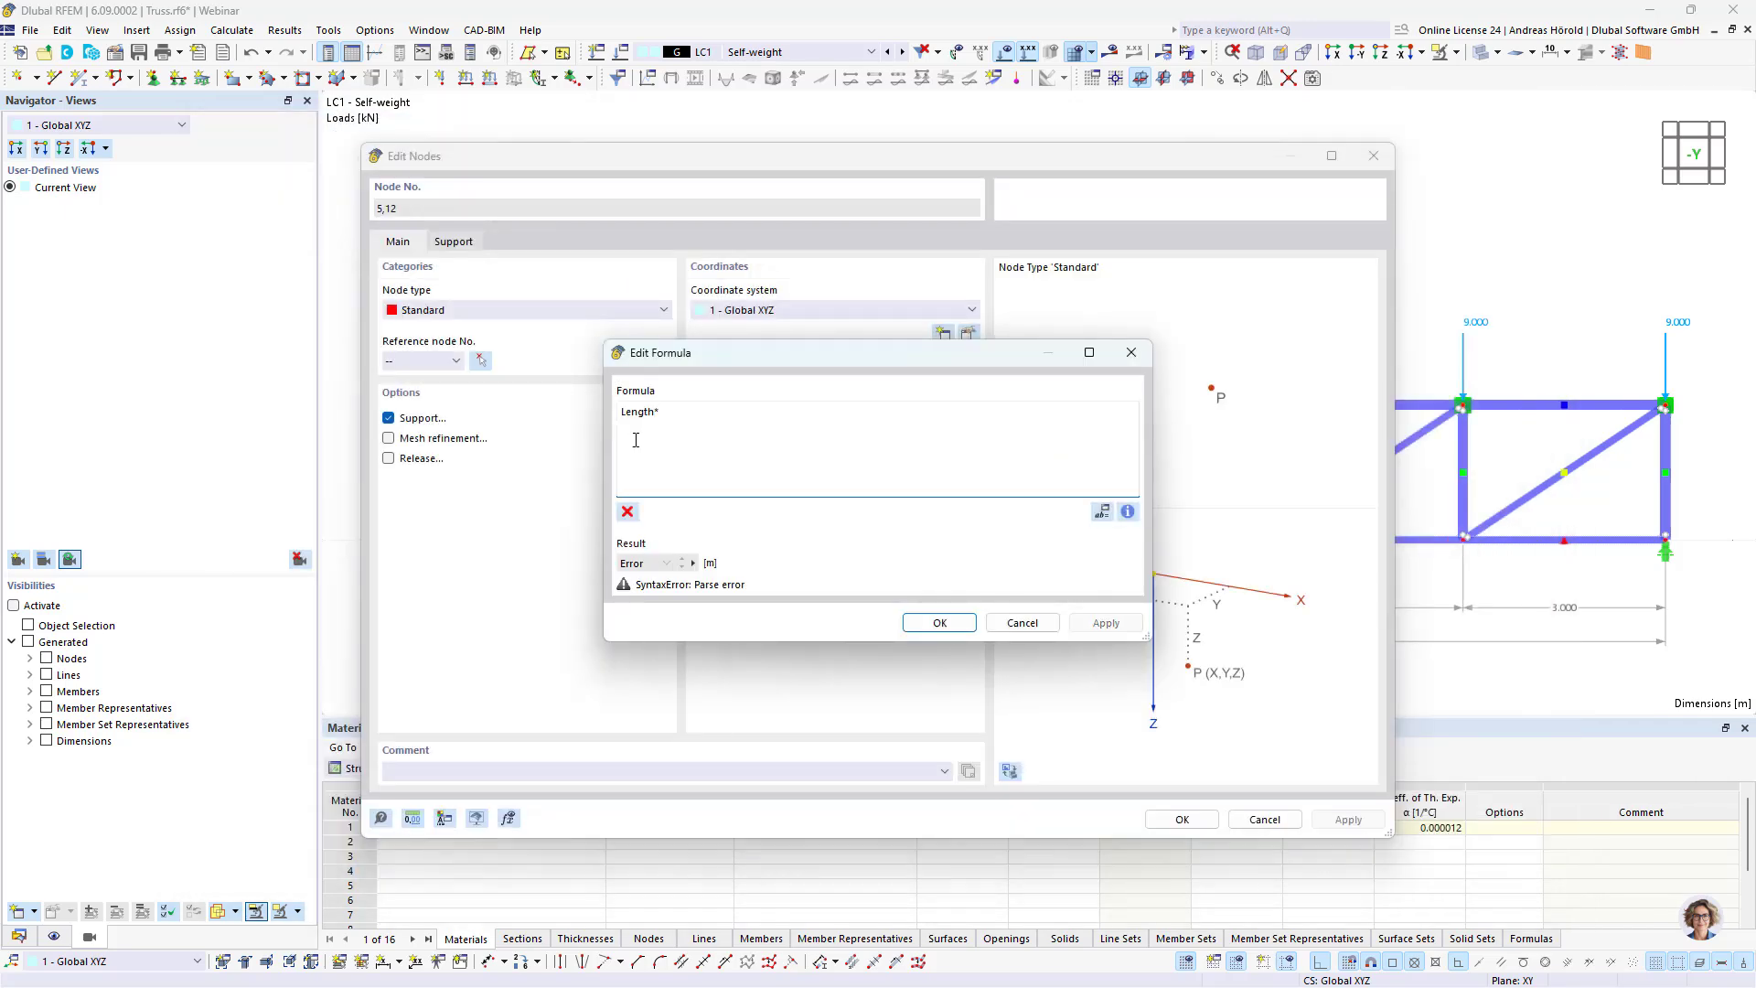
type("4/6")
left_click_drag(688, 410, 621, 413)
key("ctrl+c")
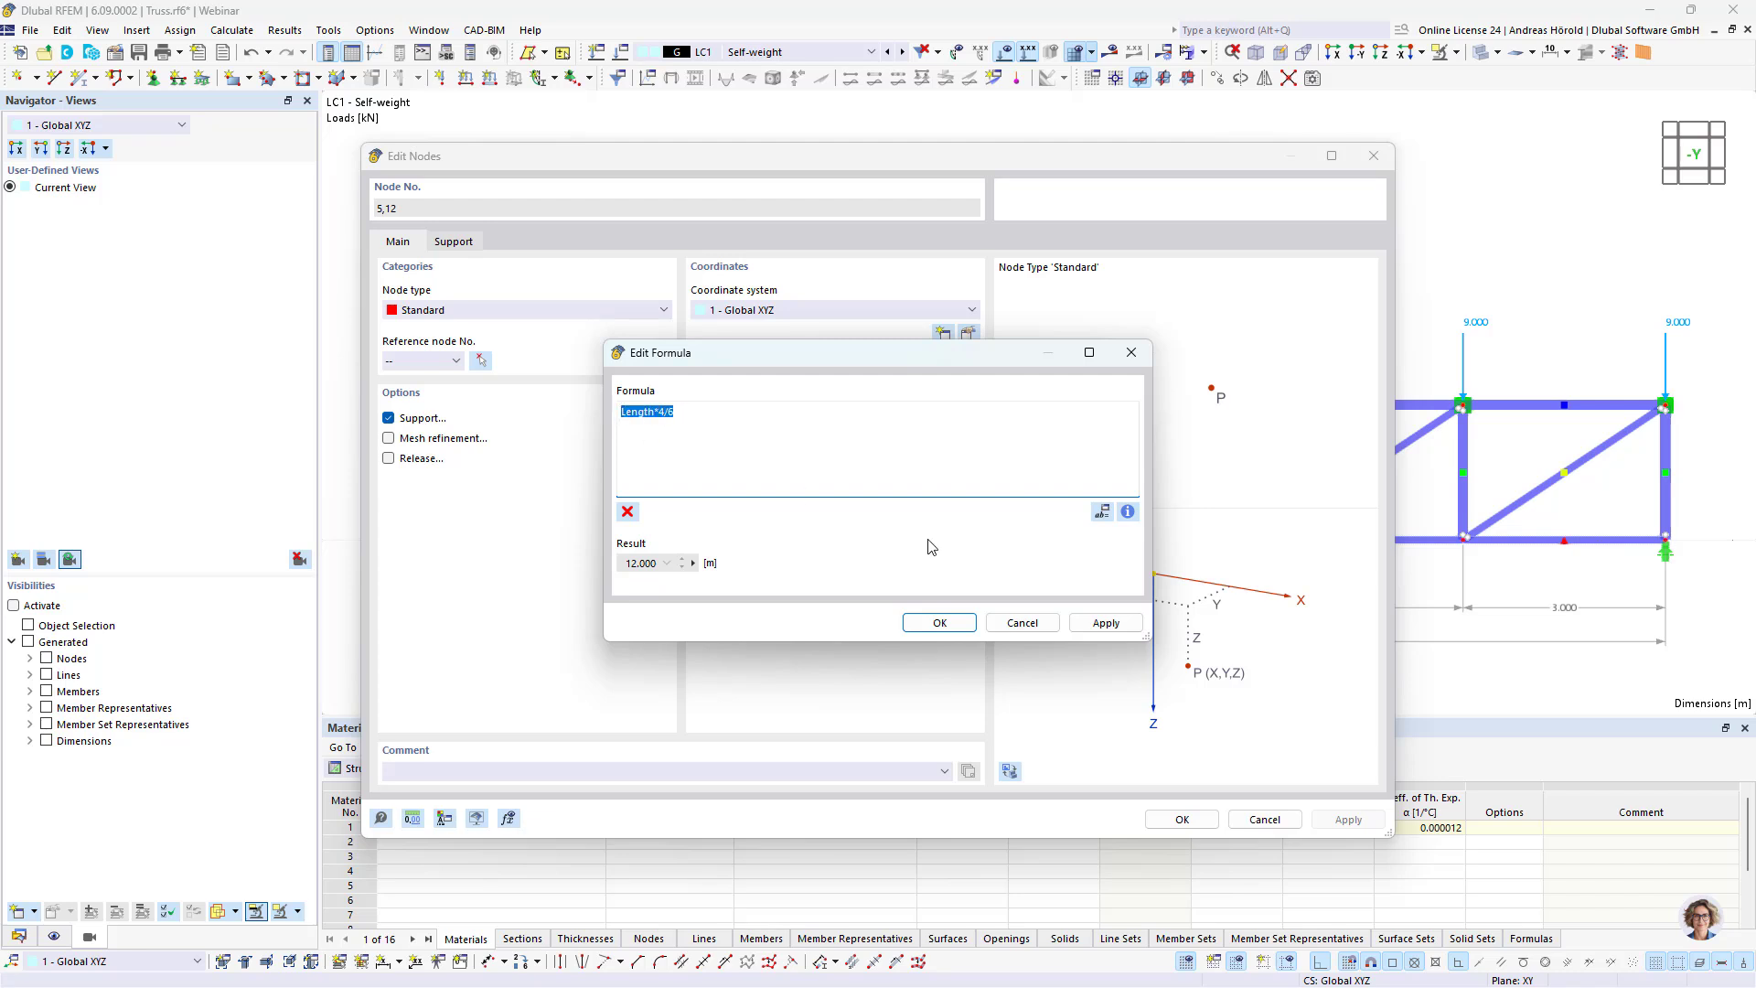
left_click(945, 623)
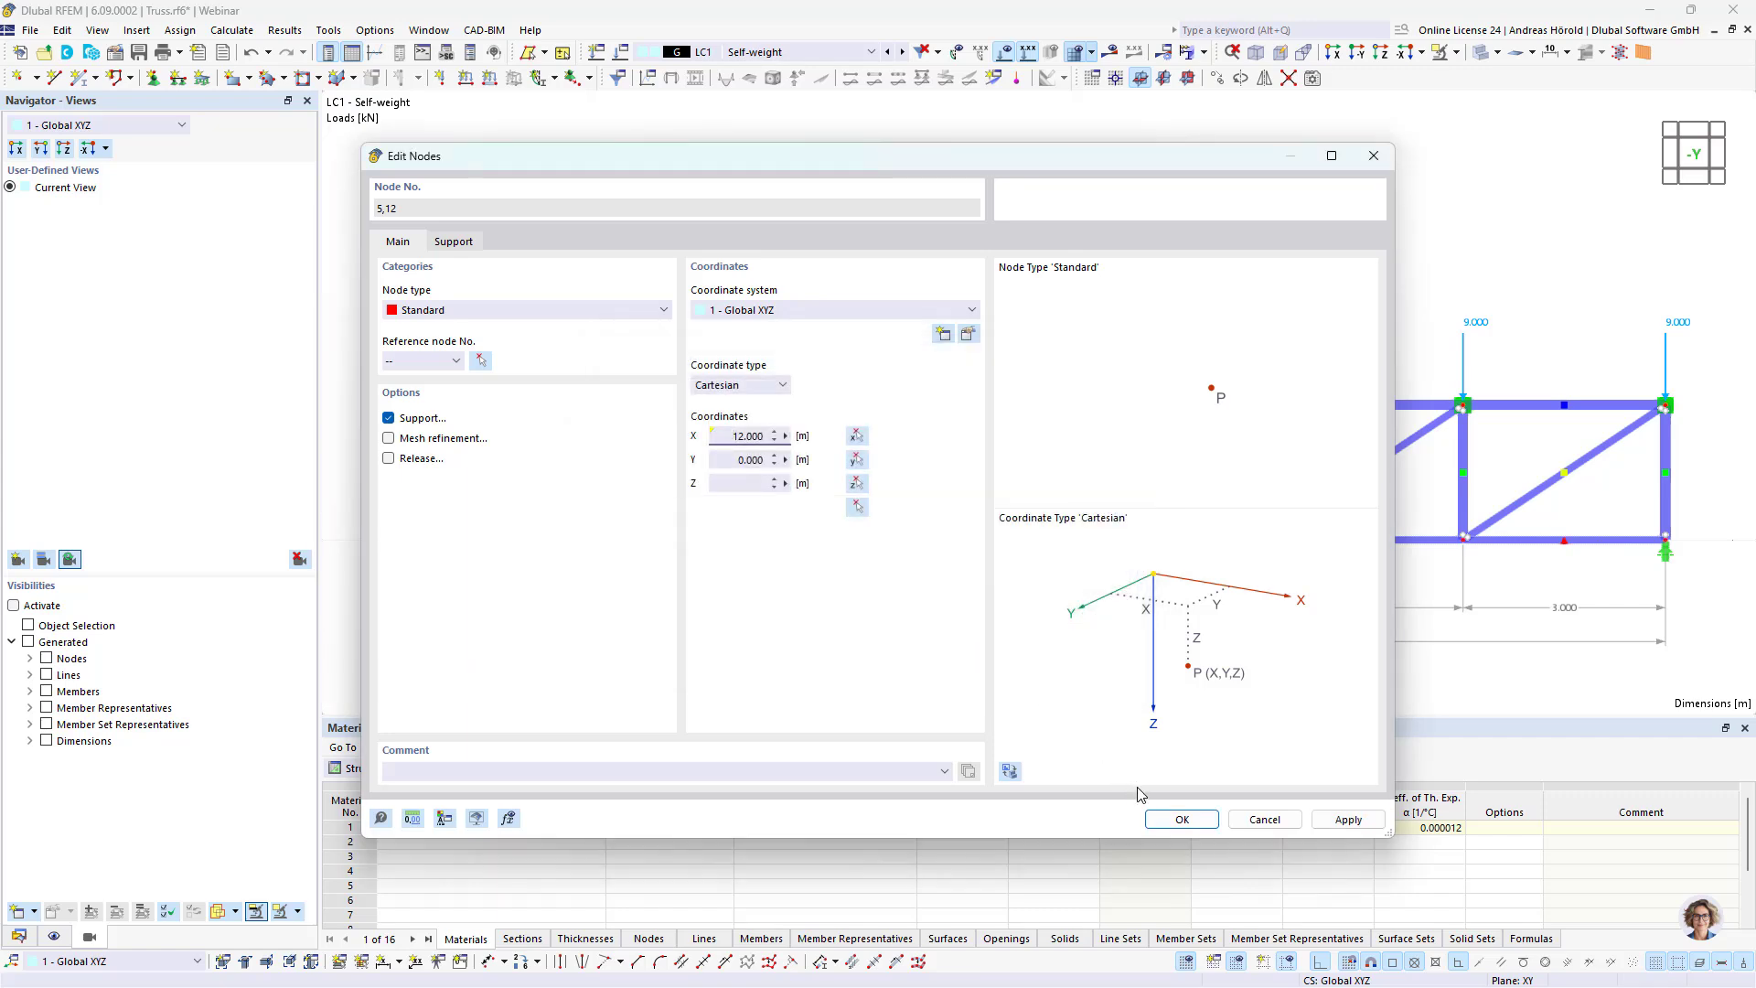
left_click(1181, 818)
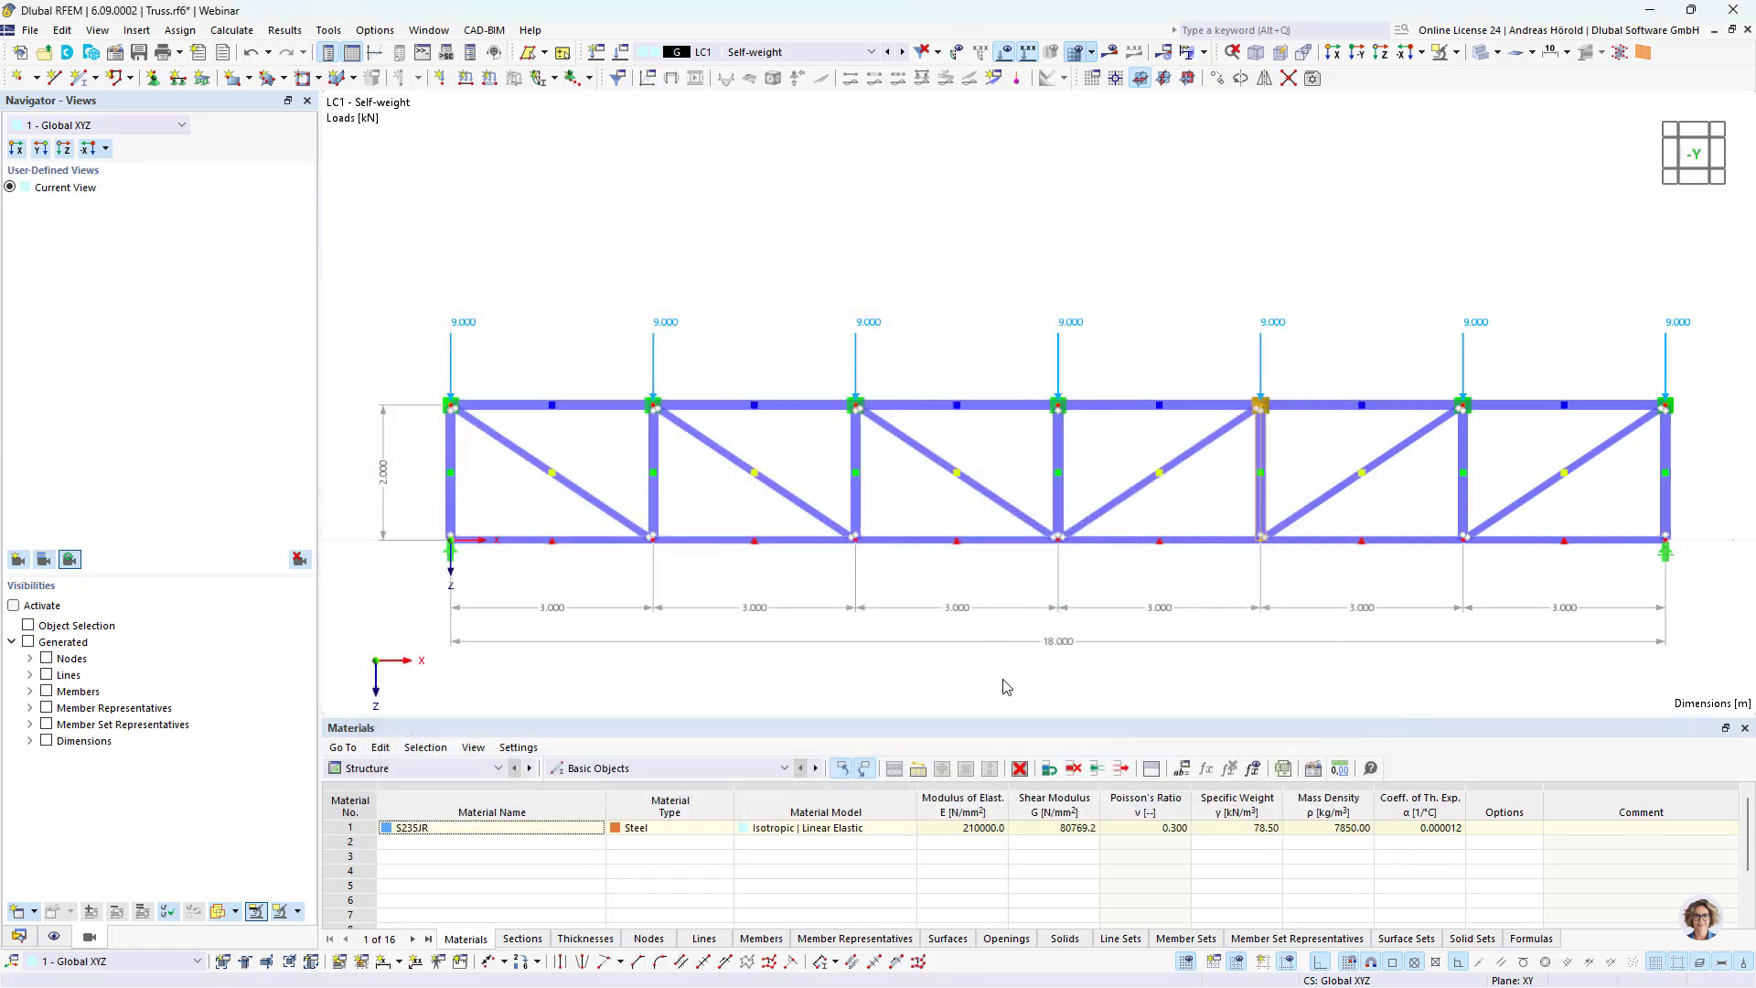
Step: Define the X-coordinate of both nodes on the midspan vertical by pasting the Length formula and adapting its fraction to give 9 m
left_click_drag(1007, 687, 1114, 400)
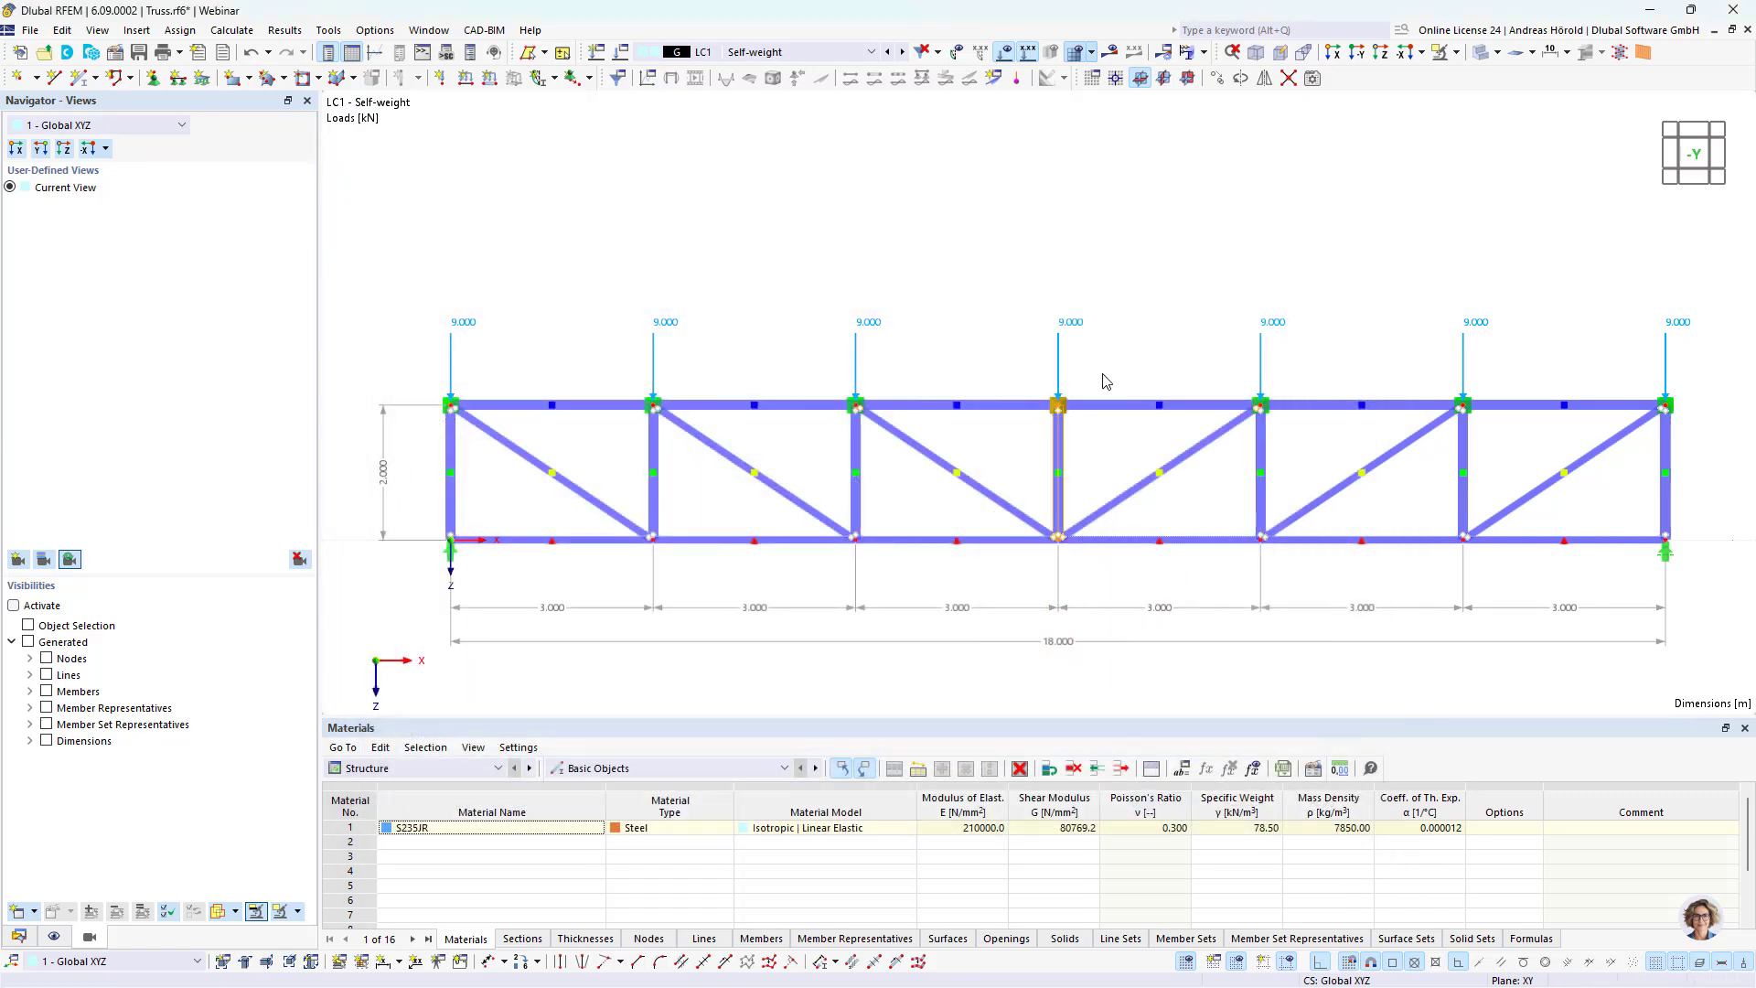
right_click(1058, 410)
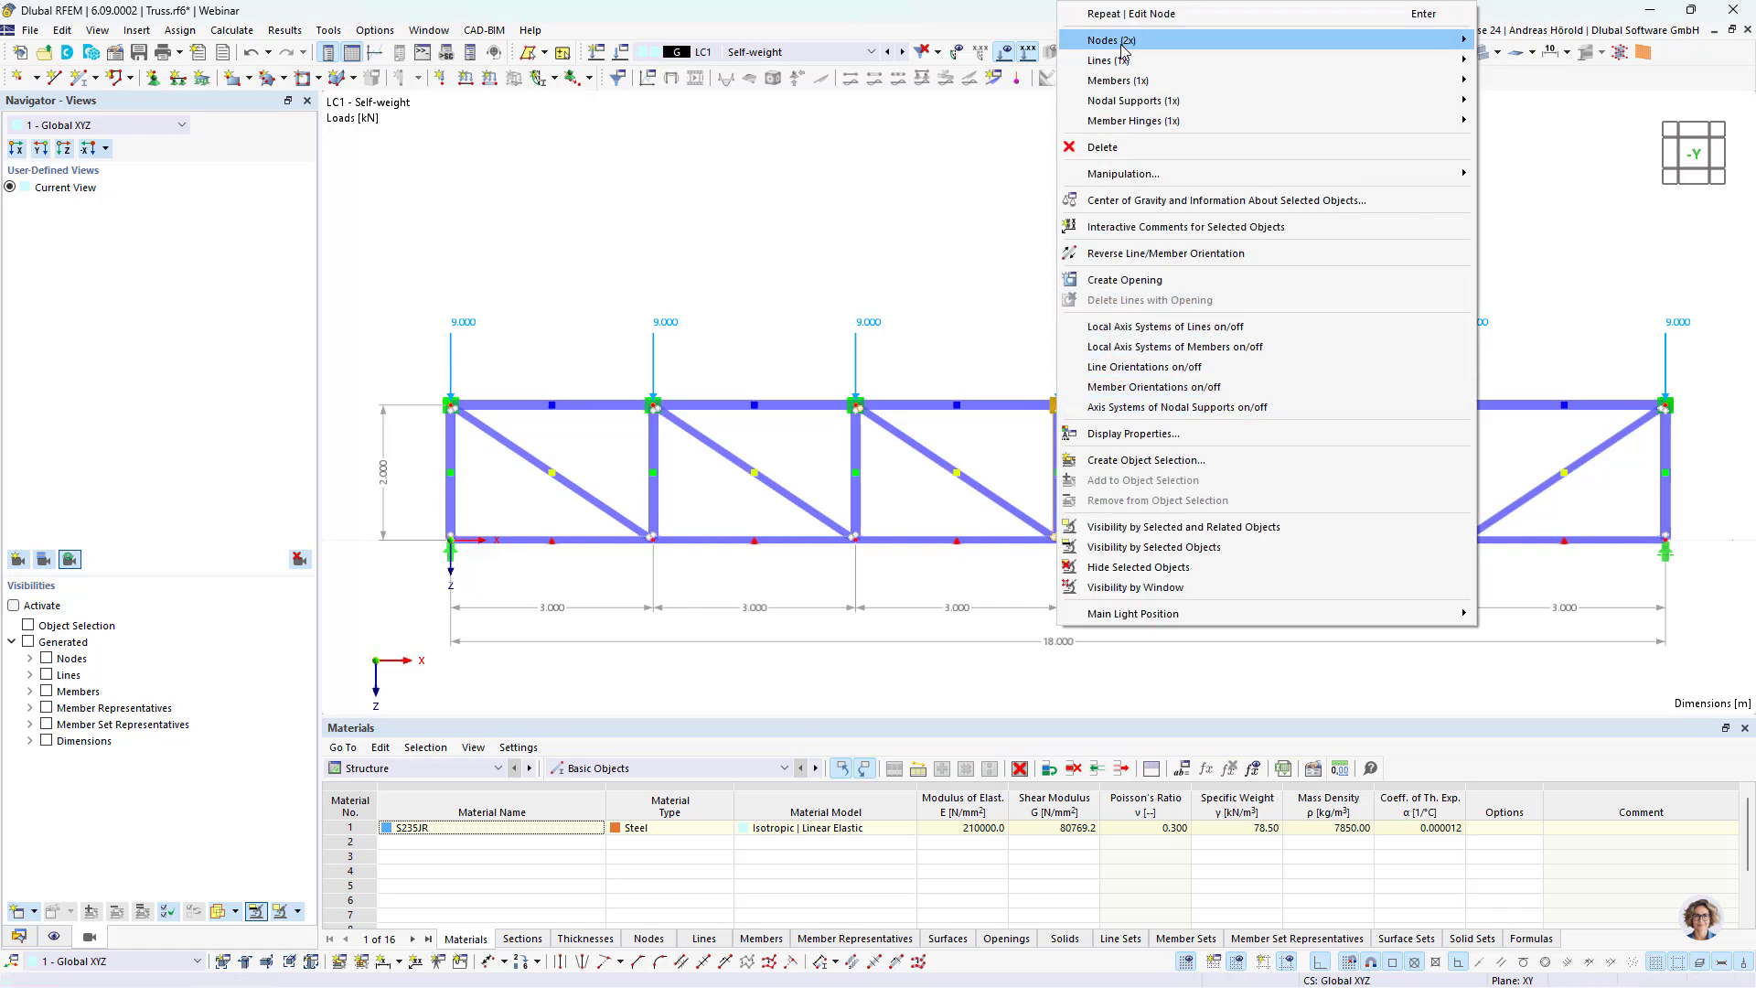
mouse_move(1124, 48)
left_click(1552, 41)
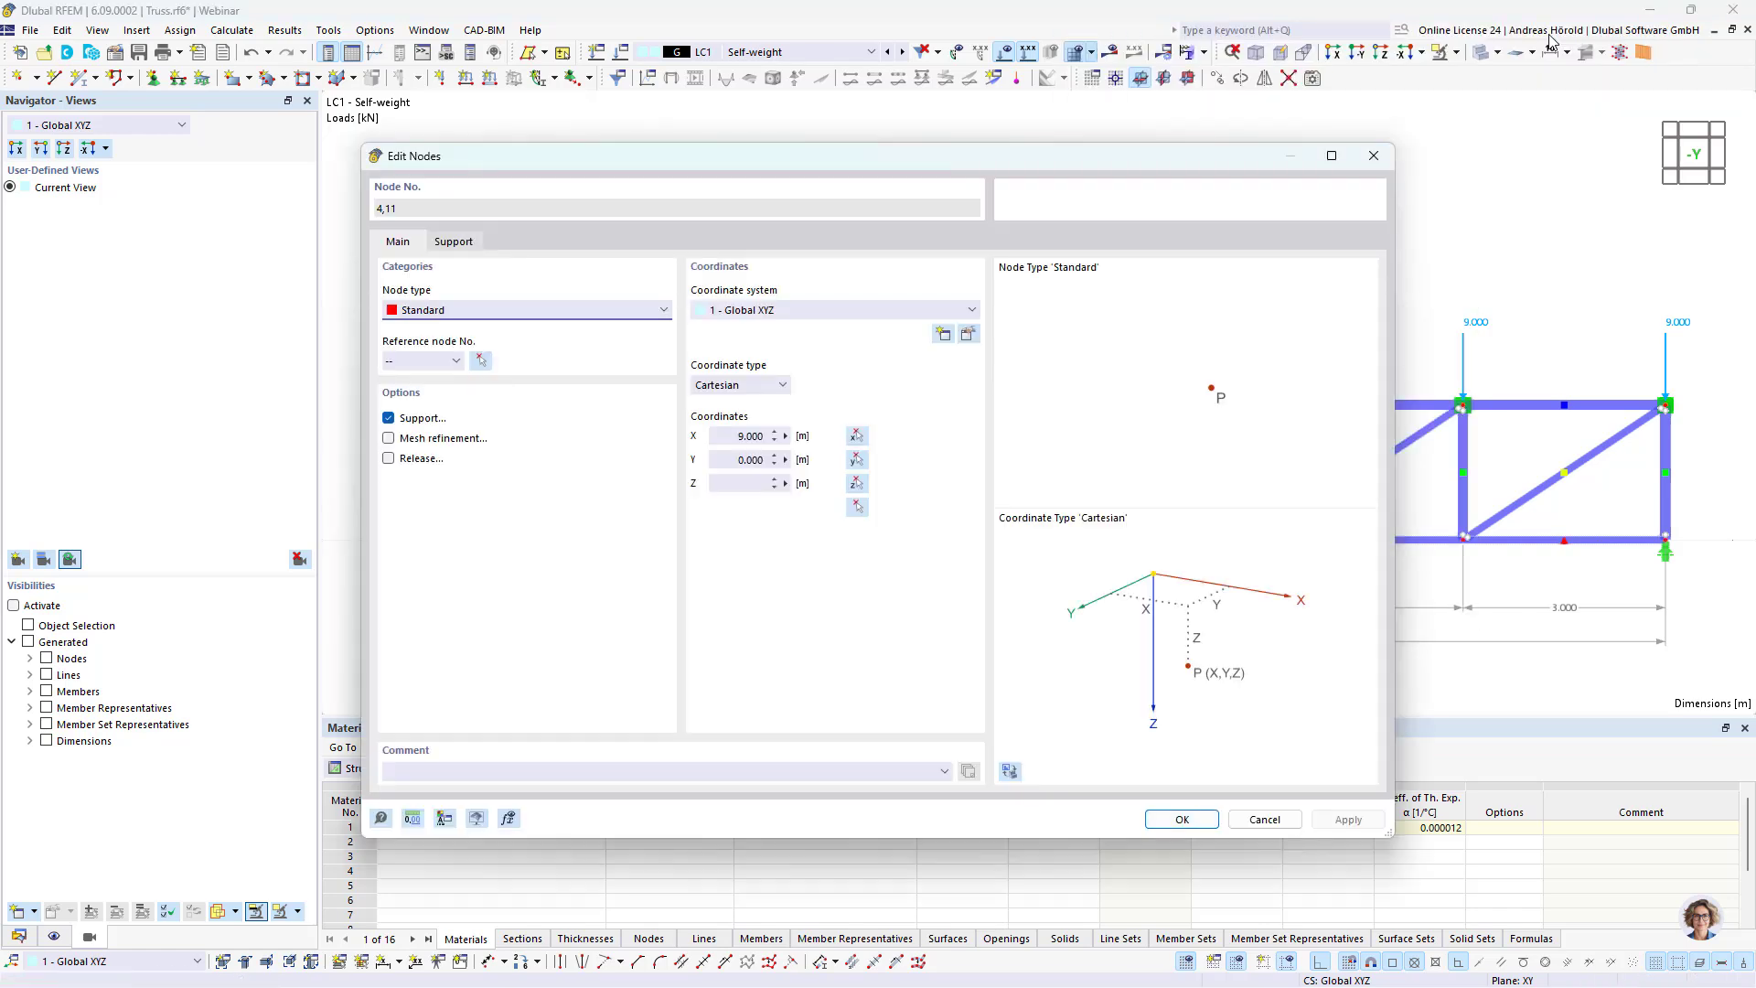
left_click(786, 437)
left_click(840, 444)
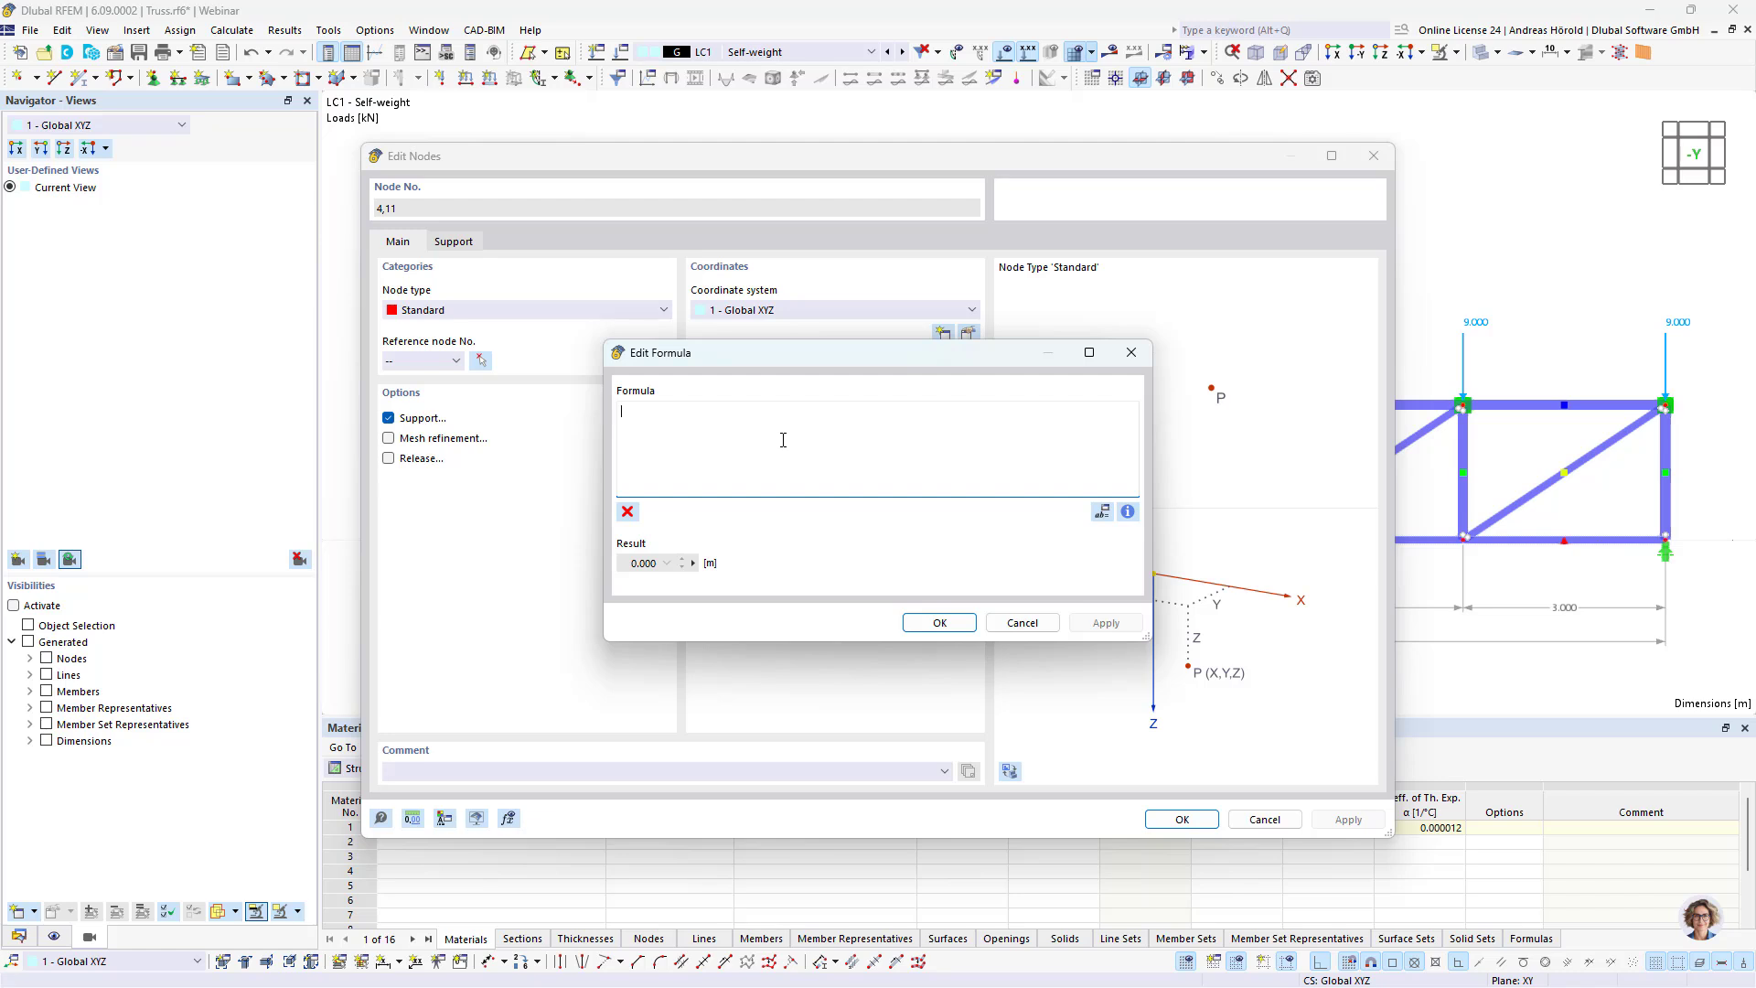
key("ctrl+v")
left_click(938, 622)
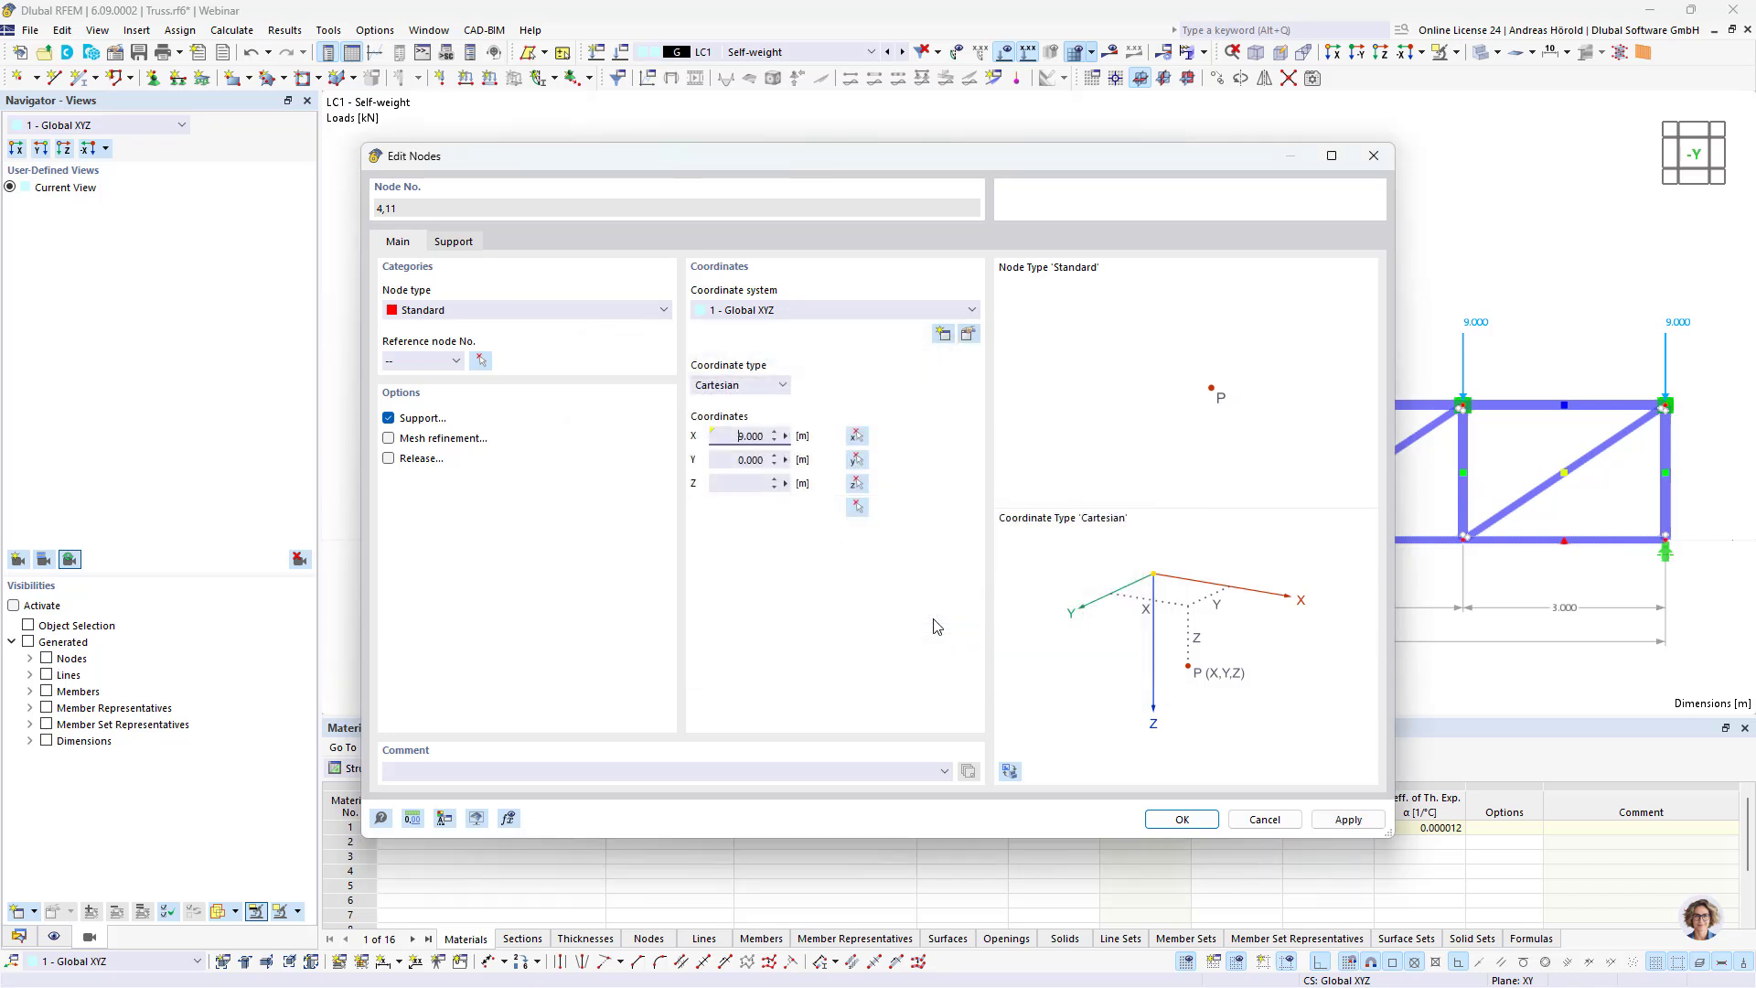
left_click(1181, 819)
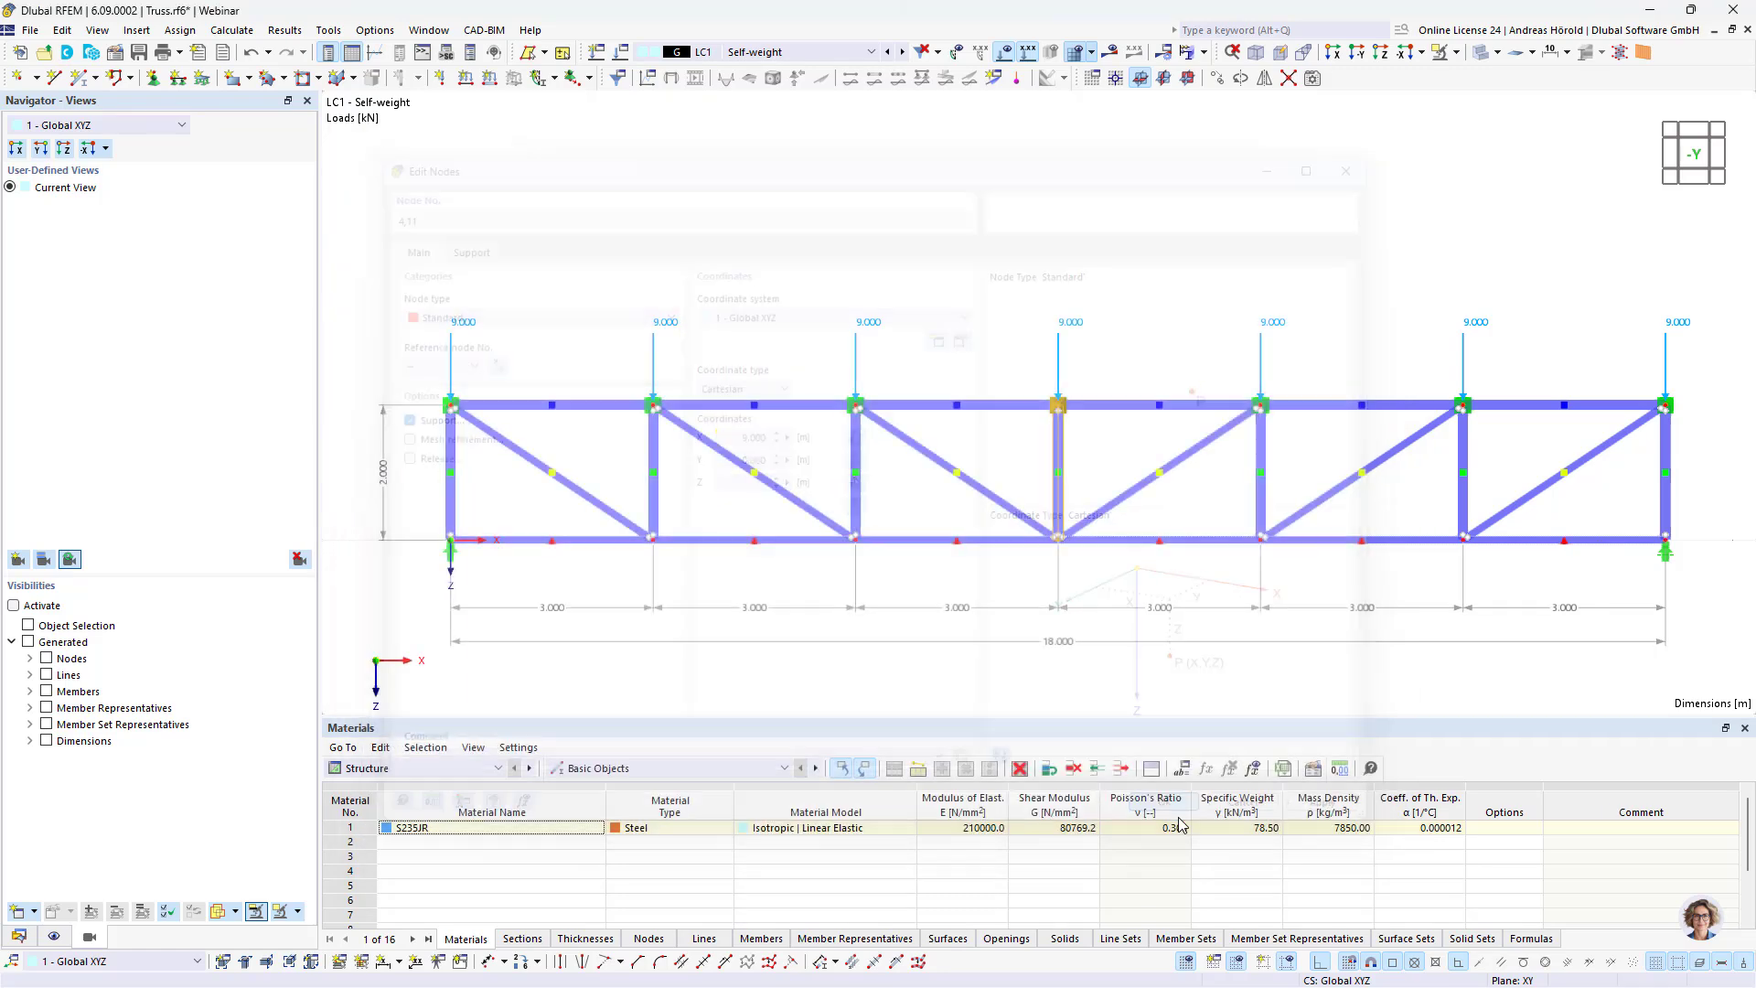
Step: Define the X-coordinate of both nodes on the third vertical by pasting the Length formula and adapting its fraction to give 6 m
left_click(851, 673)
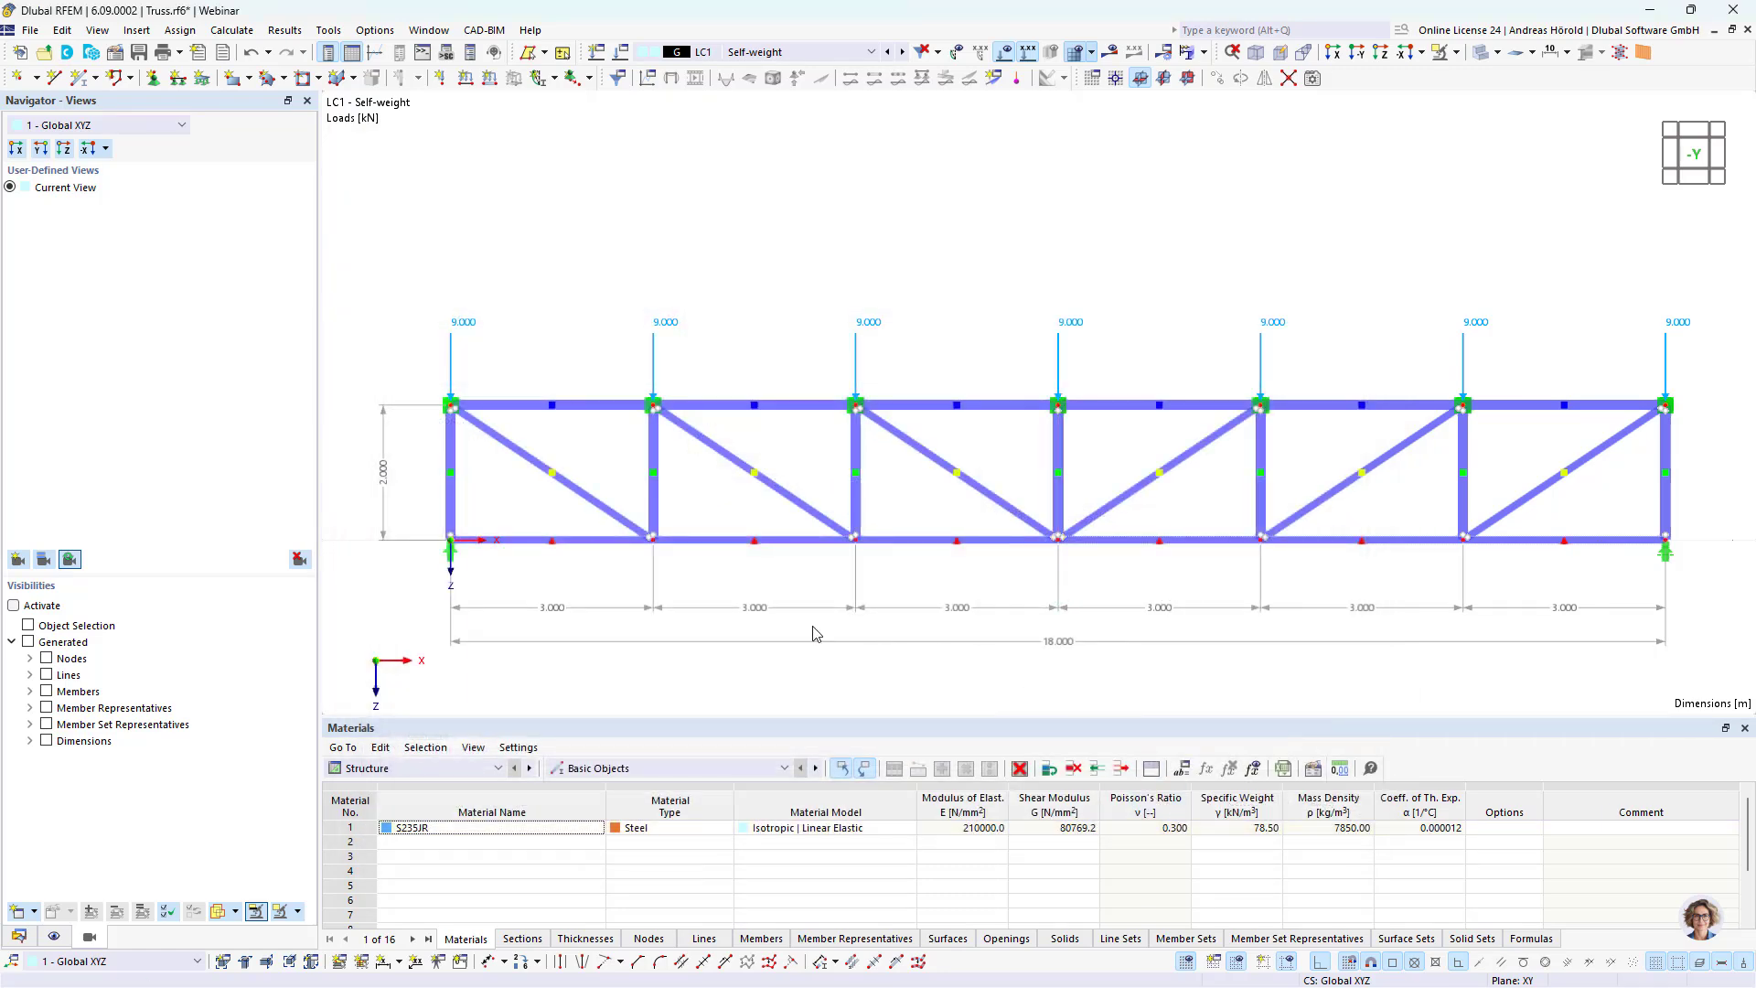
right_click(858, 547)
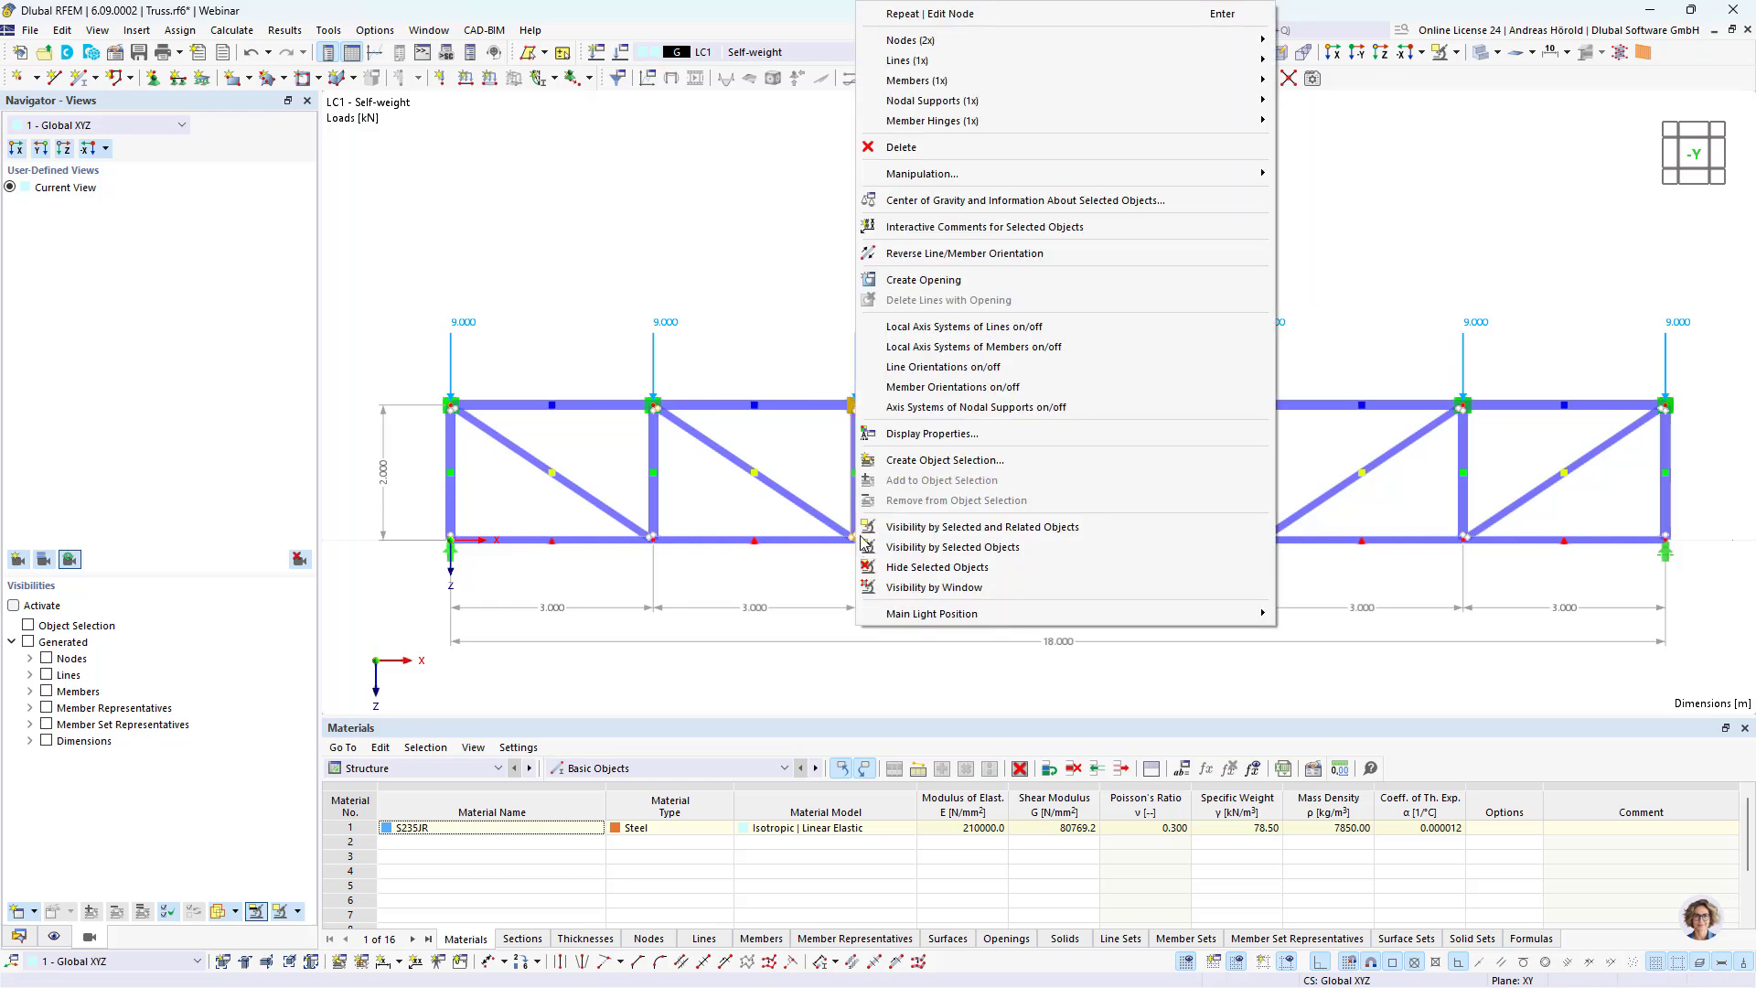
mouse_move(912, 43)
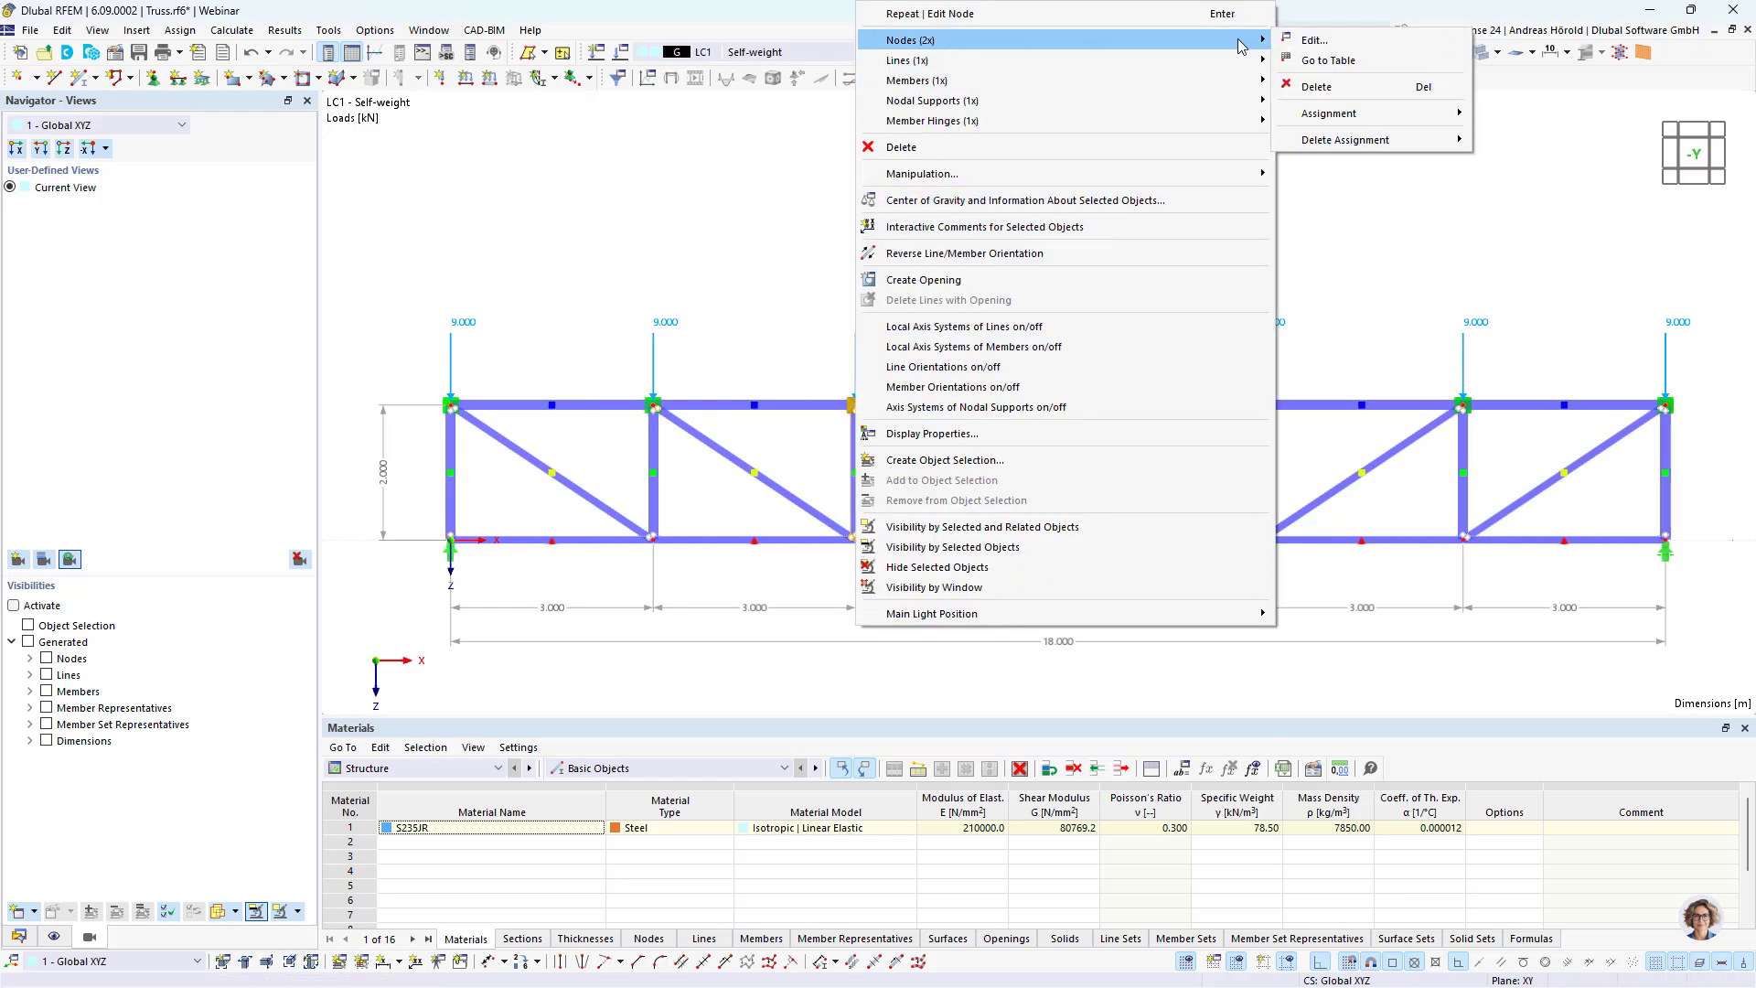
left_click(1314, 41)
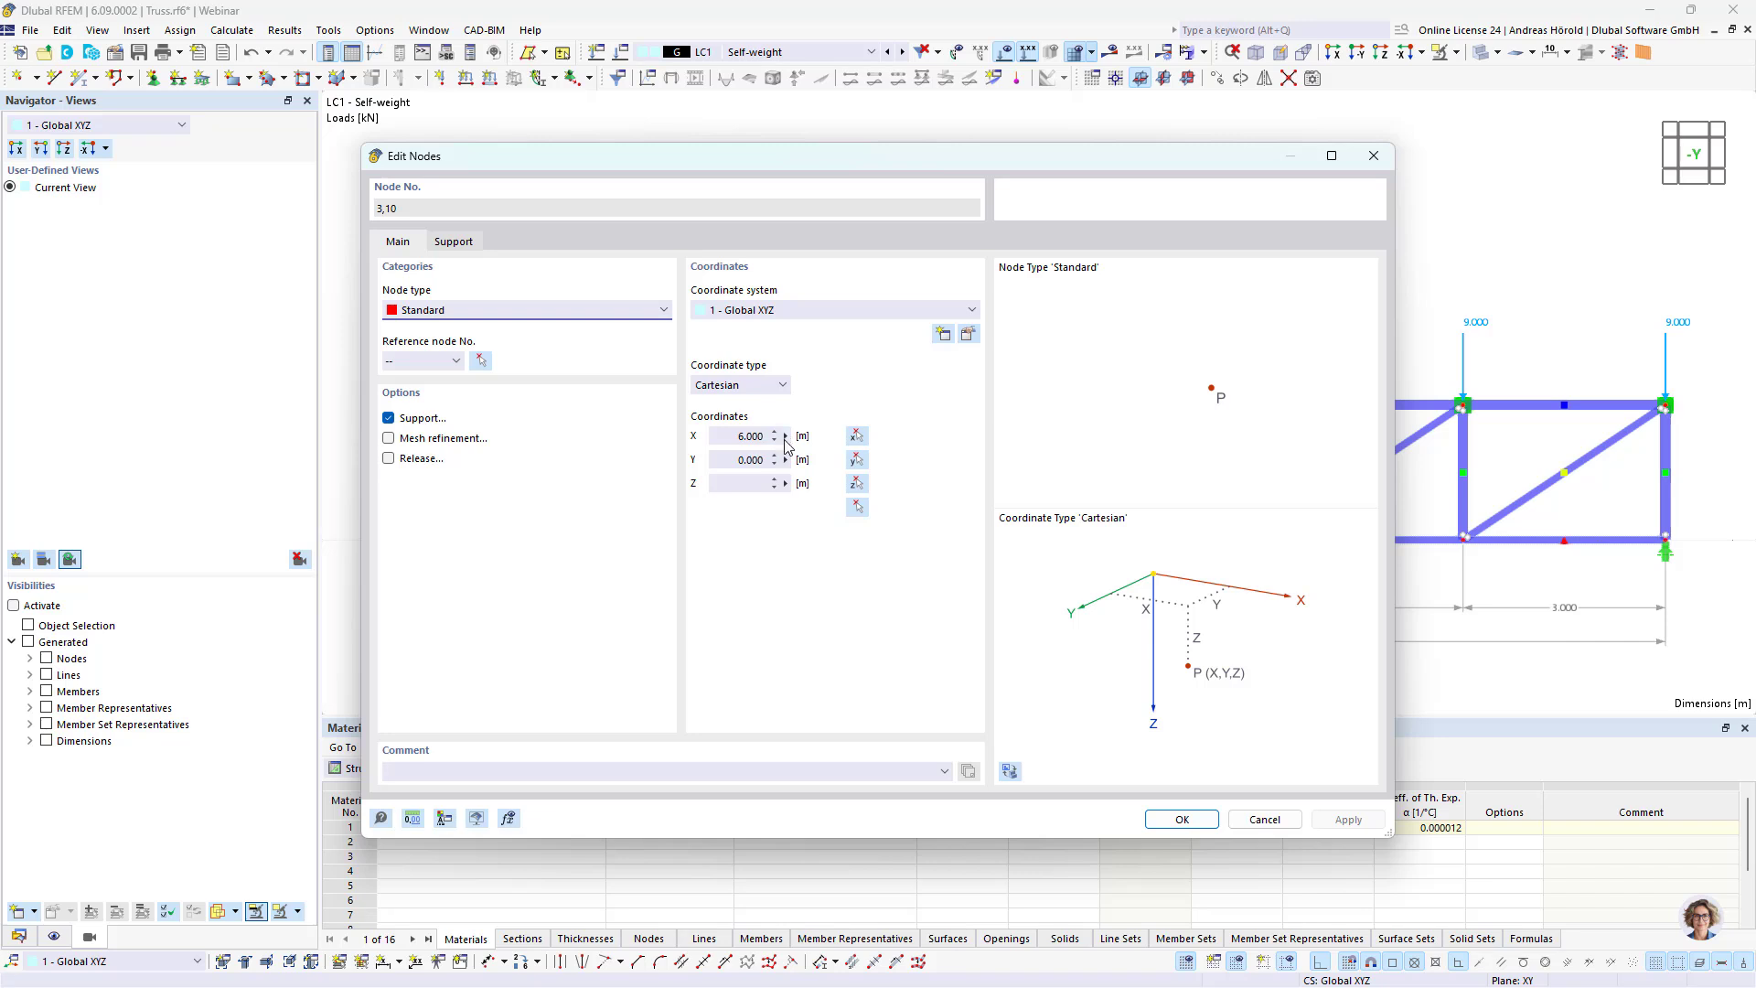
left_click(785, 437)
left_click(856, 444)
left_click(856, 443)
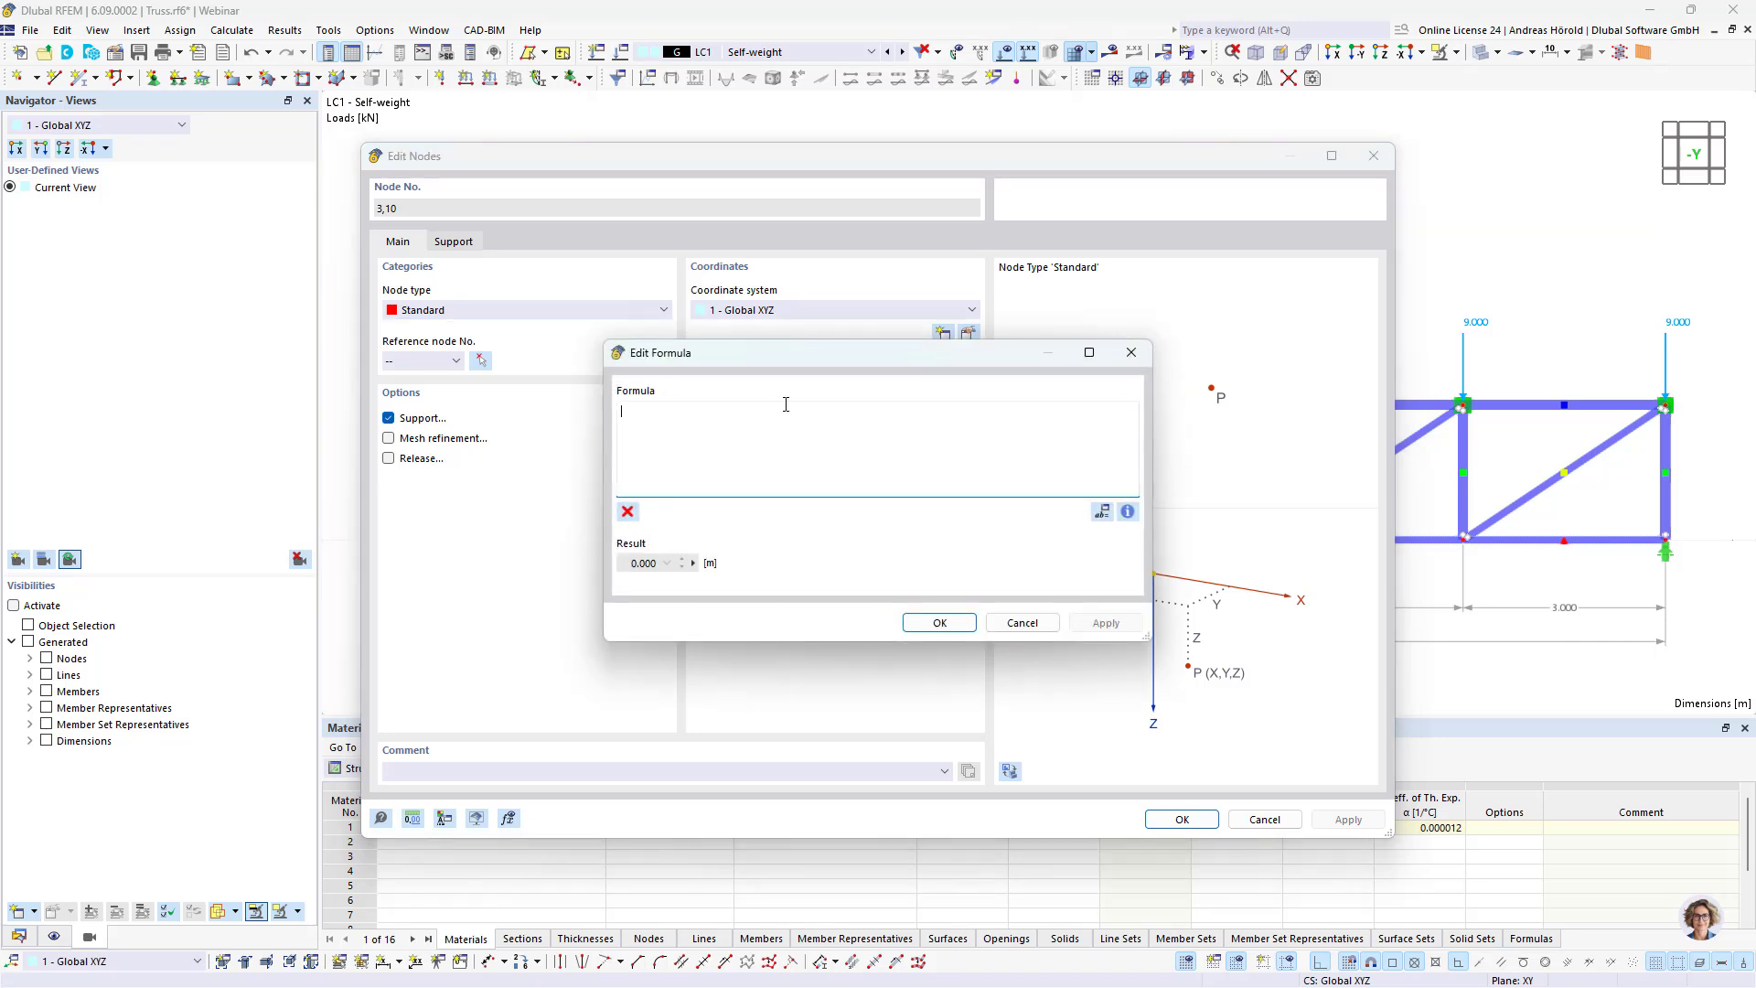
key("ctrl+v")
left_click(928, 626)
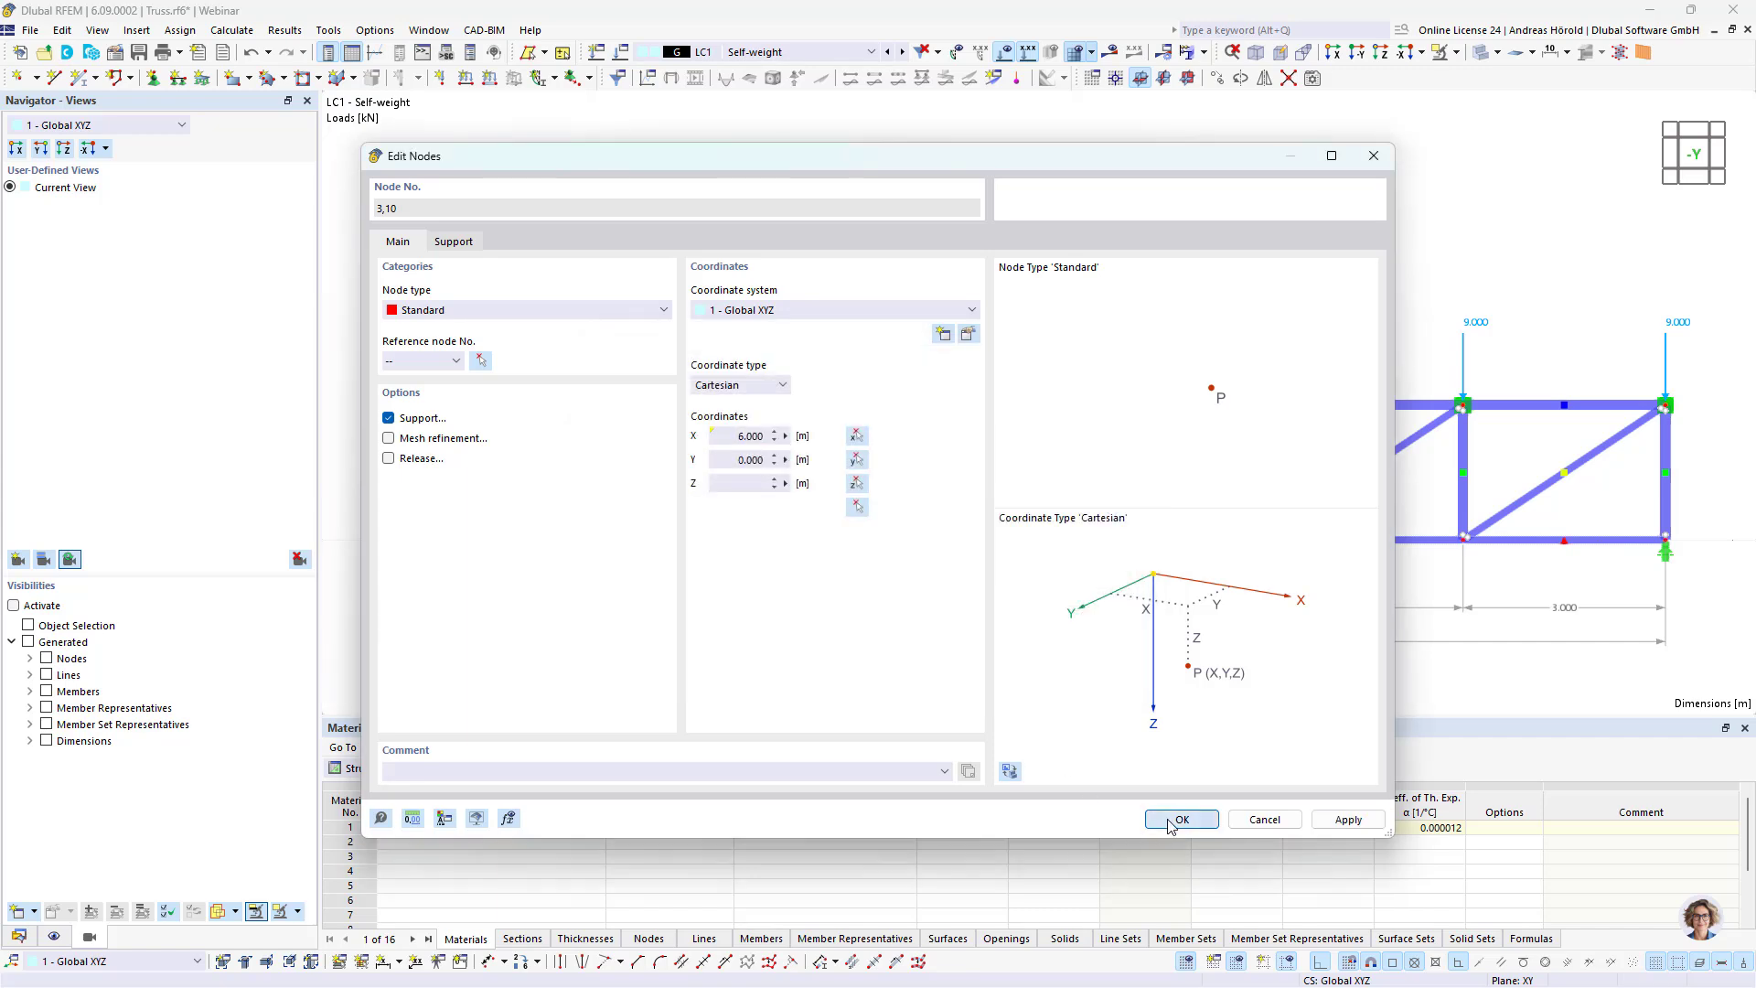
left_click(1180, 820)
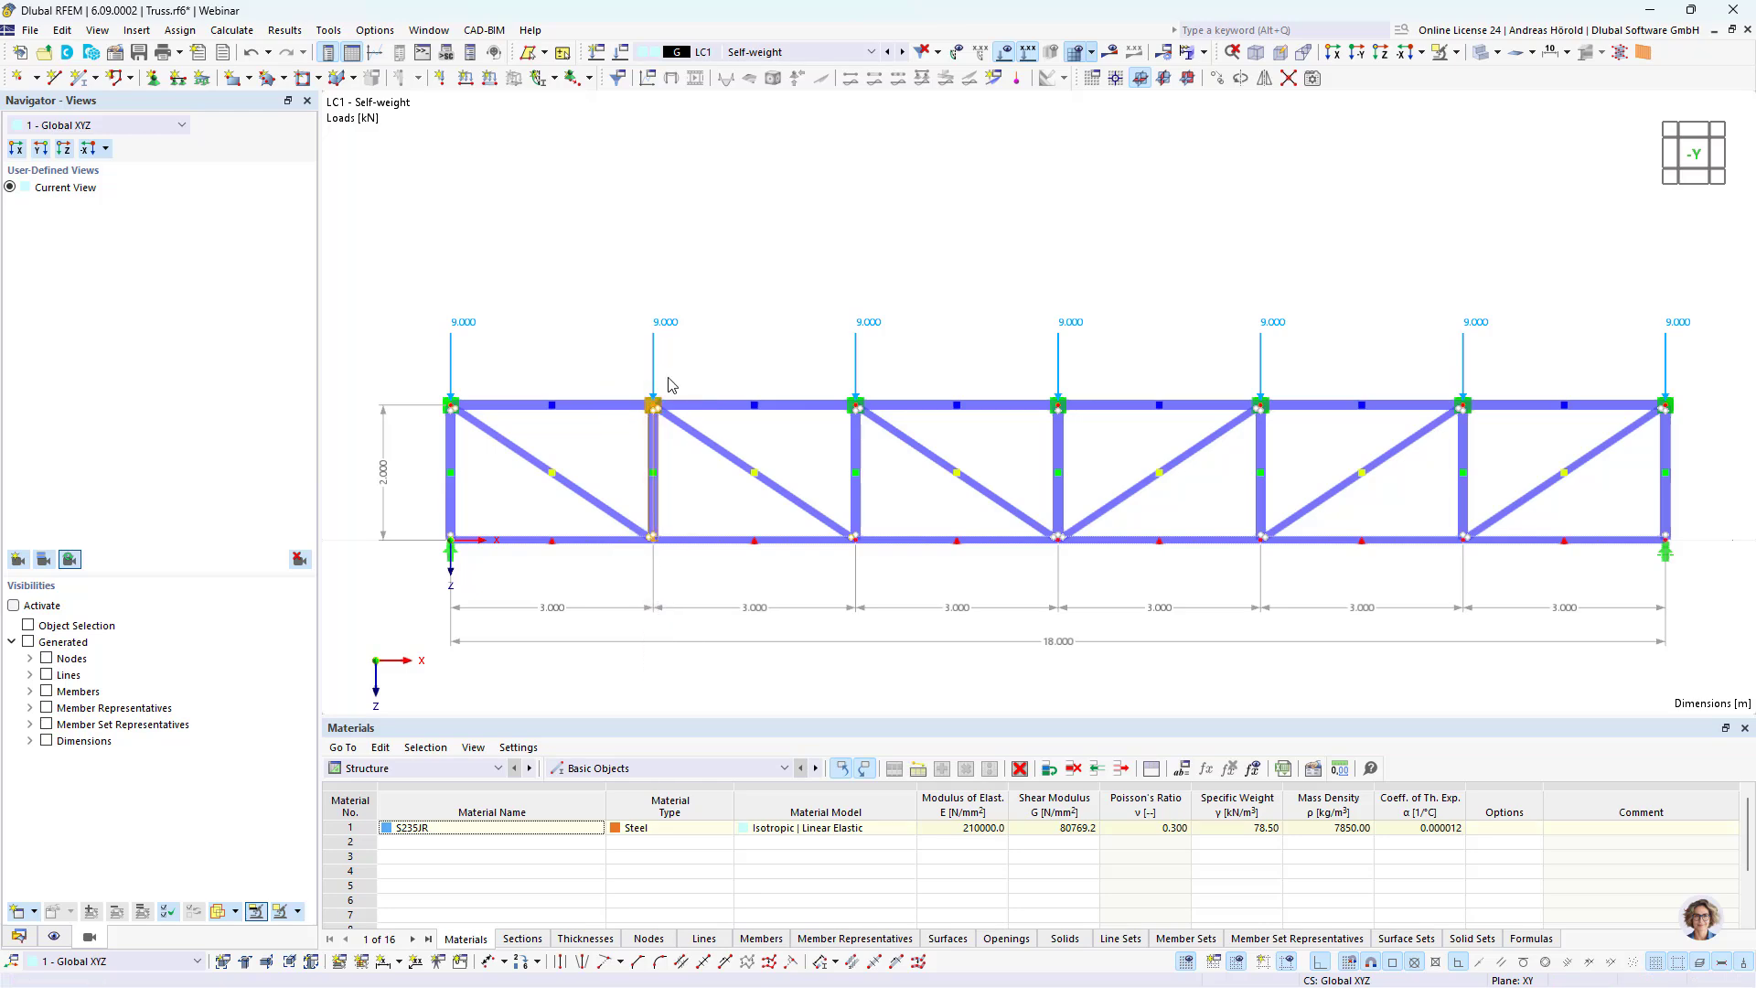
Step: Define the X-coordinate of both nodes on the second vertical by pasting the Length formula and adapting its fraction to give 3 m
right_click(653, 408)
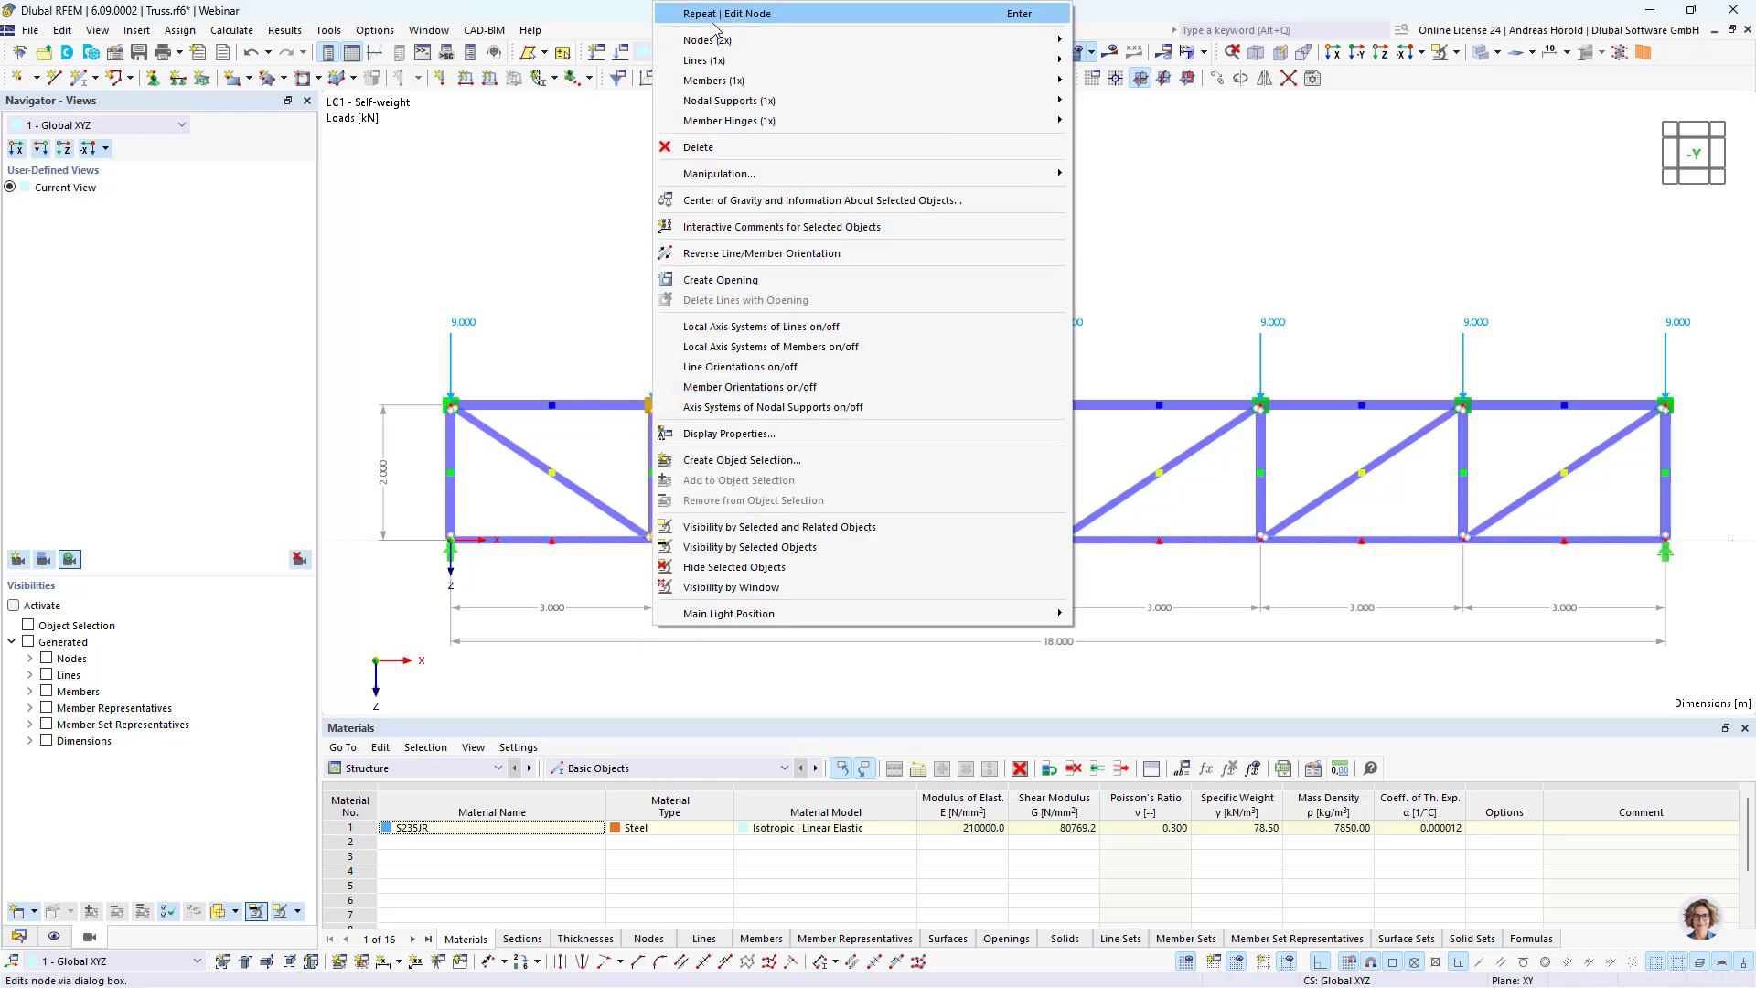
mouse_move(710, 42)
left_click(1157, 42)
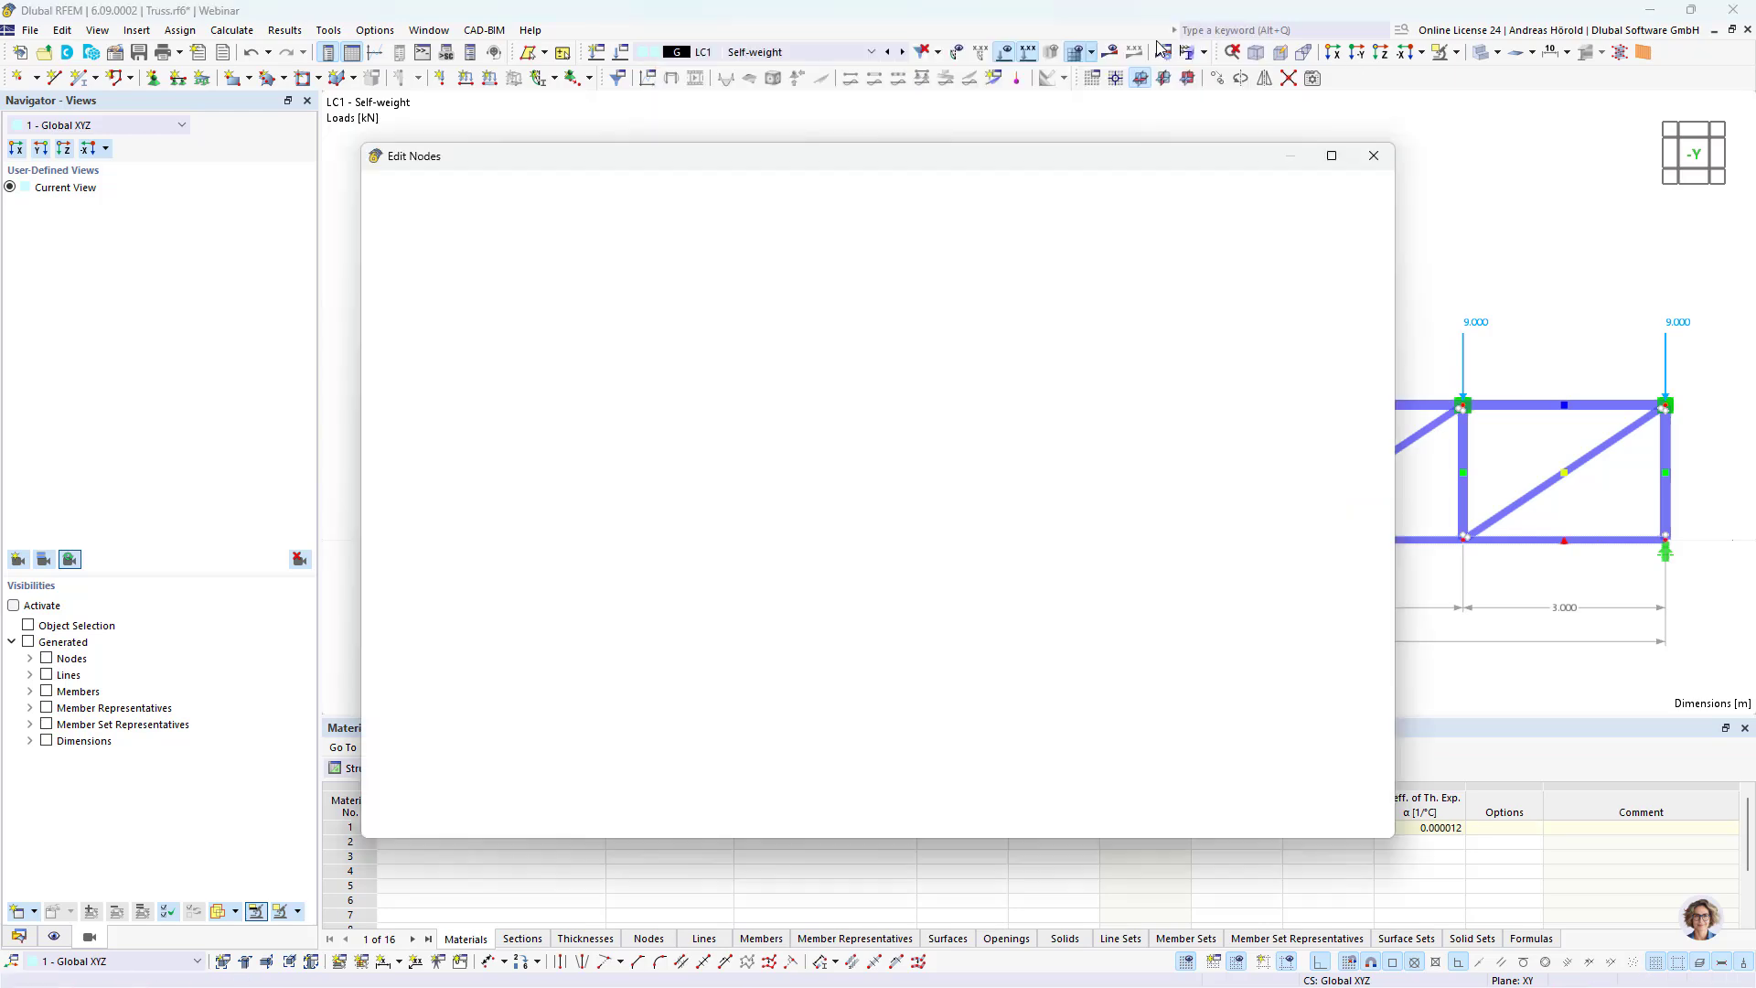
left_click(784, 436)
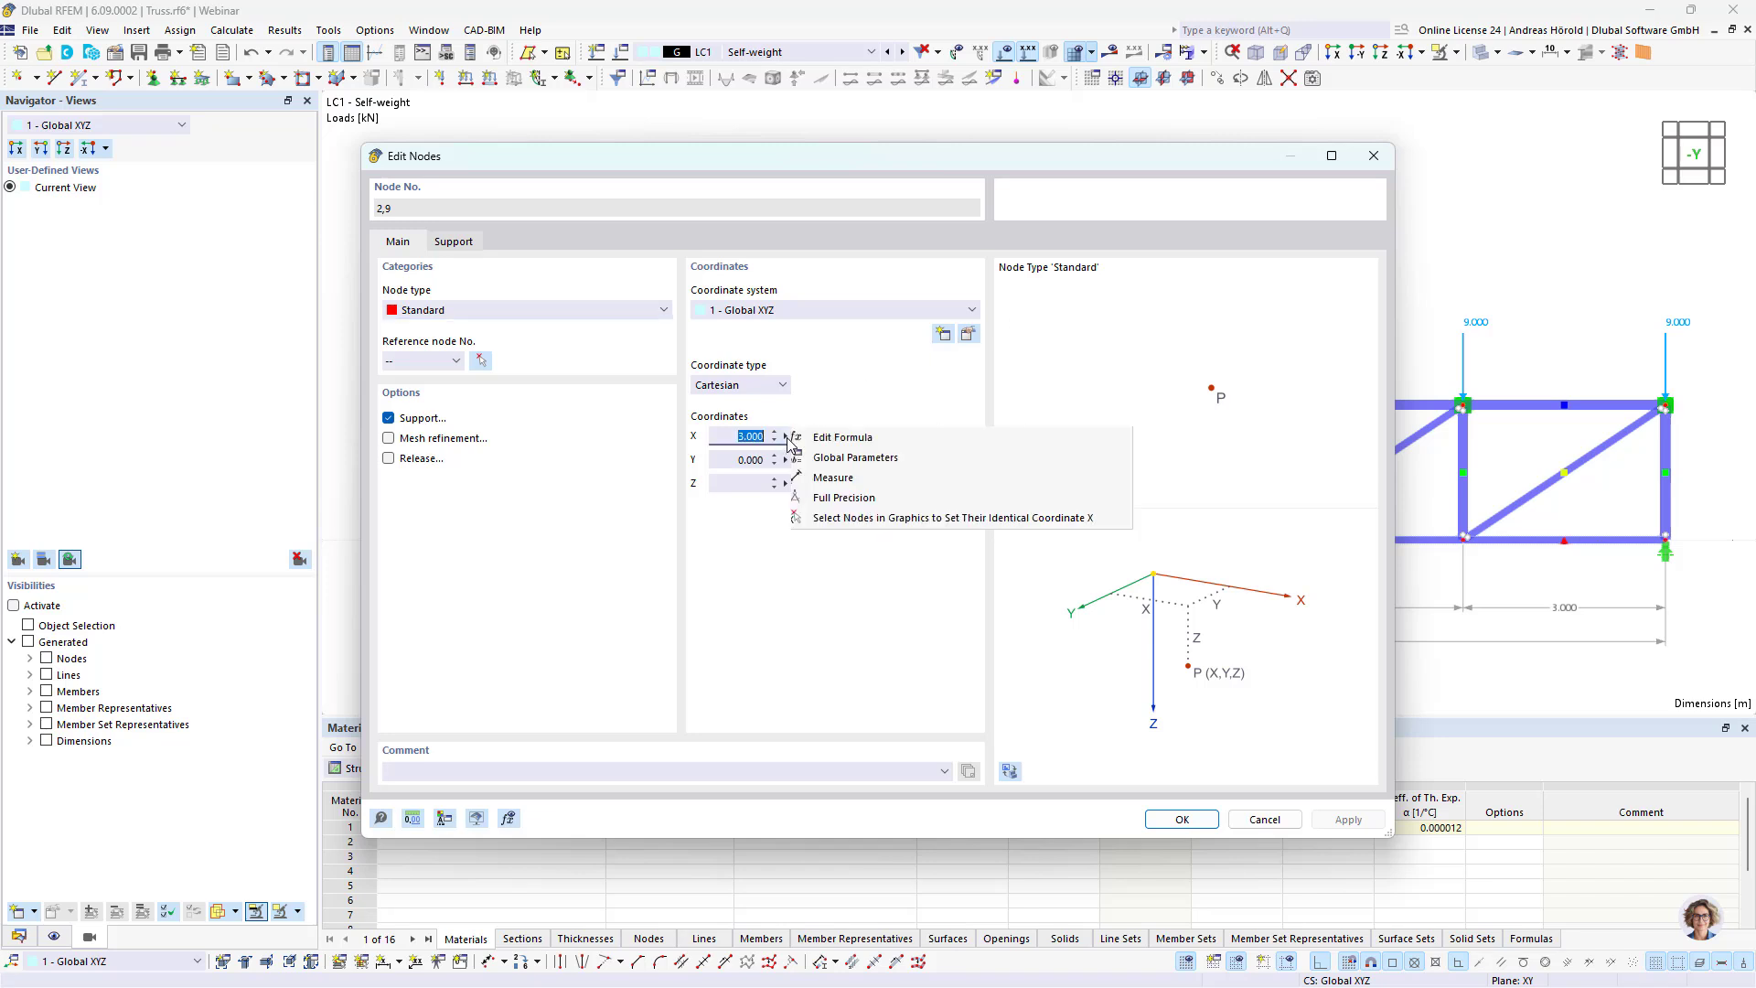
left_click(828, 442)
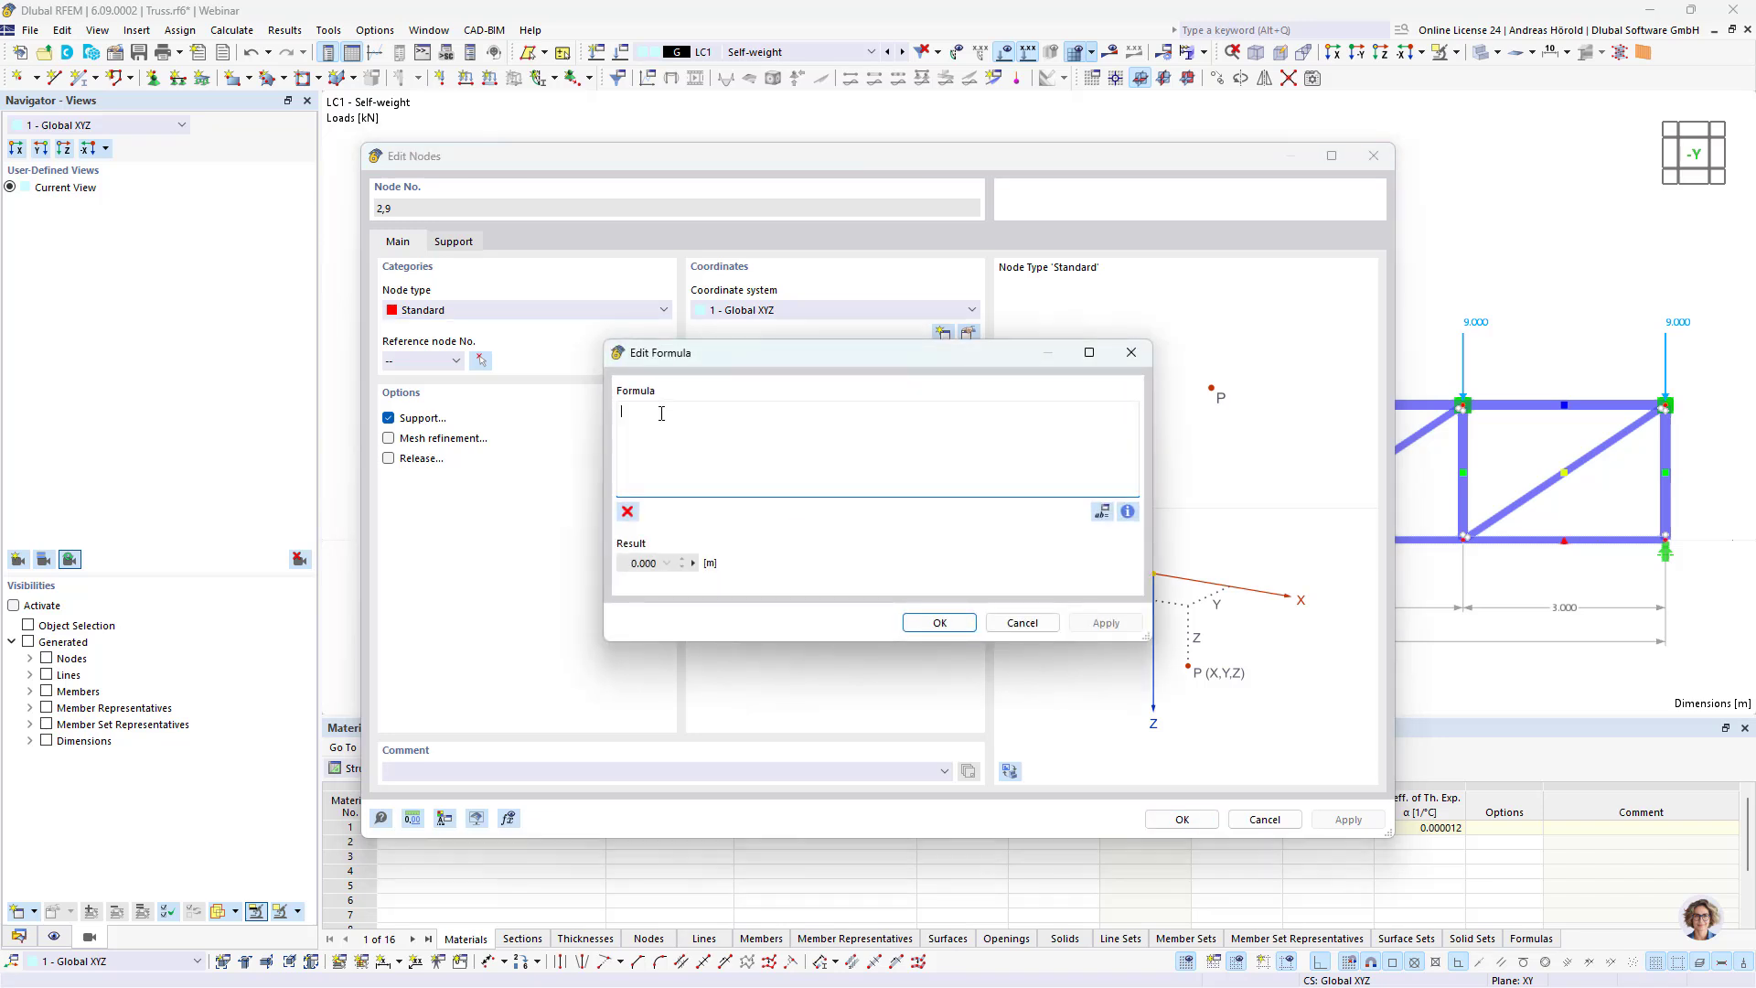
key("ctrl+v")
left_click(939, 624)
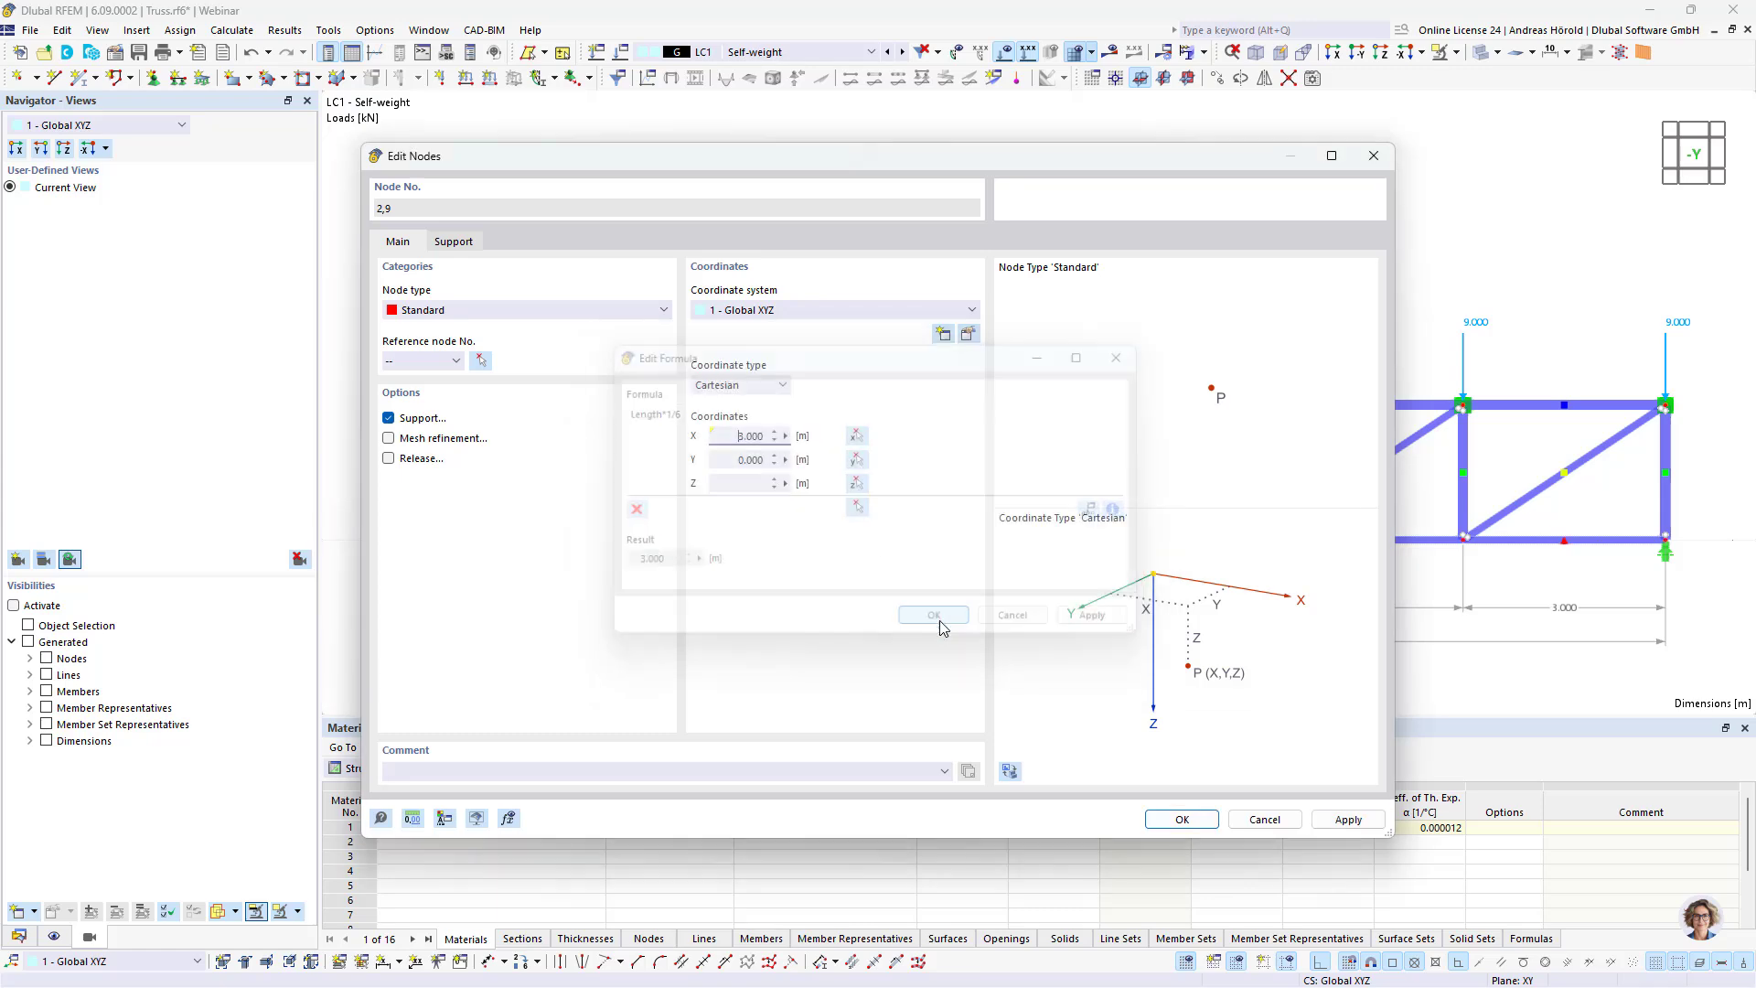
left_click(1179, 819)
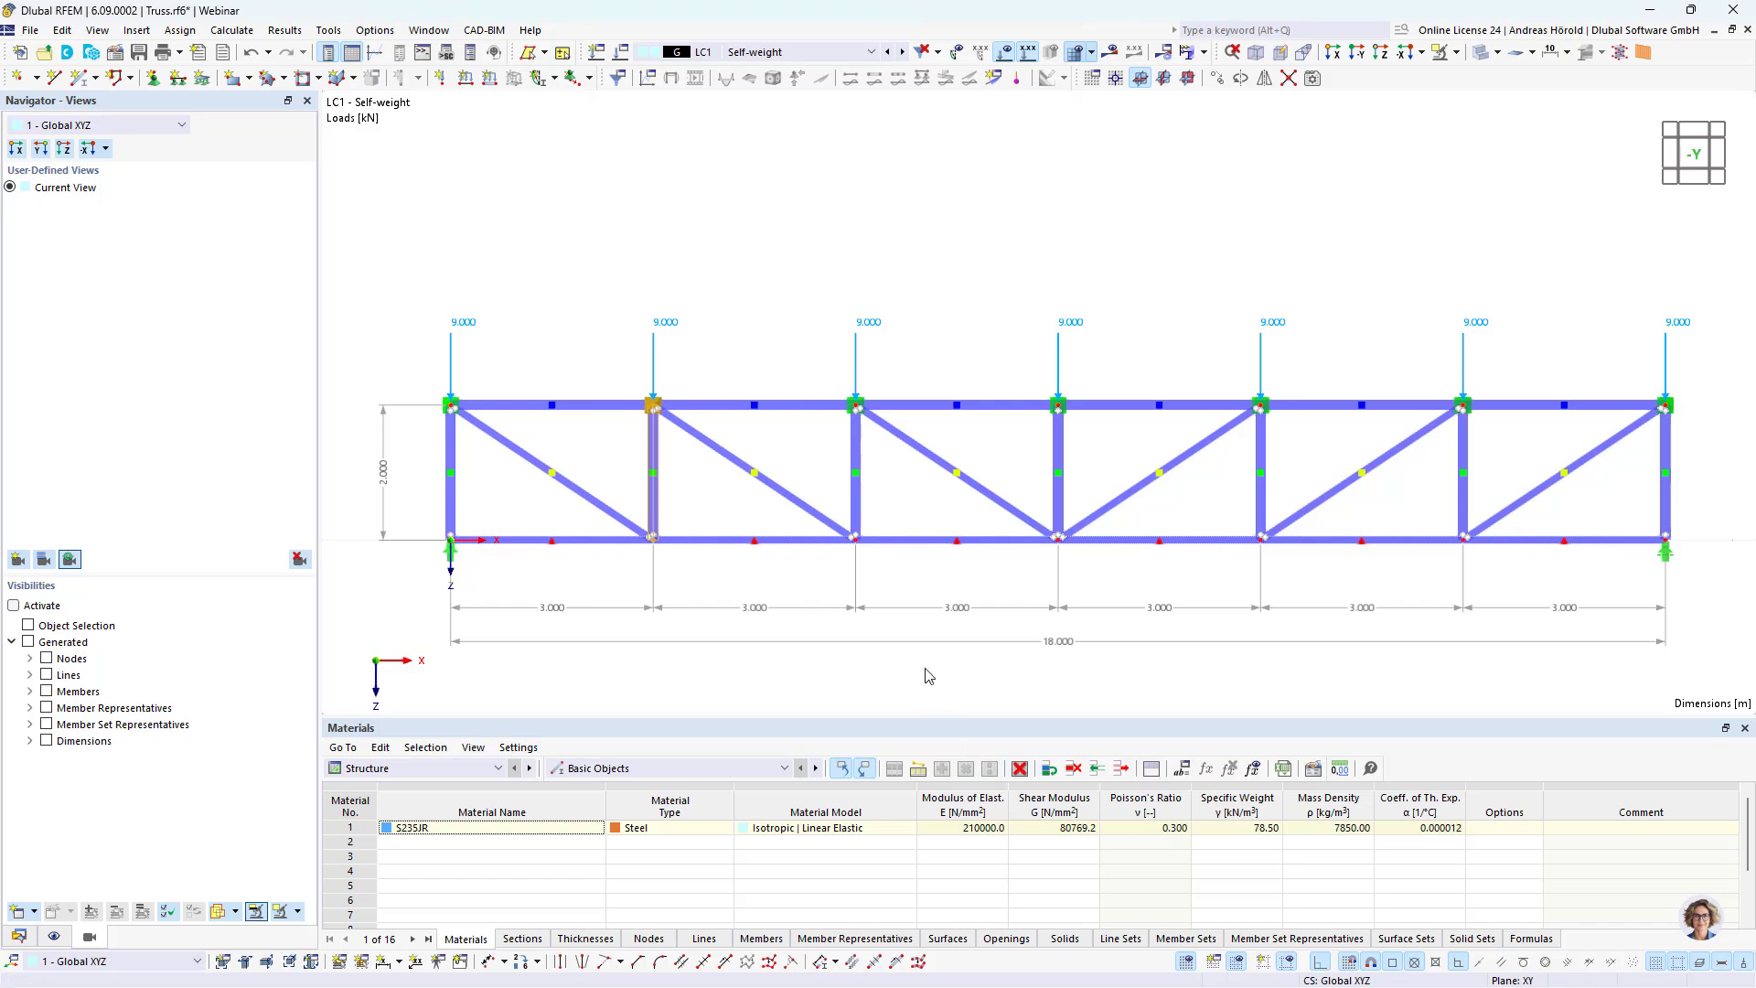
key("Escape")
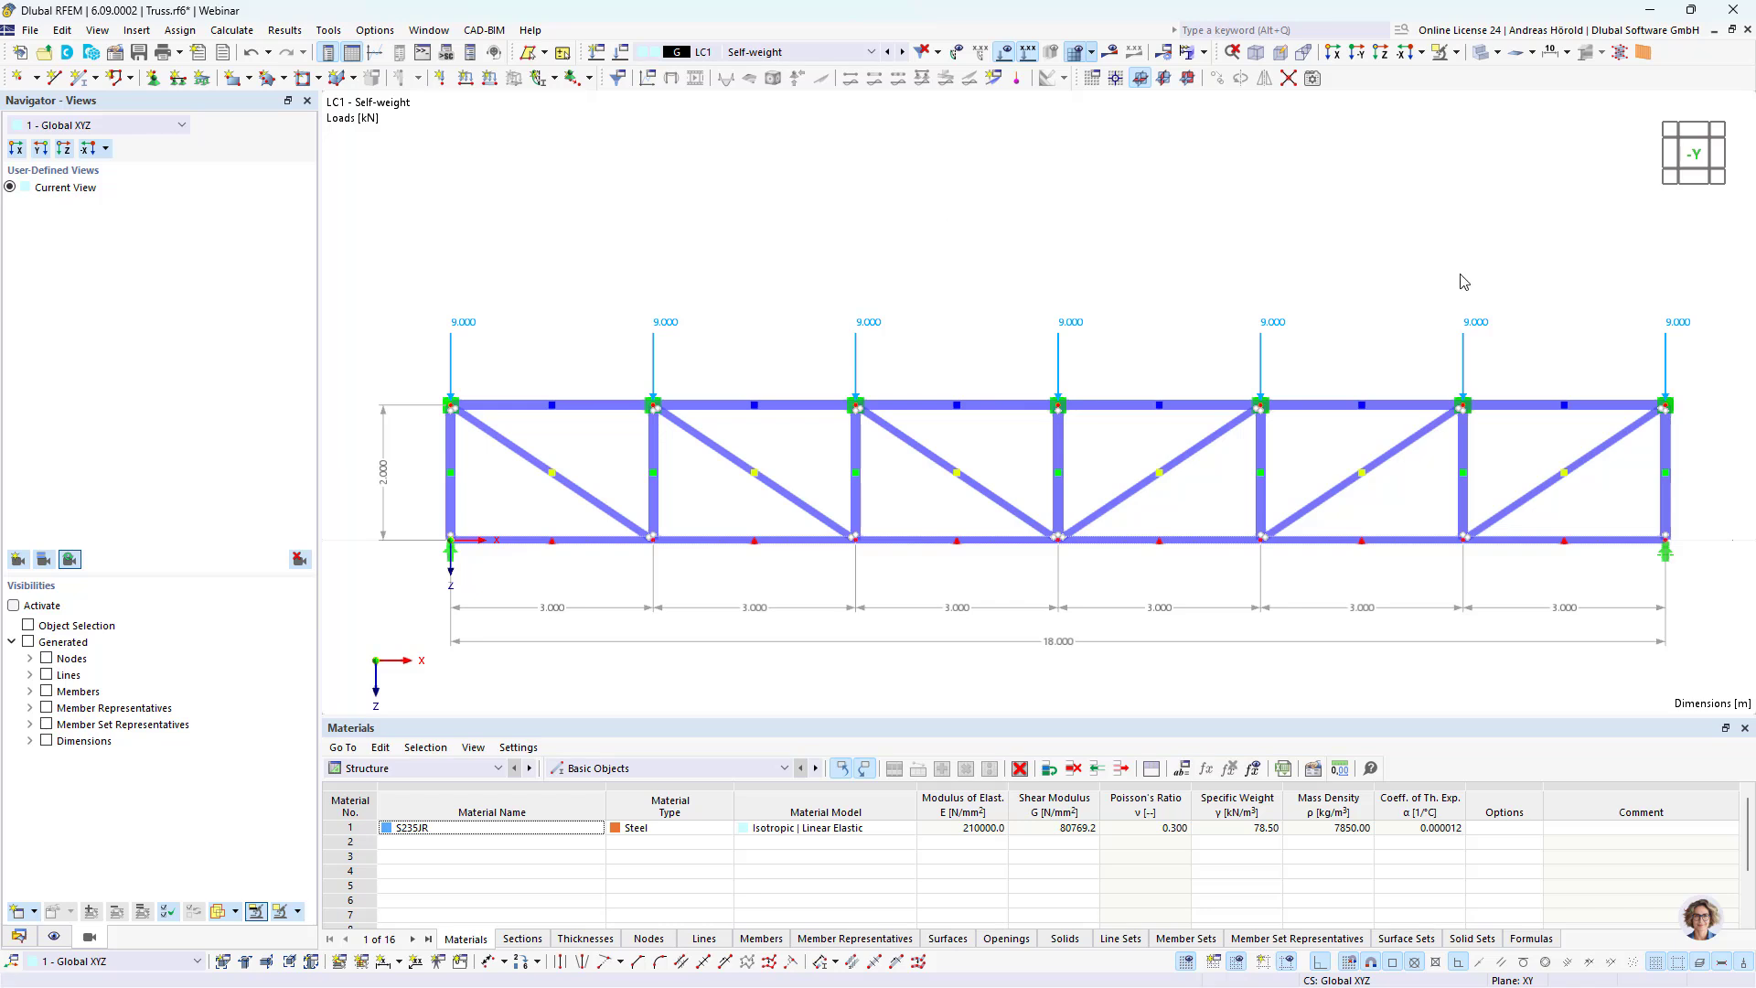
Step: Begin a force formula for all top-chord nodal loads in LC1 with the global parameters Self_weight_roof*Spacing
left_click_drag(1716, 287, 452, 357)
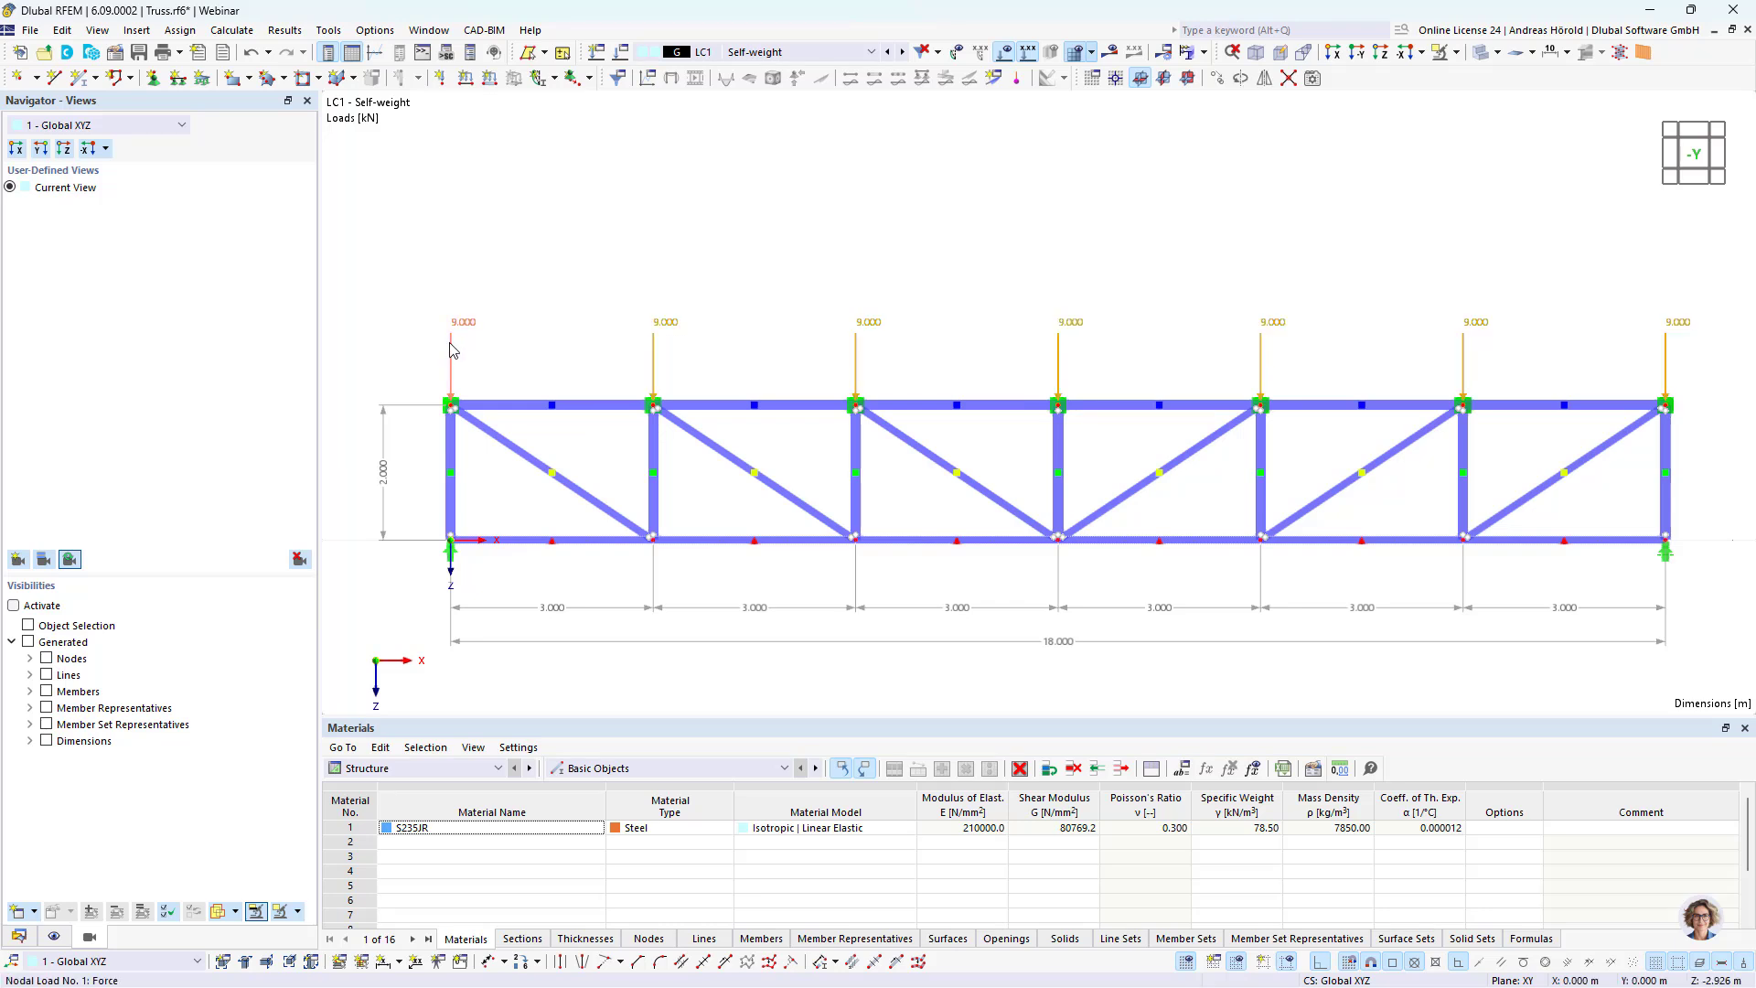
double_click(451, 351)
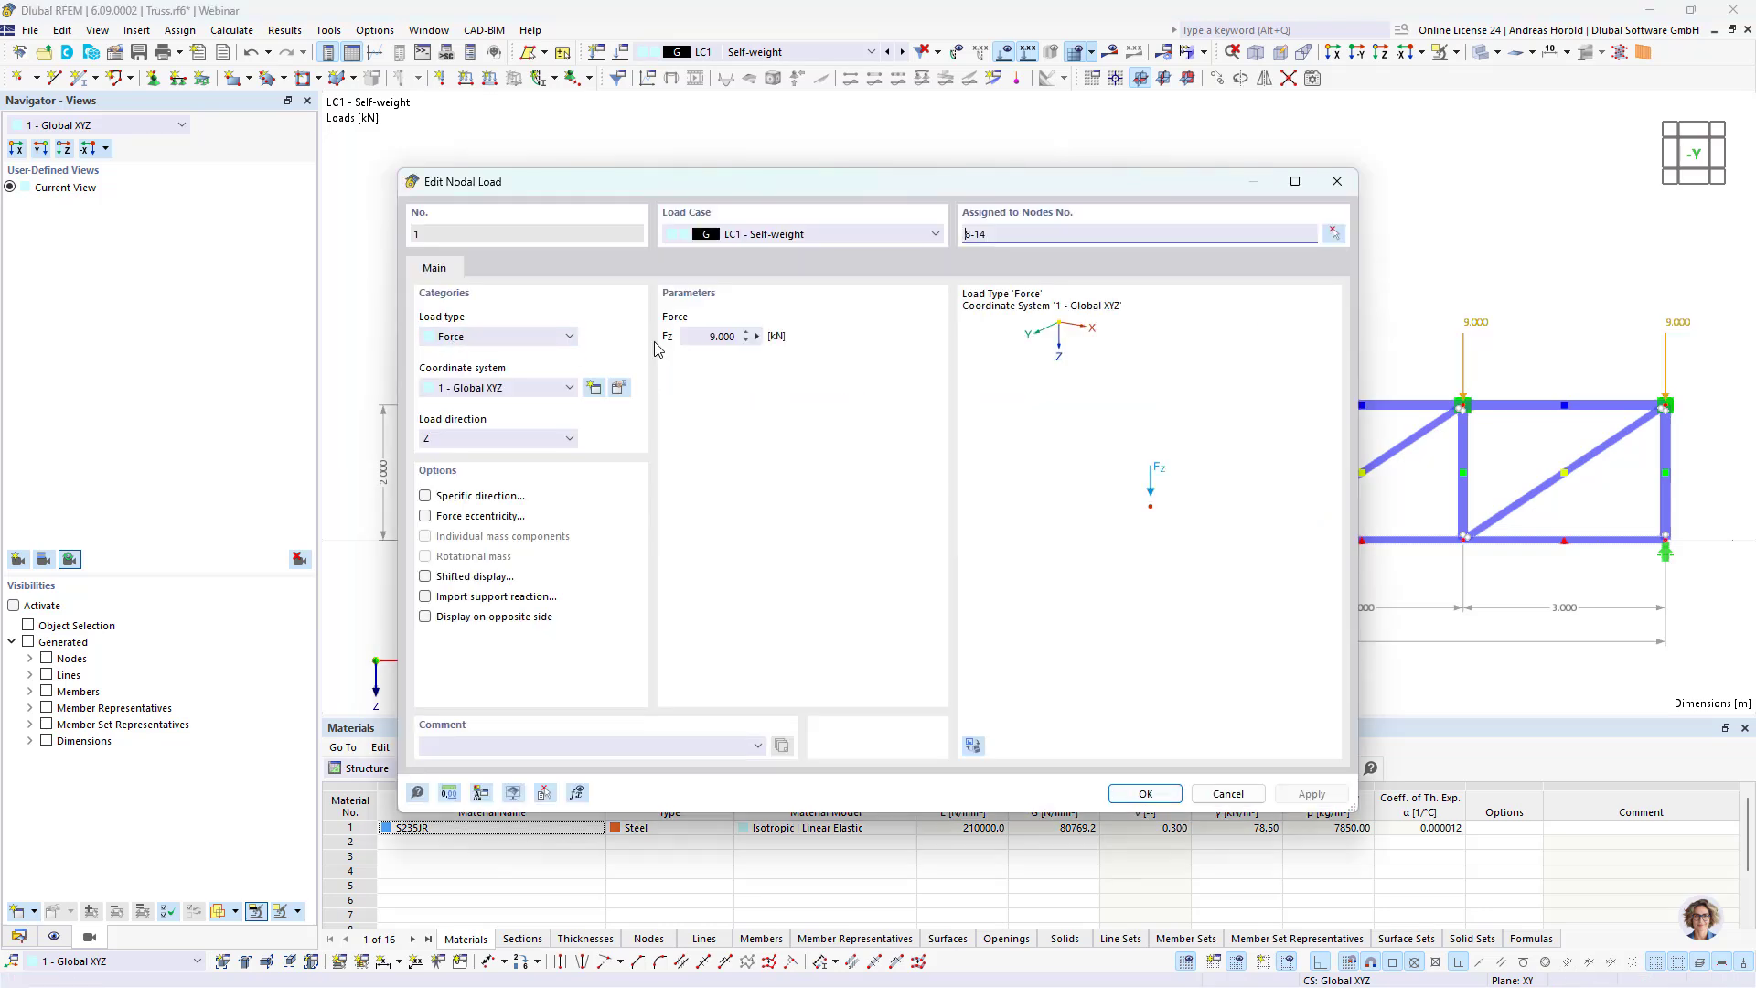
left_click(756, 337)
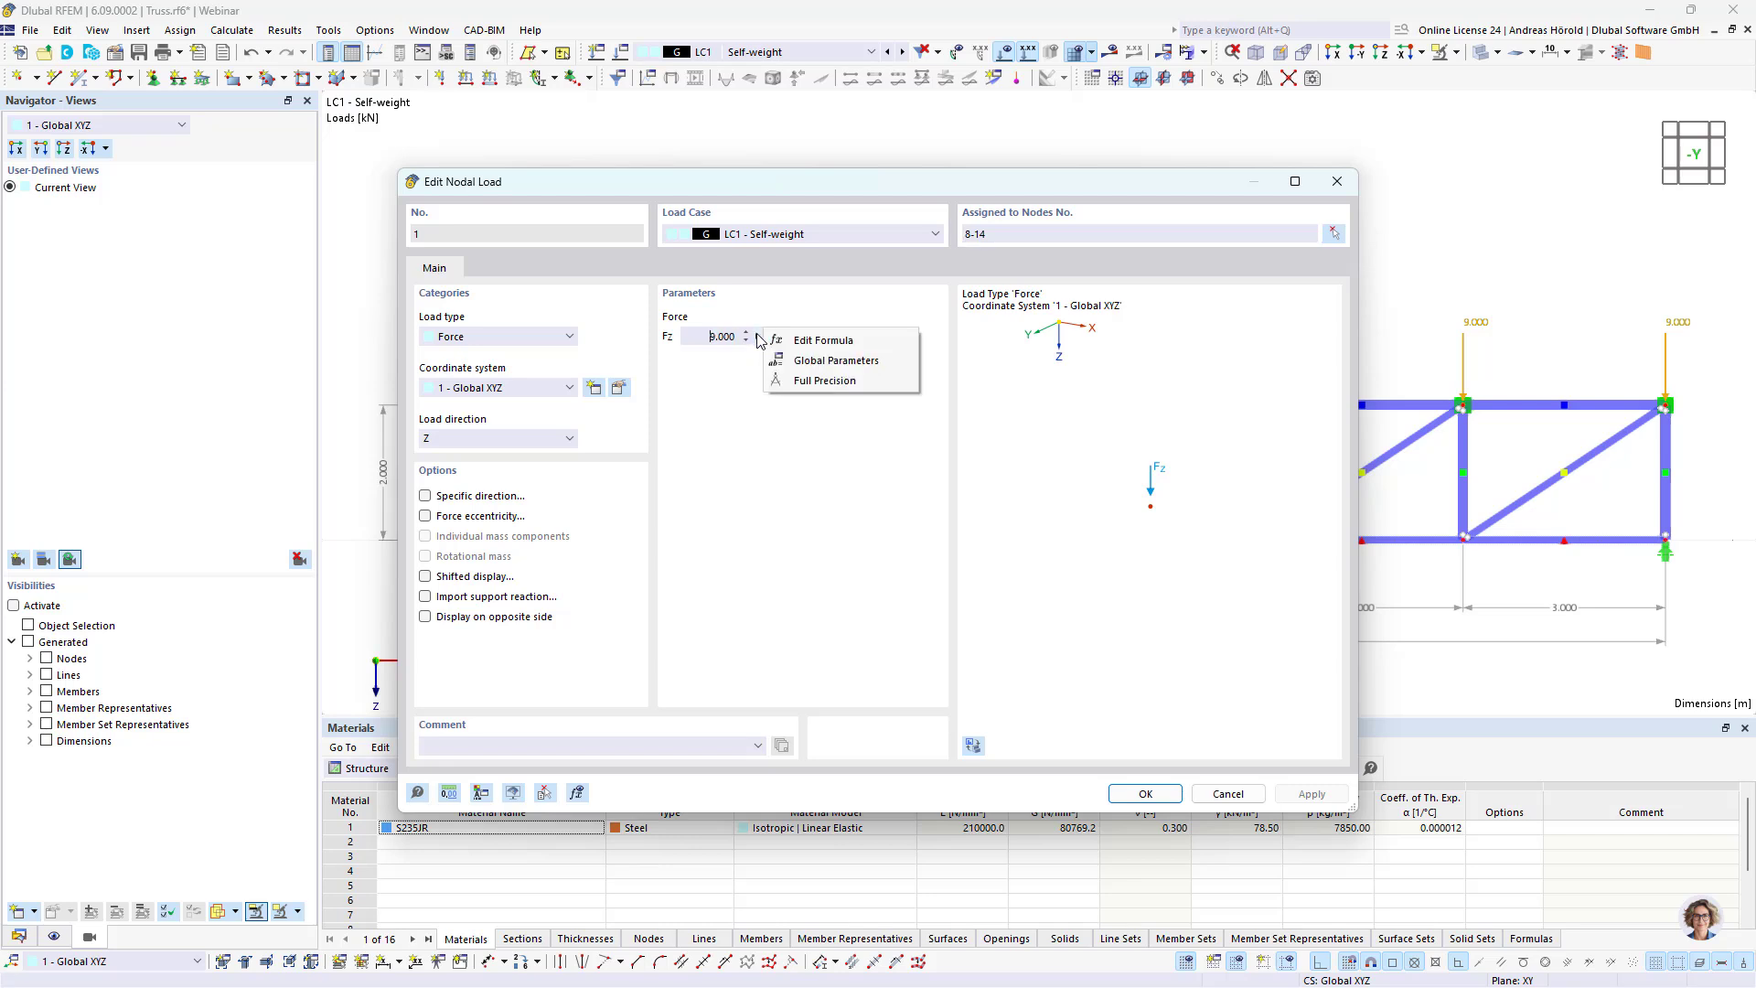
left_click(824, 343)
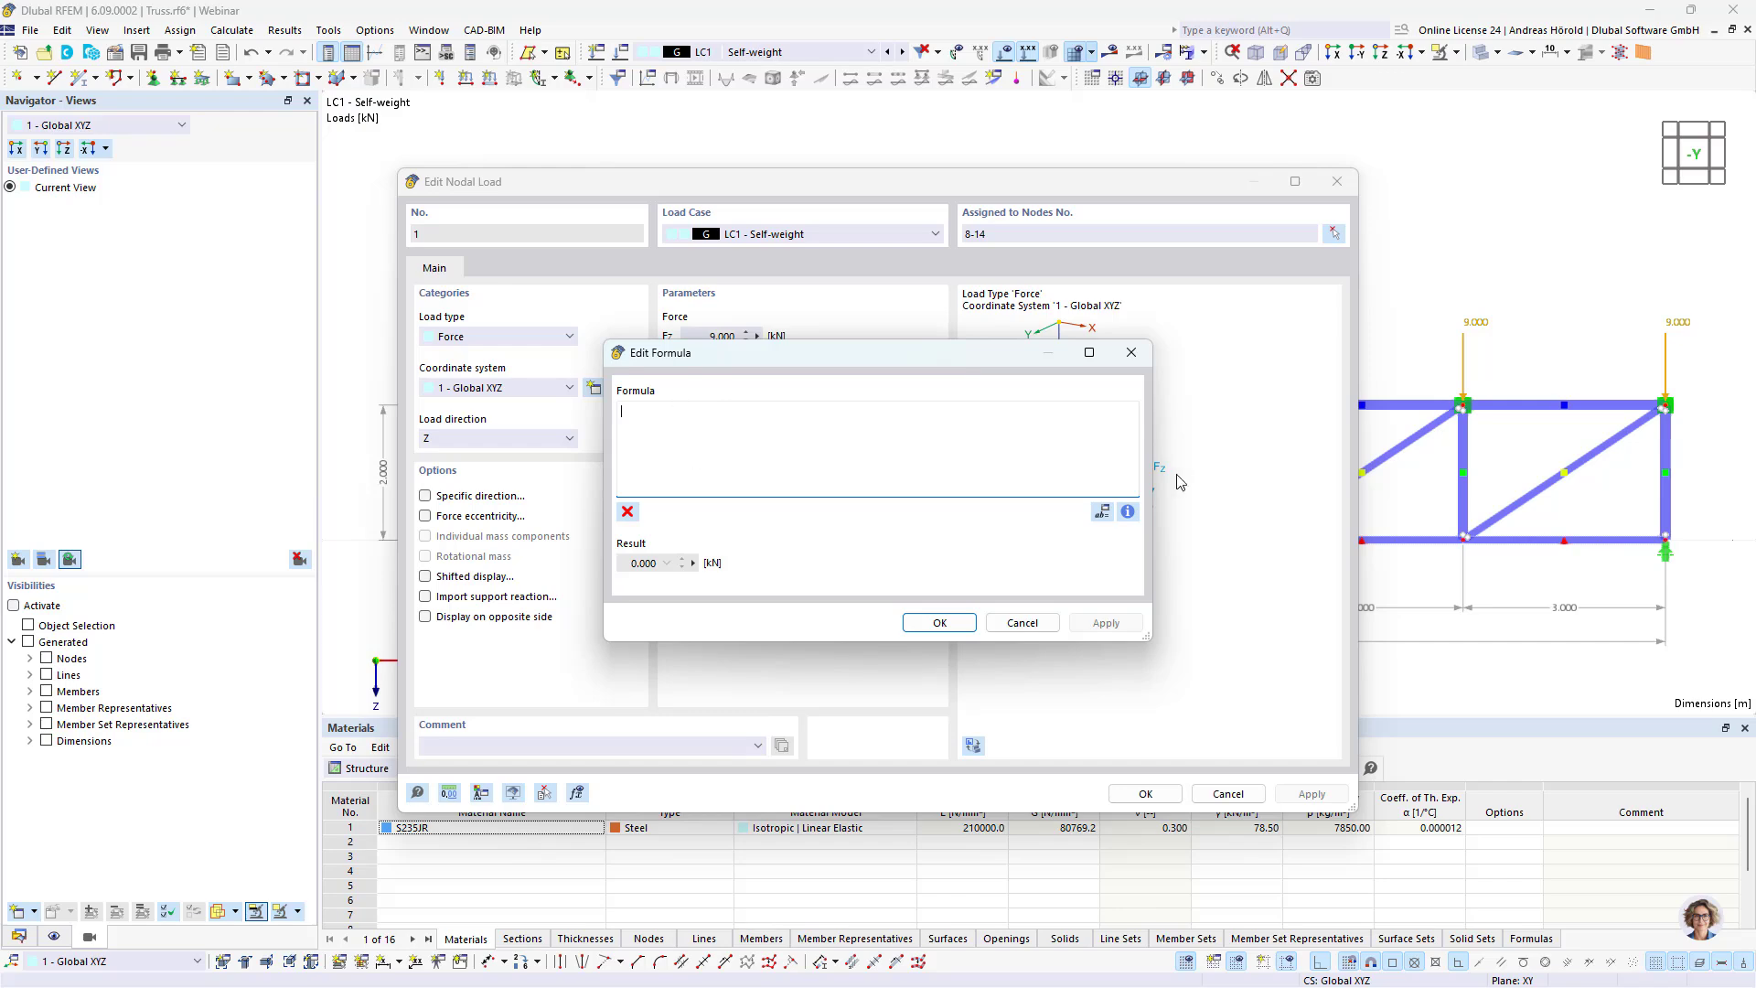
left_click(1102, 511)
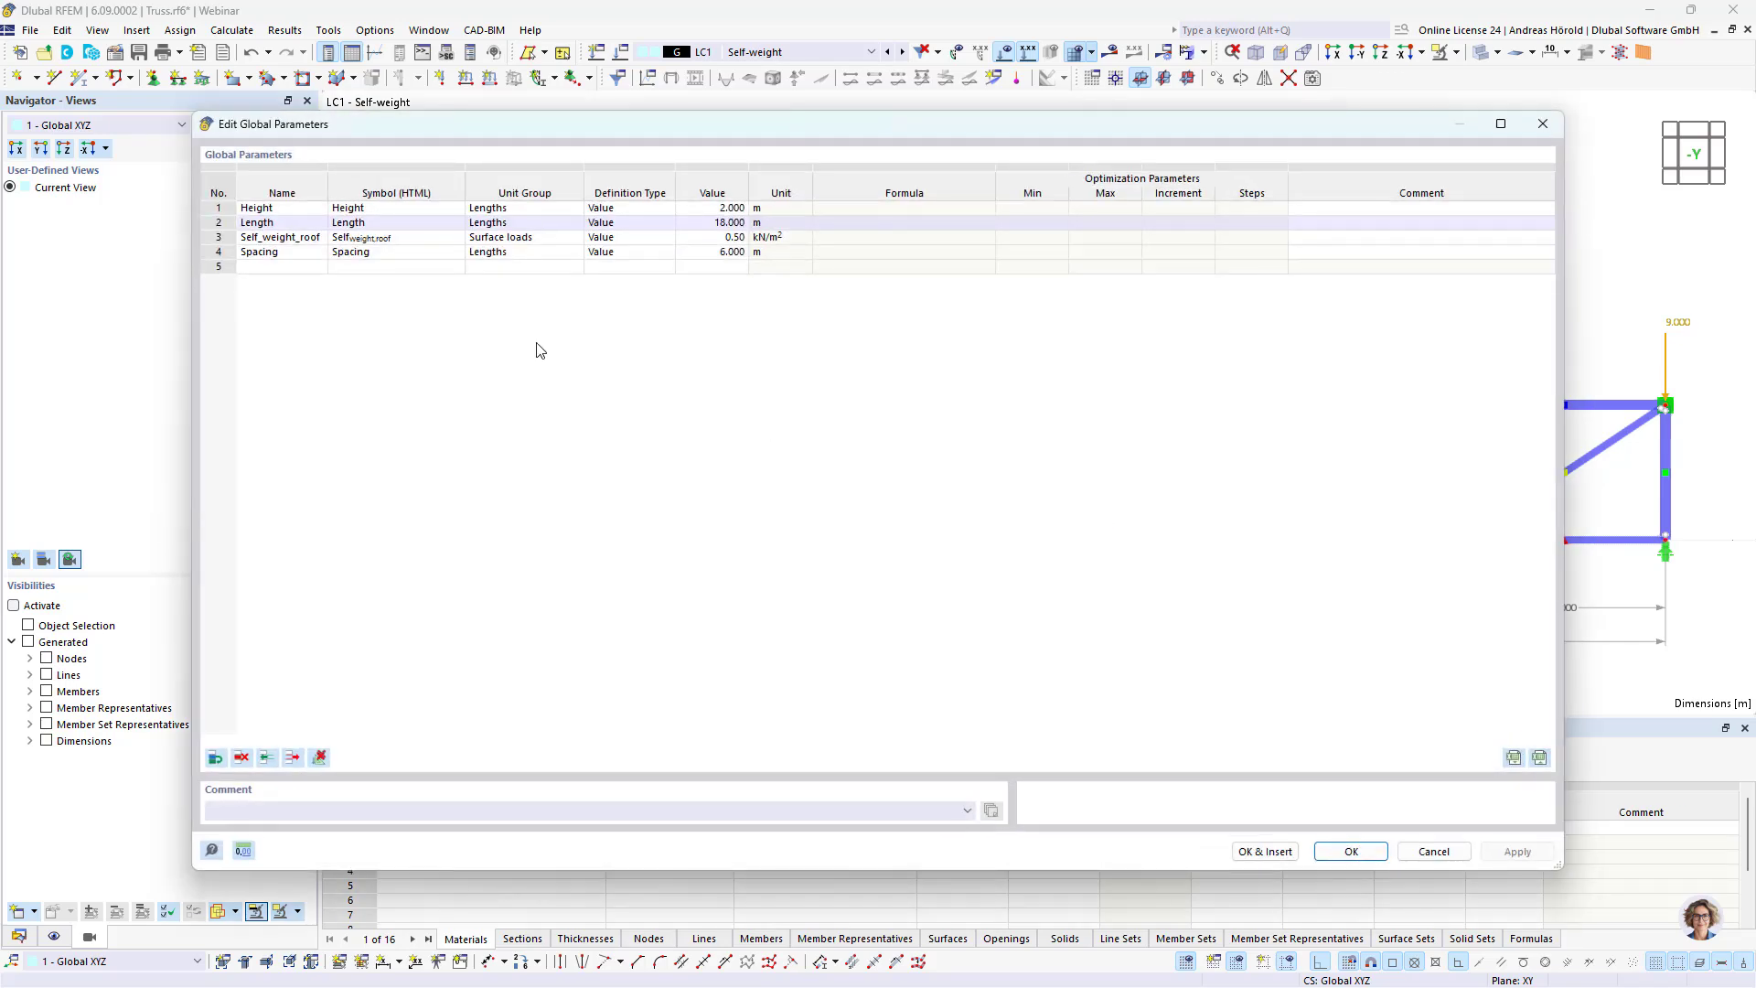
double_click(282, 238)
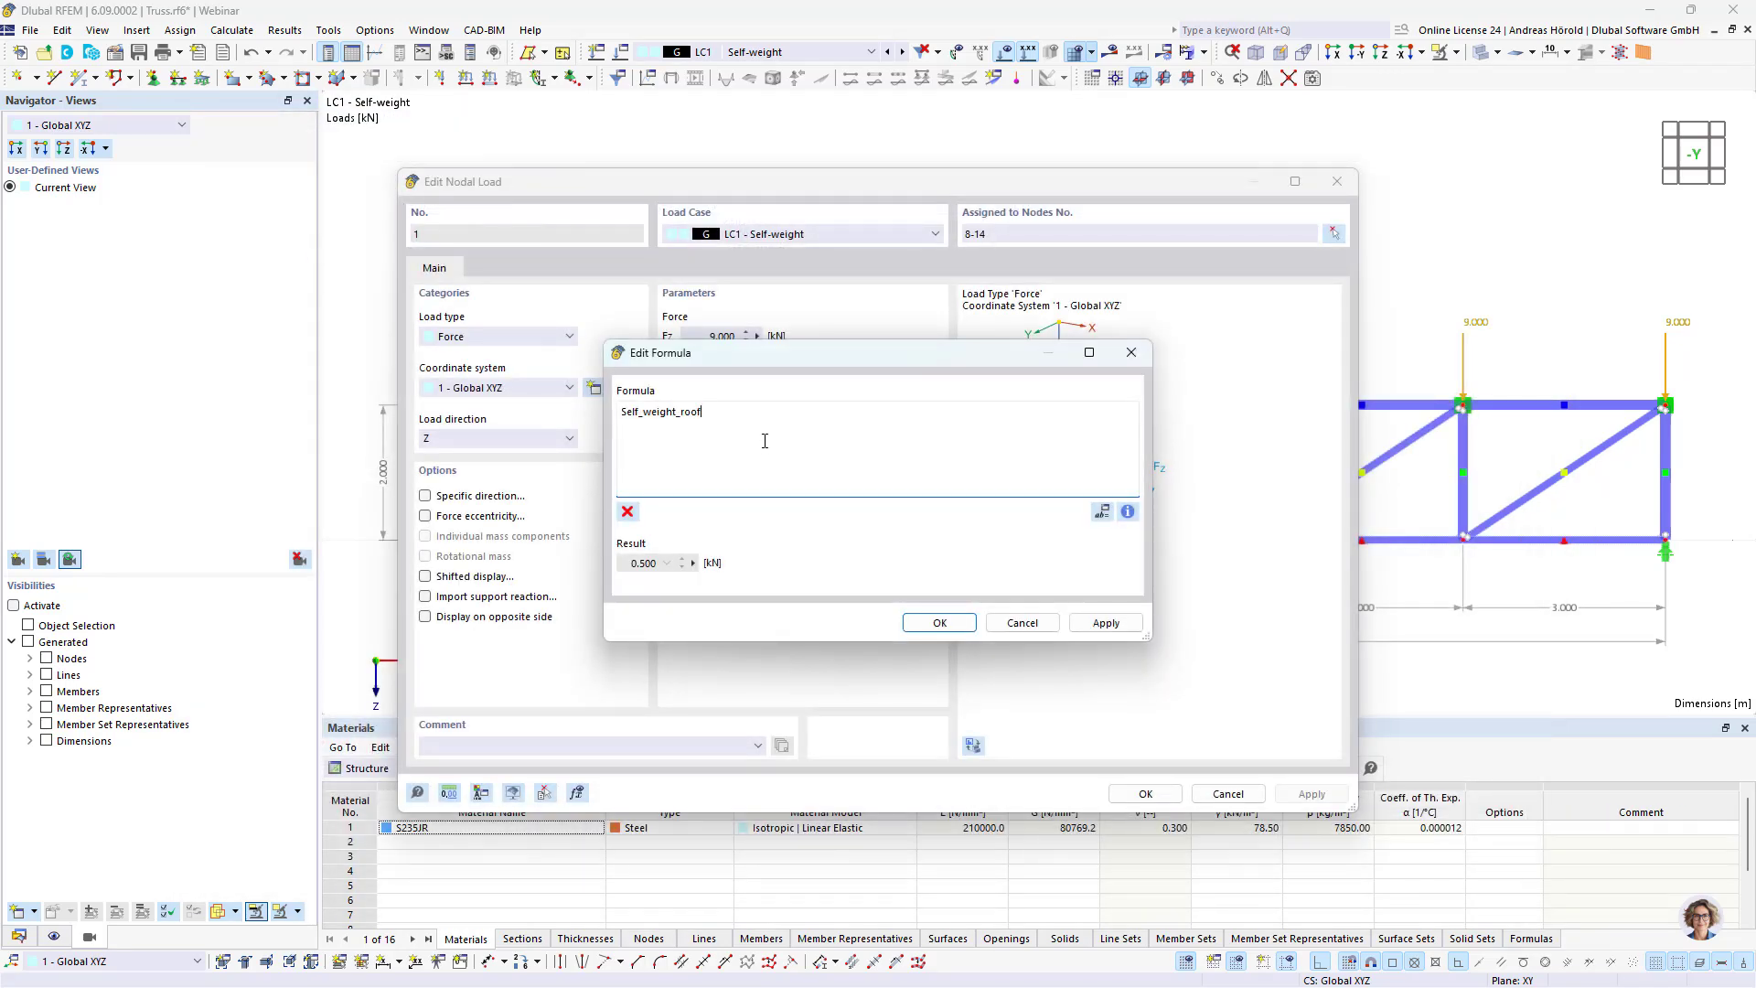
type("*")
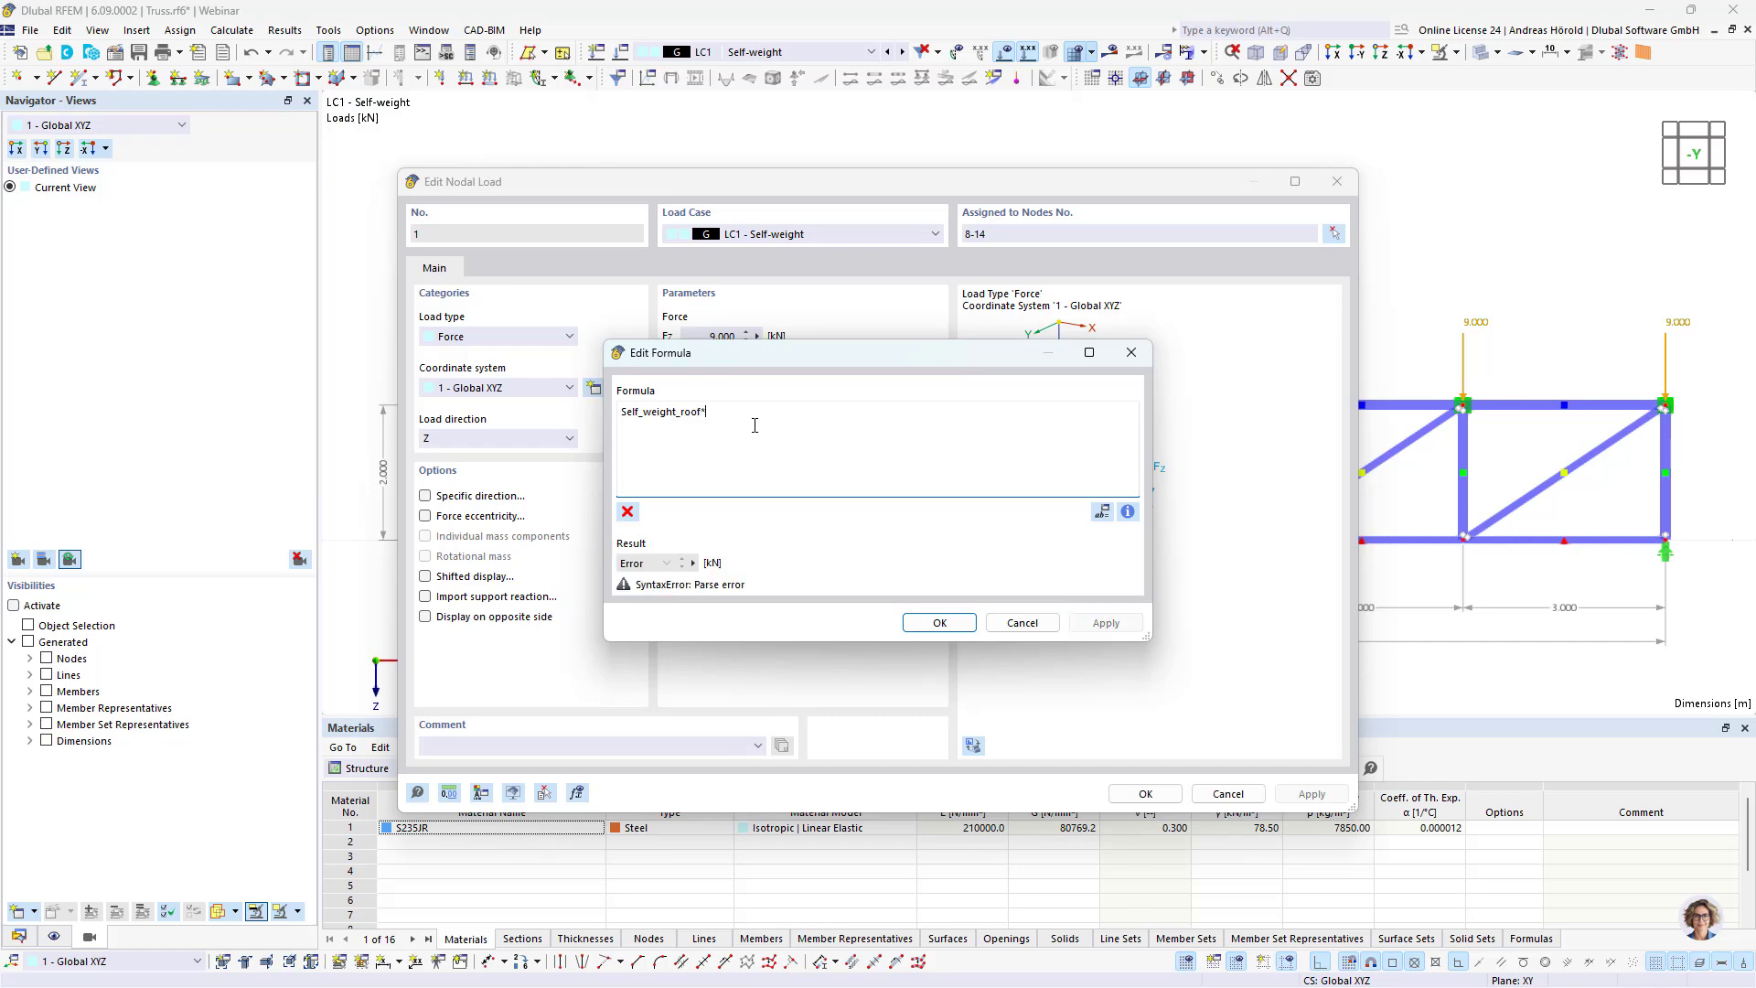
left_click(1103, 514)
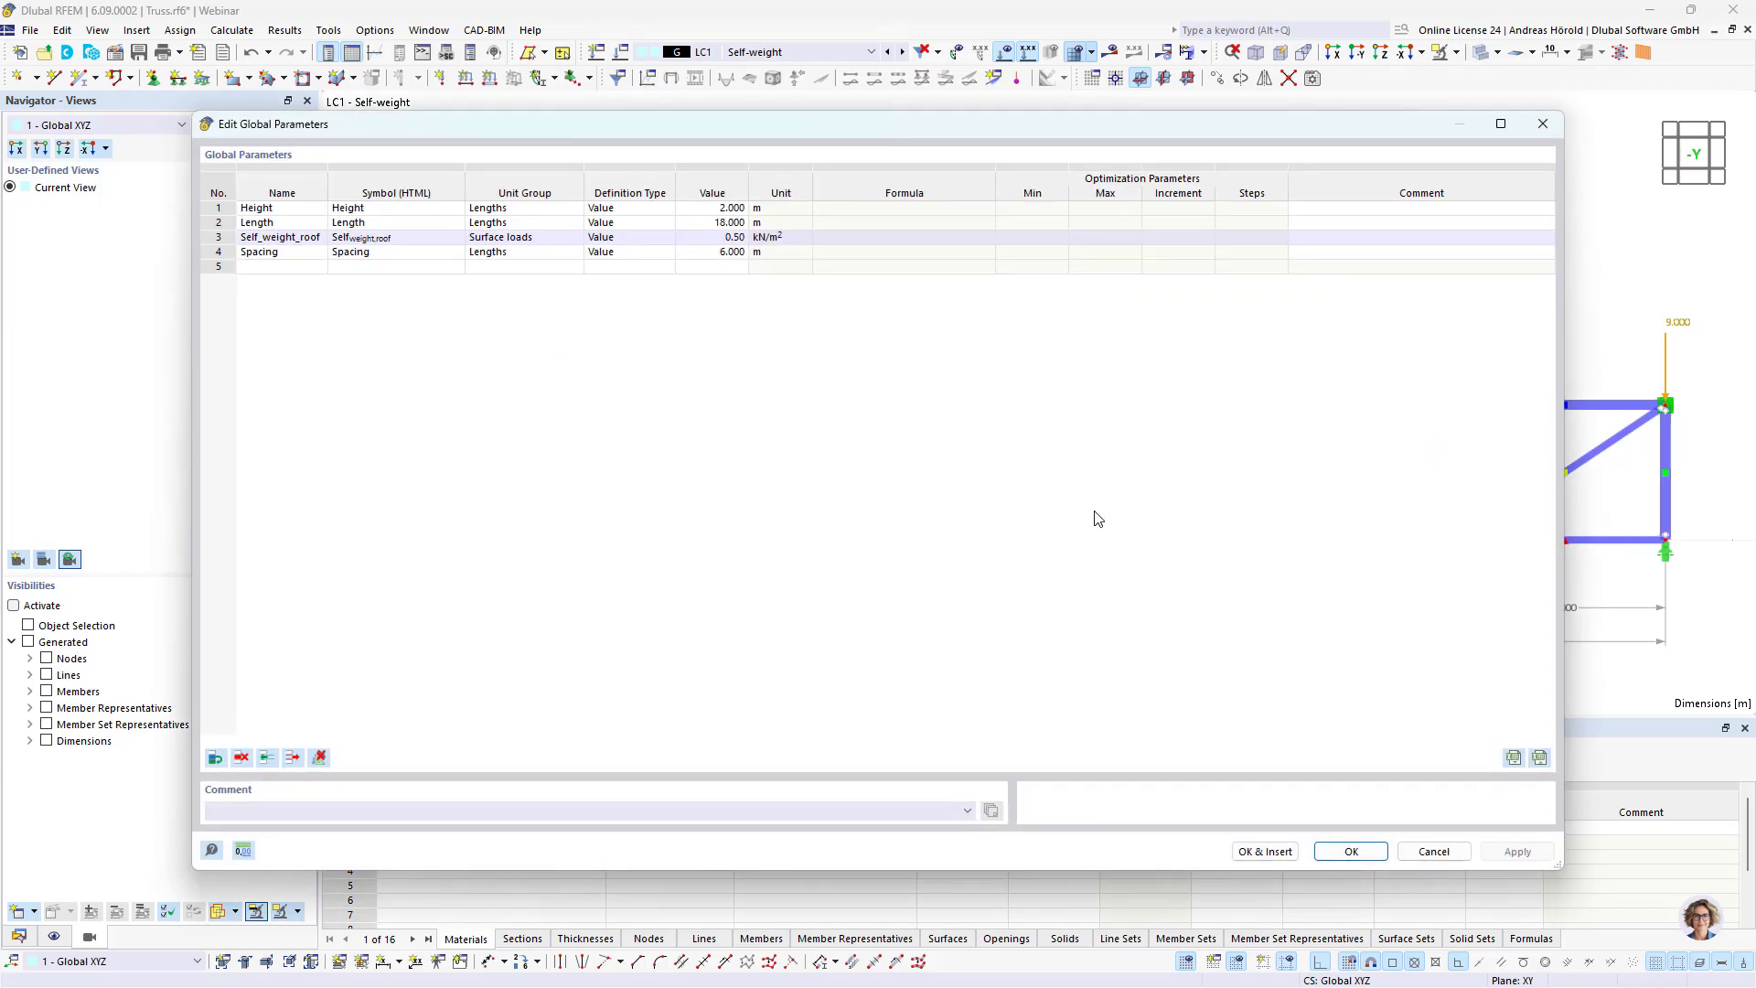
double_click(289, 256)
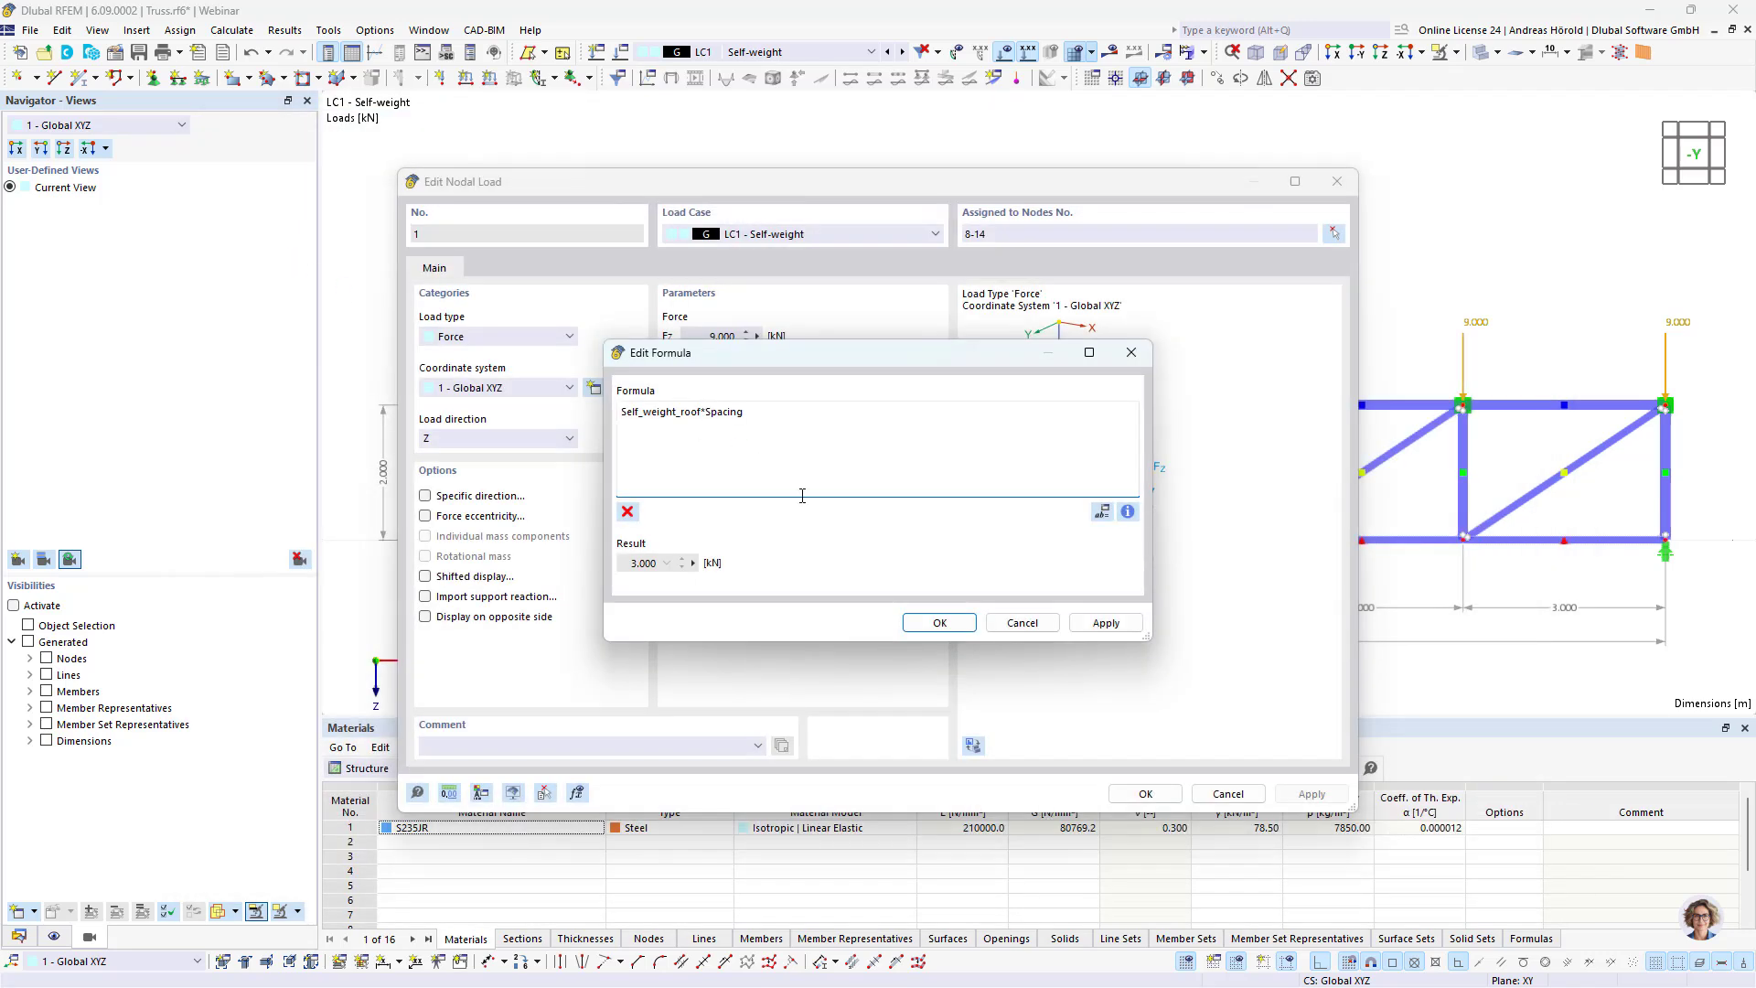
Step: Complete the nodal load formula as Self_weight_roof*Spacing*Length/6 and apply it to the loads
type("*")
left_click(1102, 512)
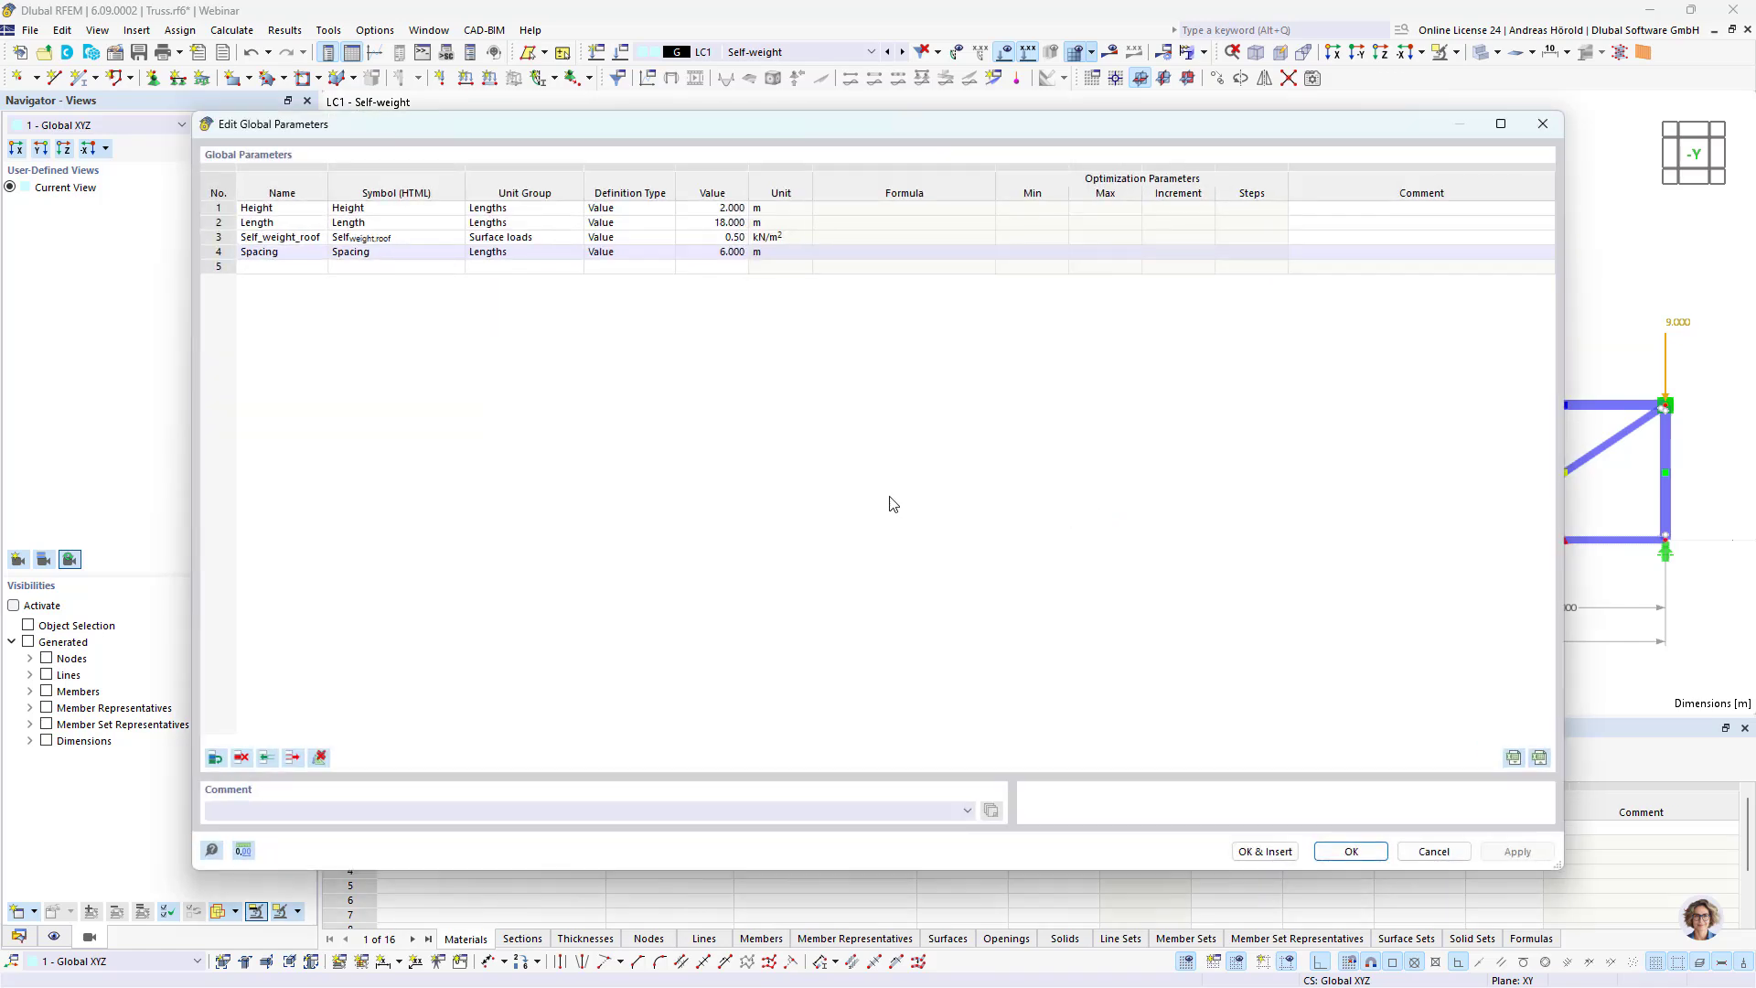
left_click(302, 223)
double_click(290, 224)
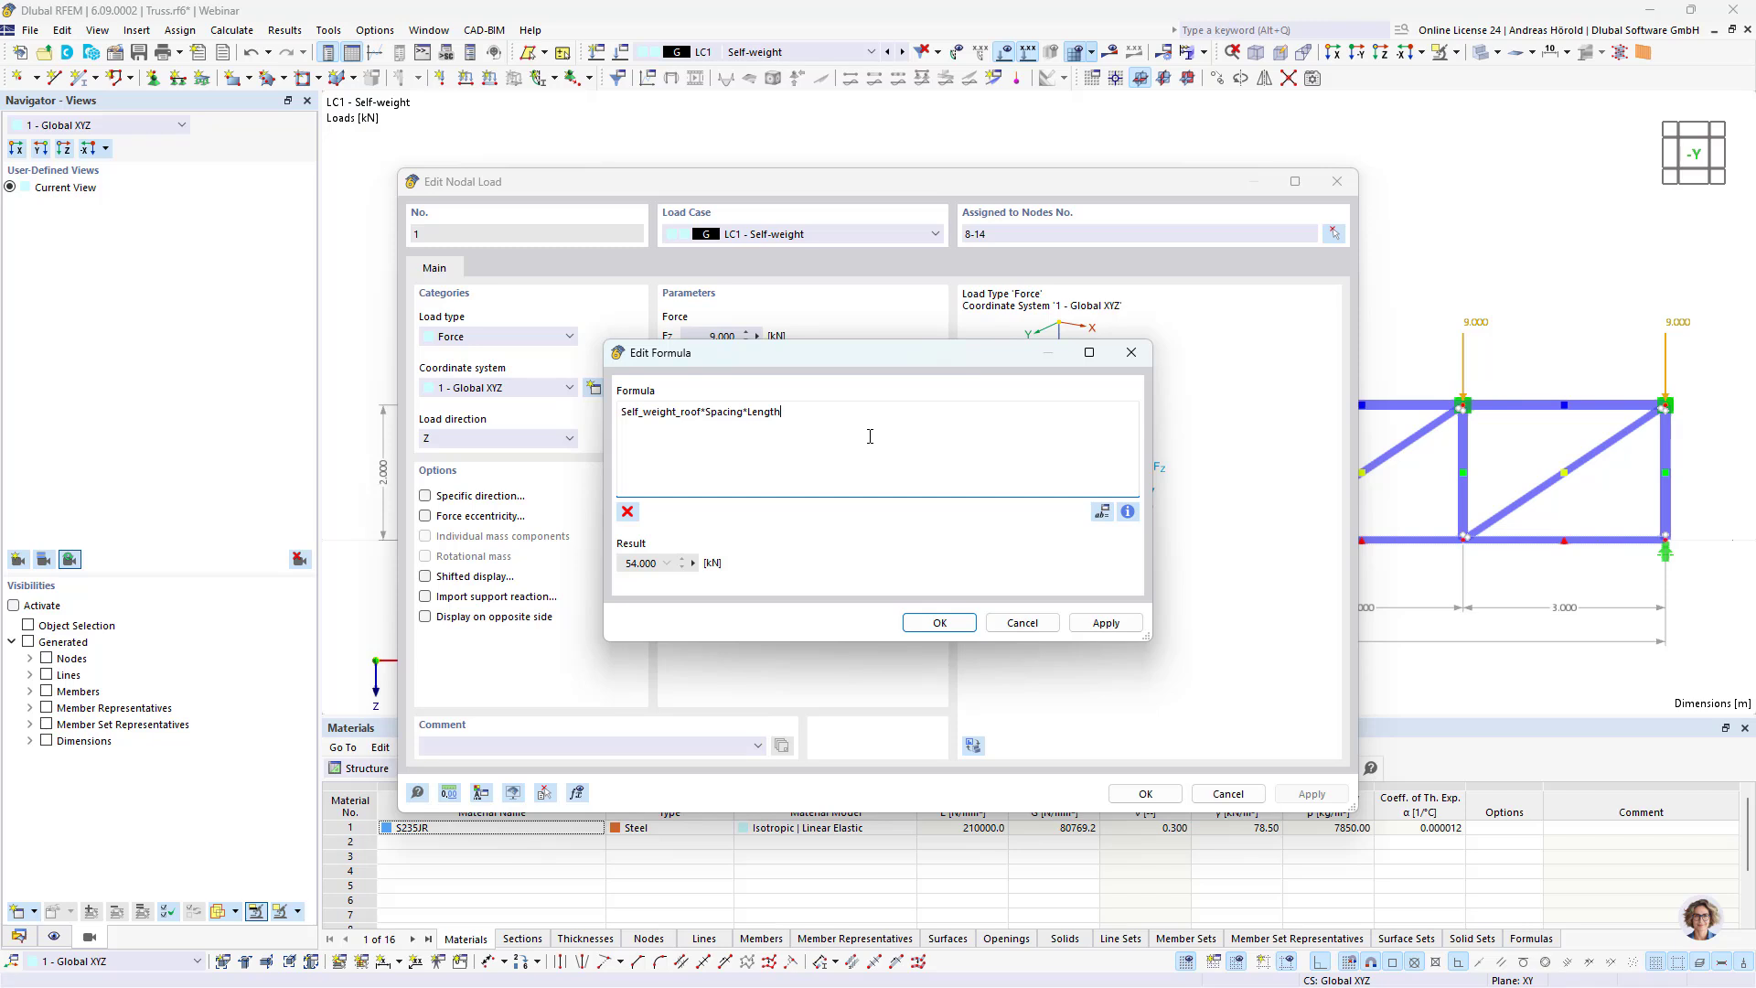
type("/6")
left_click(942, 622)
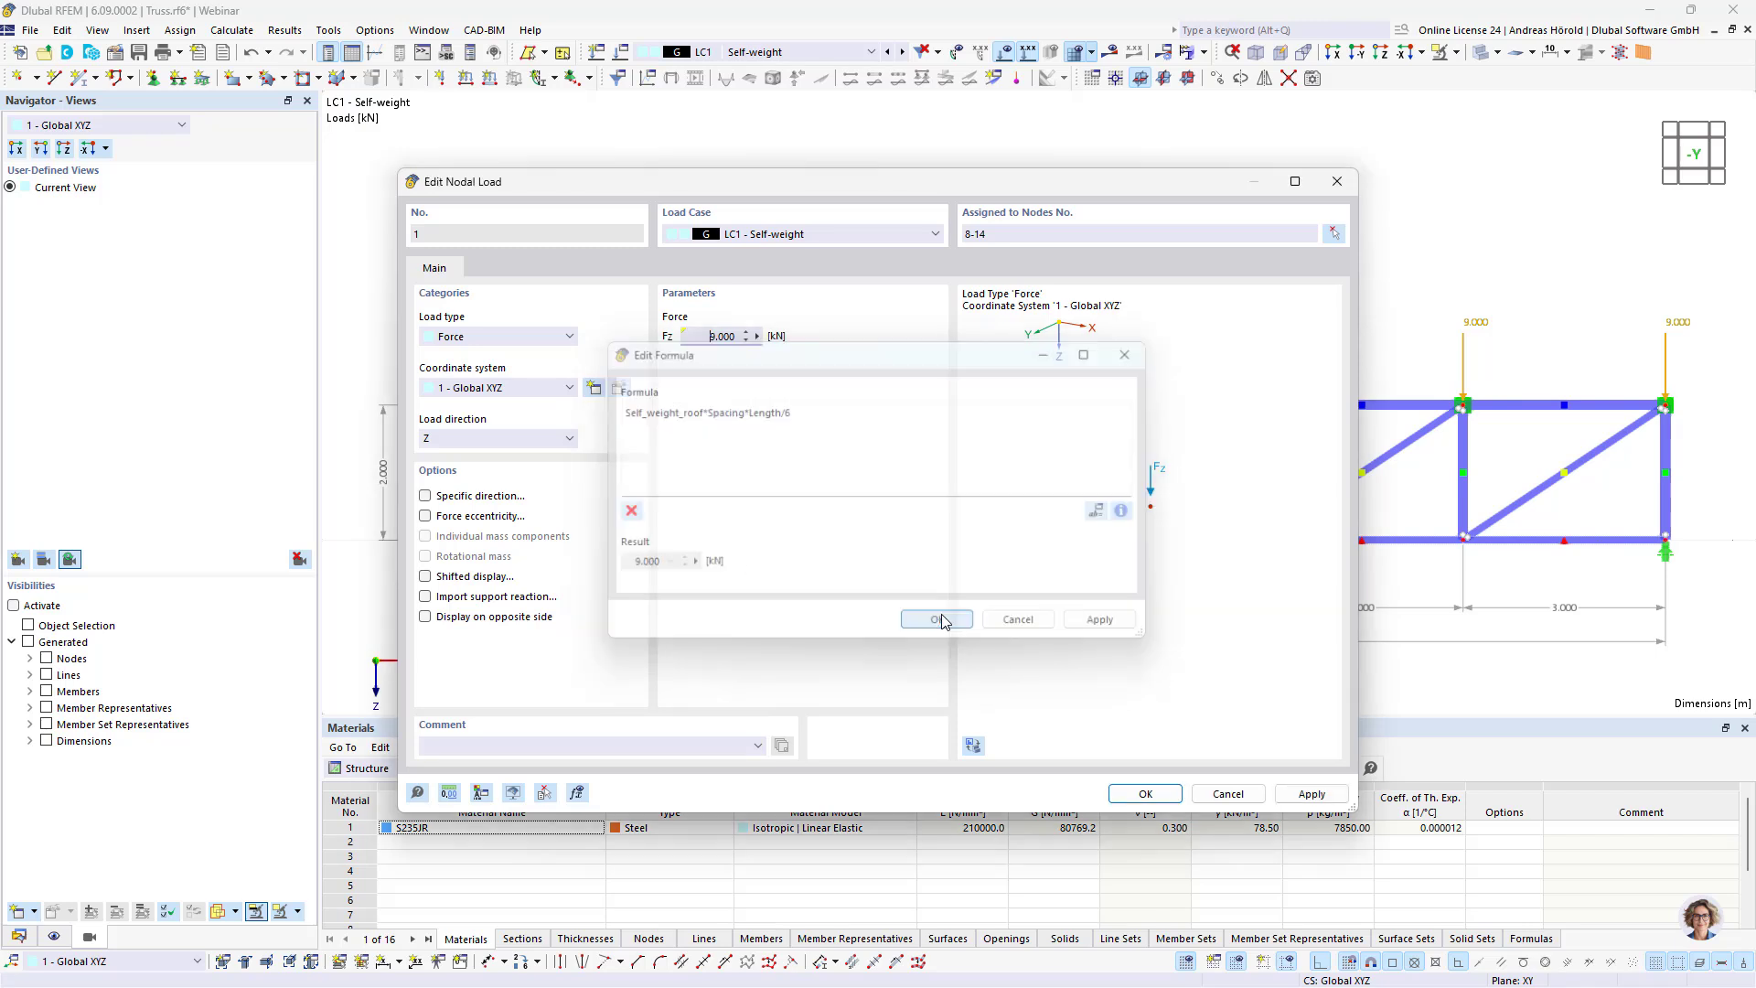
left_click(1134, 794)
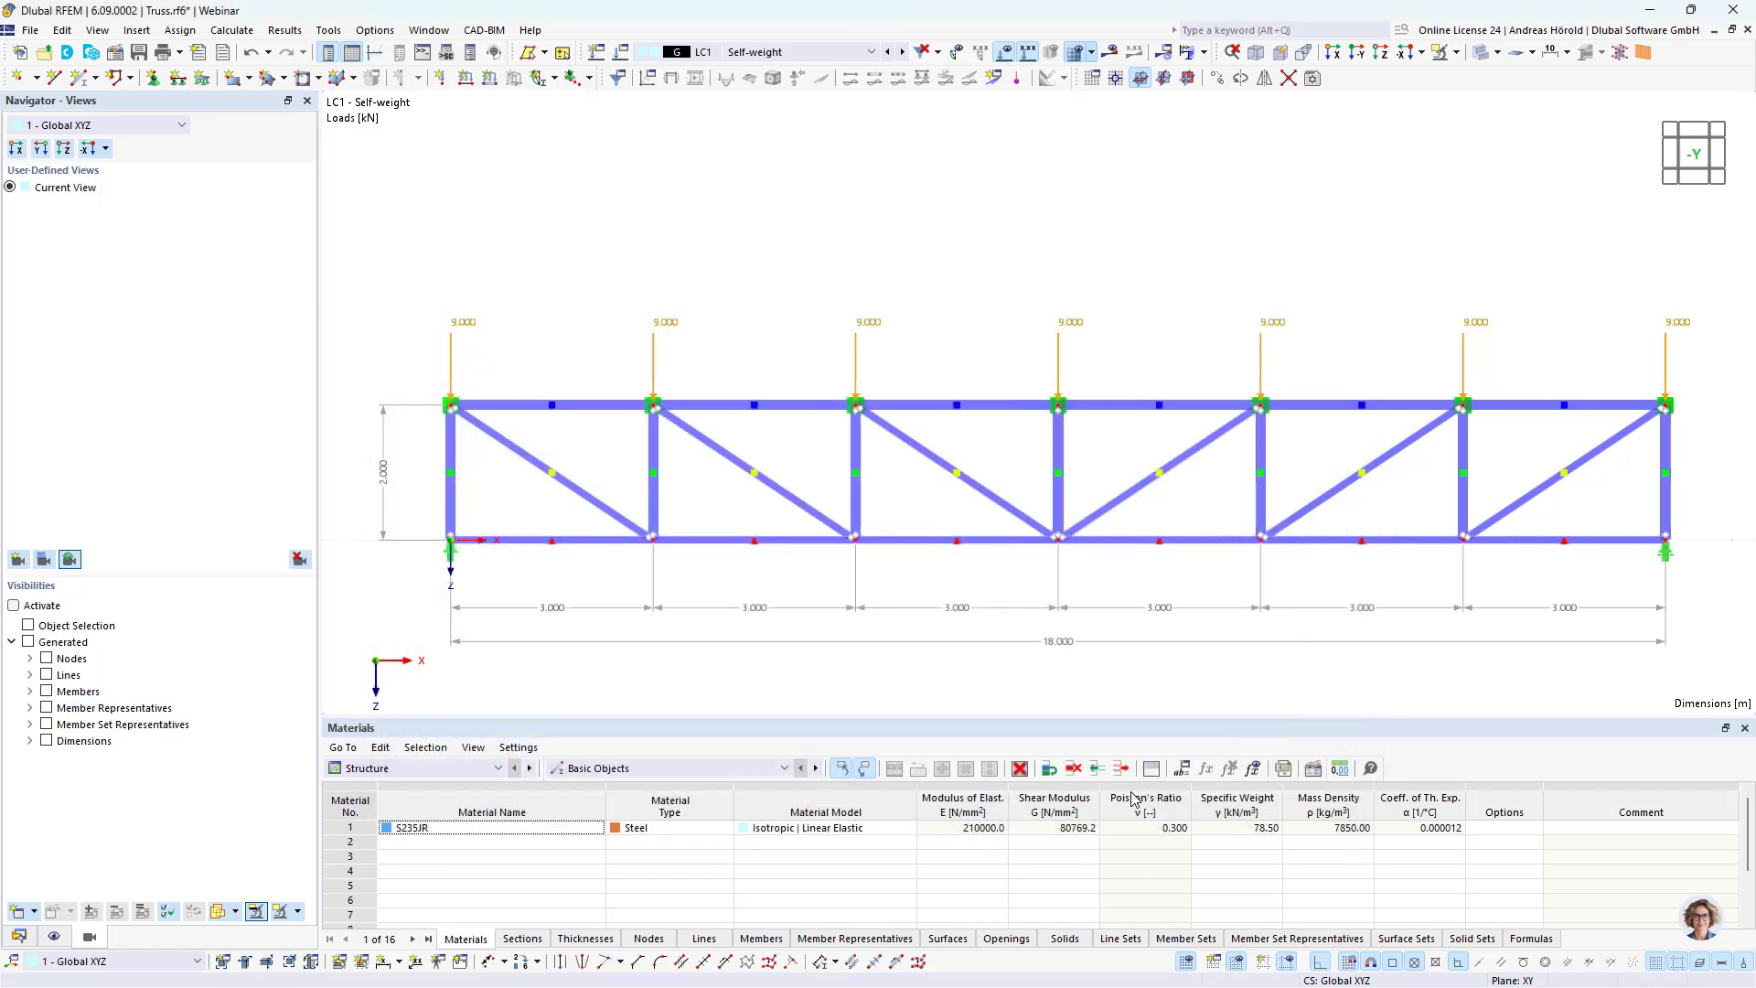
Step: Open the global parameters for editing and place their dialog below the truss model
middle_click_drag(1134, 712, 1074, 502)
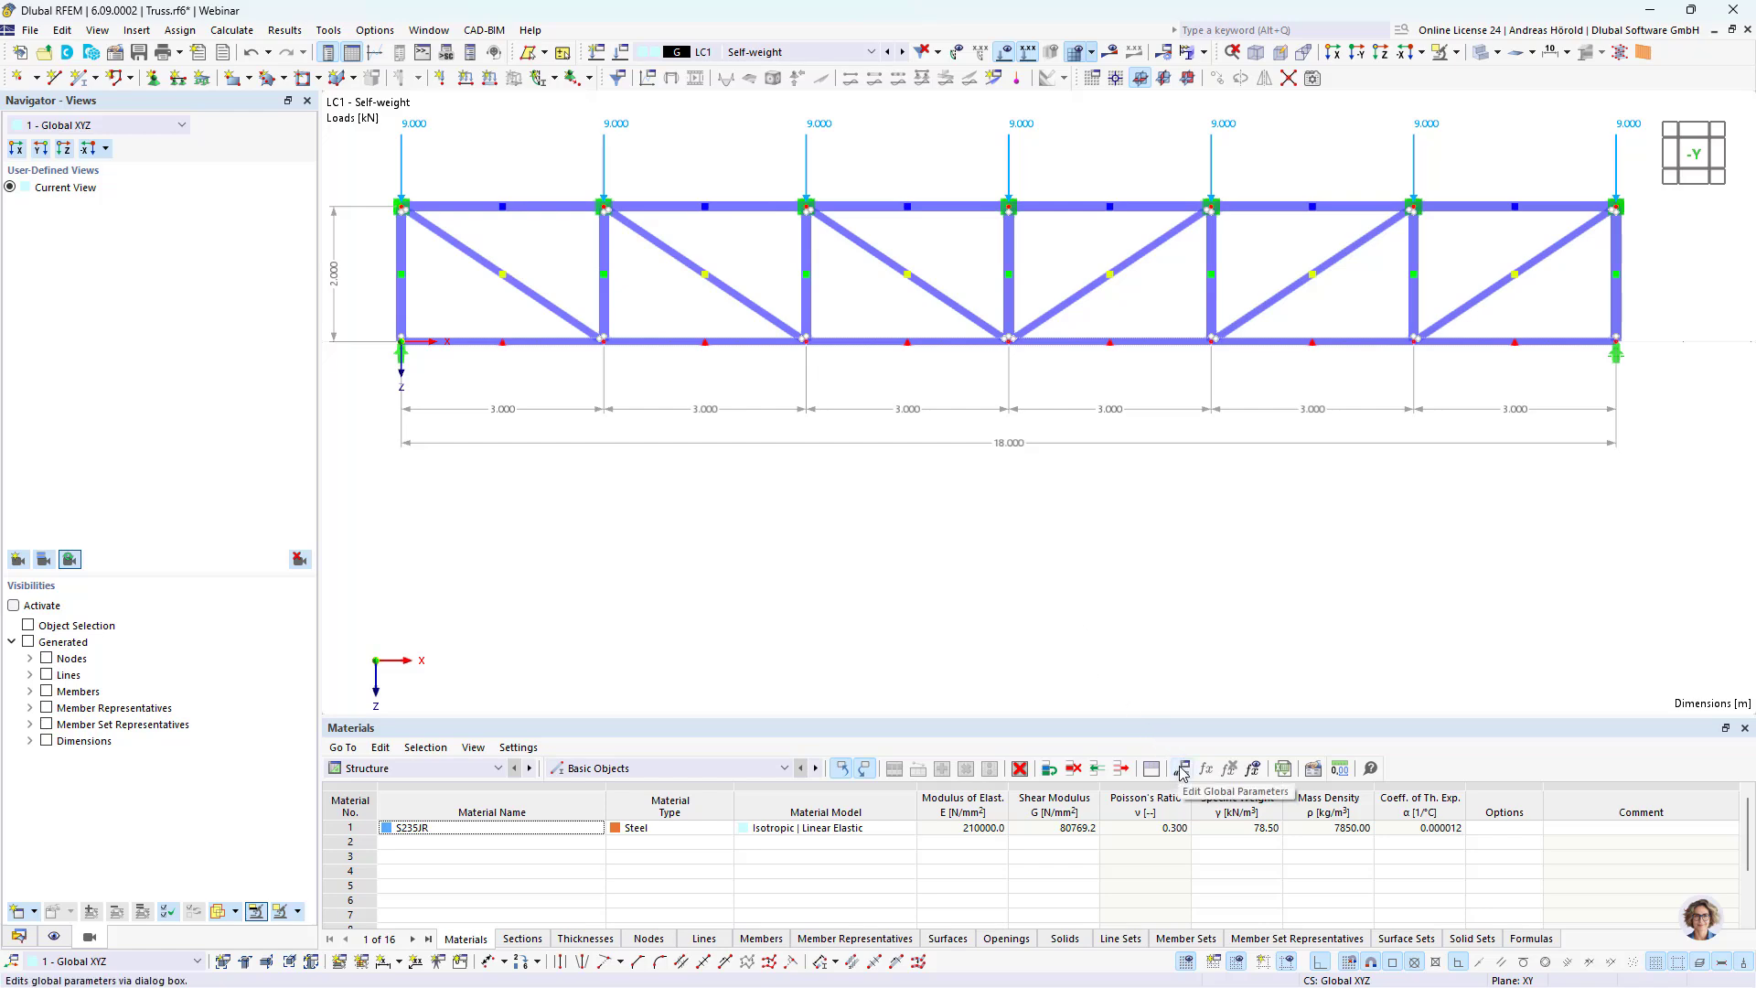
left_click(1182, 769)
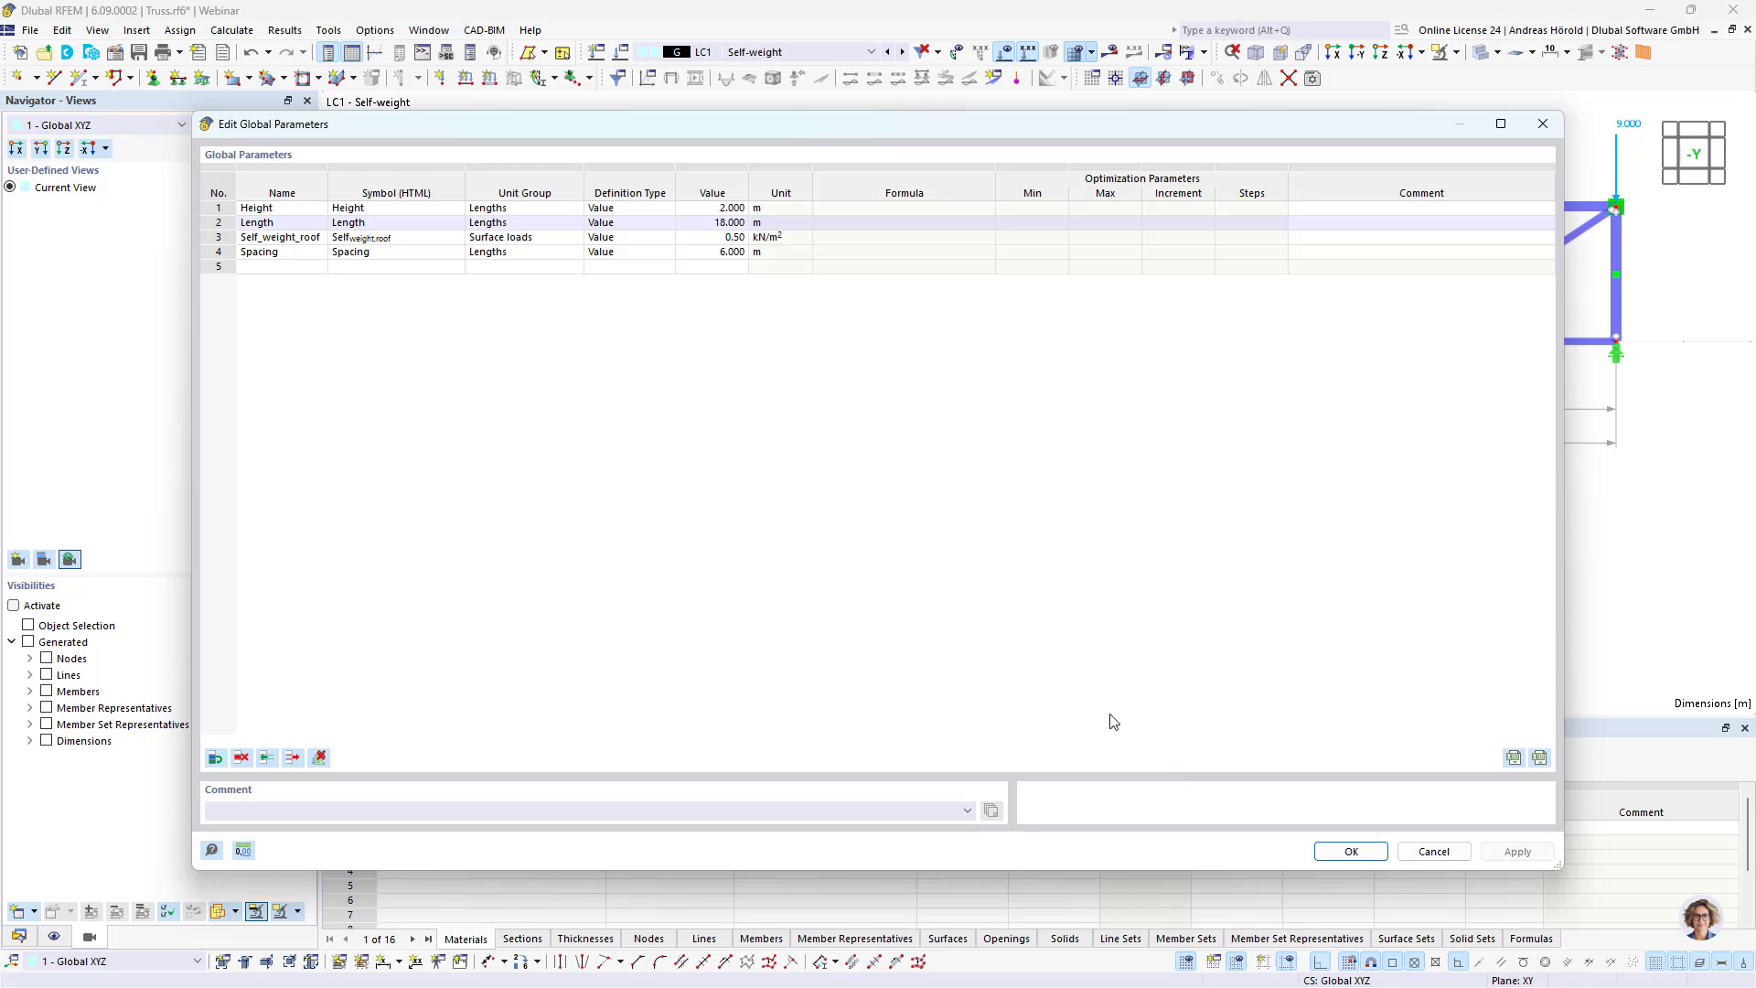
left_click_drag(822, 110, 947, 509)
Step: Try to apply global parameters of 1.5 m for Height, 20 m for Length, 1 kN/m² for Self_weight_roof and 4 m for Spacing
left_click(816, 581)
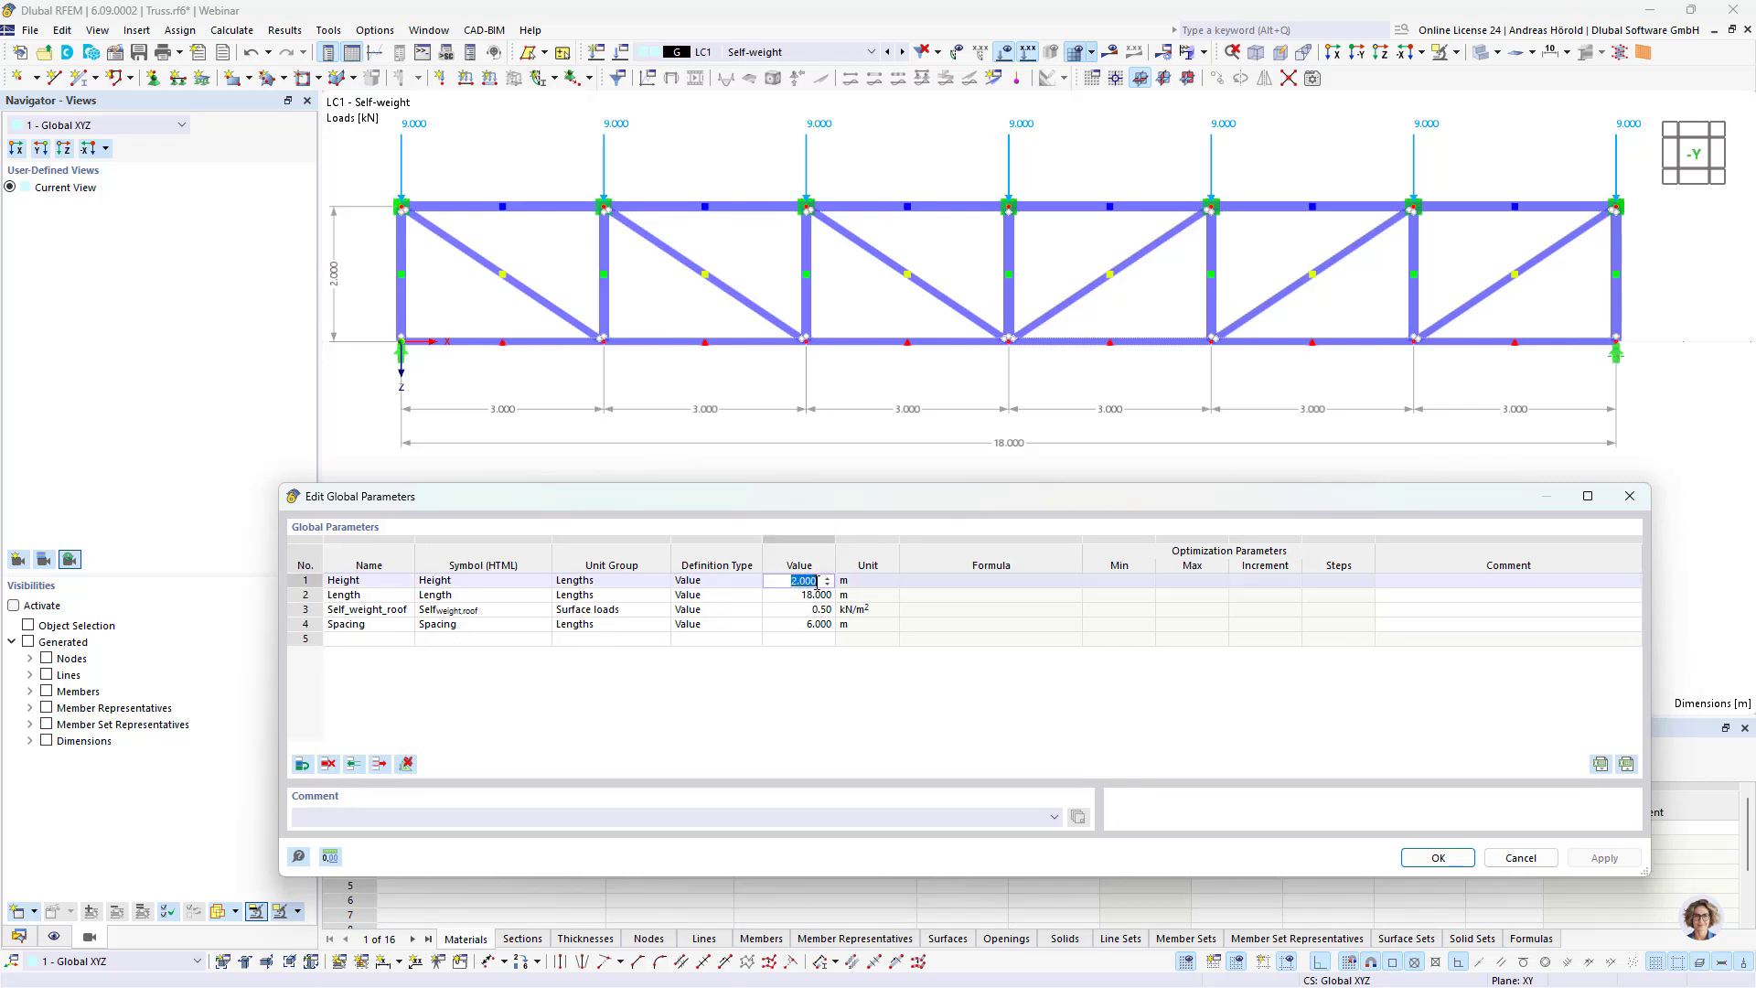
type("1,5")
left_click(816, 596)
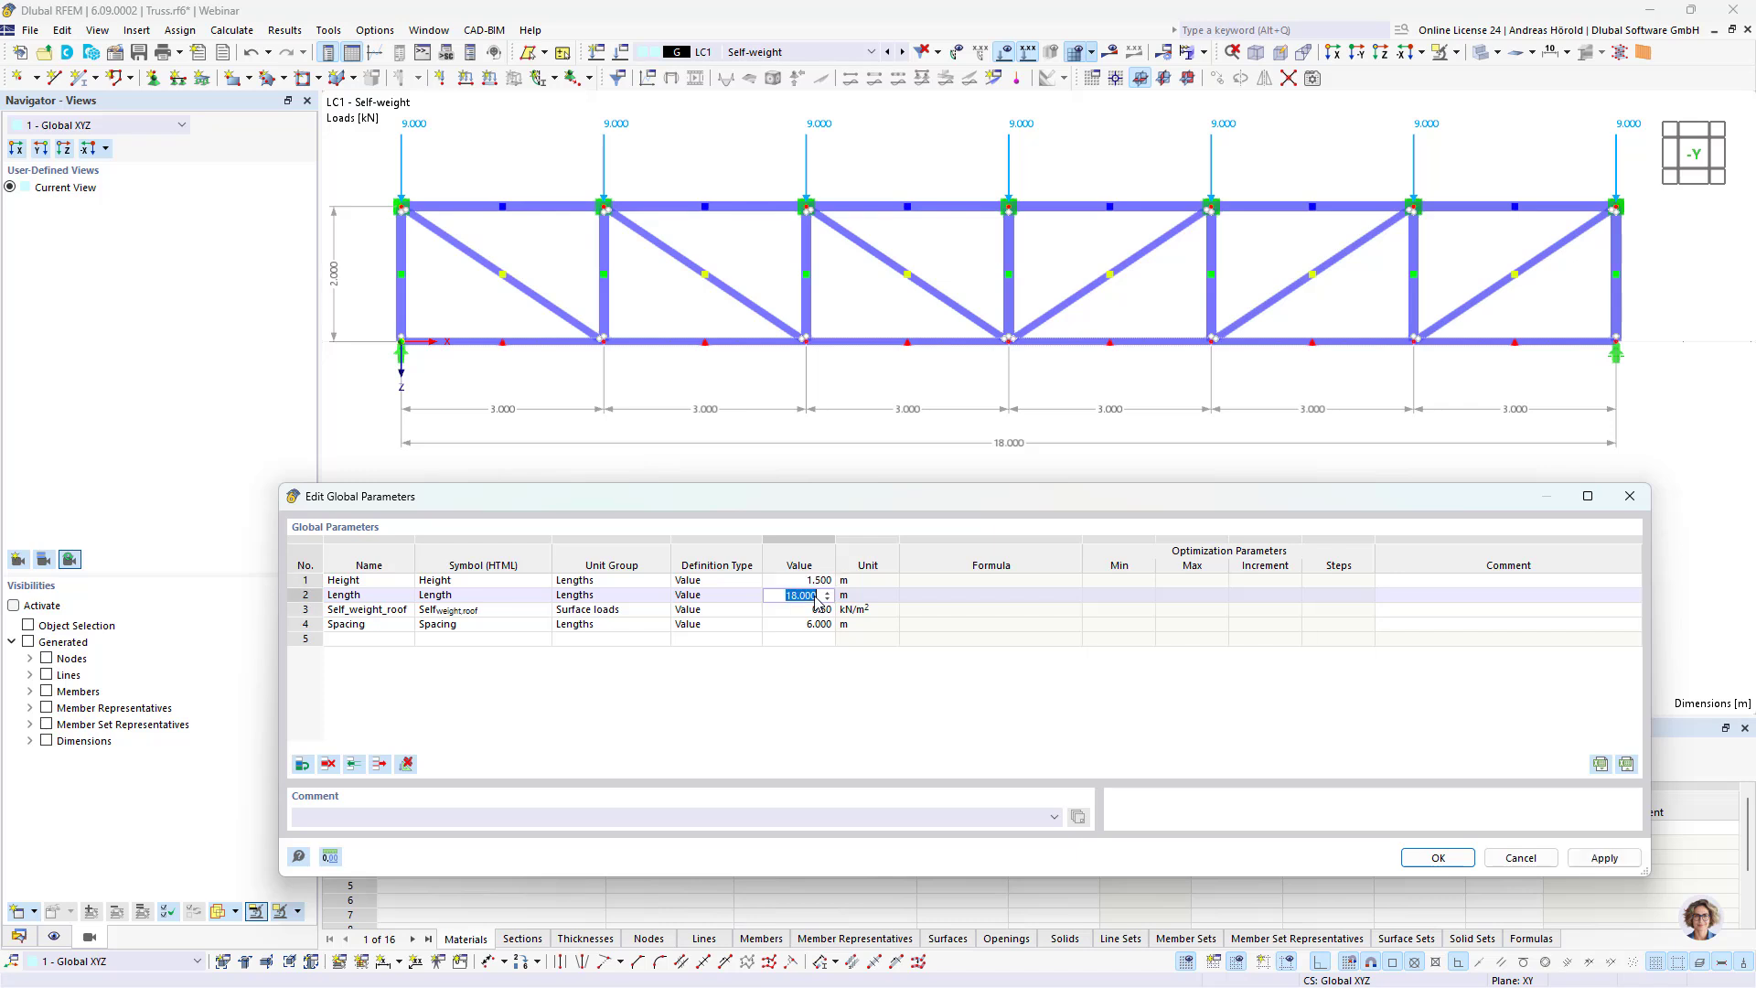
type("20")
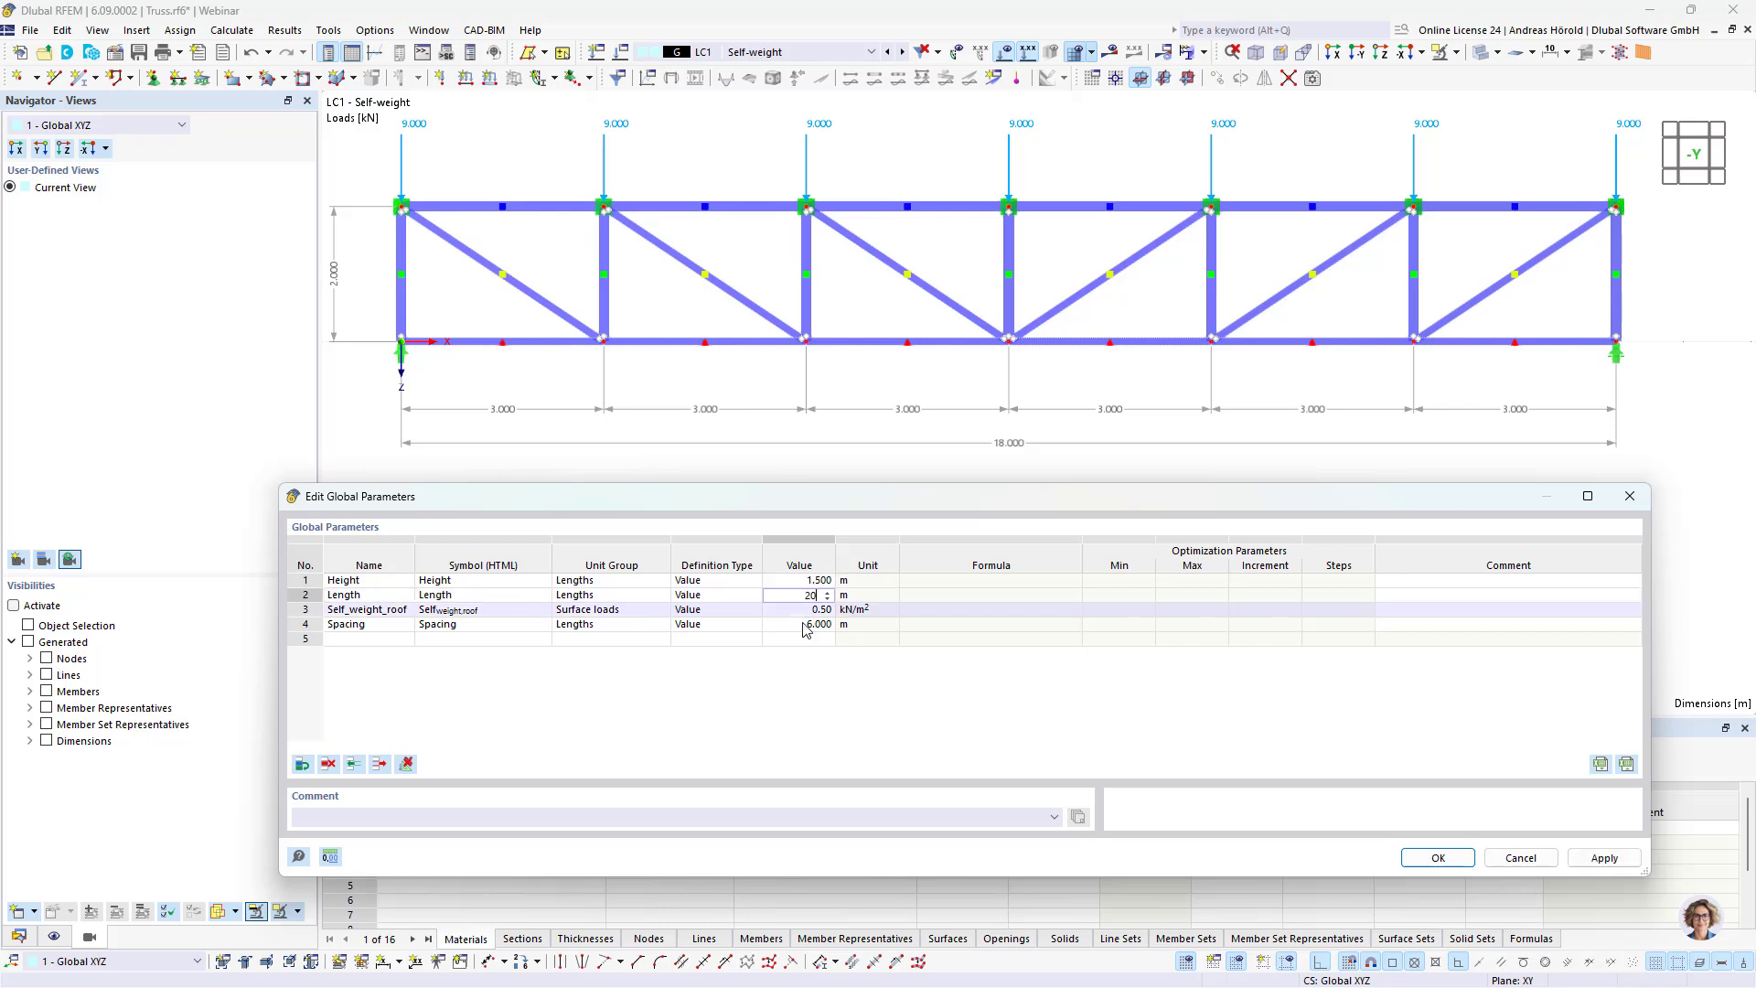
left_click(819, 610)
type("1")
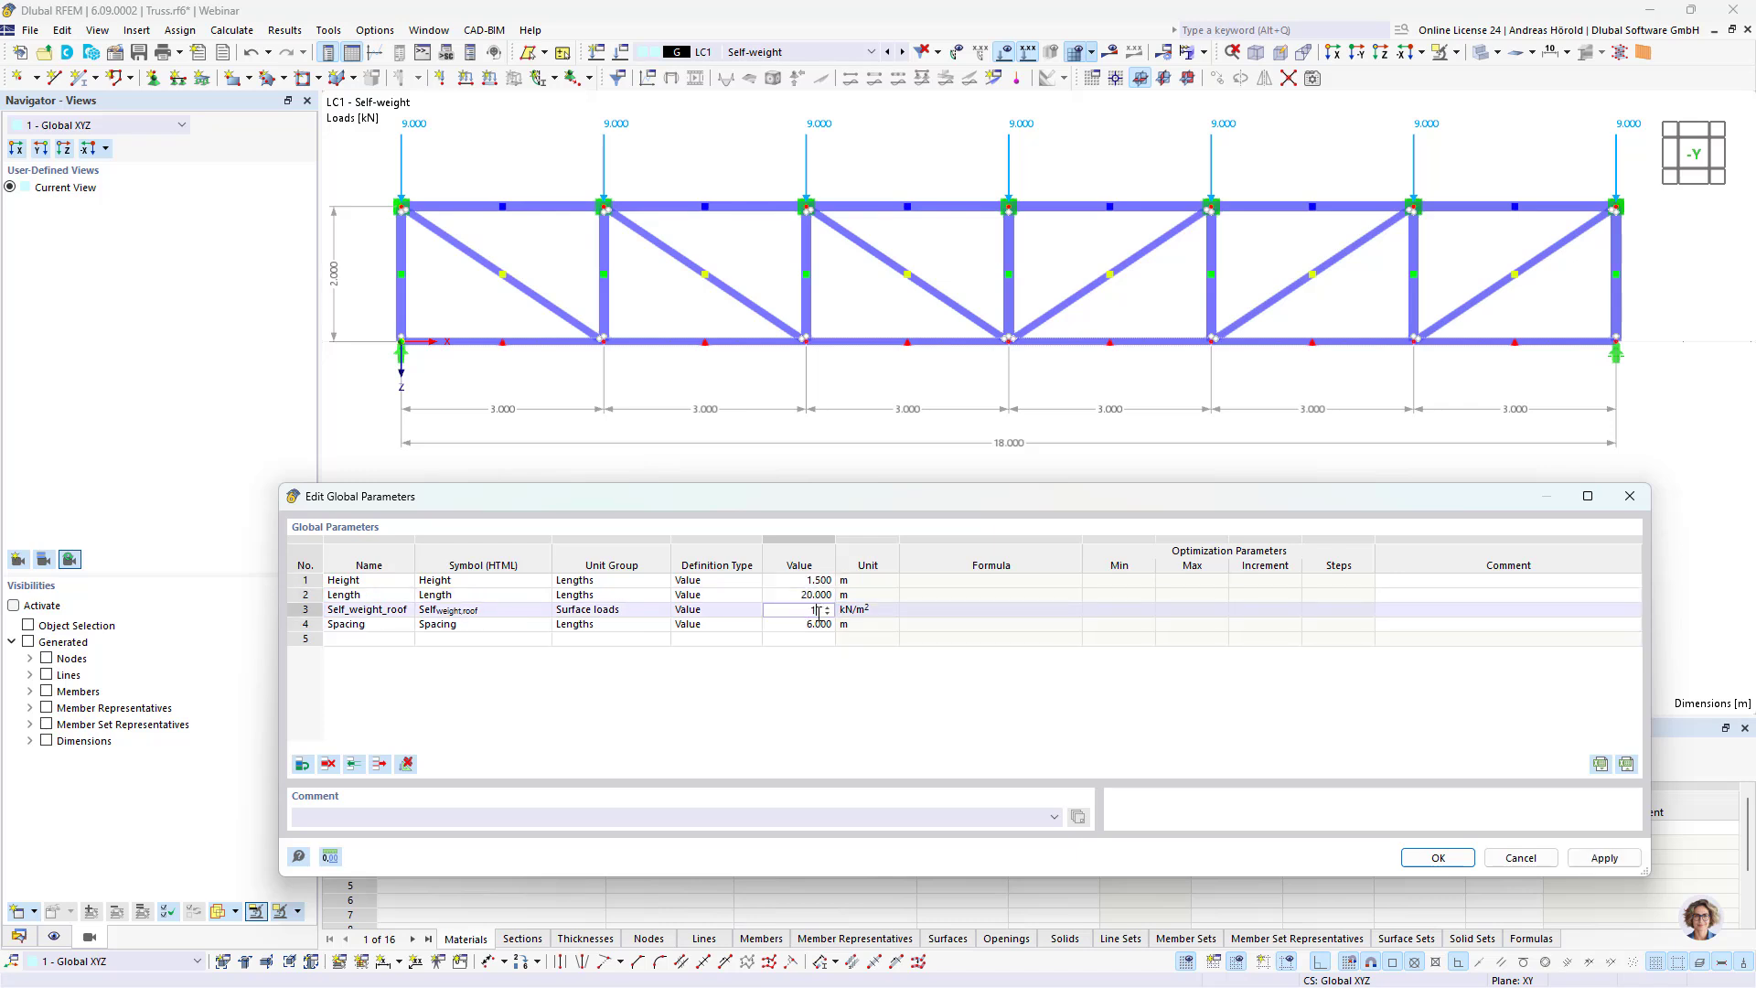
left_click(813, 623)
type("4")
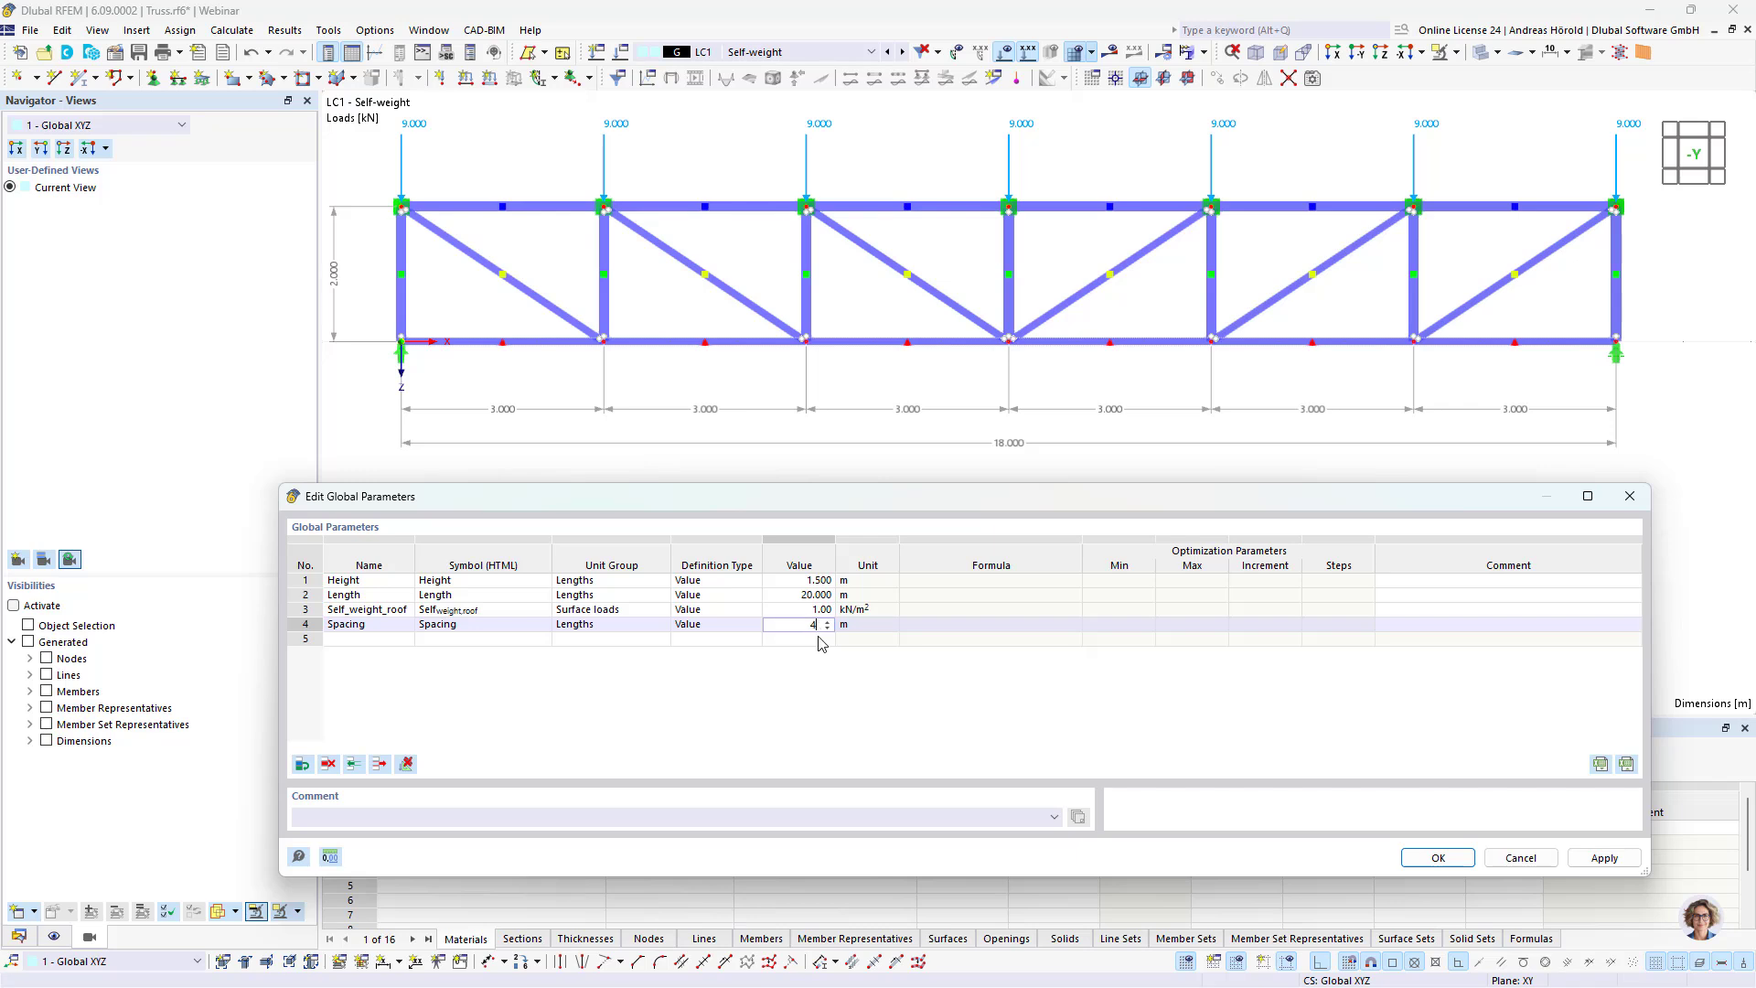
left_click(817, 639)
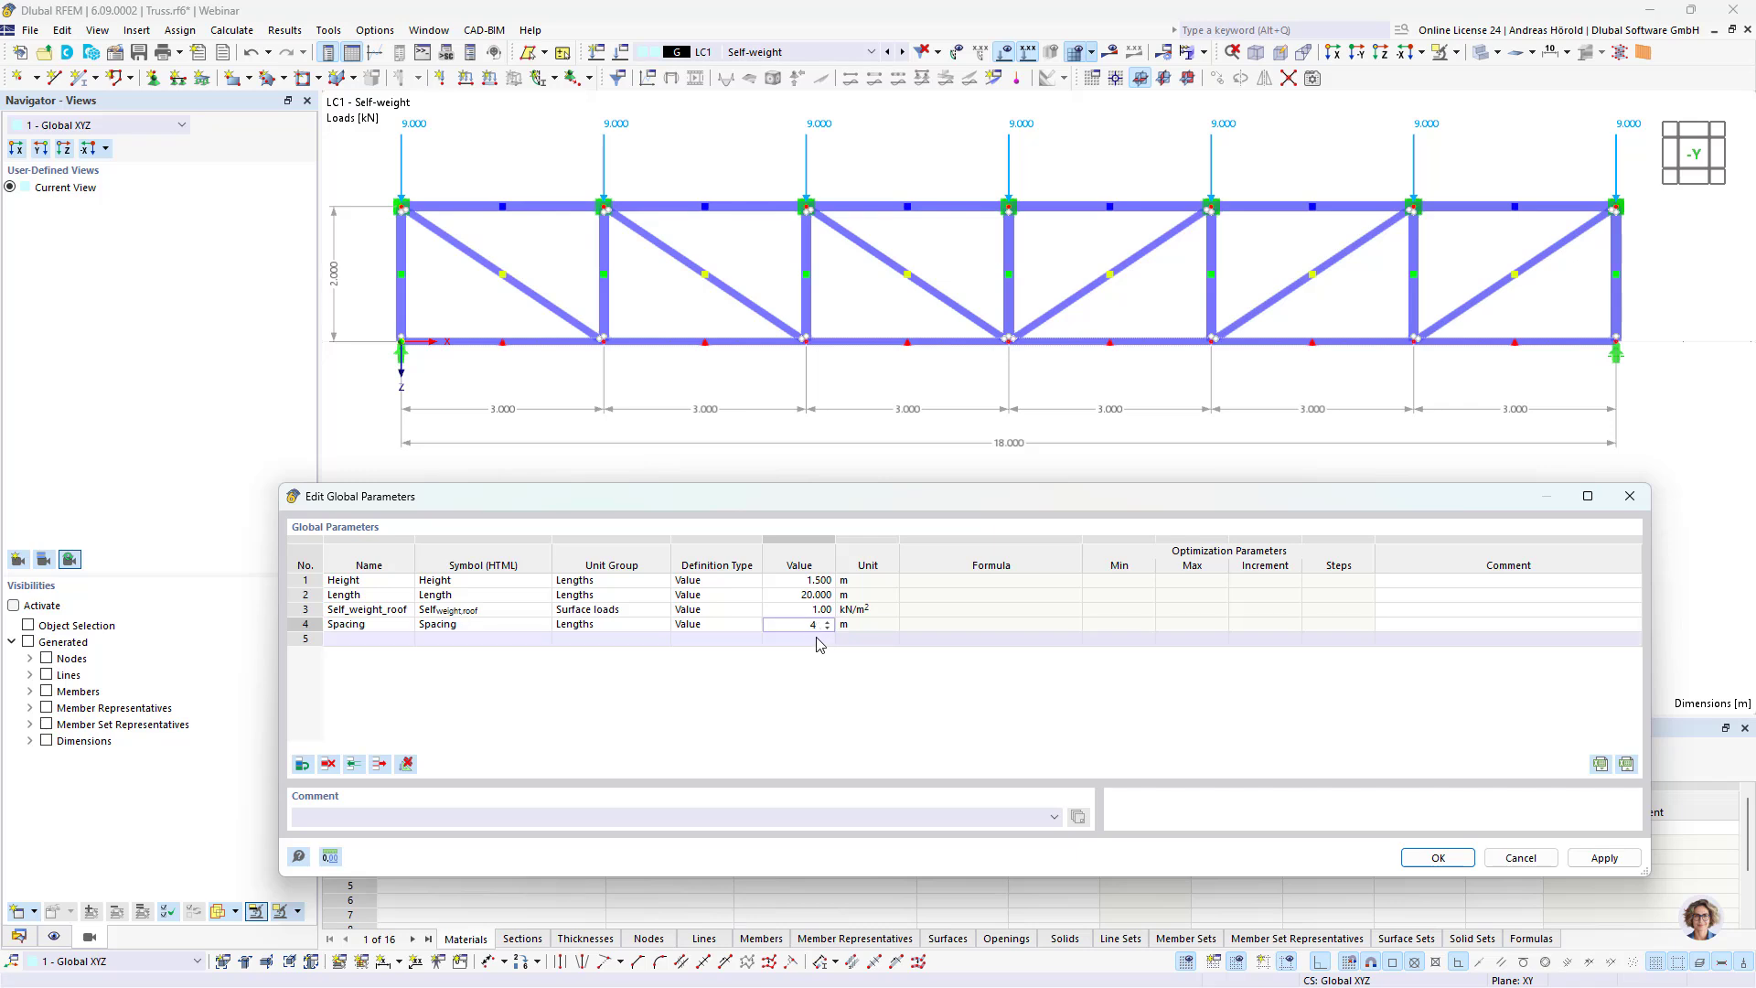
left_click(1599, 859)
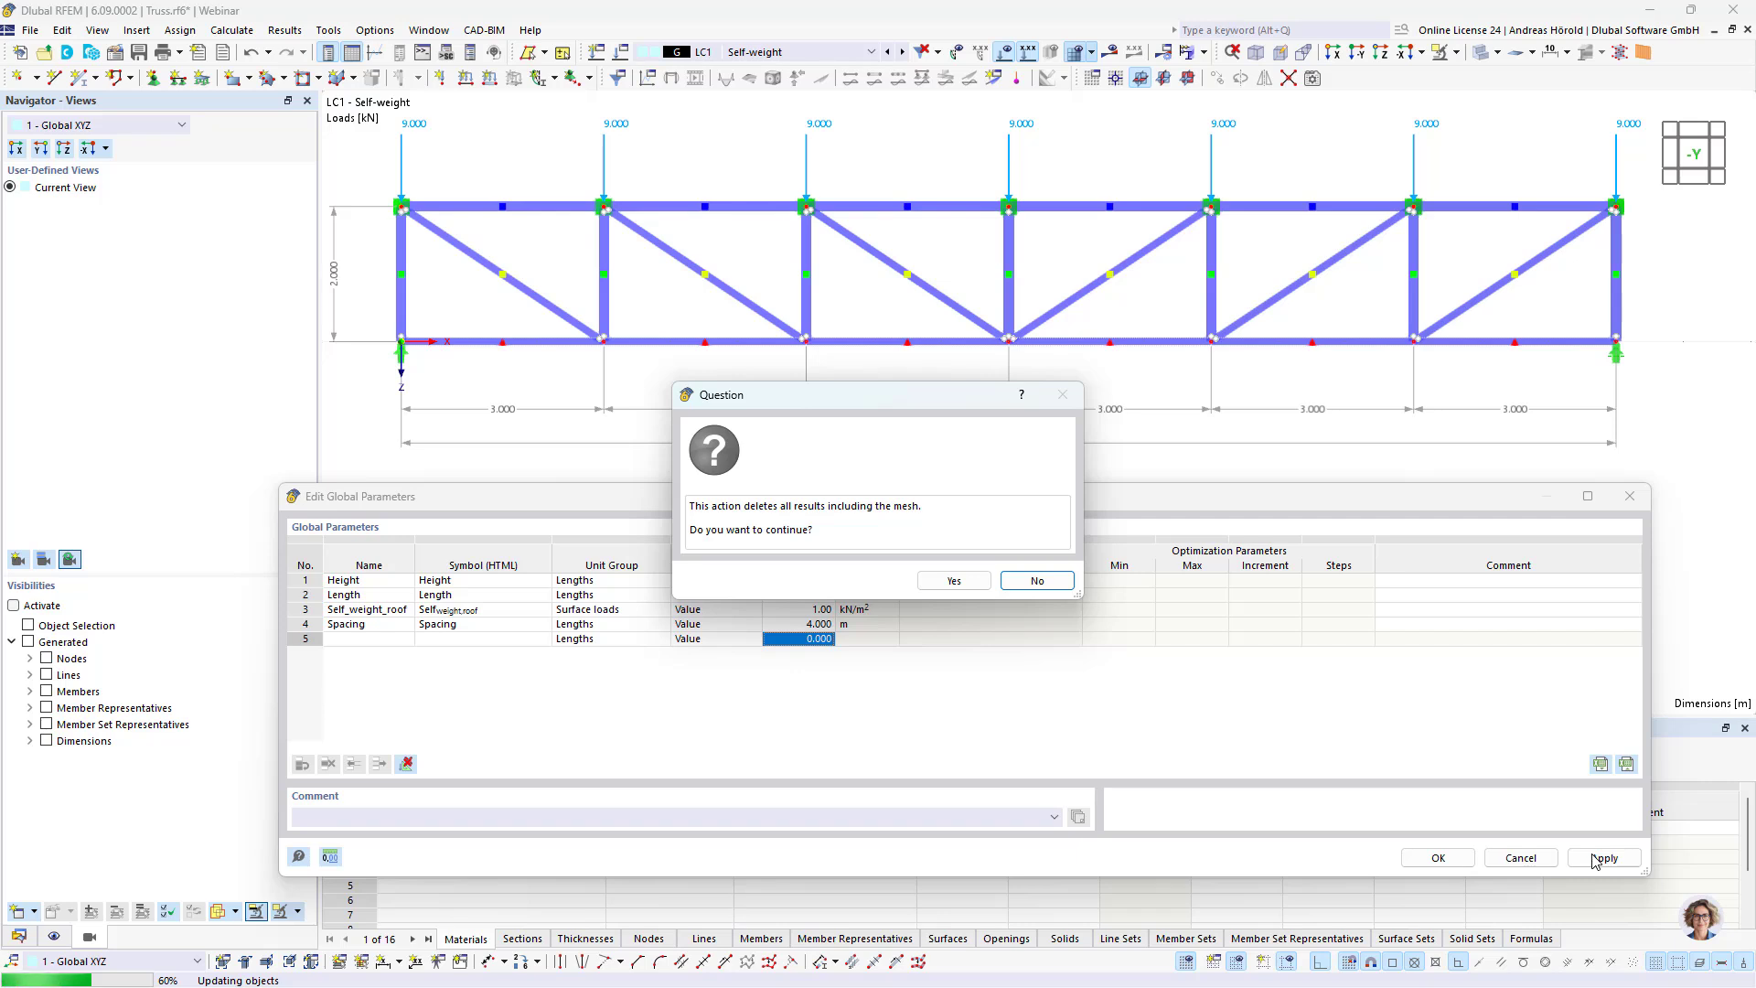
key("Return")
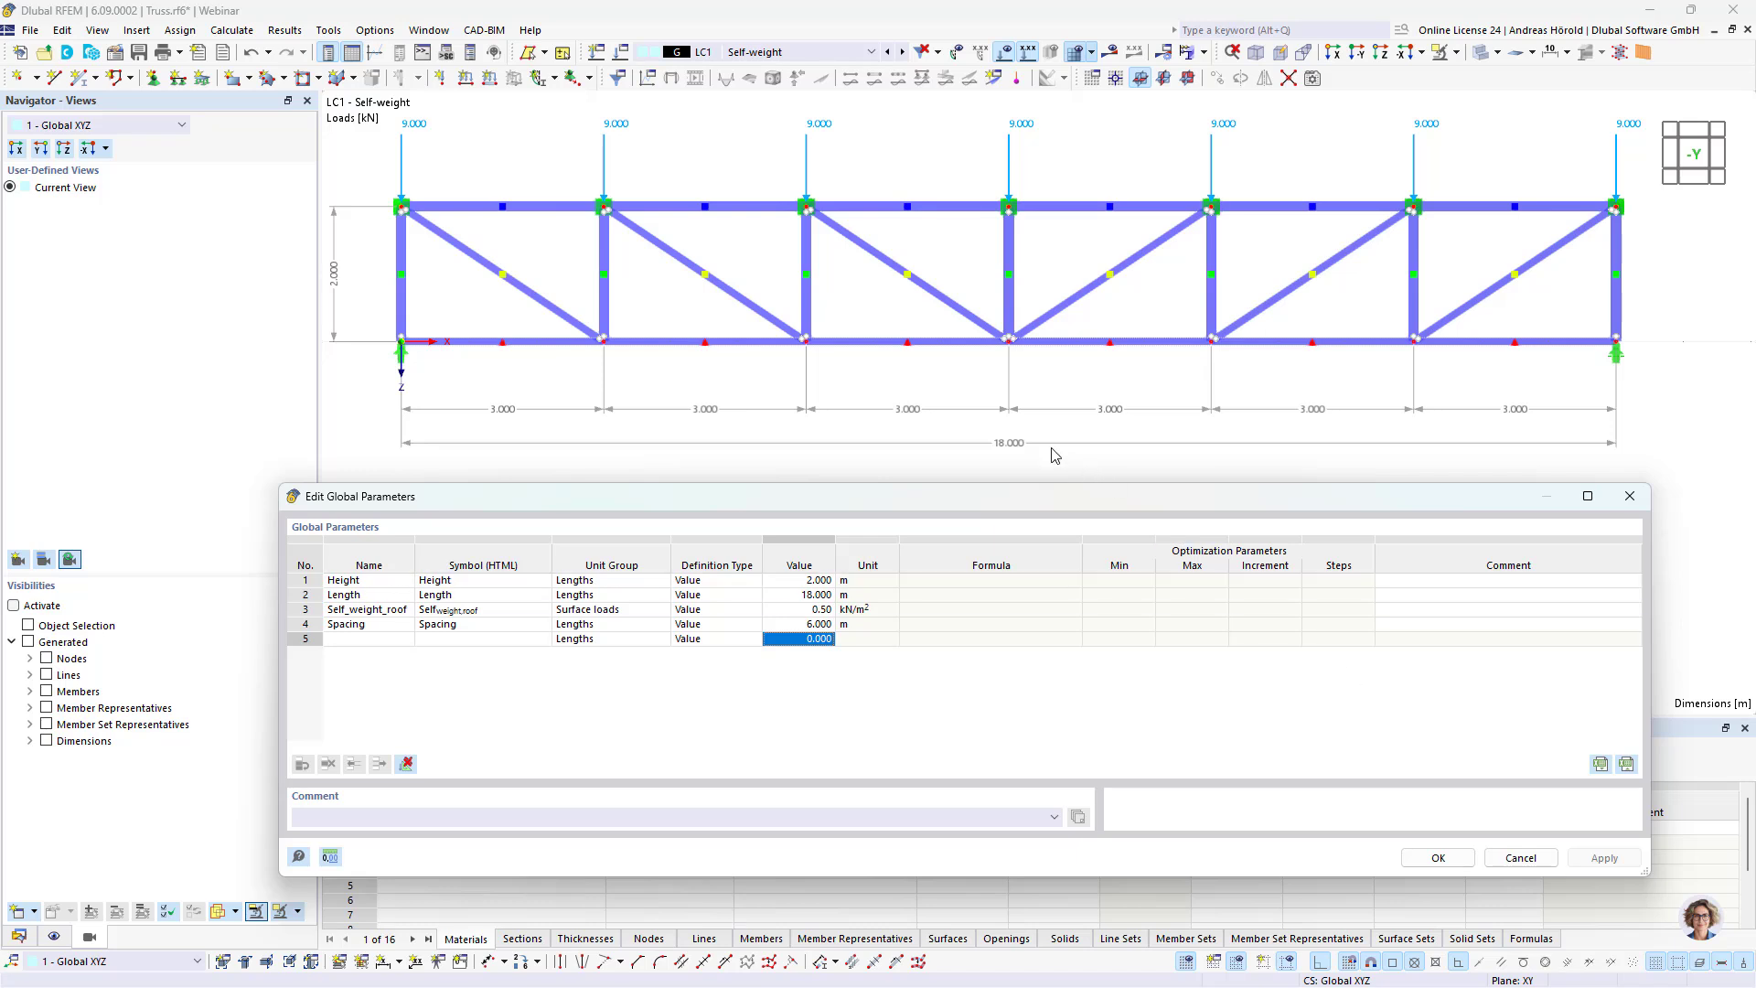
Step: Set the global parameters Height to 1.5 m, Length to 20 m, Self_weight_roof to 1 kN/m² and Spacing to 4 m, and apply them to the truss
left_click(938, 627)
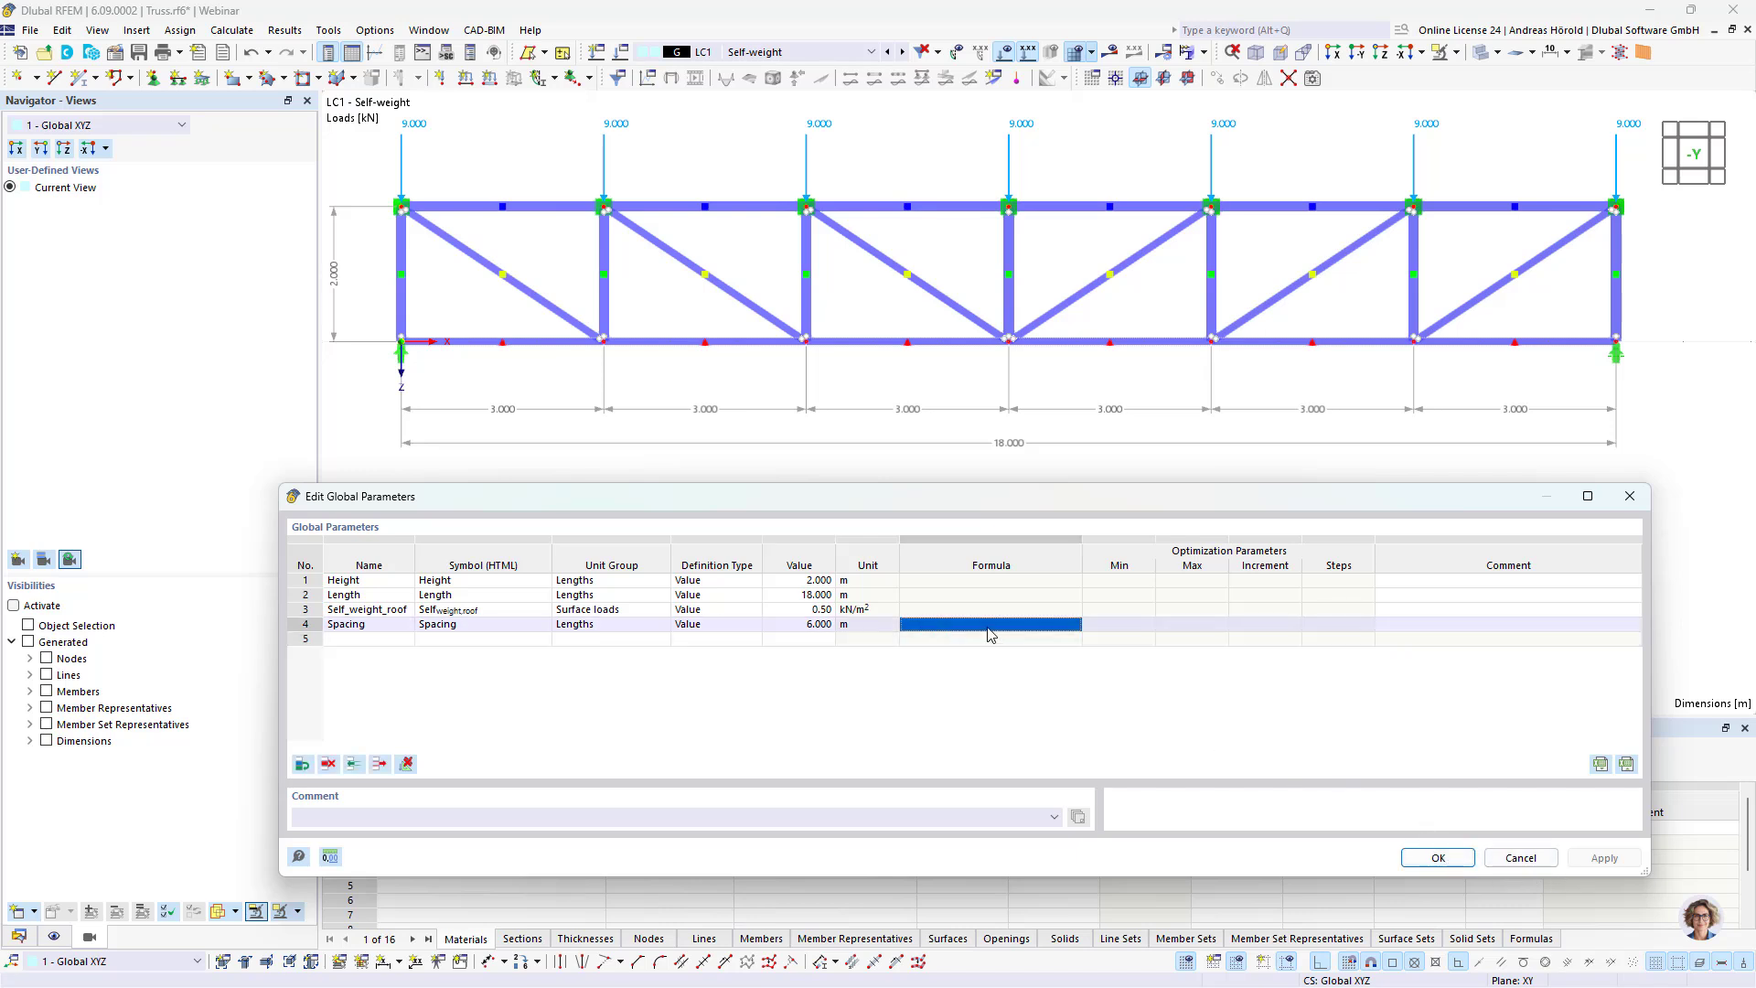
left_click(820, 582)
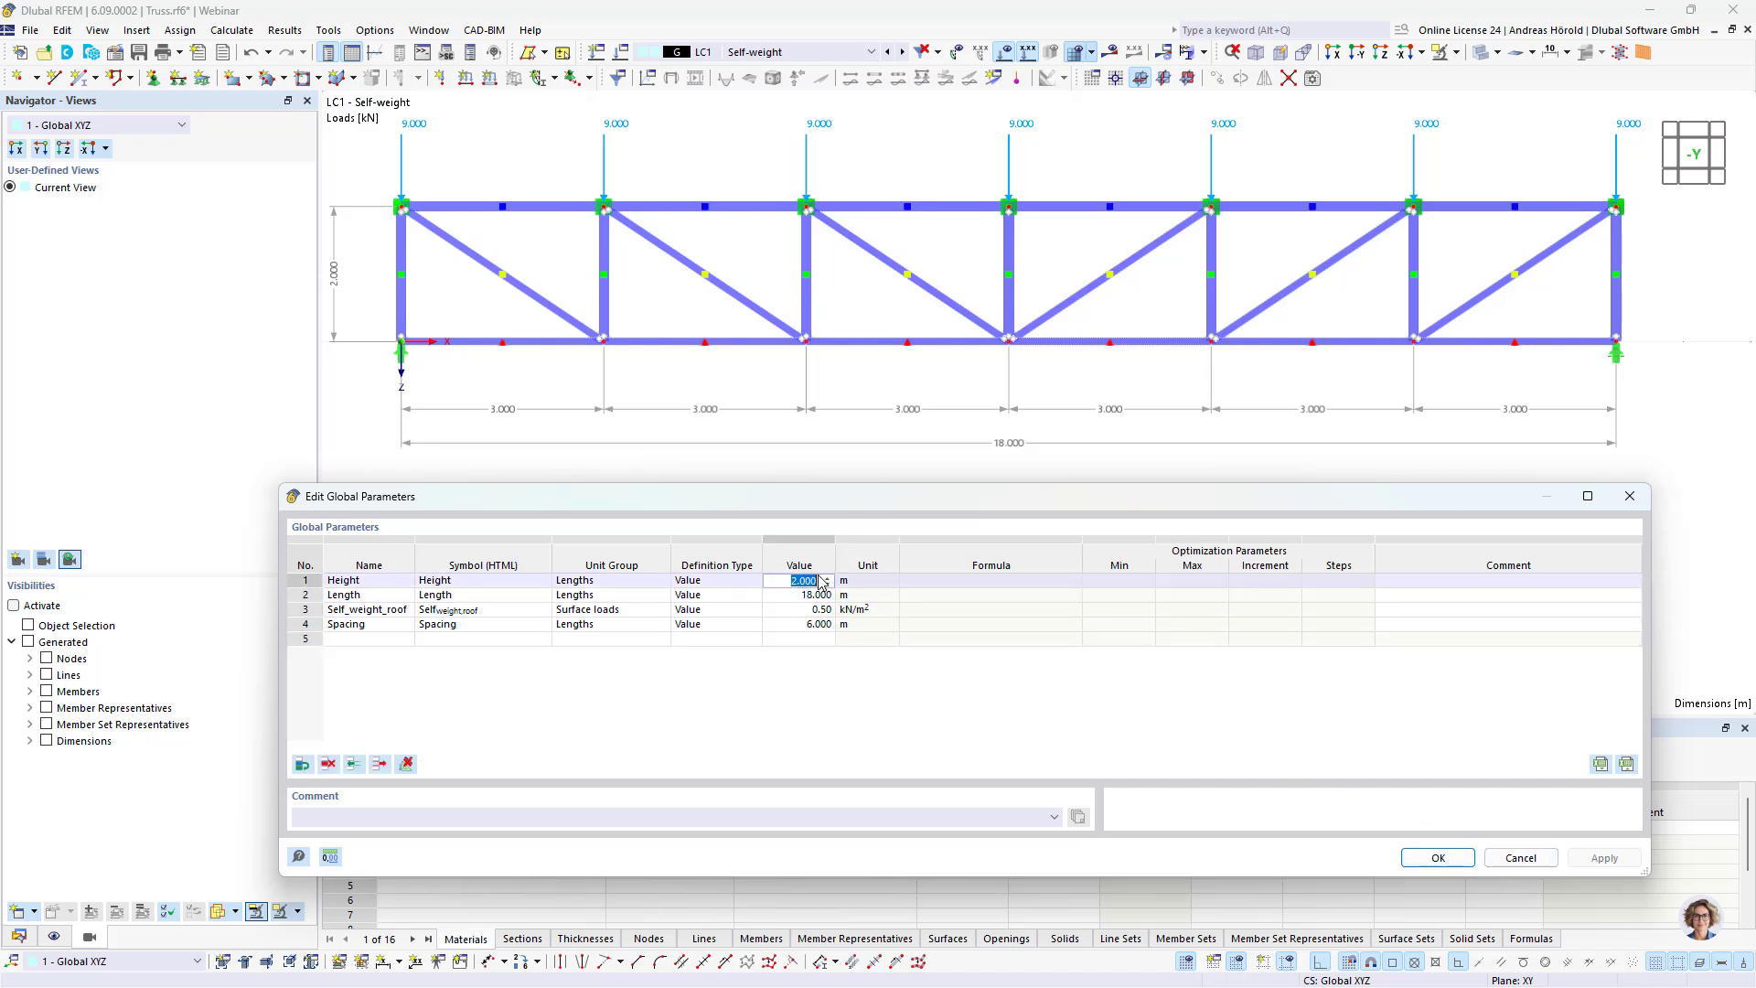
type("1")
left_click(817, 595)
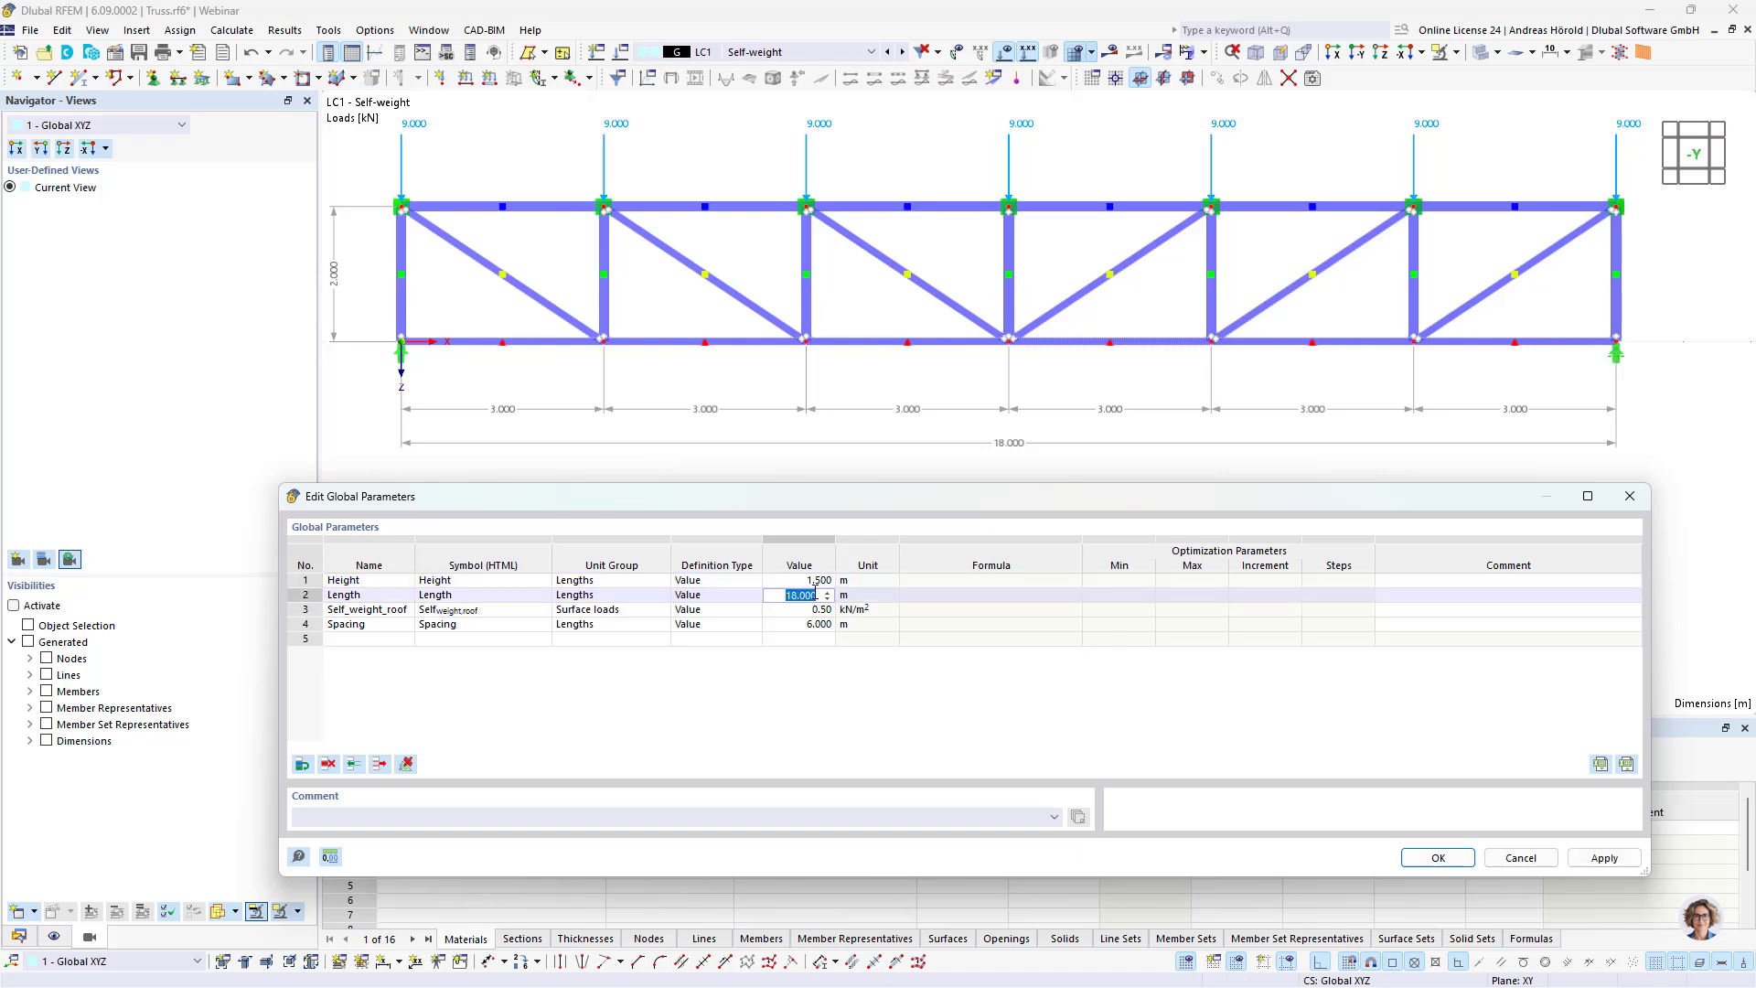
type("20")
type("1")
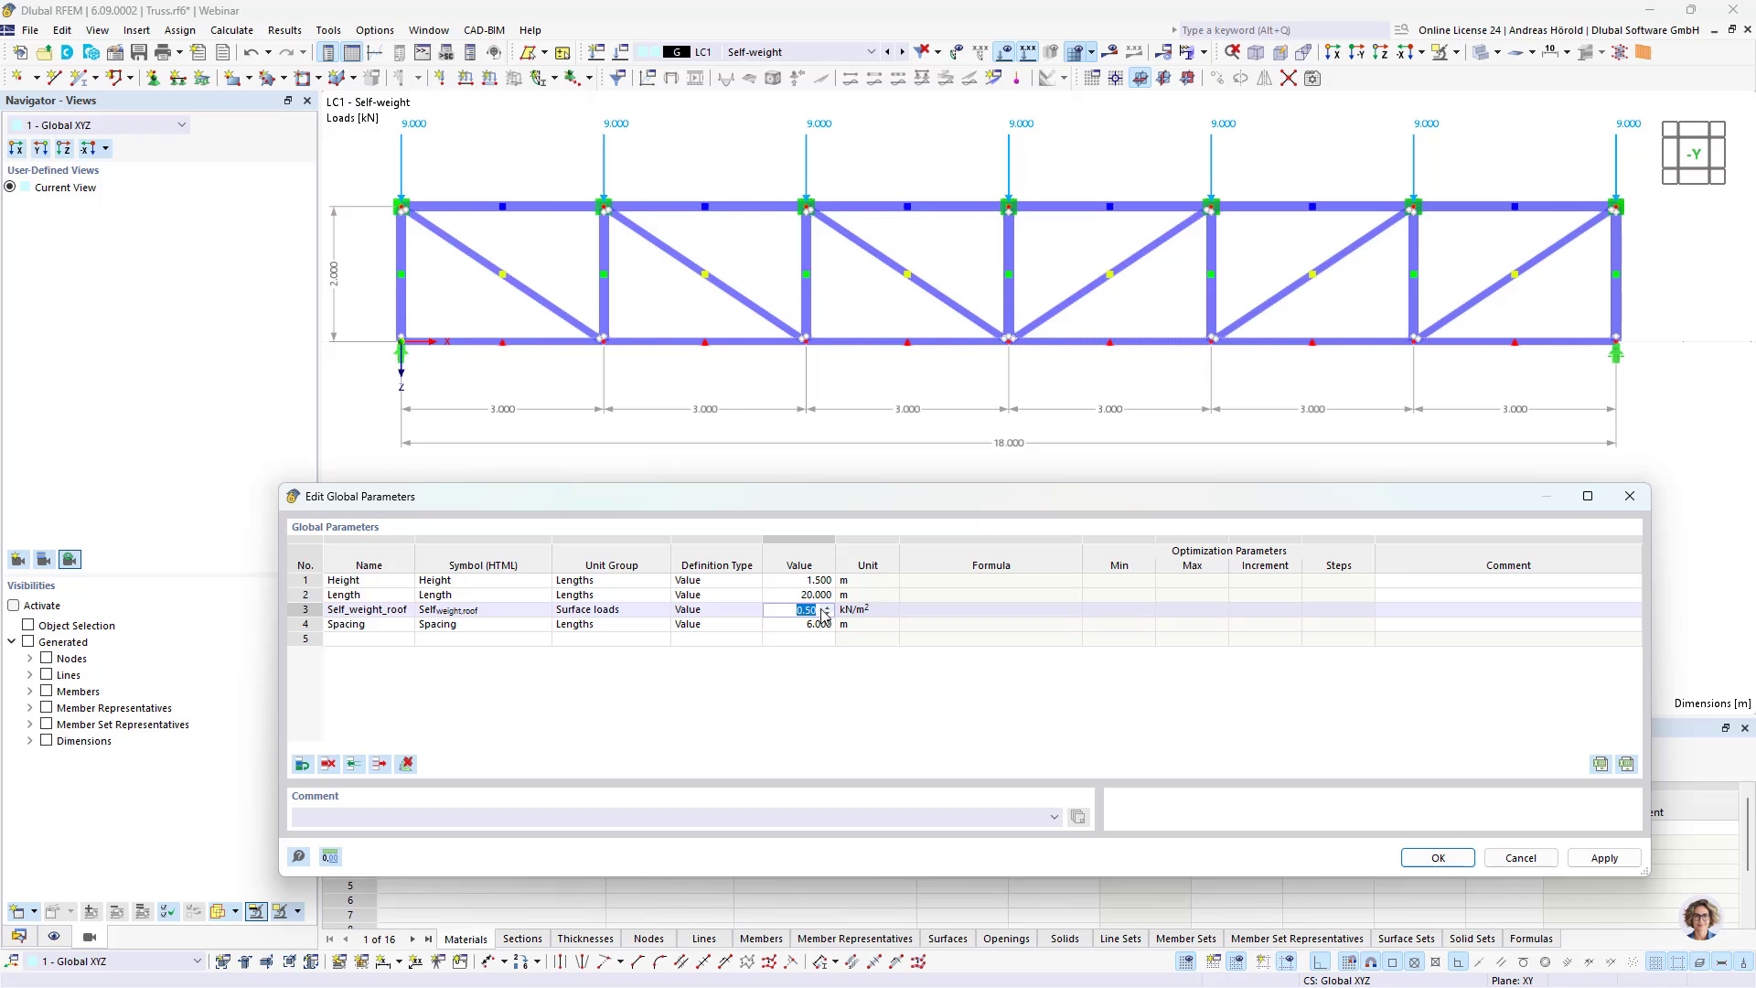
key("Return")
type("4")
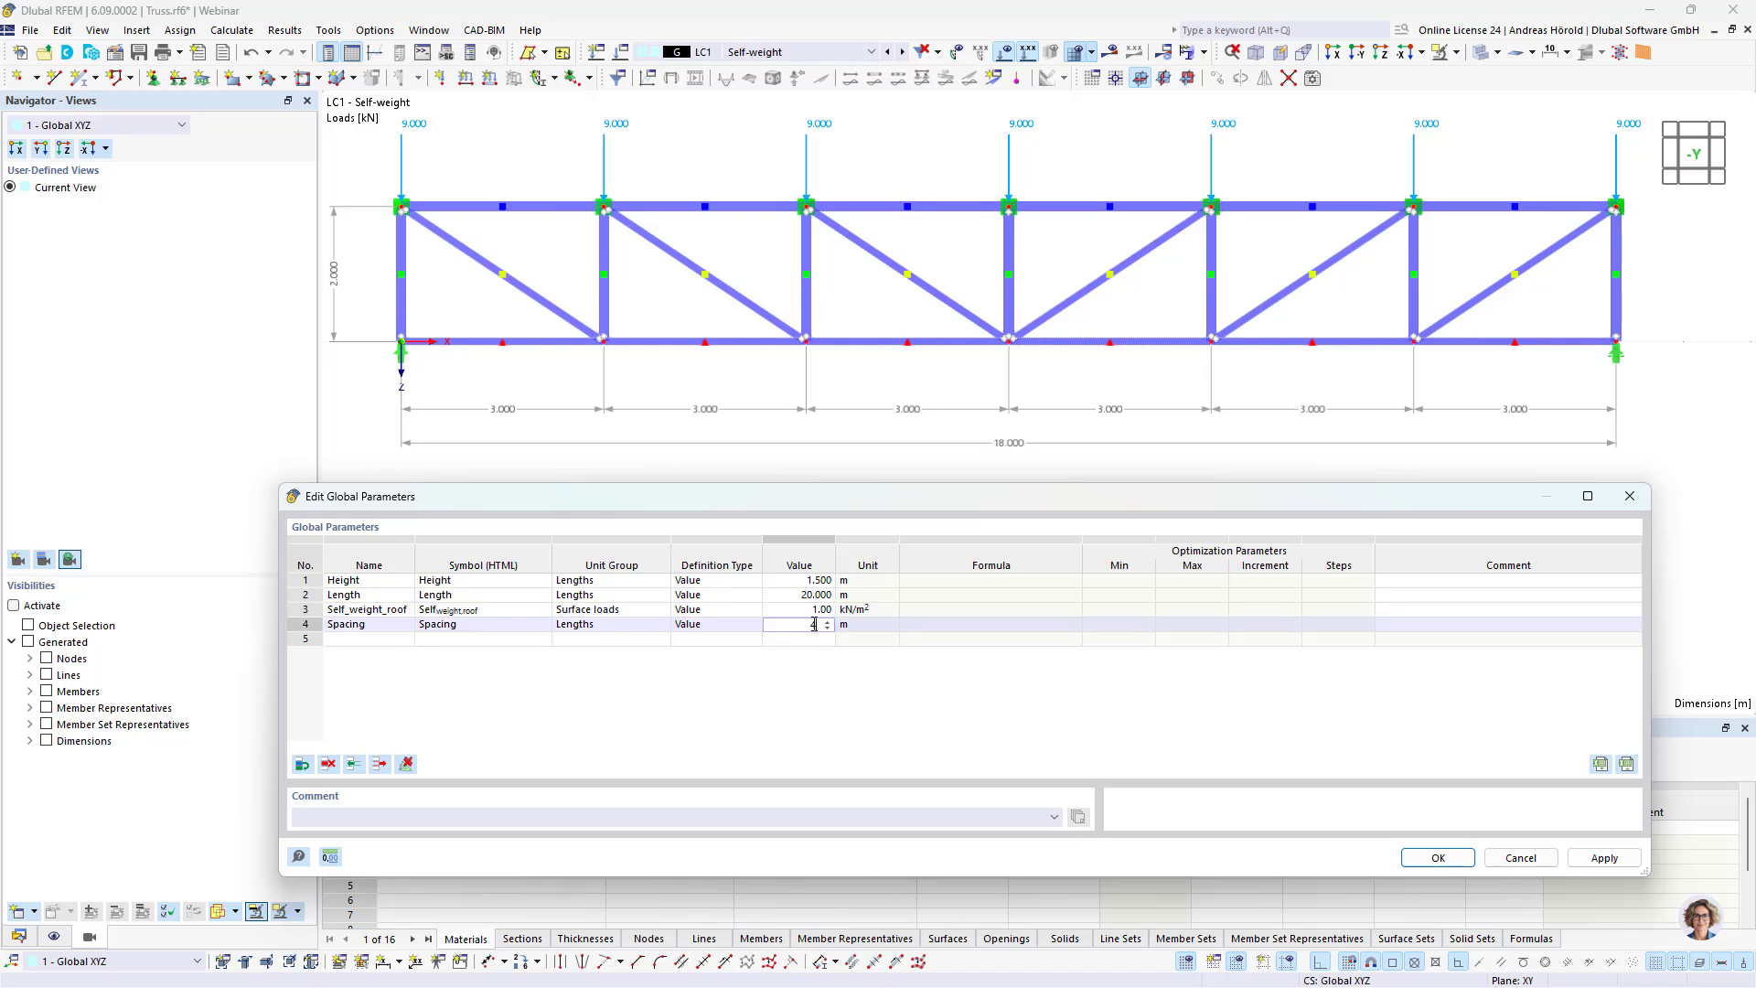
key("Return")
left_click(1629, 866)
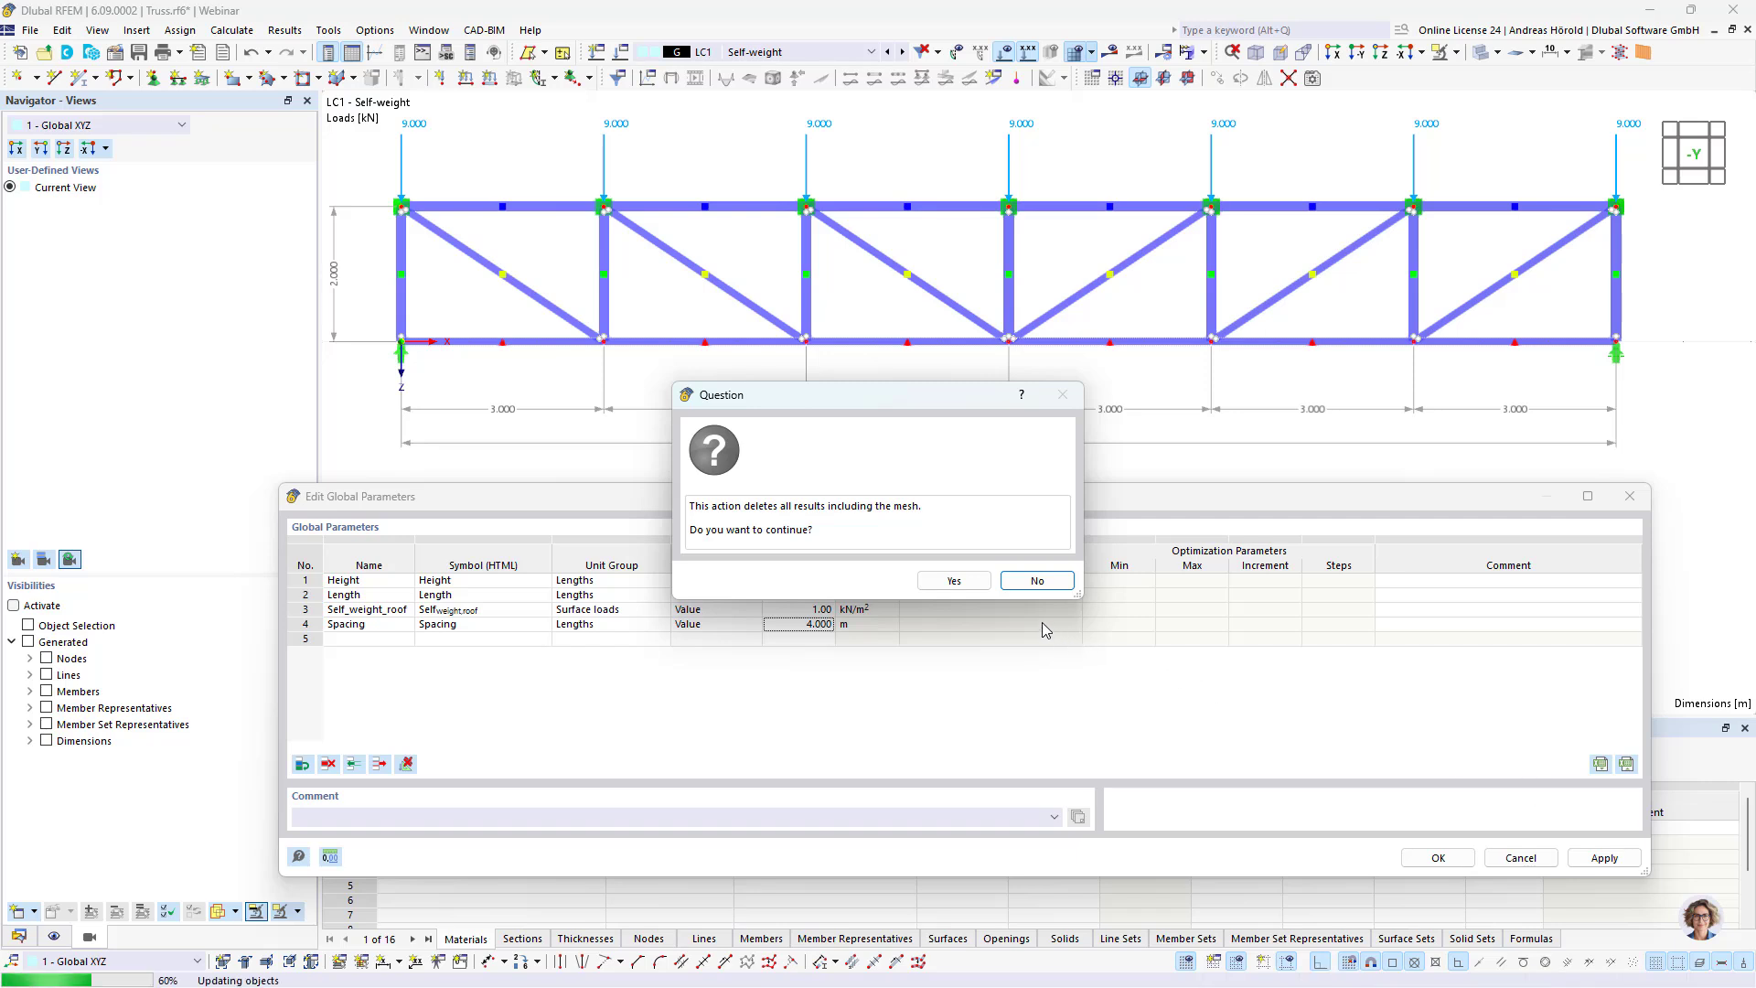
left_click(956, 580)
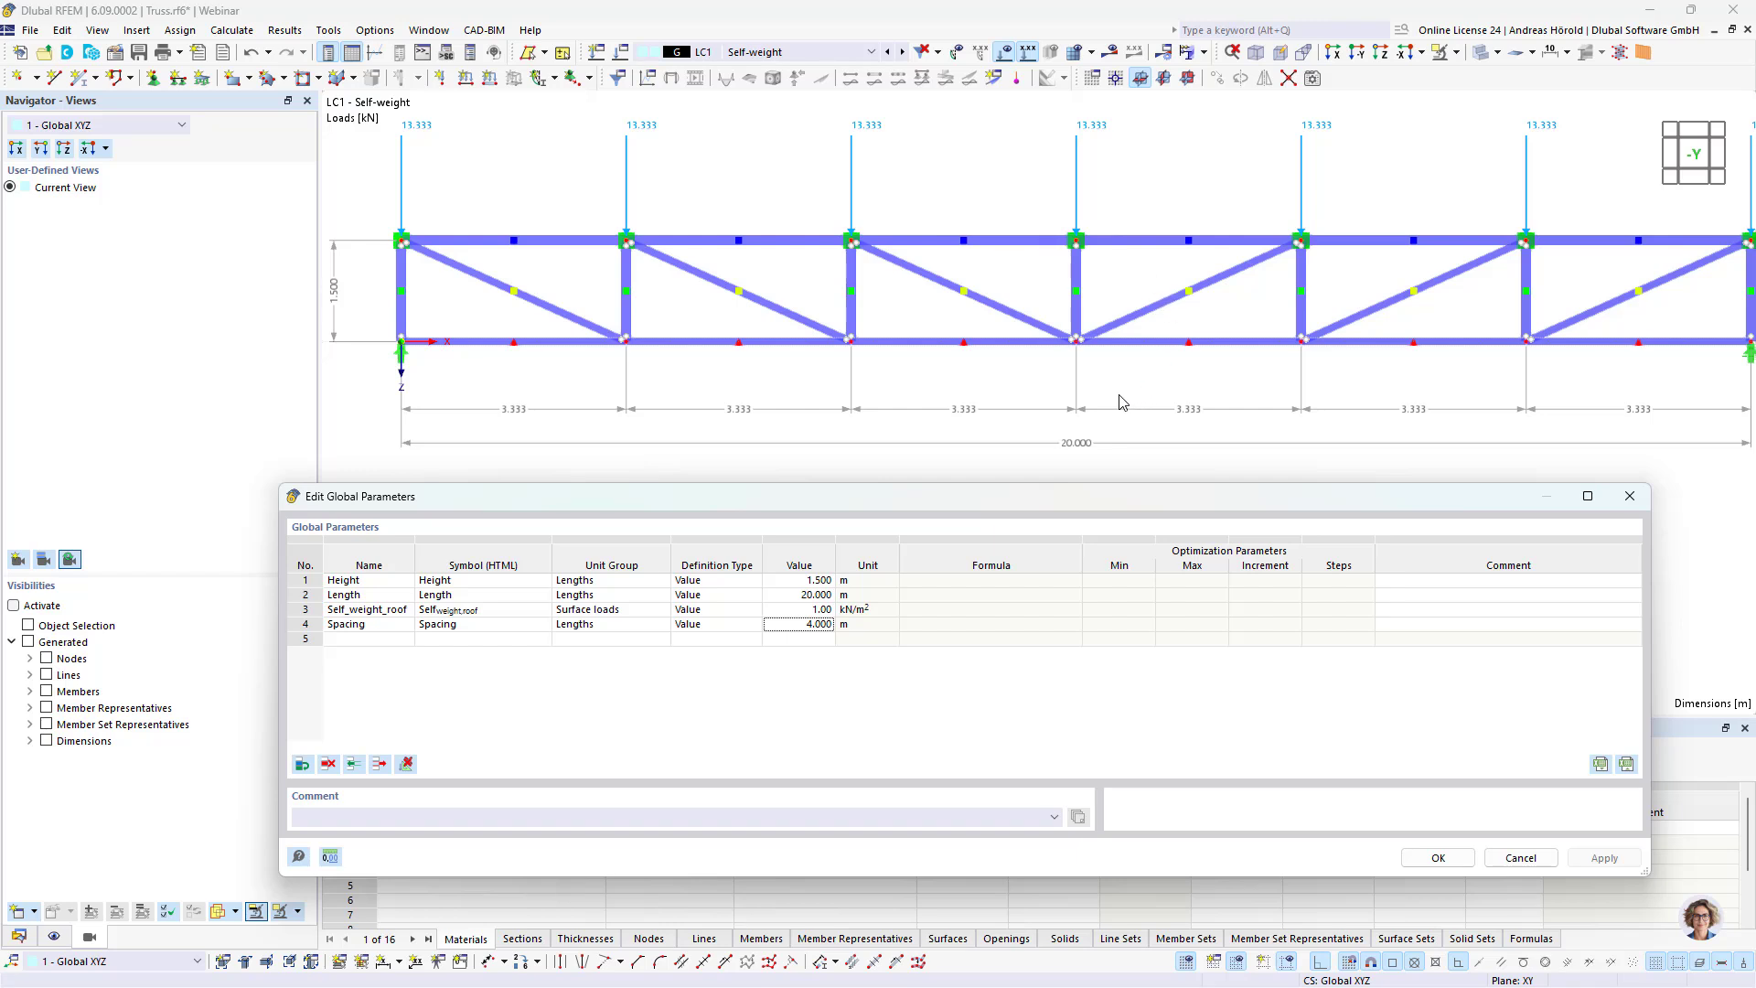
Step: Set the global parameters Height to 2 m, Length to 18 m, Self_weight_roof to 0.5 kN/m² and Spacing to 6 m, and accept them
double_click(817, 584)
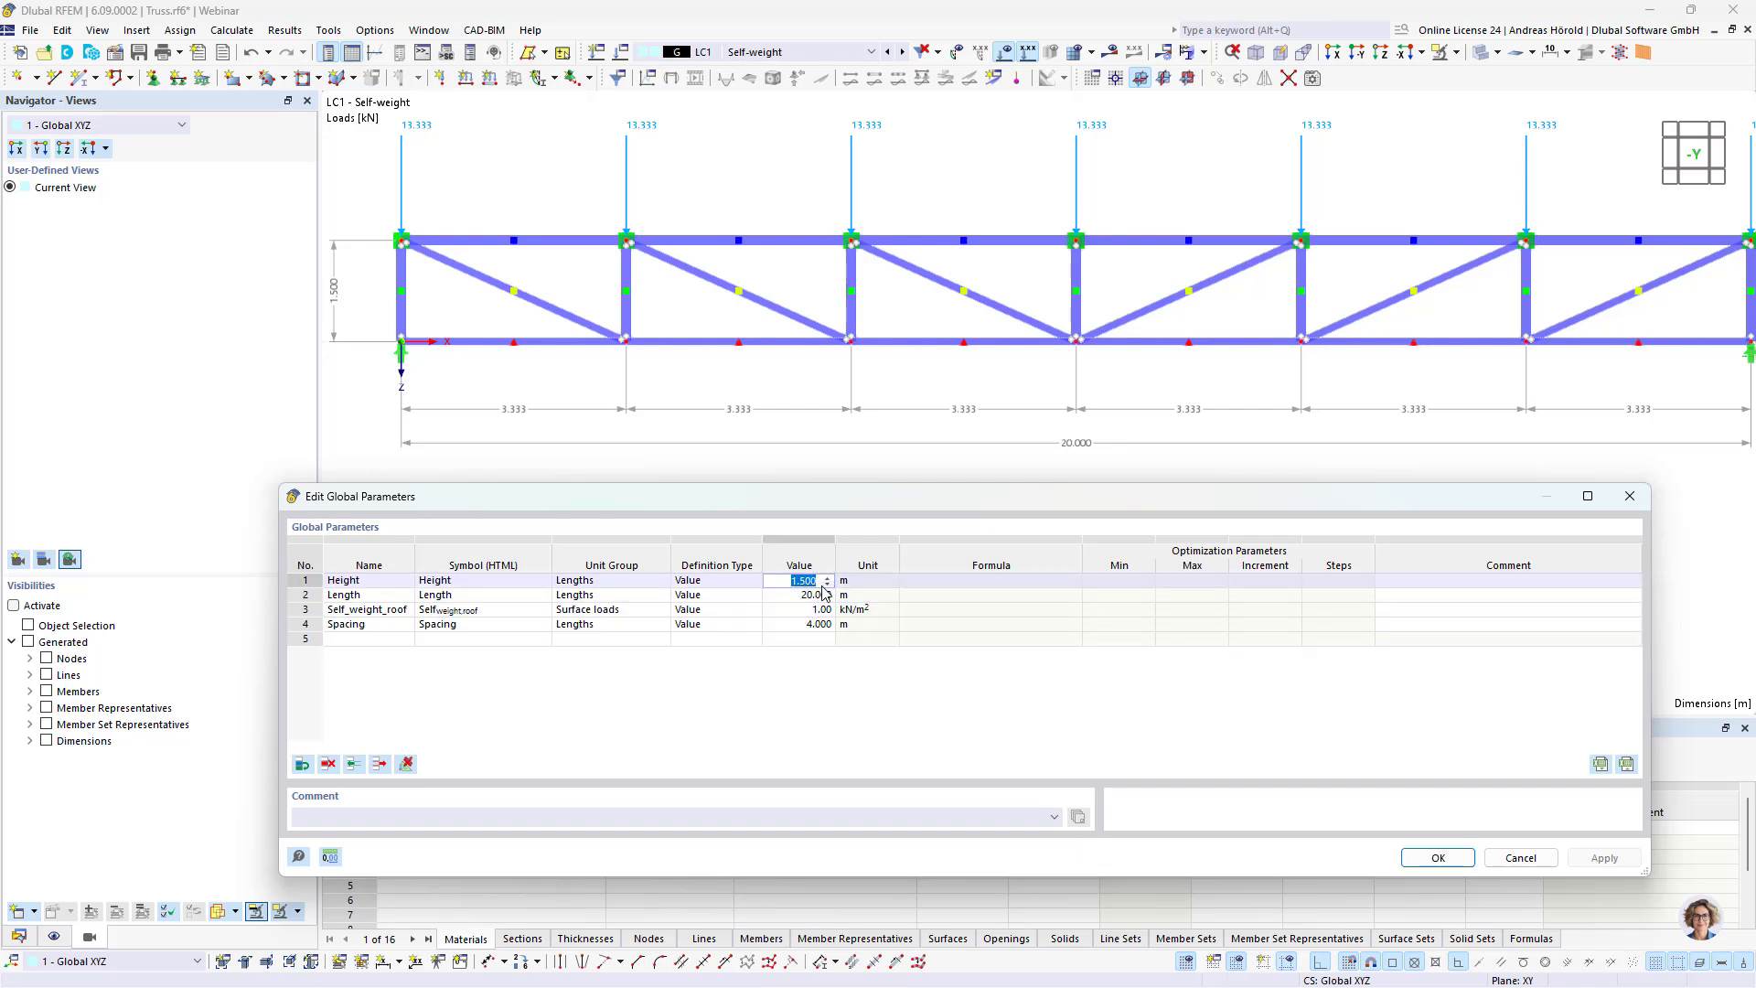
type("2")
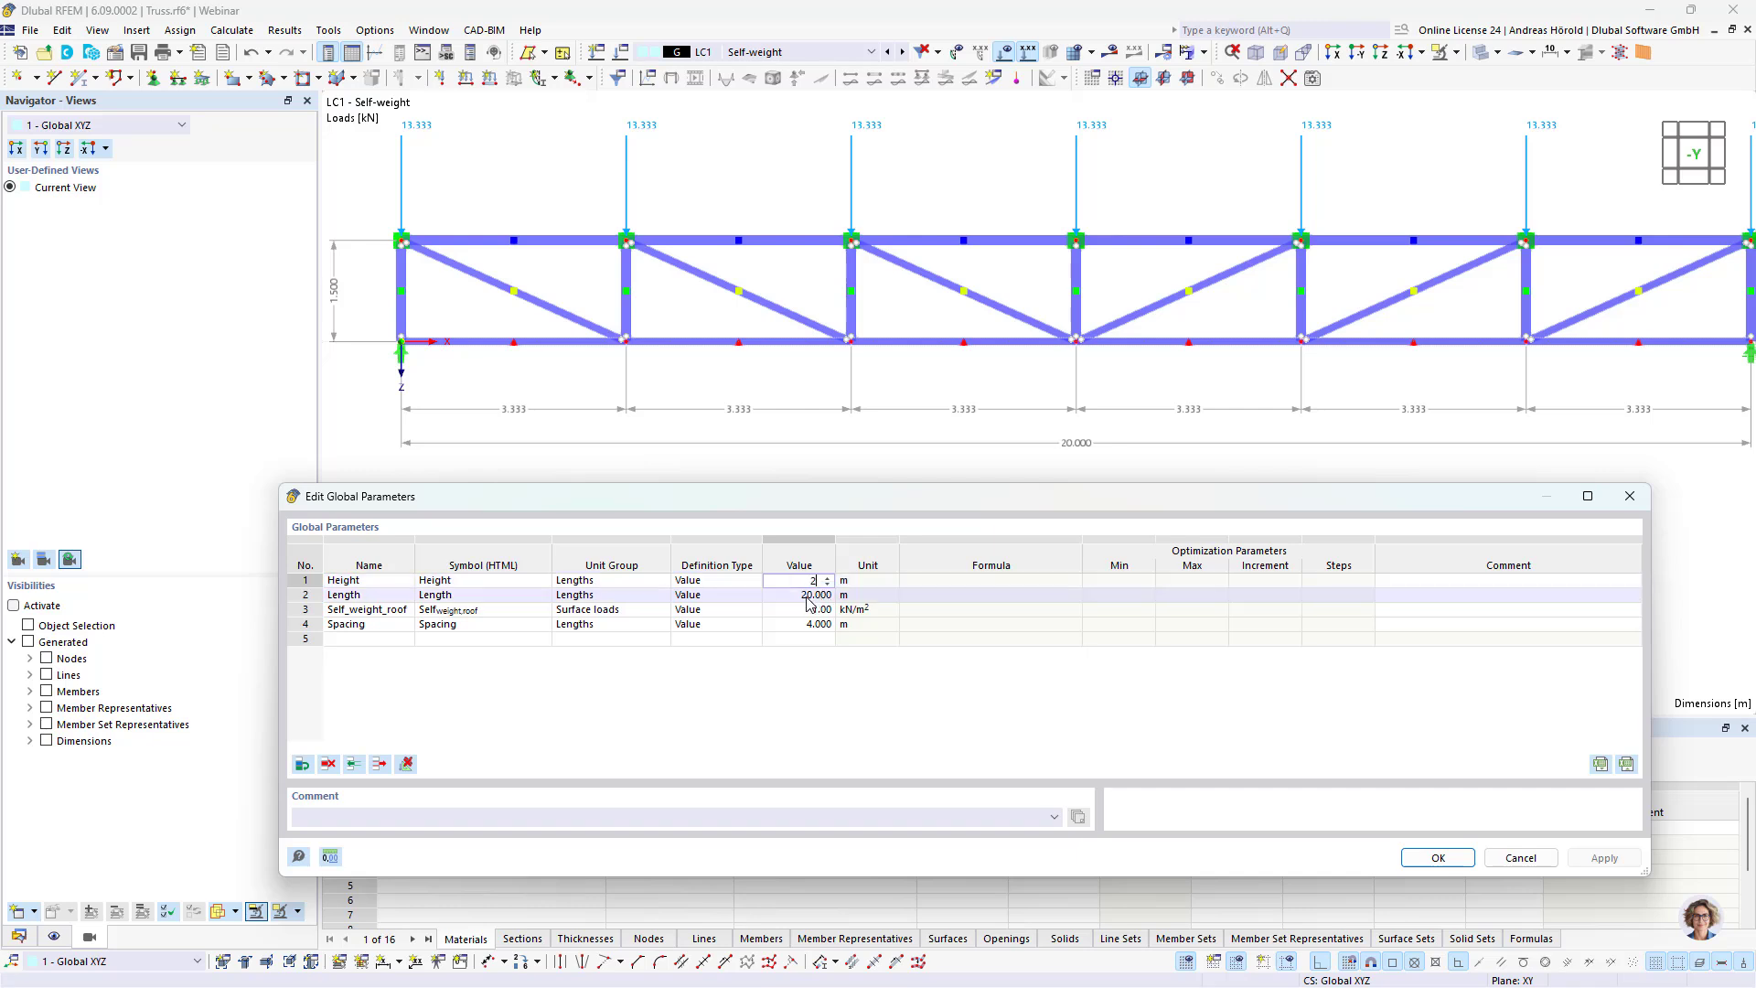
left_click(806, 596)
type("18")
left_click(806, 610)
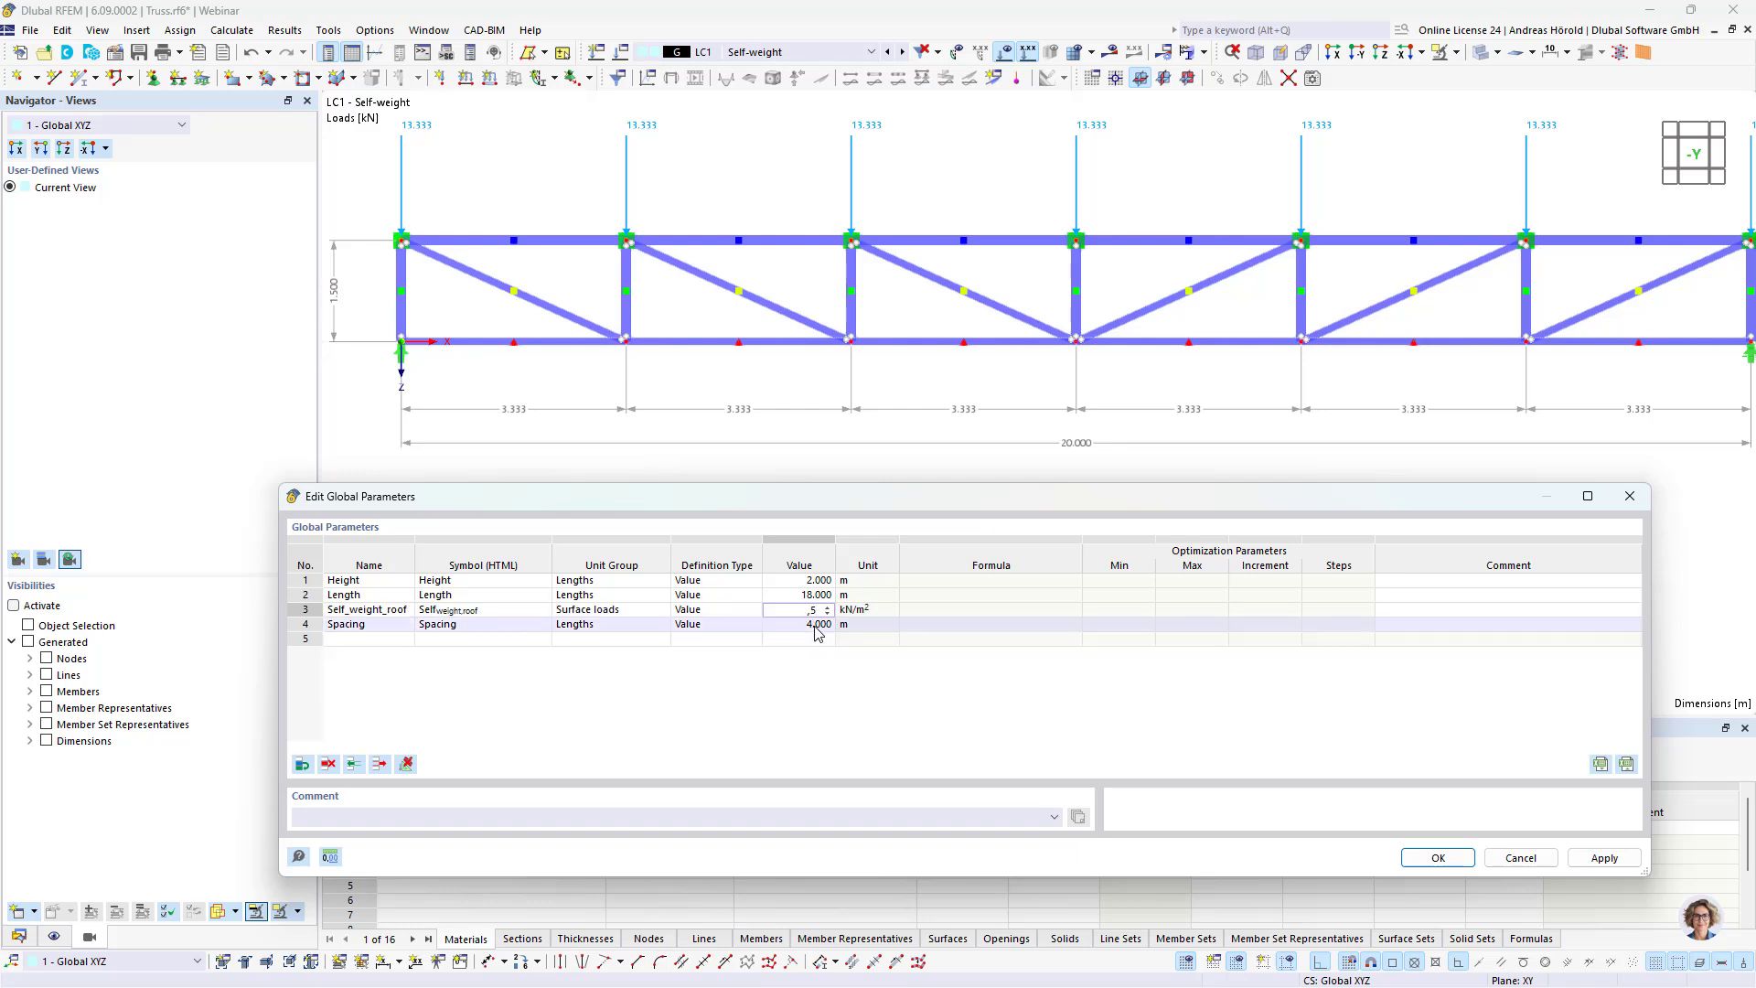
left_click(817, 625)
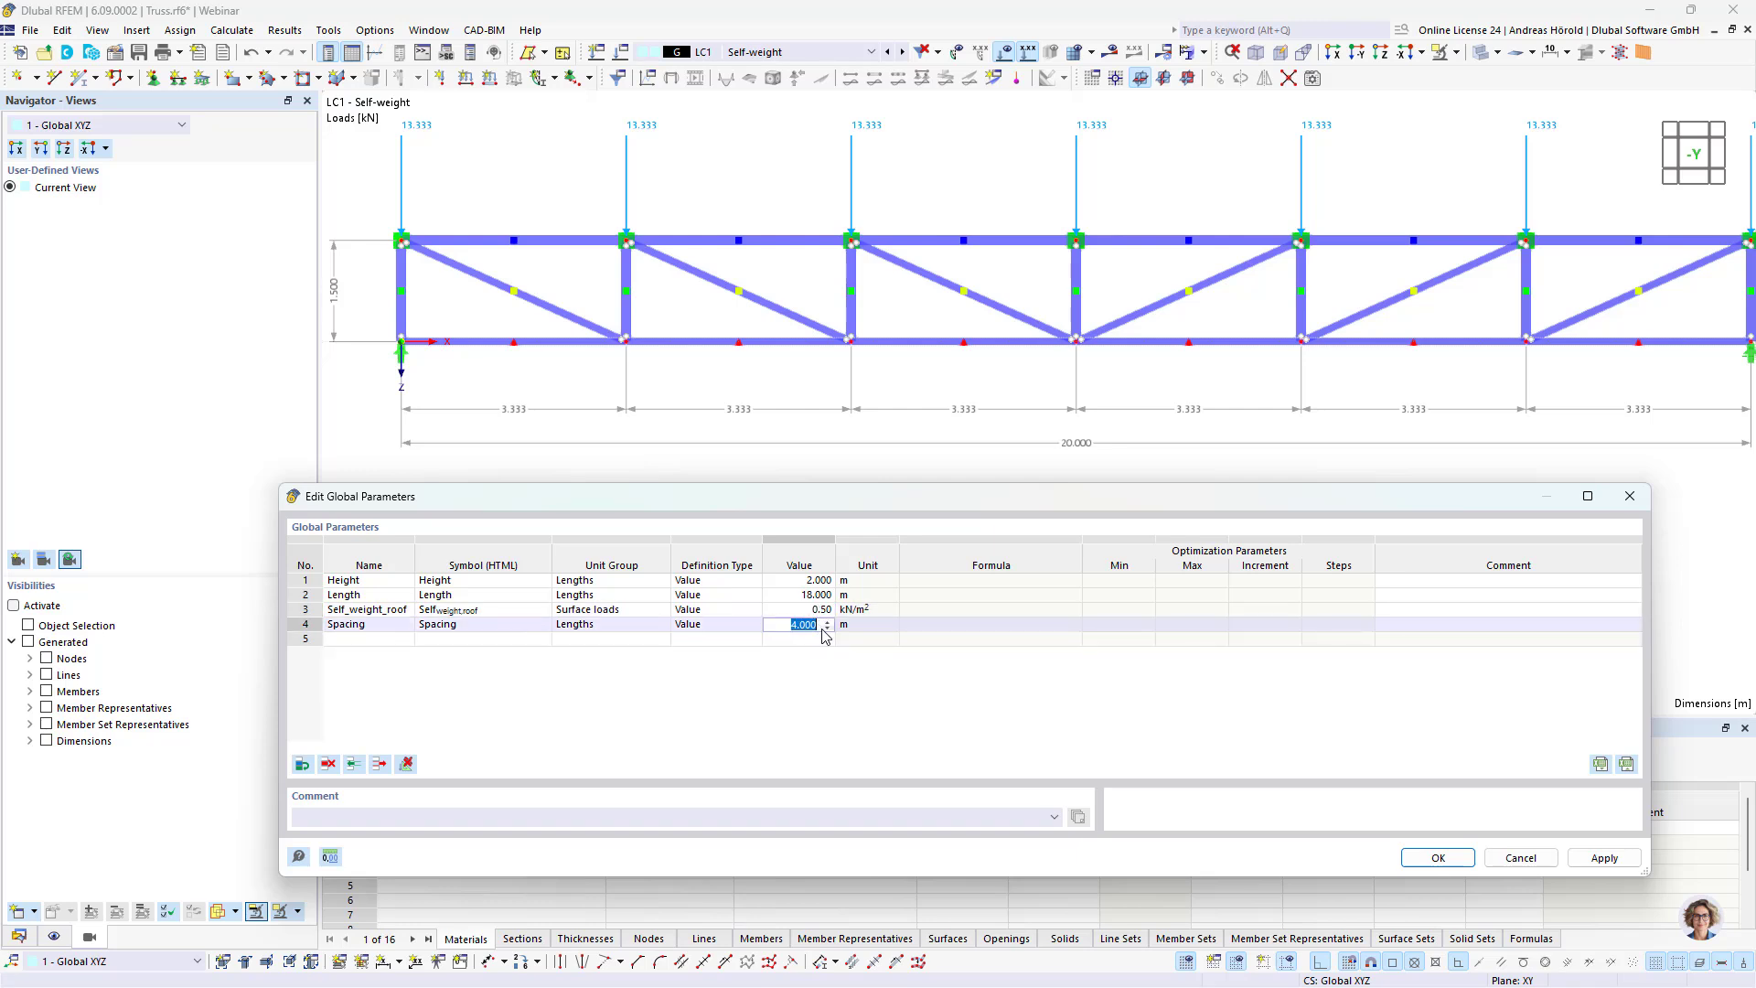
type("6")
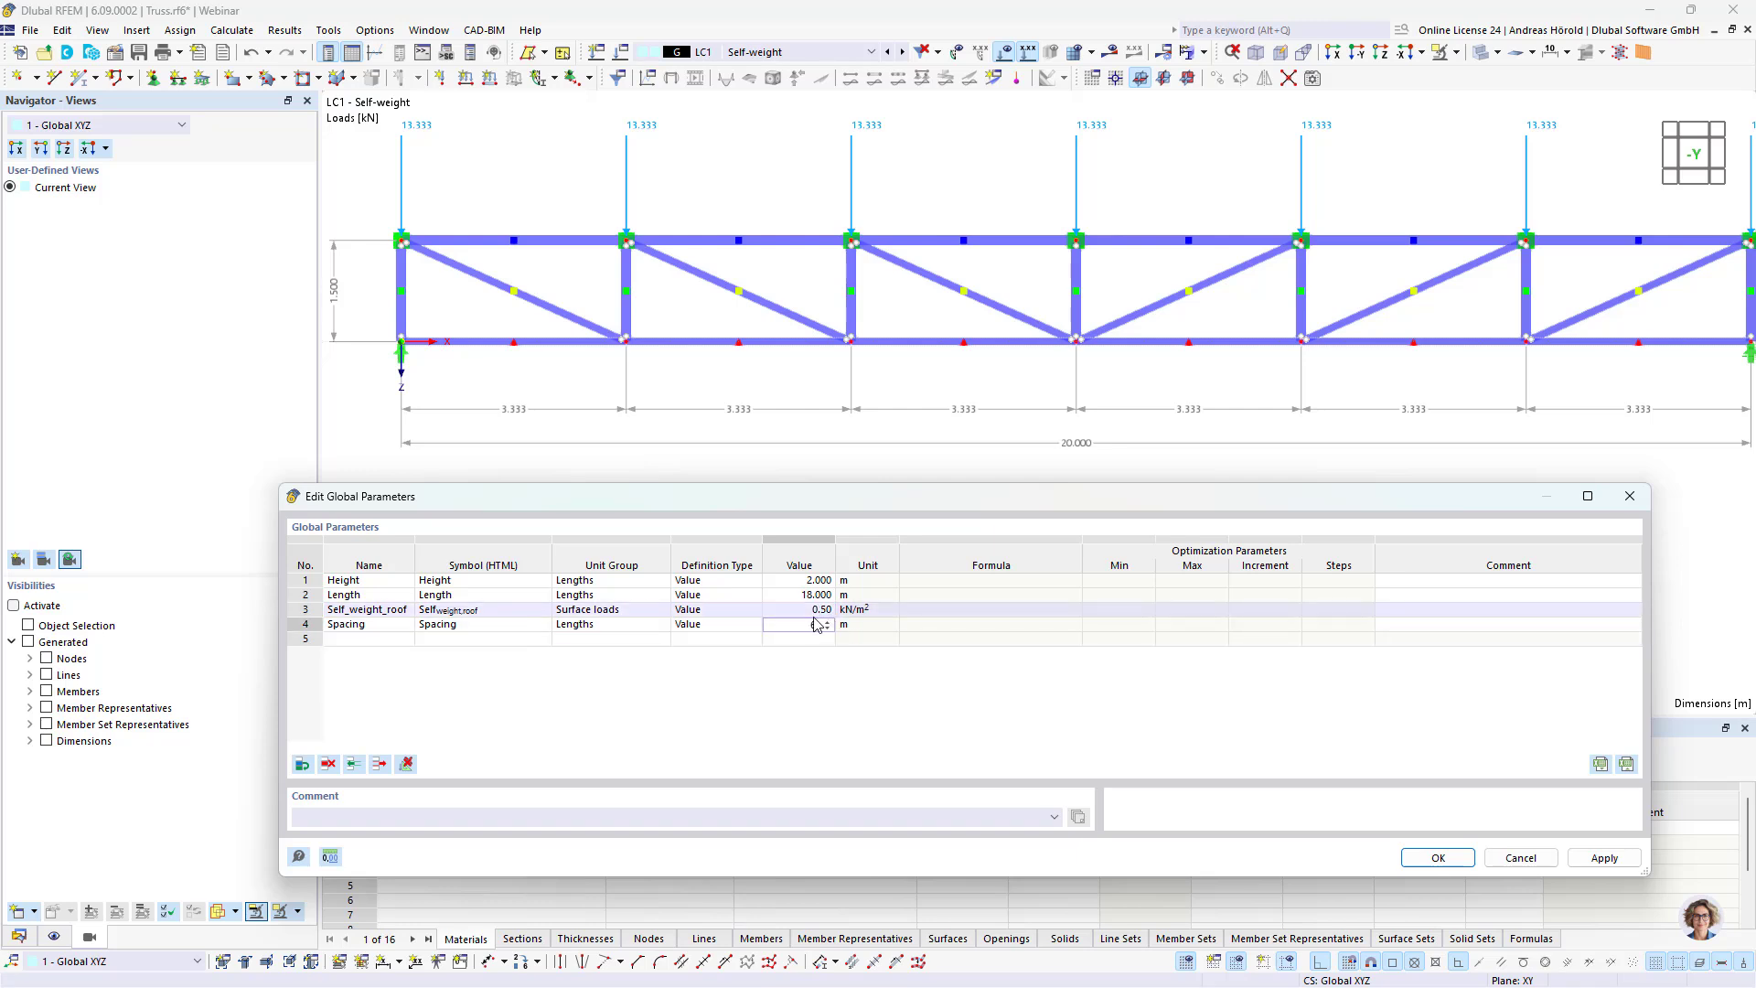
left_click(814, 611)
left_click(1436, 858)
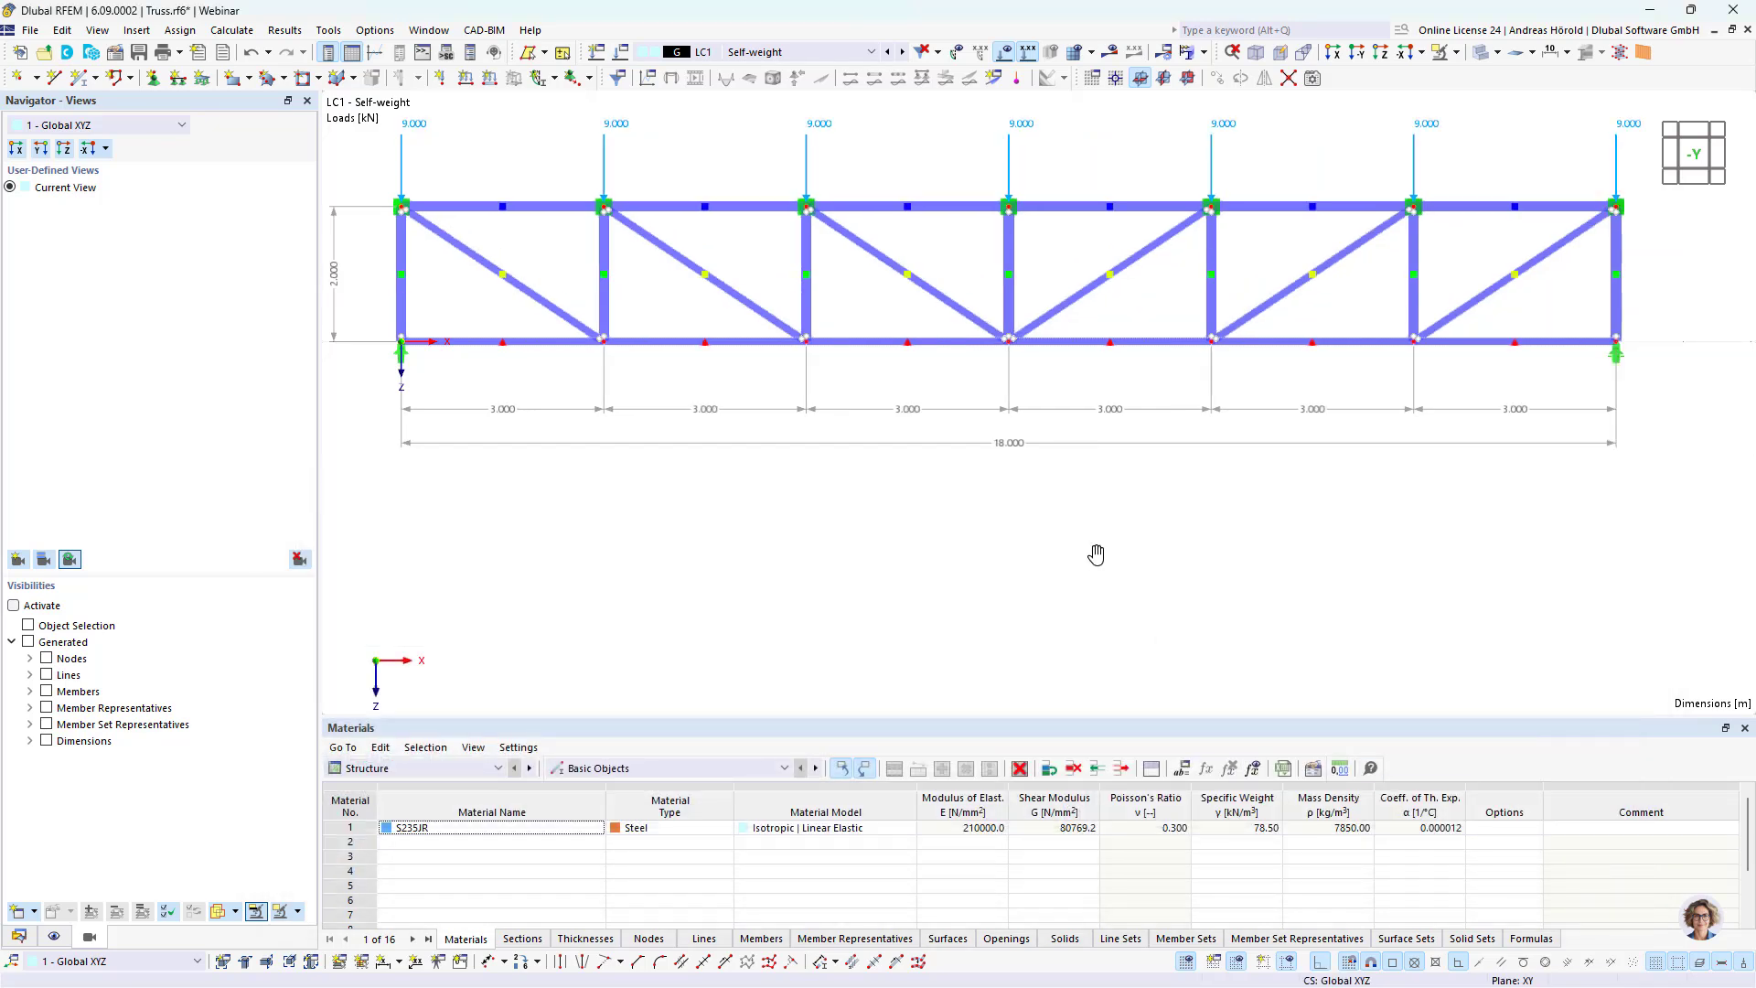
Step: Save the parameterized truss model under its existing file name
middle_click_drag(1101, 557, 1119, 670)
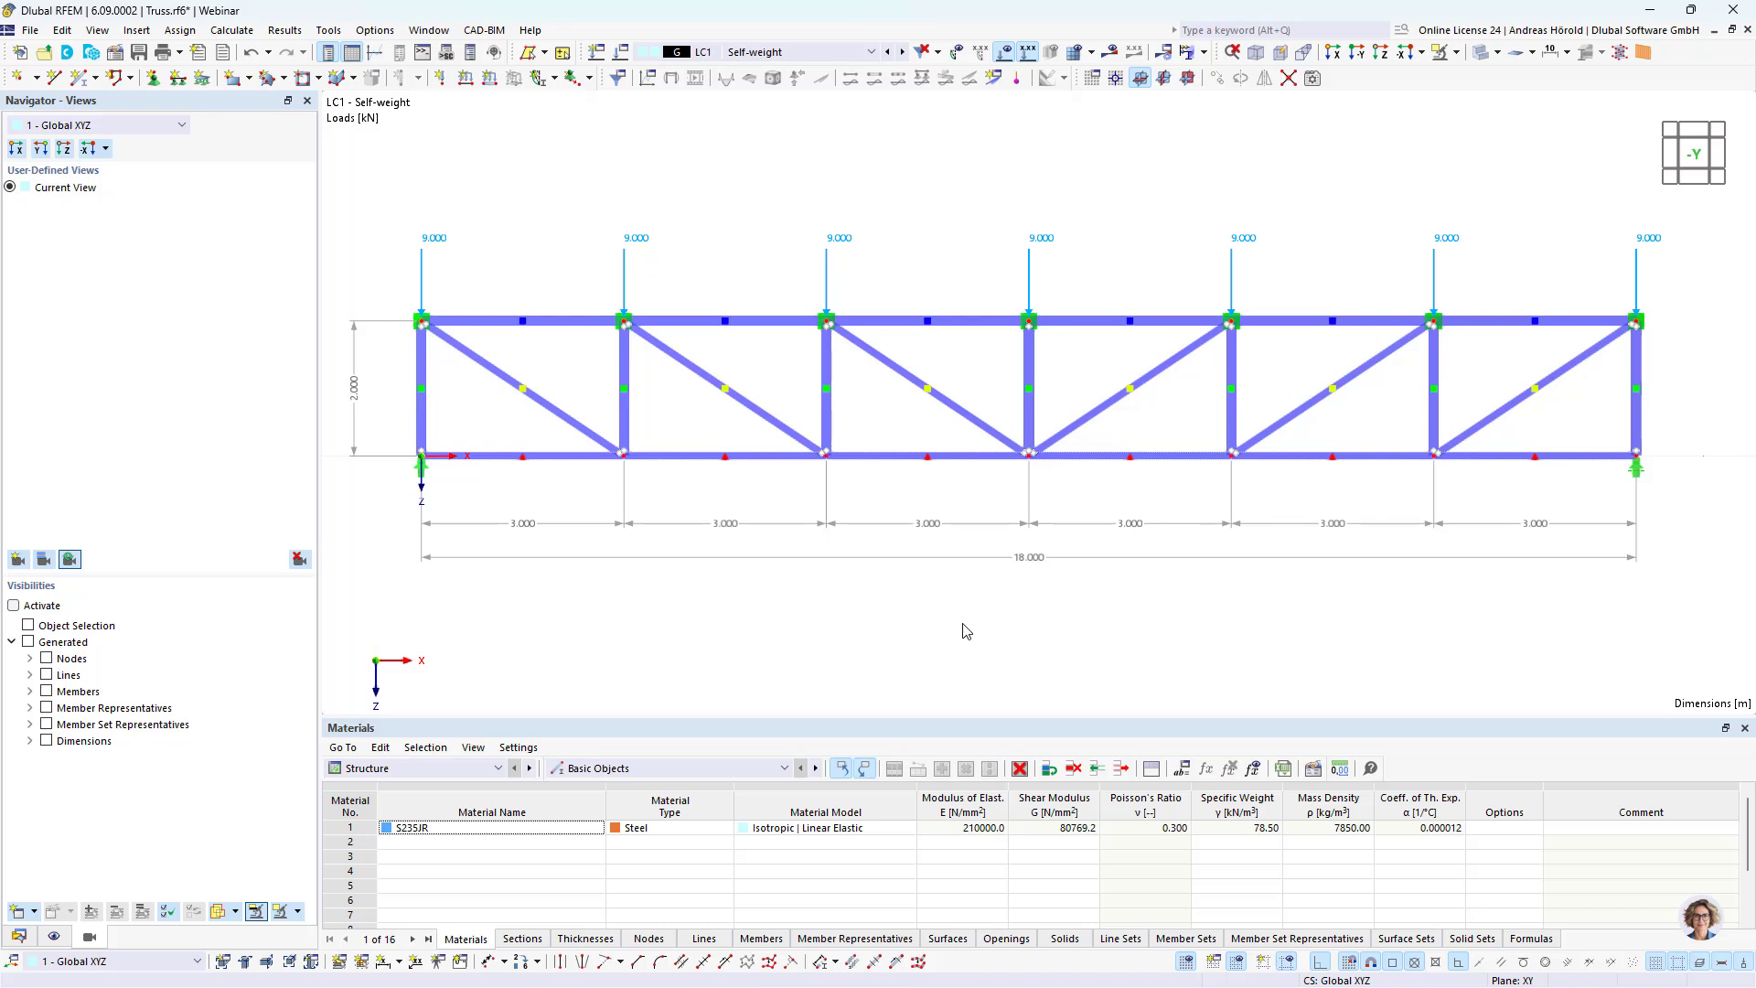
left_click(29, 31)
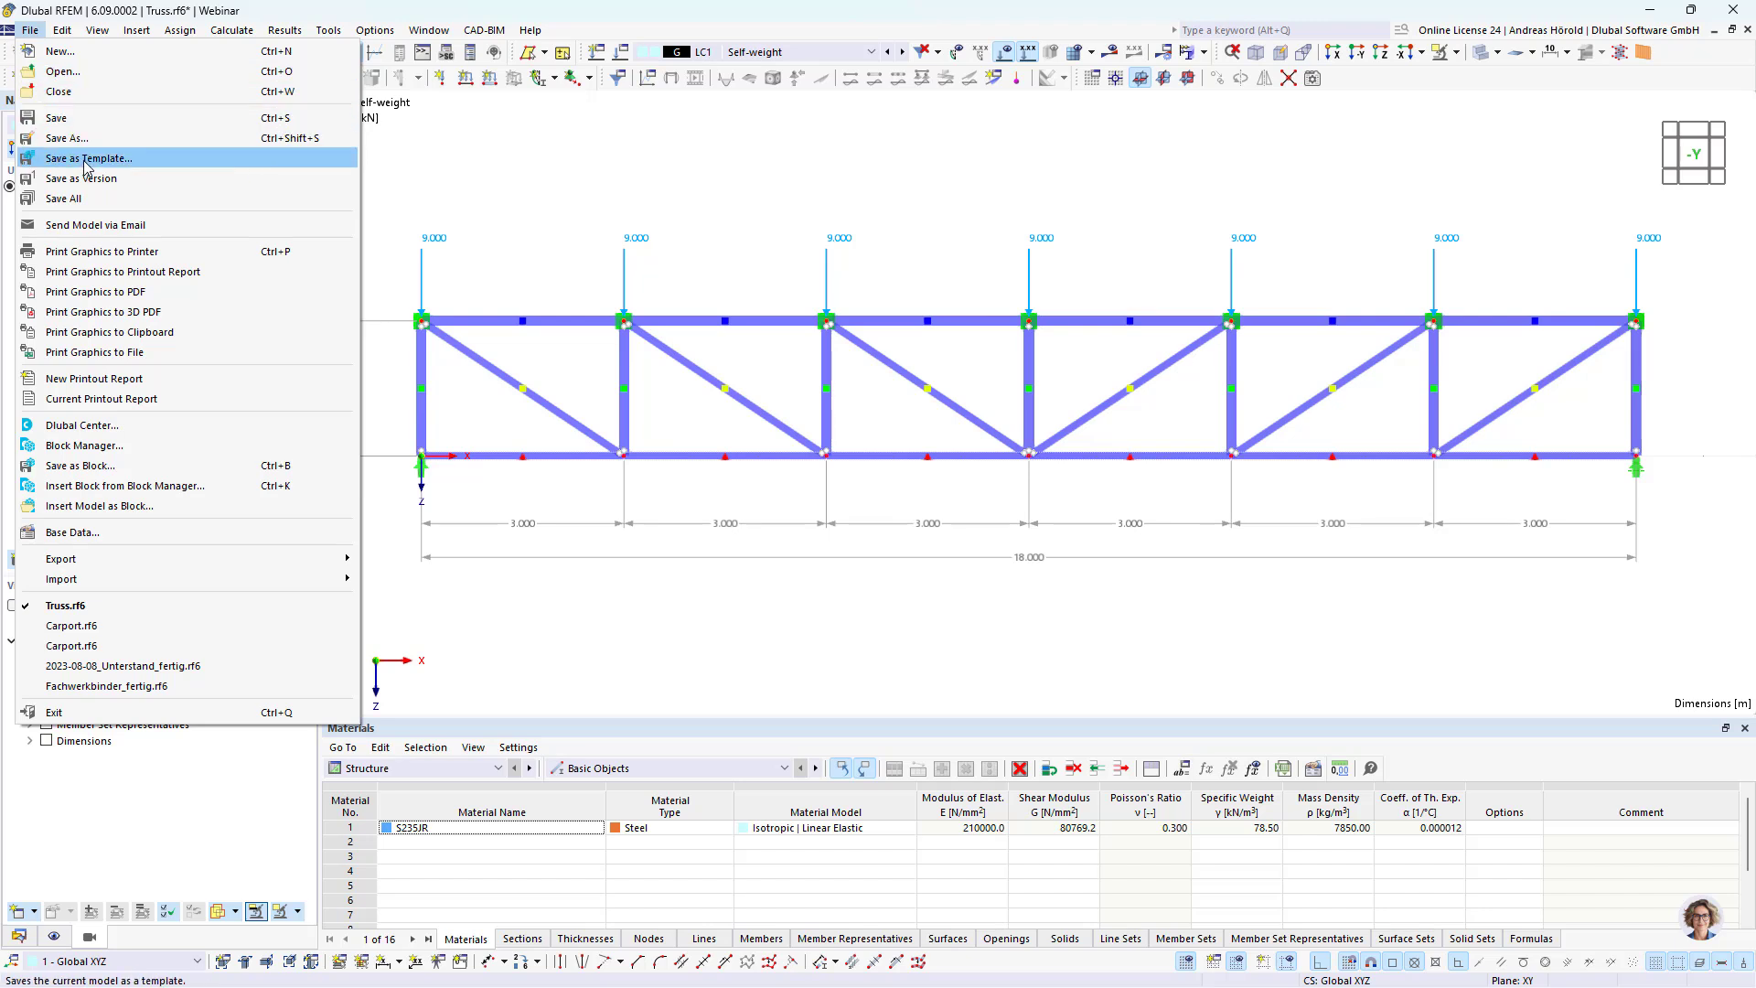
left_click(57, 118)
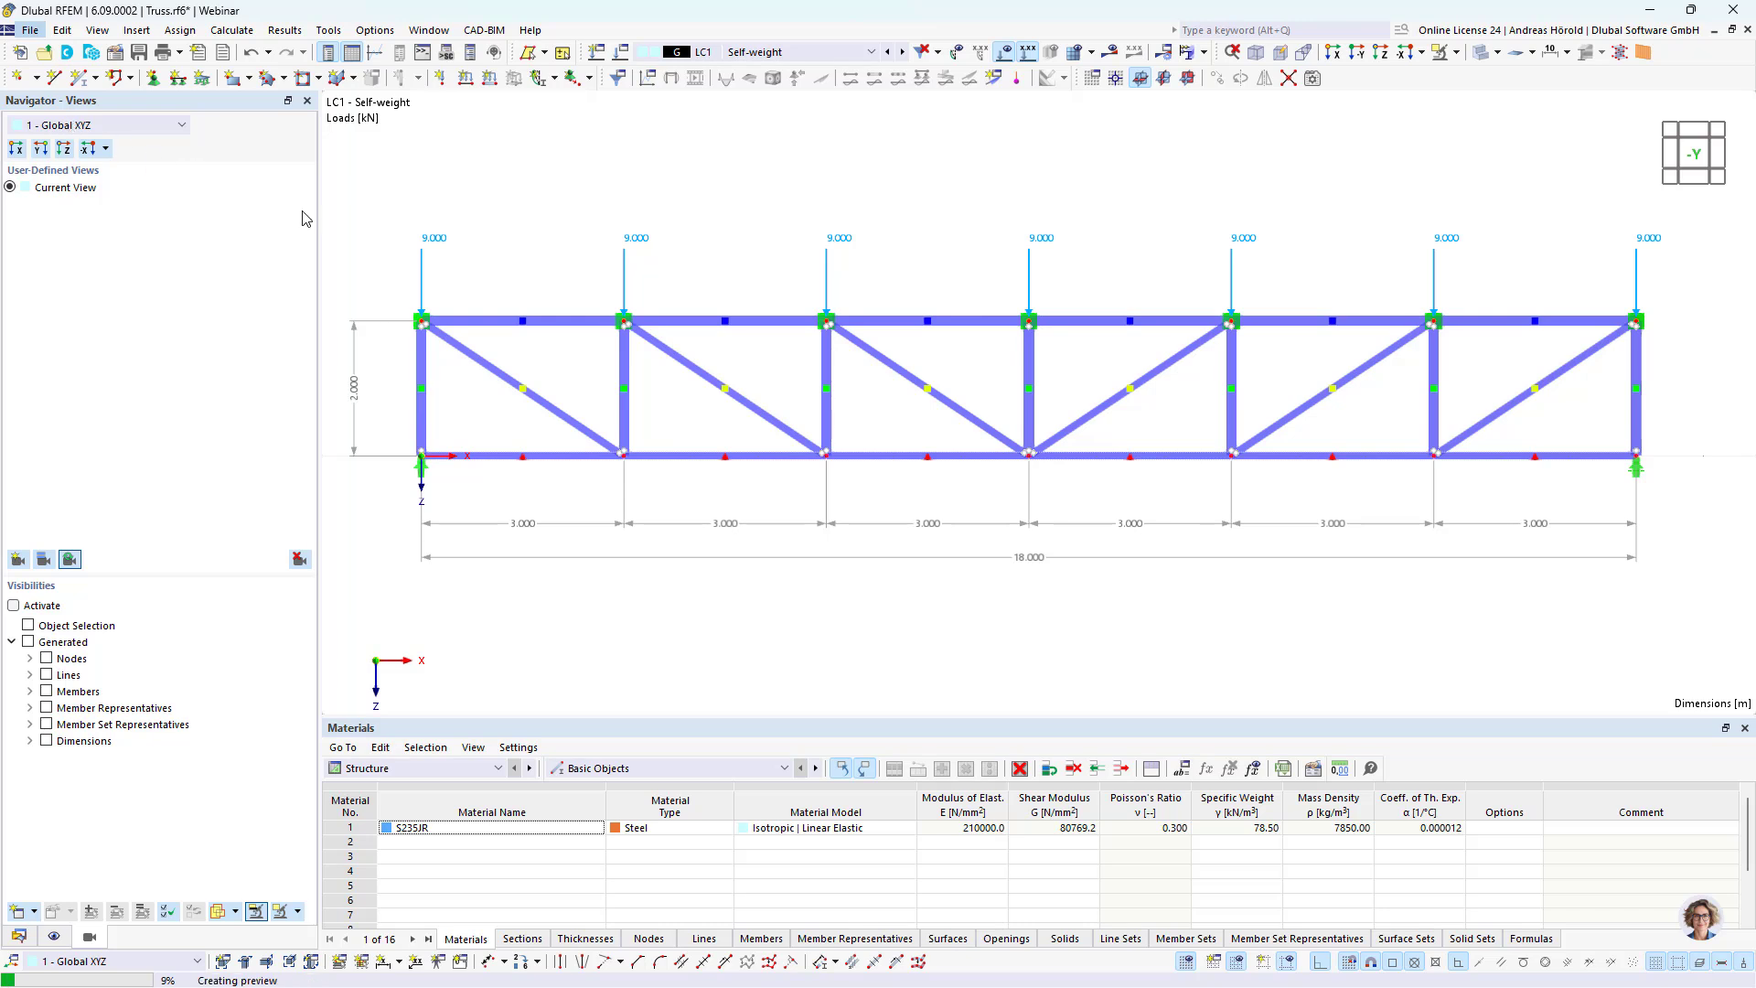
Step: Start saving the model as a template and create the category Parallel Trusses with its own new folder, connected including all subfolders
left_click(32, 33)
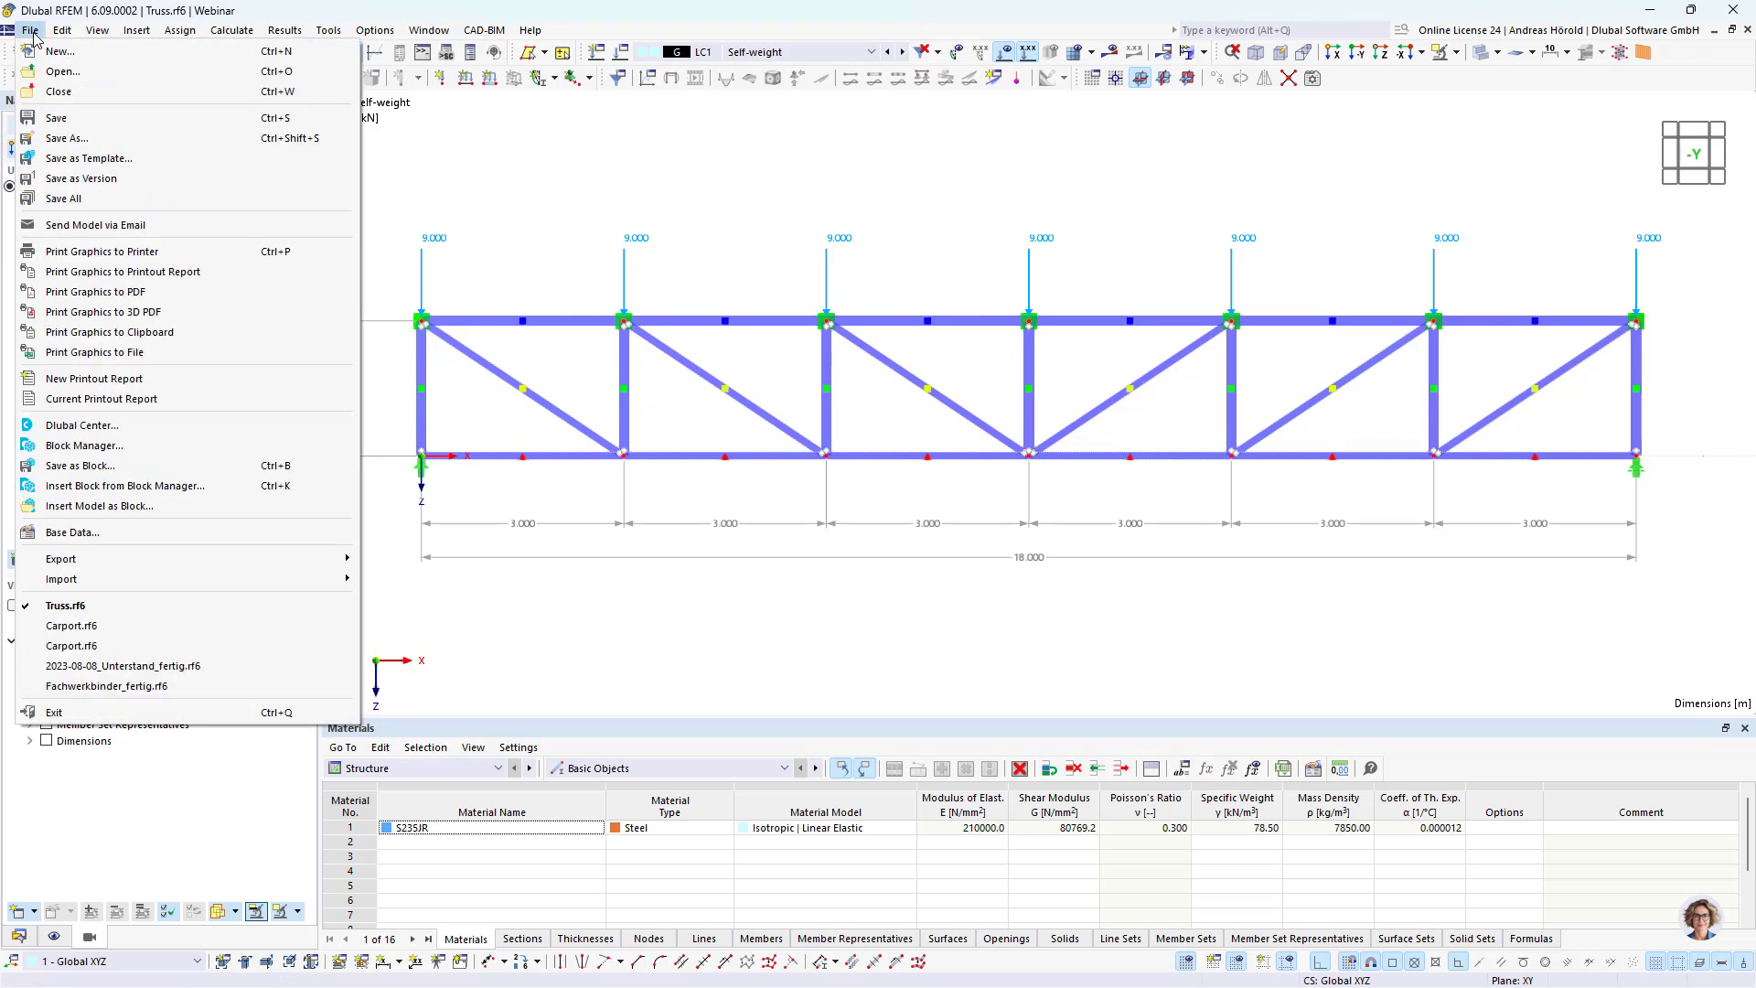
left_click(83, 159)
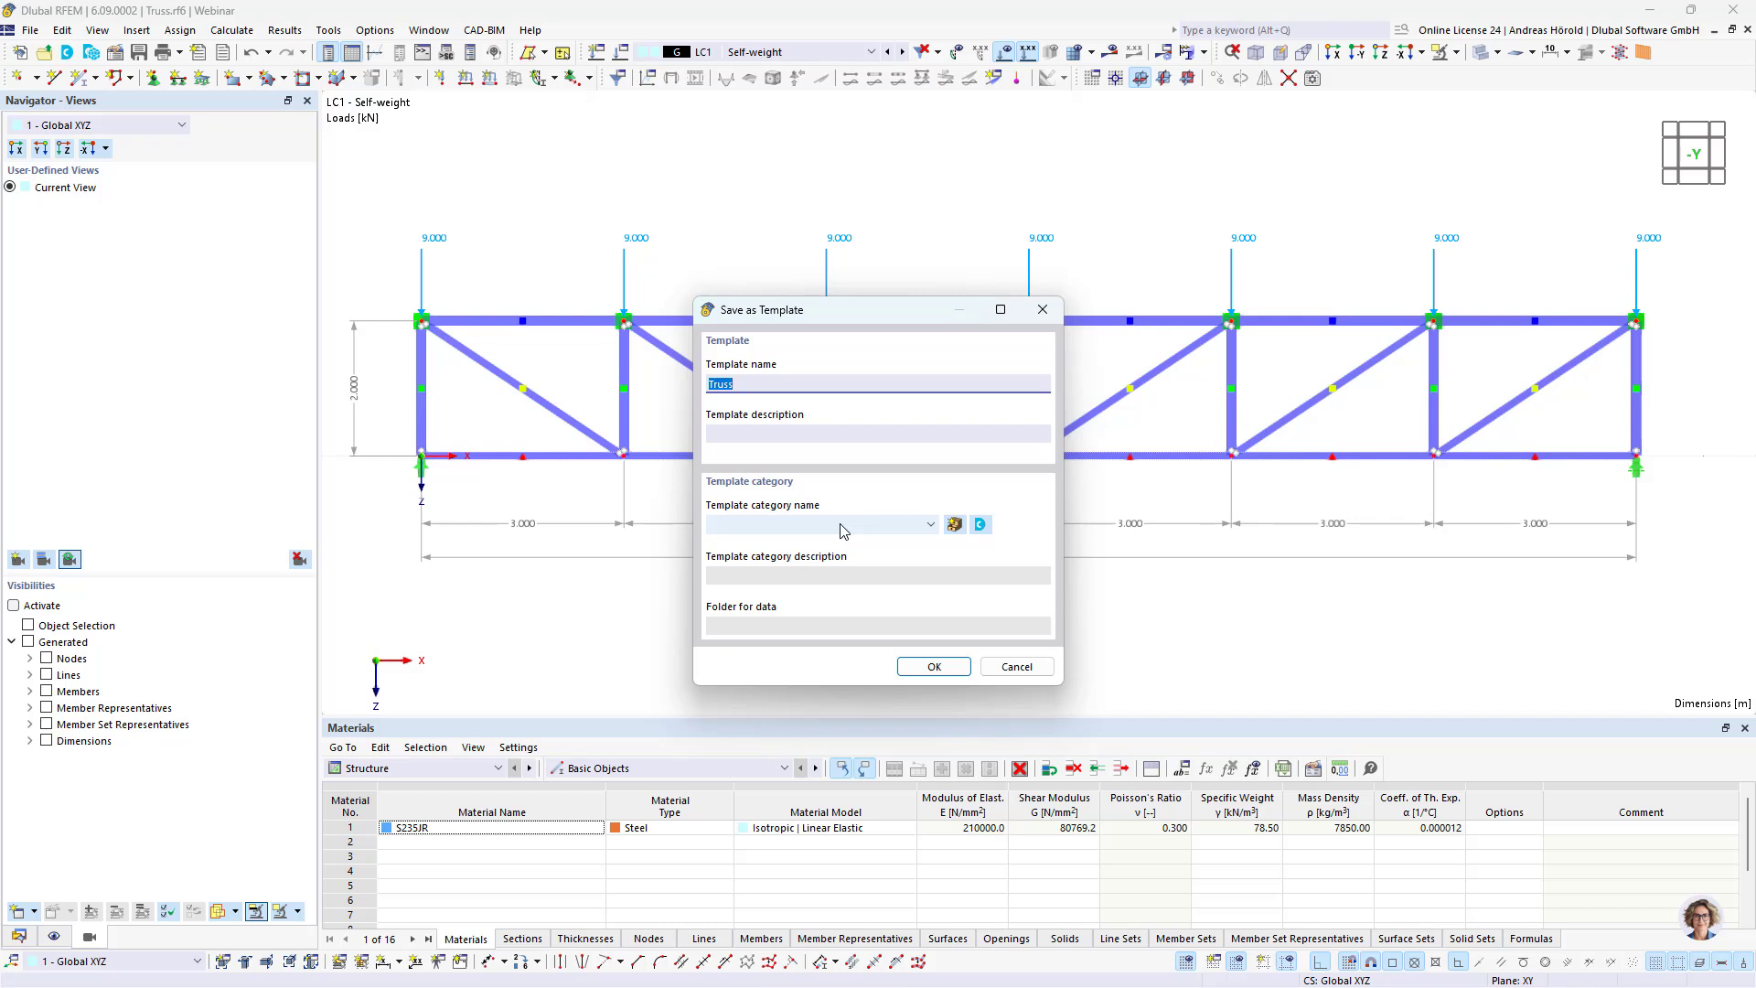
left_click(954, 524)
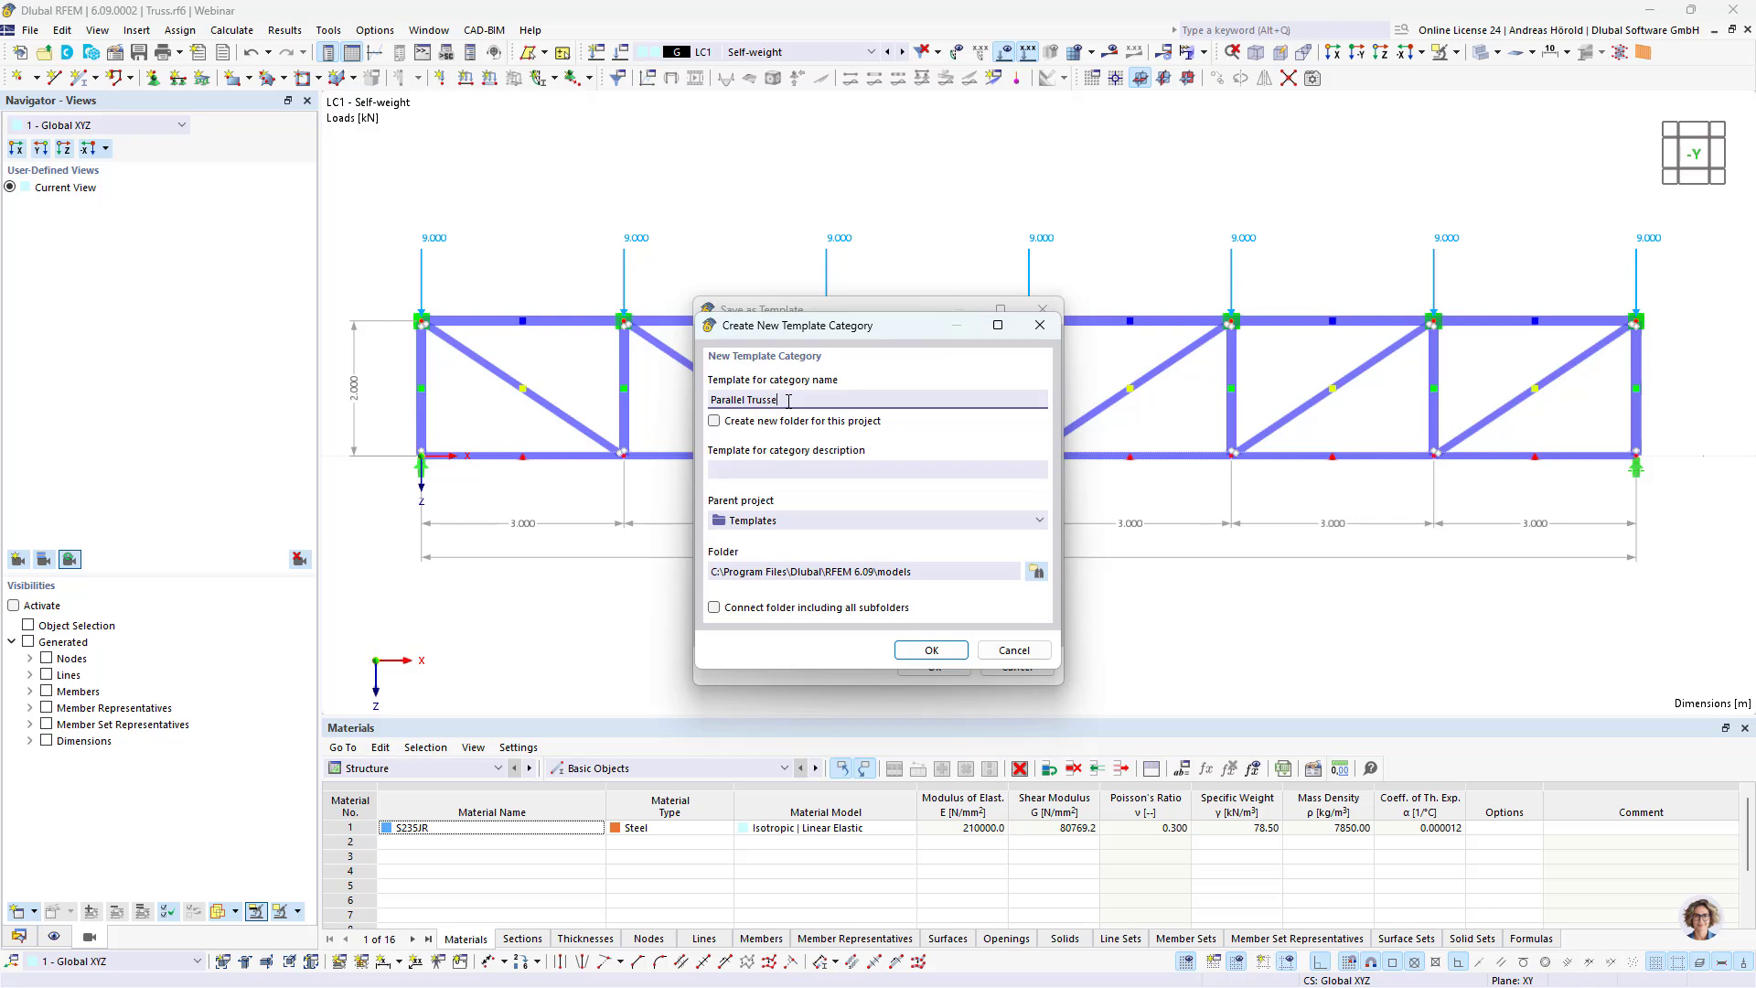
left_click(714, 423)
left_click(715, 608)
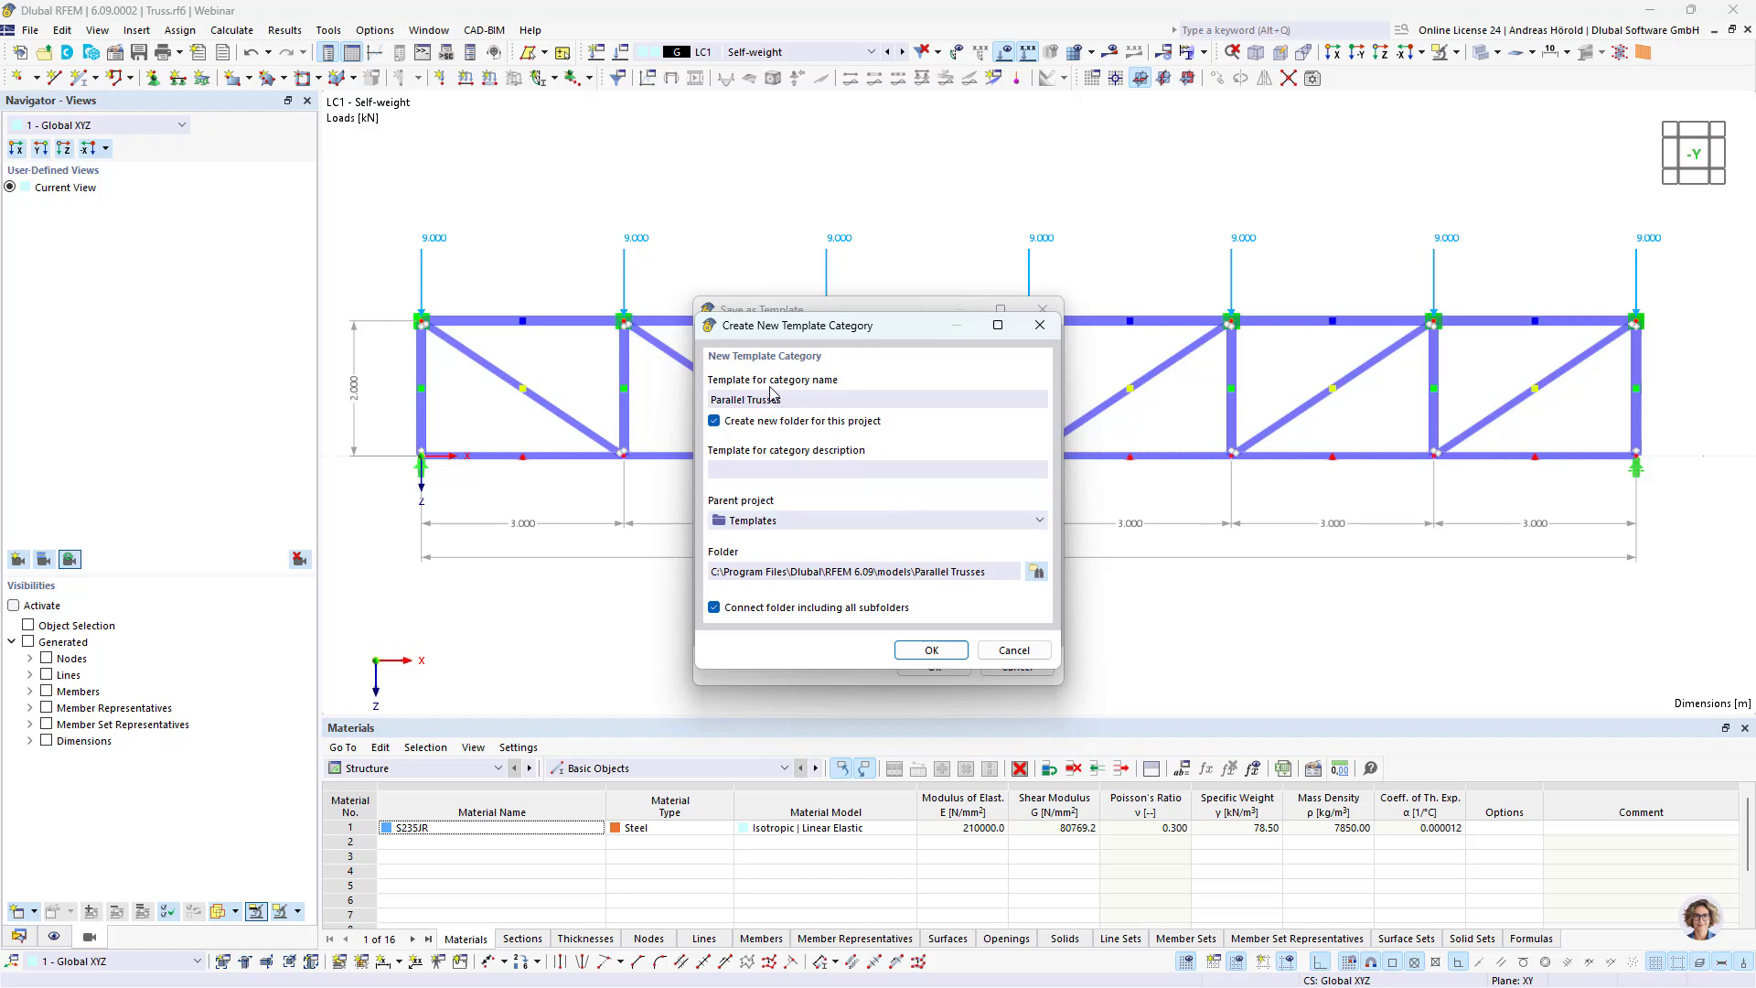
left_click(935, 652)
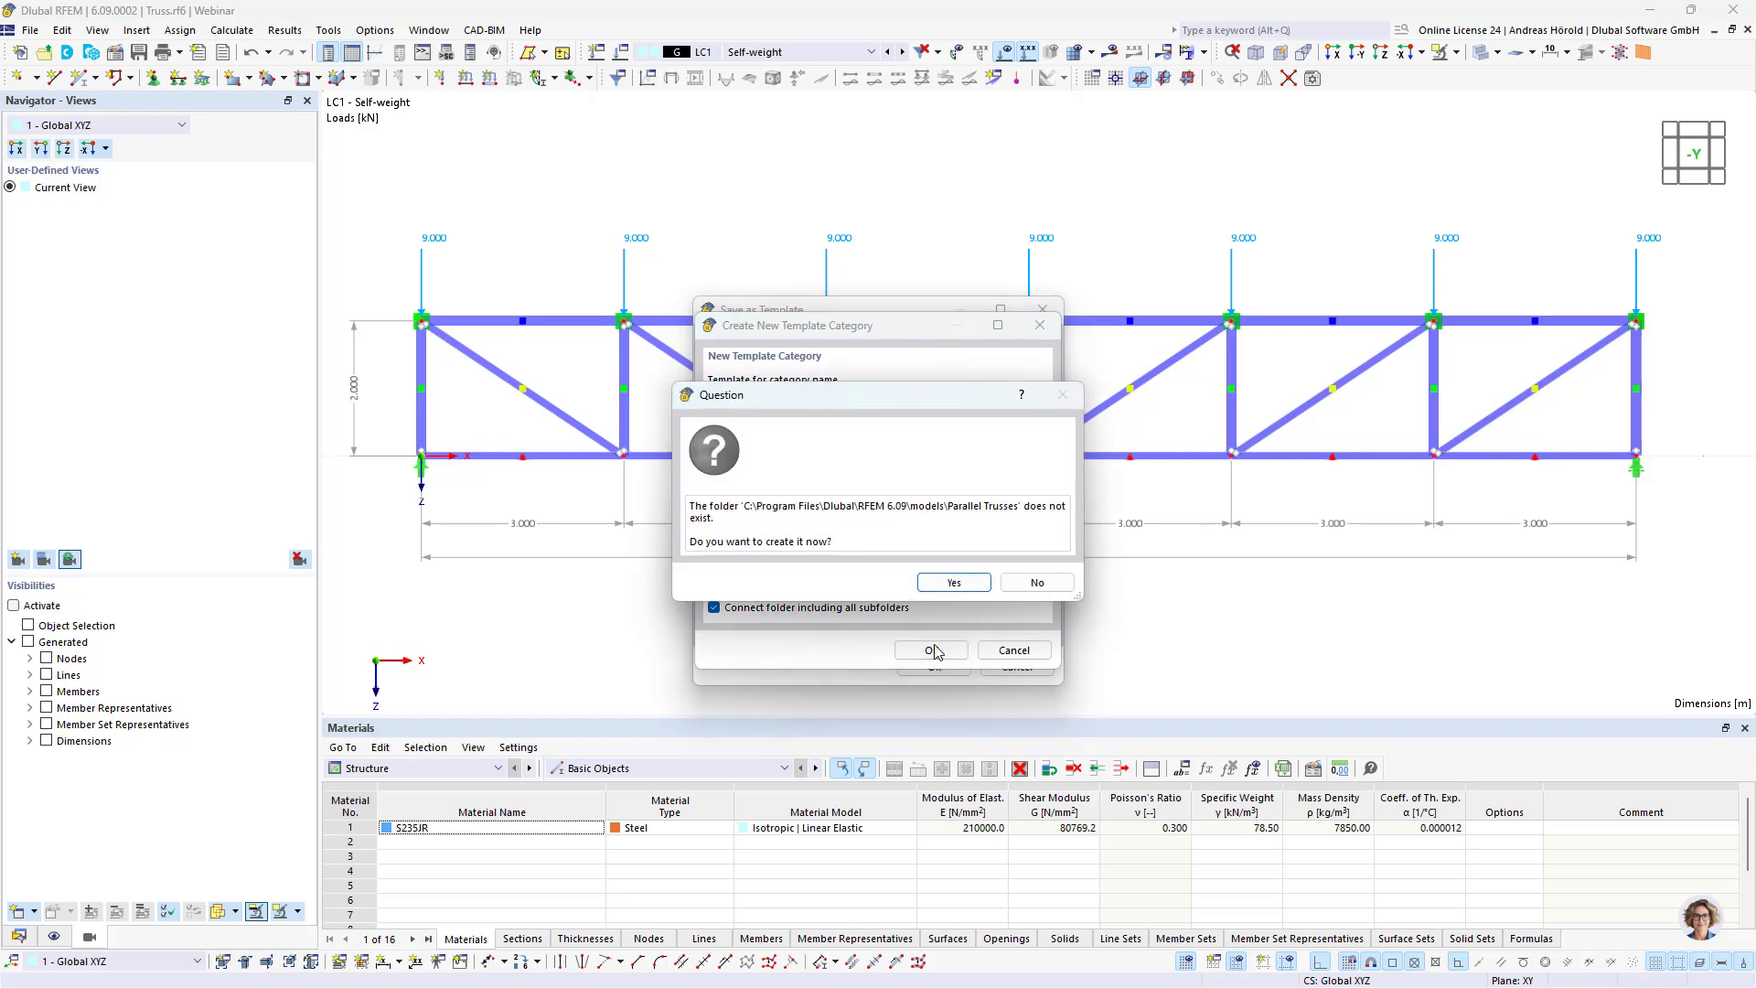
left_click(951, 583)
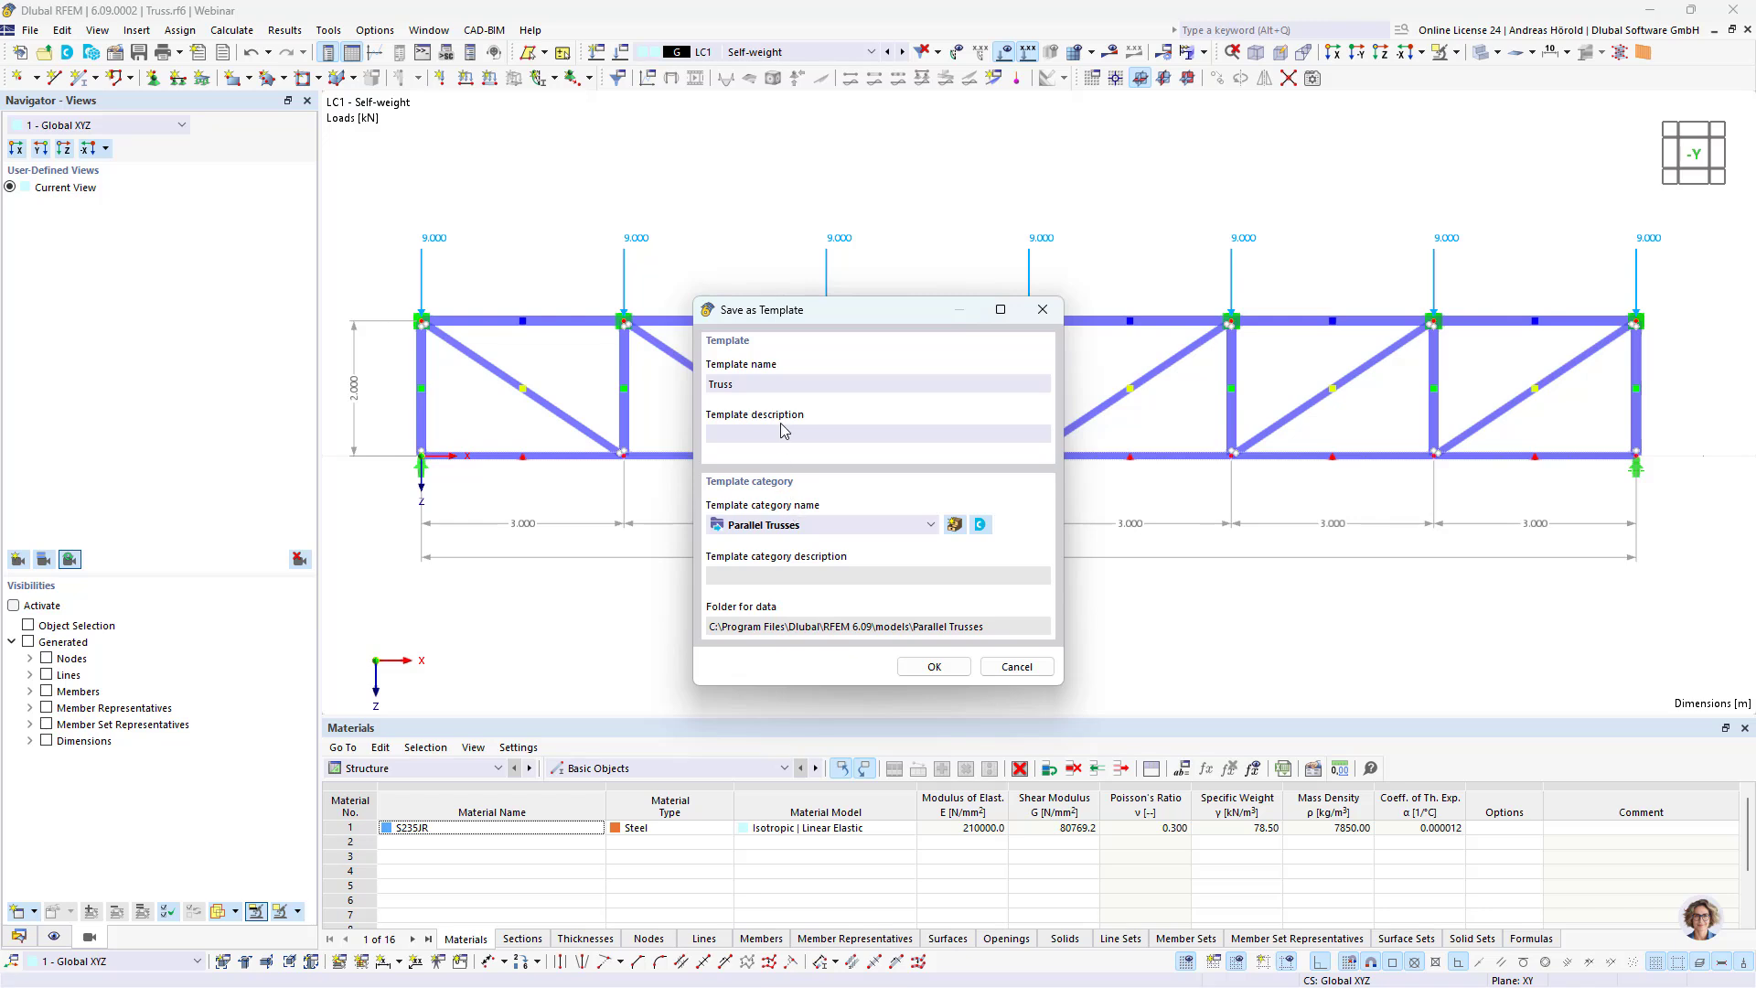
Step: Name the template "Truss, Steel, 6 fields" and save it in the Parallel Trusses category
left_click(776, 377)
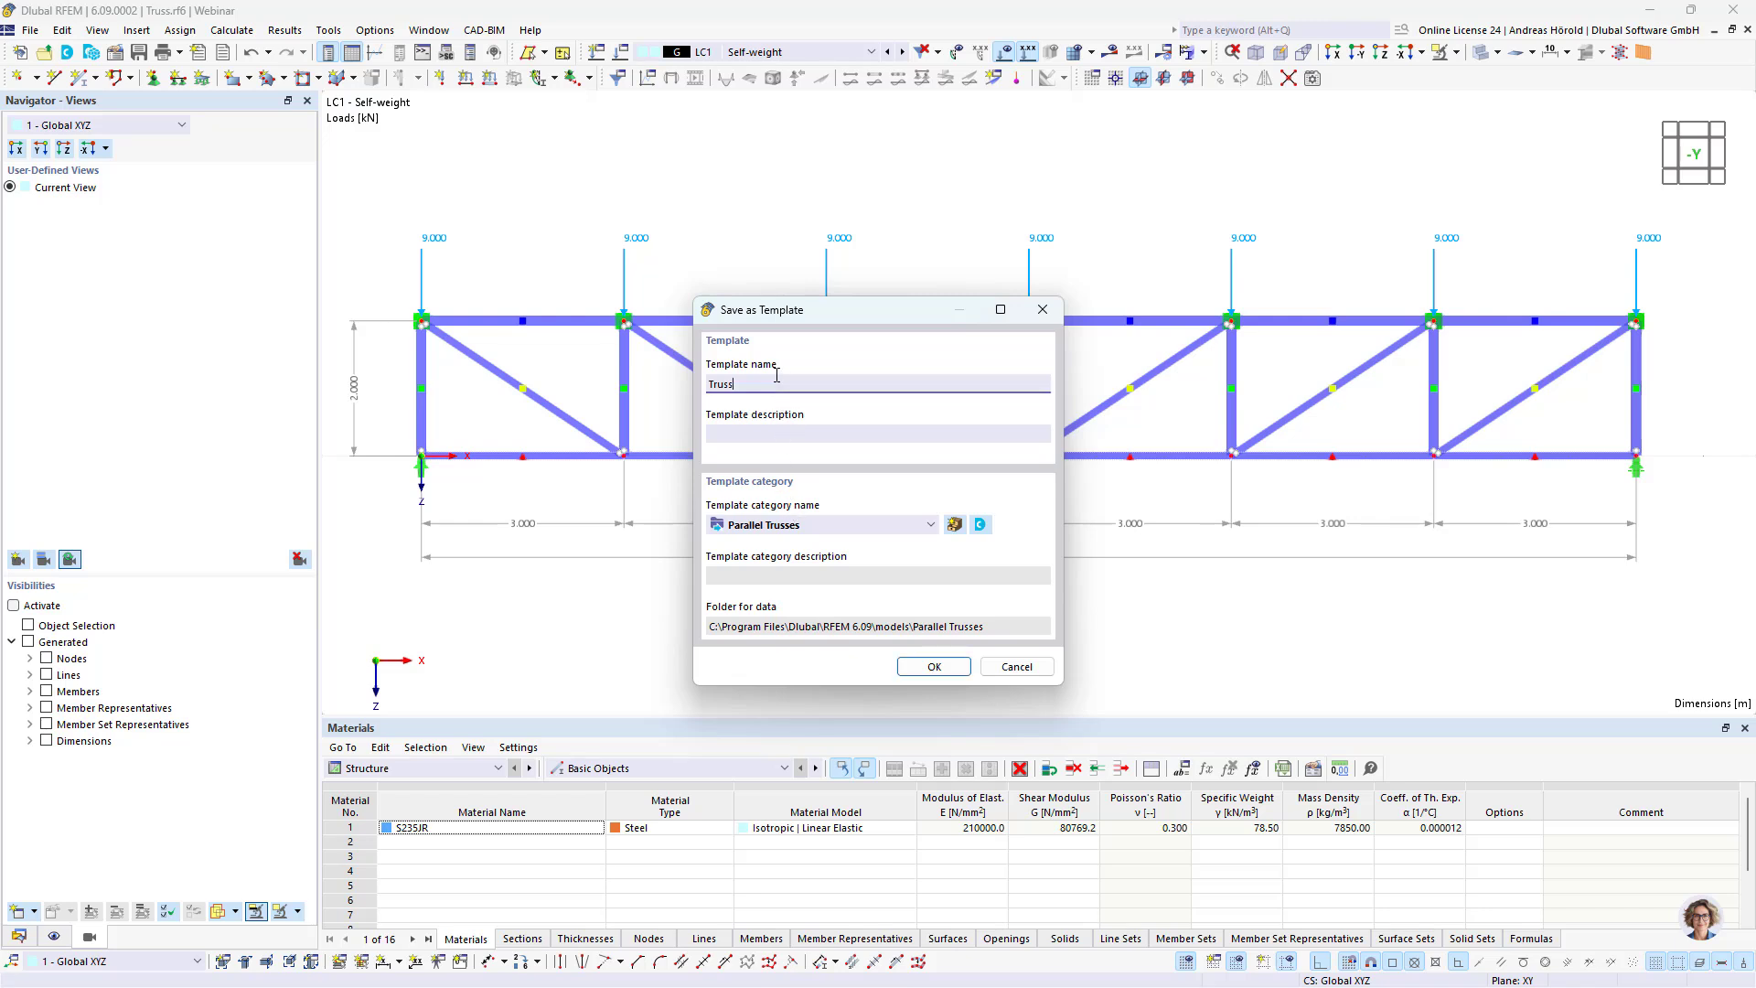
type(", Stee")
type("l, 6 fields")
left_click(933, 666)
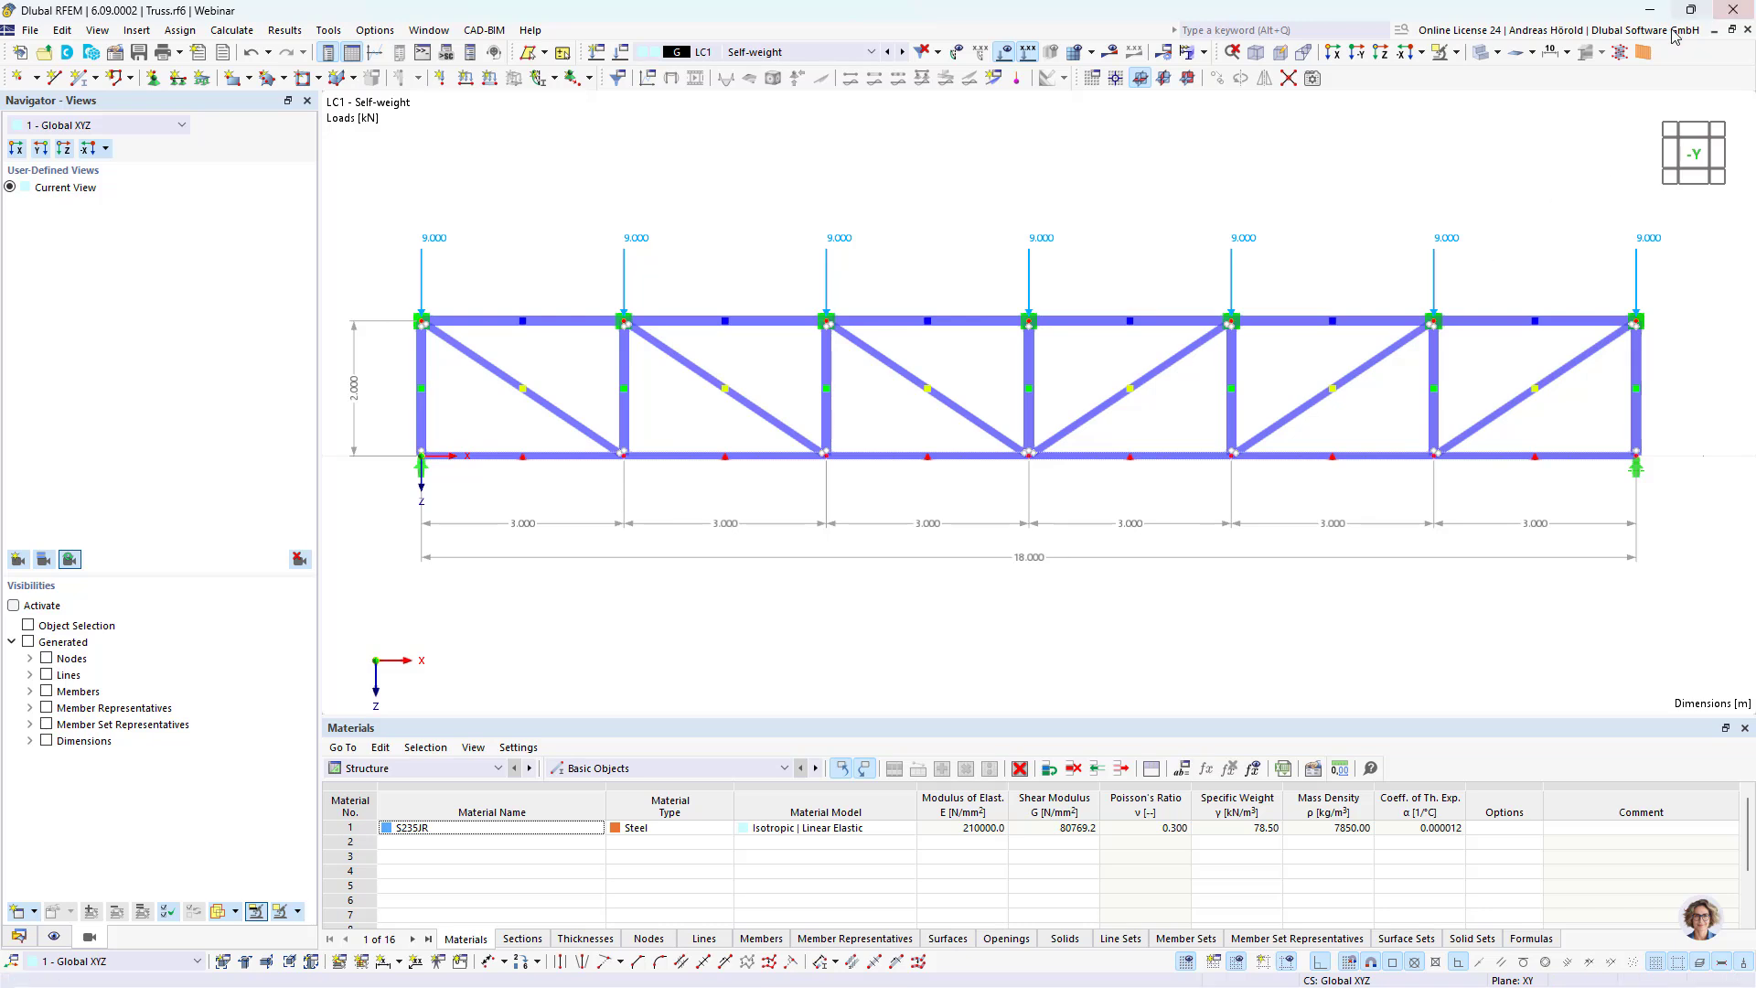
Step: Close the truss model and create a new model T1 from the template "Truss, Steel, 6 fields" in the Dlubal Center
left_click(1746, 30)
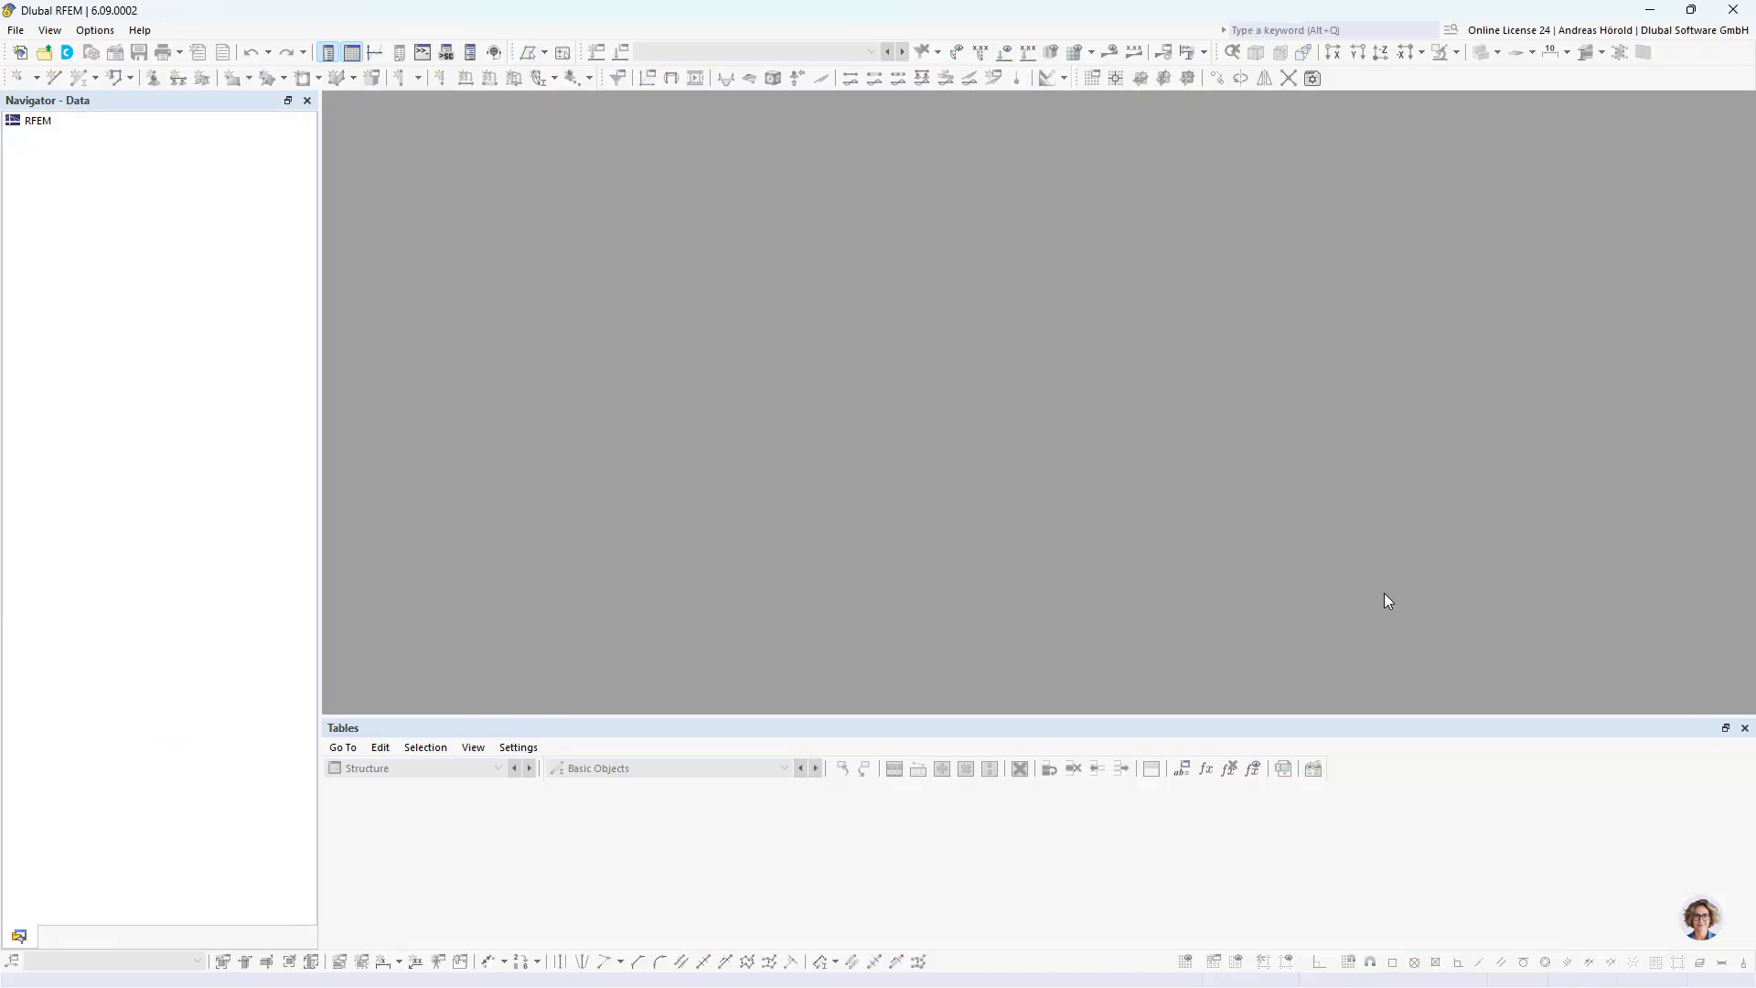
left_click(73, 55)
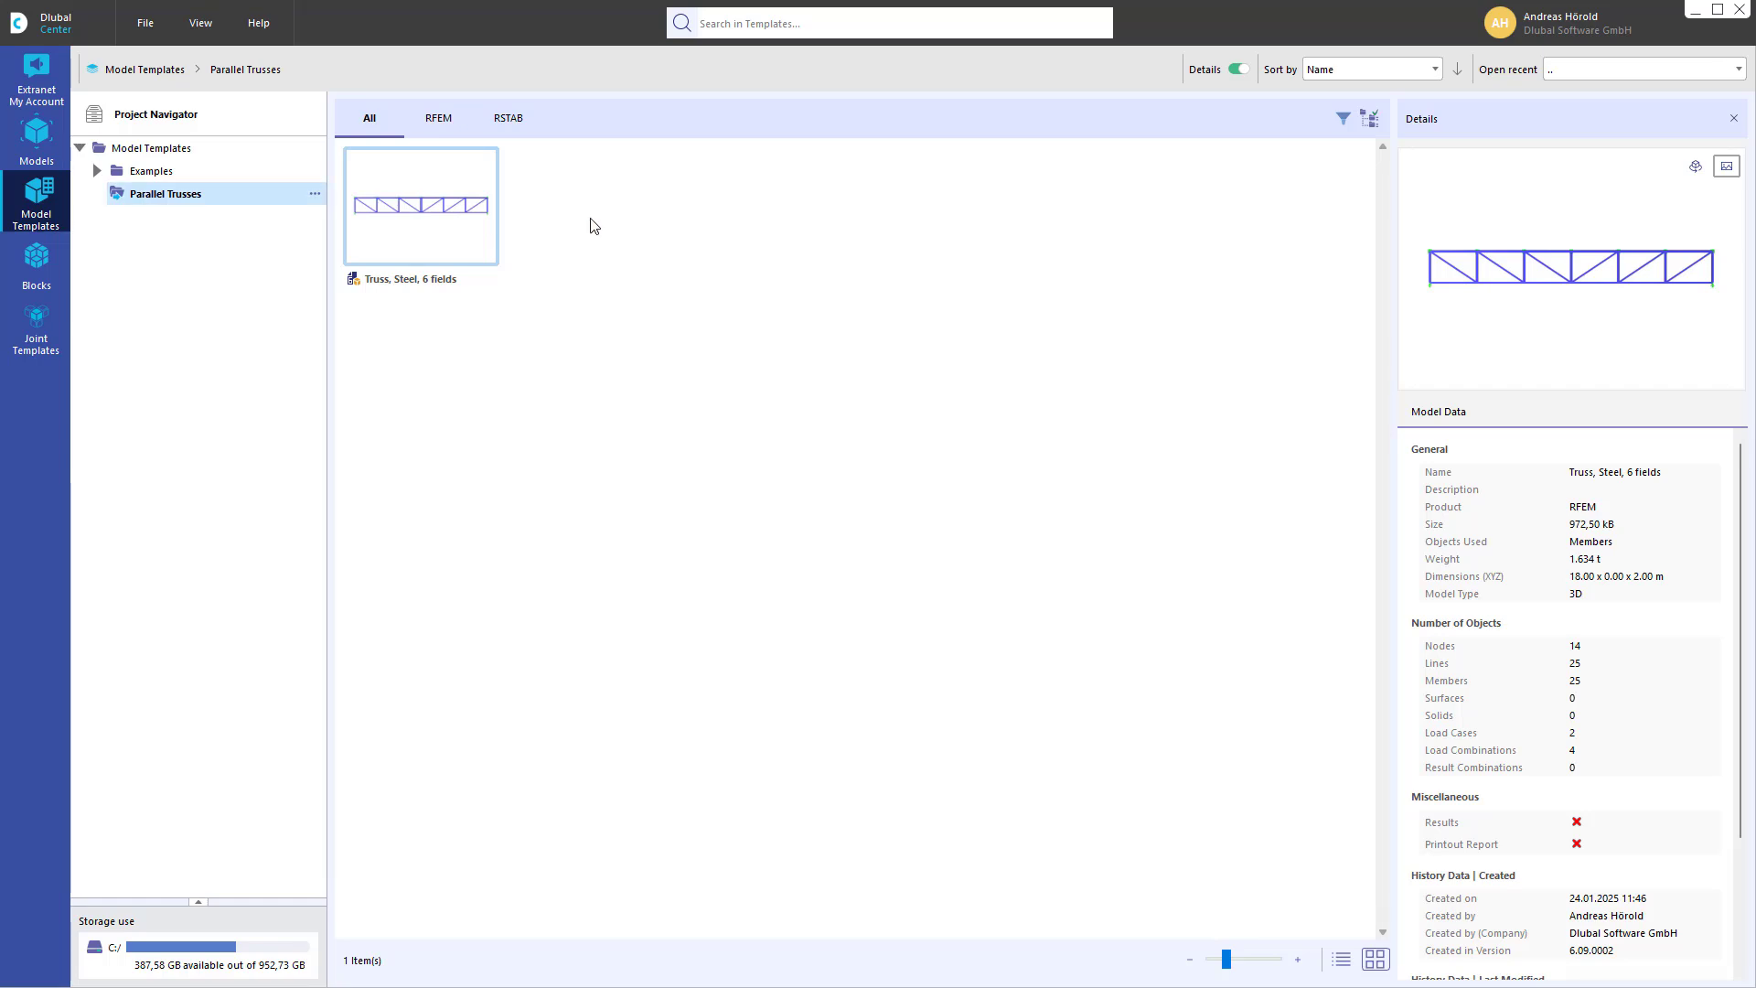
double_click(413, 208)
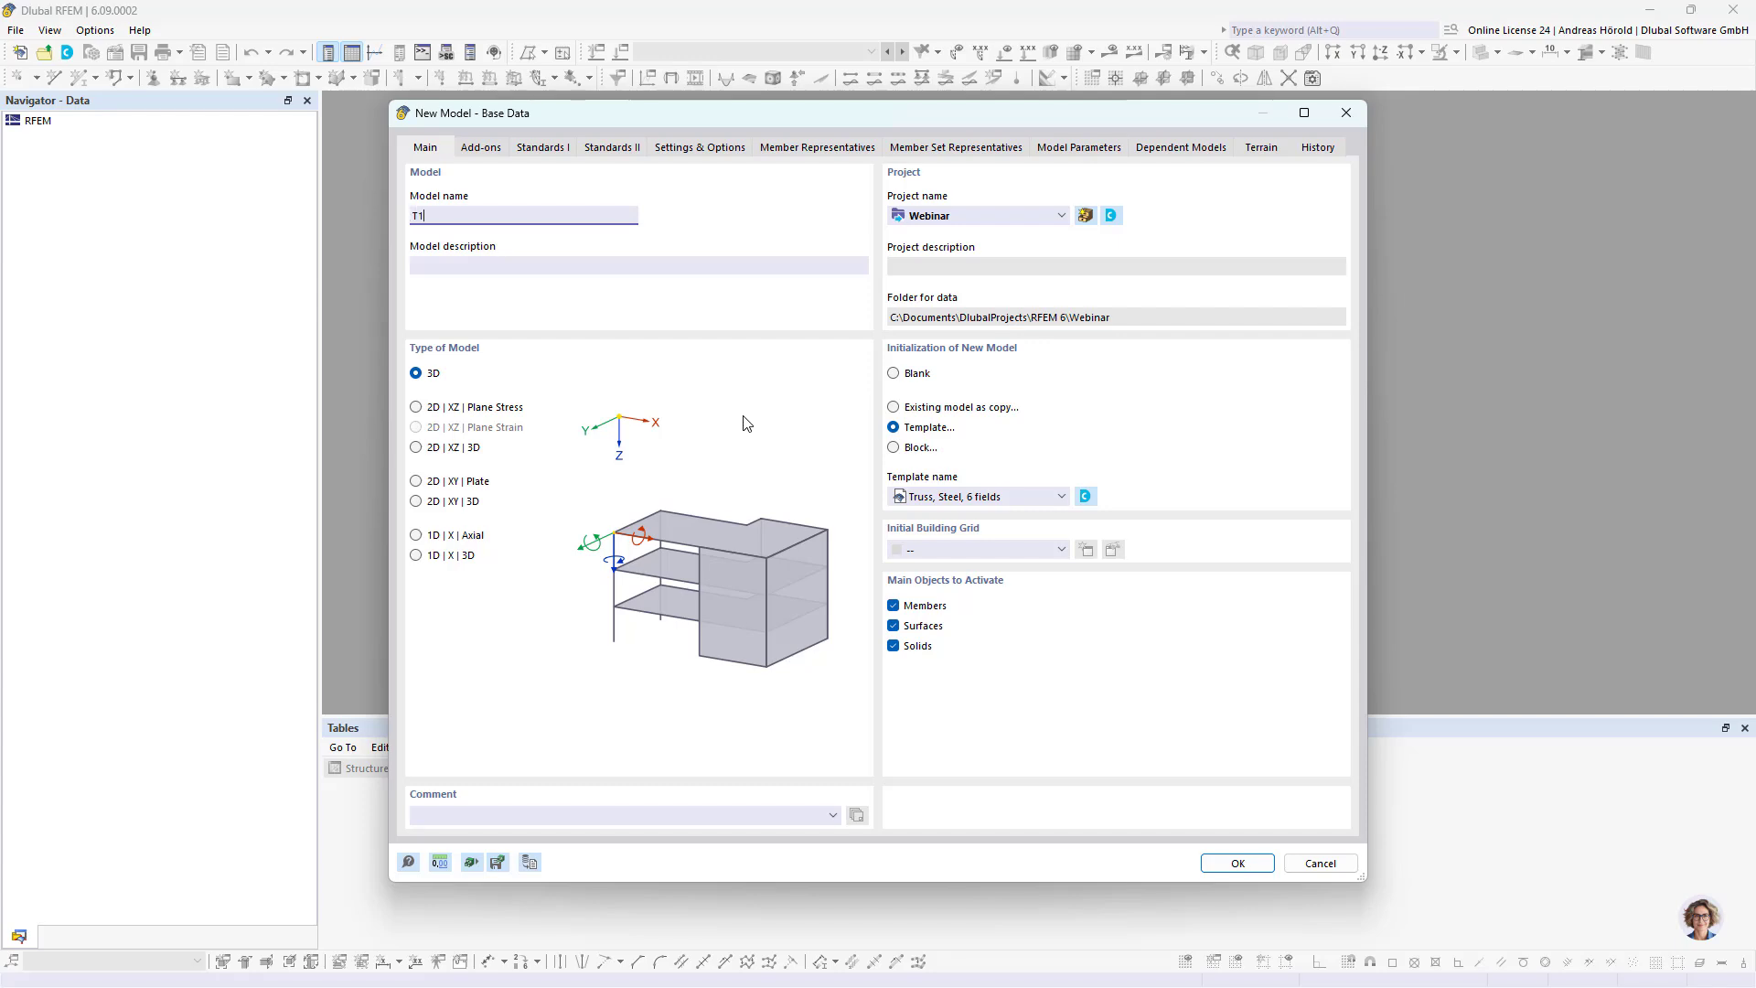
left_click(1241, 865)
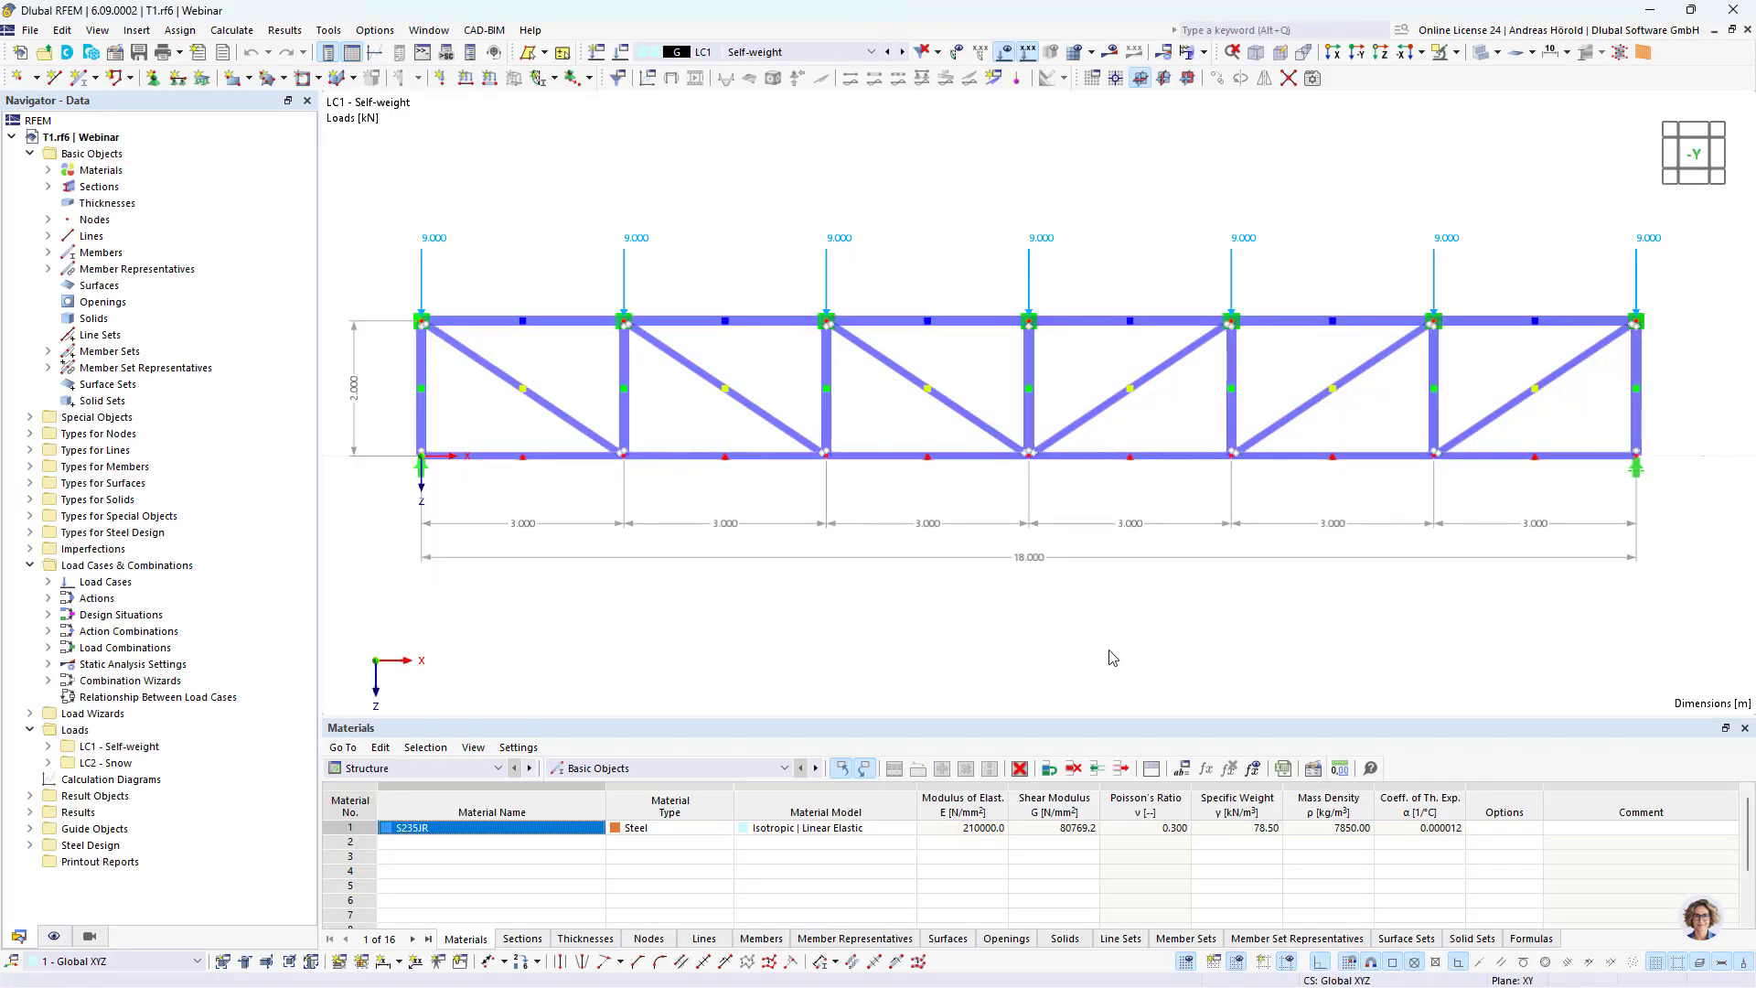
Step: Set the global parameter Length of model T1 to 21 m and apply it to the truss
left_click(1181, 769)
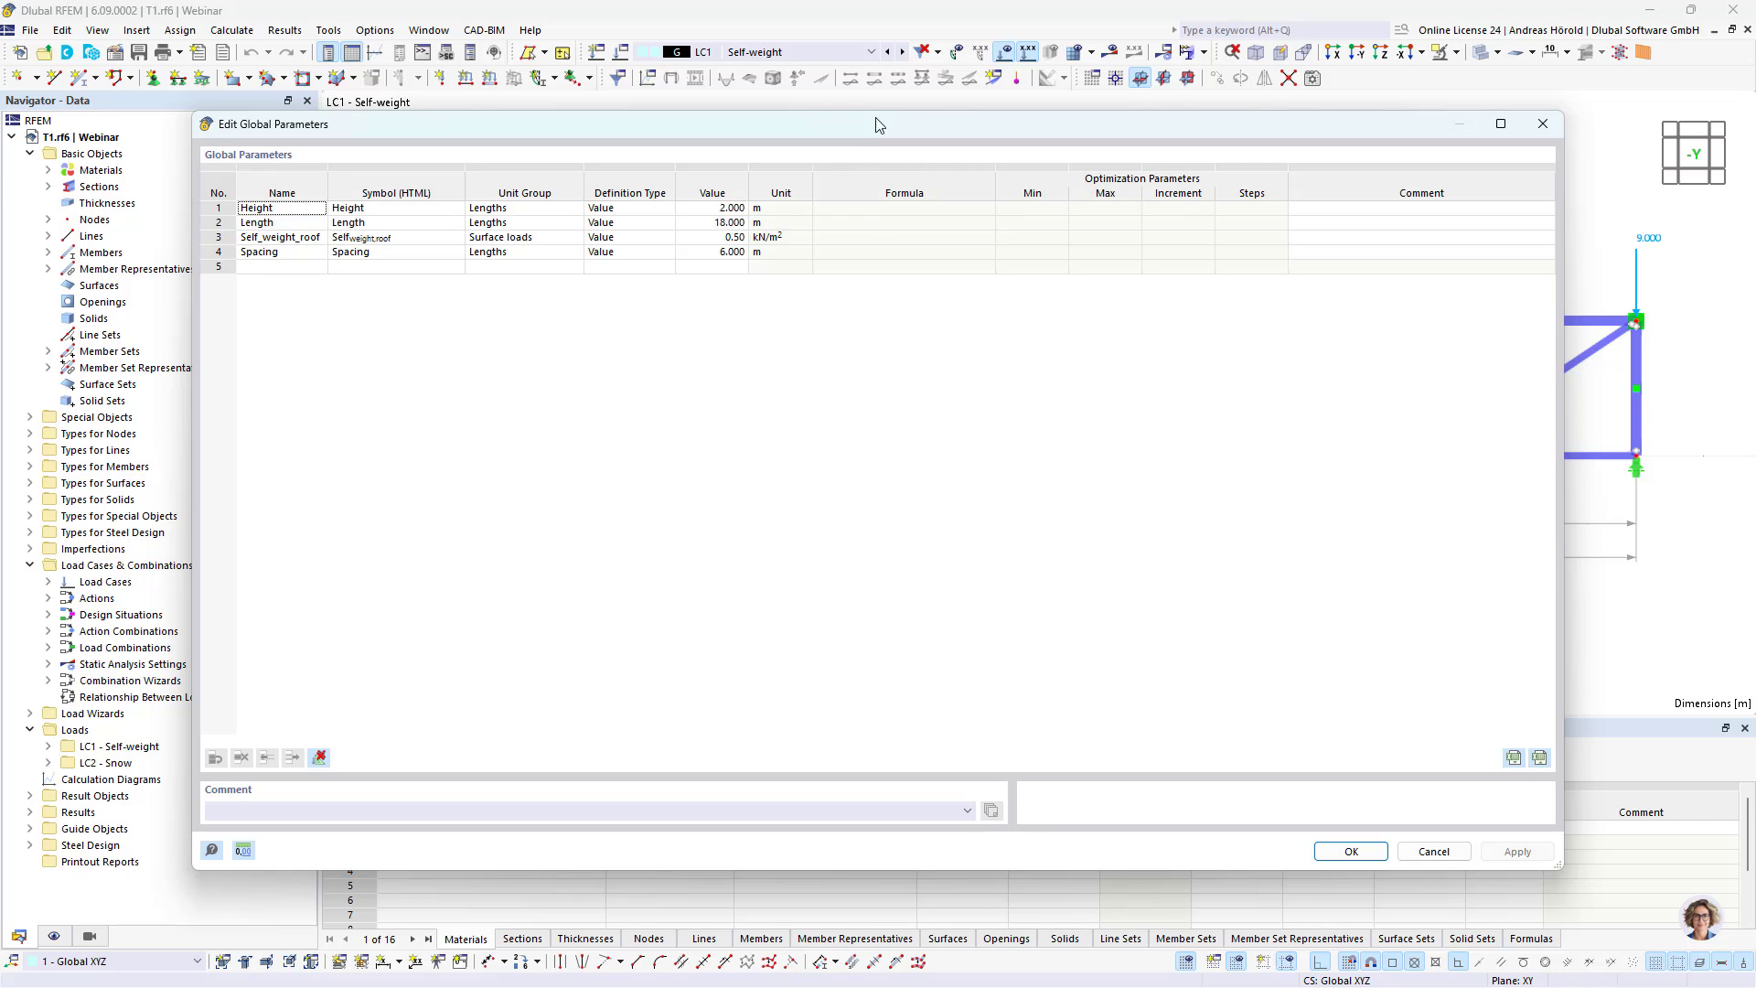
left_click_drag(883, 126, 943, 558)
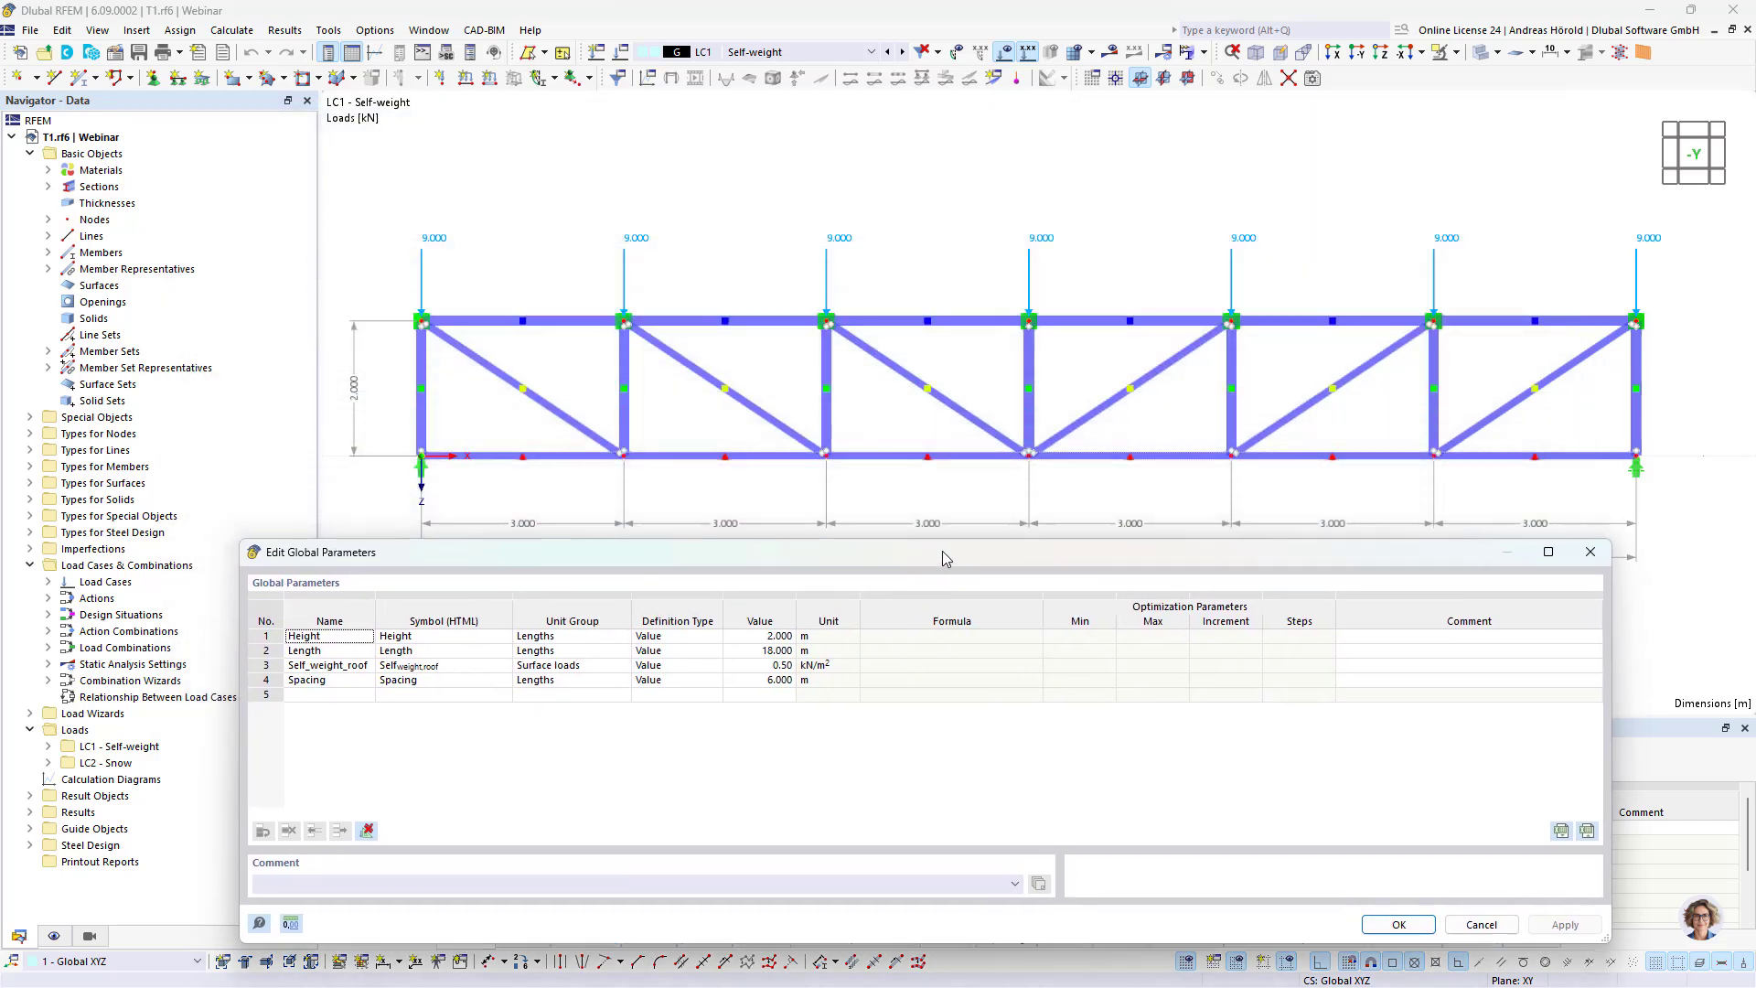
left_click(774, 652)
type("21")
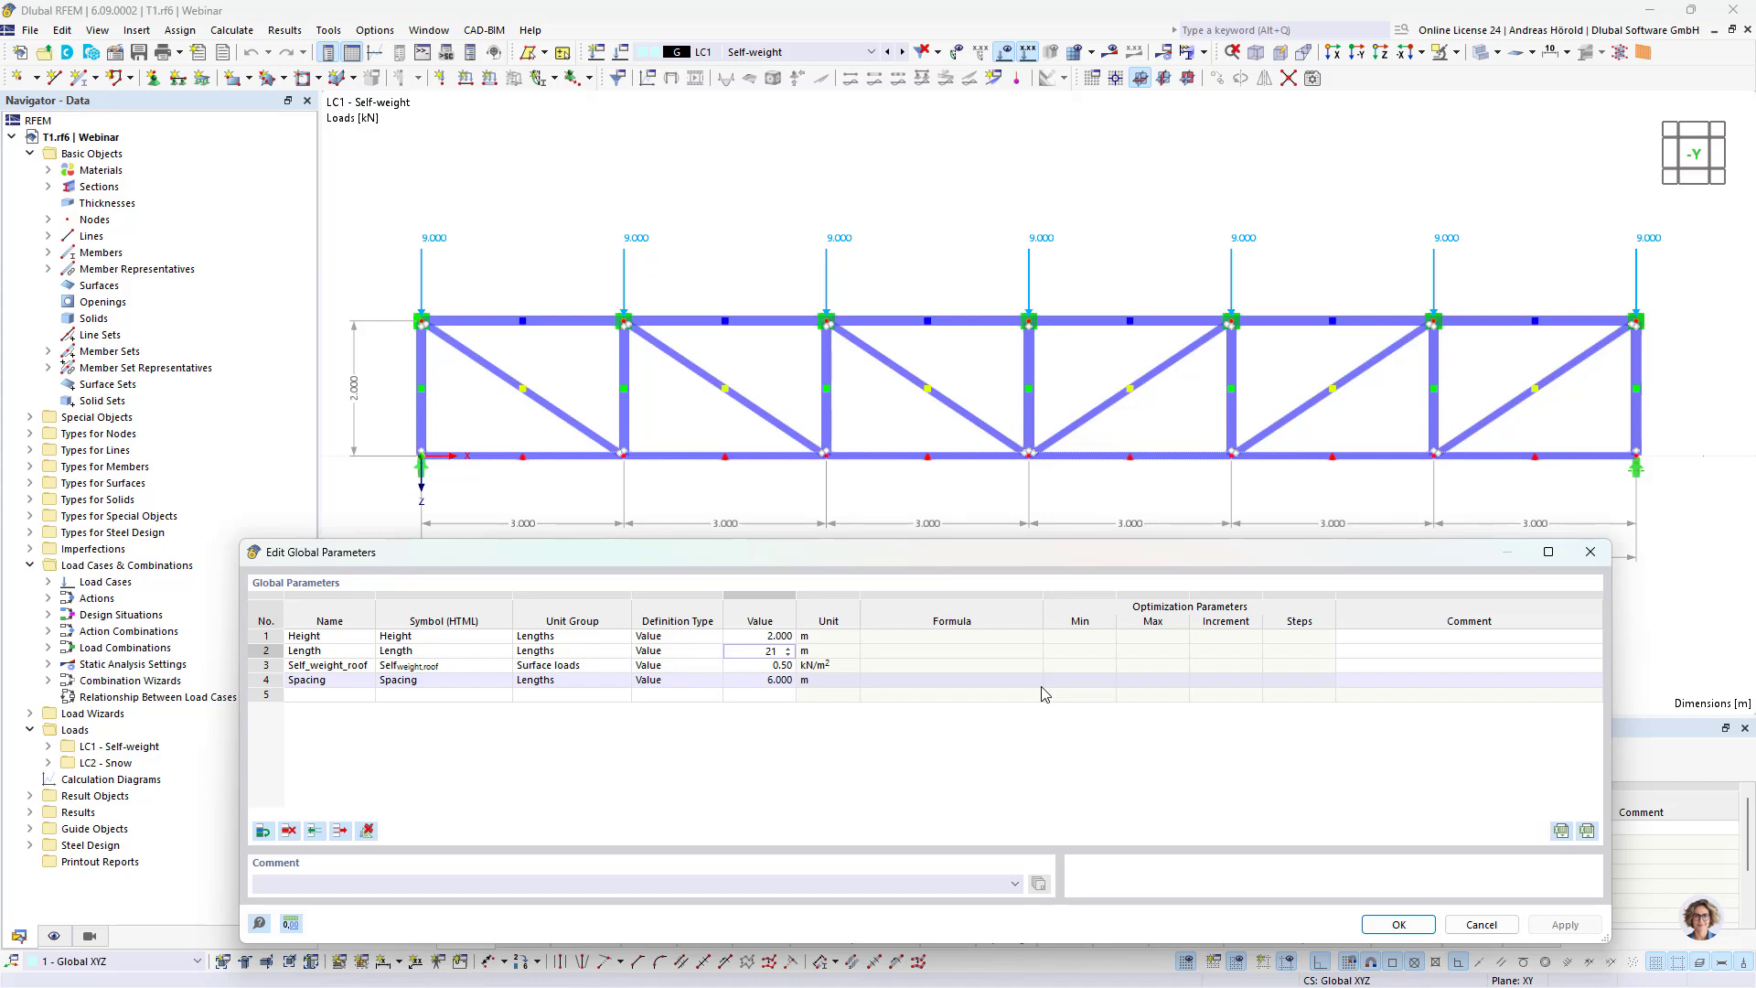
key("Return")
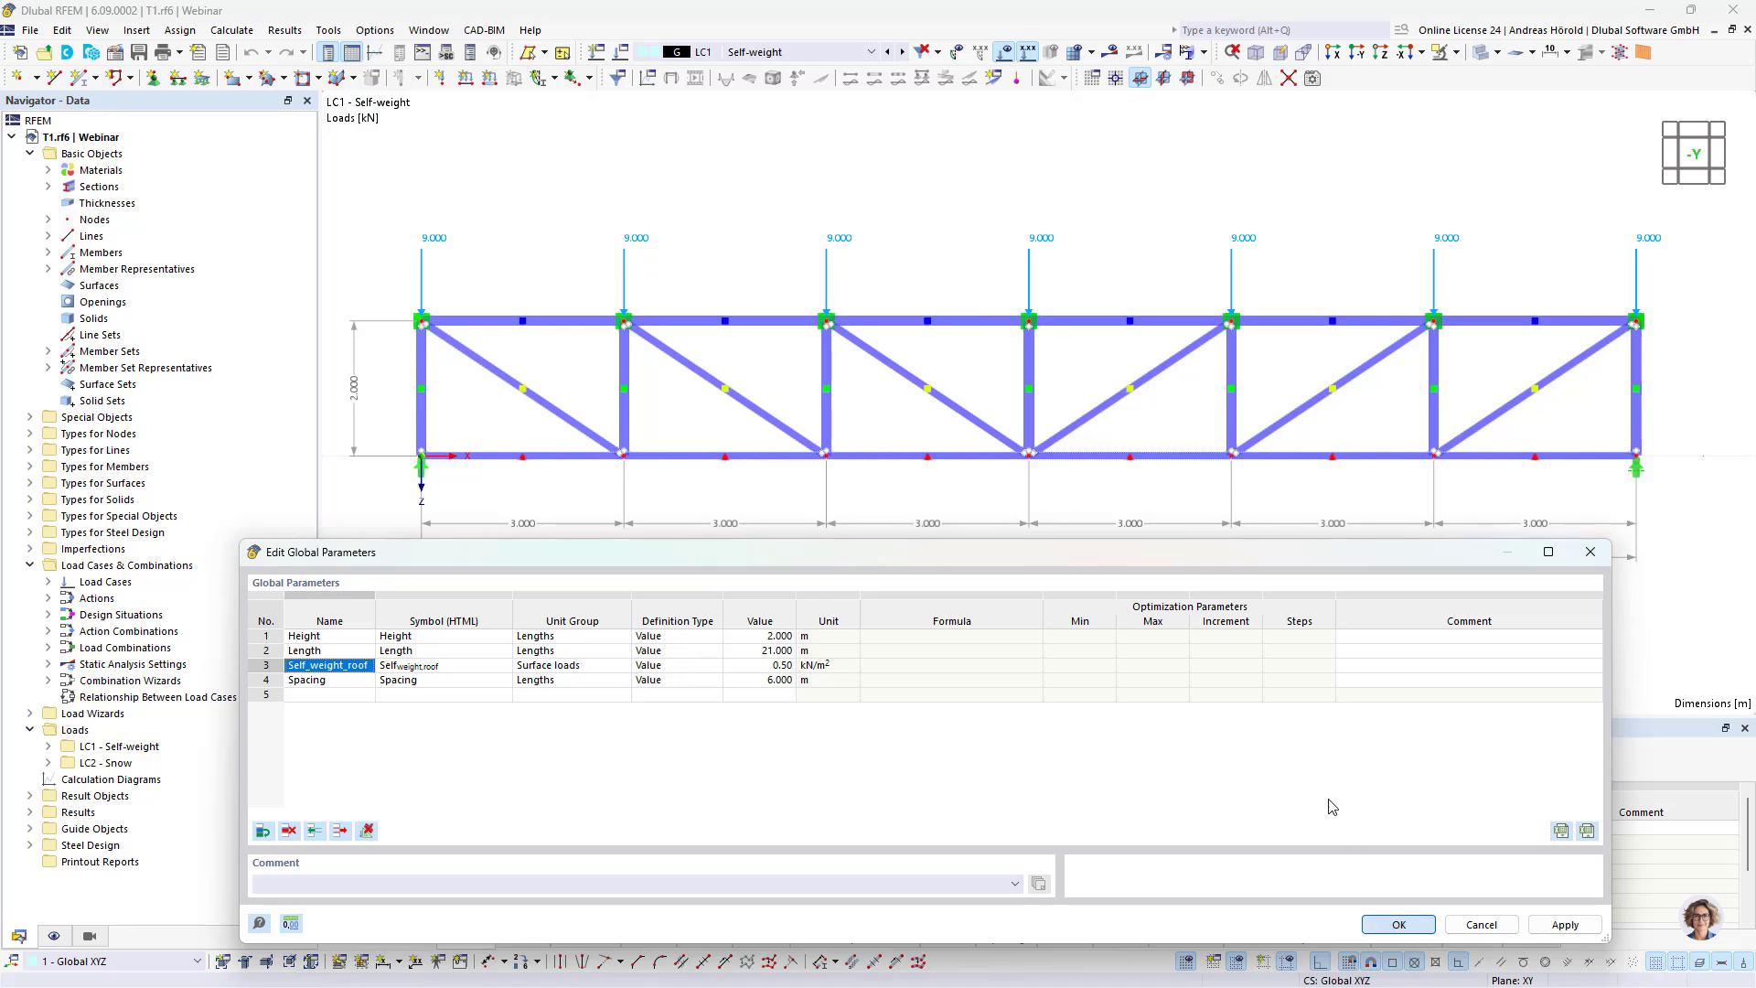
key("Return")
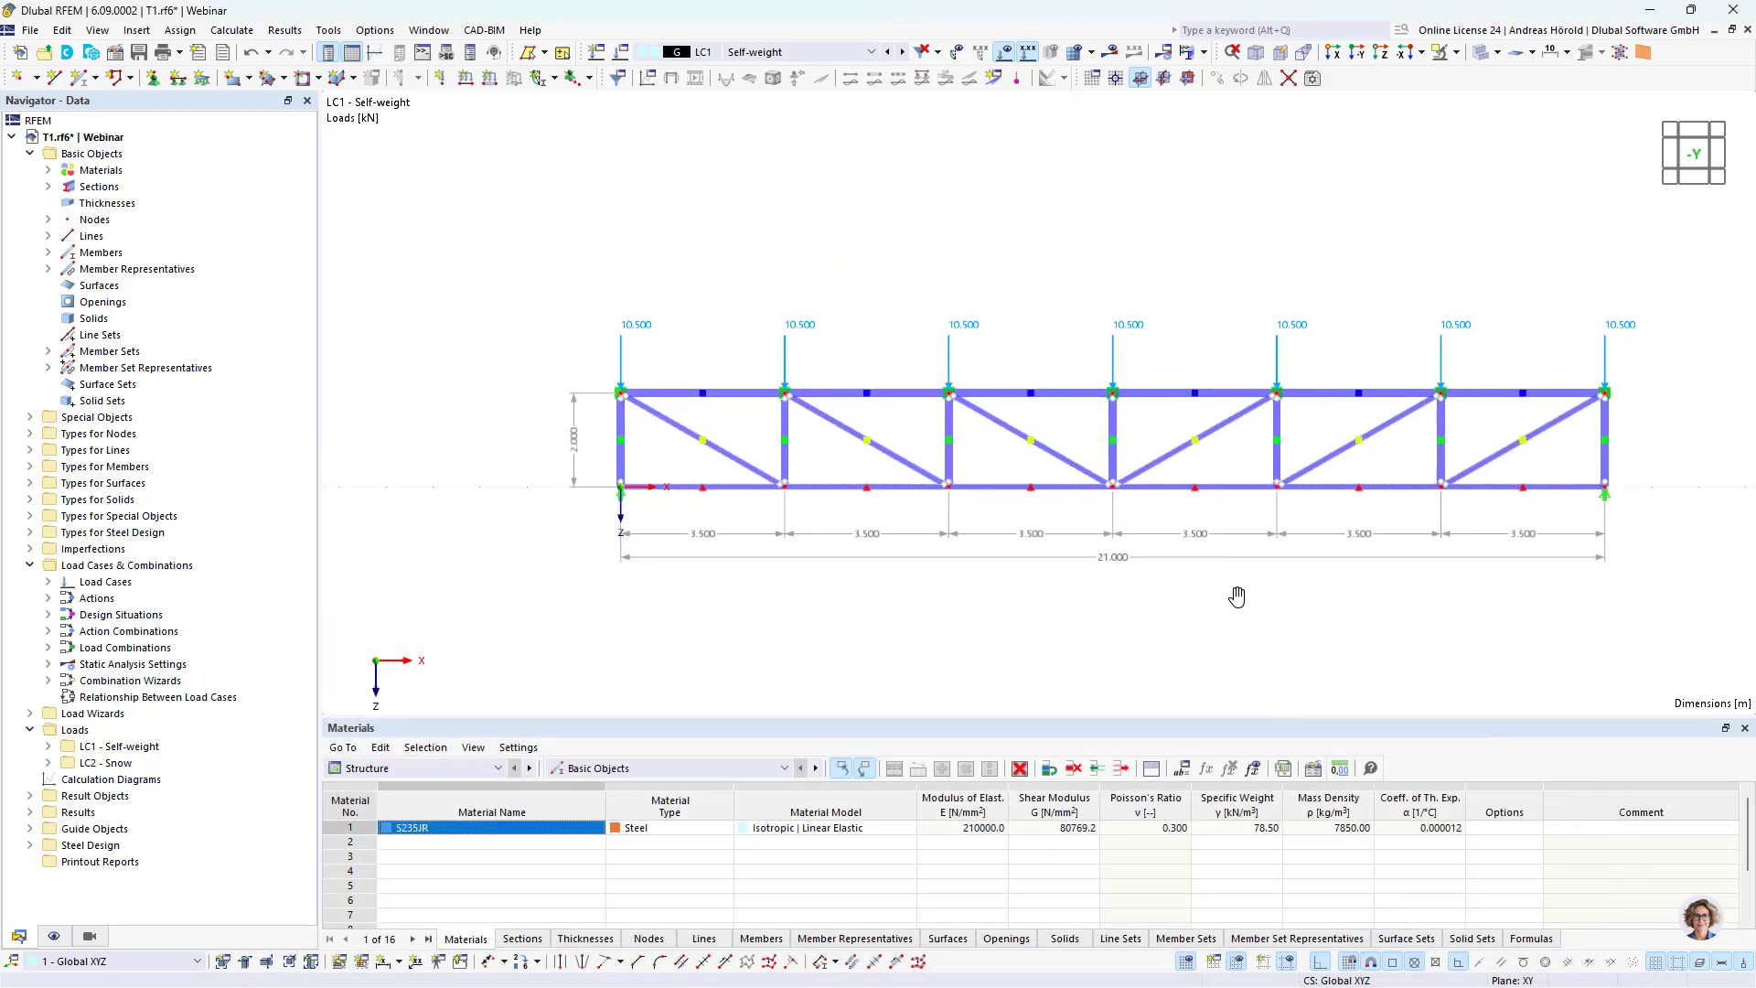
Step: Run the Steel Design calculation for model T1 and display the design check ratios on the truss members
left_click(416, 772)
left_click(430, 863)
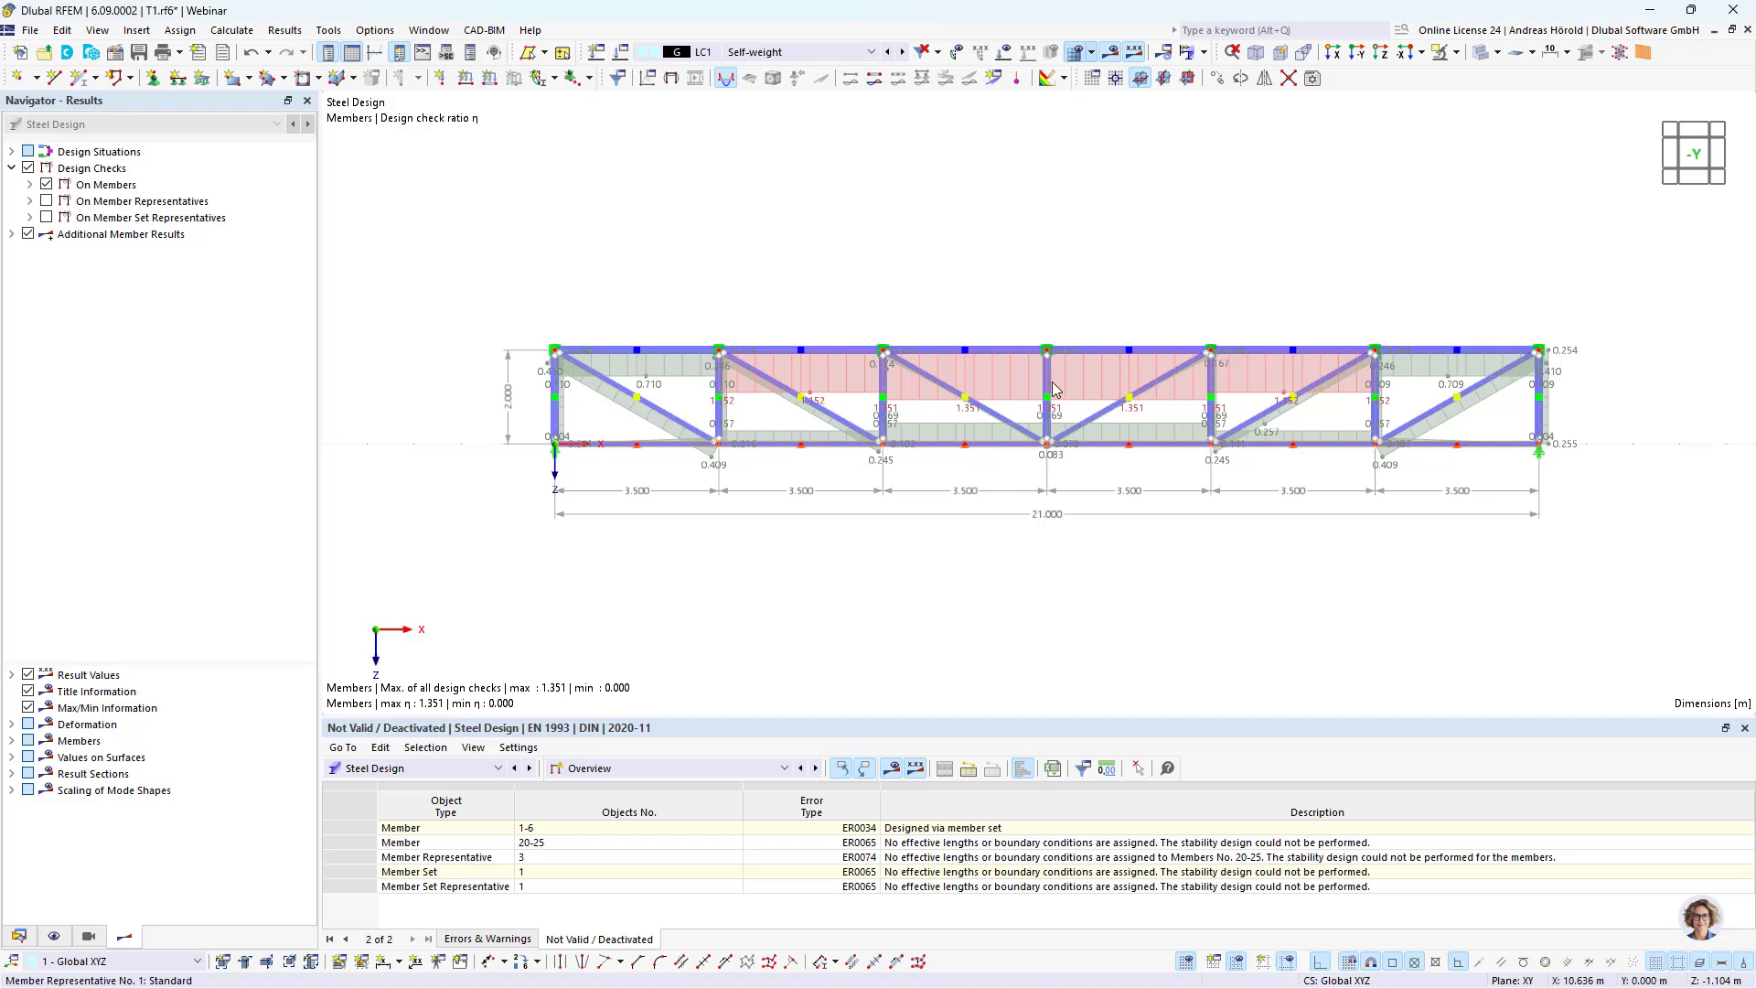
scroll(1093, 409, "up", 1)
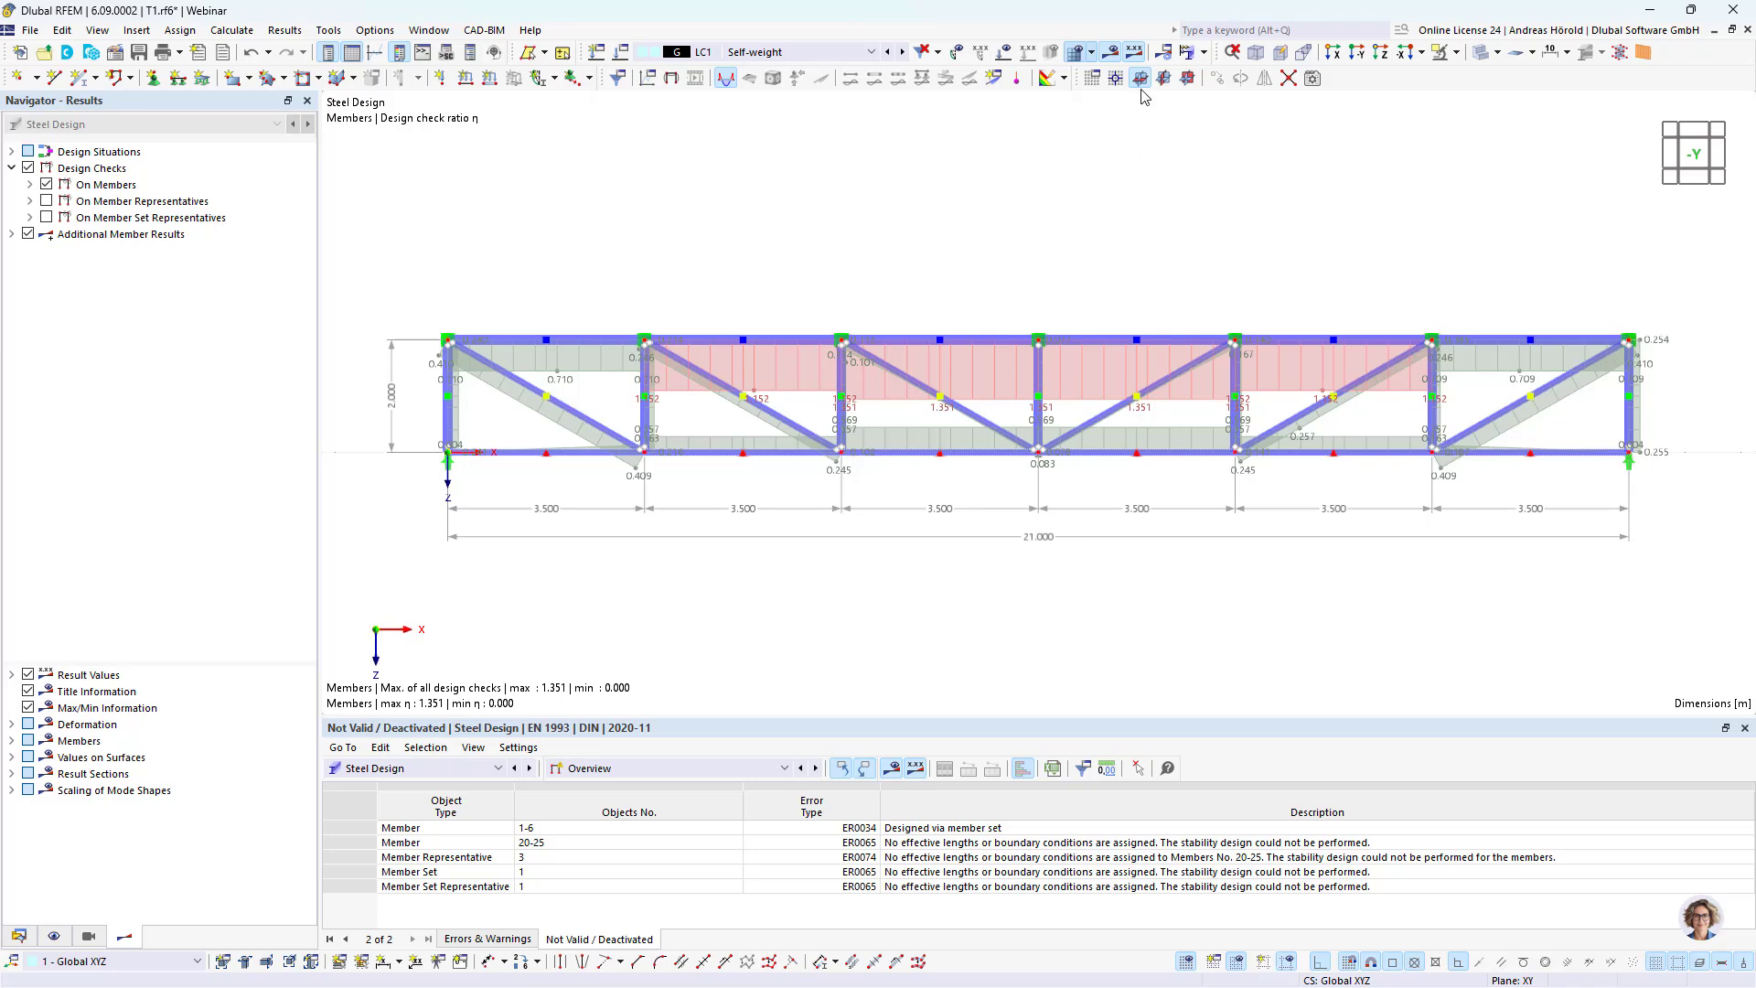
Step: Hide the design results on the truss and start a new object selection among the guide objects
left_click(1104, 54)
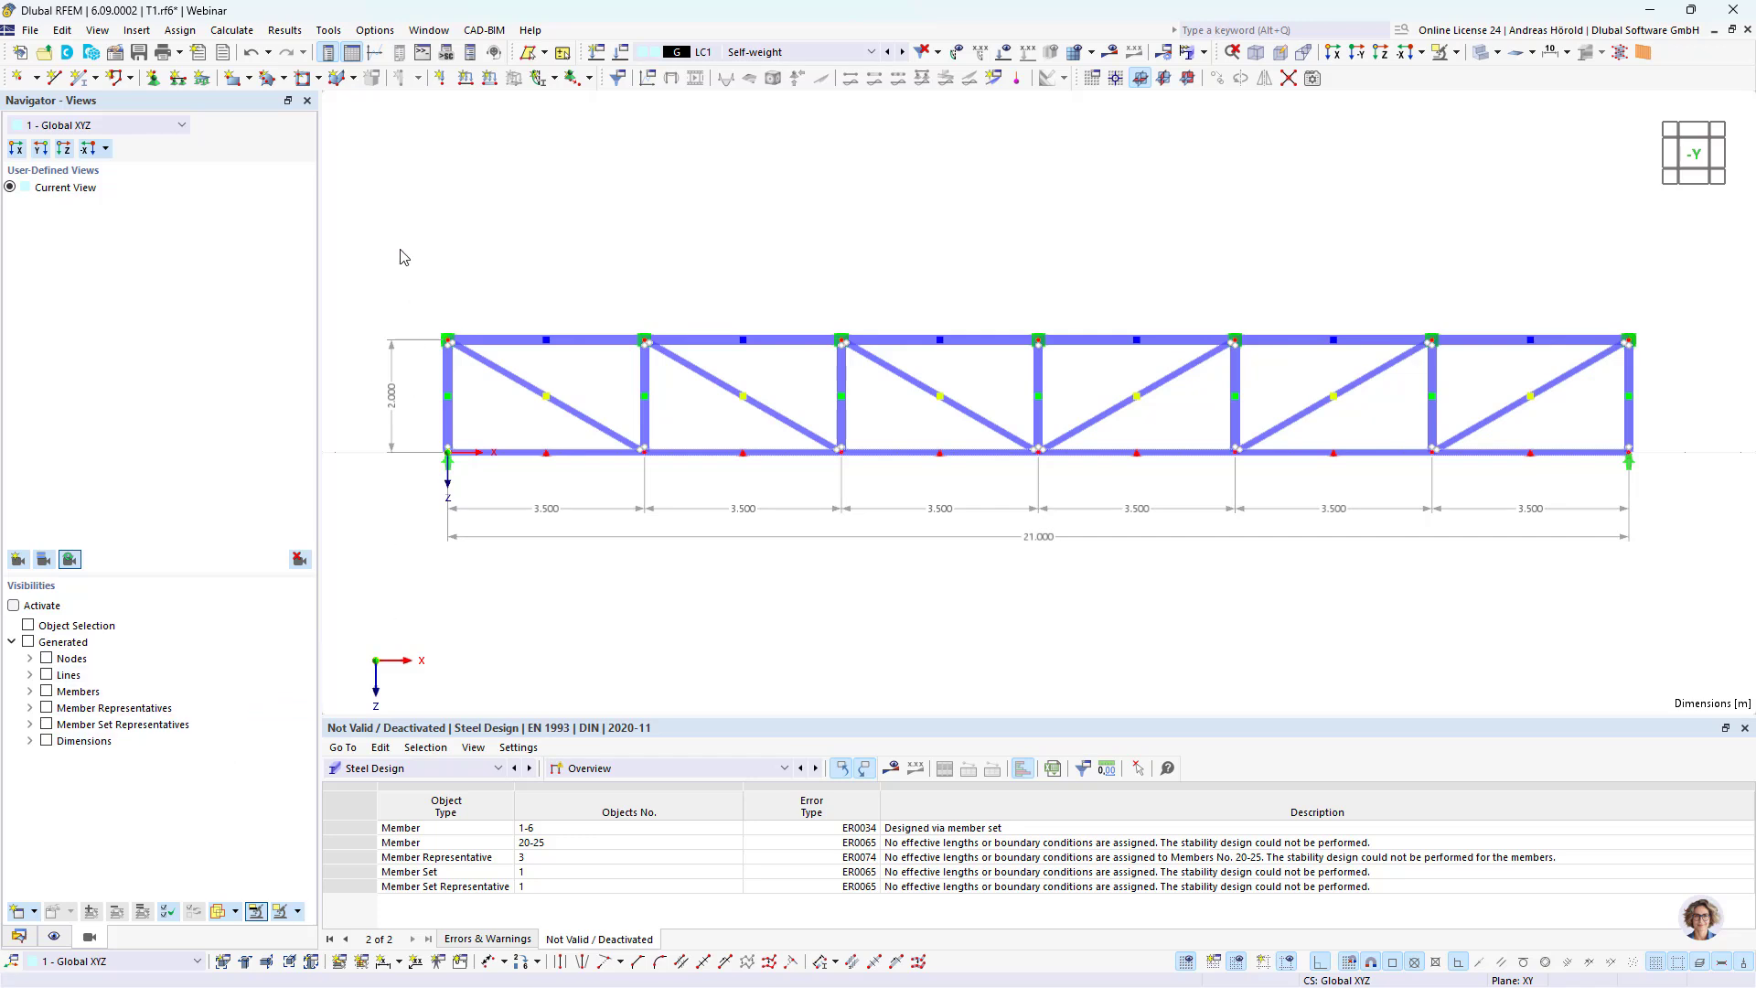
left_click(19, 936)
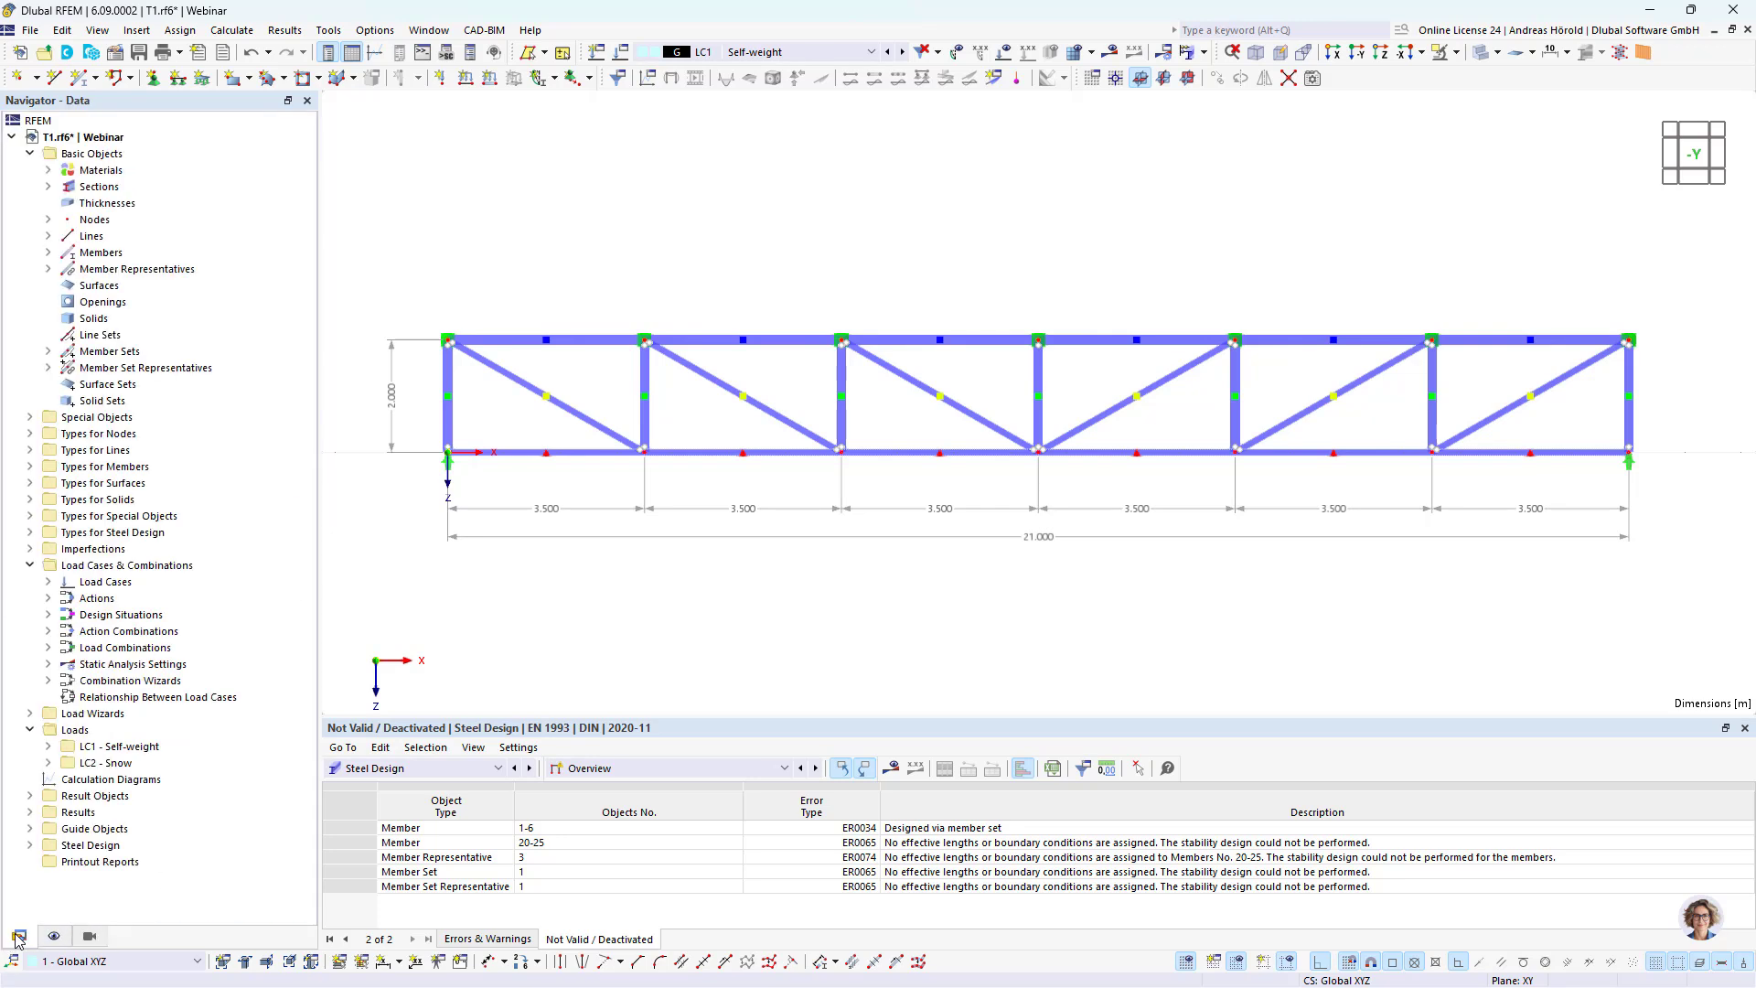
left_click(31, 829)
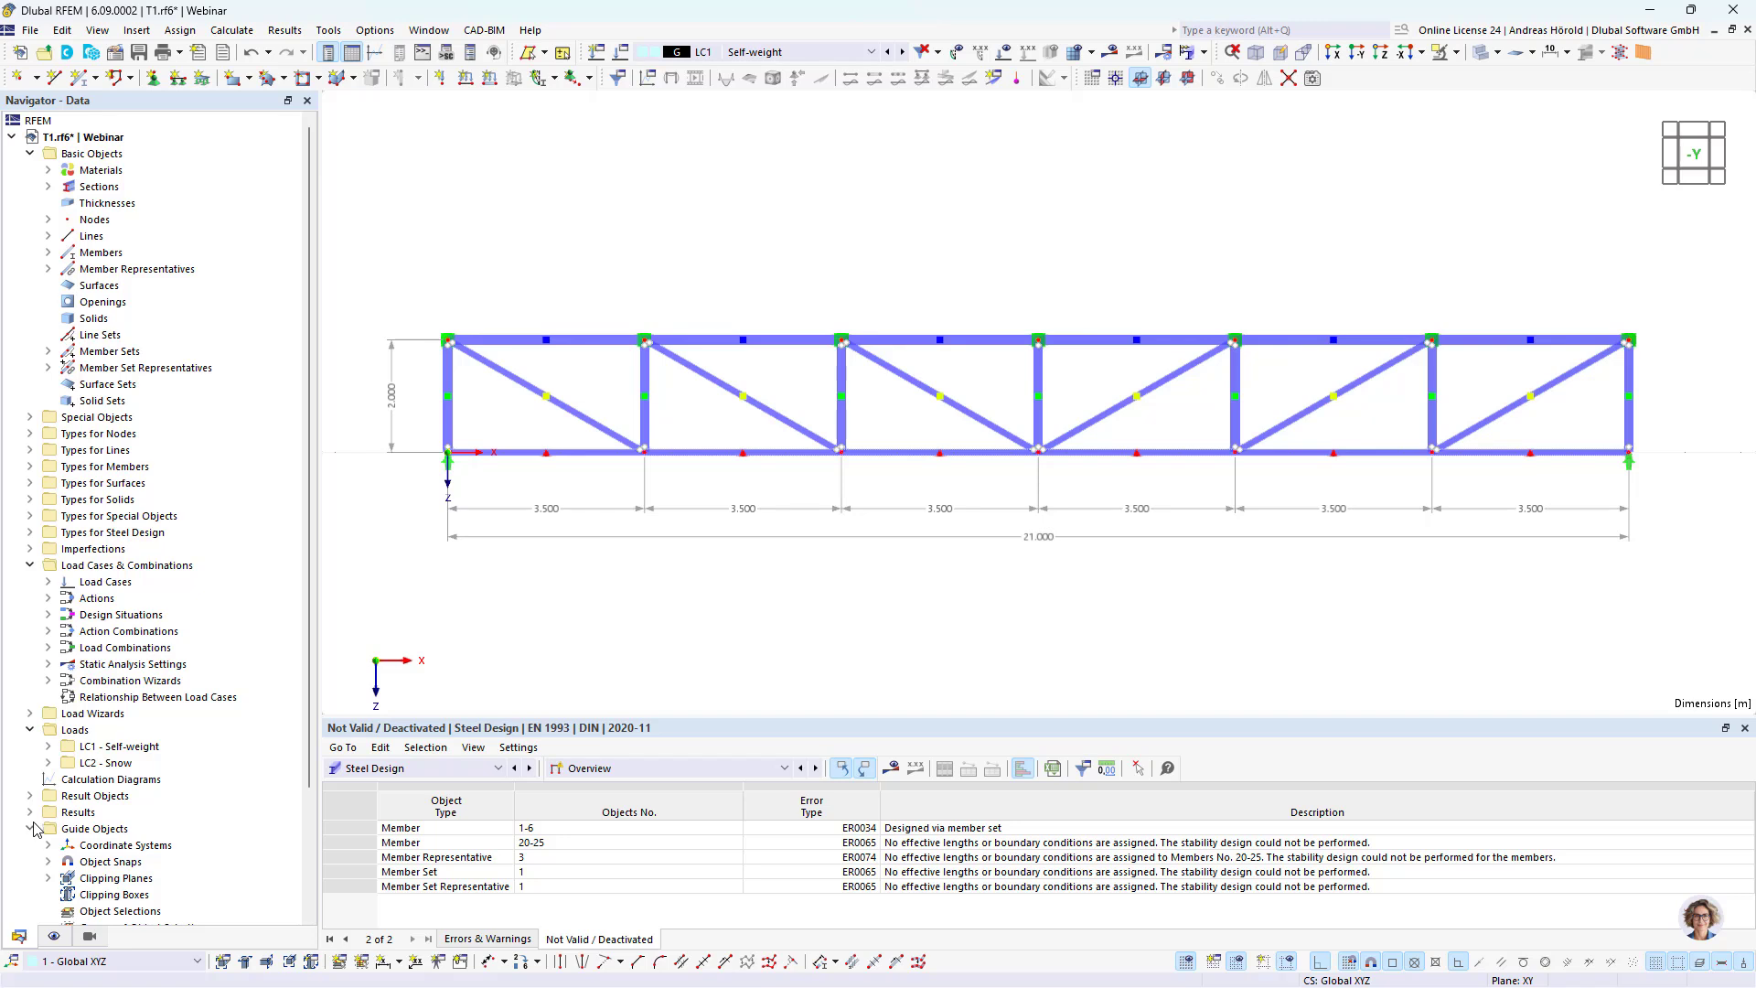
scroll(137, 701, "down", 3)
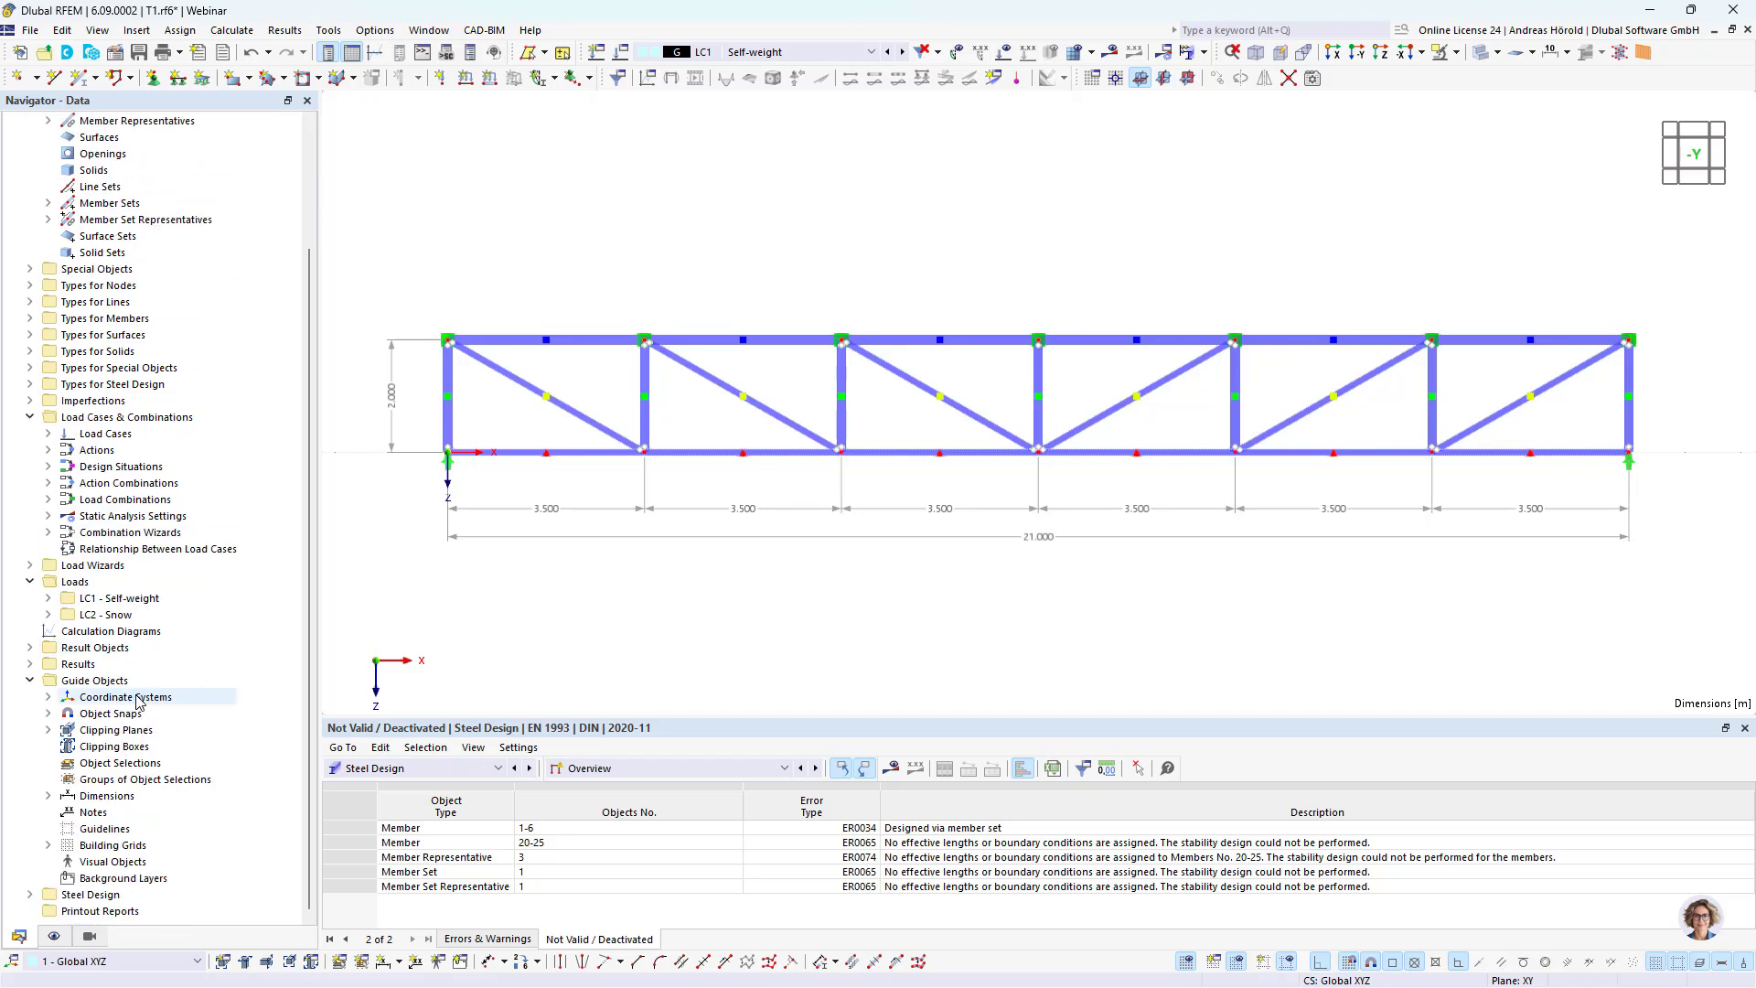
right_click(128, 772)
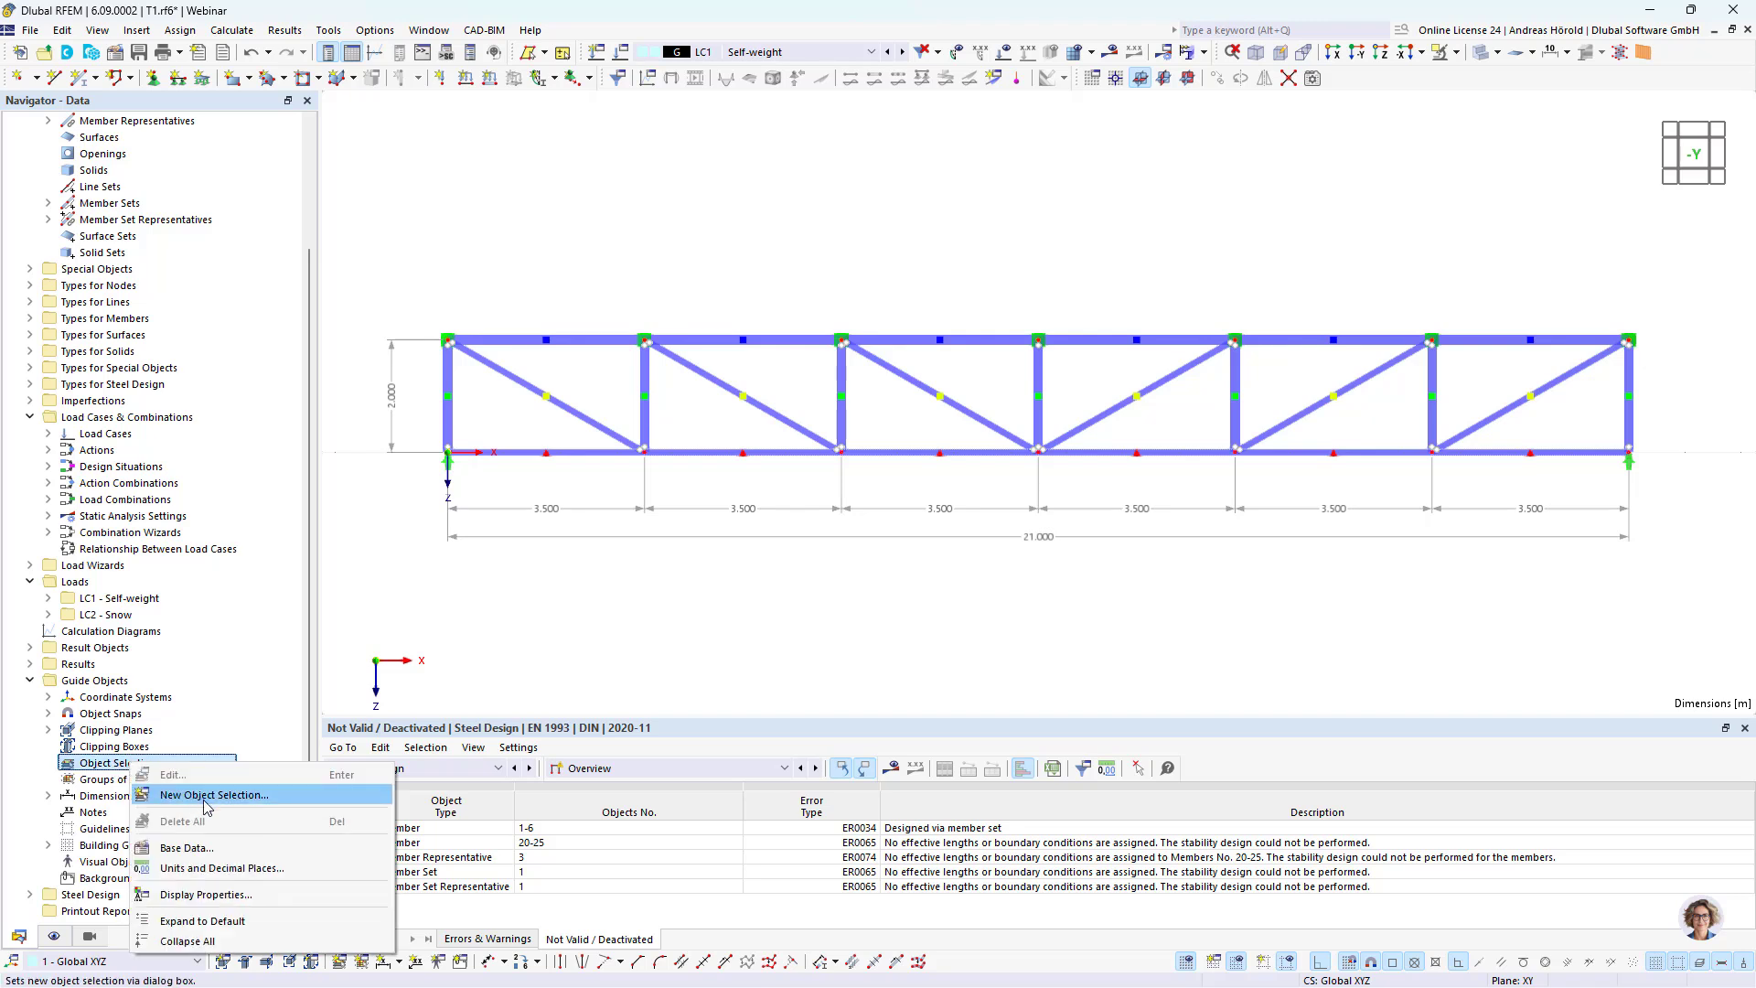
left_click(212, 796)
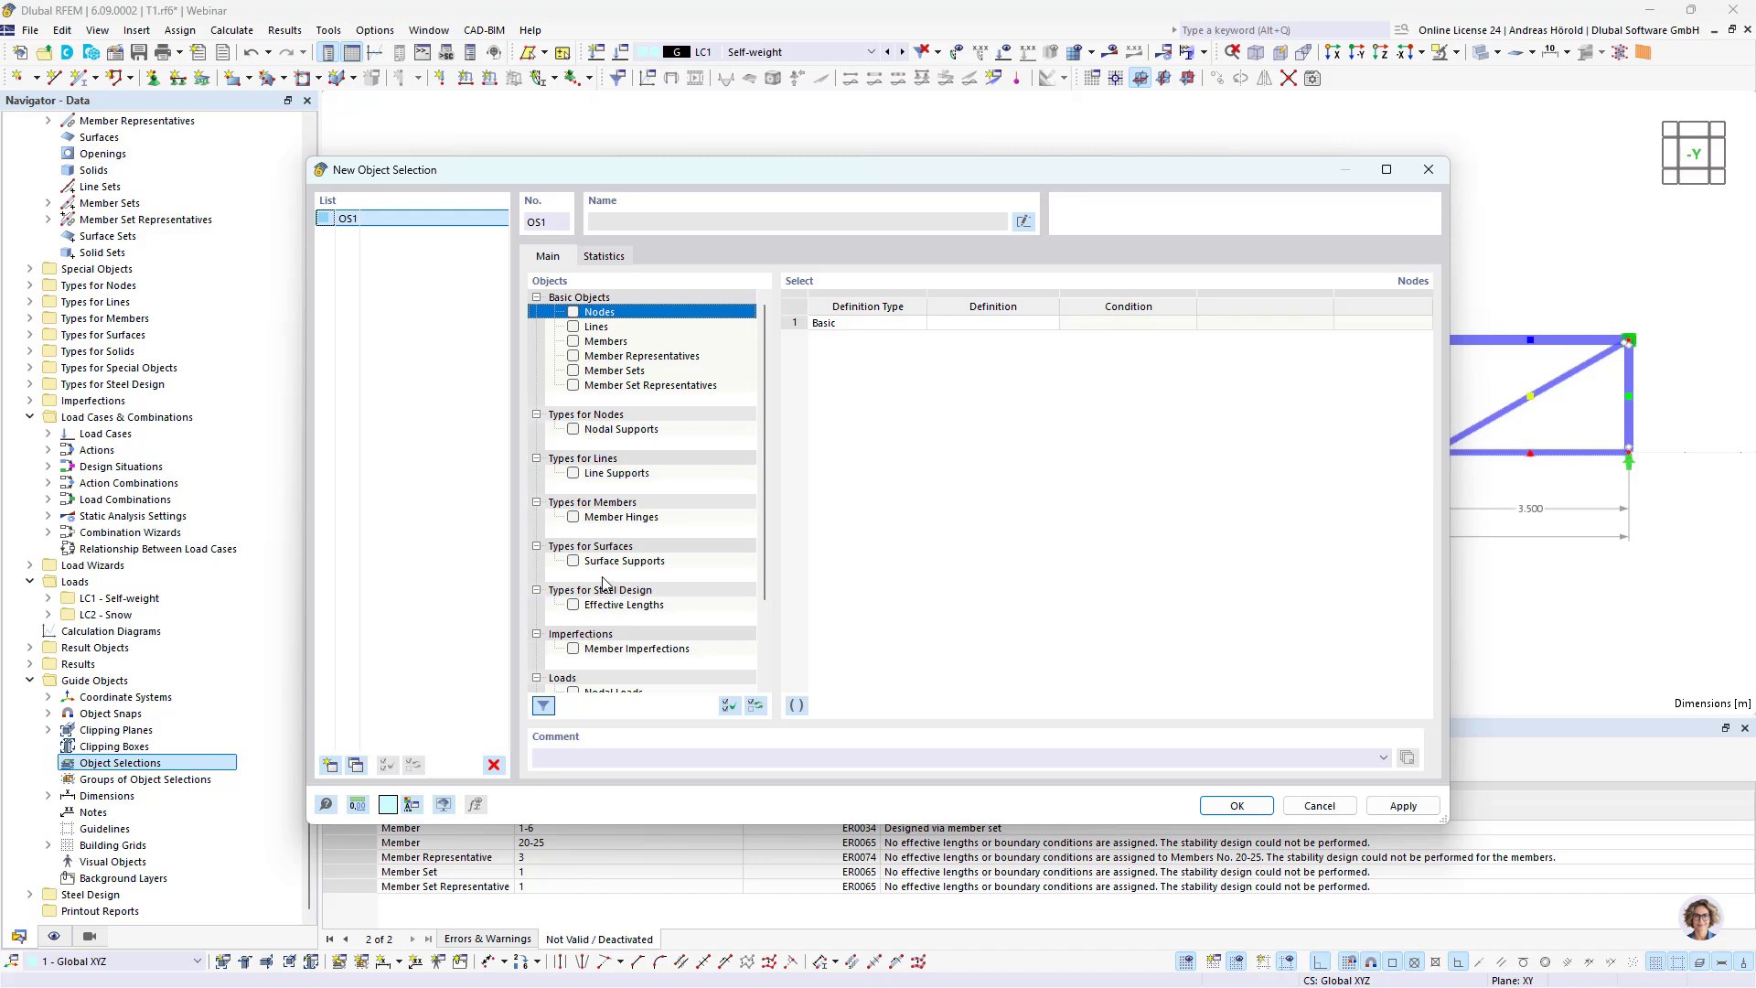
Step: Limit the first object selection to members and filter them by section
scroll(603, 585, "down", 2)
scroll(604, 576, "up", 2)
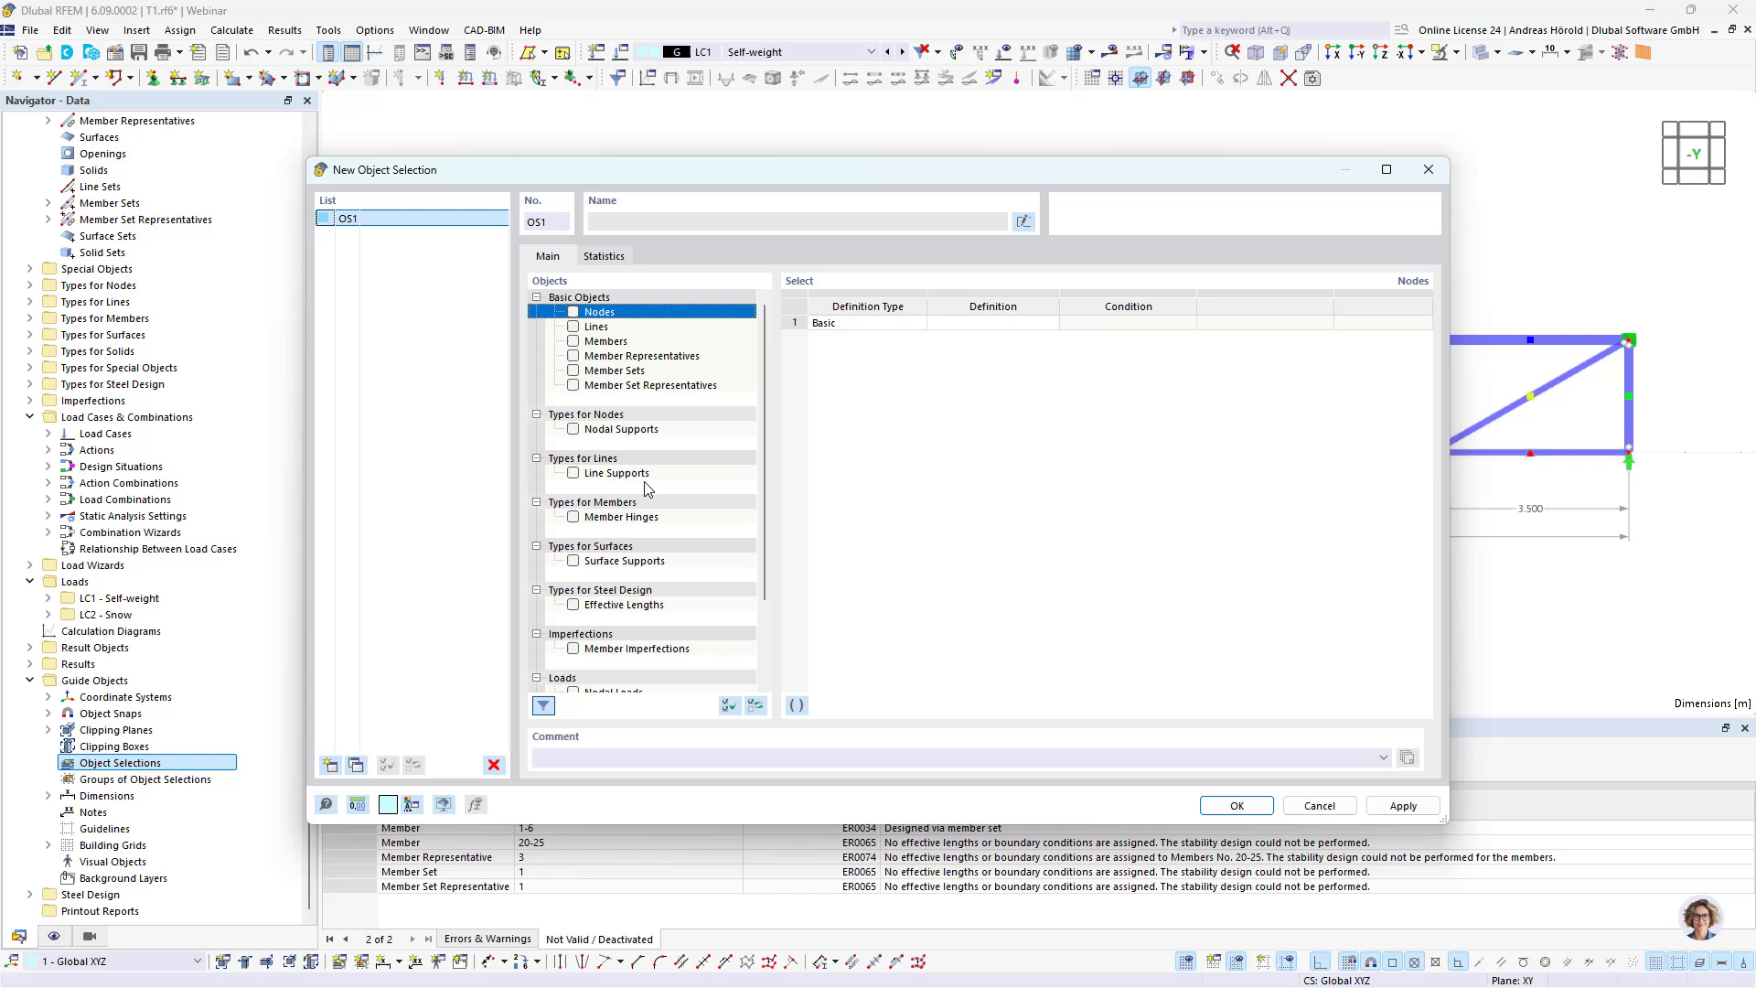
left_click(574, 341)
left_click(573, 341)
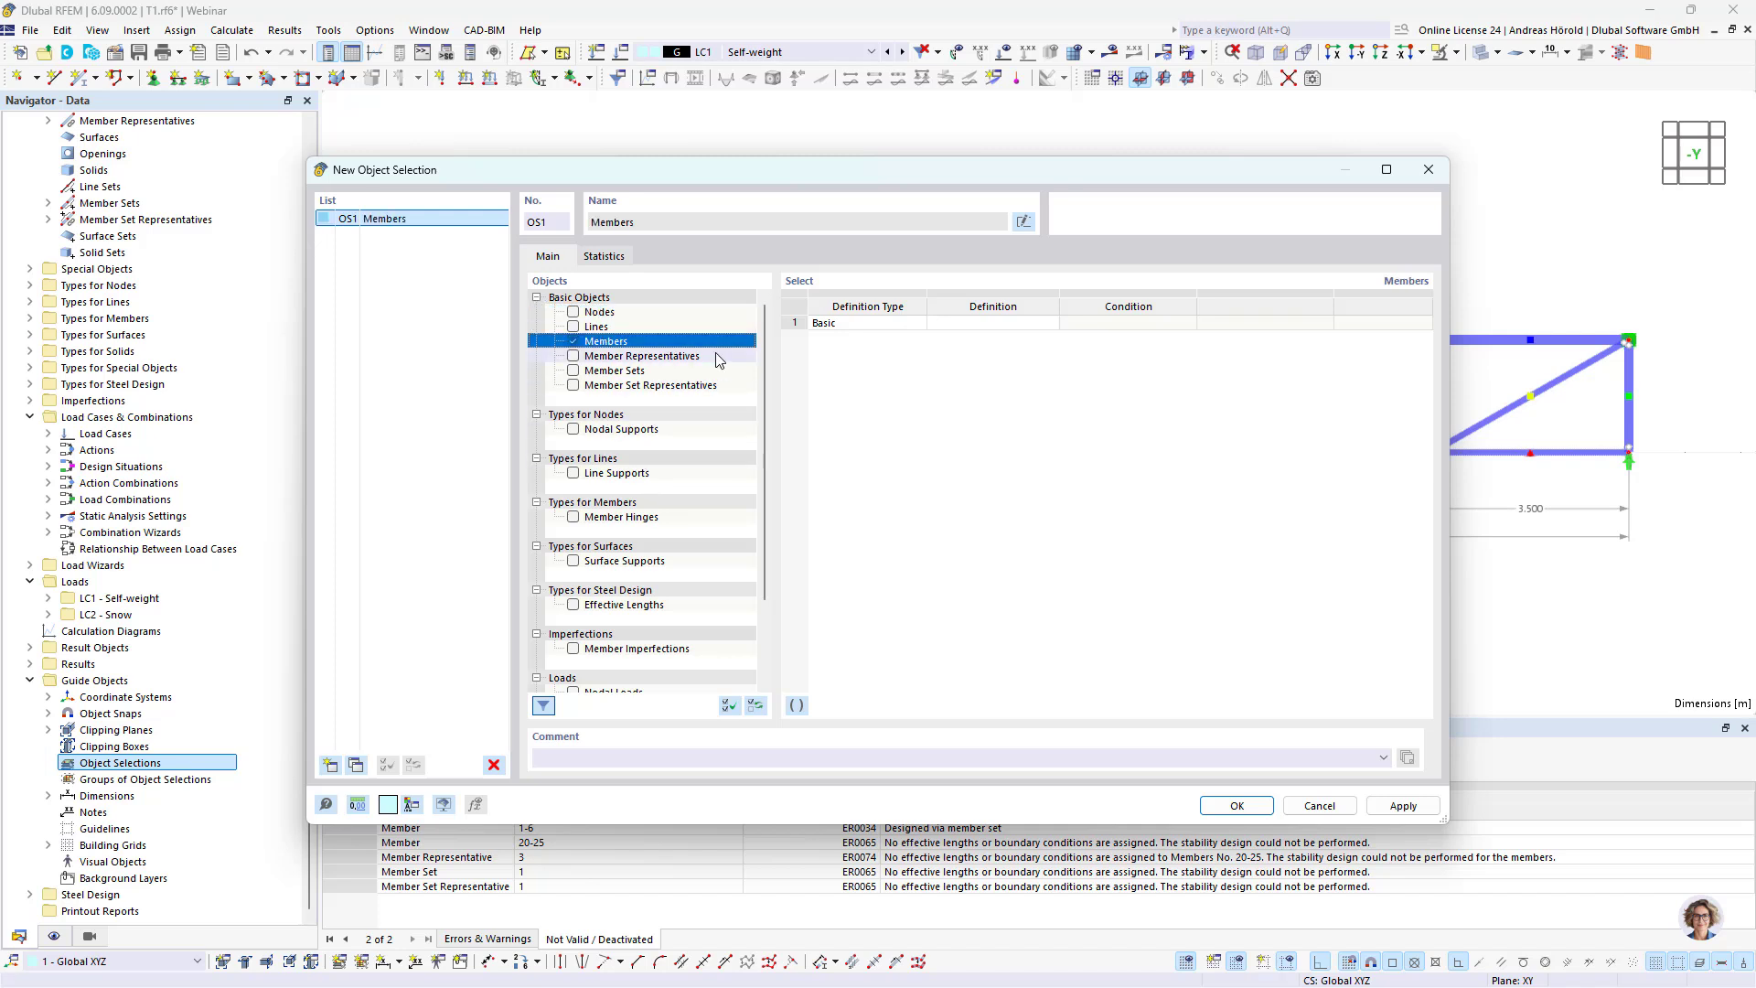
left_click(963, 329)
left_click(992, 331)
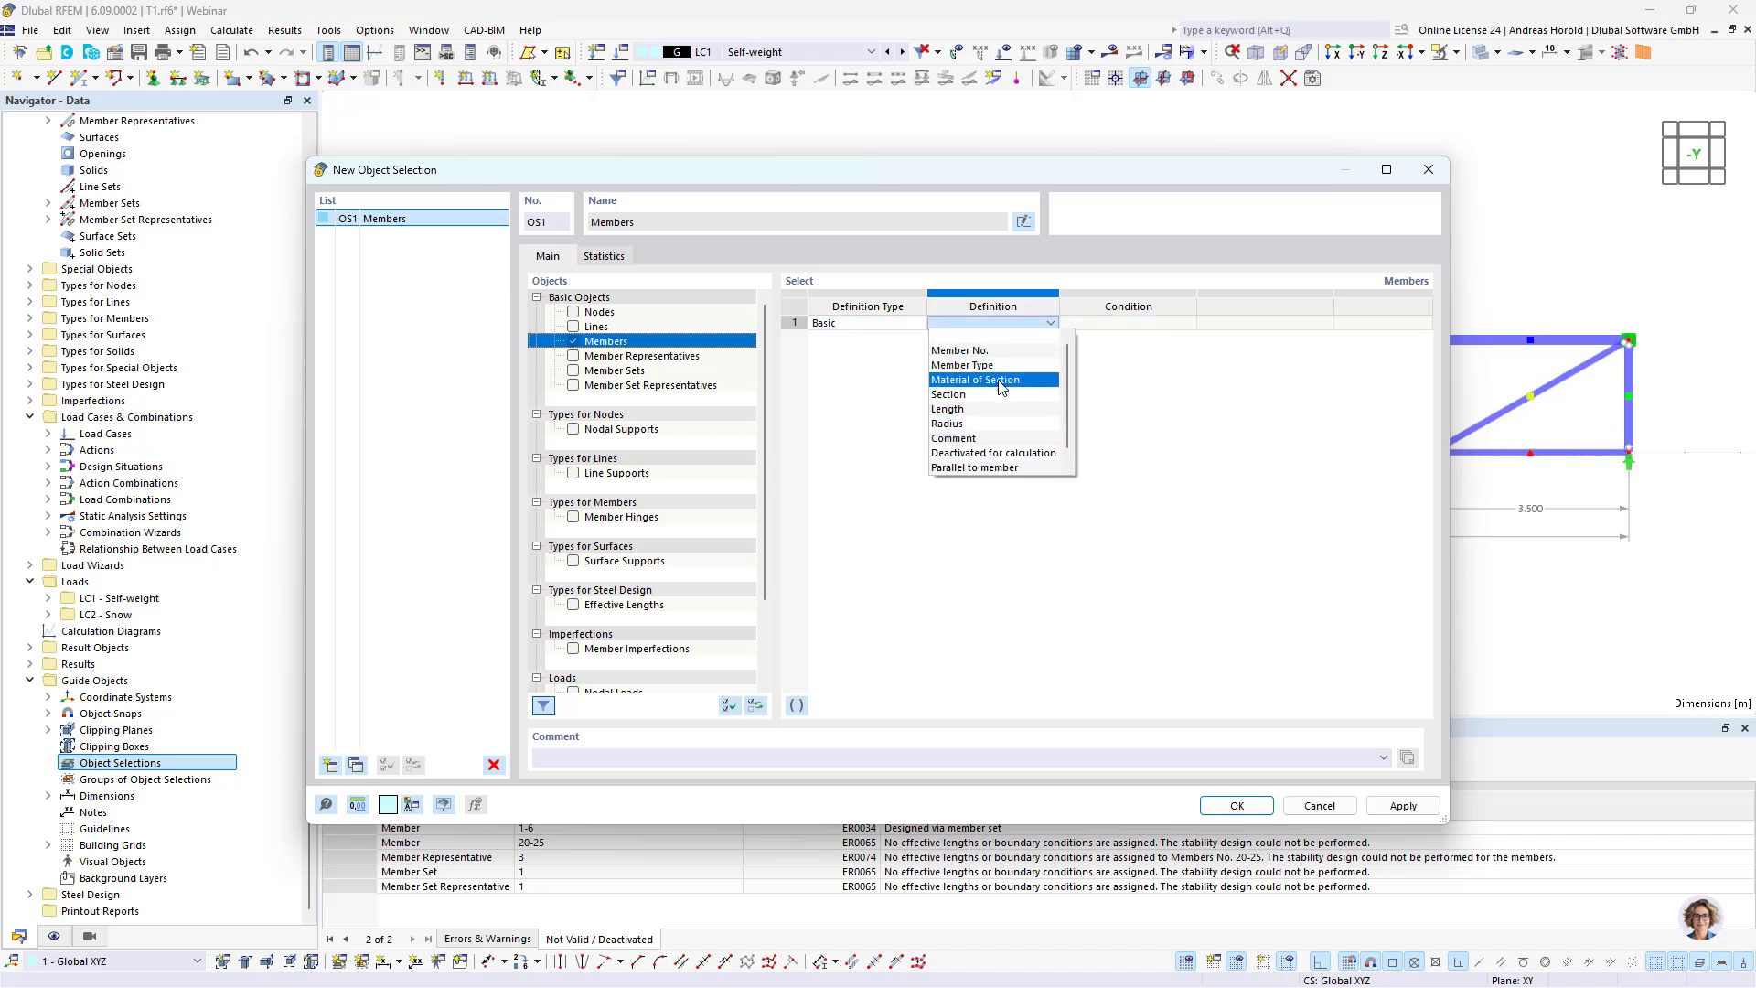
left_click(996, 395)
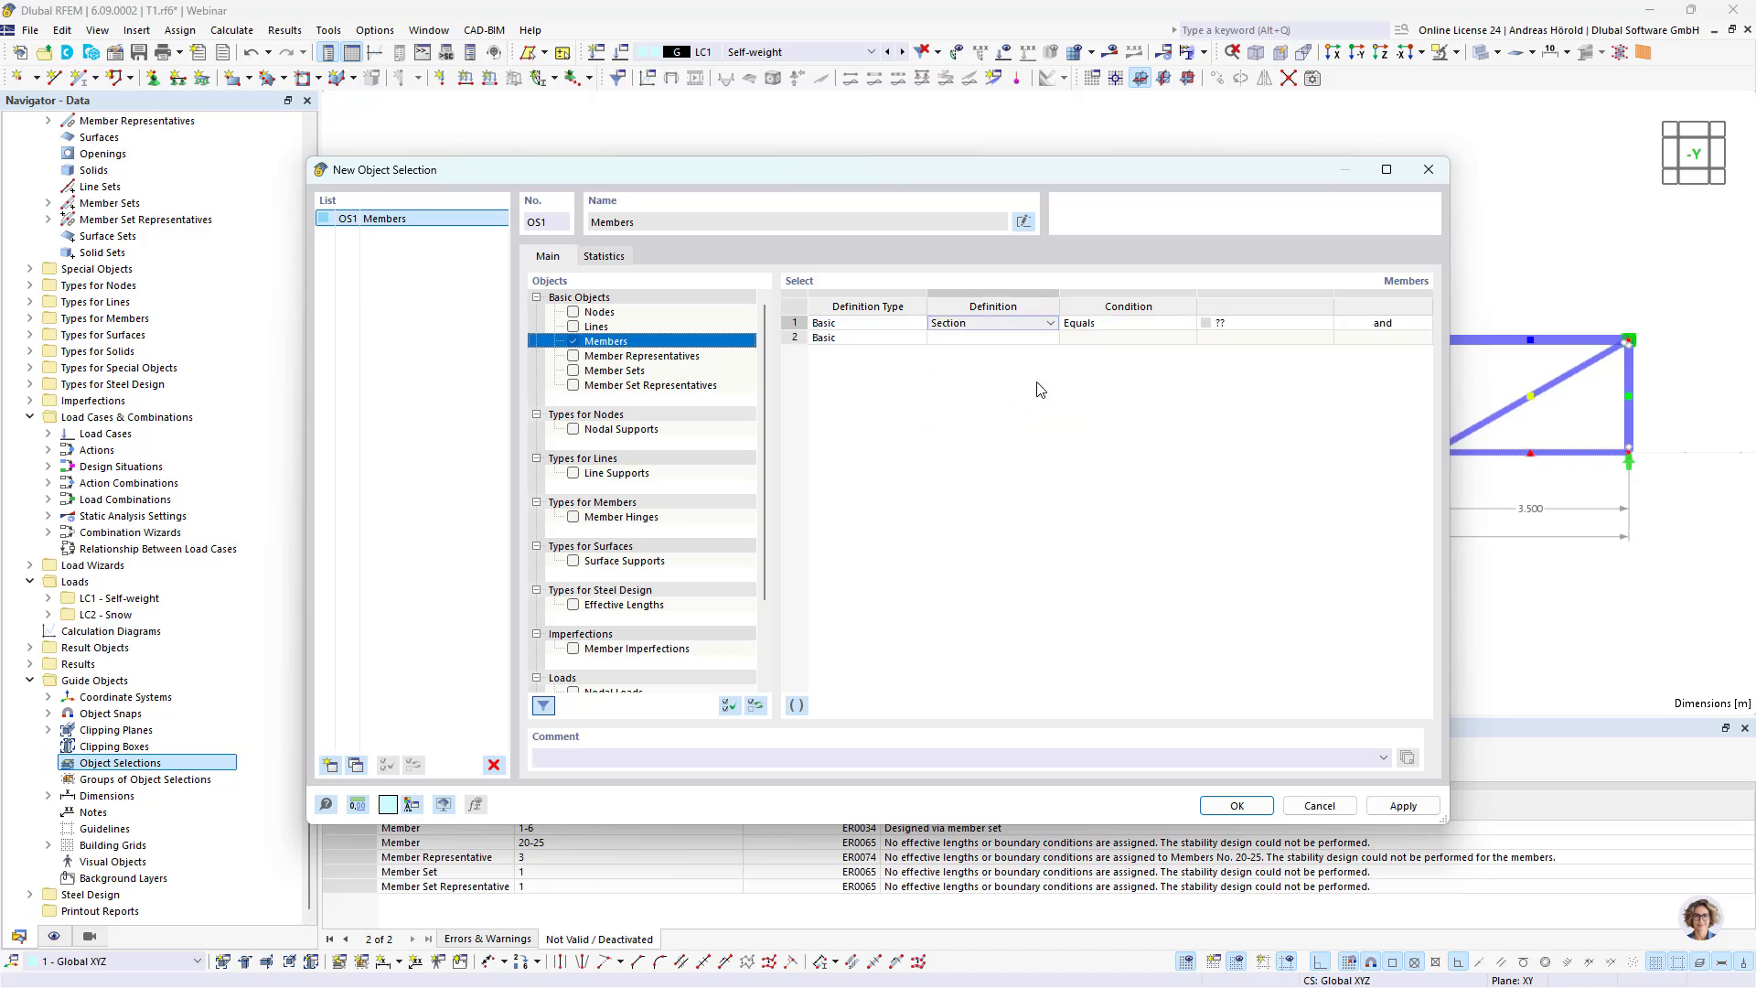
Step: Set the filter to section 1 - HE 160 A by picking an upper chord member and name the selection "Upper chord"
left_click(1249, 322)
left_click(1308, 325)
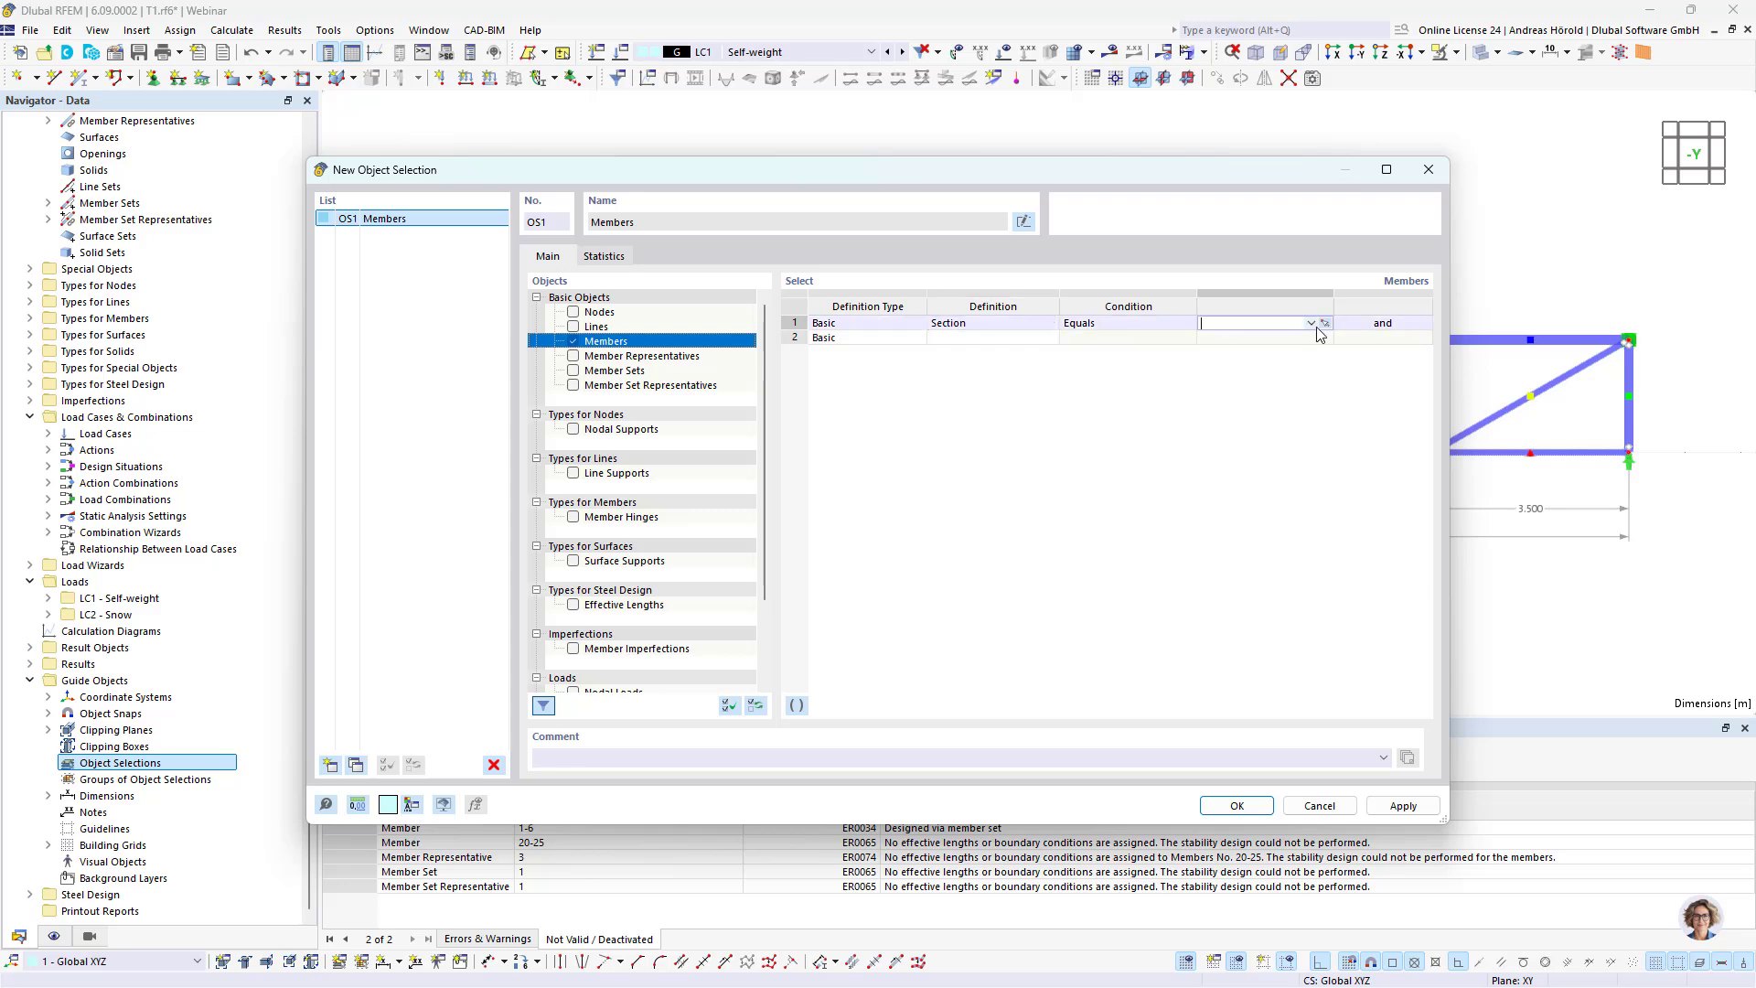
left_click(1325, 323)
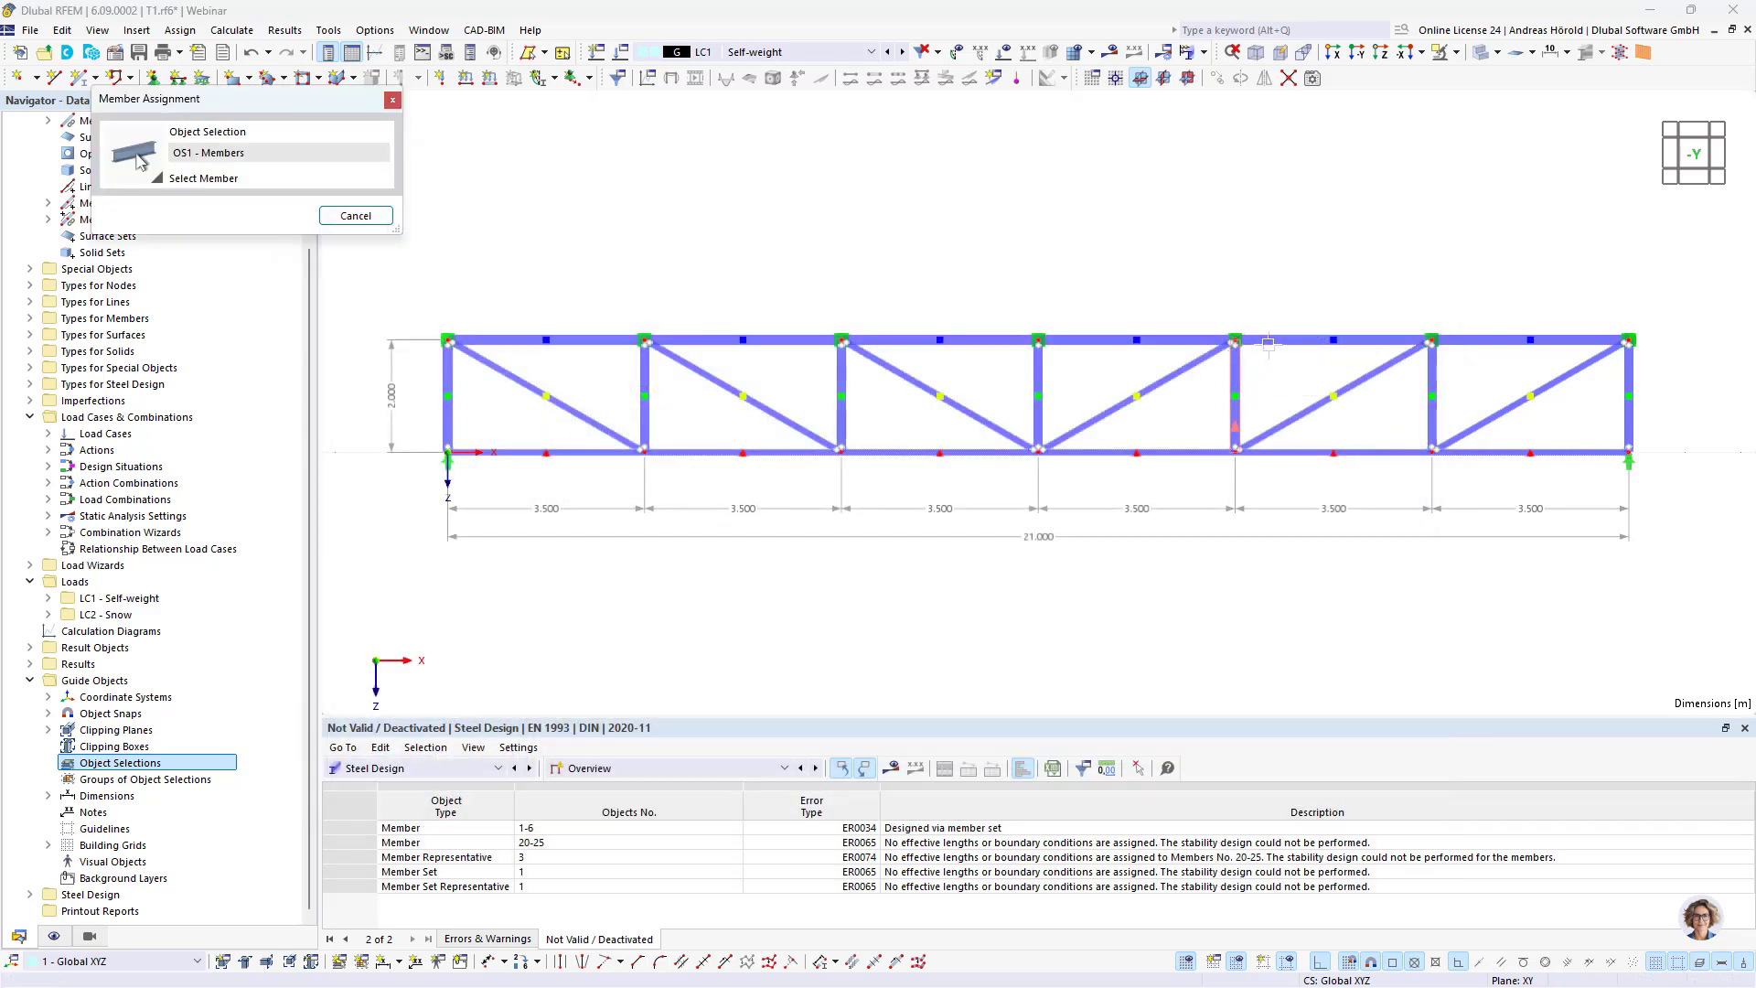
left_click(1275, 342)
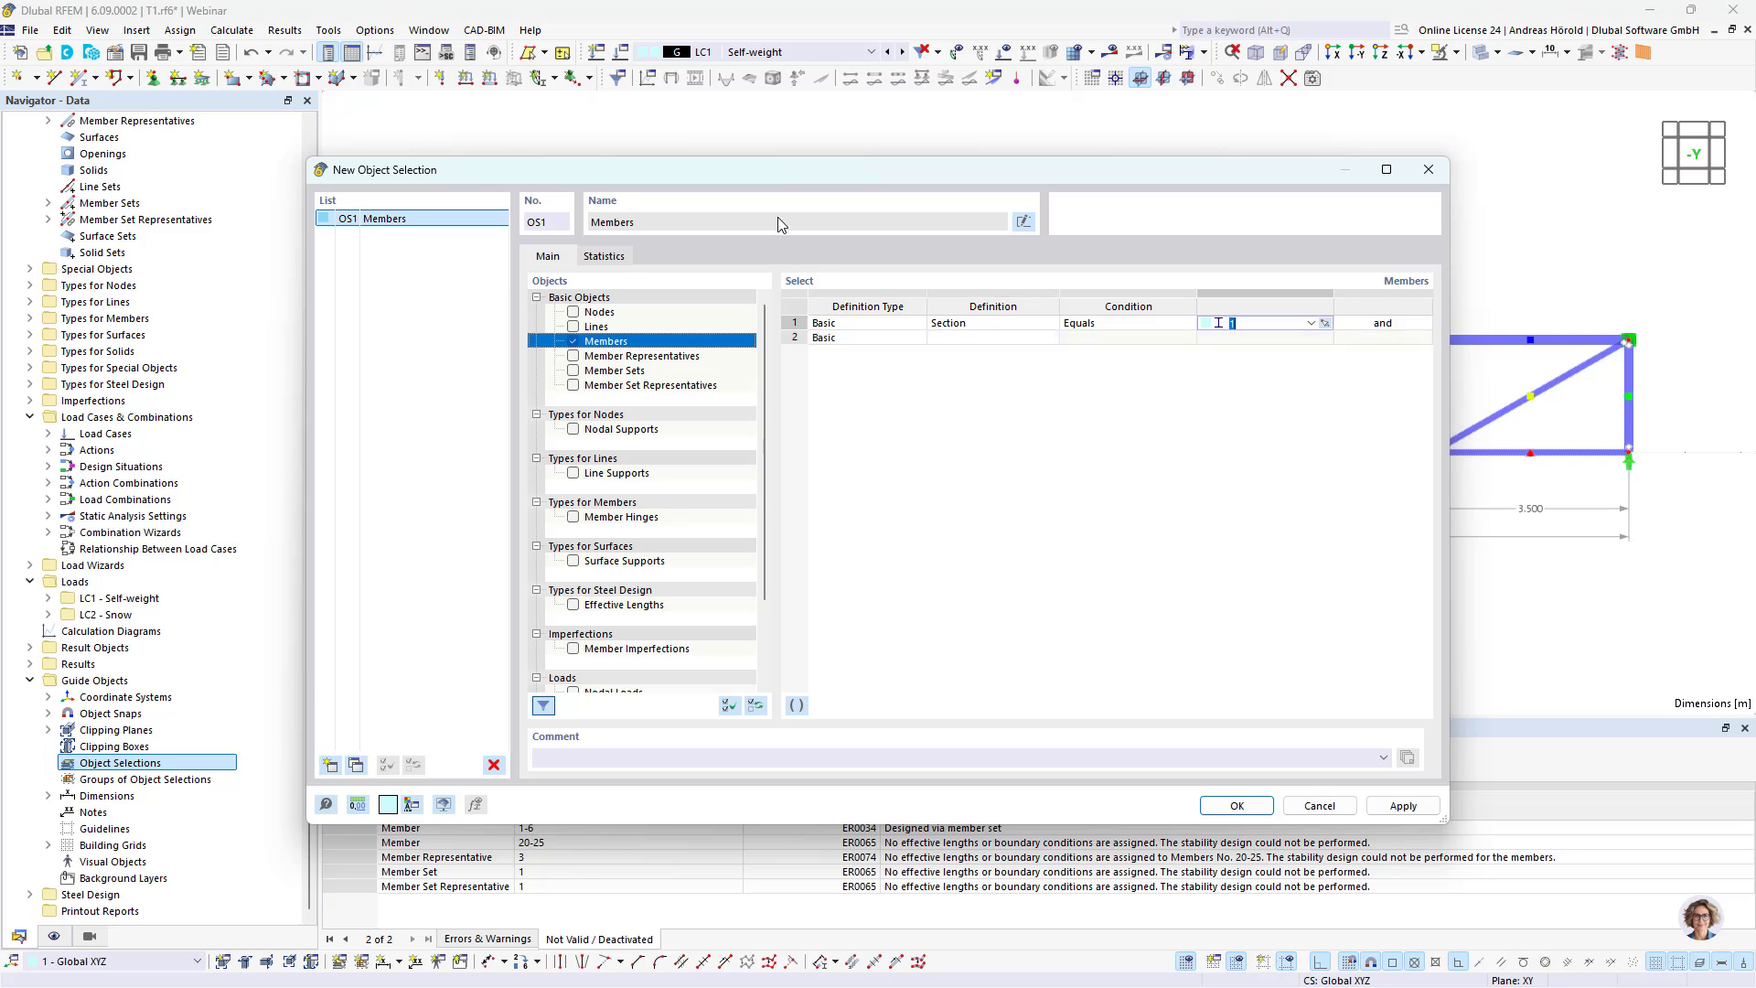
left_click(1023, 224)
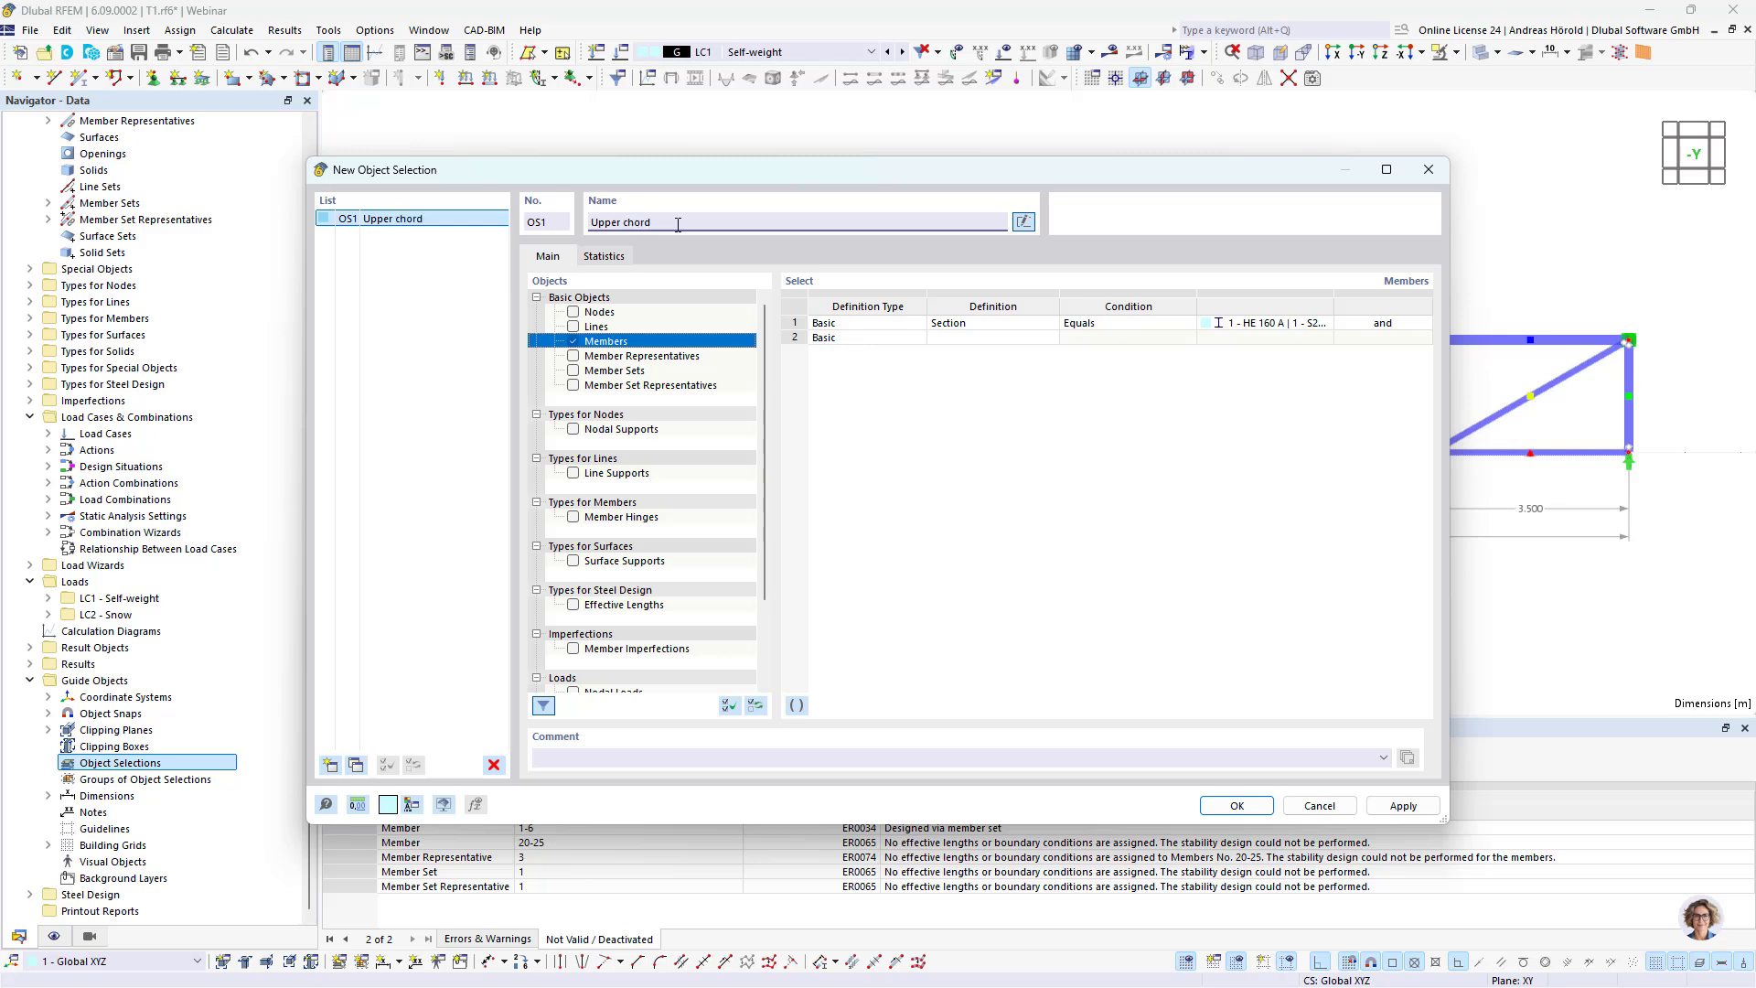
Step: Add a second object selection "Lower chord" for members whose section equals 2 - HE 100 A, picked from a lower chord member
left_click(330, 764)
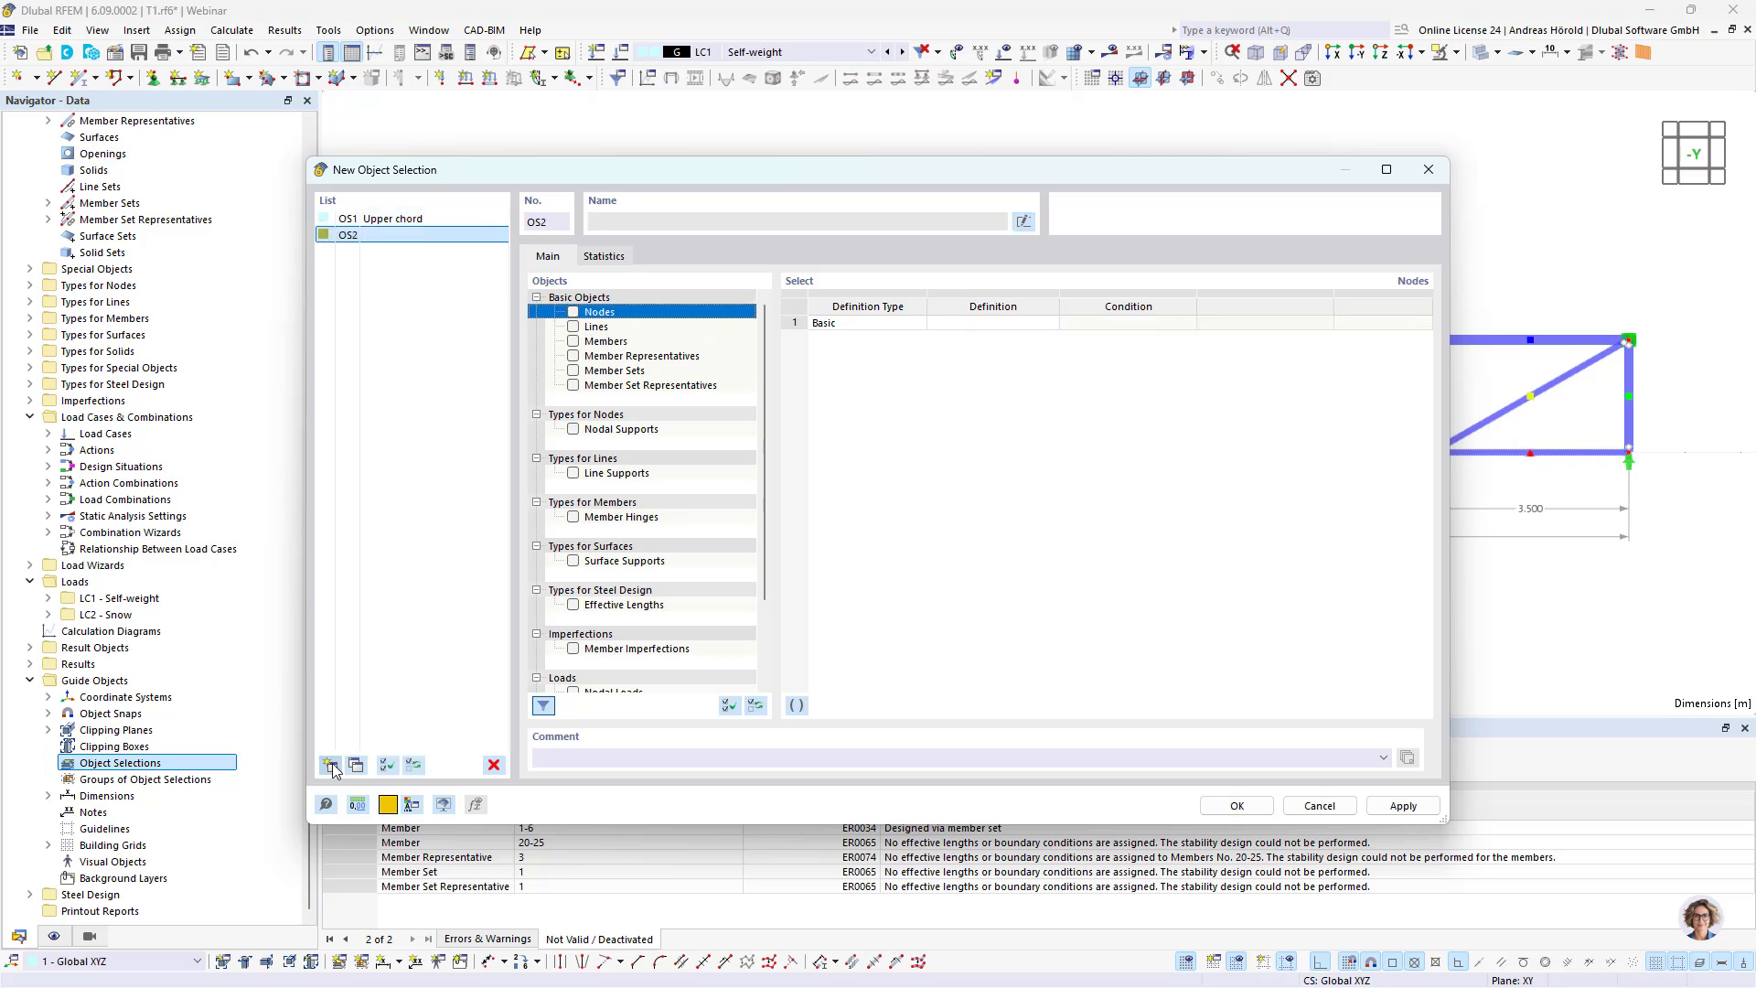
left_click(574, 342)
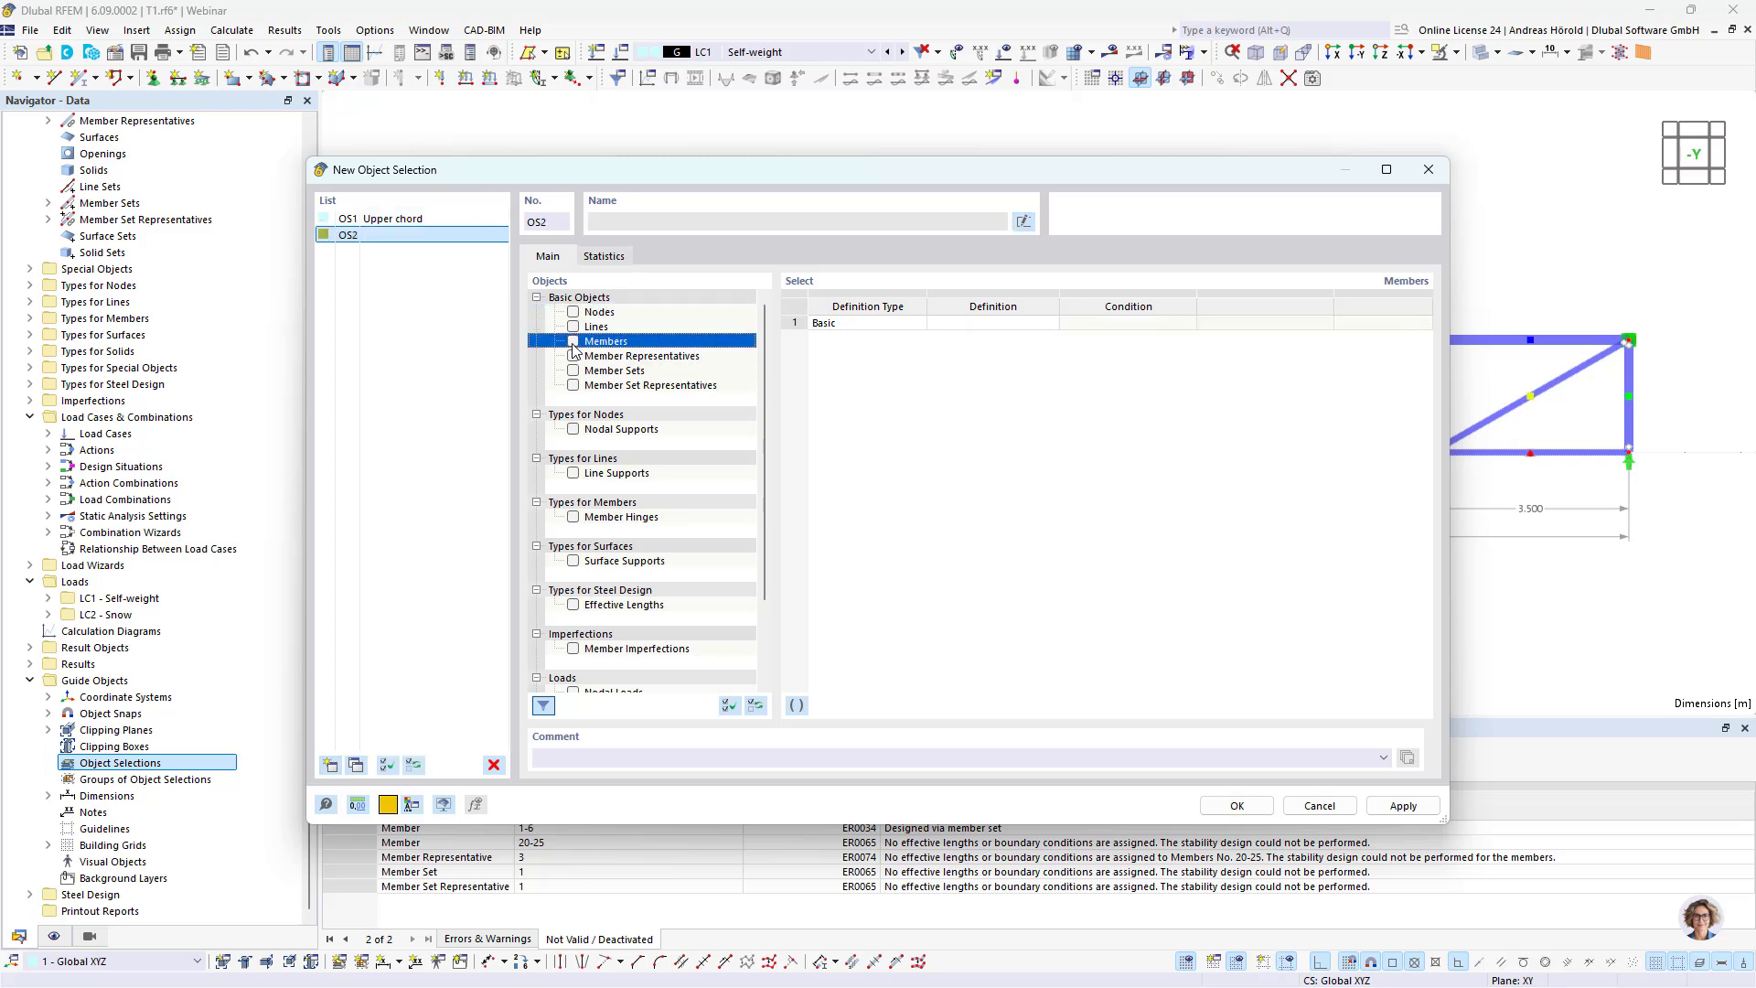
left_click(999, 323)
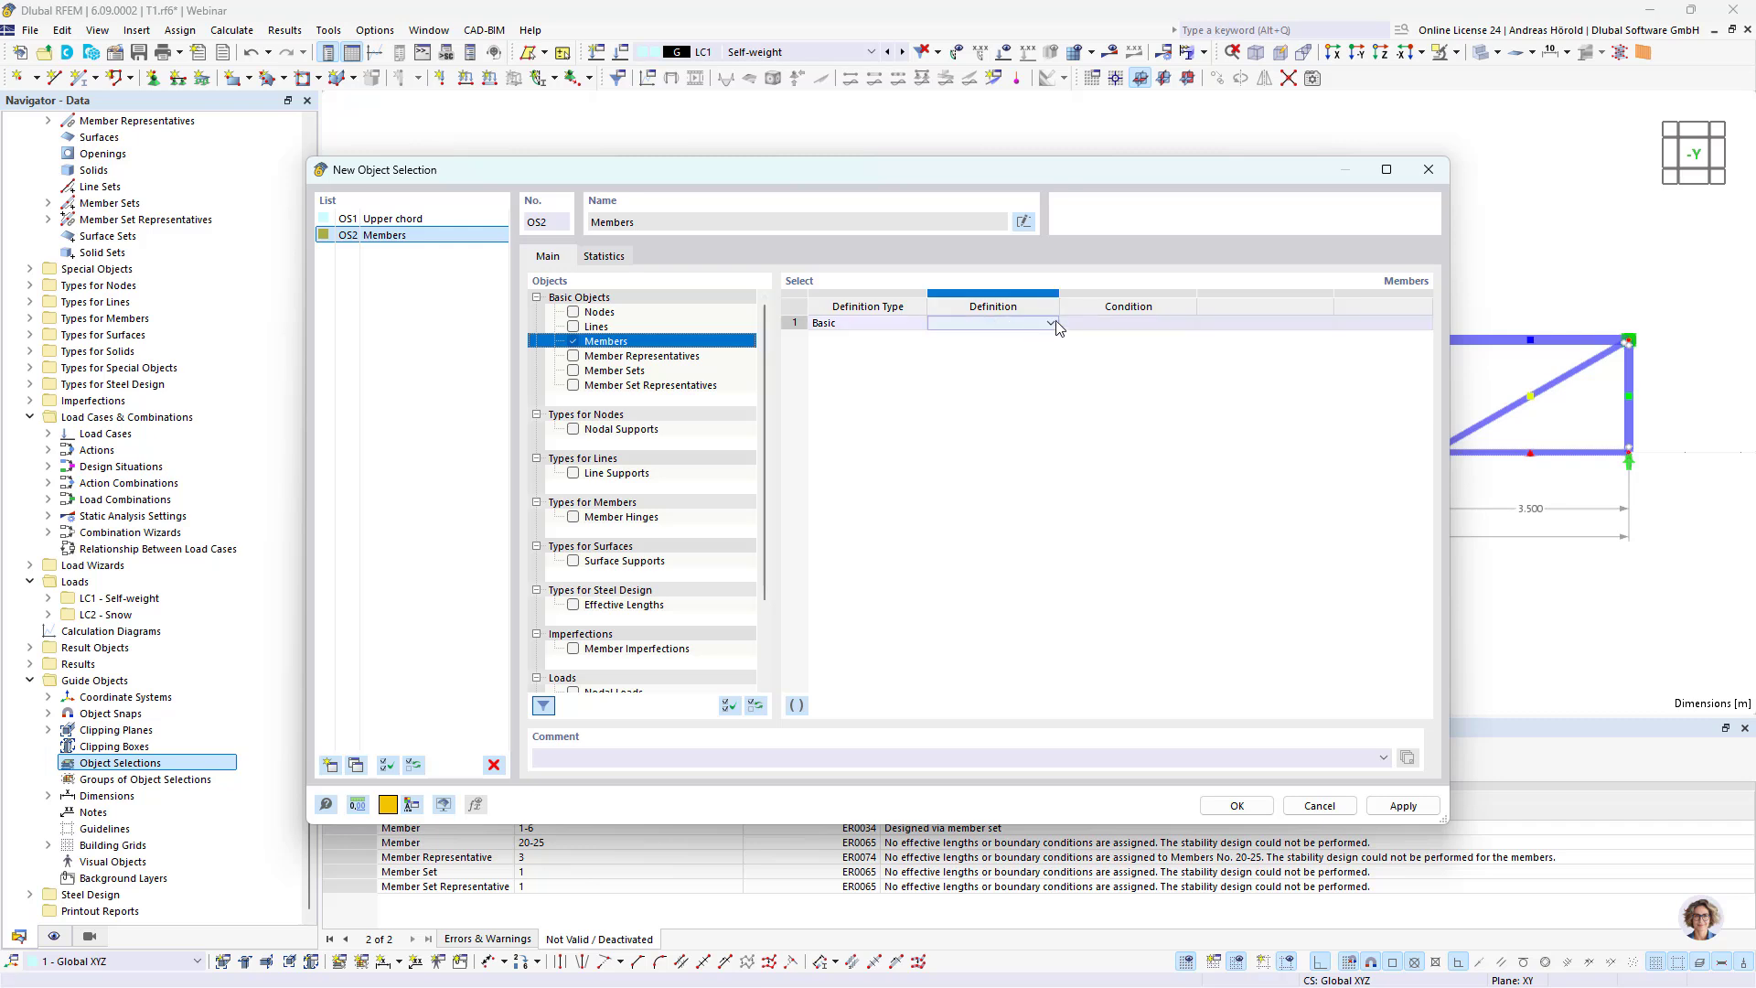
left_click(1050, 323)
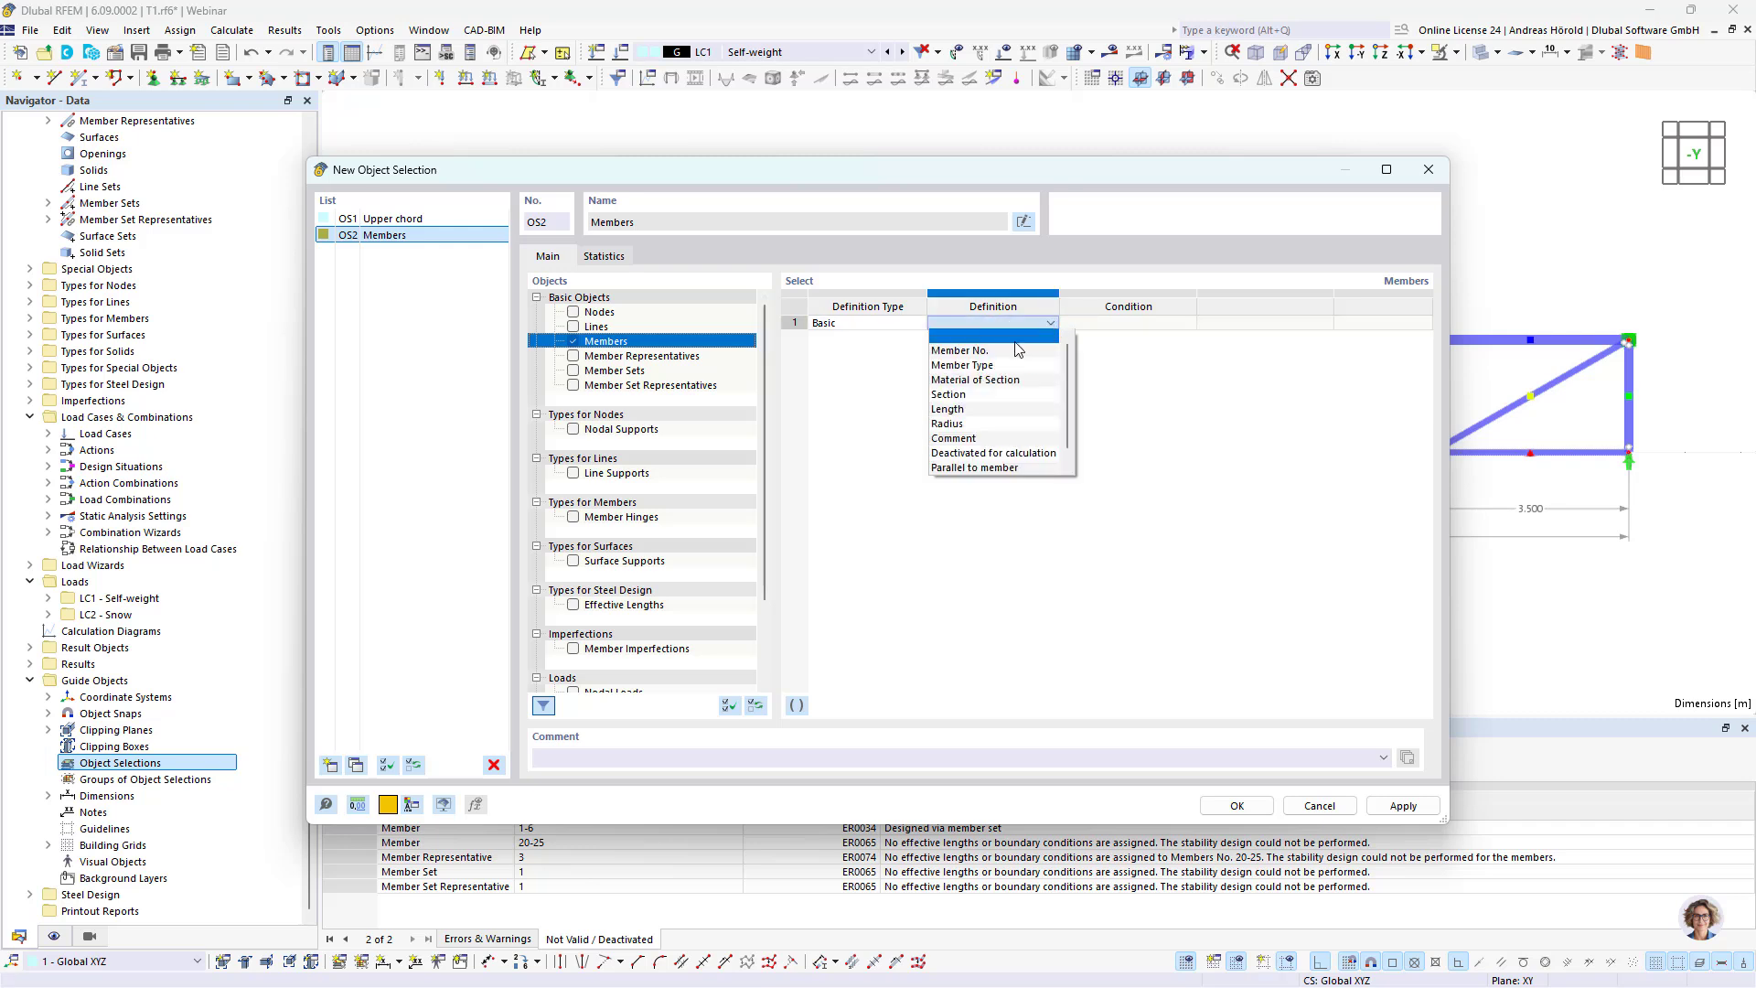
left_click(999, 395)
left_click(1303, 328)
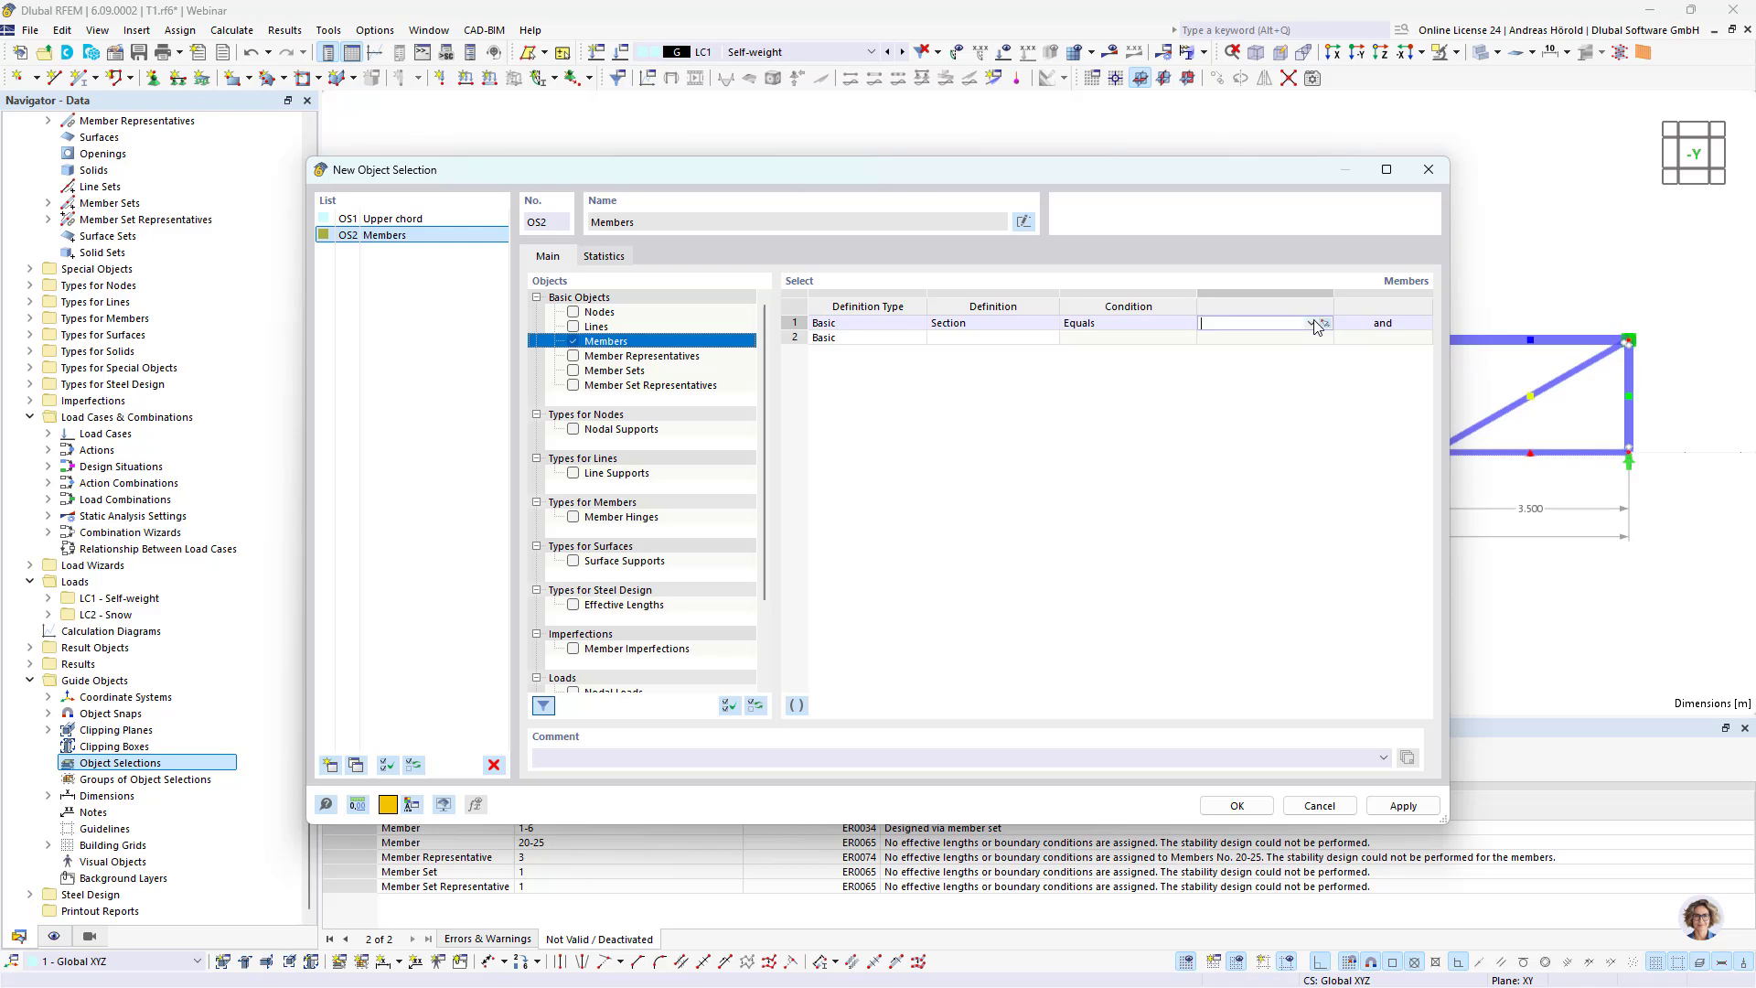
left_click(1324, 325)
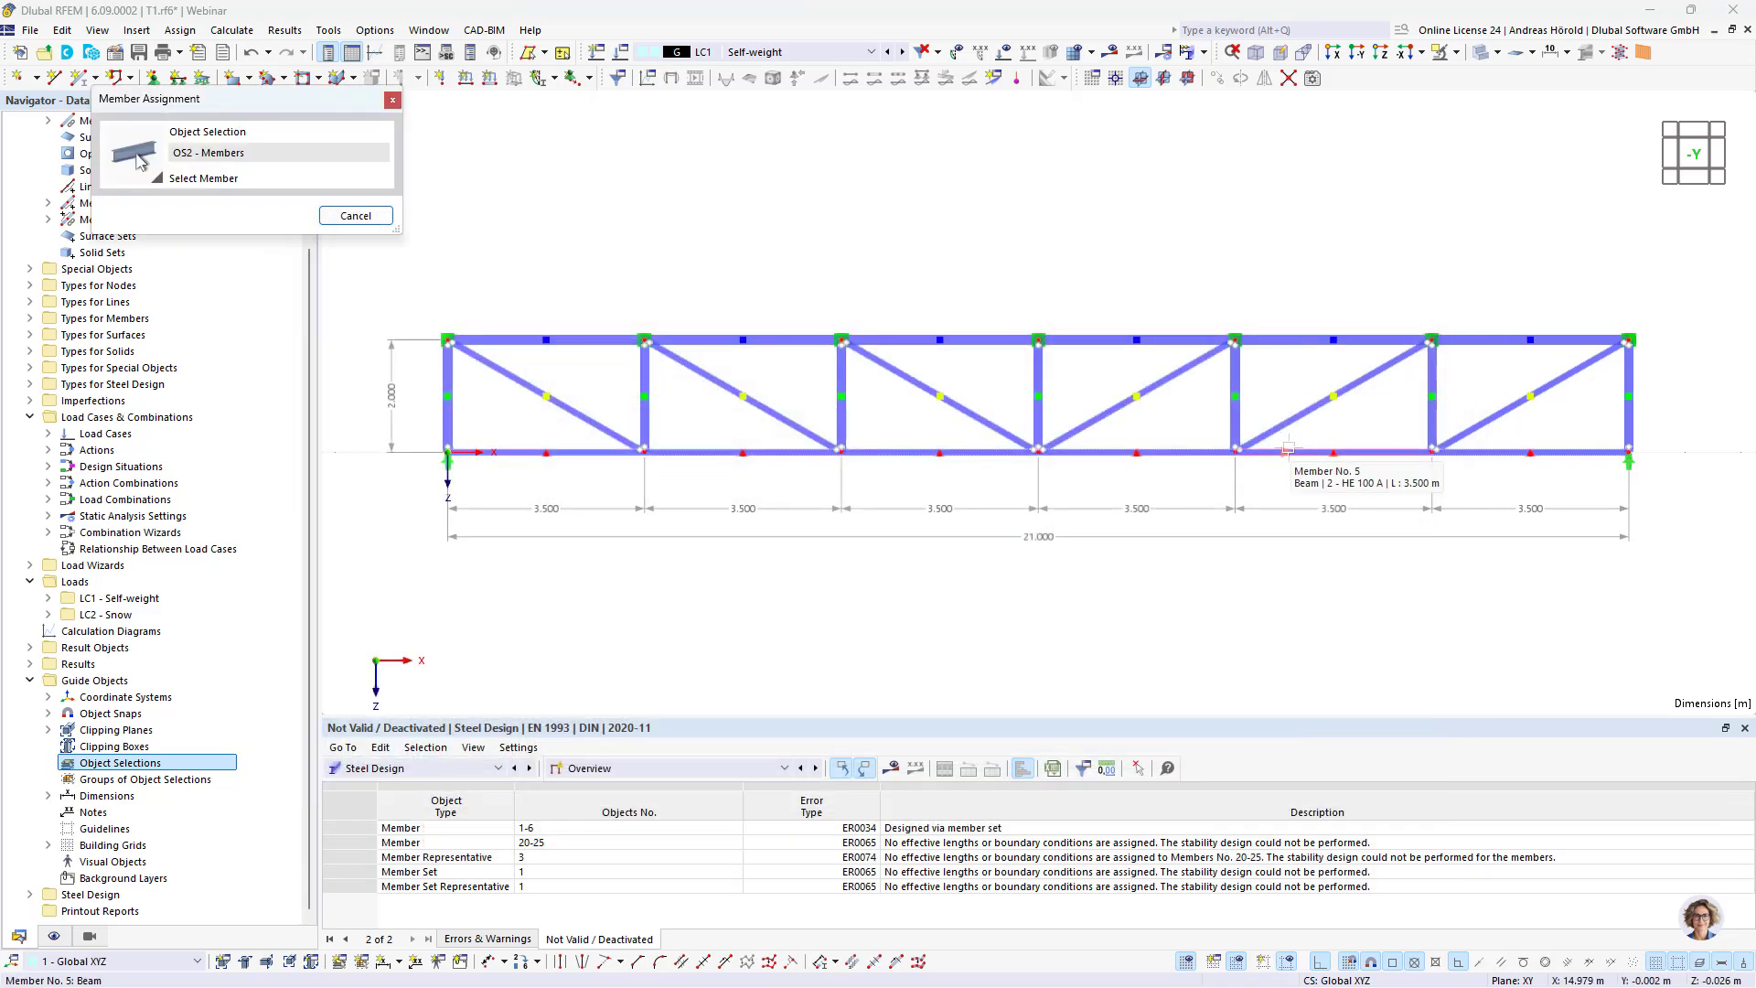
left_click(1286, 450)
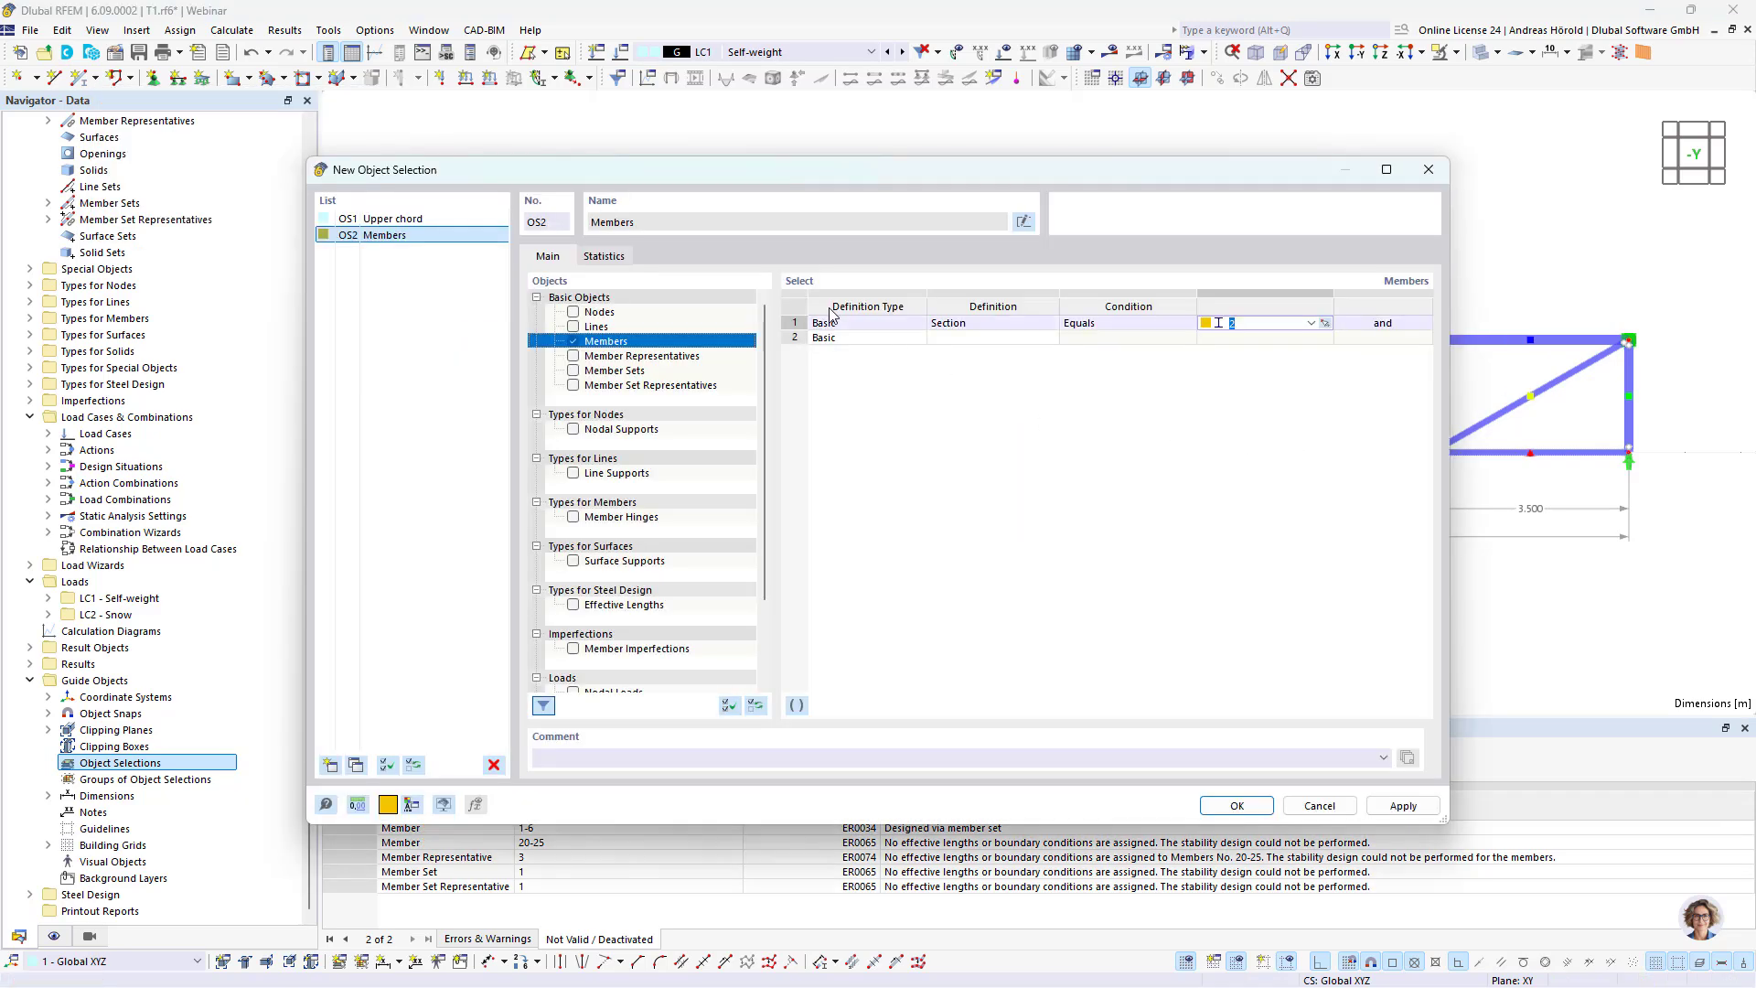
left_click(1021, 222)
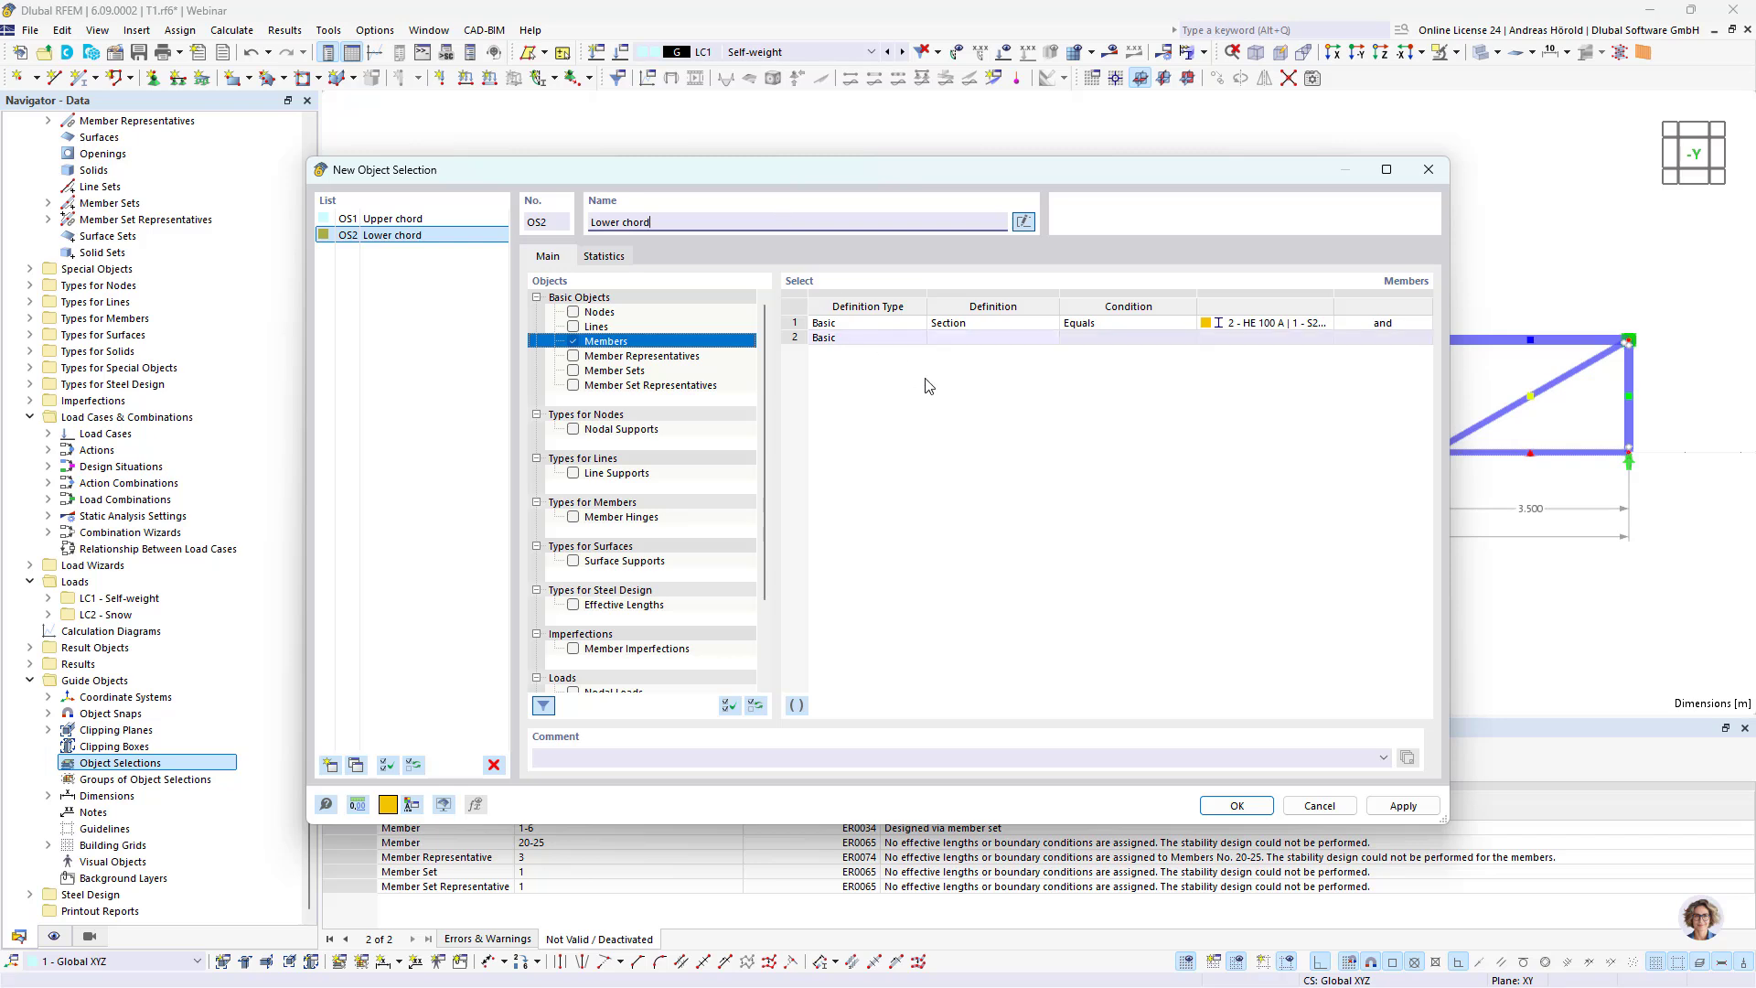
Step: Add a third object selection for members whose section equals 1 - HE 160 A, picked from the truss's end vertical
left_click(330, 766)
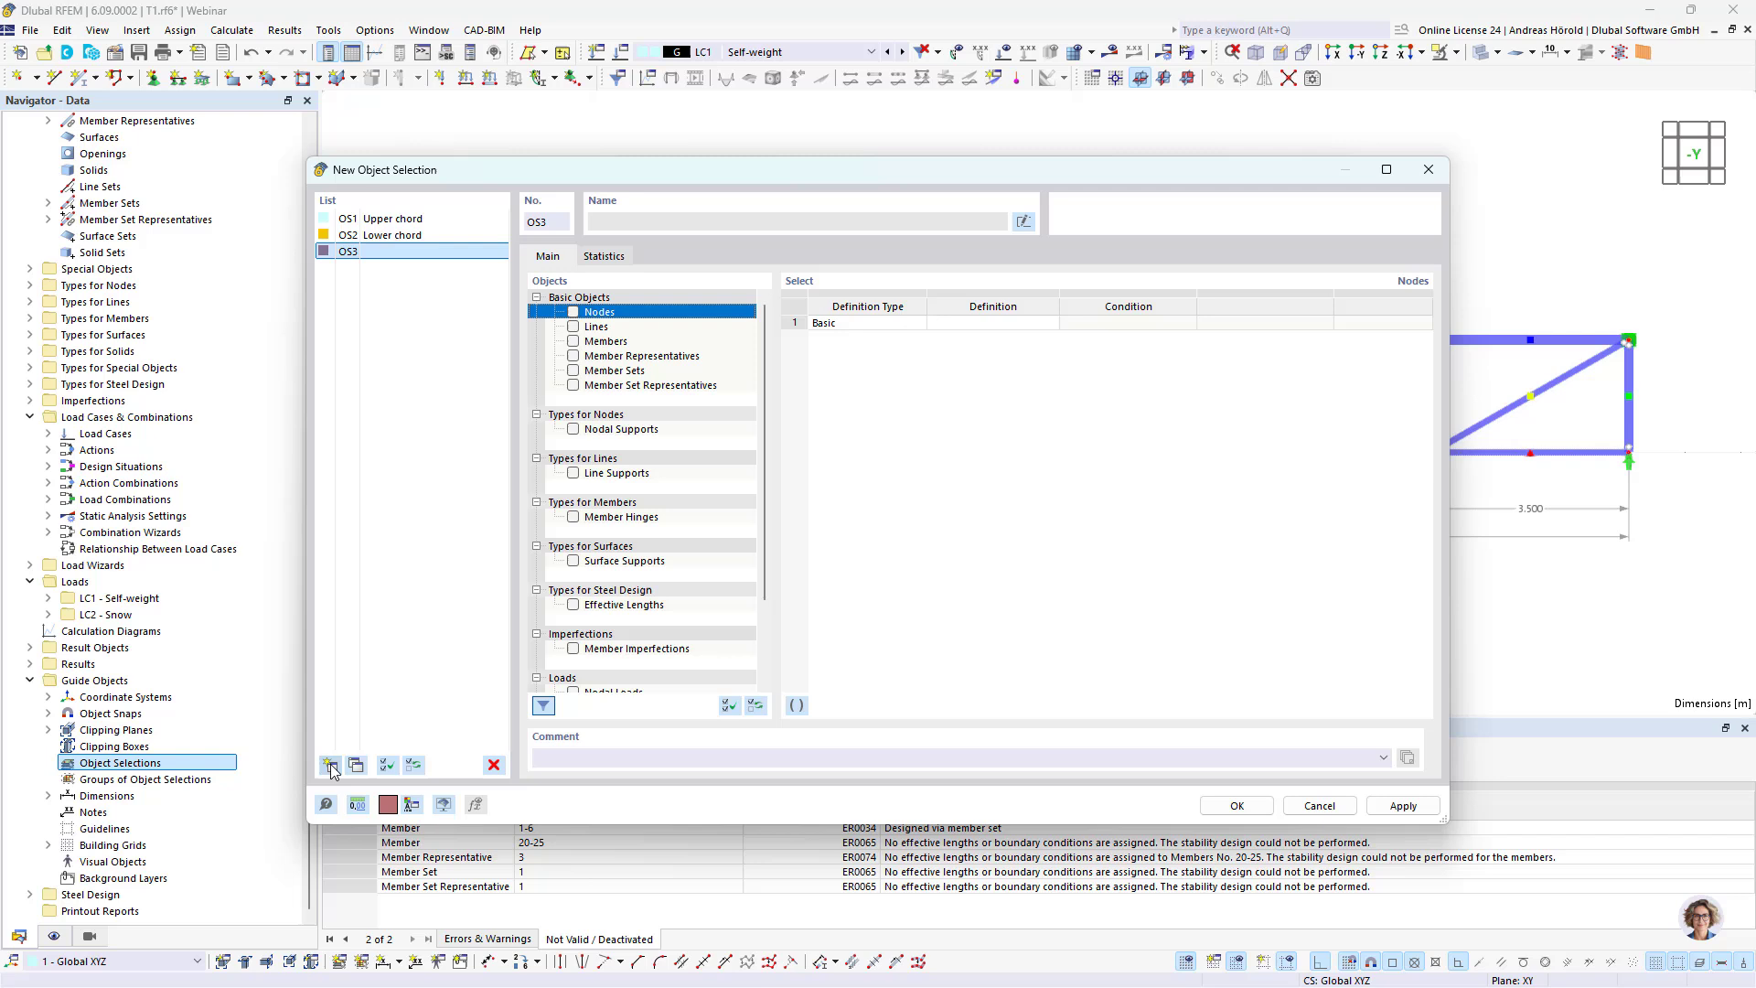
left_click(574, 342)
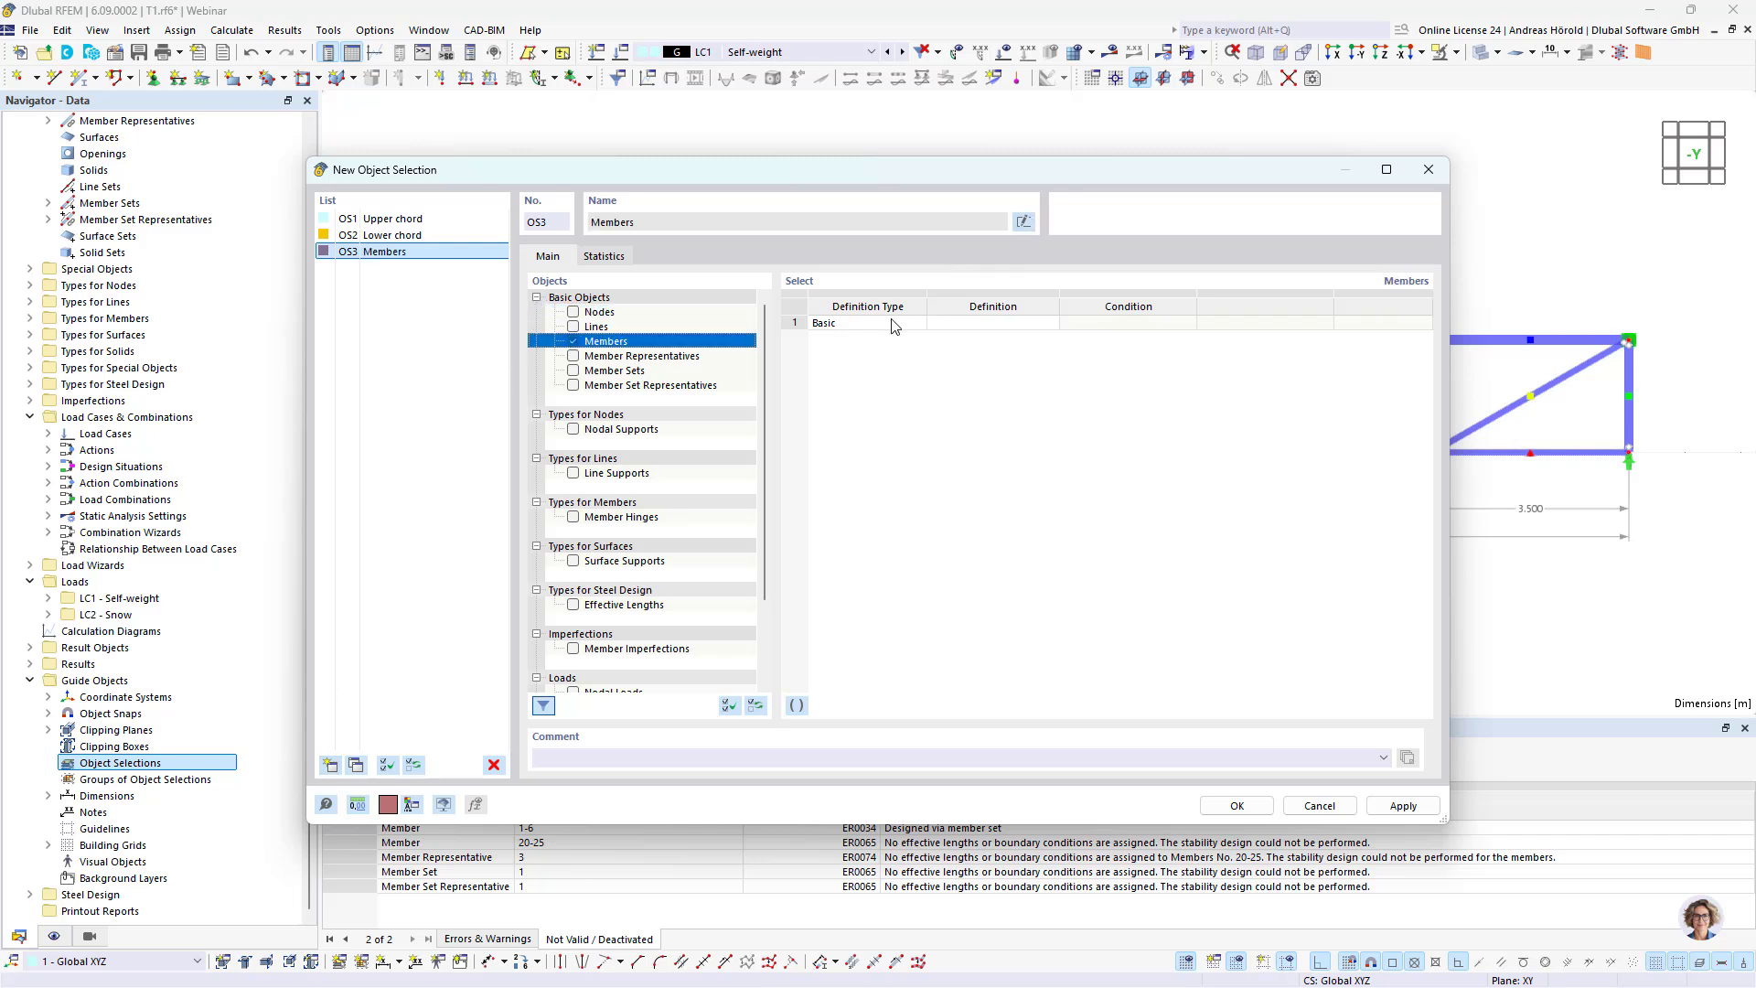
left_click(974, 323)
left_click(1050, 323)
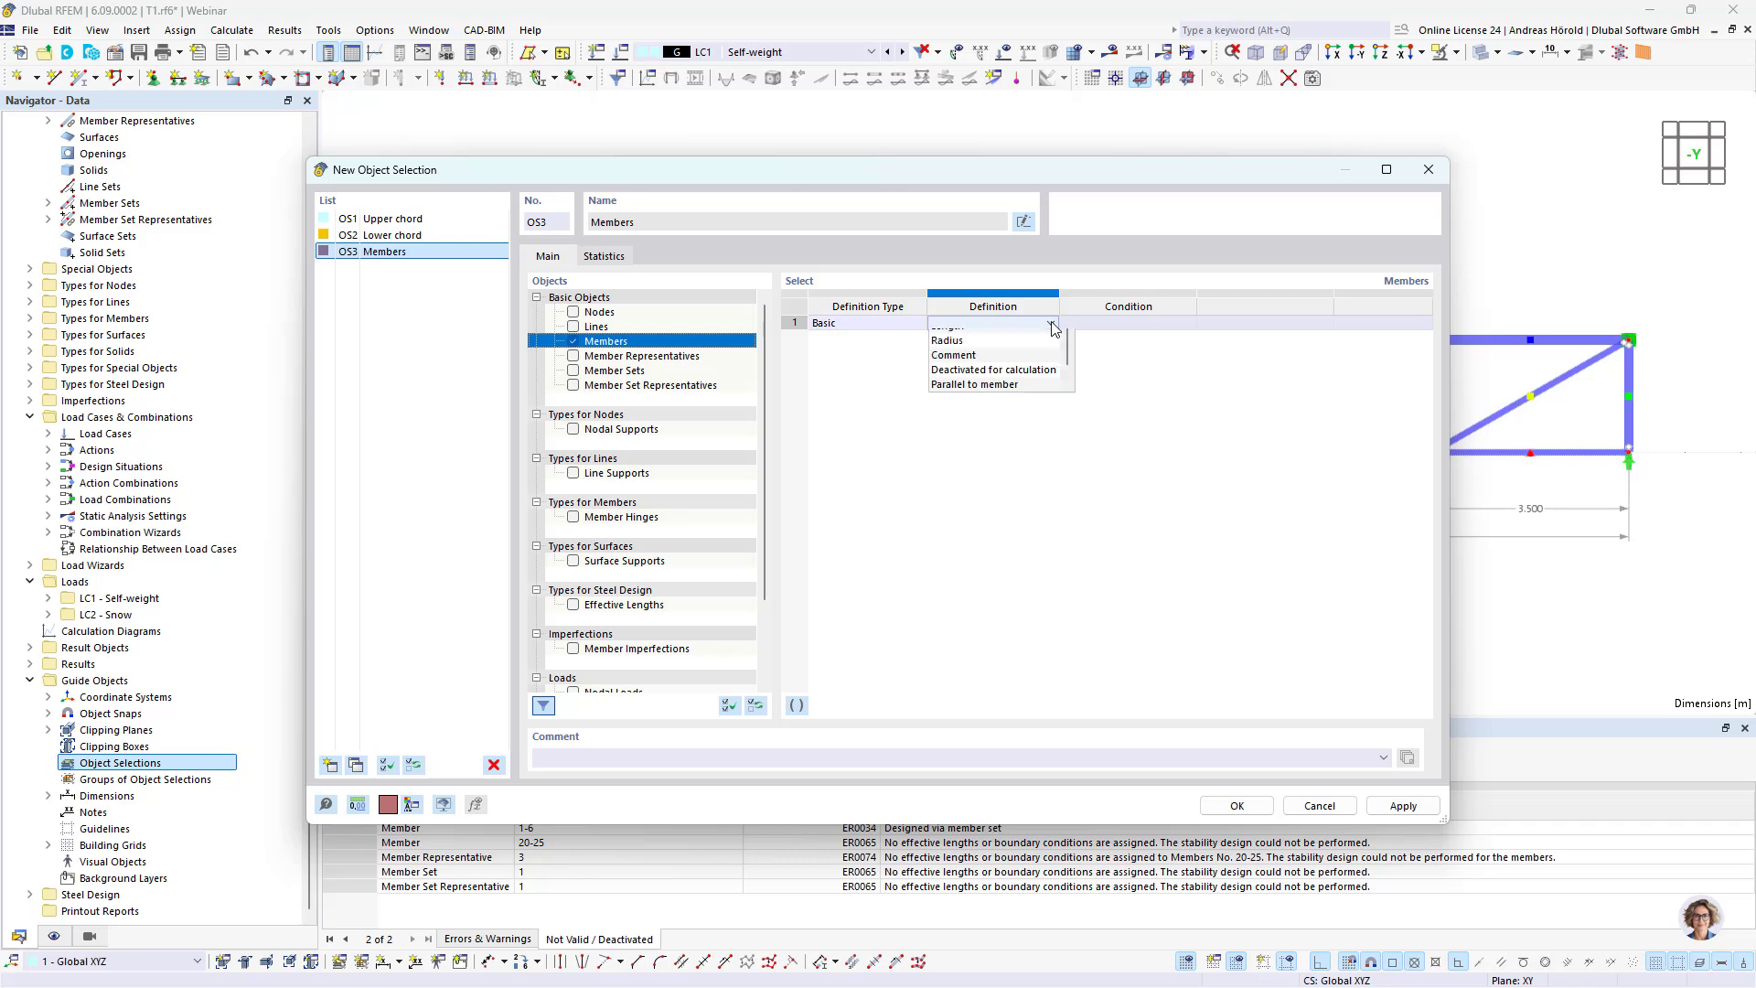
left_click(975, 396)
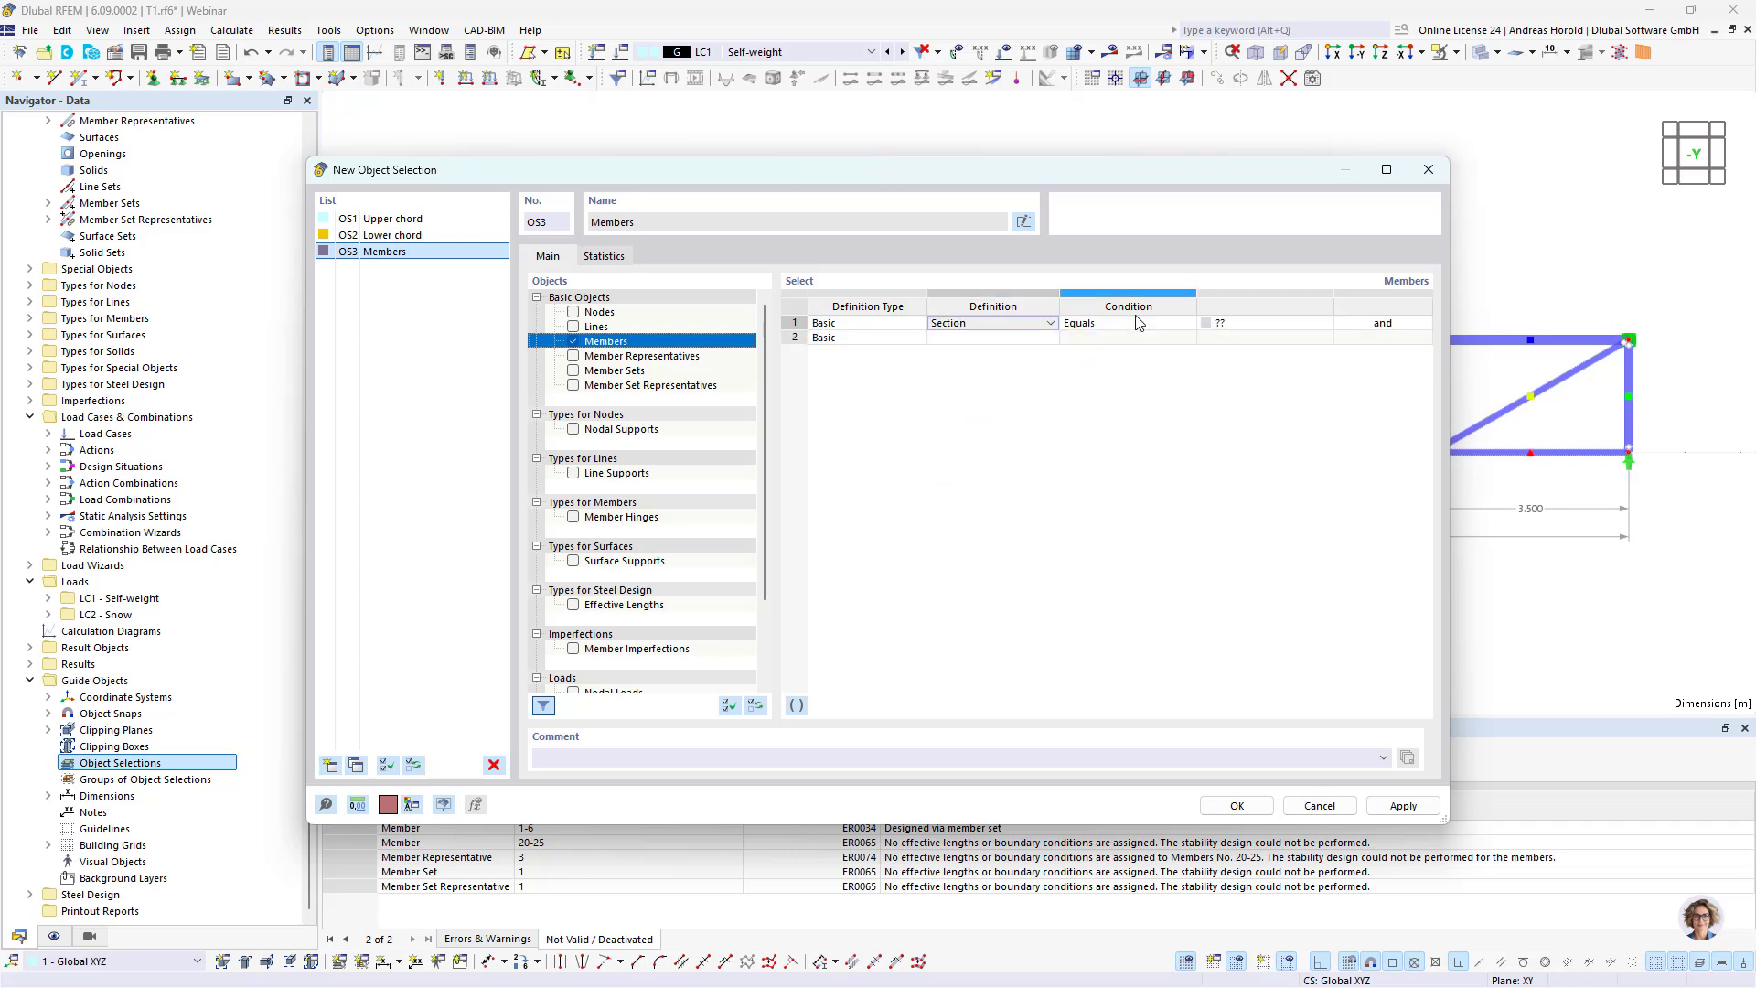
left_click(1241, 325)
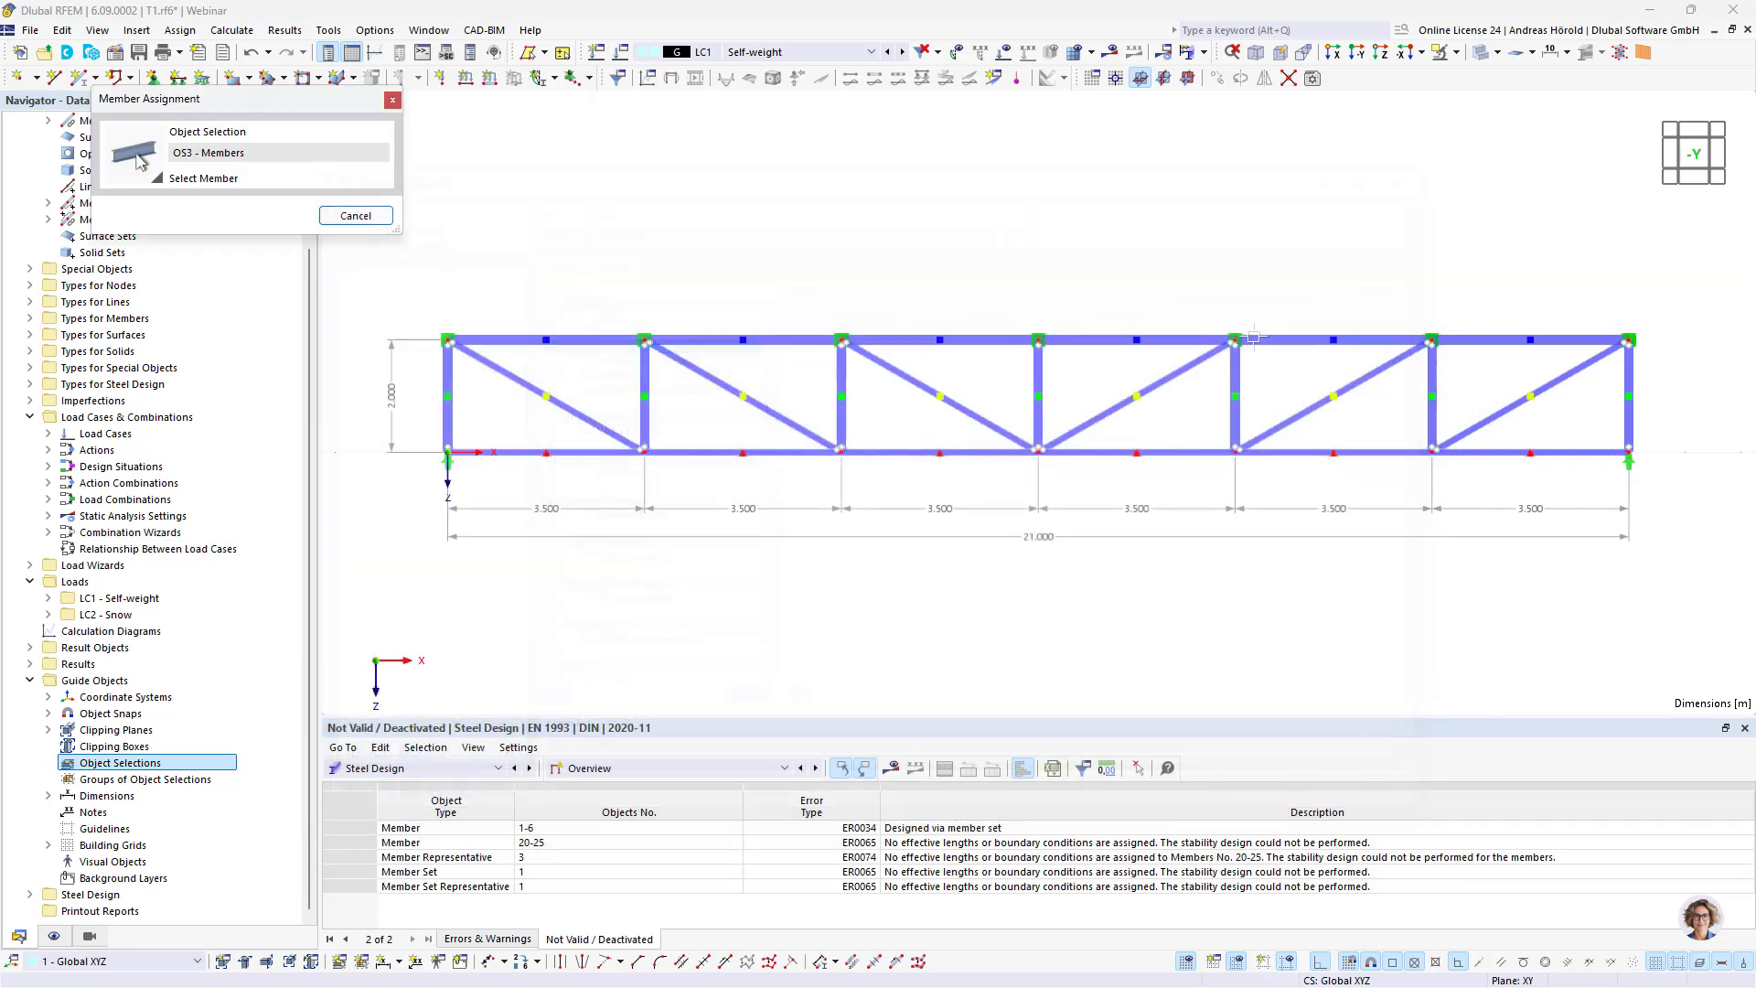
left_click(1325, 323)
left_click(448, 378)
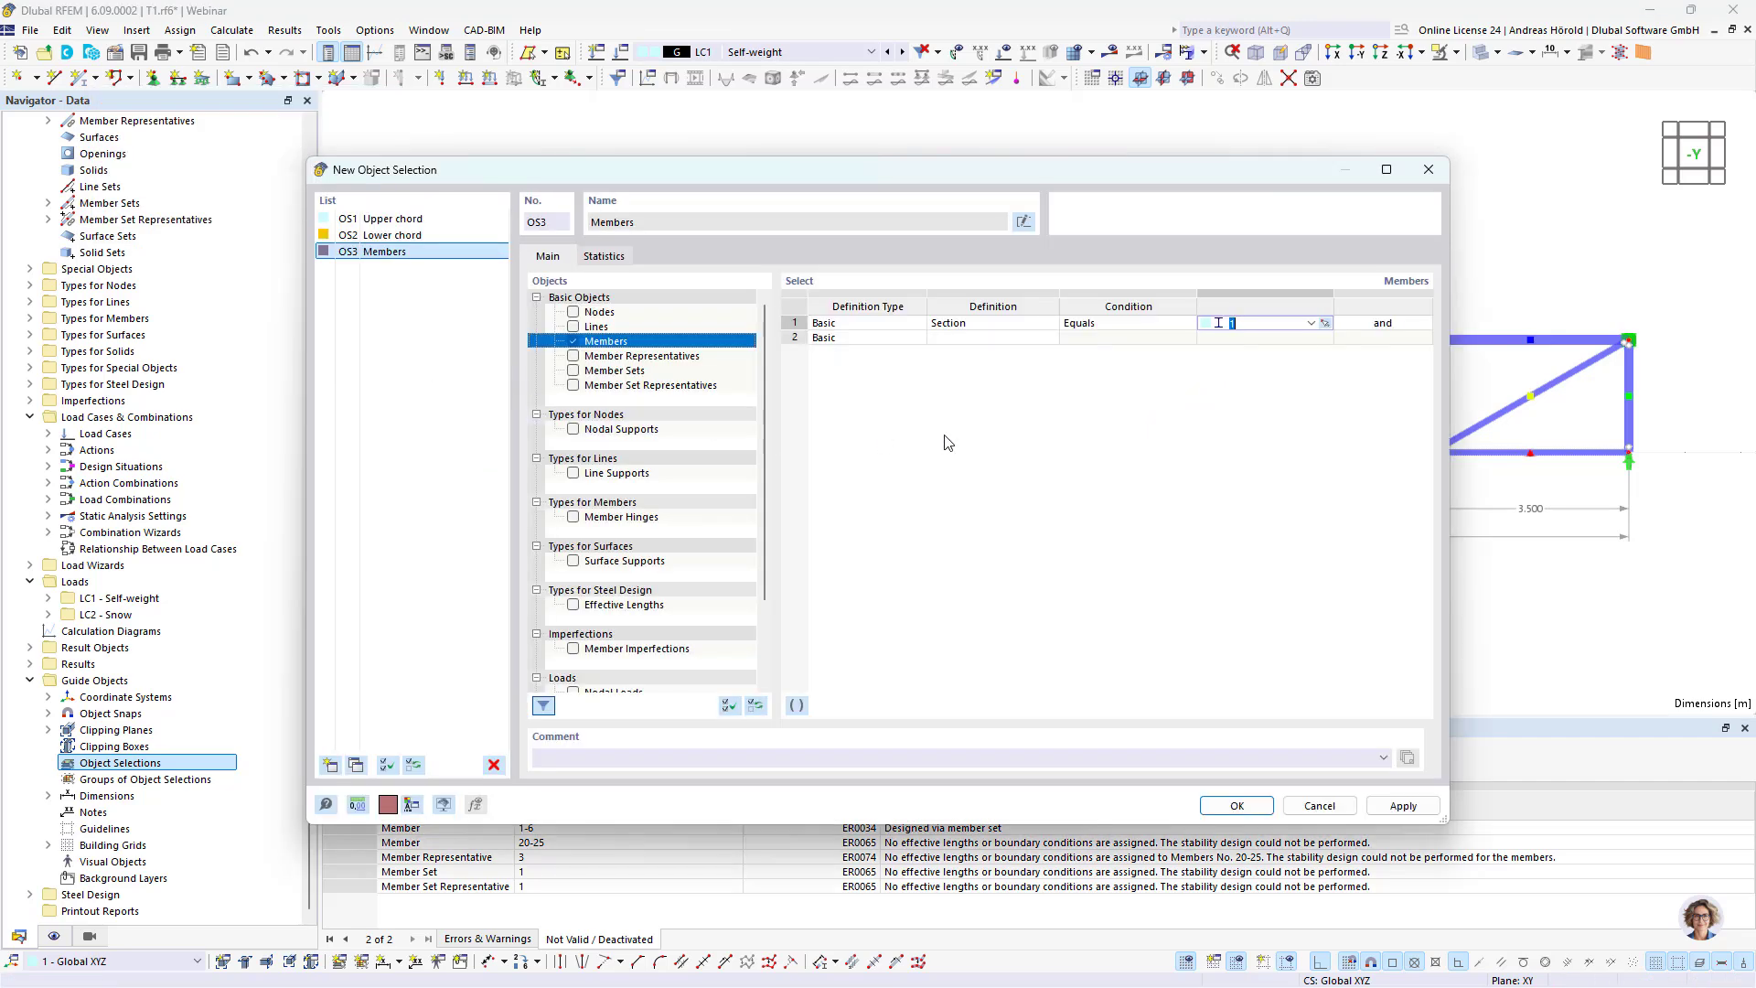
left_click_drag(1264, 174, 1134, 173)
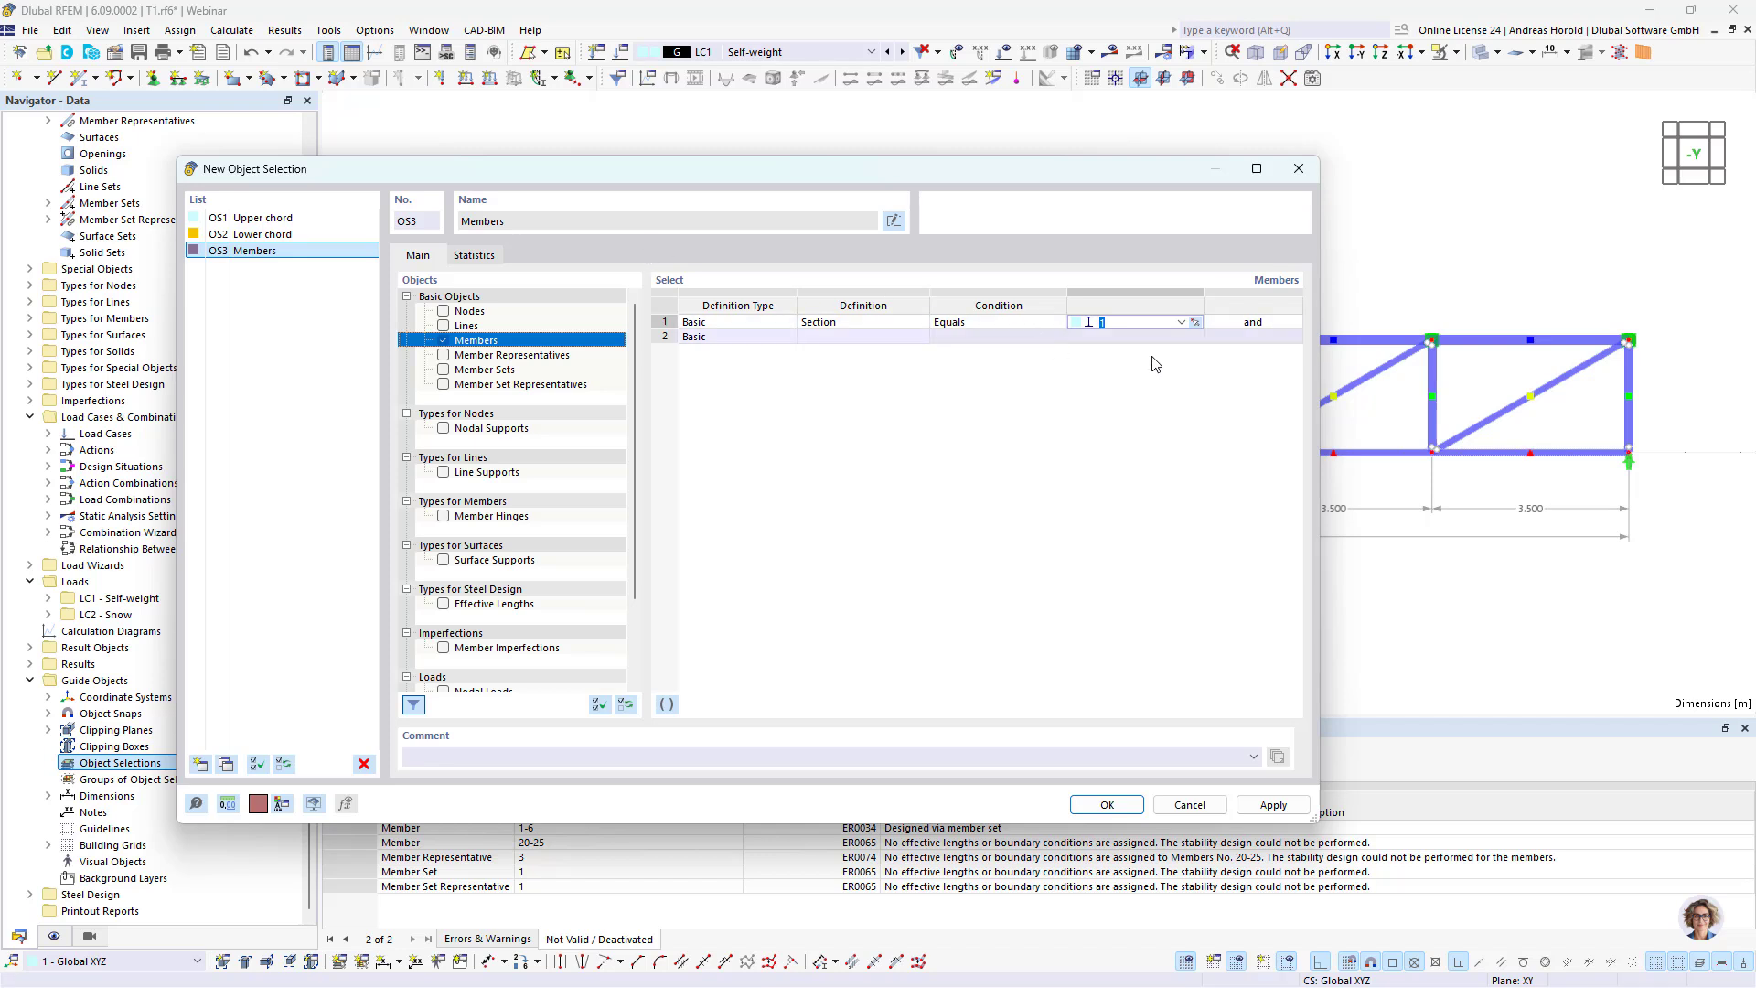
left_click(1252, 324)
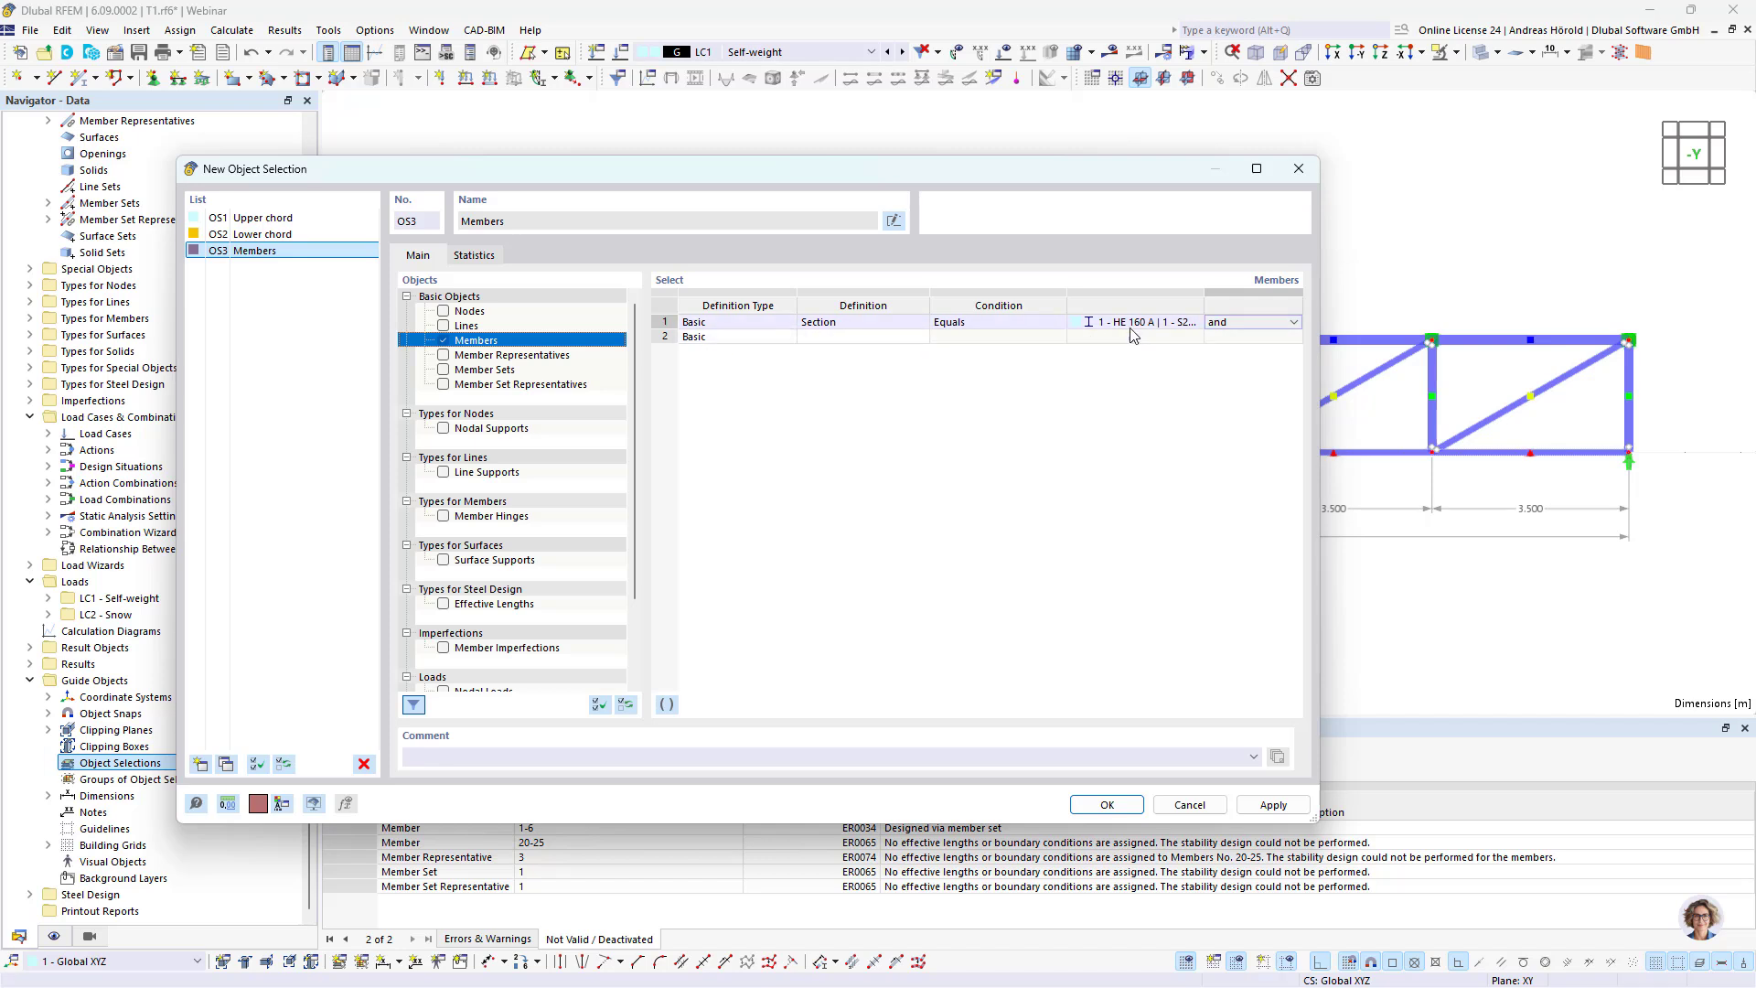
Step: Add a second condition, parallel to vertical member 12, to the third object selection and save all the selections
left_click(840, 343)
left_click(839, 338)
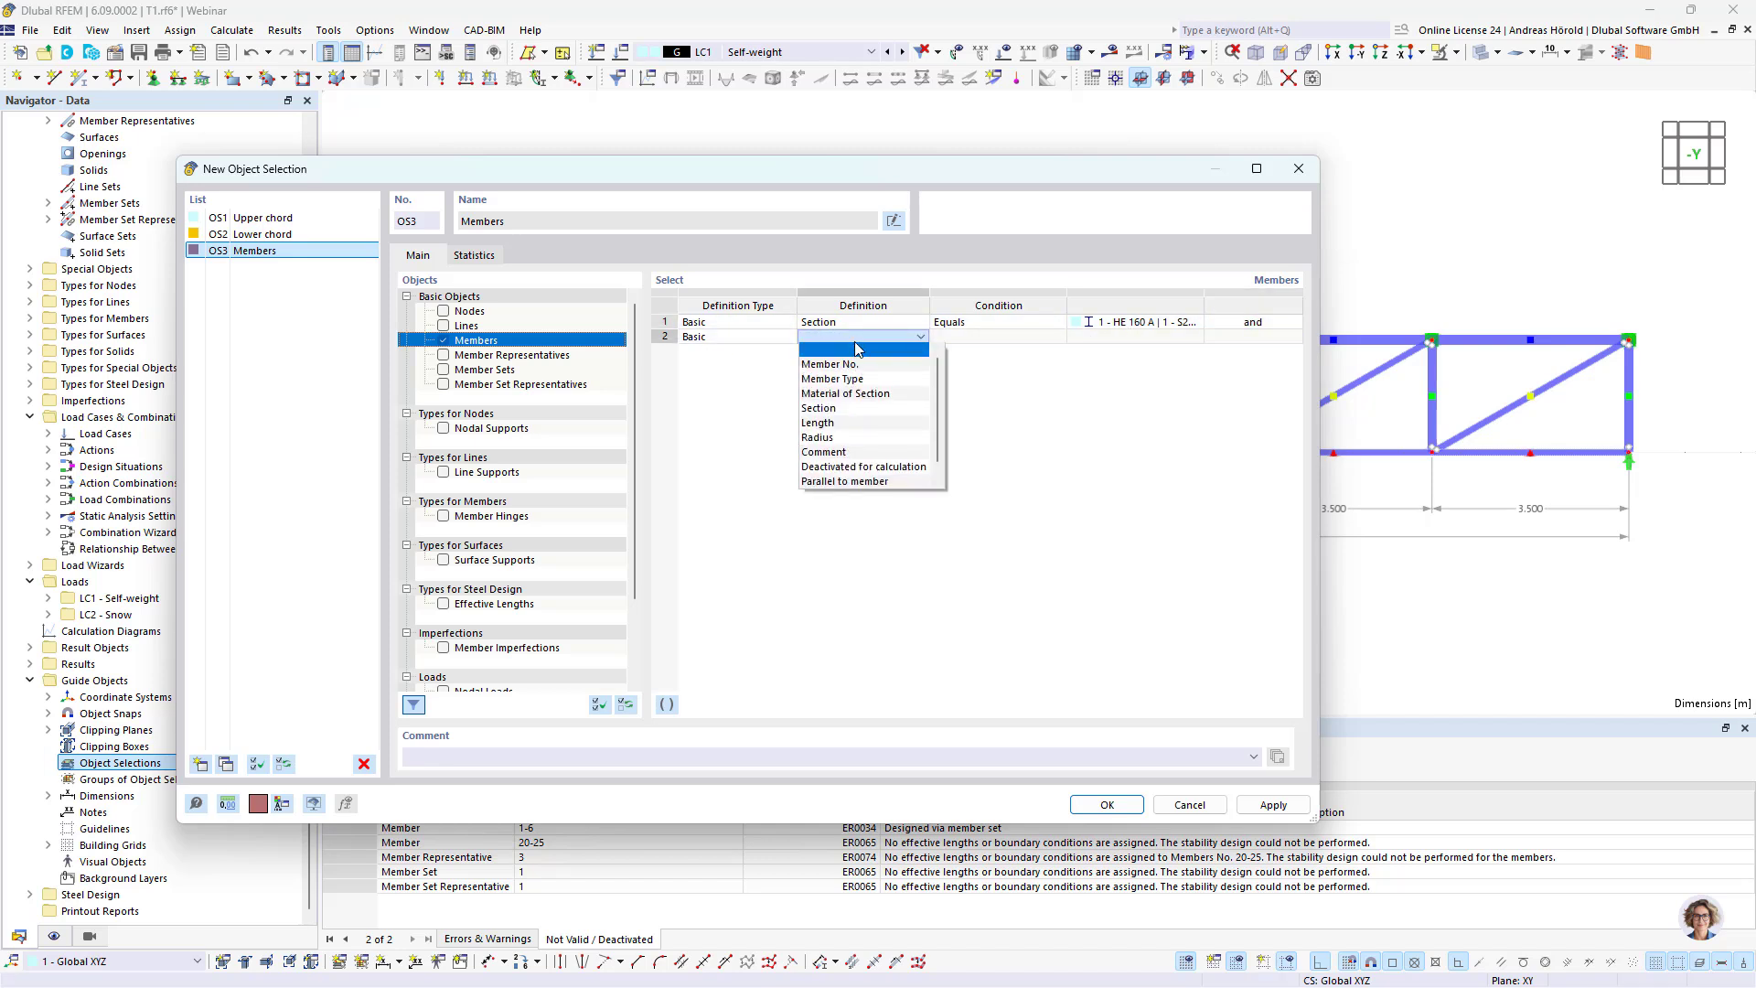
left_click(862, 481)
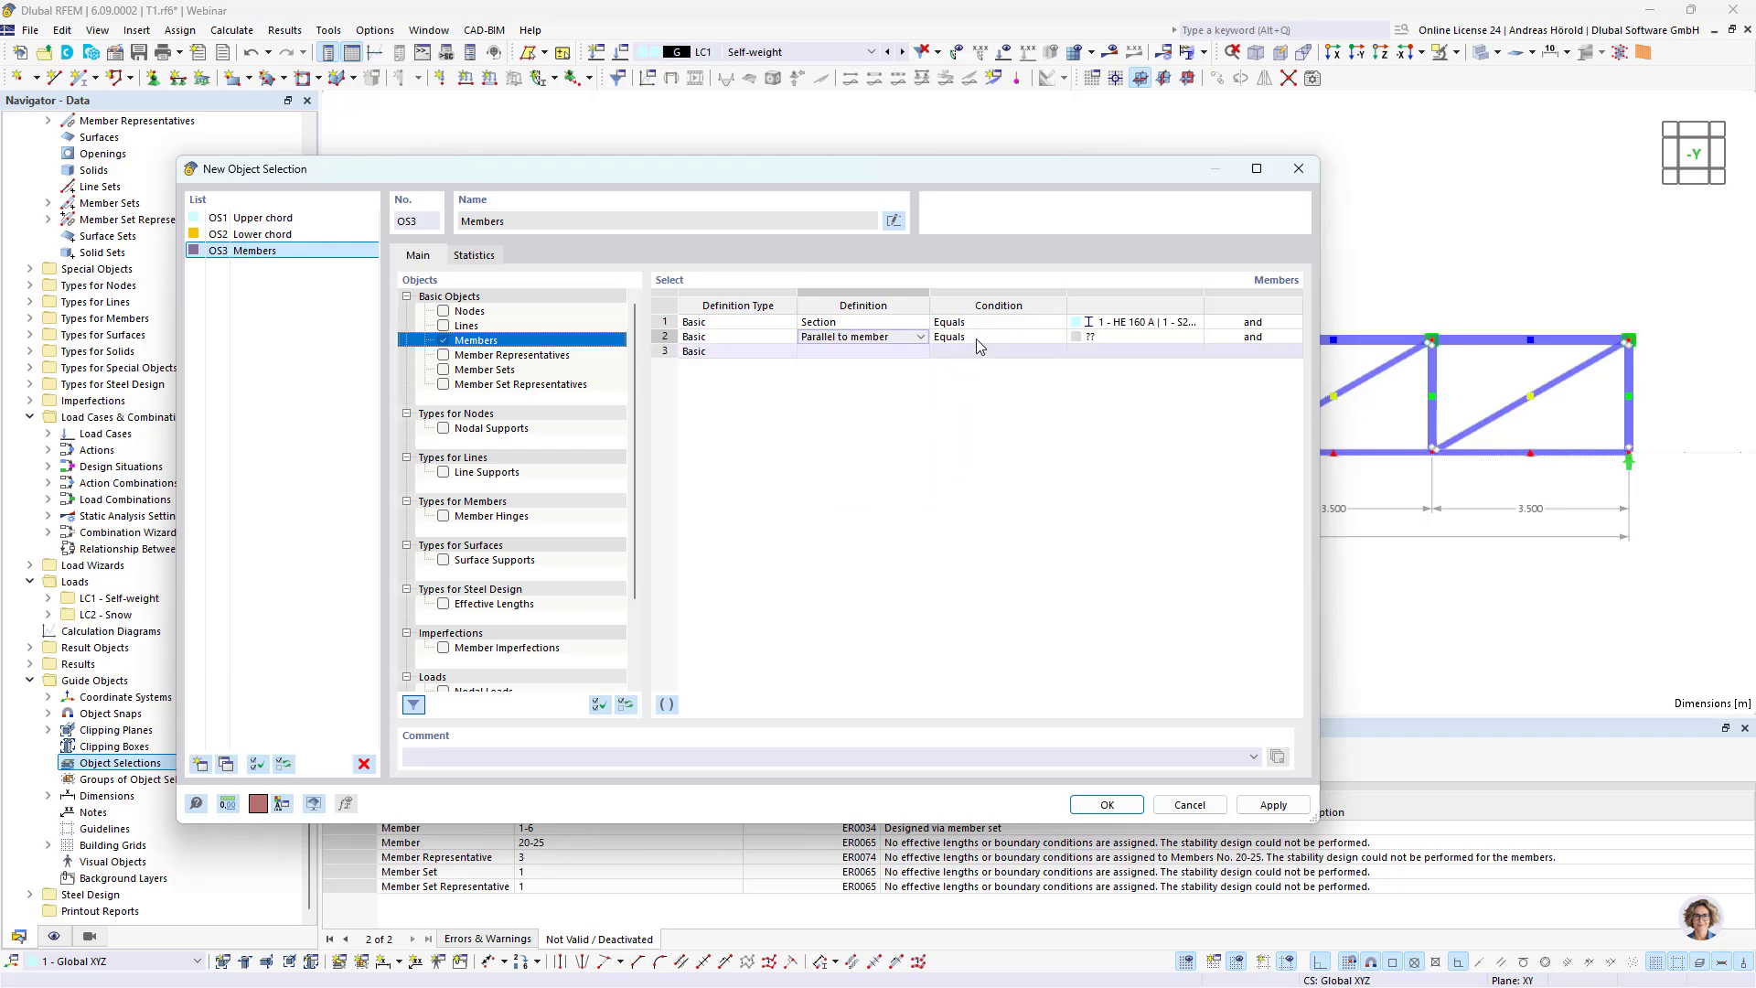
left_click(1156, 338)
left_click(1194, 337)
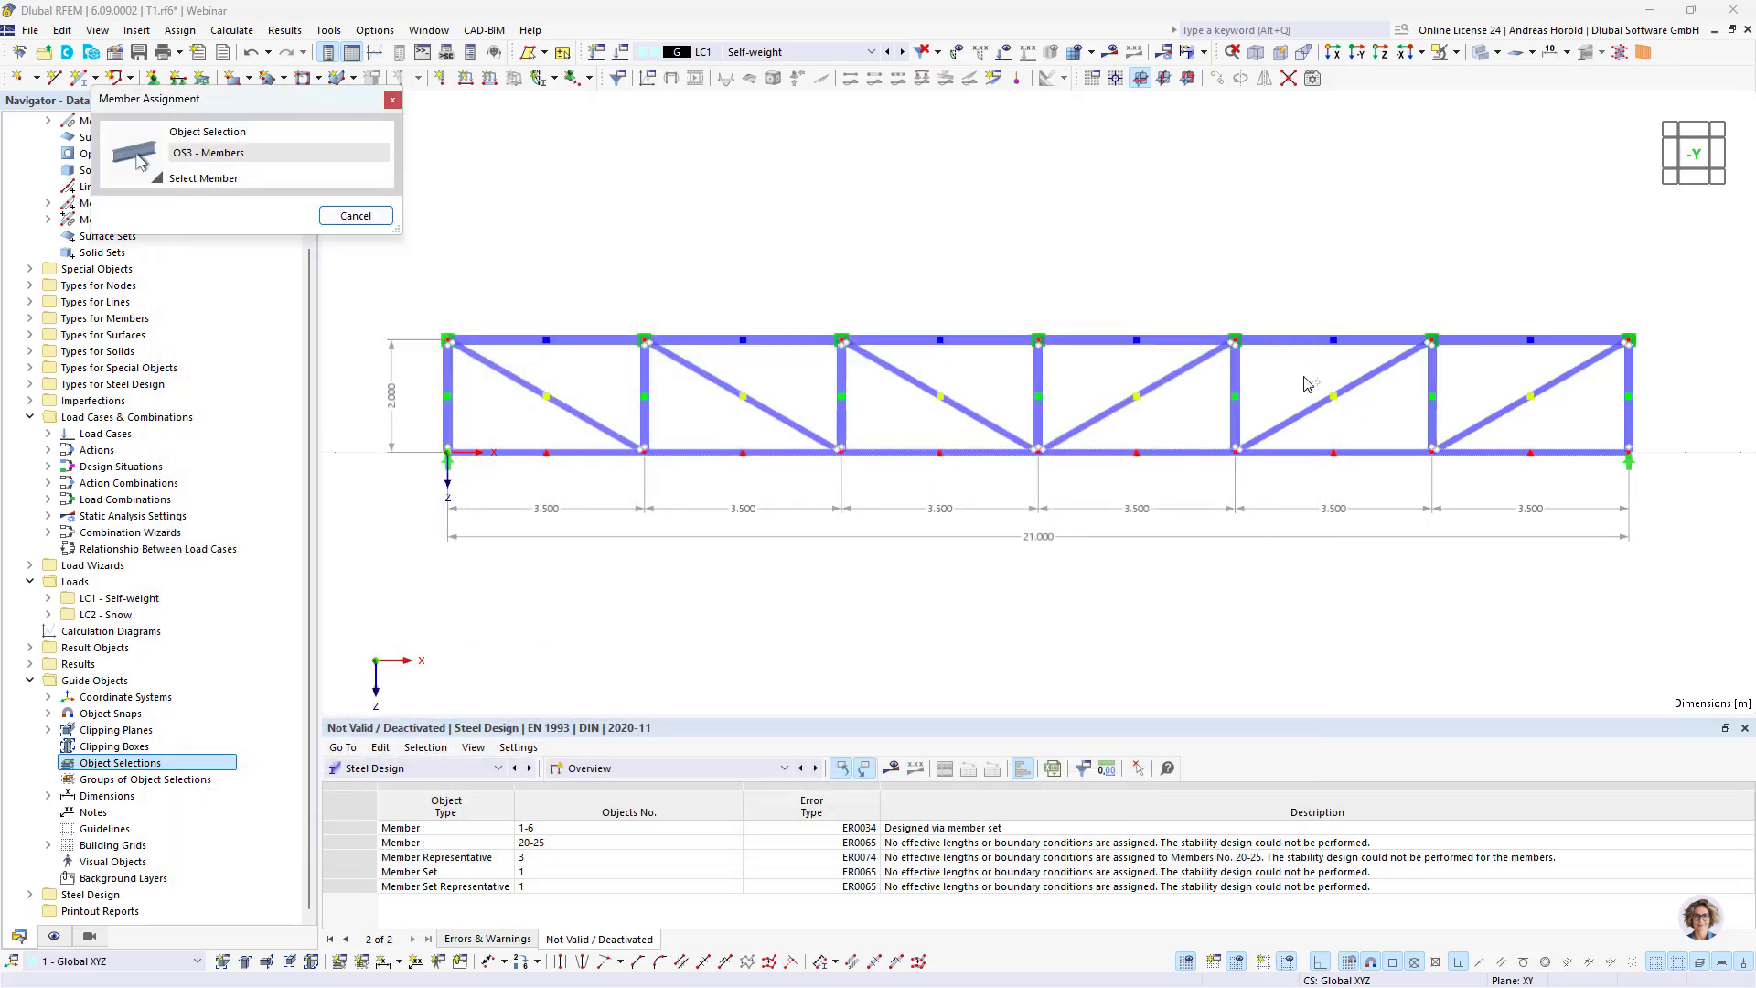
left_click(1416, 384)
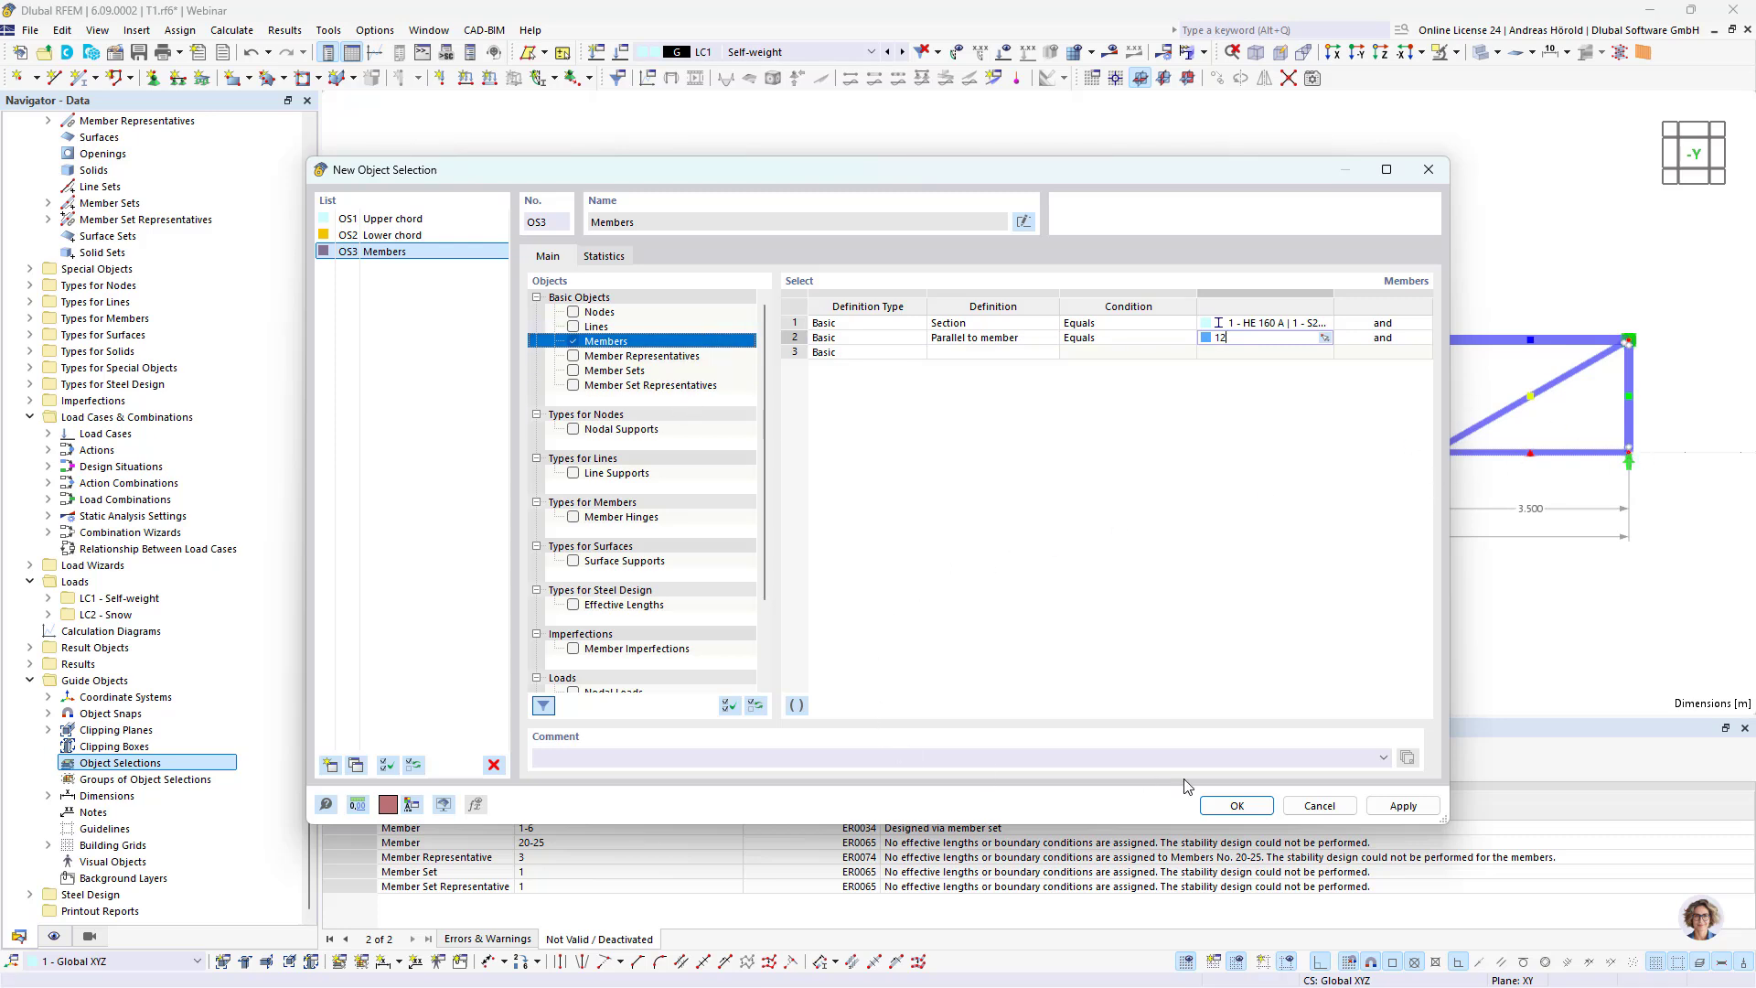
left_click(1403, 806)
left_click(1235, 804)
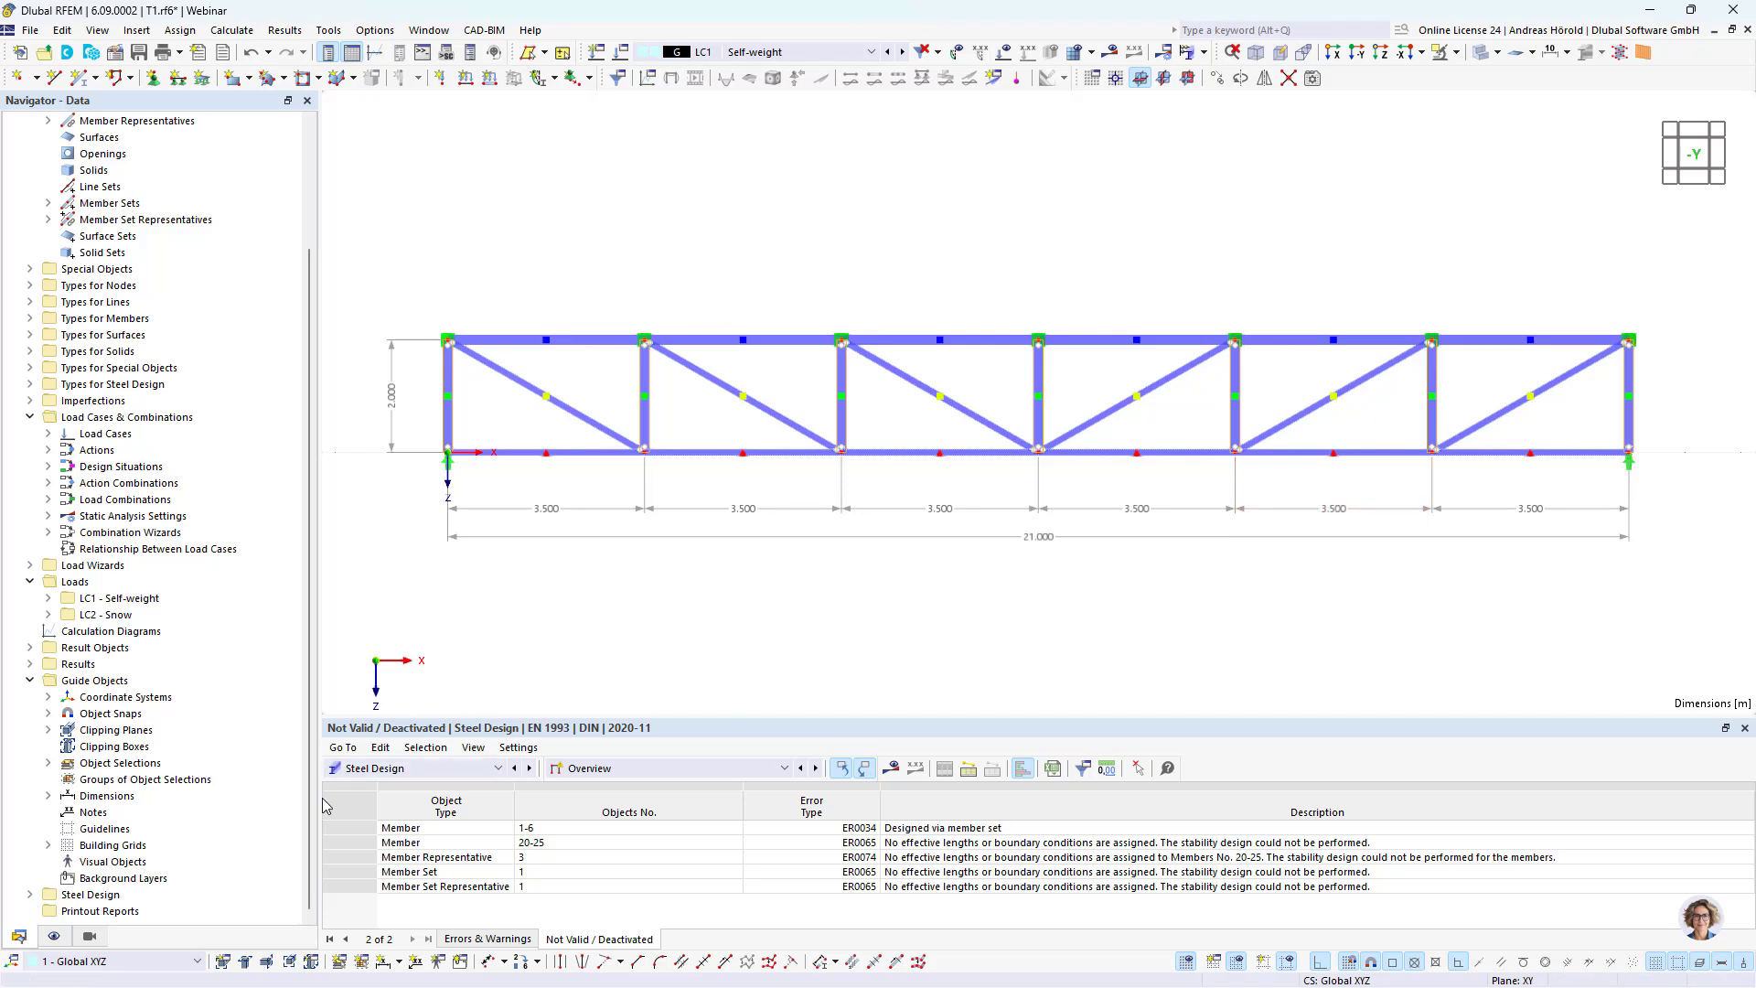
Step: Create a fourth object selection "Diagonals" for members whose section equals 1 - HE 160 A, picked from vertical member 12
right_click(114, 769)
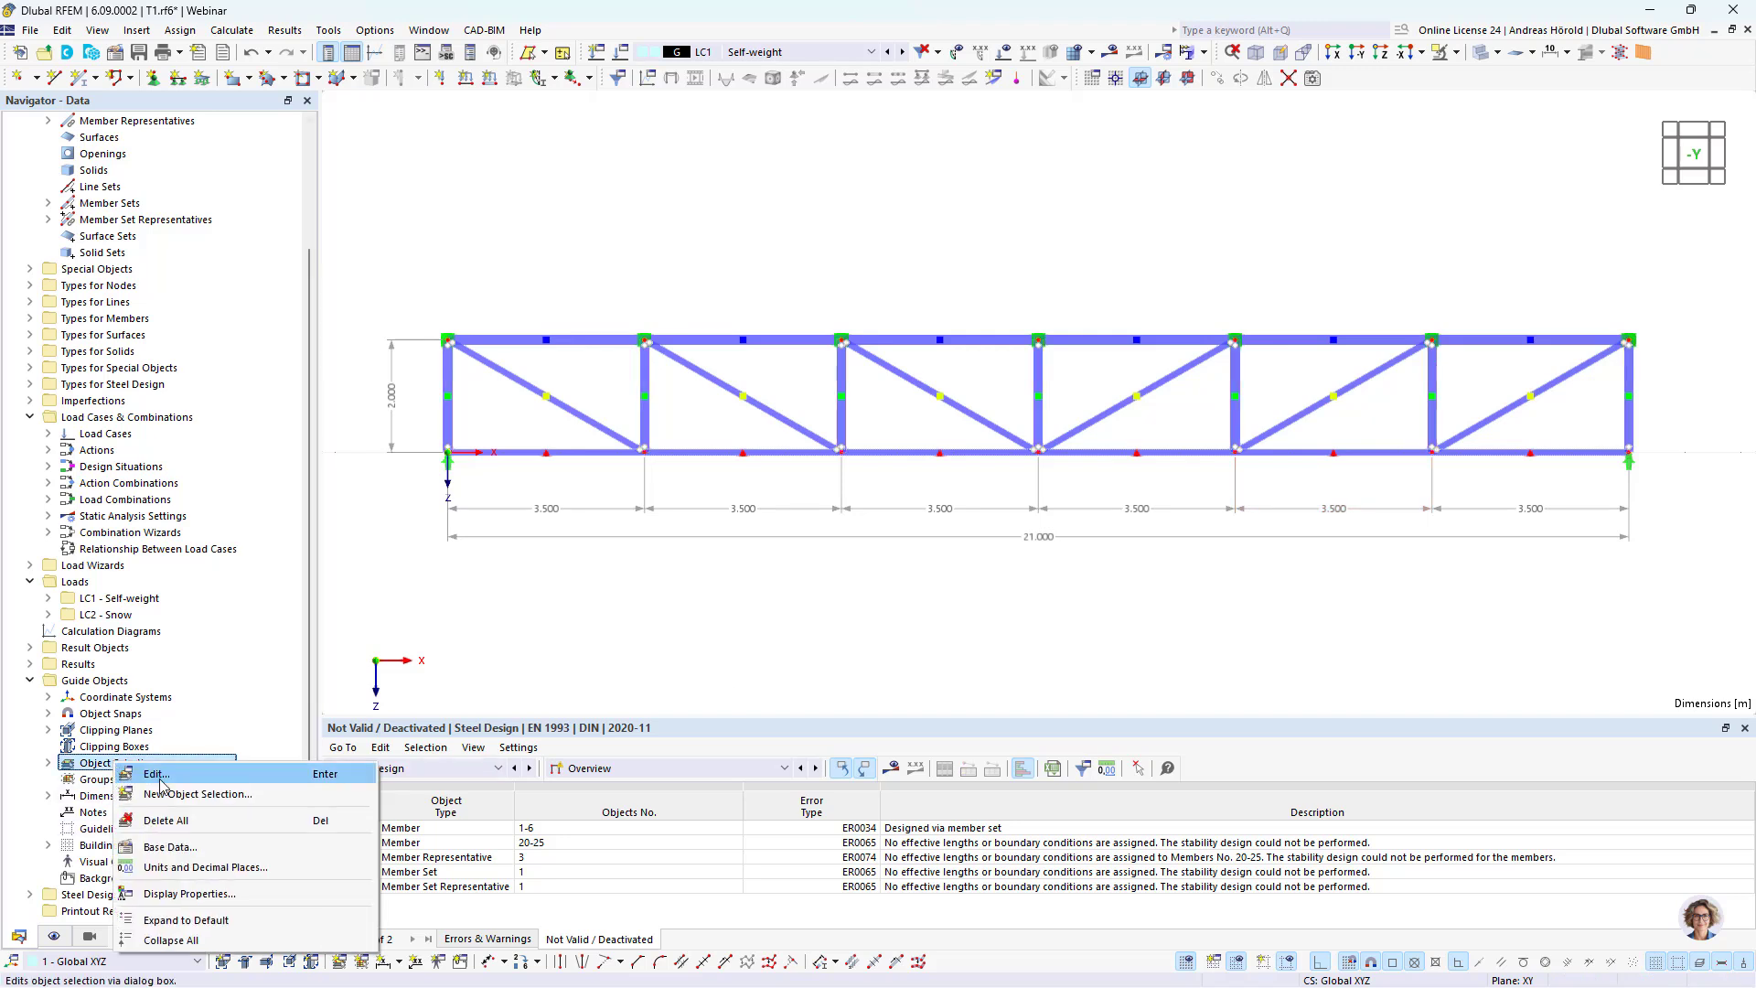
left_click(182, 793)
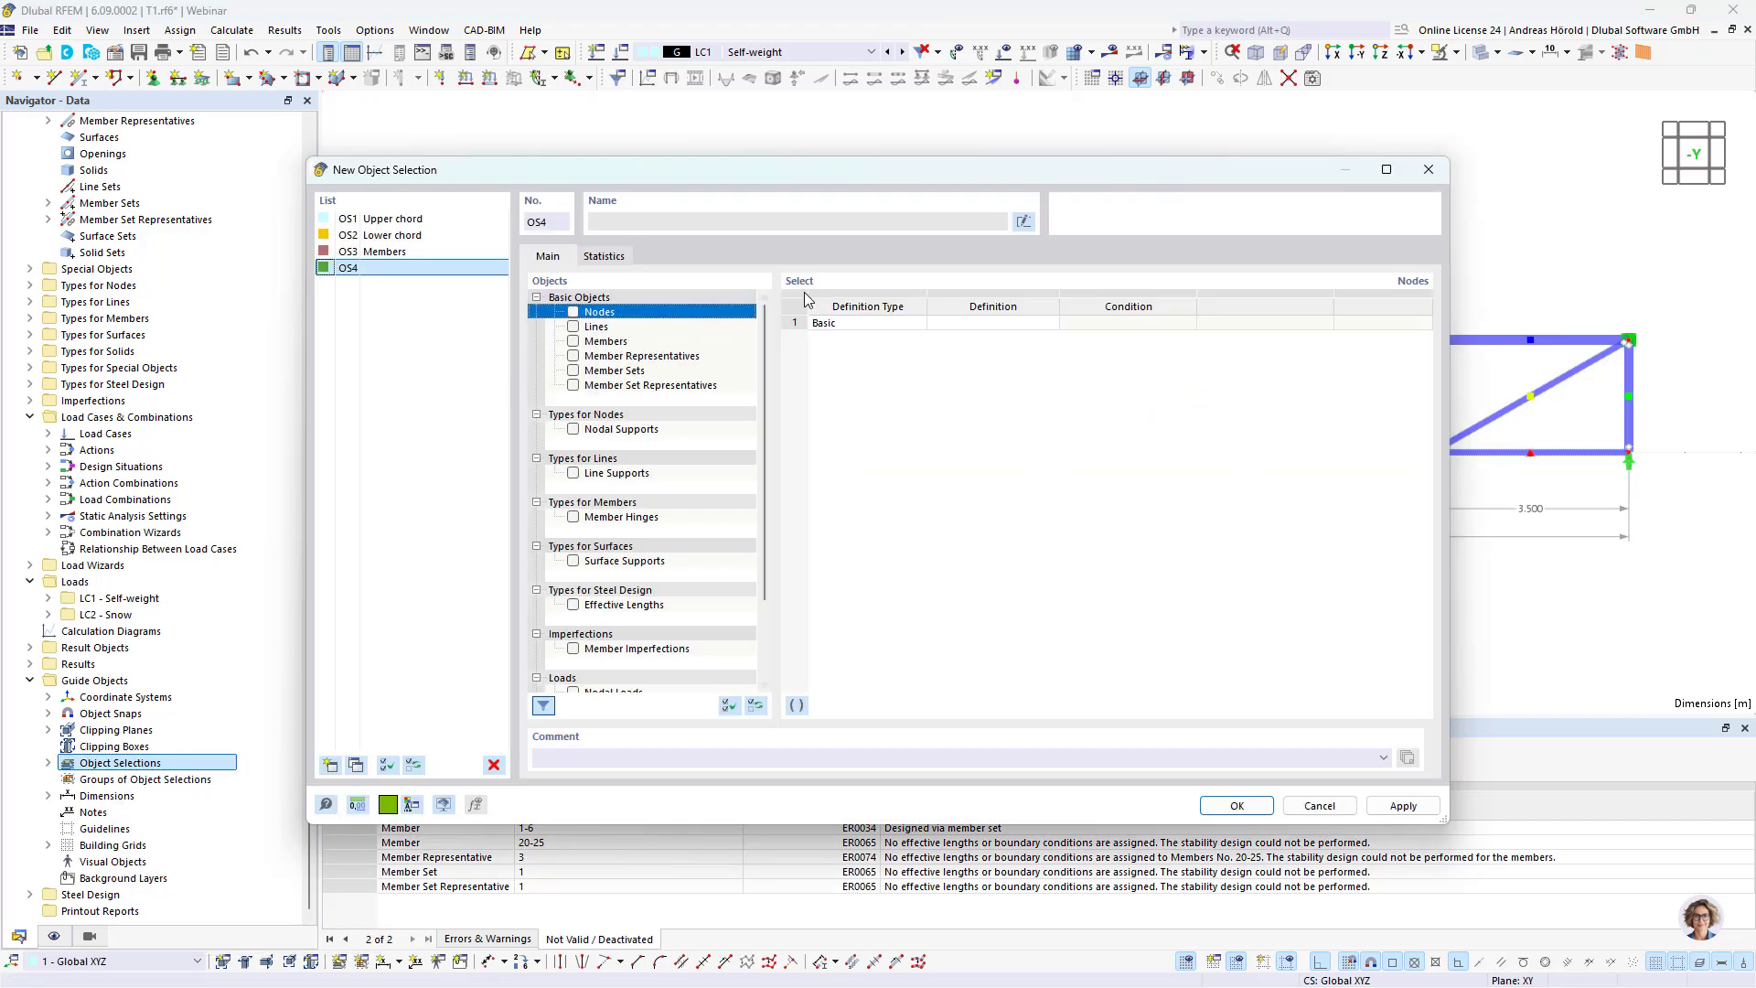
left_click(1024, 223)
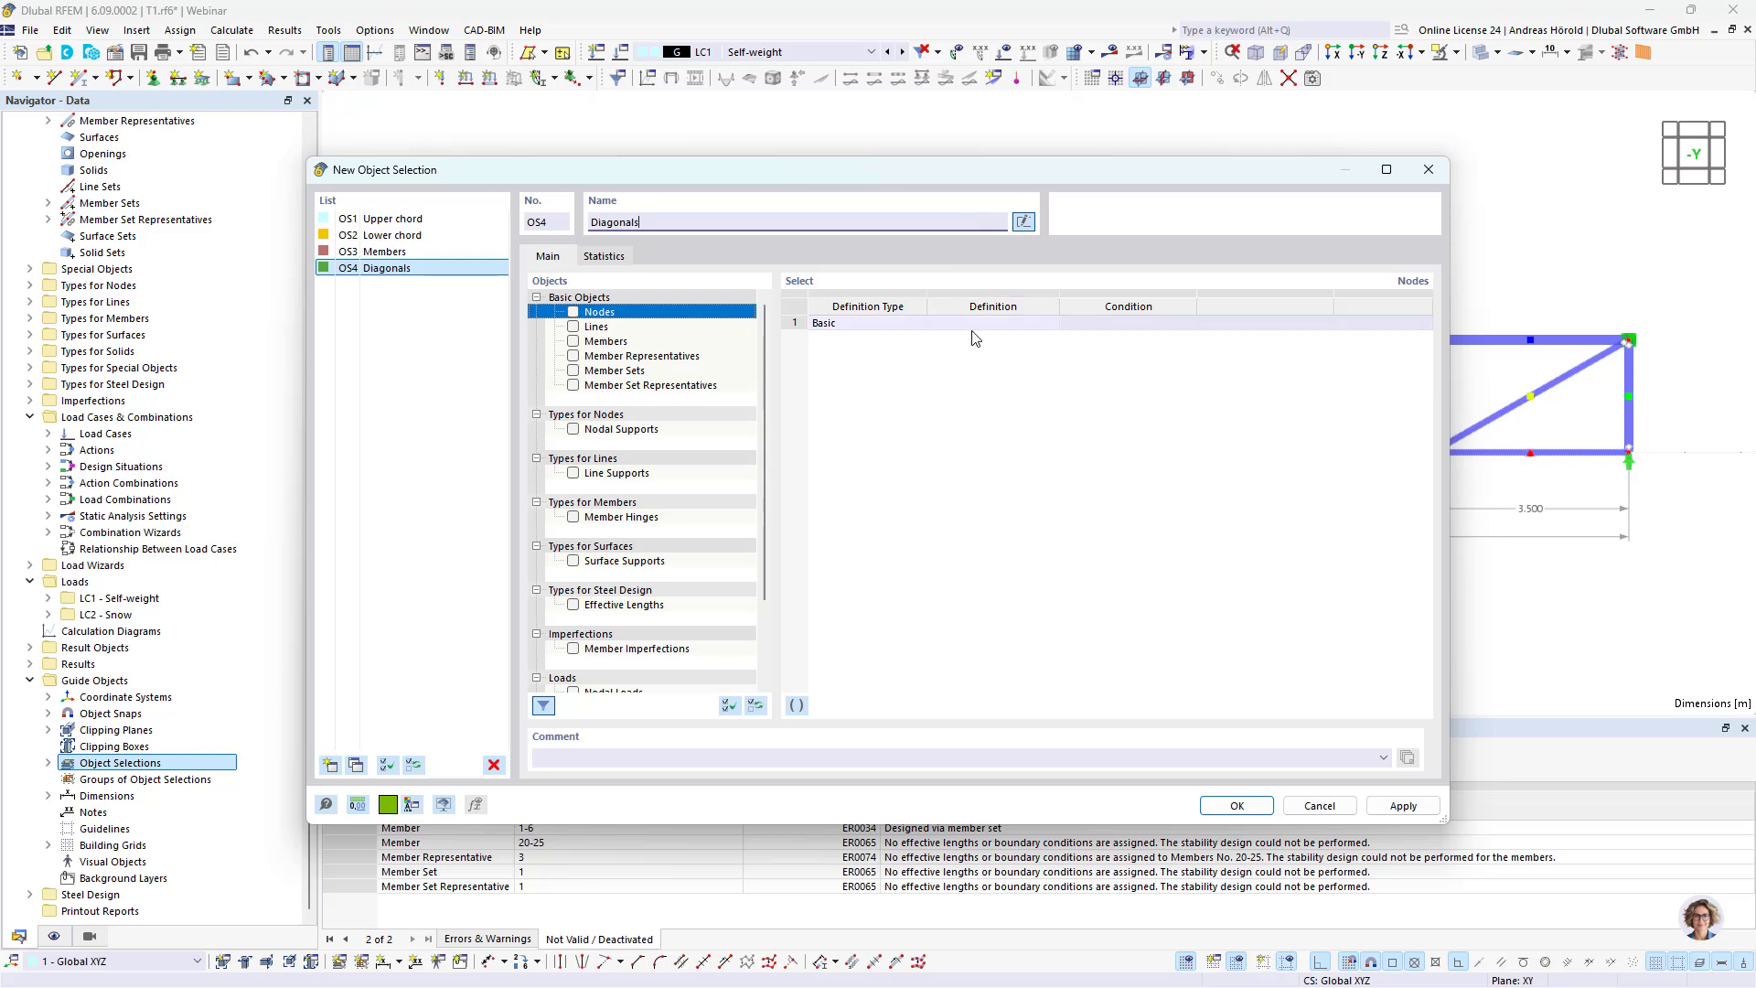
left_click(573, 342)
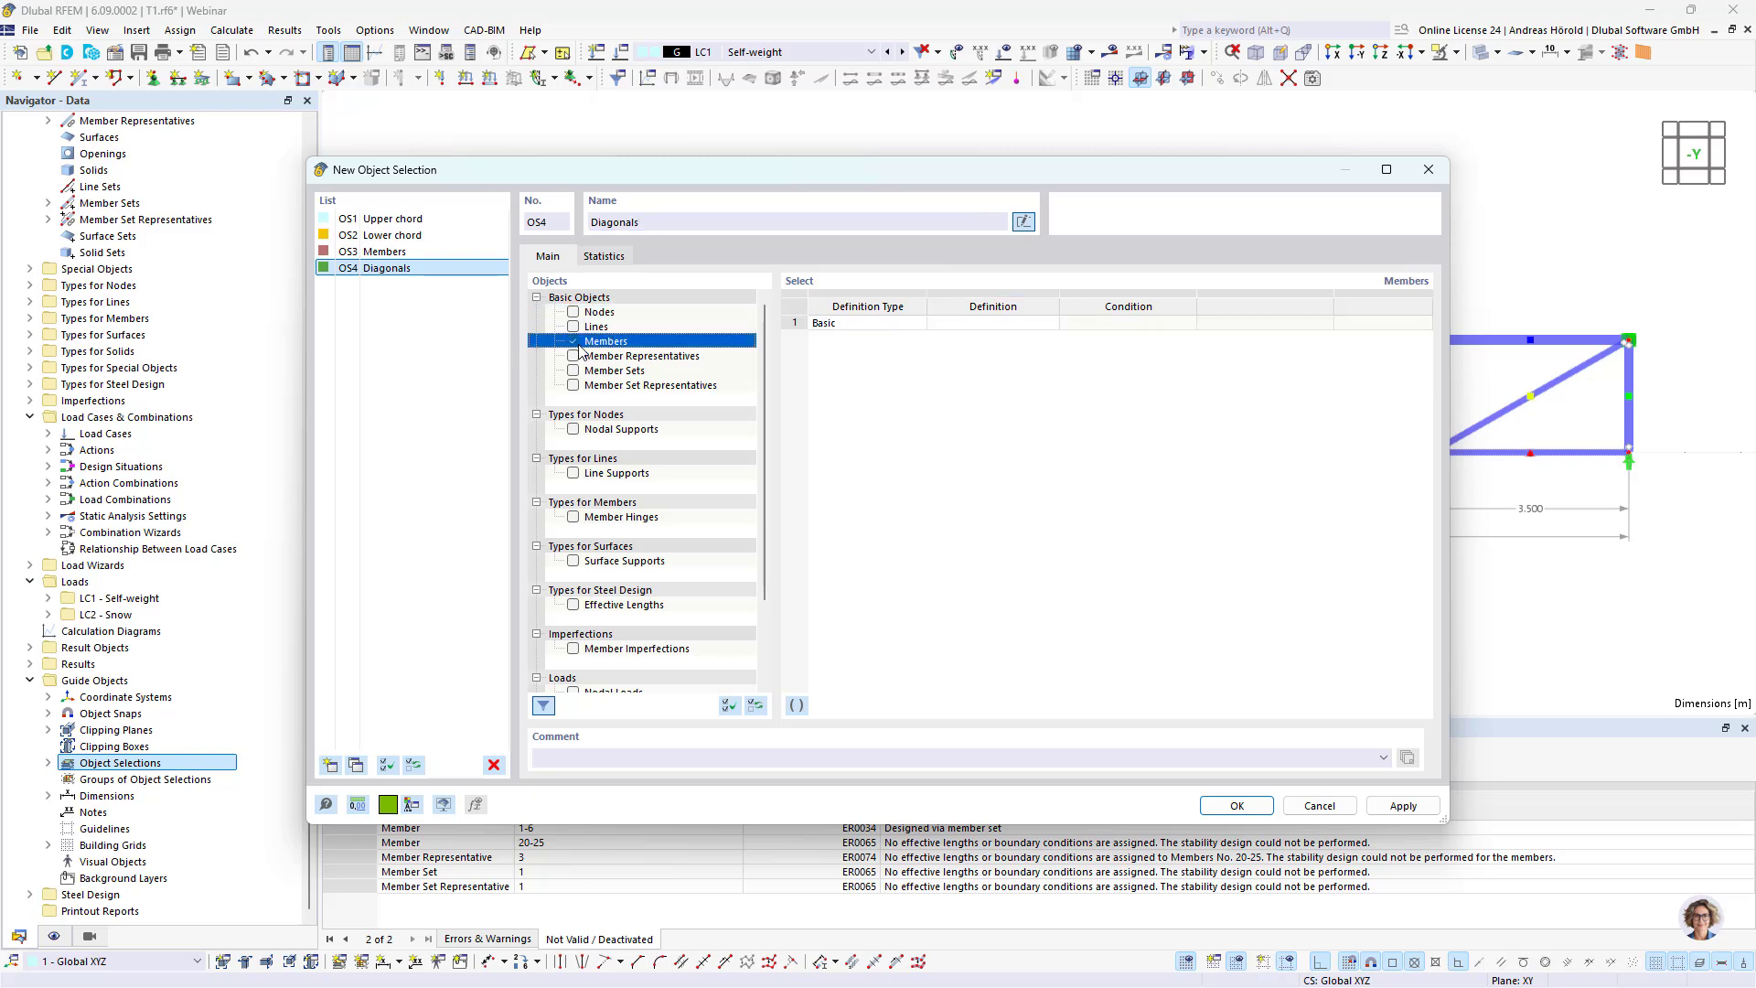
left_click(1048, 324)
left_click(1051, 323)
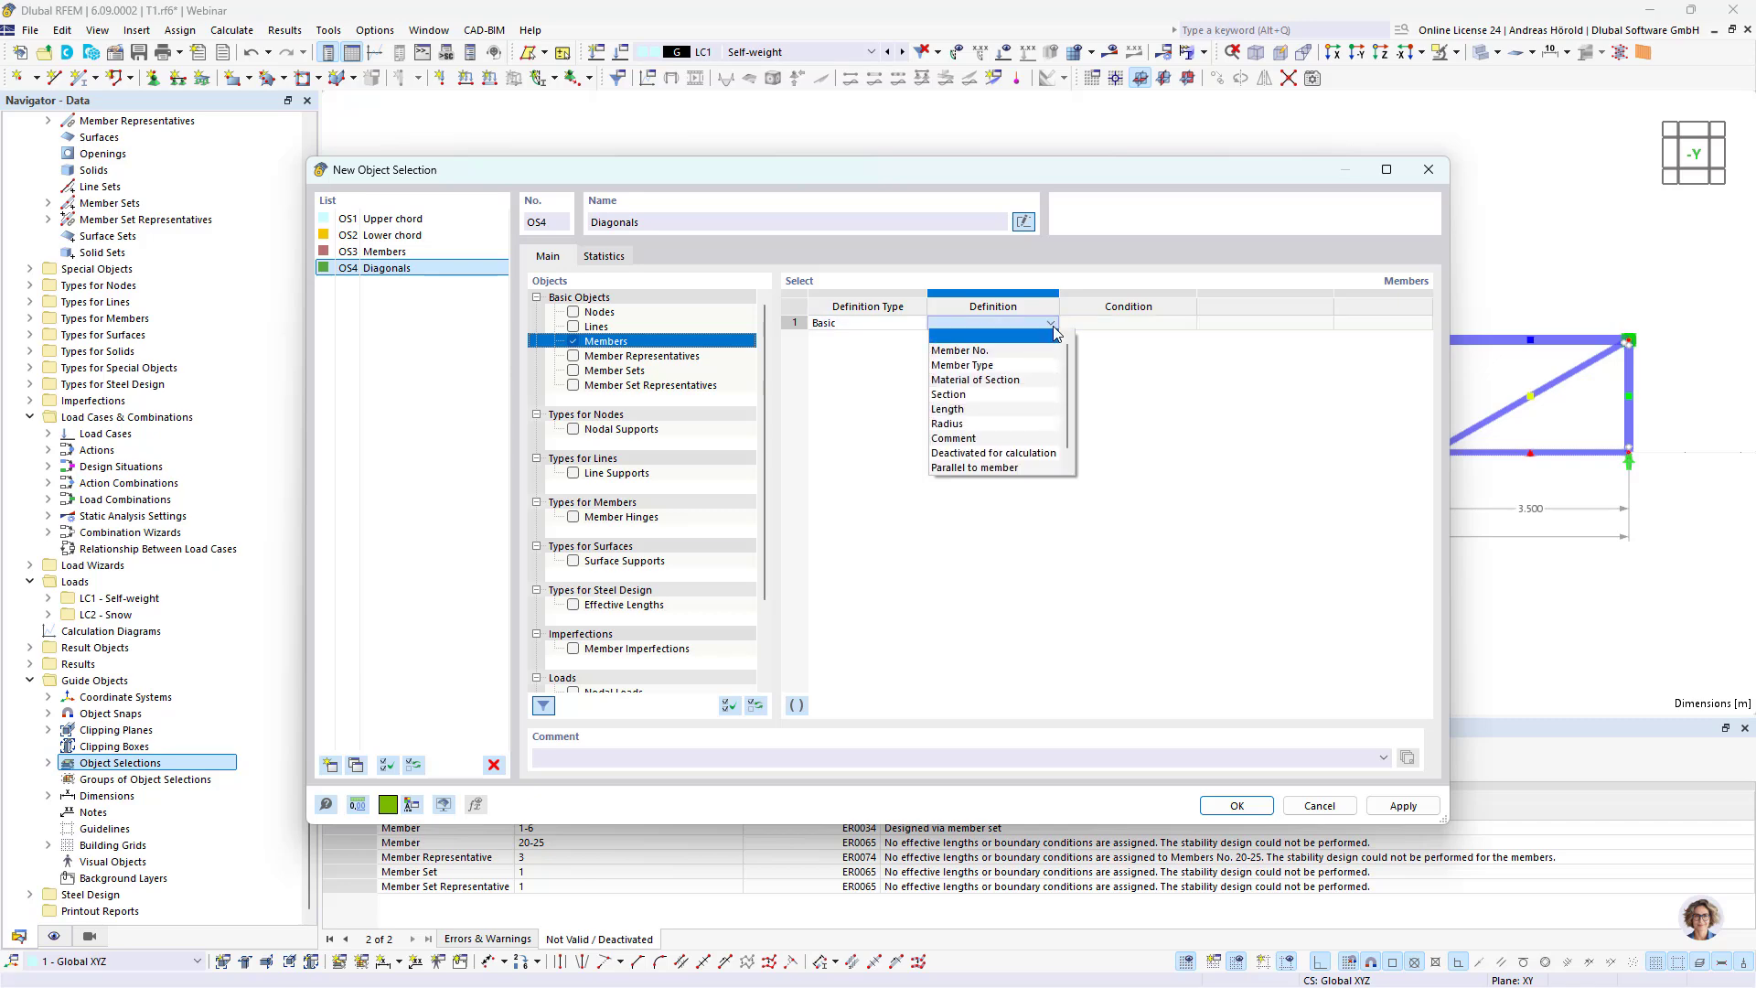
left_click(972, 400)
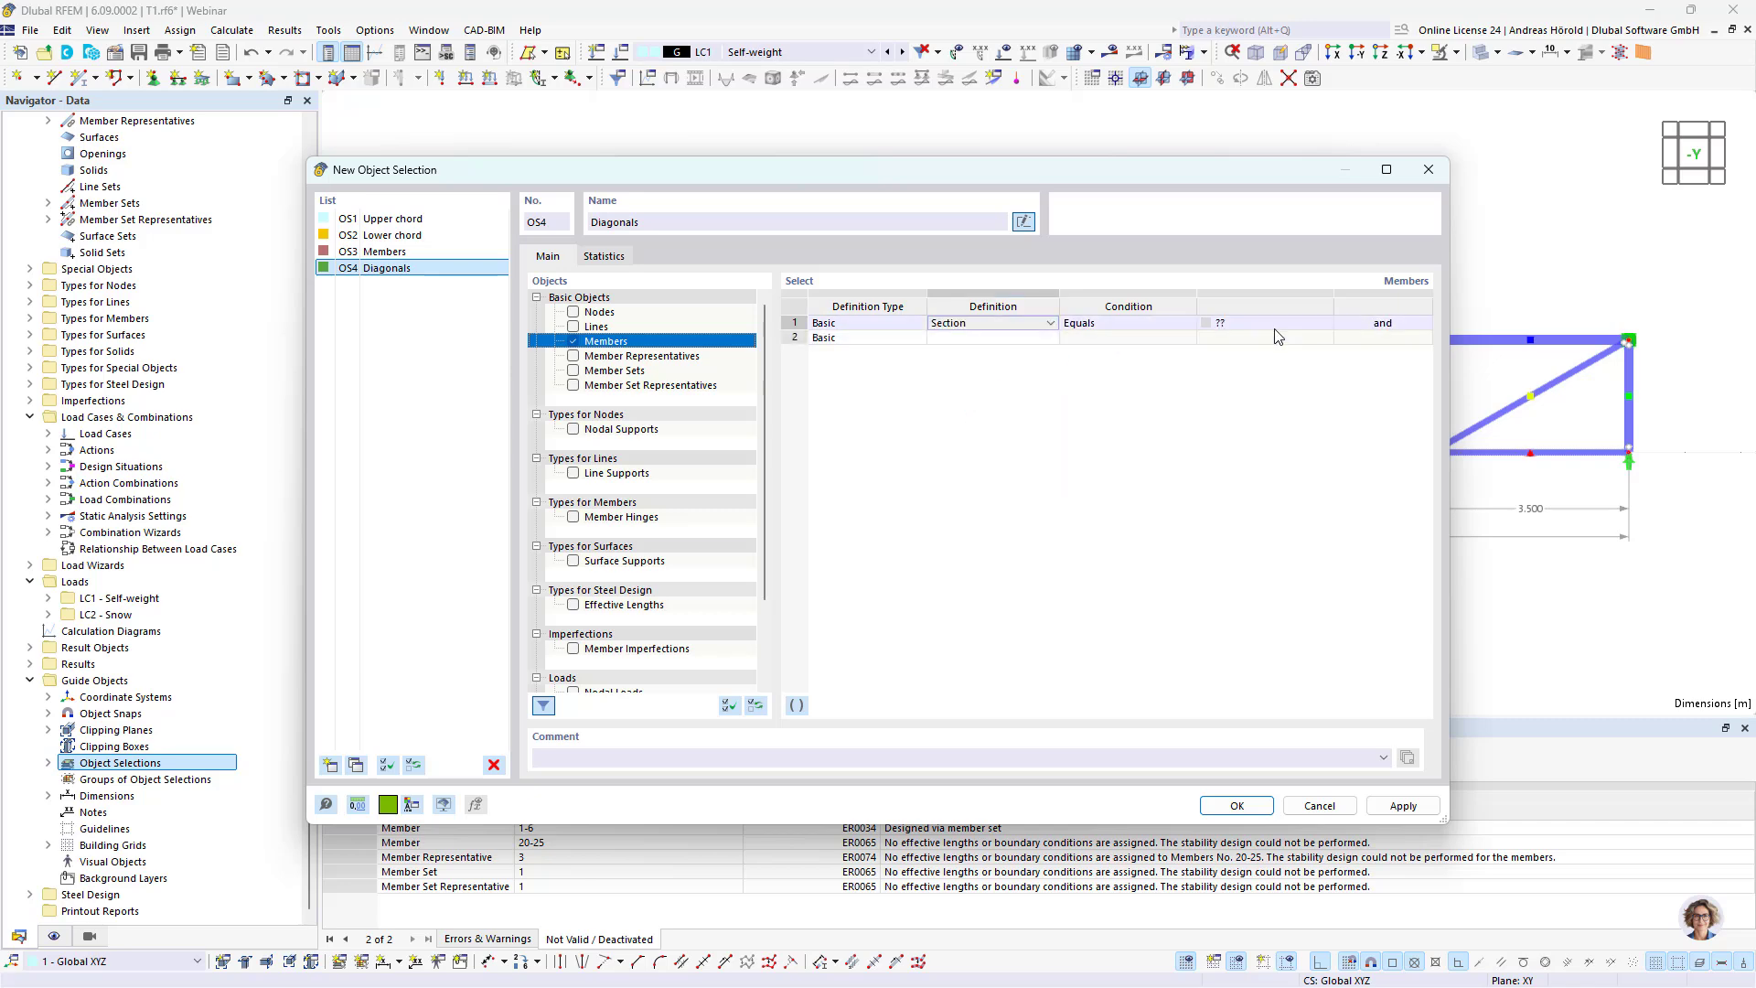
left_click(1314, 326)
left_click(1325, 322)
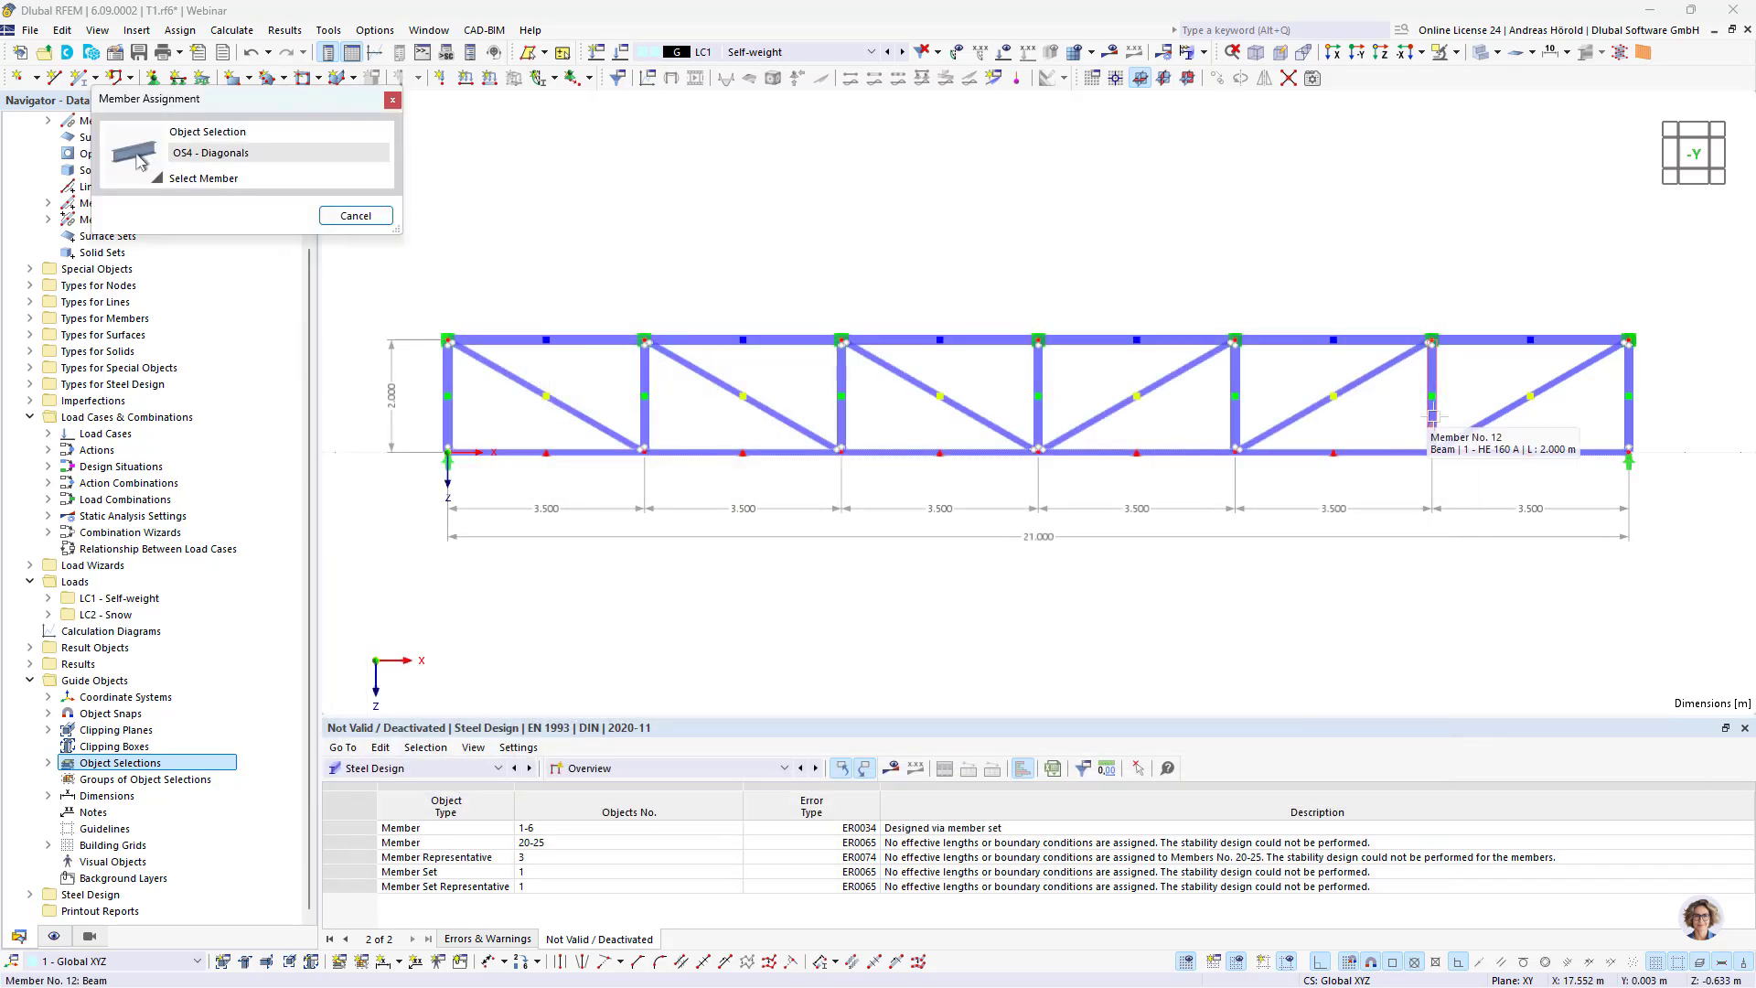
left_click(1433, 414)
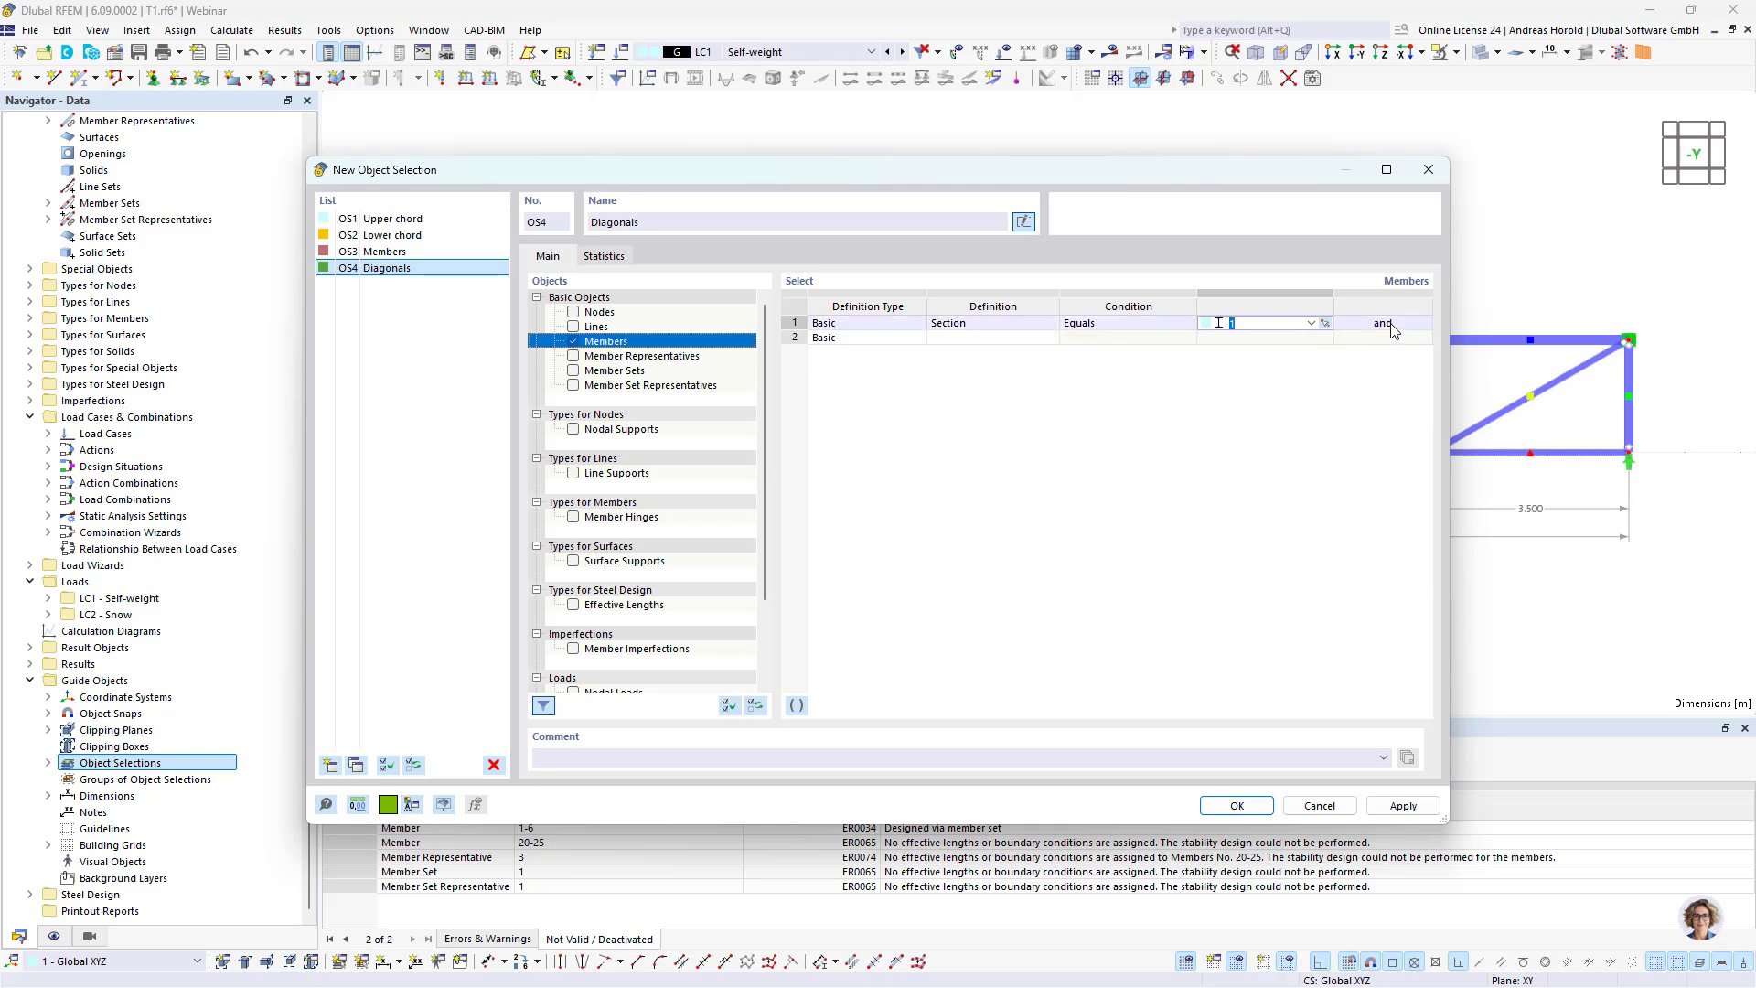
Step: Add a second condition to the Diagonals selection: parallel to member 25, picked from the truss's last diagonal
left_click(992, 338)
left_click(992, 337)
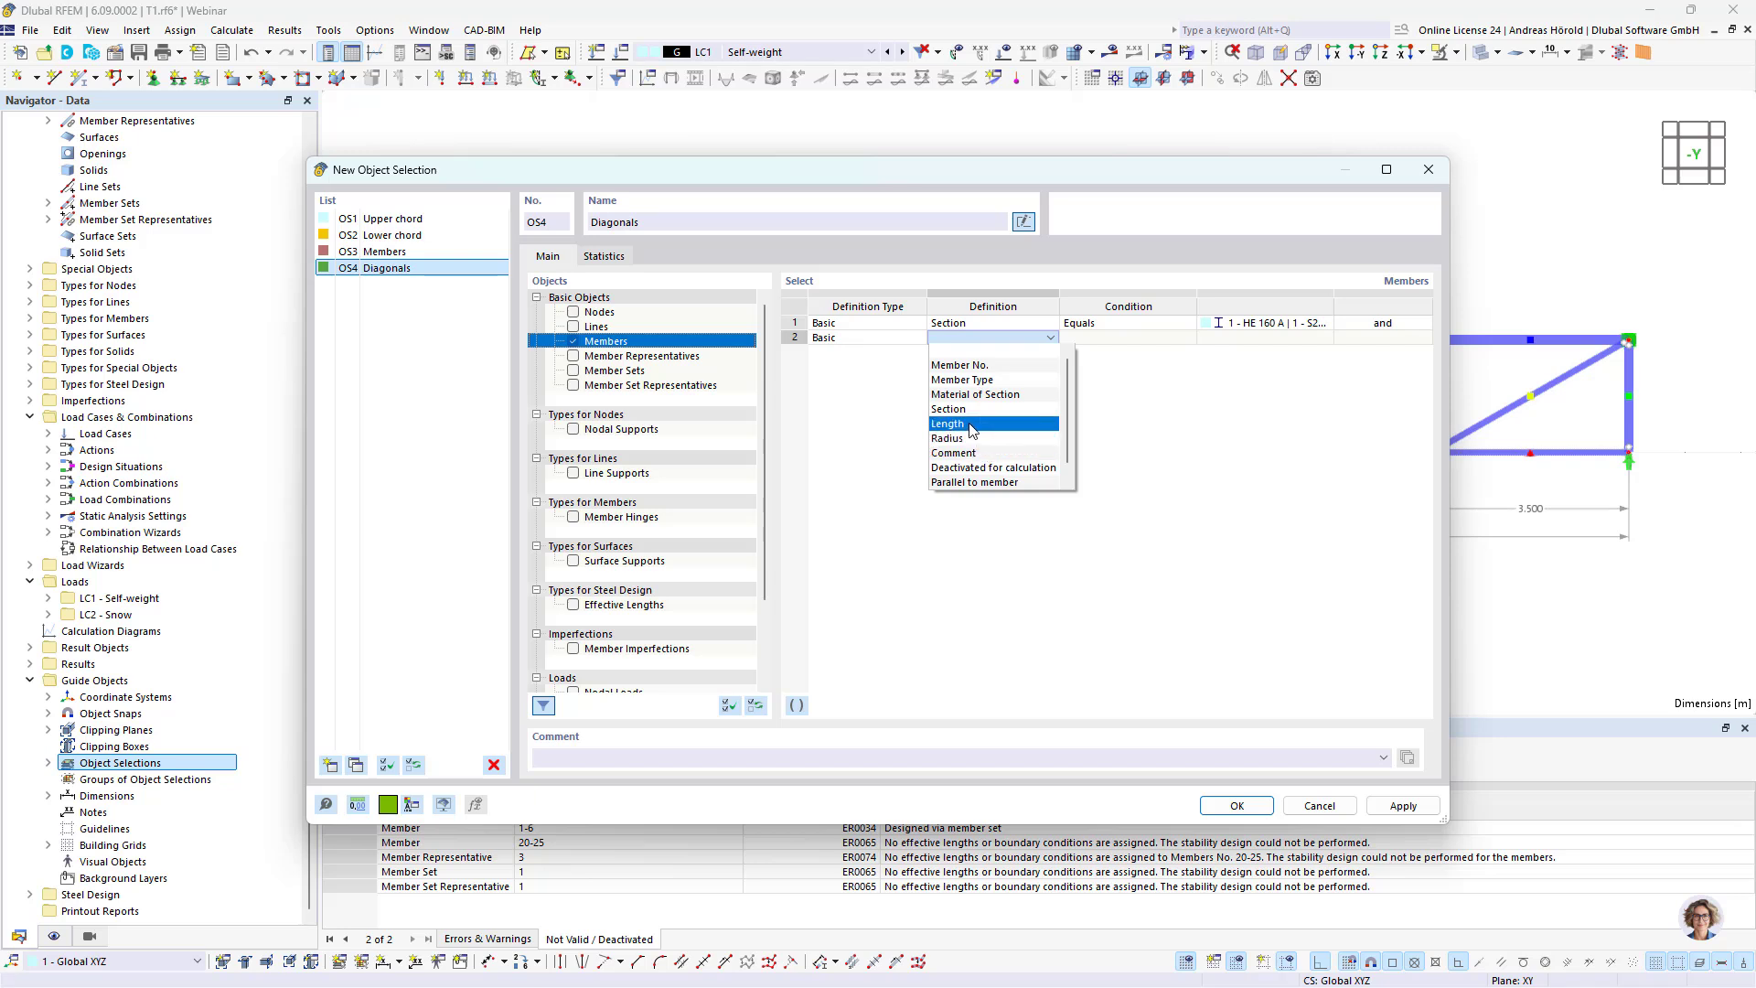
left_click(980, 483)
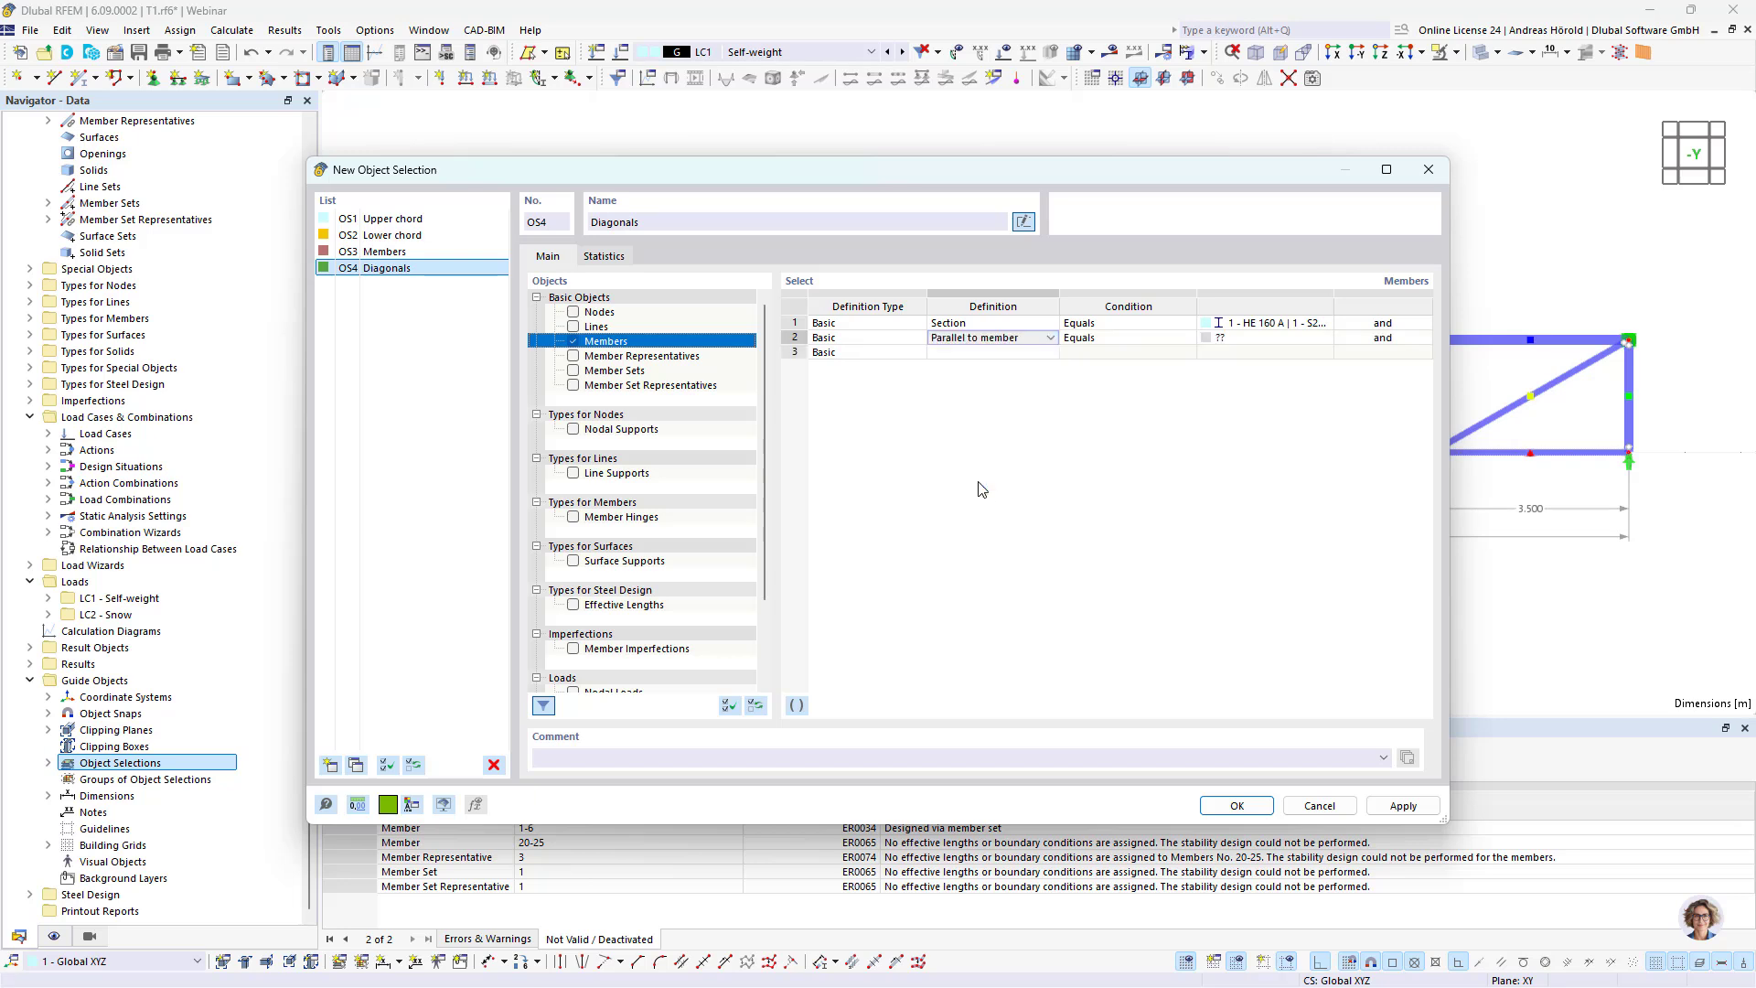
left_click(1291, 339)
left_click(1325, 338)
left_click(1487, 413)
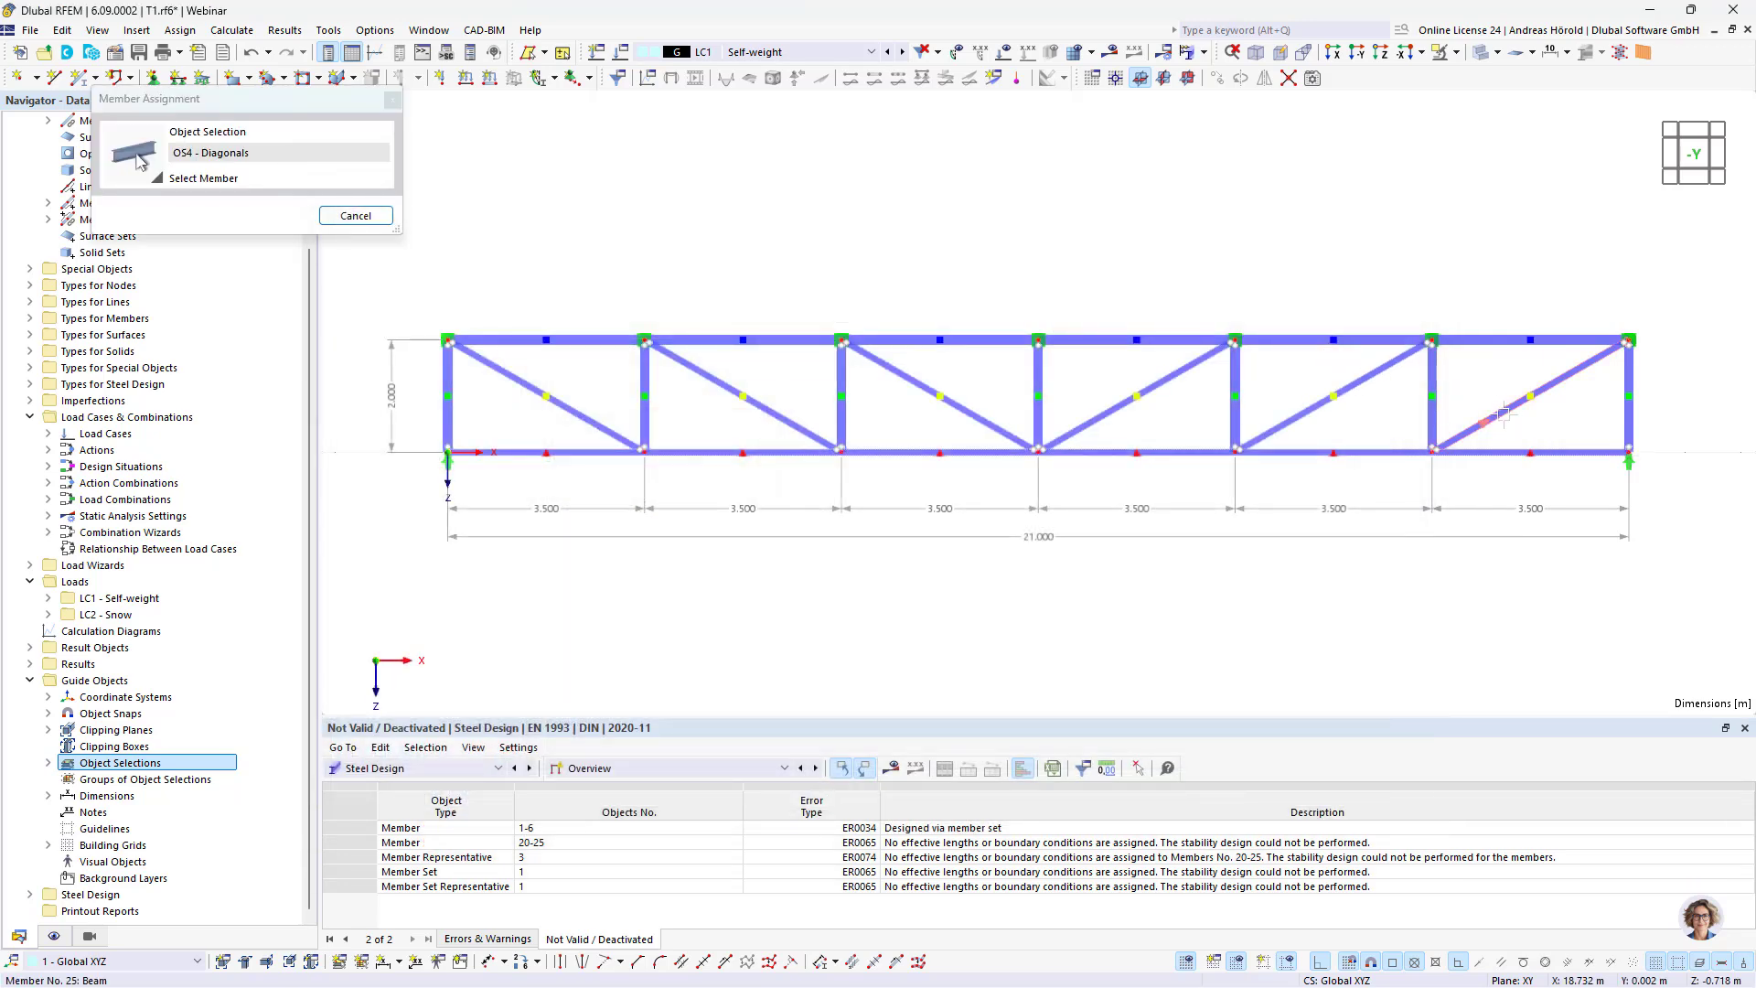
Step: Add an "or" condition to the Diagonals selection for members parallel to diagonal member 22 and save the selection
left_click(1381, 338)
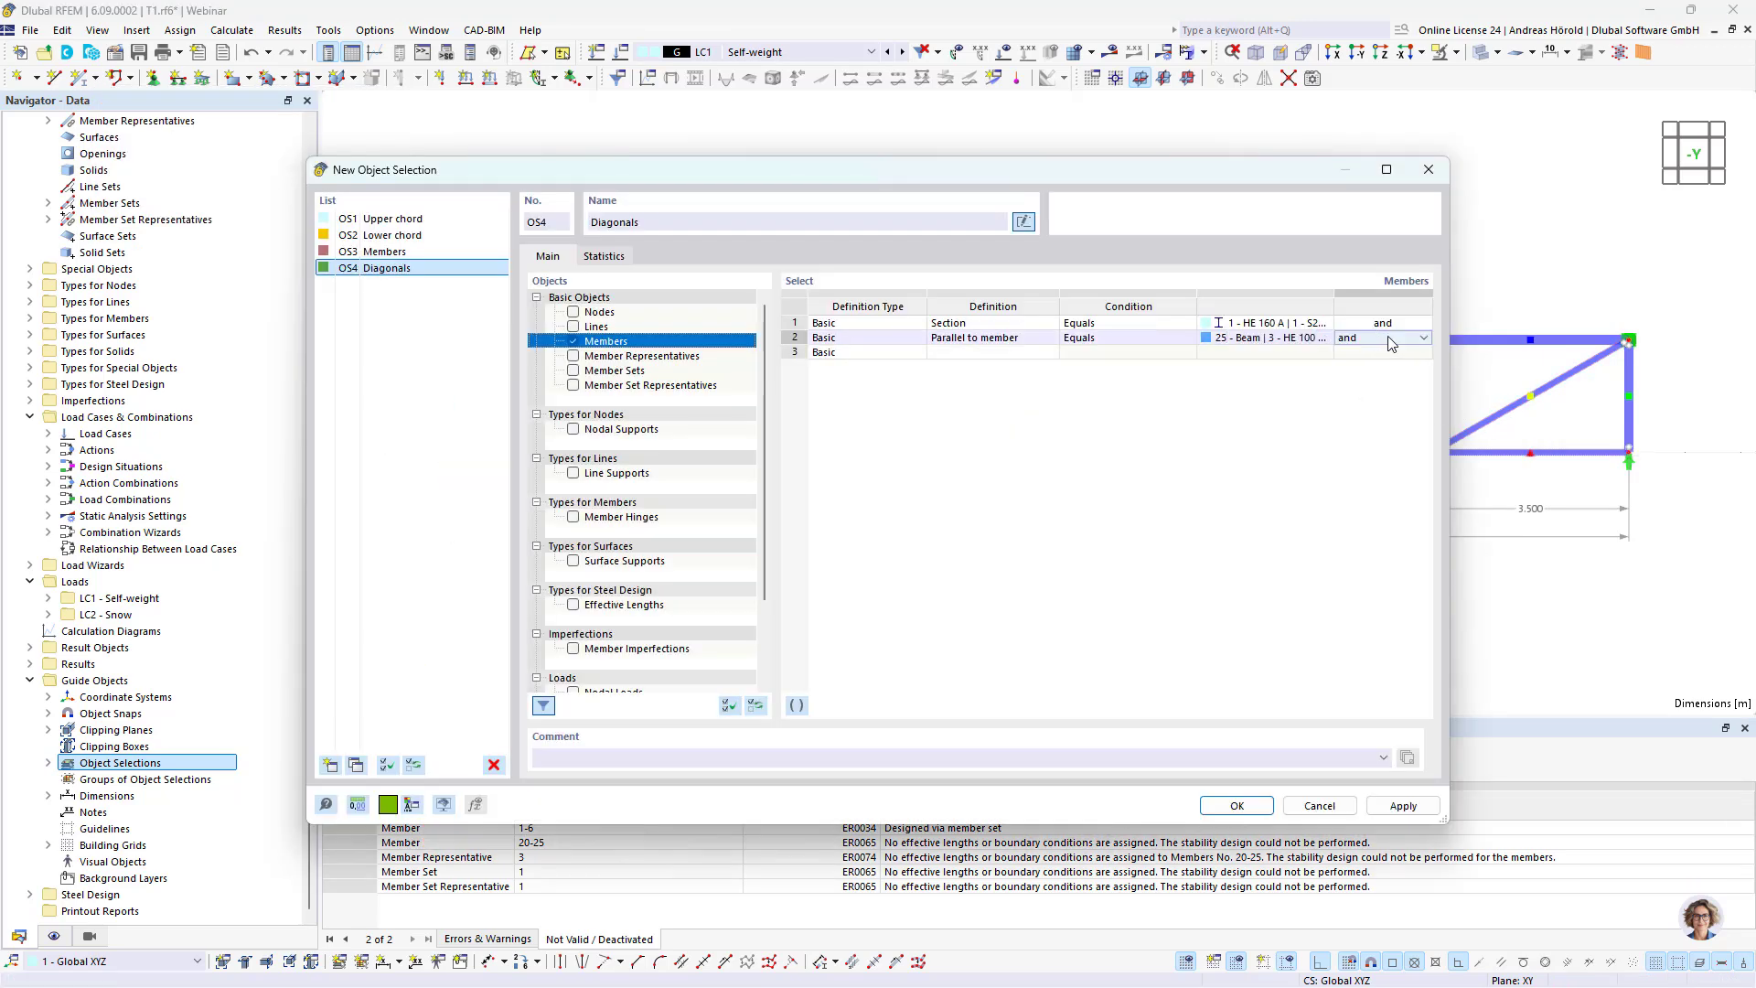
left_click(1388, 338)
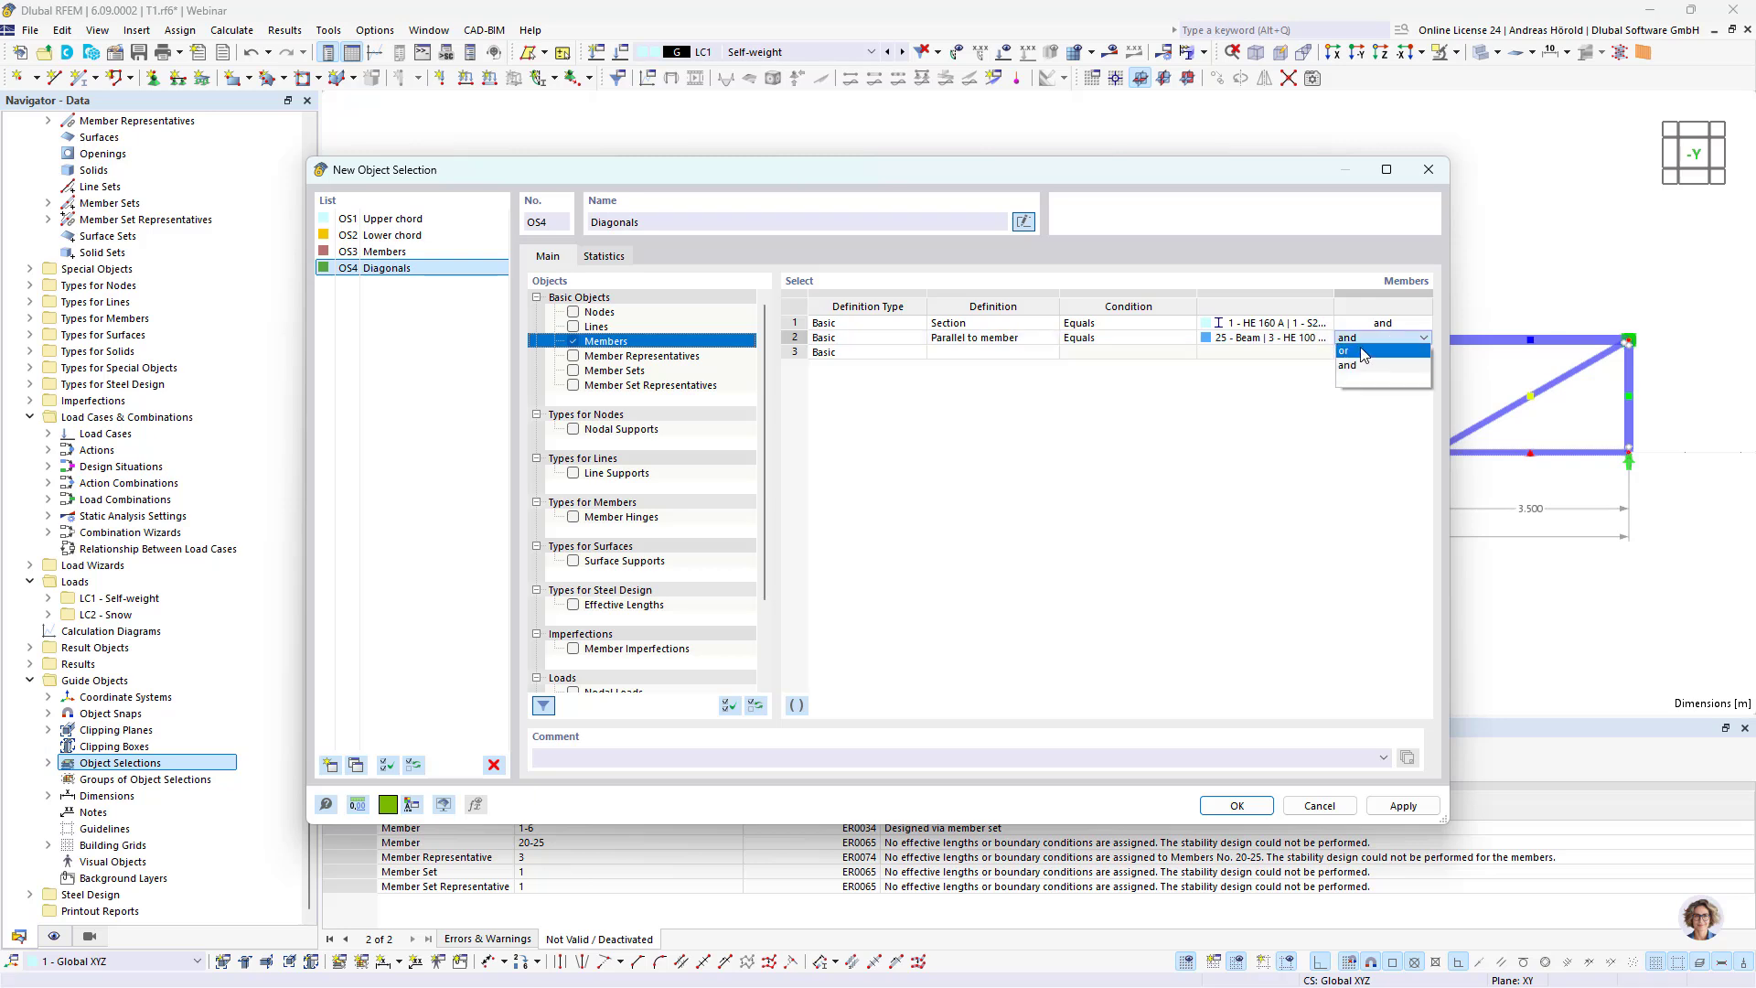
left_click(1363, 351)
left_click(1017, 353)
left_click(1019, 355)
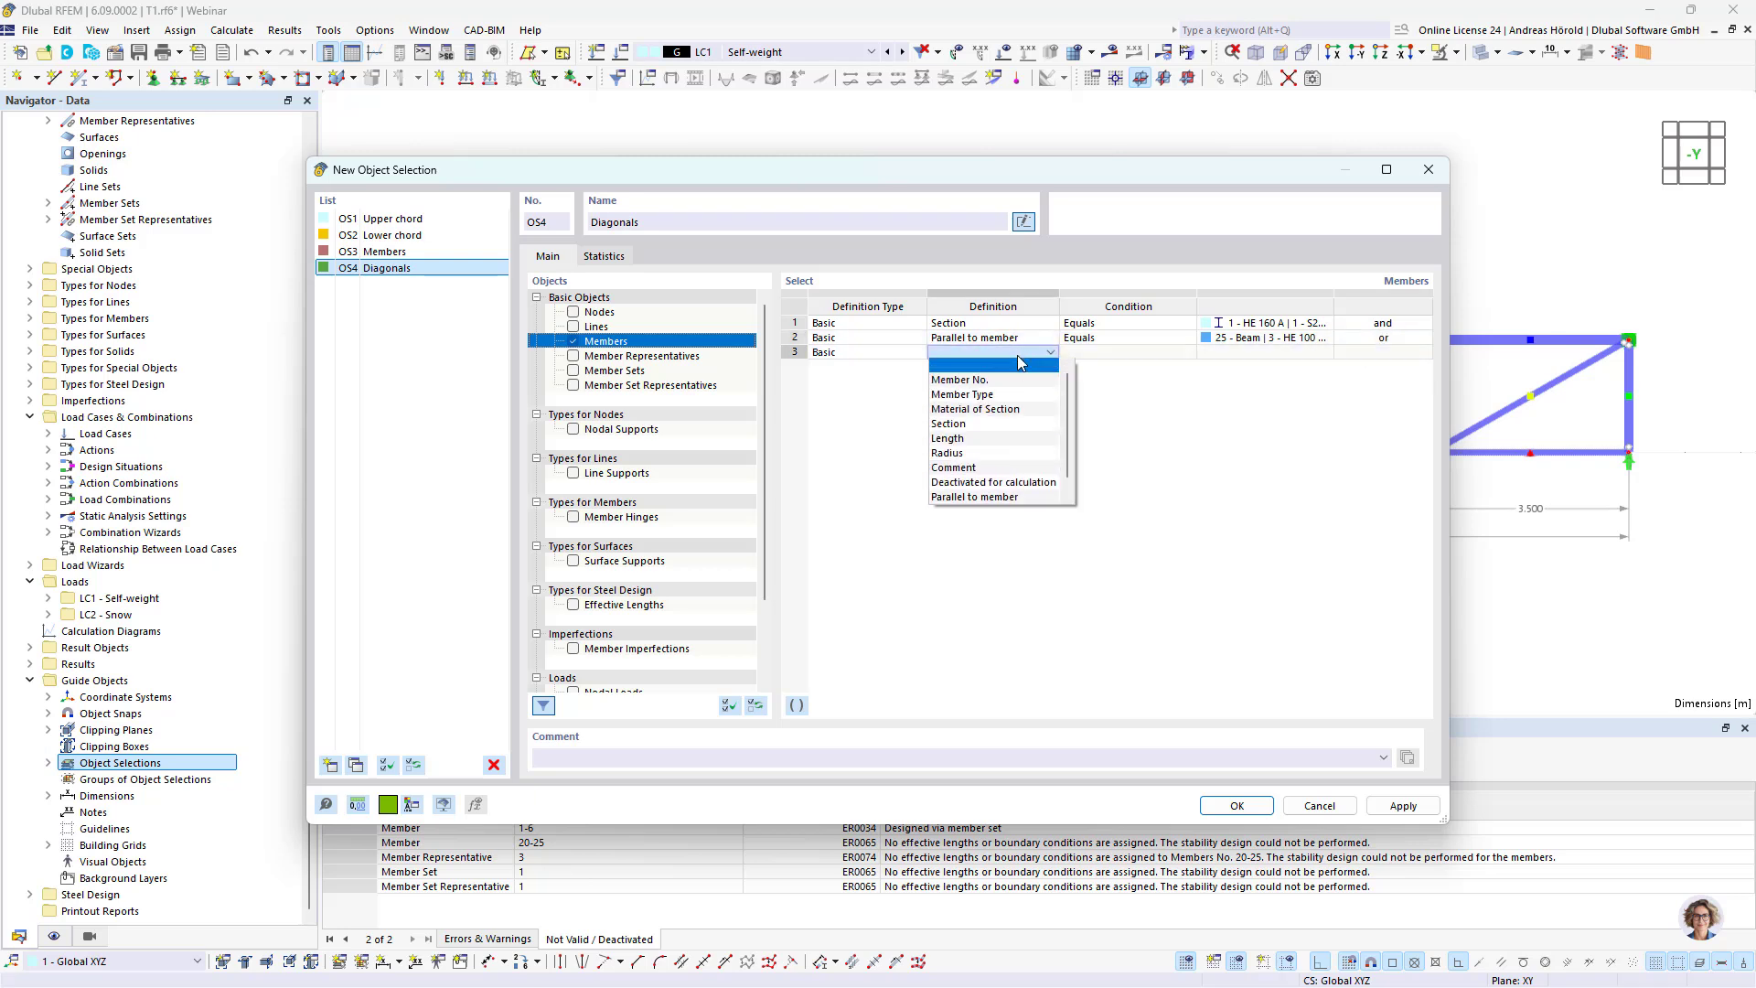
left_click(988, 497)
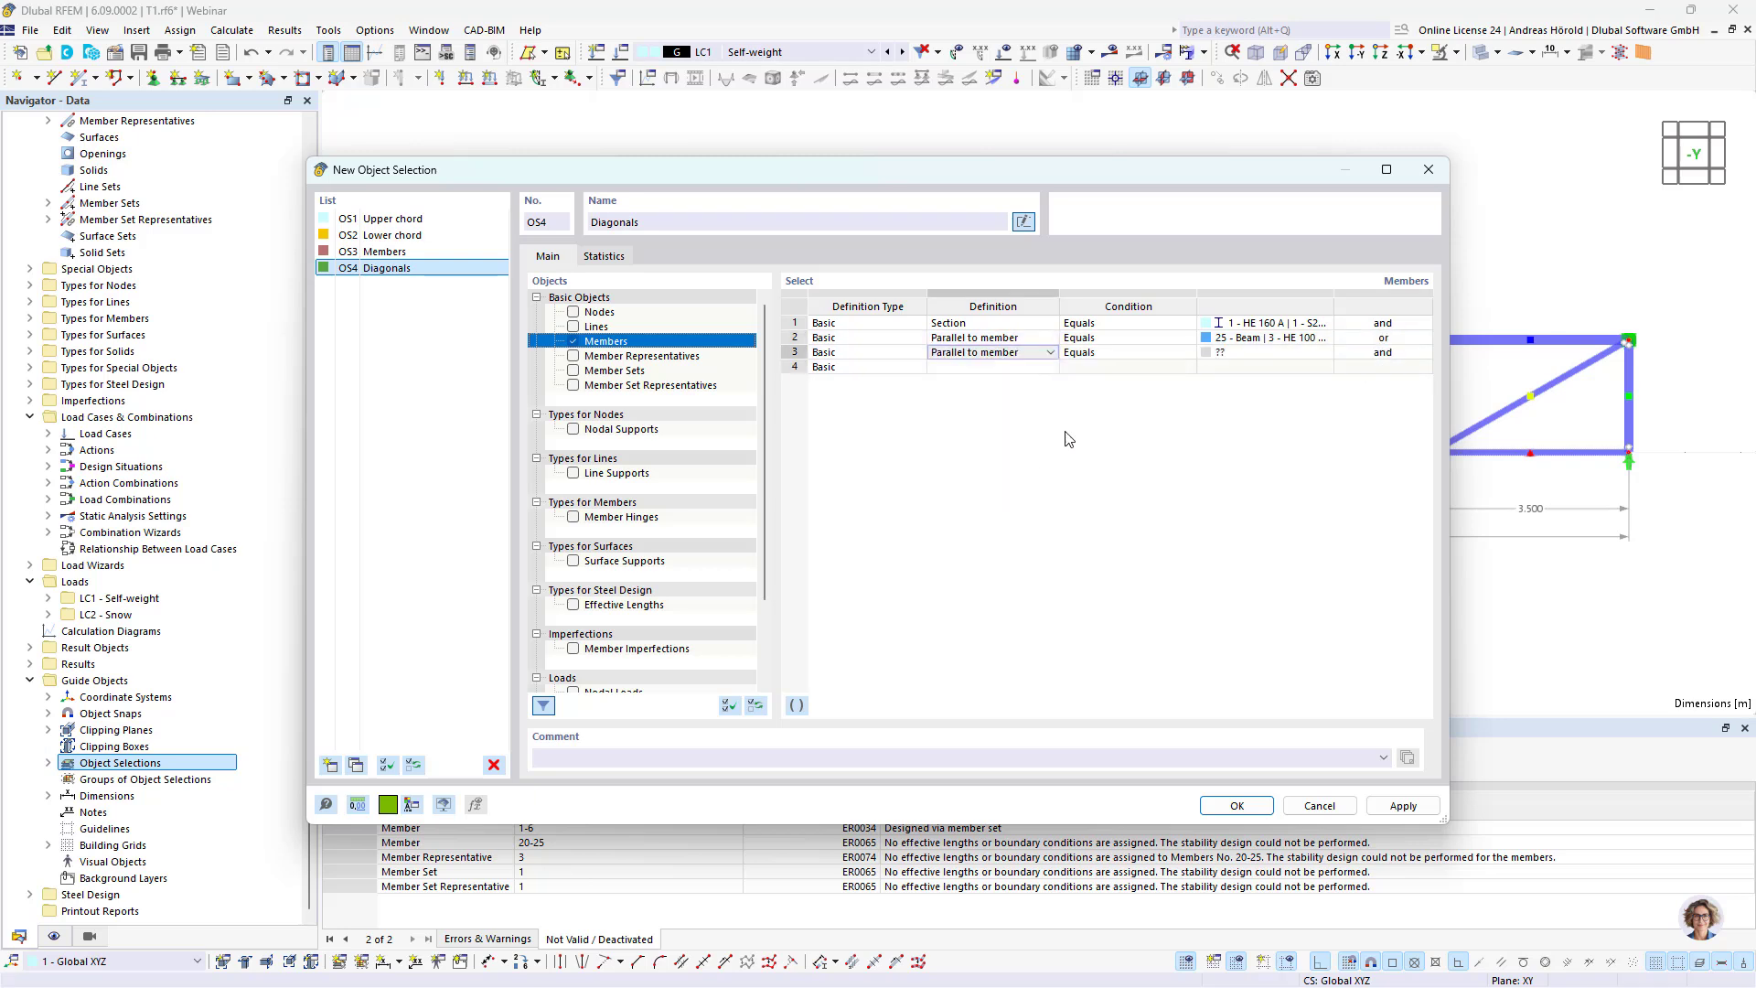
left_click(1267, 352)
left_click(1326, 353)
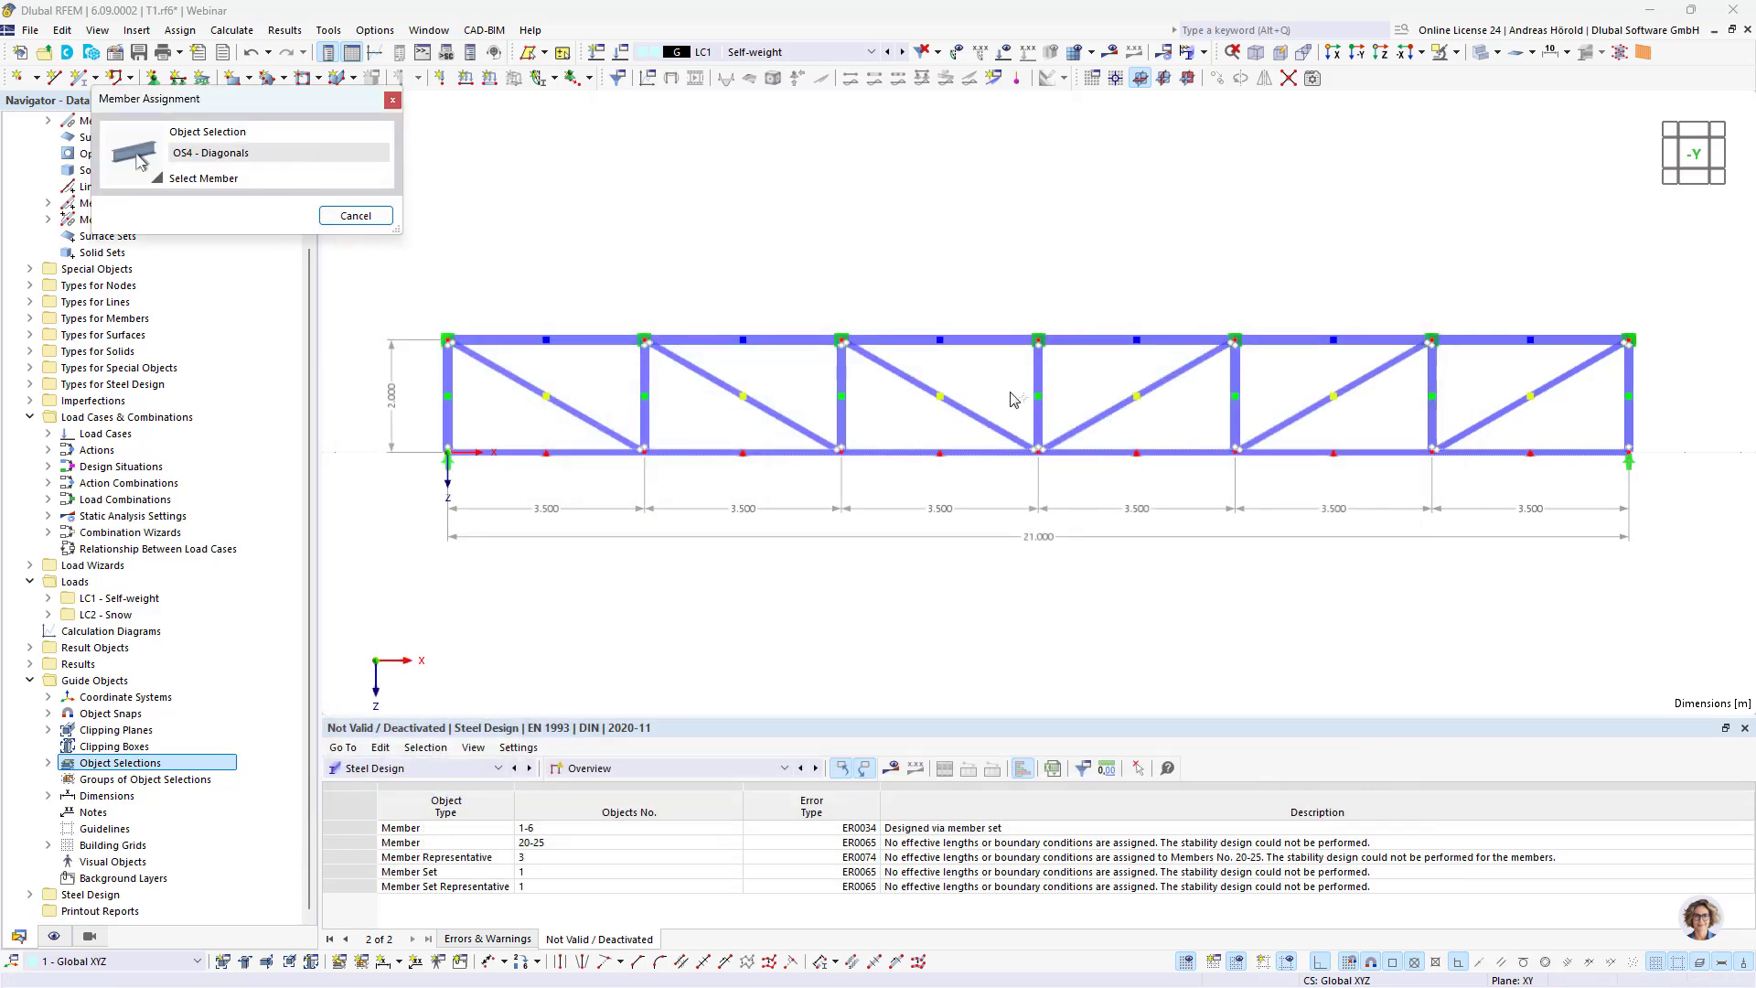
left_click(963, 407)
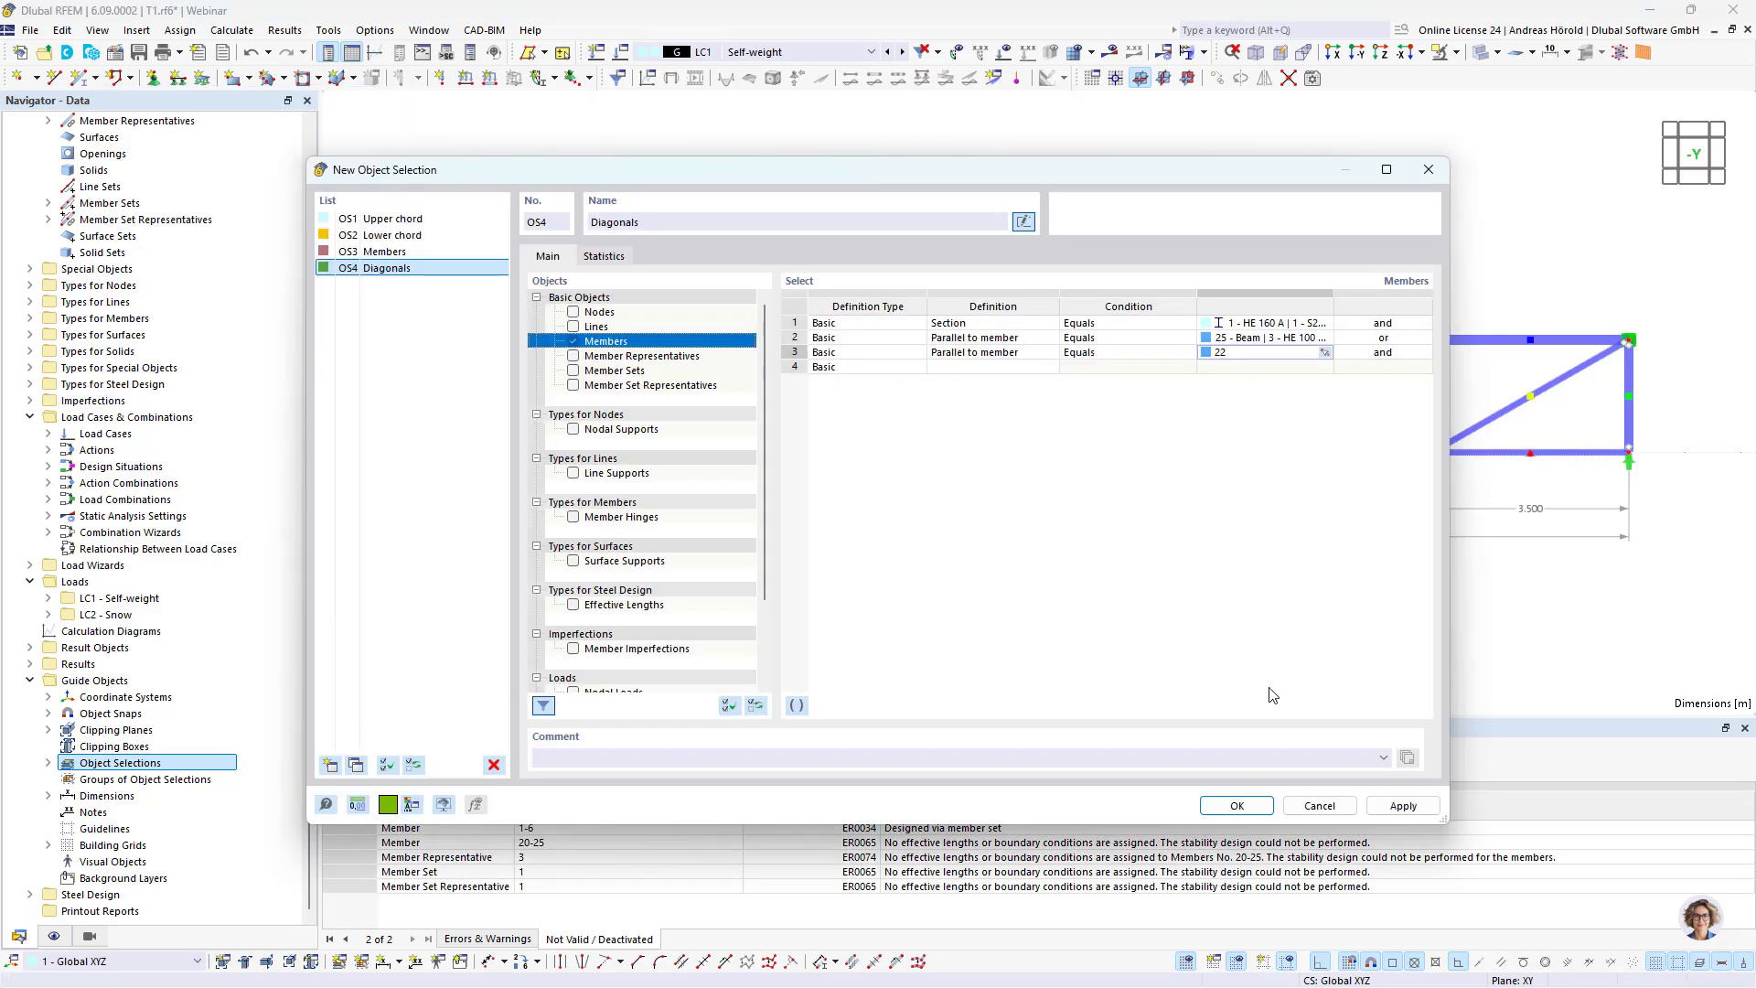
left_click(1235, 806)
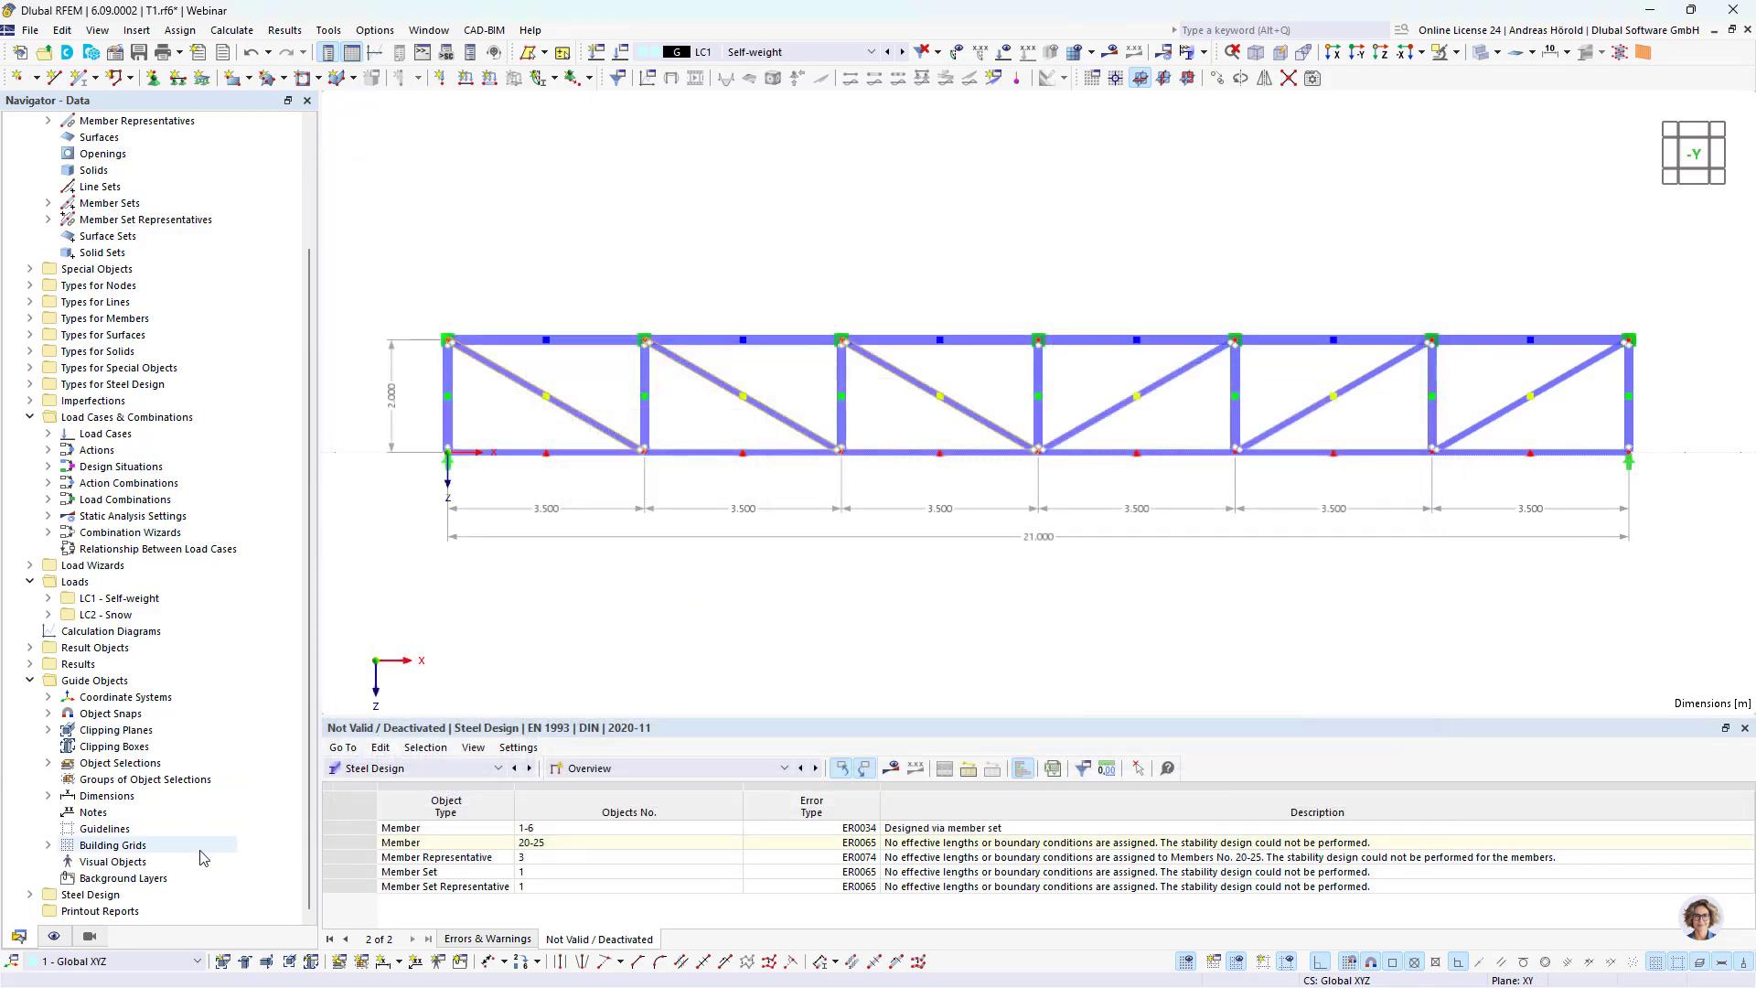
Step: Activate visibility mode in the views and display the model by its object selections
left_click(89, 937)
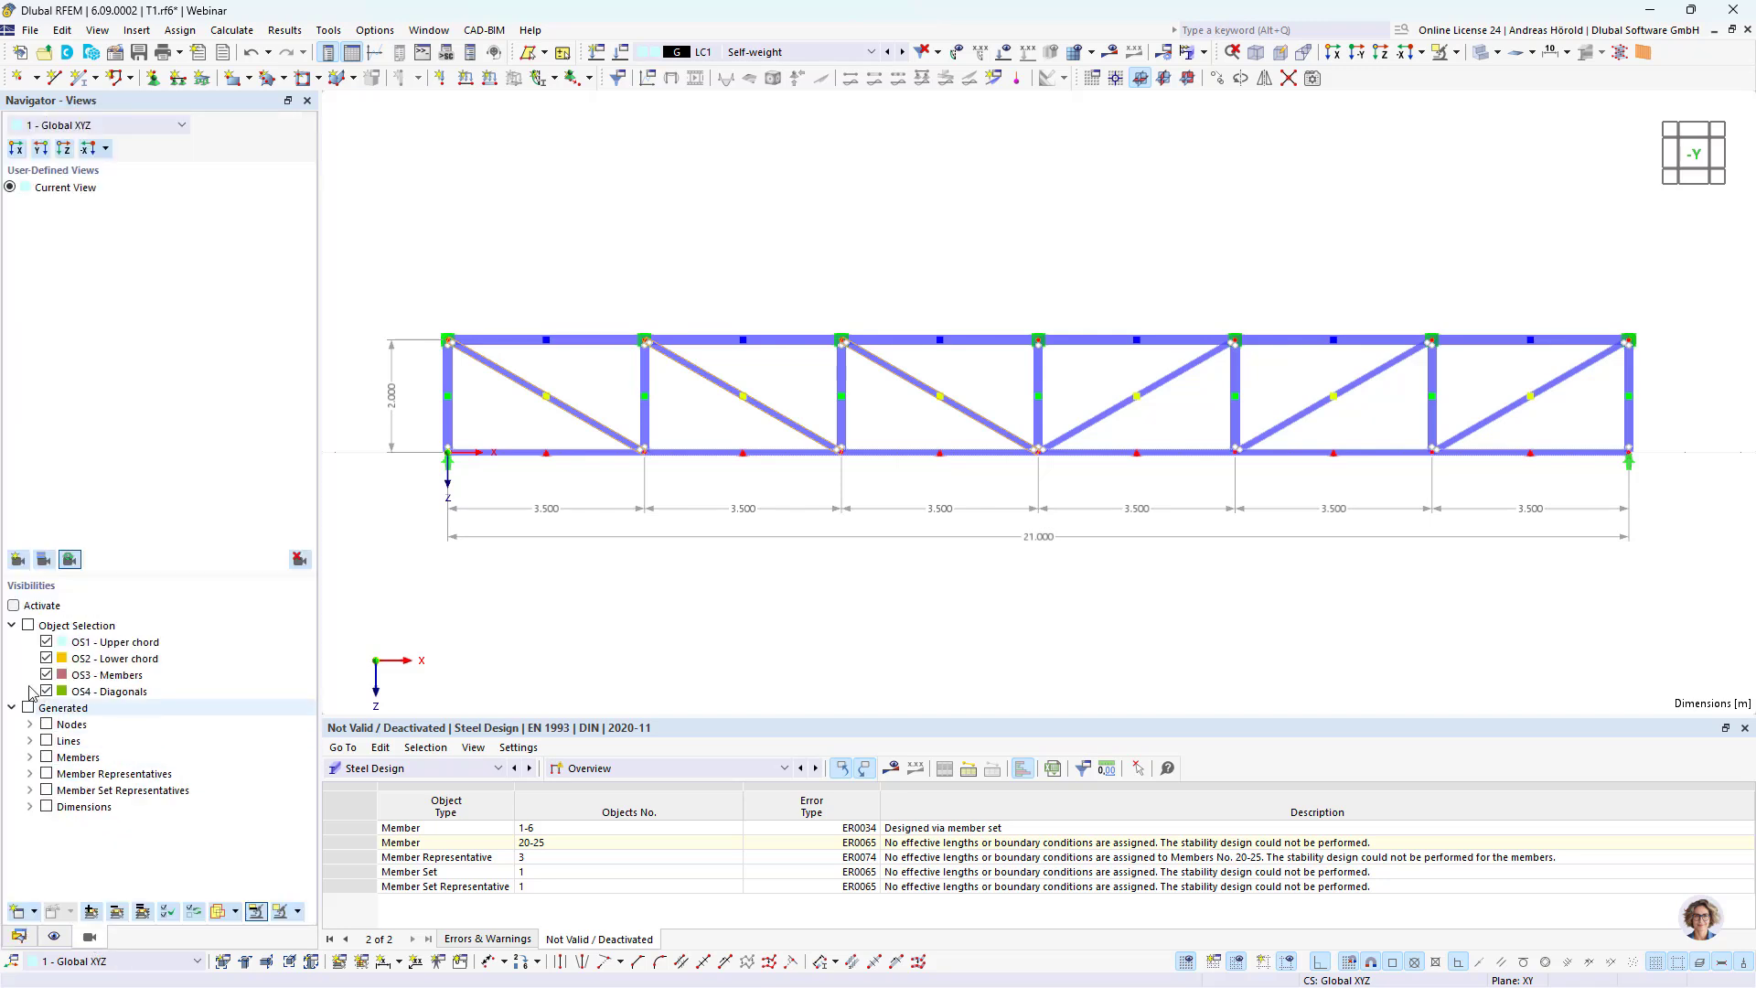
left_click(13, 606)
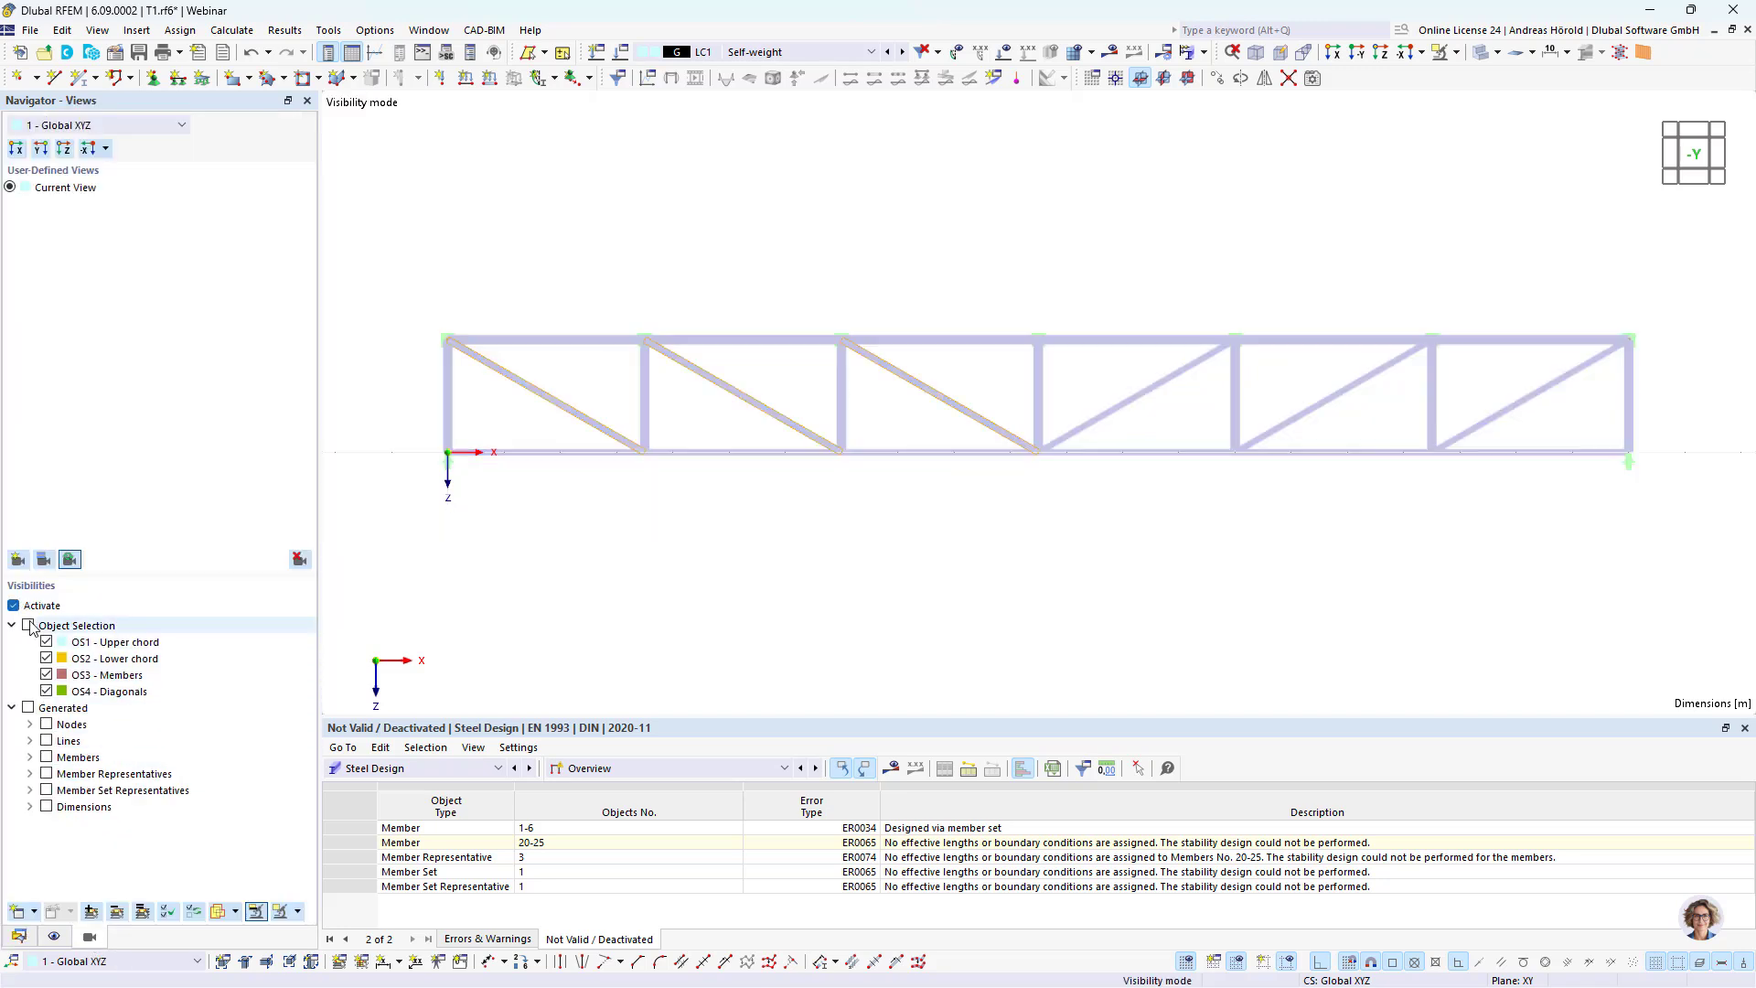
left_click(28, 625)
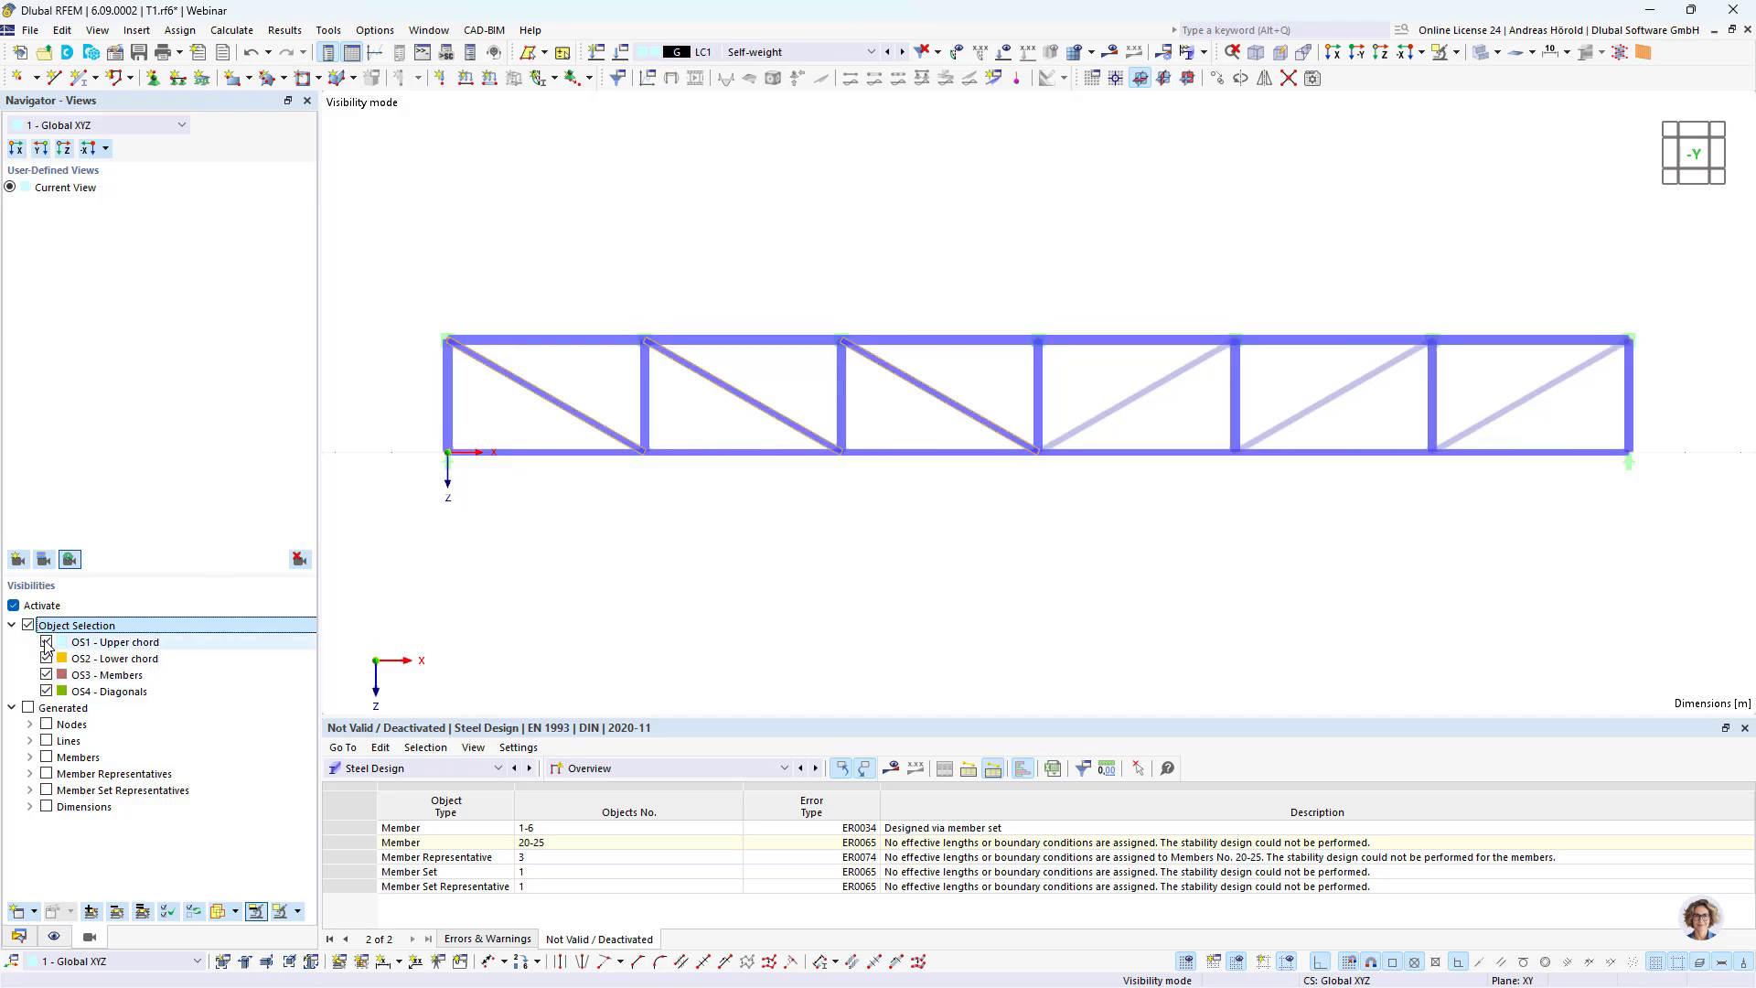
Step: Isolate the upper chord, lower chord and third object selection one after another to check which members each contains
left_click(46, 676)
left_click(46, 691)
left_click(48, 661)
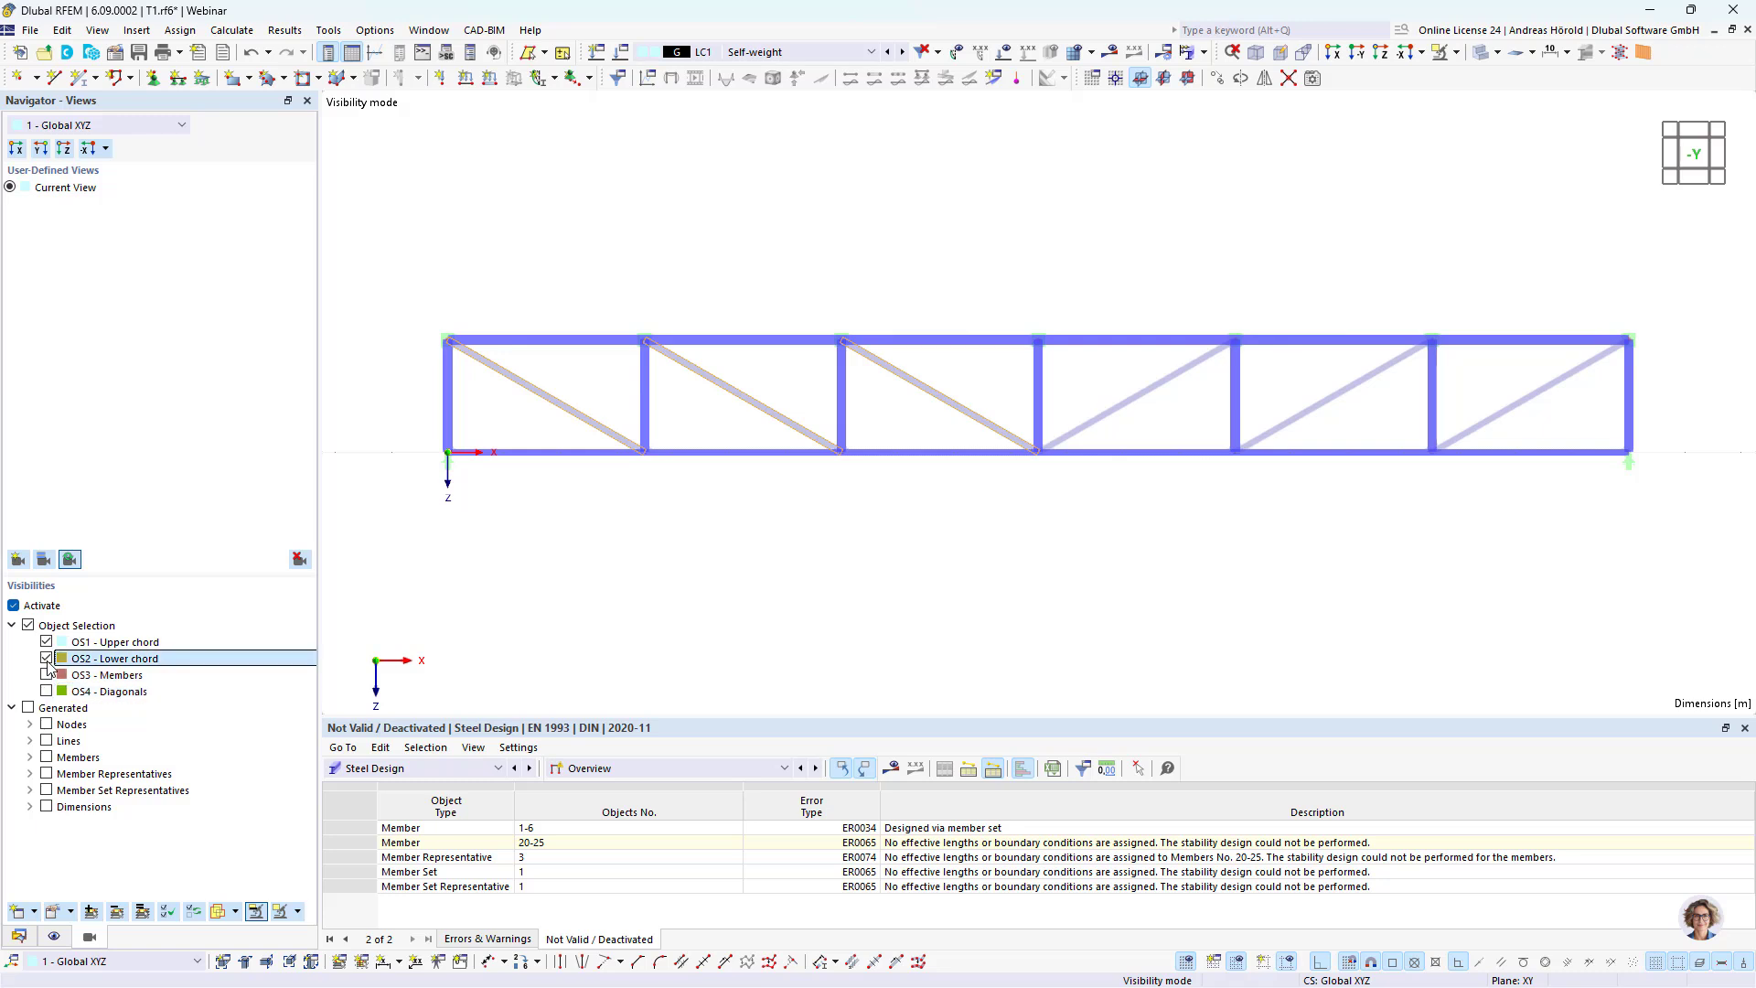
left_click(48, 660)
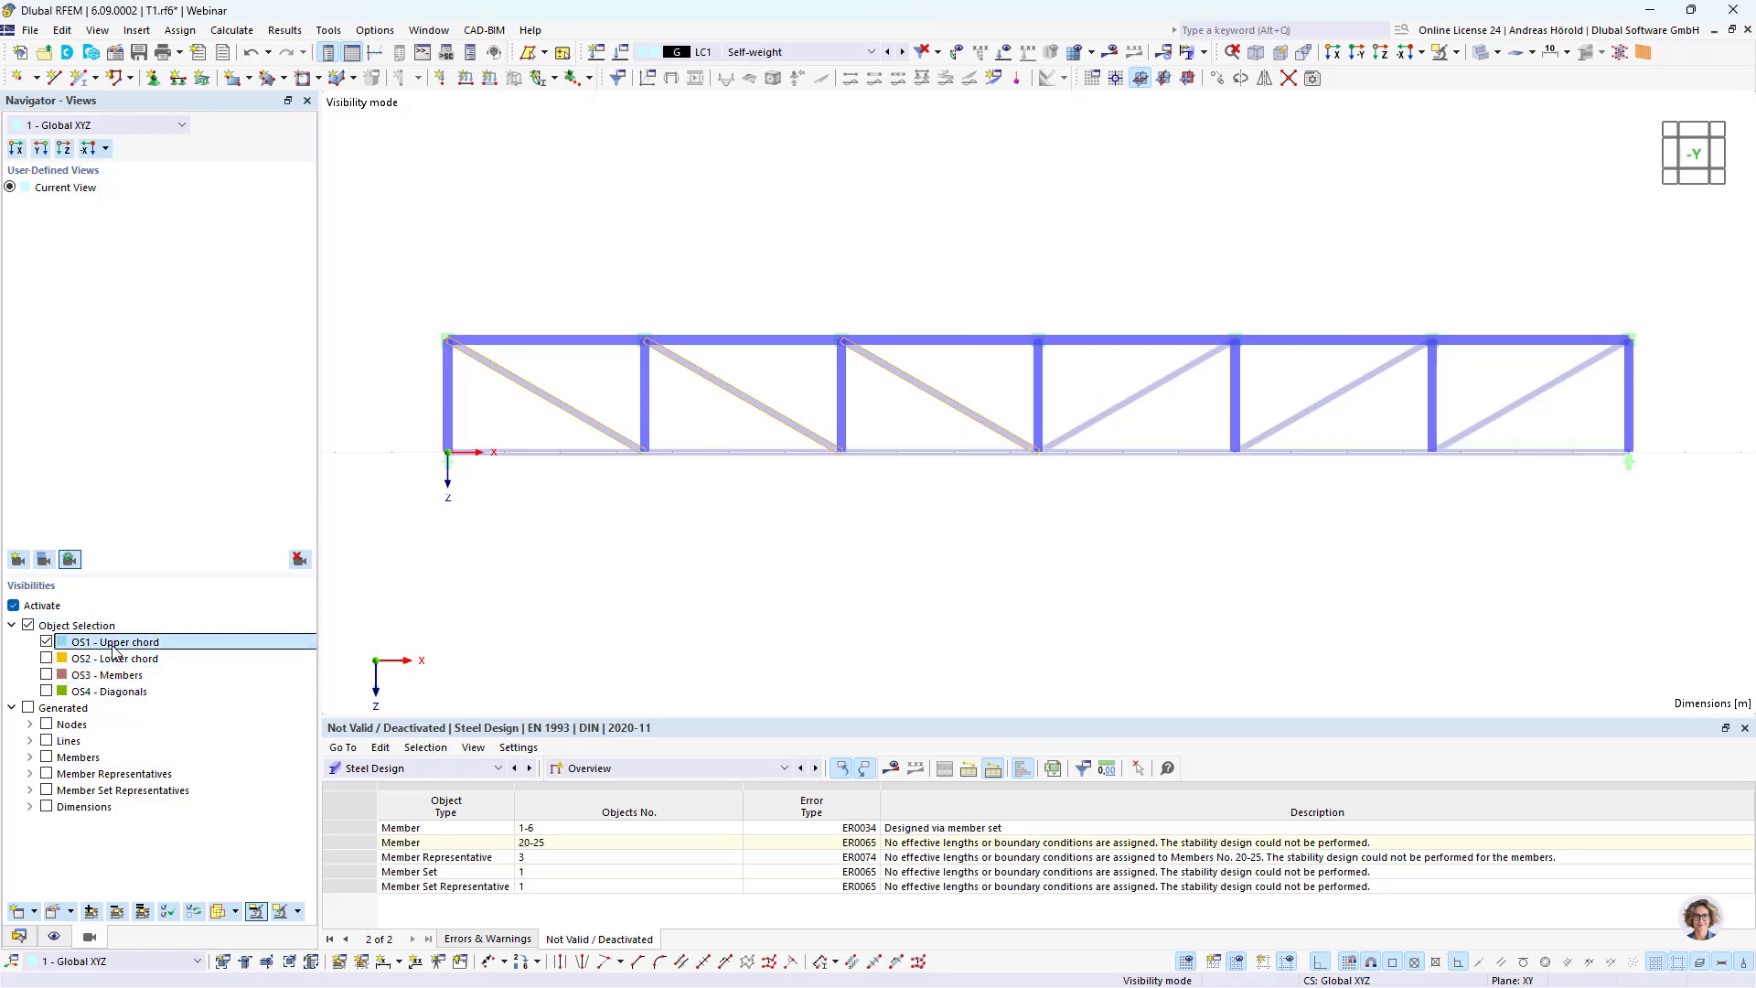
left_click(46, 658)
left_click(46, 642)
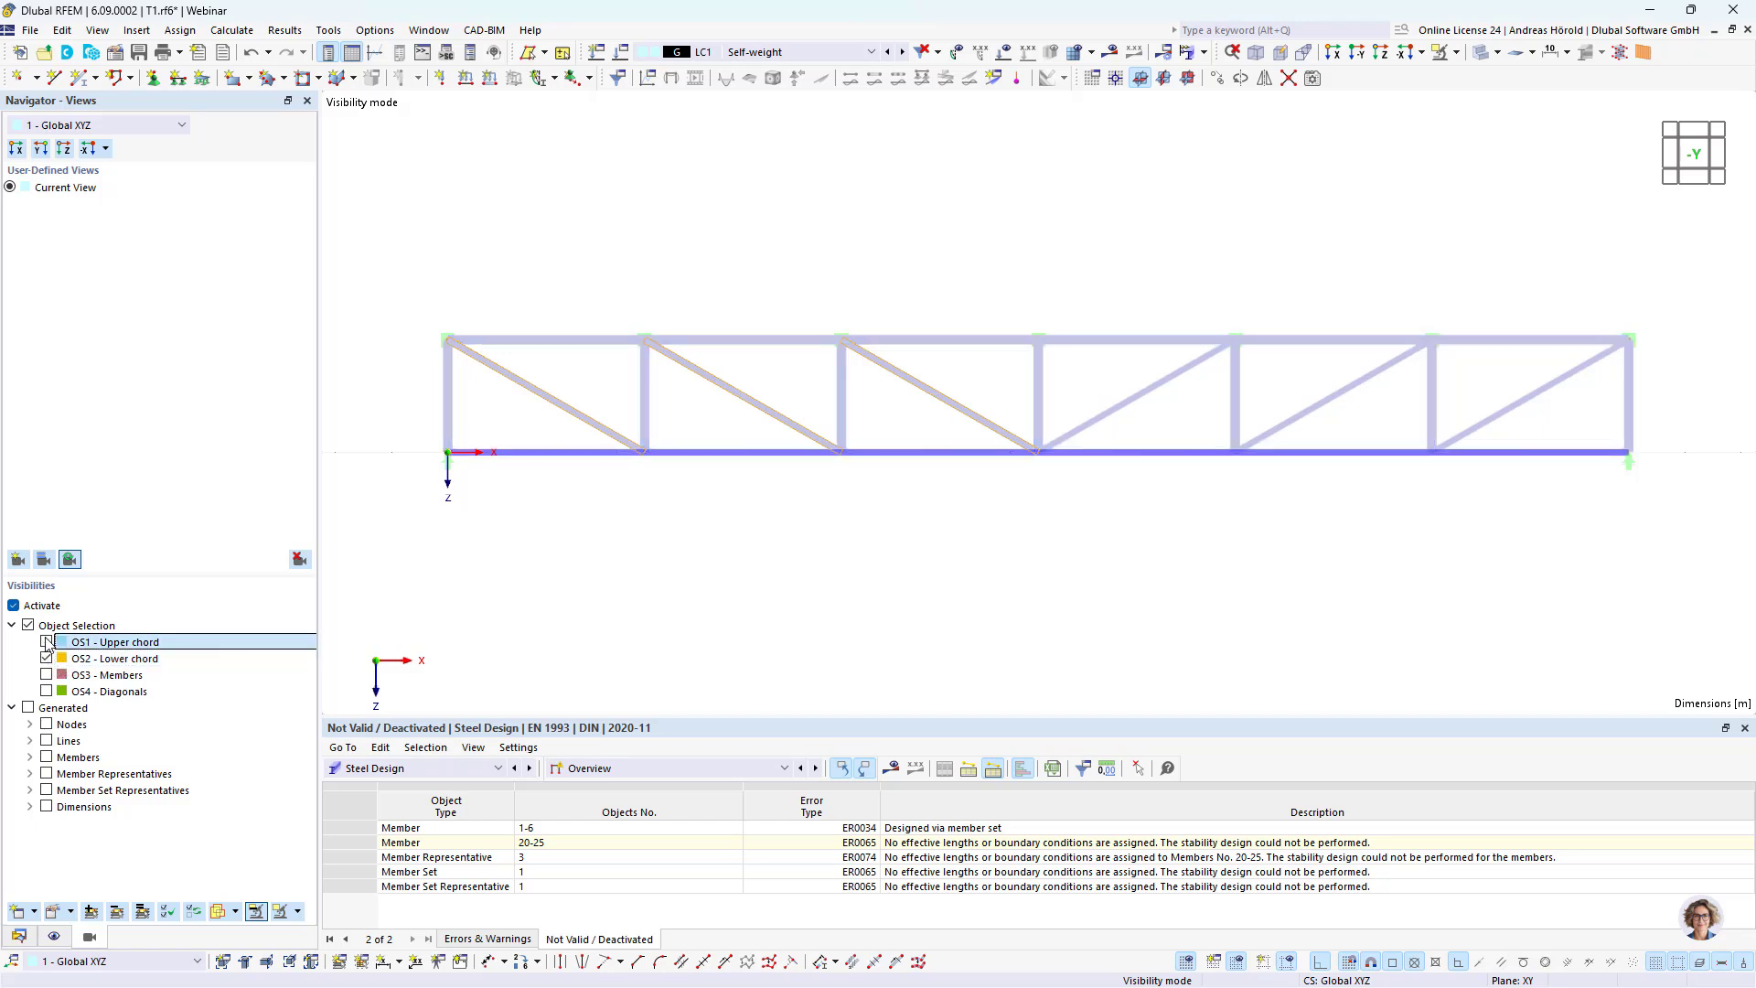
left_click(46, 659)
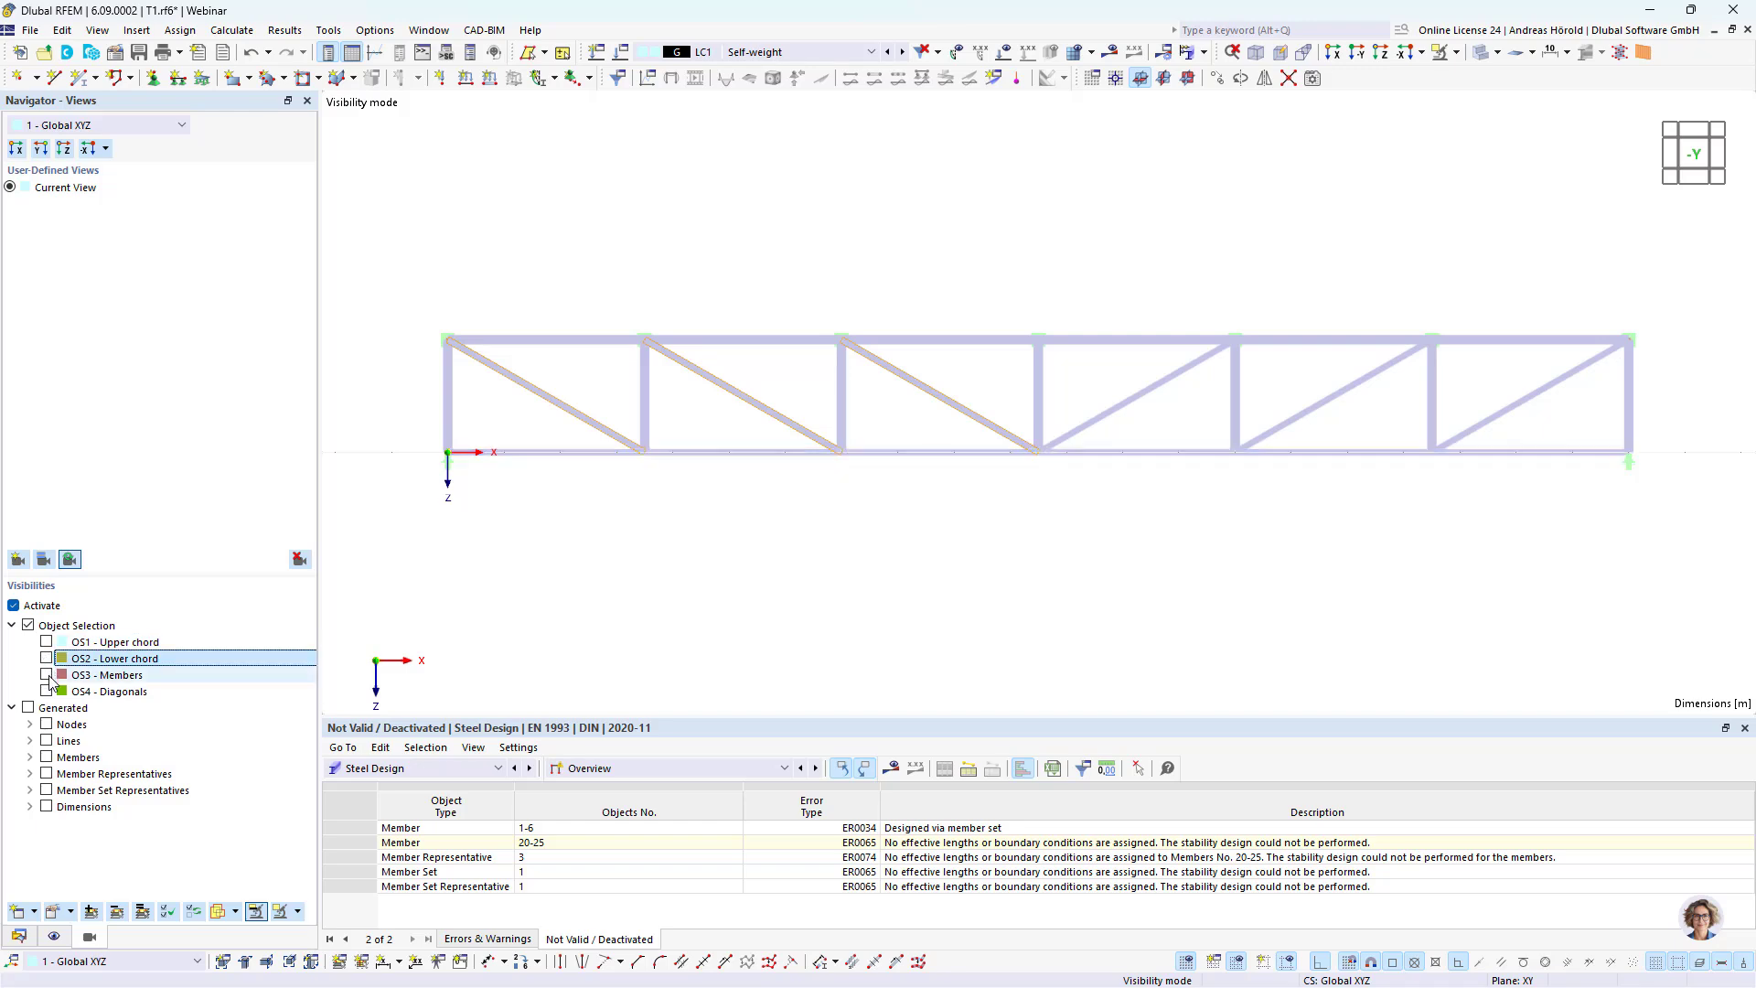
left_click(46, 675)
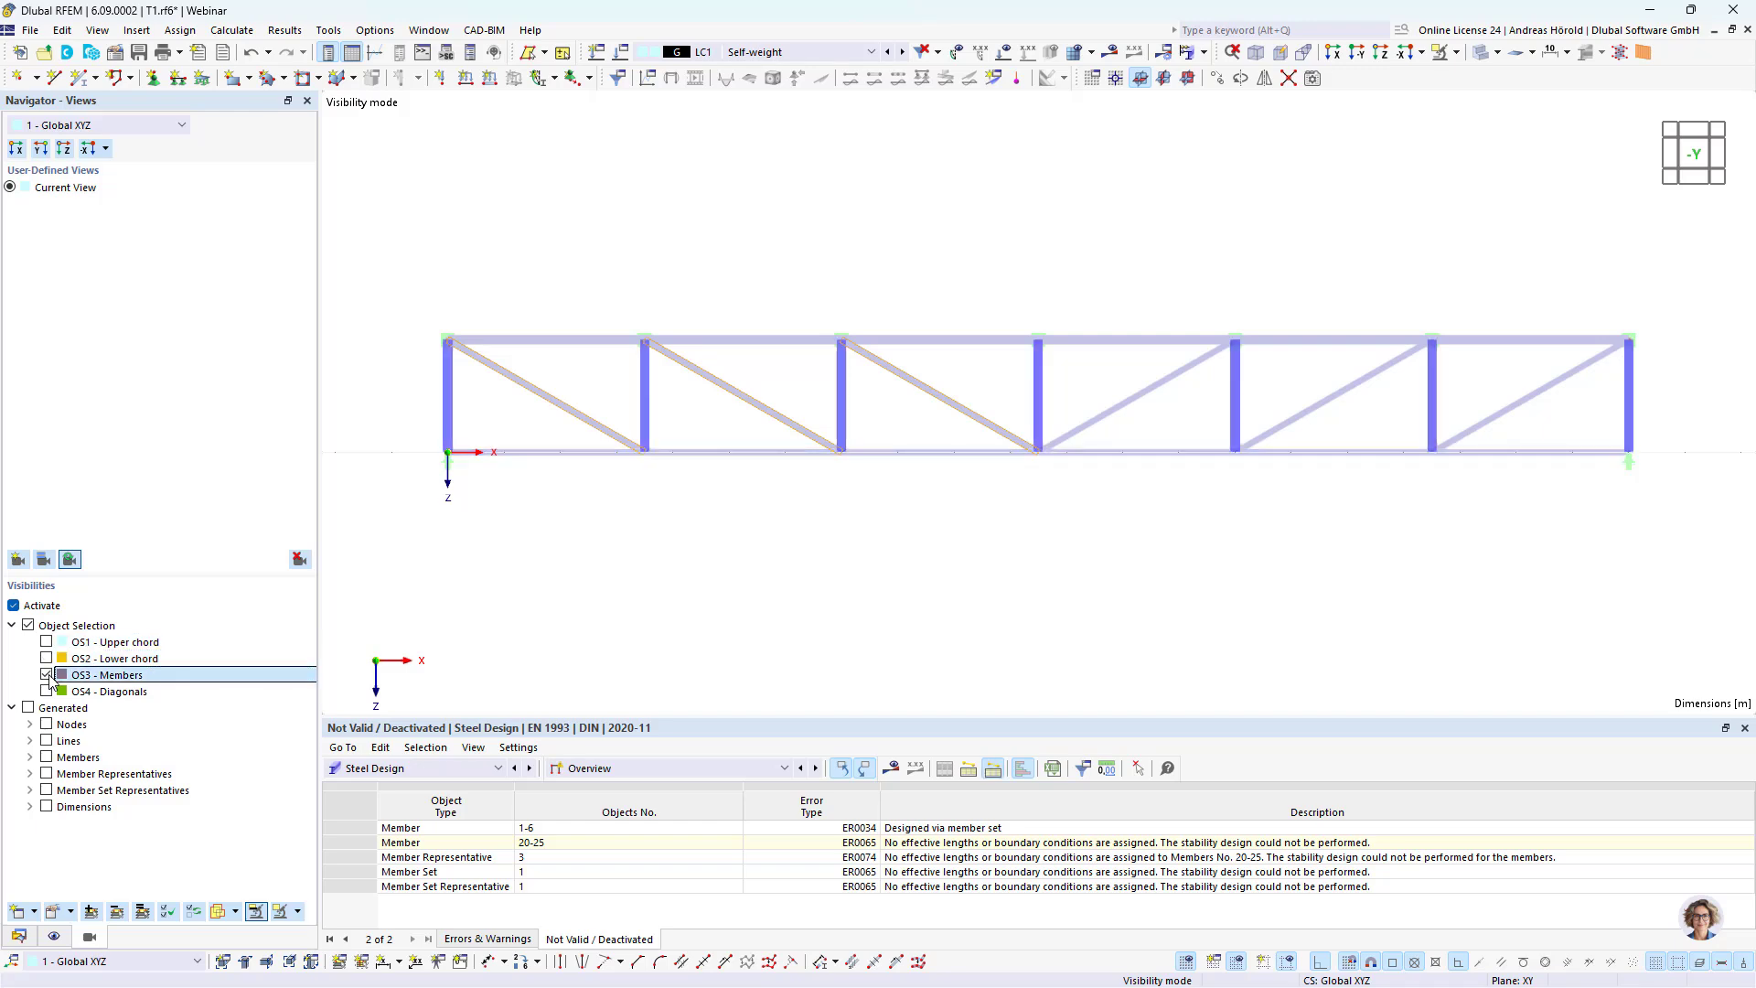
Step: Rename the third object selection as "Verticals" and save it
right_click(134, 686)
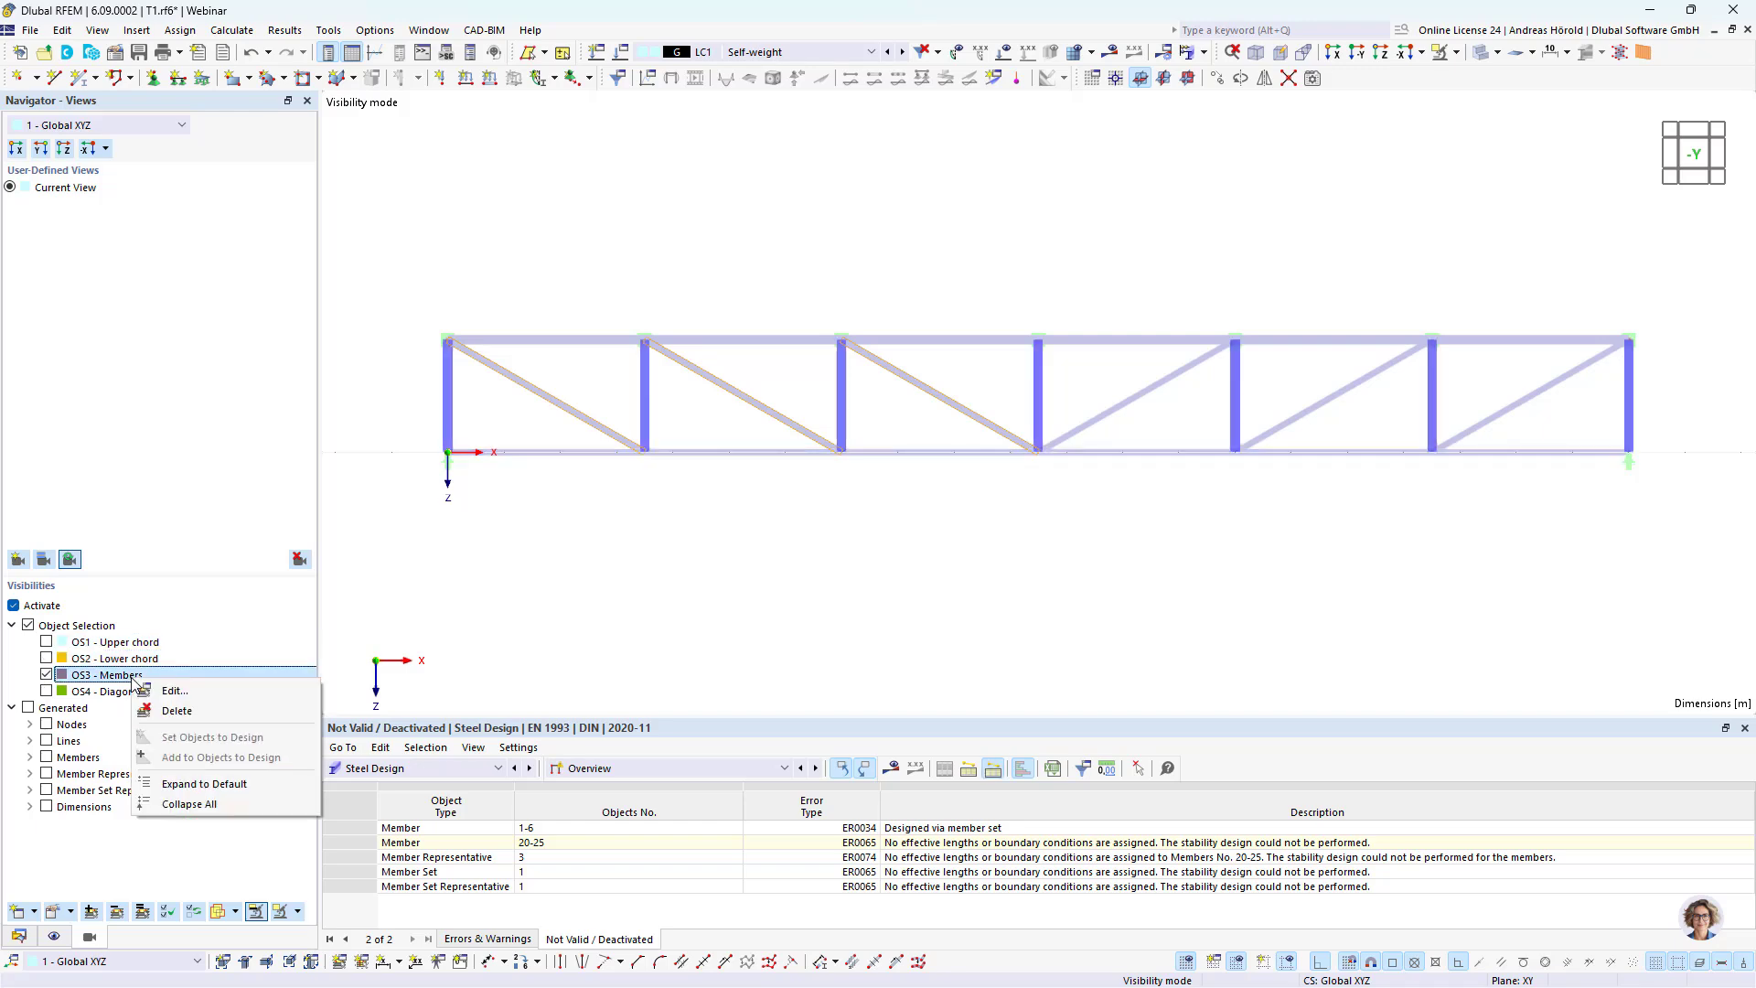
left_click(197, 695)
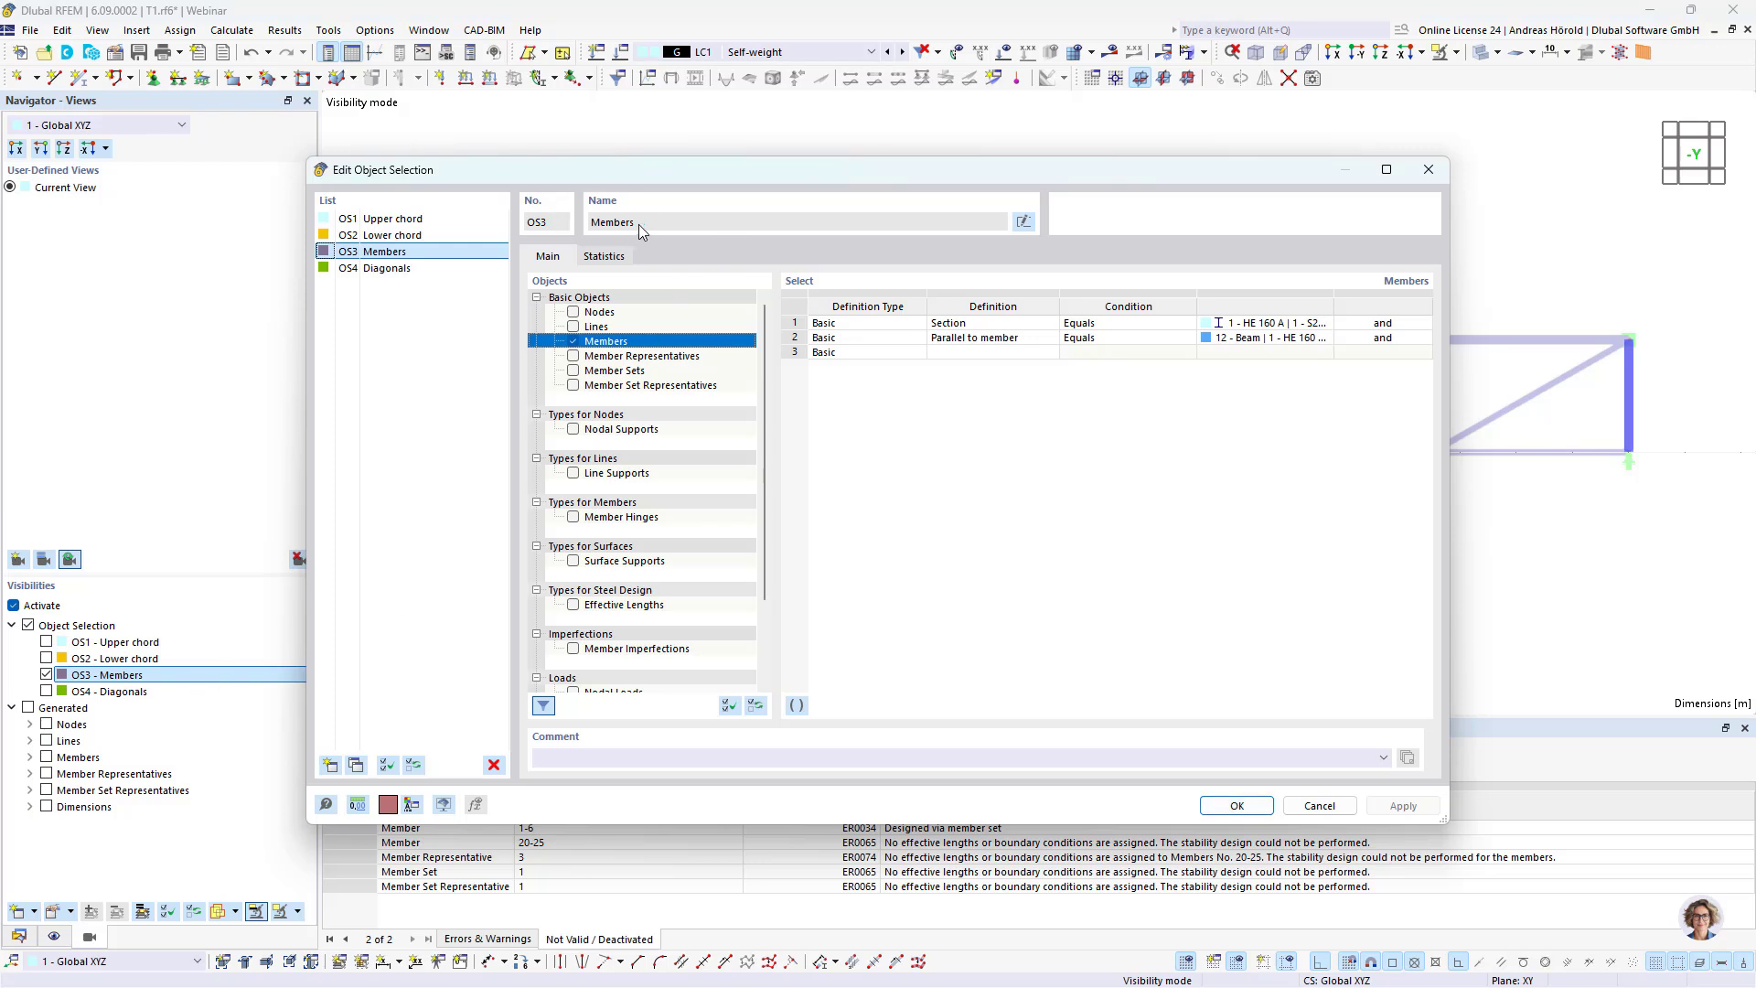
left_click(1023, 222)
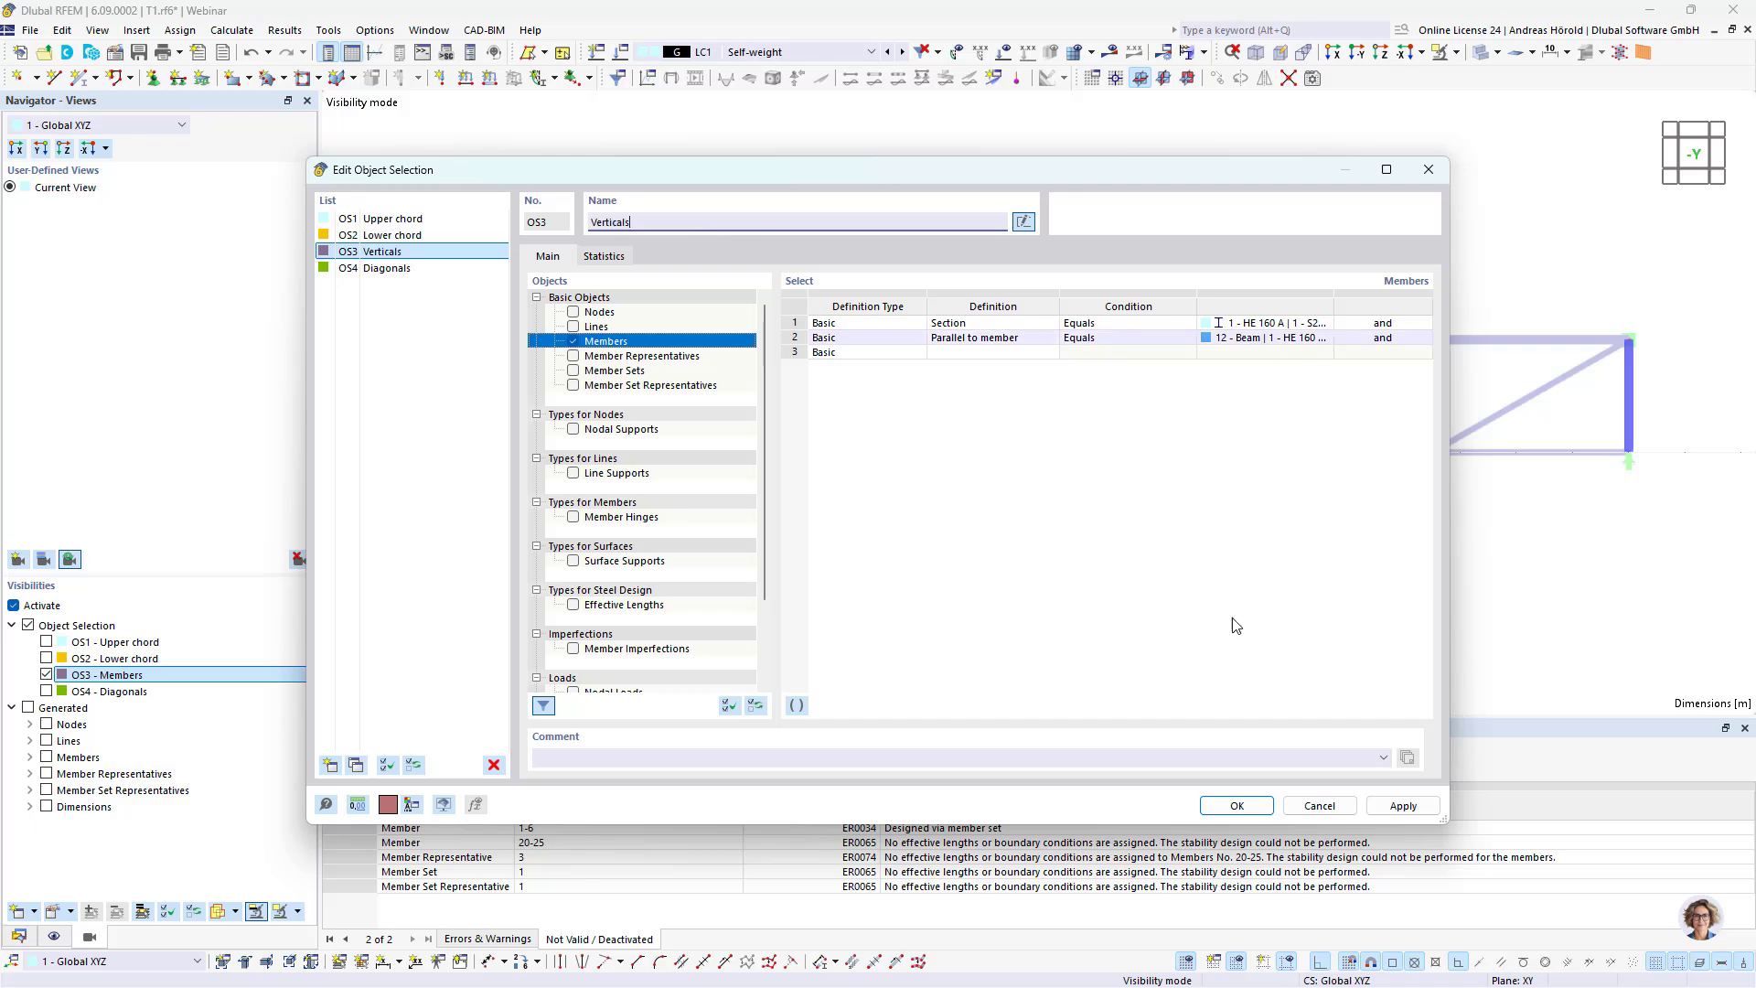
left_click(1238, 806)
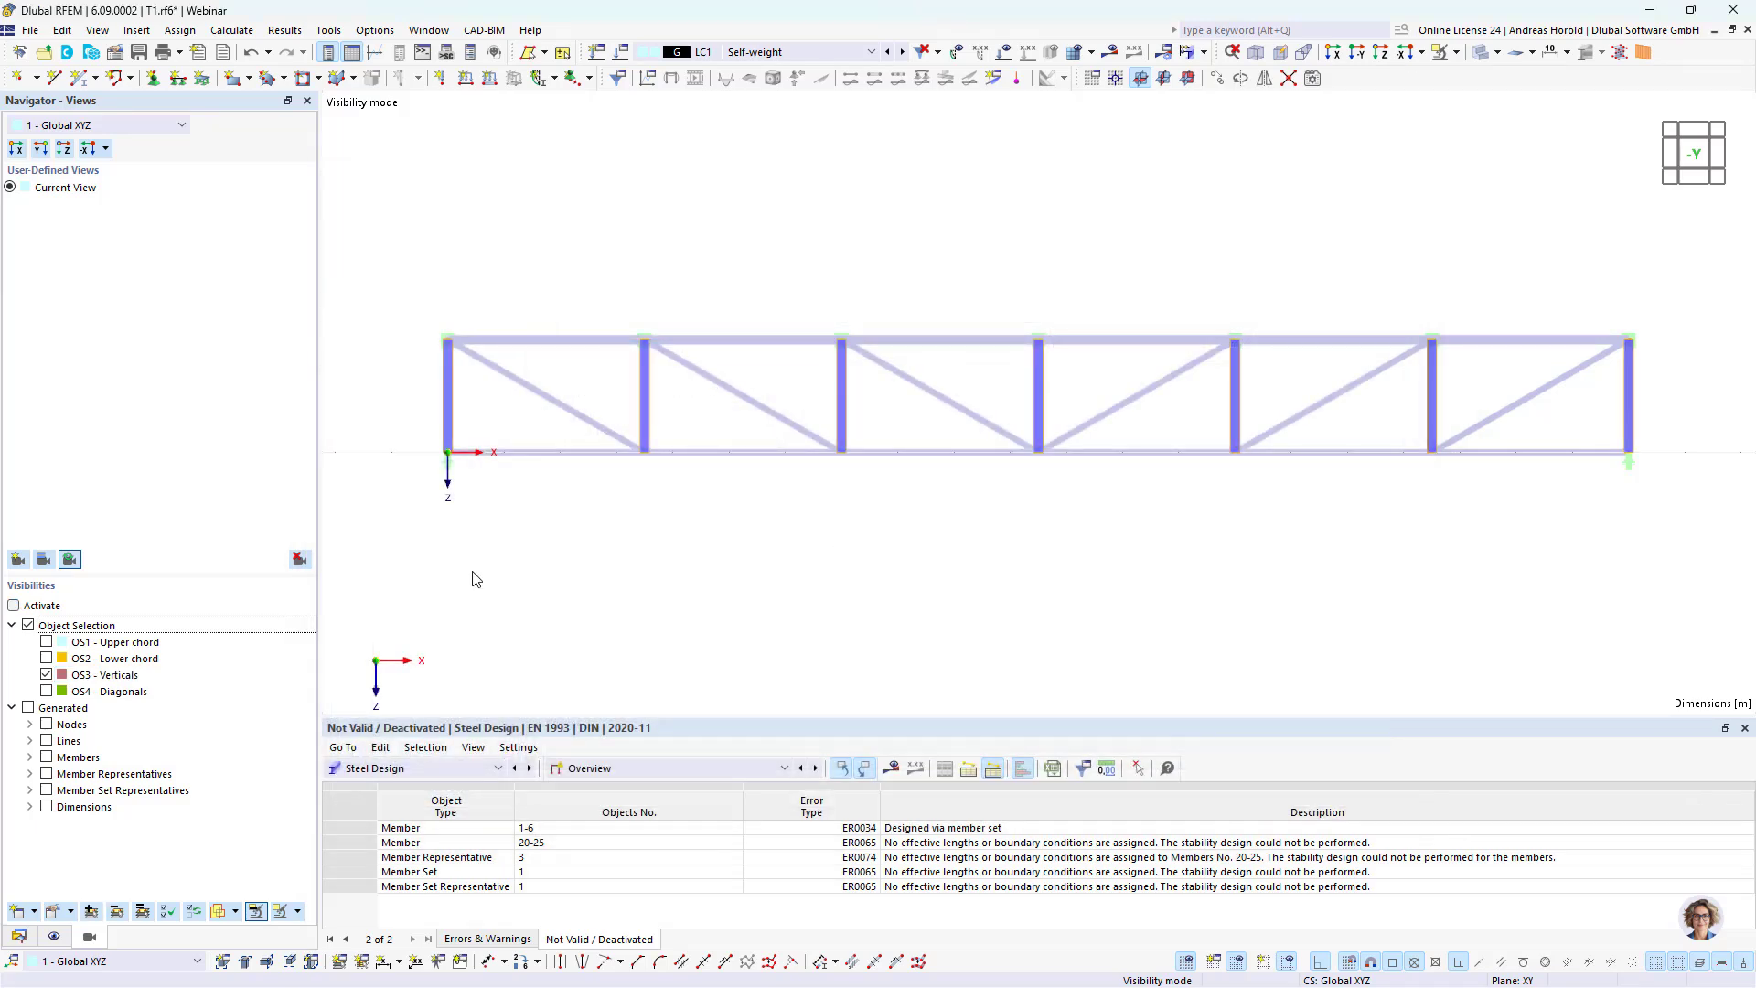
Step: Isolate the Diagonals selection and set its section condition to section 3 - HE 100 A, picked from diagonal member 22
left_click(46, 674)
left_click(46, 691)
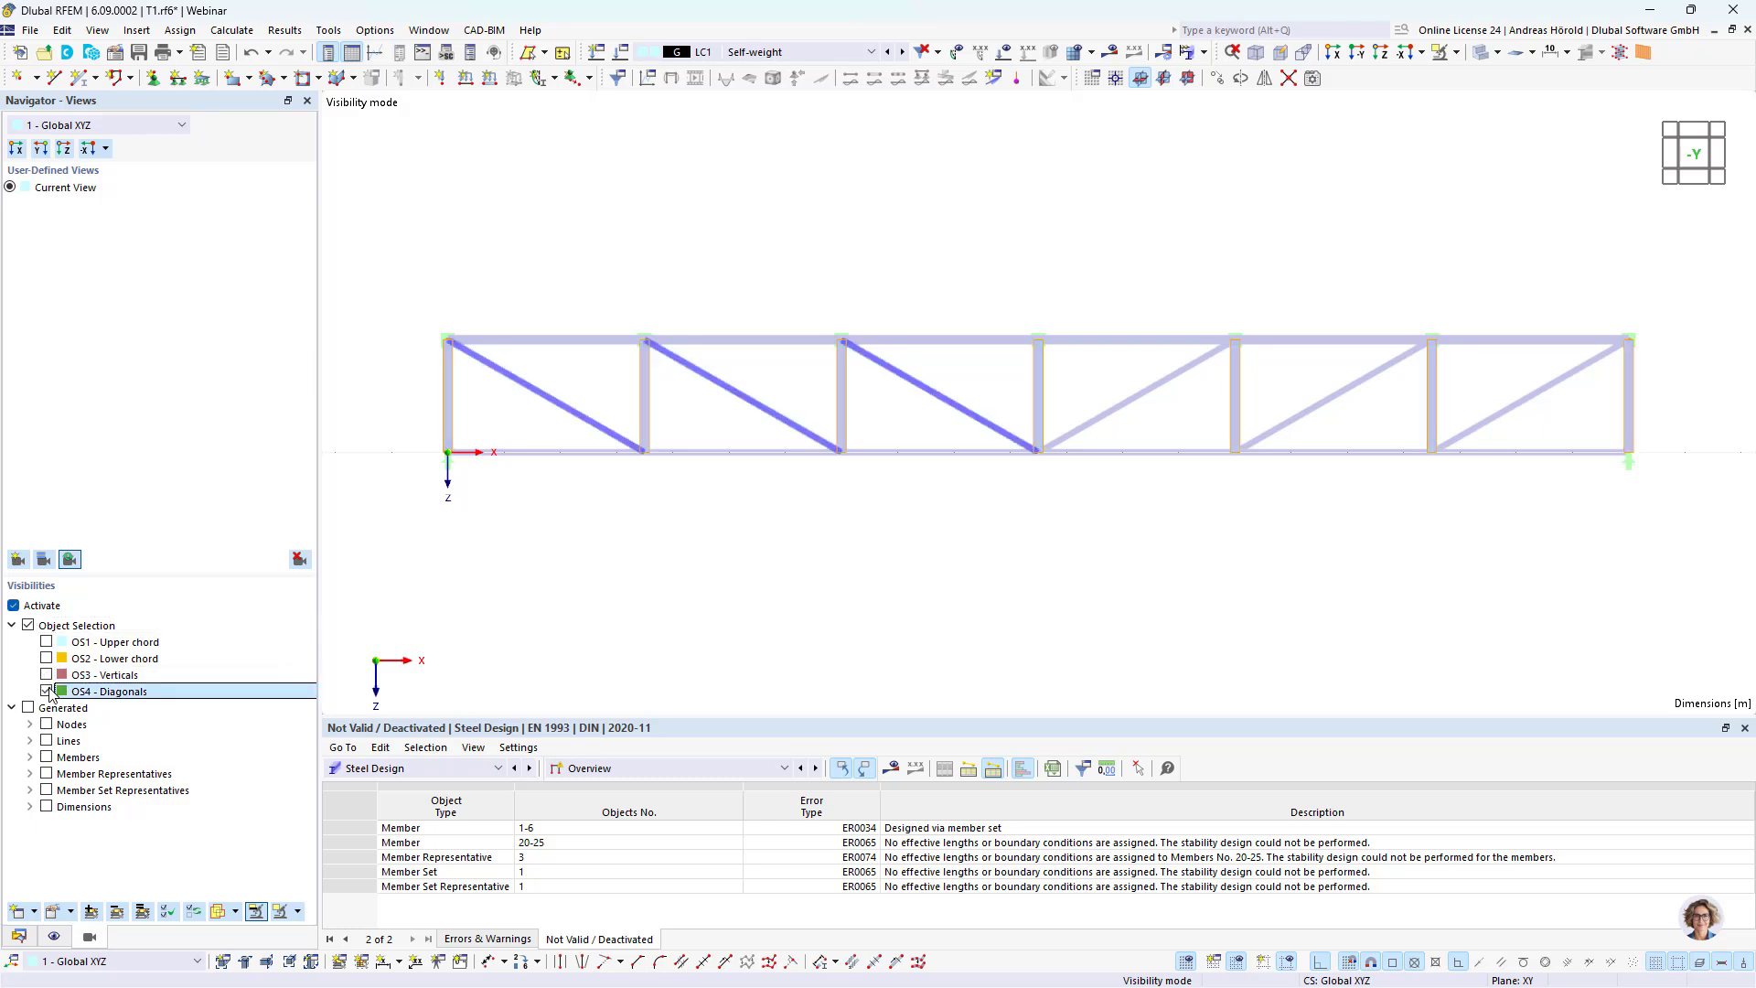
right_click(145, 693)
left_click(184, 705)
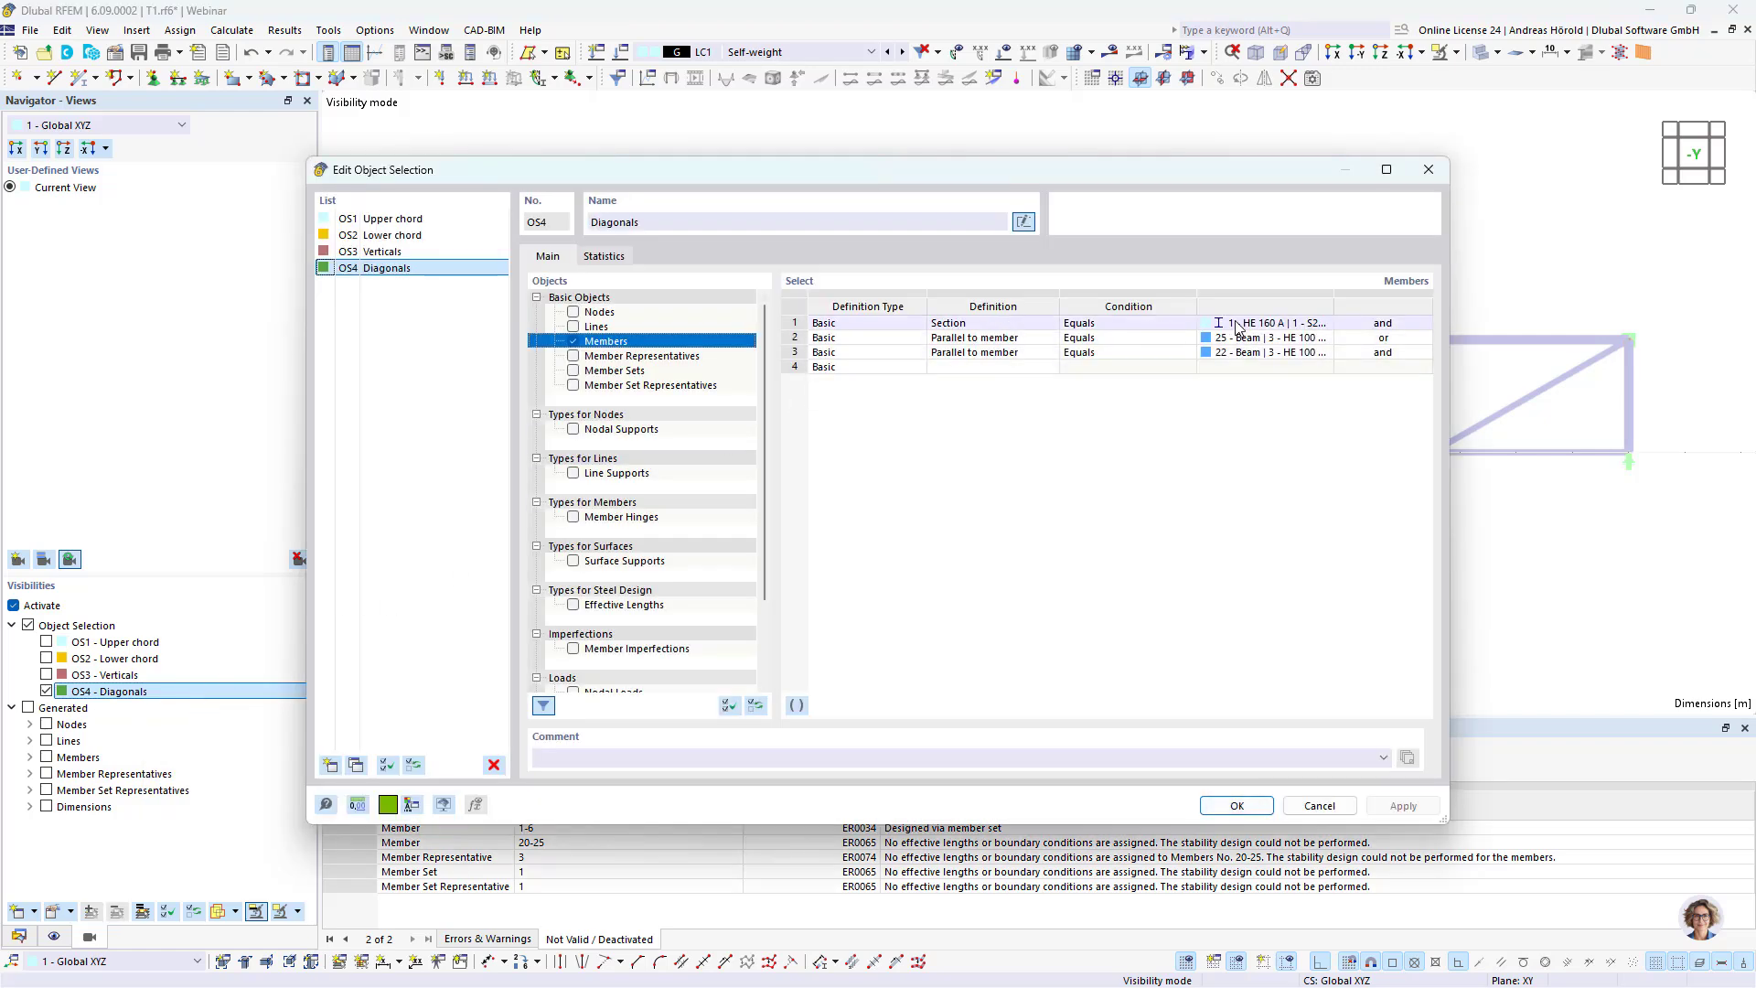
left_click(1284, 327)
left_click(1326, 330)
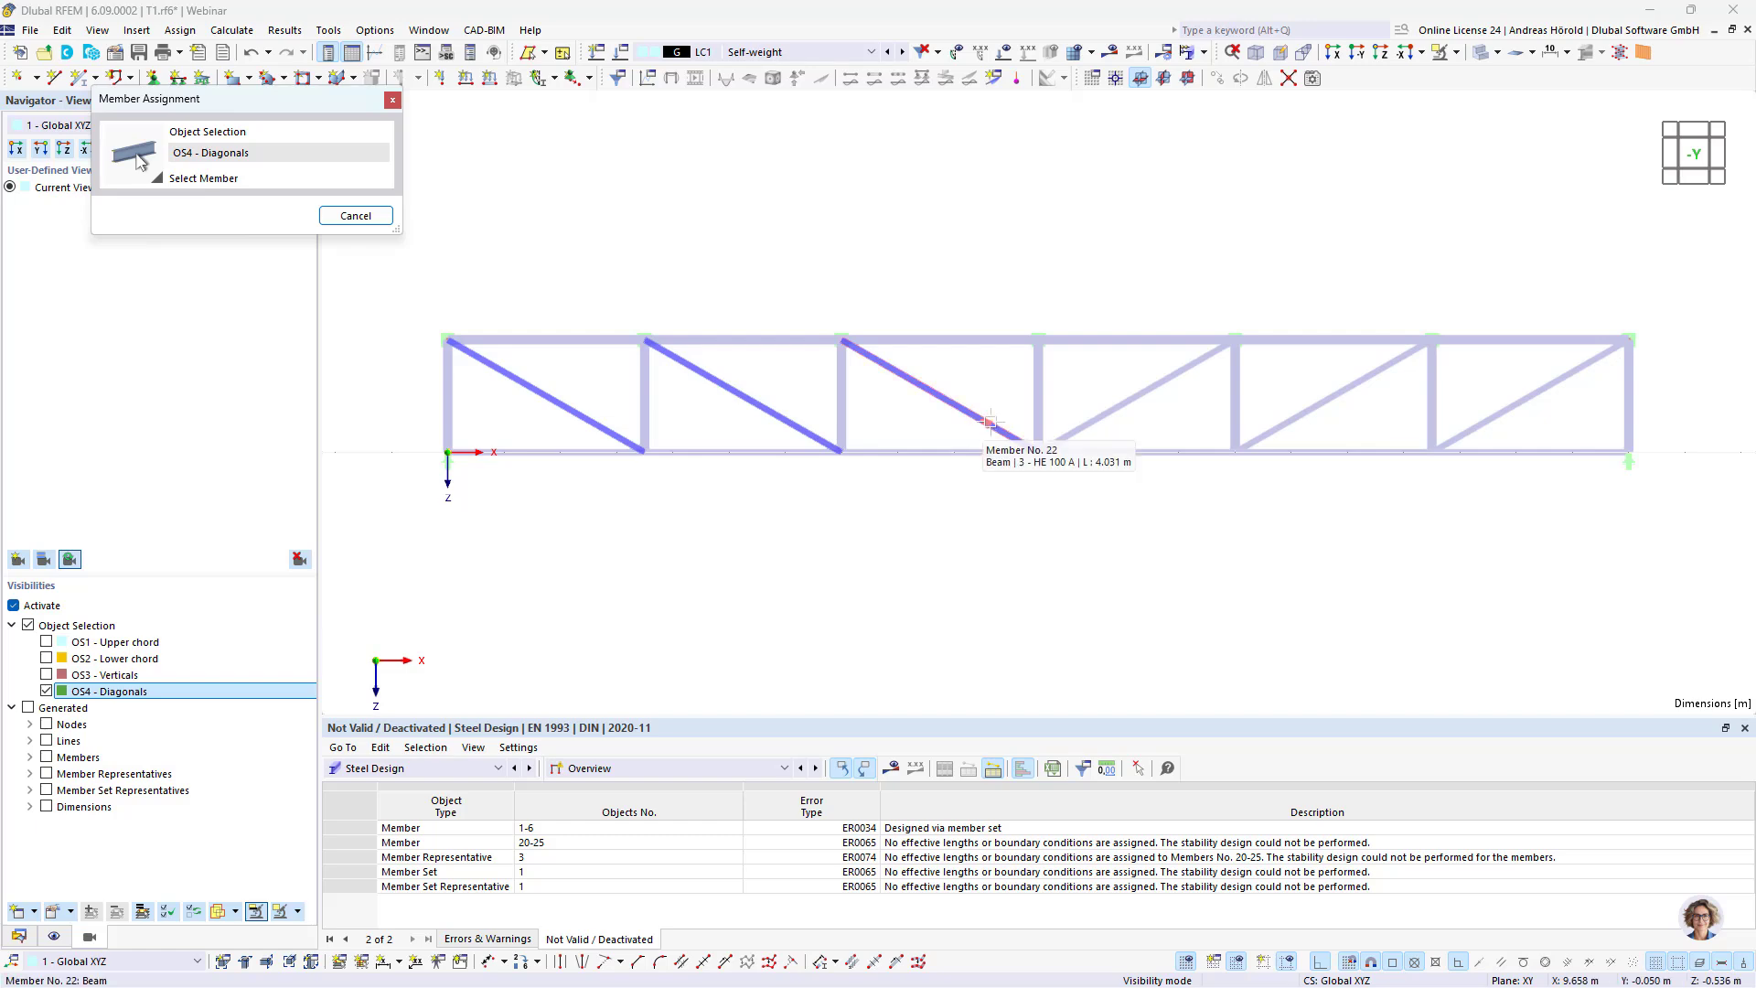
left_click(990, 422)
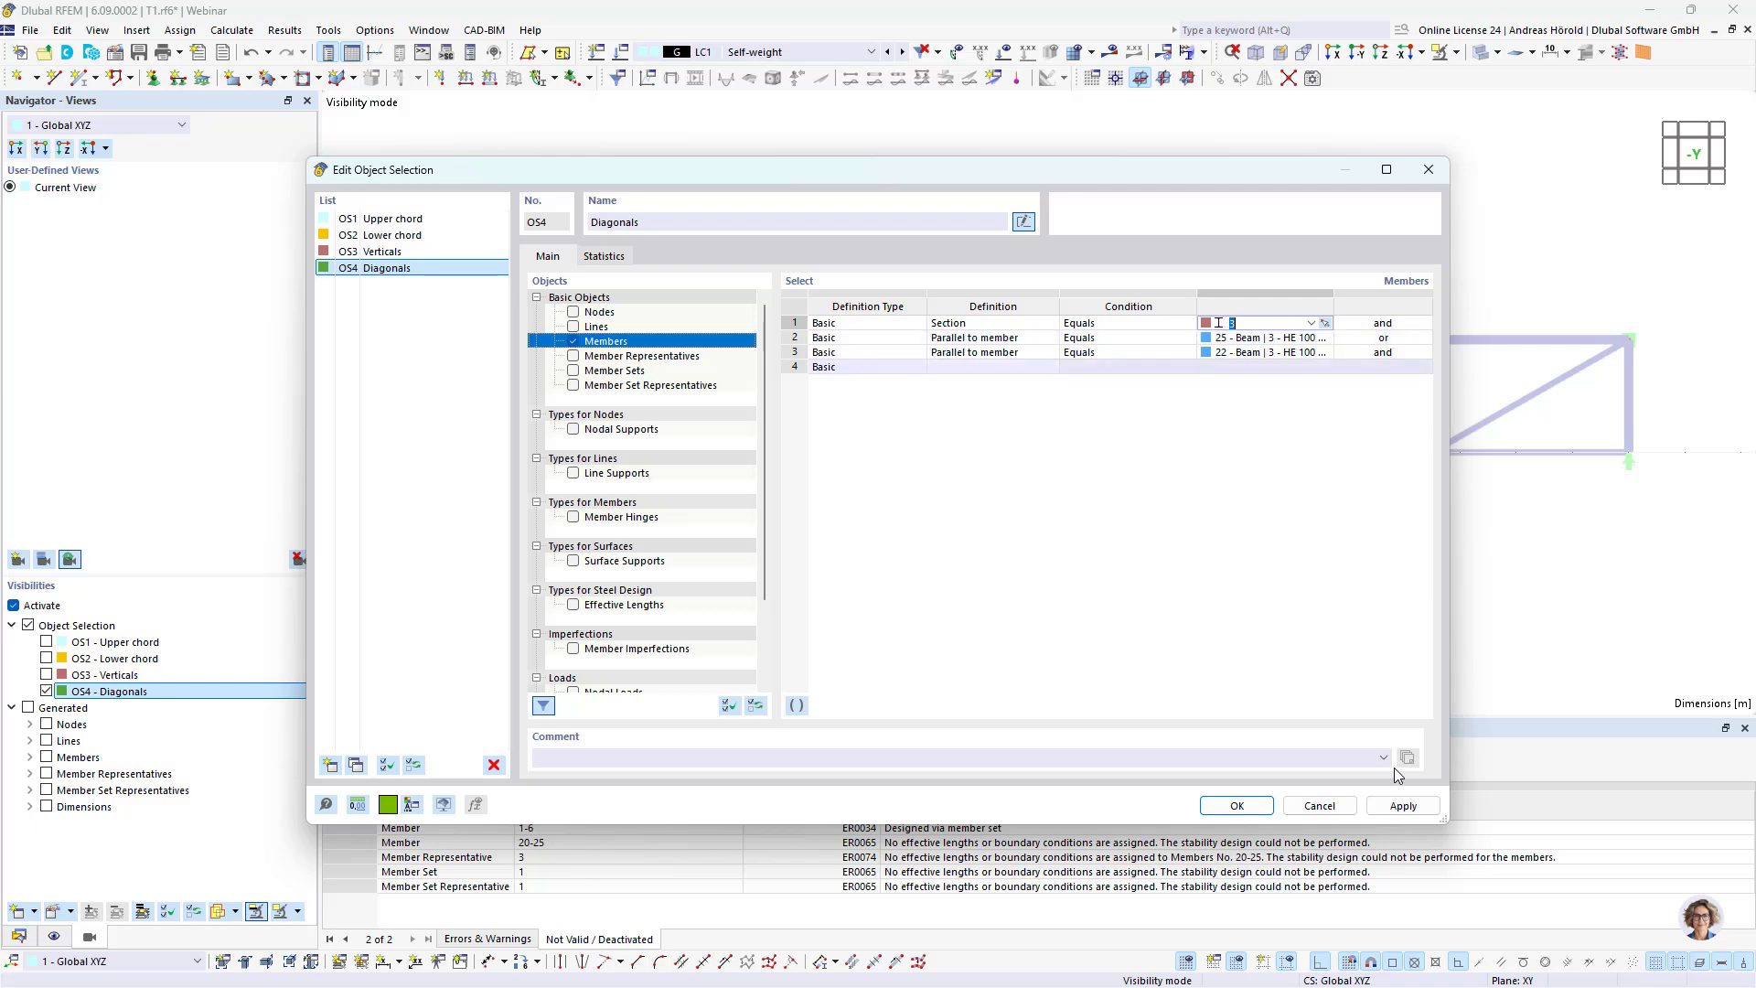
left_click(1247, 808)
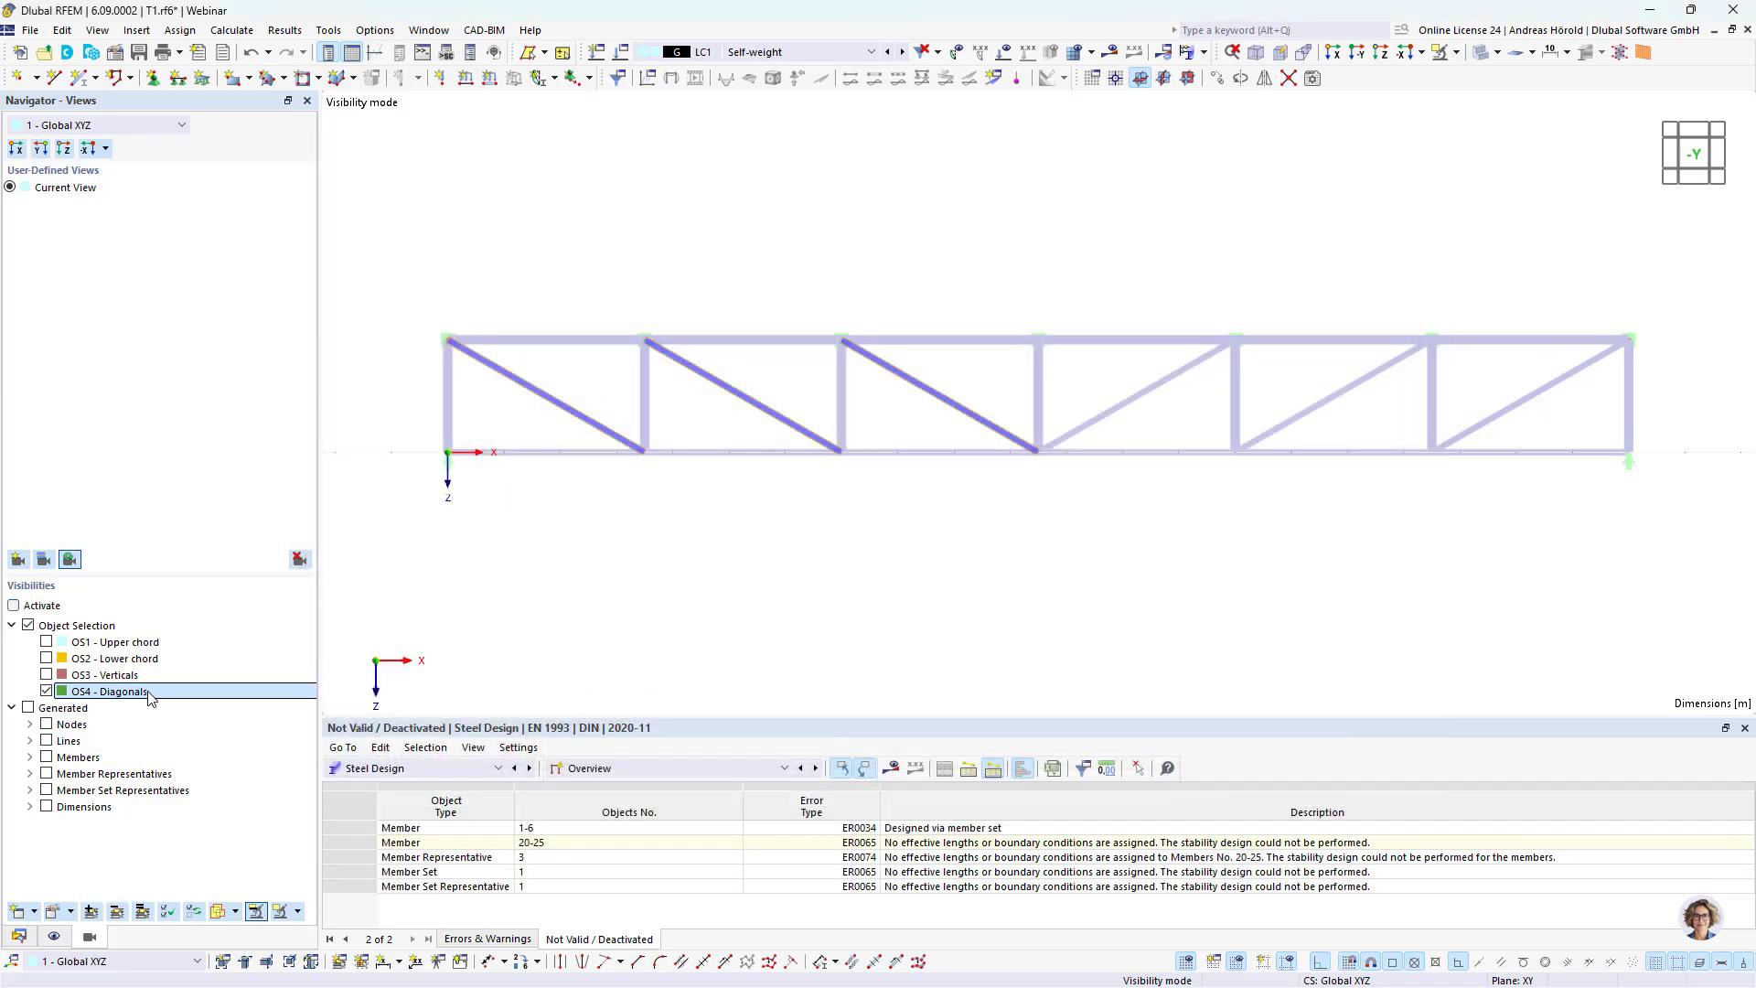
Step: Redisplay the Diagonals object selection on its own to check that it covers all diagonal members
left_click(46, 692)
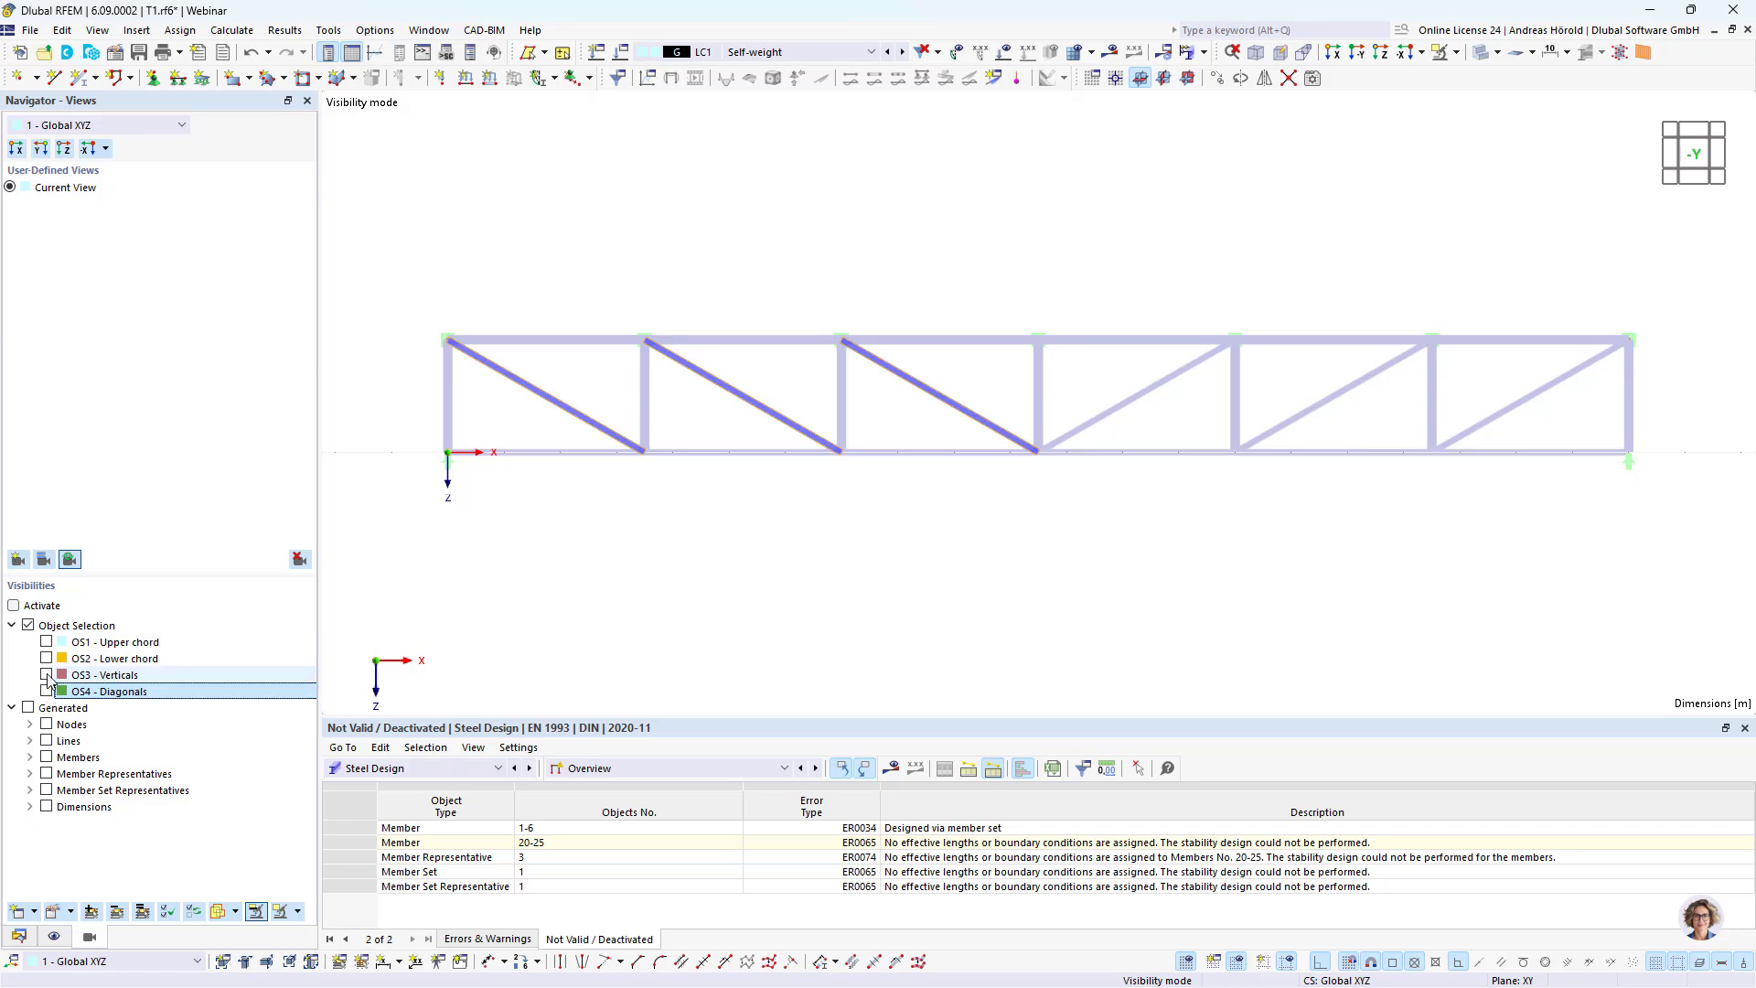
left_click(47, 675)
left_click(47, 691)
left_click(48, 675)
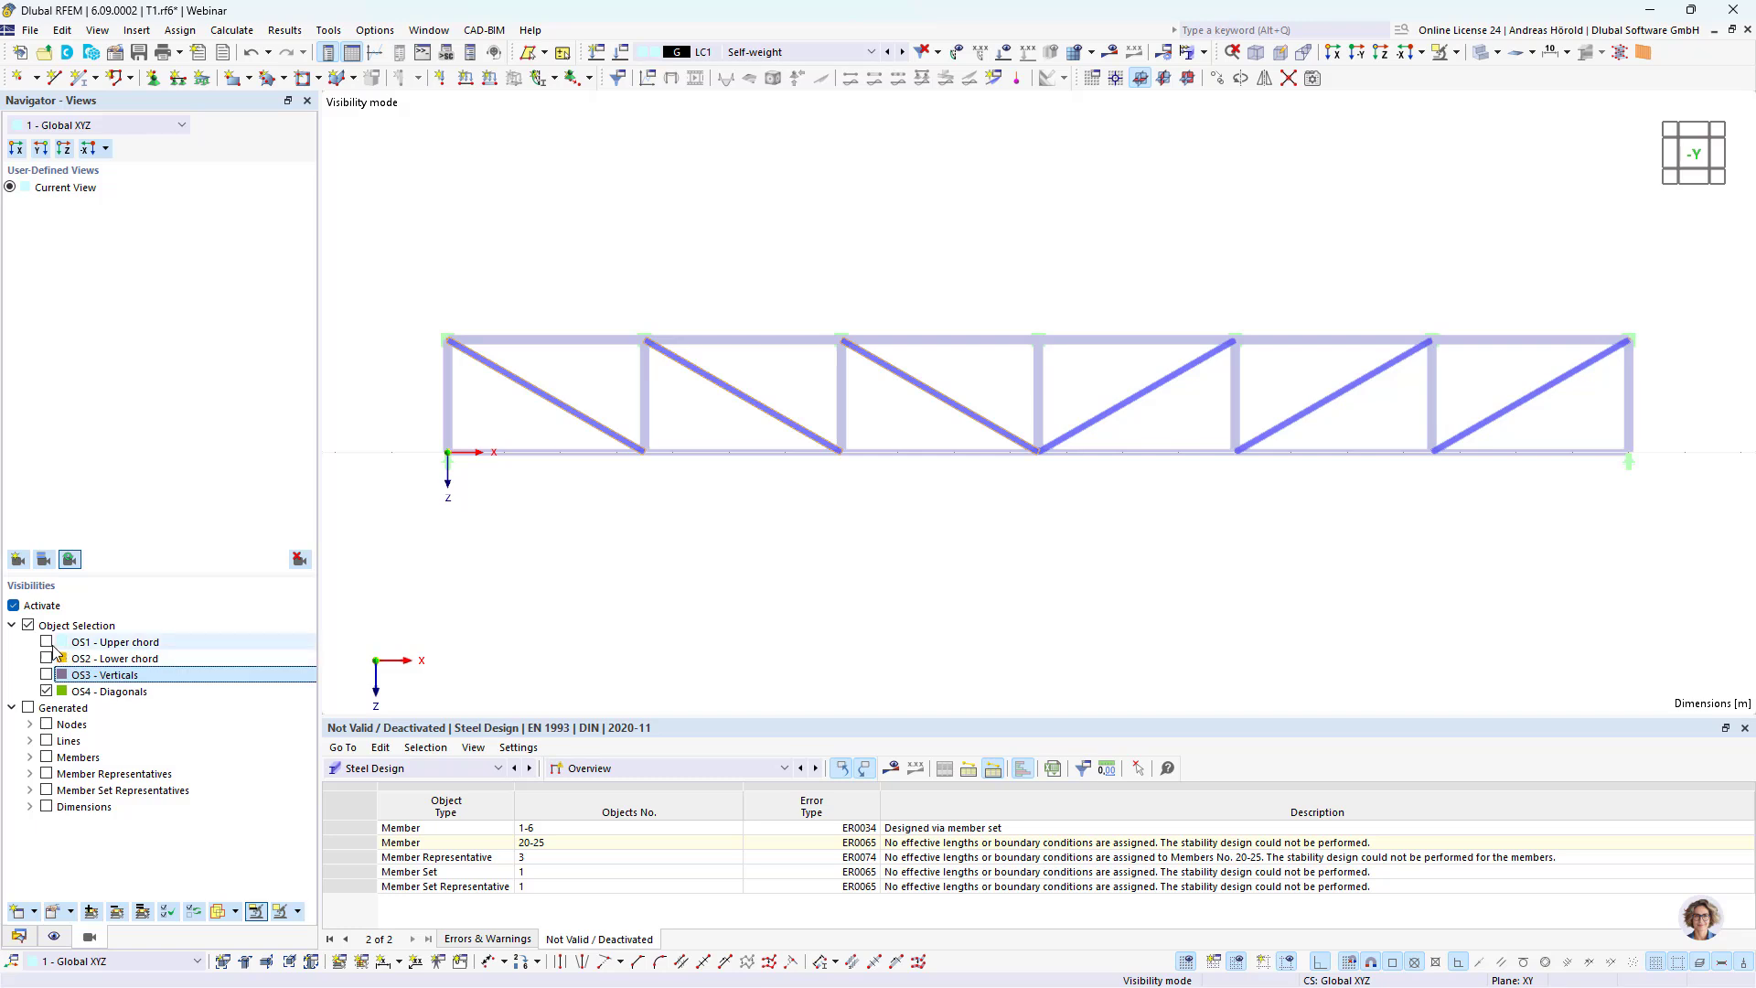
Step: Isolate the Upper chord object selection and open its member conditions for editing
left_click(46, 642)
left_click(47, 691)
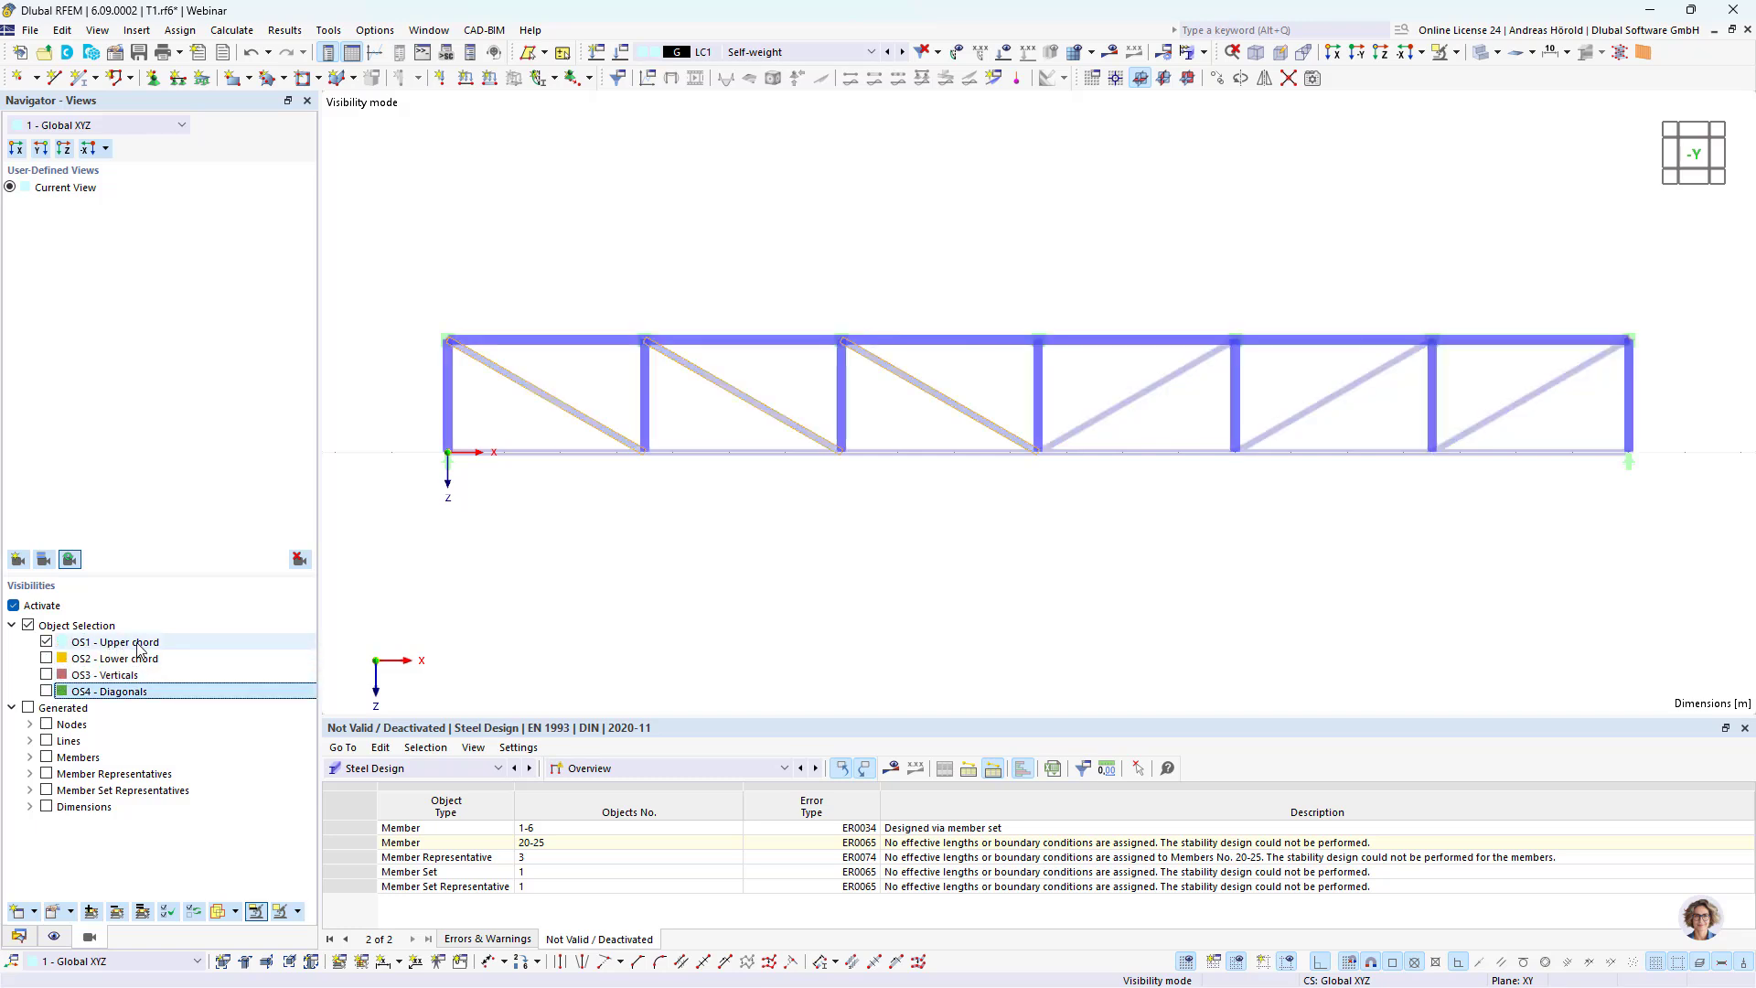
right_click(139, 648)
left_click(172, 657)
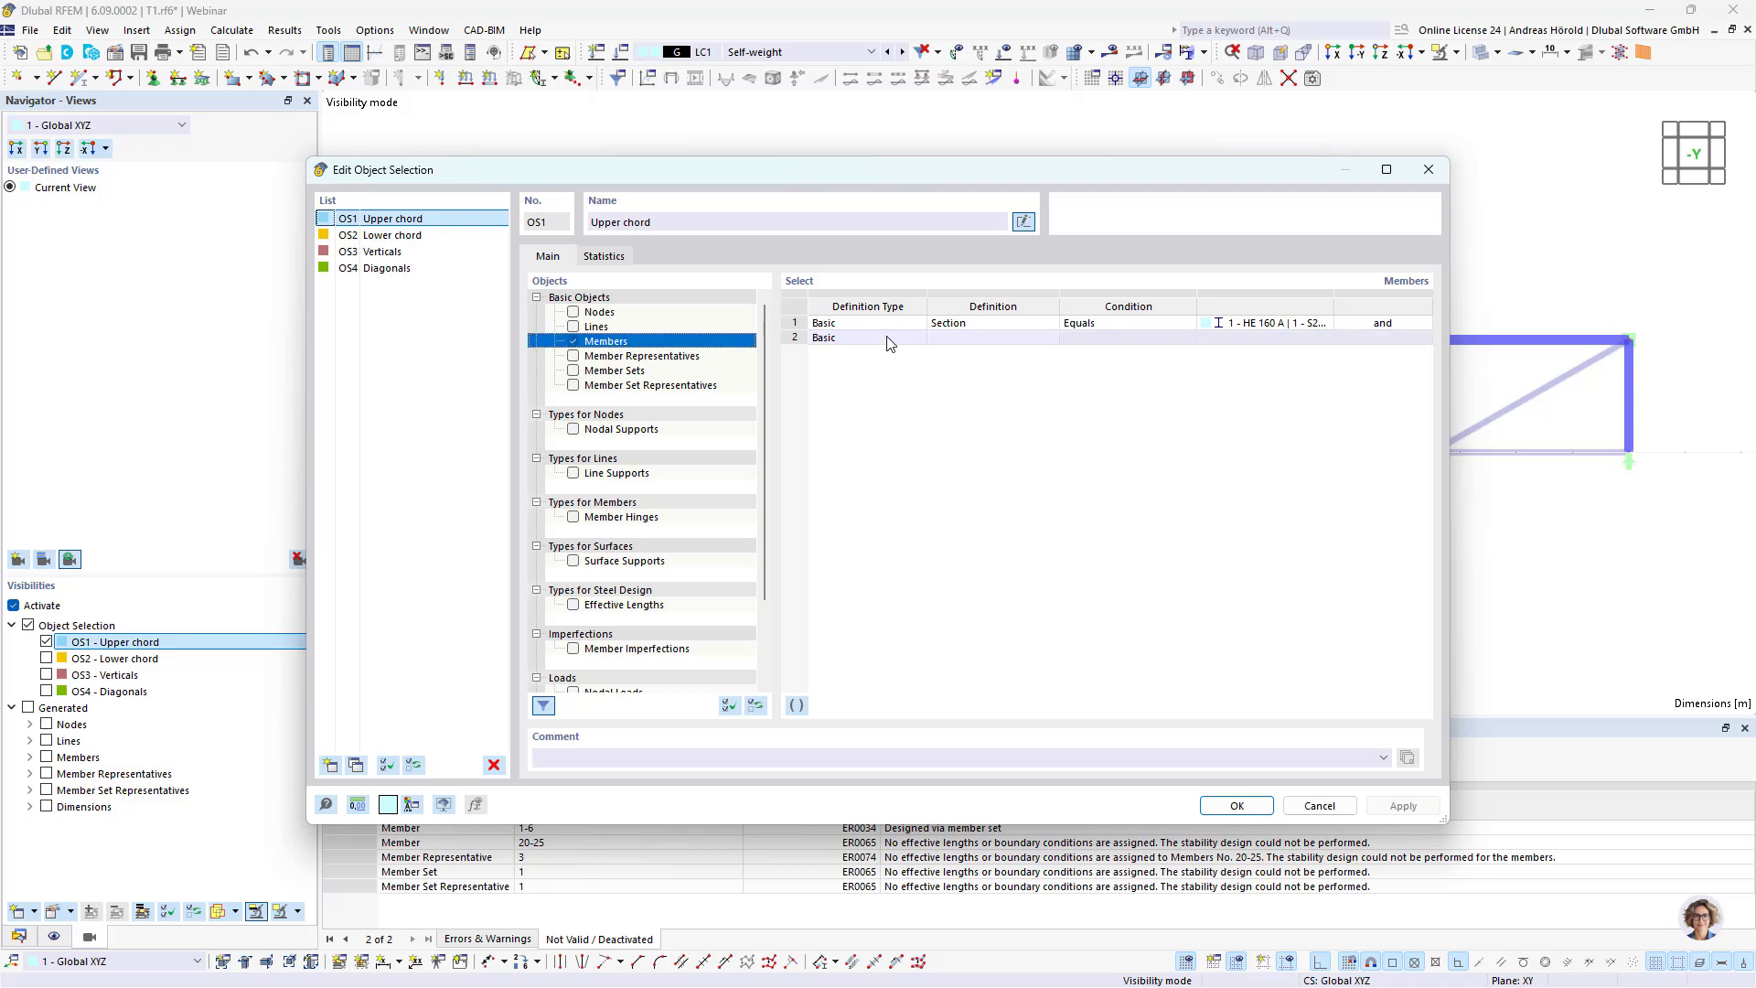
left_click(1250, 324)
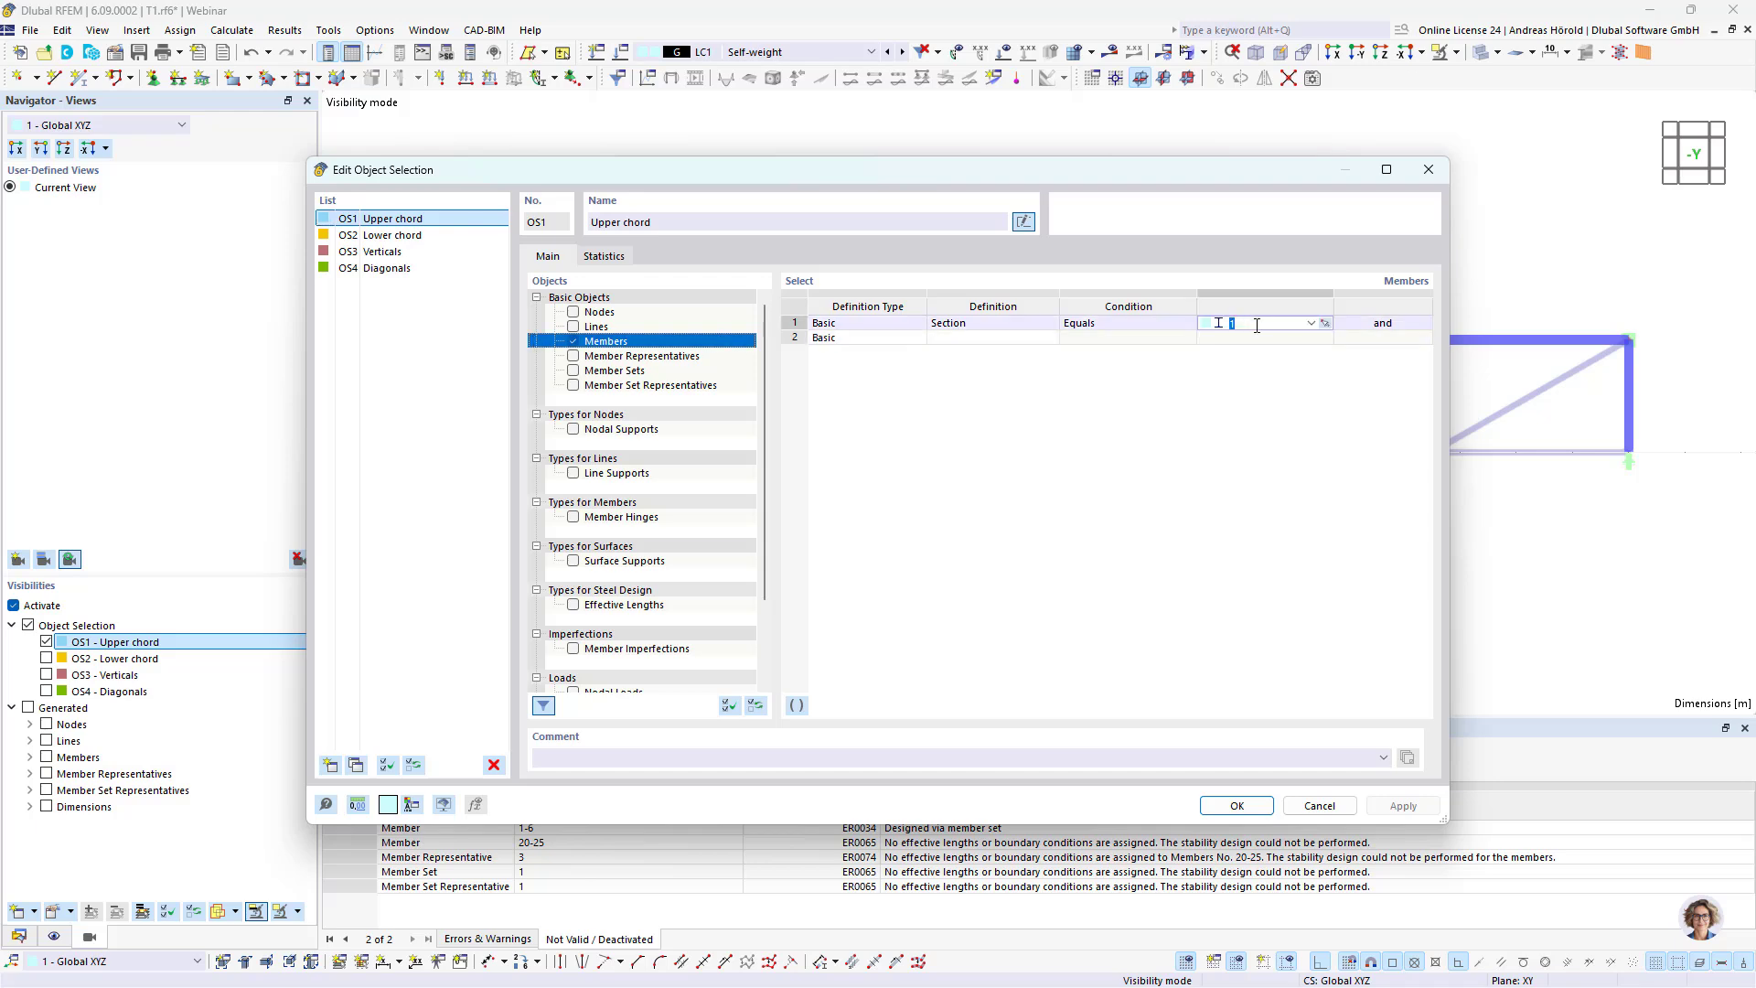
left_click_drag(1292, 174, 1188, 222)
Step: Add a second member condition to the Upper chord selection, parallel to member 18, picked in the model, and save it
left_click(887, 377)
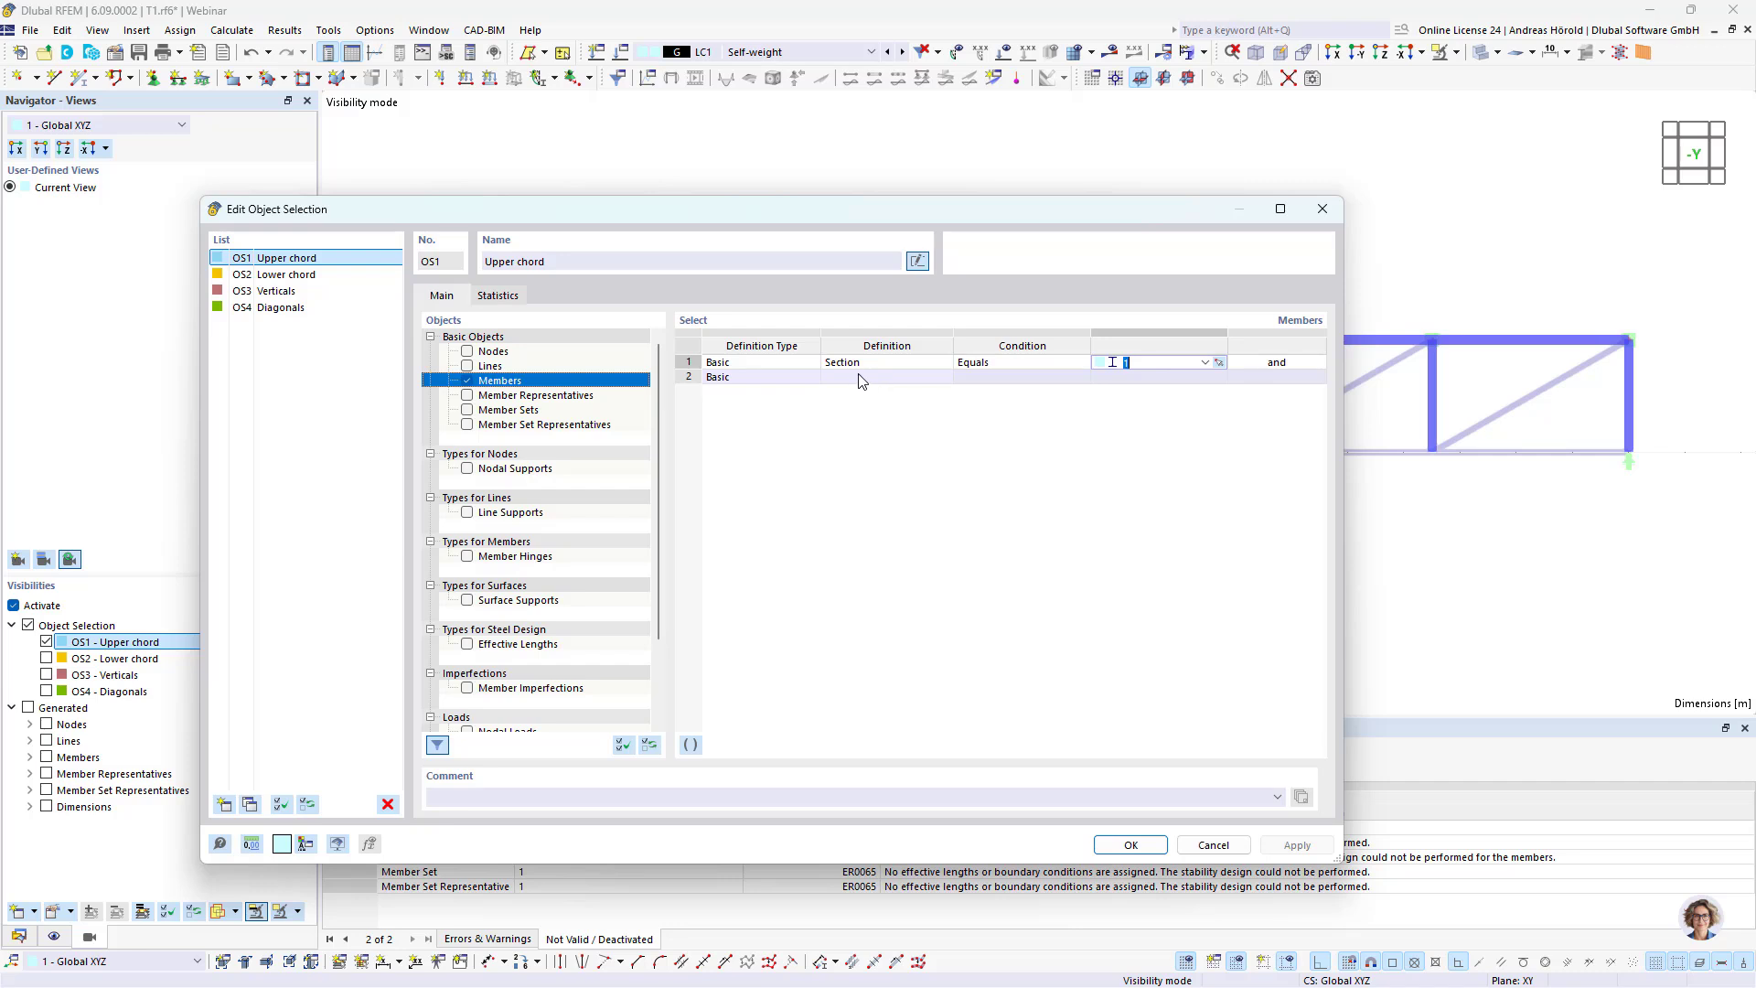
left_click(942, 377)
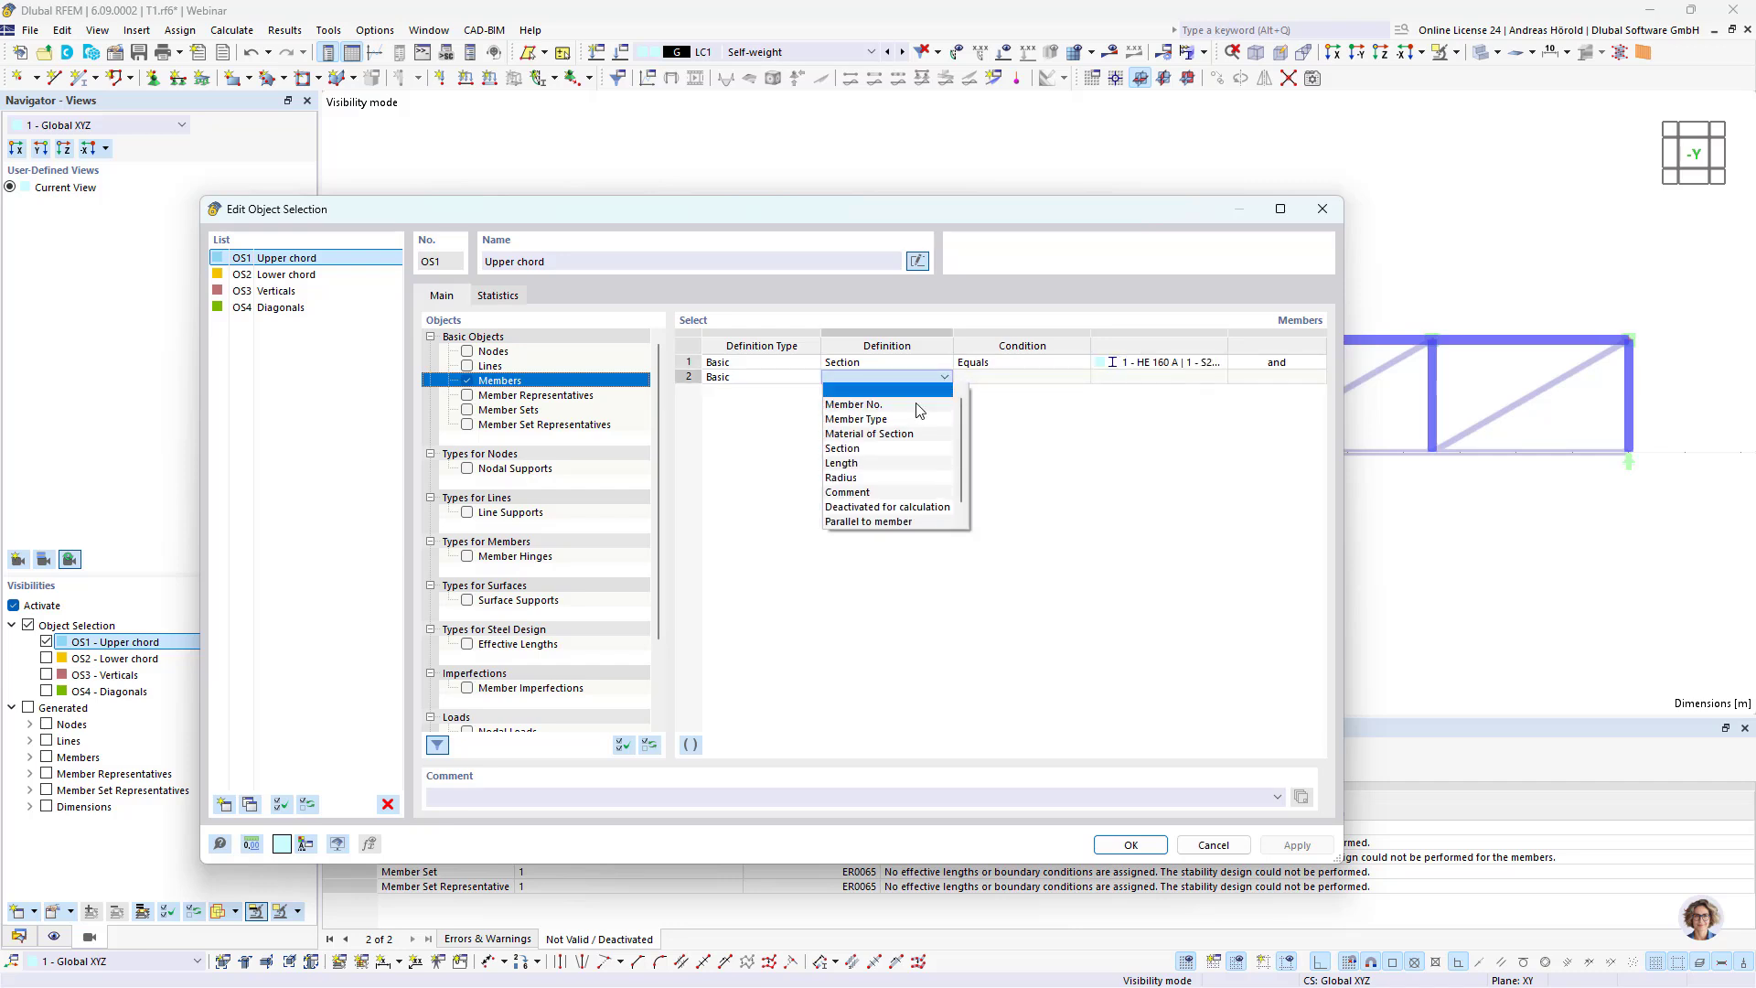
left_click(896, 524)
left_click(1177, 377)
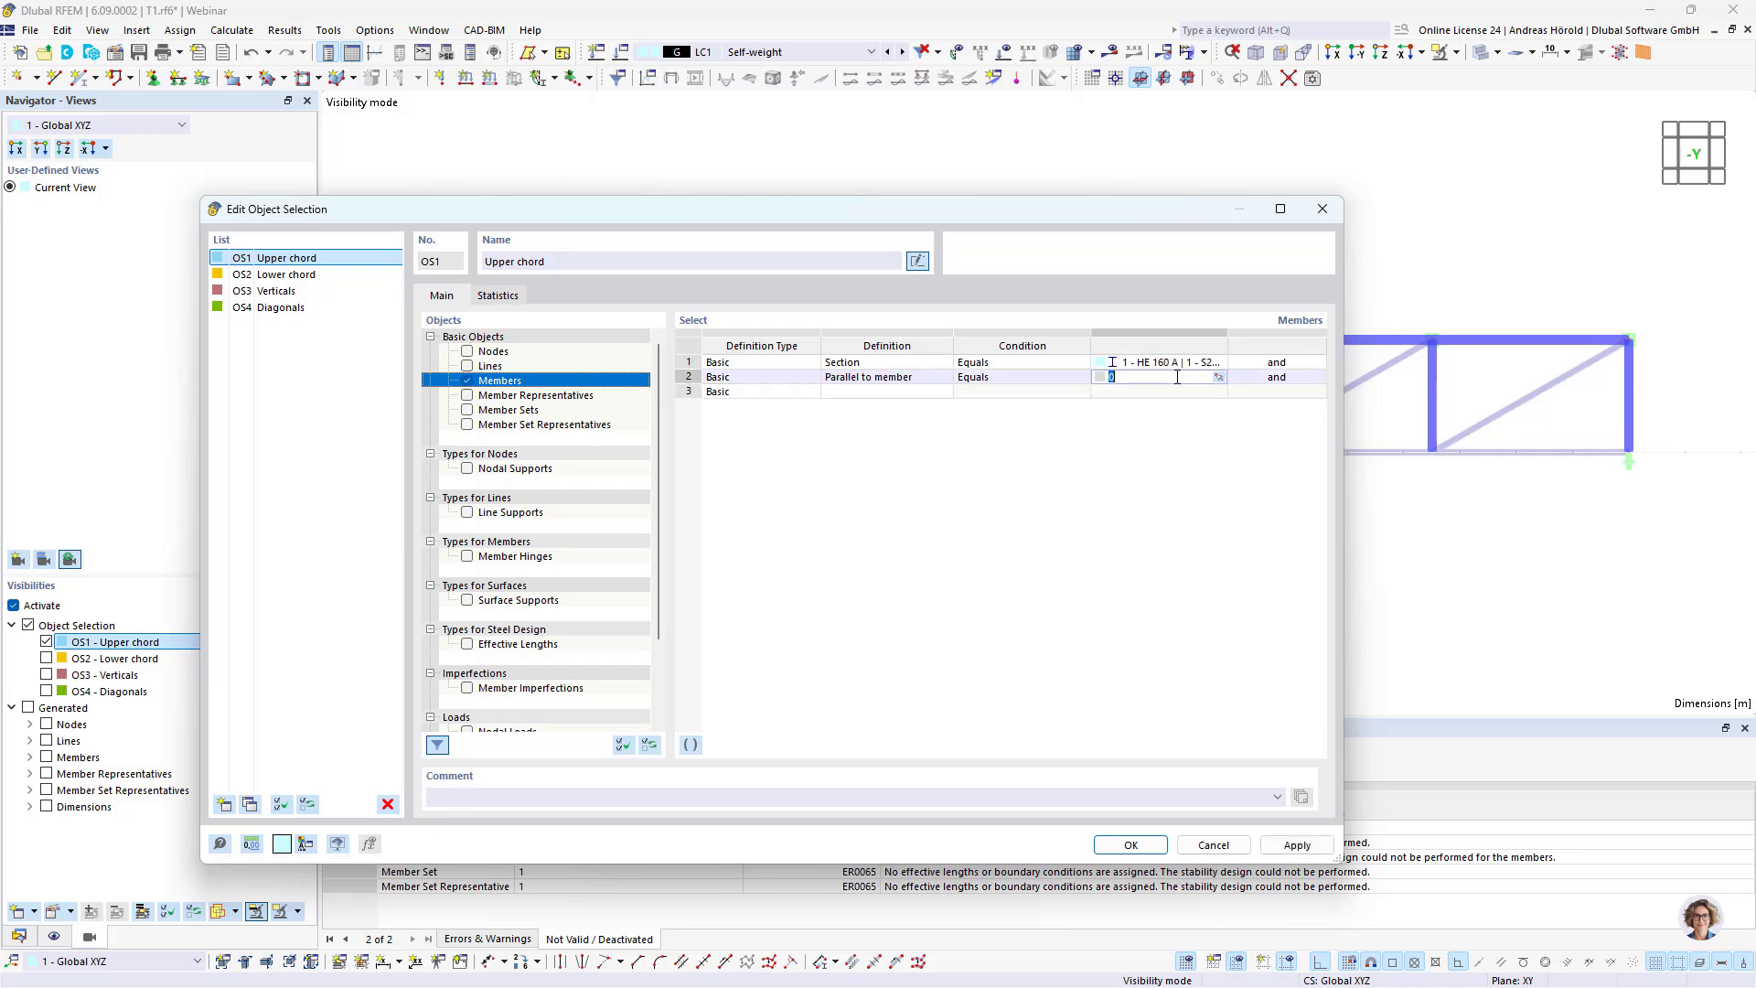
left_click(1217, 376)
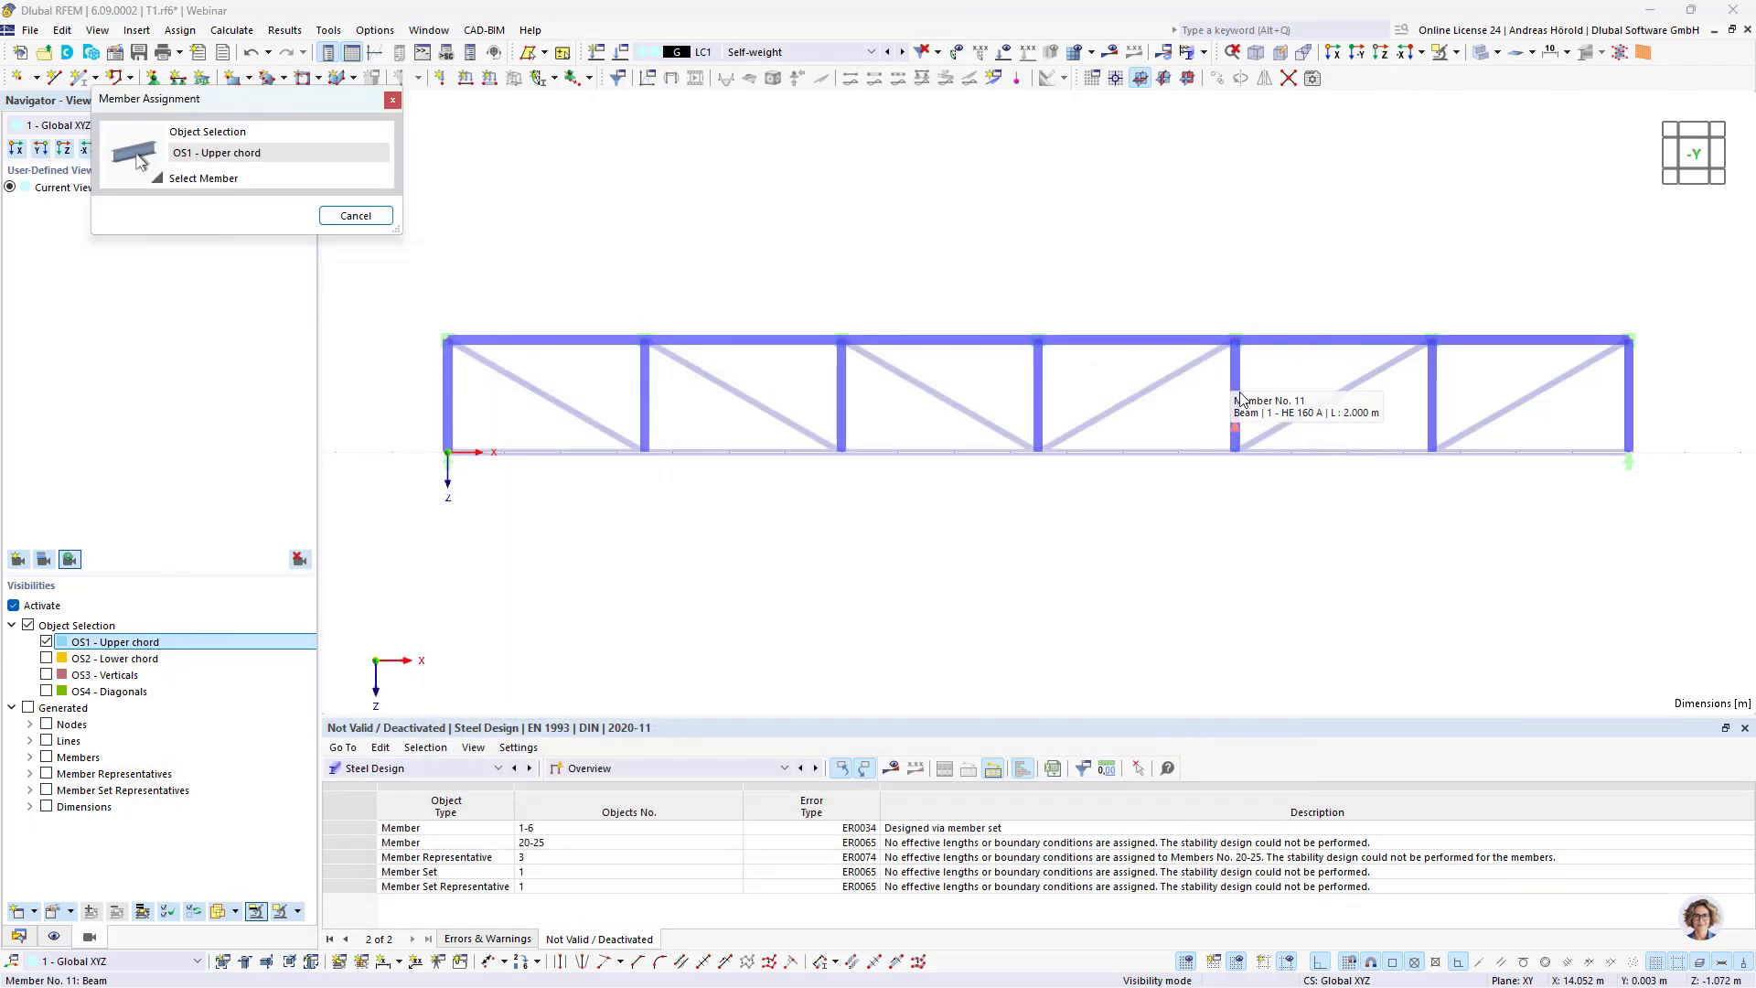
left_click(1253, 342)
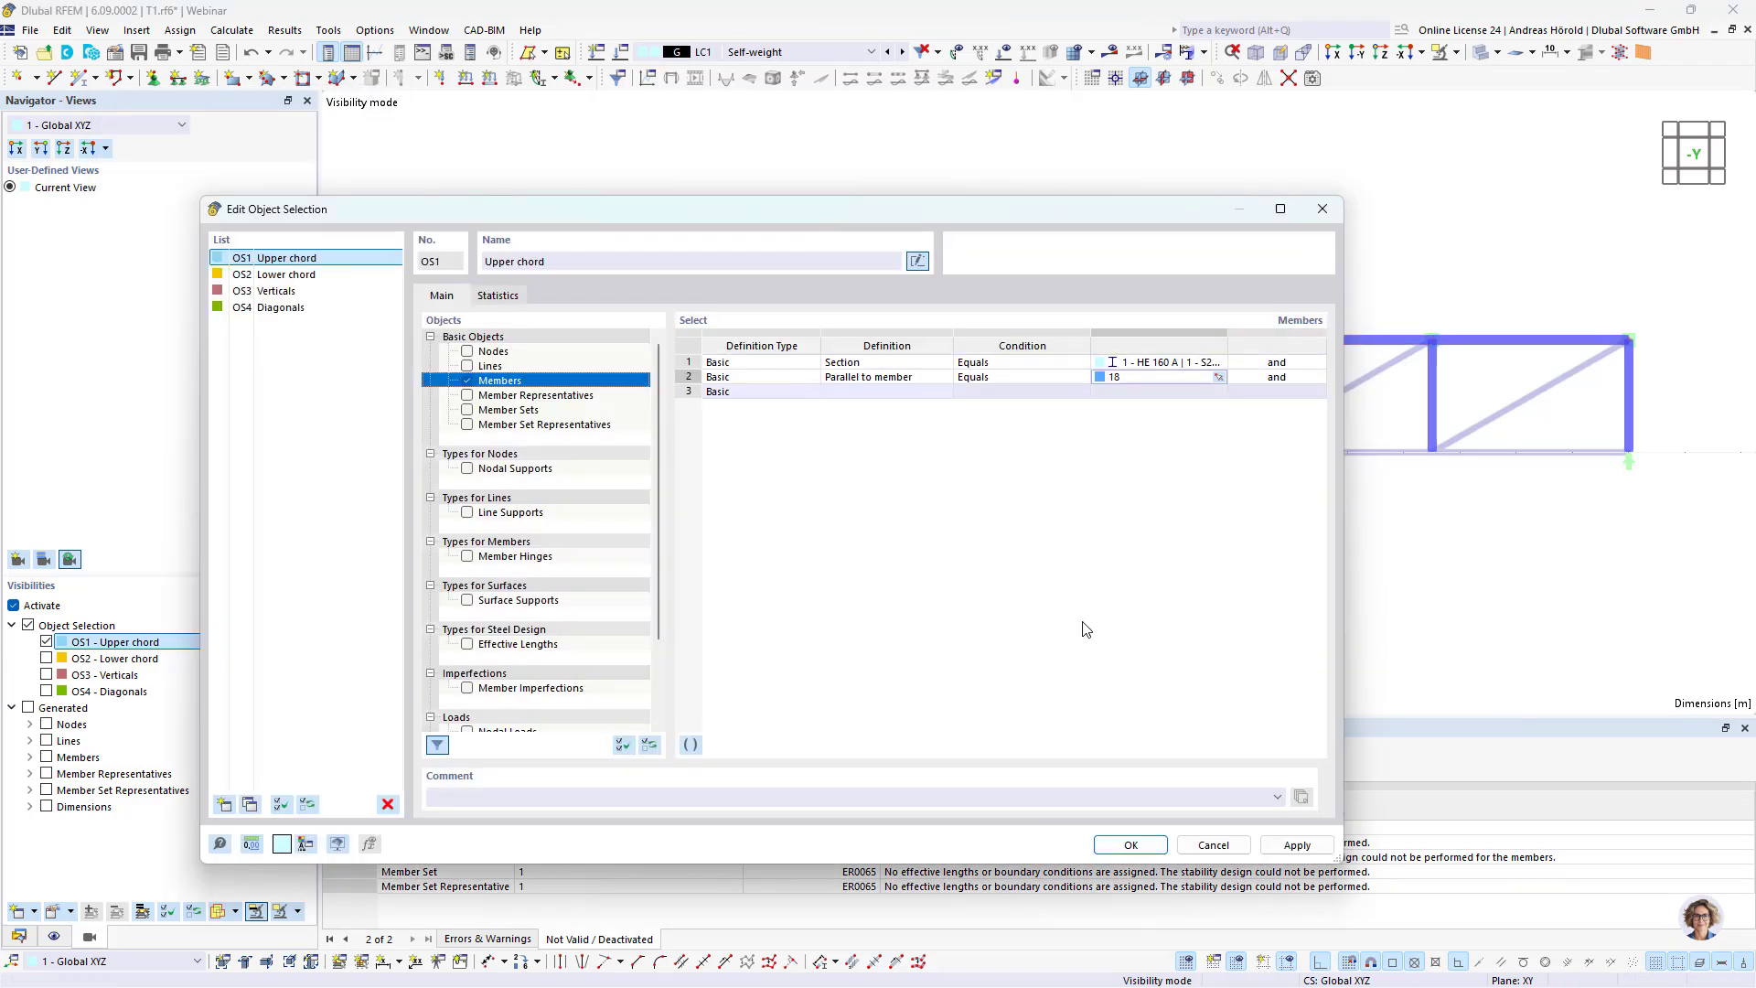
left_click(1135, 845)
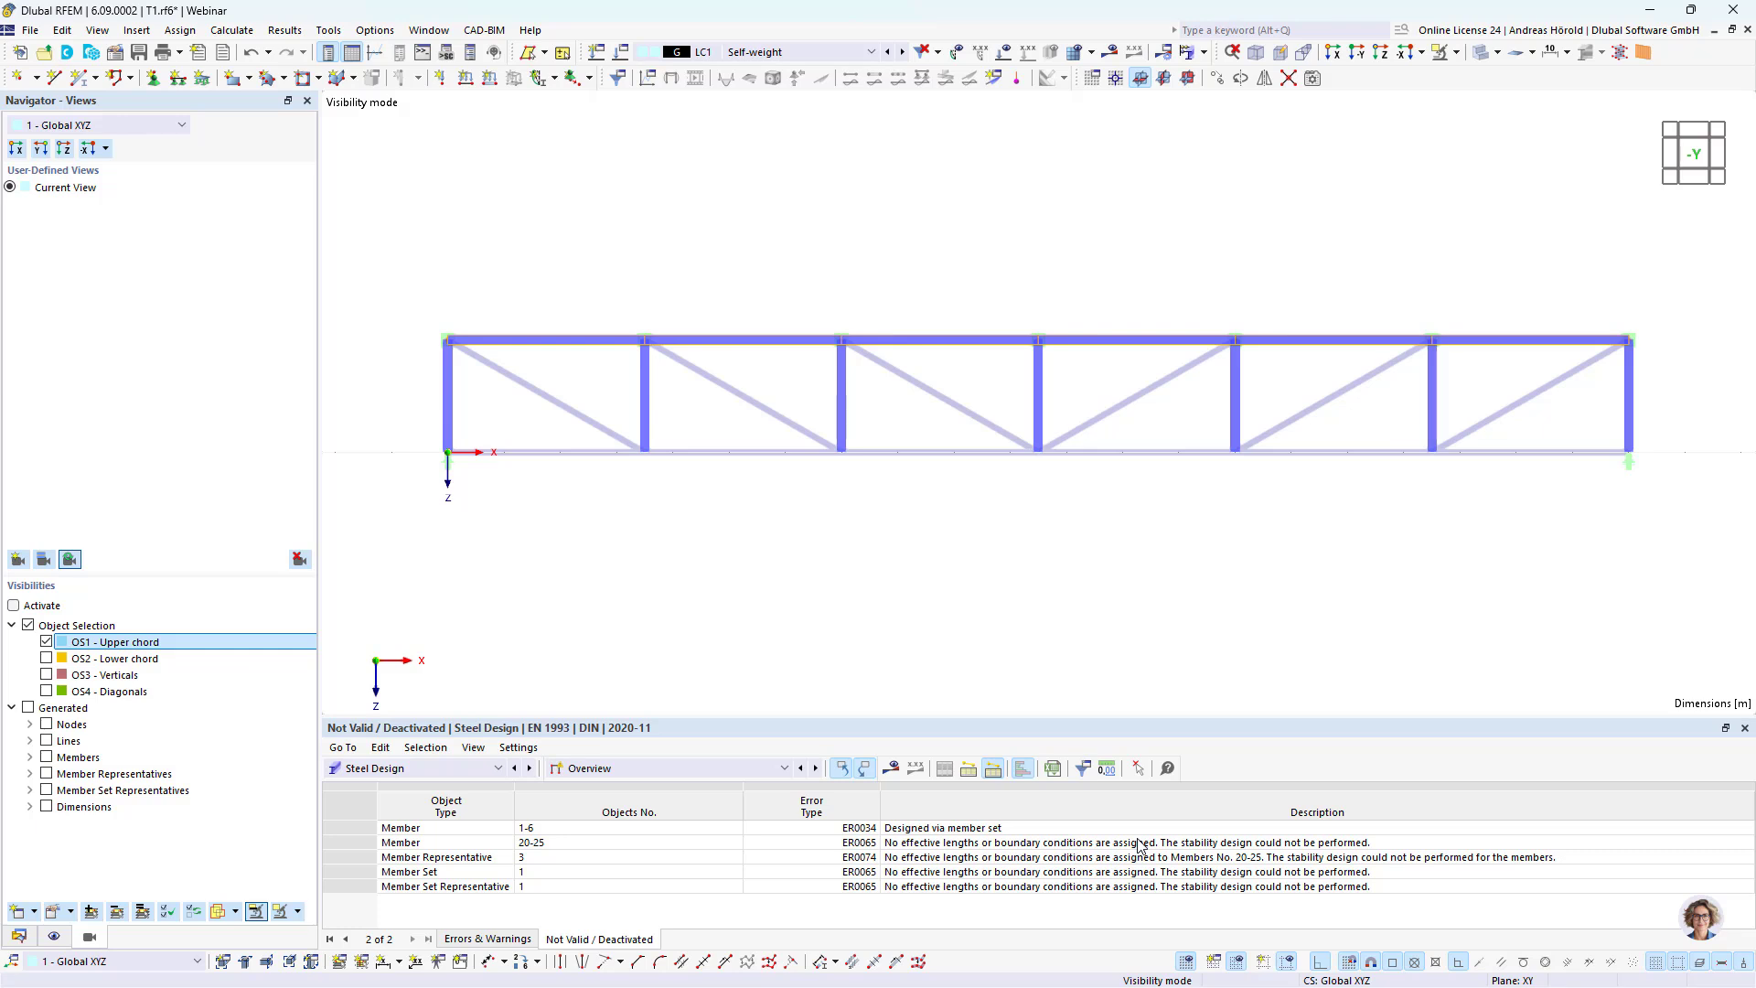
Step: Redisplay the Upper chord selection to check its members, and deactivate visibility mode to show the whole truss
left_click(50, 658)
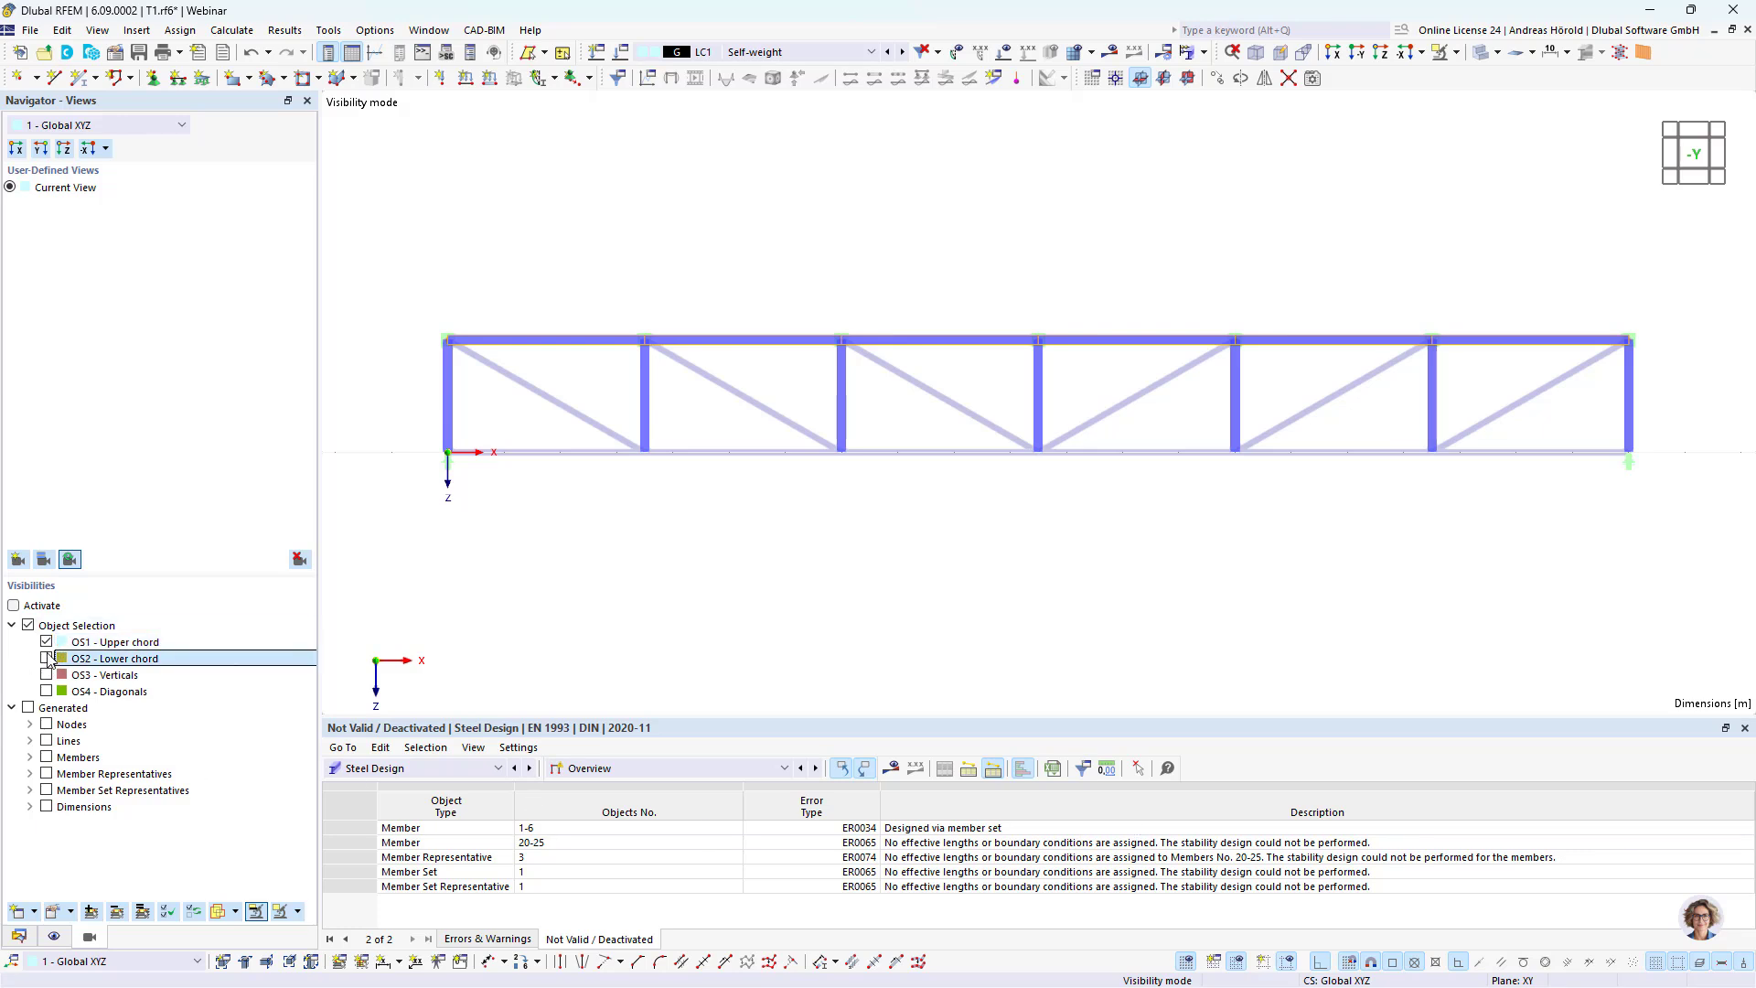
left_click(47, 643)
left_click(48, 659)
left_click(47, 643)
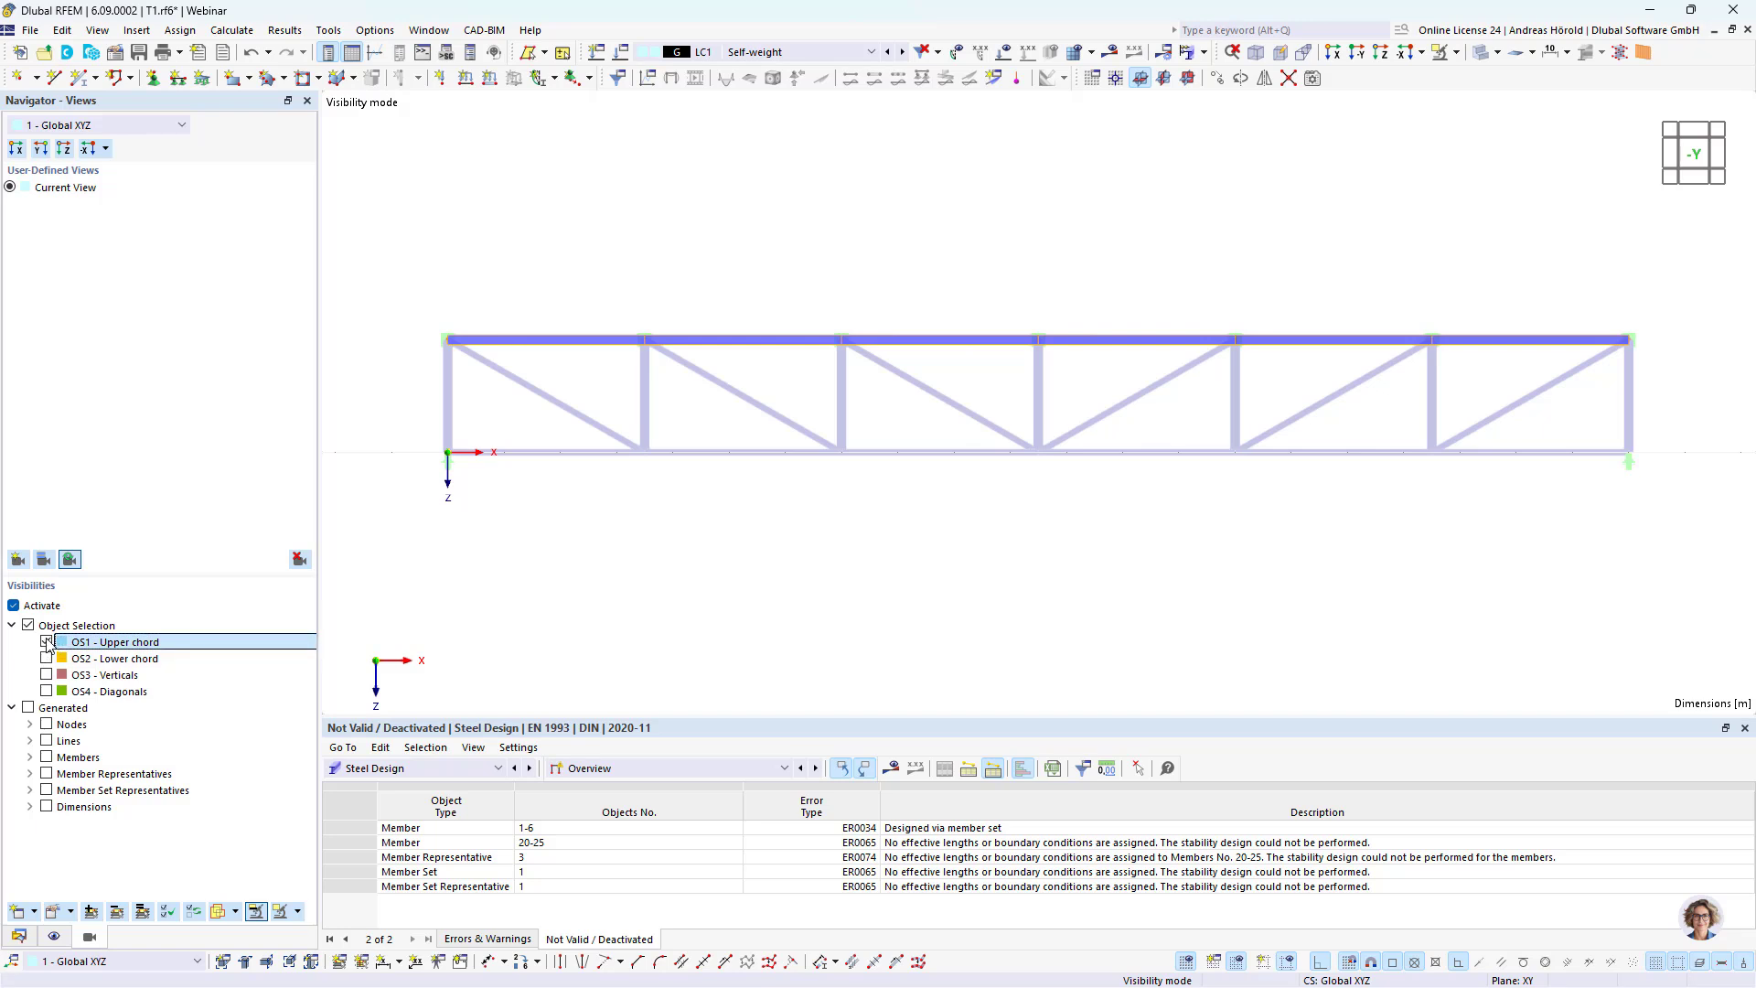
left_click(47, 643)
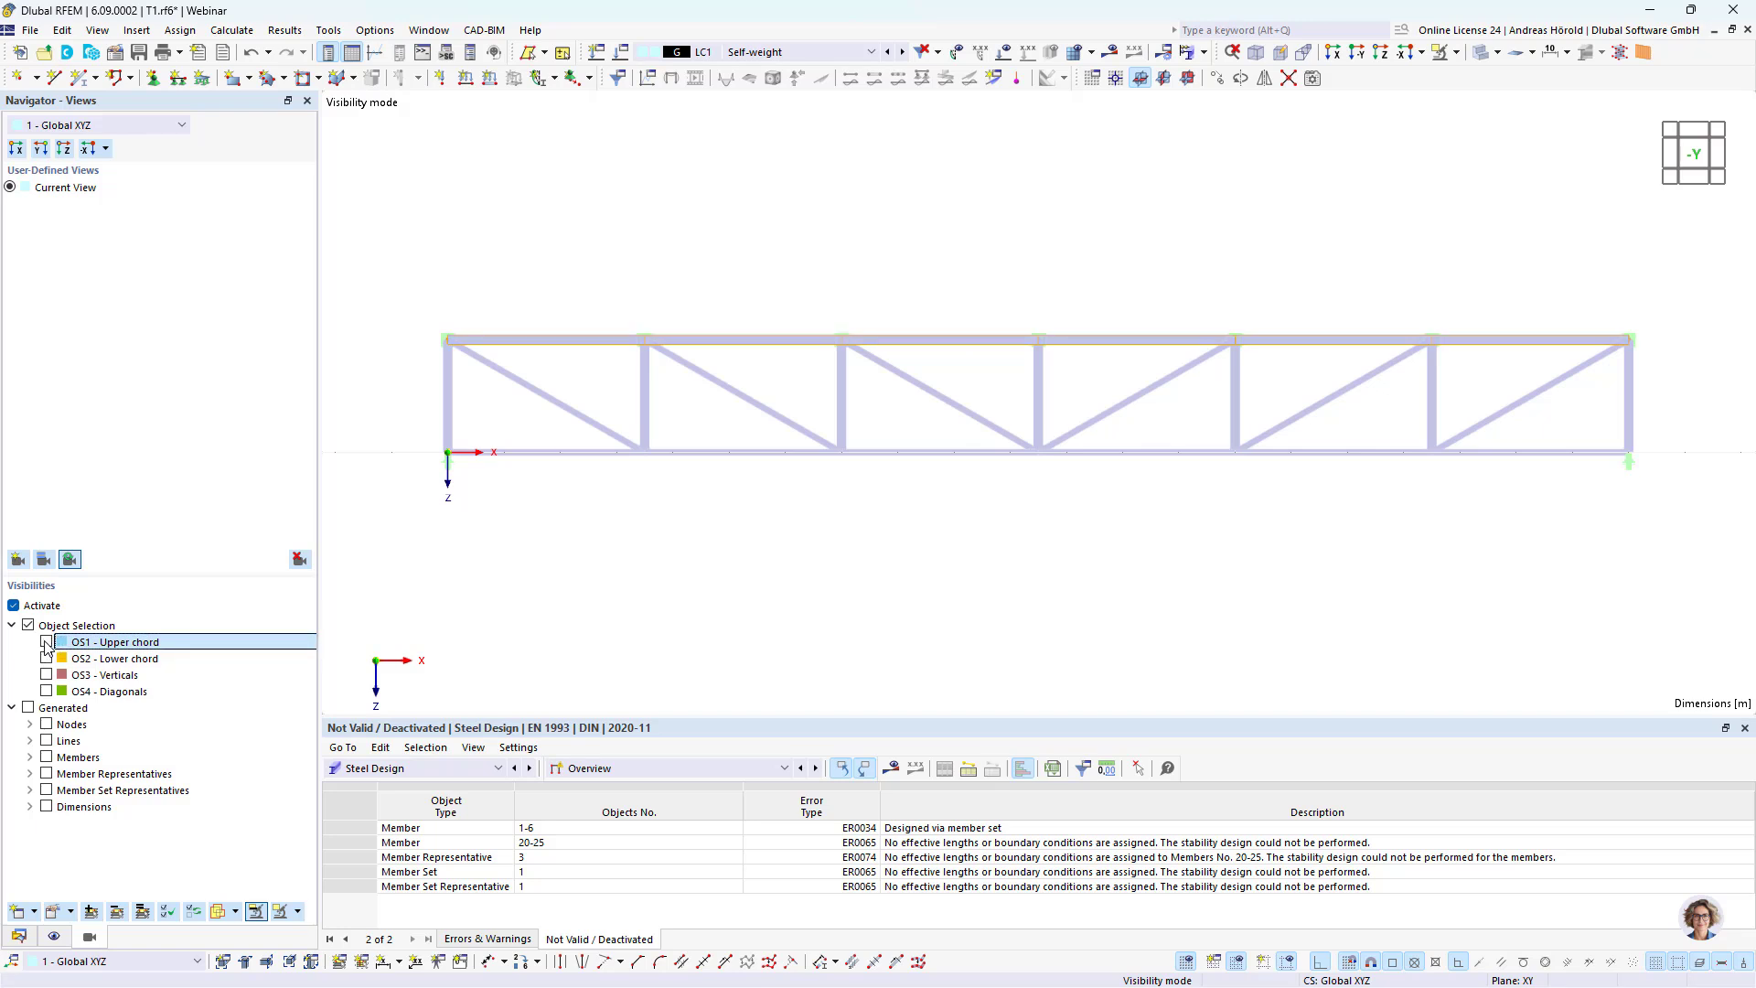
left_click(13, 604)
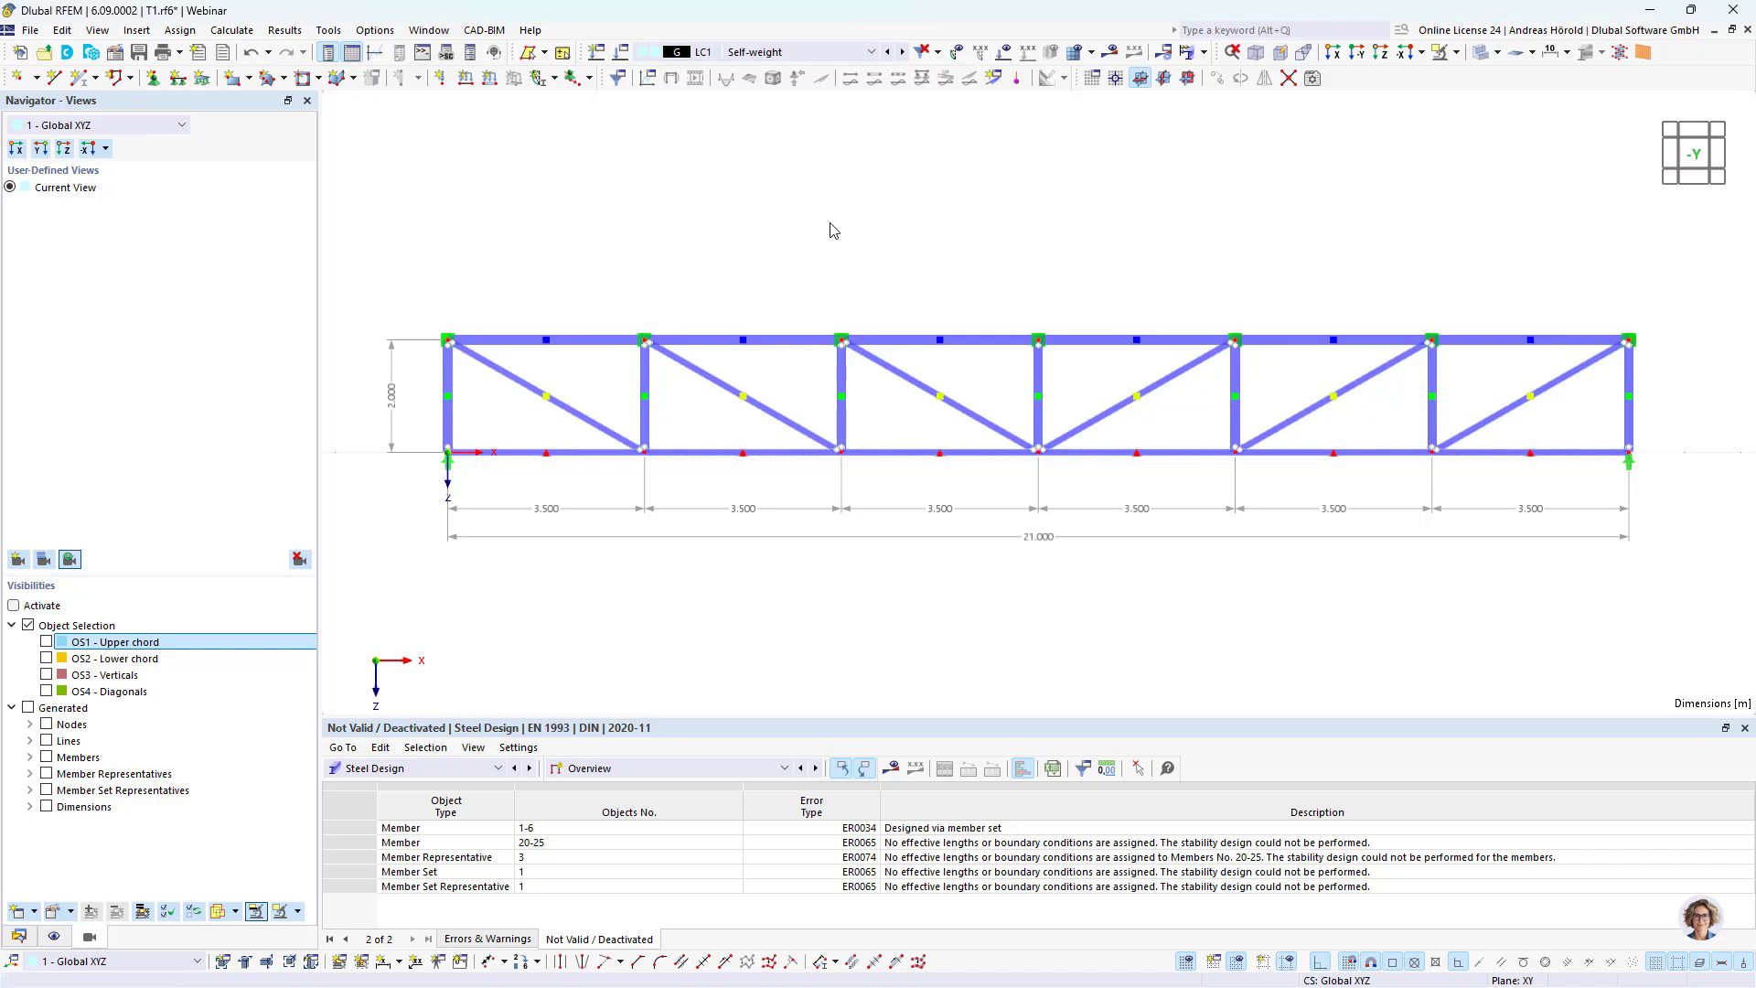
Step: Display the steel design results and run the calculation of the whole model
left_click(1111, 53)
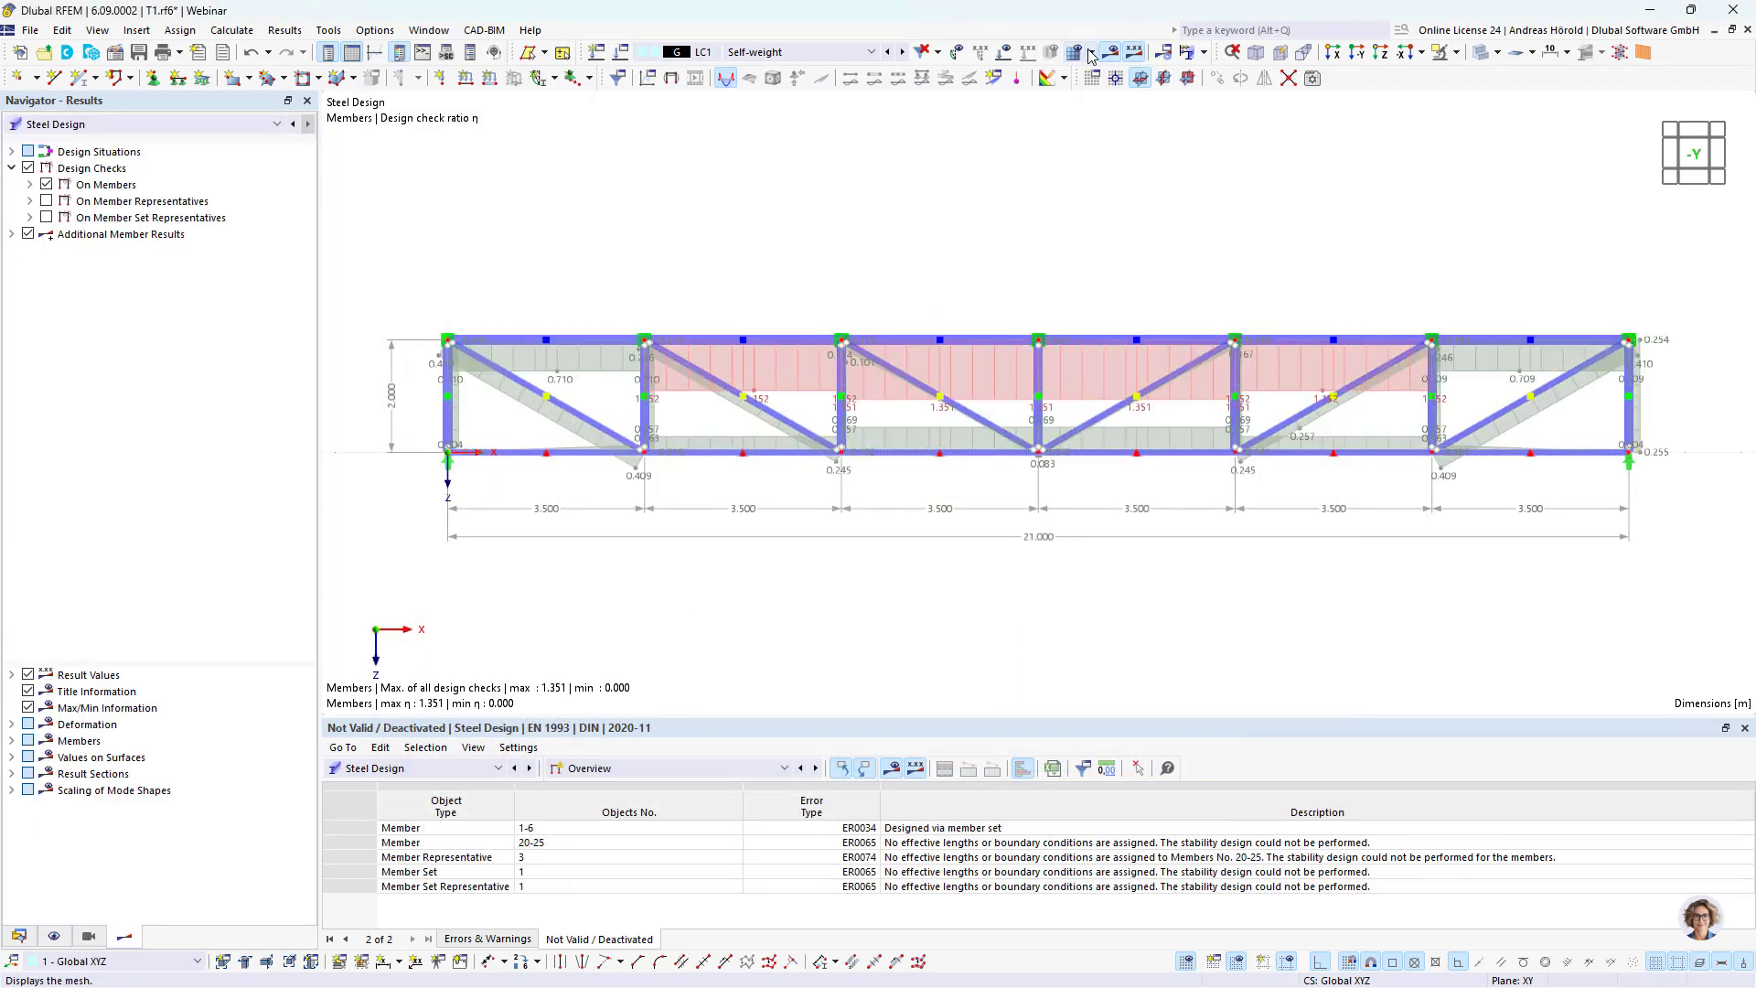
left_click(1203, 52)
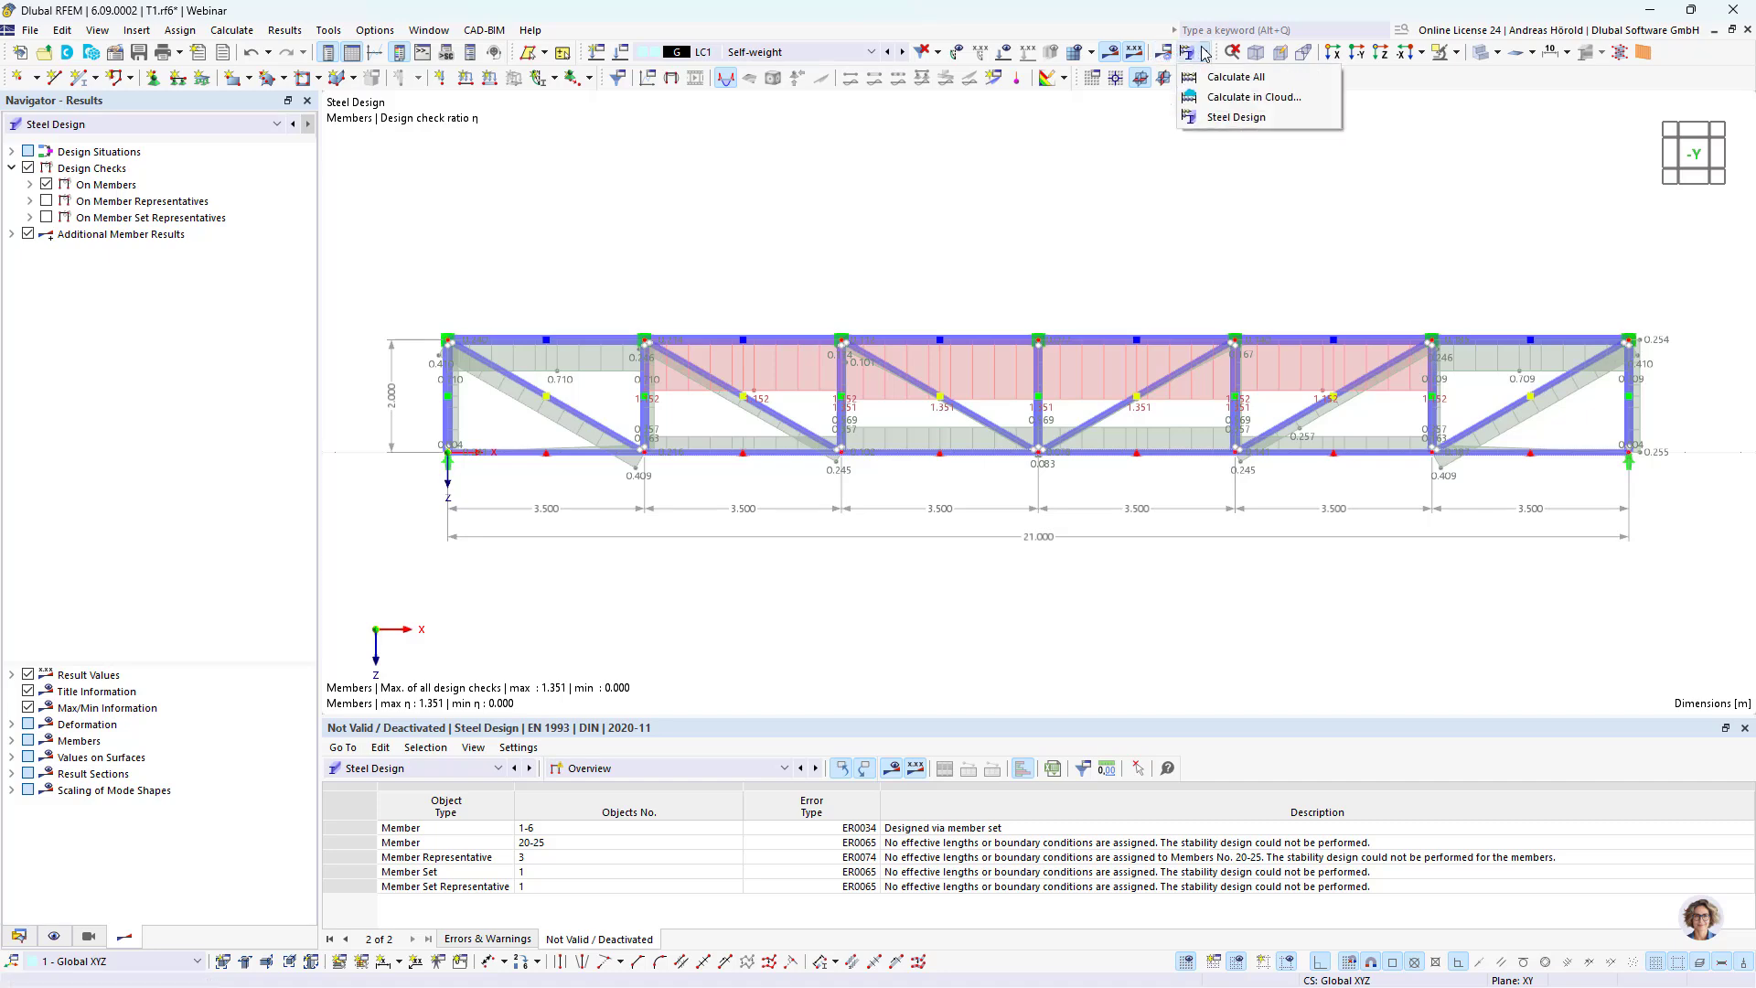
left_click(1216, 79)
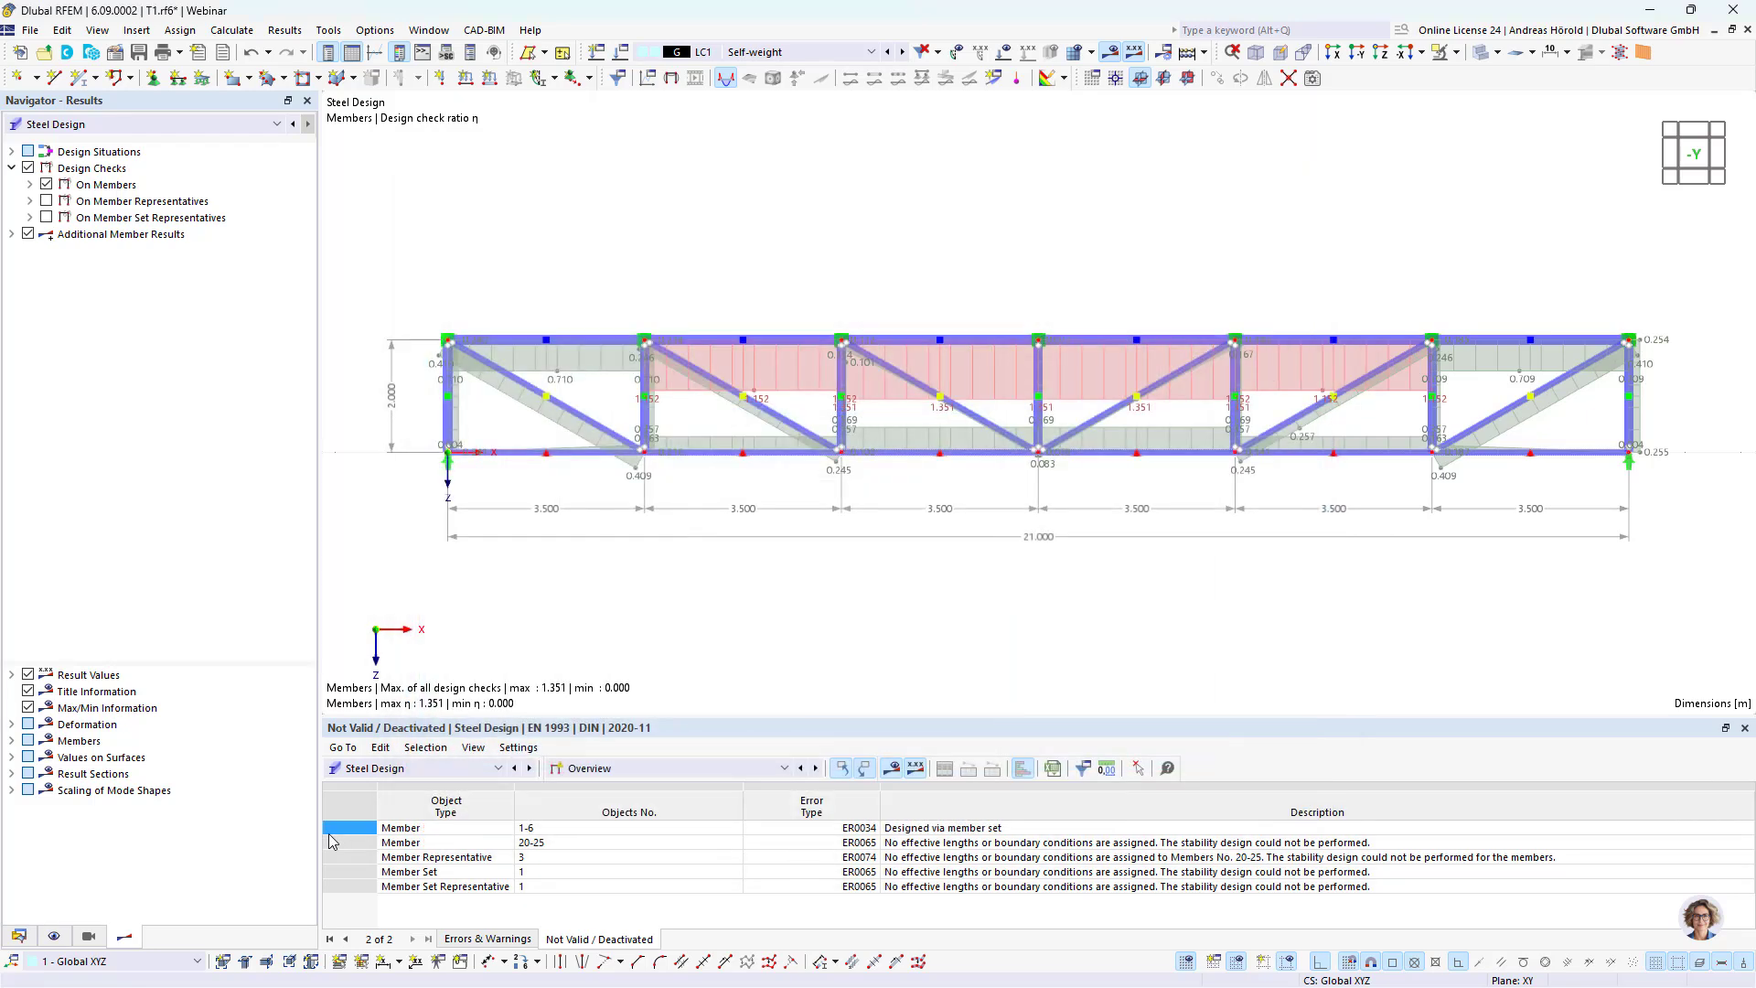
Step: Create a new printout report and deselect all of its report items
left_click(19, 936)
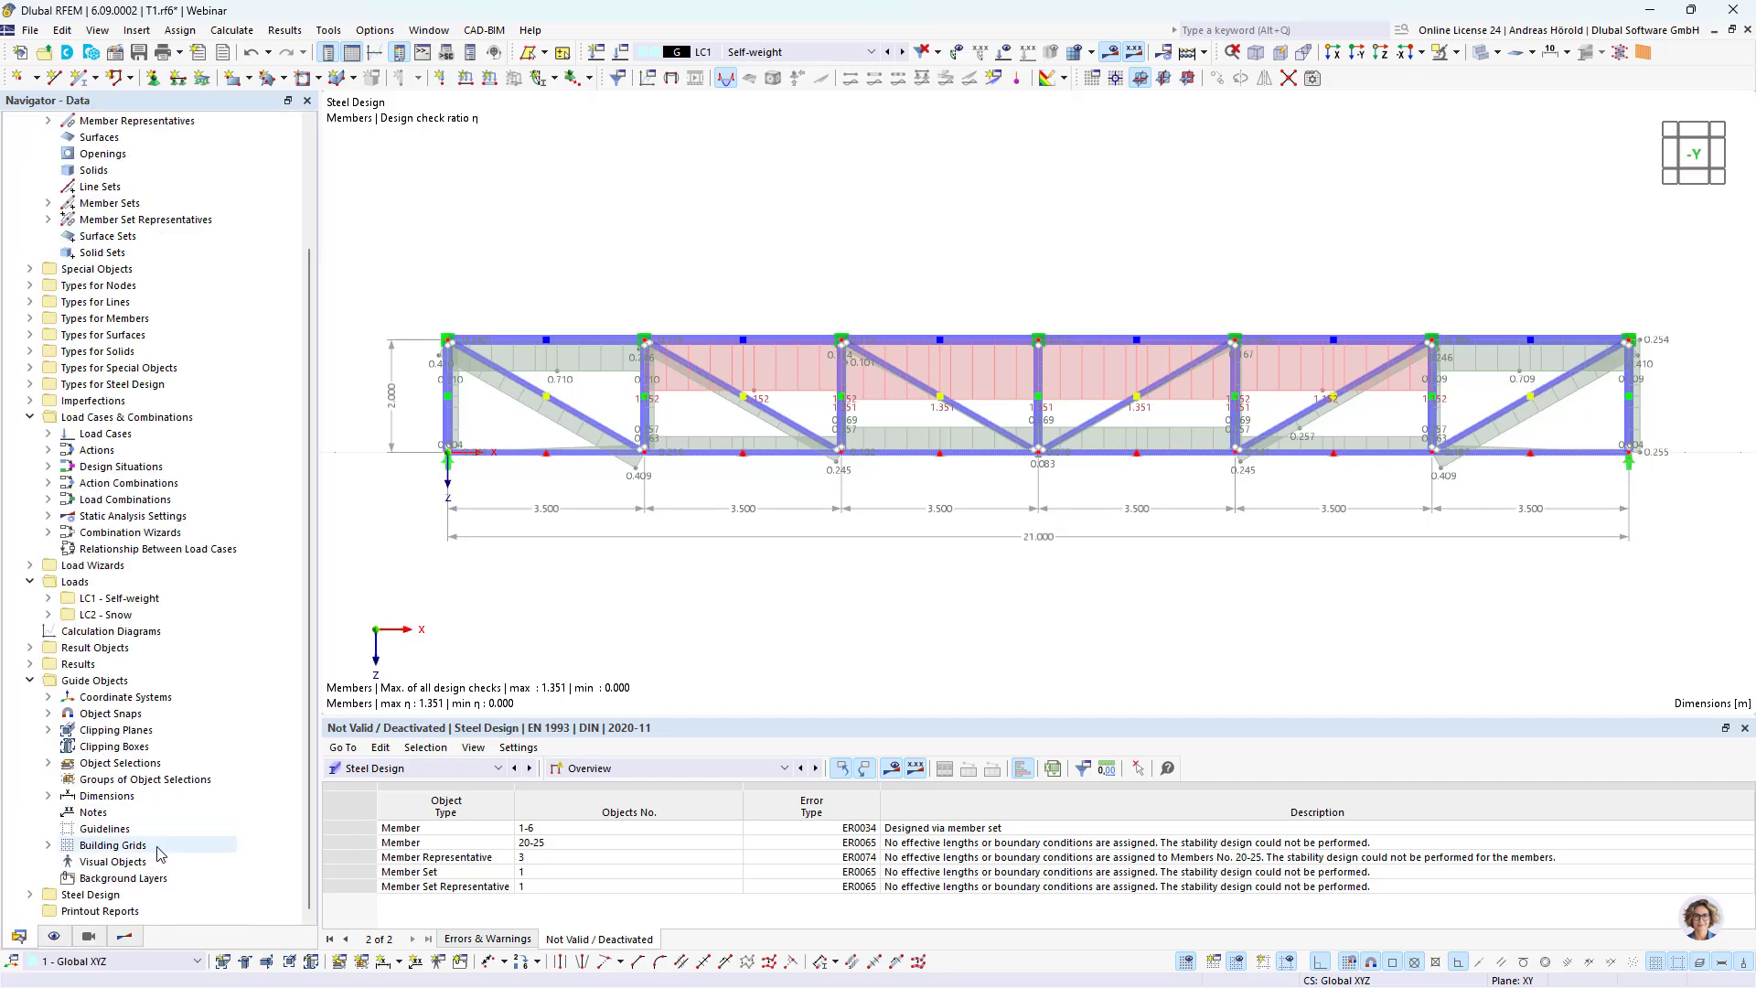
right_click(123, 911)
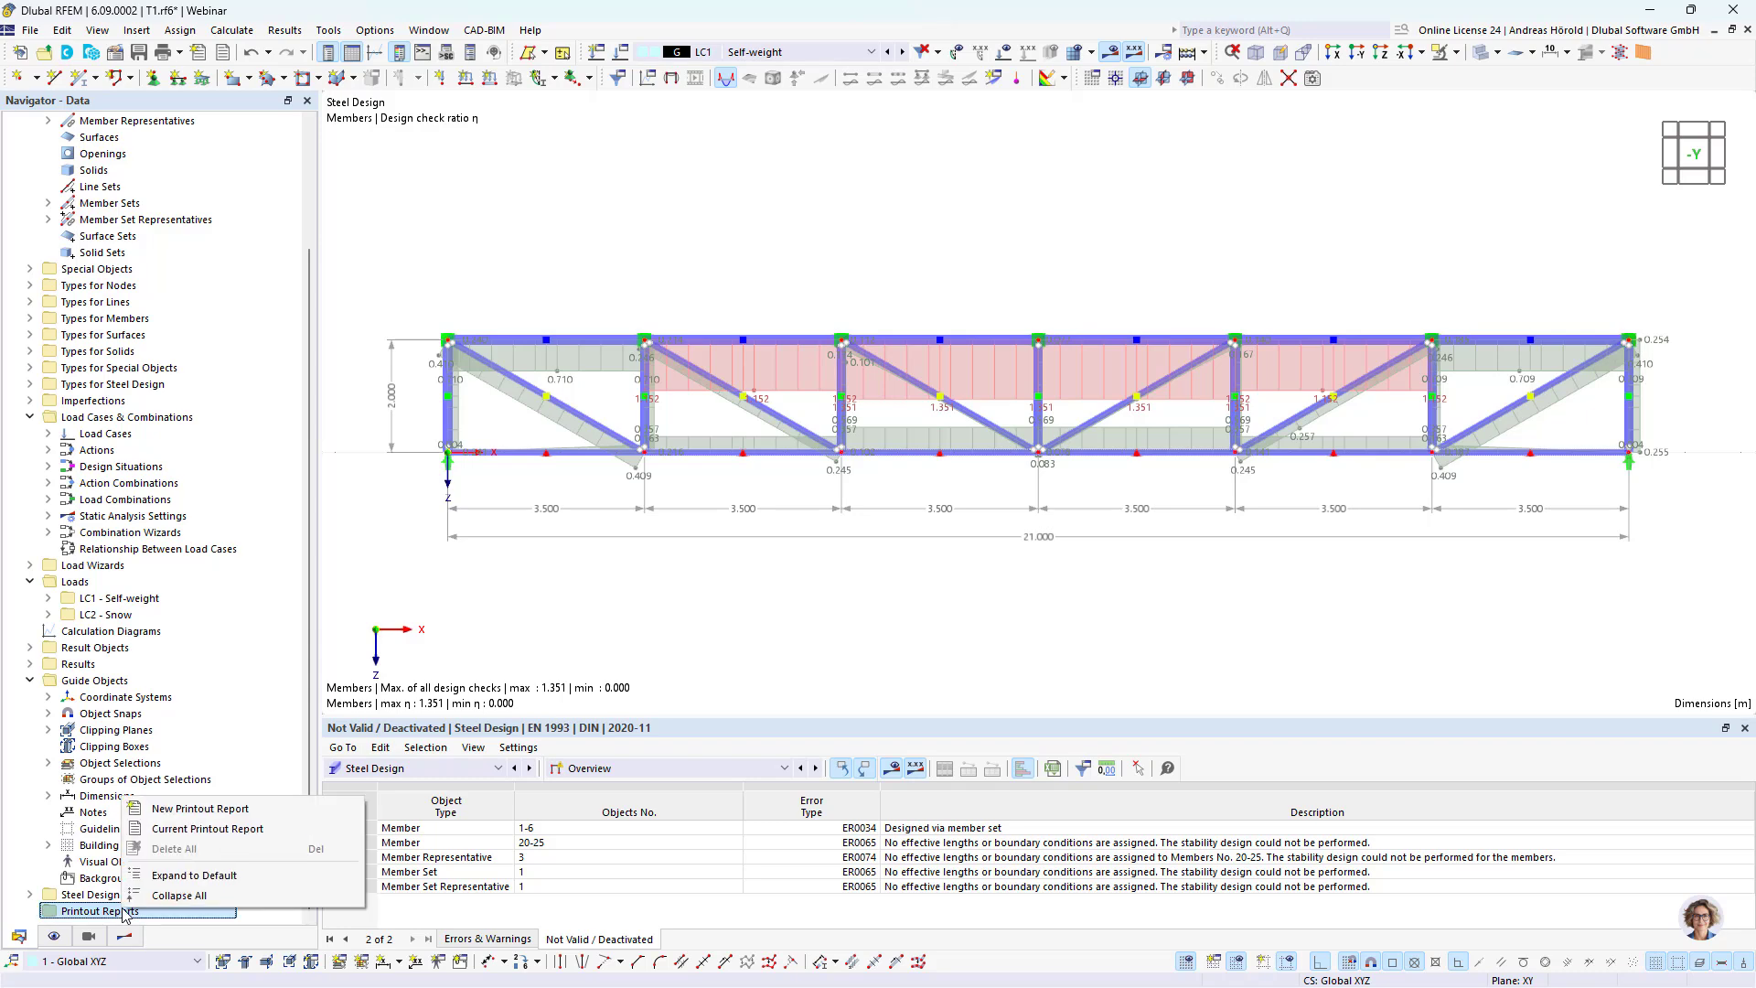
left_click(210, 809)
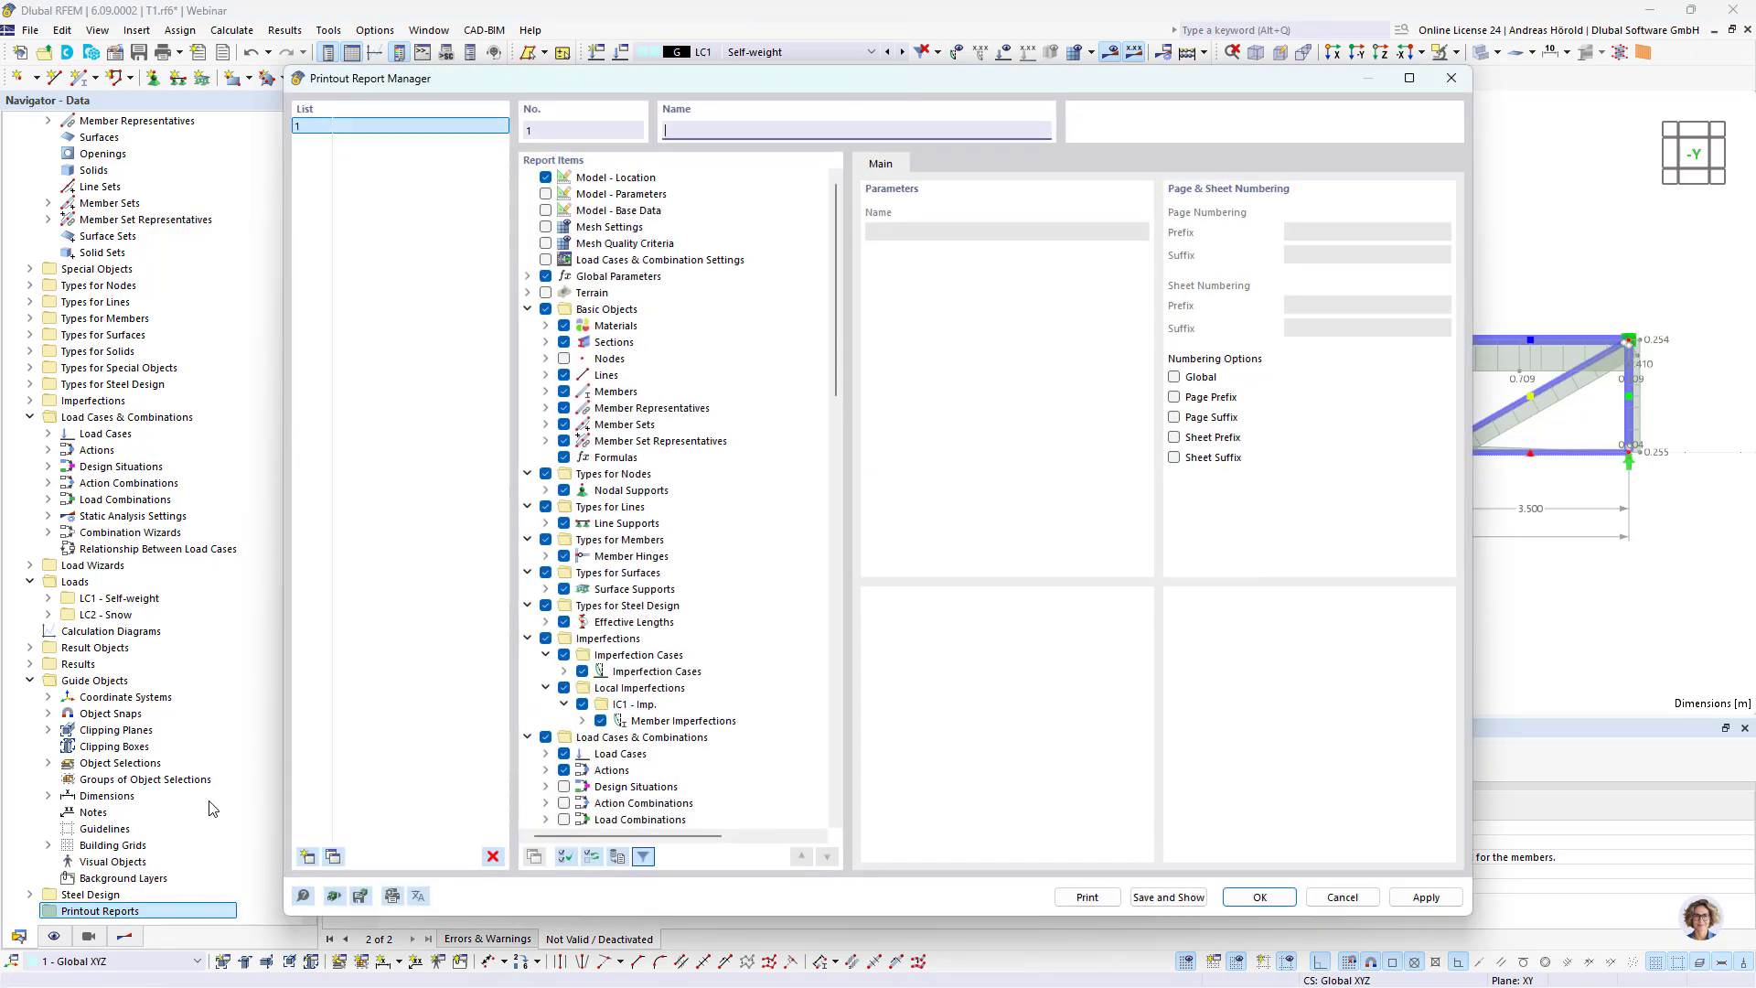
left_click(566, 855)
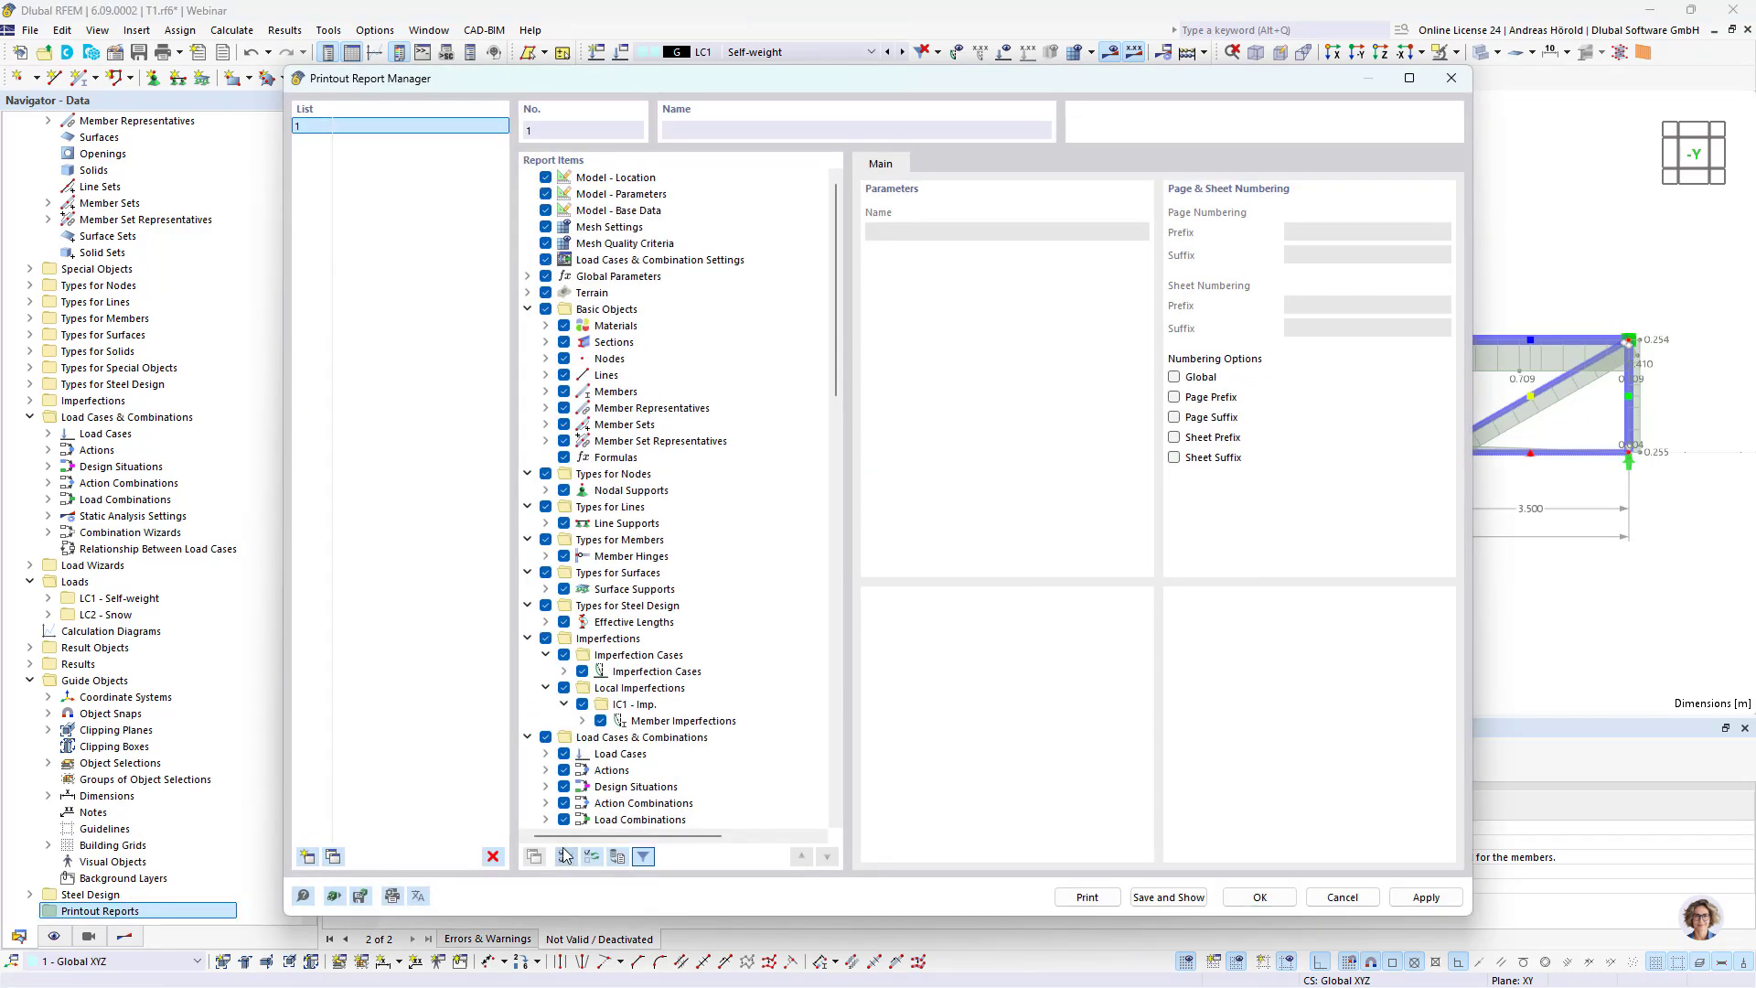
left_click(592, 855)
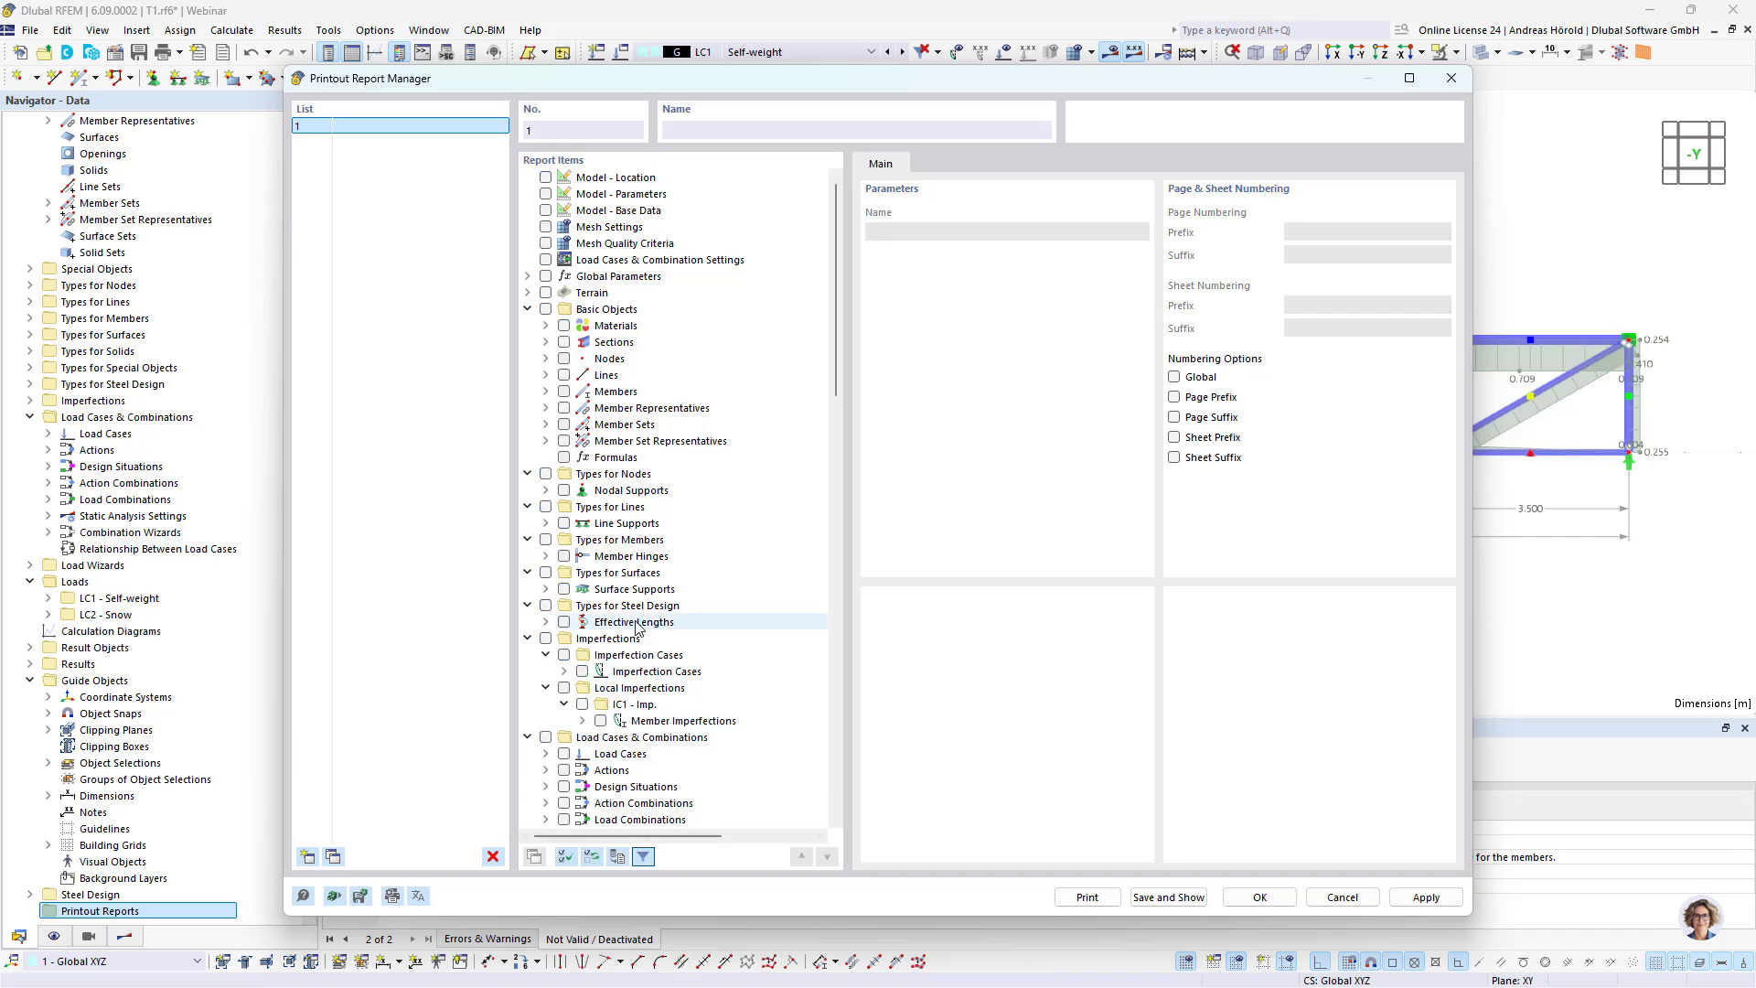
Step: Include the parts lists "Members by Material - Total Values" and "All by Material" in the report, save it and display it
scroll(638, 624, "down", 6)
scroll(637, 625, "down", 8)
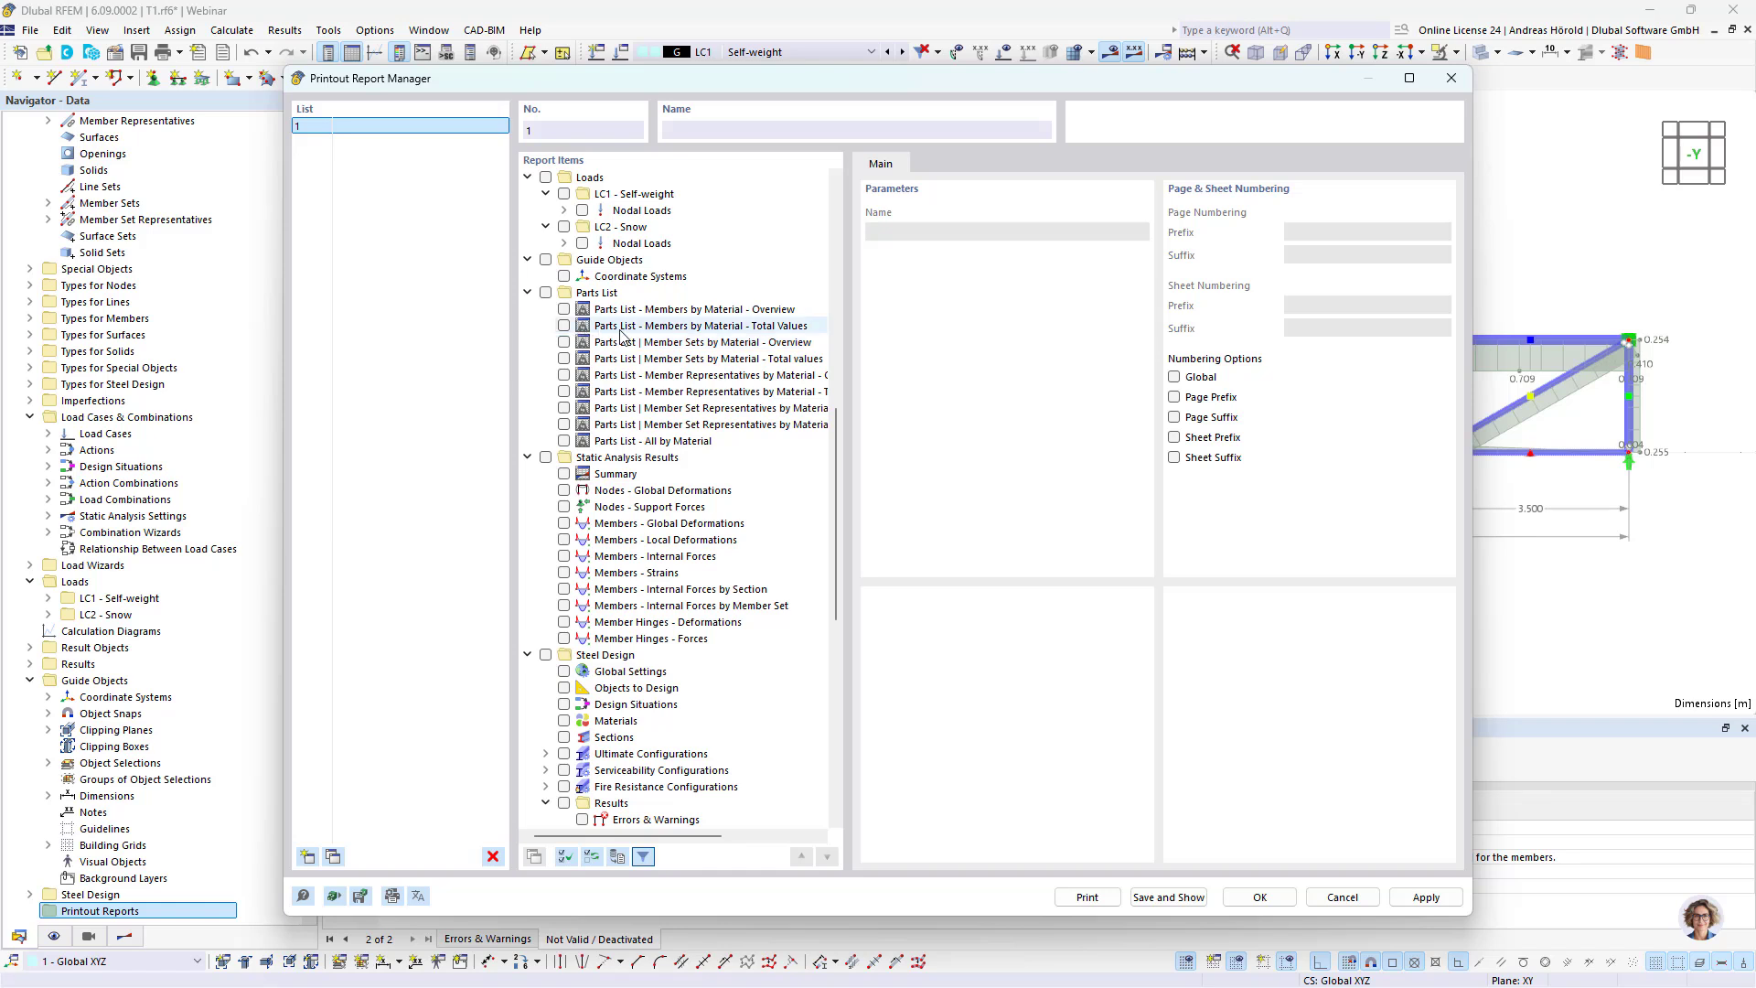
left_click(565, 326)
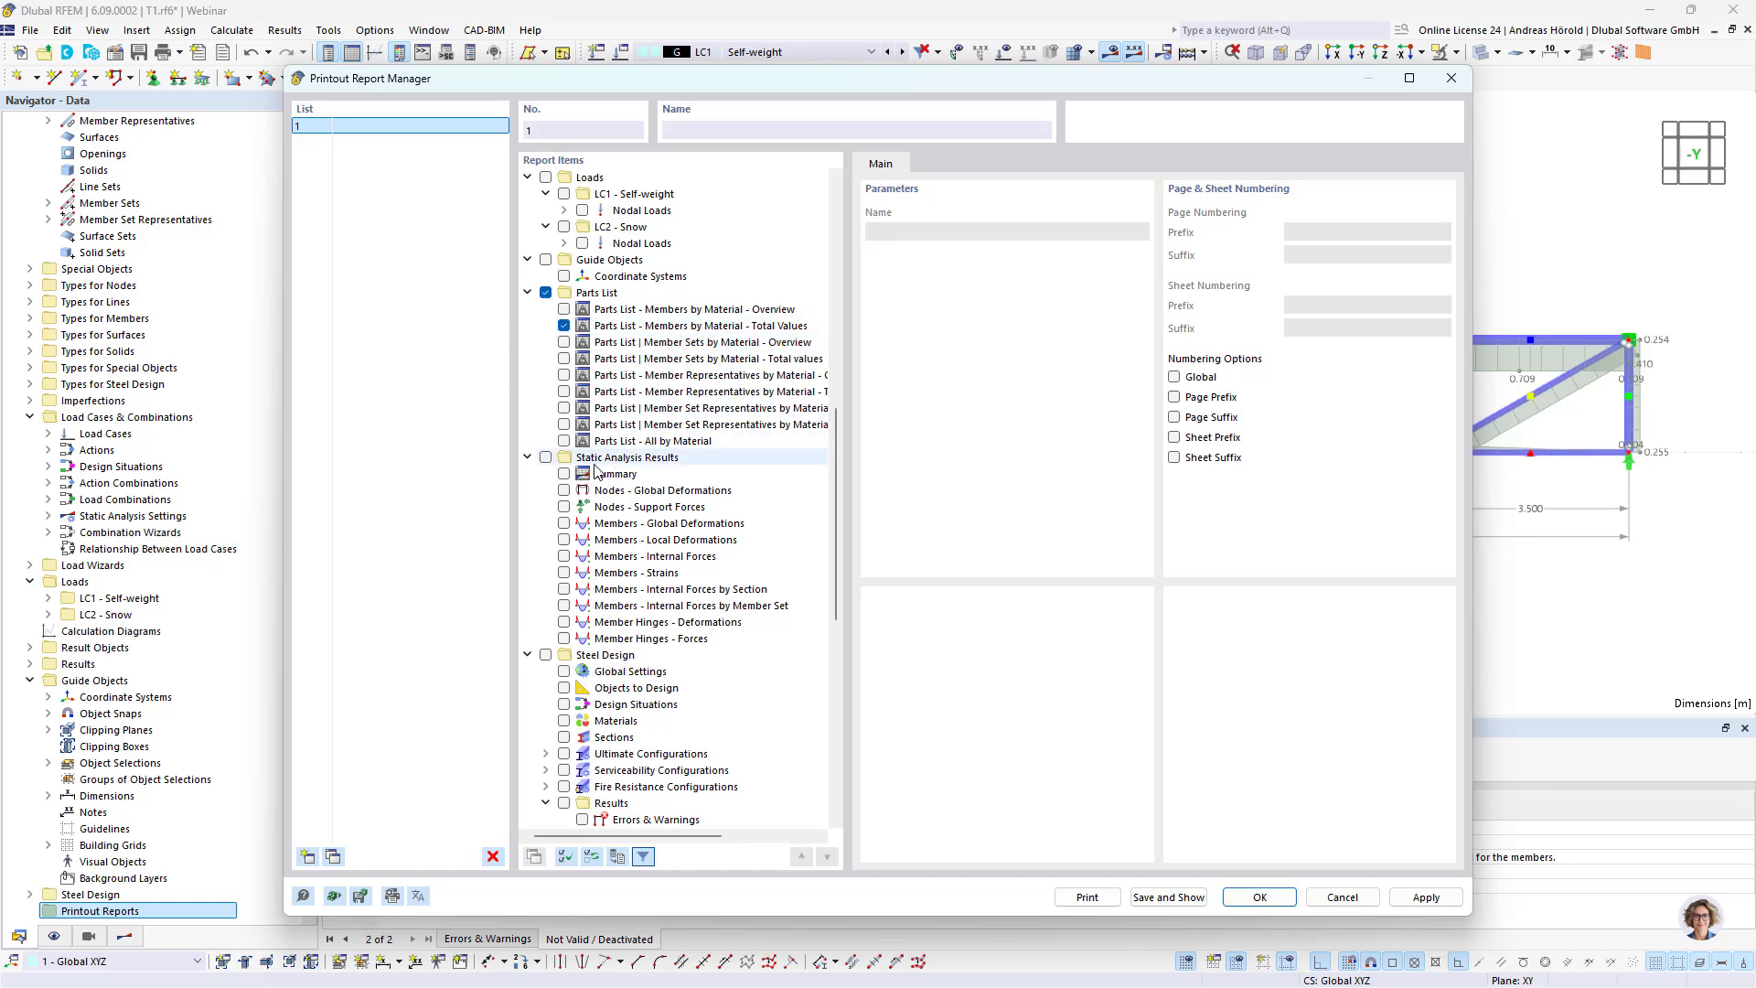
left_click(564, 442)
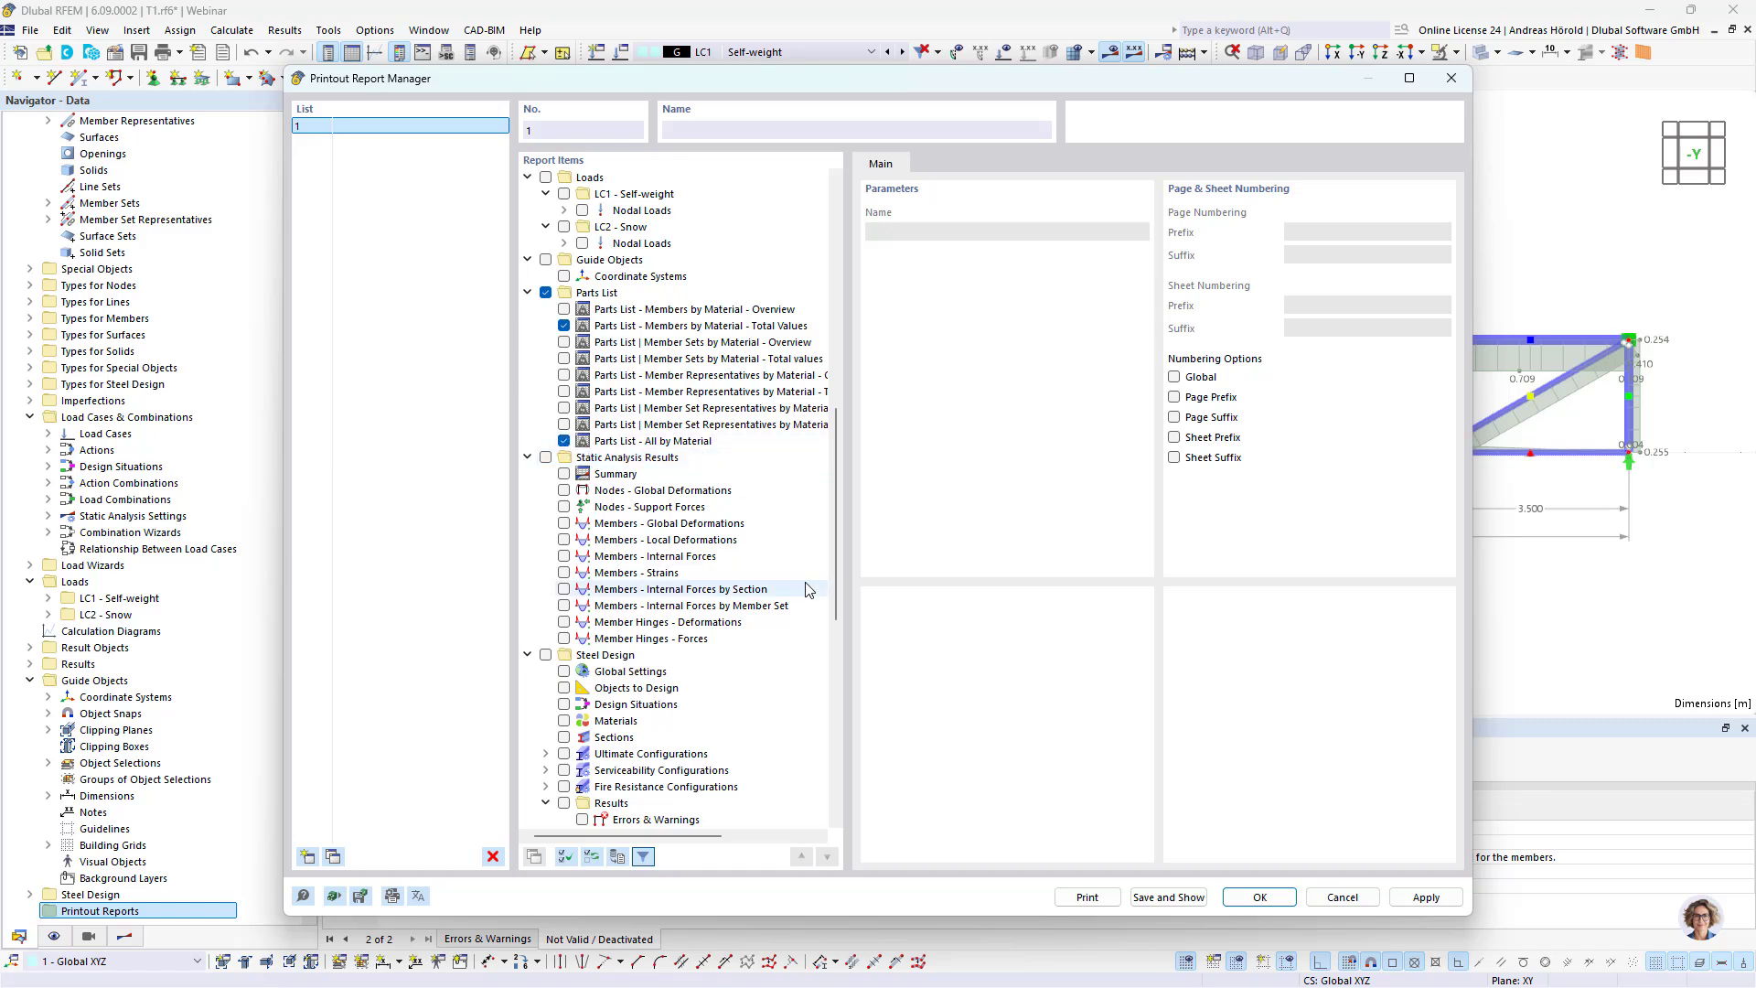
left_click(1162, 896)
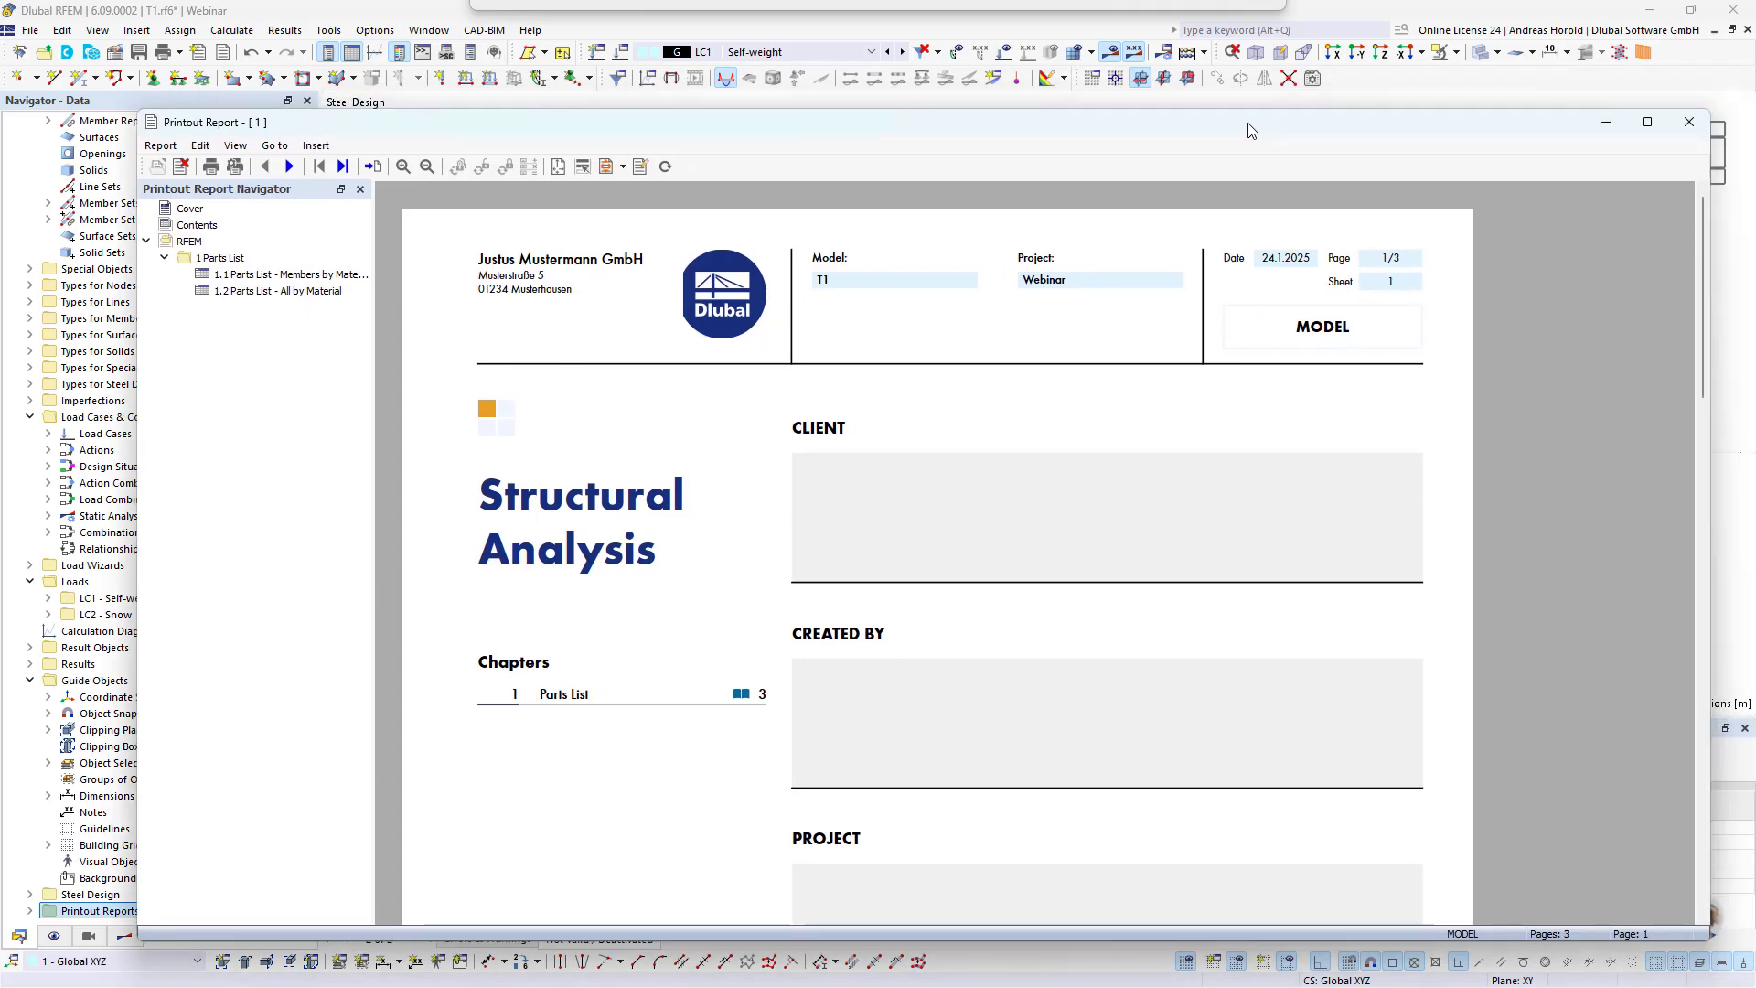
Step: Maximize the printout report and go to its parts list of members by material
left_click(1632, 122)
left_click(169, 160)
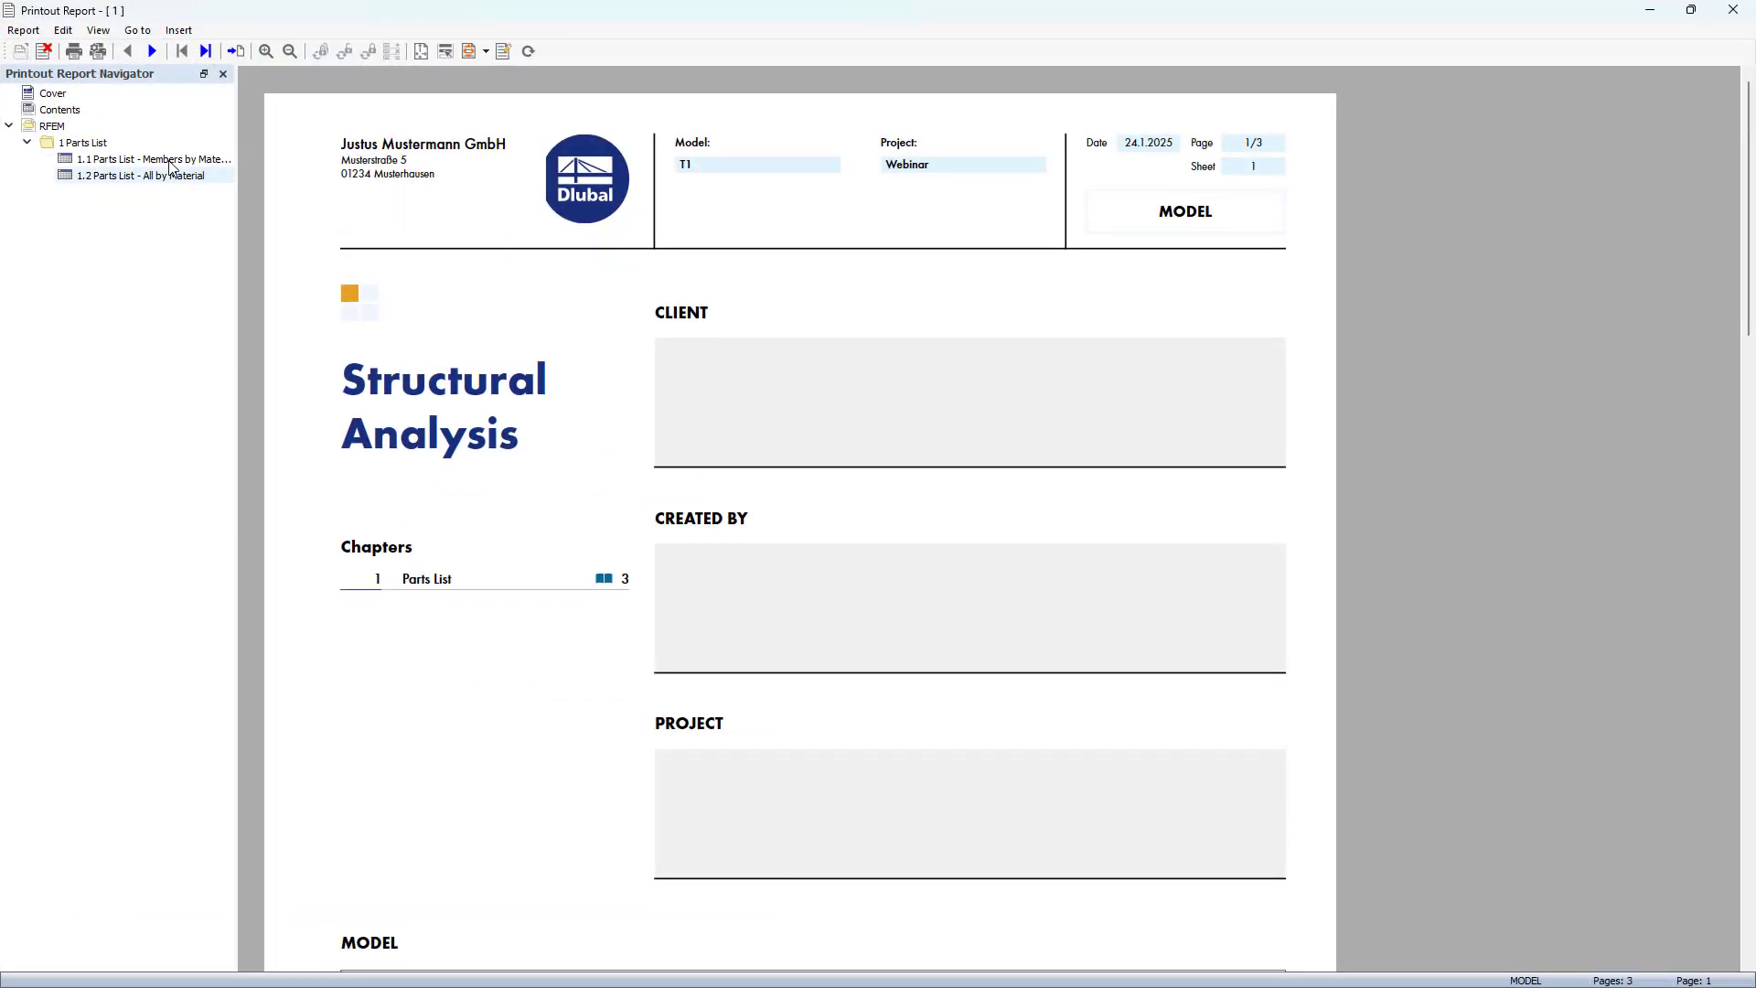